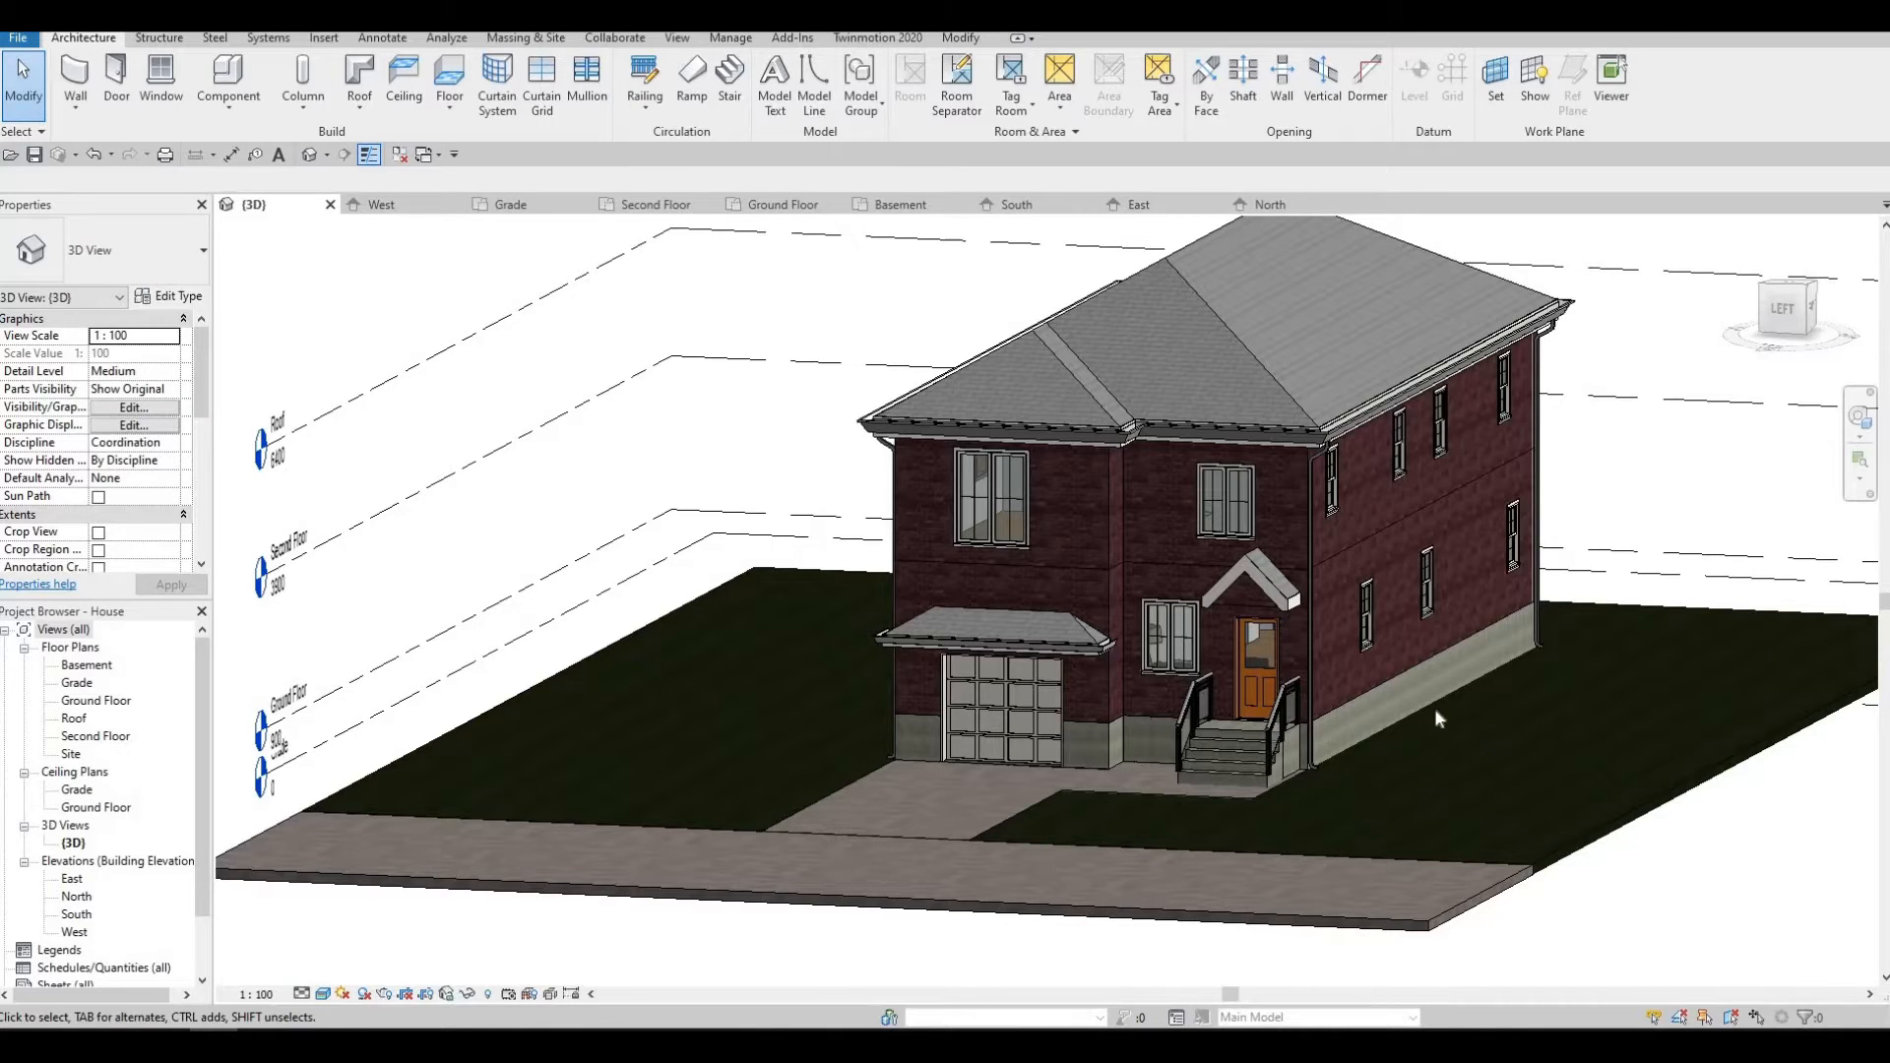
# Open the Ground Floor plan view.
pyautogui.moveTo(1431, 699); pyautogui.dragTo(1246, 660, button='middle')
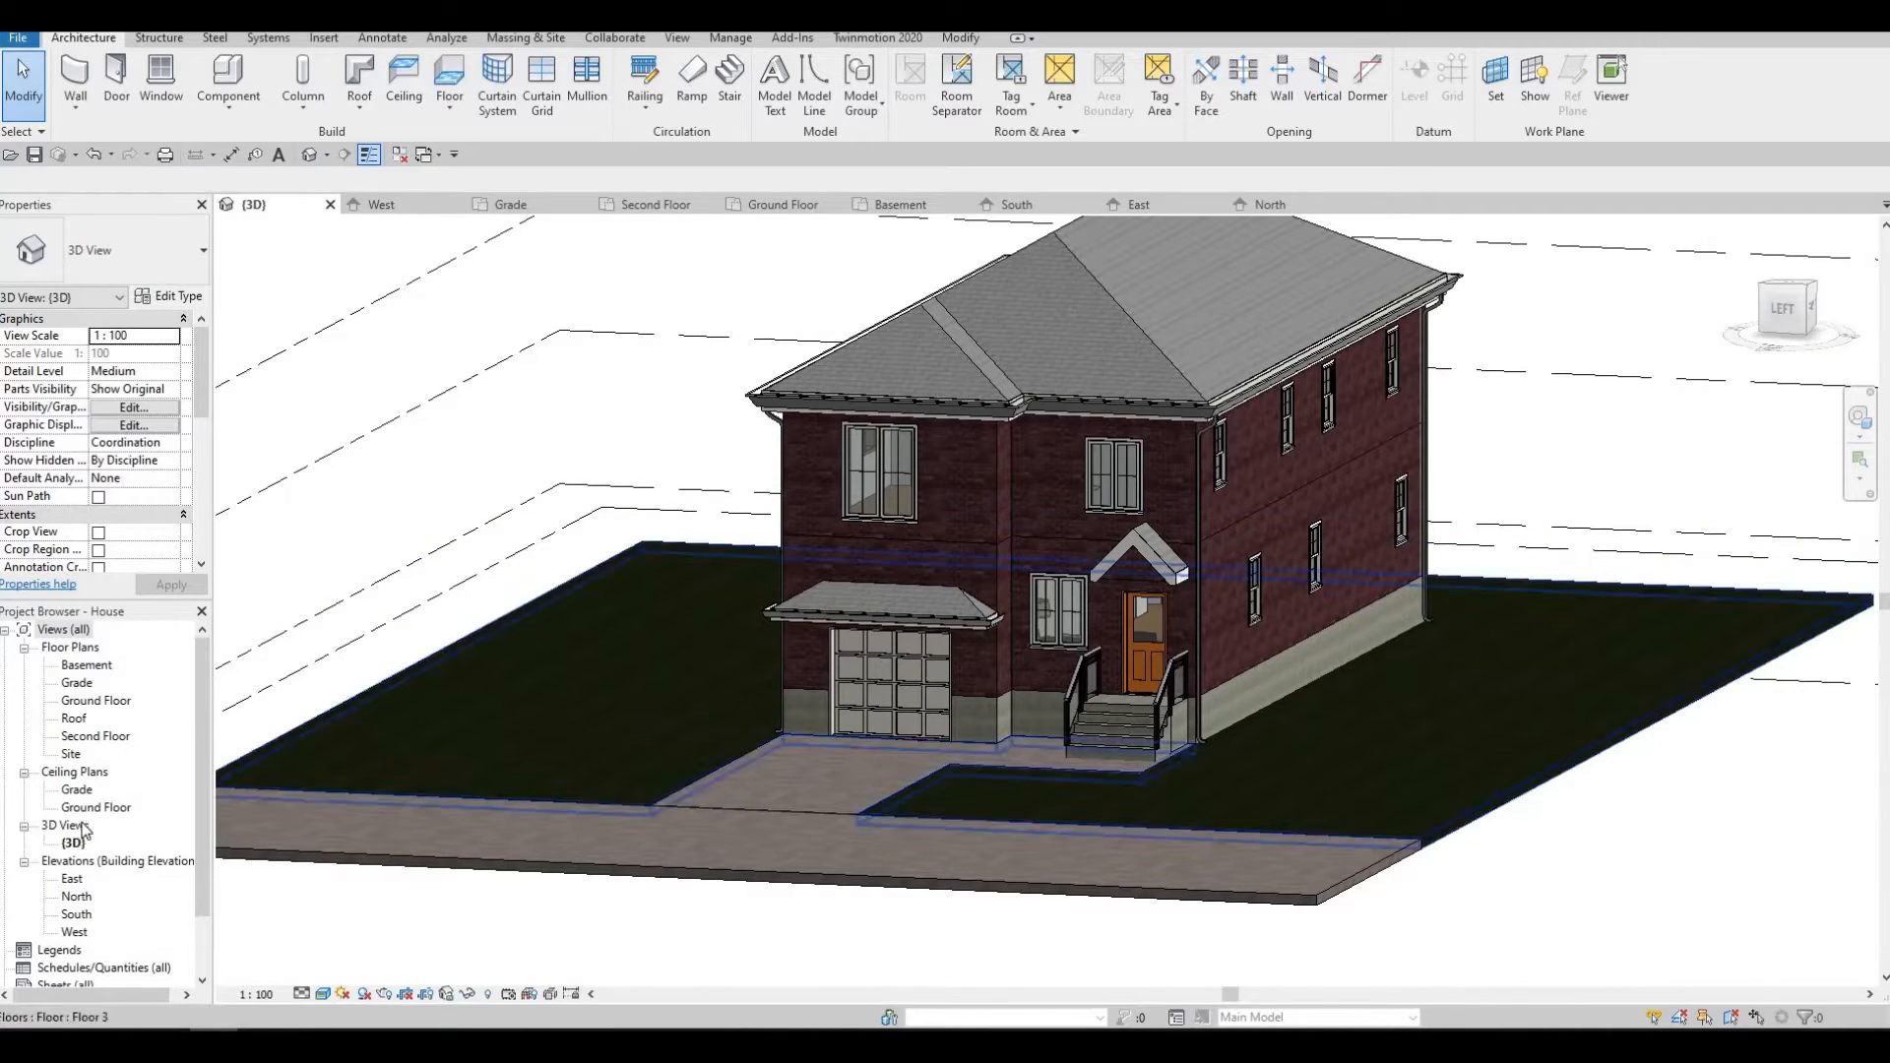
pyautogui.doubleClick(93, 702)
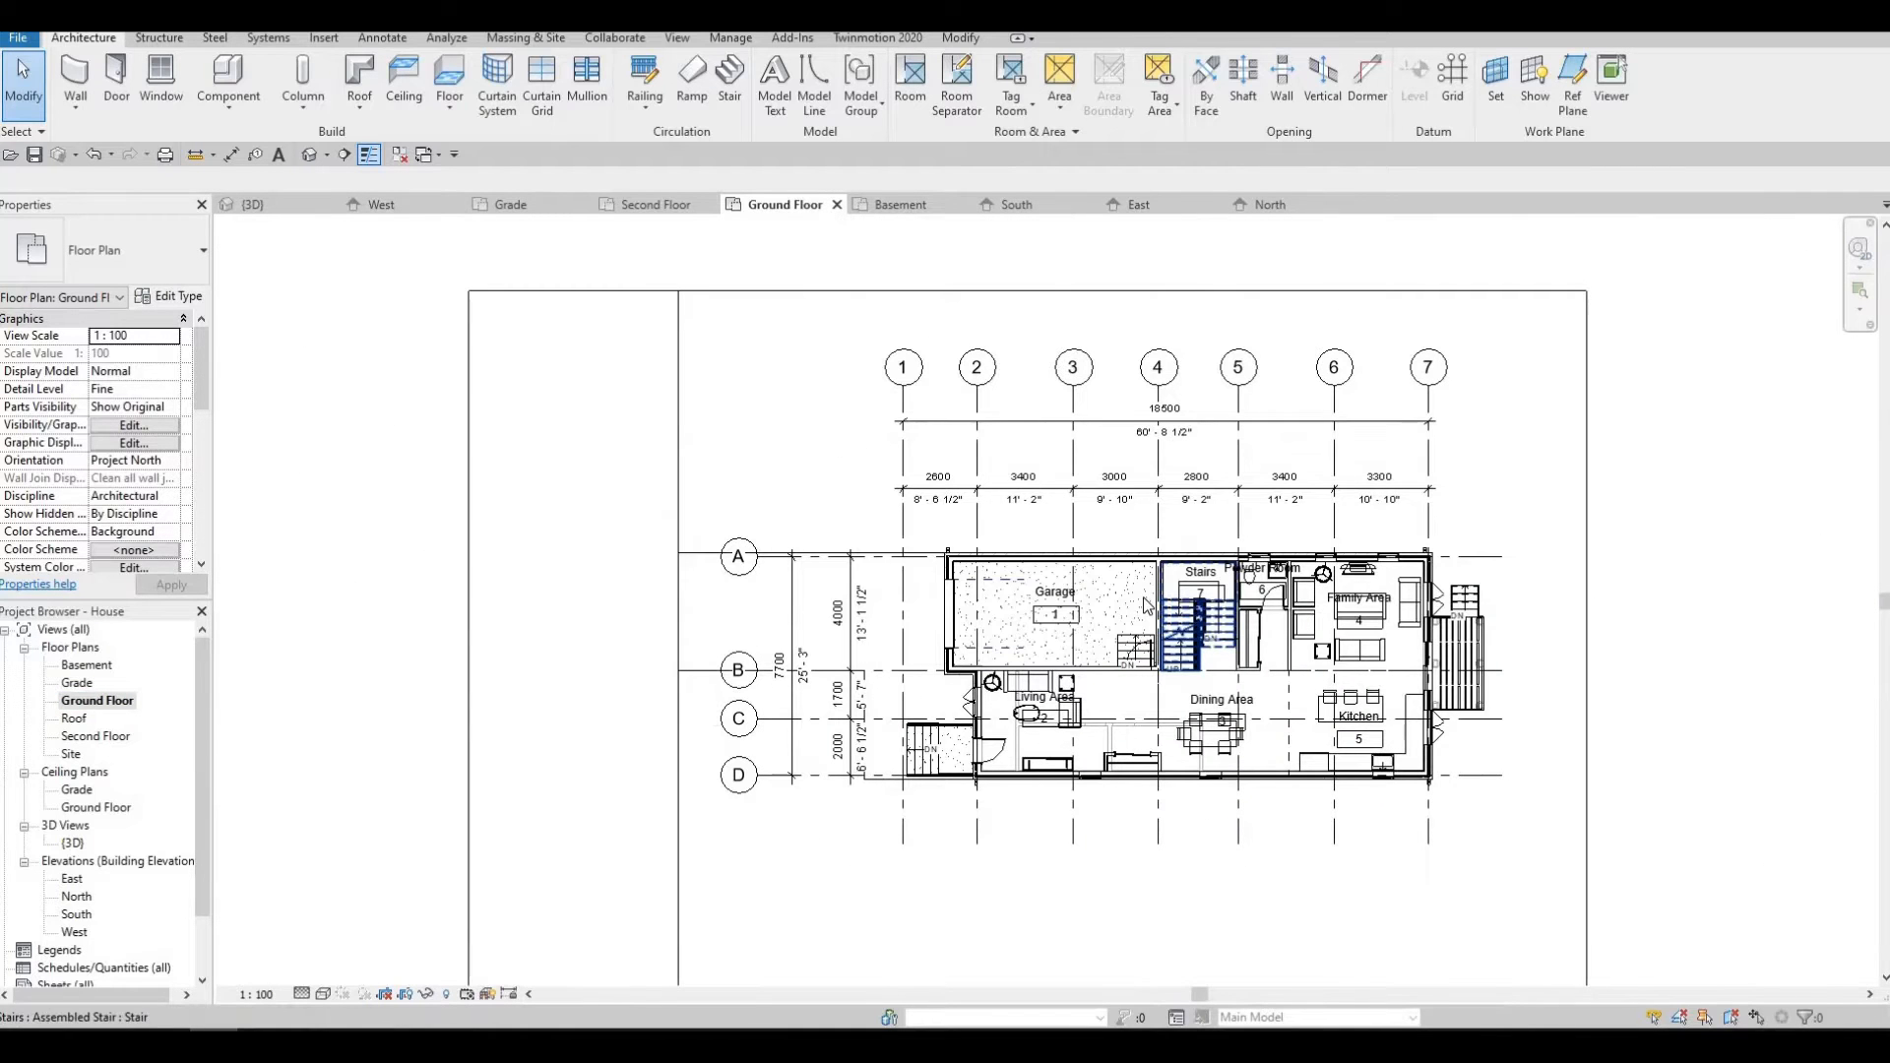
pyautogui.press('F1')
pyautogui.press('F1')
pyautogui.moveTo(1004, 696); pyautogui.dragTo(985, 641, button='middle')
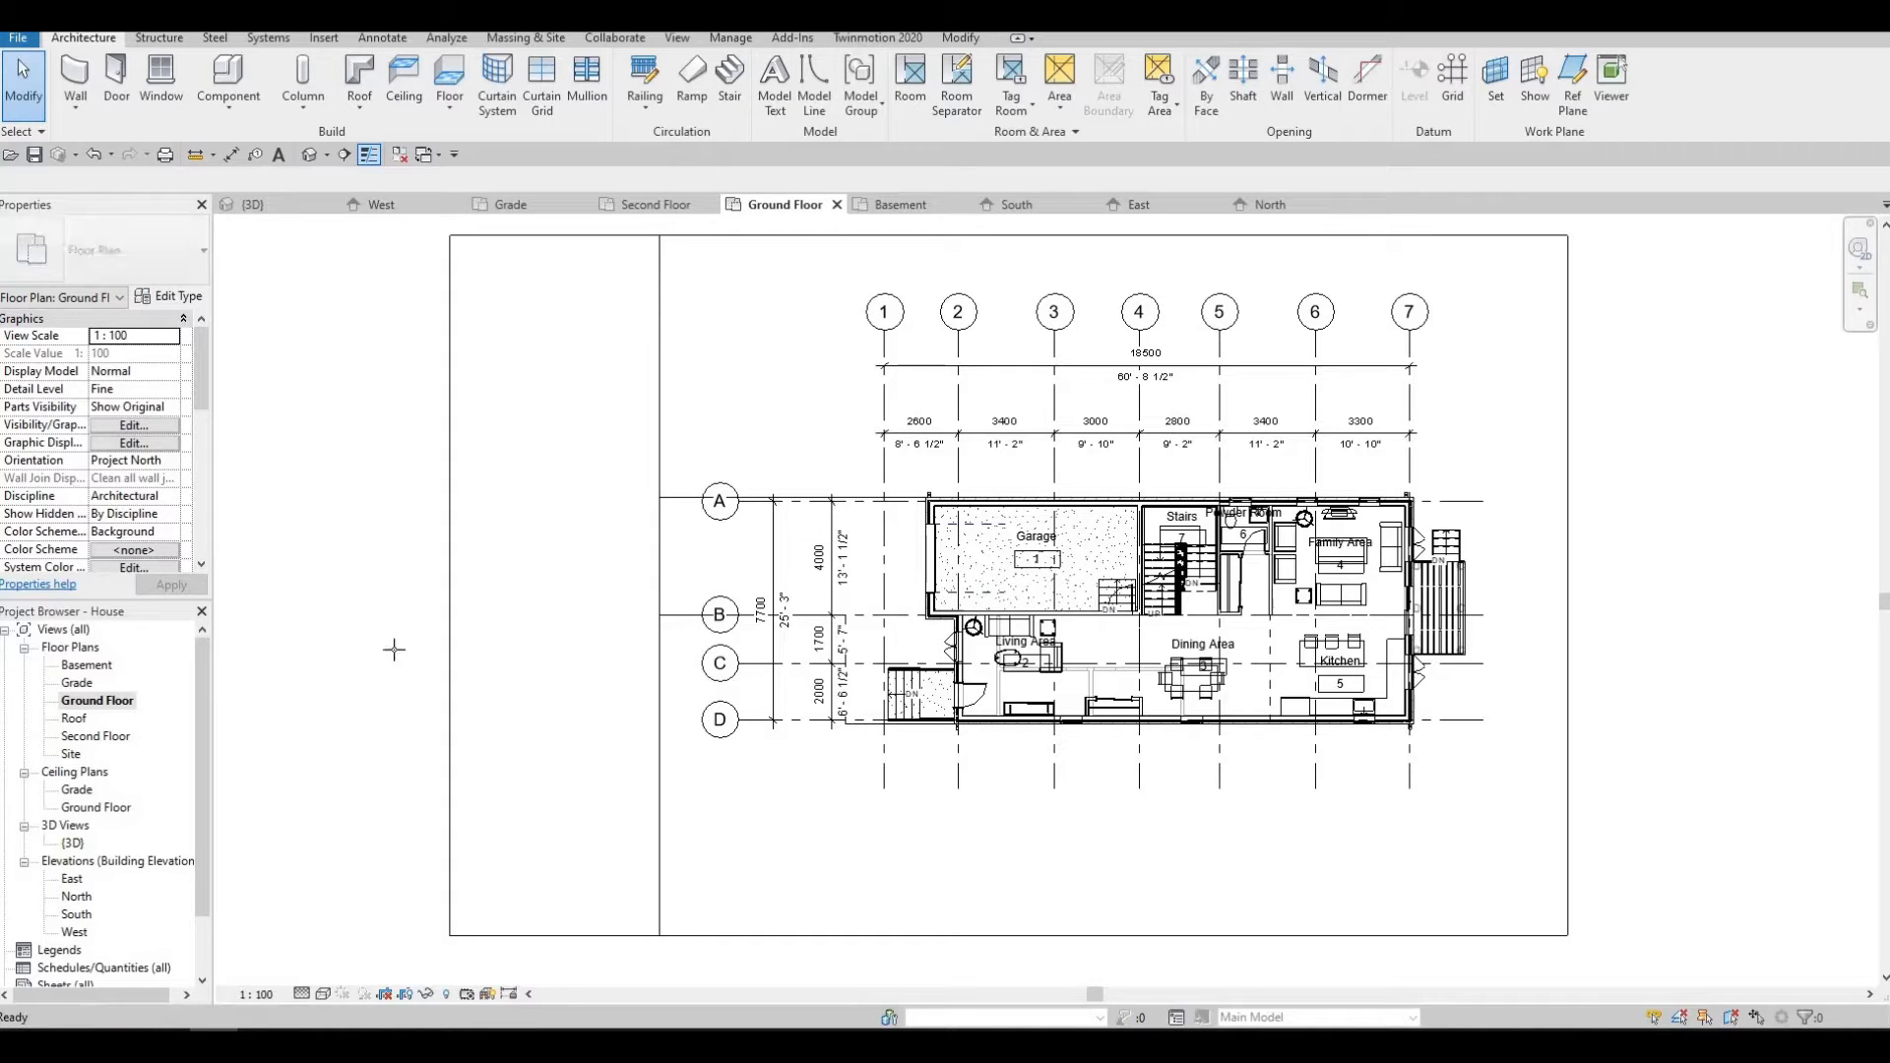
# Place two 6' High x 8' Span (Typ) fence panels end to end along grid 4, perpendicular to the house's south wall.
pyautogui.press('c')
pyautogui.press('m')
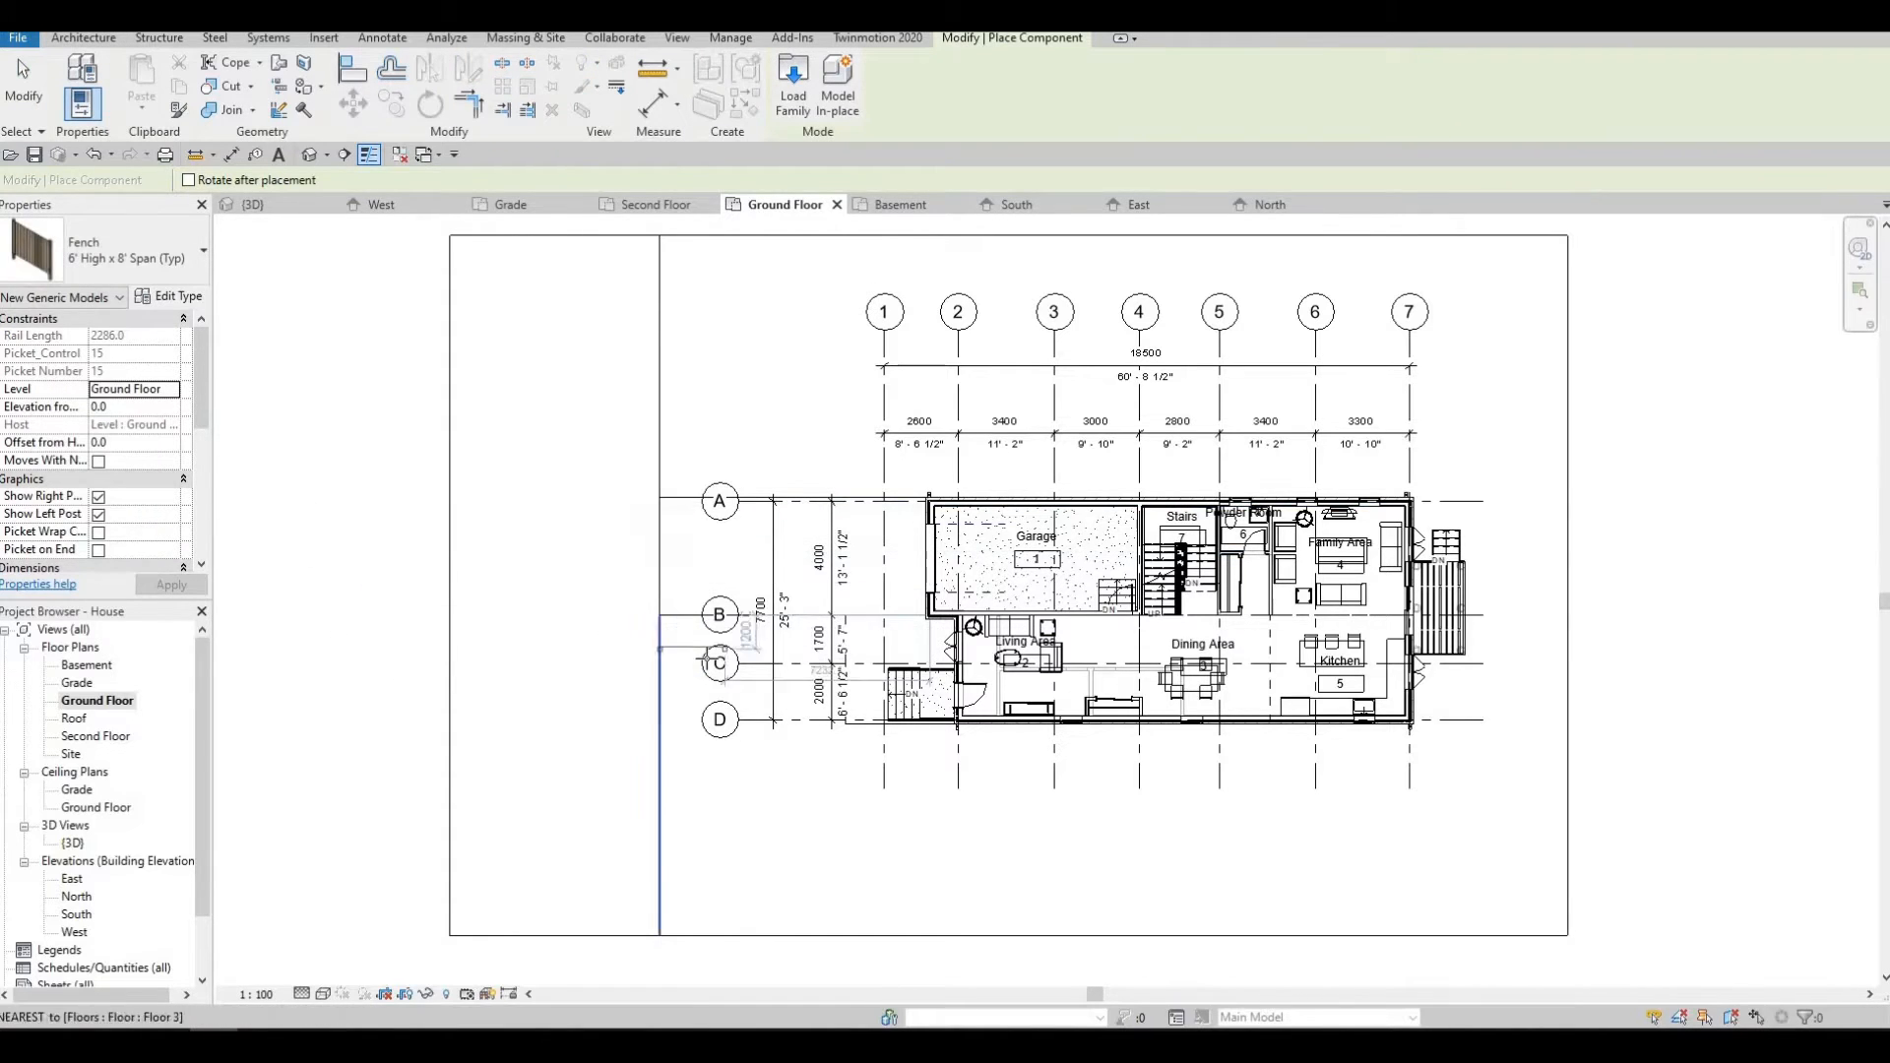
pyautogui.press('F1')
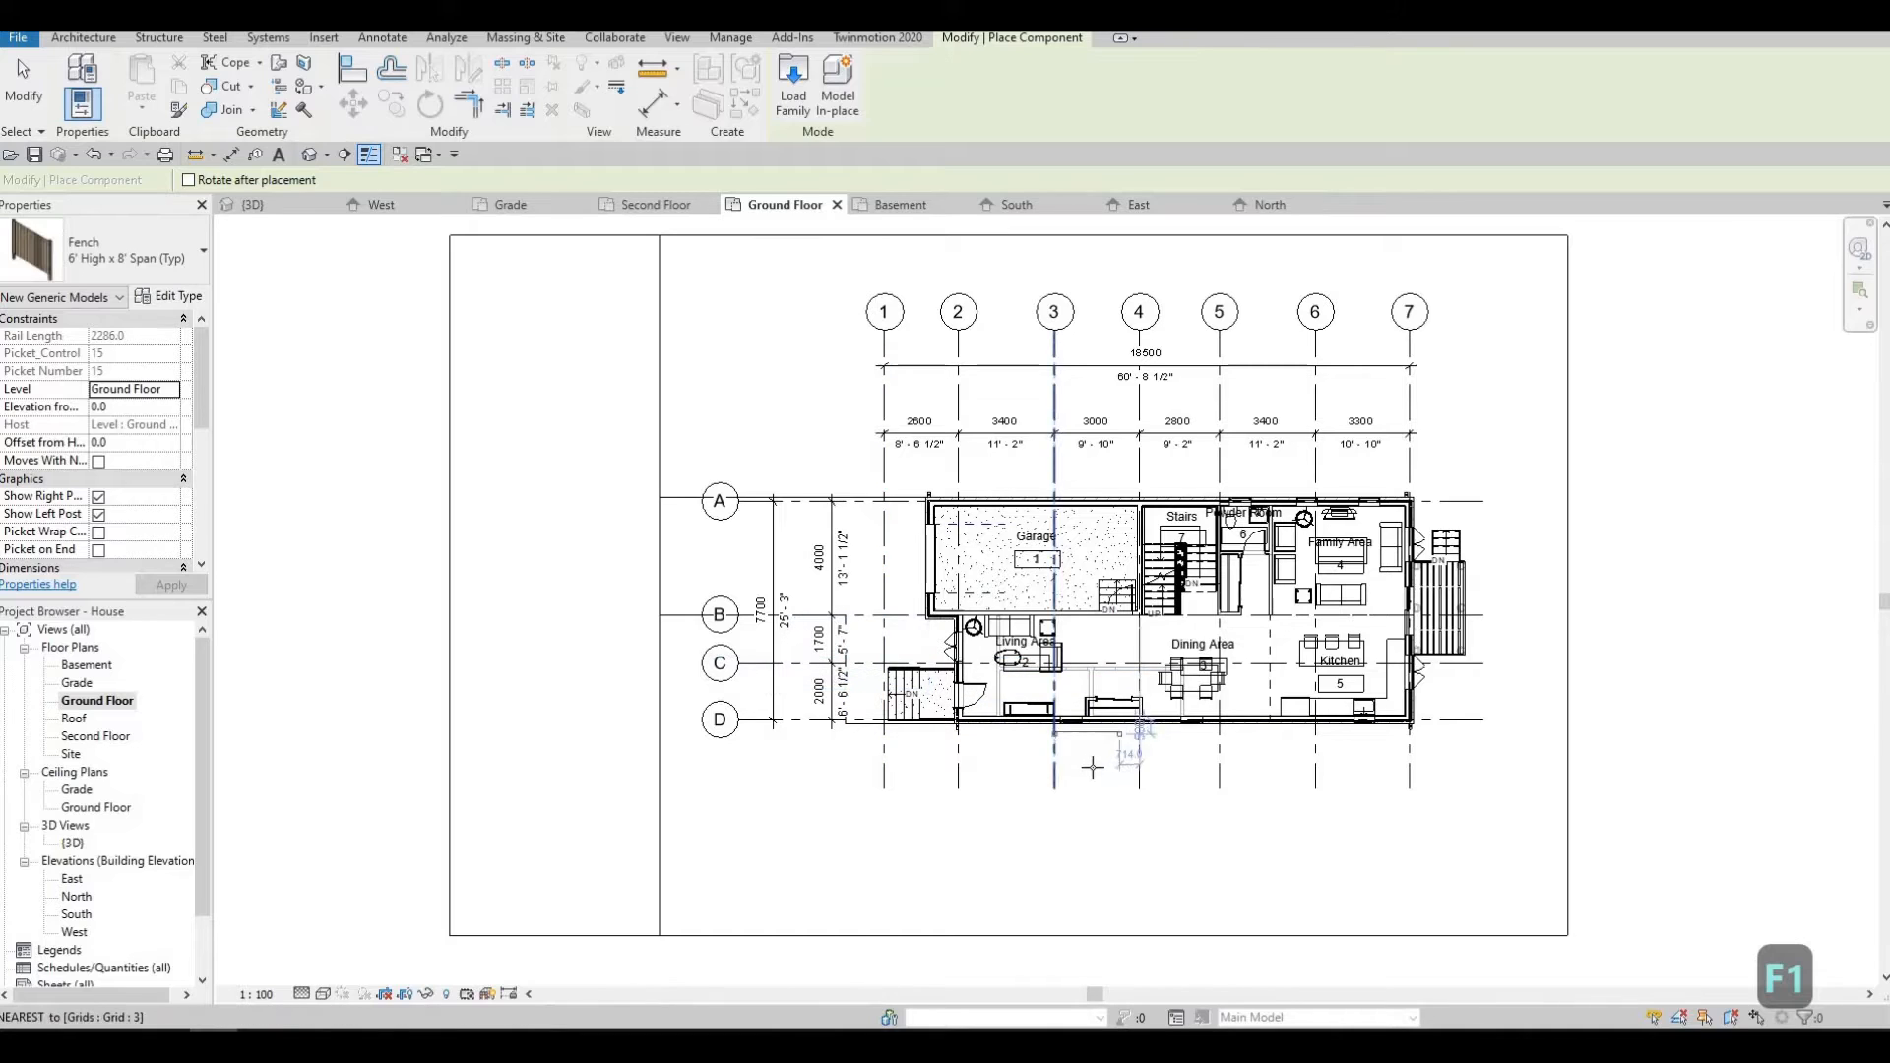
pyautogui.press('space')
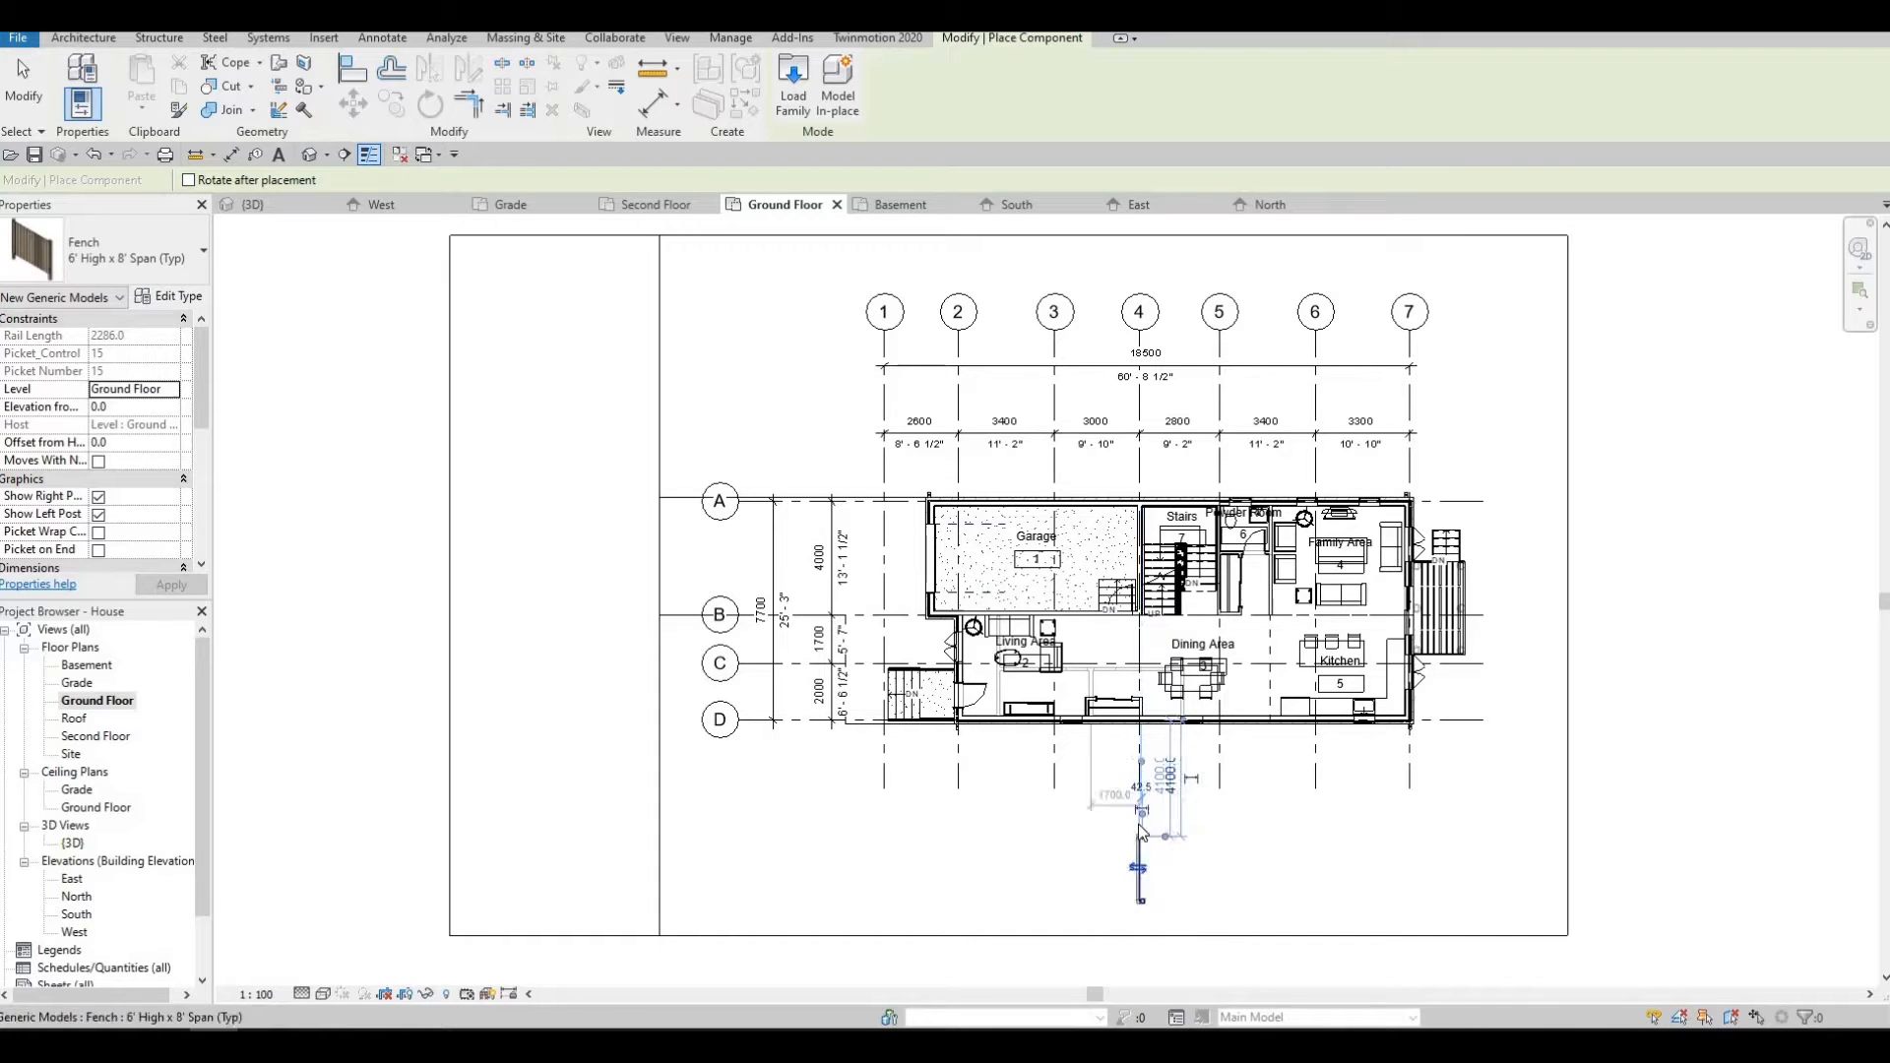
pyautogui.scroll(5, 1159, 820)
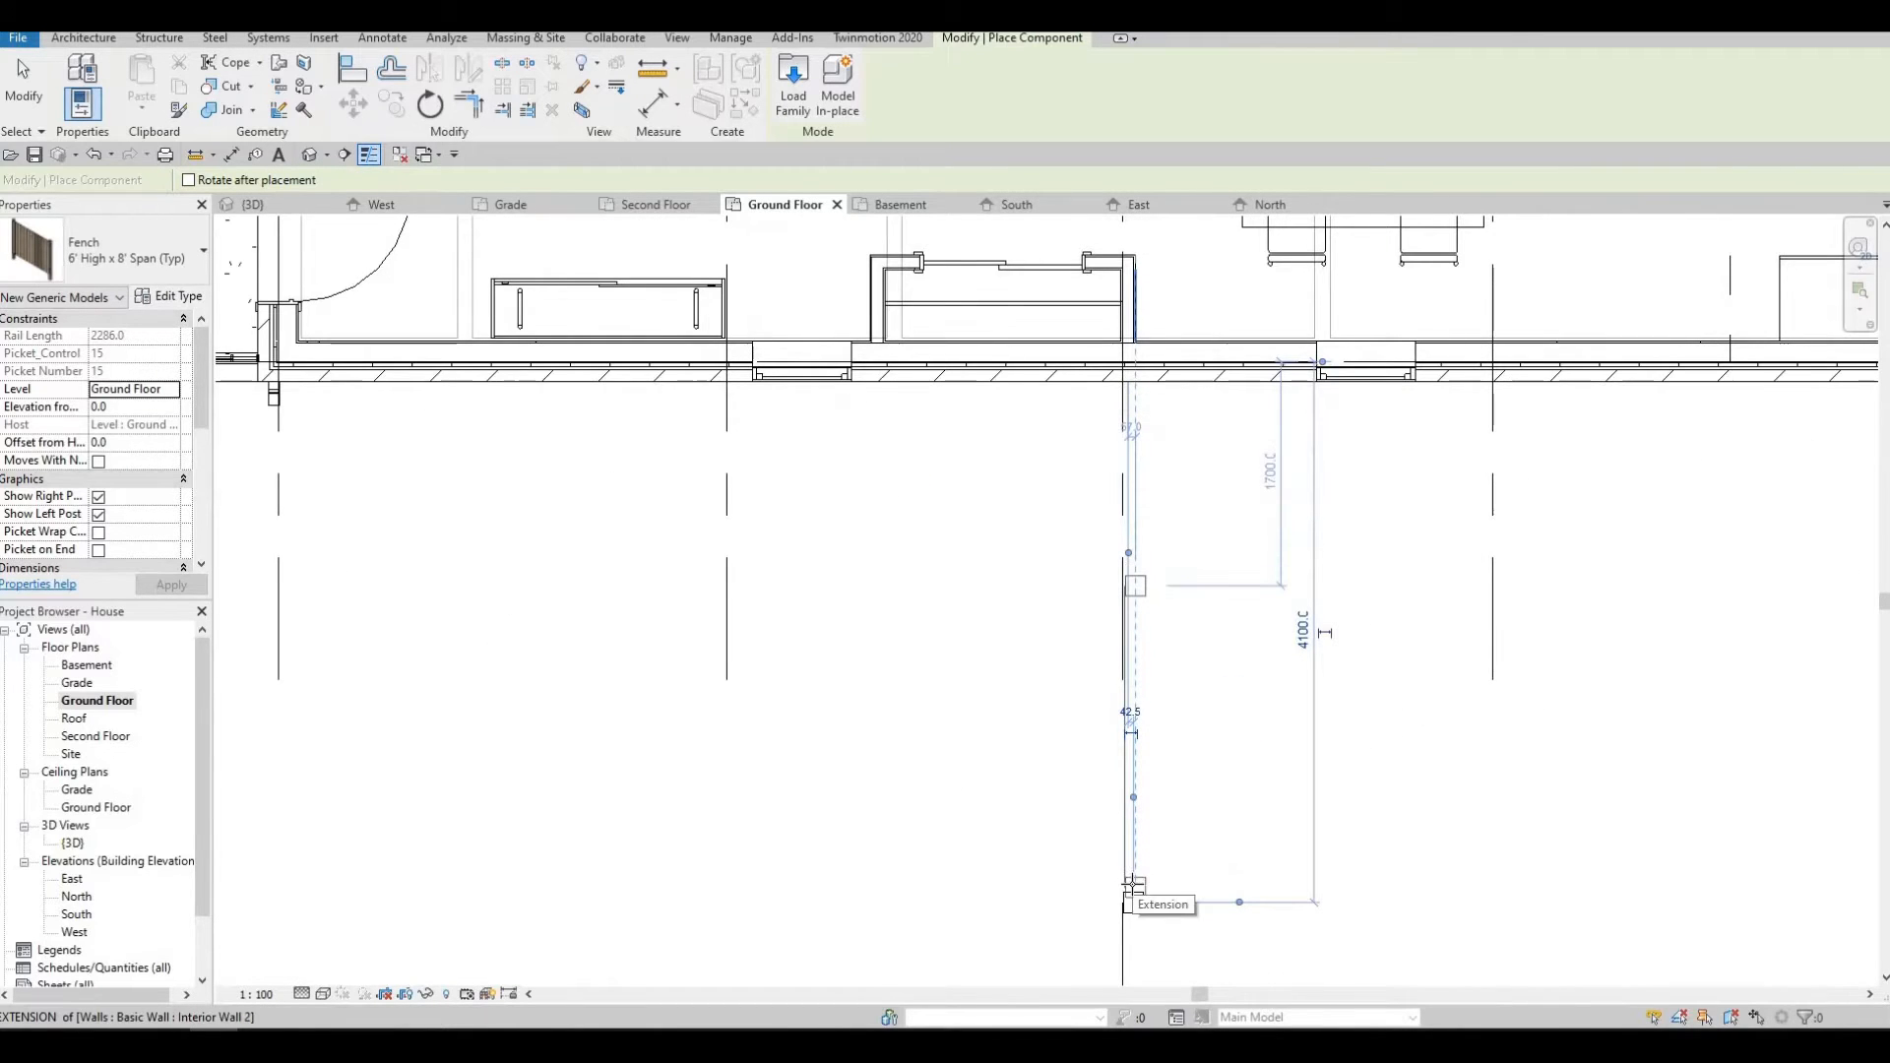
pyautogui.scroll(2, 1132, 881)
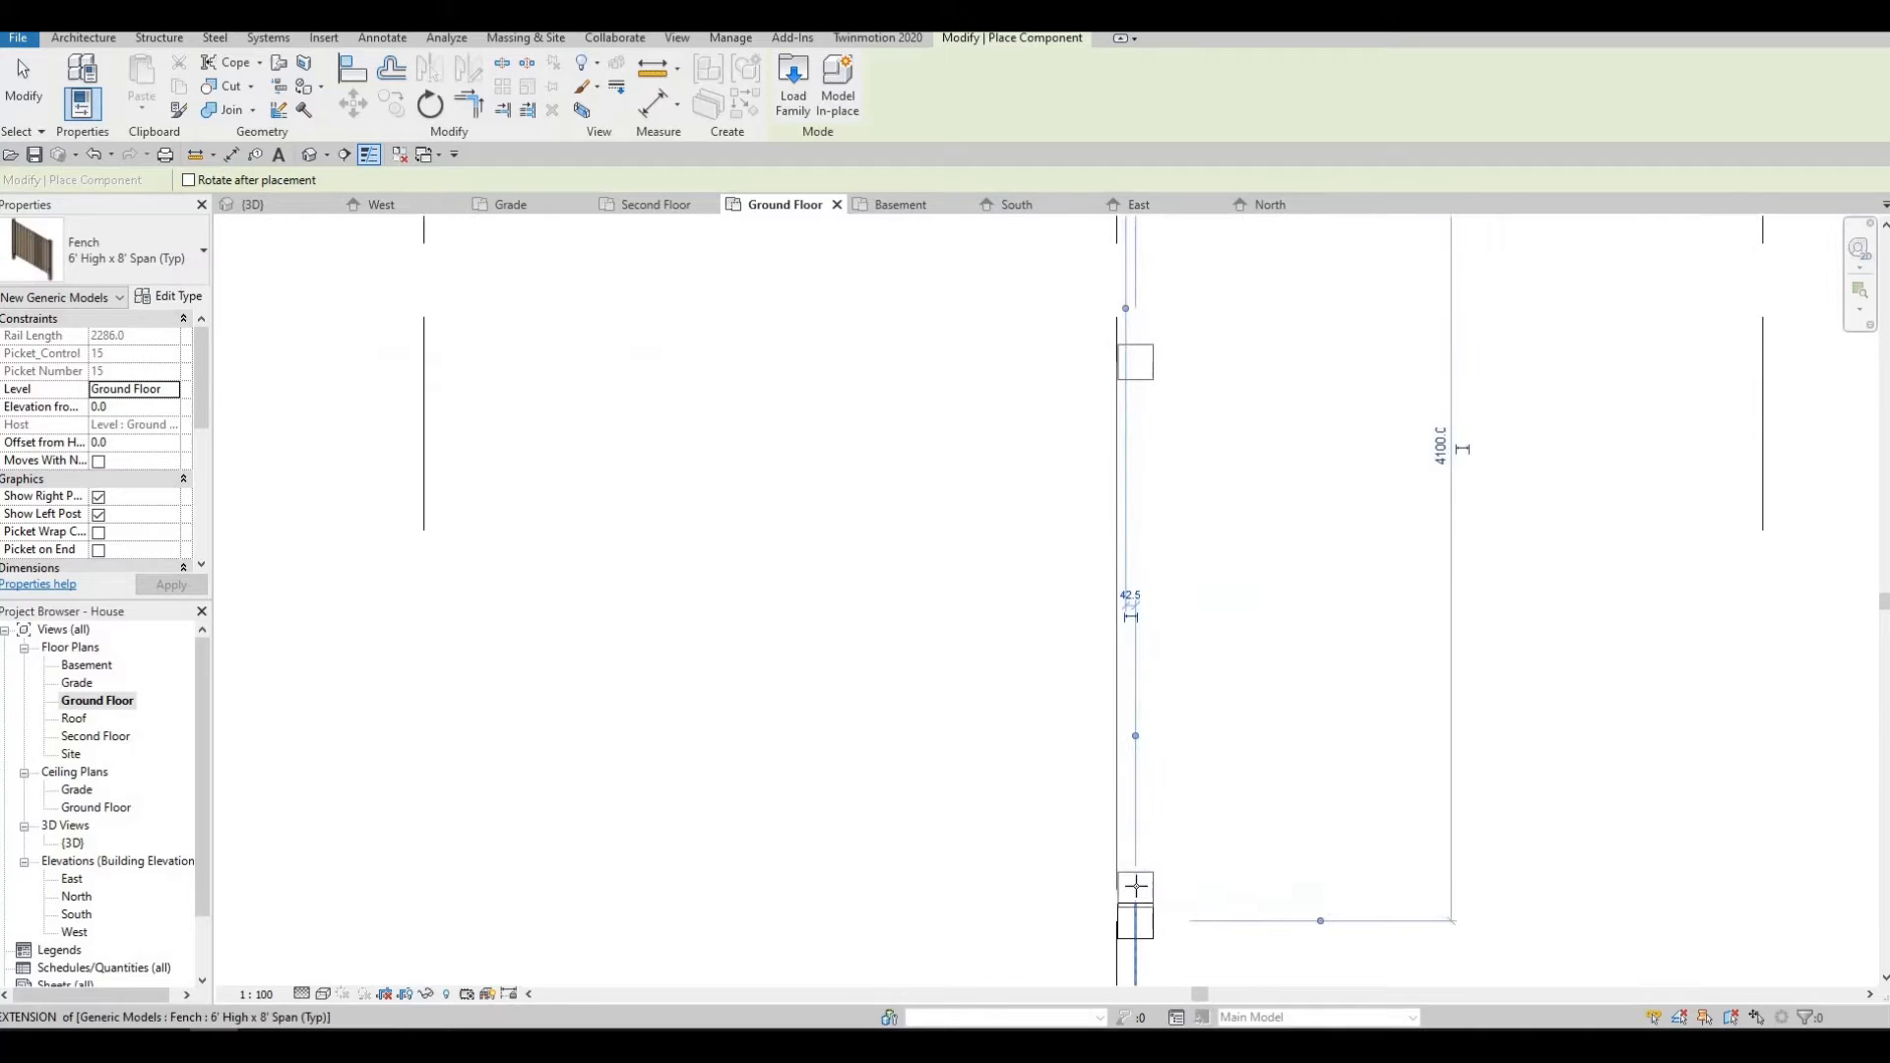
pyautogui.scroll(-4, 1135, 777)
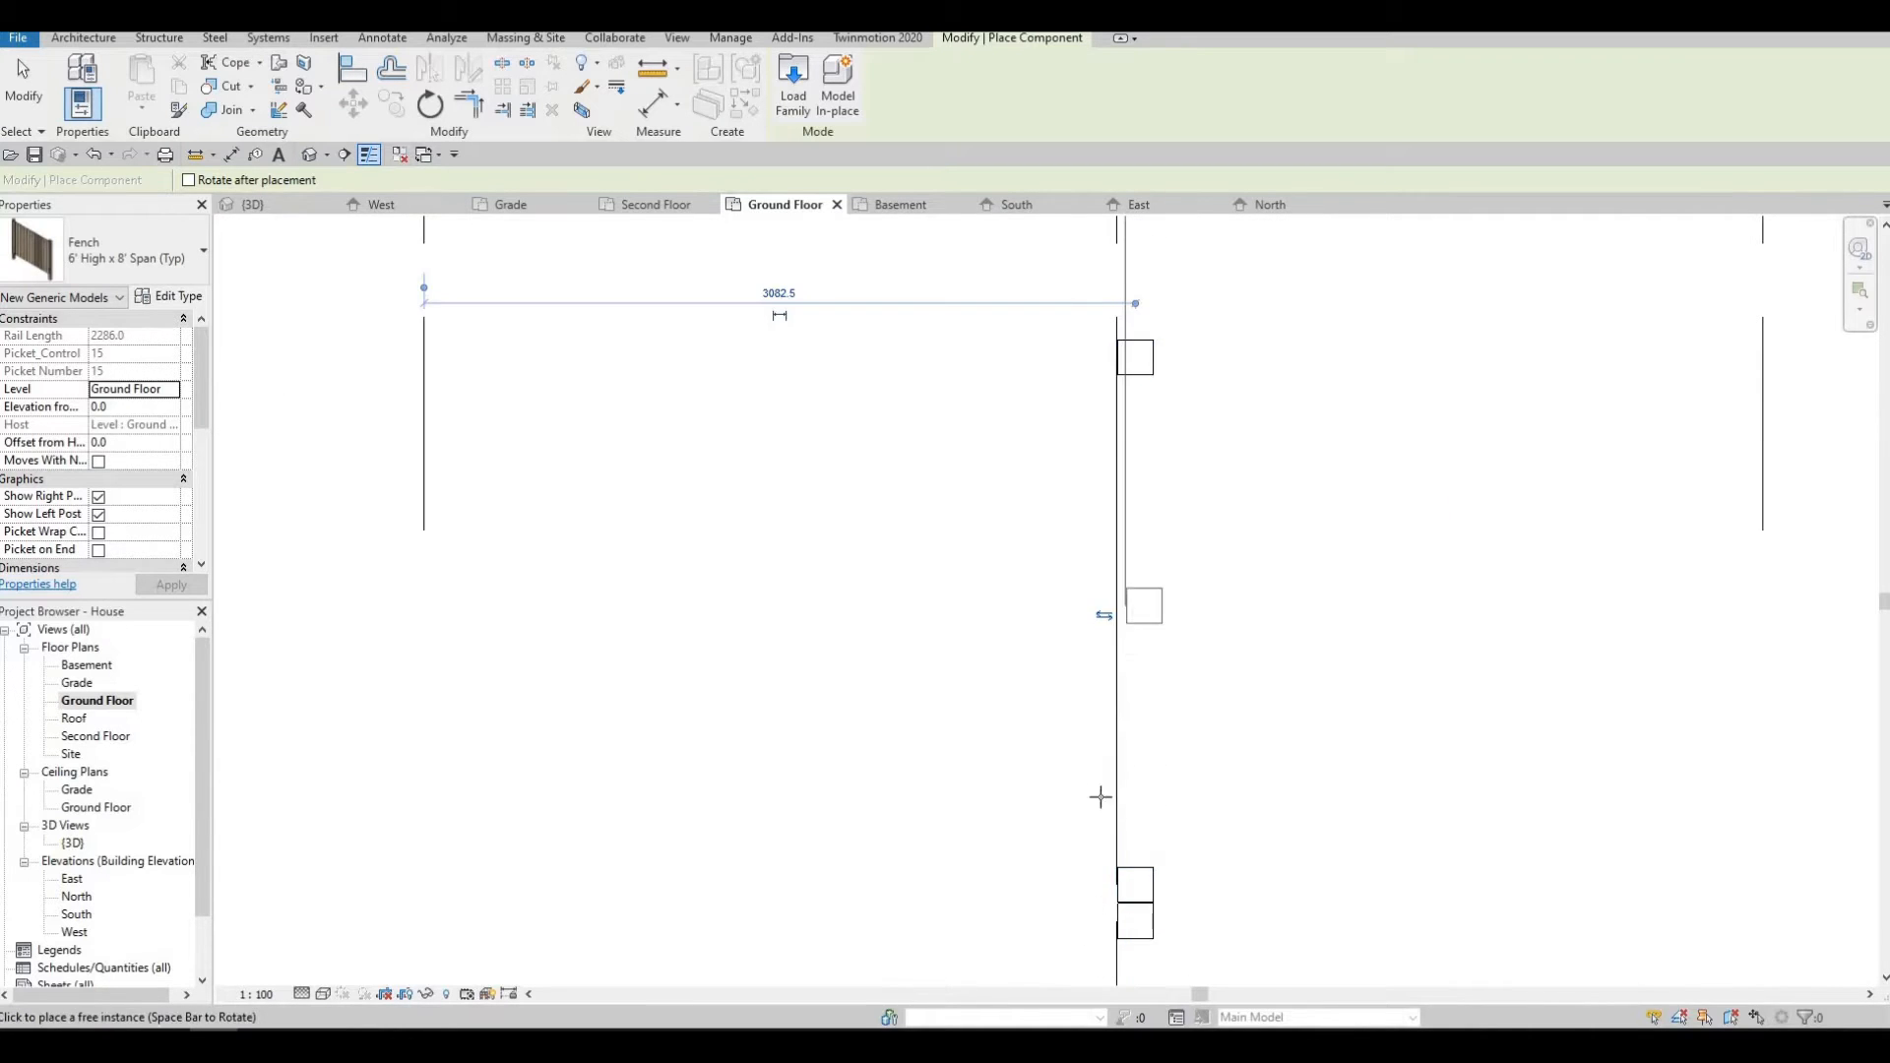
pyautogui.scroll(-5, 992, 696)
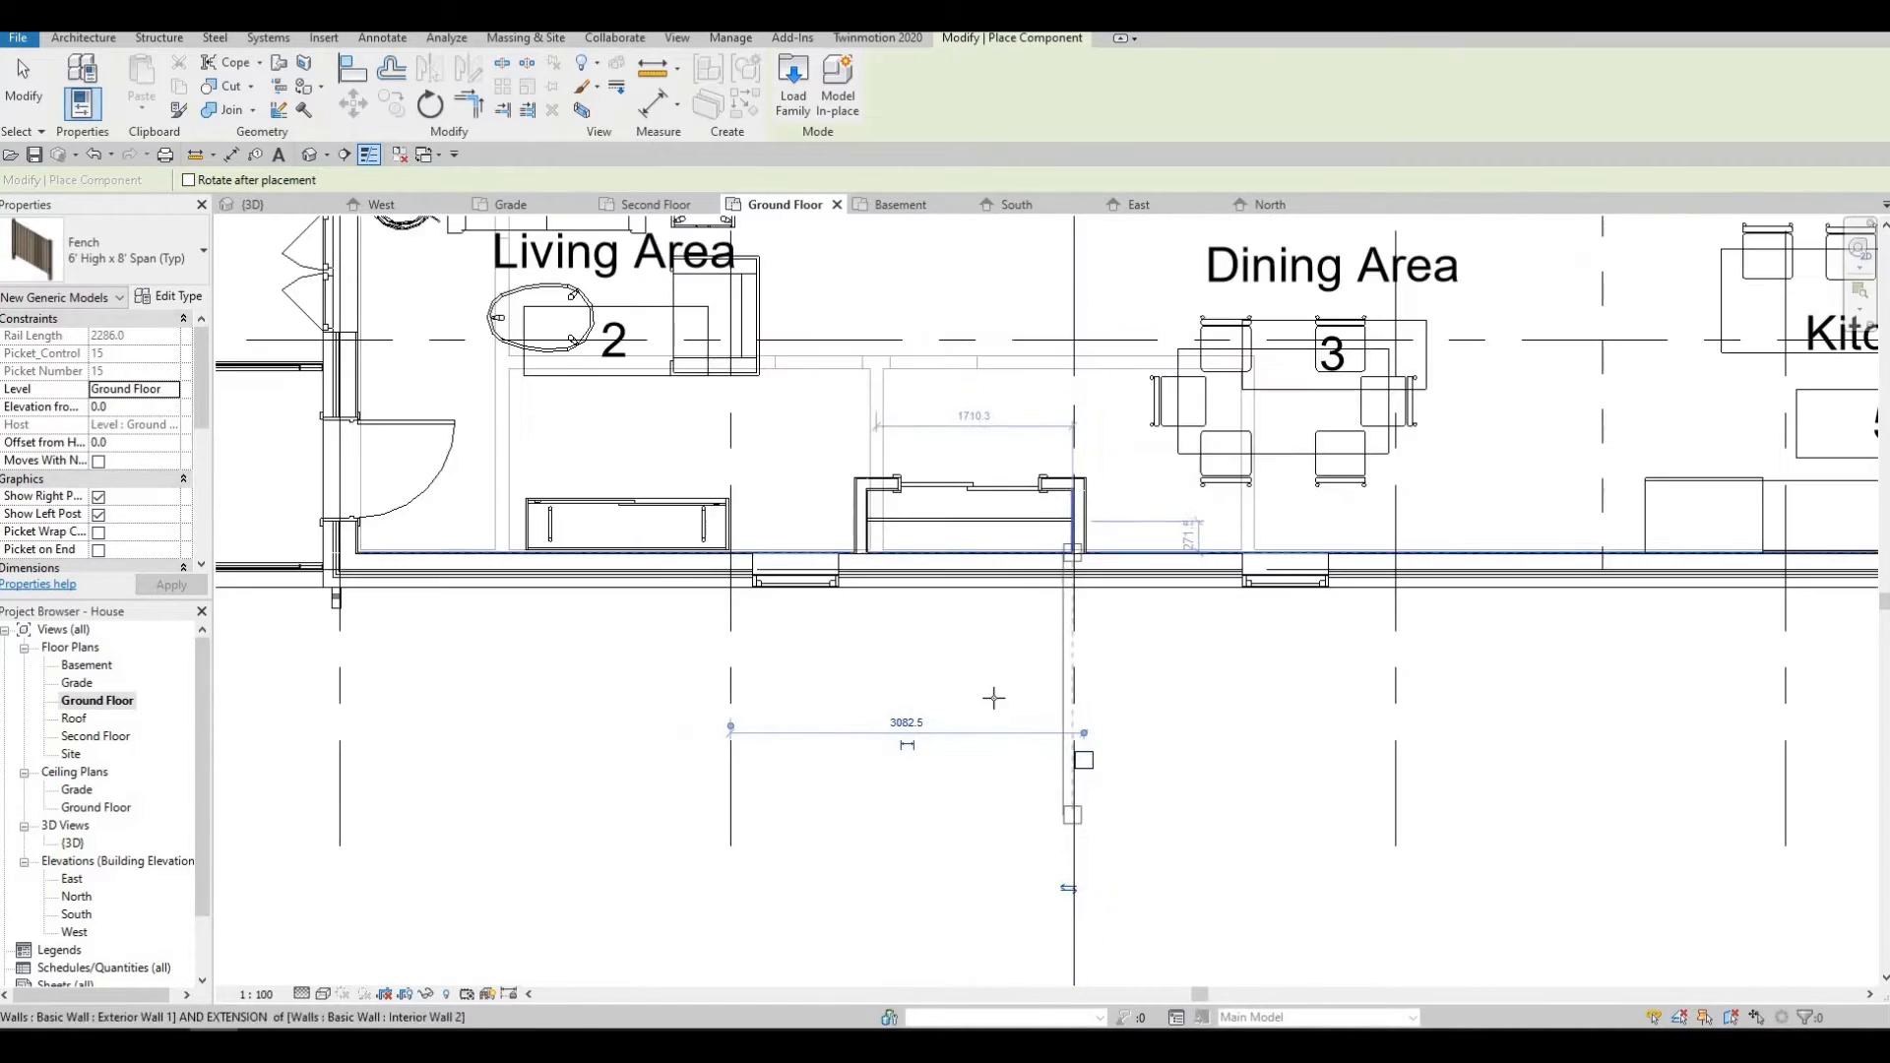
# Place a third fence panel parallel to the south wall, in the yard west of the two-panel run.
pyautogui.moveTo(945, 694); pyautogui.dragTo(967, 692, button='middle')
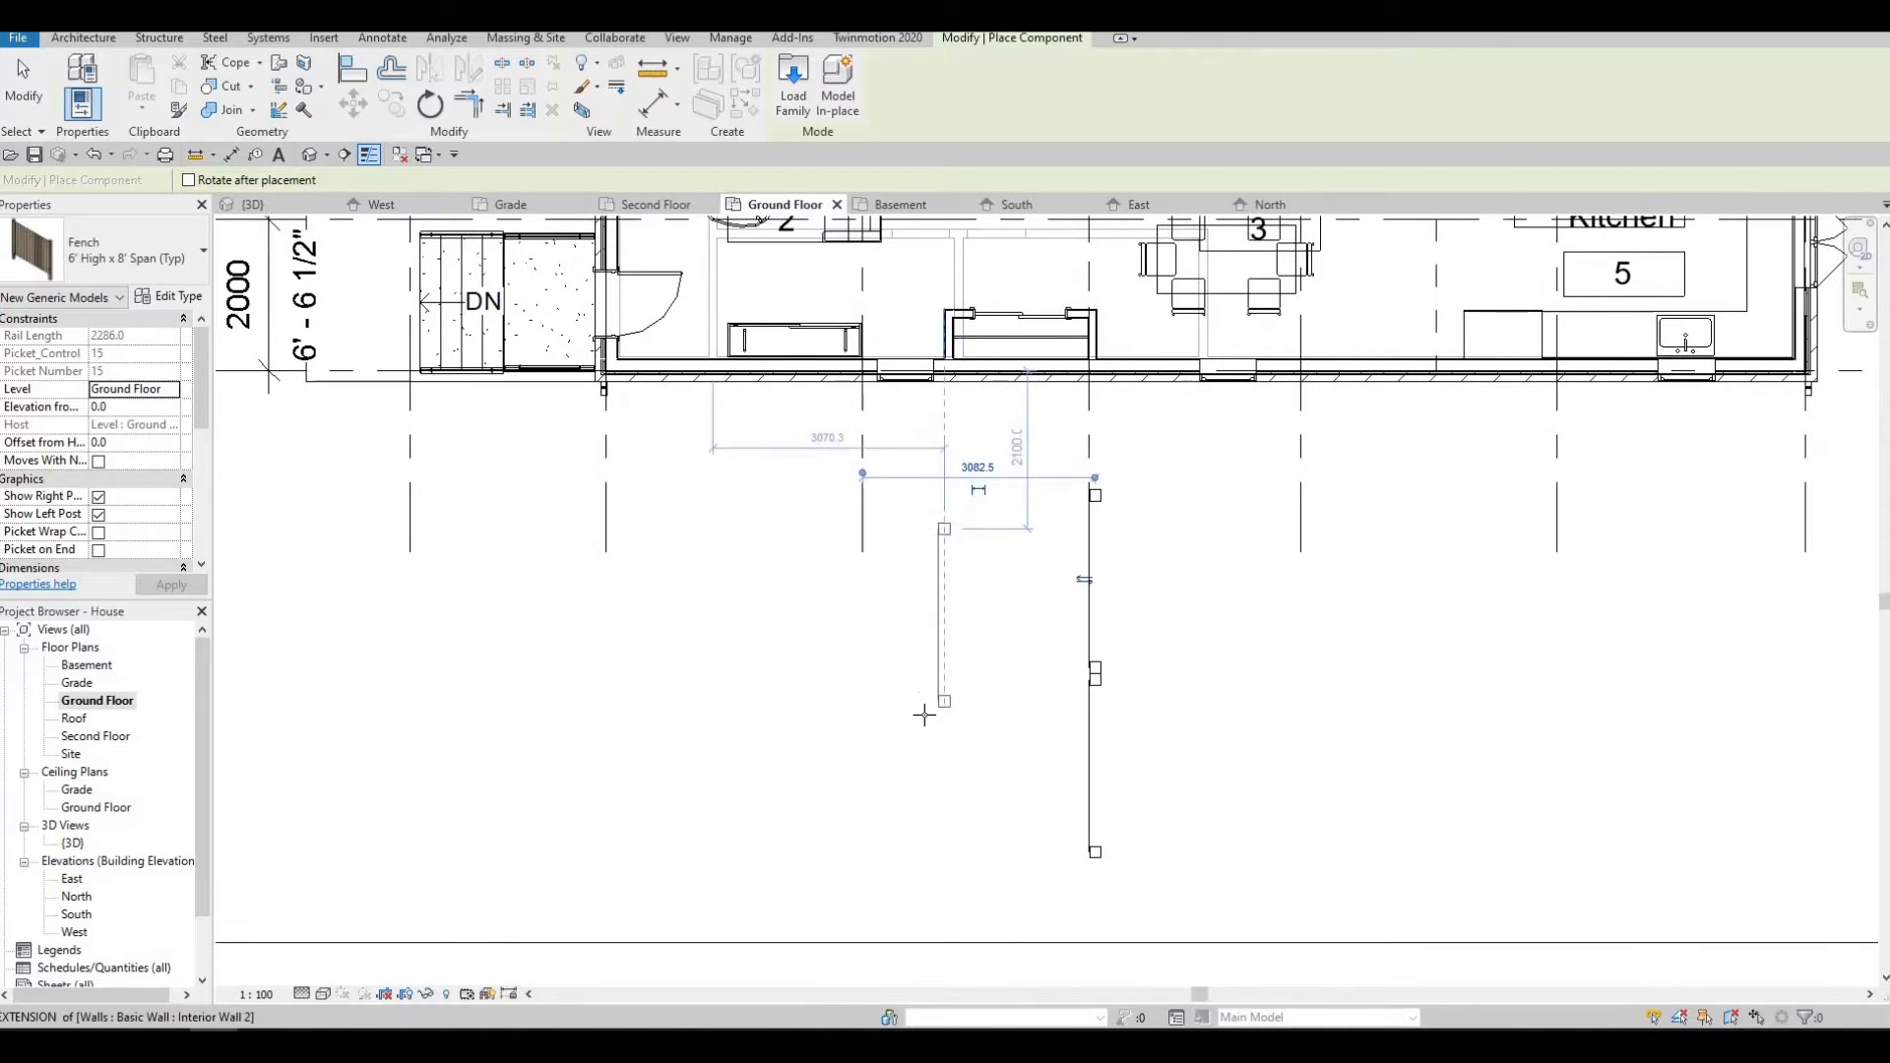
pyautogui.press('space')
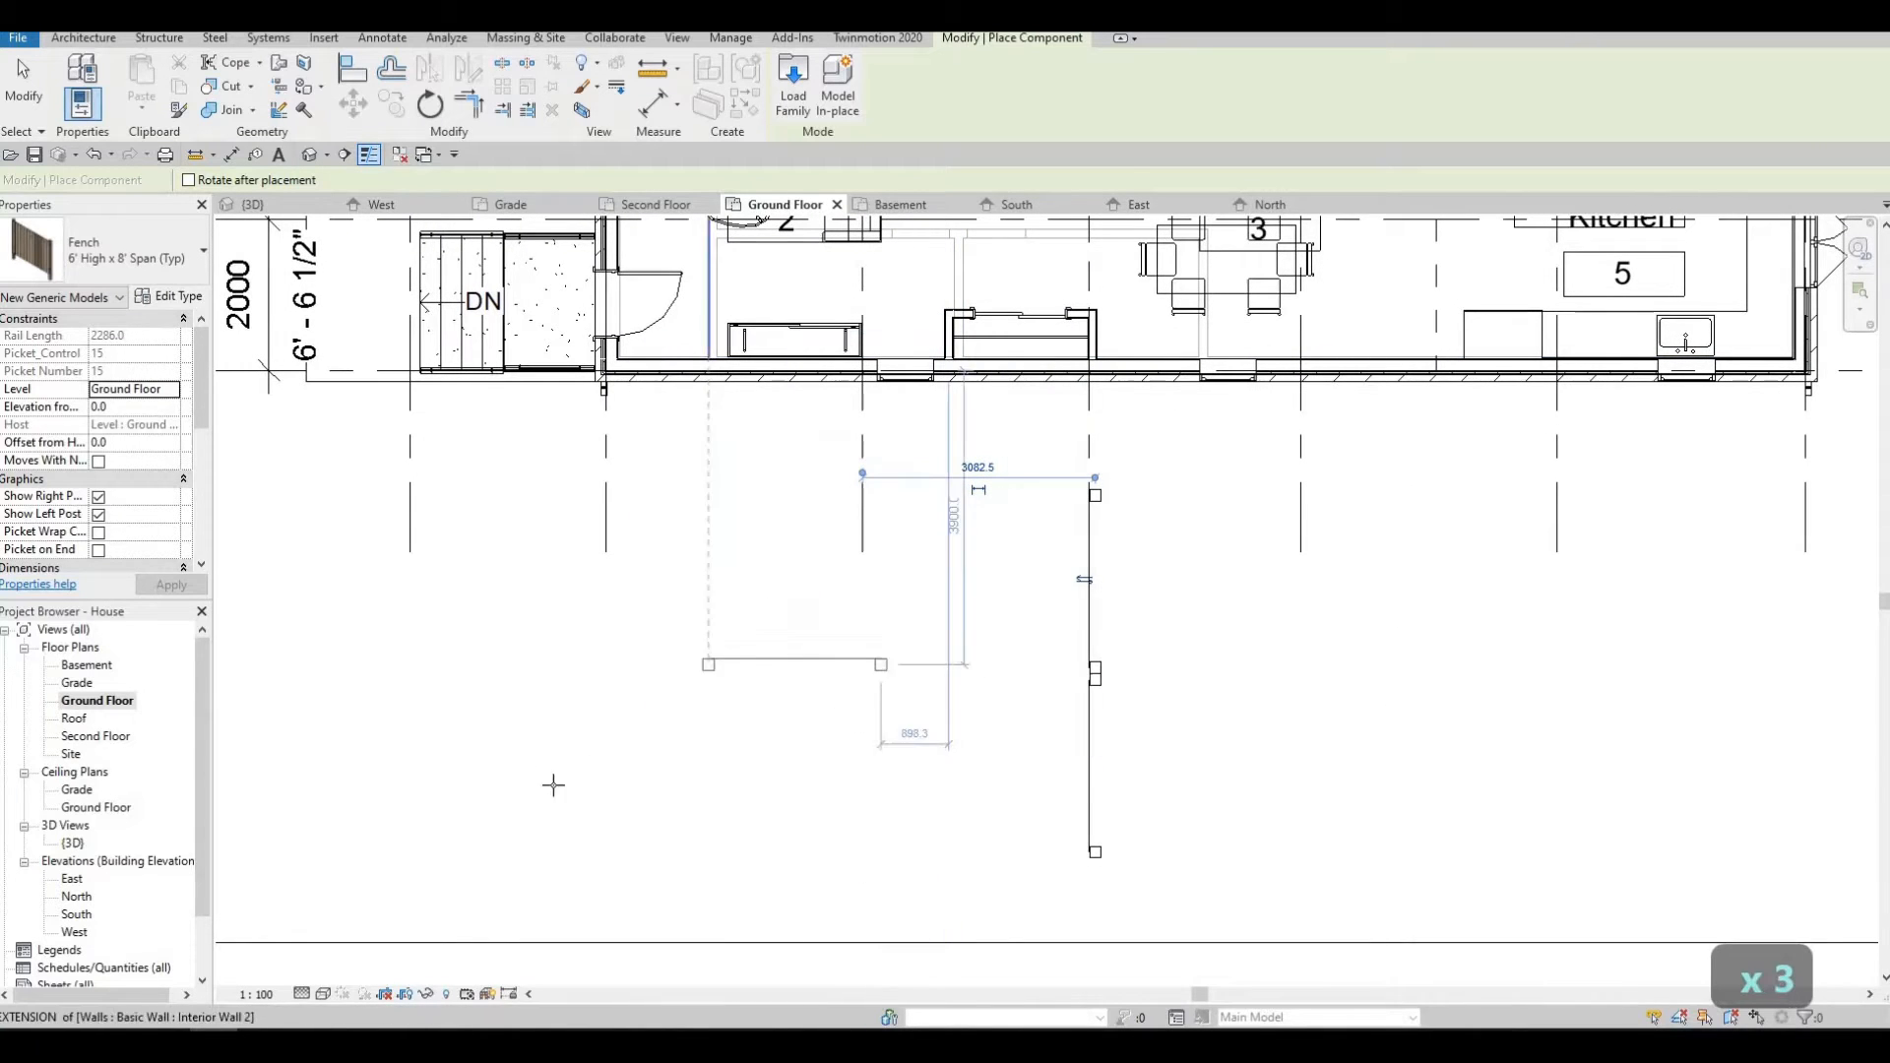
pyautogui.moveTo(344, 763); pyautogui.dragTo(628, 789, button='middle')
pyautogui.click(786, 758)
pyautogui.press('Escape')
pyautogui.press('Escape')
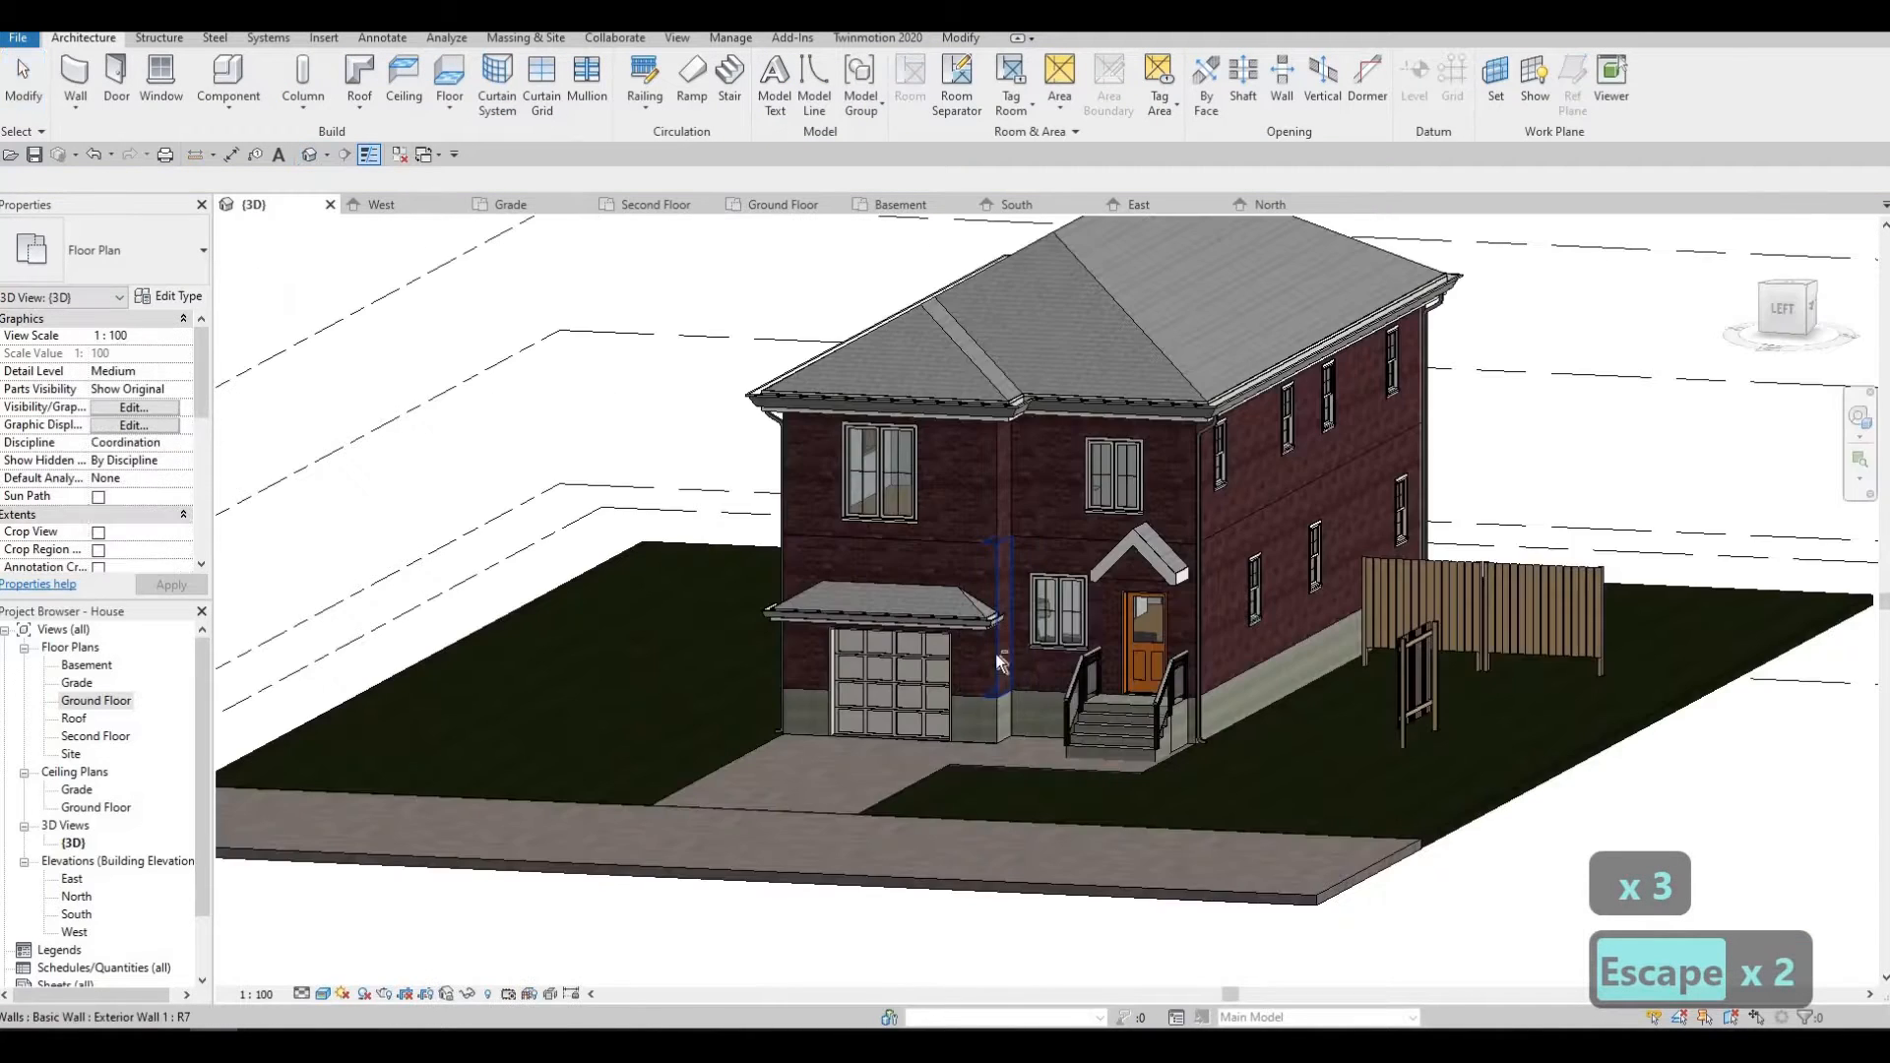
# In the 3D view, set the level of the two in-line fence panels to Grade.
pyautogui.keyDown('shift'); pyautogui.moveTo(1061, 630); pyautogui.dragTo(915, 650, button='middle'); pyautogui.keyUp('shift')
pyautogui.keyDown('shift'); pyautogui.moveTo(1242, 716); pyautogui.dragTo(962, 692, button='middle'); pyautogui.keyUp('shift')
pyautogui.click(891, 645)
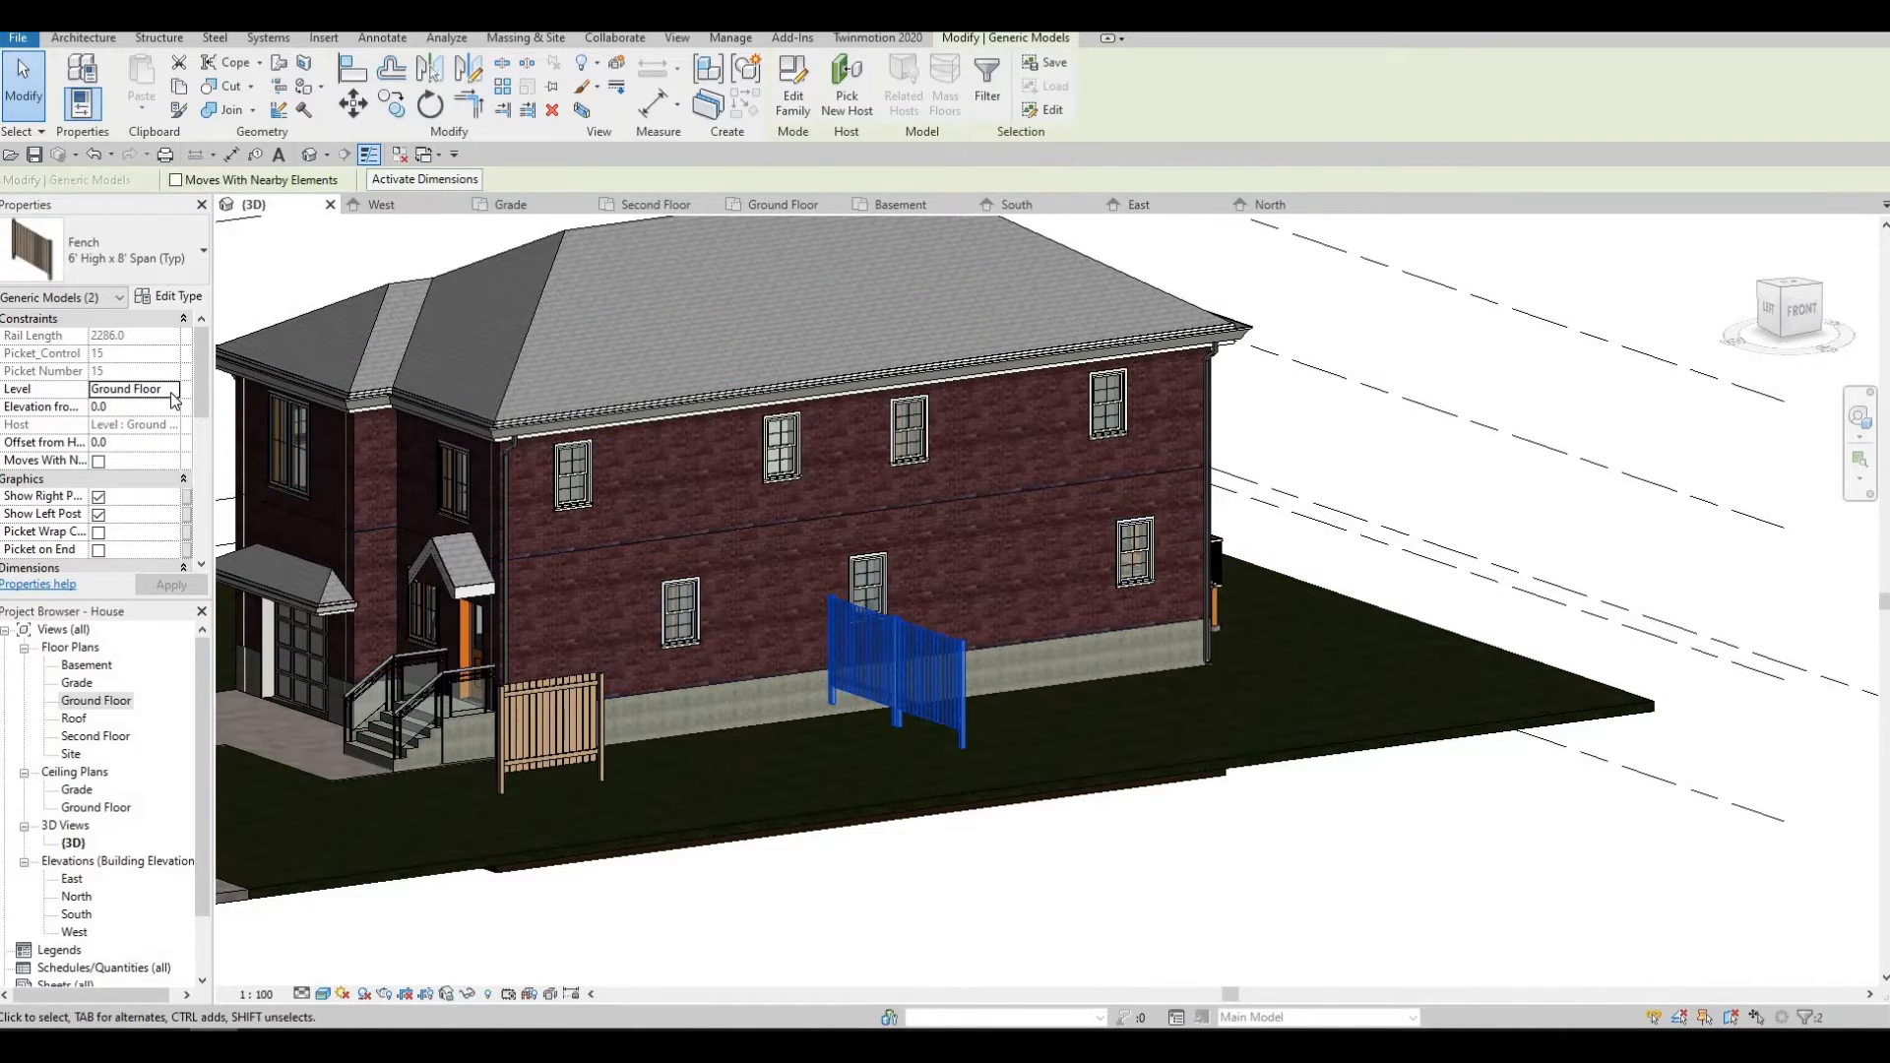
pyautogui.click(147, 390)
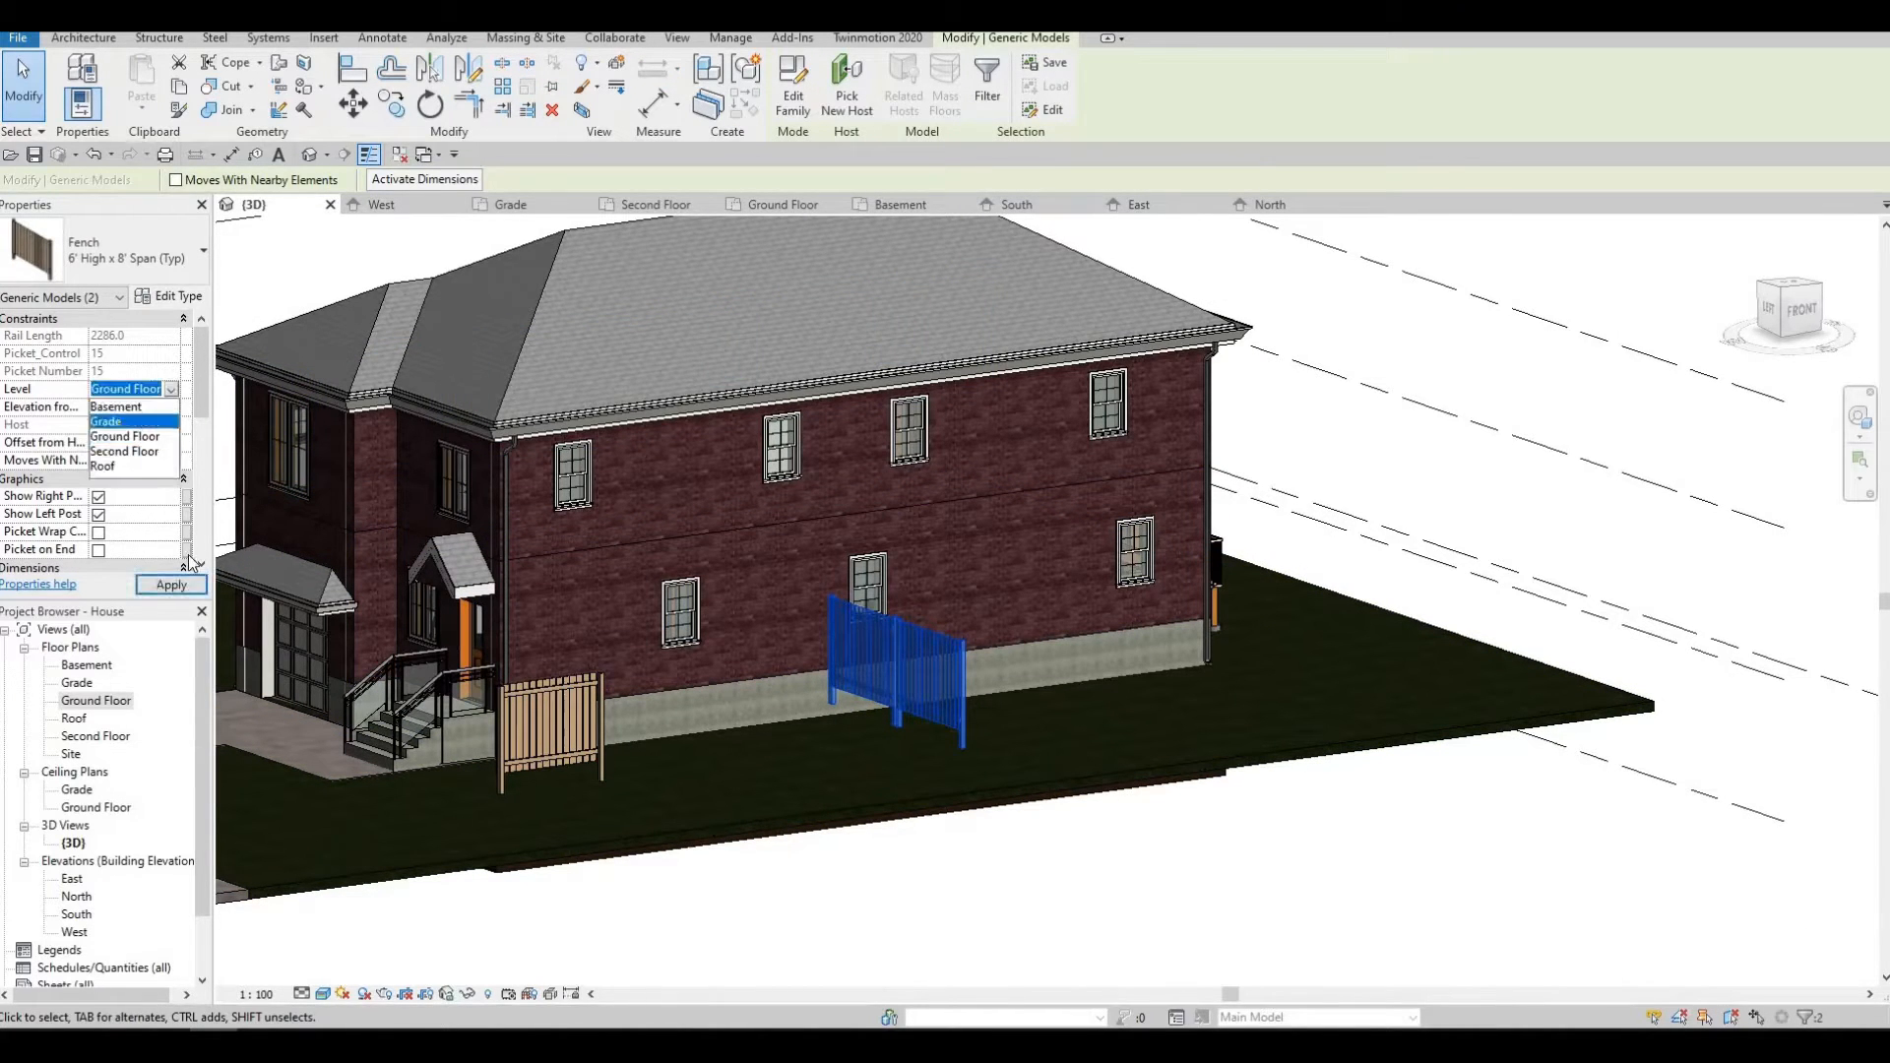
pyautogui.click(138, 424)
pyautogui.click(162, 586)
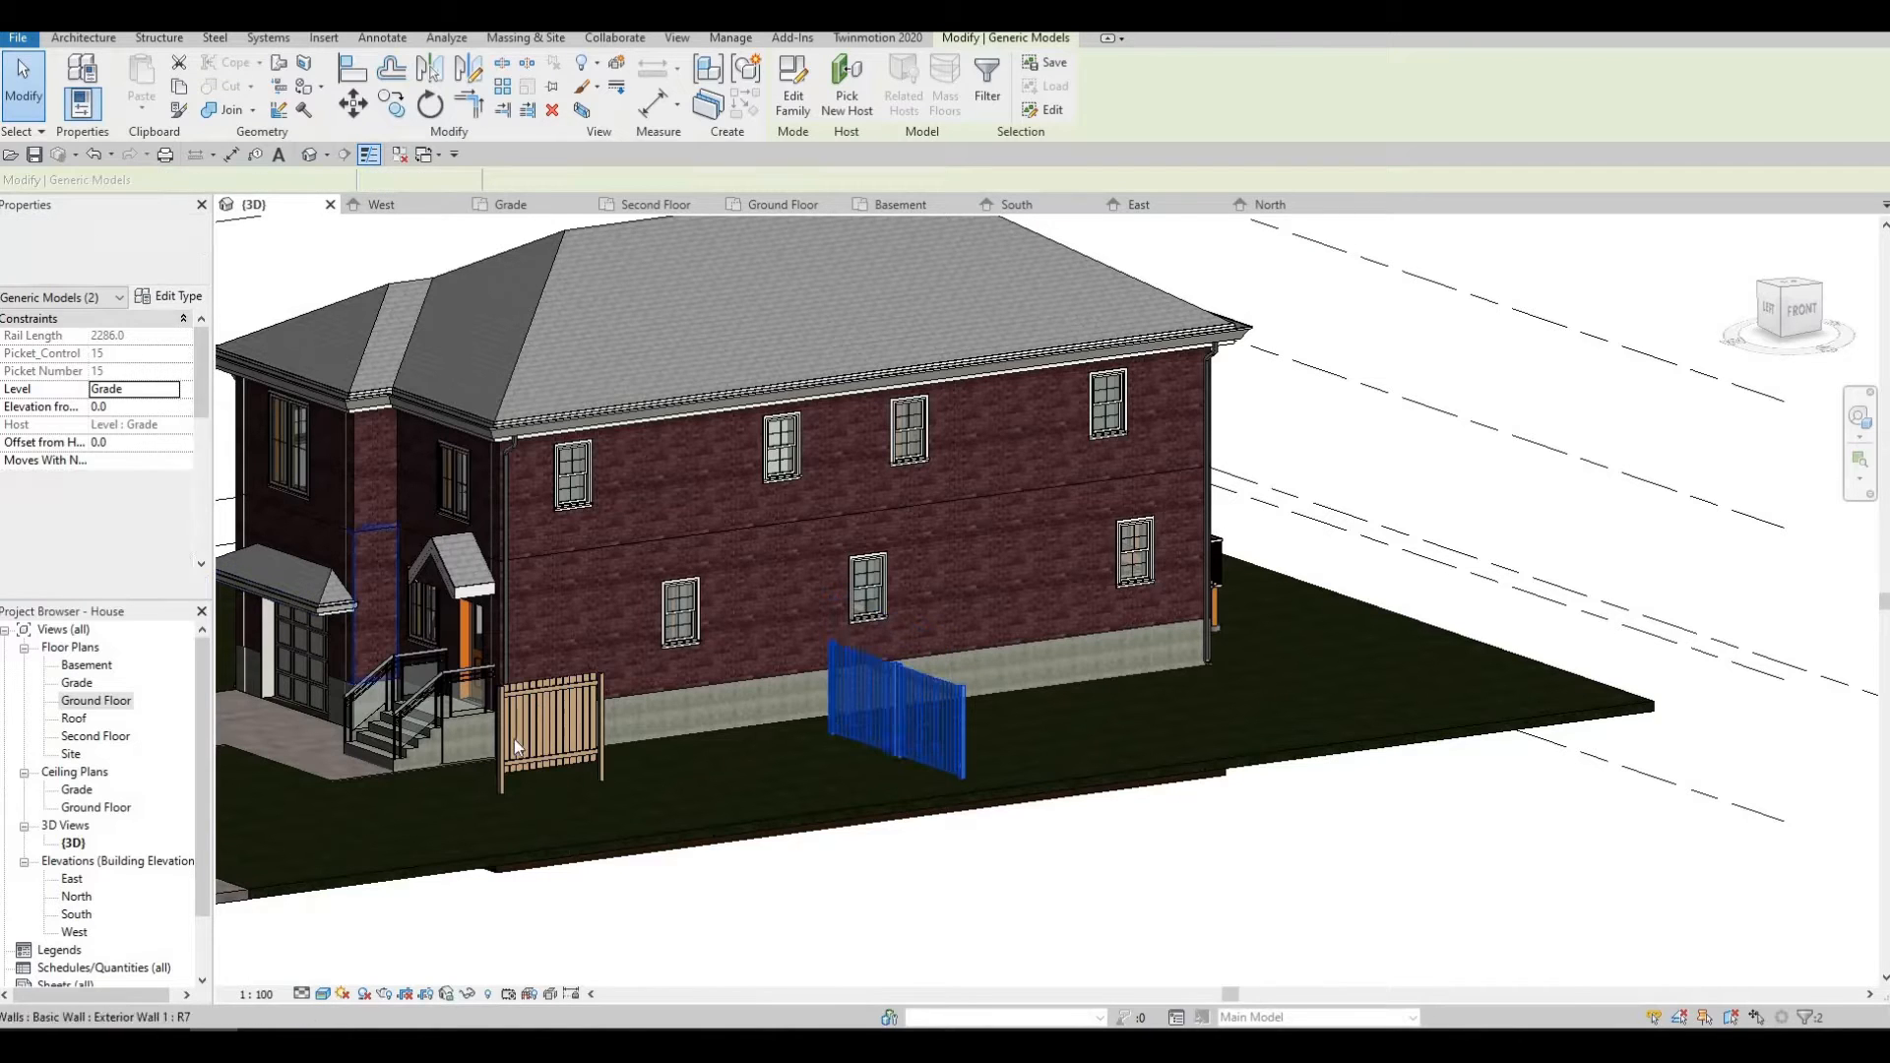
# Set the level of the separate fence panel near the front steps to Grade.
pyautogui.press('Escape')
pyautogui.press('Escape')
pyautogui.click(550, 723)
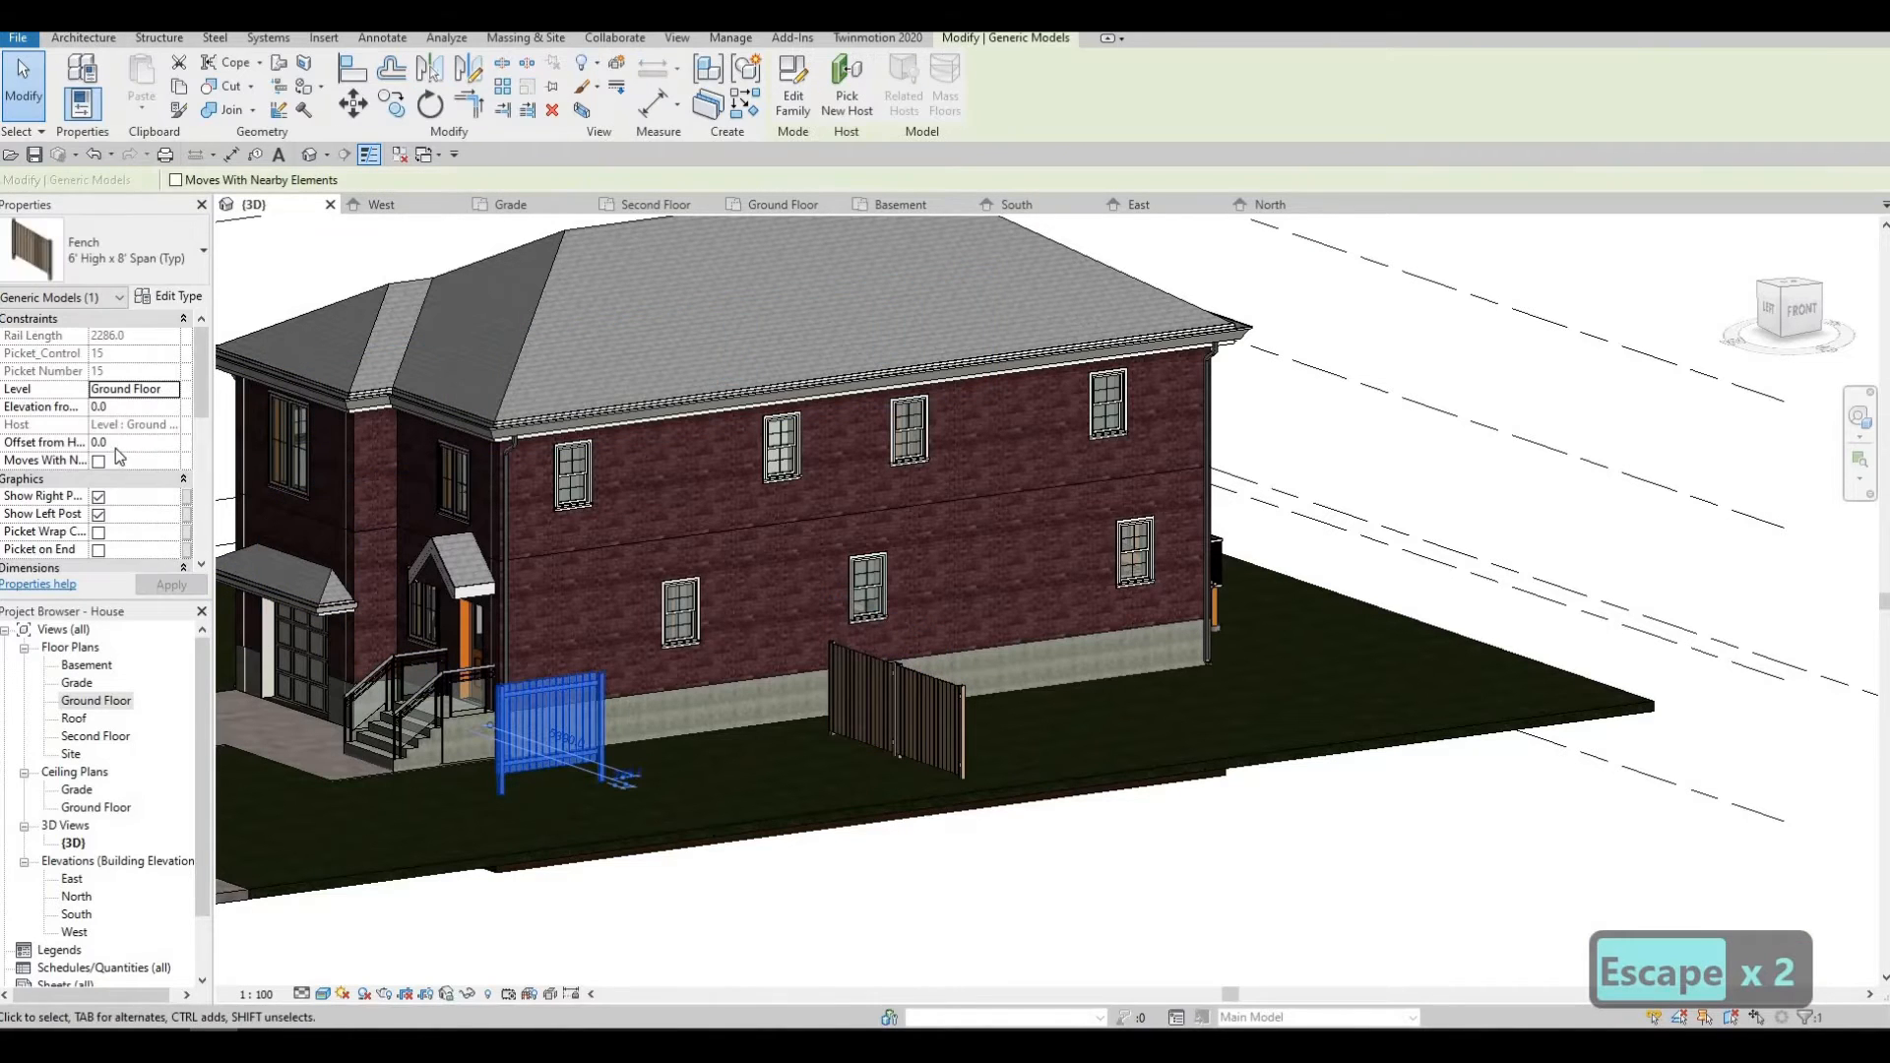
pyautogui.click(147, 390)
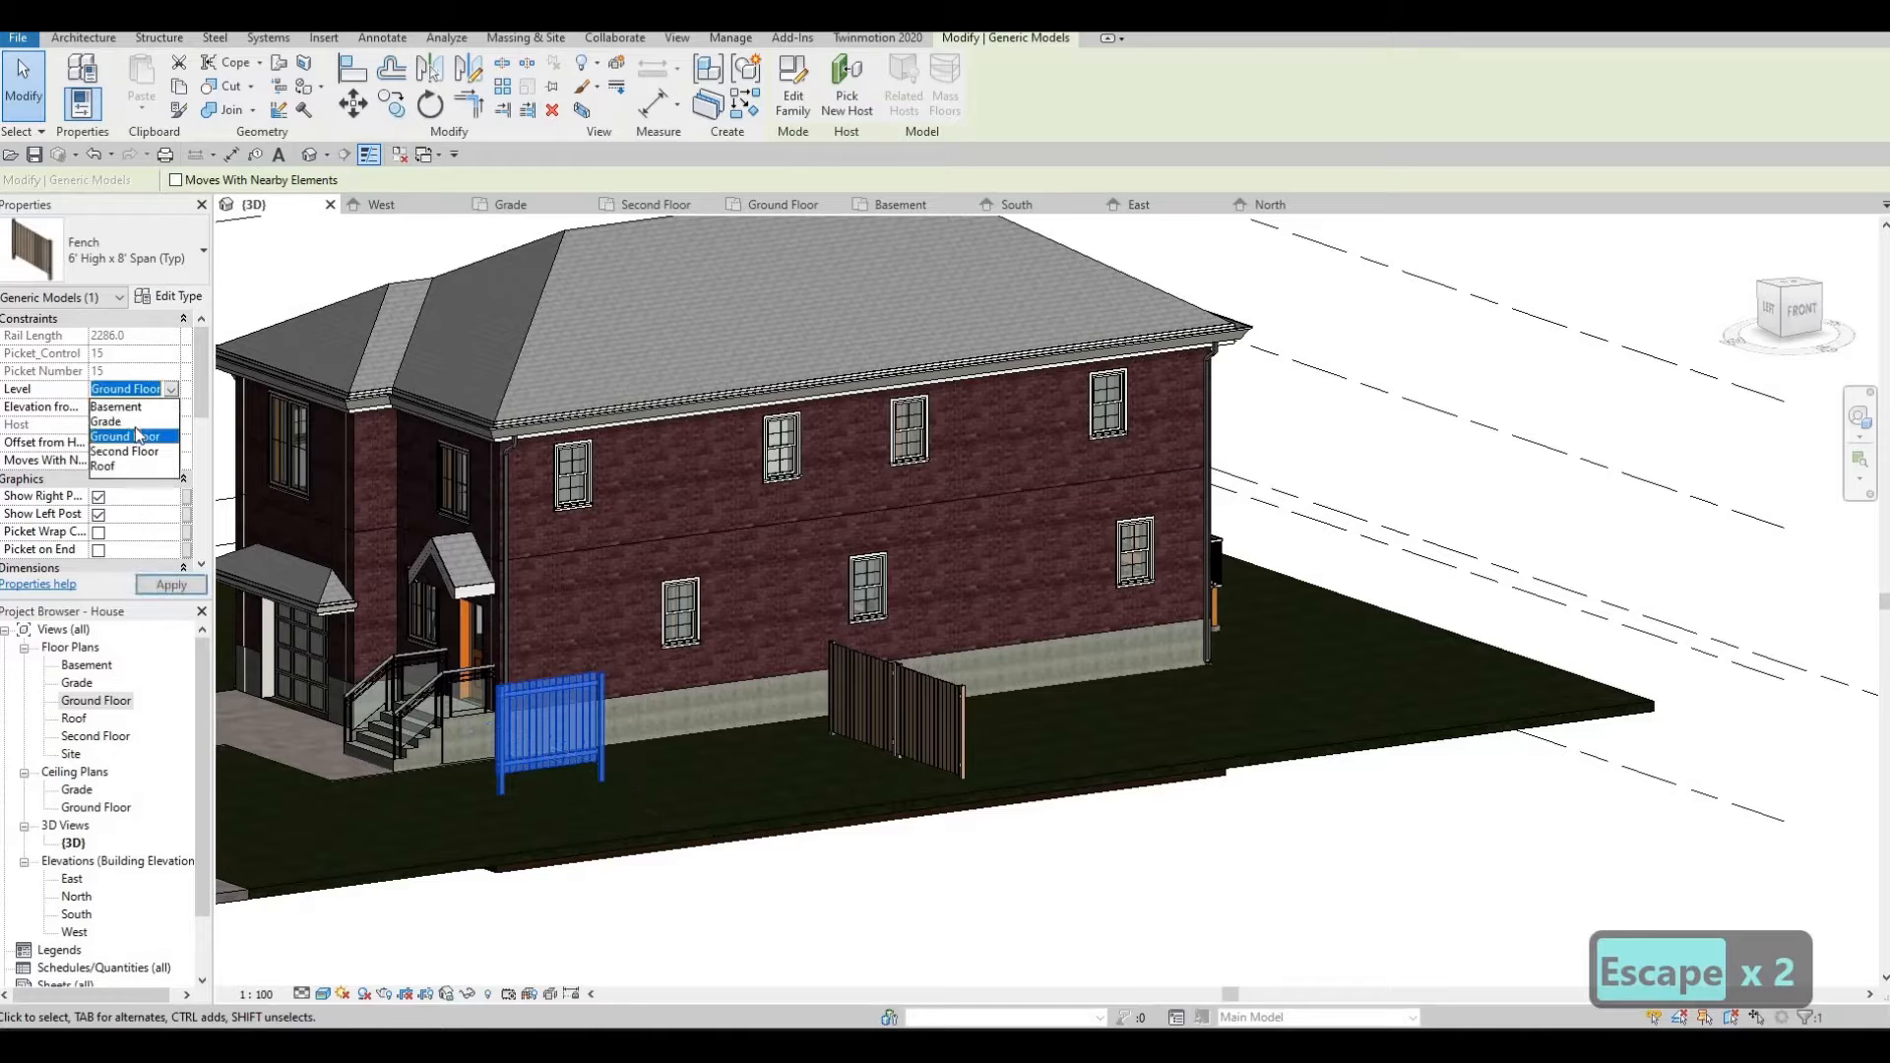
pyautogui.click(179, 582)
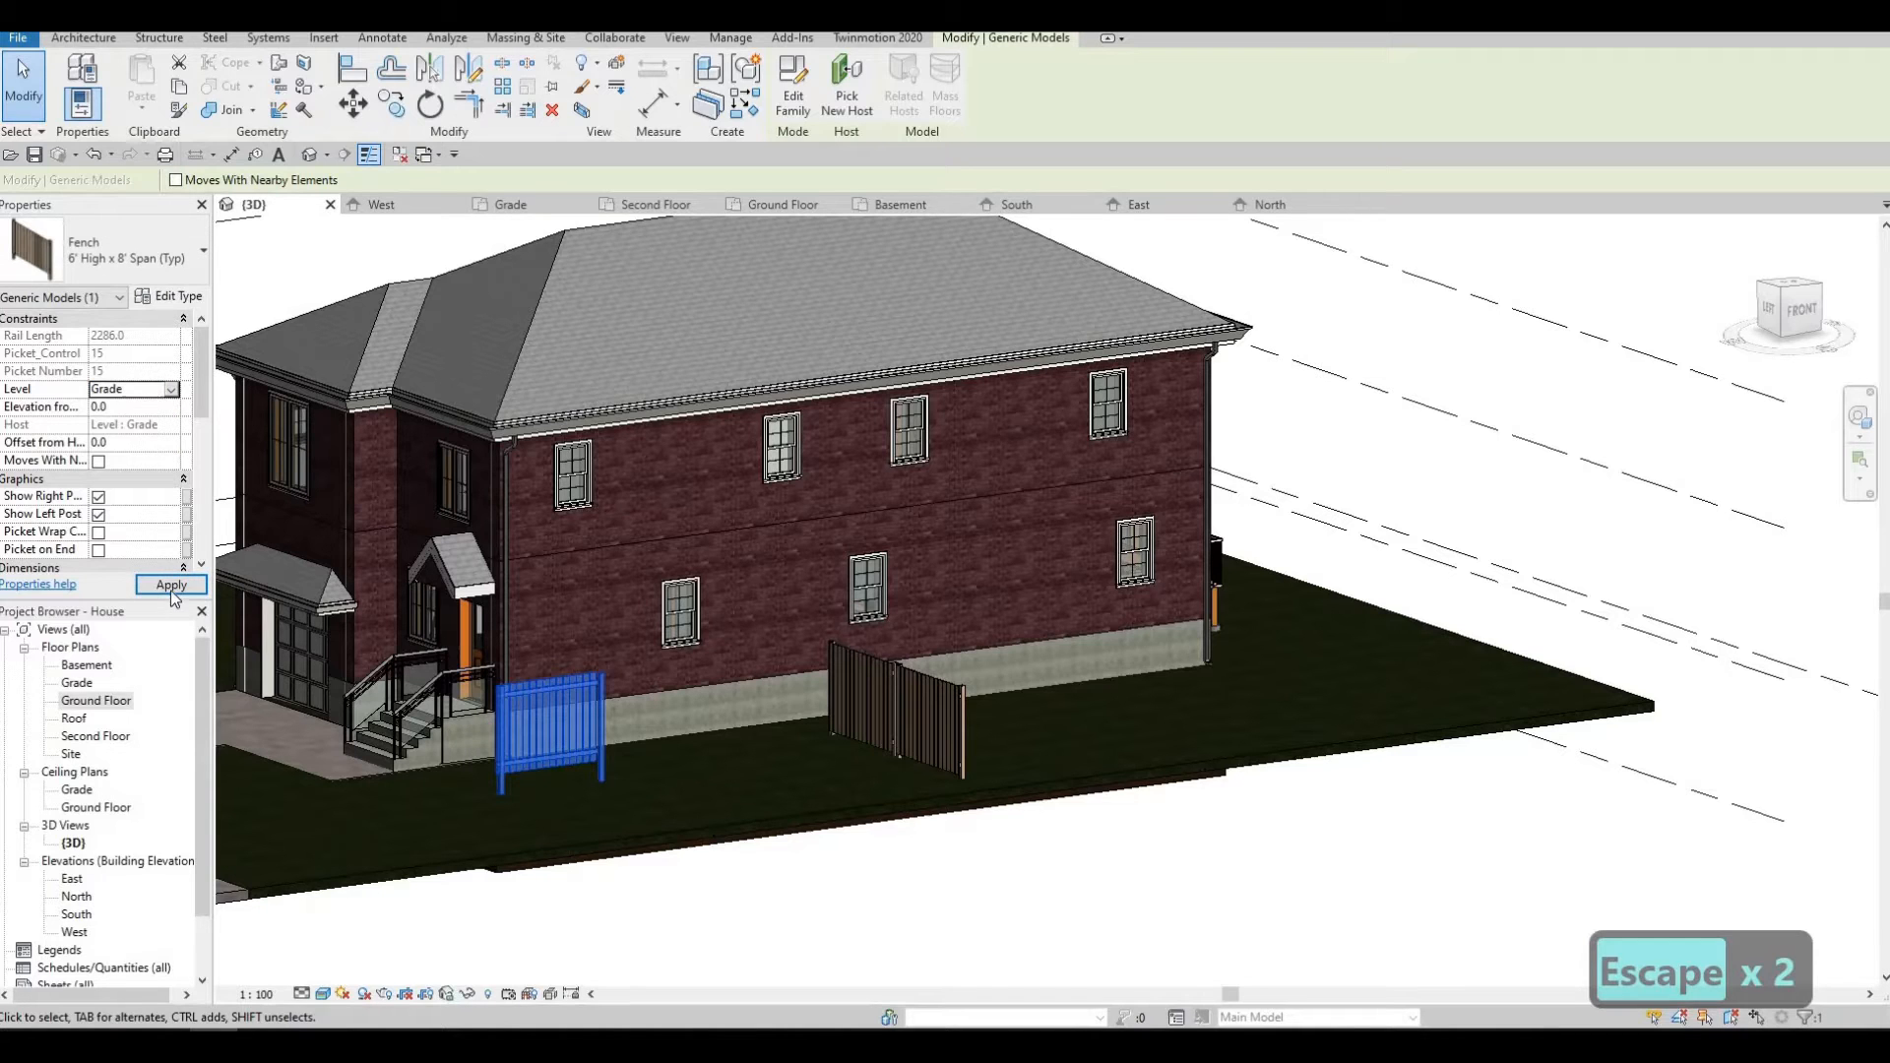
# Open the Grade floor plan at the fence panels south of the house.
pyautogui.doubleClick(77, 684)
pyautogui.scroll(-3, 470, 571)
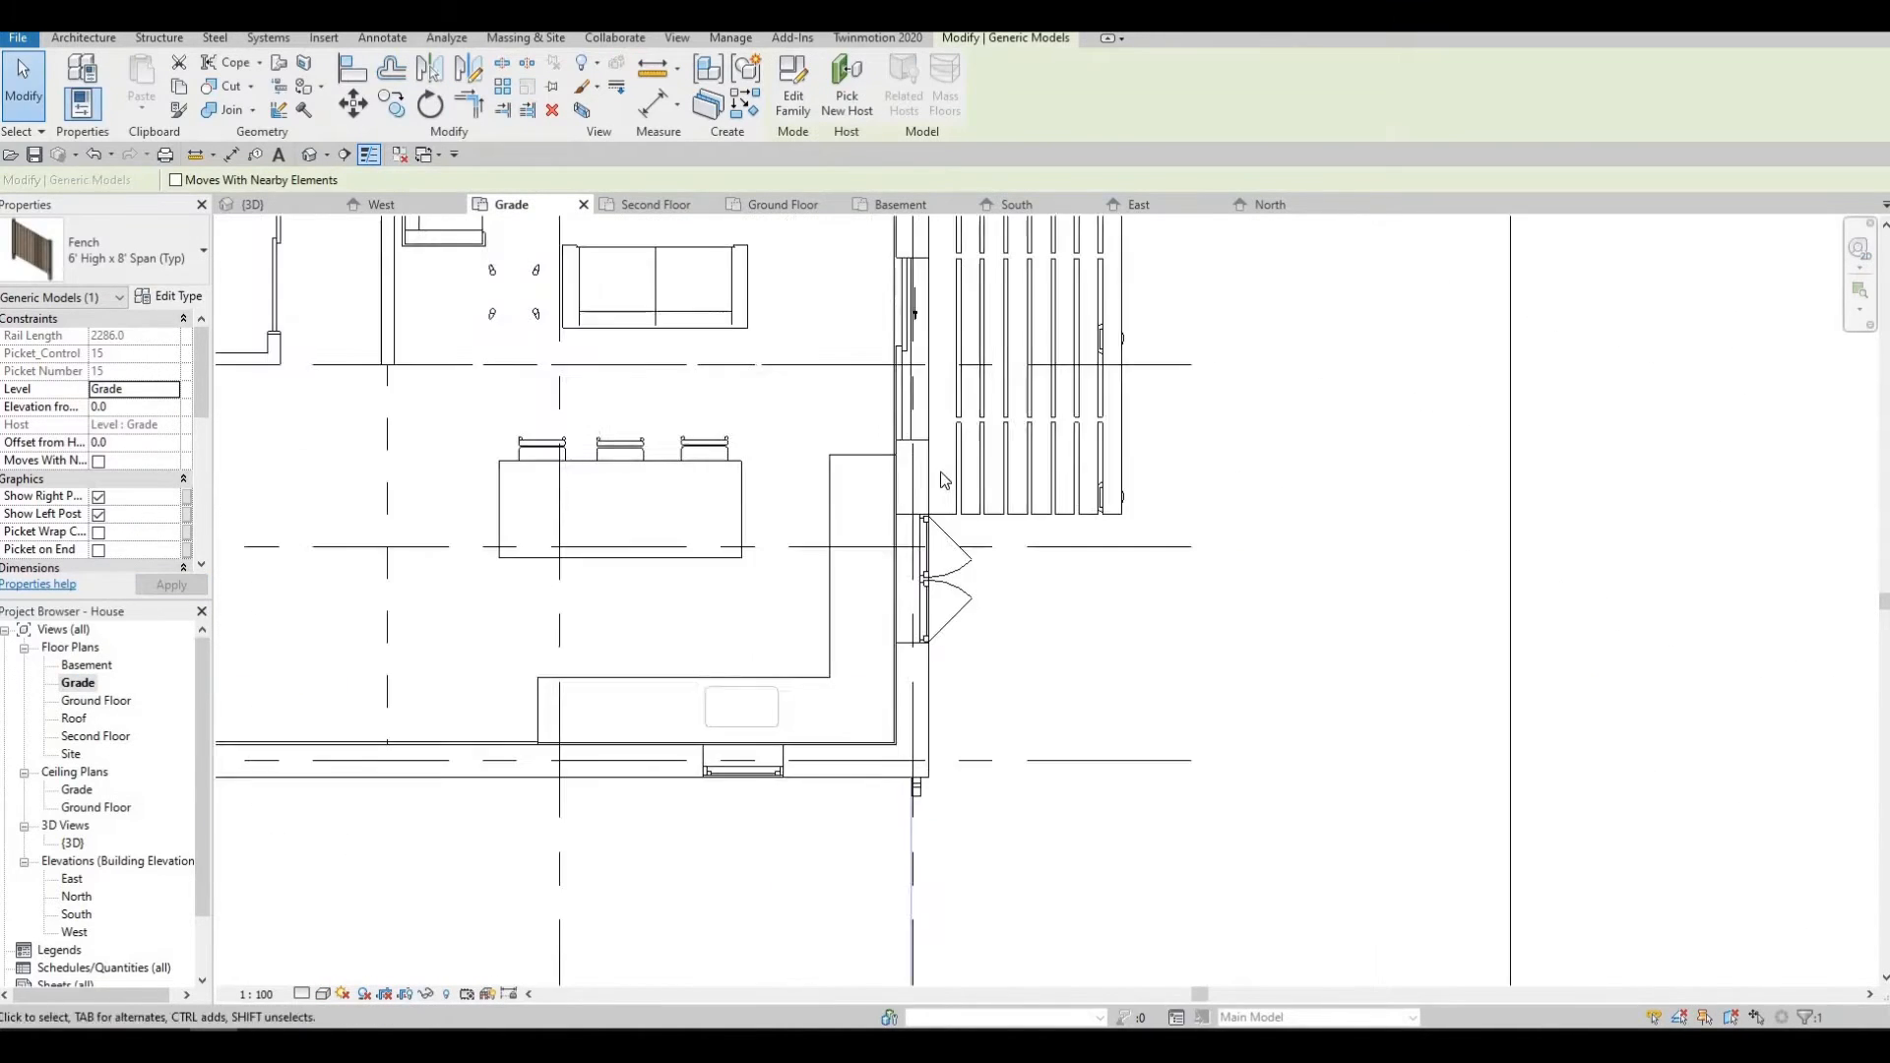
pyautogui.scroll(-2, 471, 571)
pyautogui.moveTo(470, 571); pyautogui.dragTo(658, 640, button='middle')
pyautogui.scroll(2, 657, 640)
pyautogui.moveTo(660, 506); pyautogui.dragTo(666, 455, button='middle')
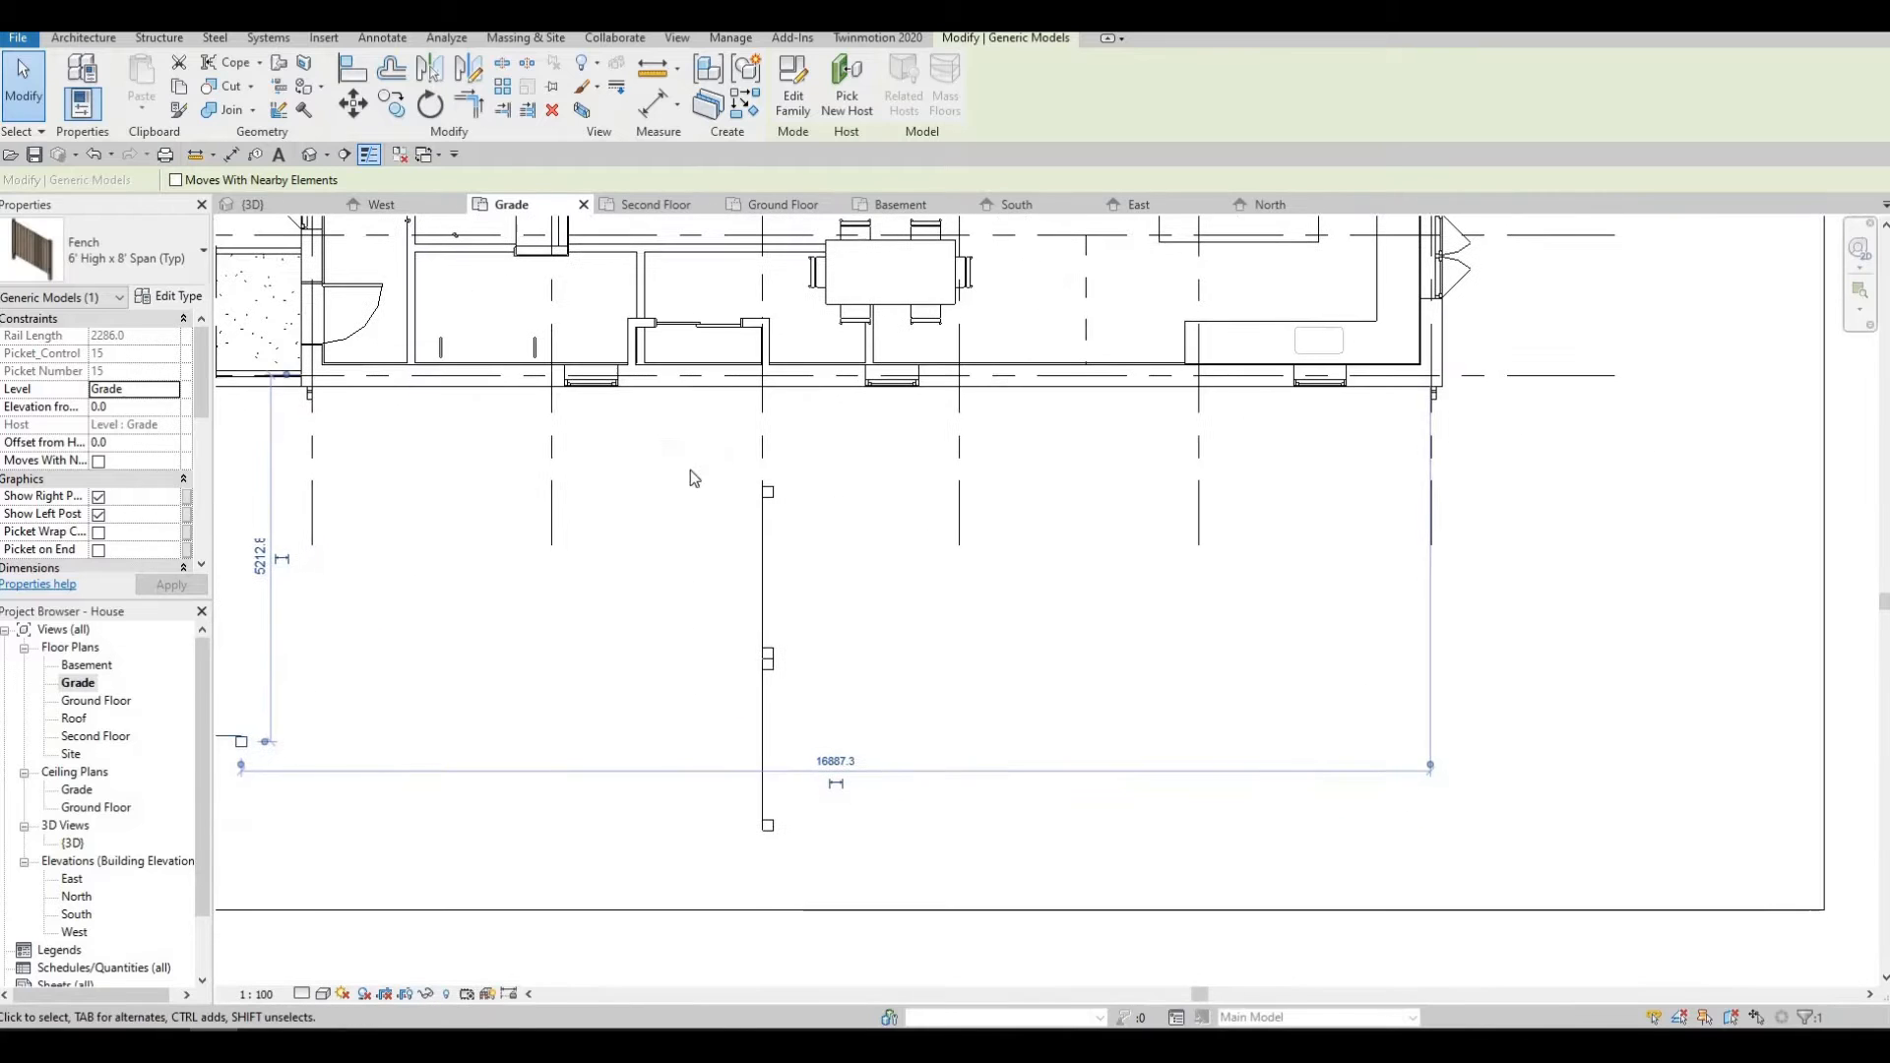
# Nudge the two in-line fence panels north until their end post meets the house's exterior wall.
pyautogui.moveTo(661, 449); pyautogui.dragTo(855, 870)
pyautogui.press('Up')
pyautogui.press('Up')
pyautogui.press('Up')
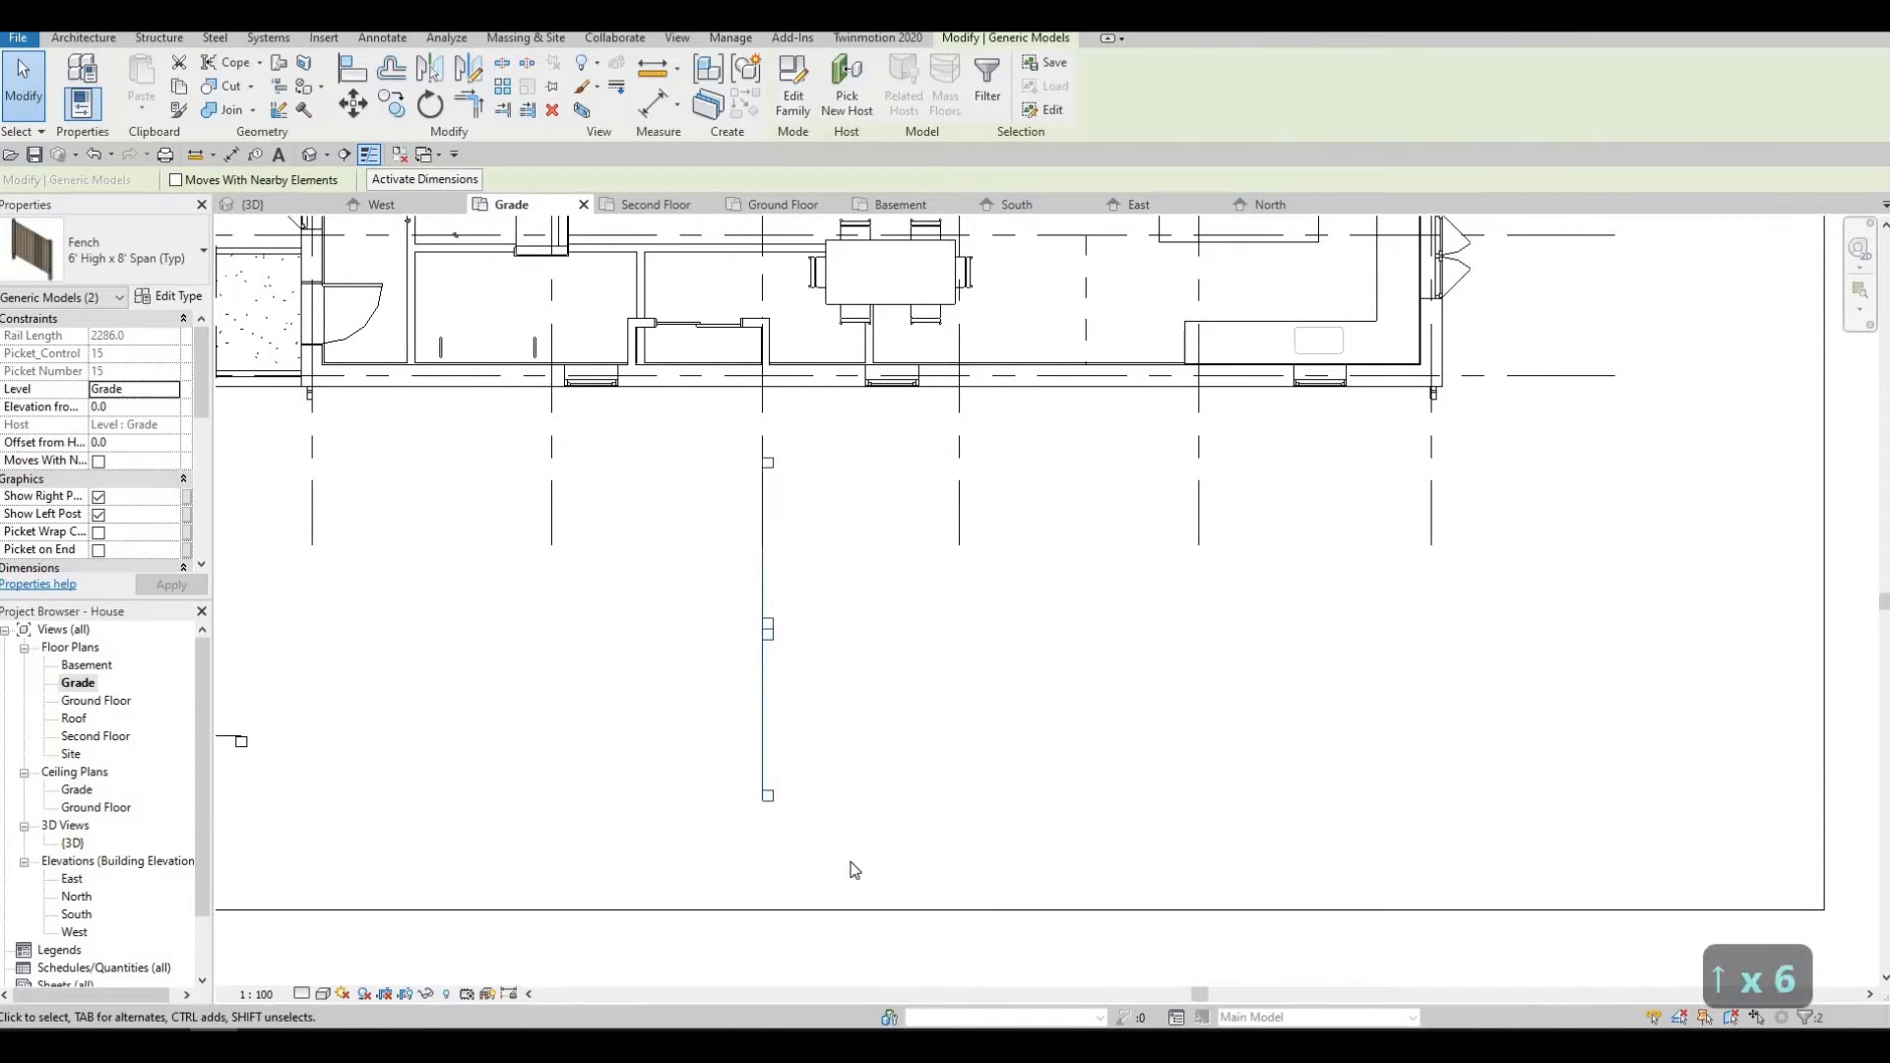
pyautogui.press('Up')
pyautogui.press('Up')
pyautogui.press('Up')
pyautogui.press('Up')
pyautogui.press('Up')
pyautogui.press('Up')
pyautogui.press('Up')
pyautogui.press('Up')
pyautogui.press('Up')
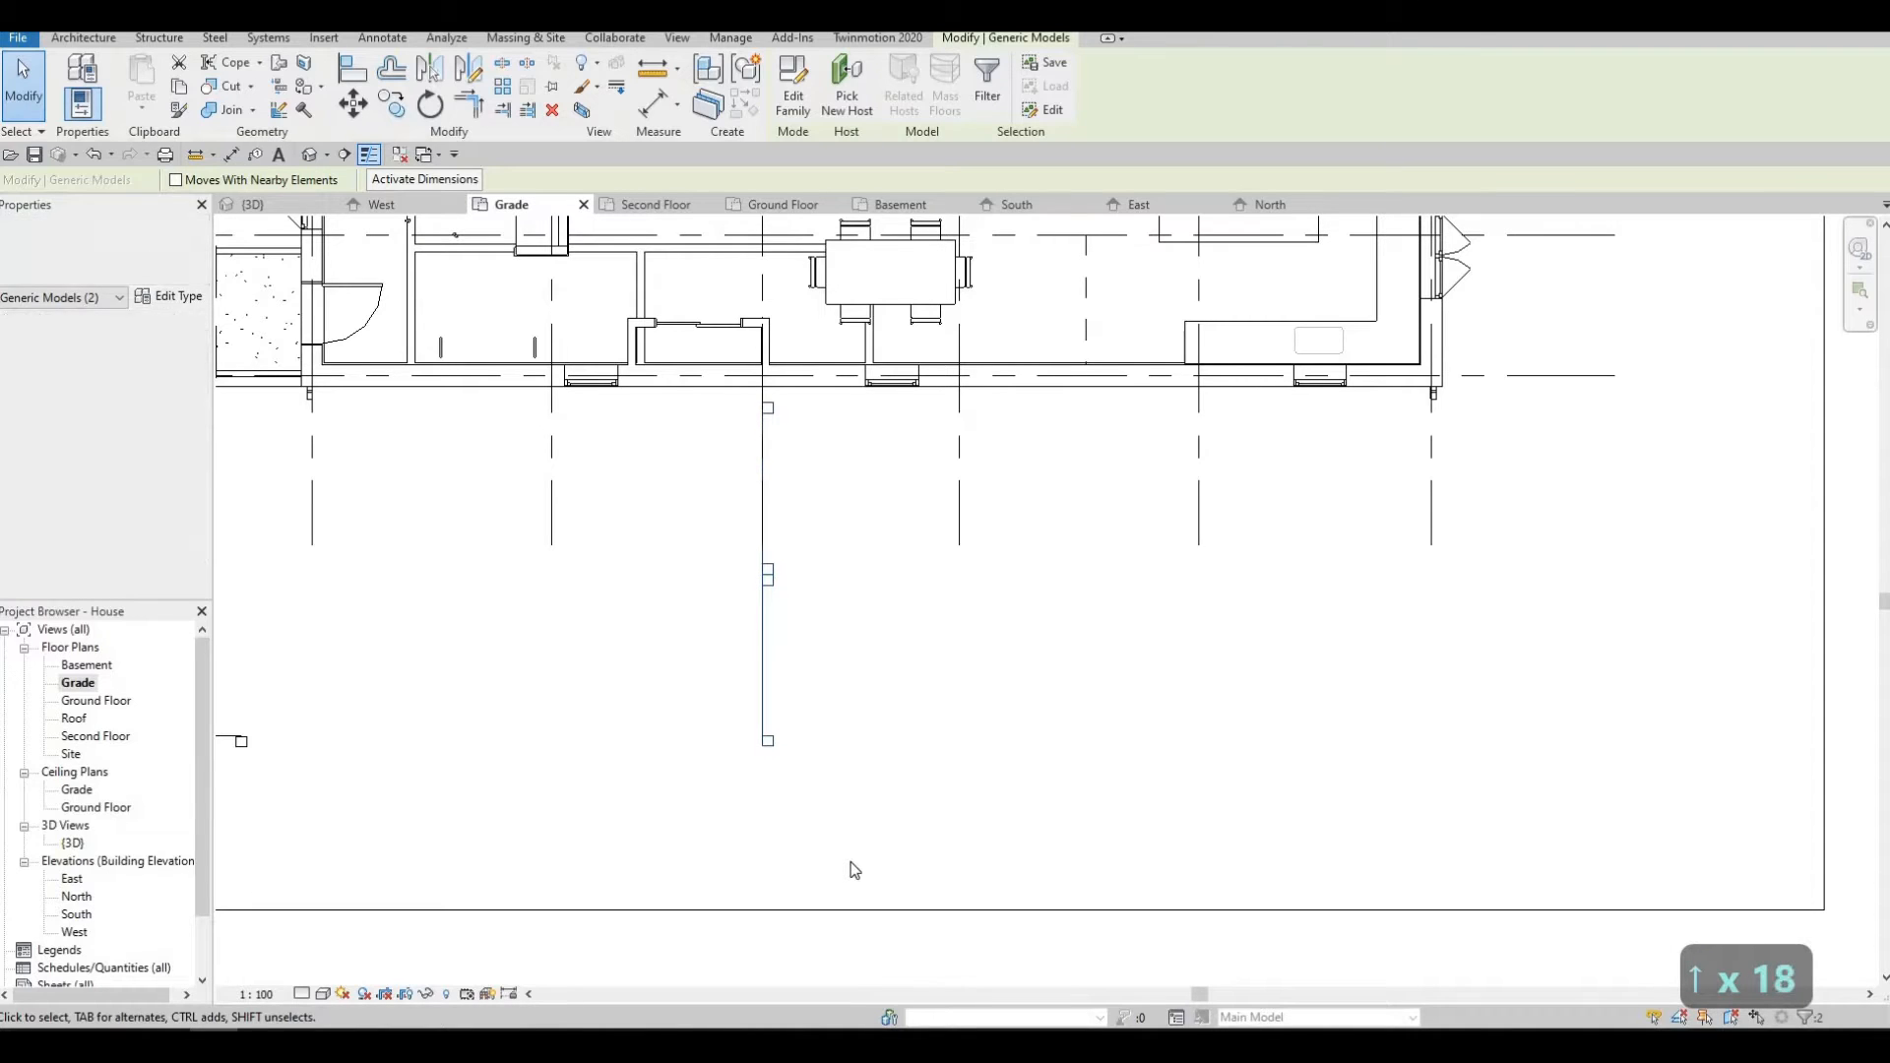
pyautogui.press('Up')
pyautogui.press('Up')
pyautogui.press('Up')
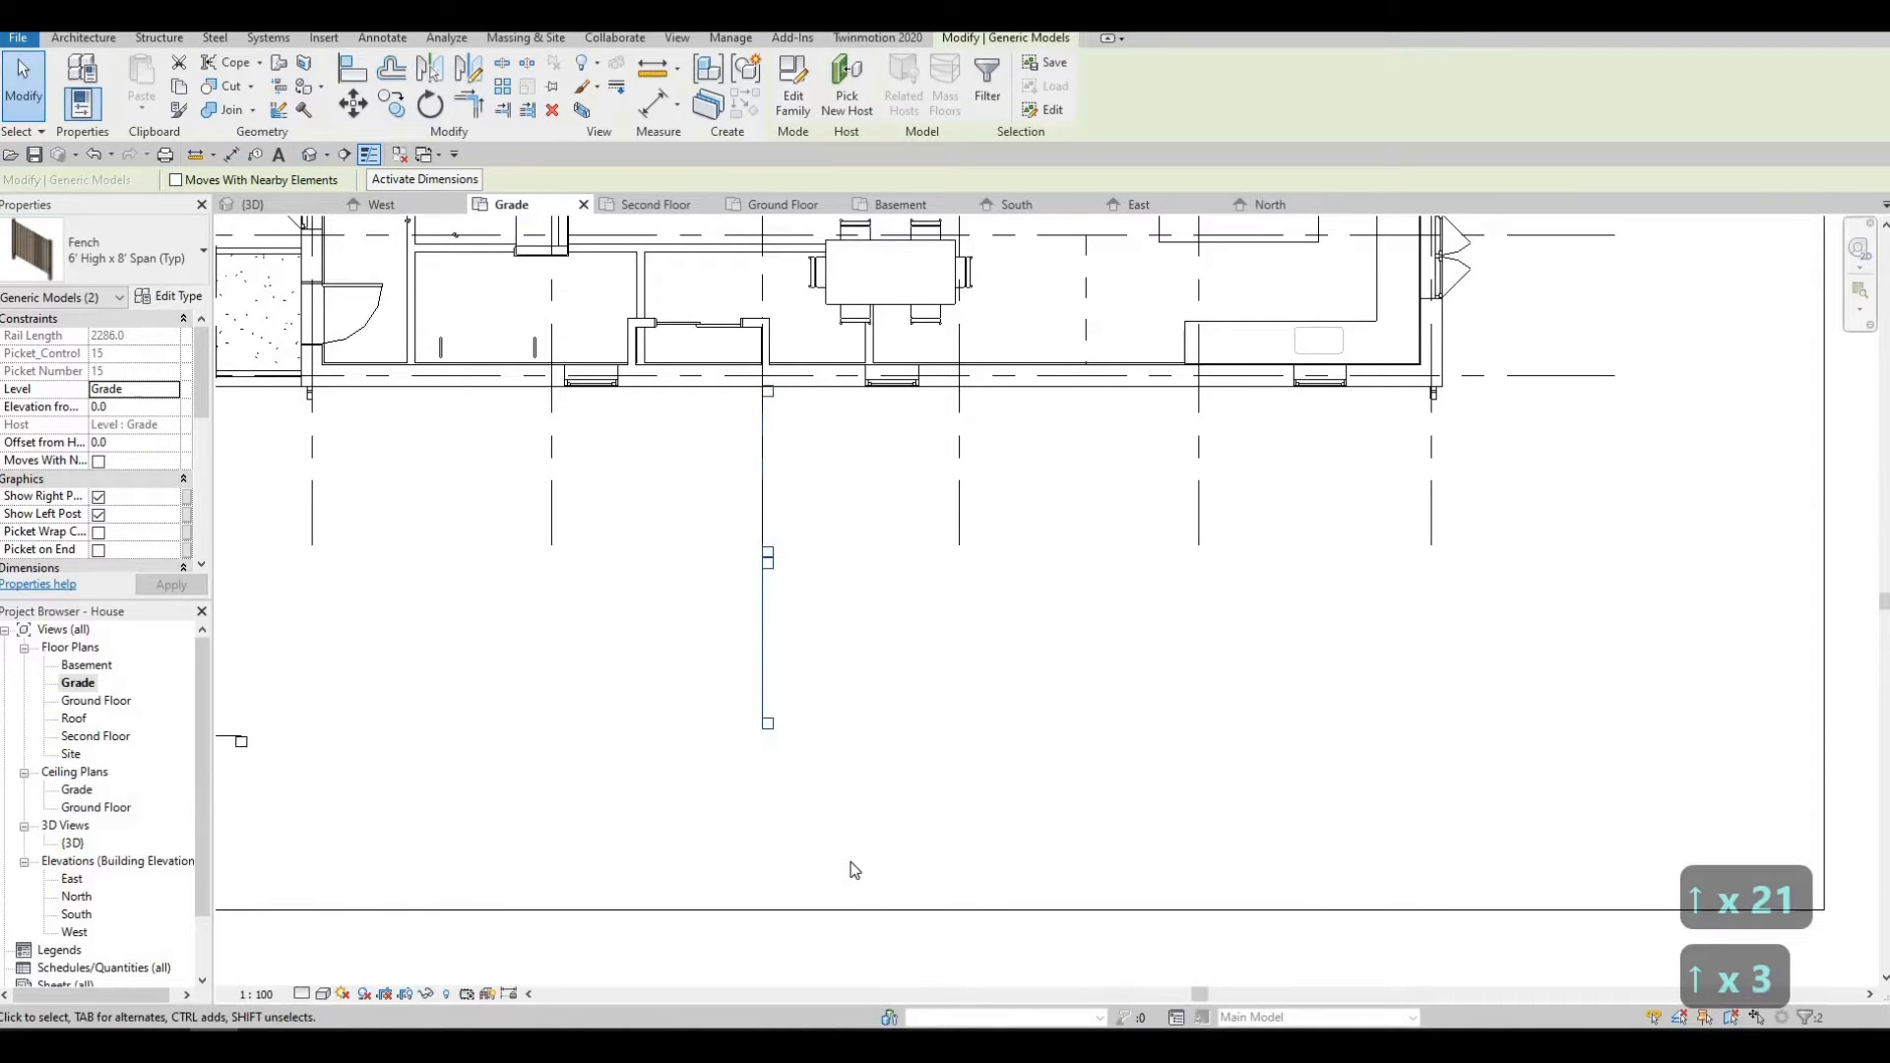
pyautogui.press('Down')
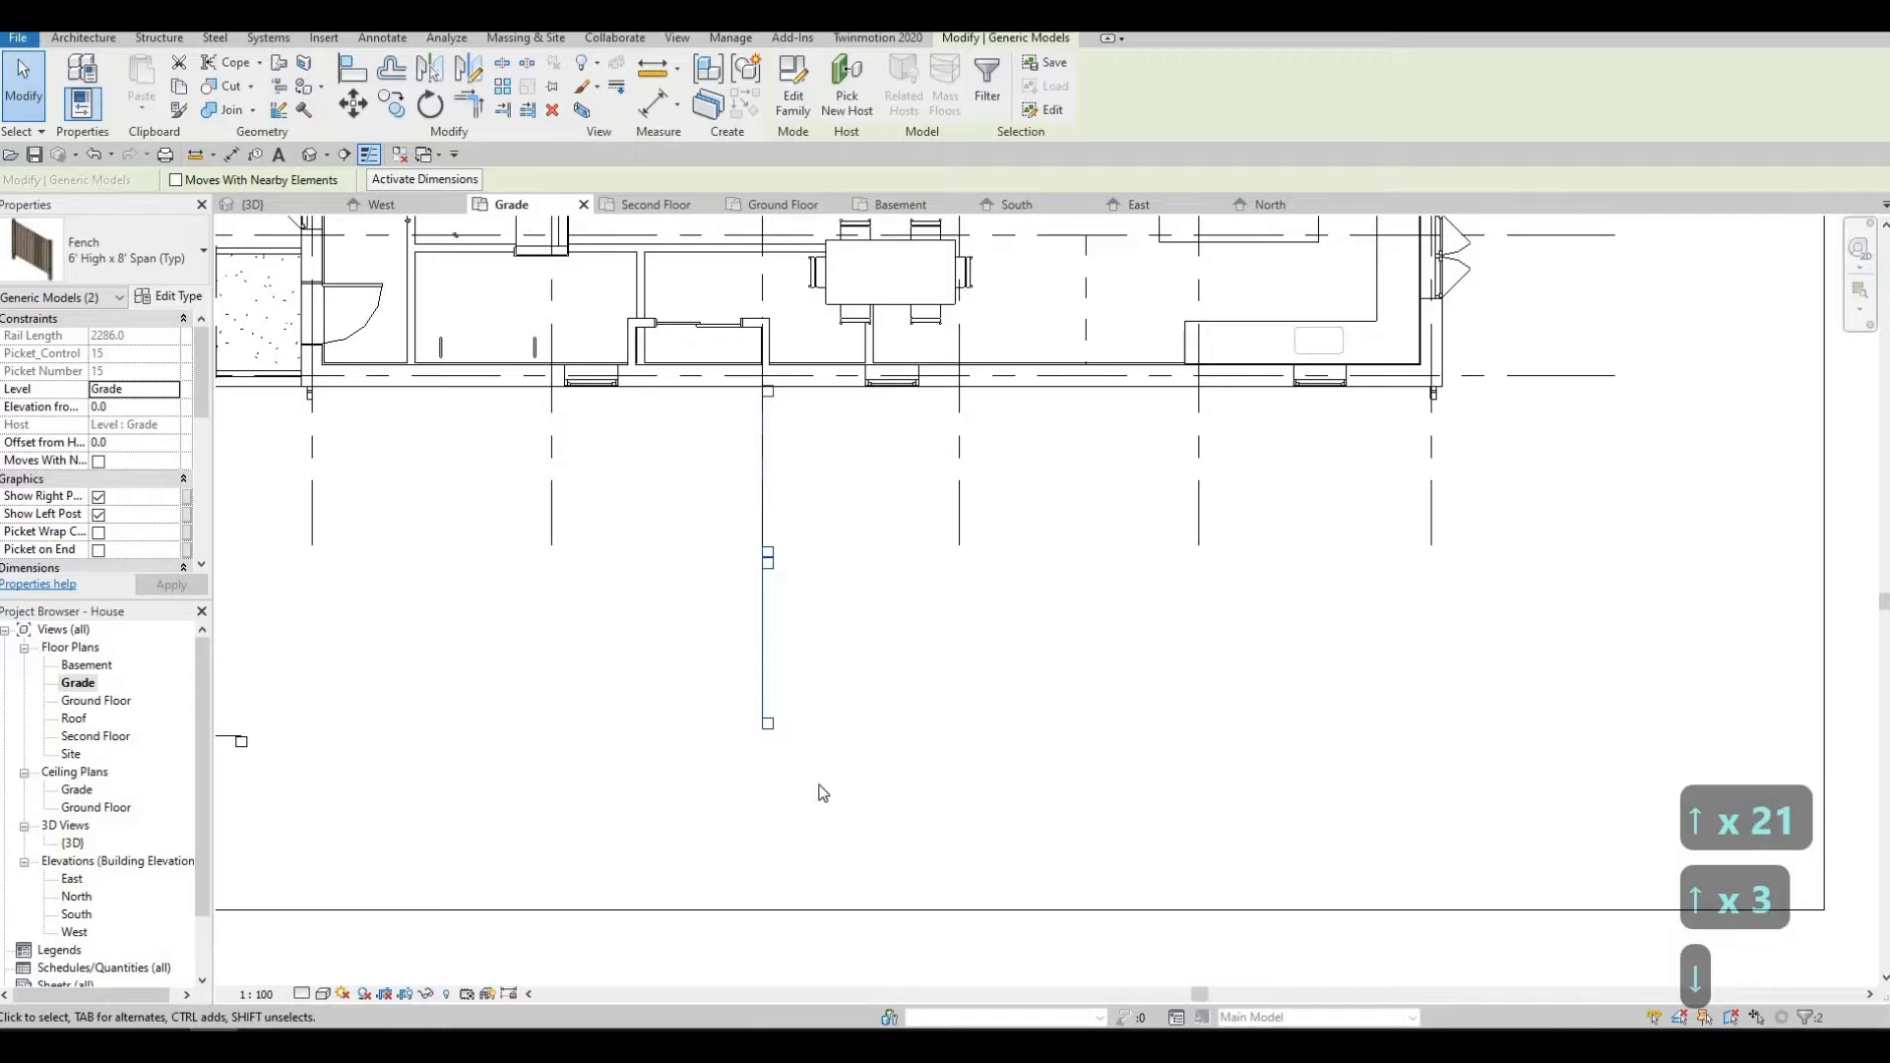
# Move the horizontal fence panel east, close to the south end of the two-panel run.
pyautogui.scroll(-3, 783, 669)
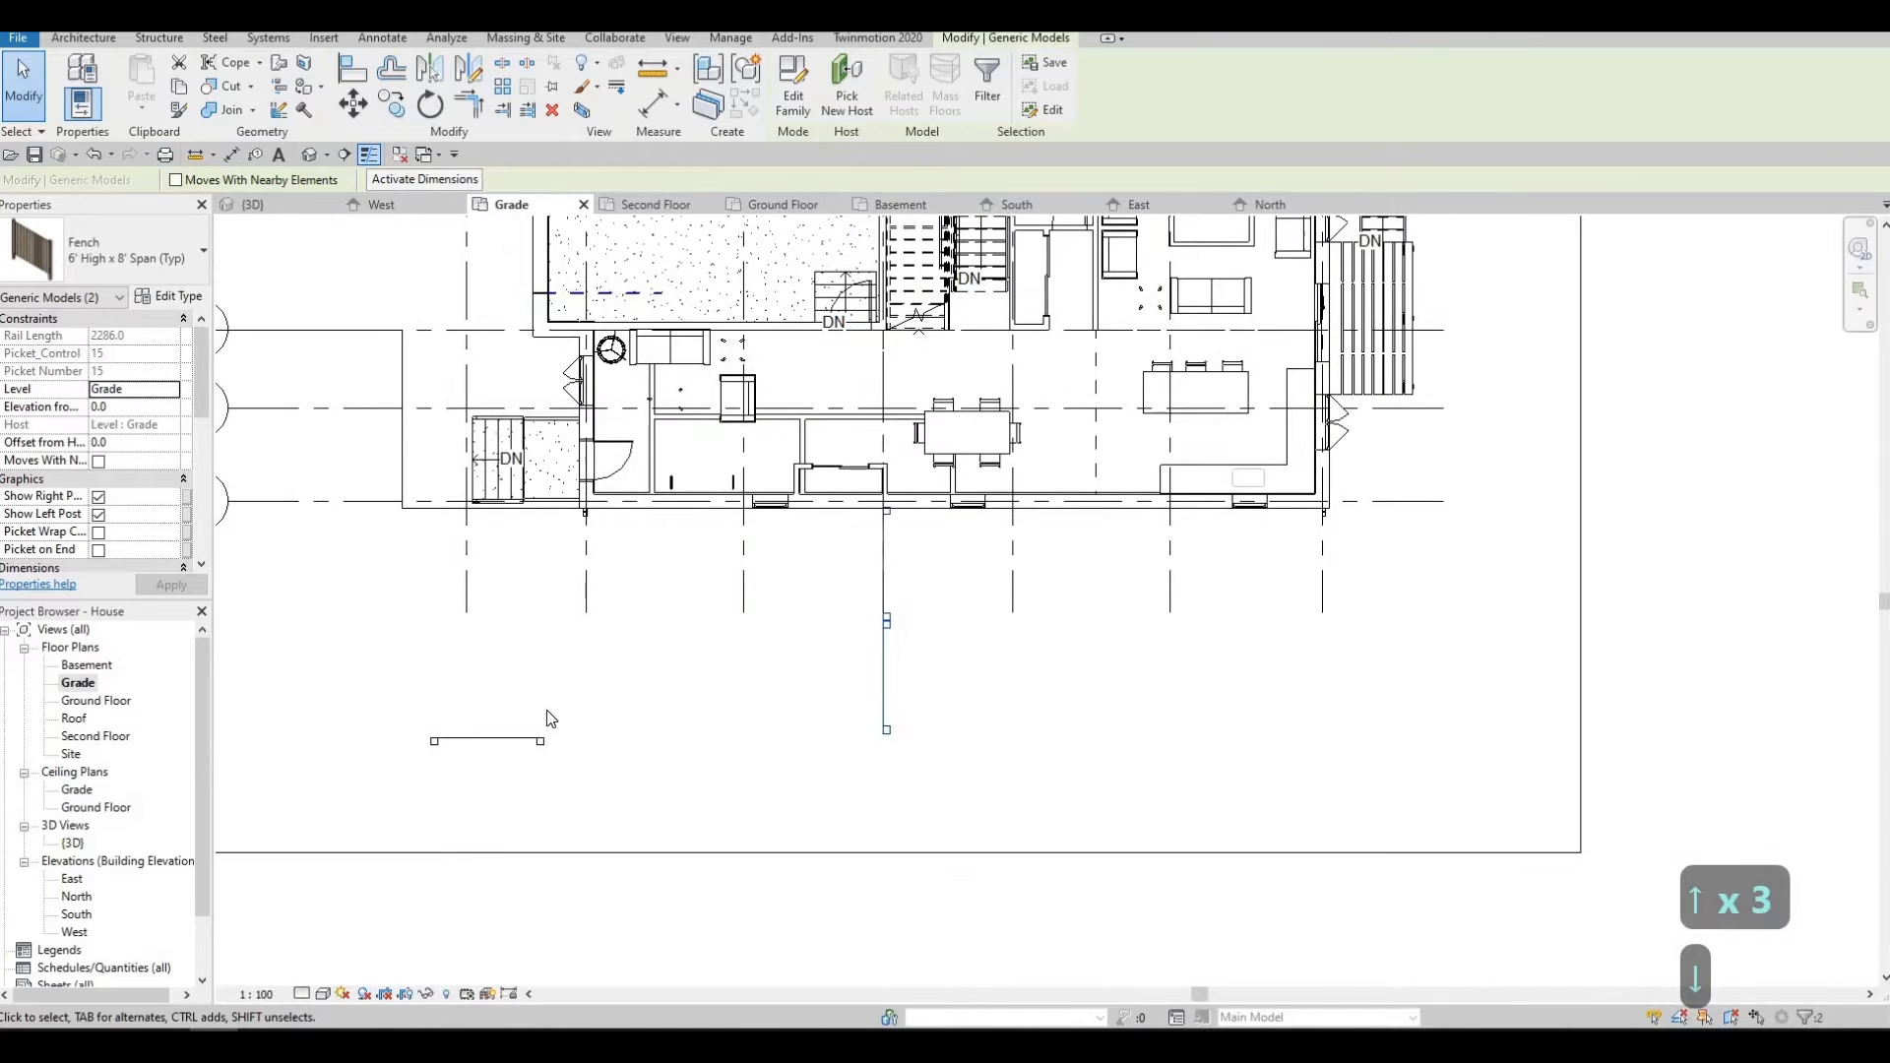
pyautogui.scroll(-1, 889, 433)
pyautogui.moveTo(883, 414); pyautogui.dragTo(873, 573, button='middle')
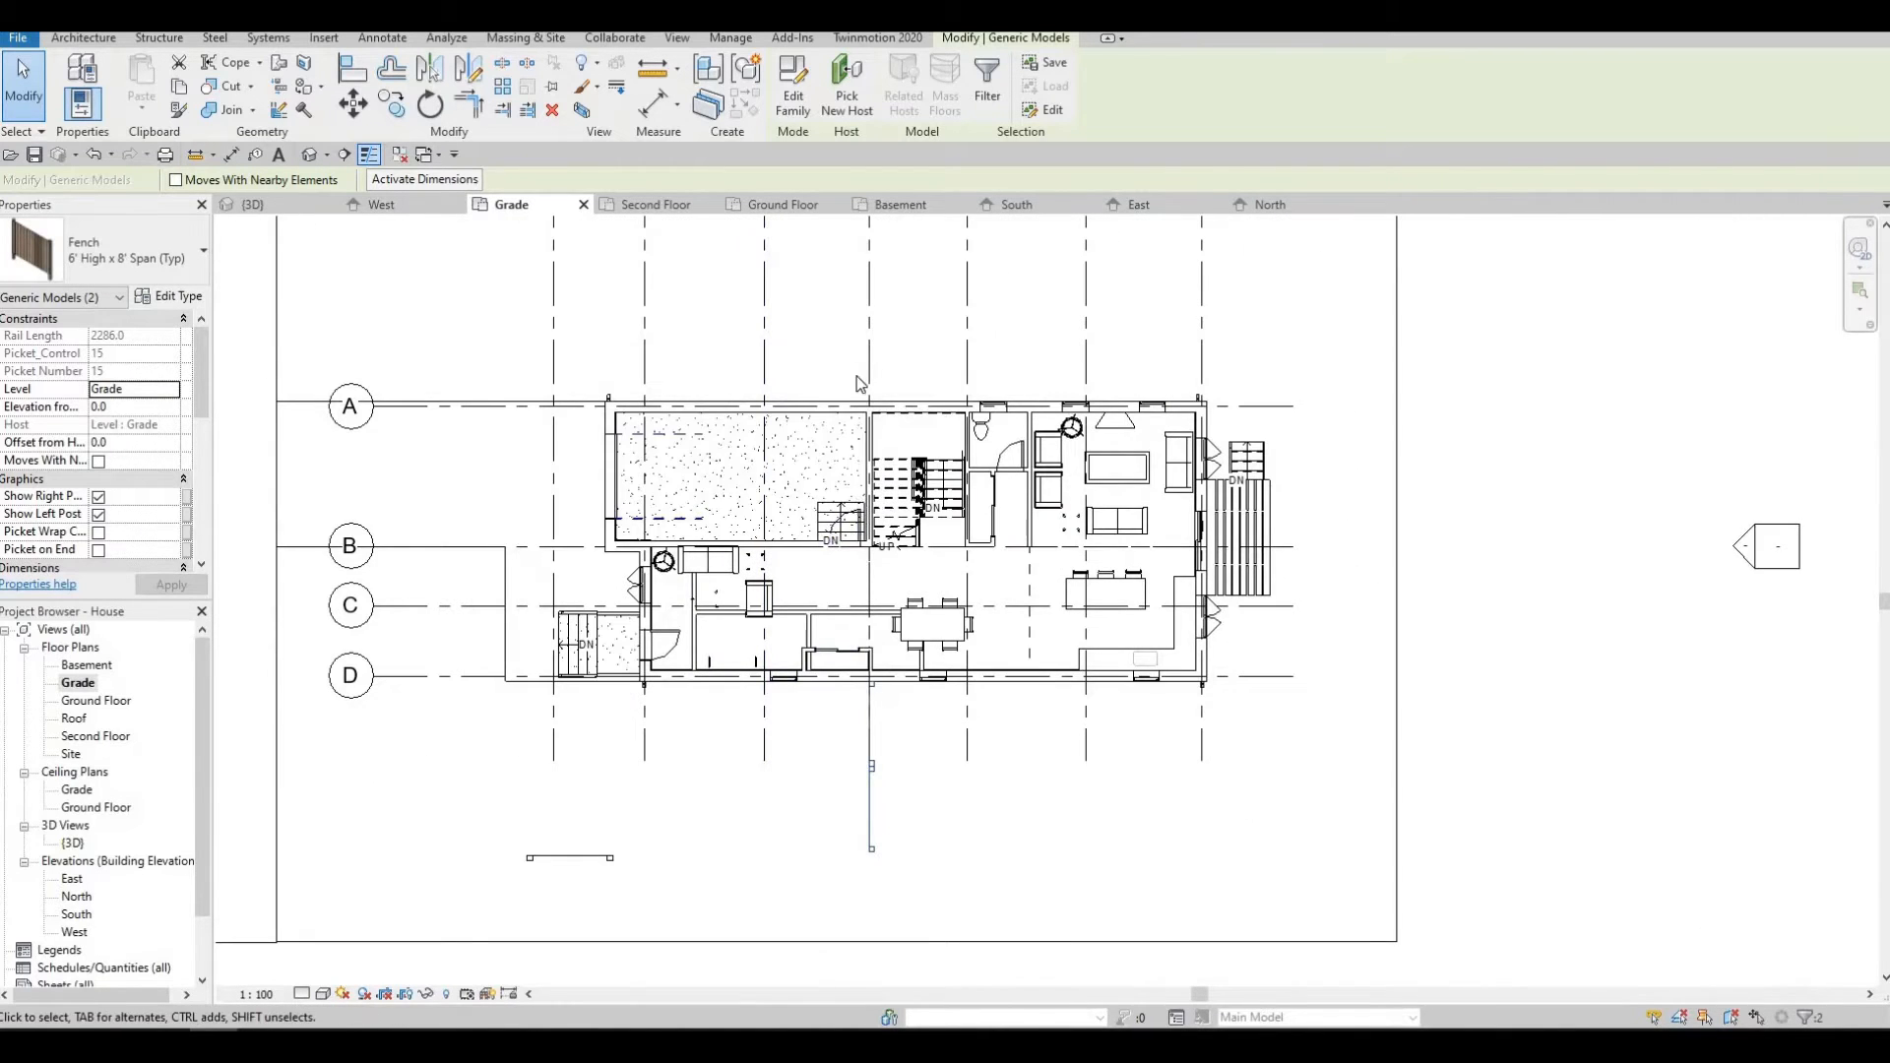
pyautogui.moveTo(855, 375); pyautogui.dragTo(833, 513, button='middle')
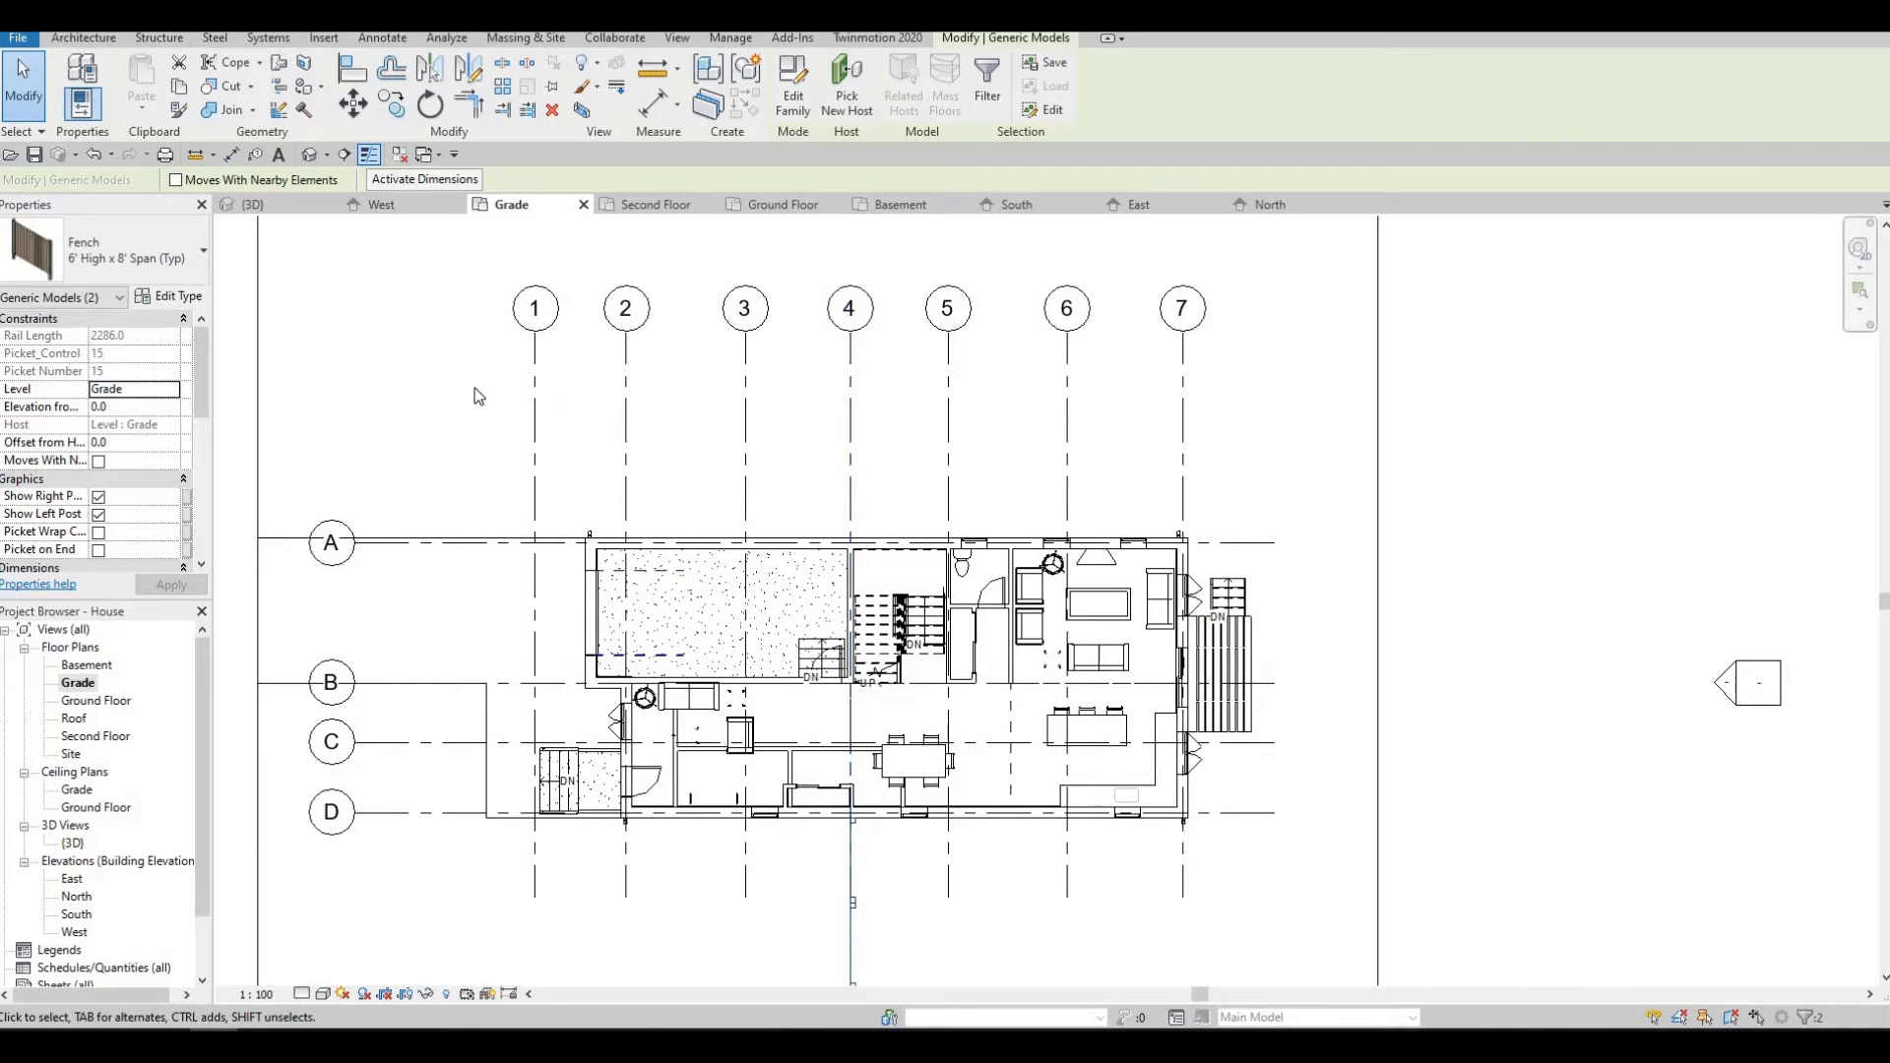
pyautogui.moveTo(701, 603); pyautogui.dragTo(699, 418, button='middle')
pyautogui.scroll(-1, 699, 417)
pyautogui.click(592, 757)
pyautogui.moveTo(592, 757); pyautogui.dragTo(818, 744)
pyautogui.scroll(6, 837, 778)
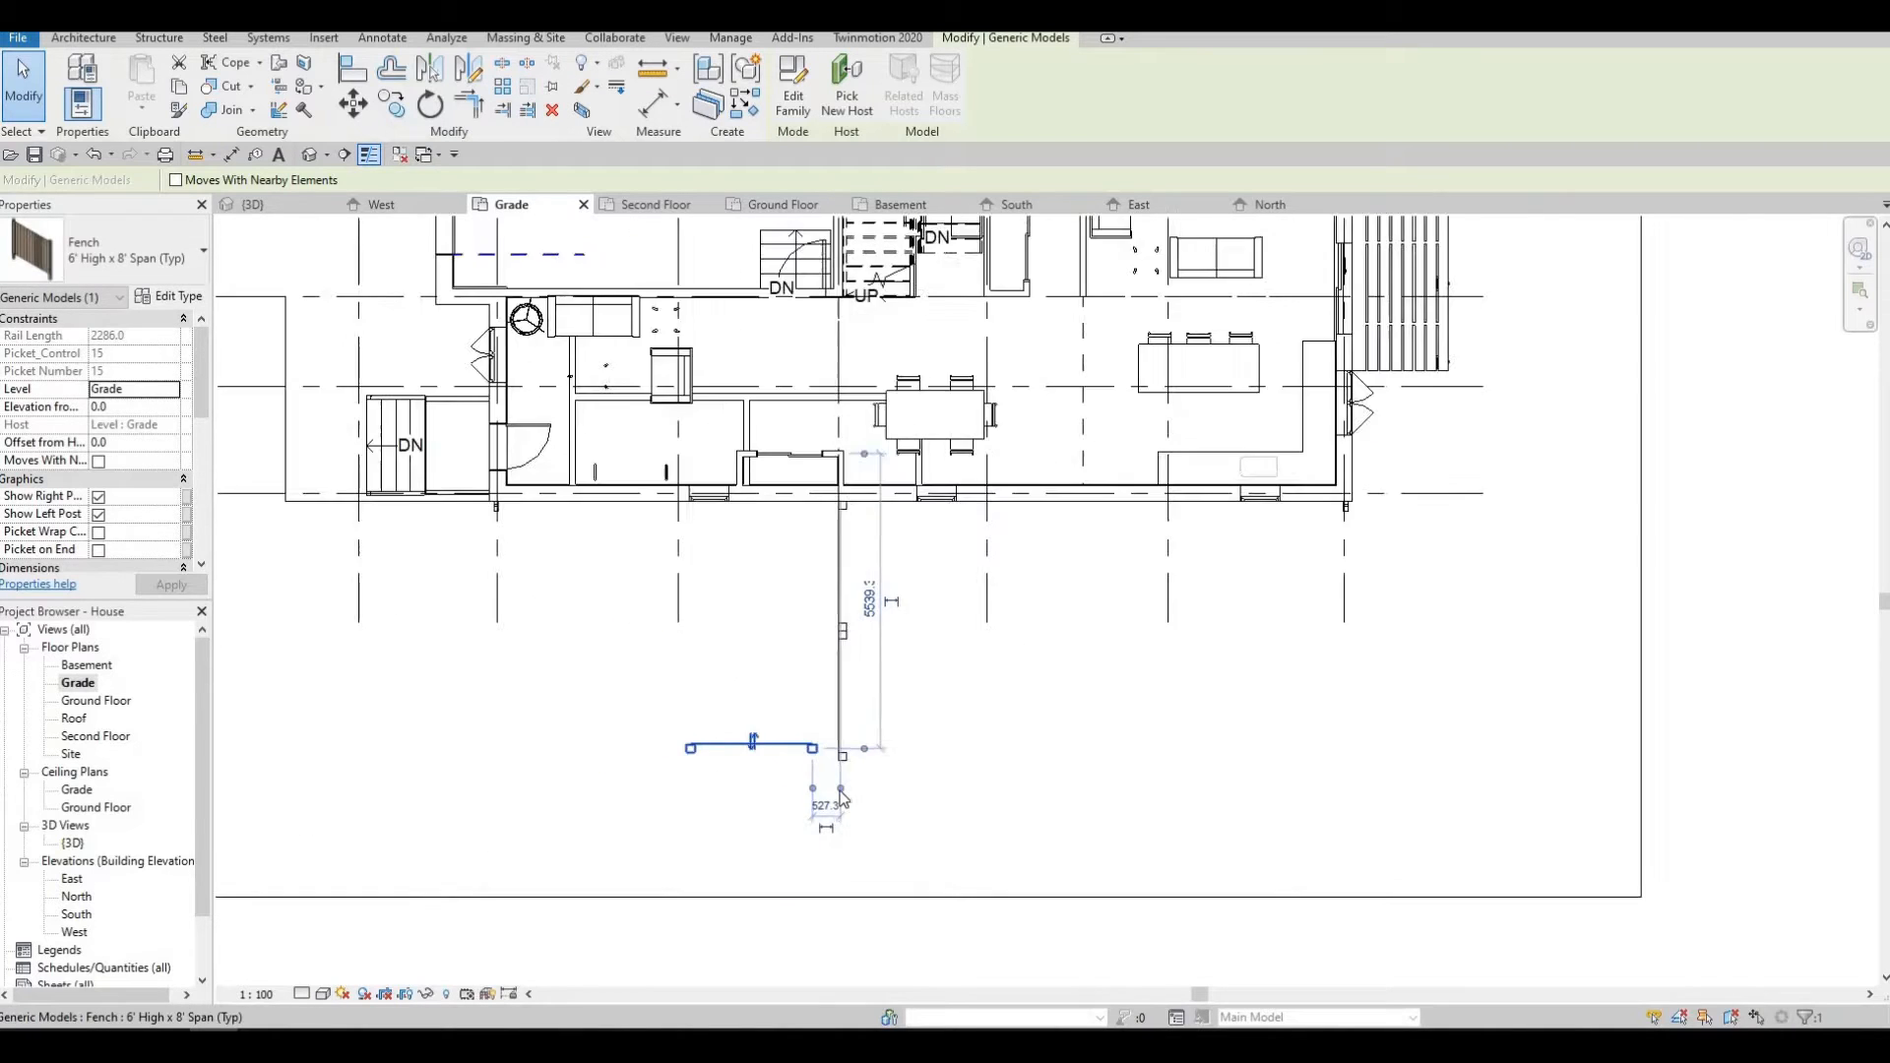
# Align the east edge of the horizontal panel's end post with the west face of the two-panel run.
pyautogui.press('a')
pyautogui.press('l')
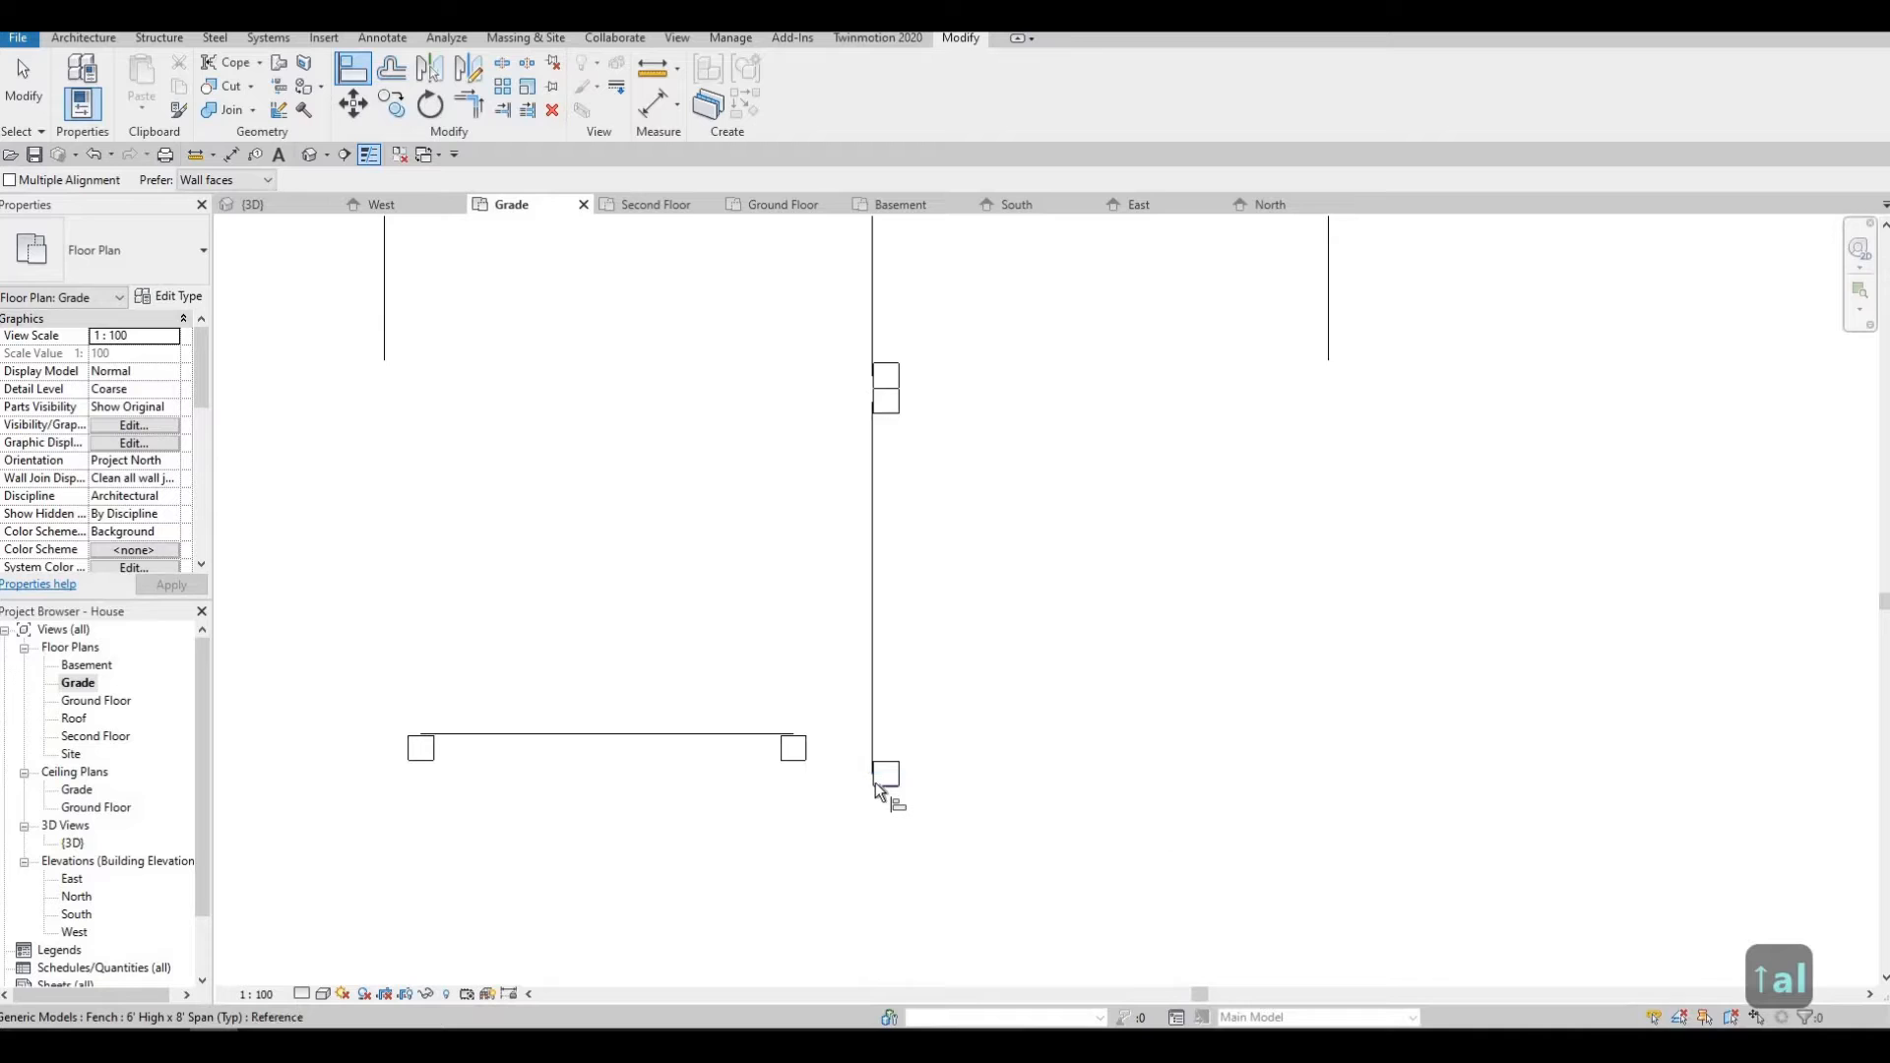
pyautogui.press('Tab')
pyautogui.click(879, 791)
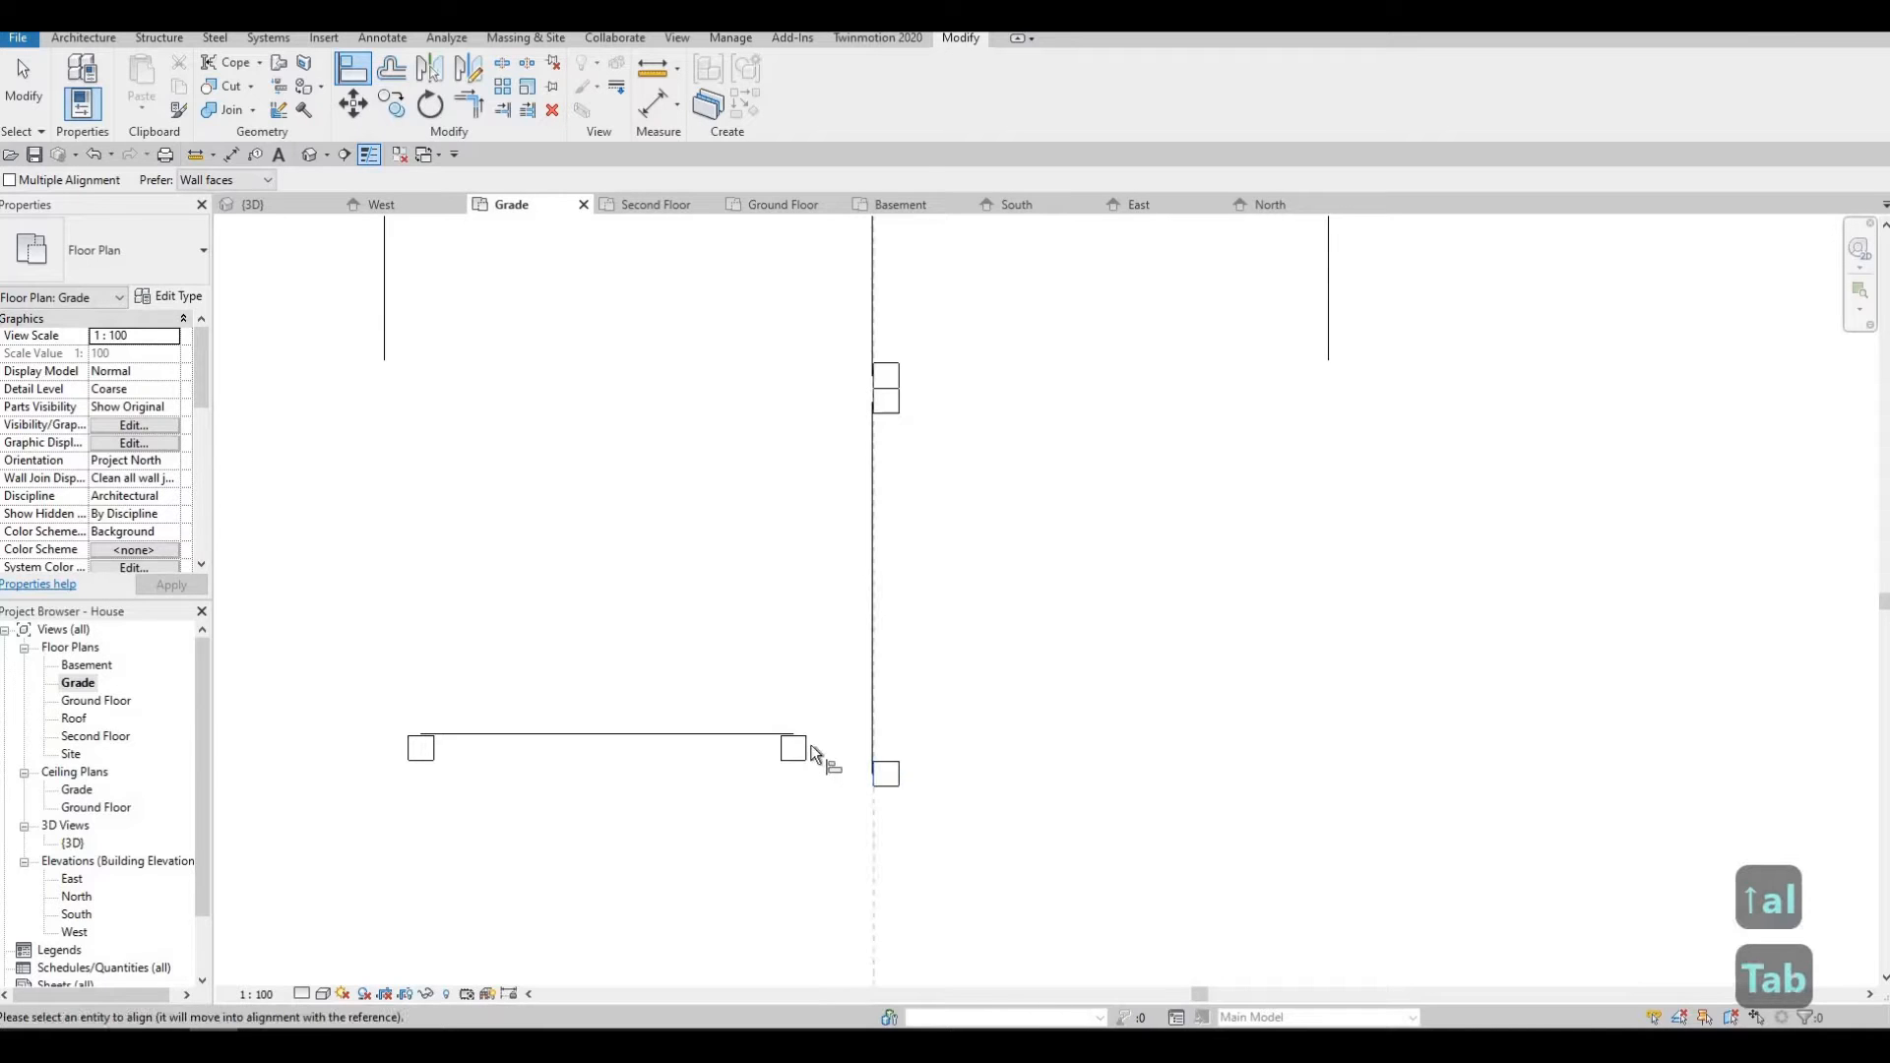
pyautogui.click(805, 750)
pyautogui.press('Escape')
pyautogui.press('Escape')
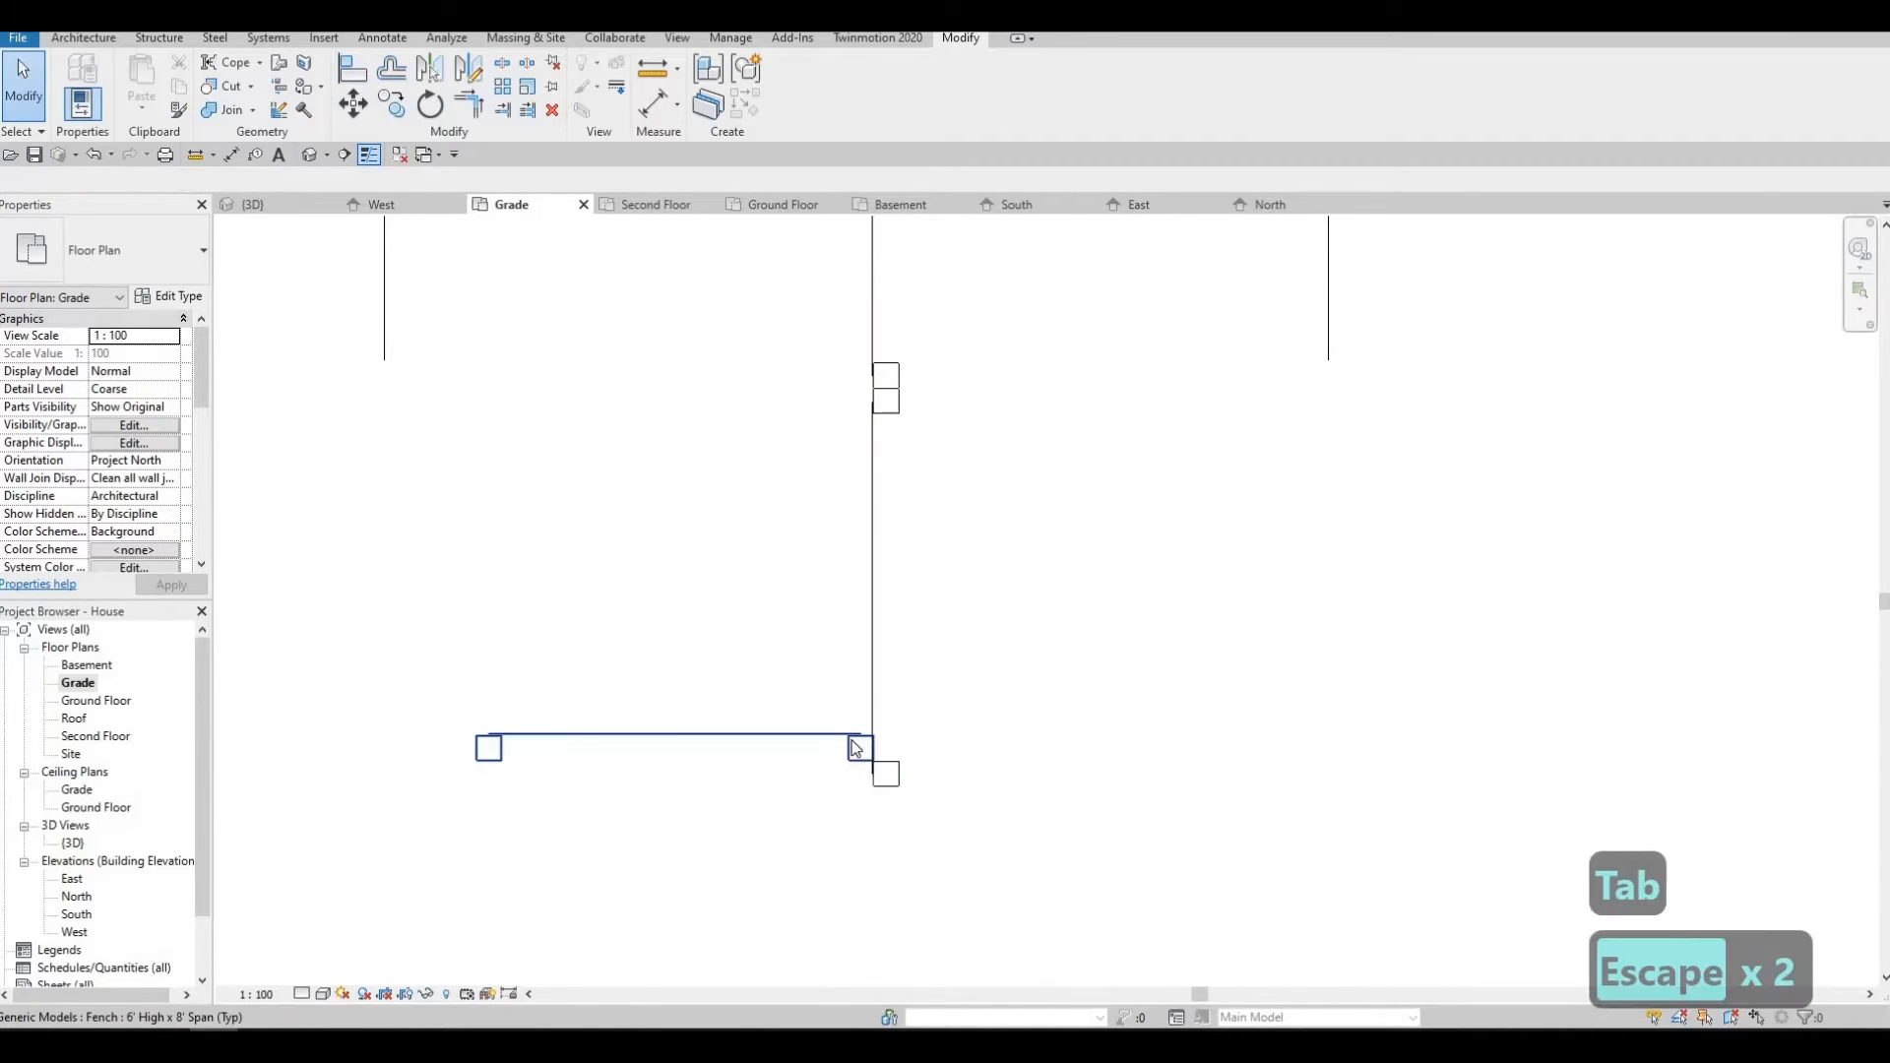
# Align the south edge of the horizontal panel's end post with the south edge of the run's last post.
pyautogui.click(865, 766)
pyautogui.press('Escape')
pyautogui.press('a')
pyautogui.press('l')
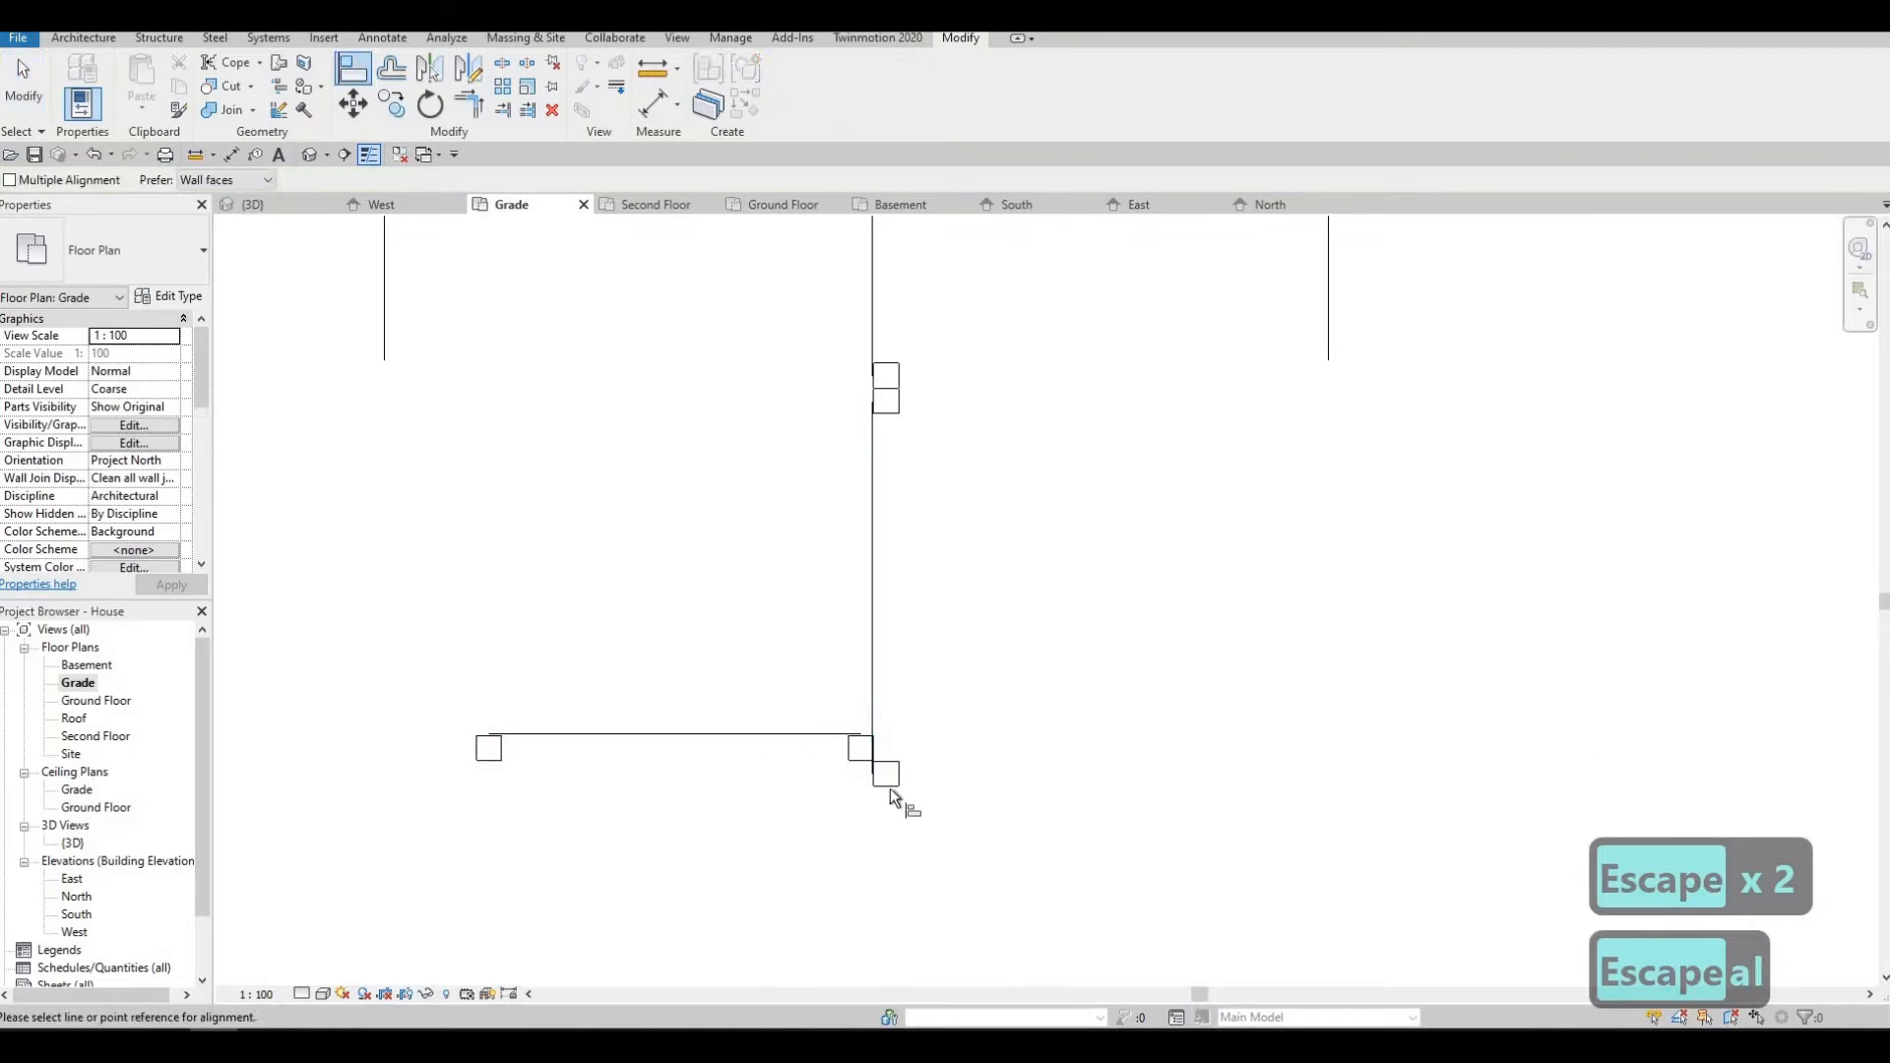
pyautogui.press('Tab')
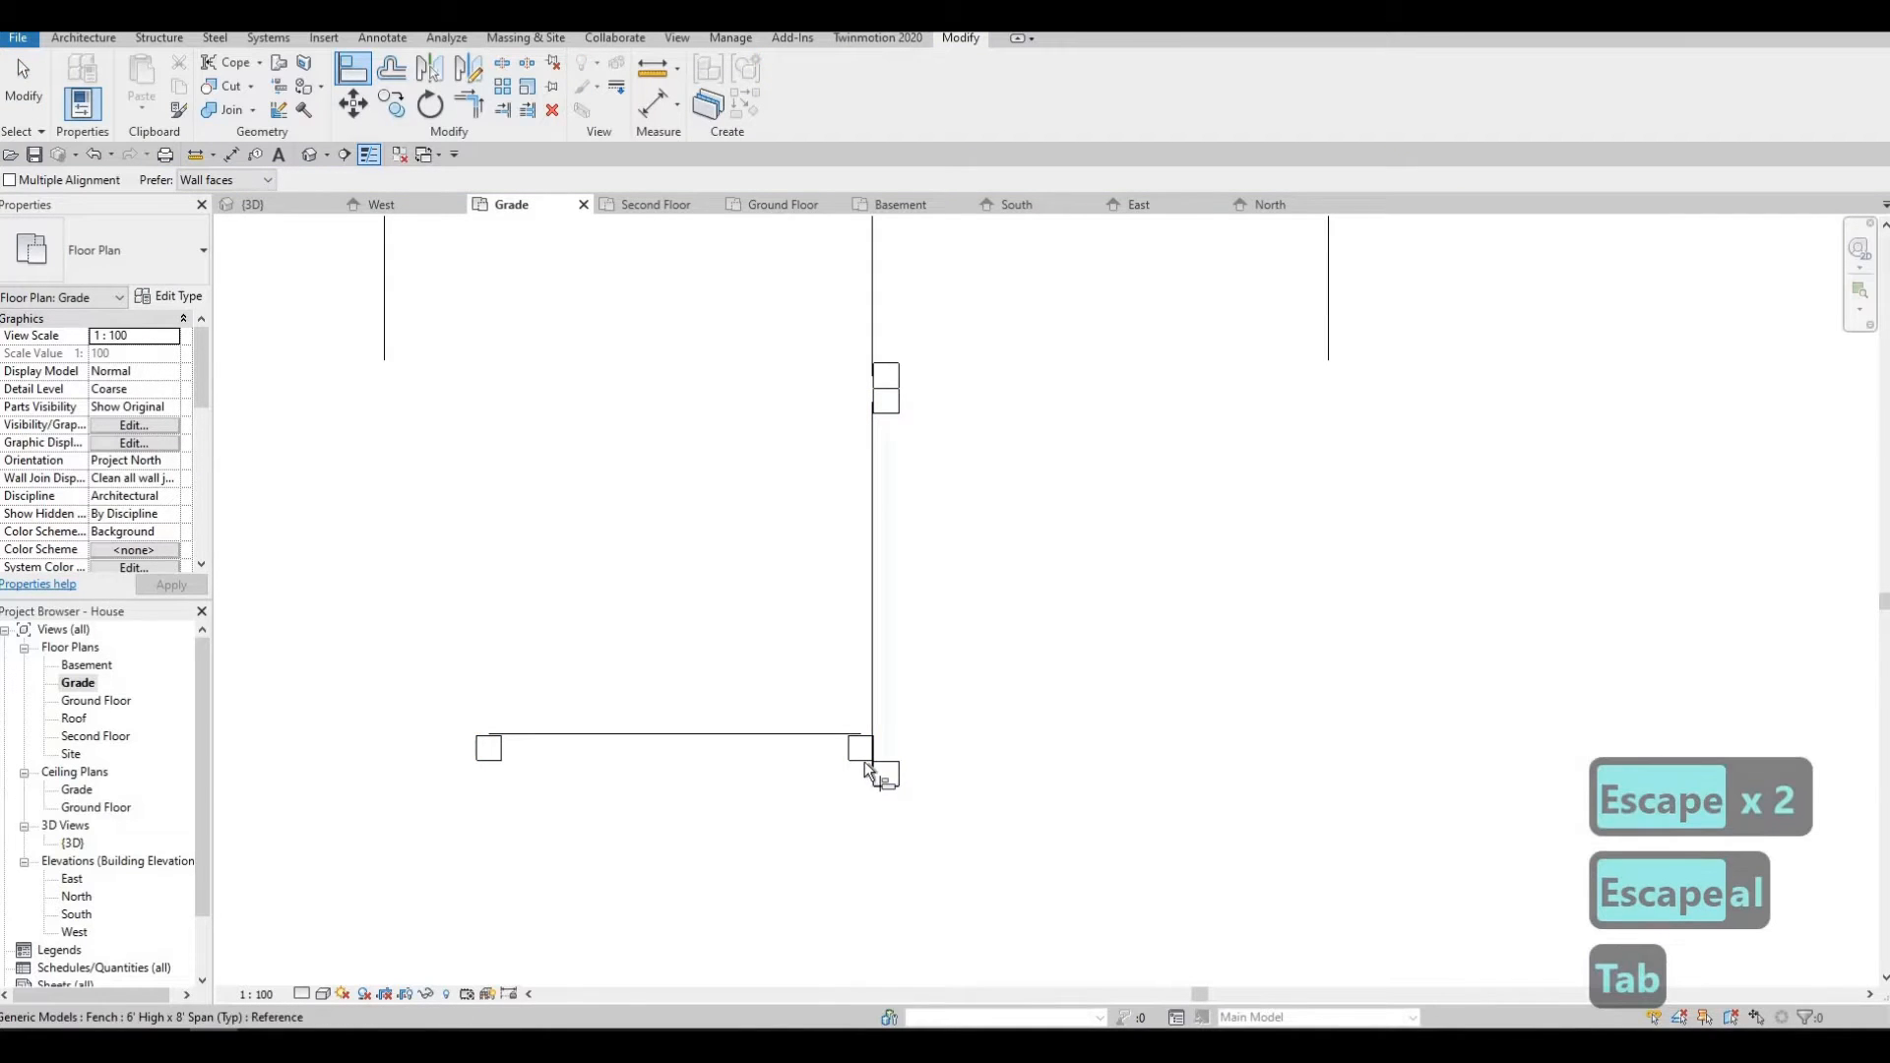
pyautogui.click(863, 762)
pyautogui.press('Escape')
pyautogui.press('Escape')
pyautogui.scroll(-3, 931, 798)
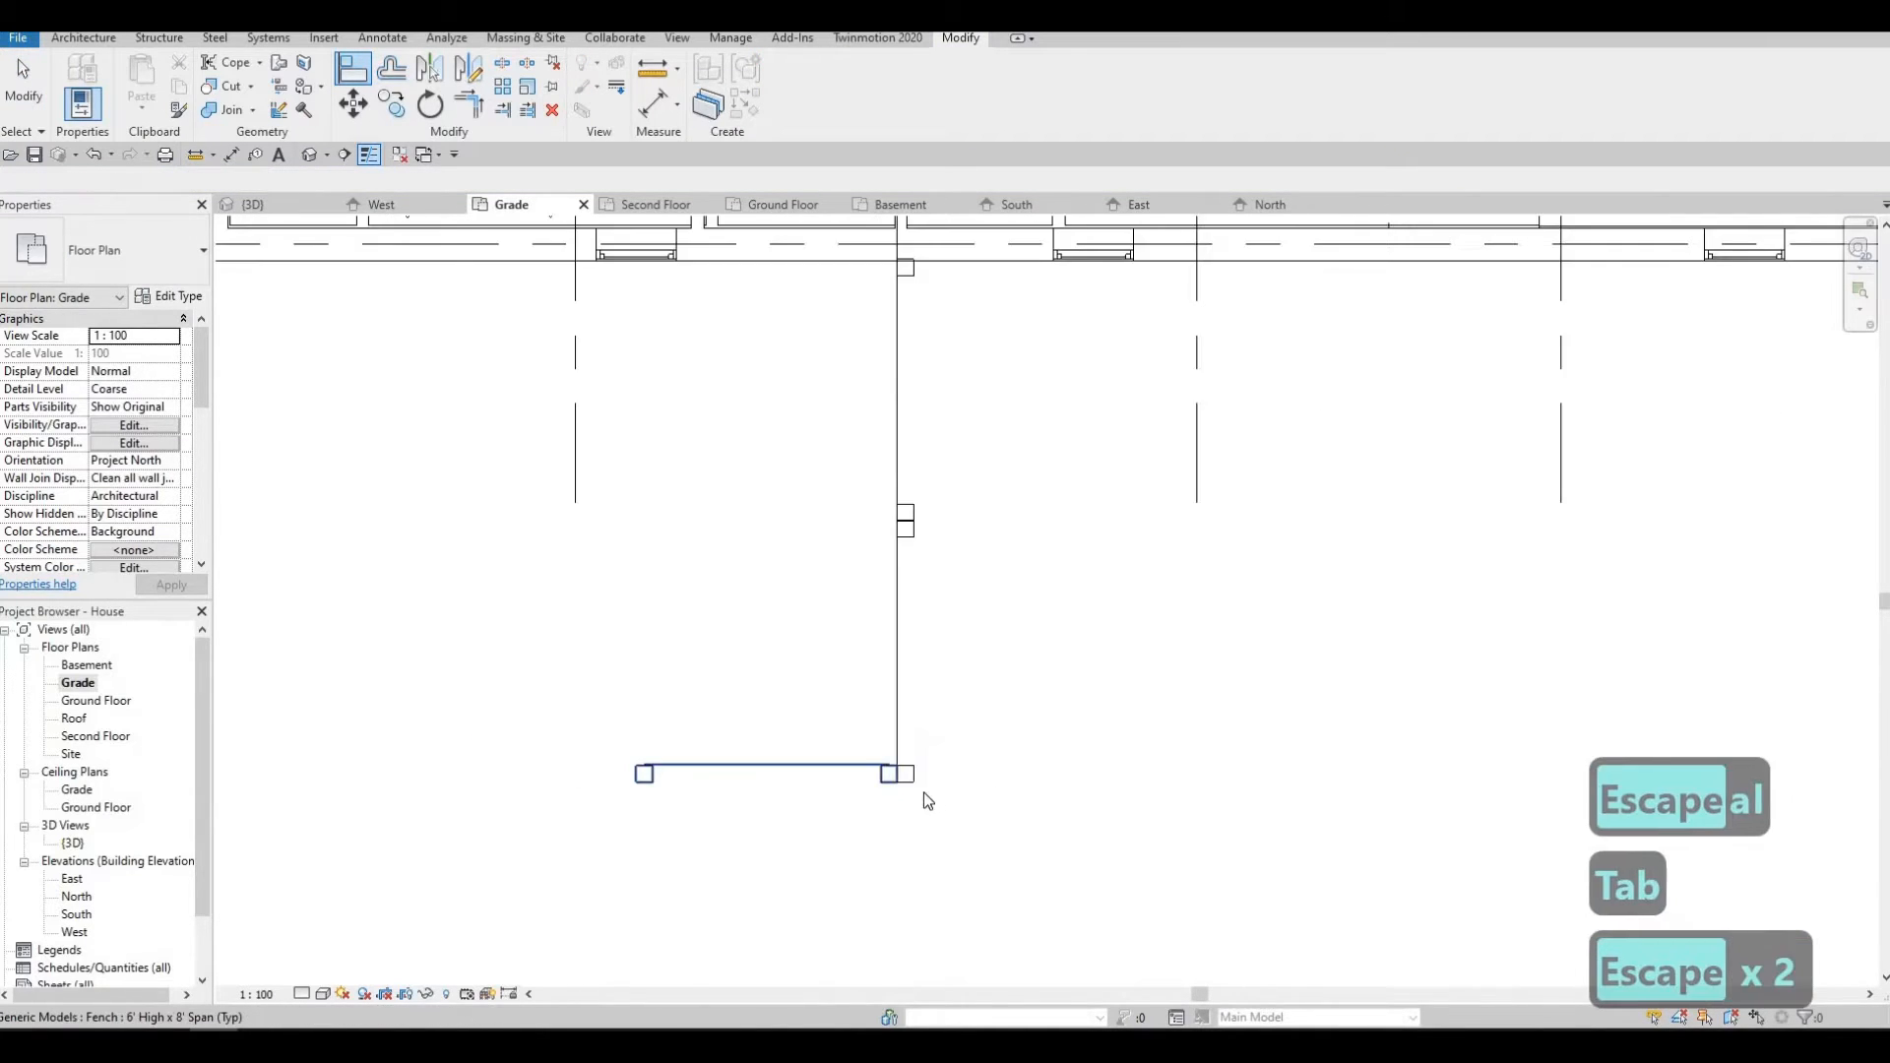
# Copy the horizontal fence panel west twice in multiple mode, placing the copies end to end at 2438.4 mm spacing.
pyautogui.moveTo(928, 799); pyautogui.dragTo(1080, 800, button='middle')
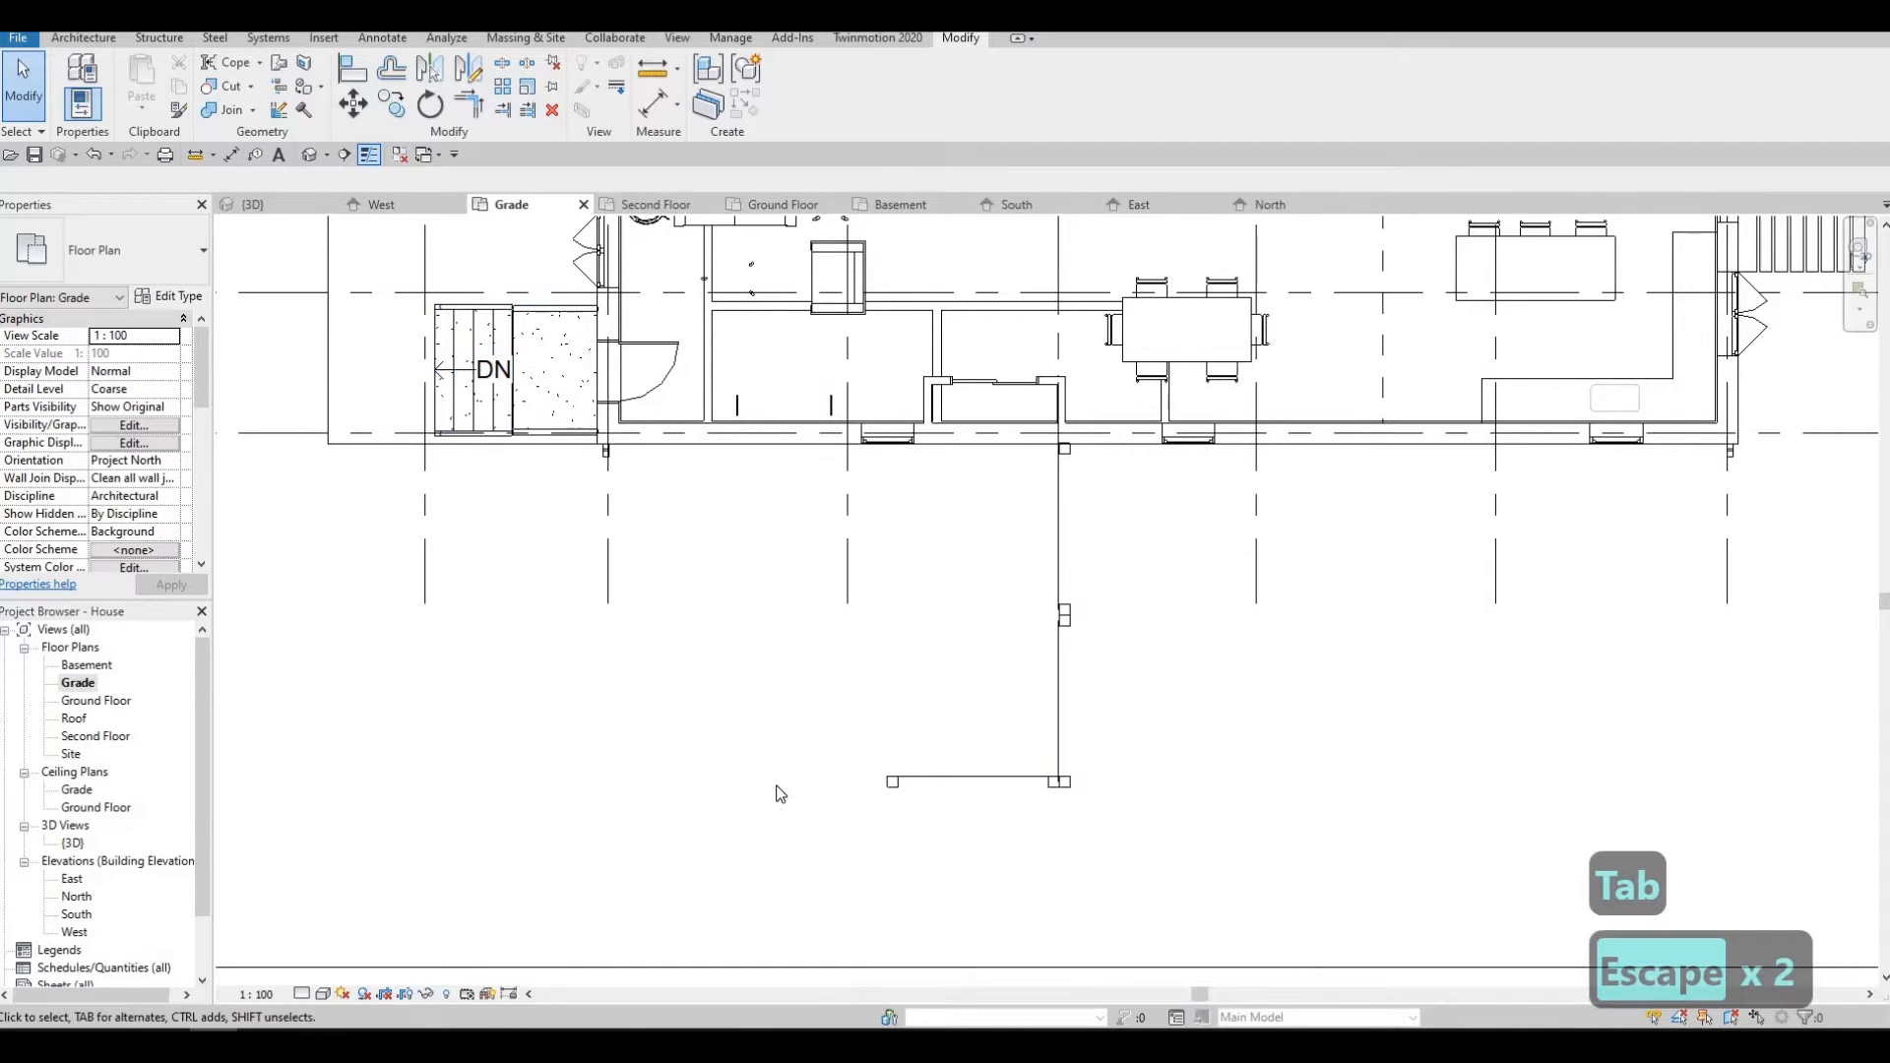
pyautogui.click(901, 781)
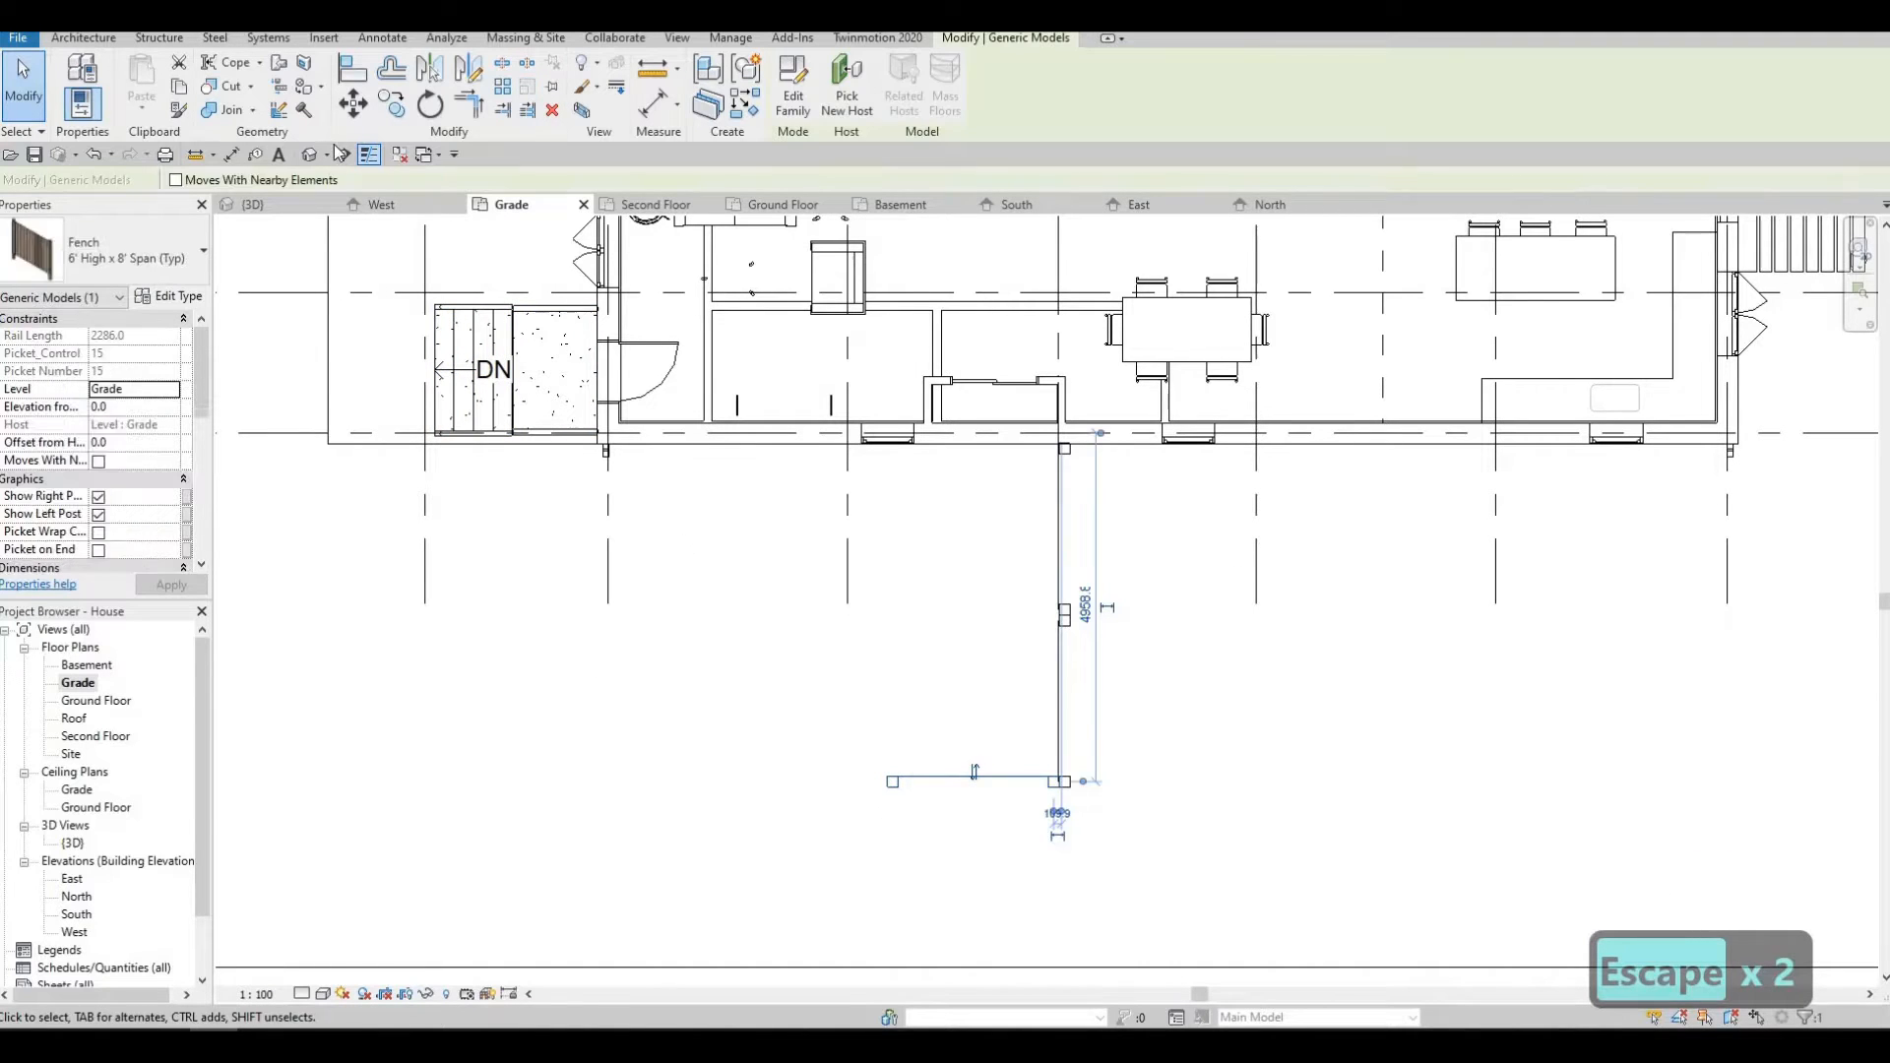
pyautogui.click(392, 104)
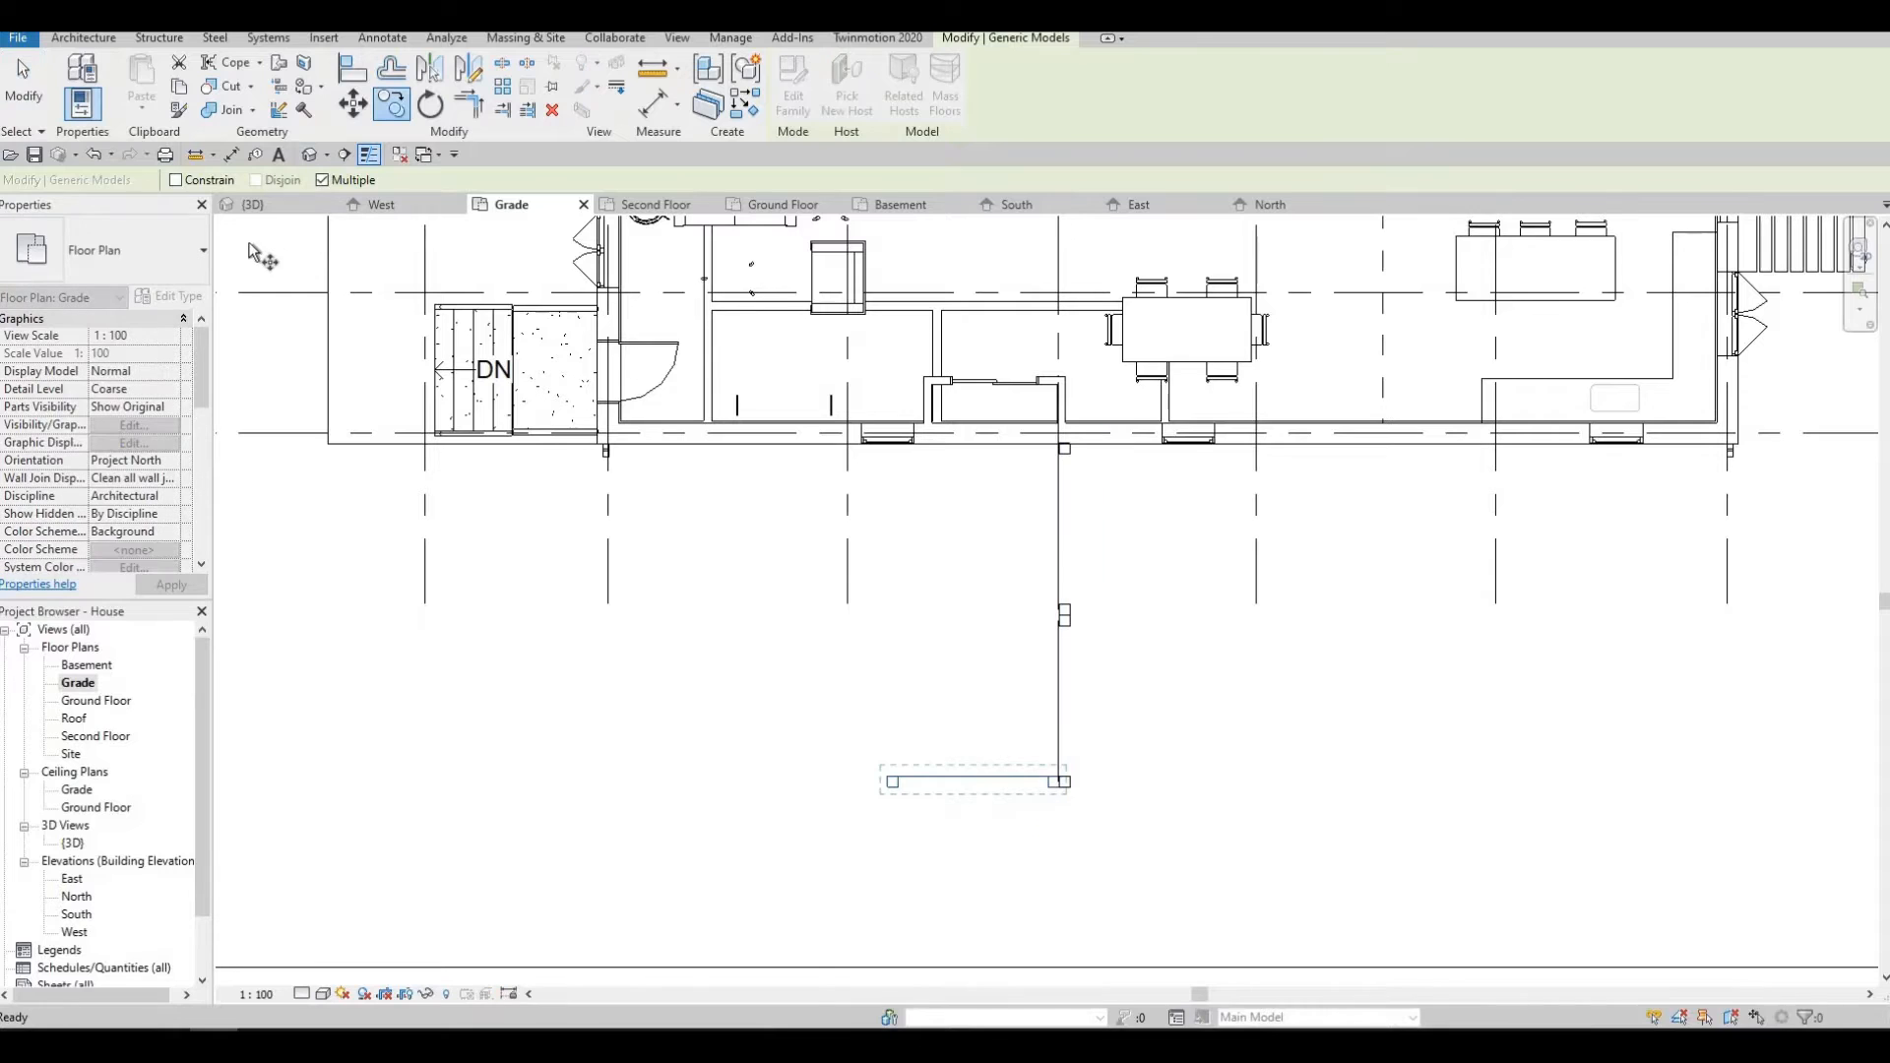
pyautogui.scroll(5, 1182, 842)
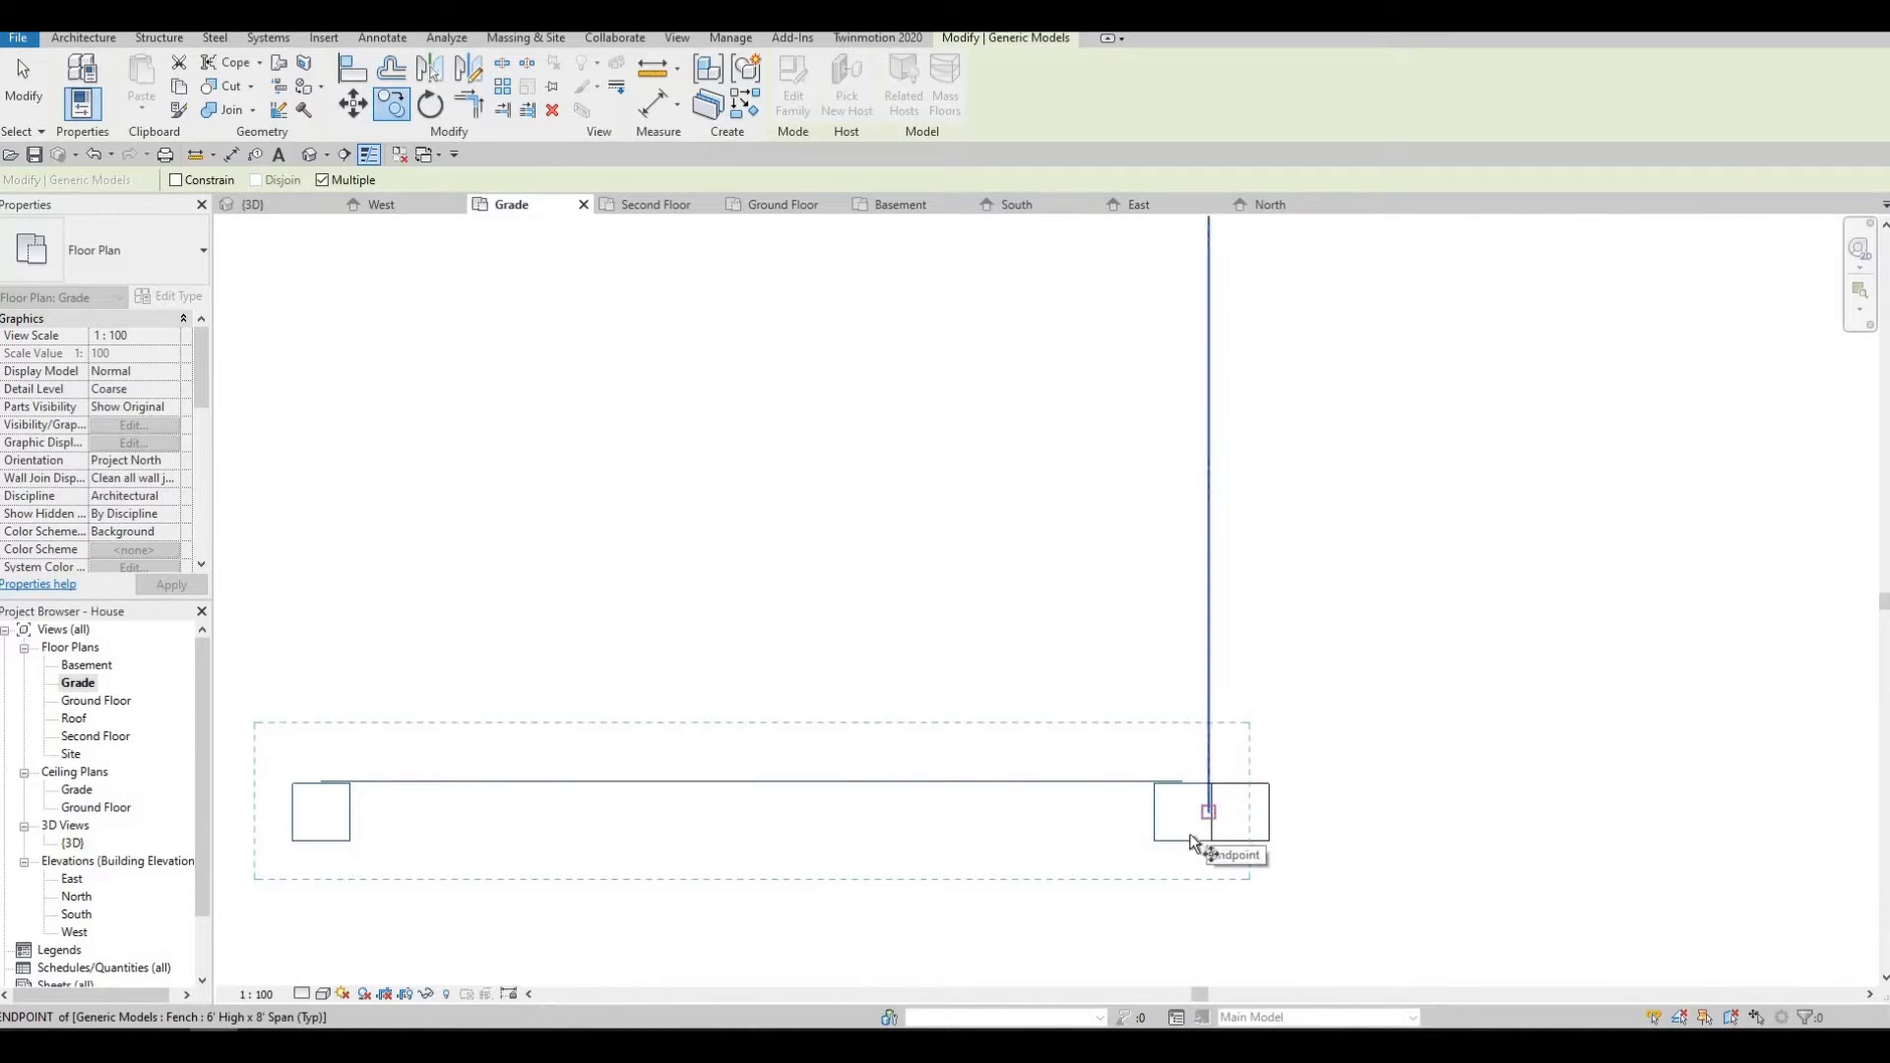
pyautogui.click(1209, 812)
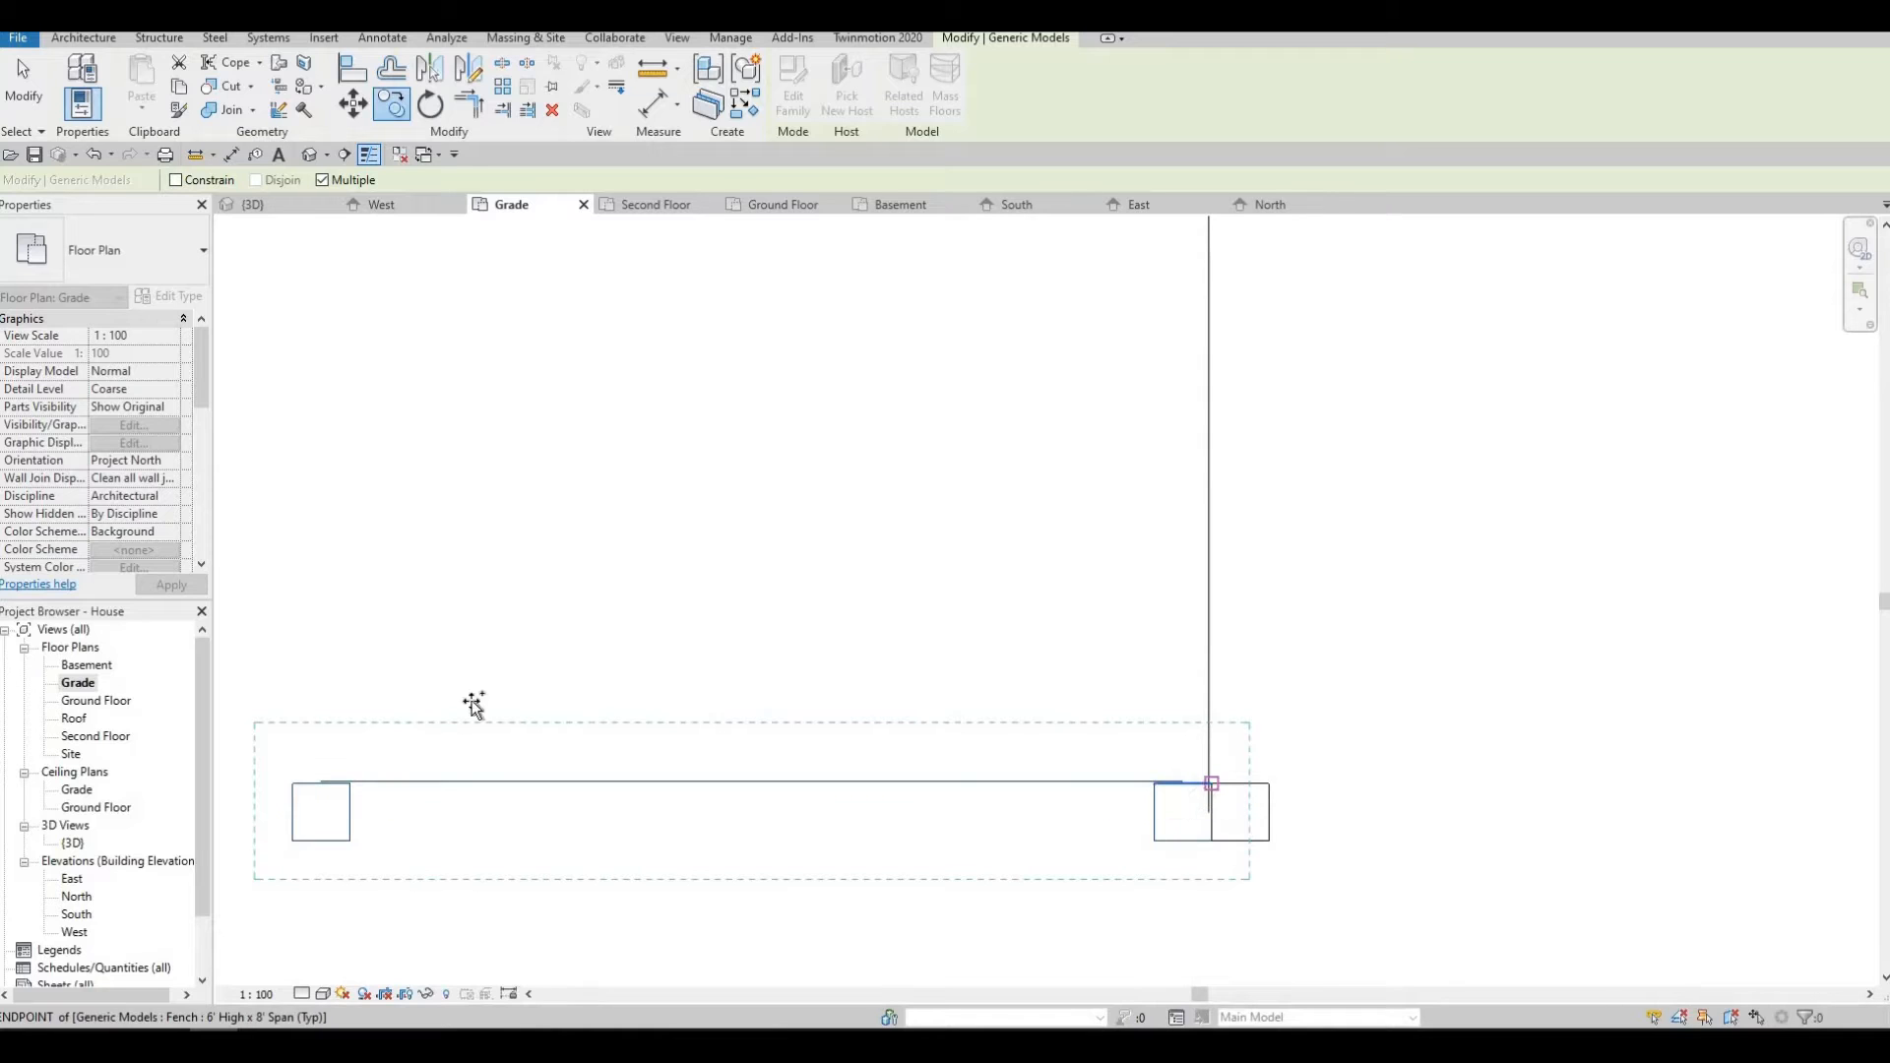
pyautogui.moveTo(634, 759); pyautogui.dragTo(1020, 736, button='middle')
pyautogui.click(678, 761)
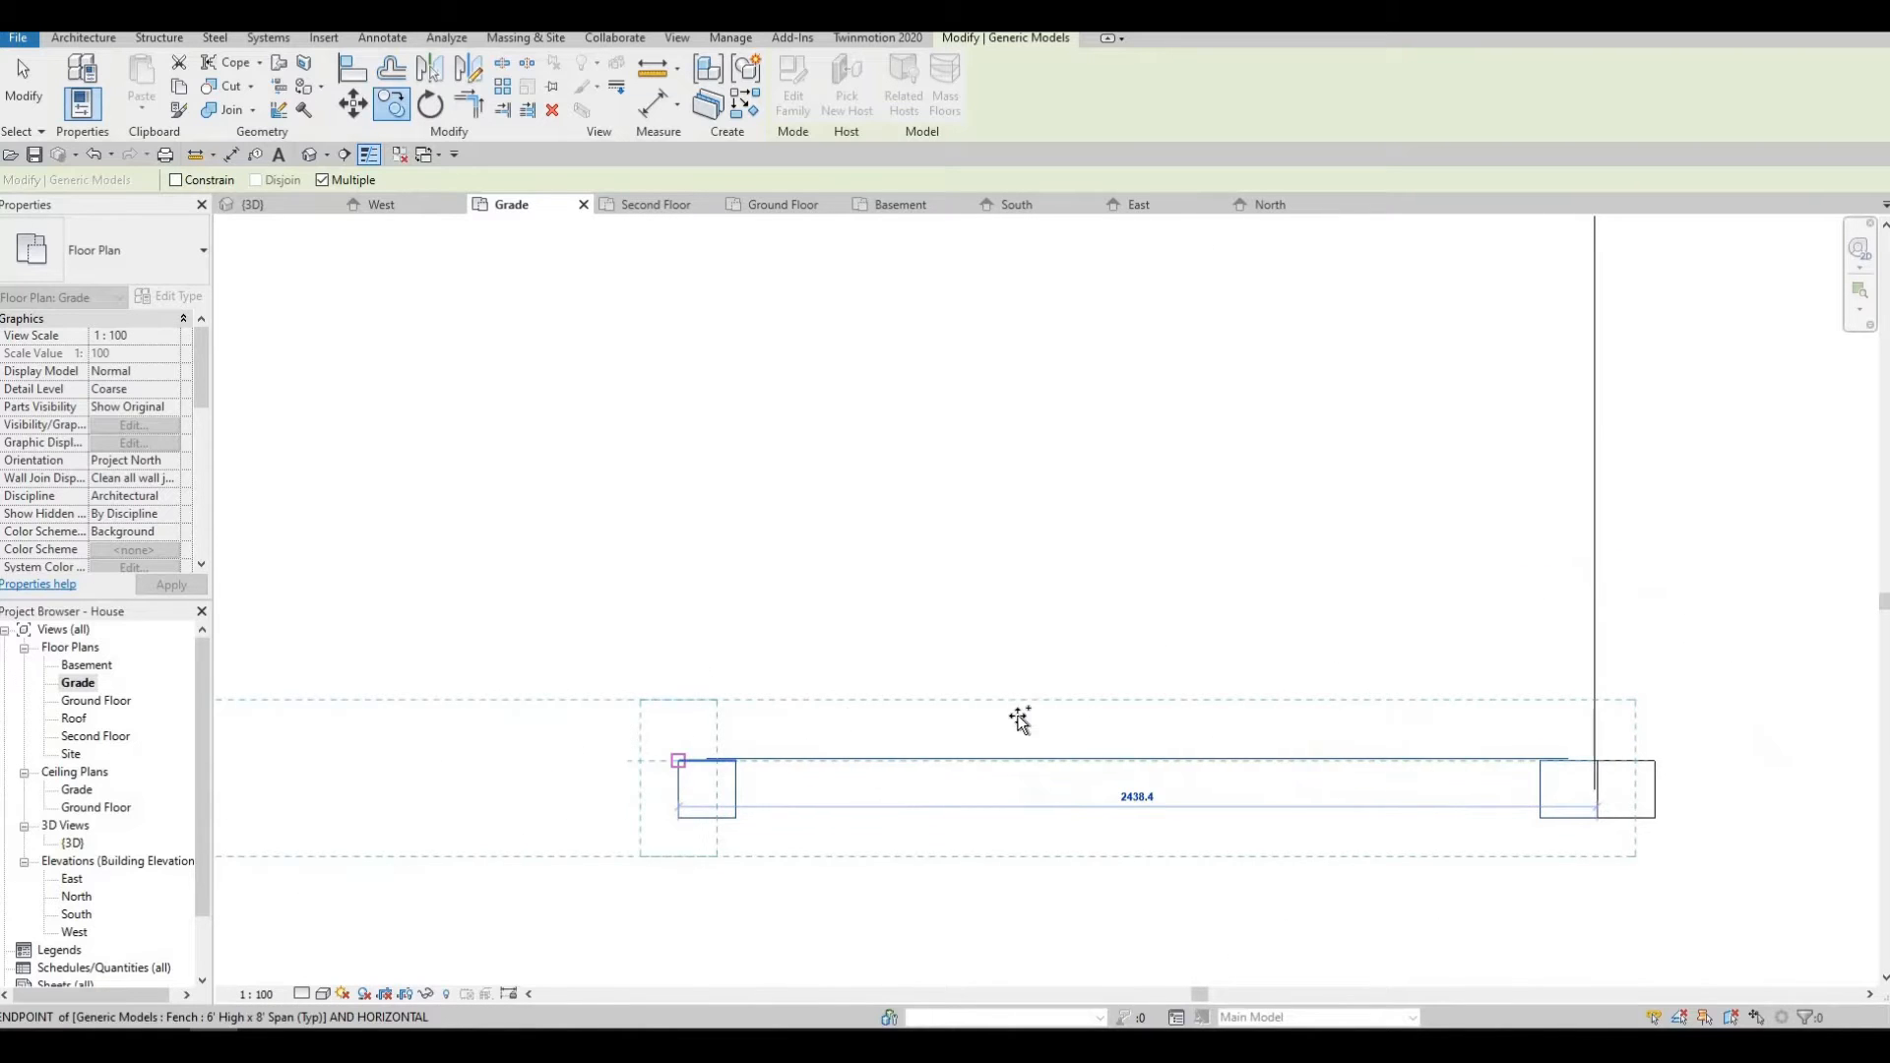
pyautogui.moveTo(400, 663); pyautogui.dragTo(586, 622, button='middle')
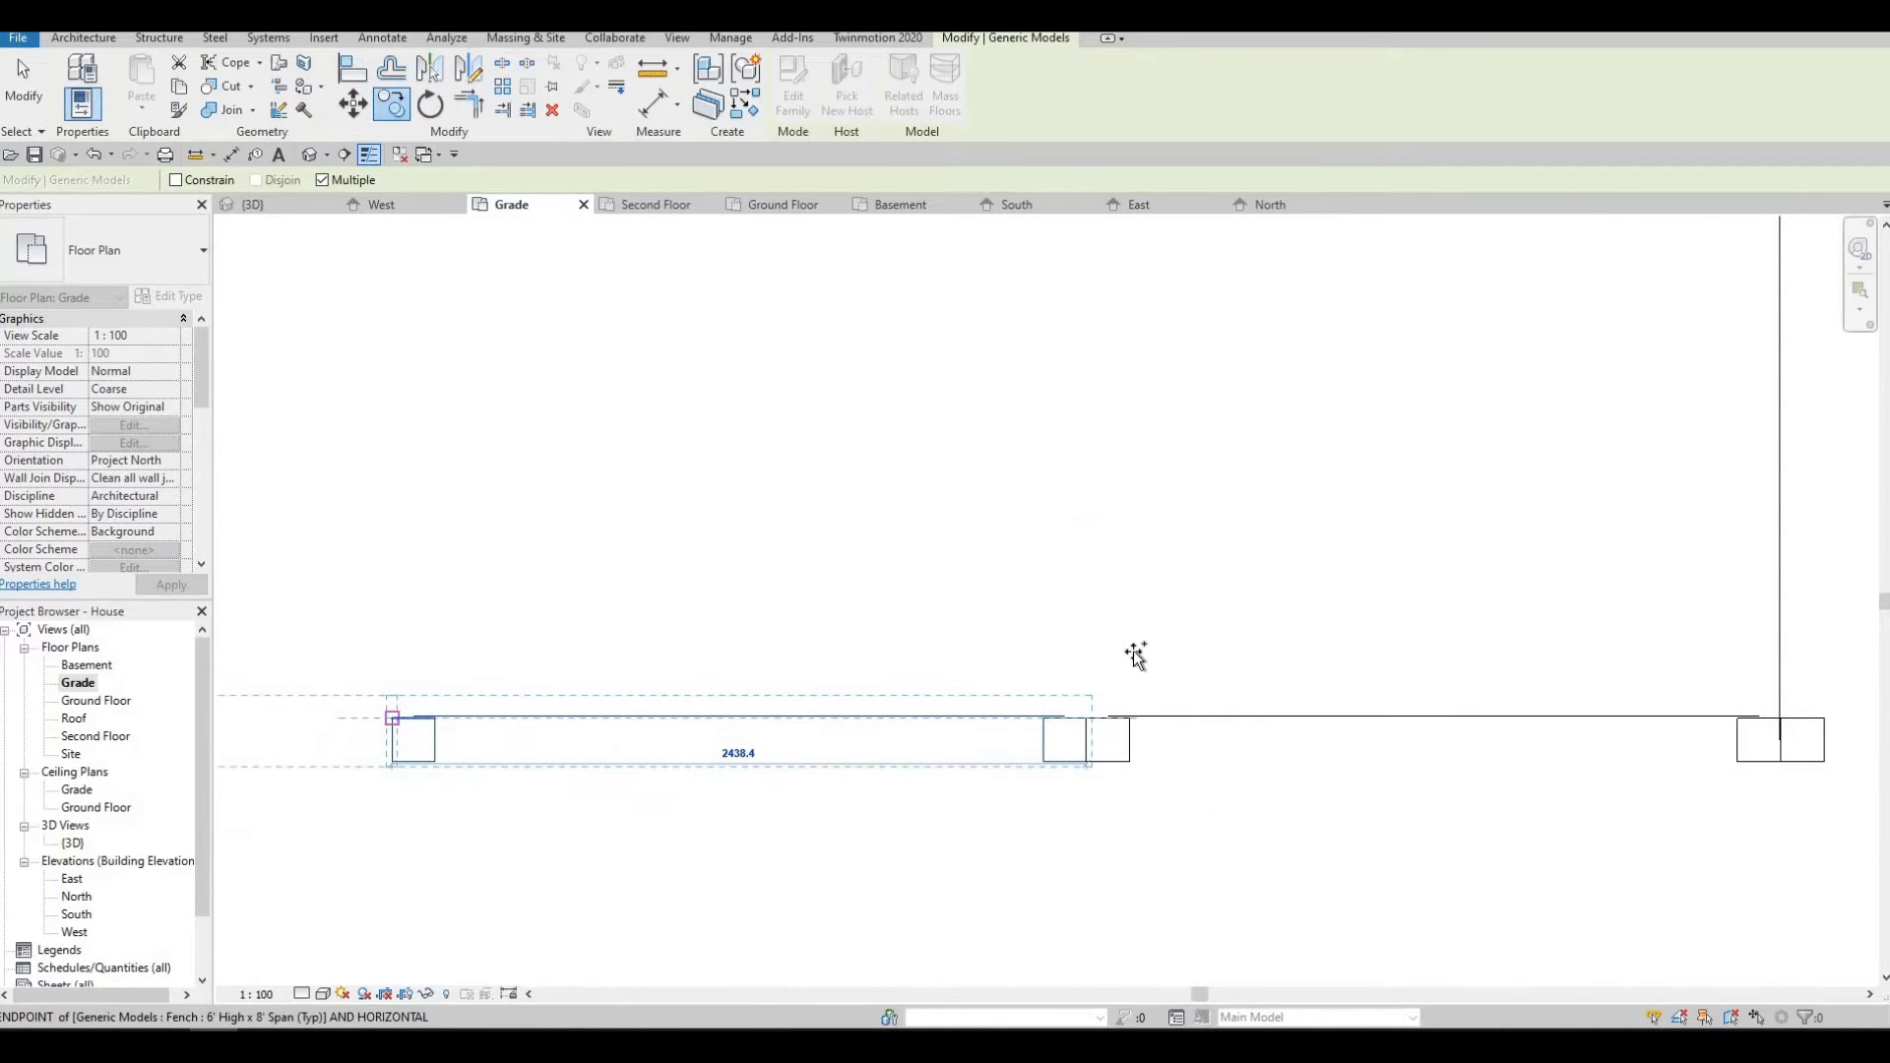
pyautogui.click(392, 717)
# Add two more copies of the panel at the west end of the fence run, post against post.
pyautogui.moveTo(285, 626); pyautogui.dragTo(1134, 655, button='middle')
pyautogui.scroll(-5, 1022, 645)
pyautogui.scroll(3, 906, 636)
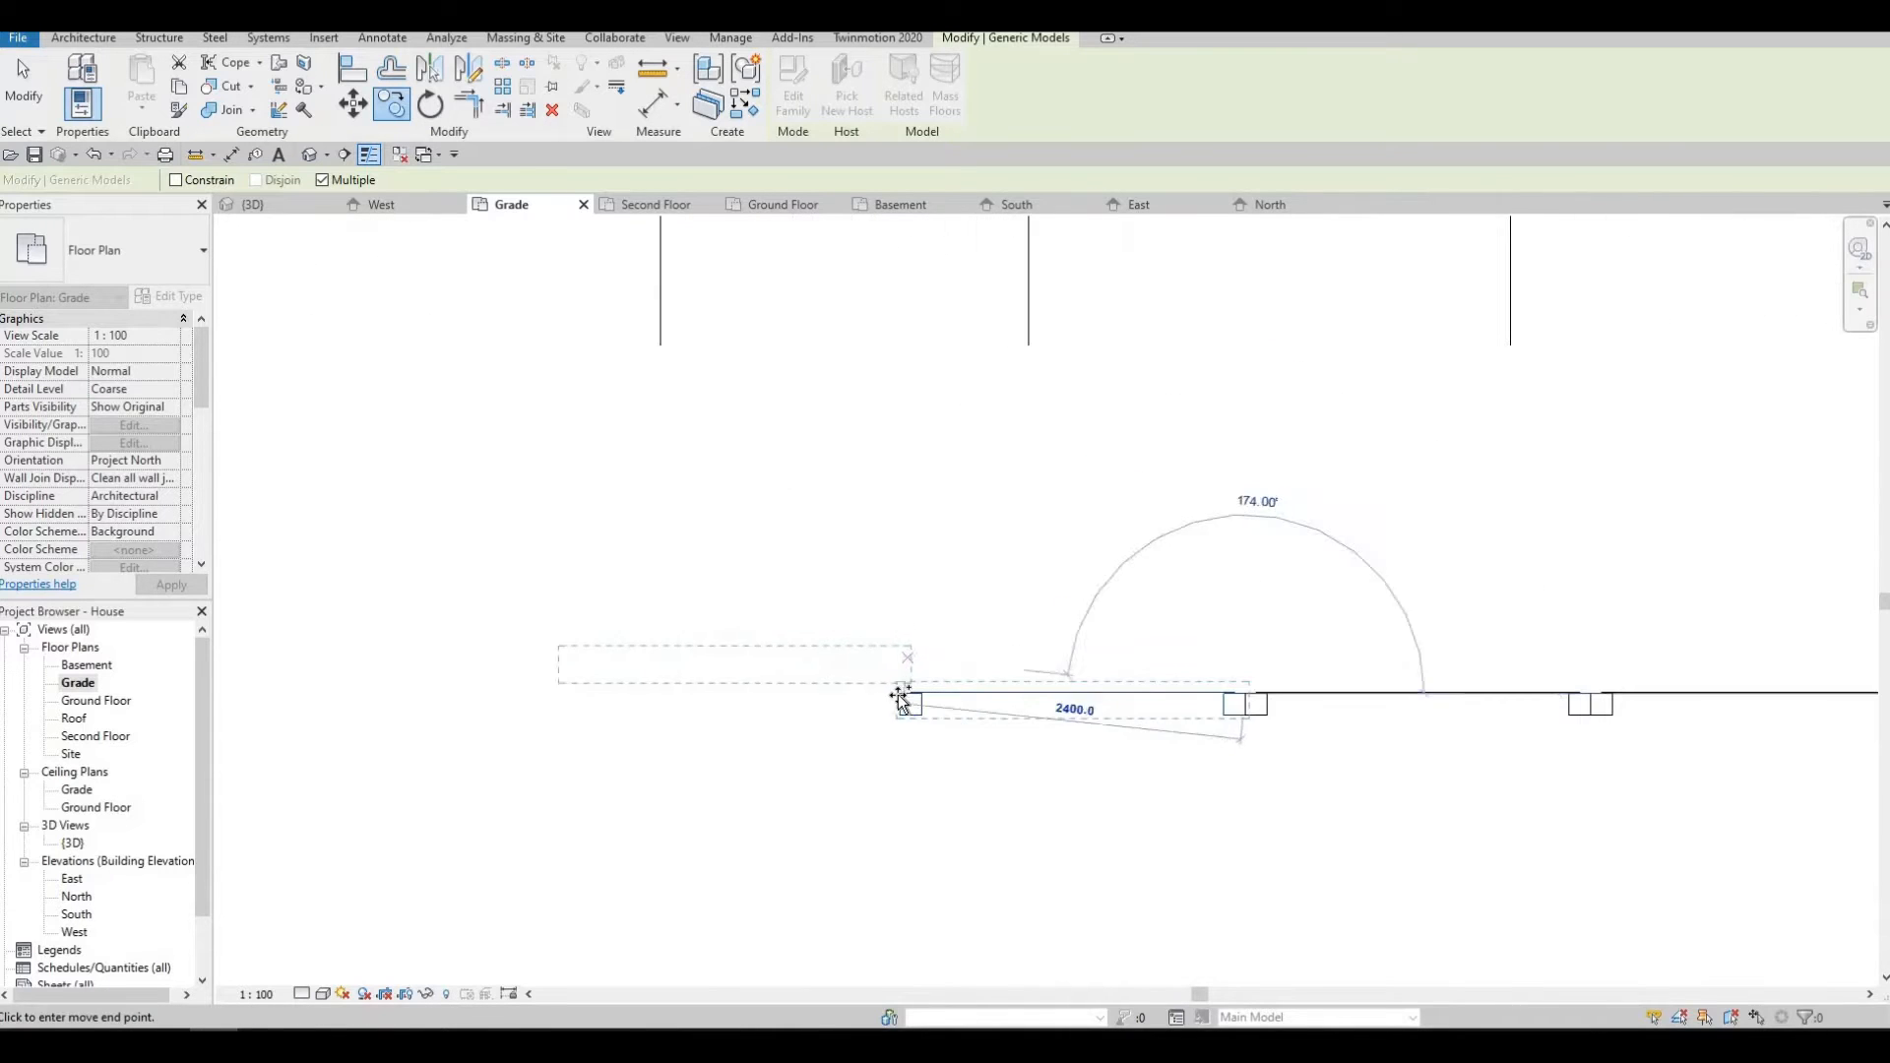
pyautogui.scroll(3, 903, 699)
pyautogui.click(906, 700)
pyautogui.moveTo(705, 675); pyautogui.dragTo(1211, 662, button='middle')
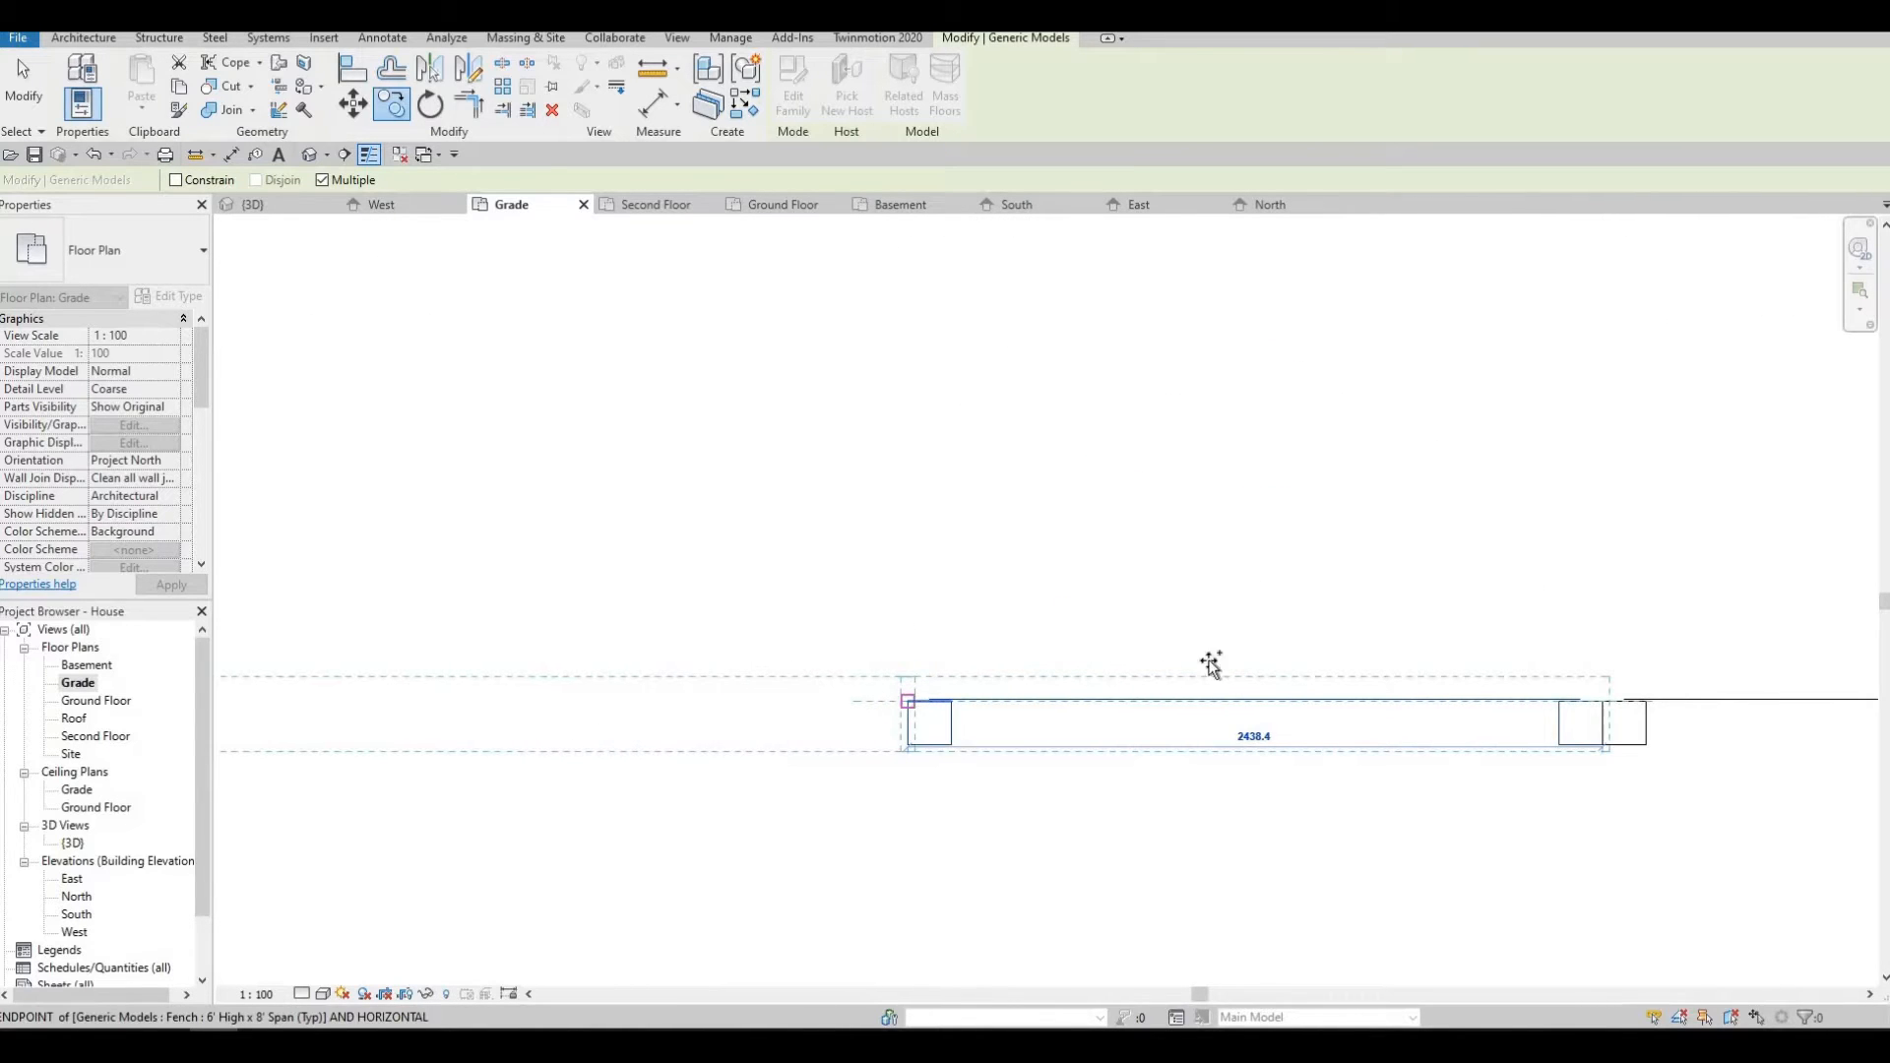
pyautogui.scroll(-2, 1147, 670)
pyautogui.scroll(2, 862, 685)
pyautogui.click(864, 686)
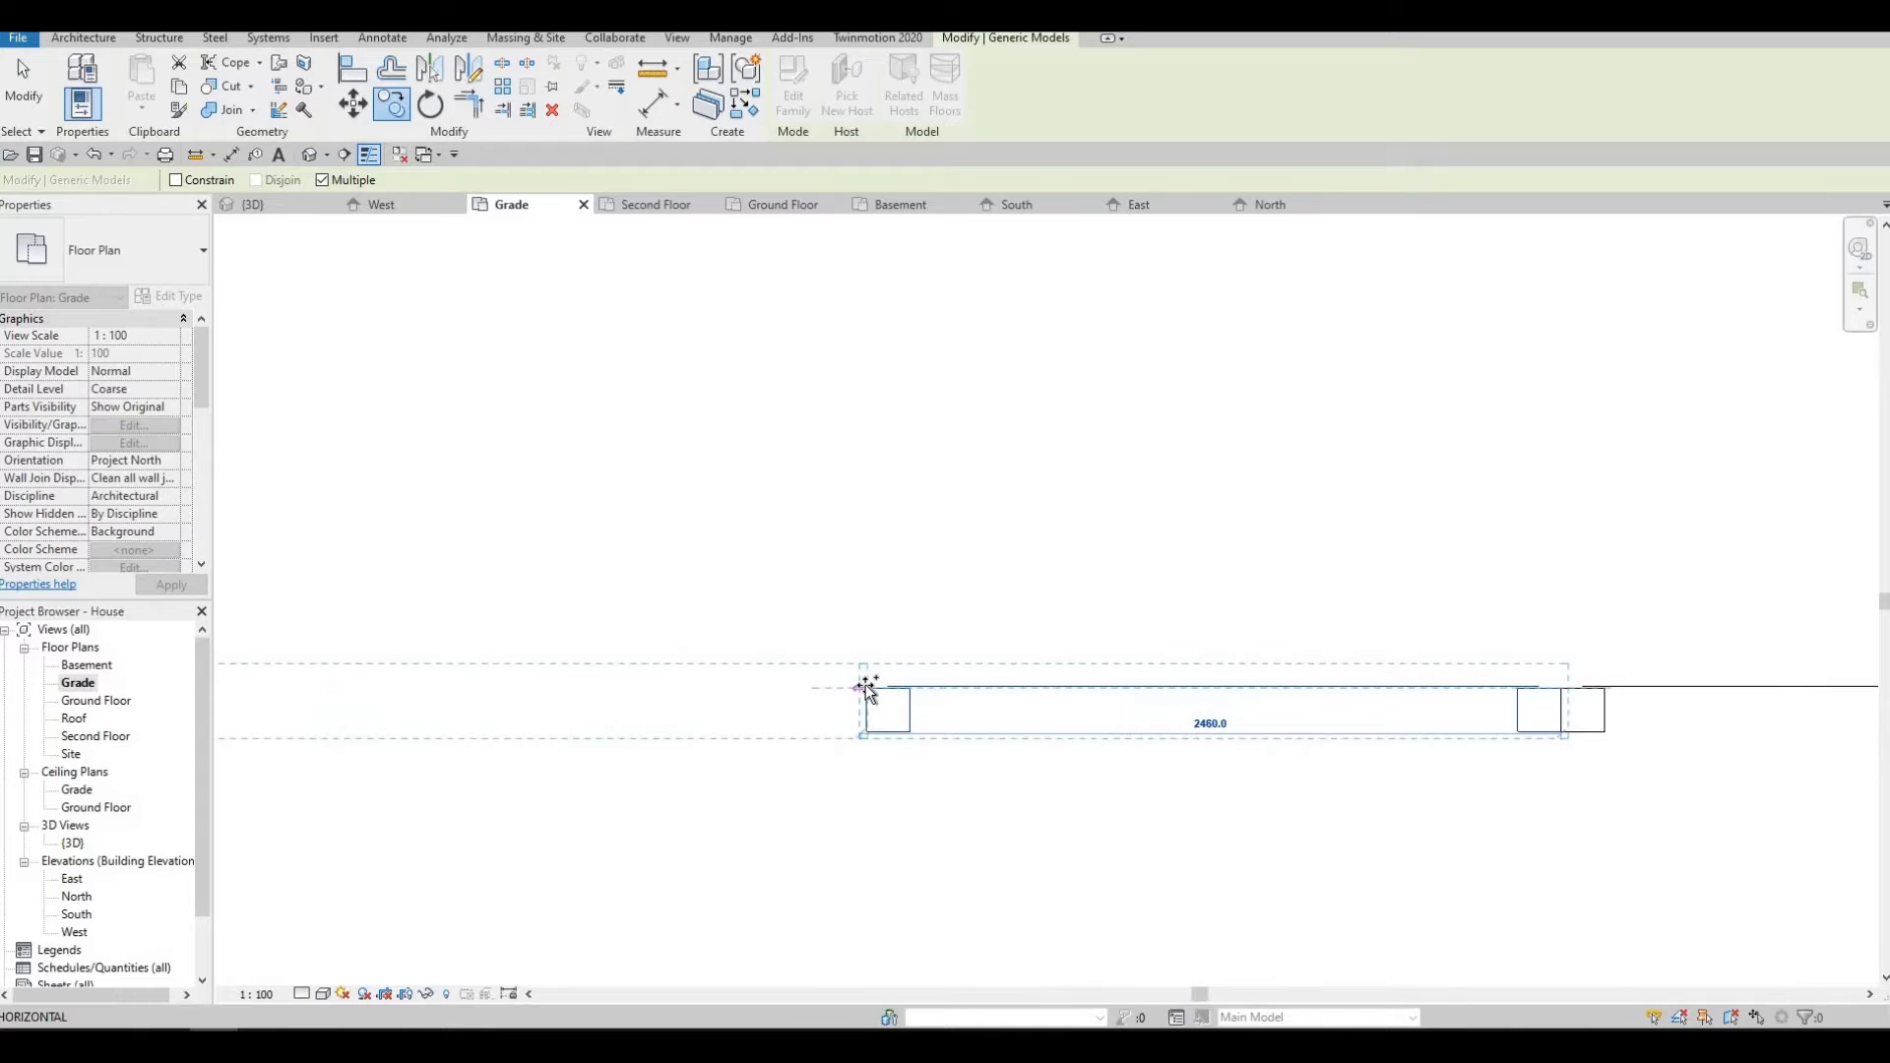
# Place one last panel copy at the west end, completing a six-panel horizontal run, and end the copying.
pyautogui.moveTo(1165, 646)
pyautogui.mouseDown(button='middle')
pyautogui.moveTo(832, 652)
pyautogui.moveTo(1147, 647)
pyautogui.mouseUp(button='middle')
pyautogui.scroll(-3, 1147, 647)
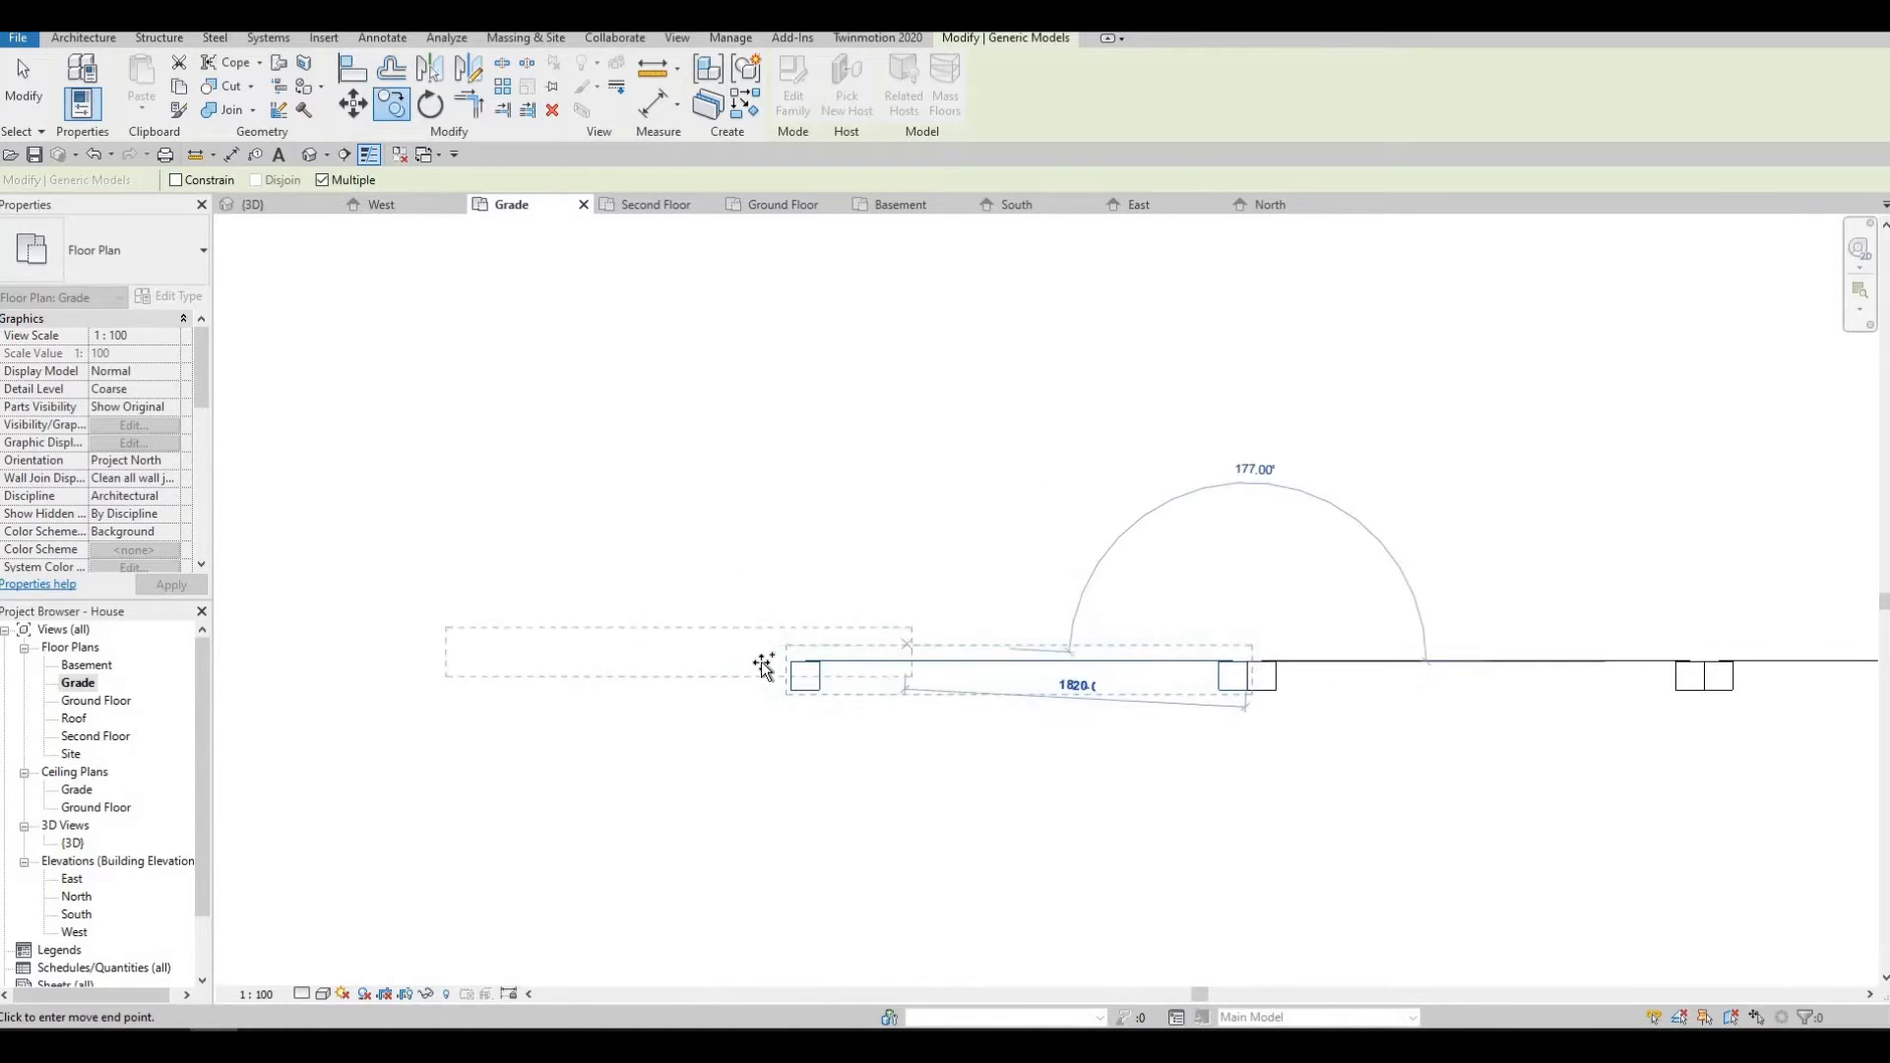
pyautogui.scroll(2, 803, 664)
pyautogui.click(771, 666)
pyautogui.scroll(-5, 897, 559)
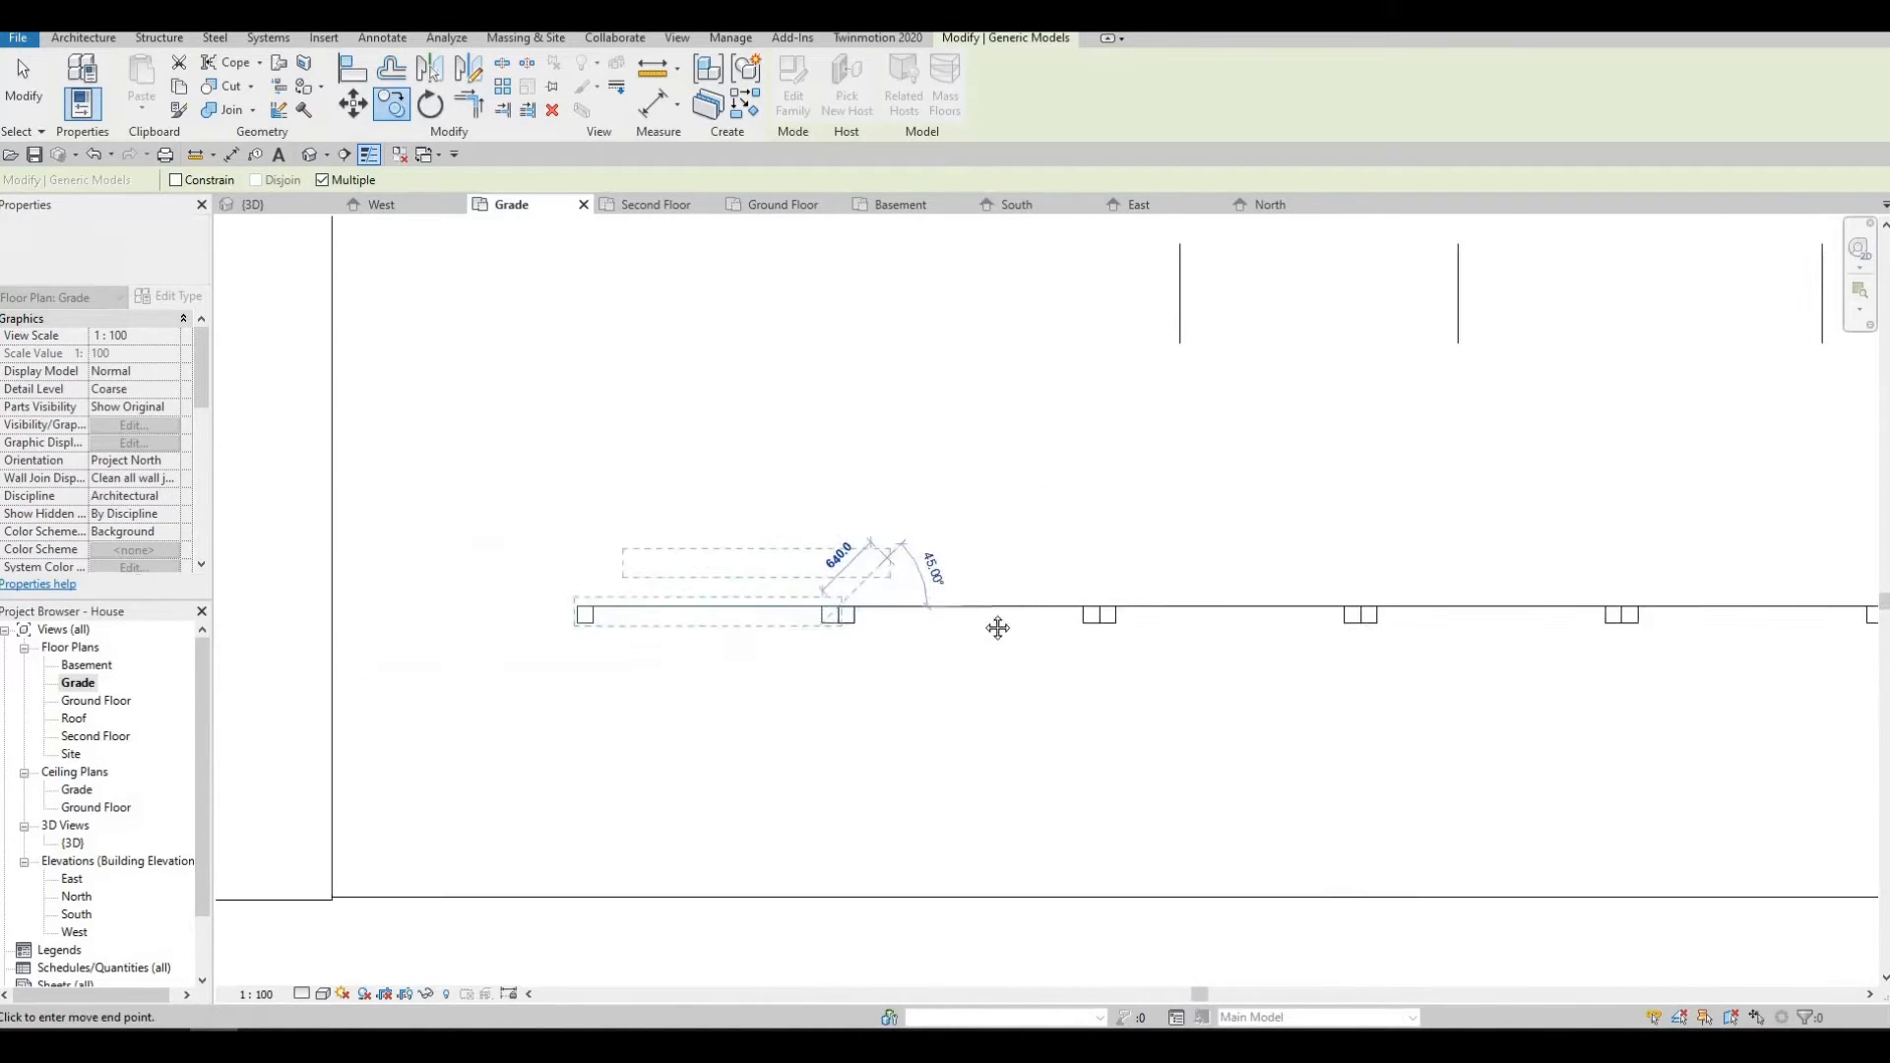
pyautogui.moveTo(1434, 601); pyautogui.dragTo(1316, 603, button='middle')
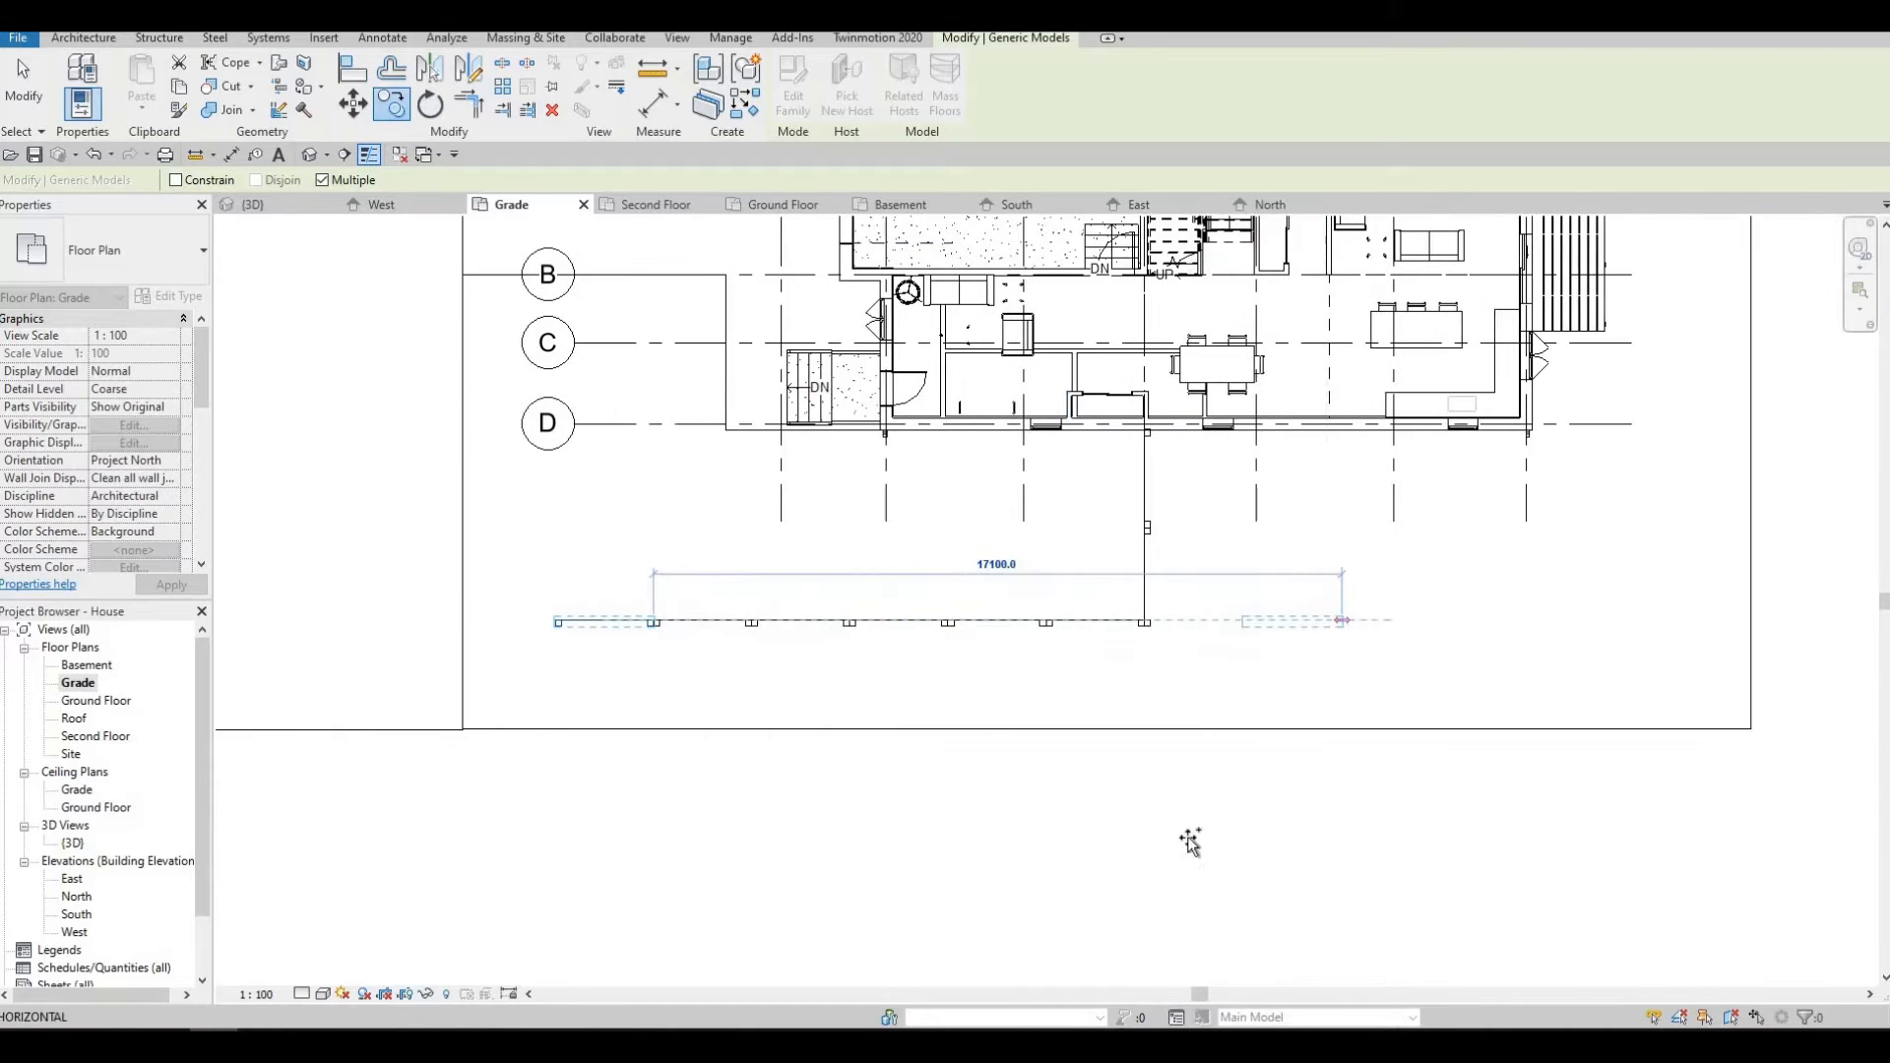
pyautogui.scroll(1, 1280, 580)
pyautogui.scroll(-1, 1114, 570)
pyautogui.moveTo(1113, 570); pyautogui.dragTo(1038, 880, button='middle')
pyautogui.press('Escape')
pyautogui.press('Escape')
pyautogui.moveTo(1057, 780); pyautogui.dragTo(1087, 625, button='middle')
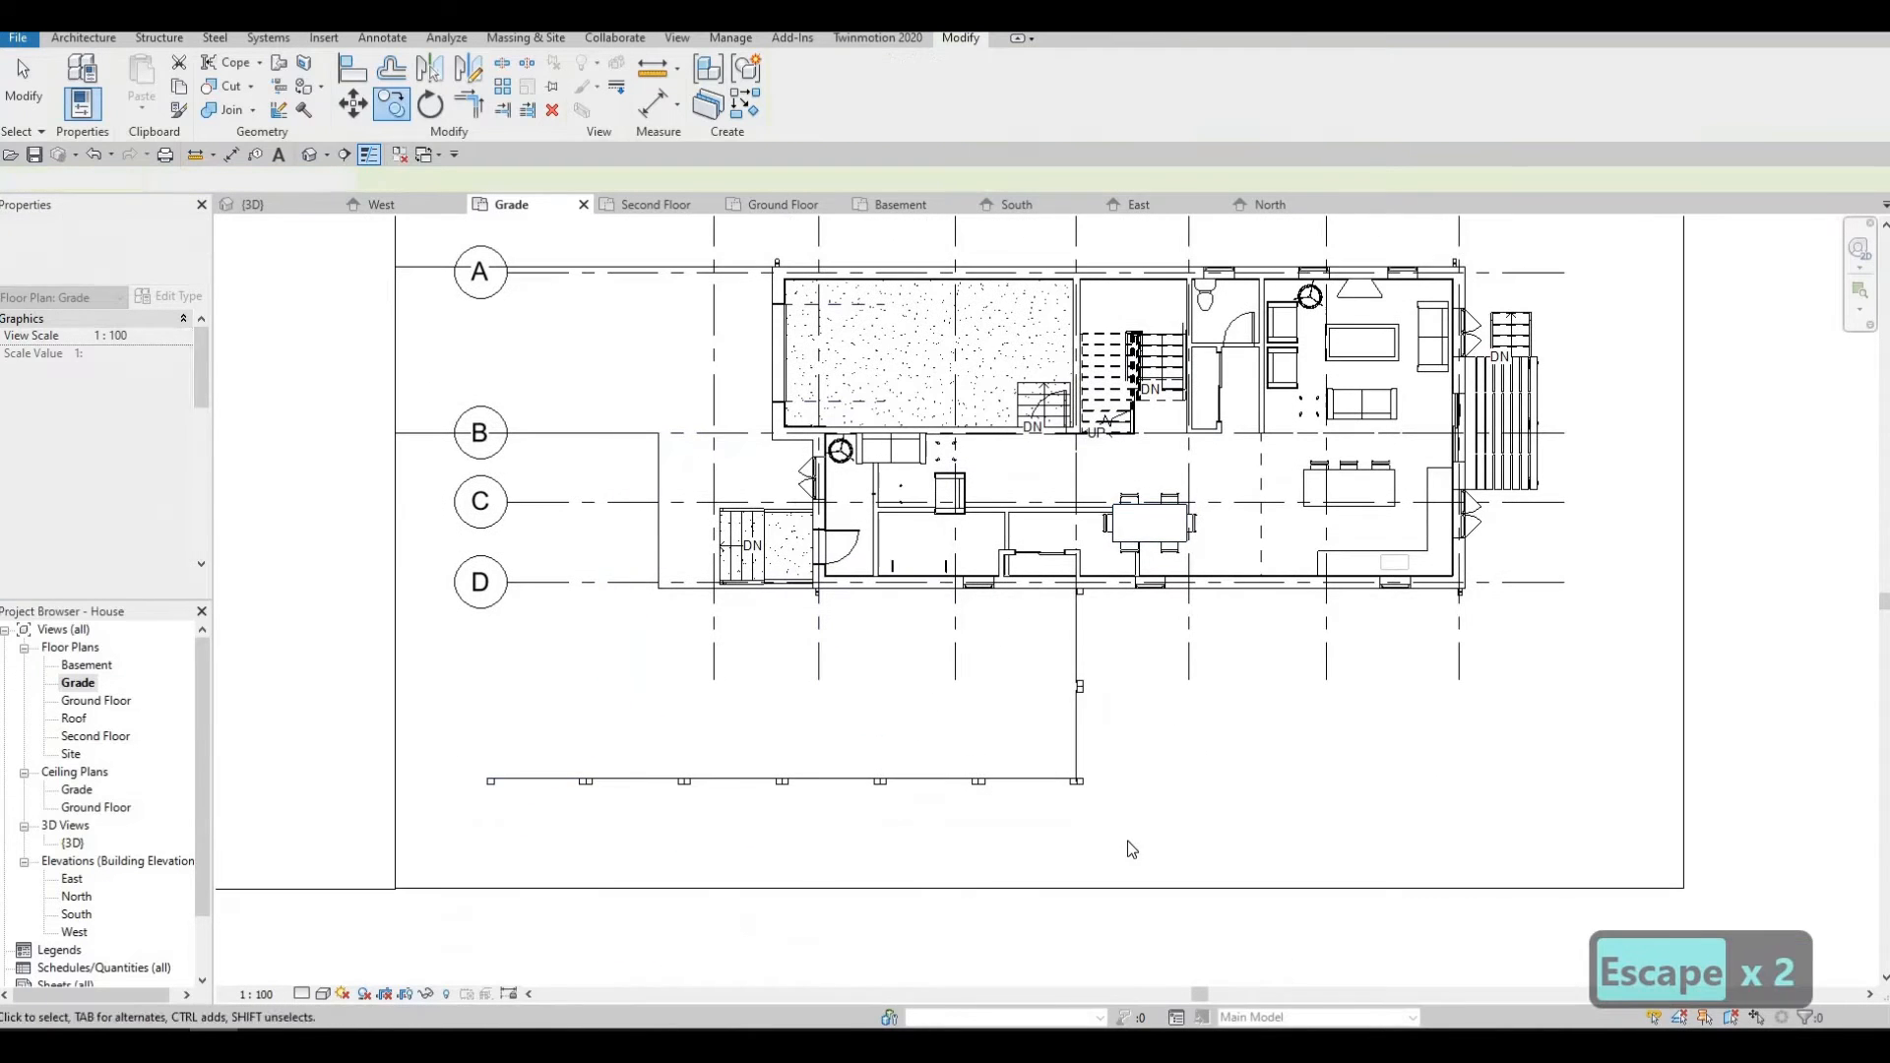
# Mirror a copy of all eight fence panels to the north side of the house about a horizontal axis near grid B.
pyautogui.moveTo(1126, 840); pyautogui.dragTo(492, 754)
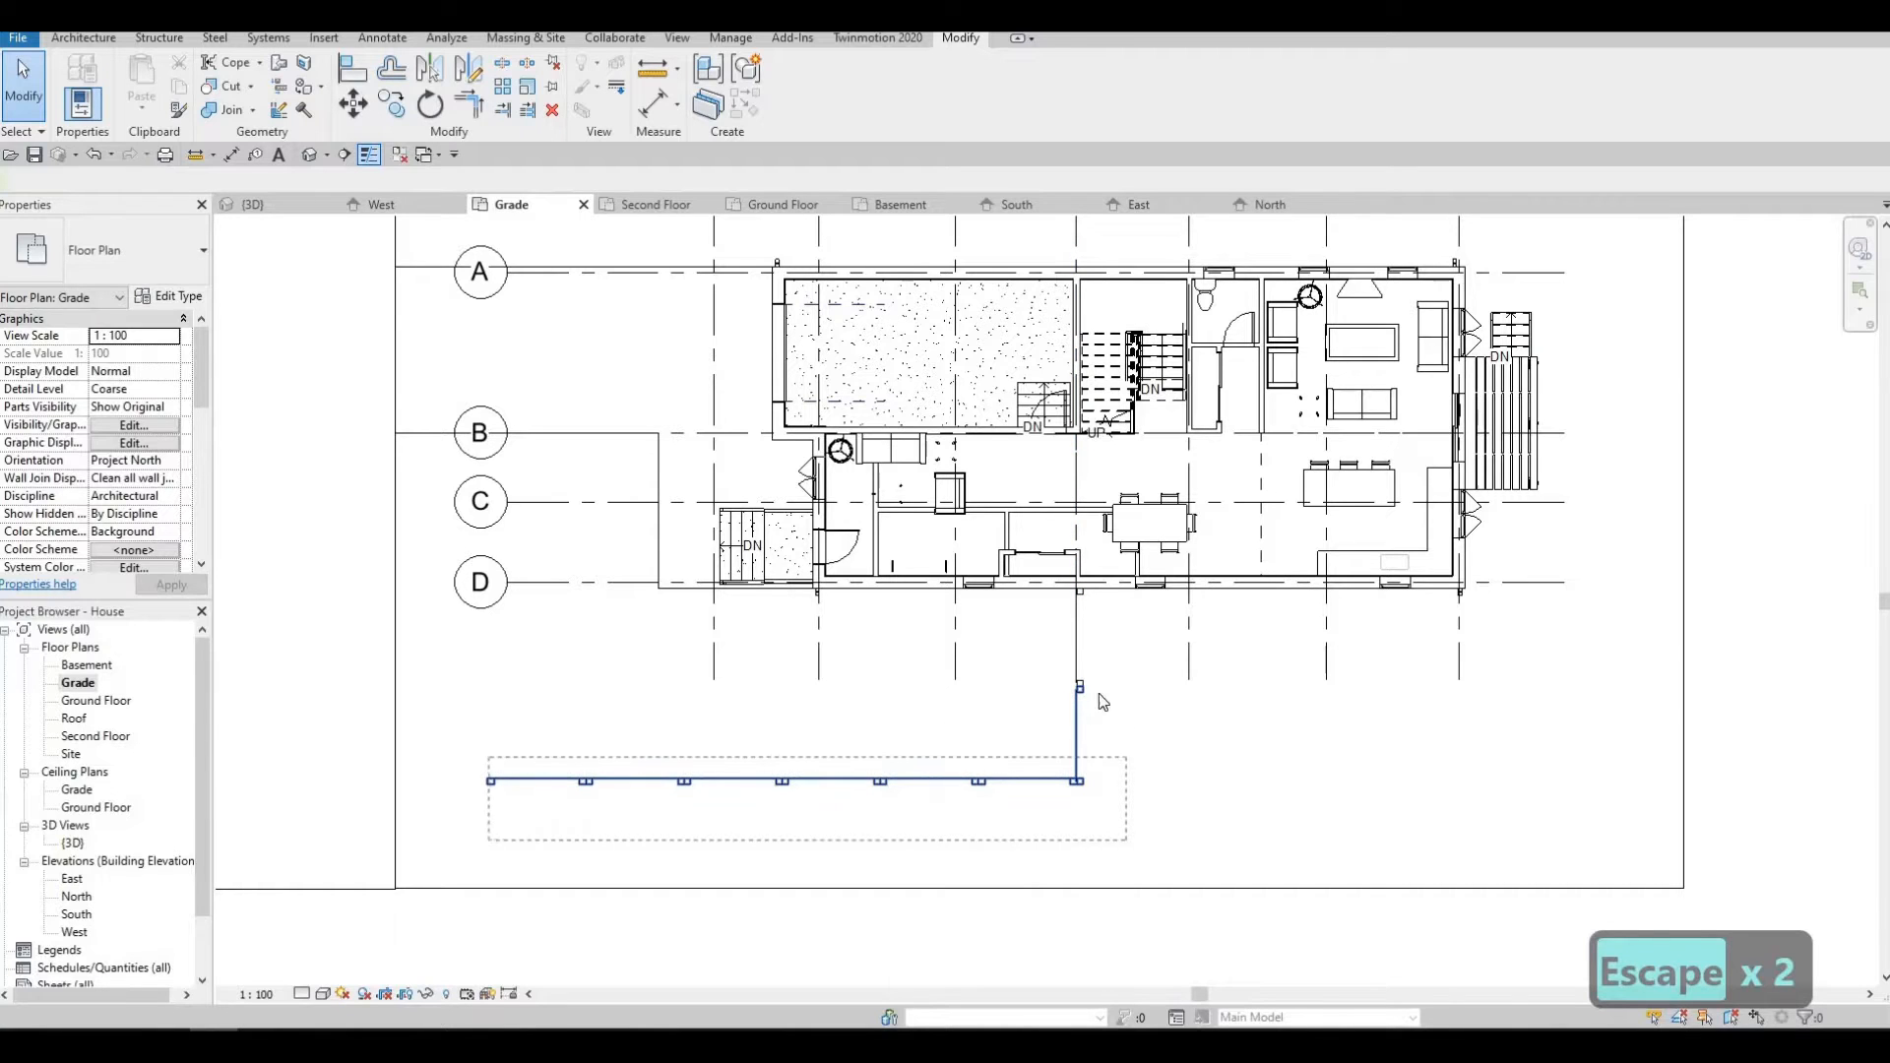
pyautogui.scroll(1, 1077, 602)
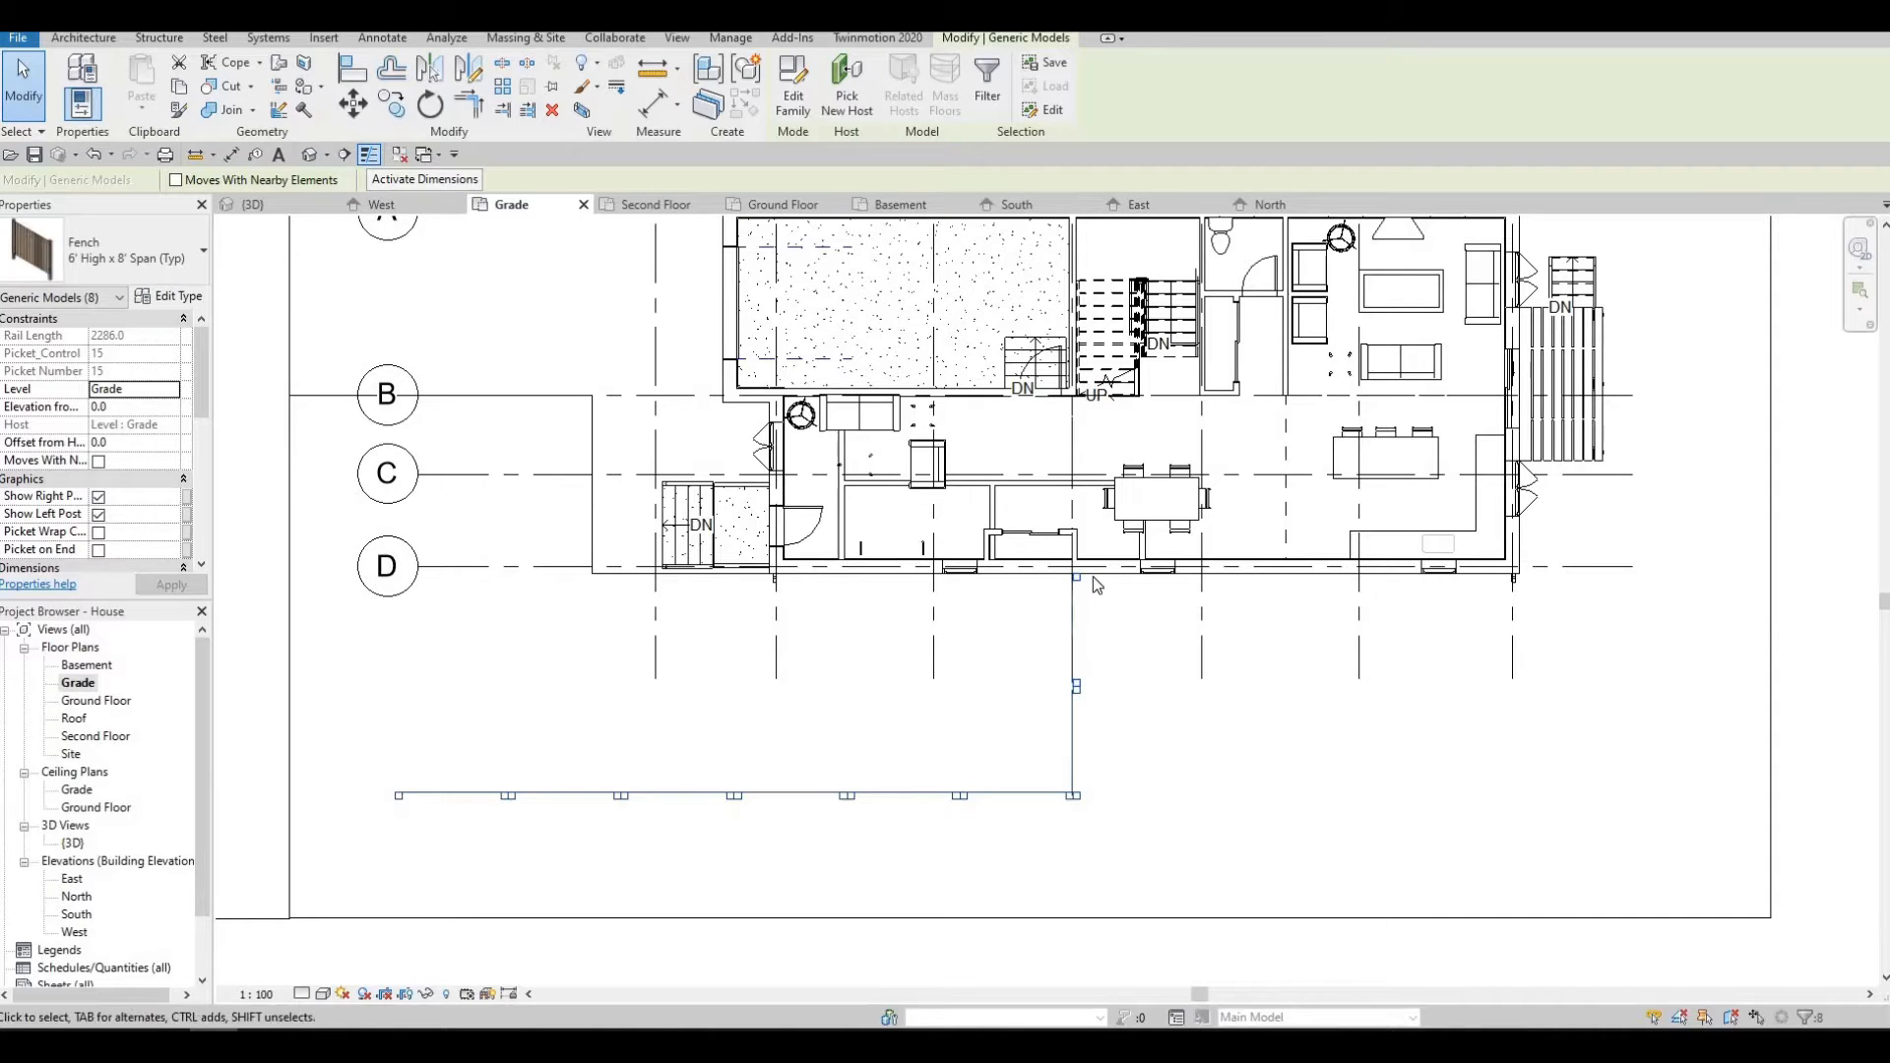
pyautogui.keyDown('ctrl'); pyautogui.click(1086, 573); pyautogui.keyUp('ctrl')
pyautogui.scroll(-3, 1100, 733)
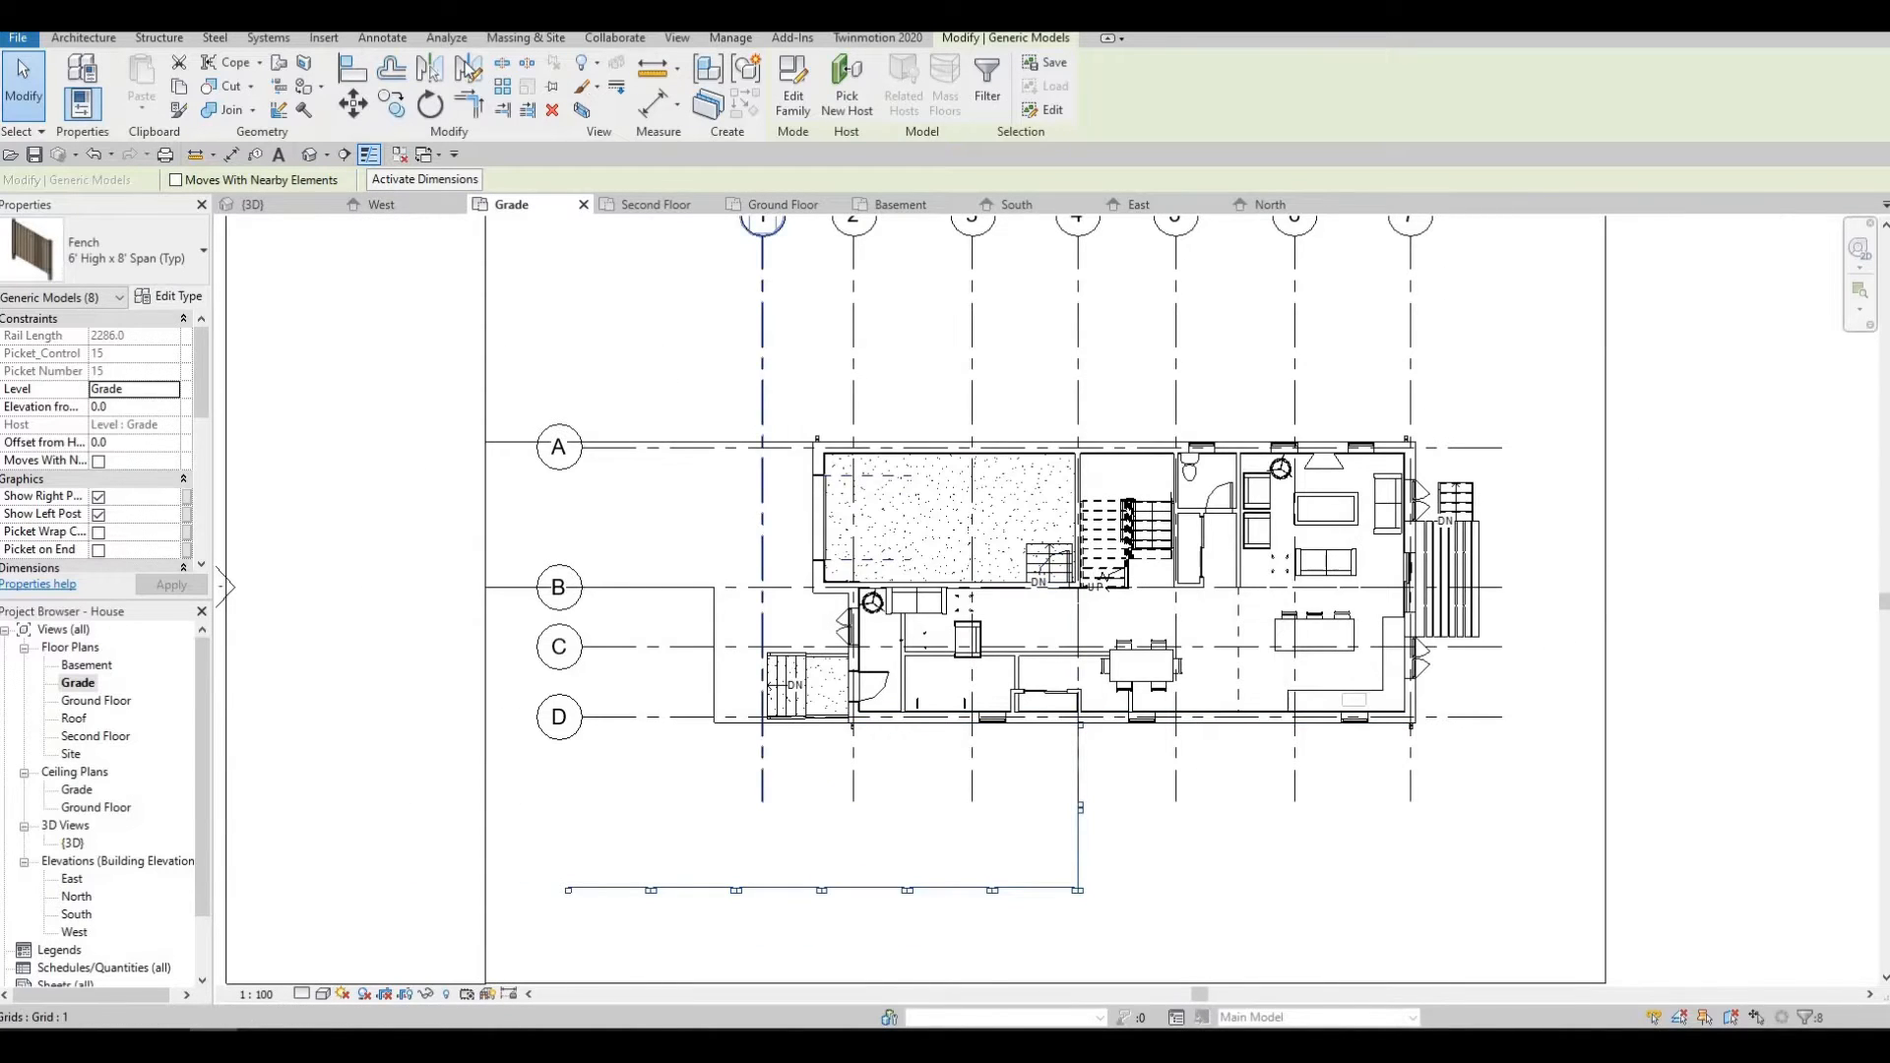
pyautogui.press('m')
pyautogui.press('v')
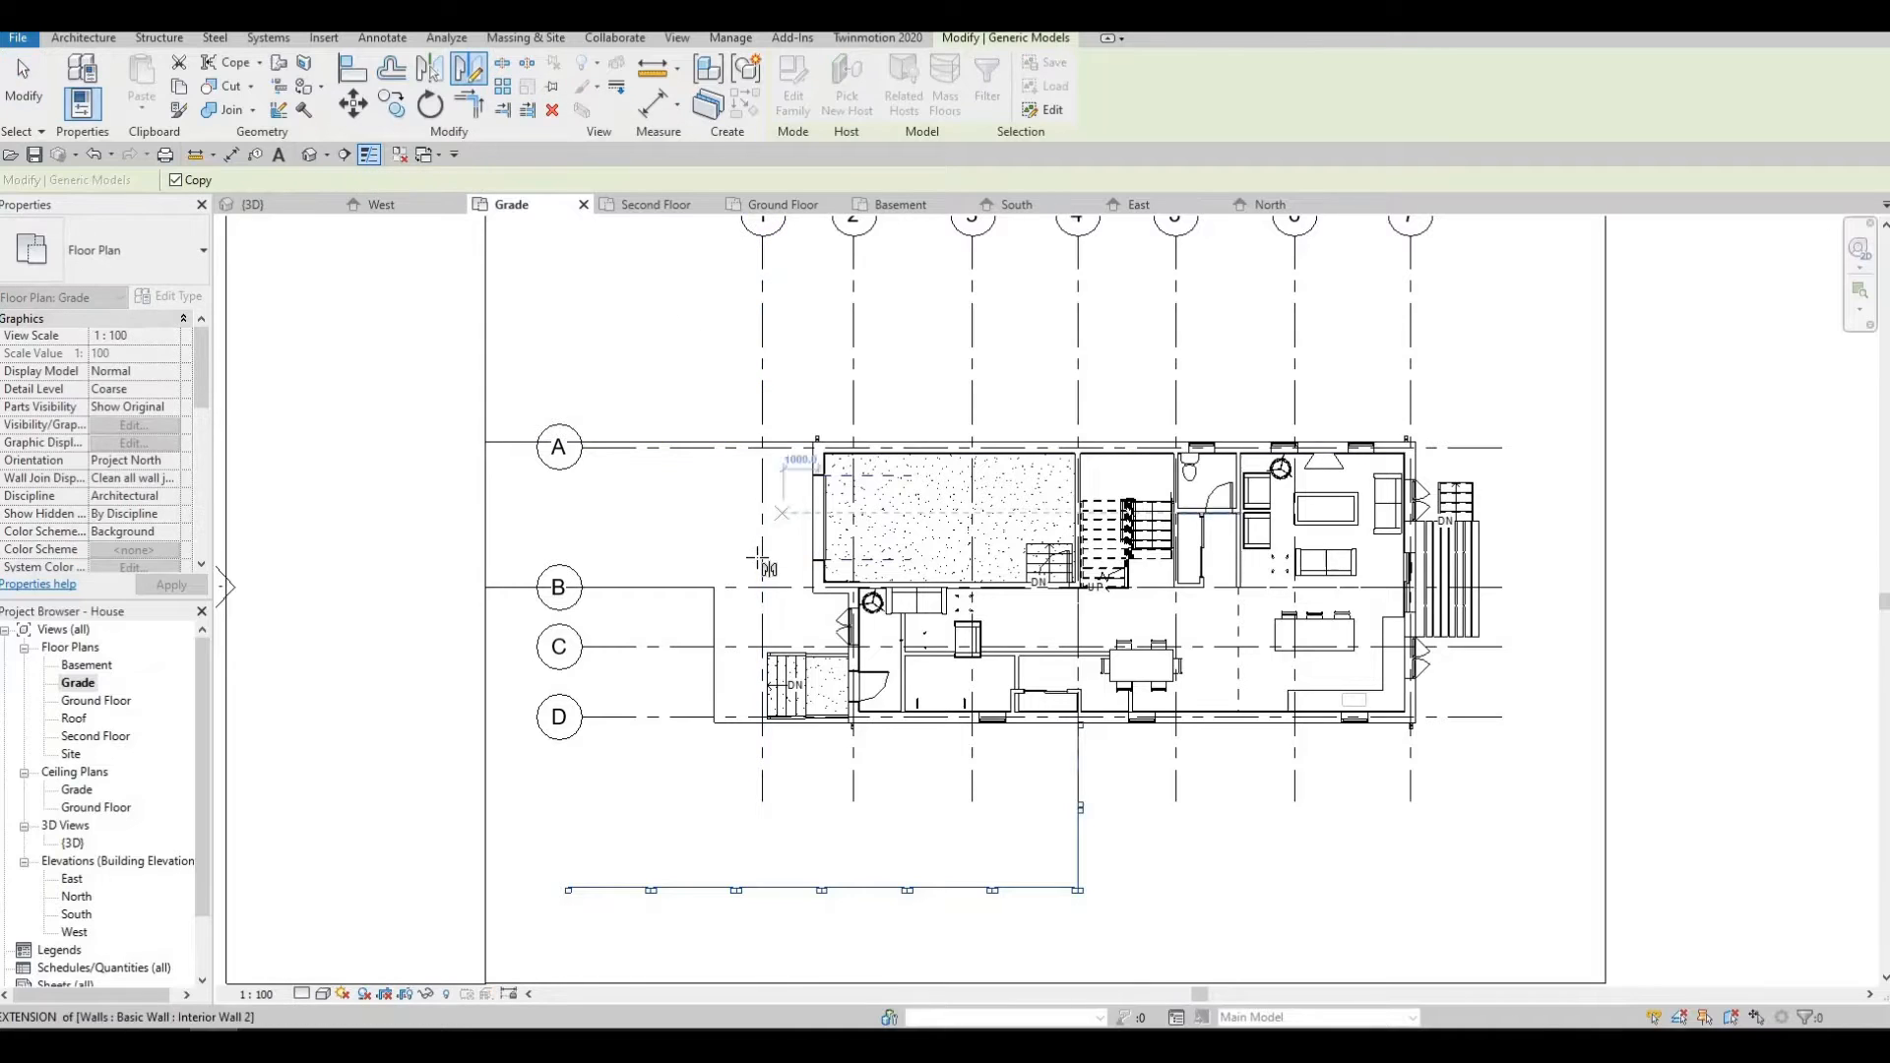
pyautogui.click(763, 546)
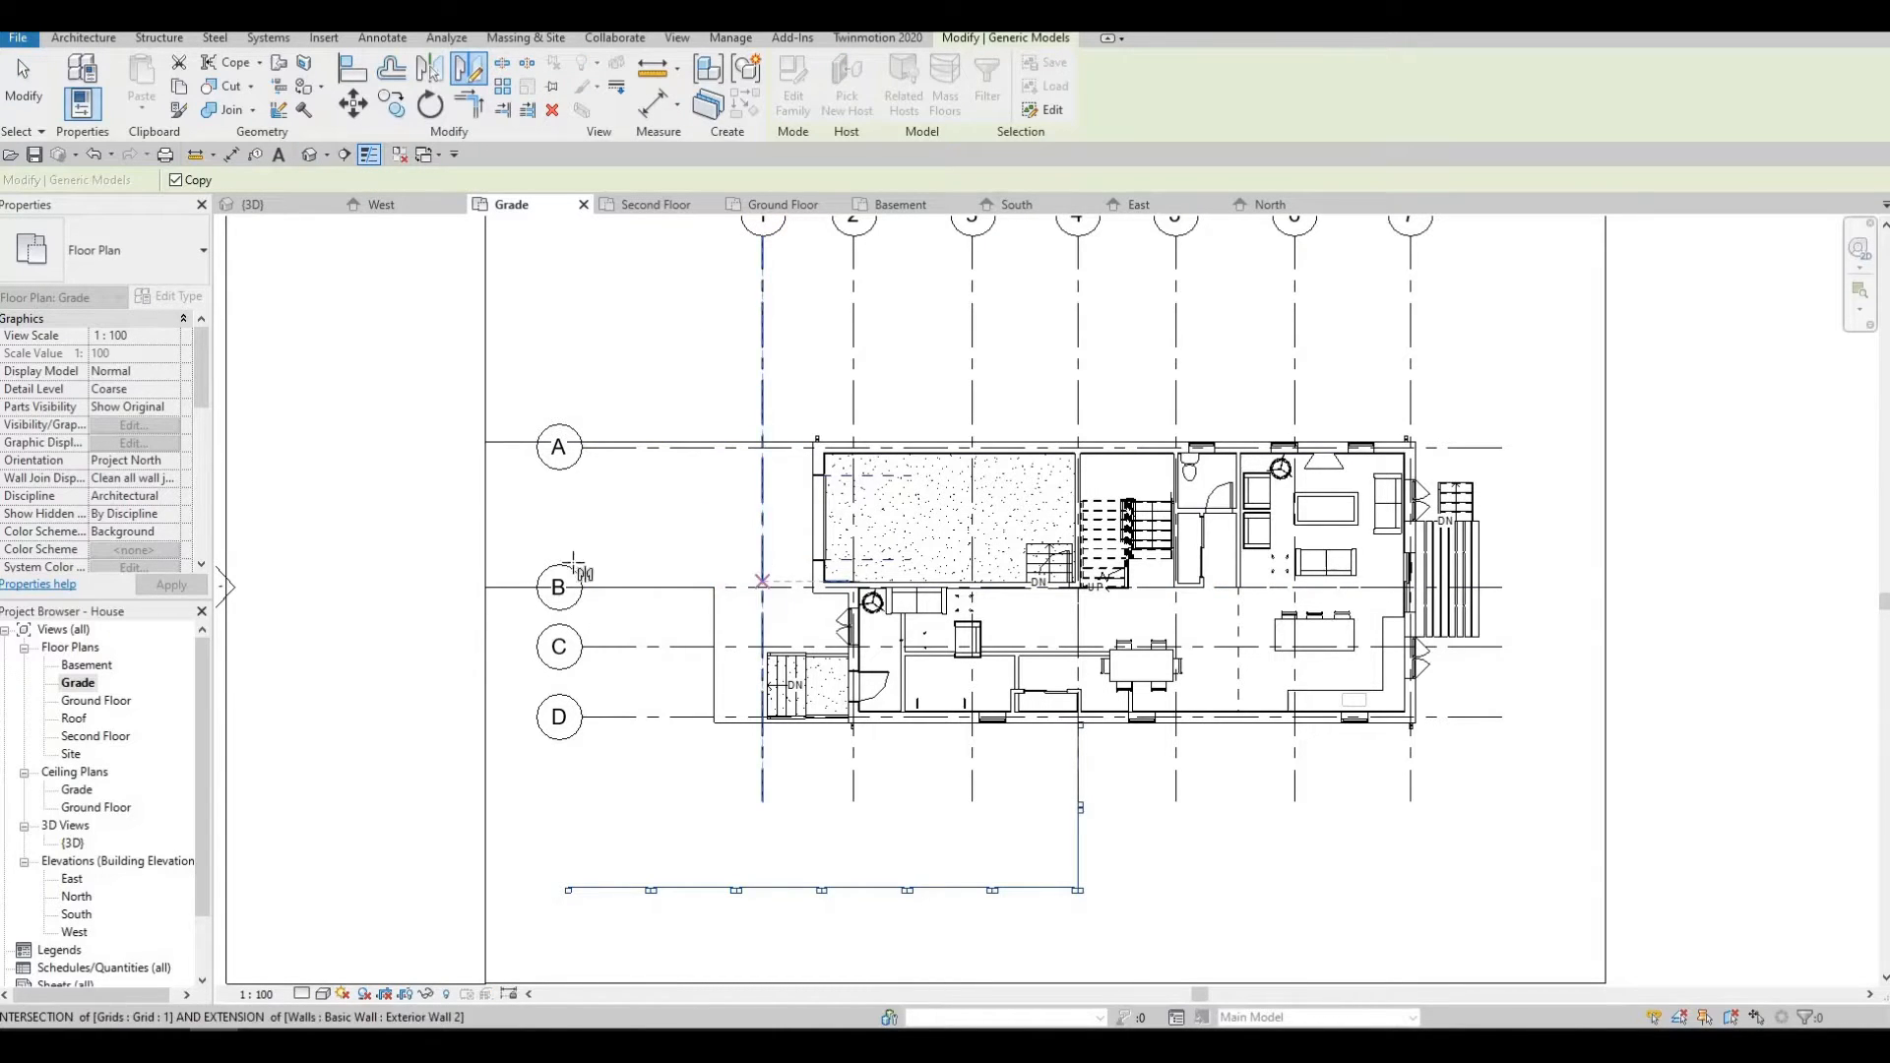
pyautogui.press('d')
pyautogui.press('m')
pyautogui.click(763, 578)
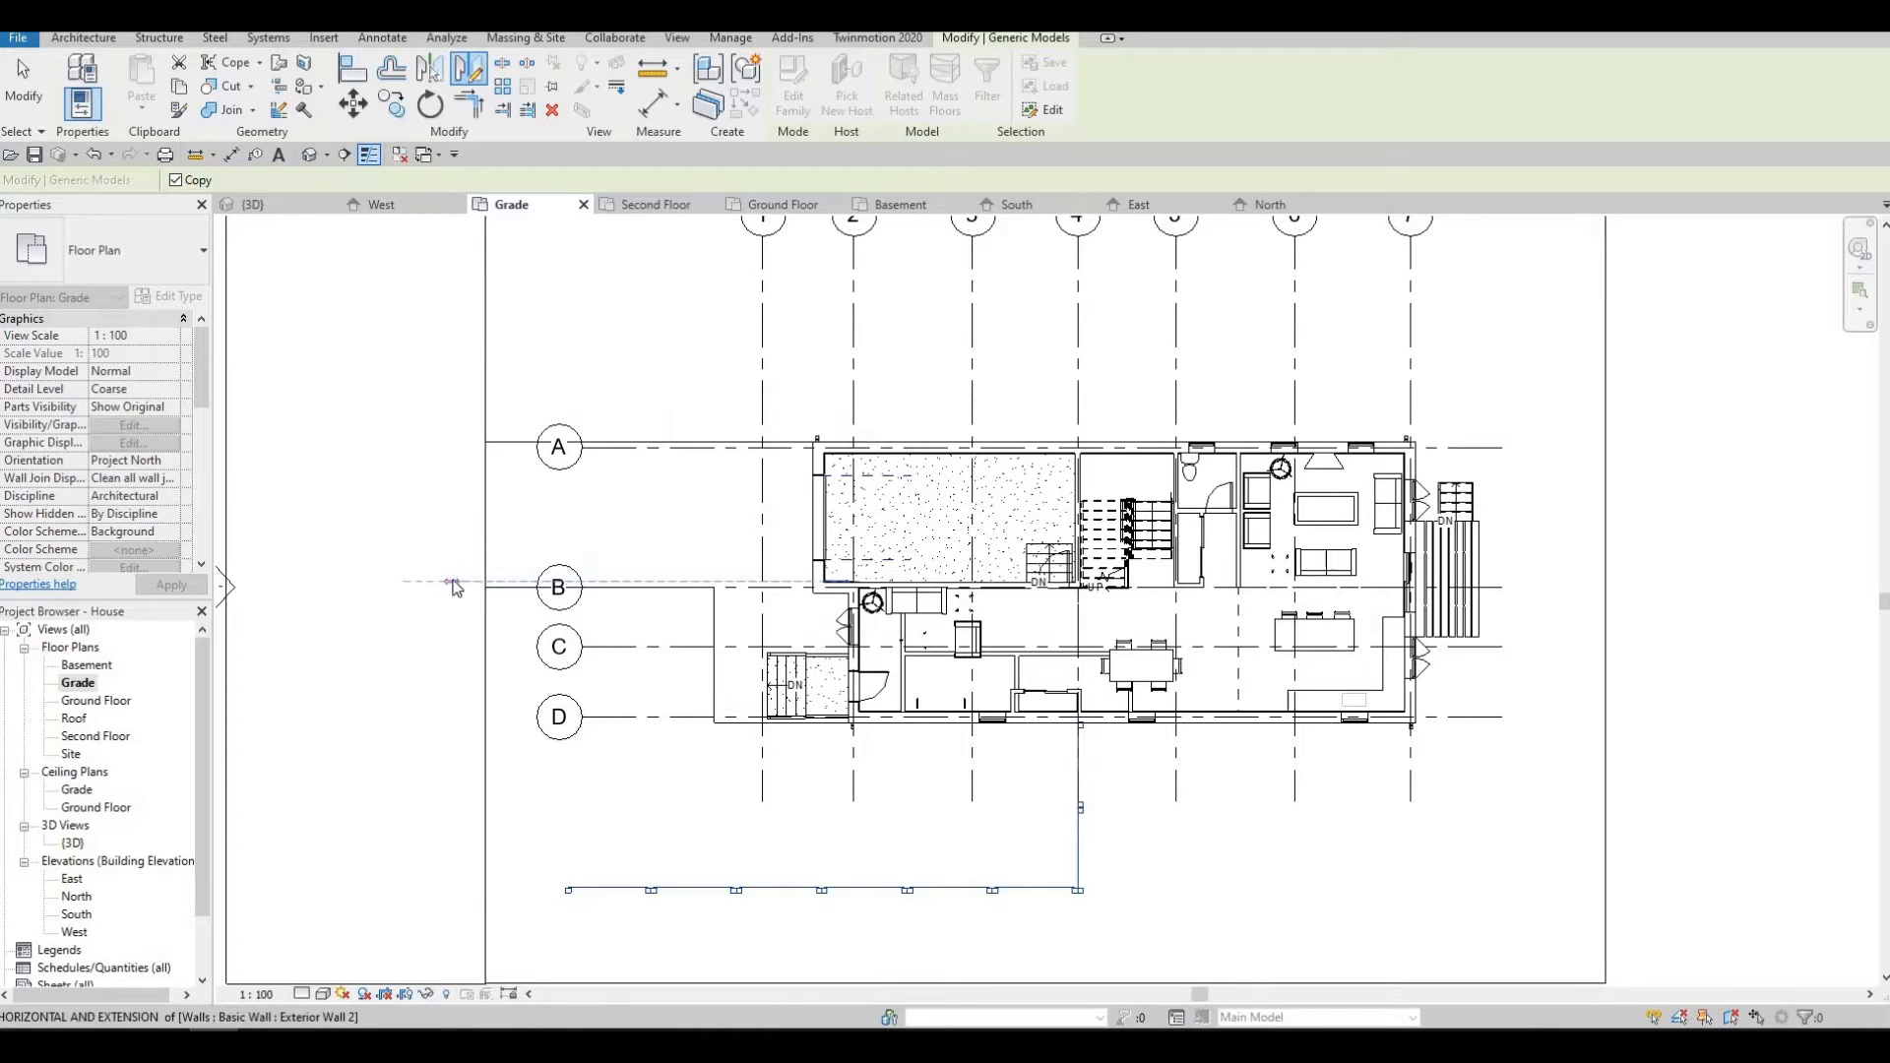
pyautogui.click(455, 587)
# Undo the westward nudge of the mirrored fence panels and clear the selection.
pyautogui.scroll(3, 1099, 480)
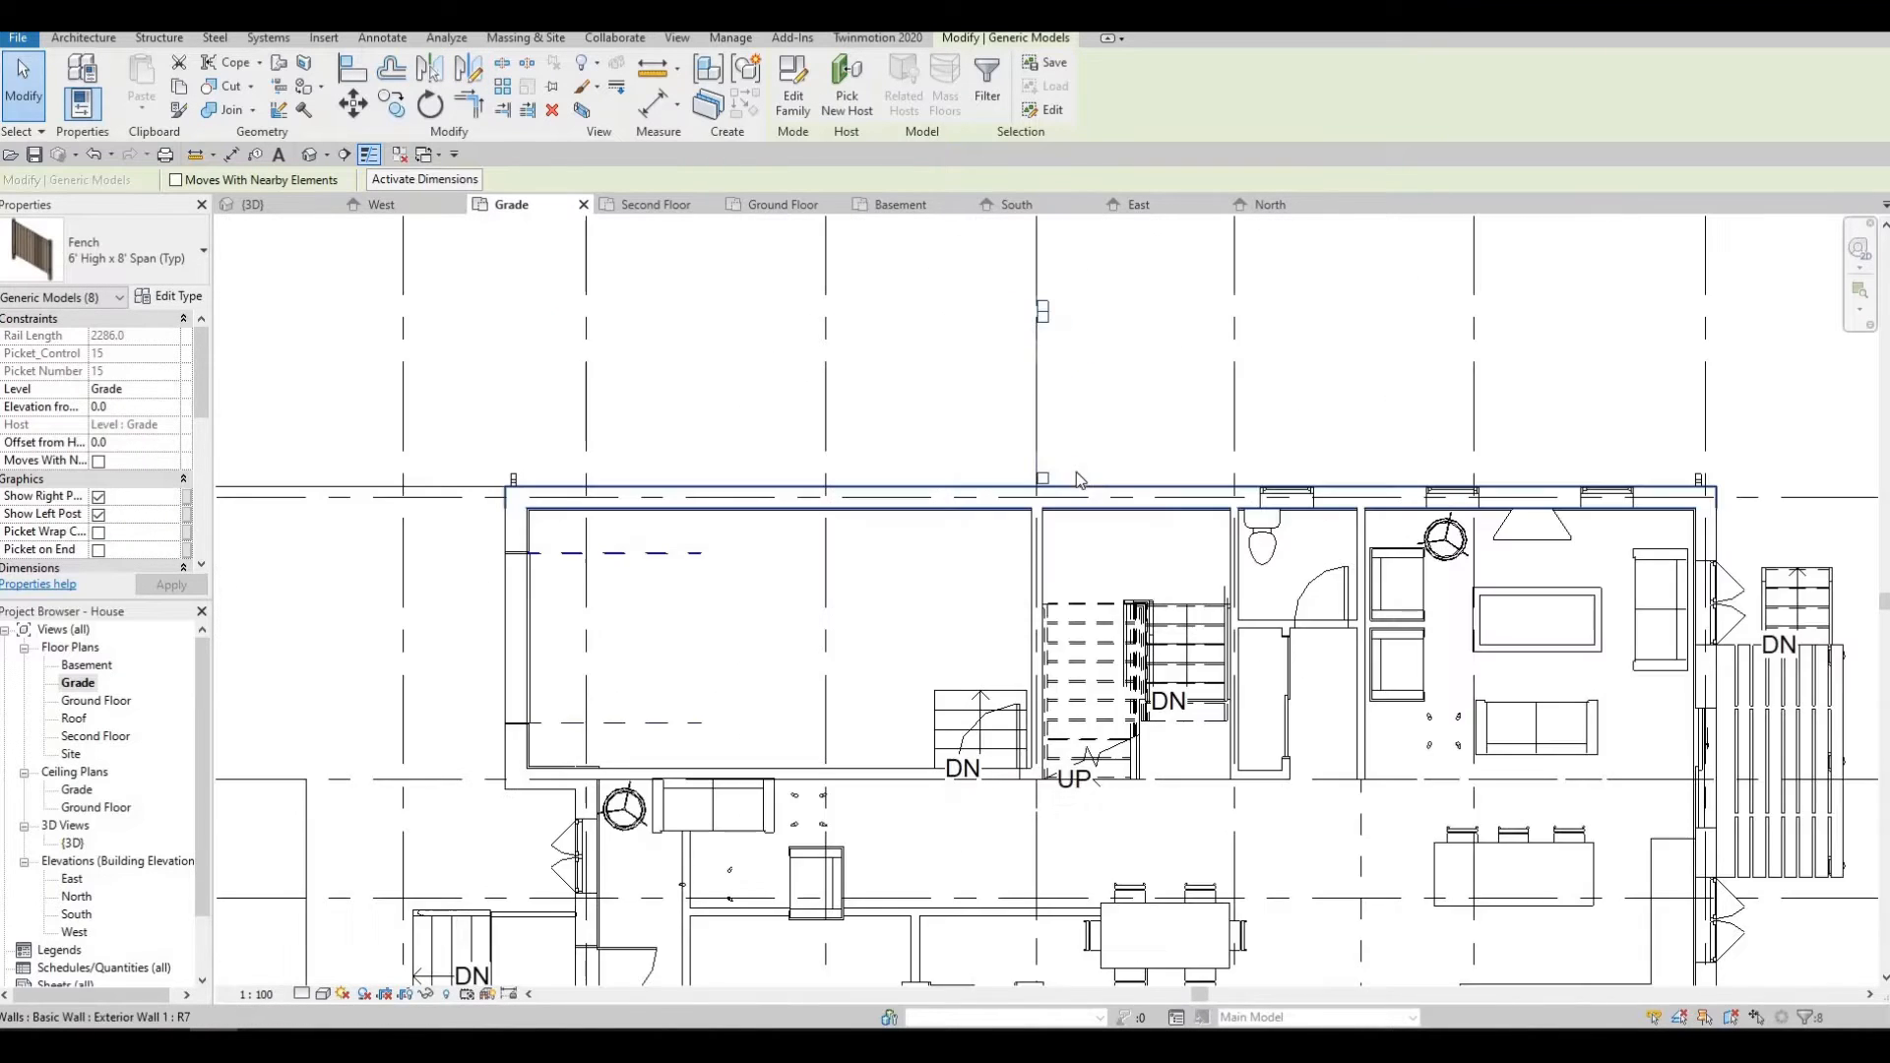
pyautogui.scroll(2, 1077, 471)
pyautogui.scroll(-3, 1122, 535)
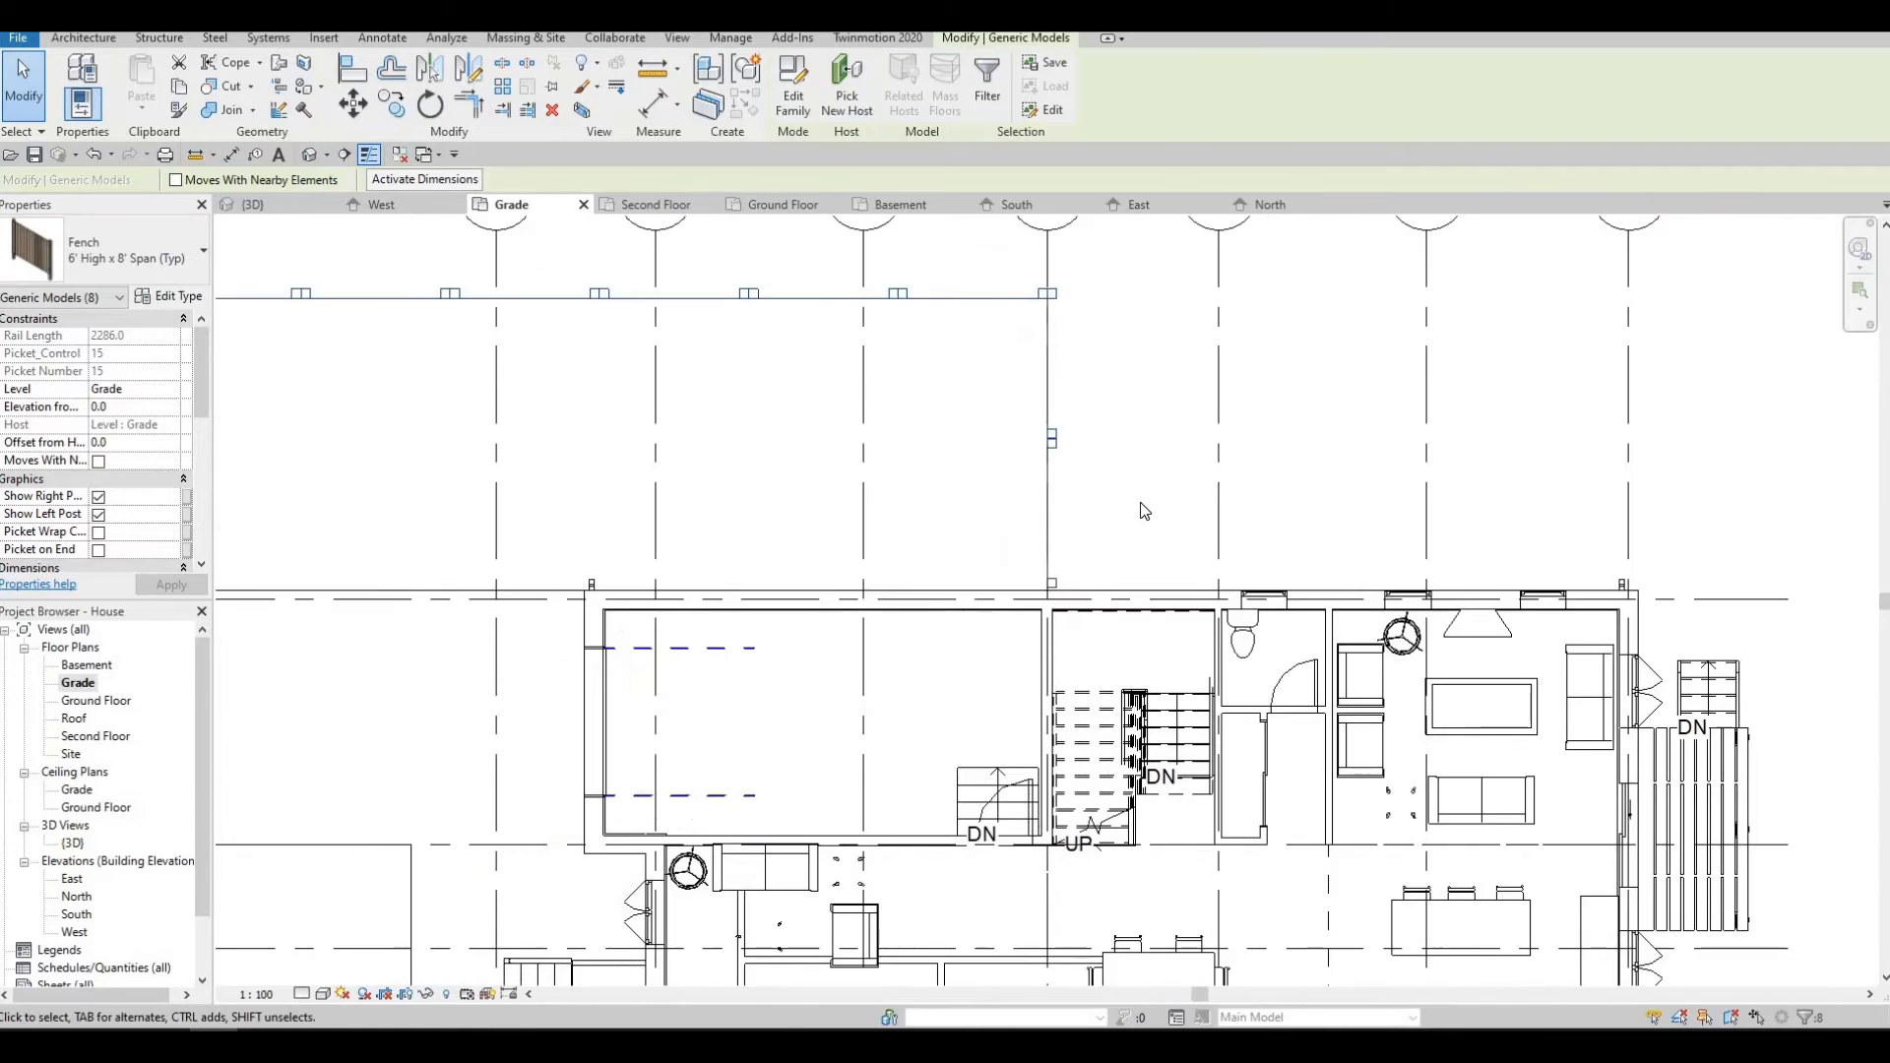
pyautogui.scroll(-2, 1144, 510)
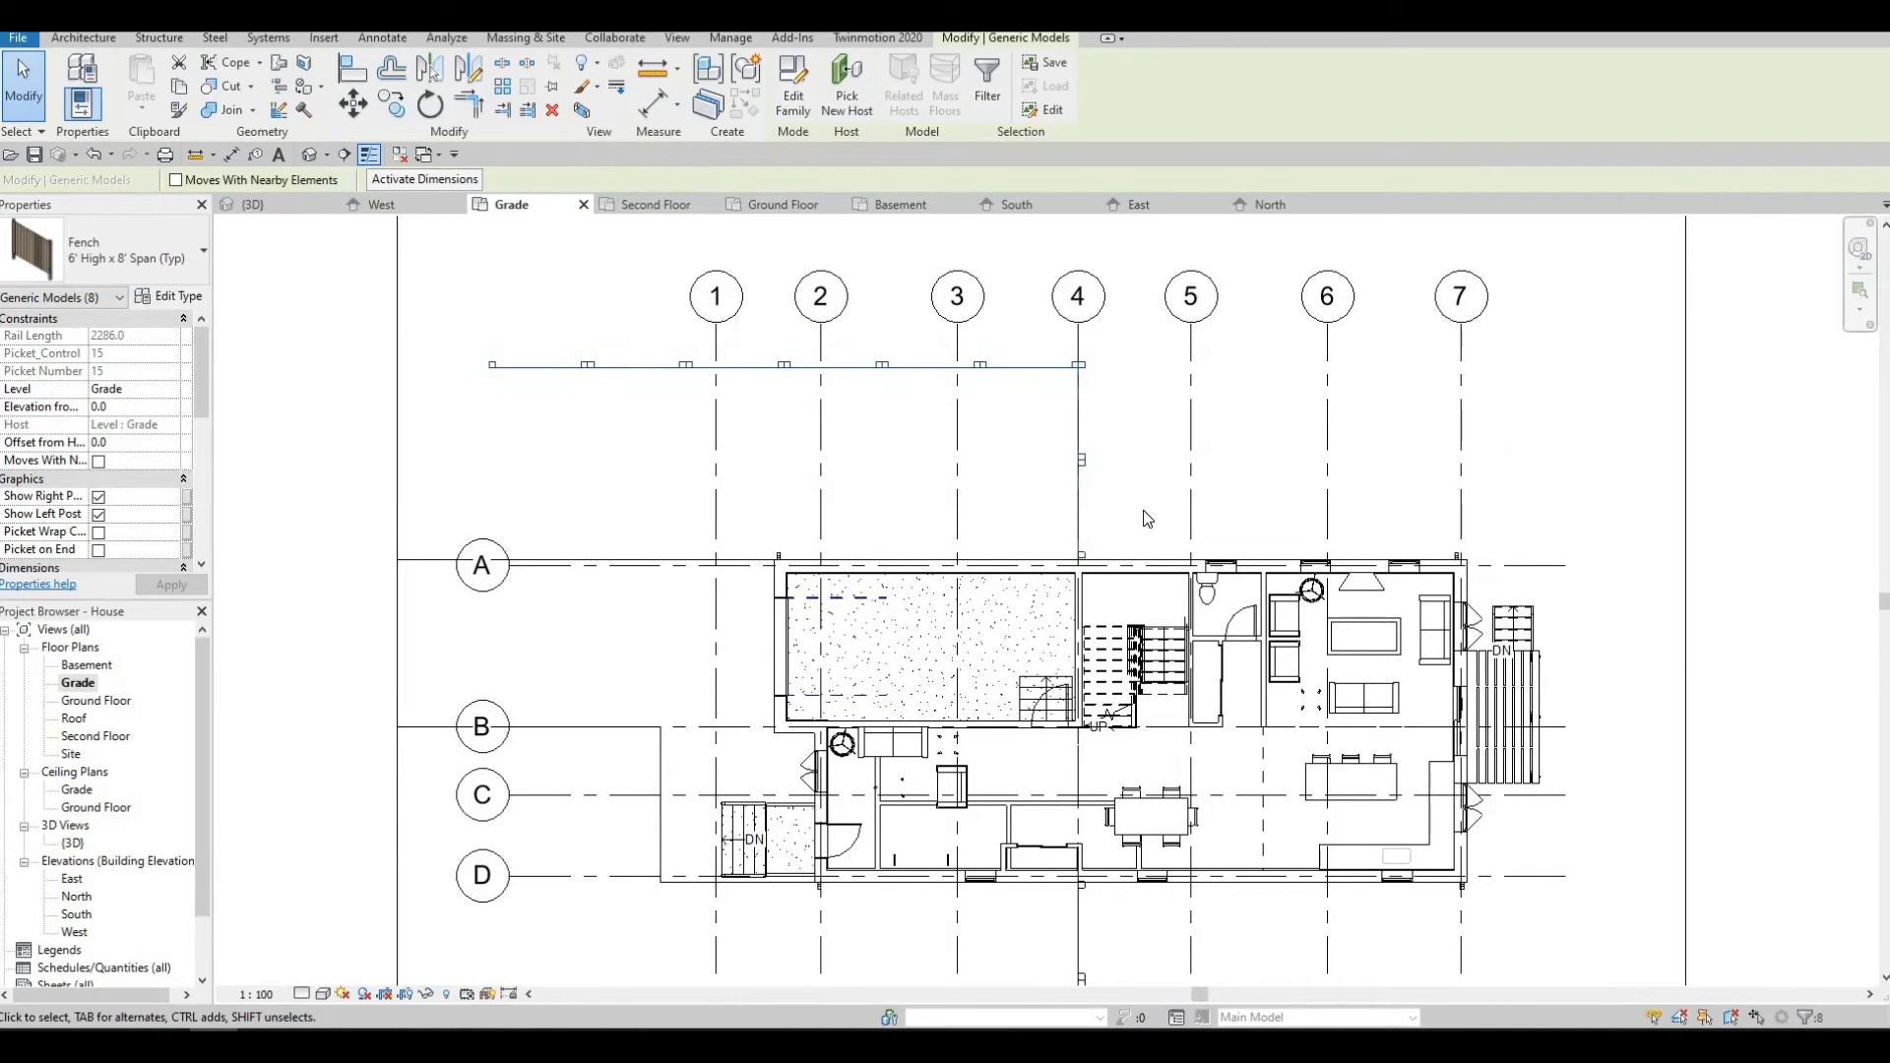
pyautogui.scroll(4, 1147, 519)
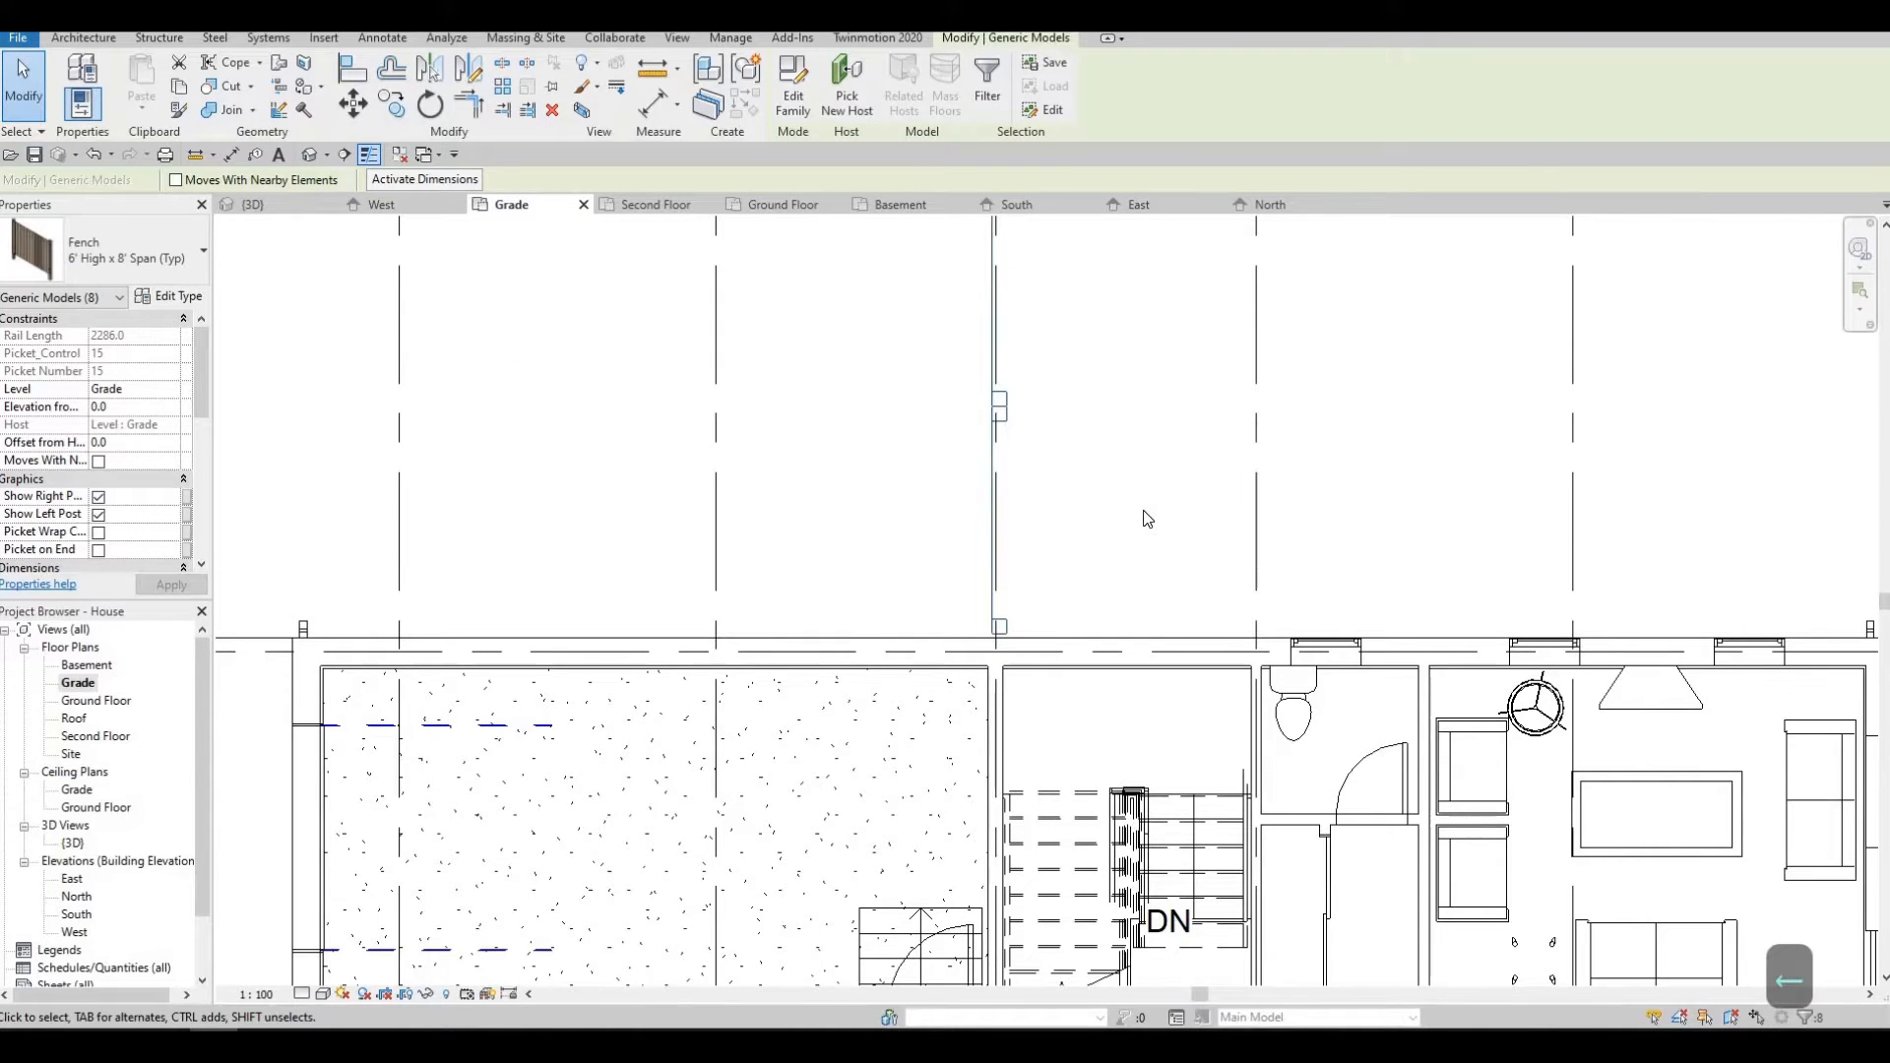
pyautogui.hotkey('ctrl', 'z')
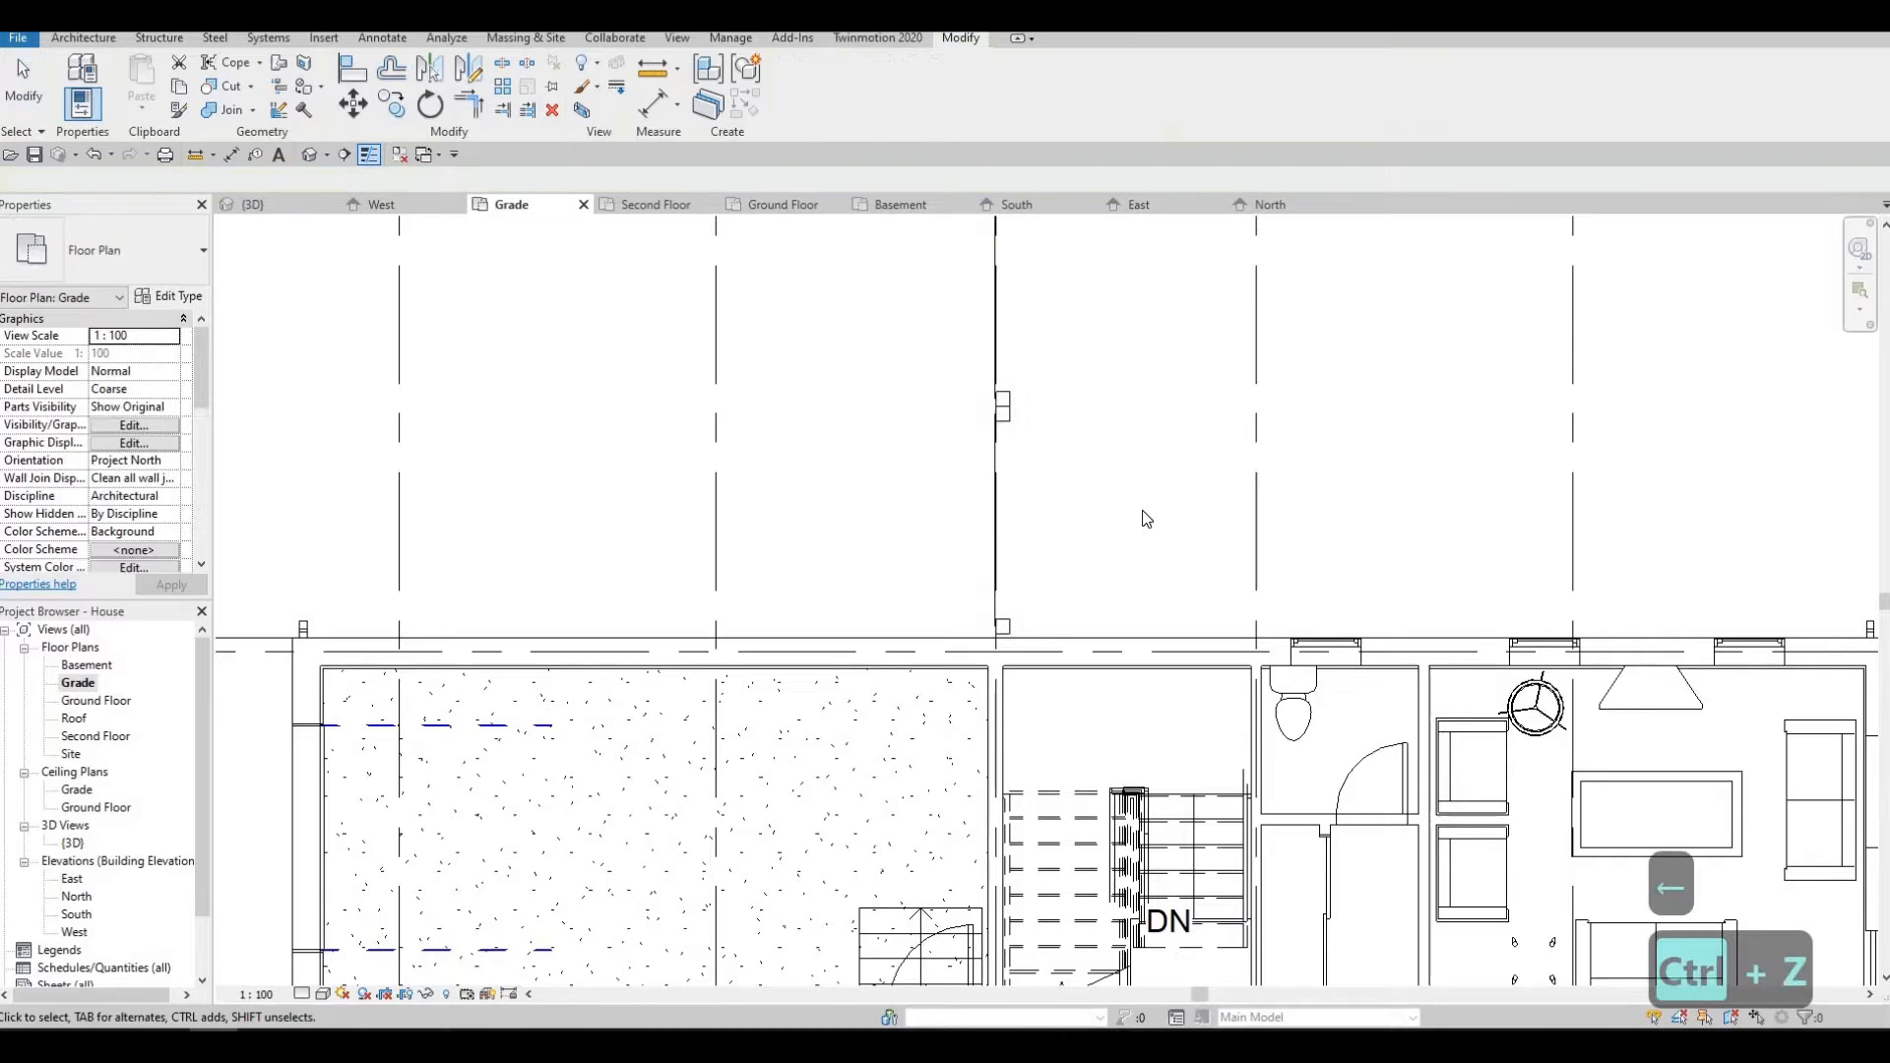
pyautogui.press('Down')
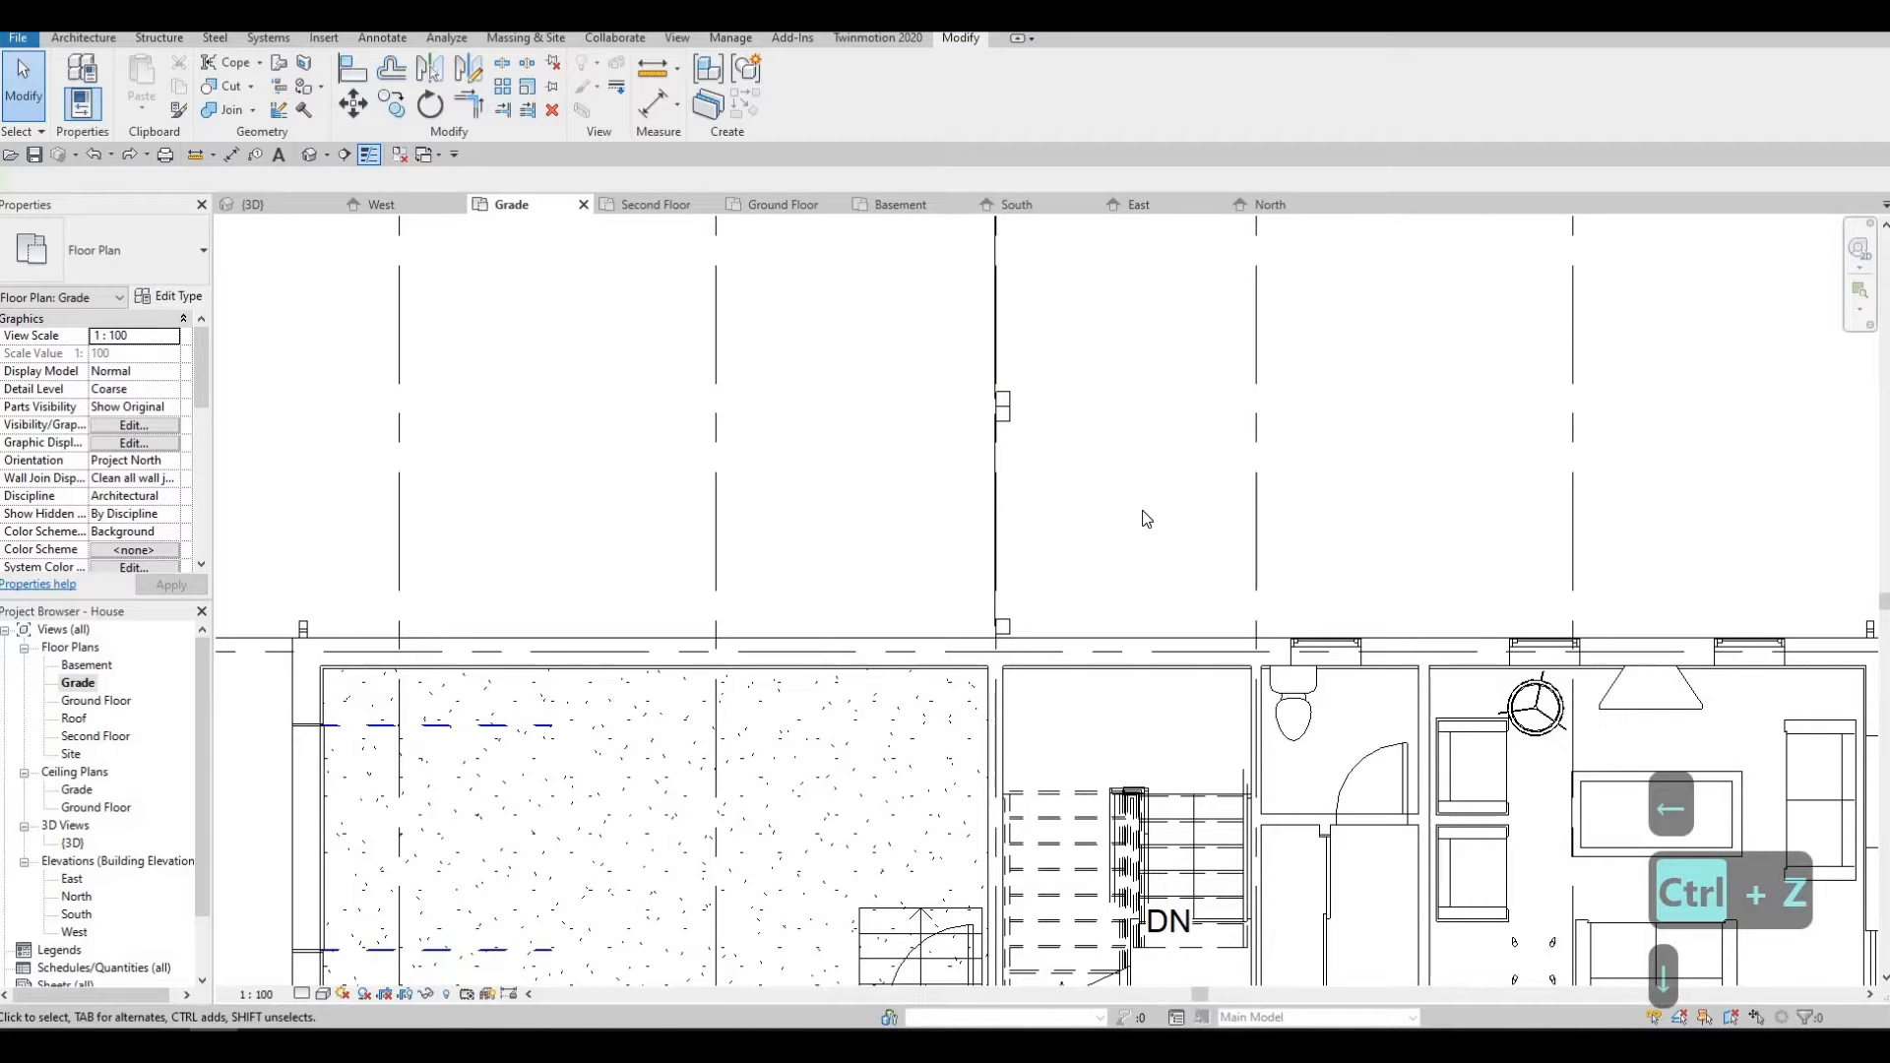
pyautogui.press('Down')
pyautogui.scroll(-5, 1132, 516)
pyautogui.press('Escape')
pyautogui.press('Escape')
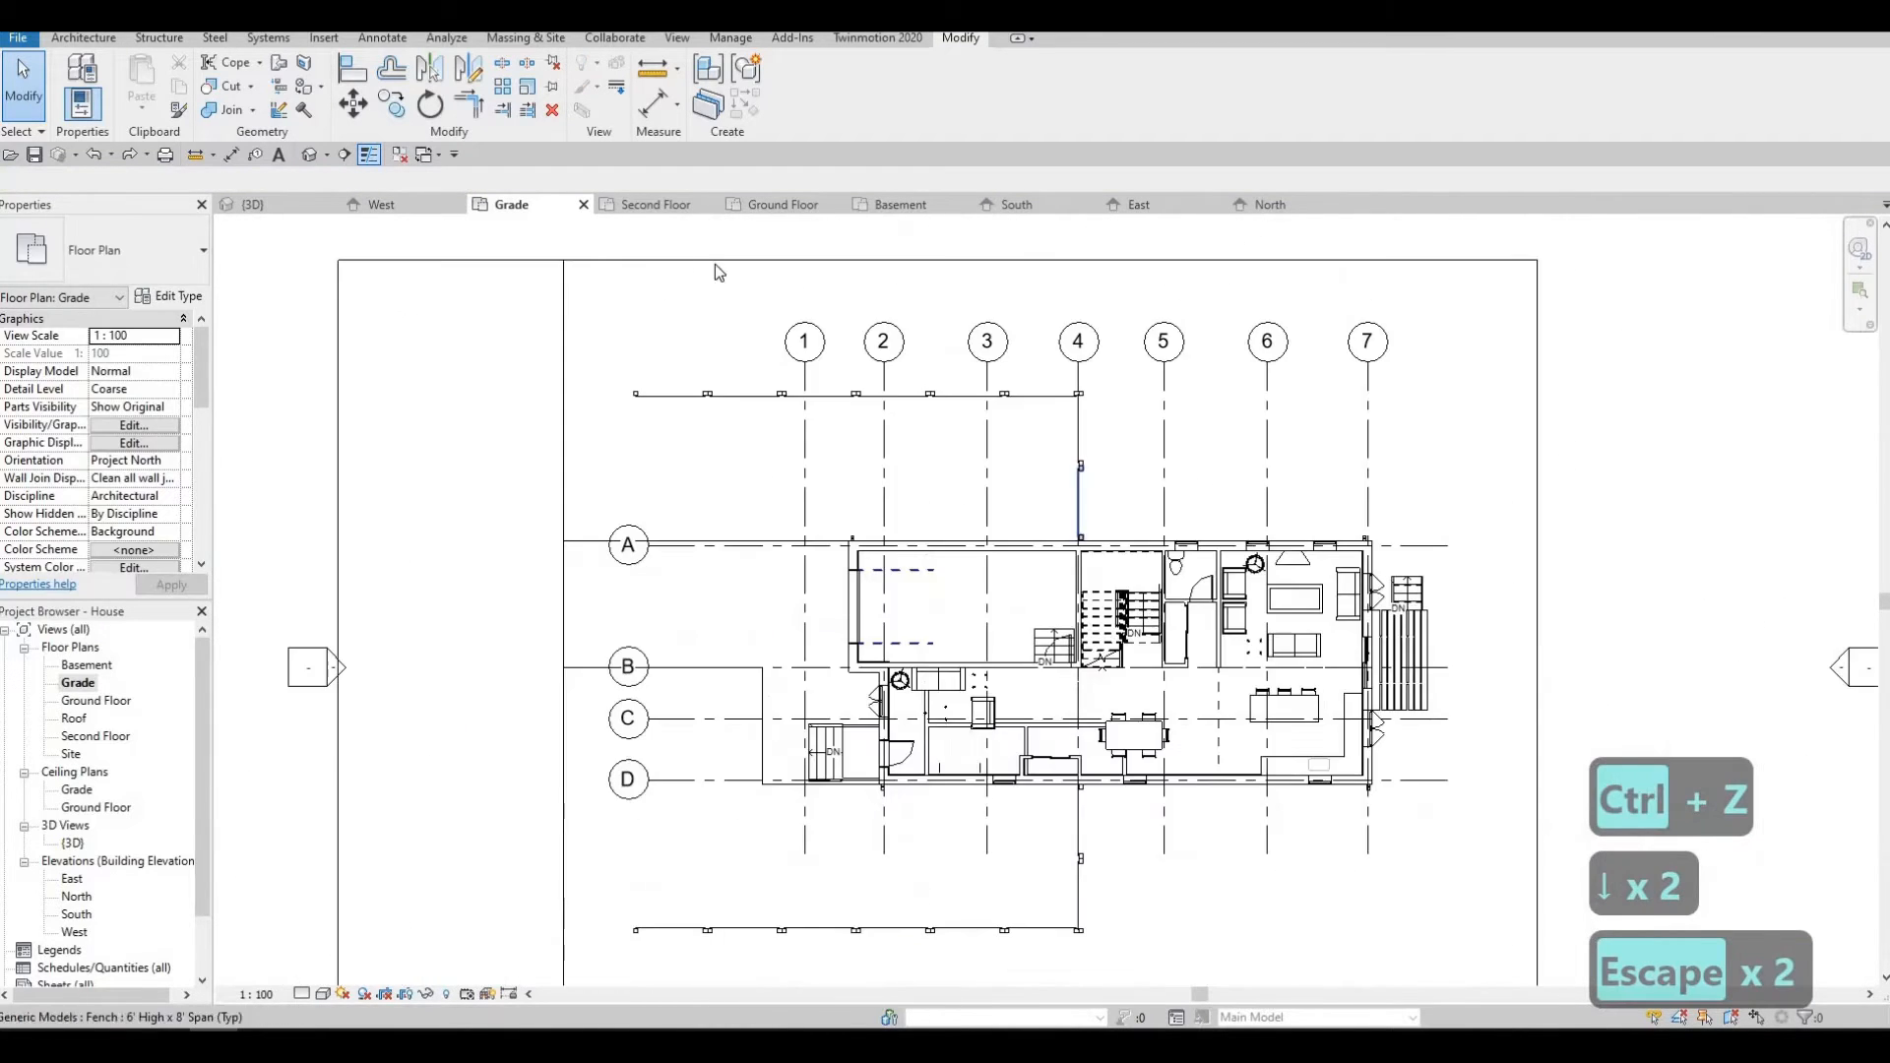
pyautogui.press('Escape')
# Examine the fences on both sides of the house in 3D from the front and sides, and return to the Grade floor plan.
pyautogui.click(309, 158)
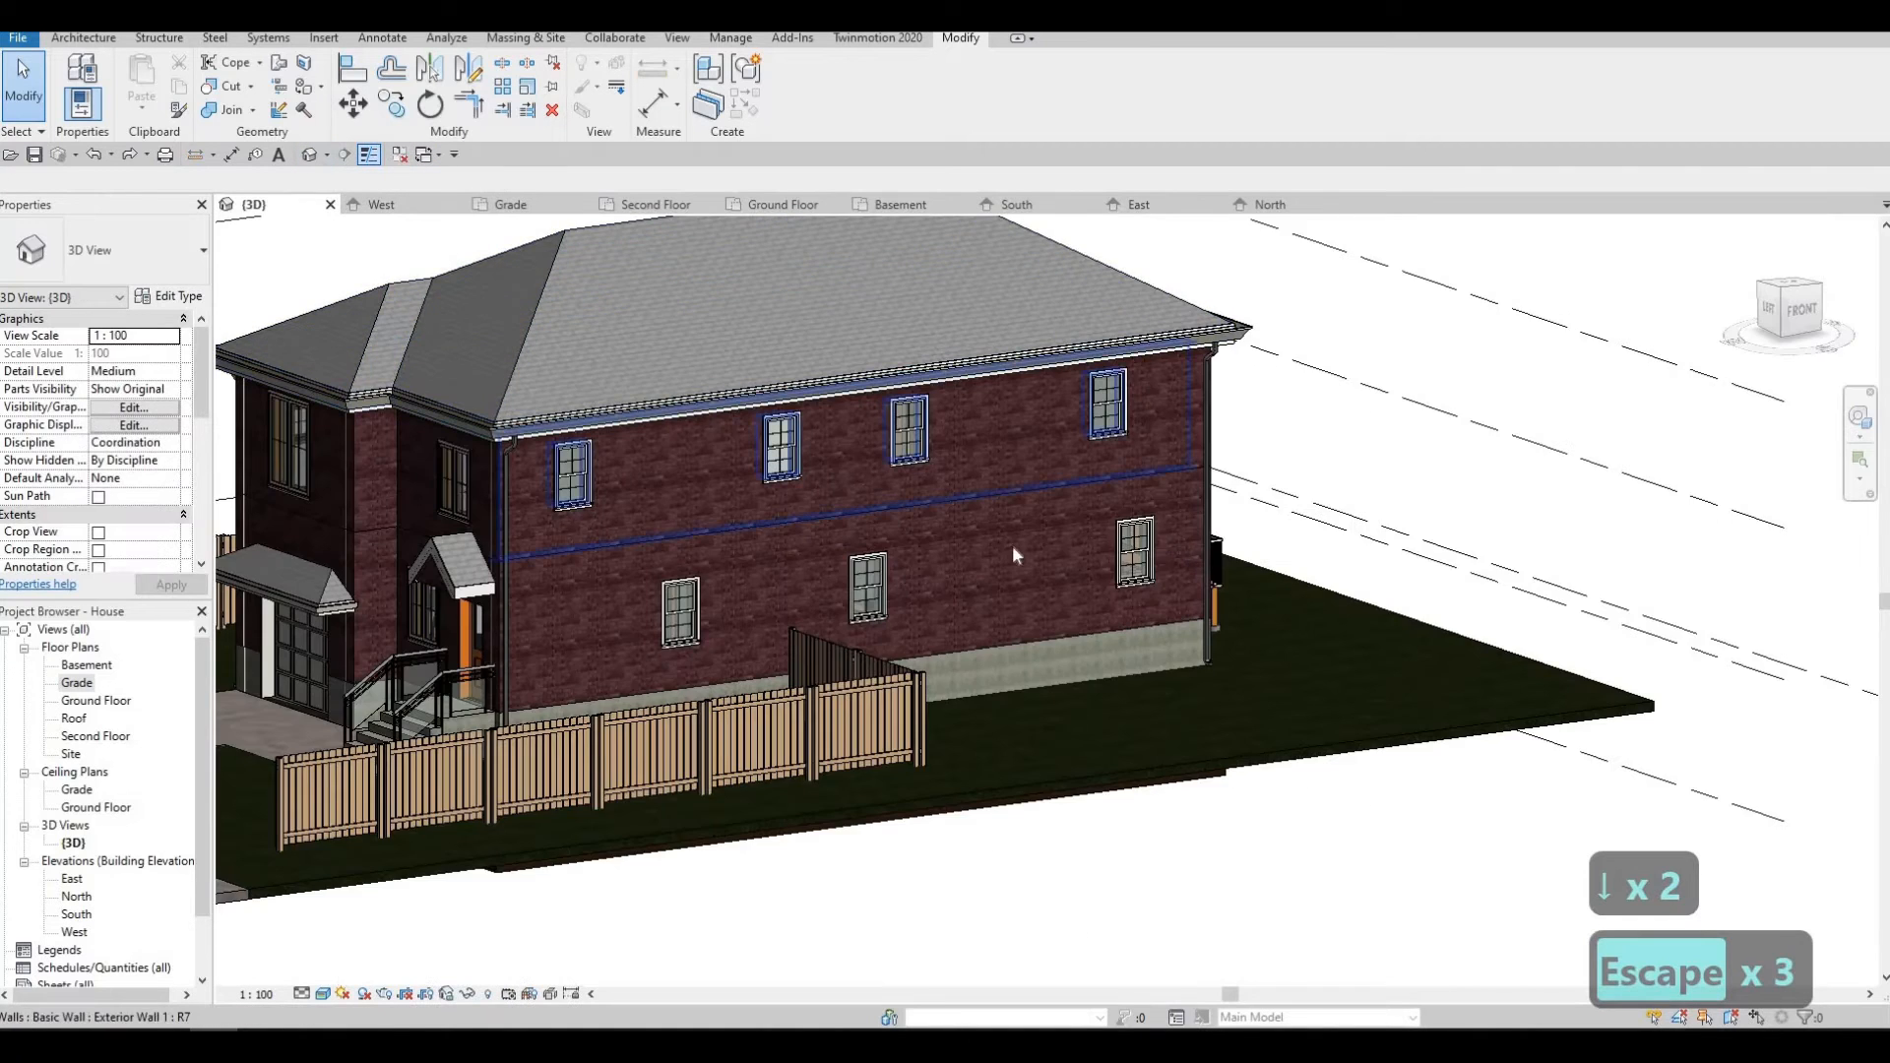
pyautogui.keyDown('shift'); pyautogui.moveTo(1012, 547); pyautogui.dragTo(1269, 571, button='middle'); pyautogui.keyUp('shift')
pyautogui.keyDown('shift'); pyautogui.moveTo(1181, 763); pyautogui.dragTo(1272, 723, button='middle'); pyautogui.keyUp('shift')
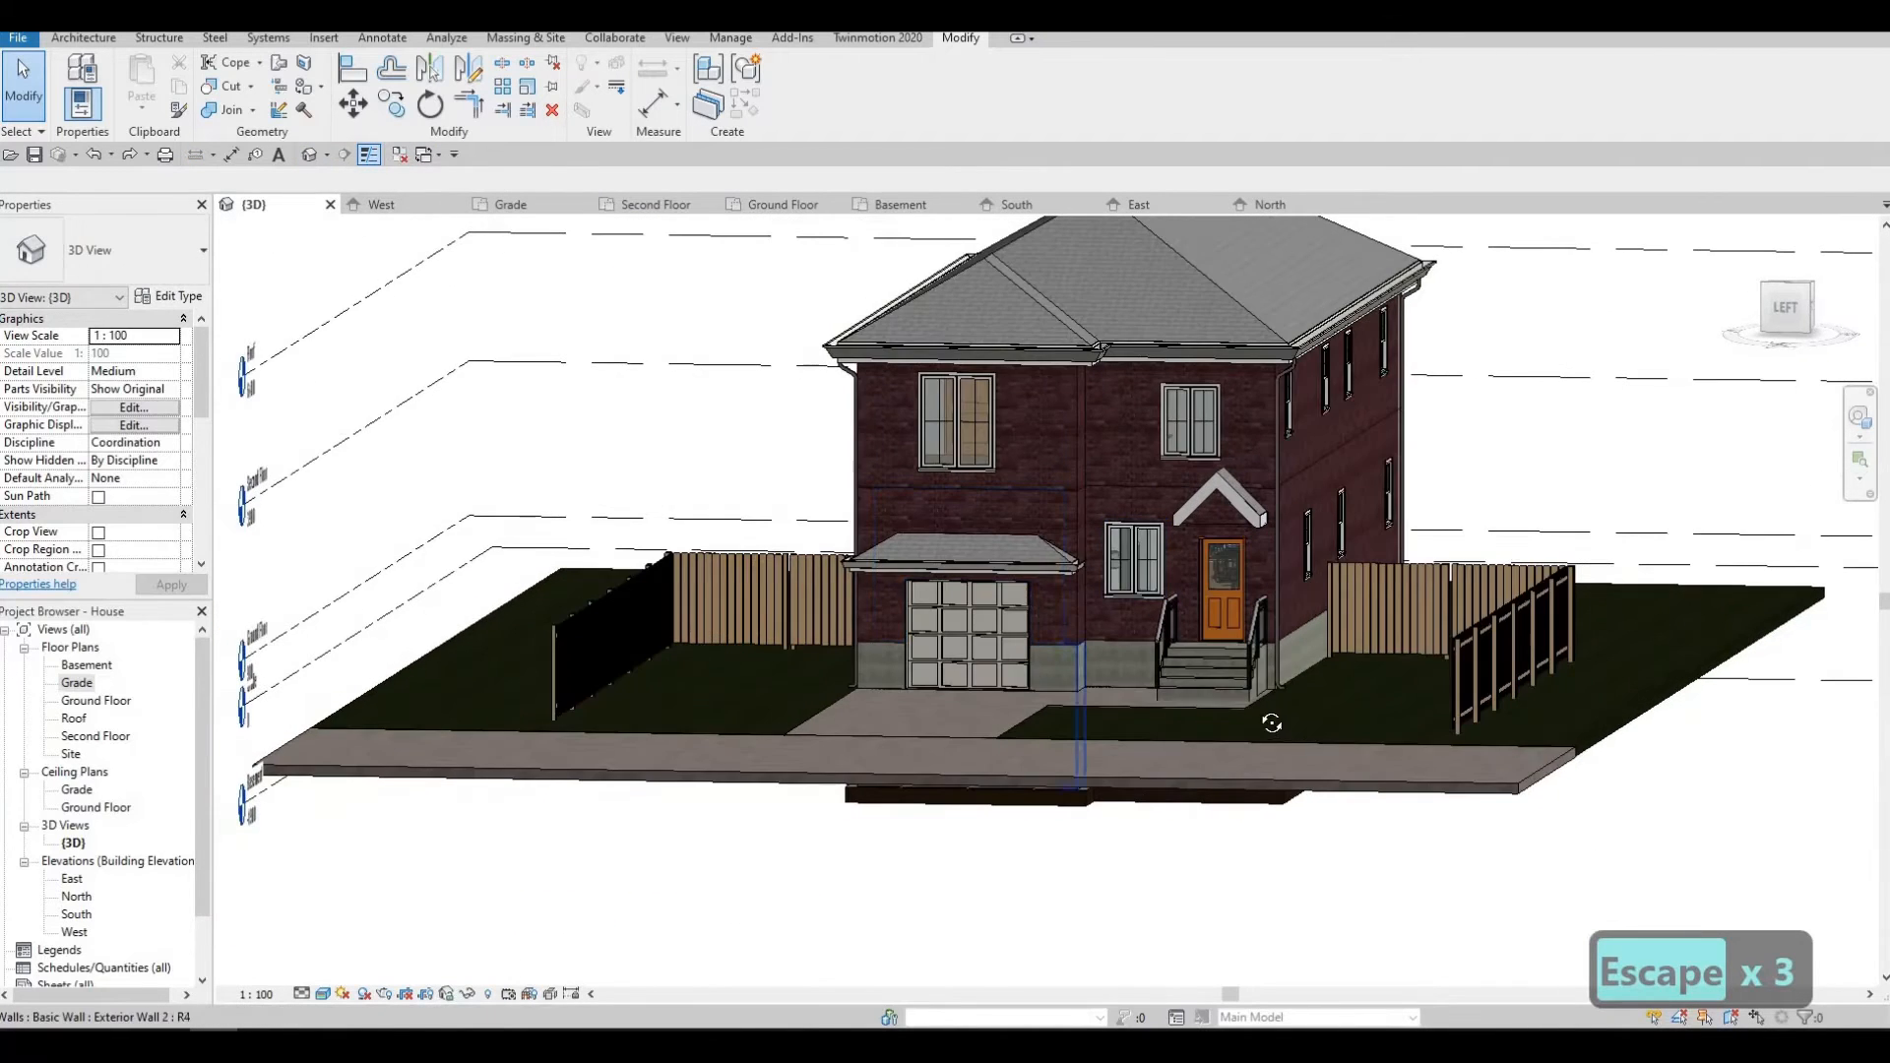
pyautogui.keyDown('shift'); pyautogui.moveTo(1077, 677); pyautogui.dragTo(800, 592, button='middle'); pyautogui.keyUp('shift')
pyautogui.scroll(2, 801, 593)
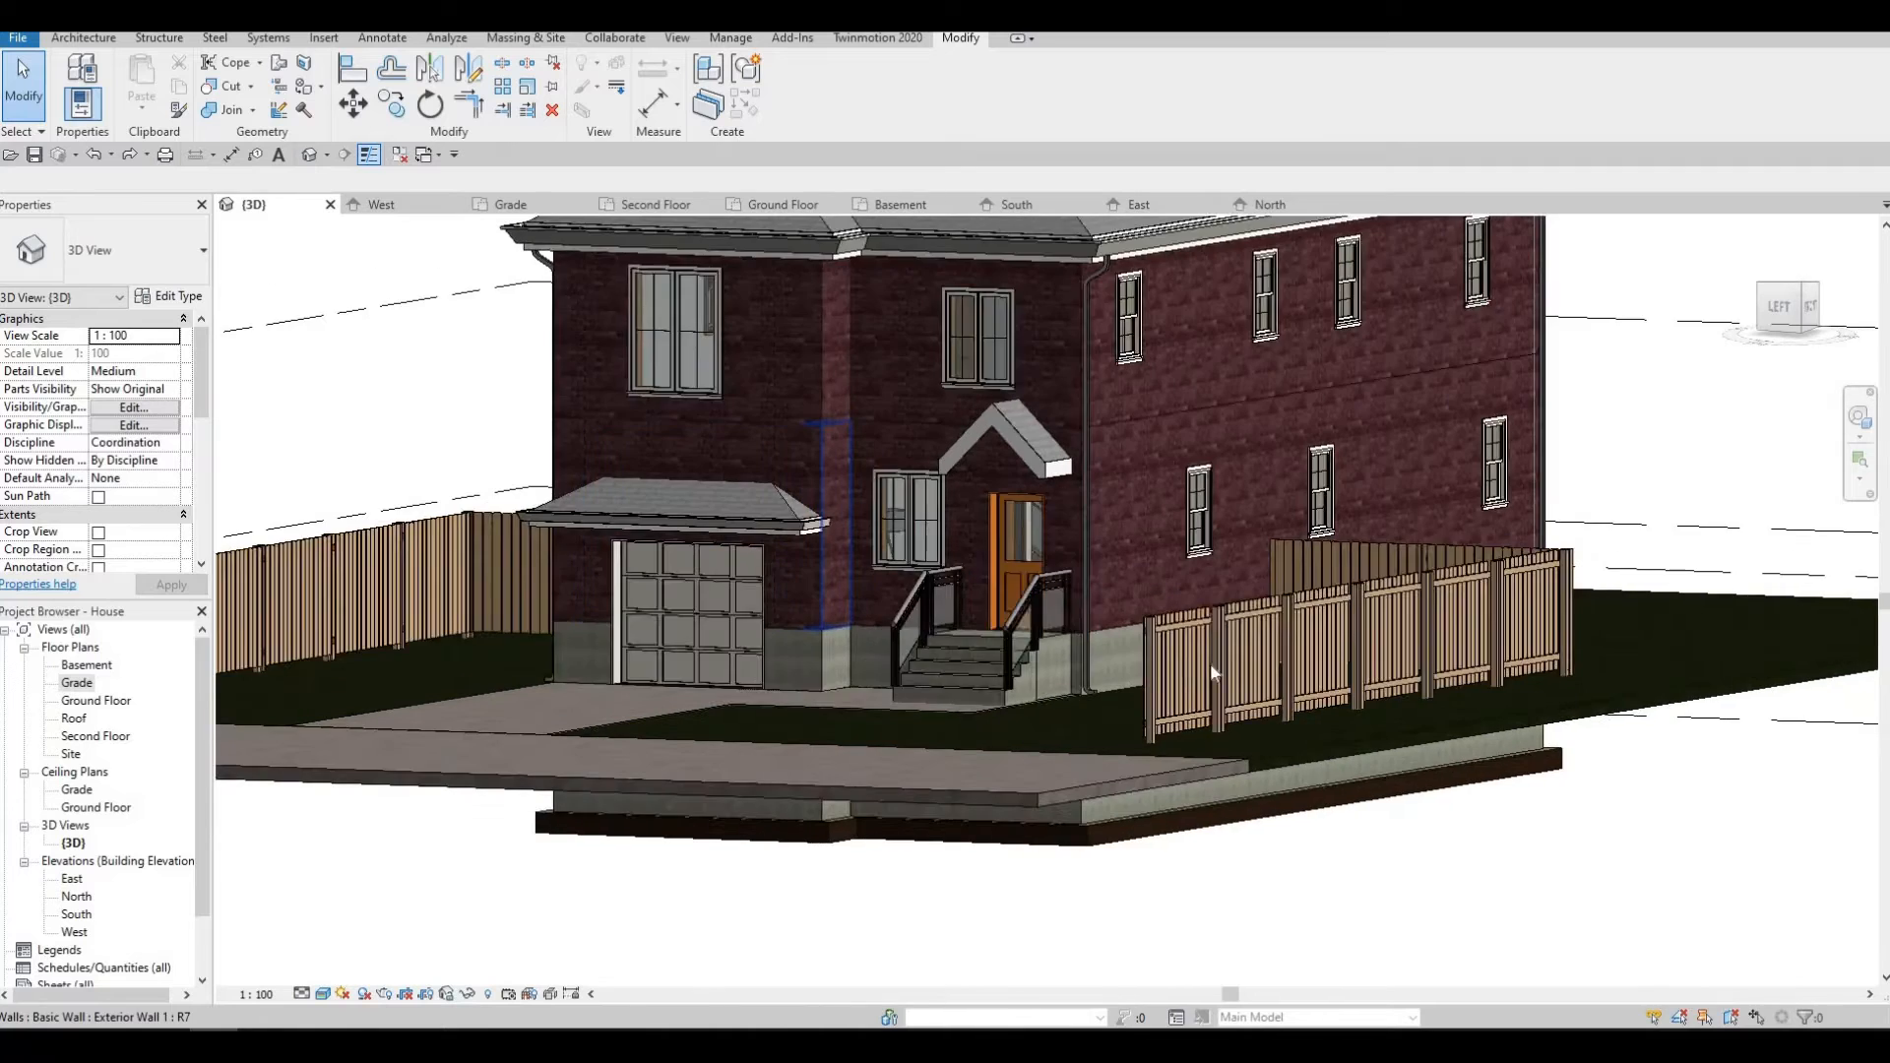
pyautogui.scroll(-2, 1209, 669)
pyautogui.keyDown('shift'); pyautogui.moveTo(1181, 689); pyautogui.dragTo(1681, 632, button='middle'); pyautogui.keyUp('shift')
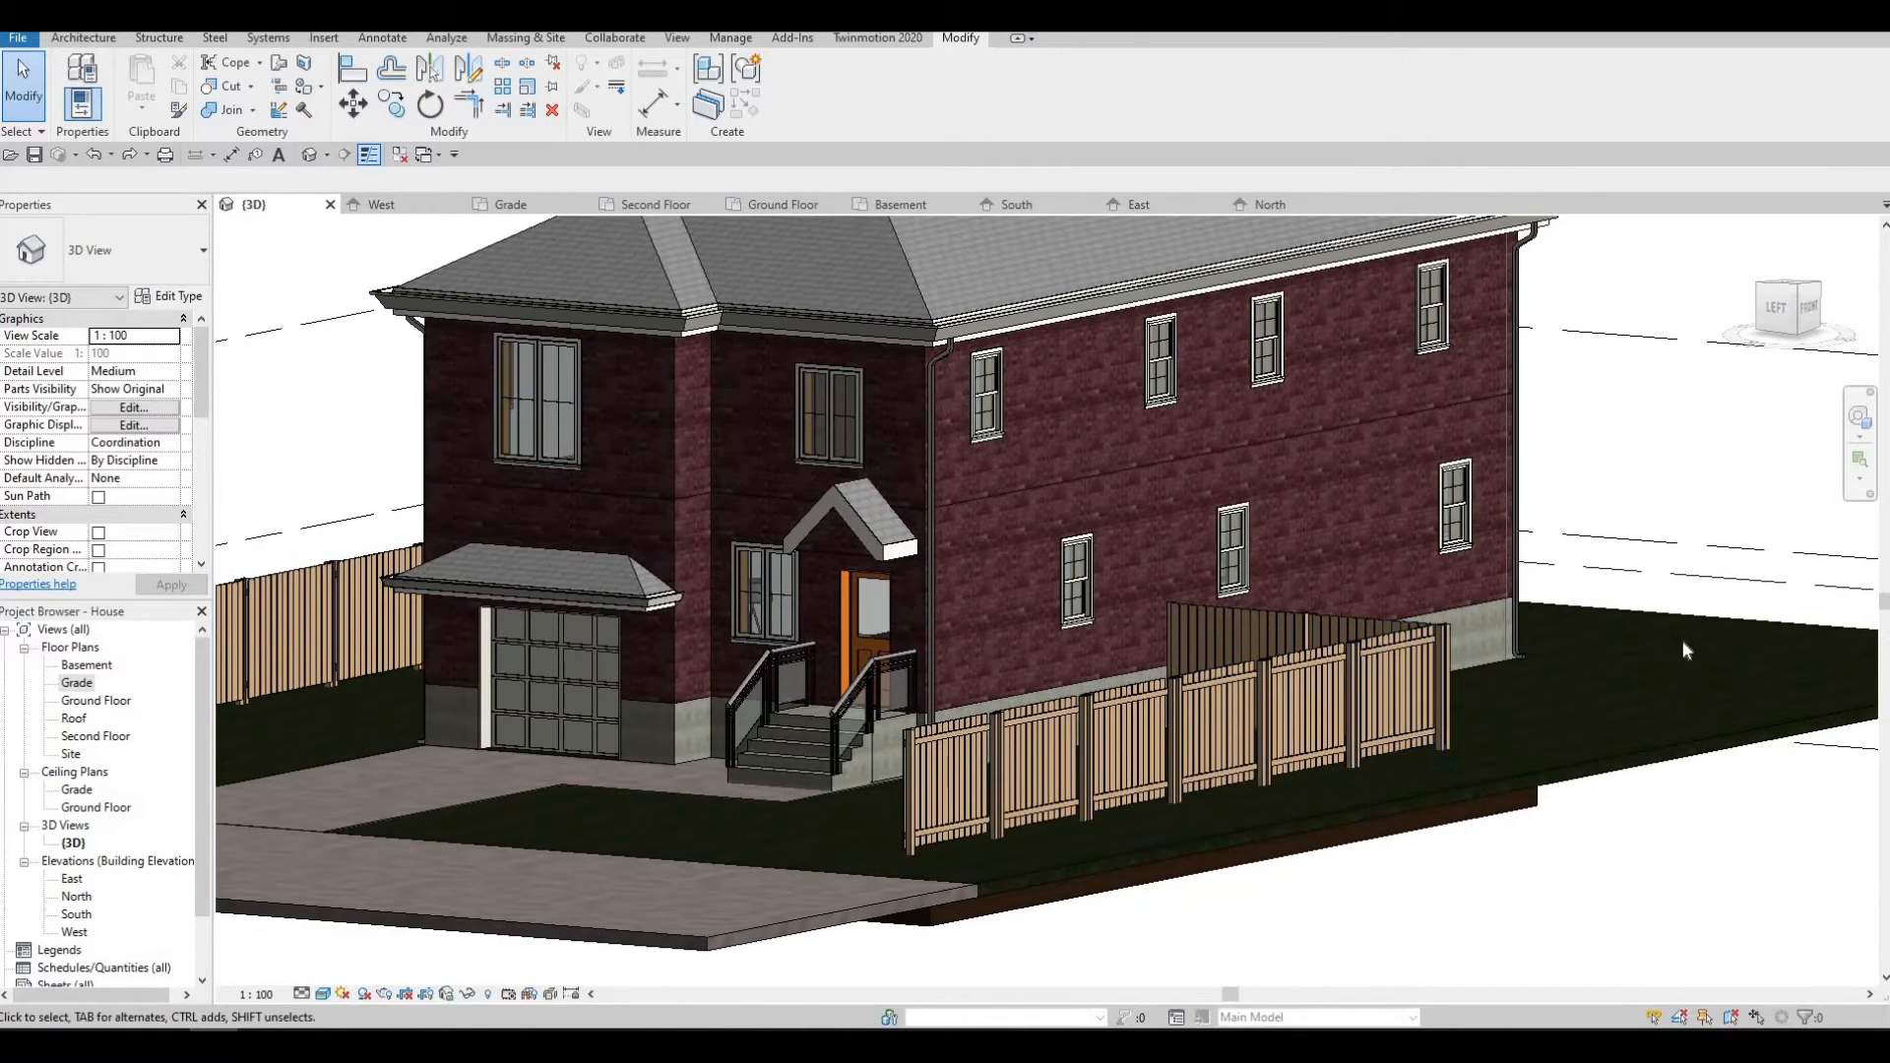
pyautogui.scroll(-3, 1036, 734)
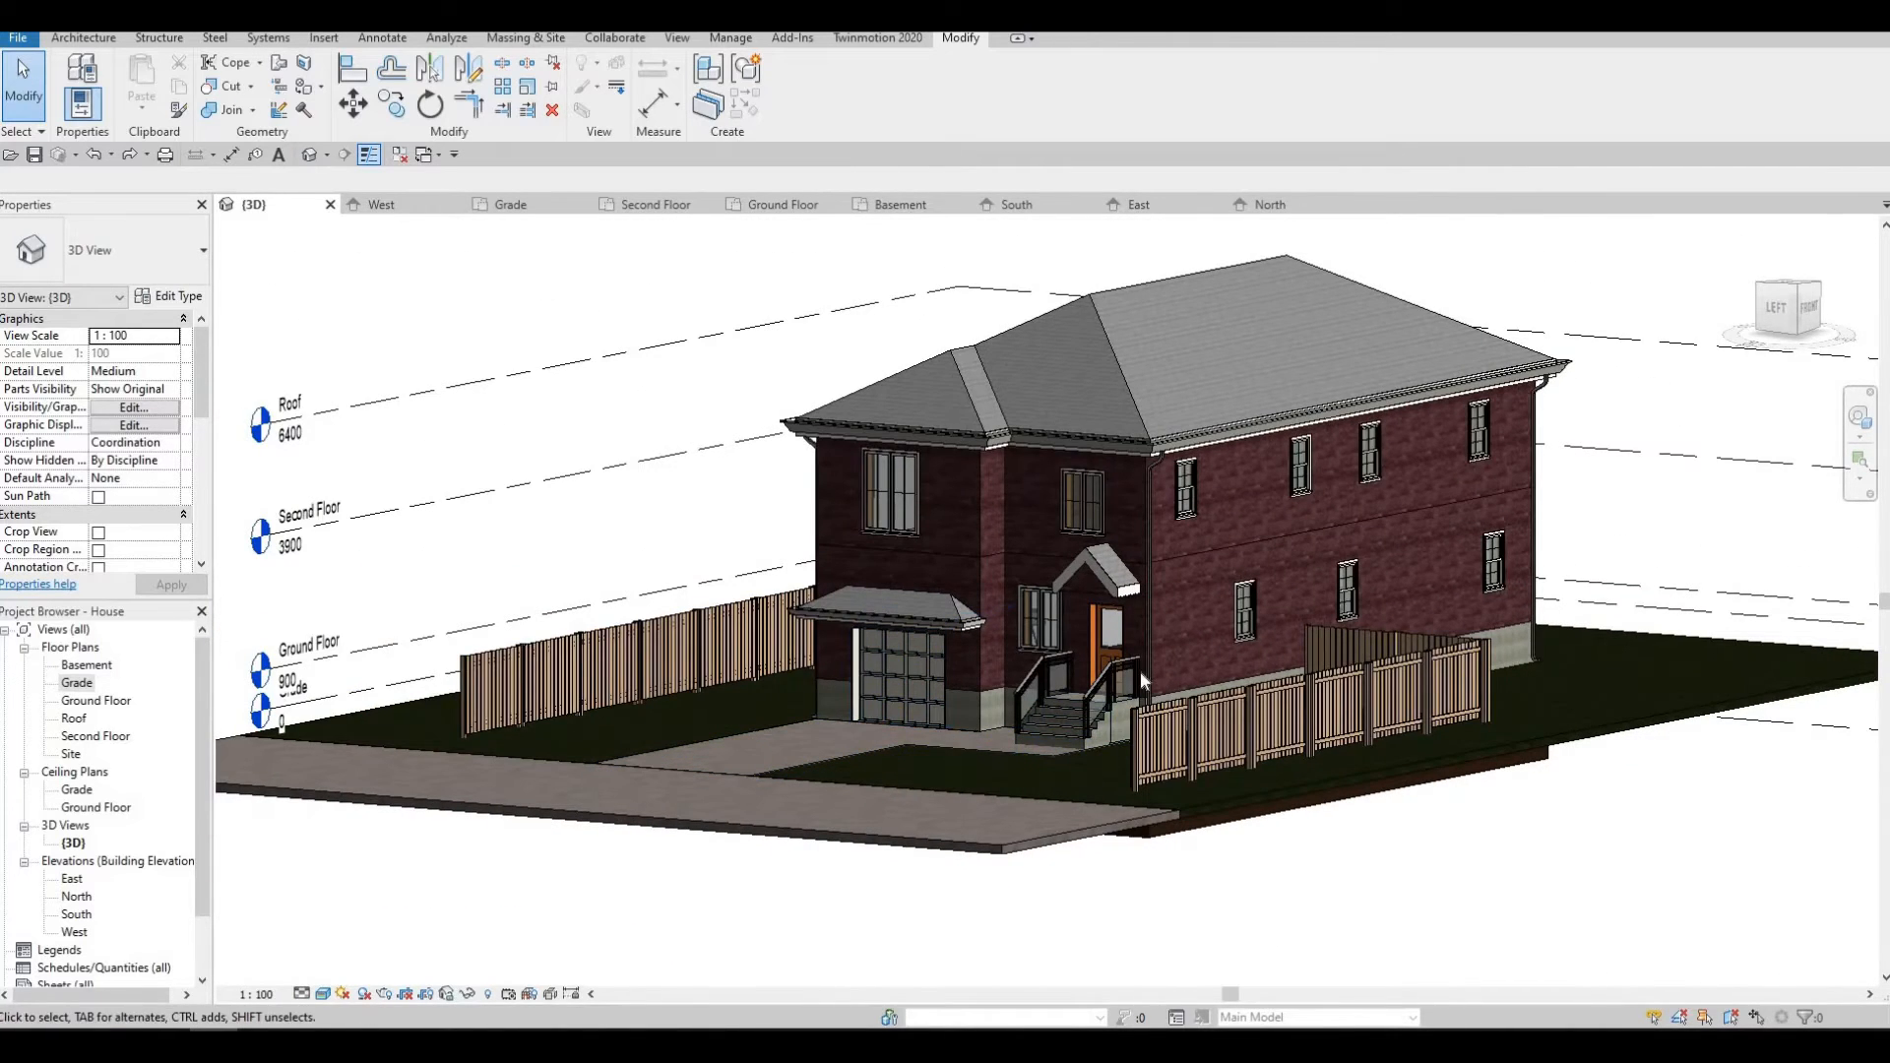
pyautogui.keyDown('shift'); pyautogui.moveTo(1076, 695); pyautogui.dragTo(1405, 780, button='middle'); pyautogui.keyUp('shift')
pyautogui.scroll(2, 1407, 785)
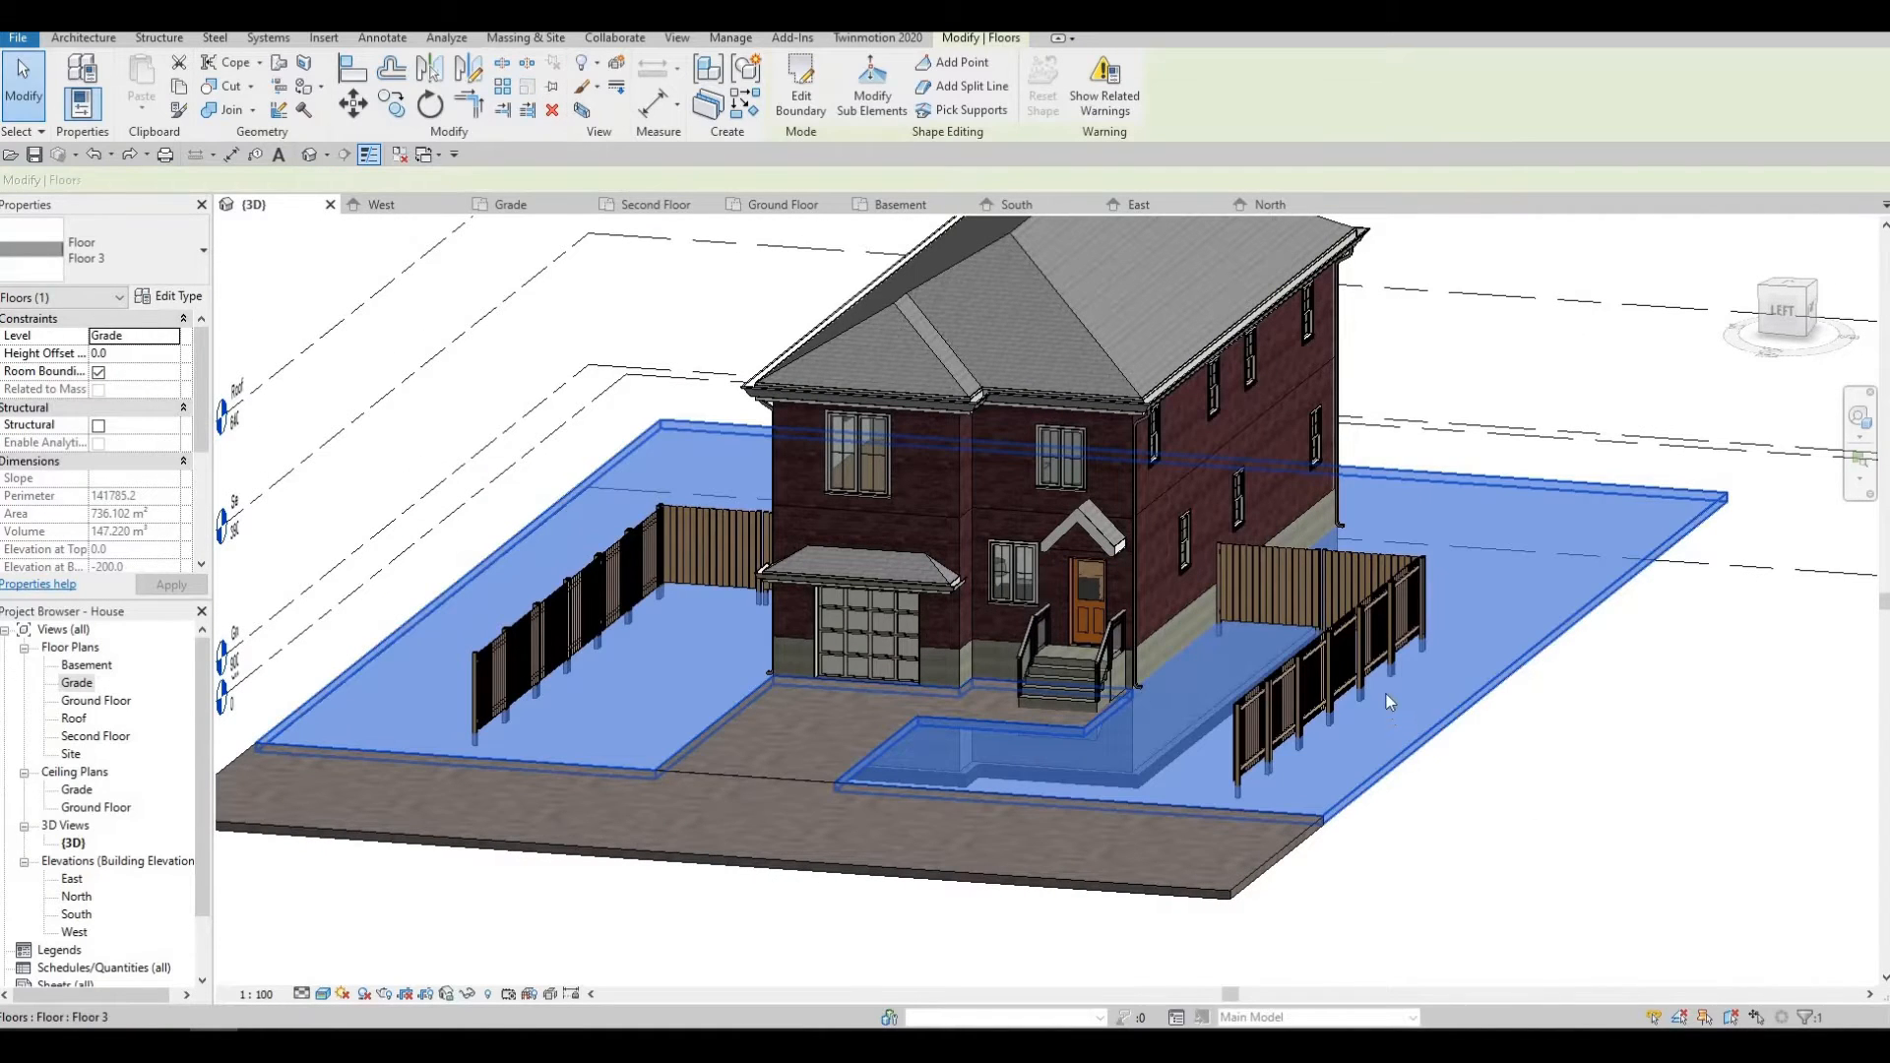
pyautogui.press('Escape')
pyautogui.press('Escape')
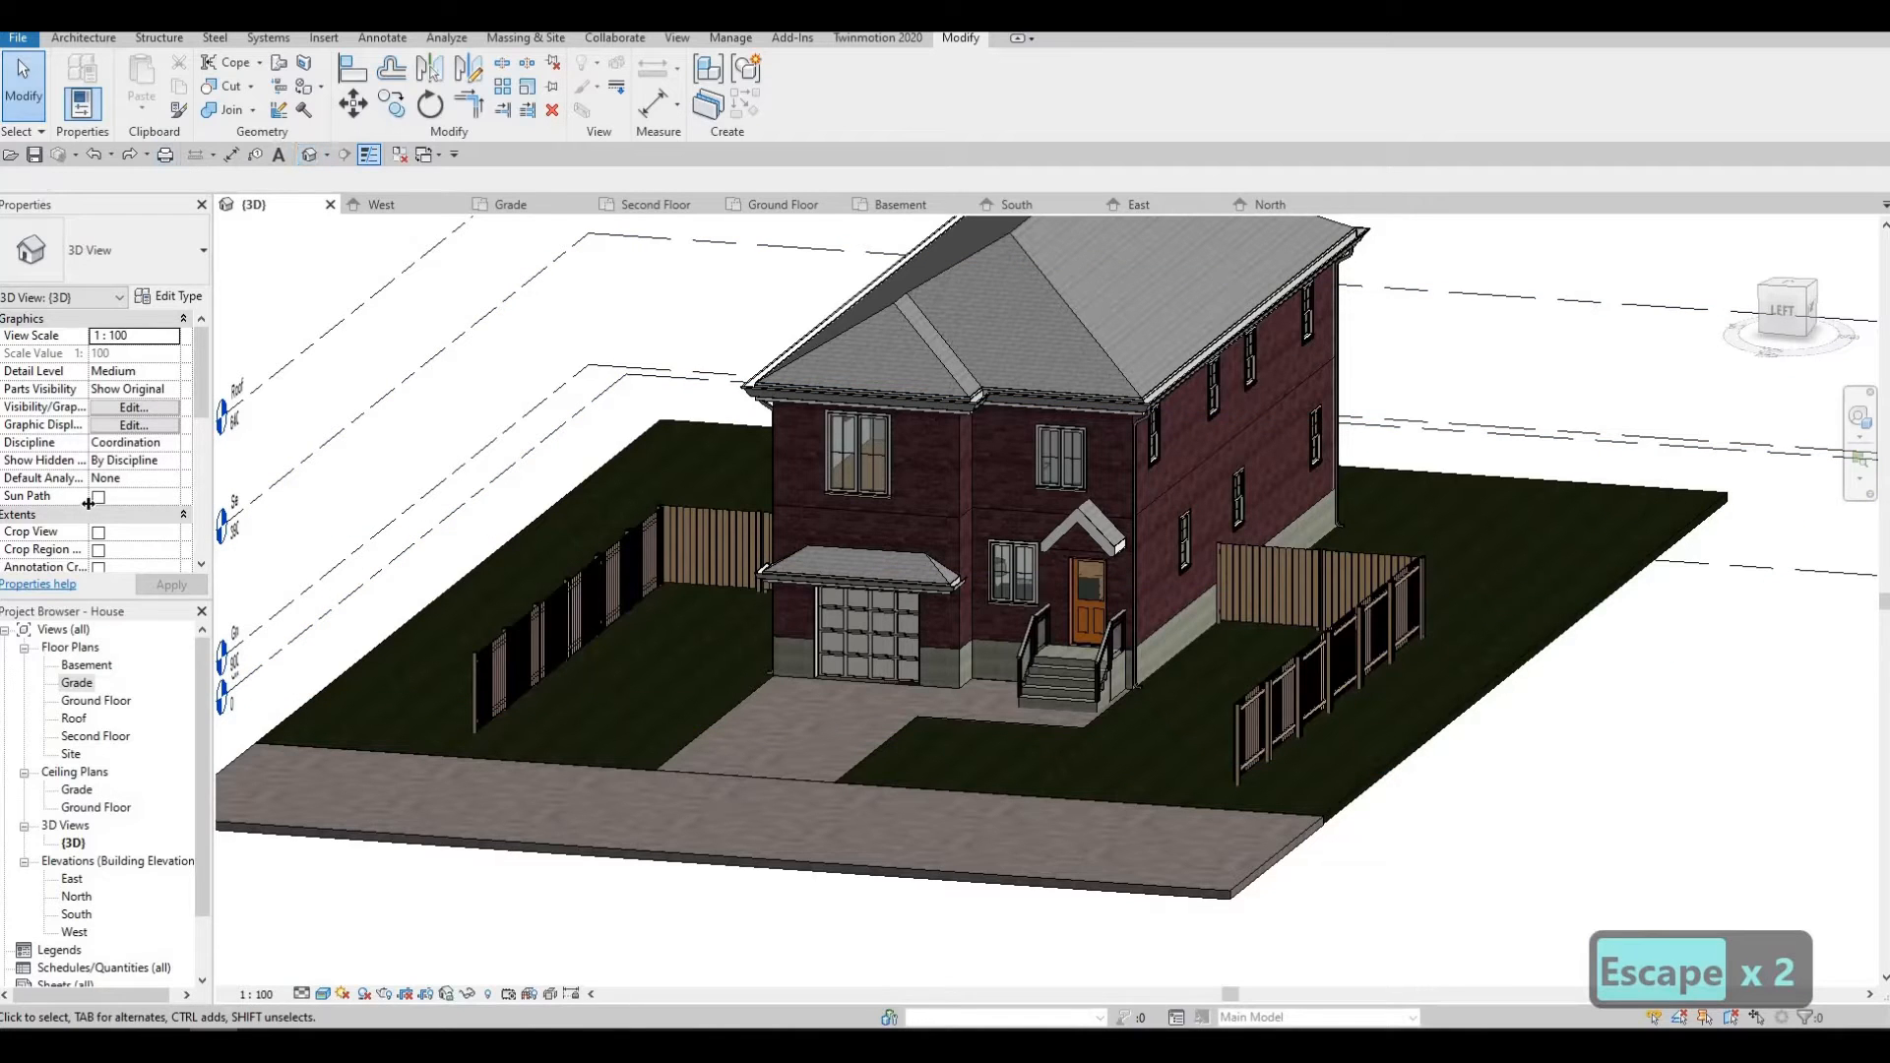
pyautogui.doubleClick(76, 682)
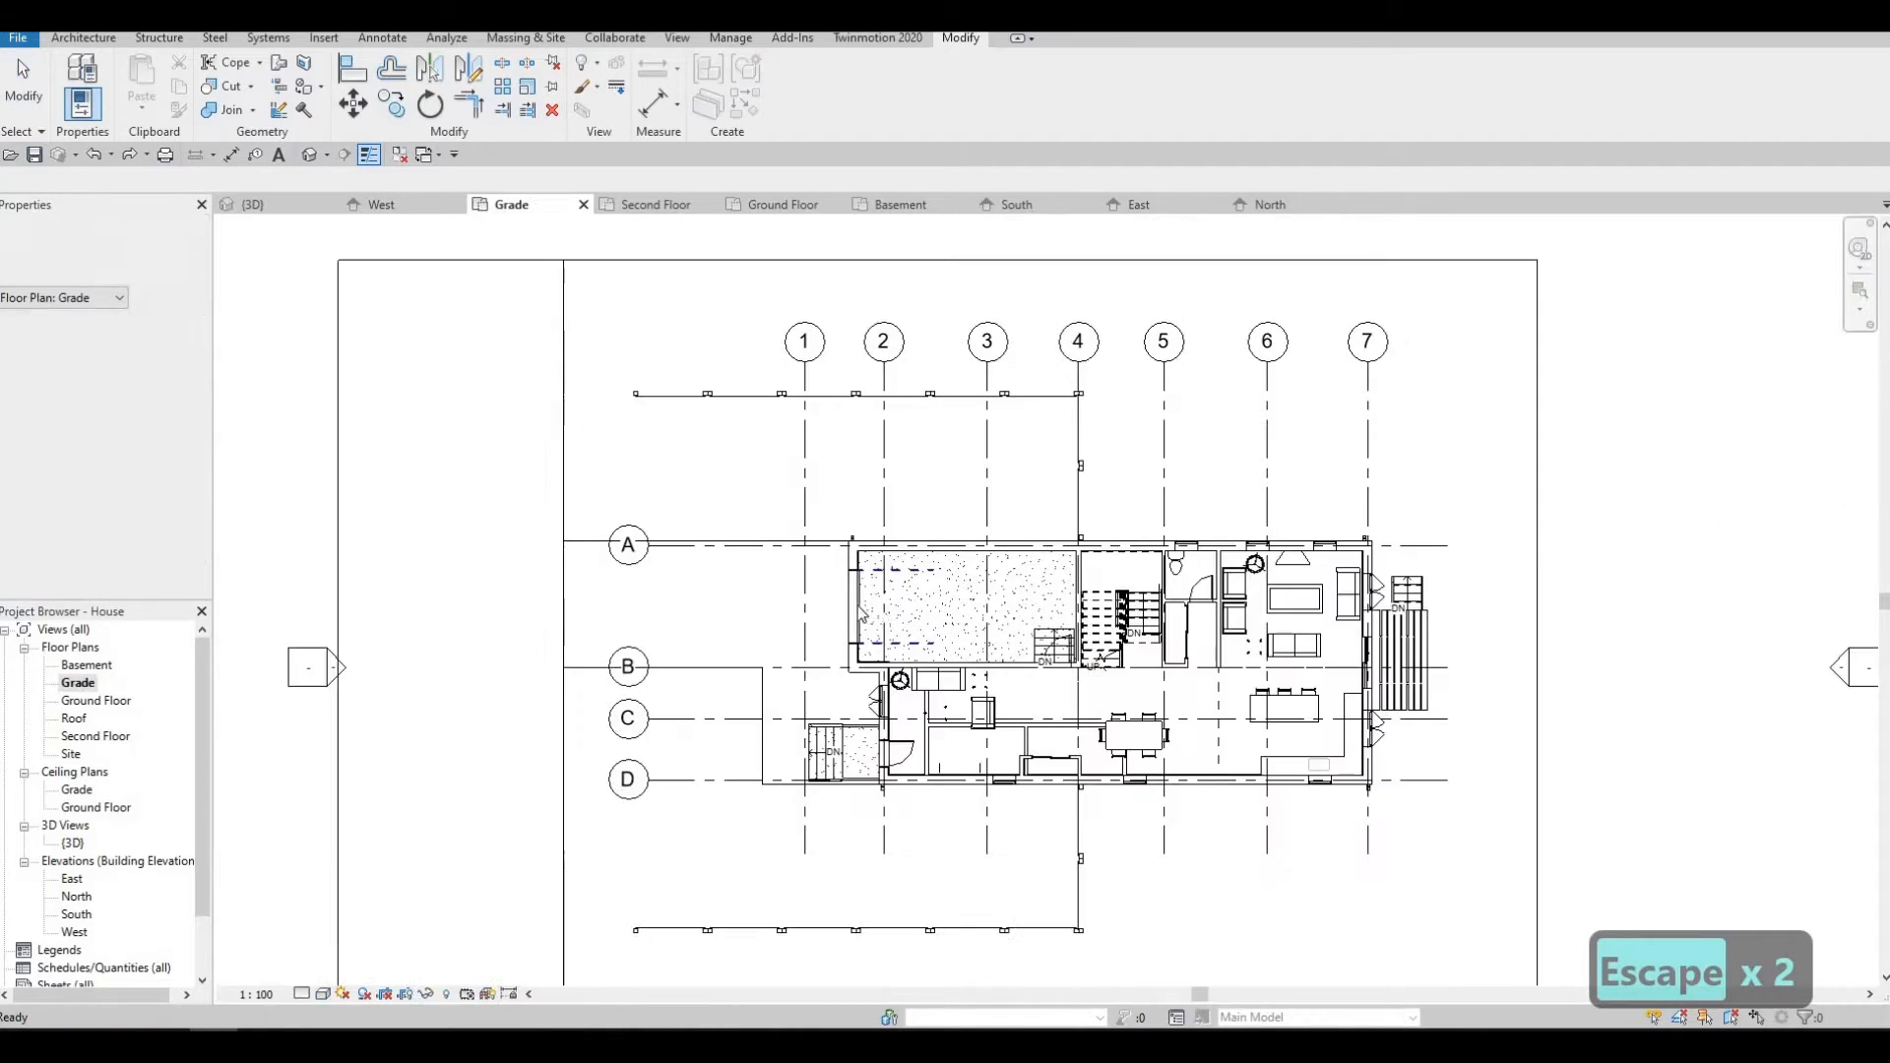
# Copy the six-panel fence run south of the house eastward from grid 4, snapping it end to end with the original.
pyautogui.moveTo(638, 731); pyautogui.dragTo(1164, 851)
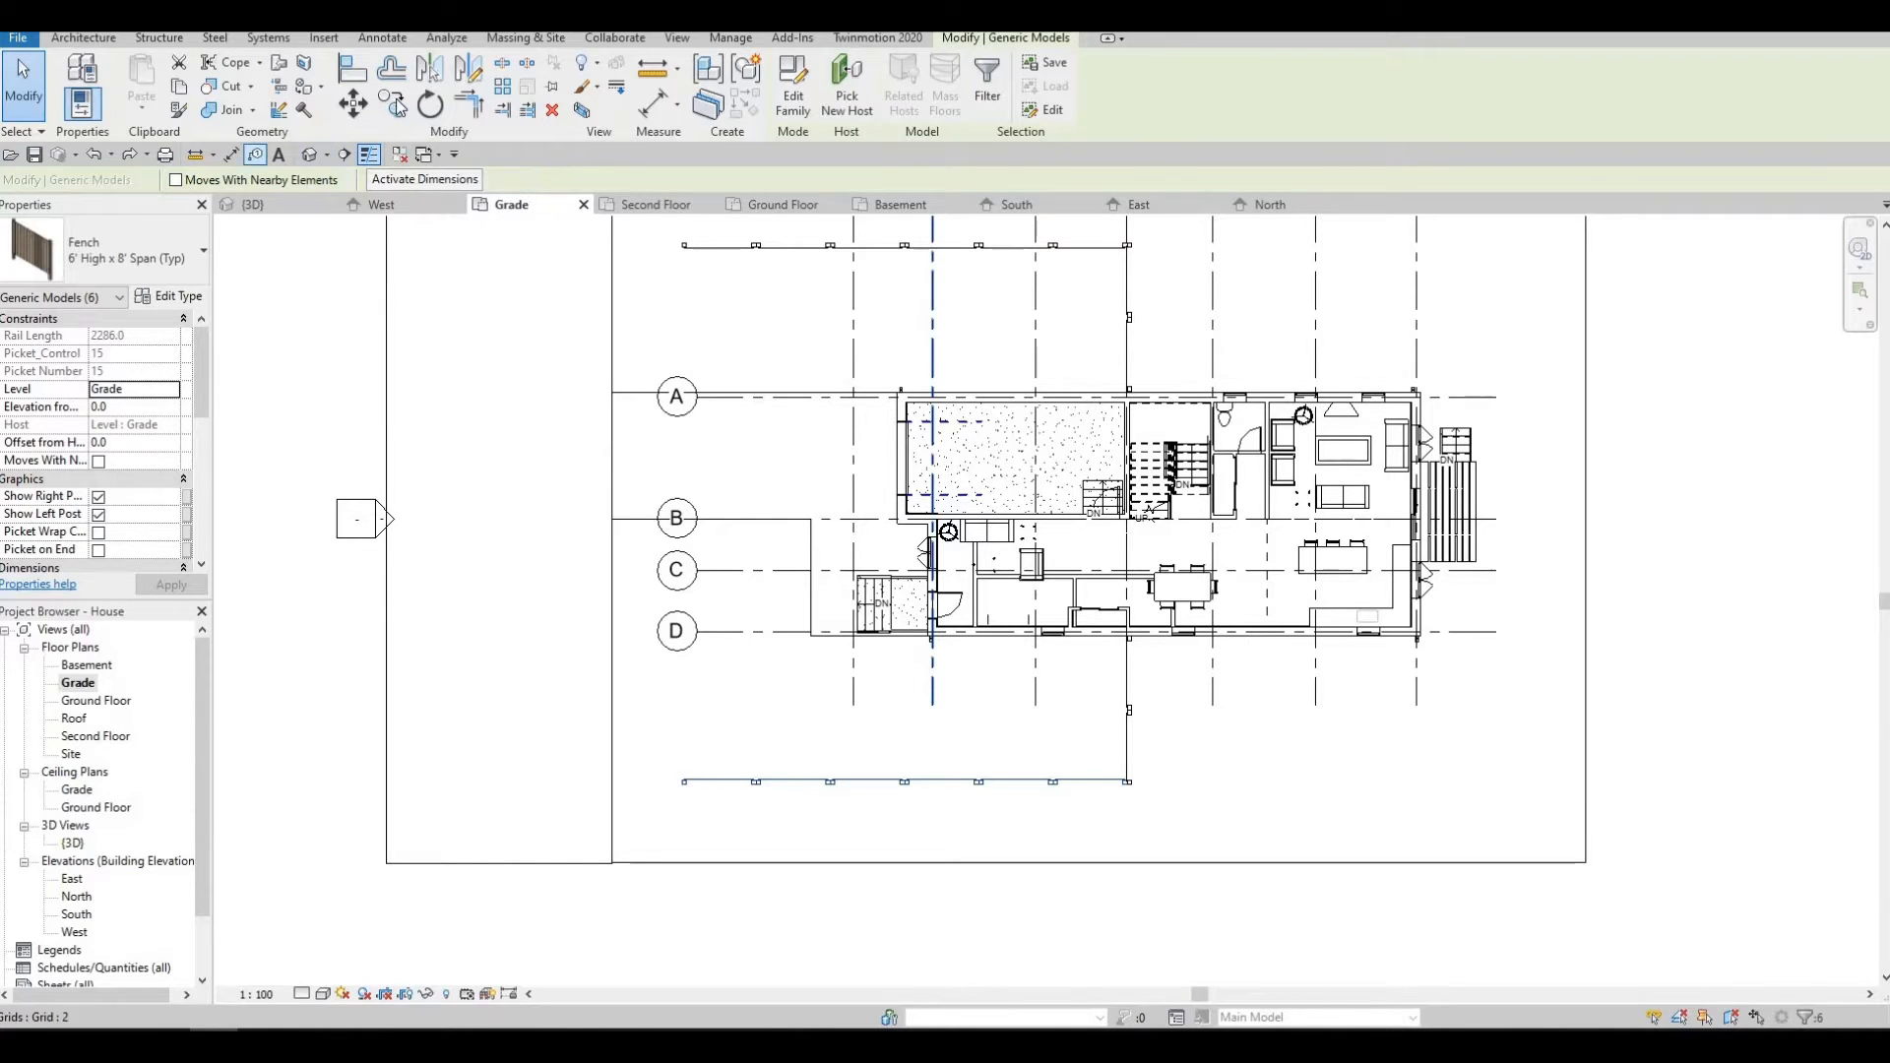
pyautogui.press('c')
pyautogui.press('o')
pyautogui.scroll(5, 637, 852)
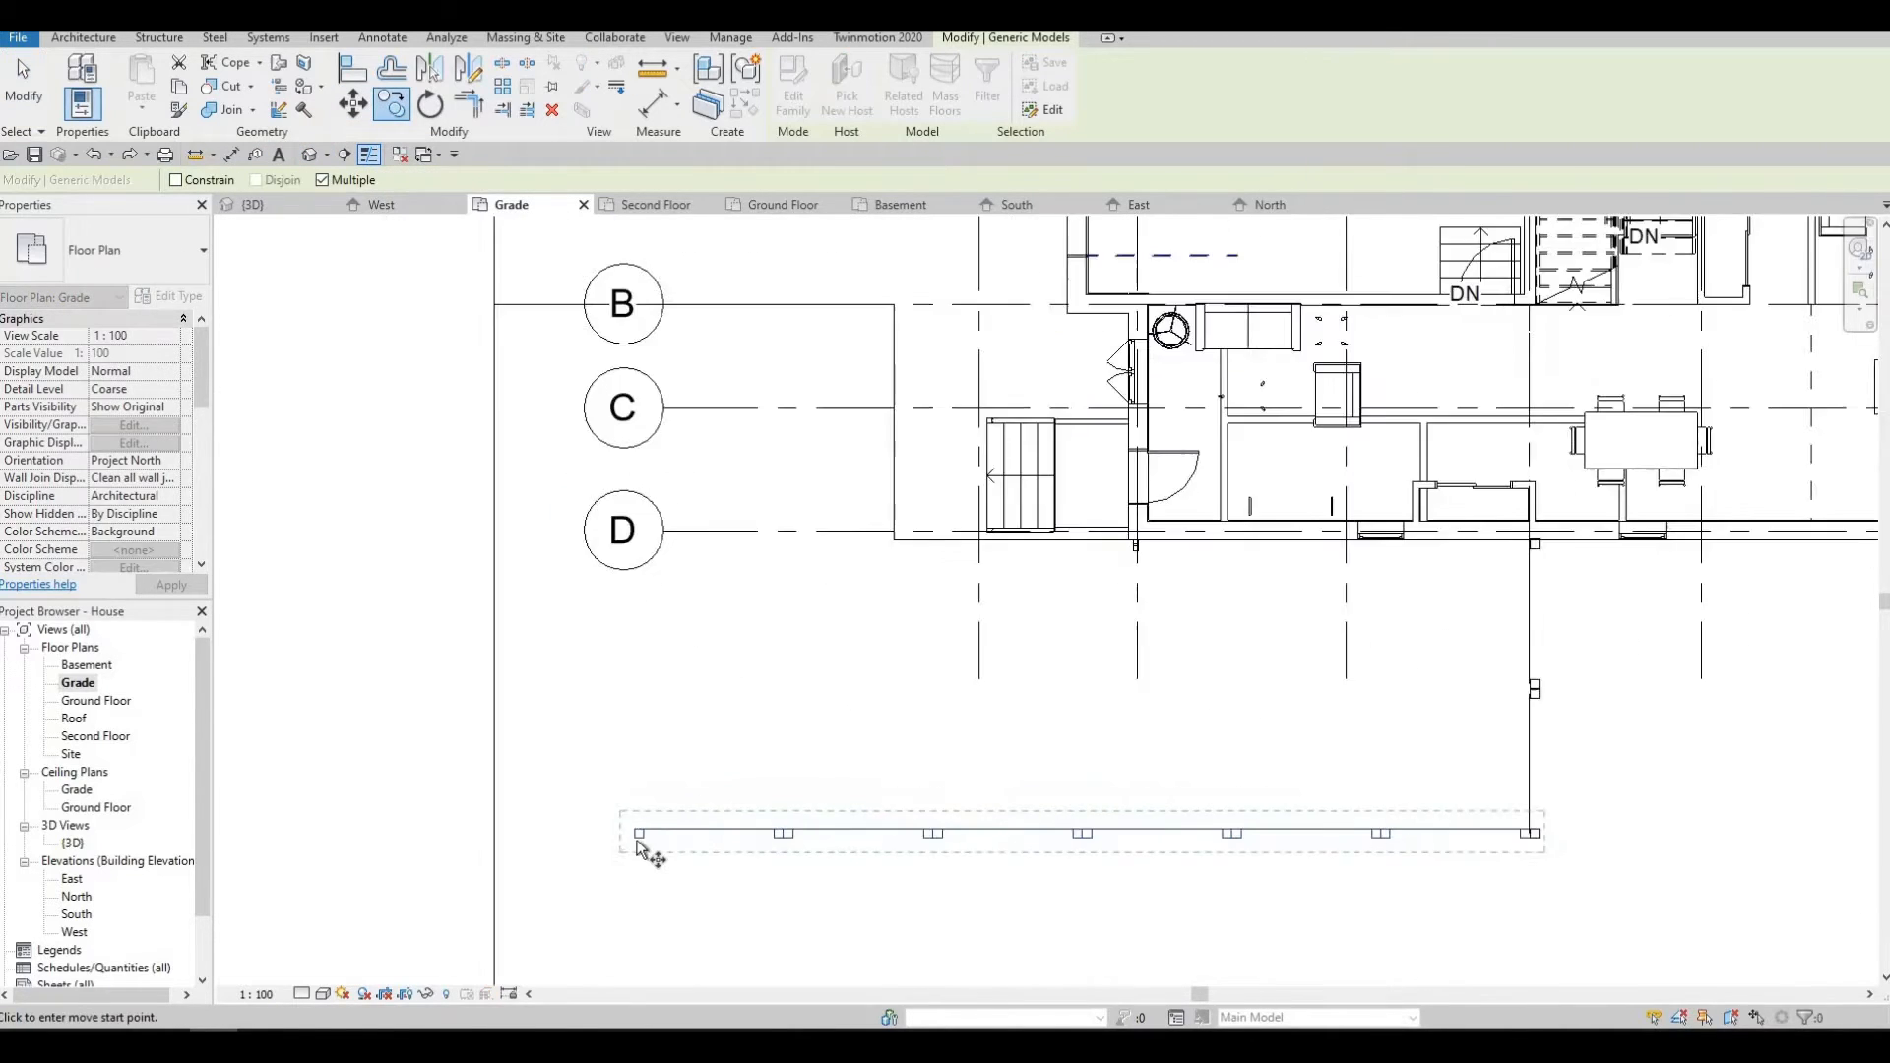
pyautogui.scroll(-3, 1257, 753)
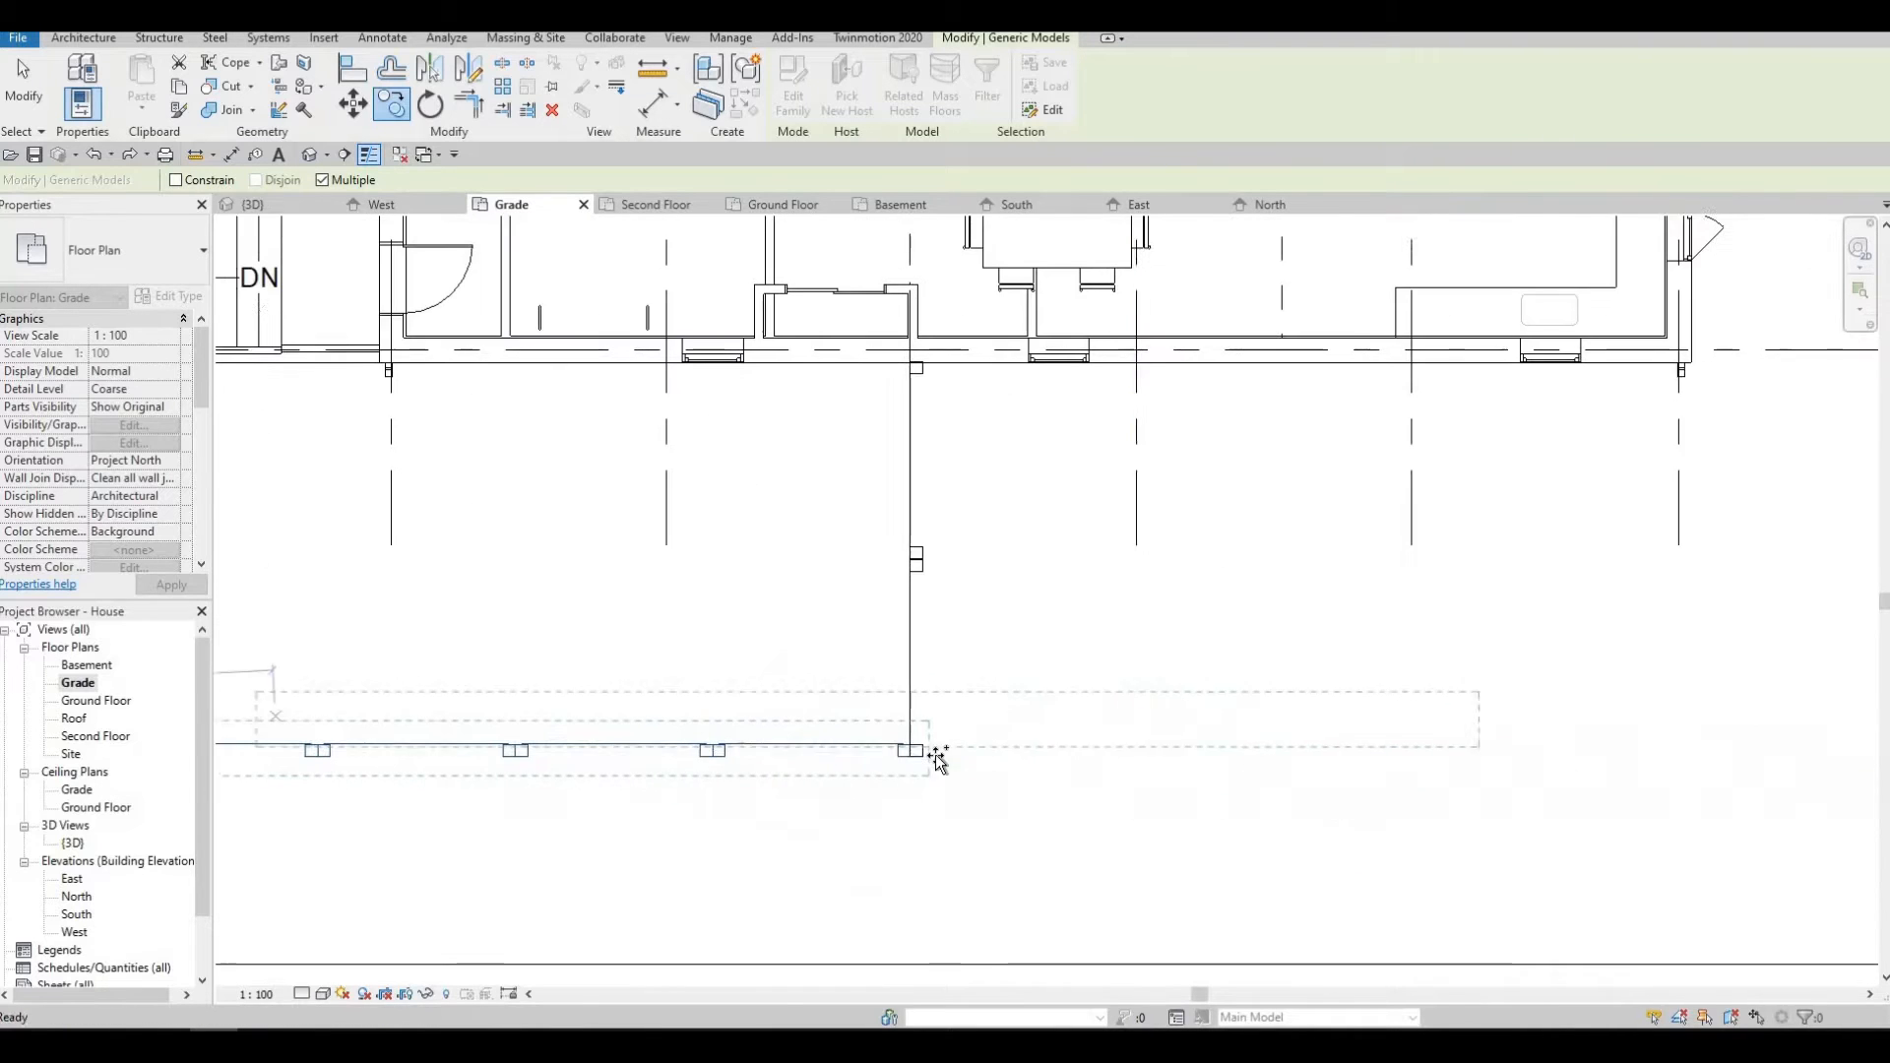
pyautogui.scroll(5, 847, 734)
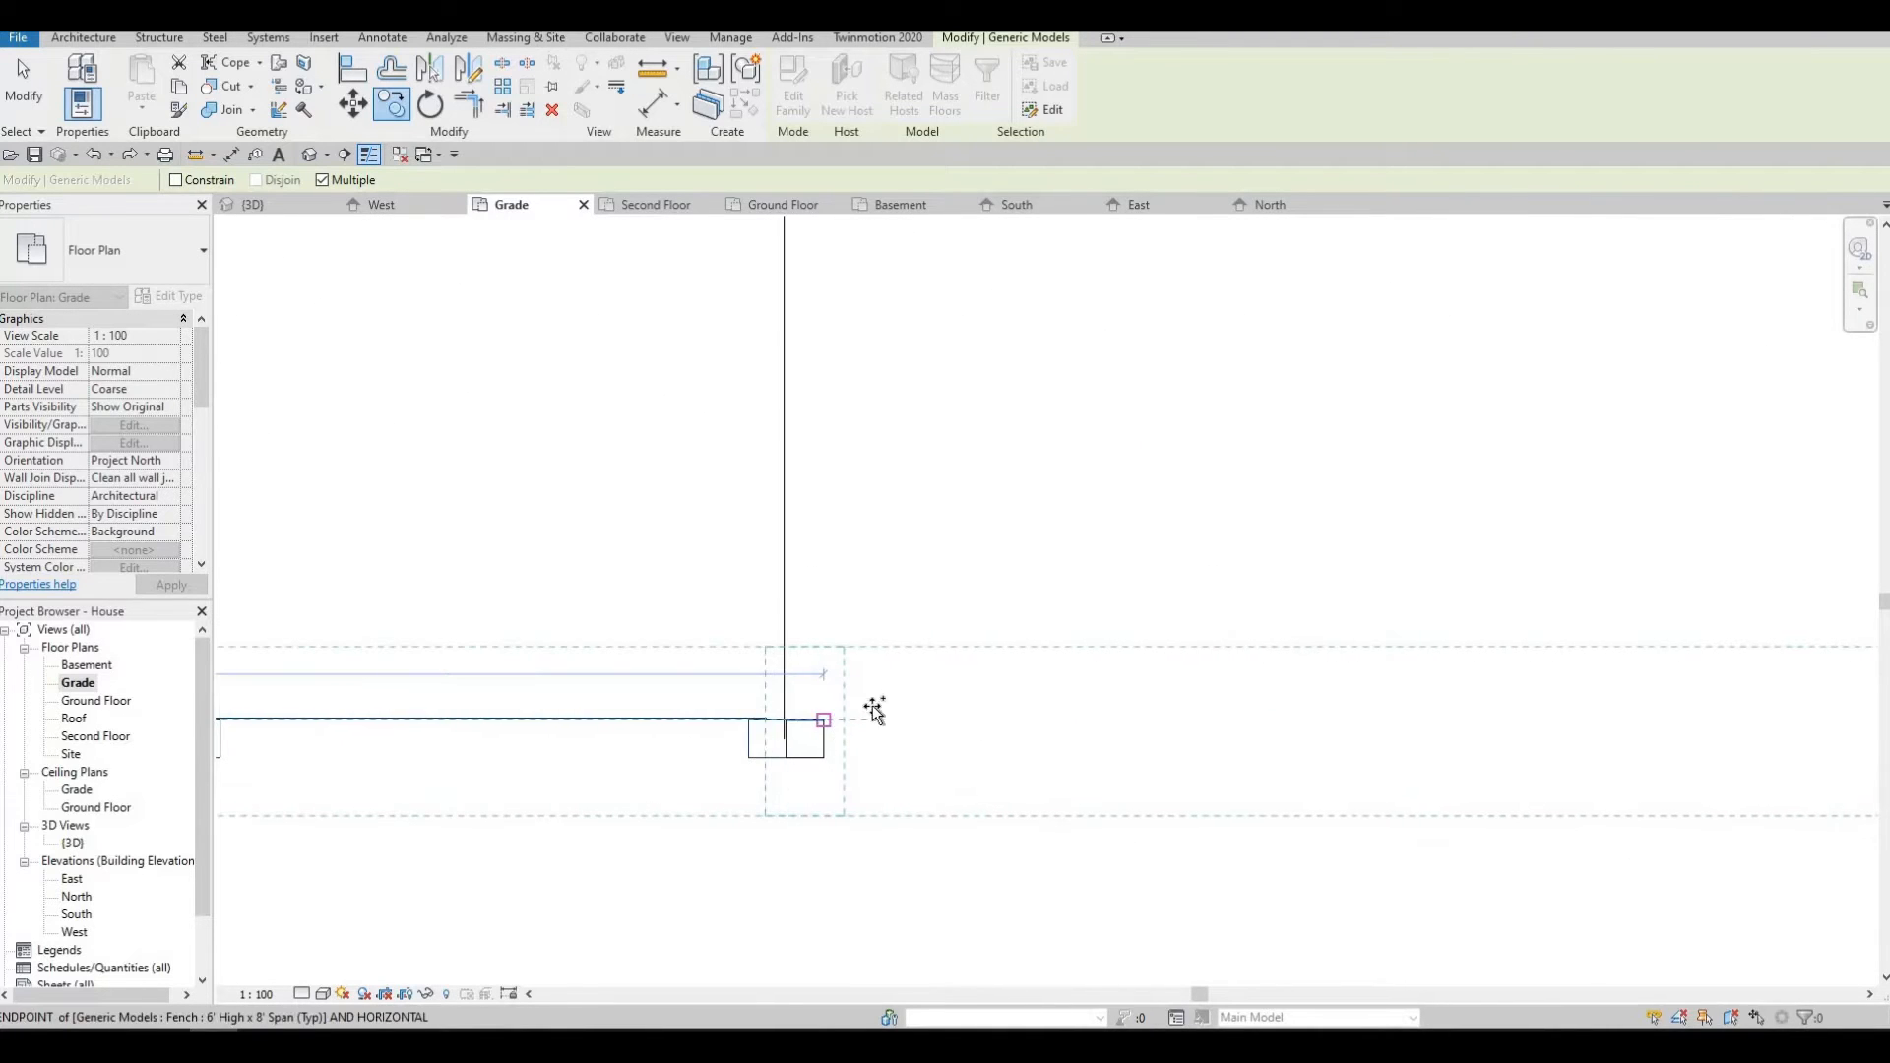
pyautogui.scroll(-4, 916, 610)
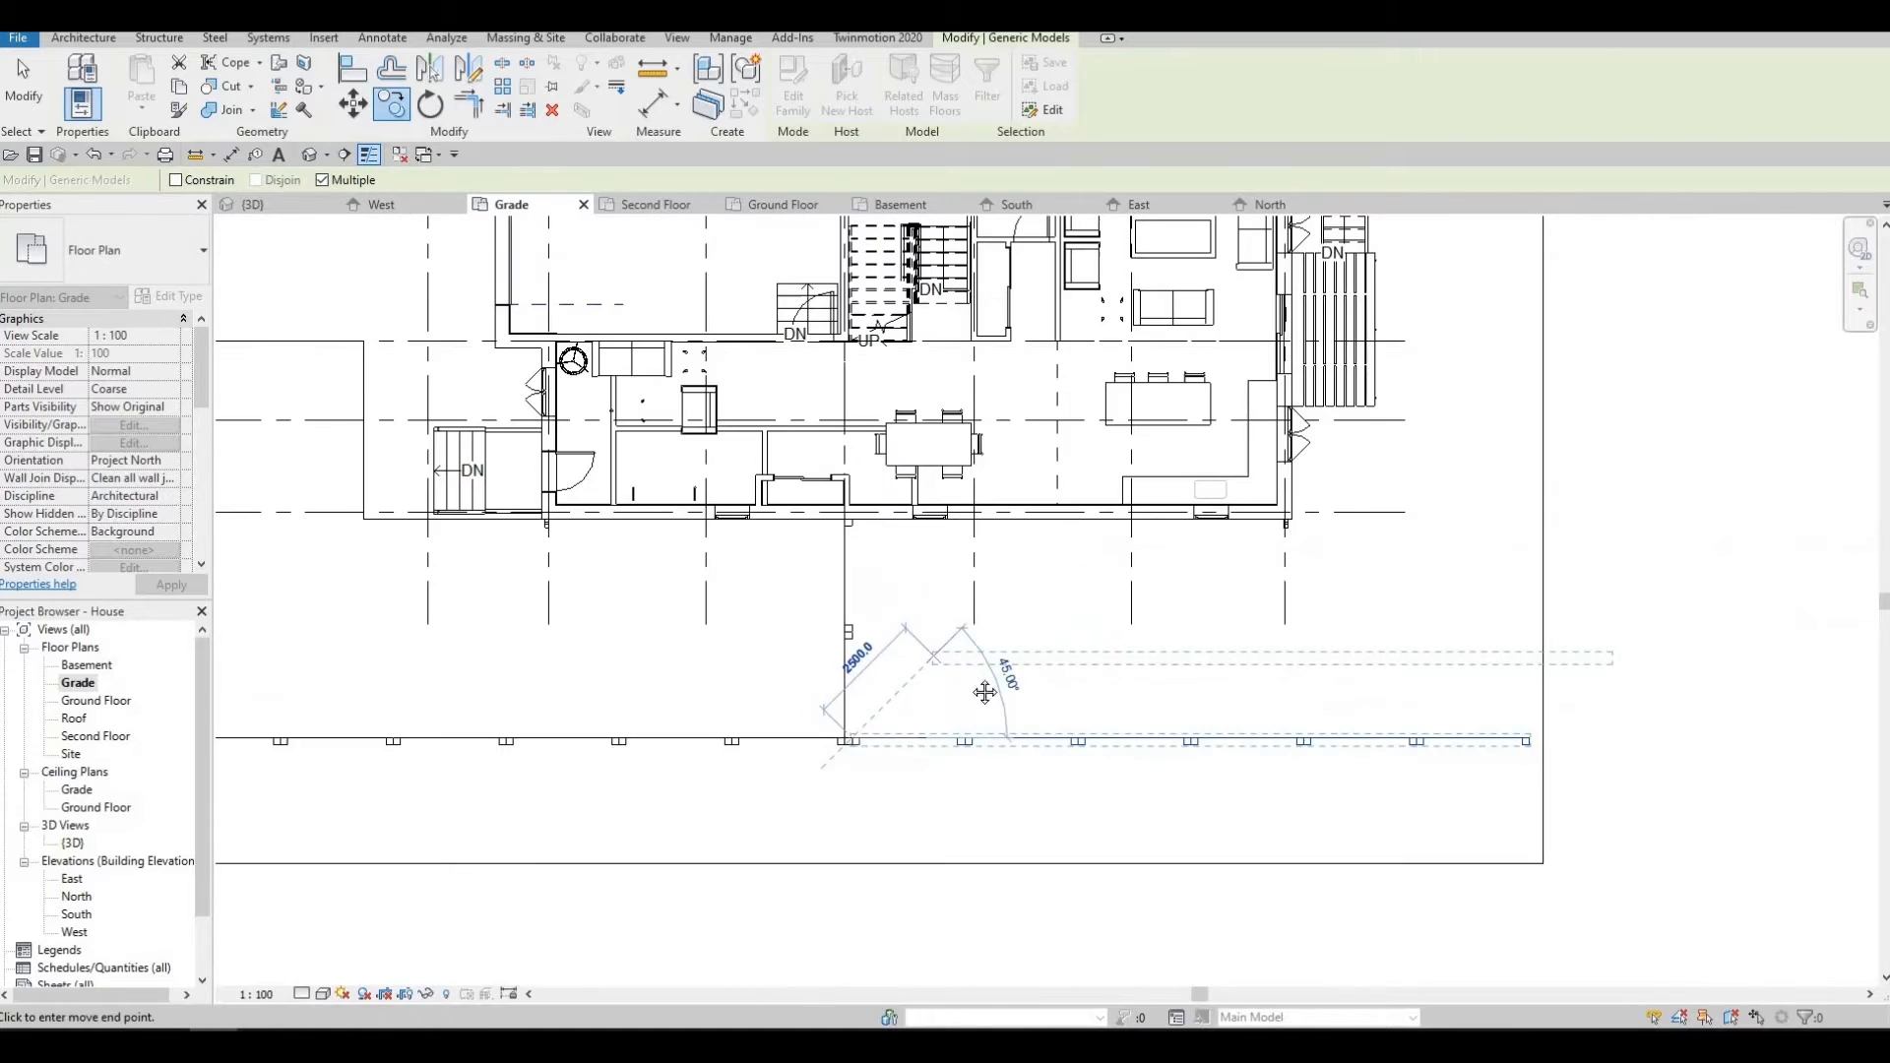
pyautogui.scroll(-2, 1132, 708)
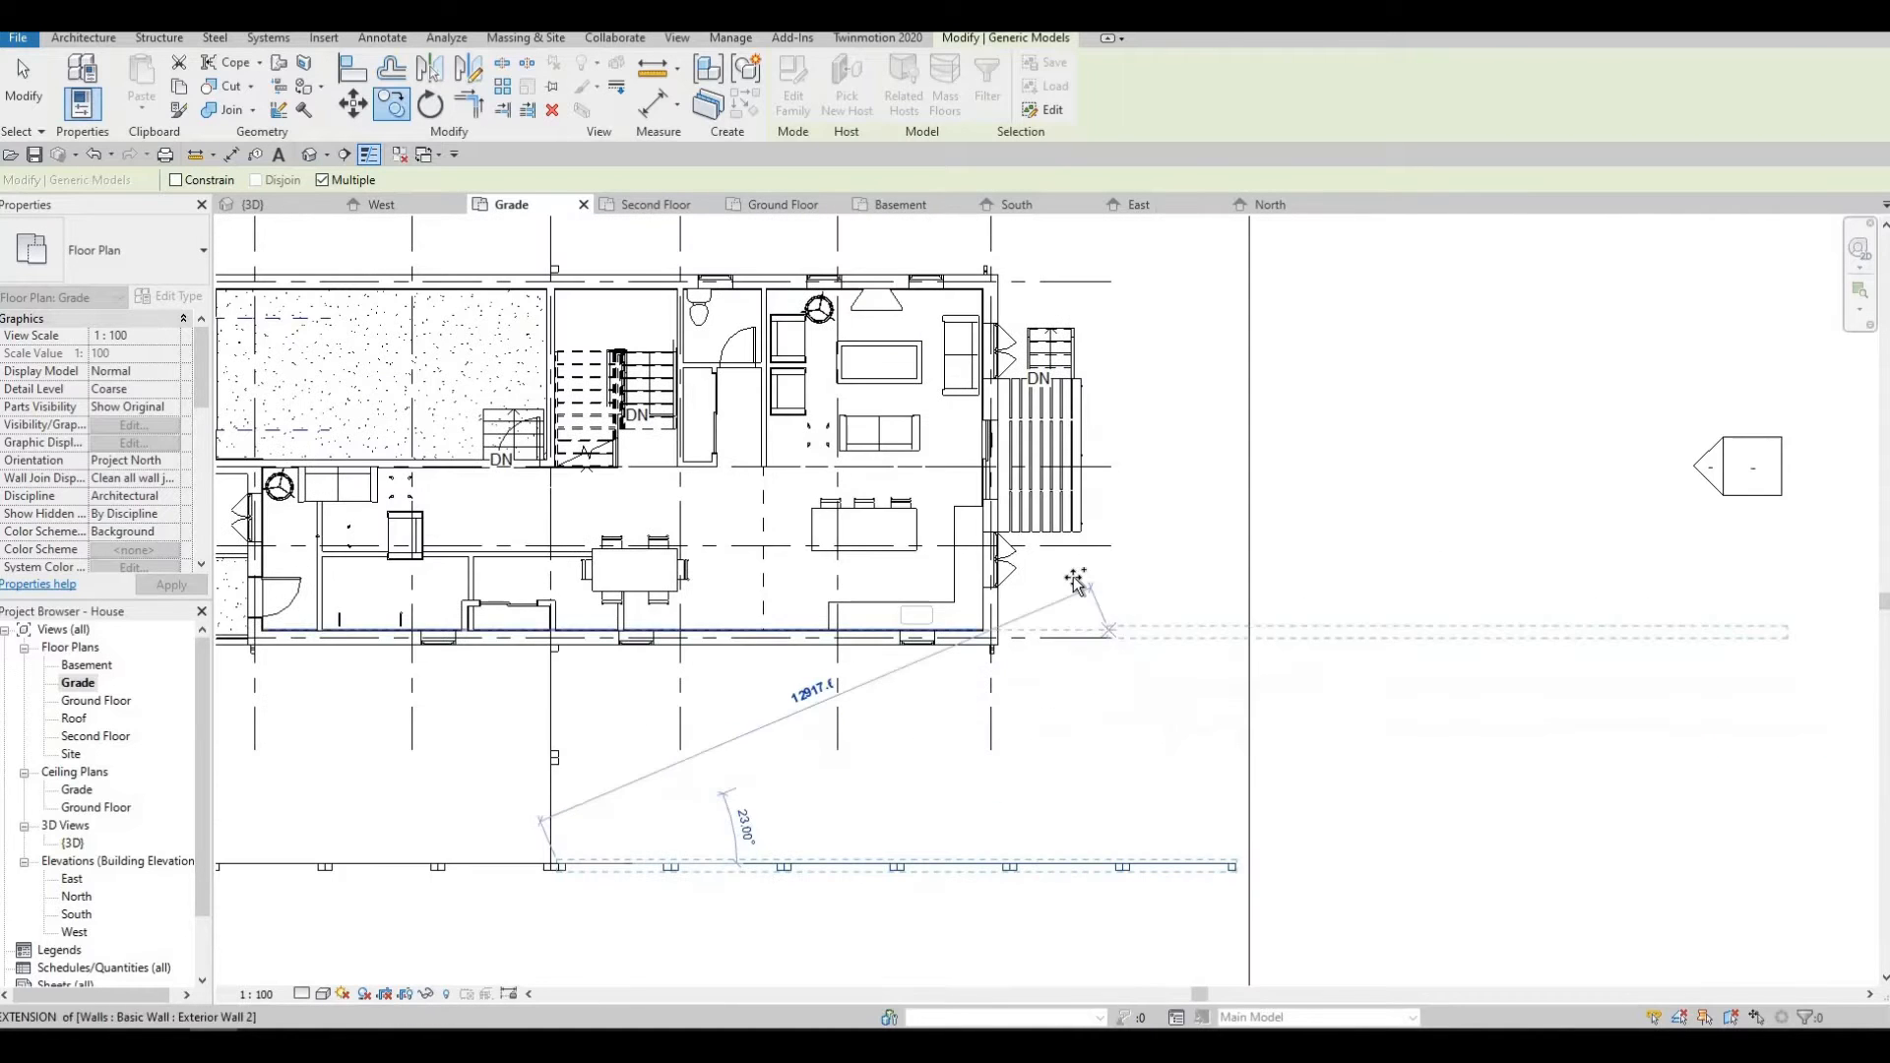
pyautogui.scroll(1, 1095, 686)
pyautogui.moveTo(1095, 686); pyautogui.dragTo(1191, 935, button='middle')
pyautogui.press('Escape')
# Copy the six-panel fence run north of the house eastward from grid 4, joining it to the existing run.
pyautogui.scroll(2, 544, 536)
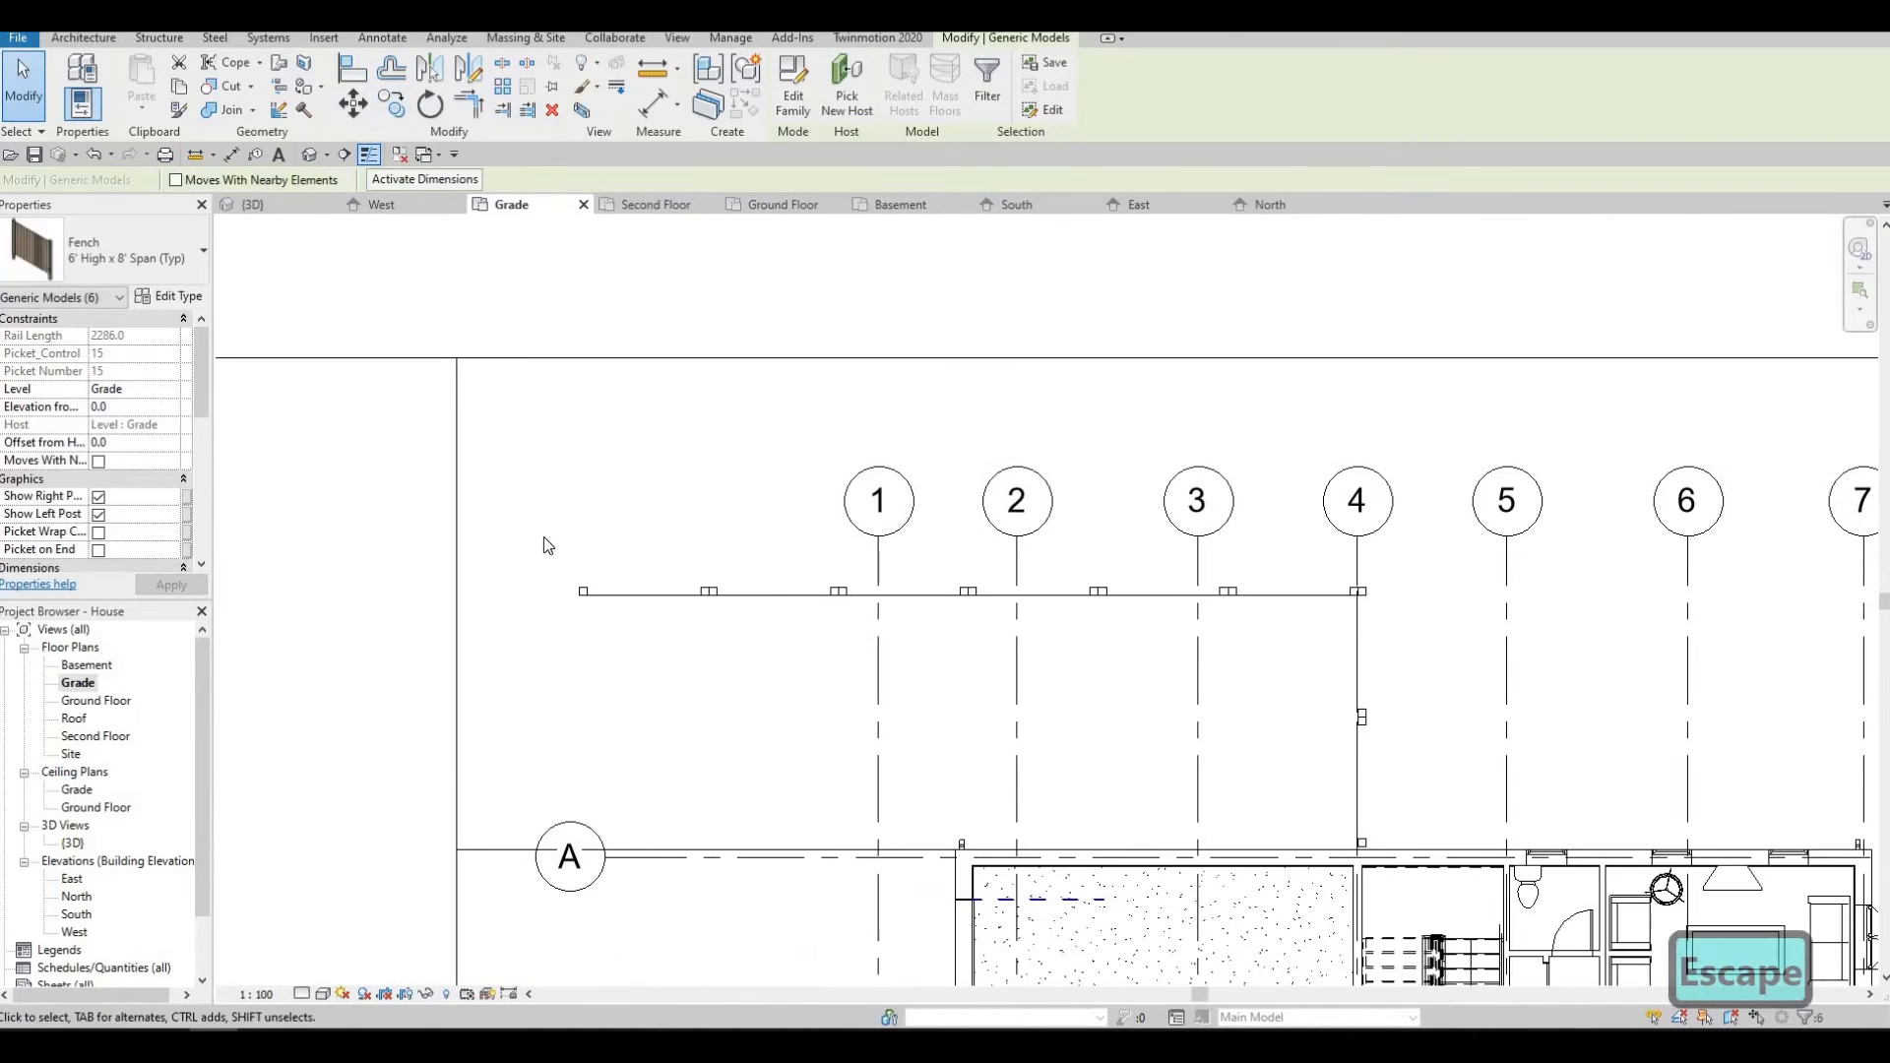
pyautogui.press('Escape')
pyautogui.moveTo(540, 537); pyautogui.dragTo(1388, 647)
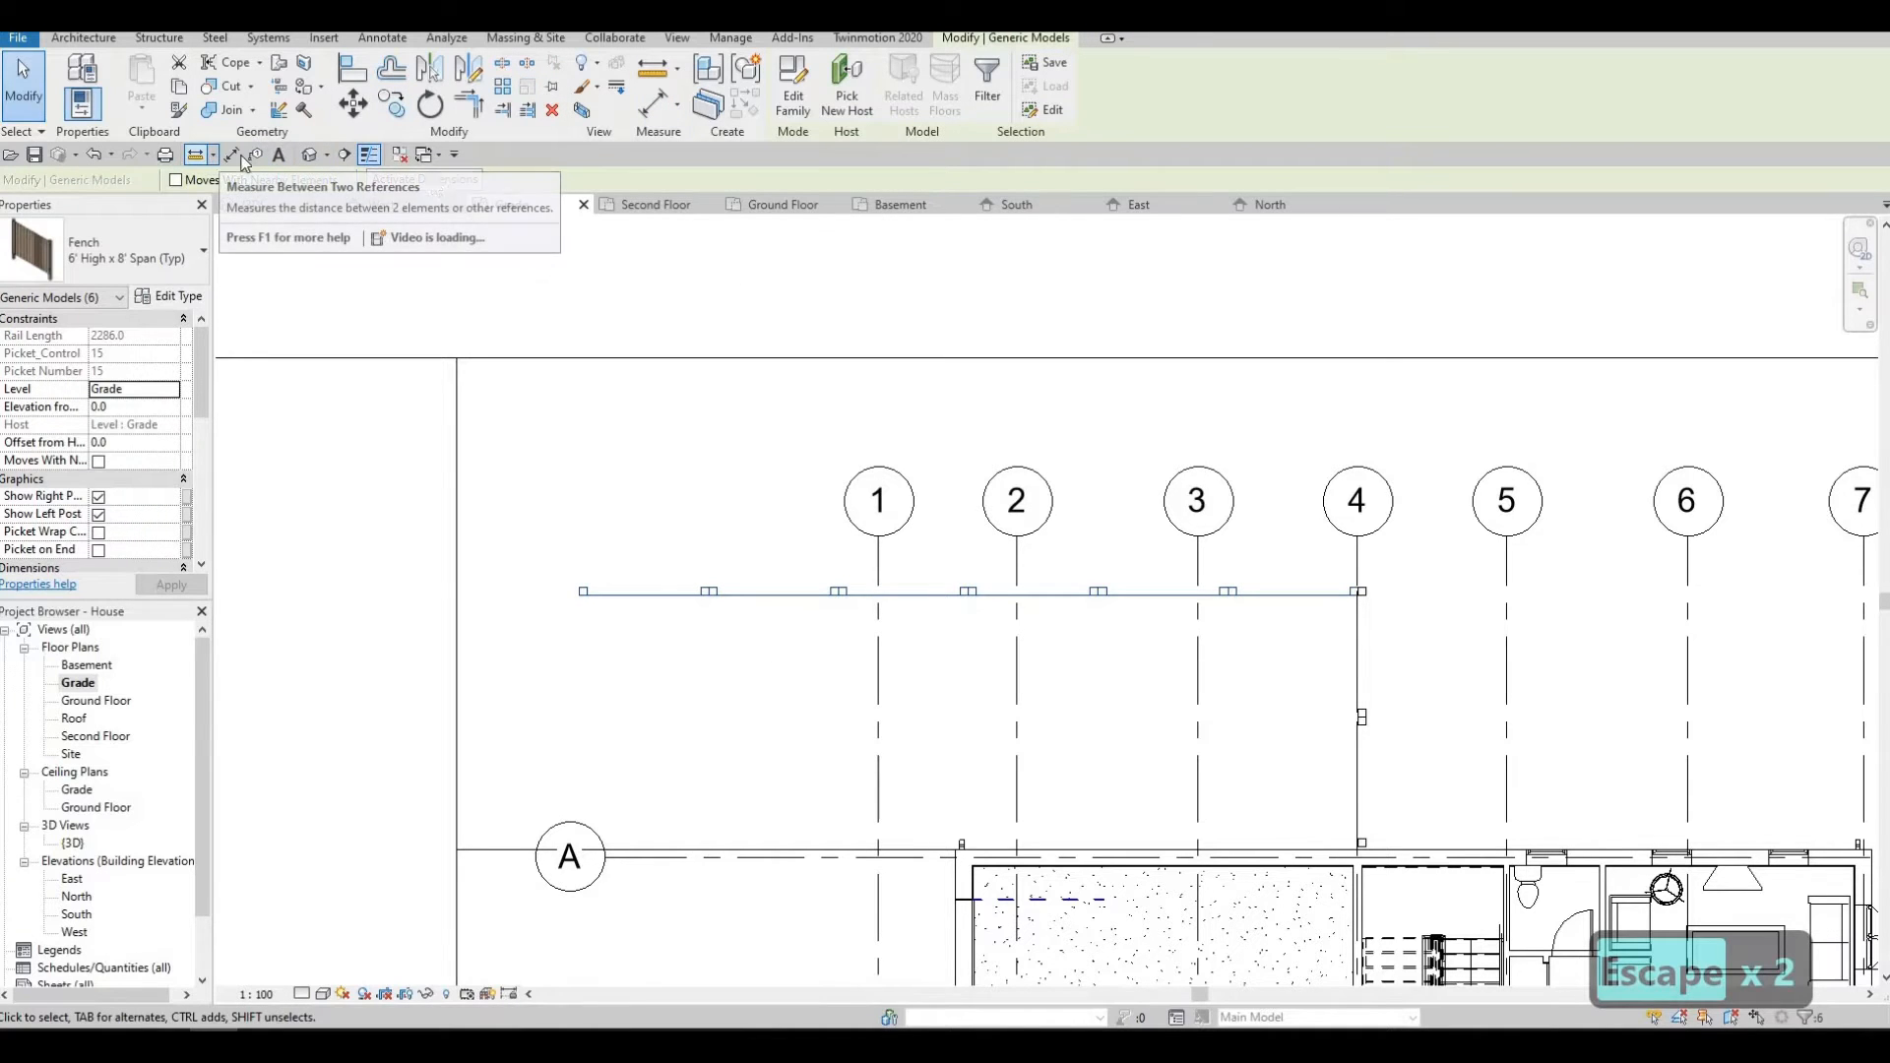
pyautogui.click(429, 103)
pyautogui.press('c')
pyautogui.press('o')
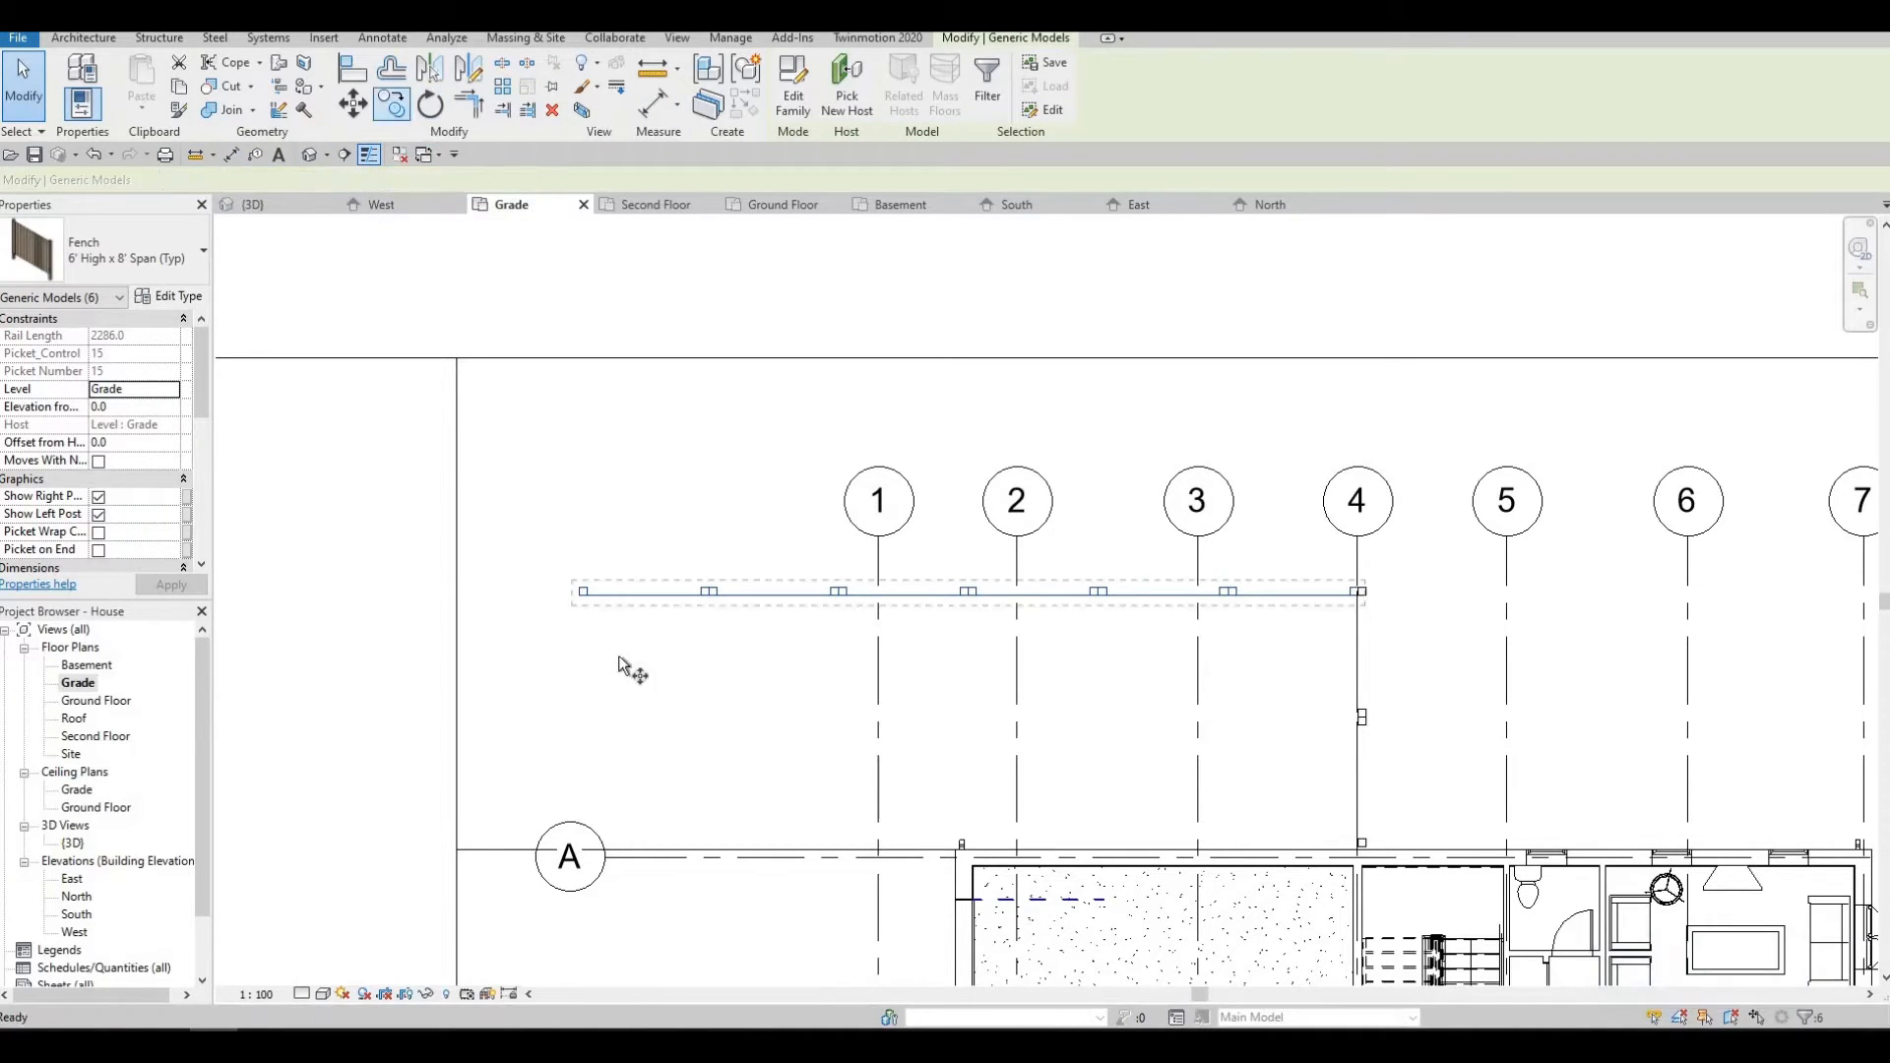
pyautogui.scroll(2, 628, 660)
pyautogui.scroll(2, 628, 660)
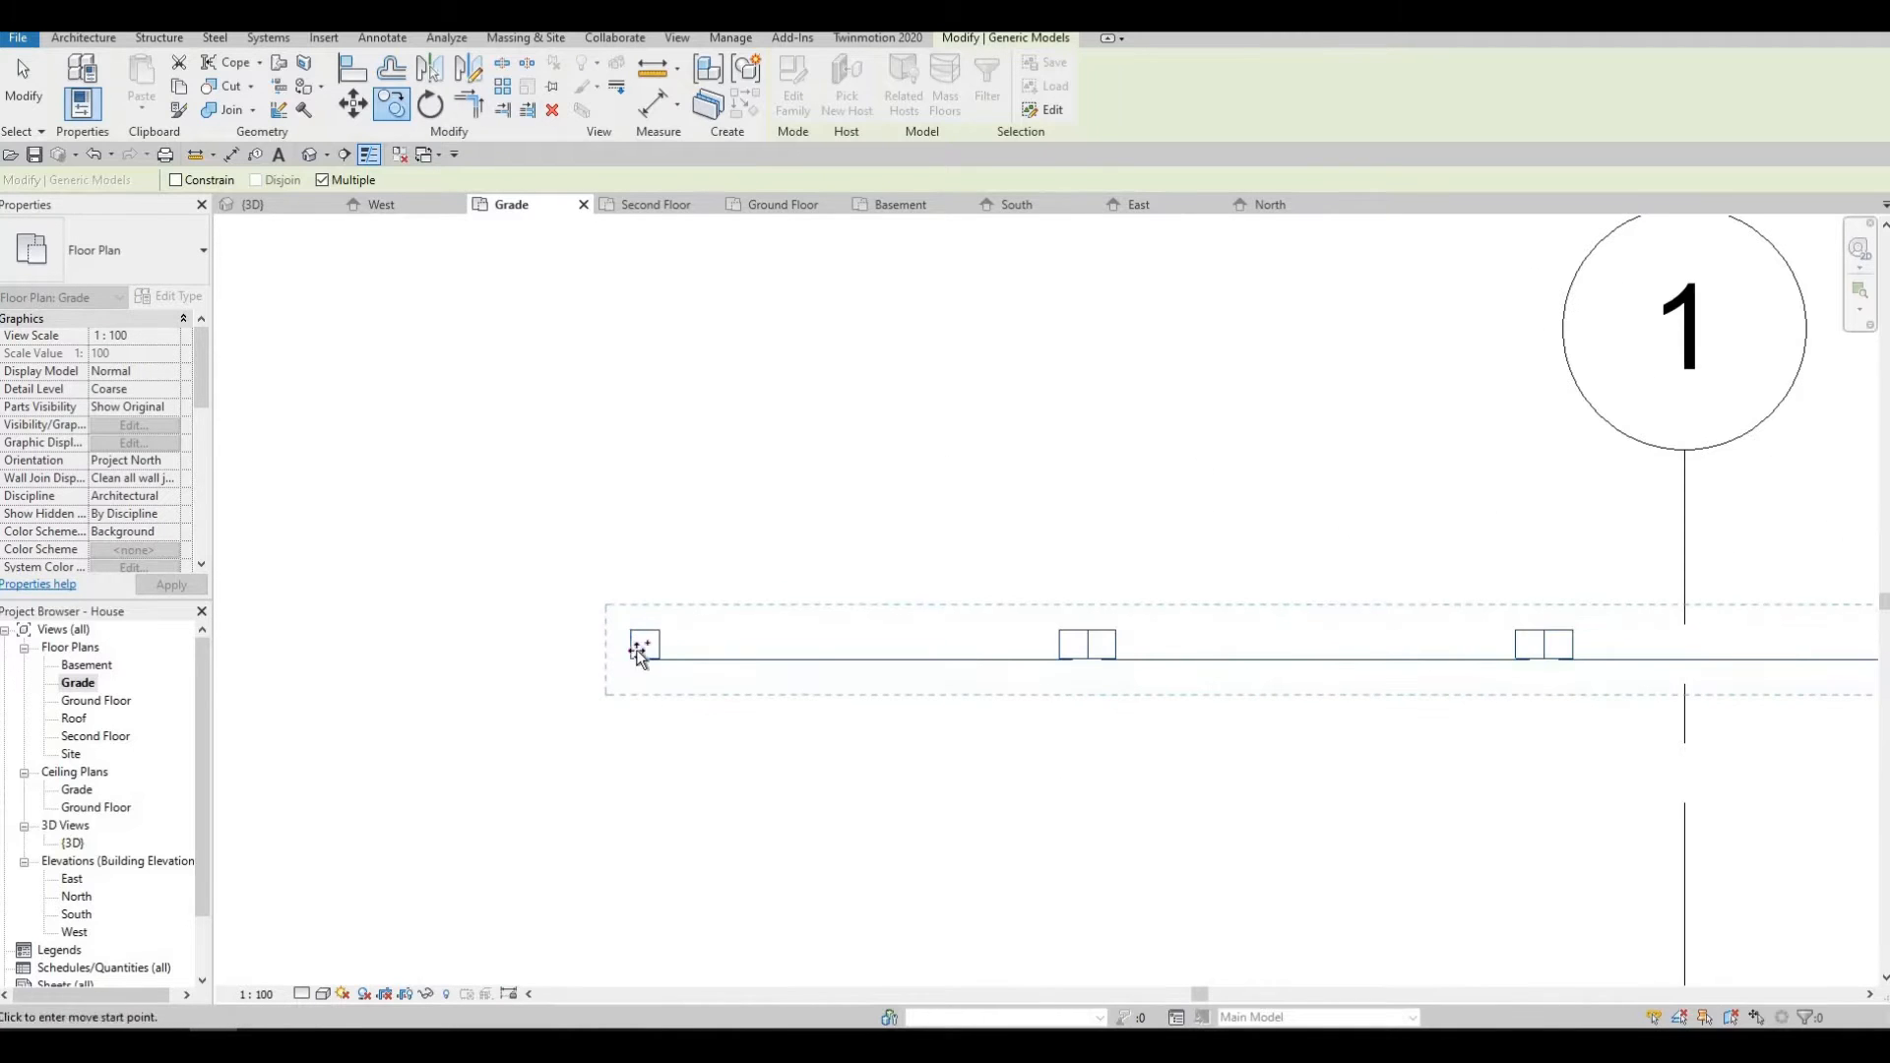
pyautogui.click(1173, 687)
pyautogui.scroll(-3, 1405, 725)
pyautogui.scroll(4, 999, 582)
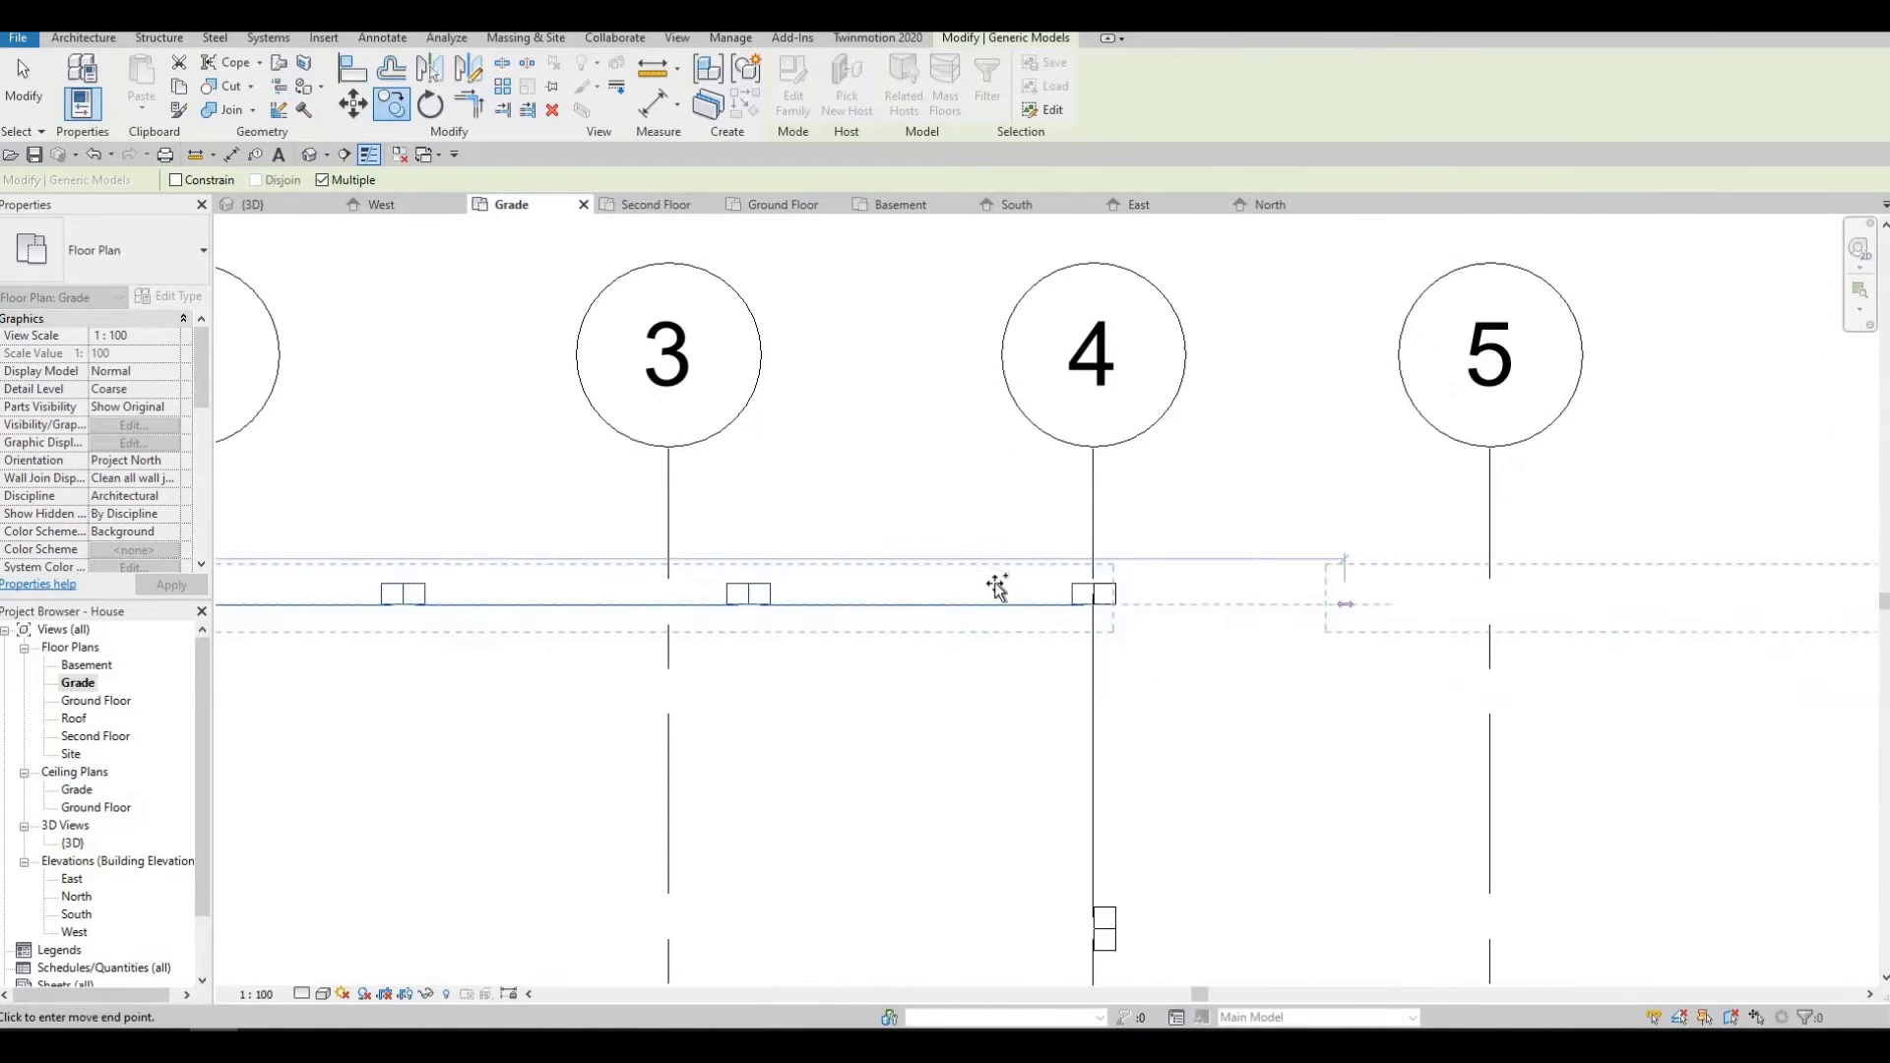
pyautogui.scroll(-4, 1295, 678)
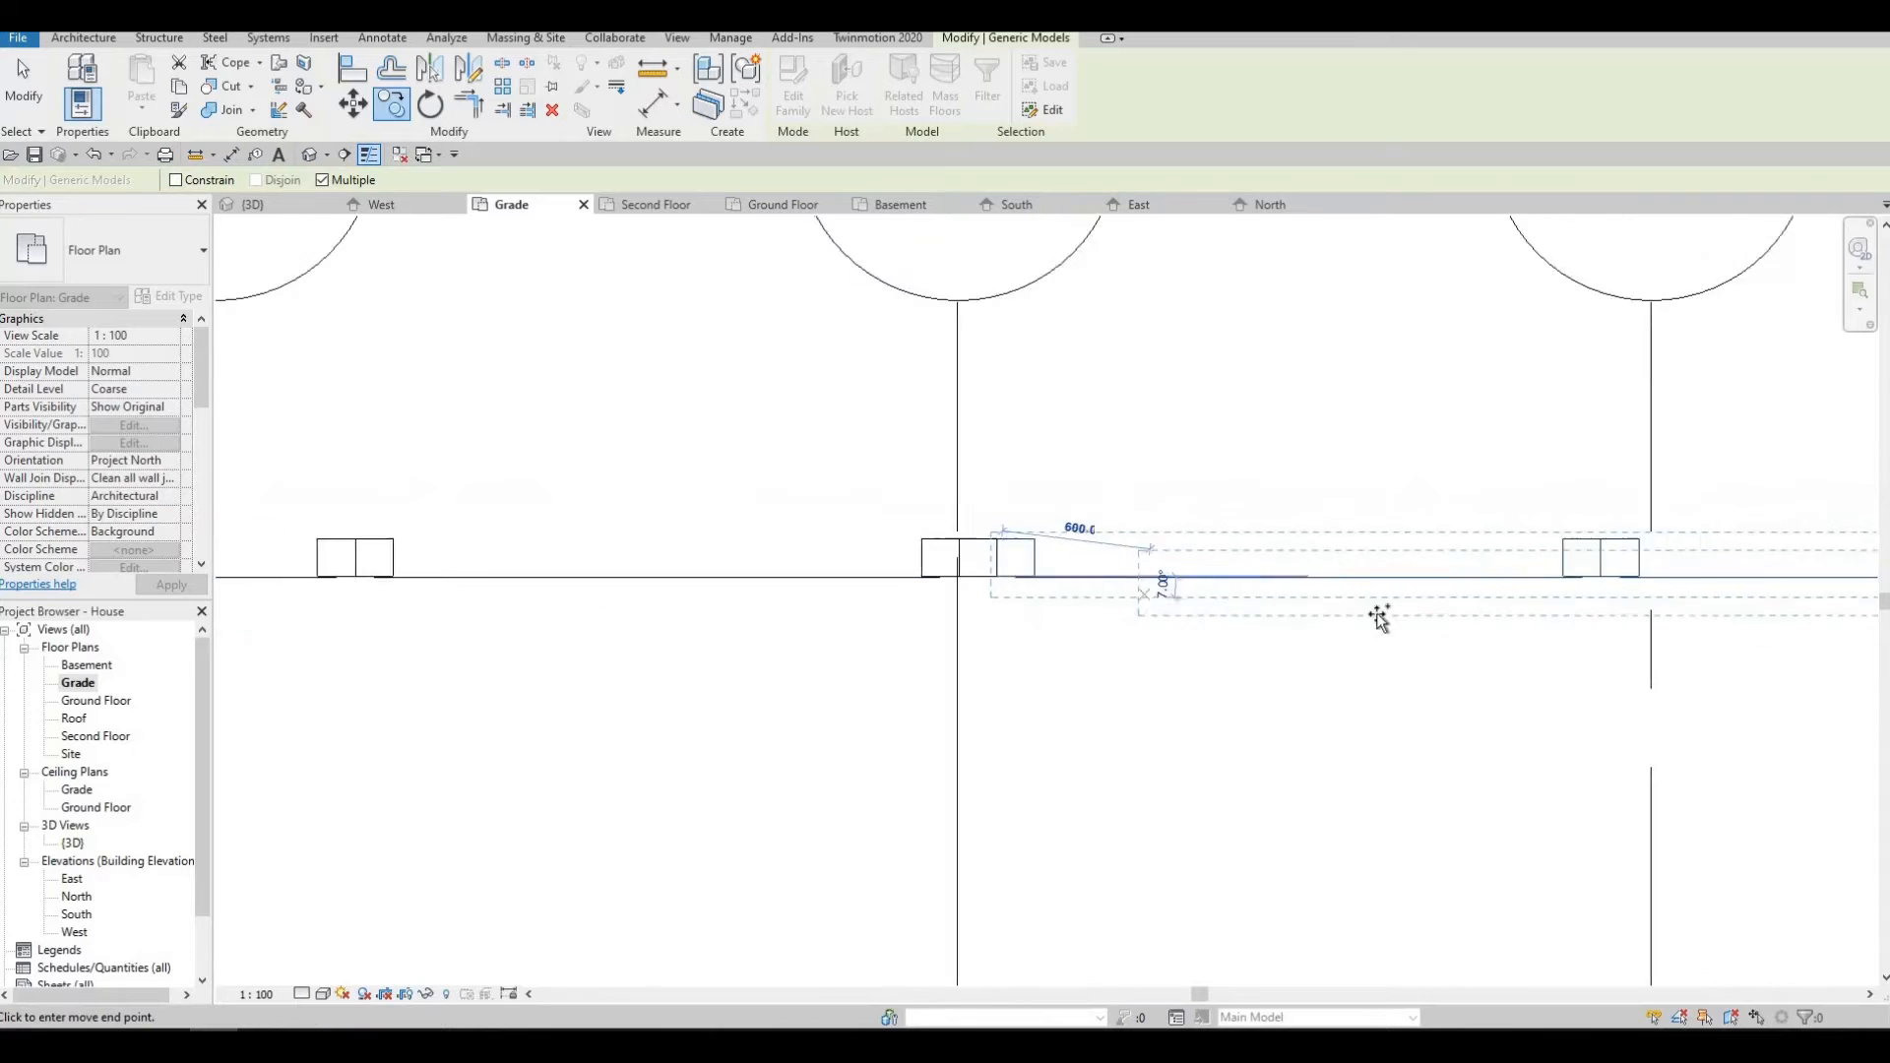
pyautogui.press('Escape')
pyautogui.scroll(-5, 1224, 579)
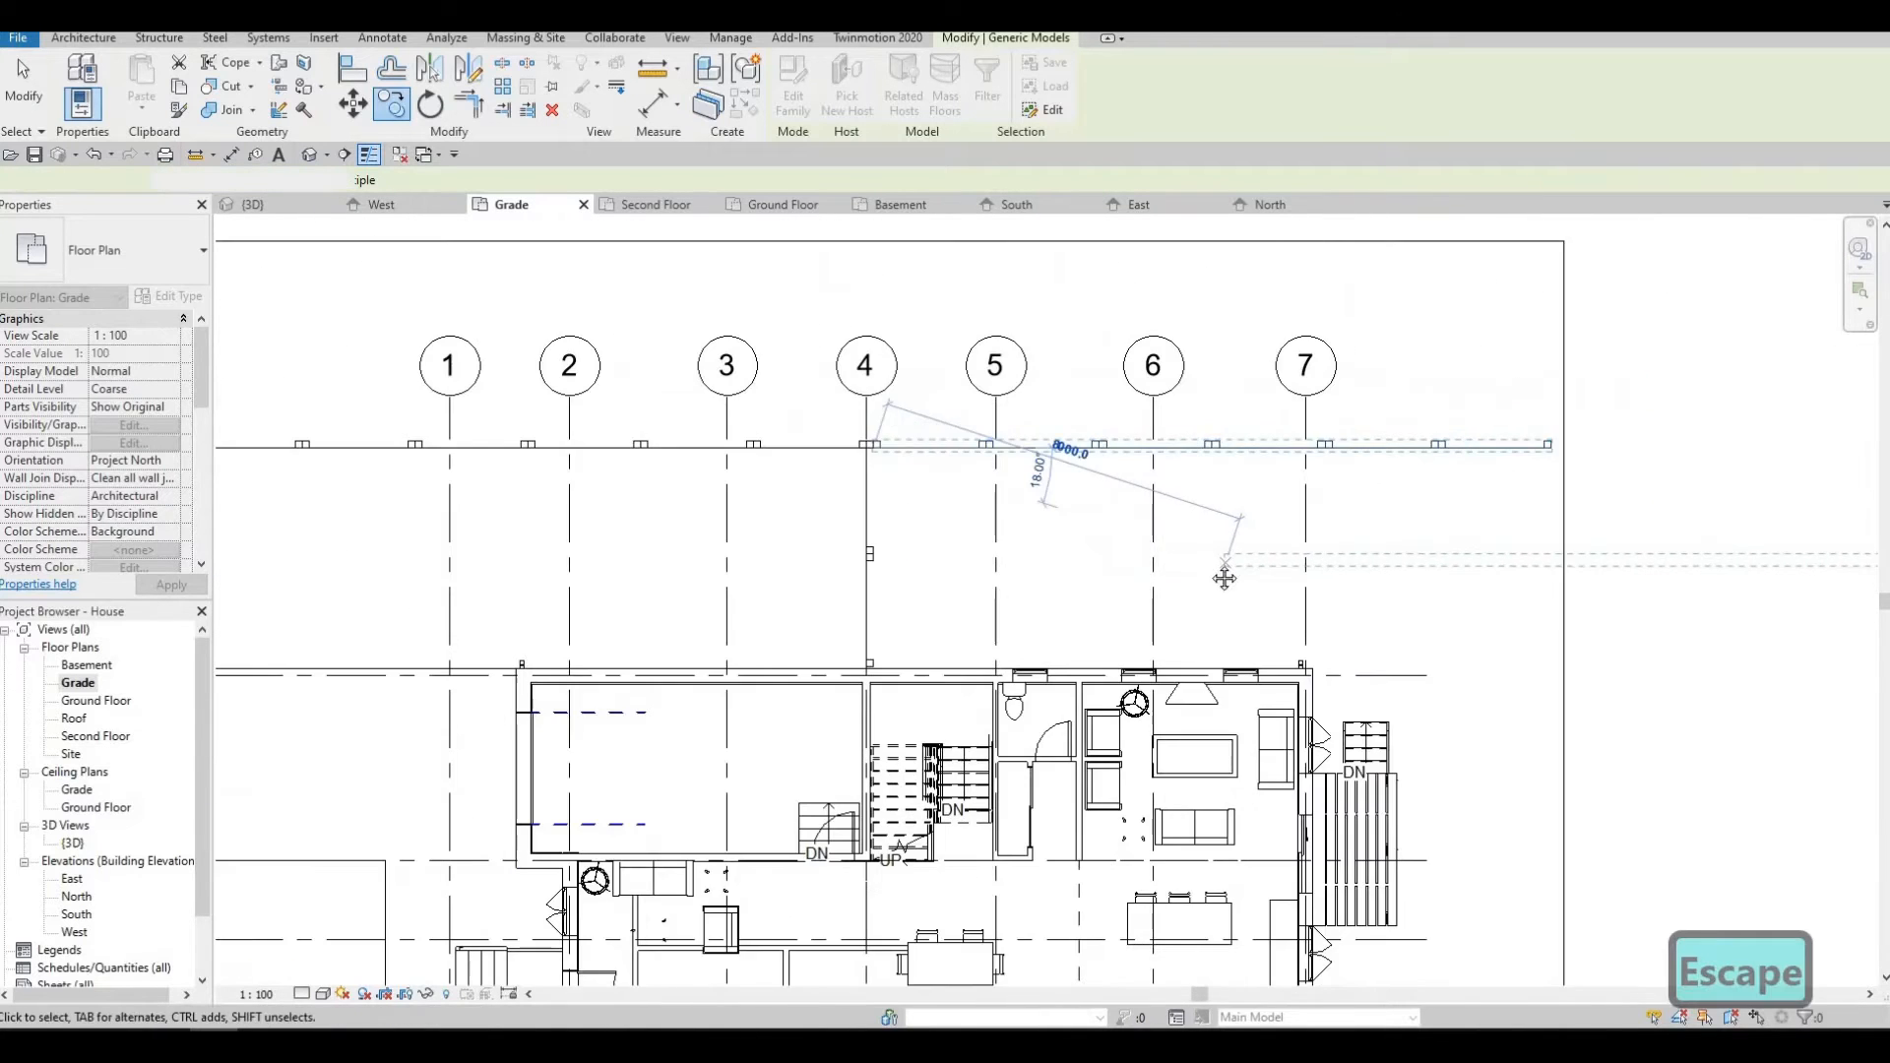
pyautogui.press('Escape')
pyautogui.press('Escape')
pyautogui.scroll(2, 1329, 552)
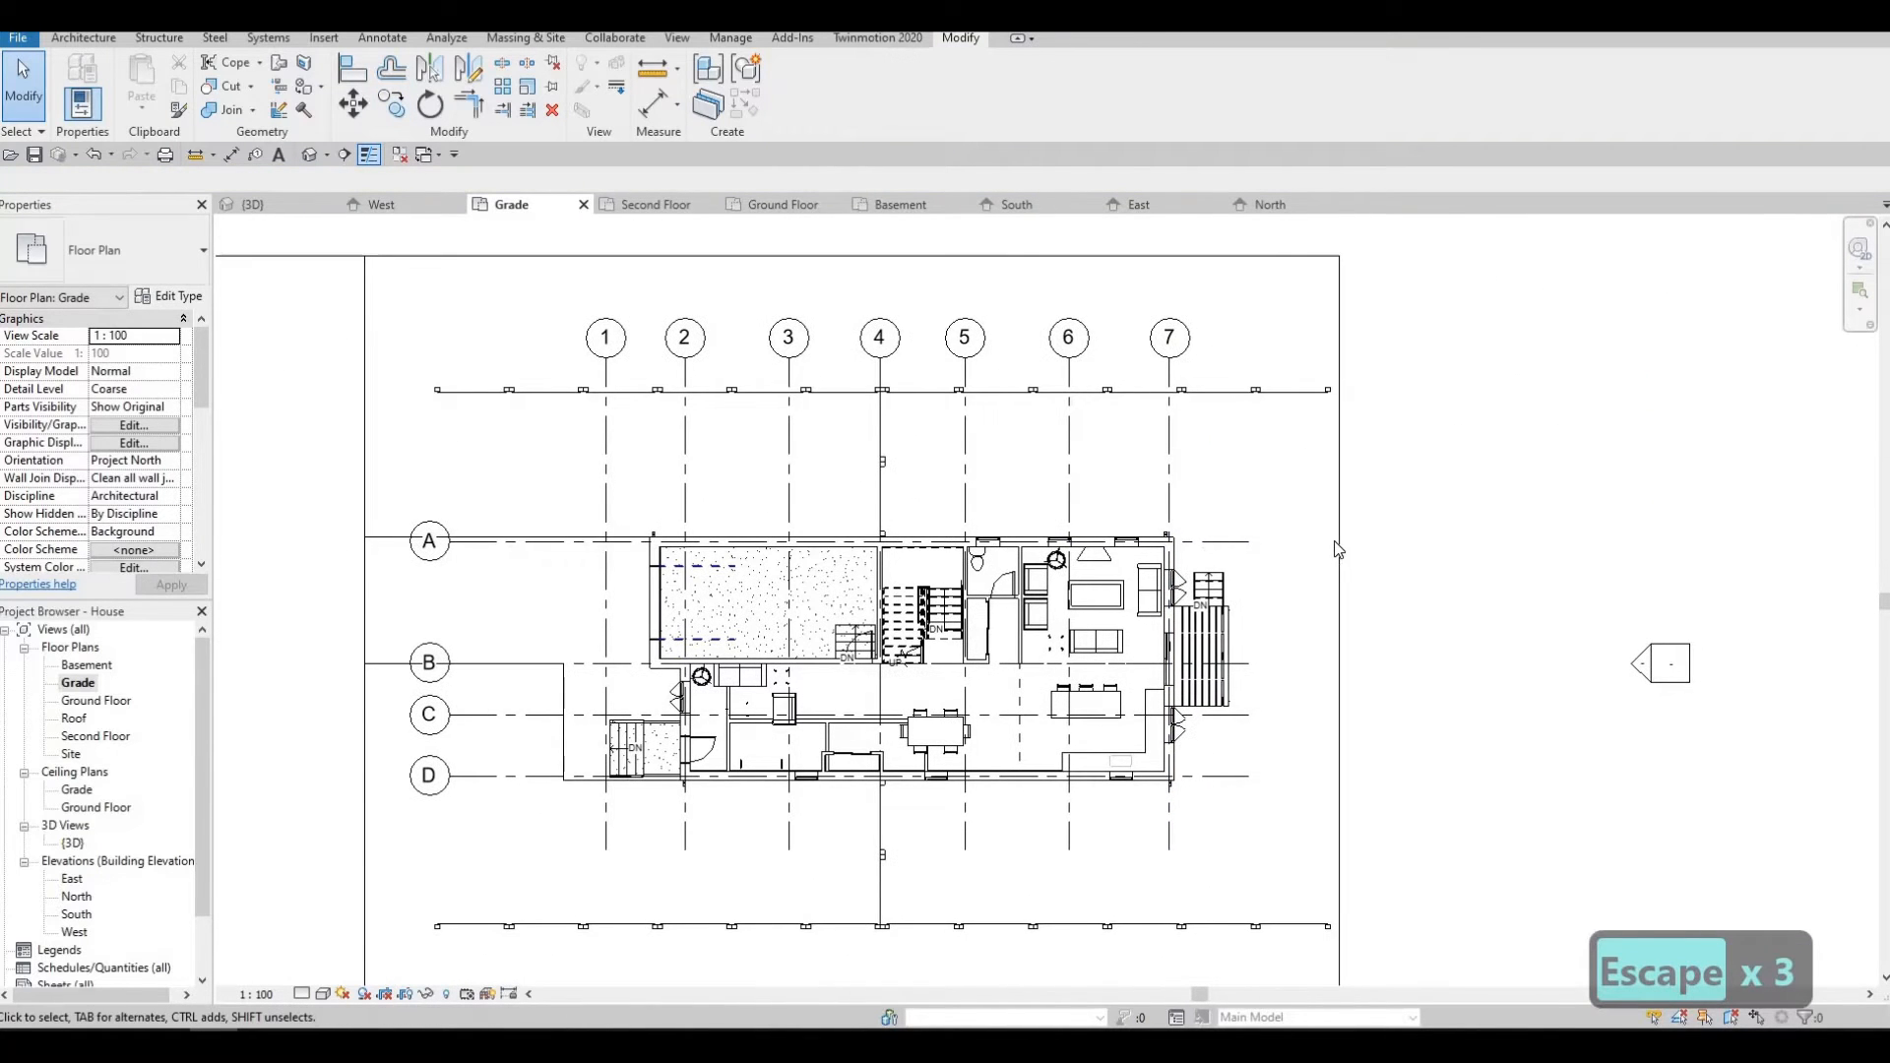
pyautogui.click(1283, 760)
pyautogui.scroll(-2, 1062, 595)
pyautogui.keyDown('ctrl'); pyautogui.scroll(2, 1073, 542); pyautogui.keyUp('ctrl')
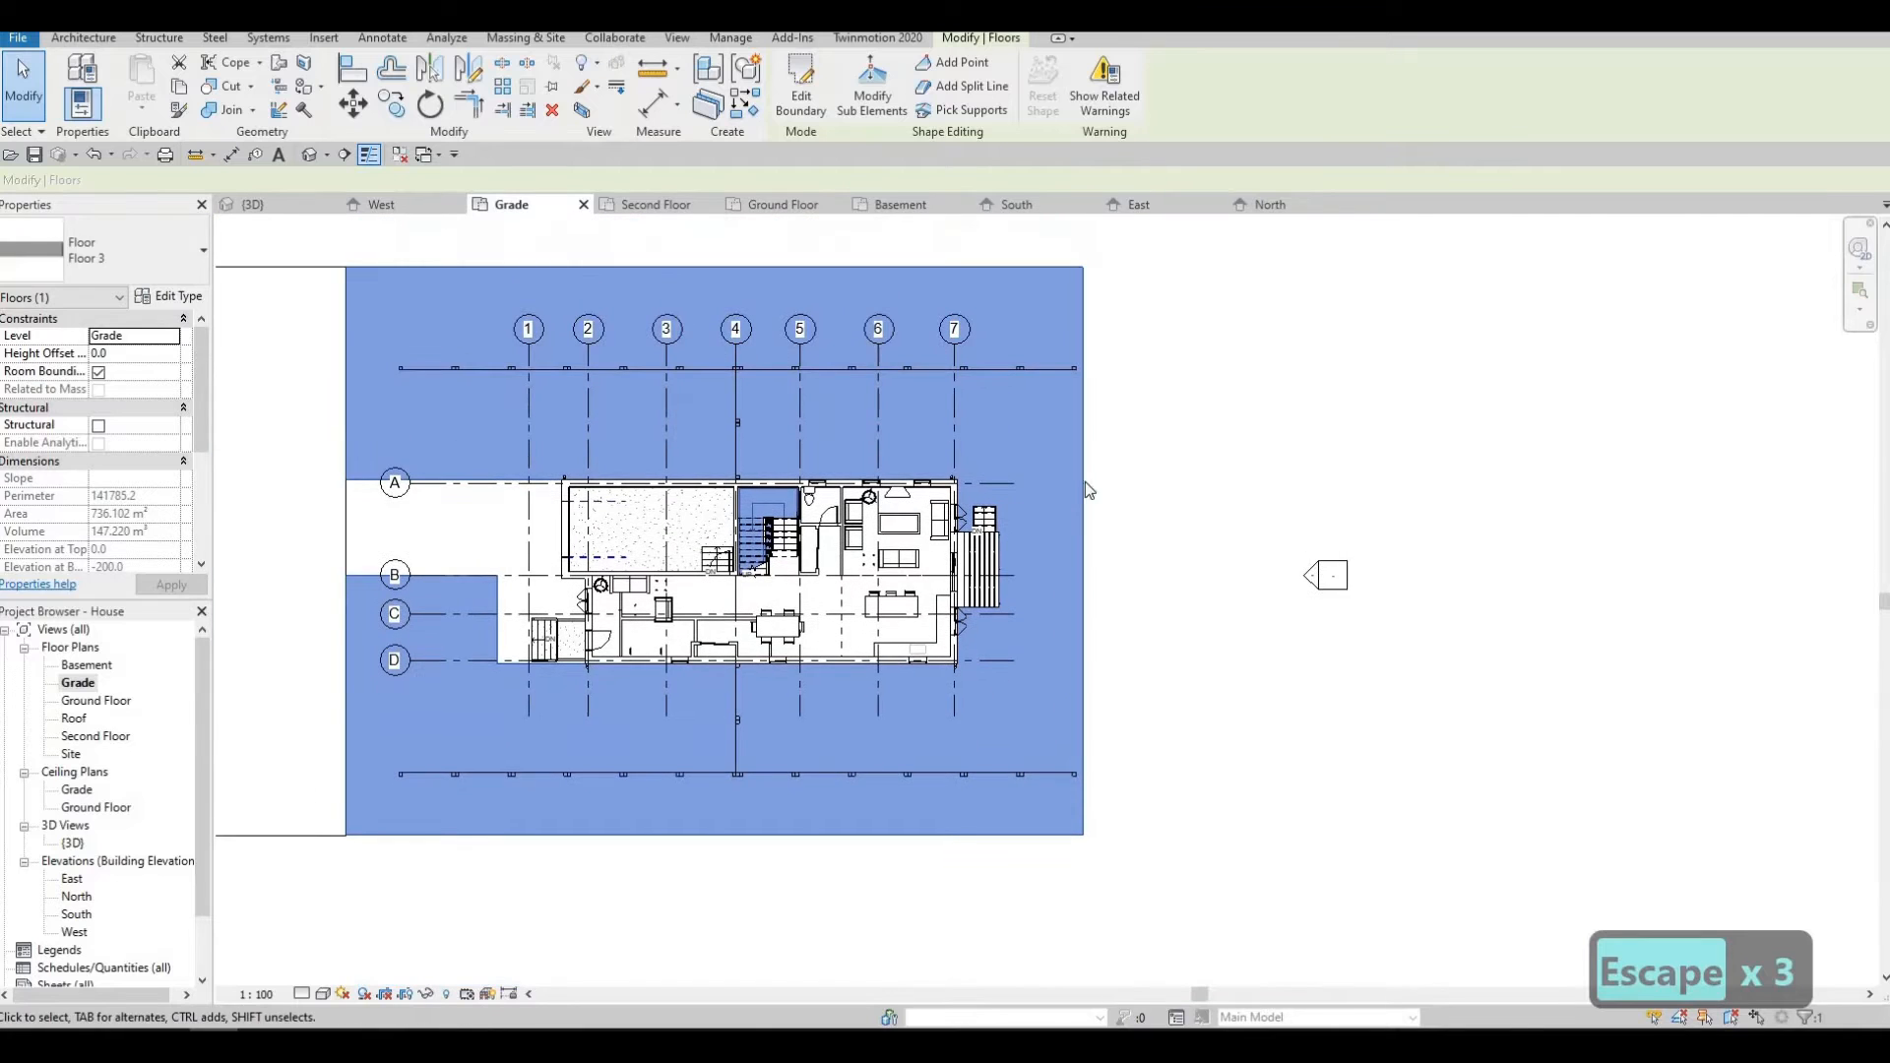
pyautogui.press('Escape')
pyautogui.scroll(1, 384, 382)
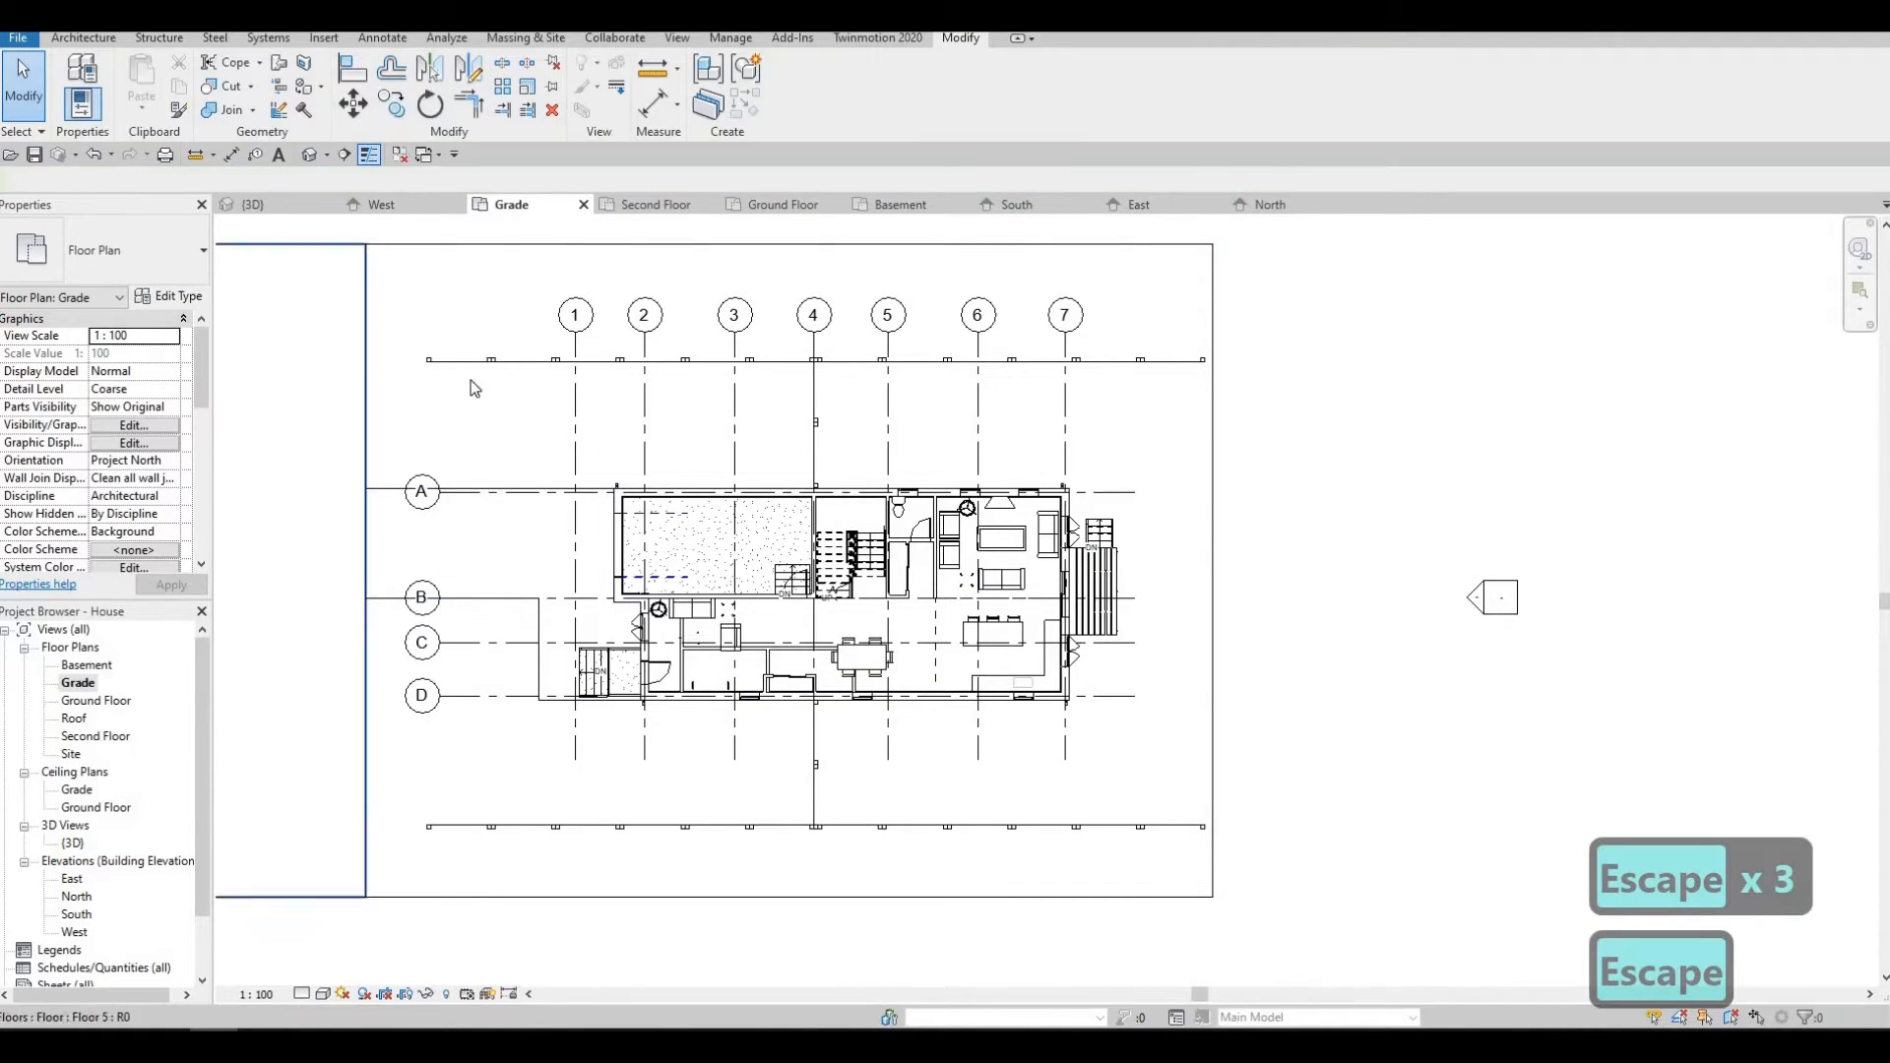
# Copy the whole twelve-panel north fence run to the empty area east of the lot.
pyautogui.scroll(1, 409, 365)
pyautogui.moveTo(404, 357); pyautogui.dragTo(1239, 427)
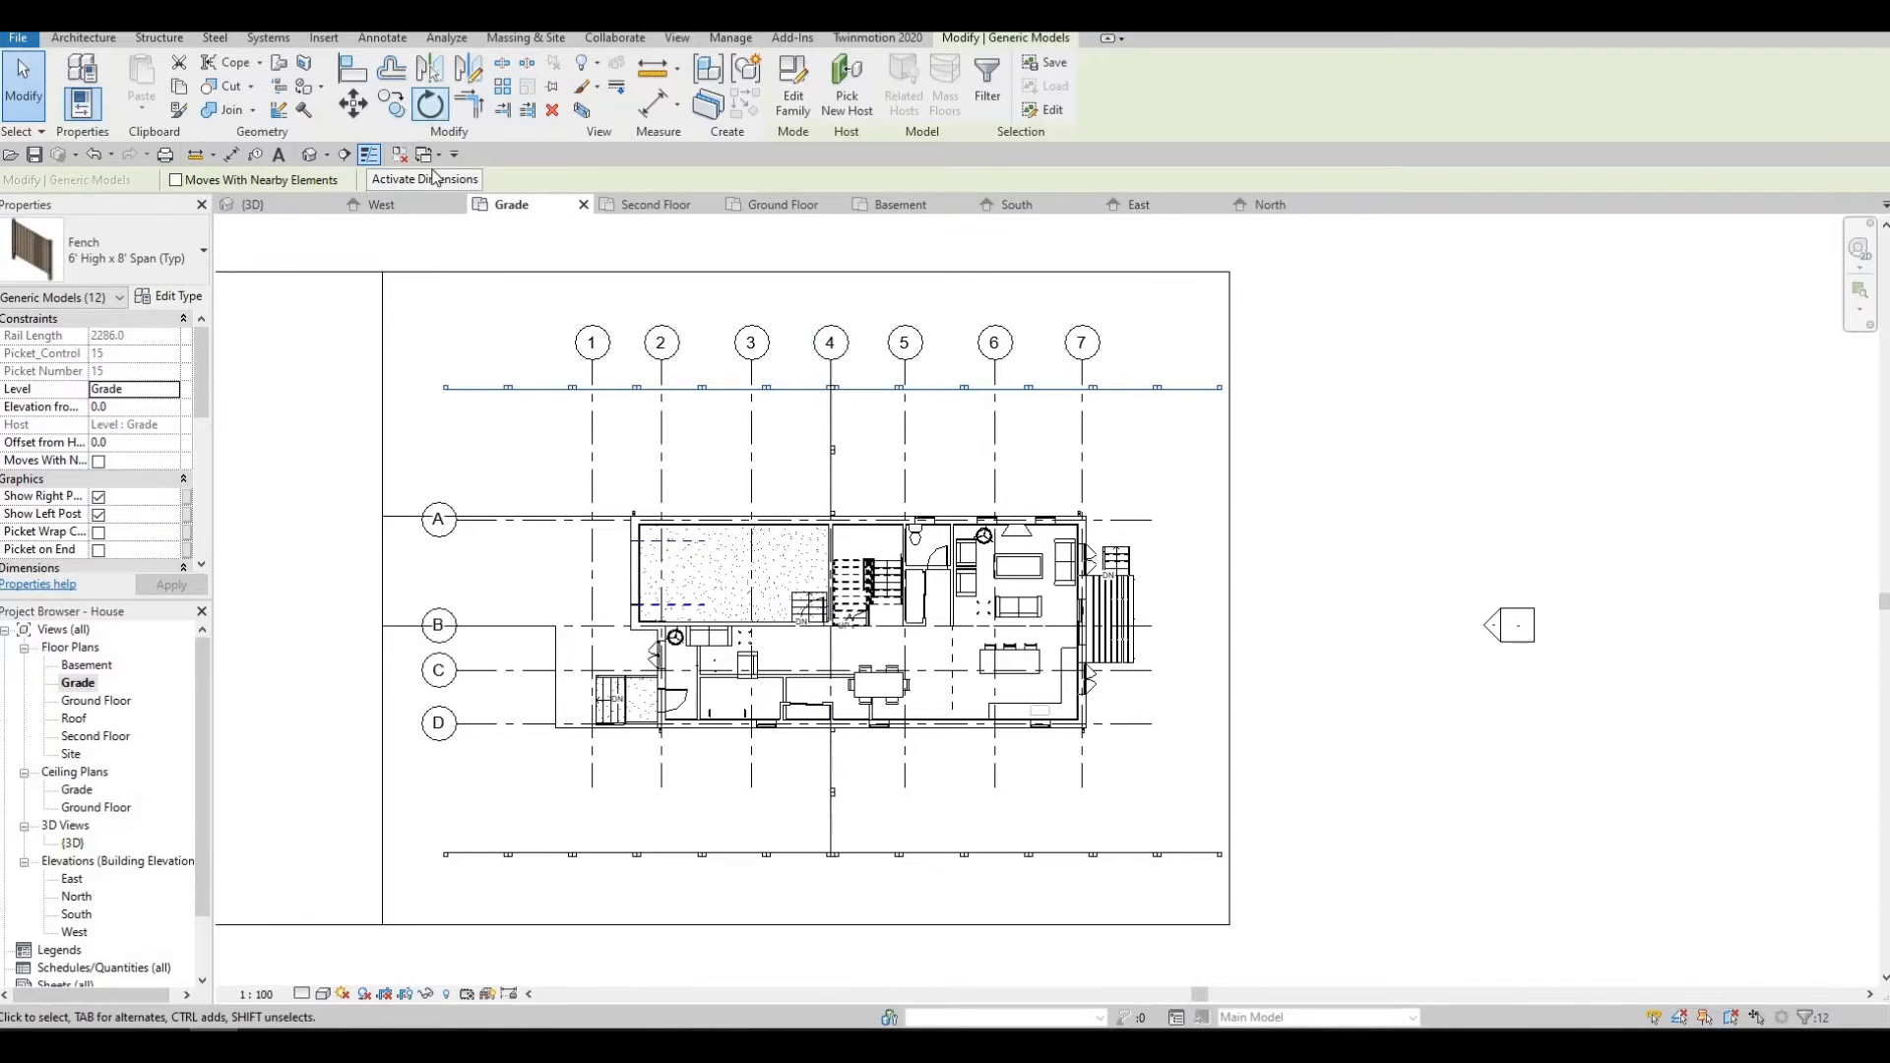
pyautogui.press('c')
pyautogui.press('o')
pyautogui.scroll(2, 443, 392)
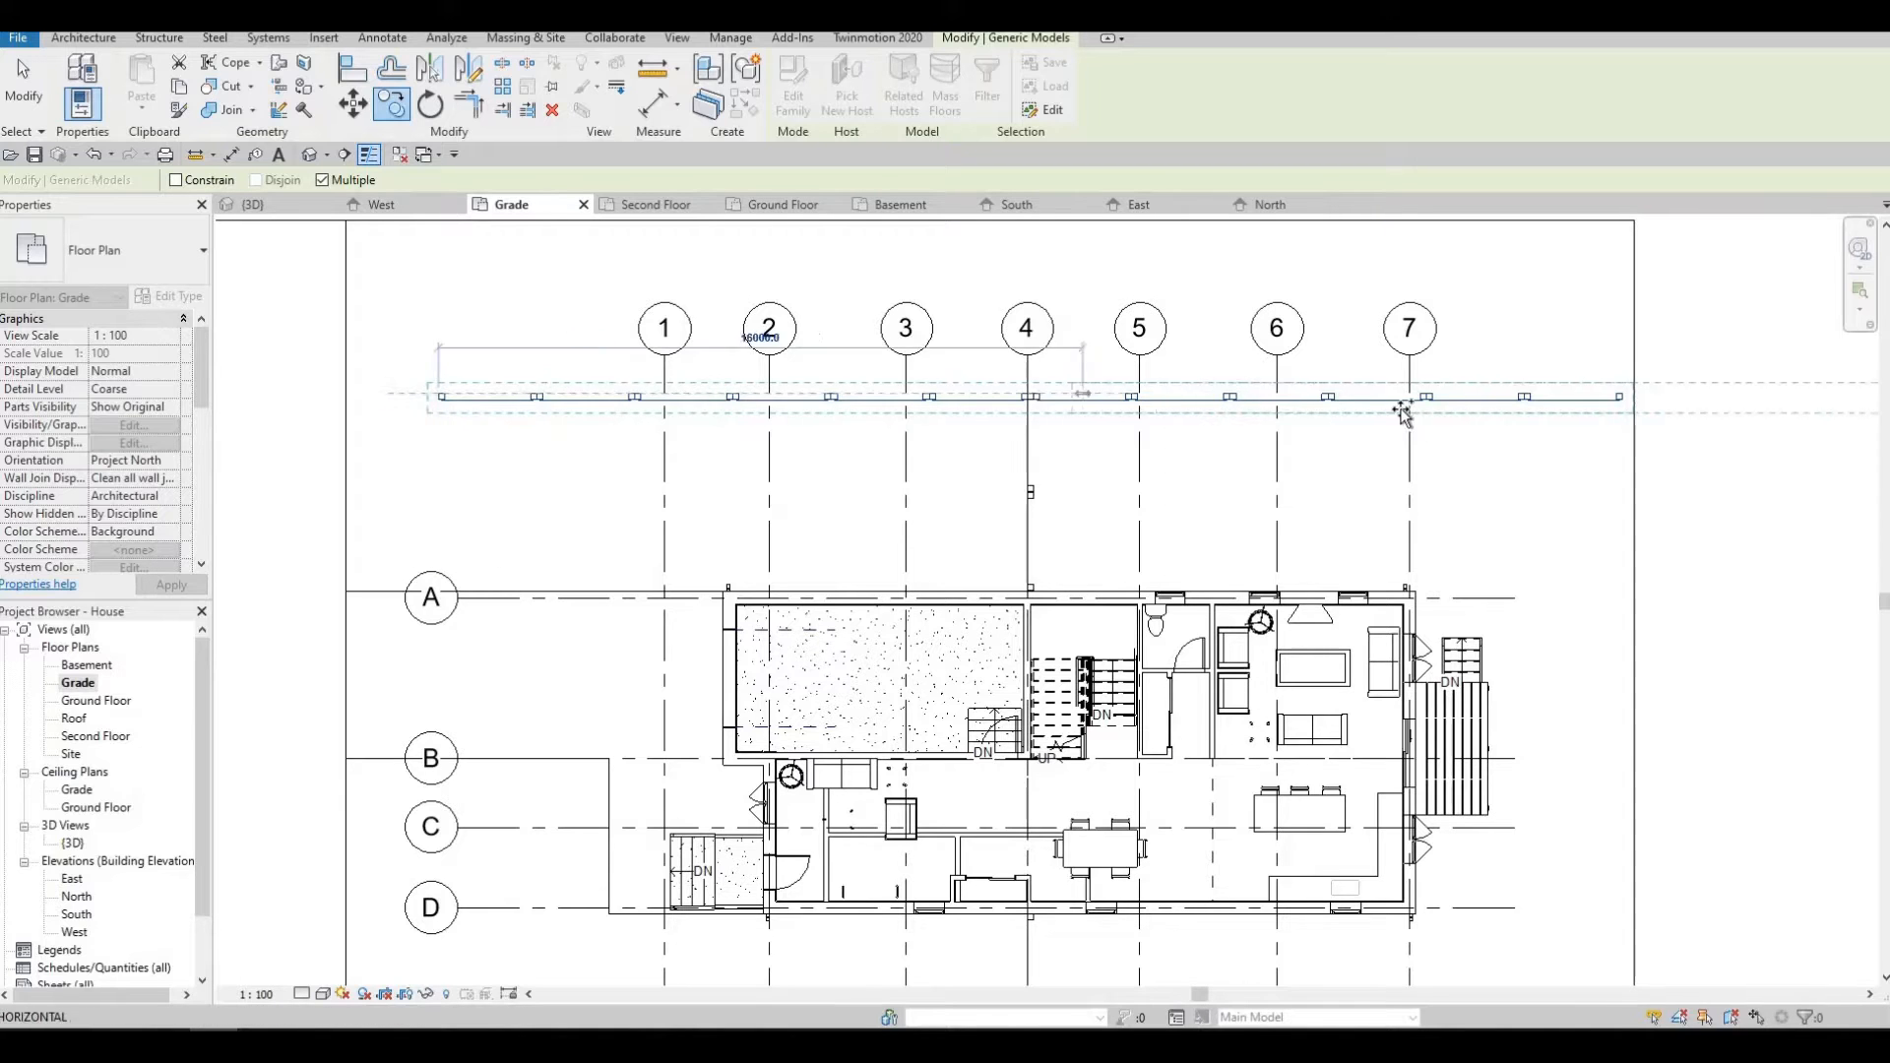
pyautogui.scroll(-2, 1398, 433)
pyautogui.moveTo(1433, 414); pyautogui.dragTo(971, 409, button='middle')
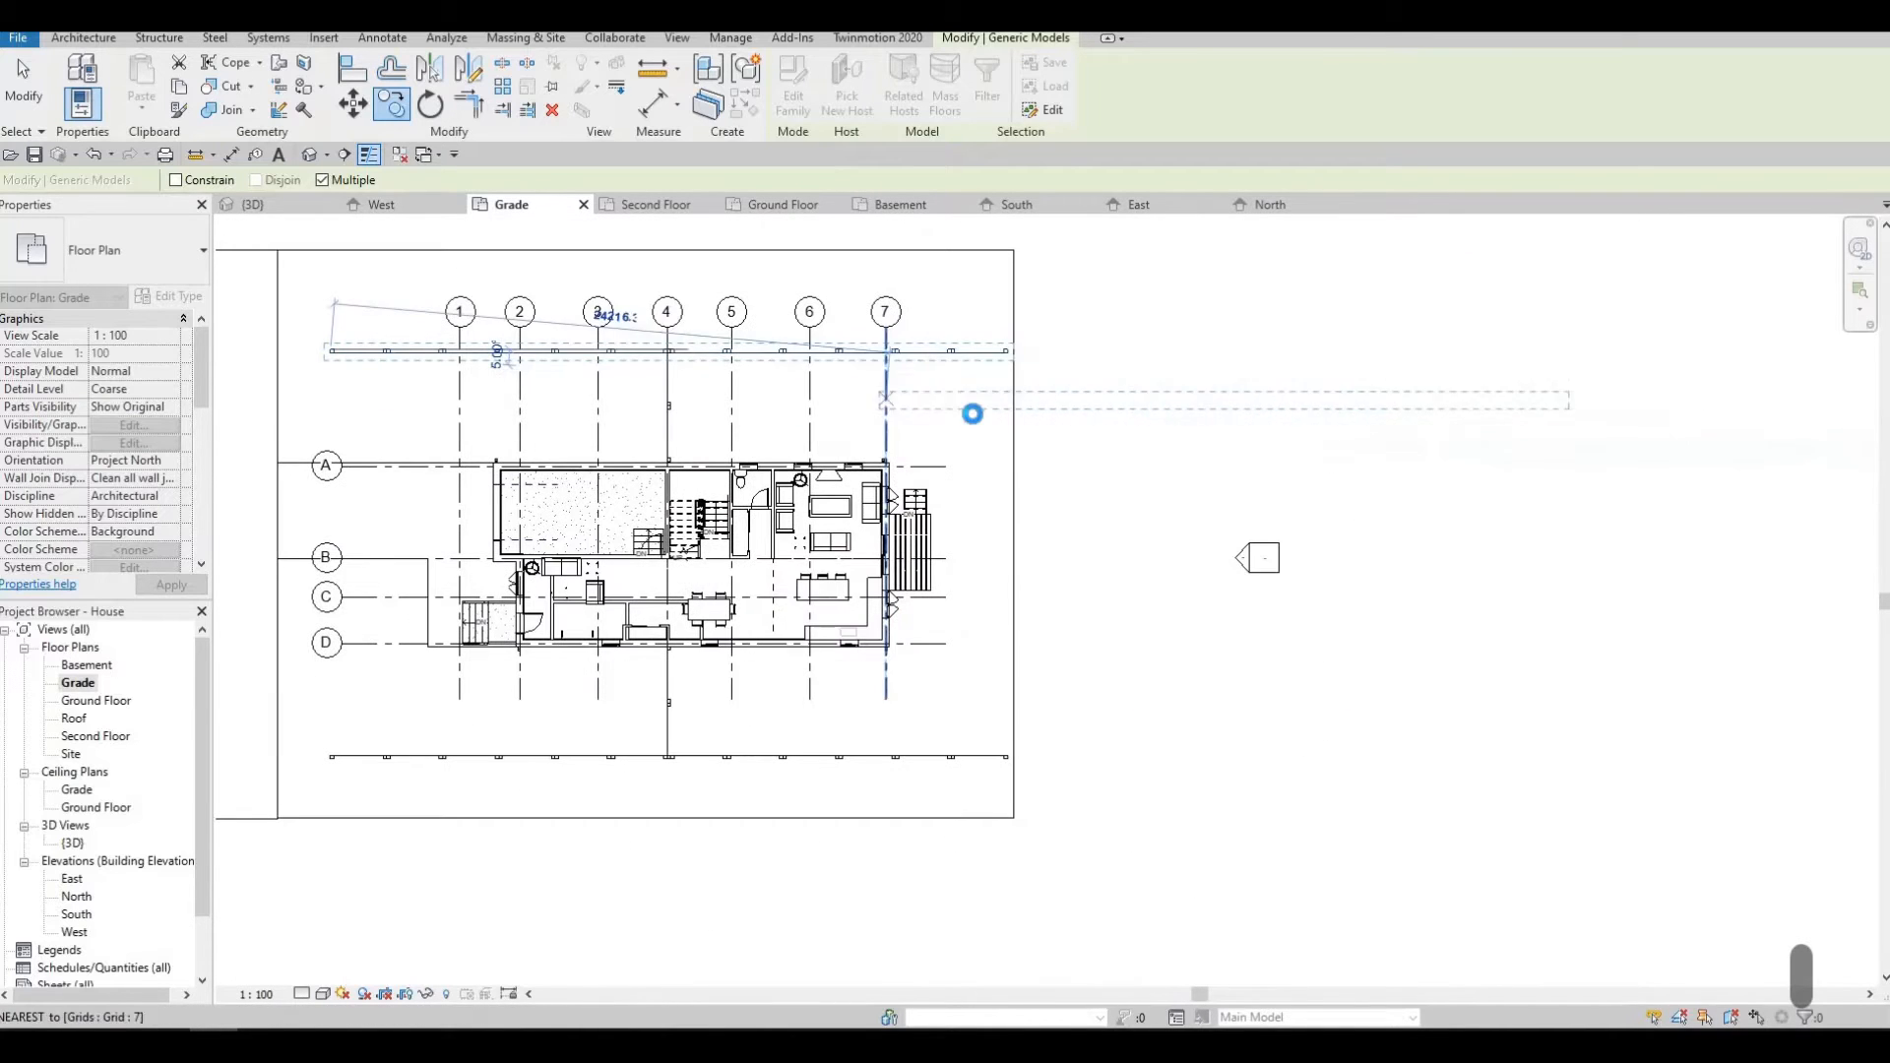
pyautogui.click(1052, 416)
pyautogui.press('Escape')
pyautogui.press('Escape')
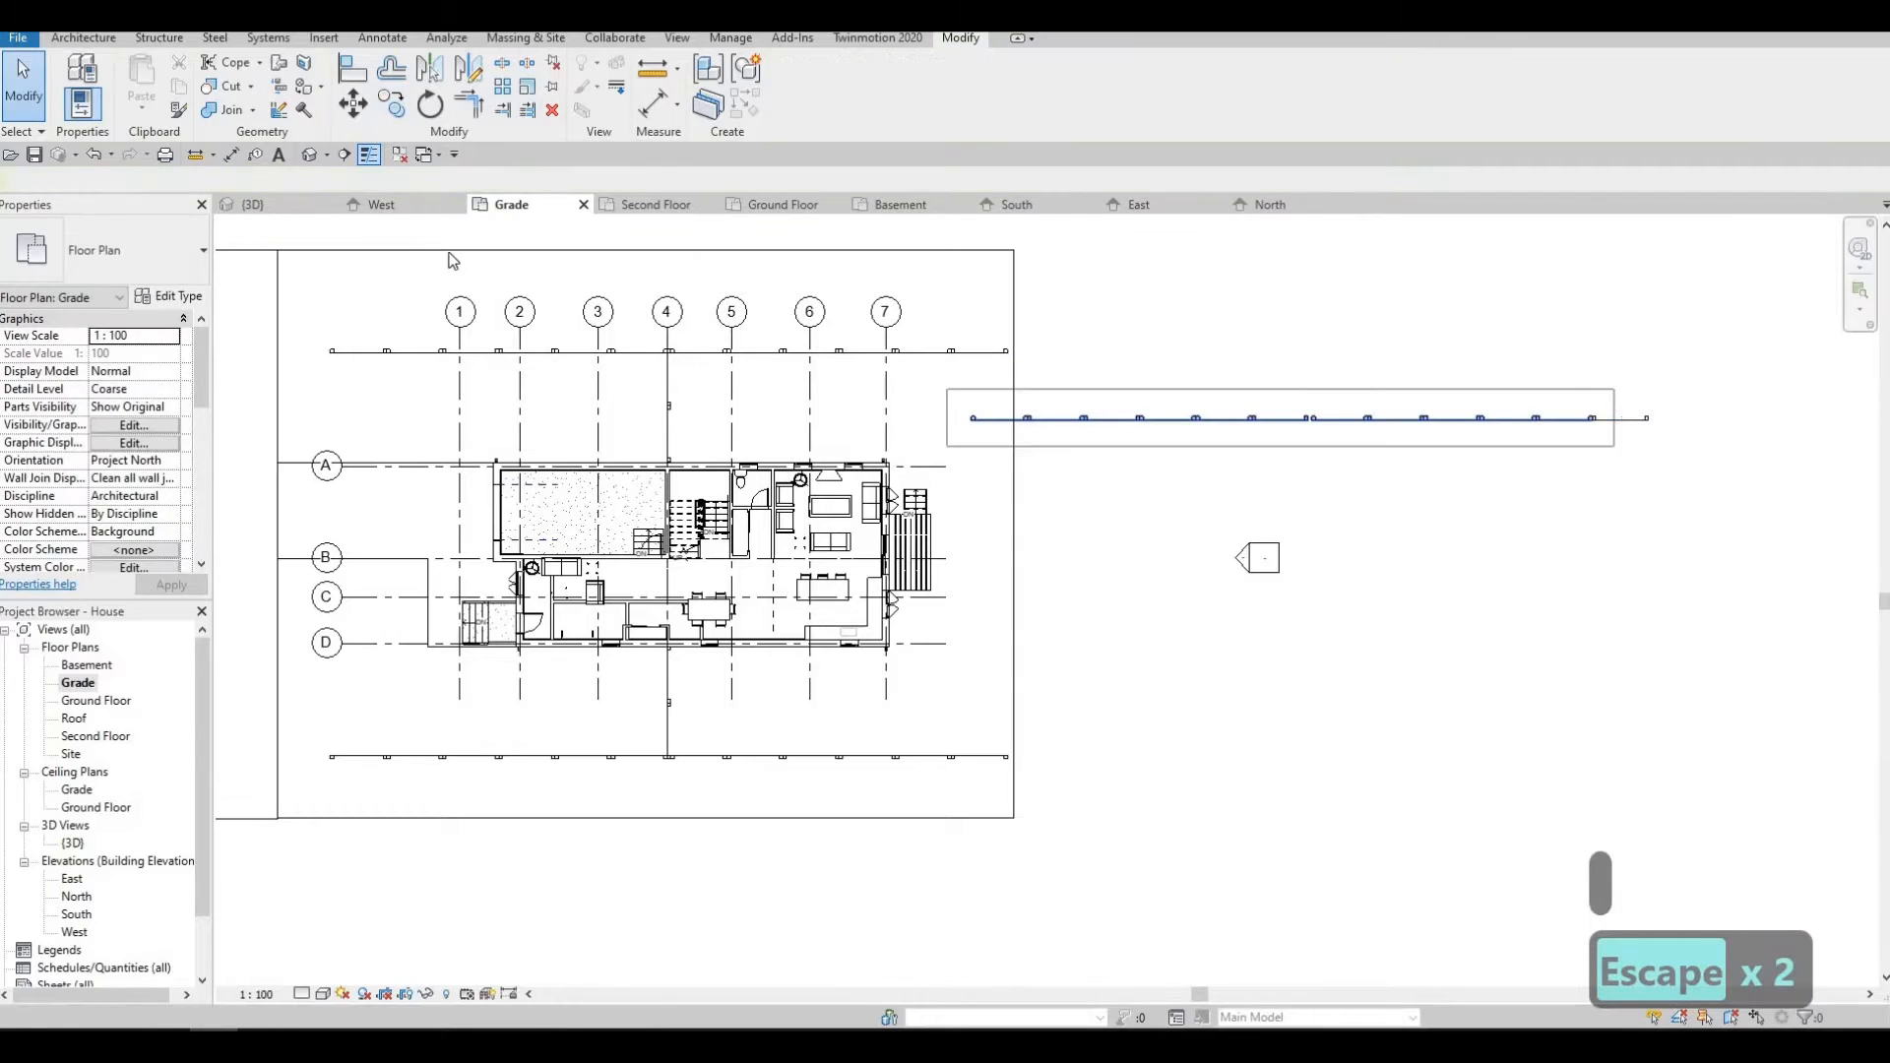
# Rotate the copied twelve-panel run about its centre so that it runs vertically in plan.
pyautogui.click(1050, 420)
pyautogui.press('r')
pyautogui.press('o')
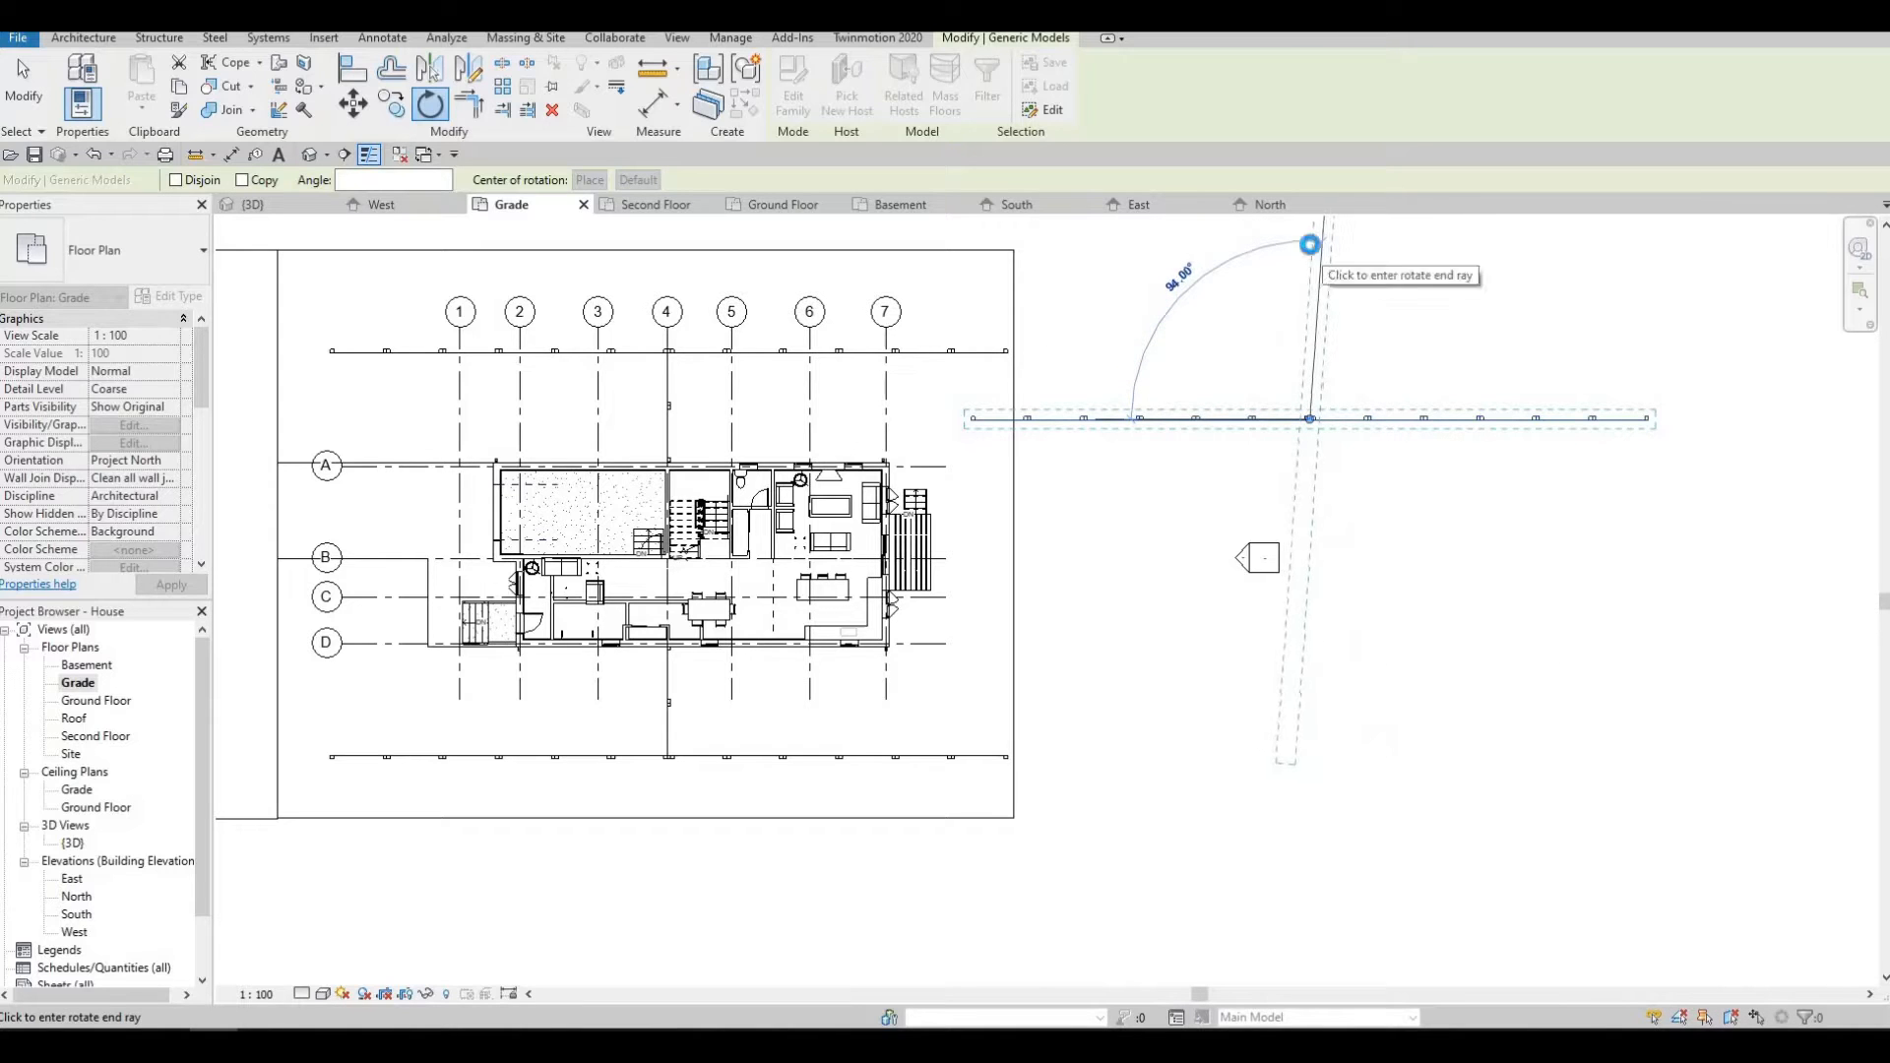
pyautogui.click(1309, 245)
pyautogui.press('Escape')
pyautogui.scroll(-2, 1285, 299)
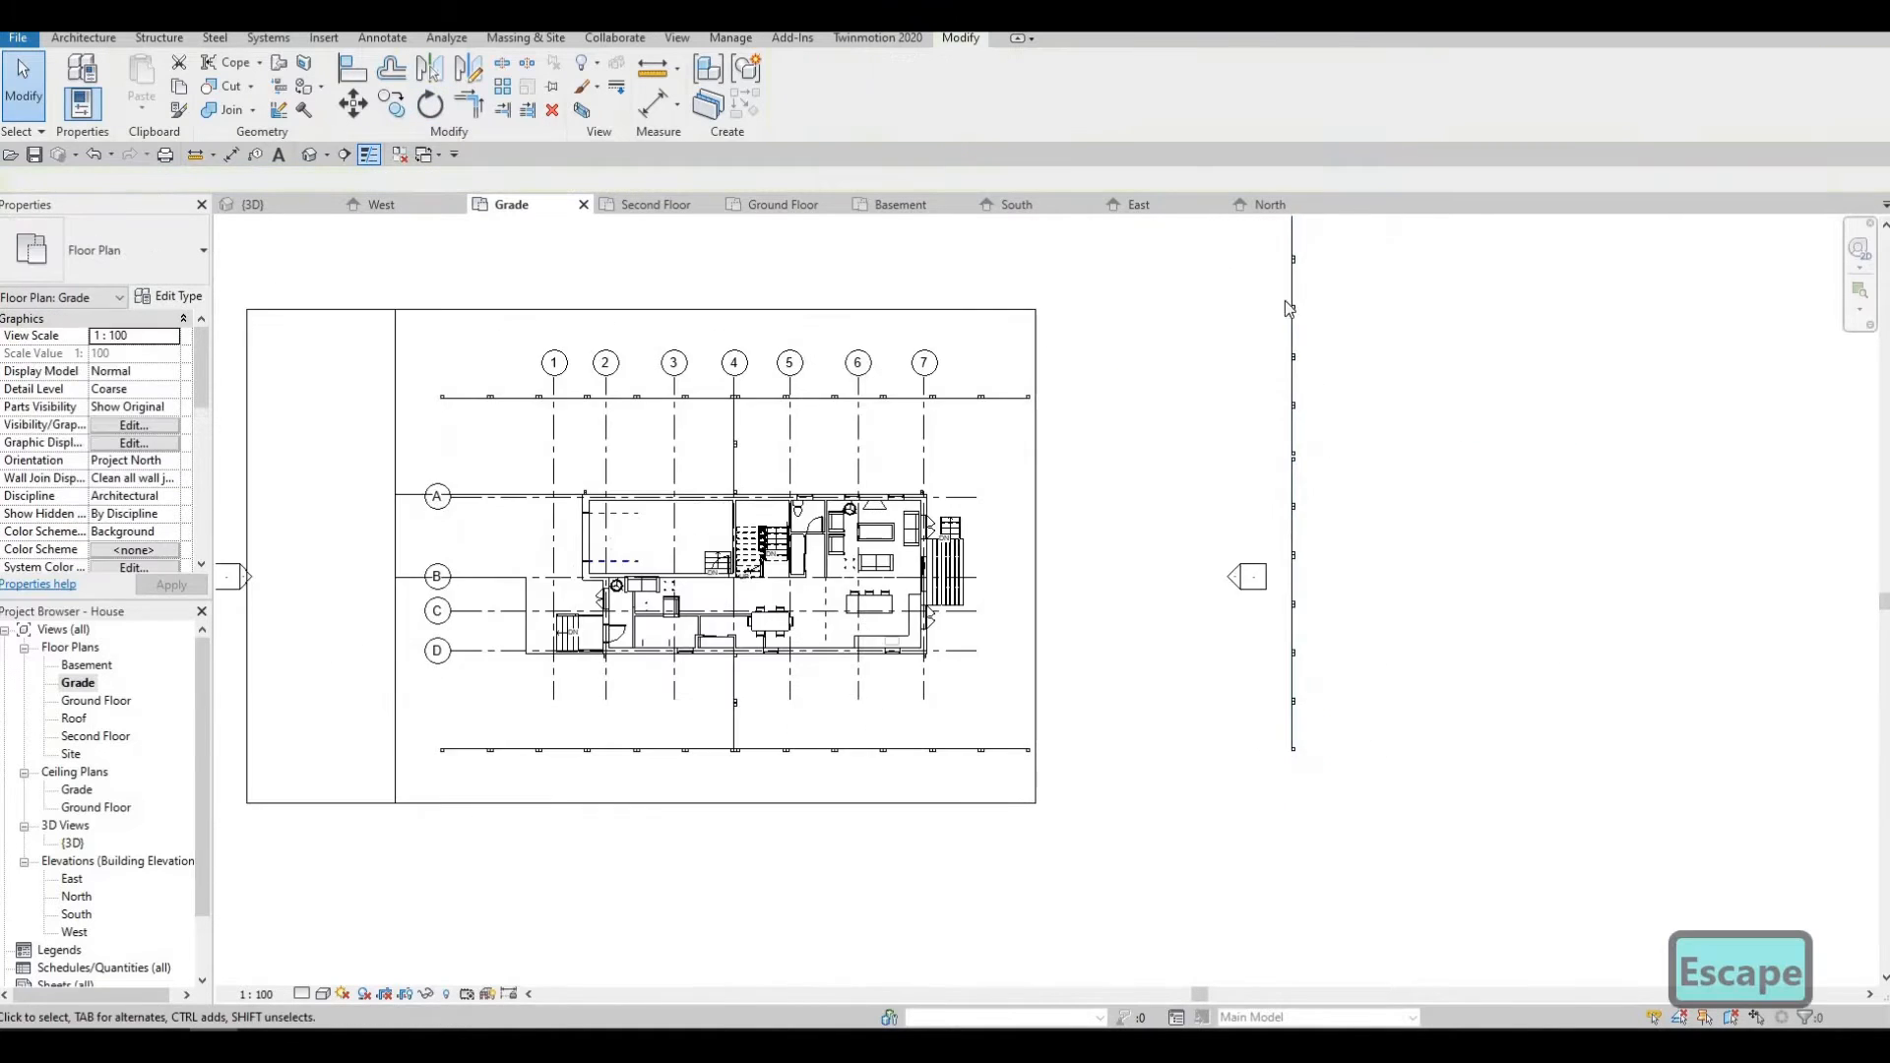
# Move the vertical fence run so its north end meets the east end of the north fence, inside the lot's east edge.
pyautogui.moveTo(1236, 237); pyautogui.dragTo(1370, 740)
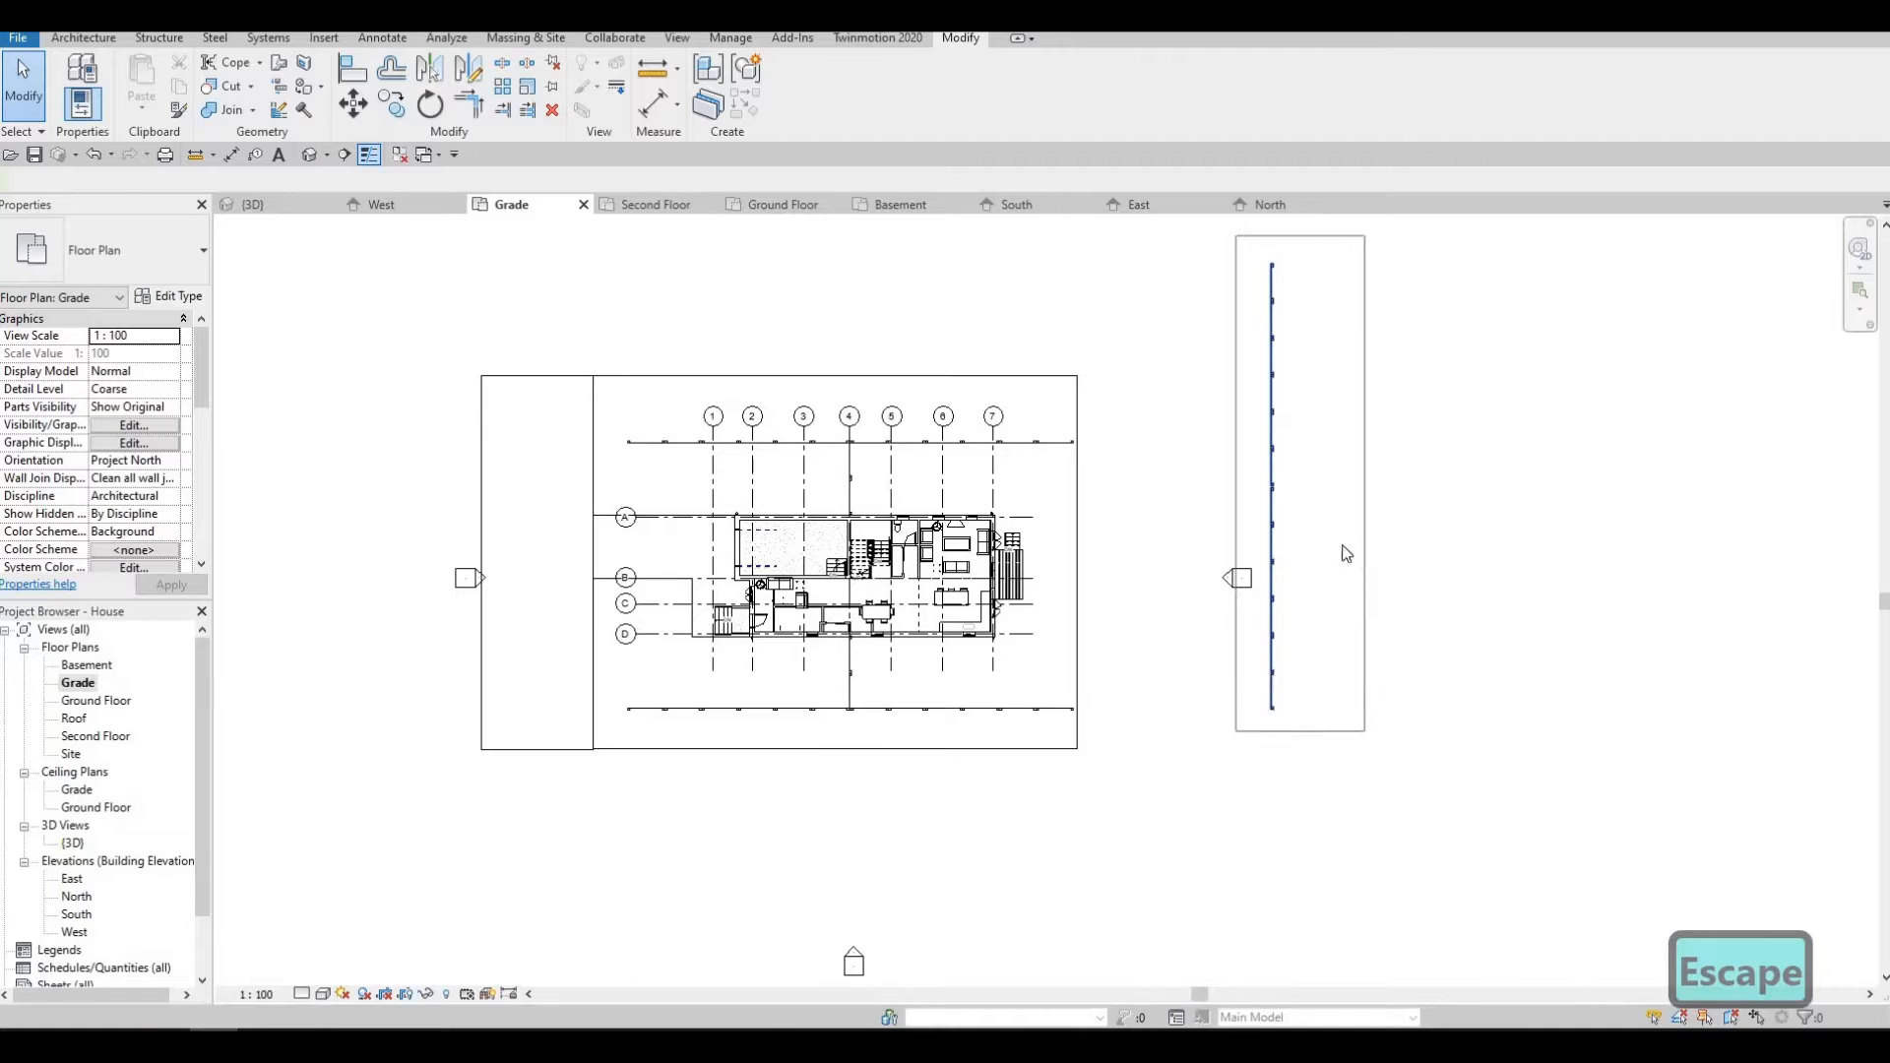
pyautogui.moveTo(1346, 553); pyautogui.dragTo(1365, 732)
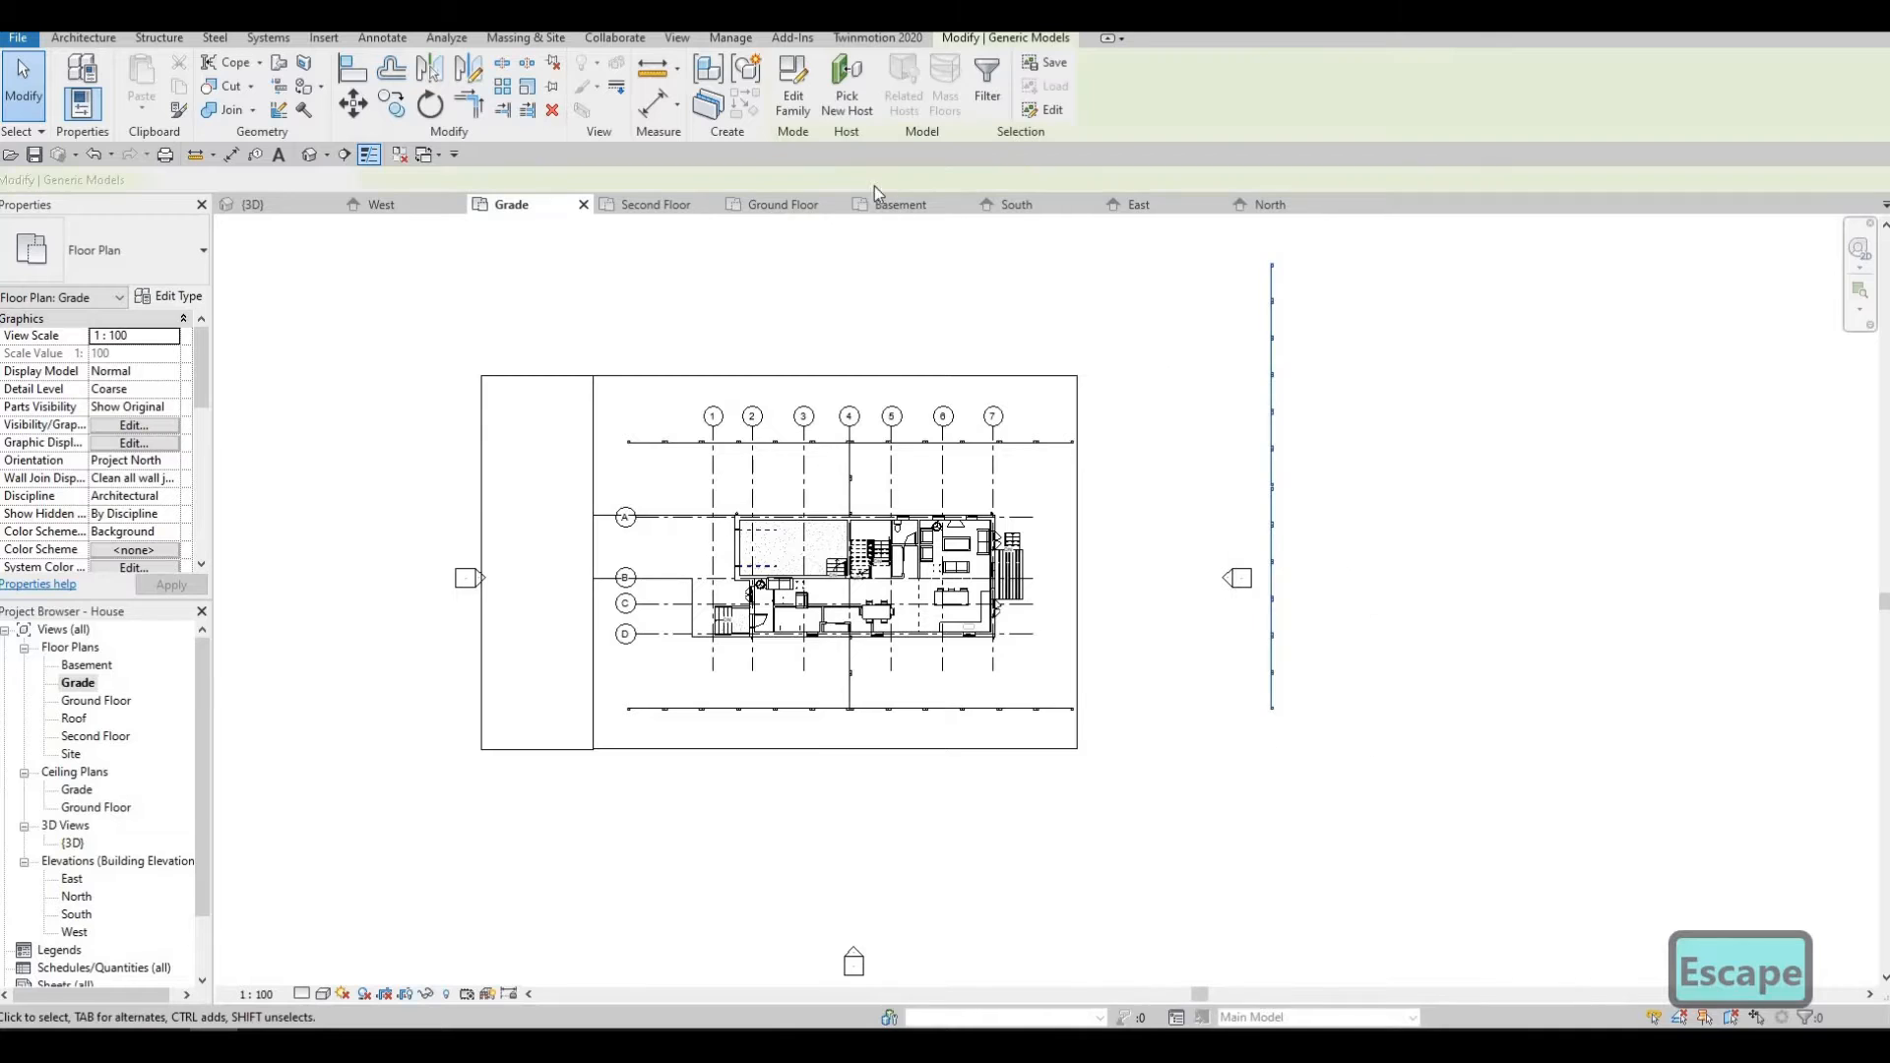
pyautogui.click(370, 114)
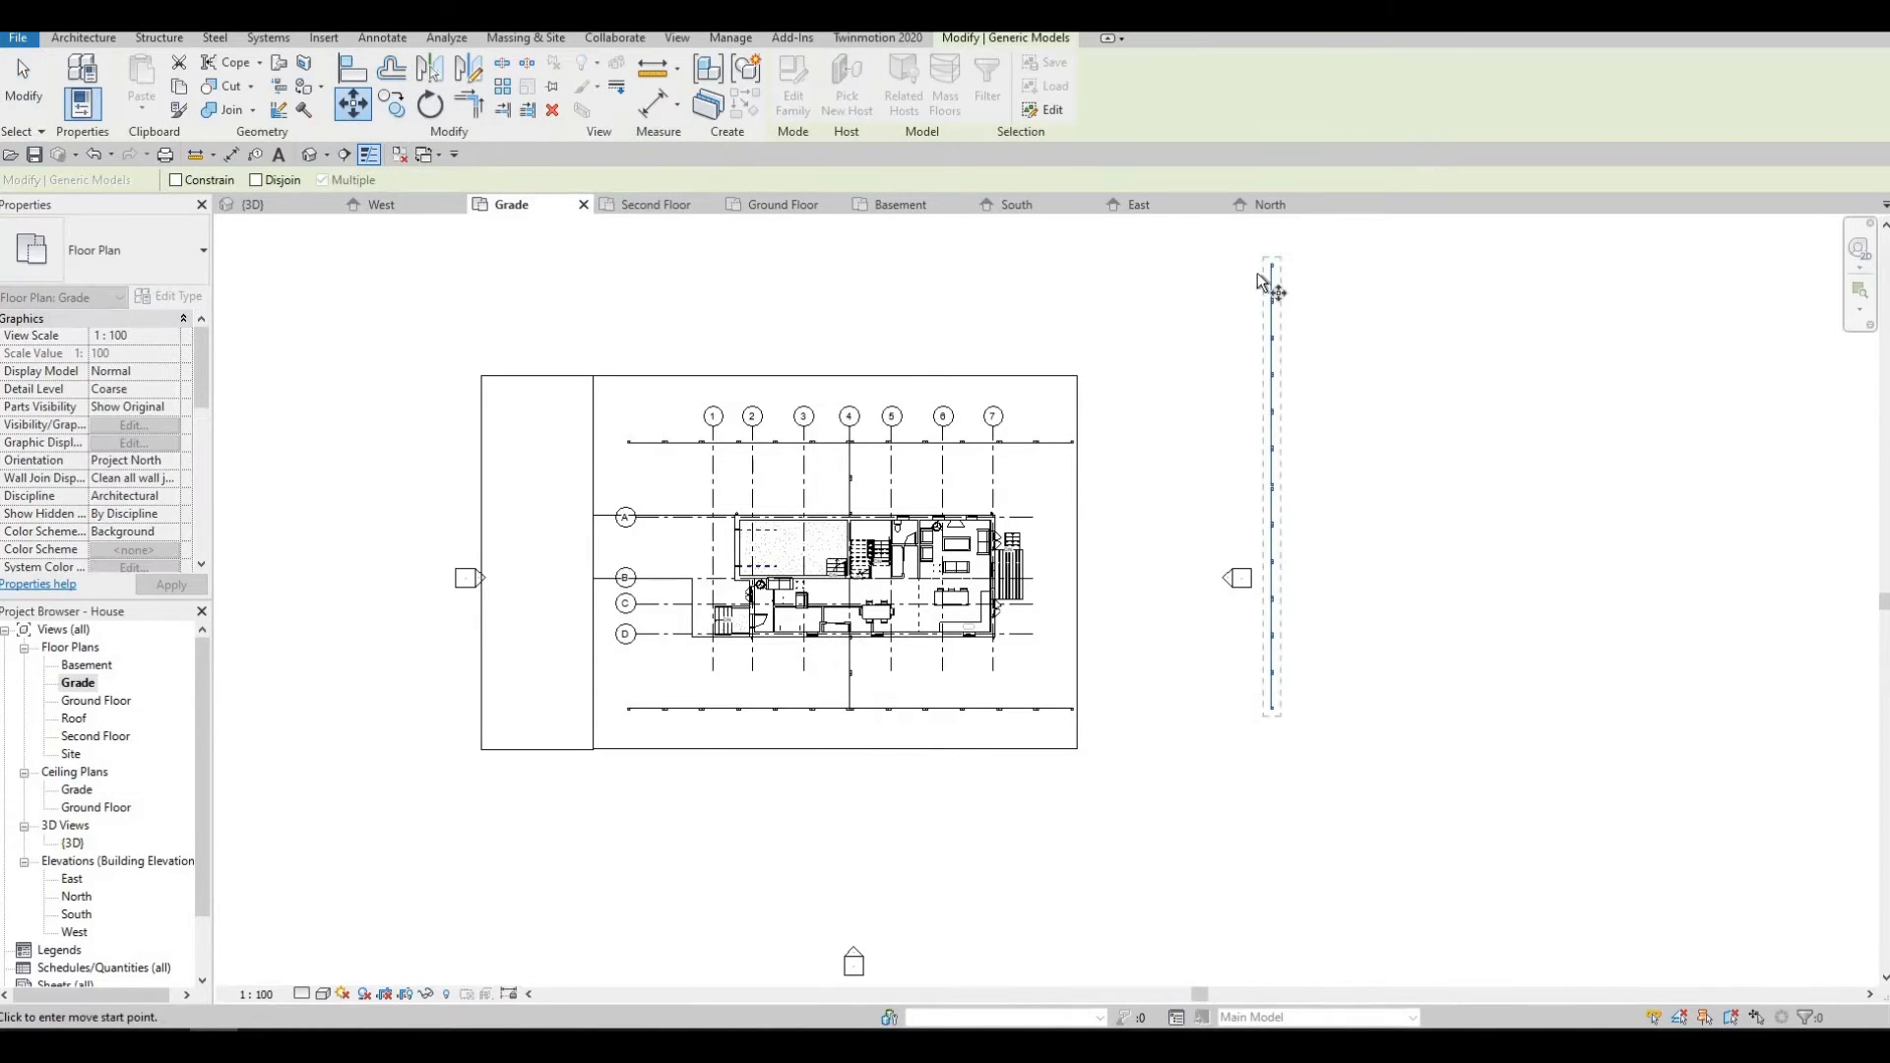
pyautogui.scroll(3, 1260, 258)
pyautogui.scroll(4, 1239, 344)
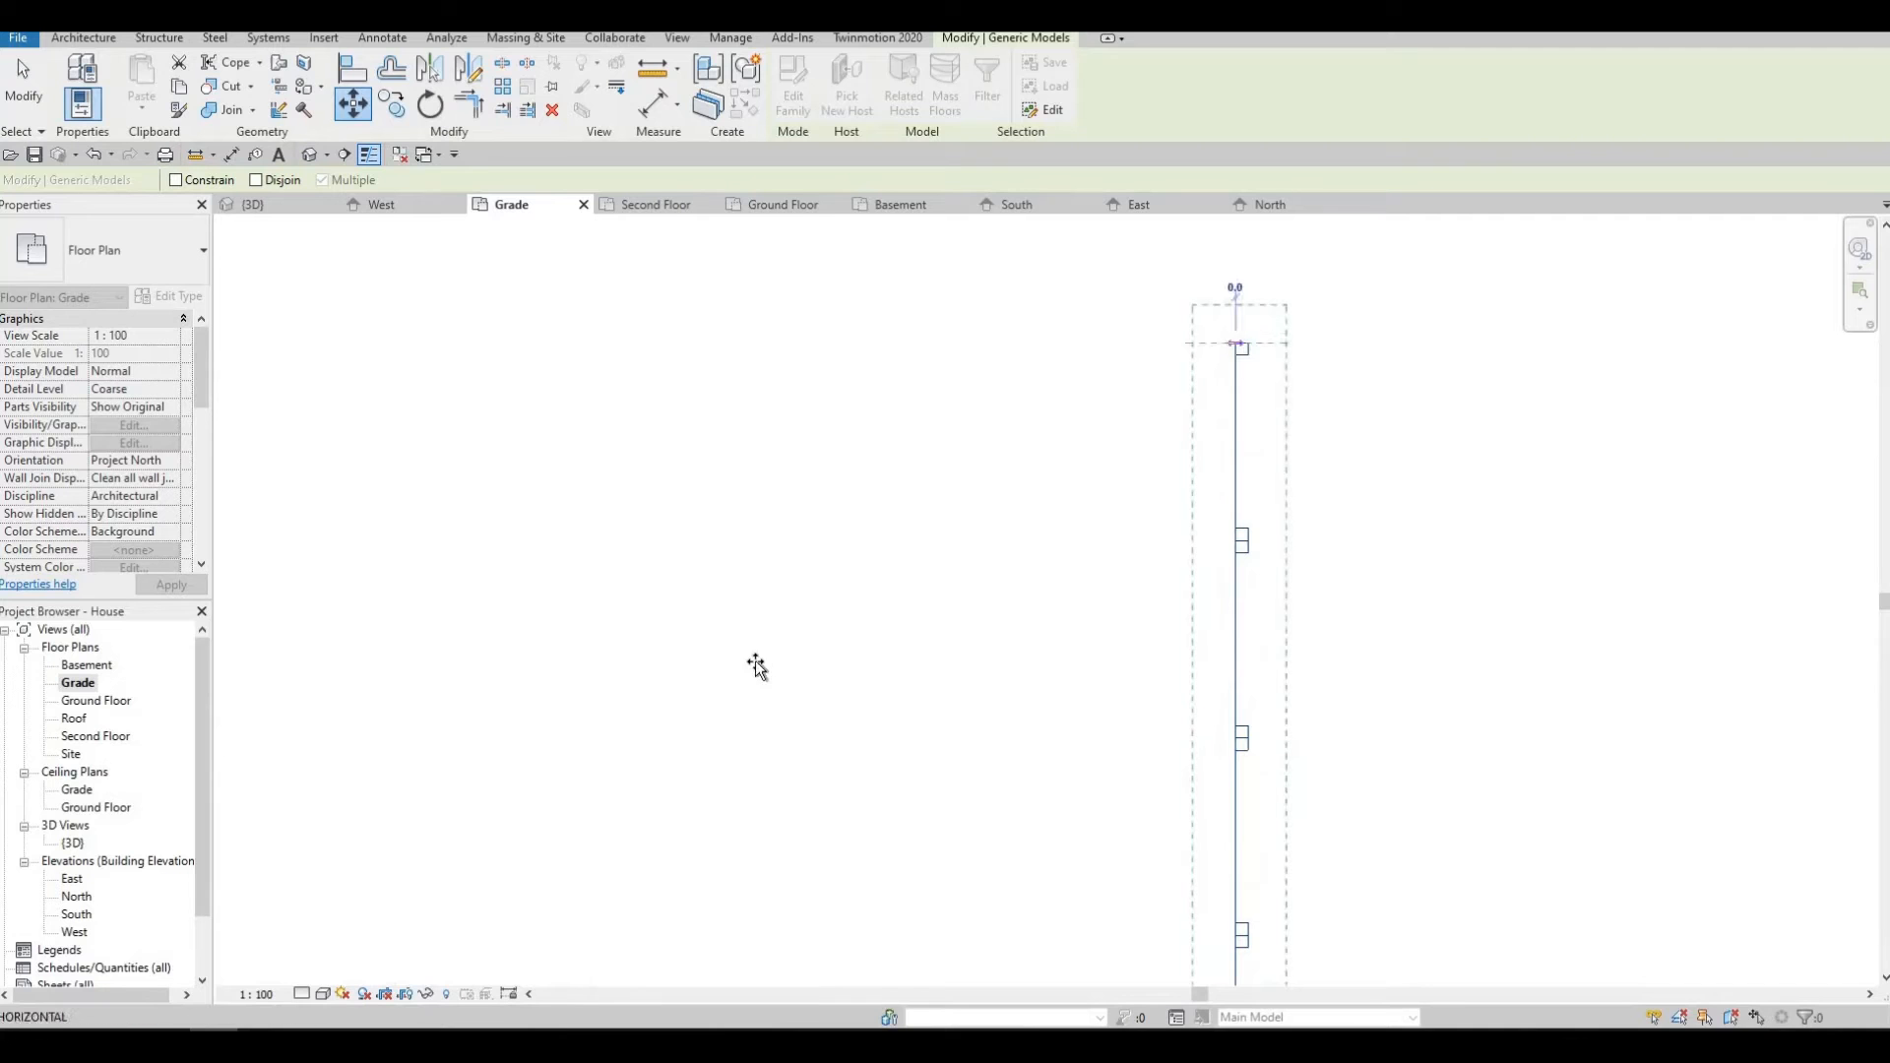
pyautogui.scroll(-5, 837, 709)
pyautogui.scroll(5, 886, 675)
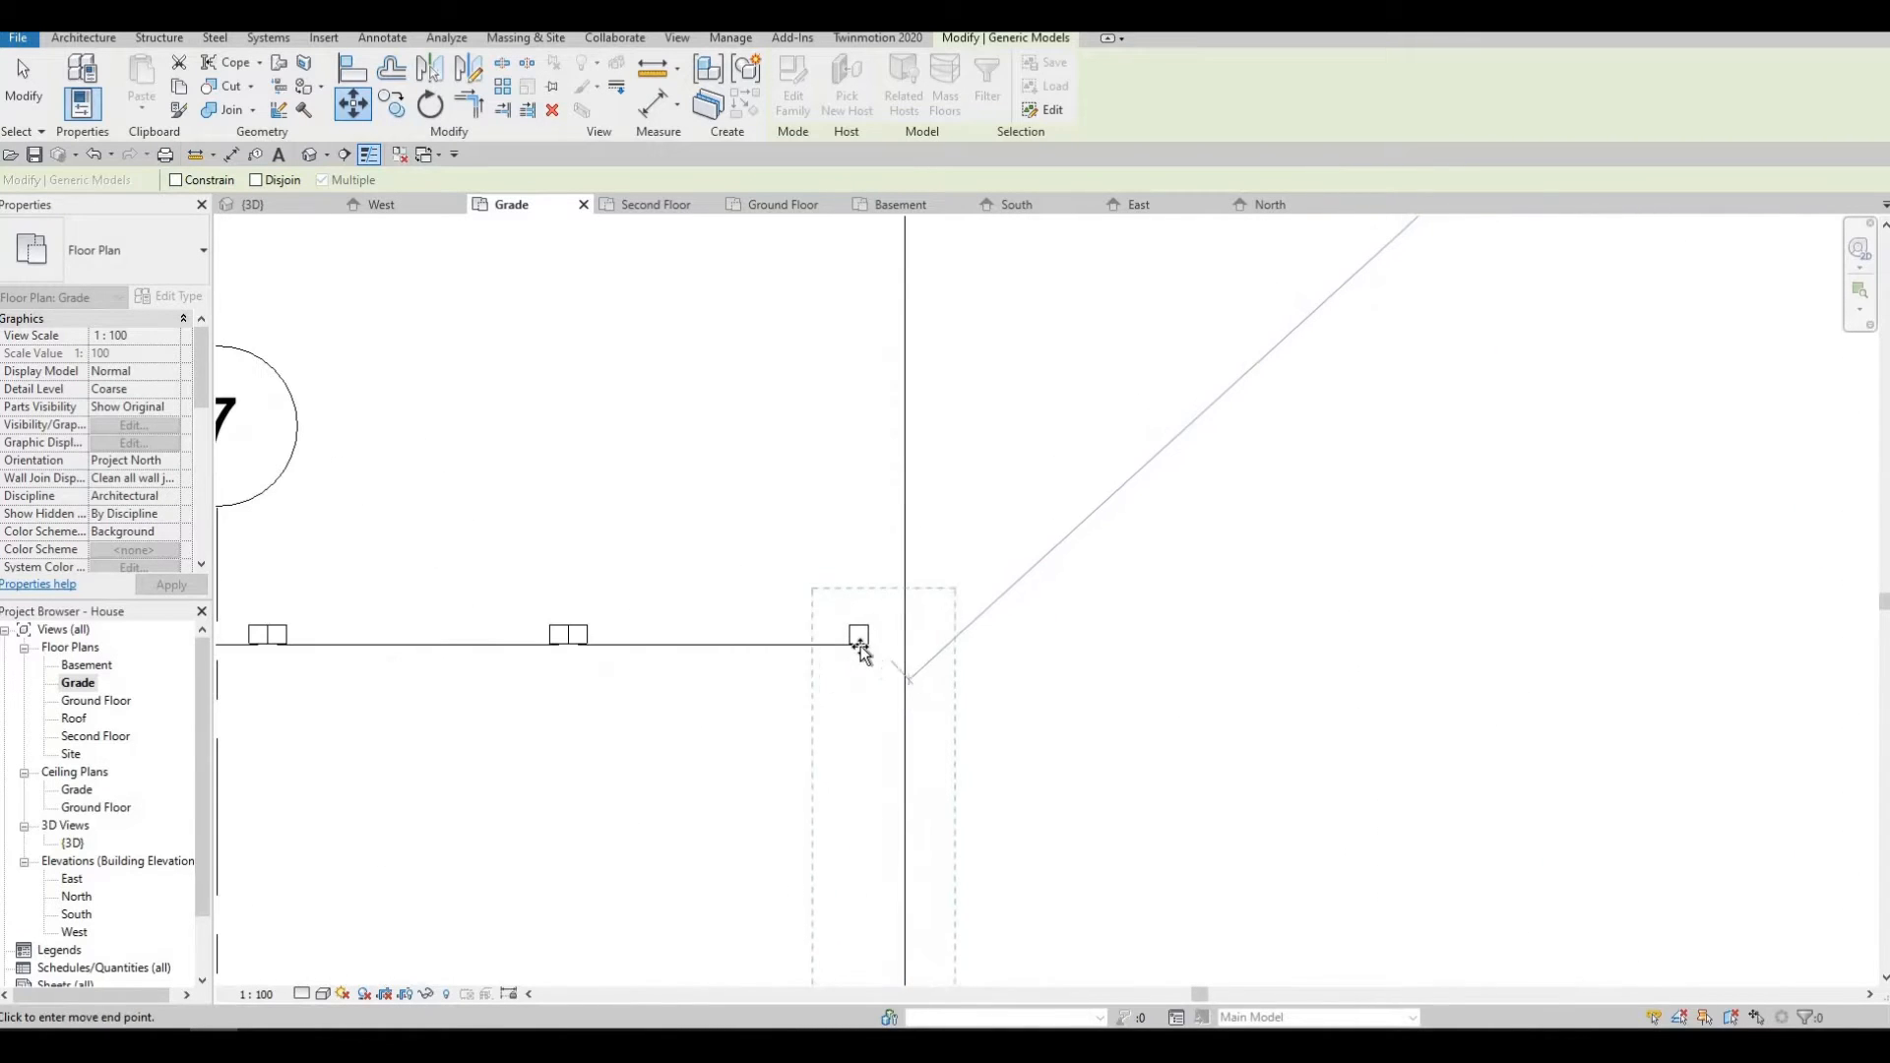
pyautogui.click(920, 640)
pyautogui.scroll(-5, 902, 778)
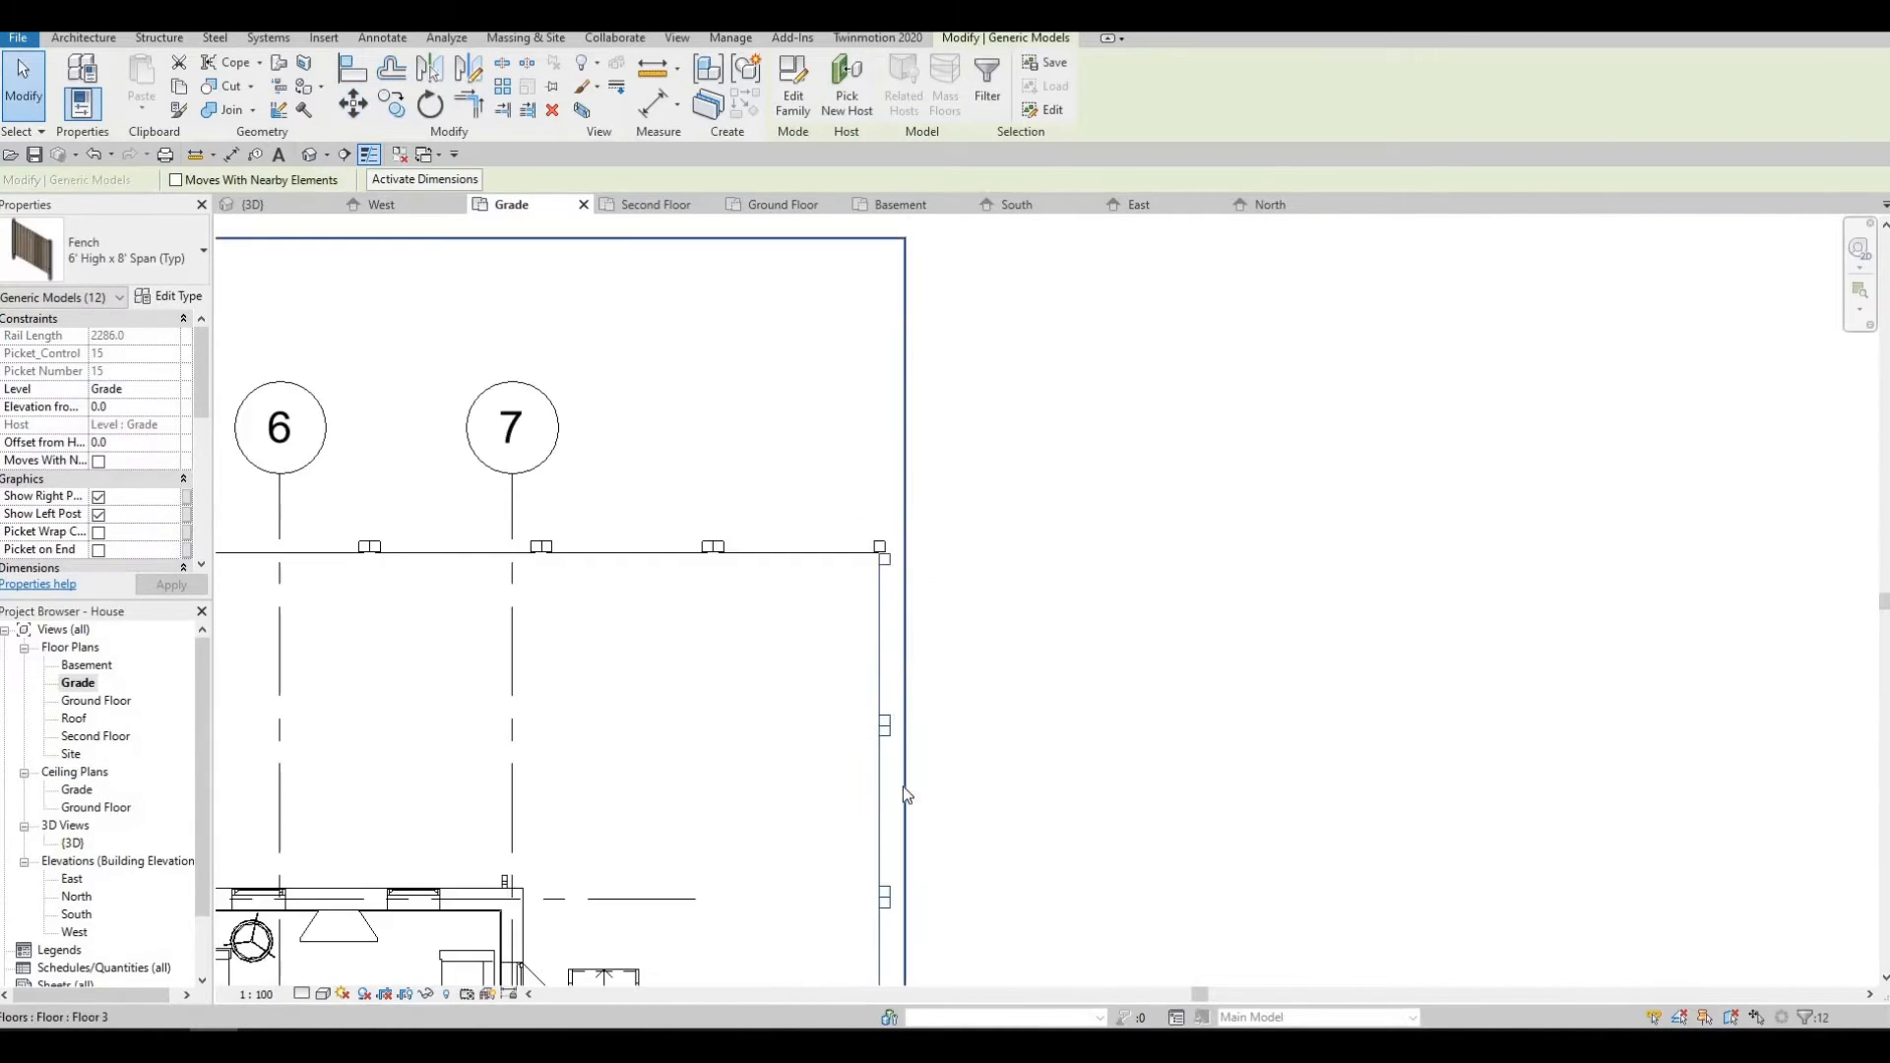
pyautogui.scroll(5, 989, 647)
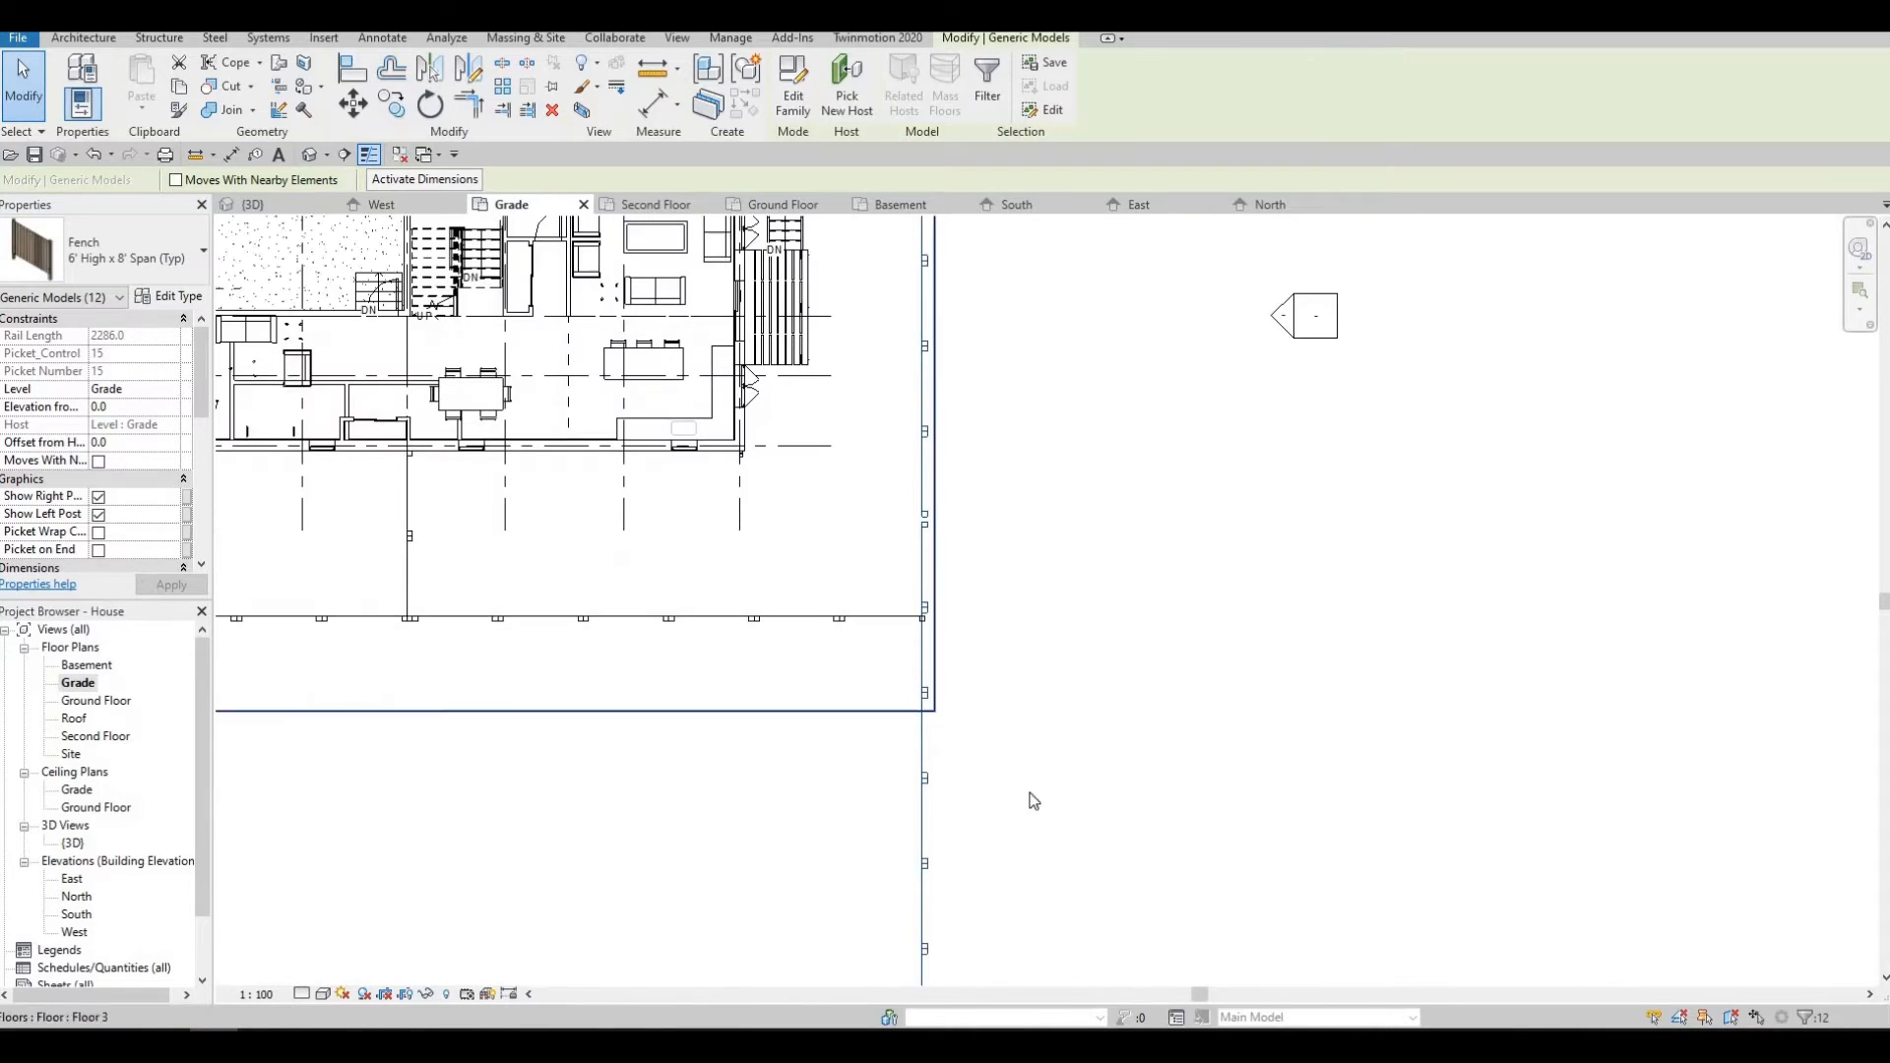
pyautogui.press('Escape')
pyautogui.press('Escape')
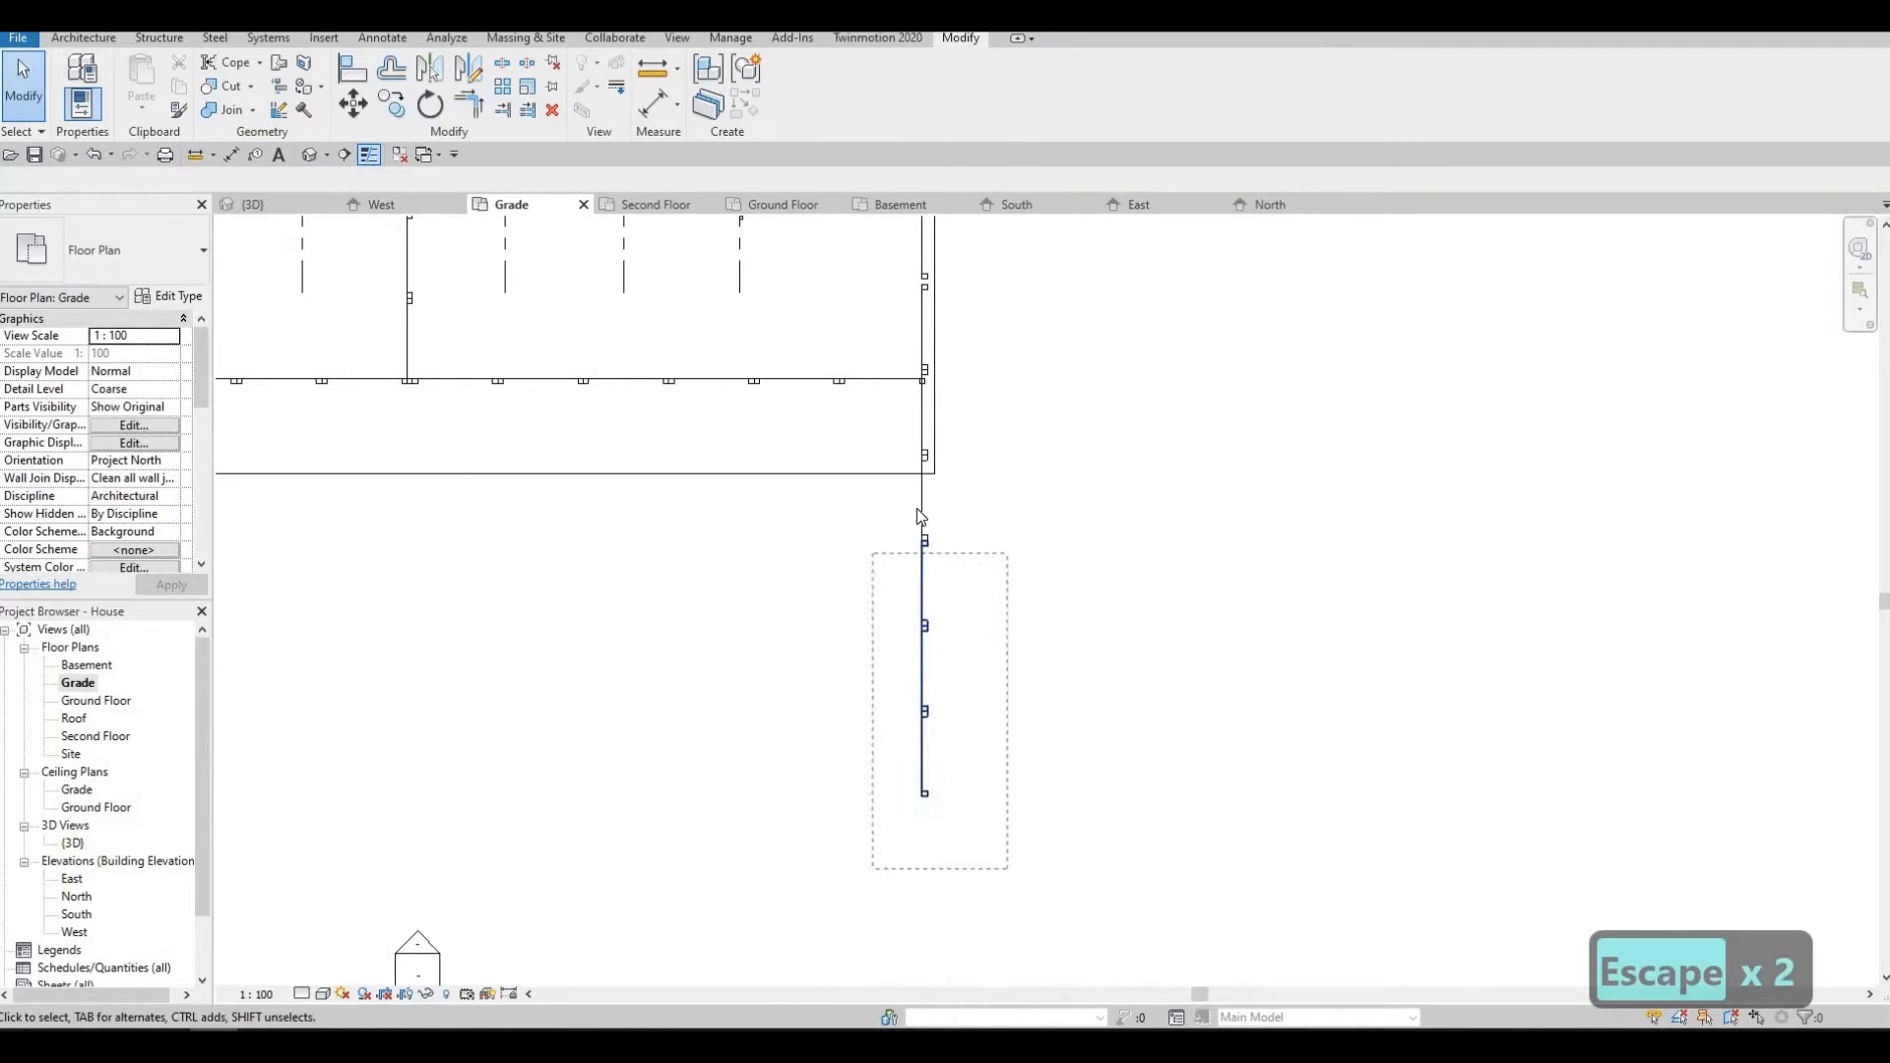
# Delete the surplus panels of the east fence run that extend south past the south fence.
pyautogui.press('Delete')
pyautogui.click(926, 470)
pyautogui.press('Delete')
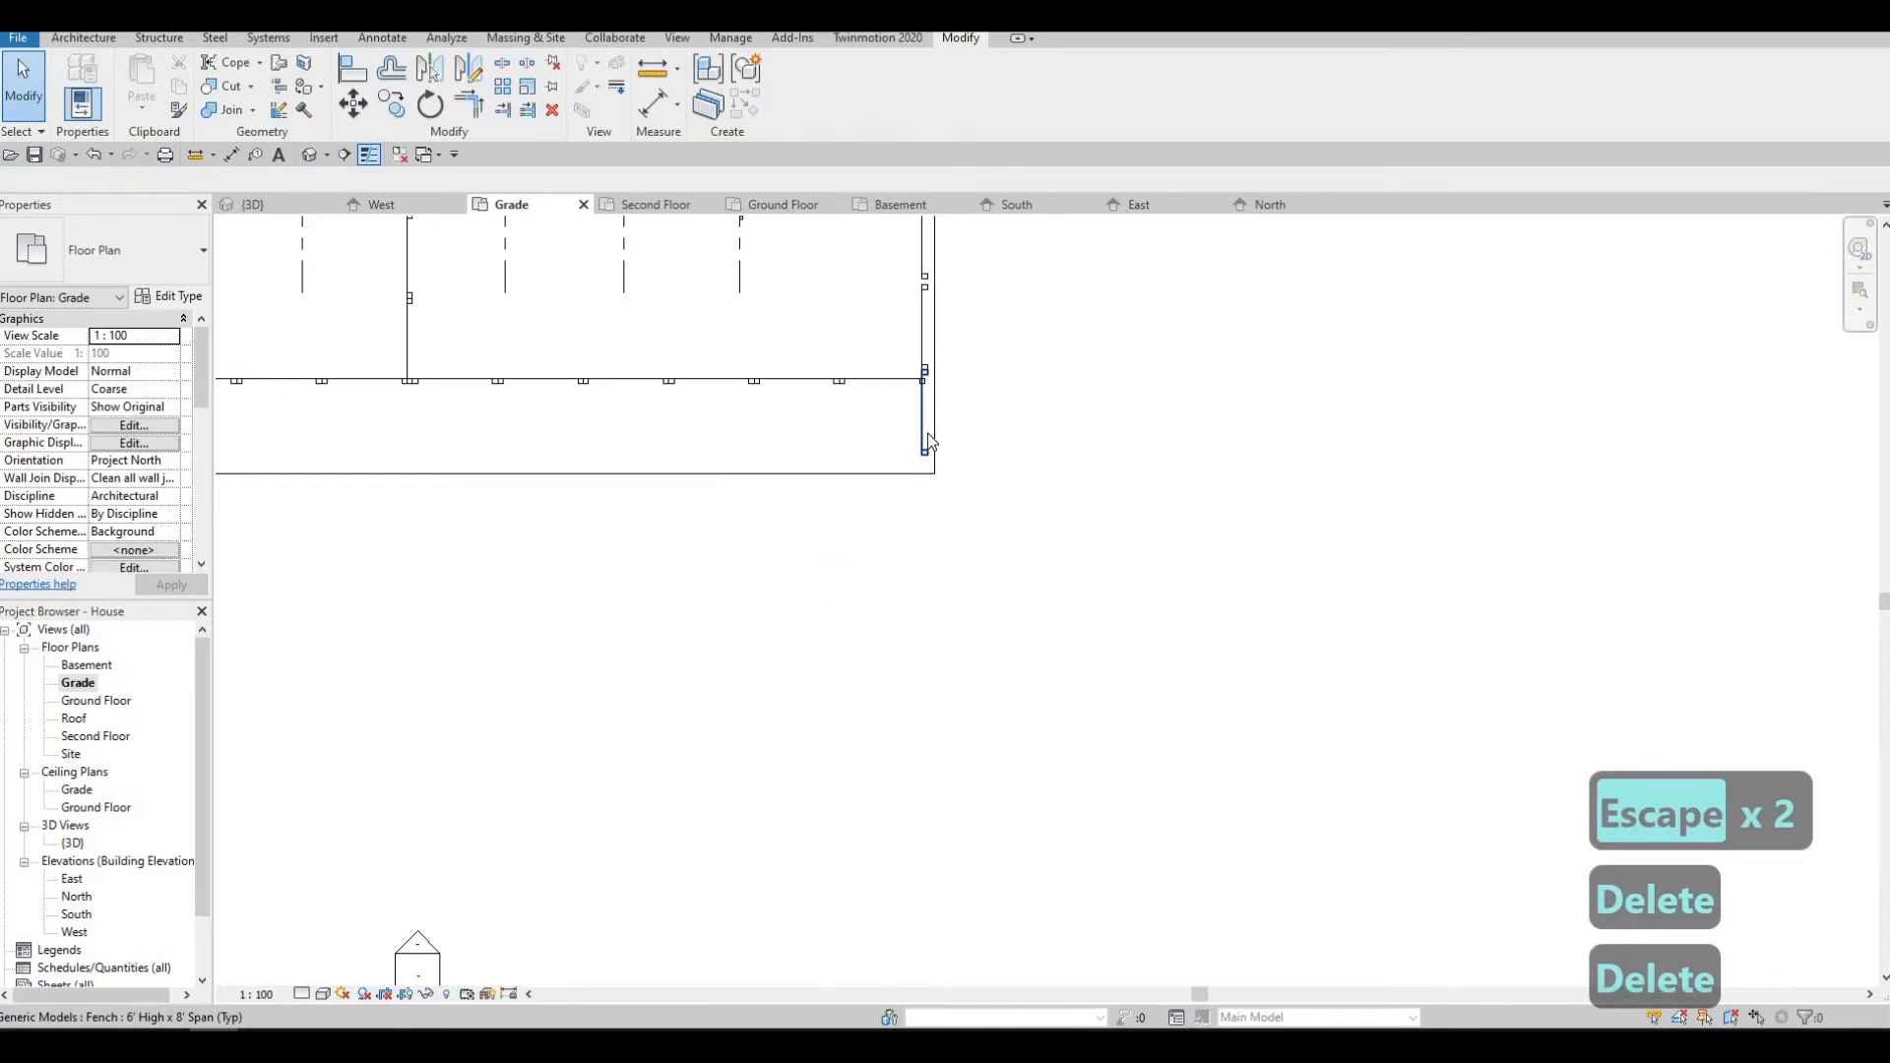
pyautogui.click(925, 423)
pyautogui.press('Delete')
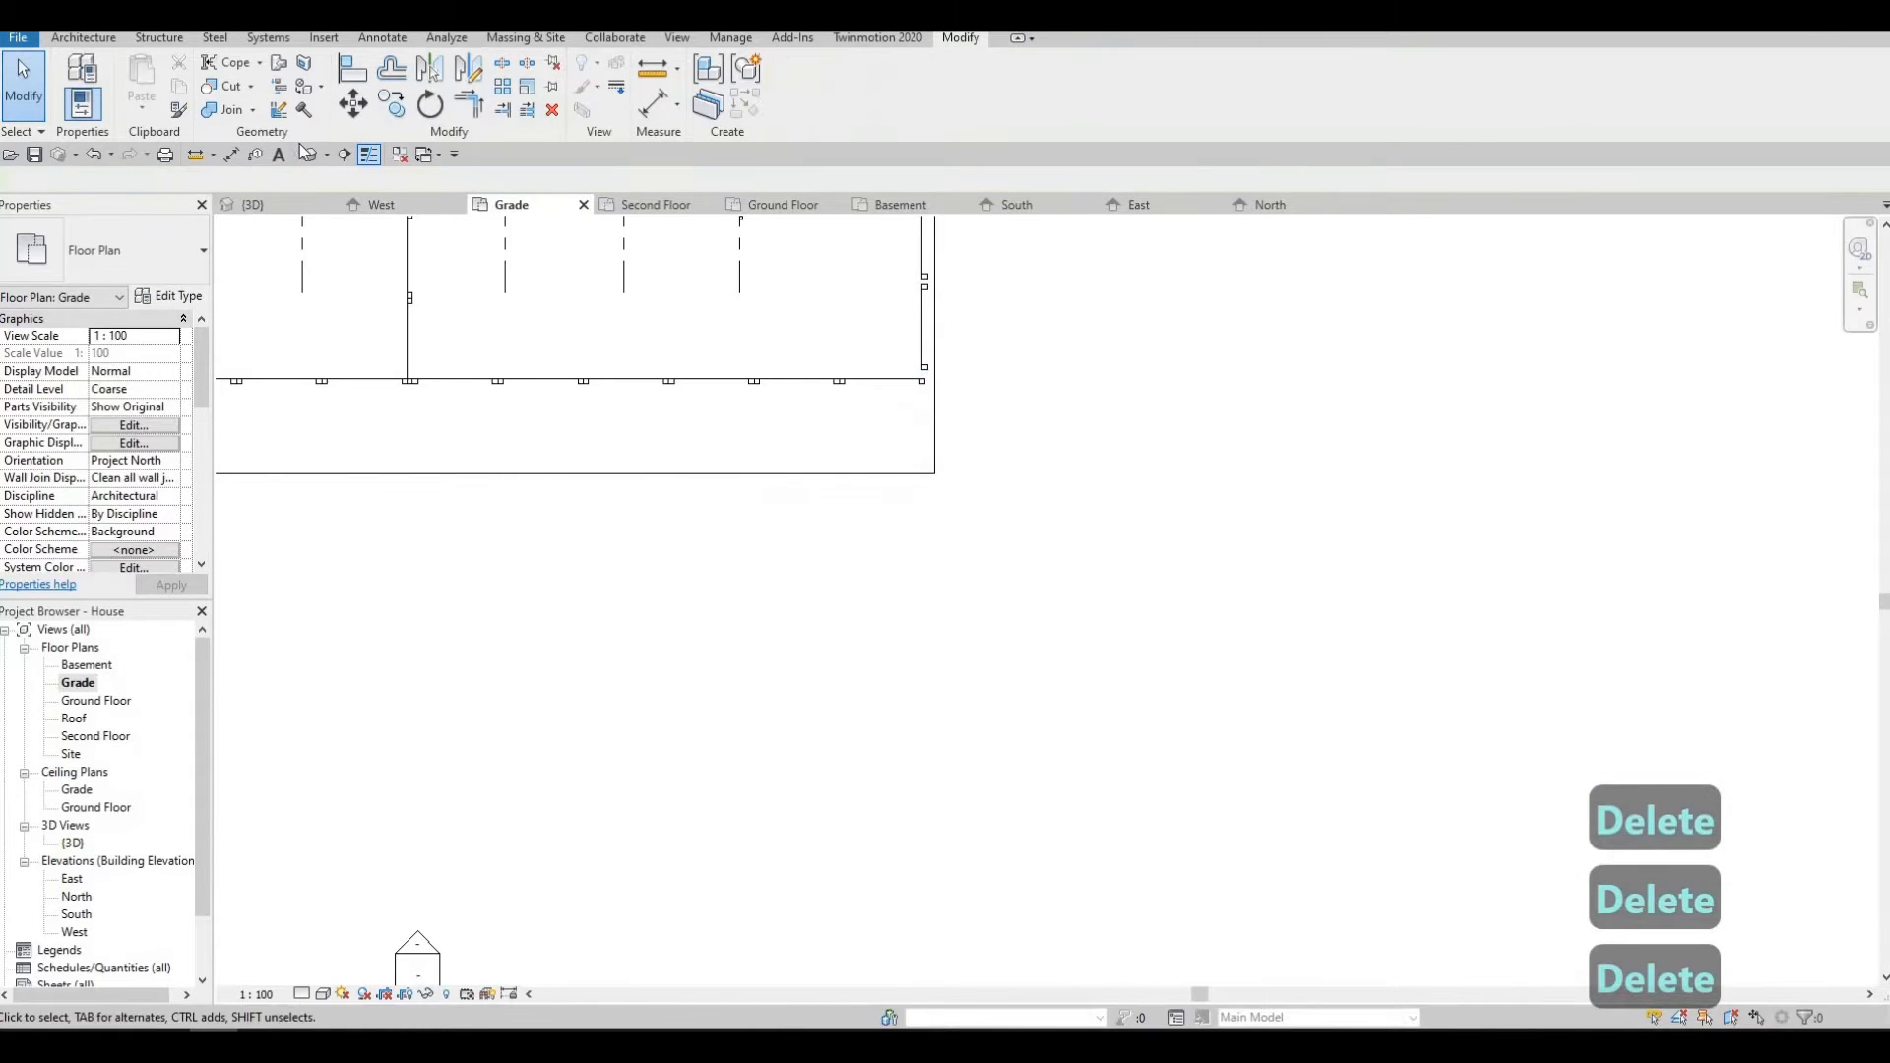
# Examine the fences in 3D around the house and up close at the rear corner where the runs meet.
pyautogui.click(311, 154)
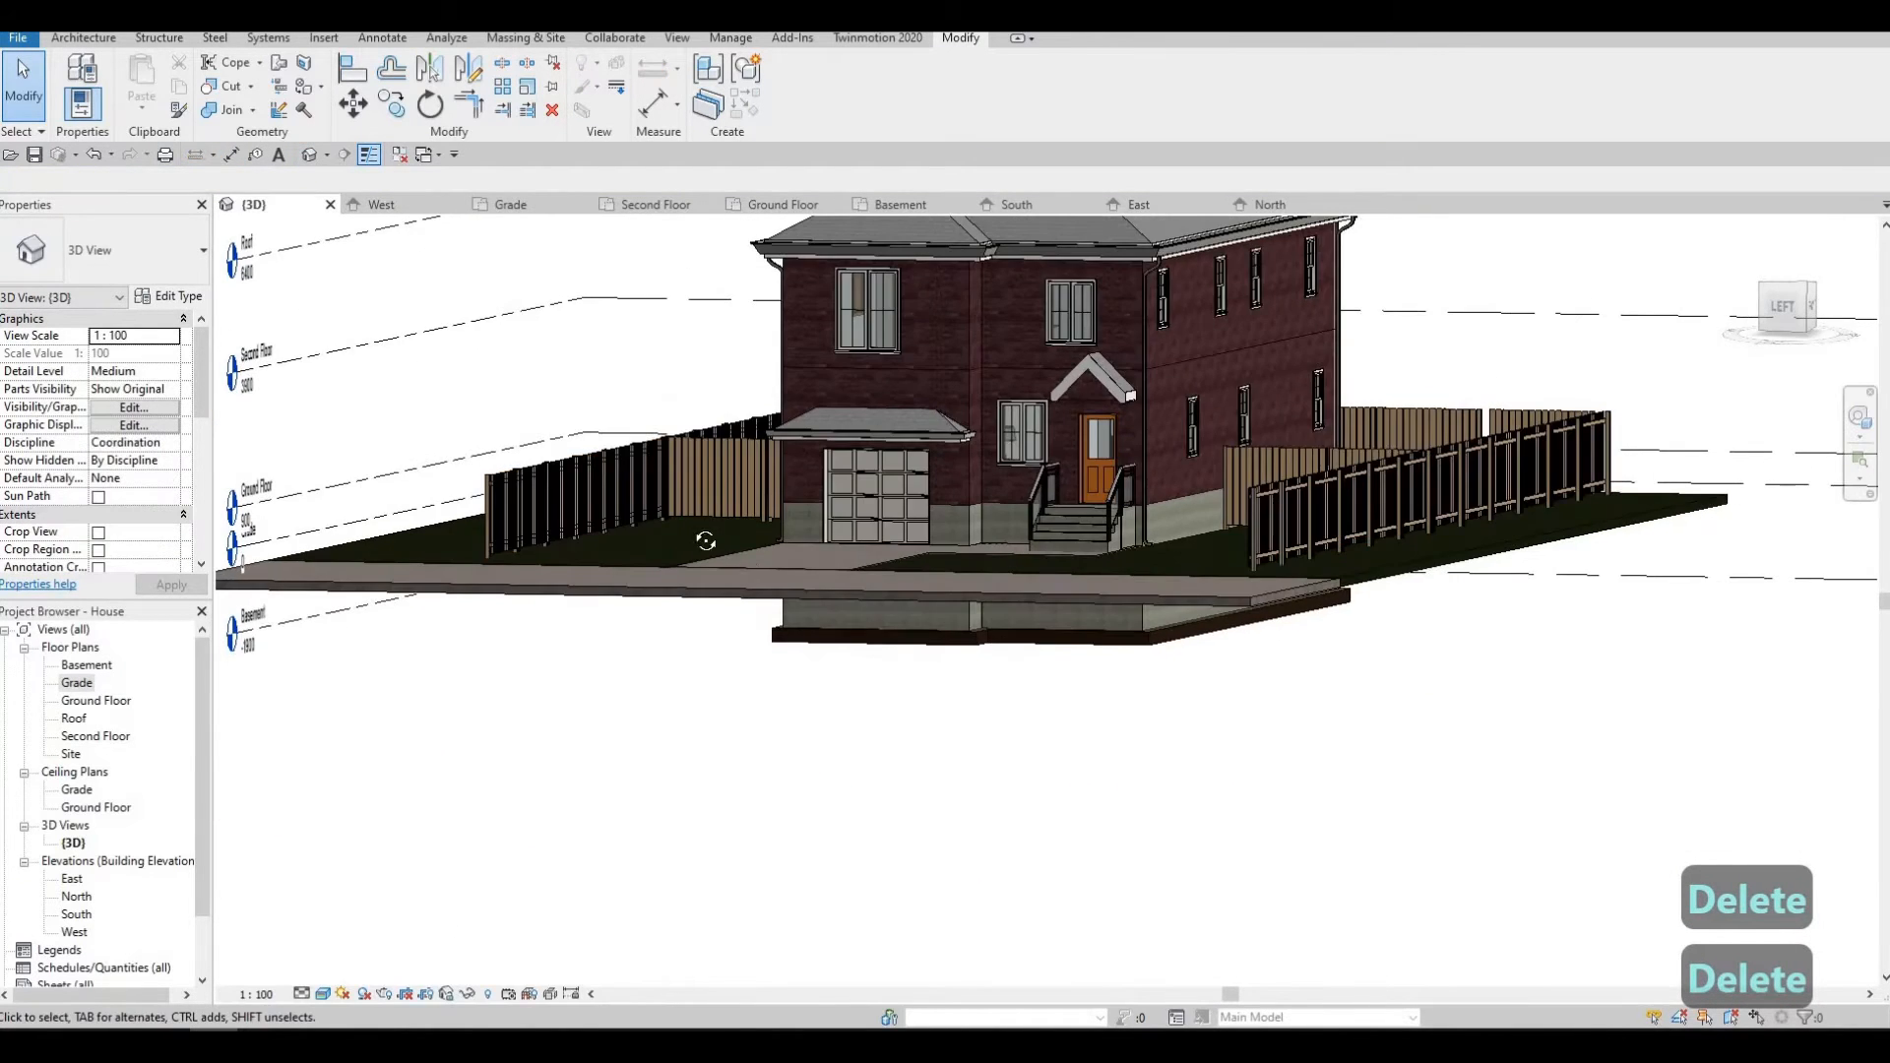
pyautogui.press('Escape')
pyautogui.keyDown('shift'); pyautogui.moveTo(903, 649); pyautogui.dragTo(784, 729, button='middle'); pyautogui.keyUp('shift')
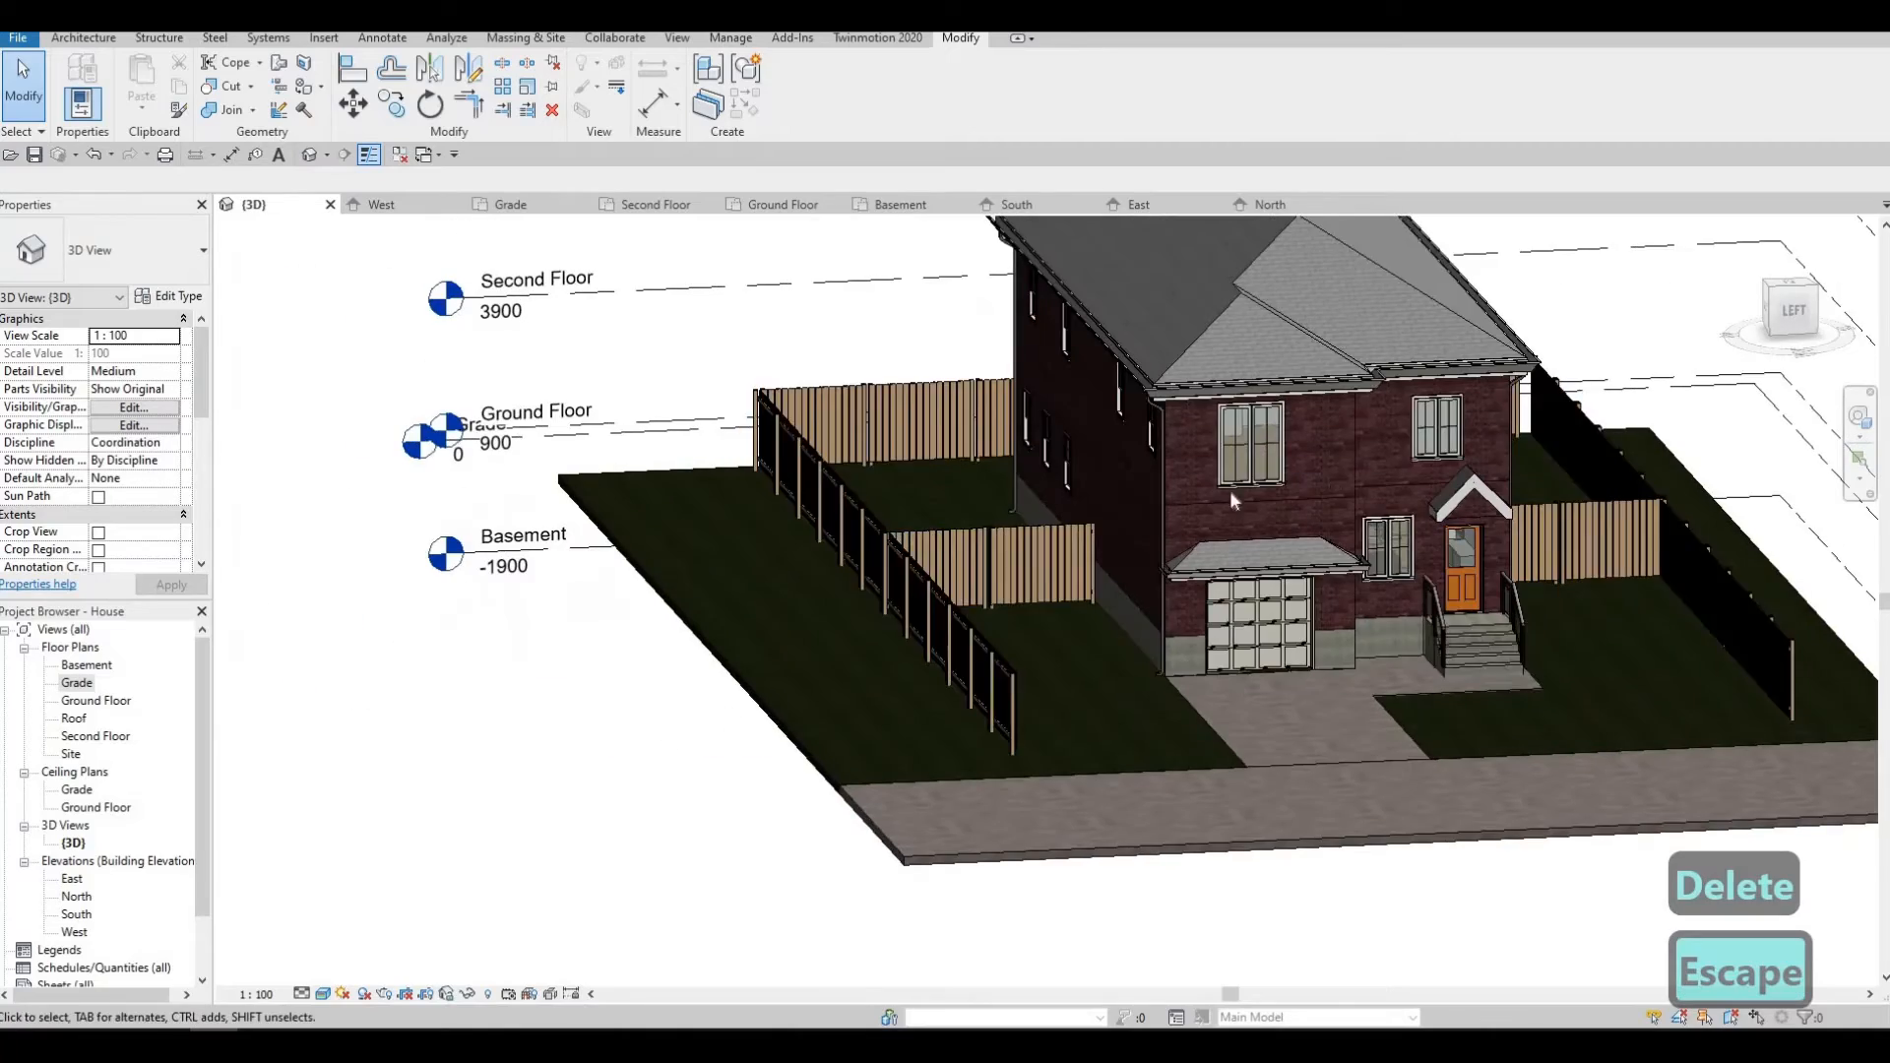
pyautogui.keyDown('shift'); pyautogui.moveTo(1230, 491); pyautogui.dragTo(1532, 436, button='middle'); pyautogui.keyUp('shift')
pyautogui.press('Escape')
pyautogui.scroll(10, 1532, 437)
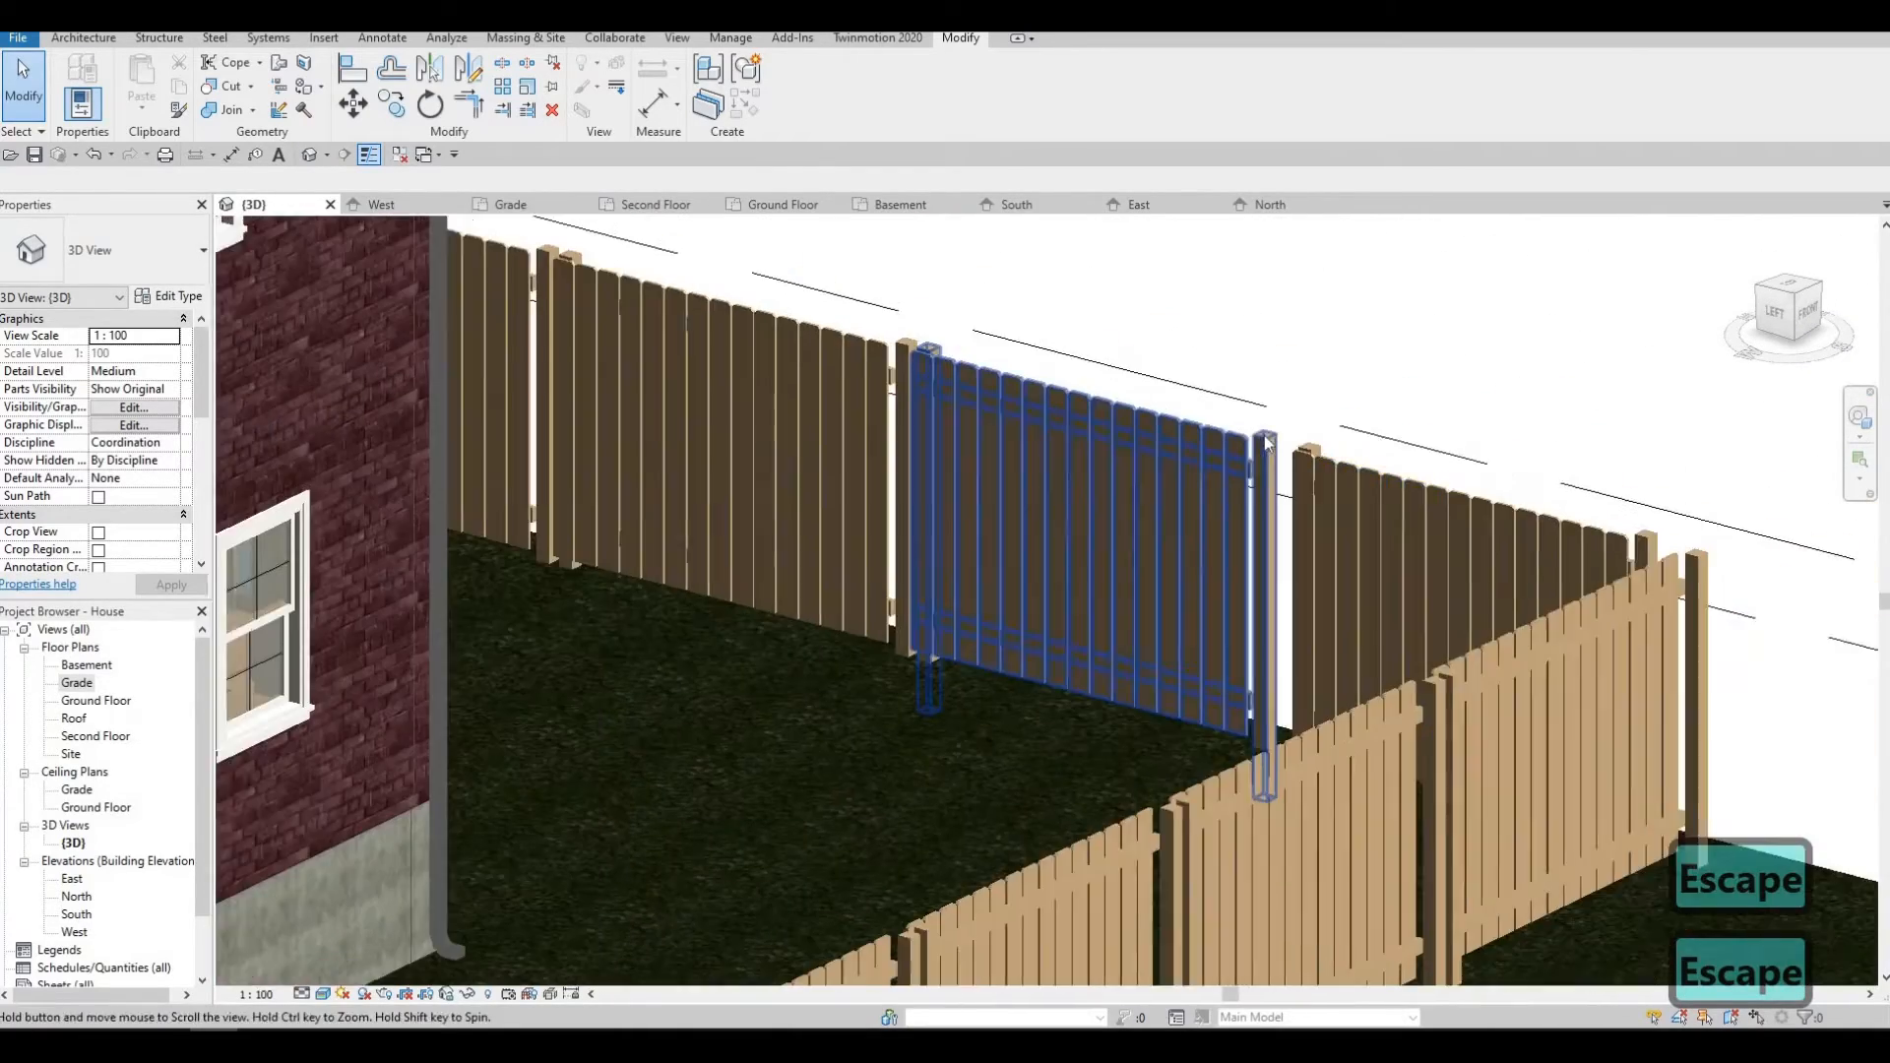
# In the Grade floor plan, nudge the southernmost panel of the east fence north against the neighbouring panel's post.
pyautogui.scroll(4, 1231, 452)
pyautogui.scroll(-2, 1219, 452)
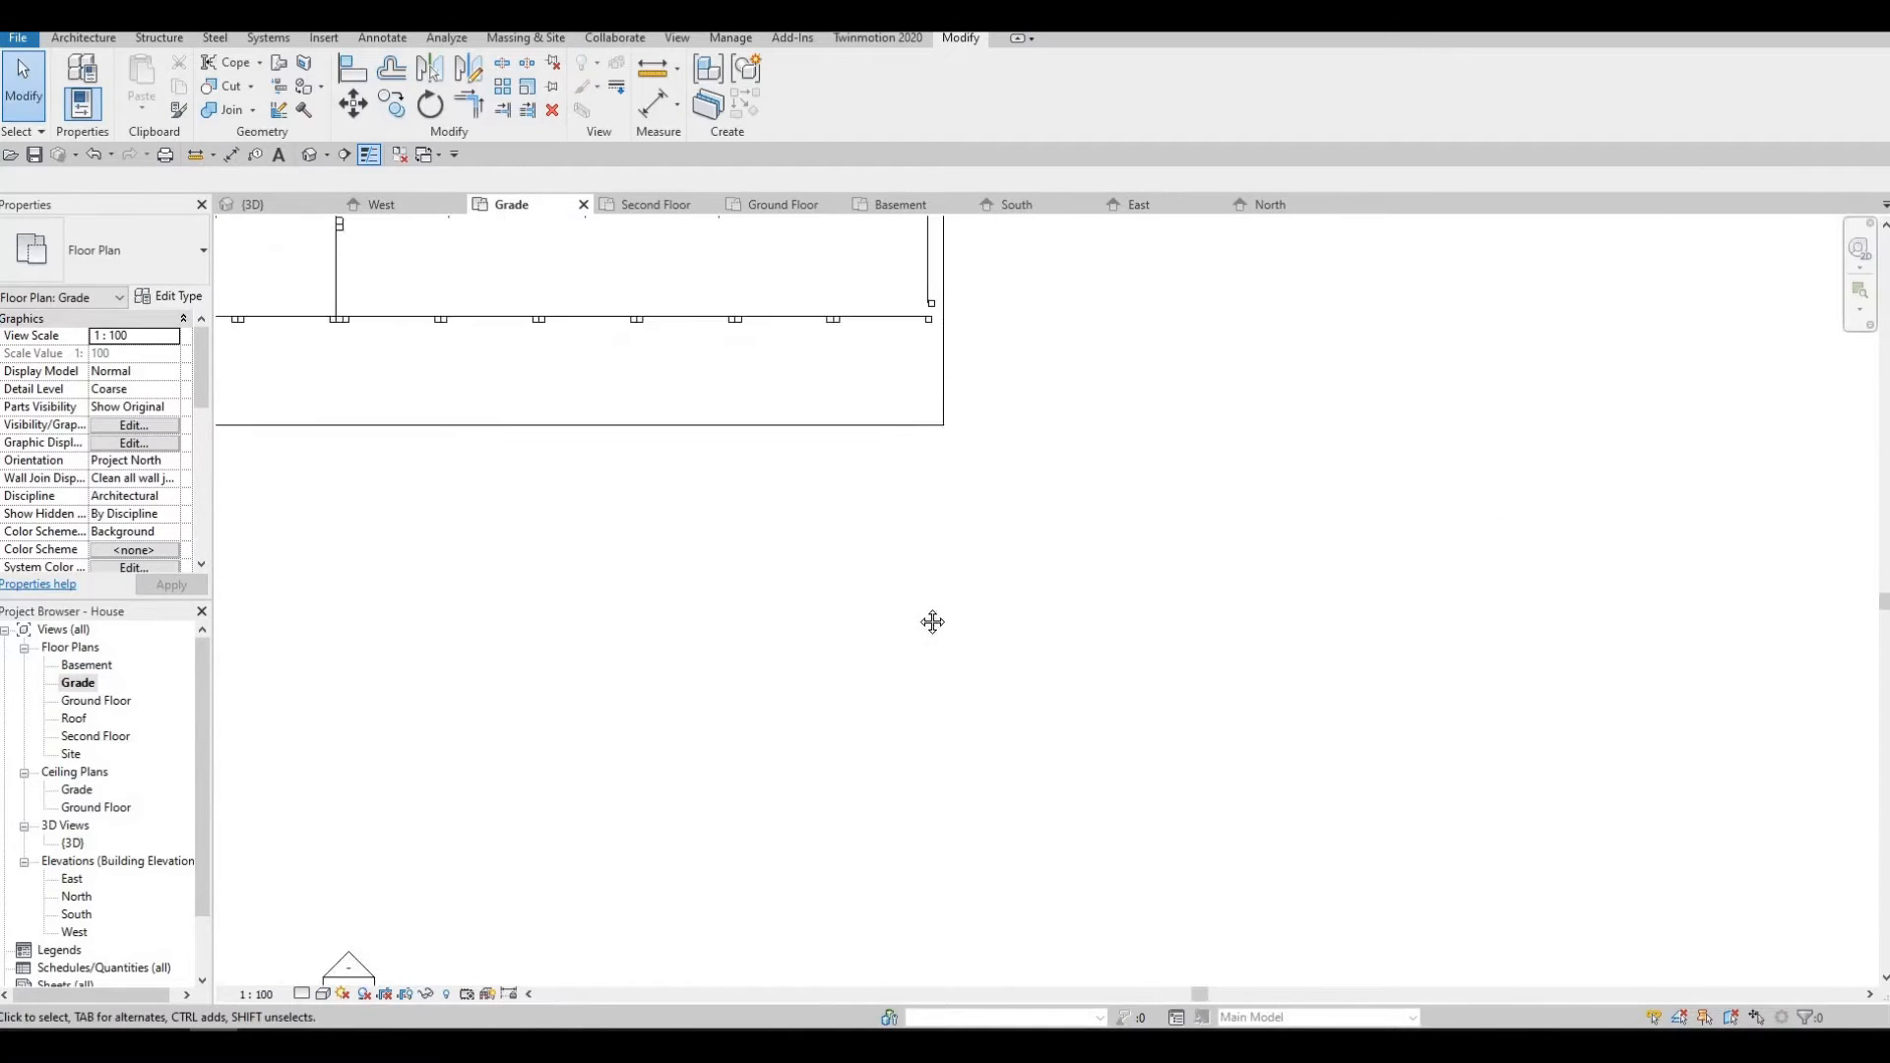
pyautogui.scroll(2, 941, 532)
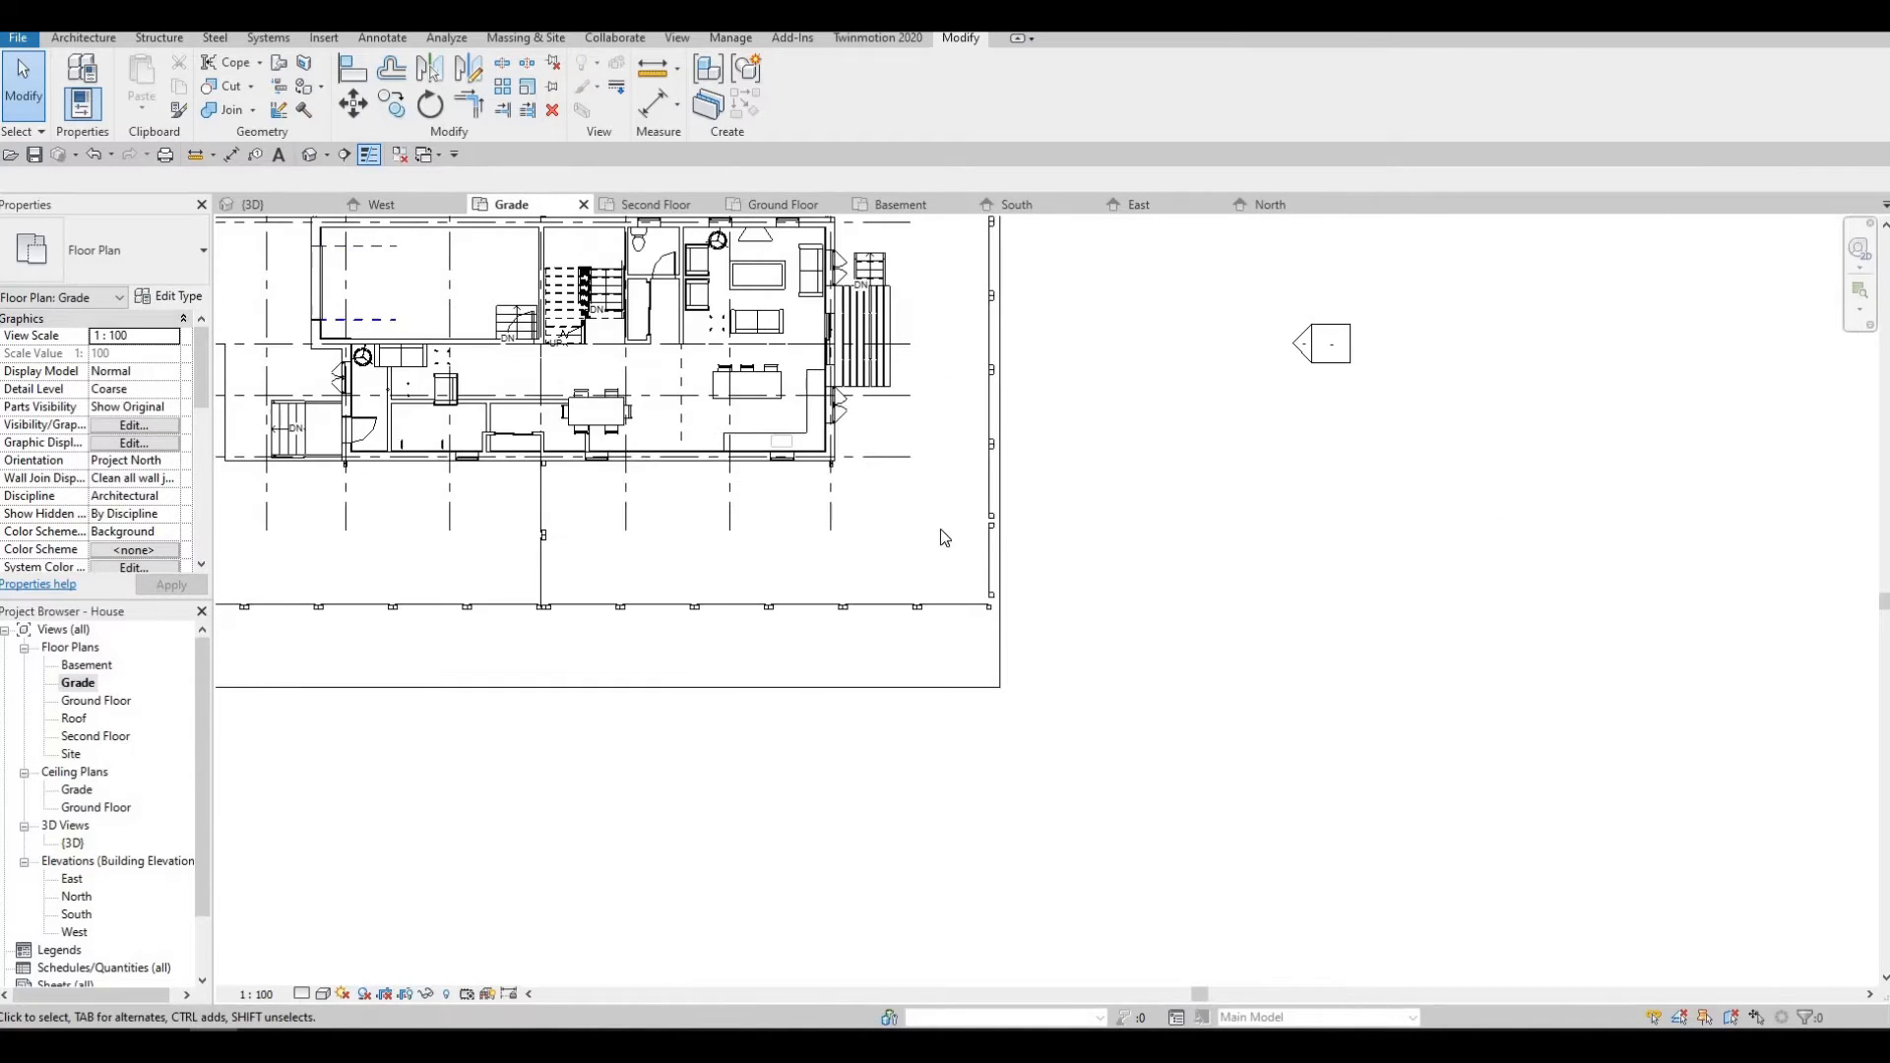
pyautogui.scroll(3, 1000, 568)
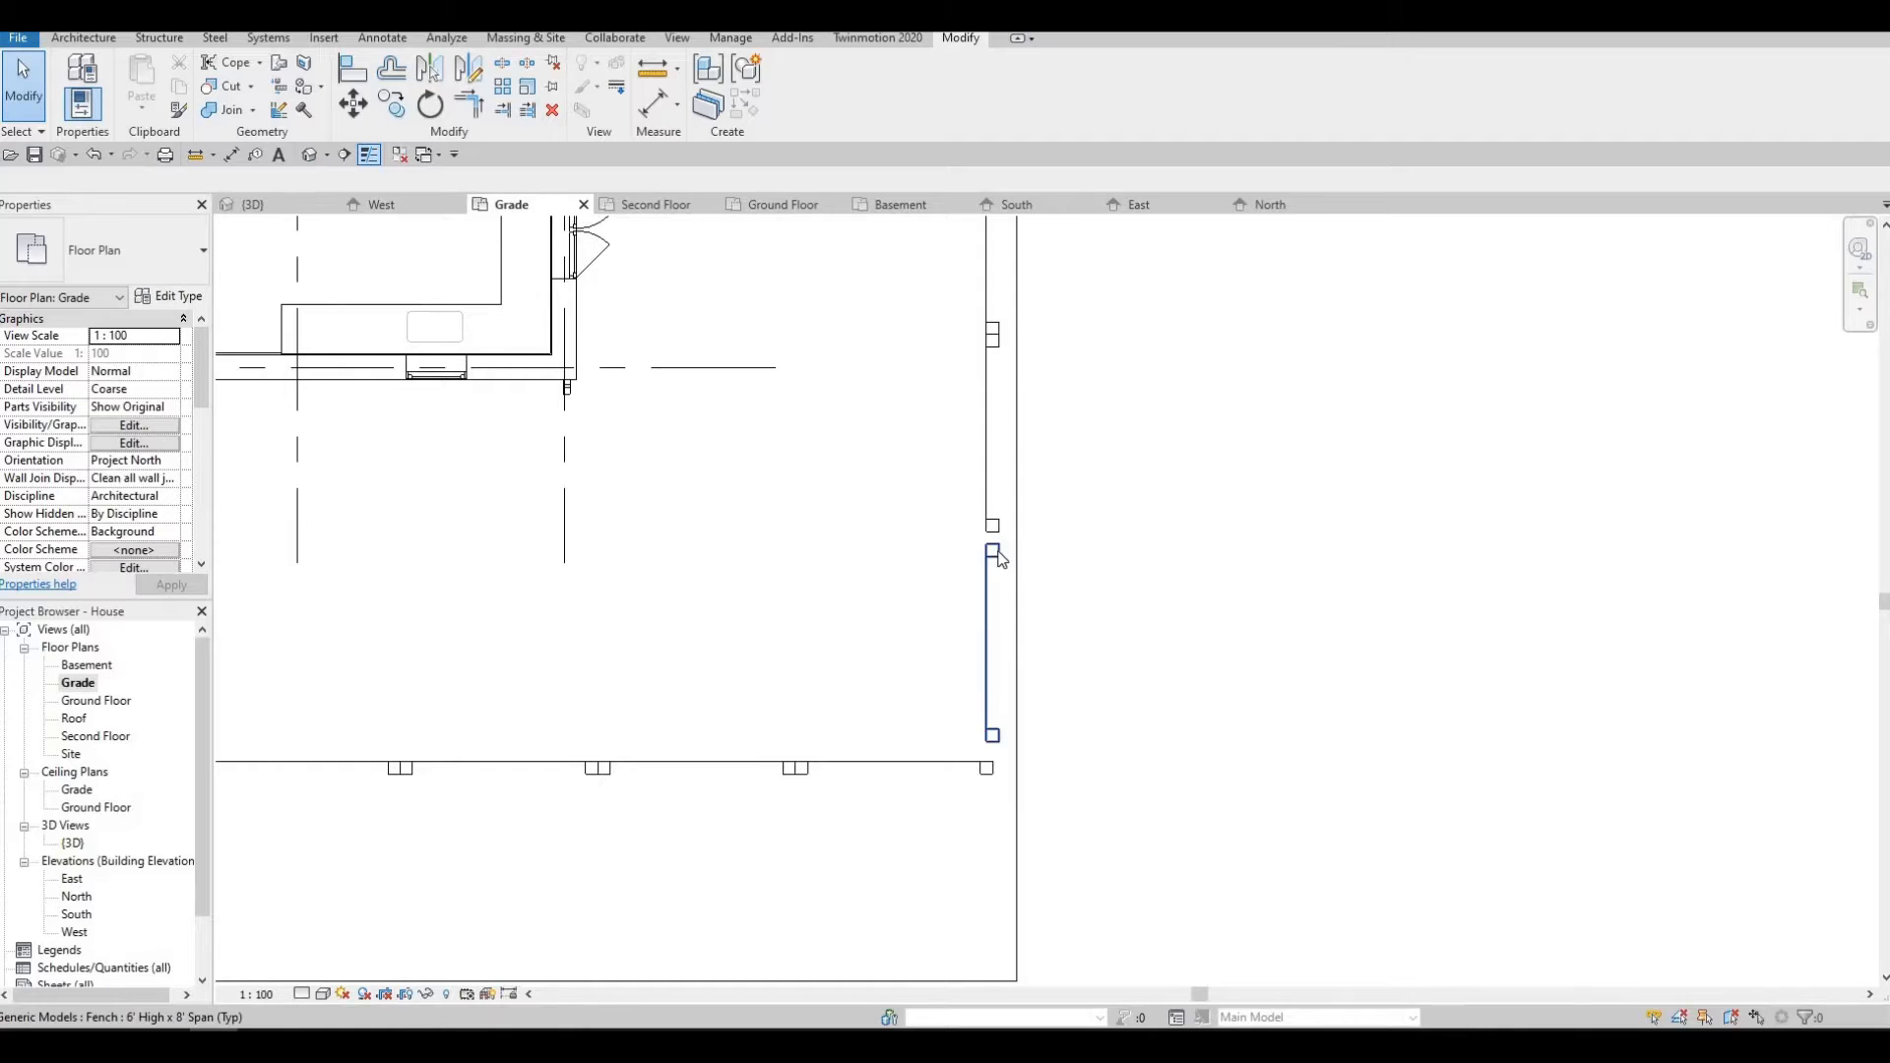
pyautogui.click(1005, 592)
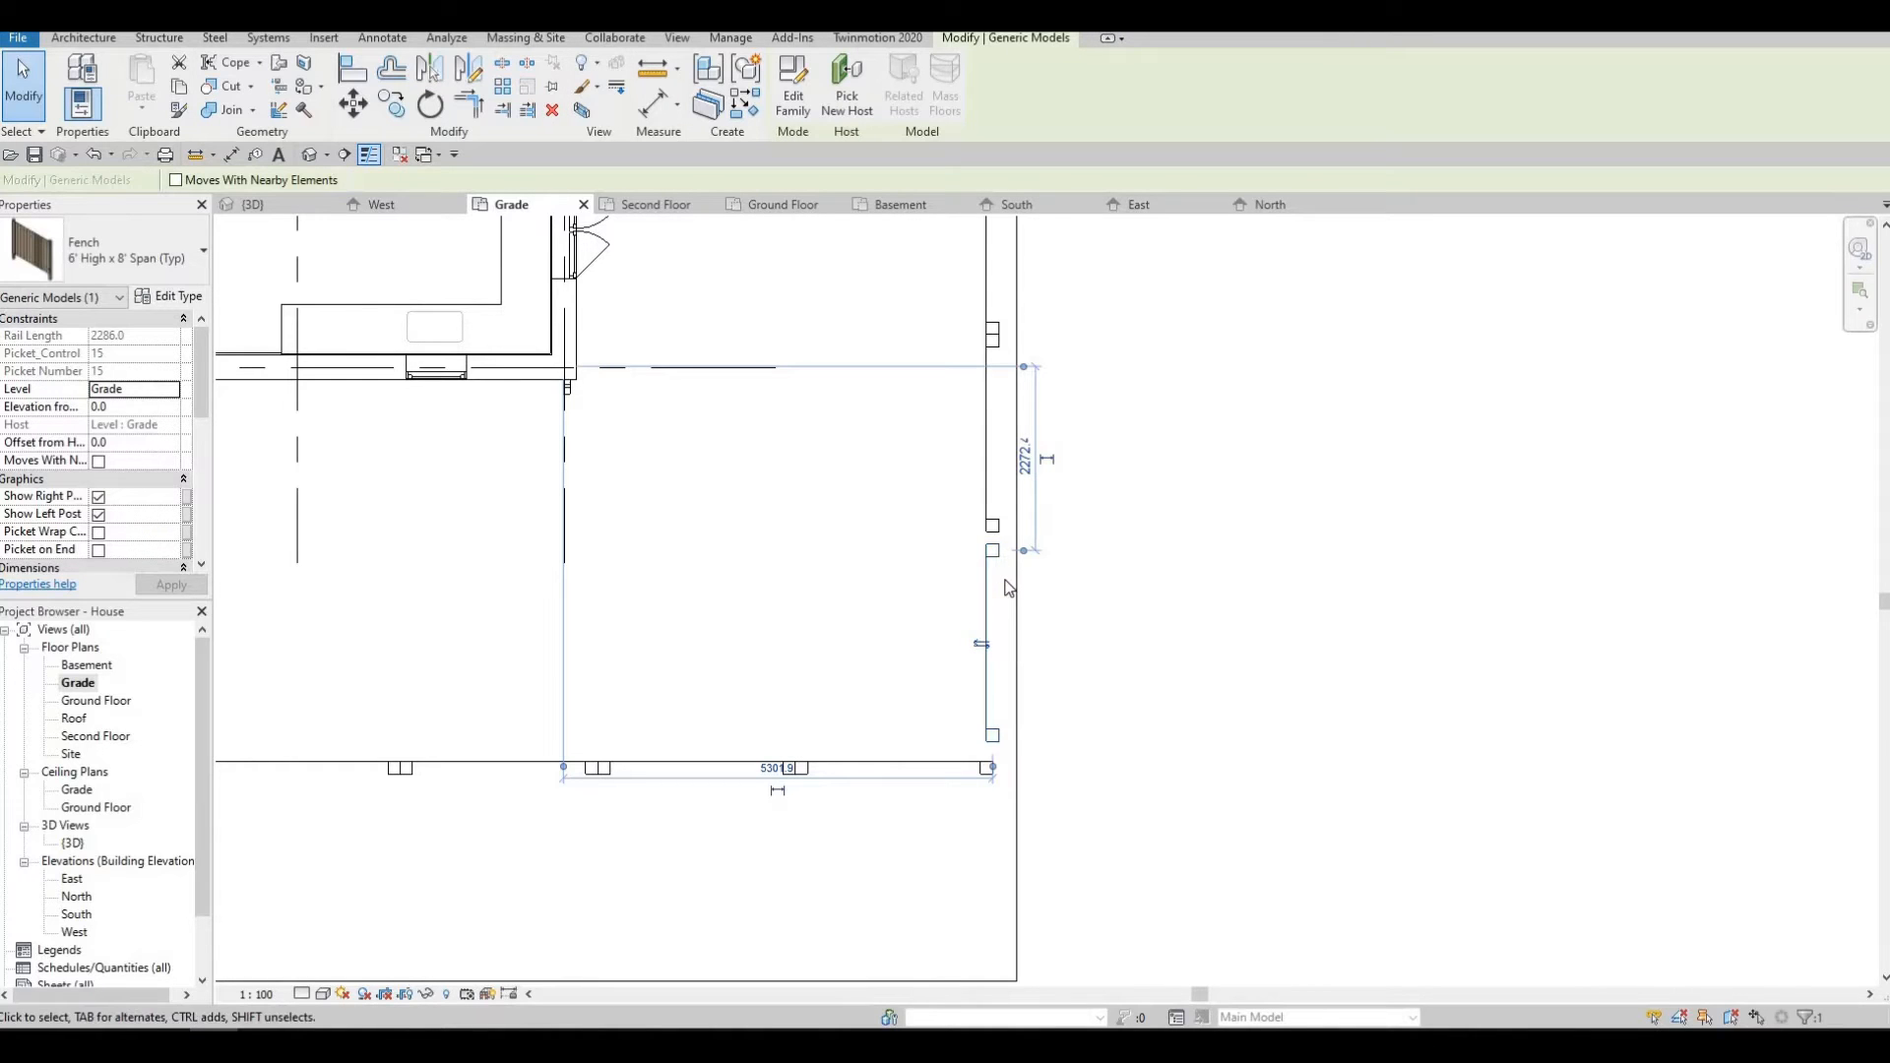
pyautogui.press('Up')
pyautogui.press('Up')
pyautogui.press('Up')
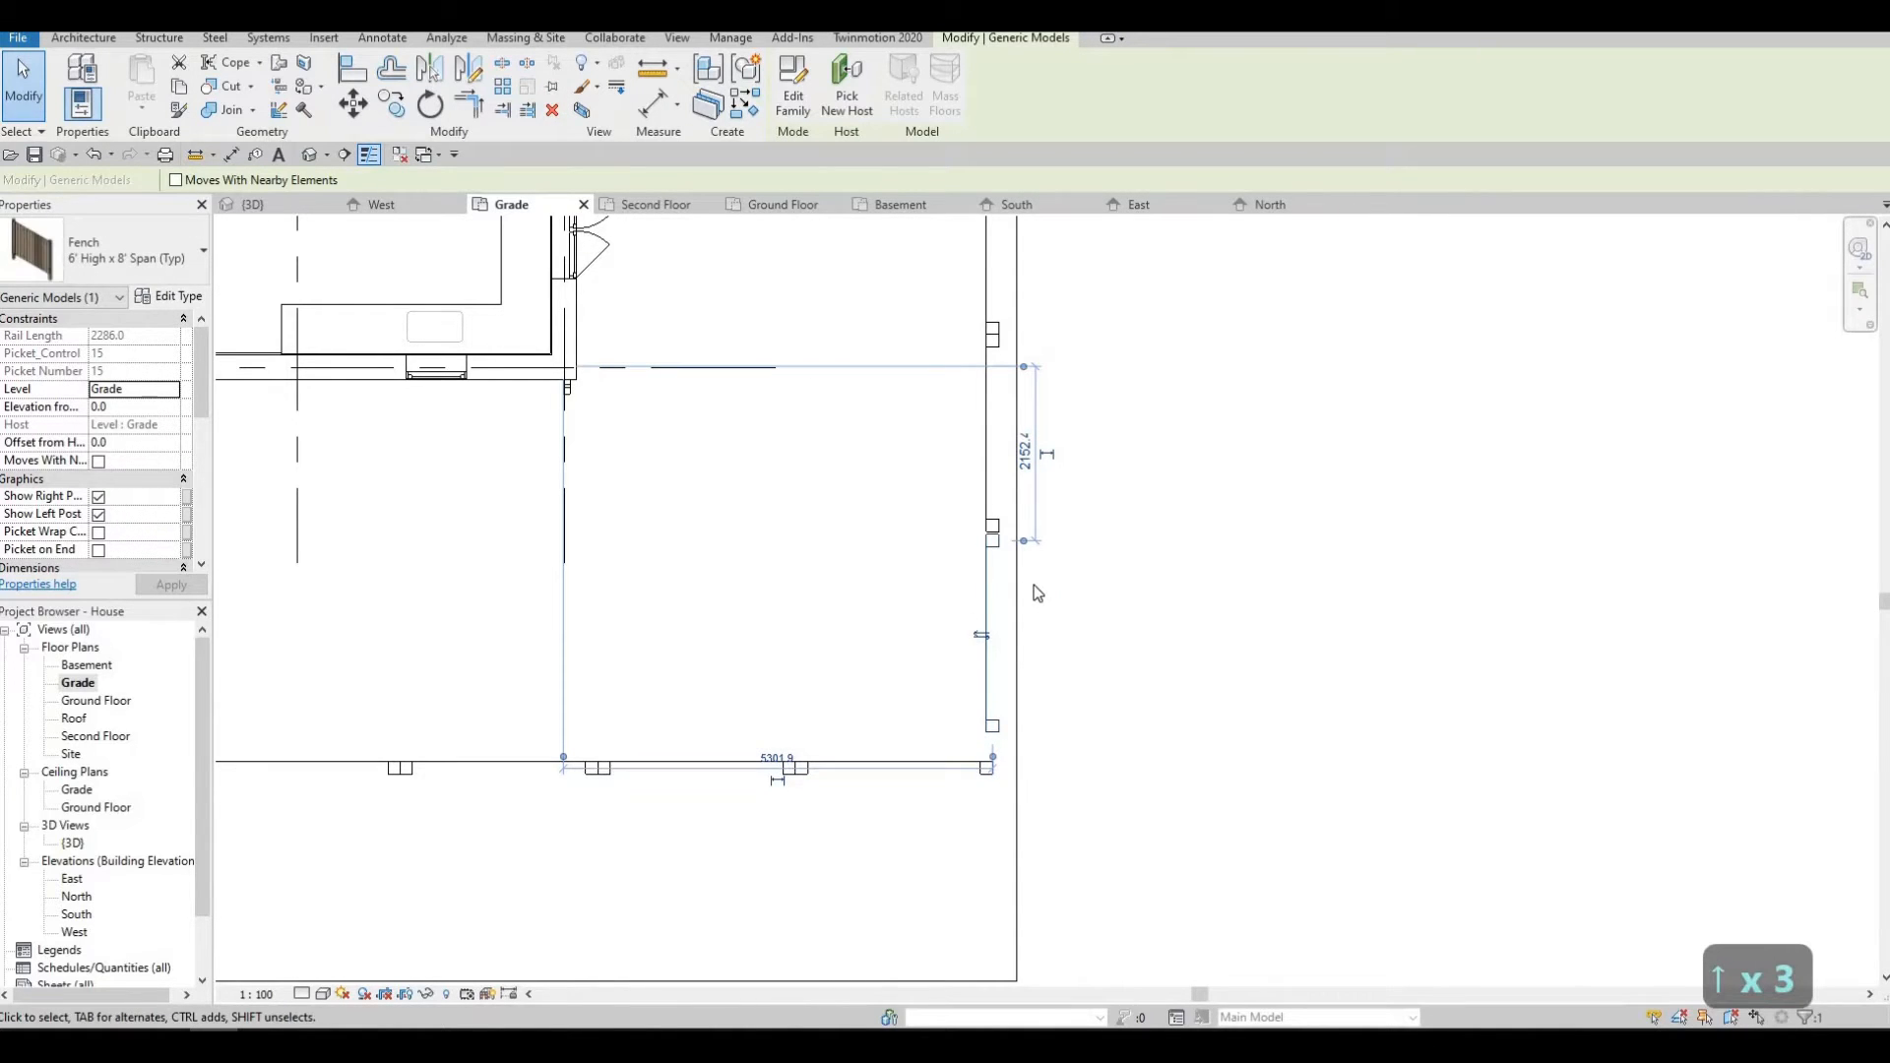
pyautogui.scroll(-2, 1033, 591)
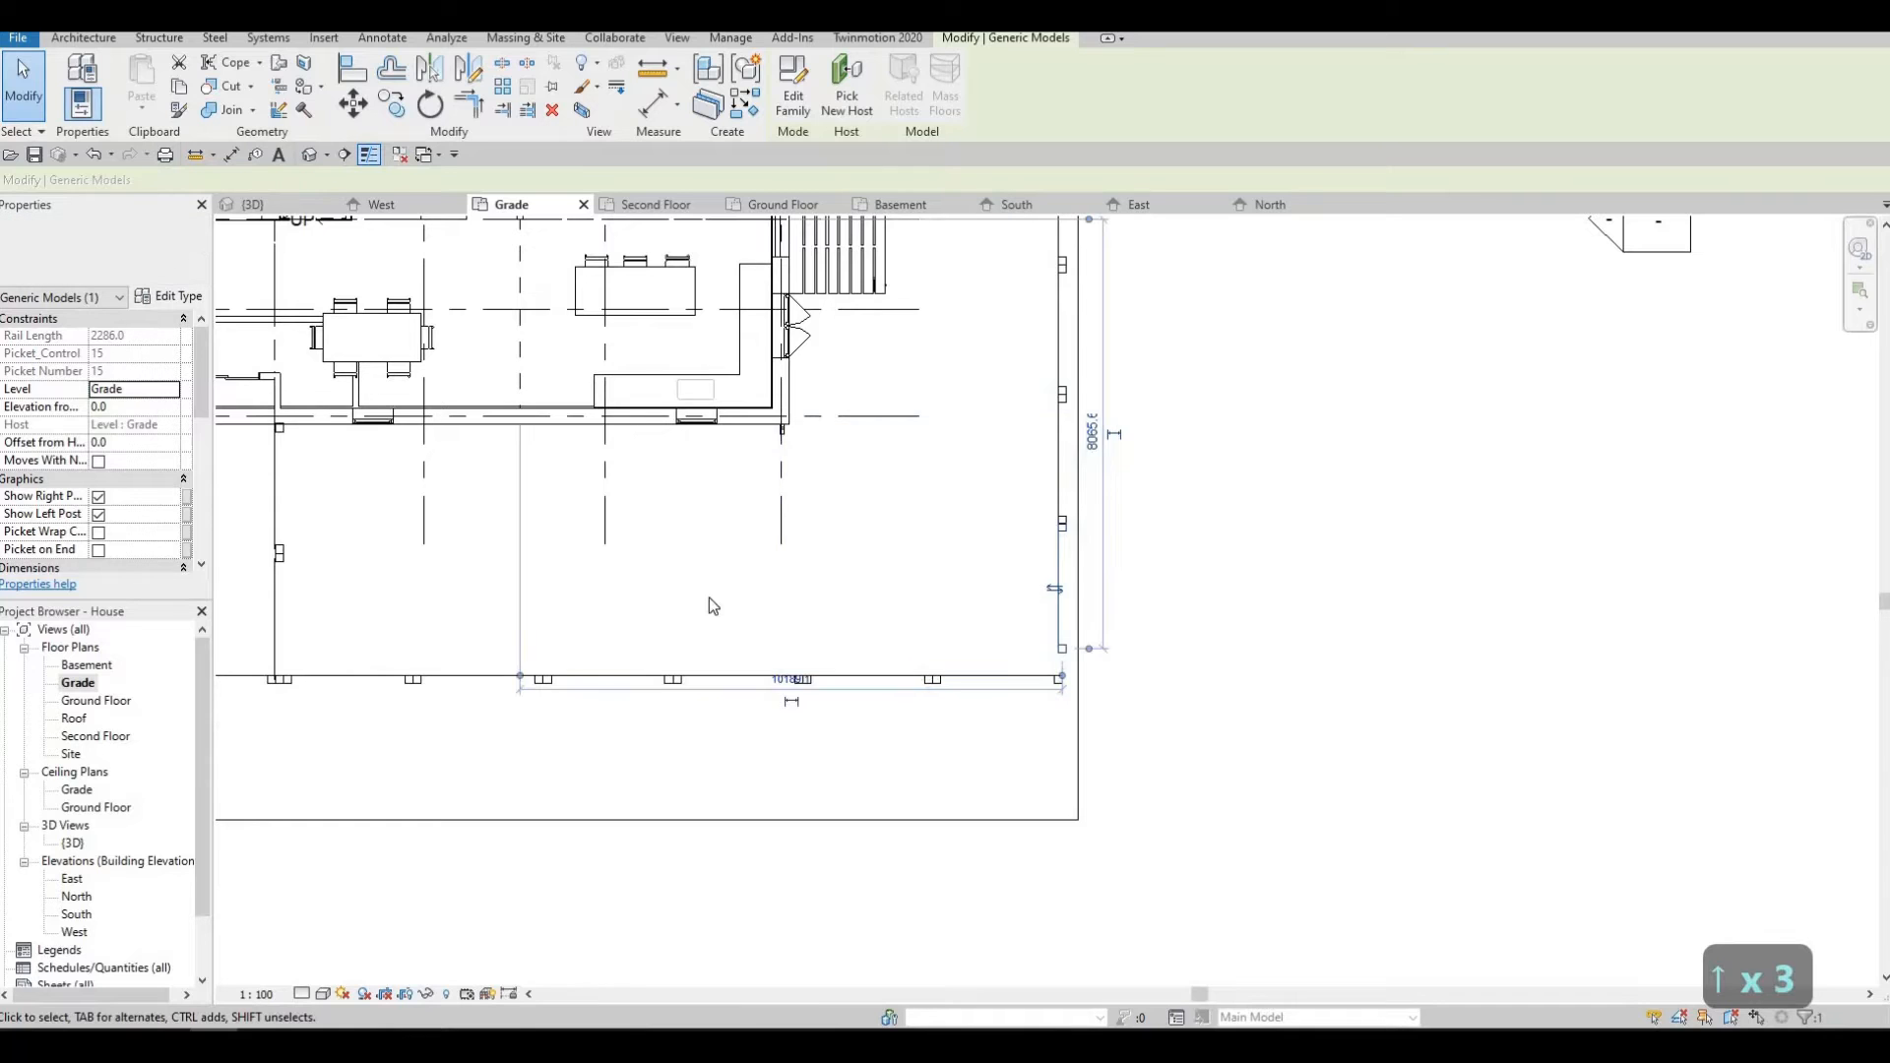
pyautogui.scroll(-1, 985, 591)
pyautogui.press('Escape')
pyautogui.press('Escape')
pyautogui.moveTo(1126, 620); pyautogui.dragTo(1042, 679, button='middle')
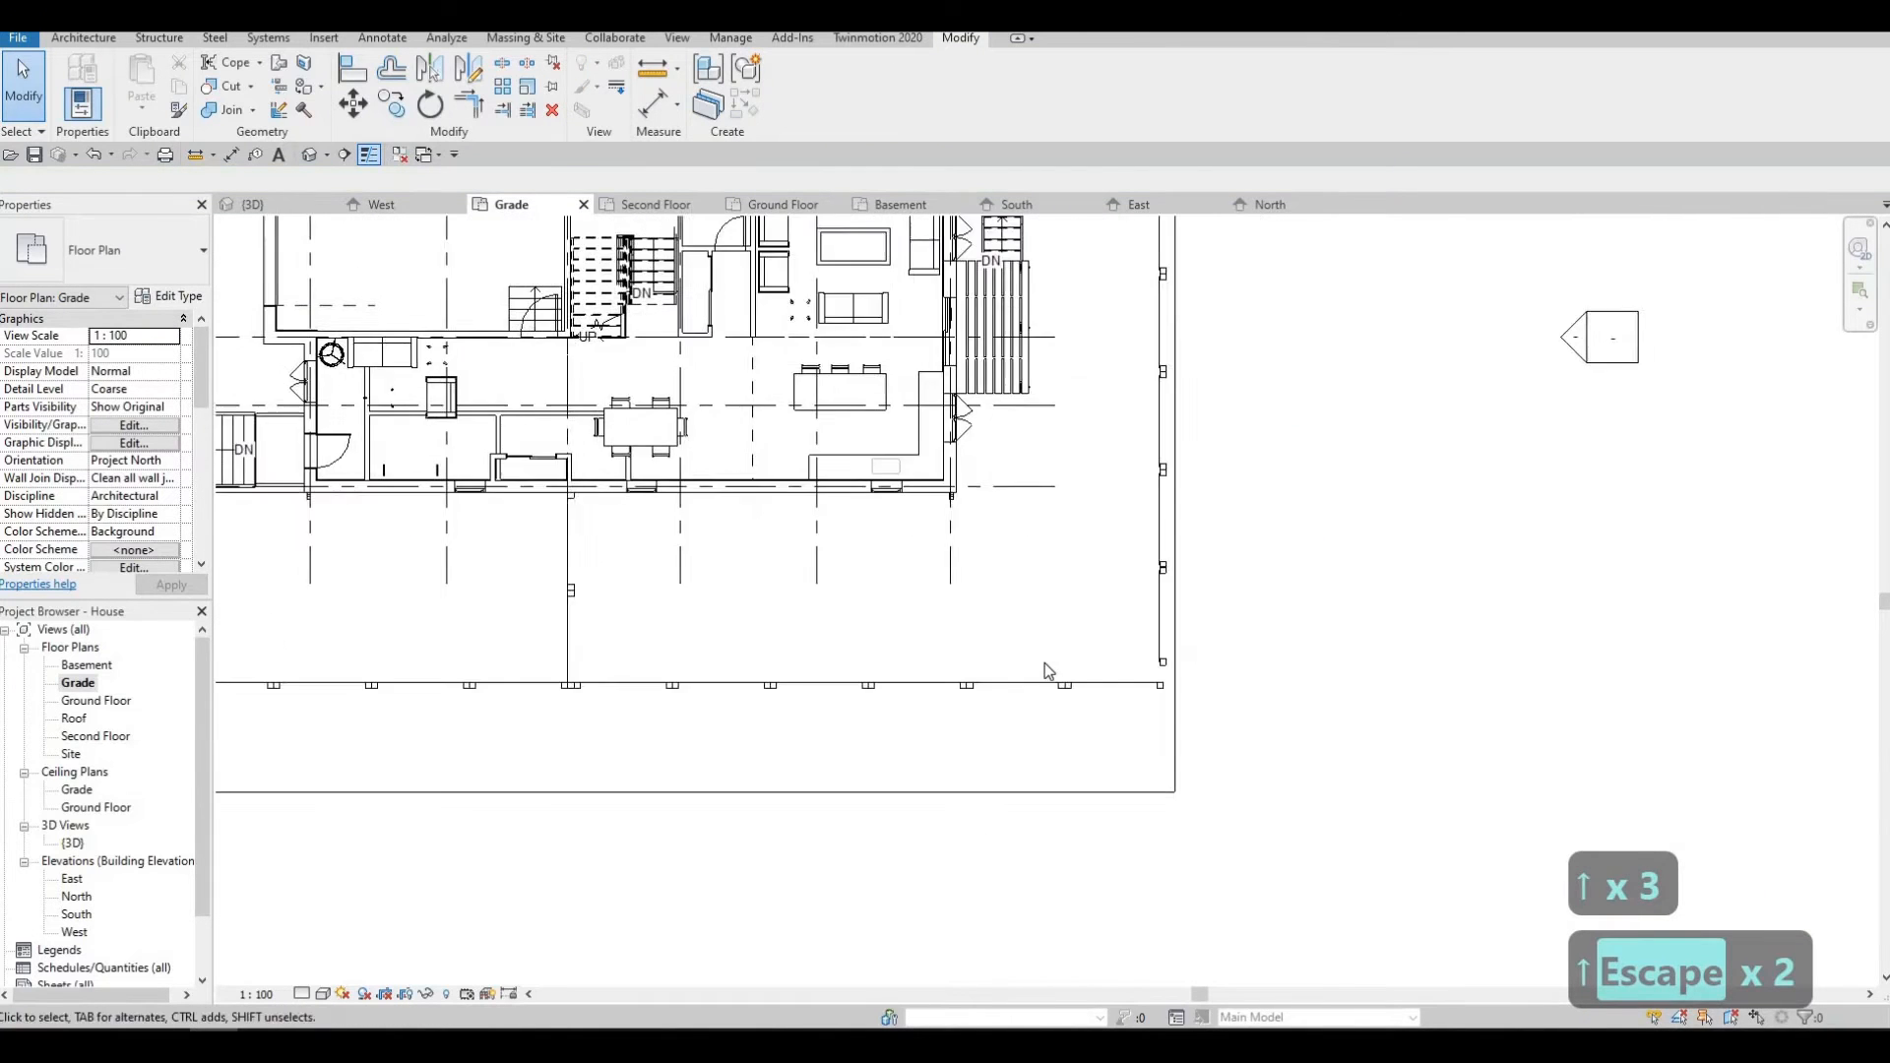
# Copy the southernmost east fence panel southward, end to end, so the run extends past the south fence.
pyautogui.scroll(-1, 1162, 448)
pyautogui.moveTo(1164, 446); pyautogui.dragTo(1039, 683, button='middle')
pyautogui.scroll(5, 1006, 712)
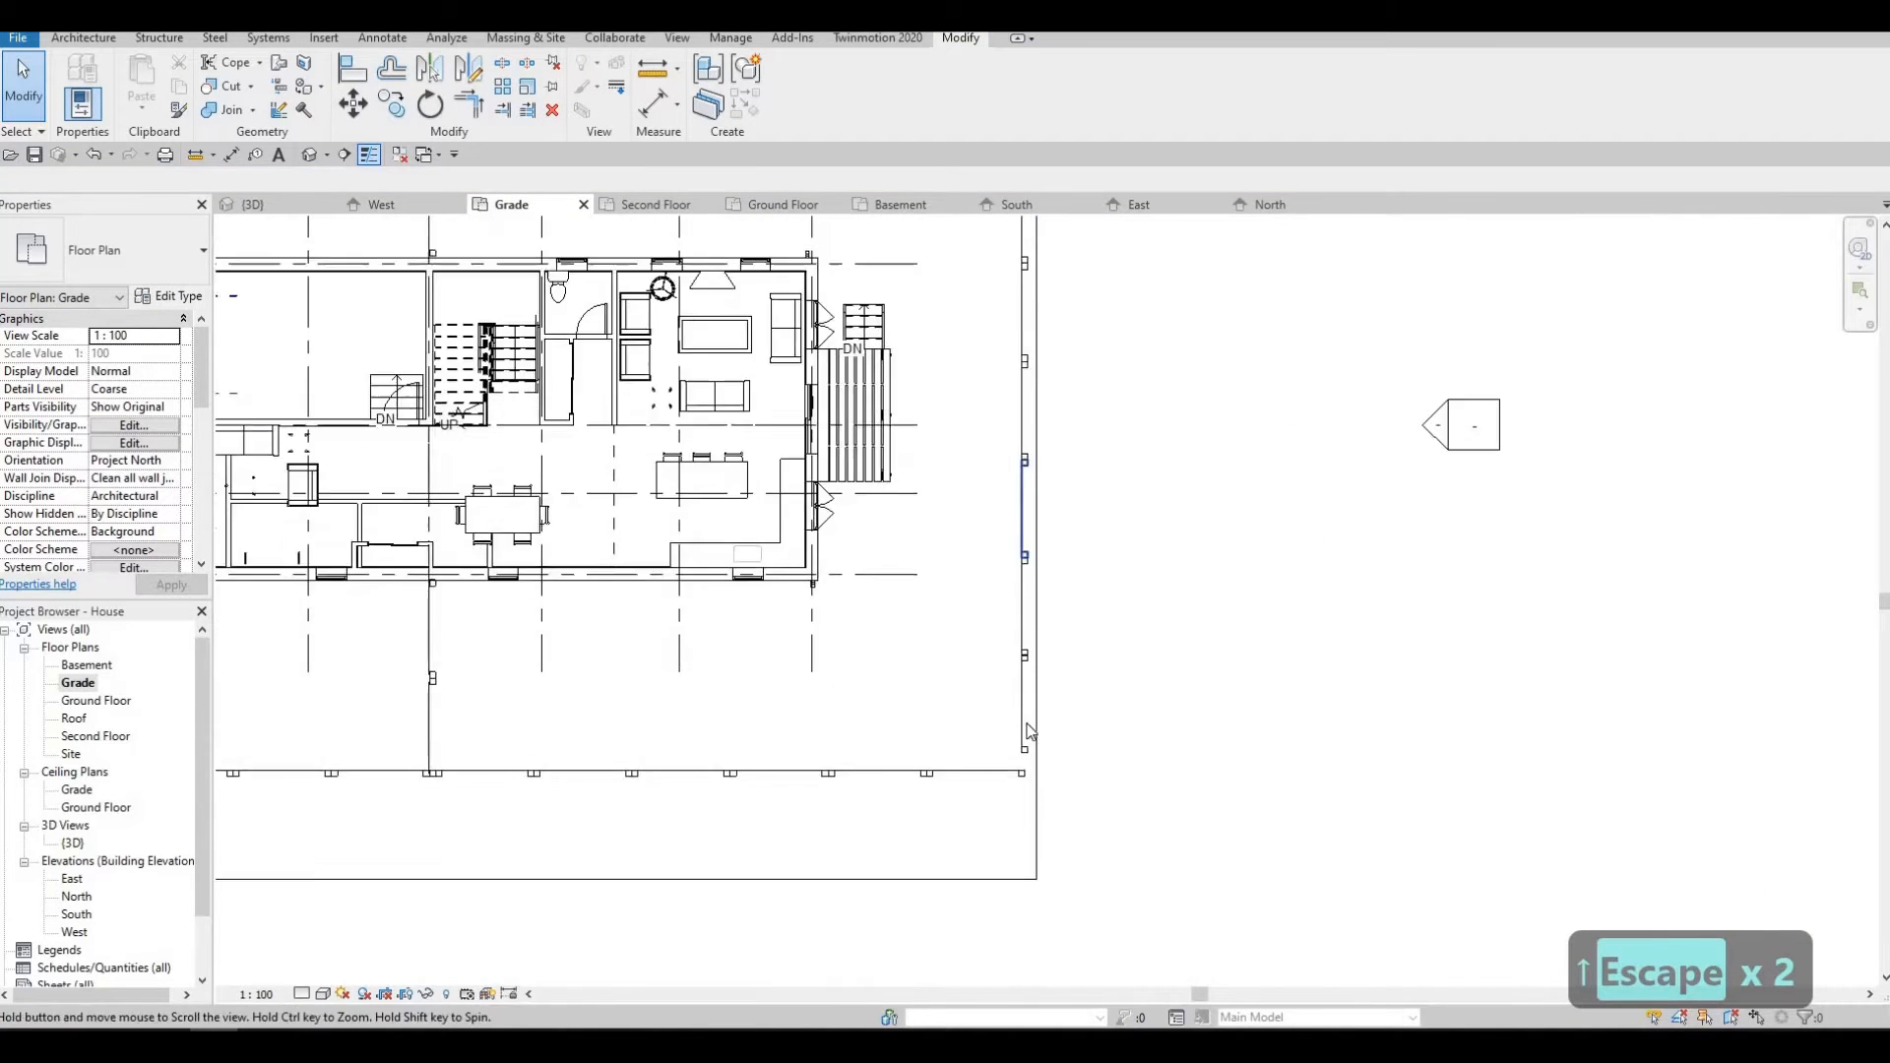
pyautogui.click(882, 320)
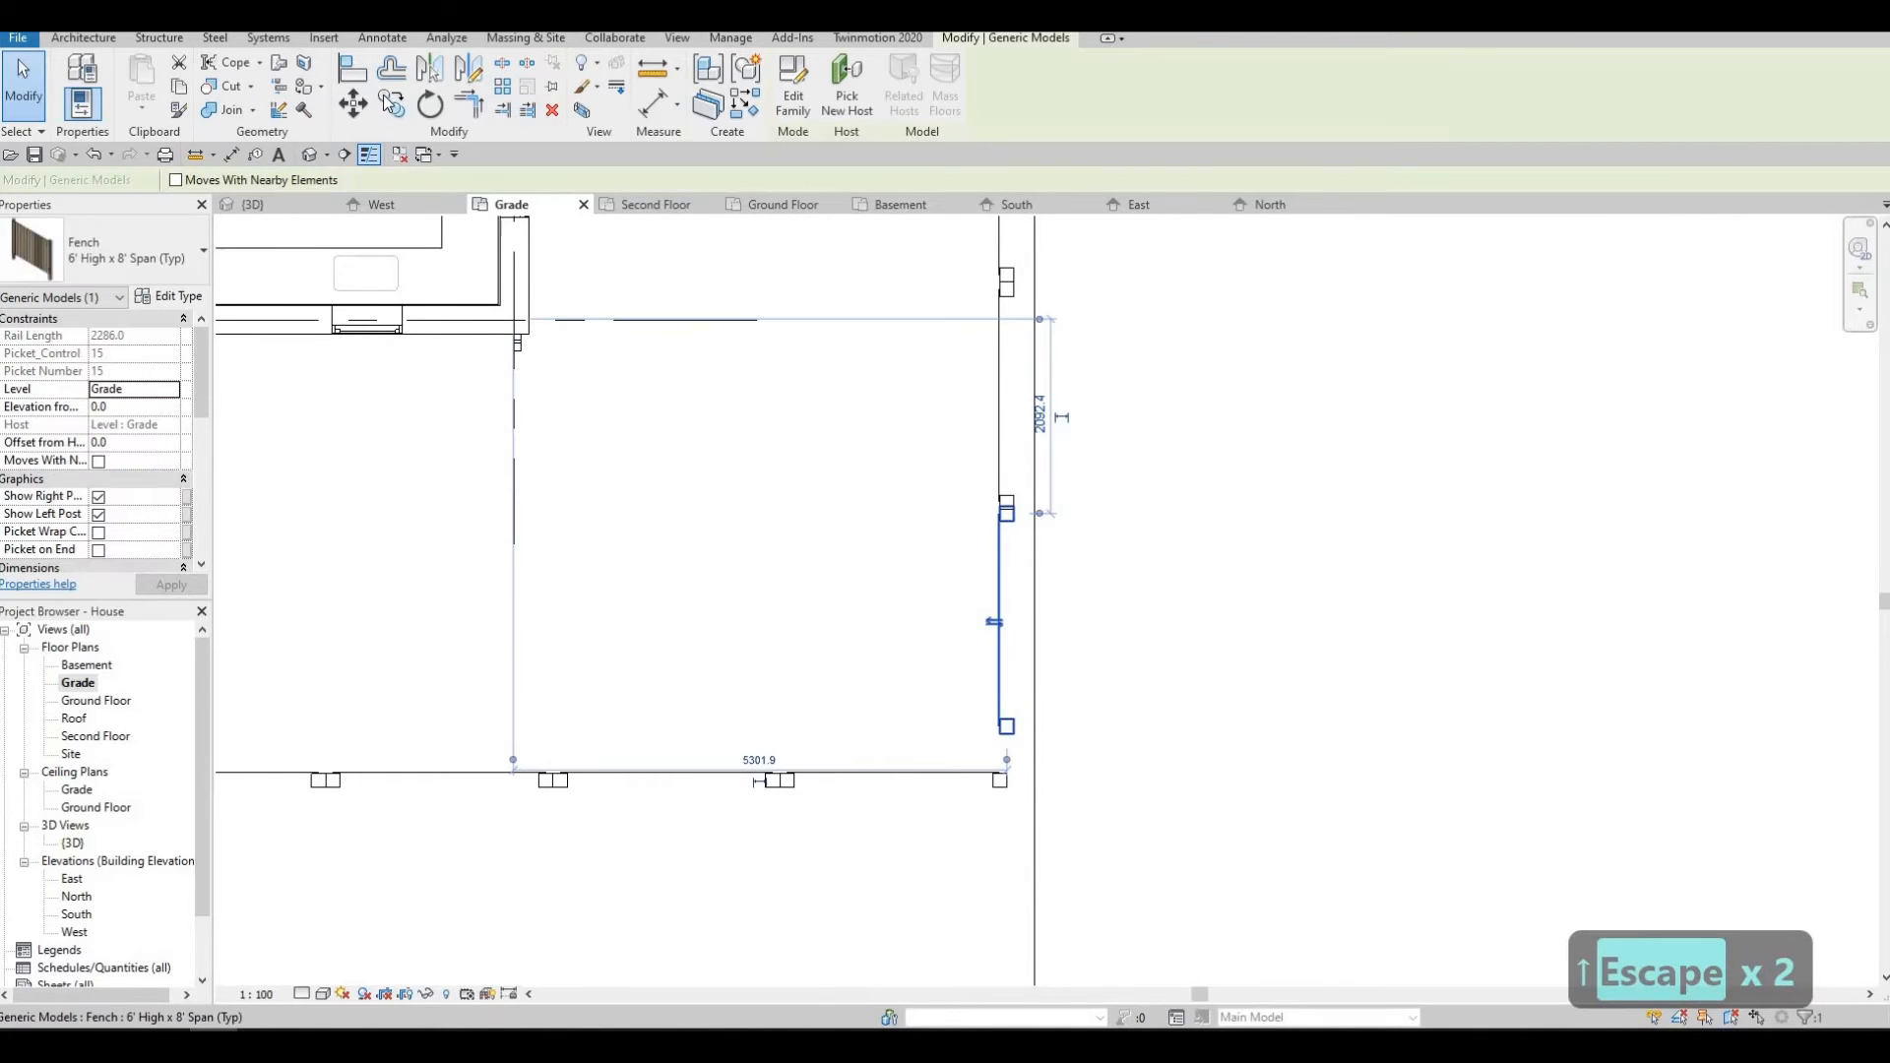
pyautogui.press('c')
pyautogui.press('o')
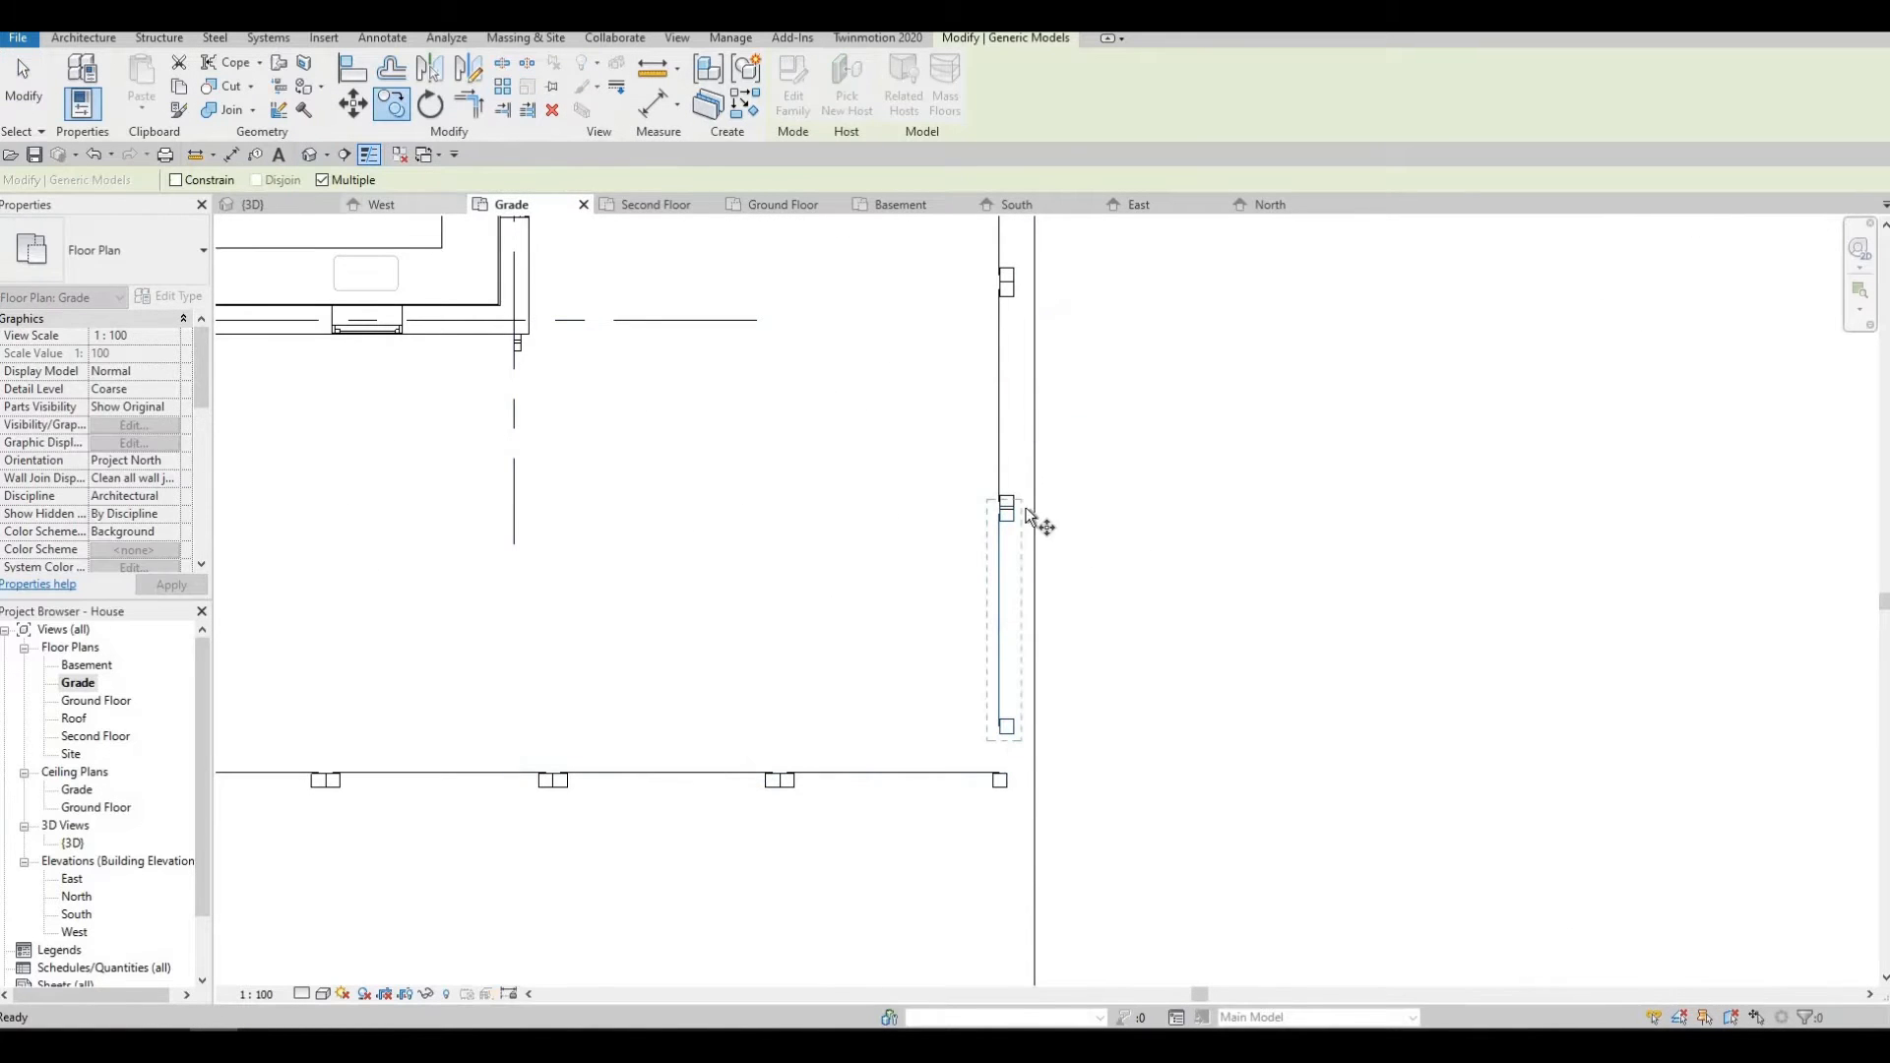
pyautogui.scroll(2, 976, 505)
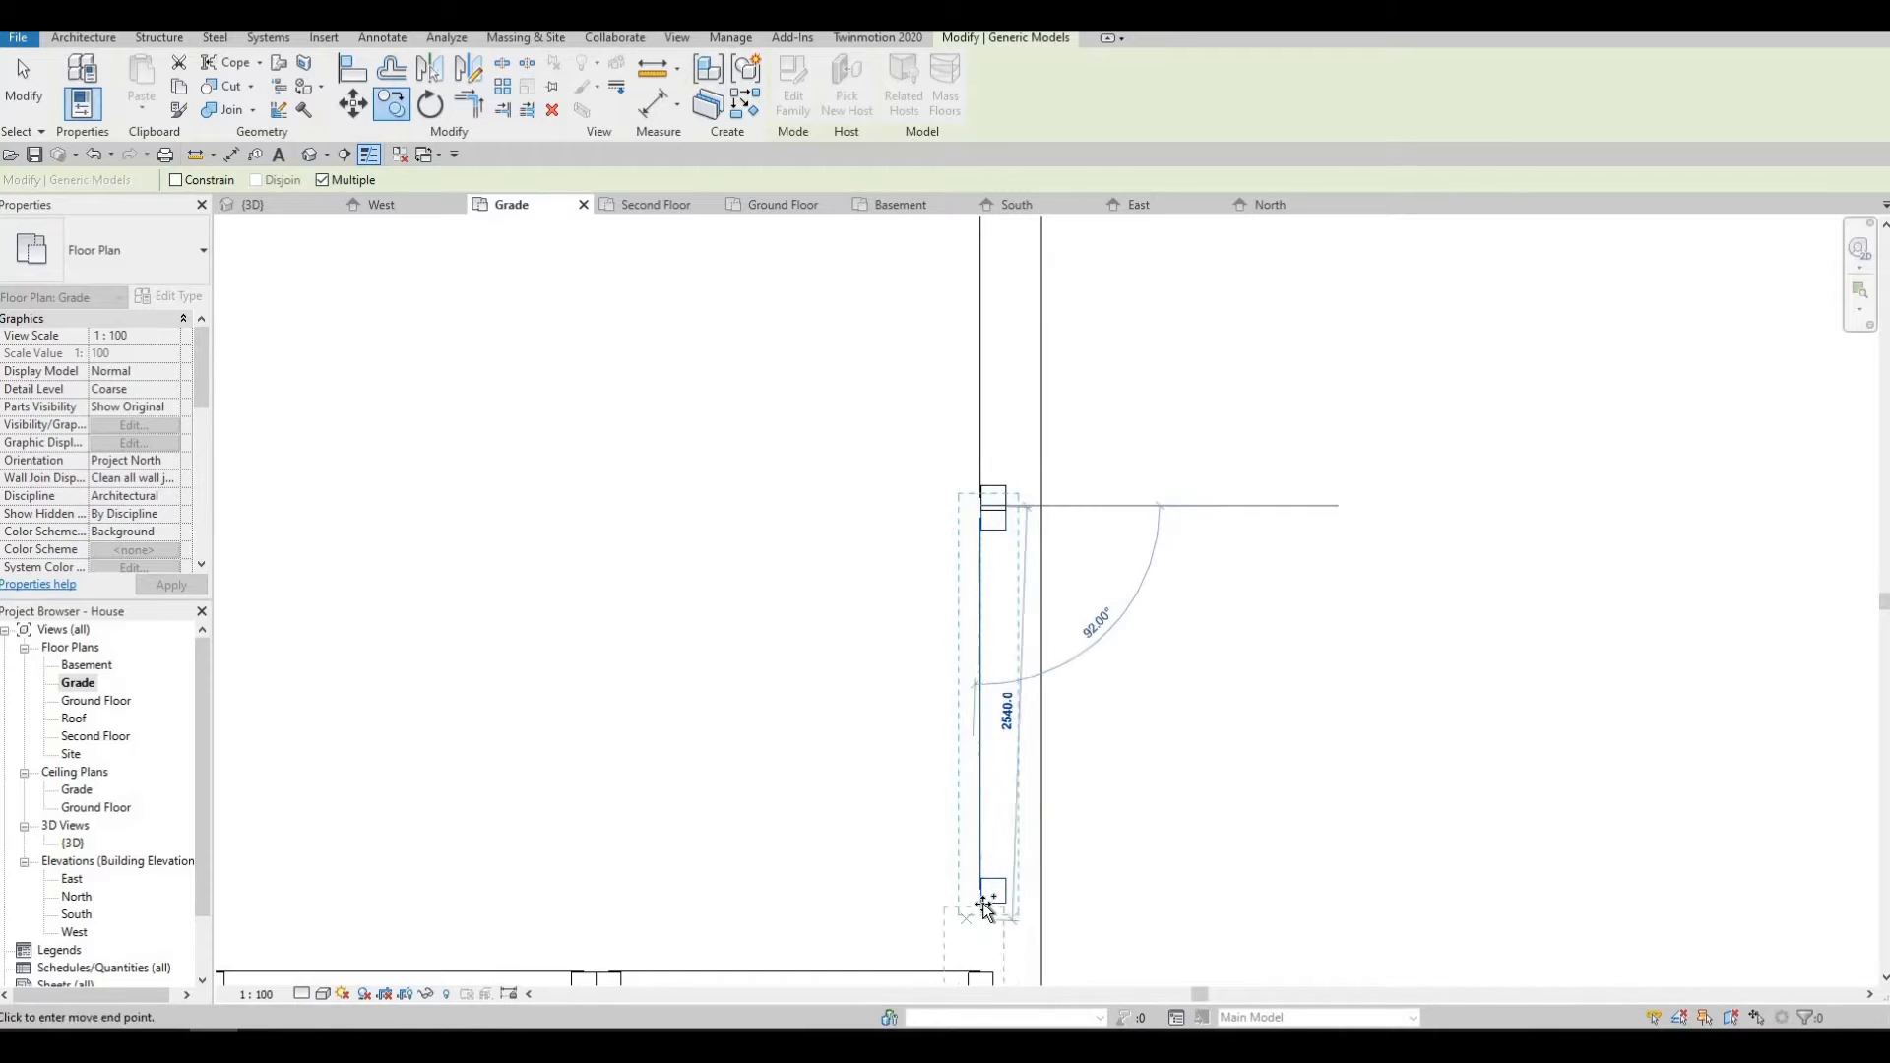
pyautogui.press('Escape')
pyautogui.press('Escape')
pyautogui.press('Escape')
pyautogui.scroll(-2, 1051, 637)
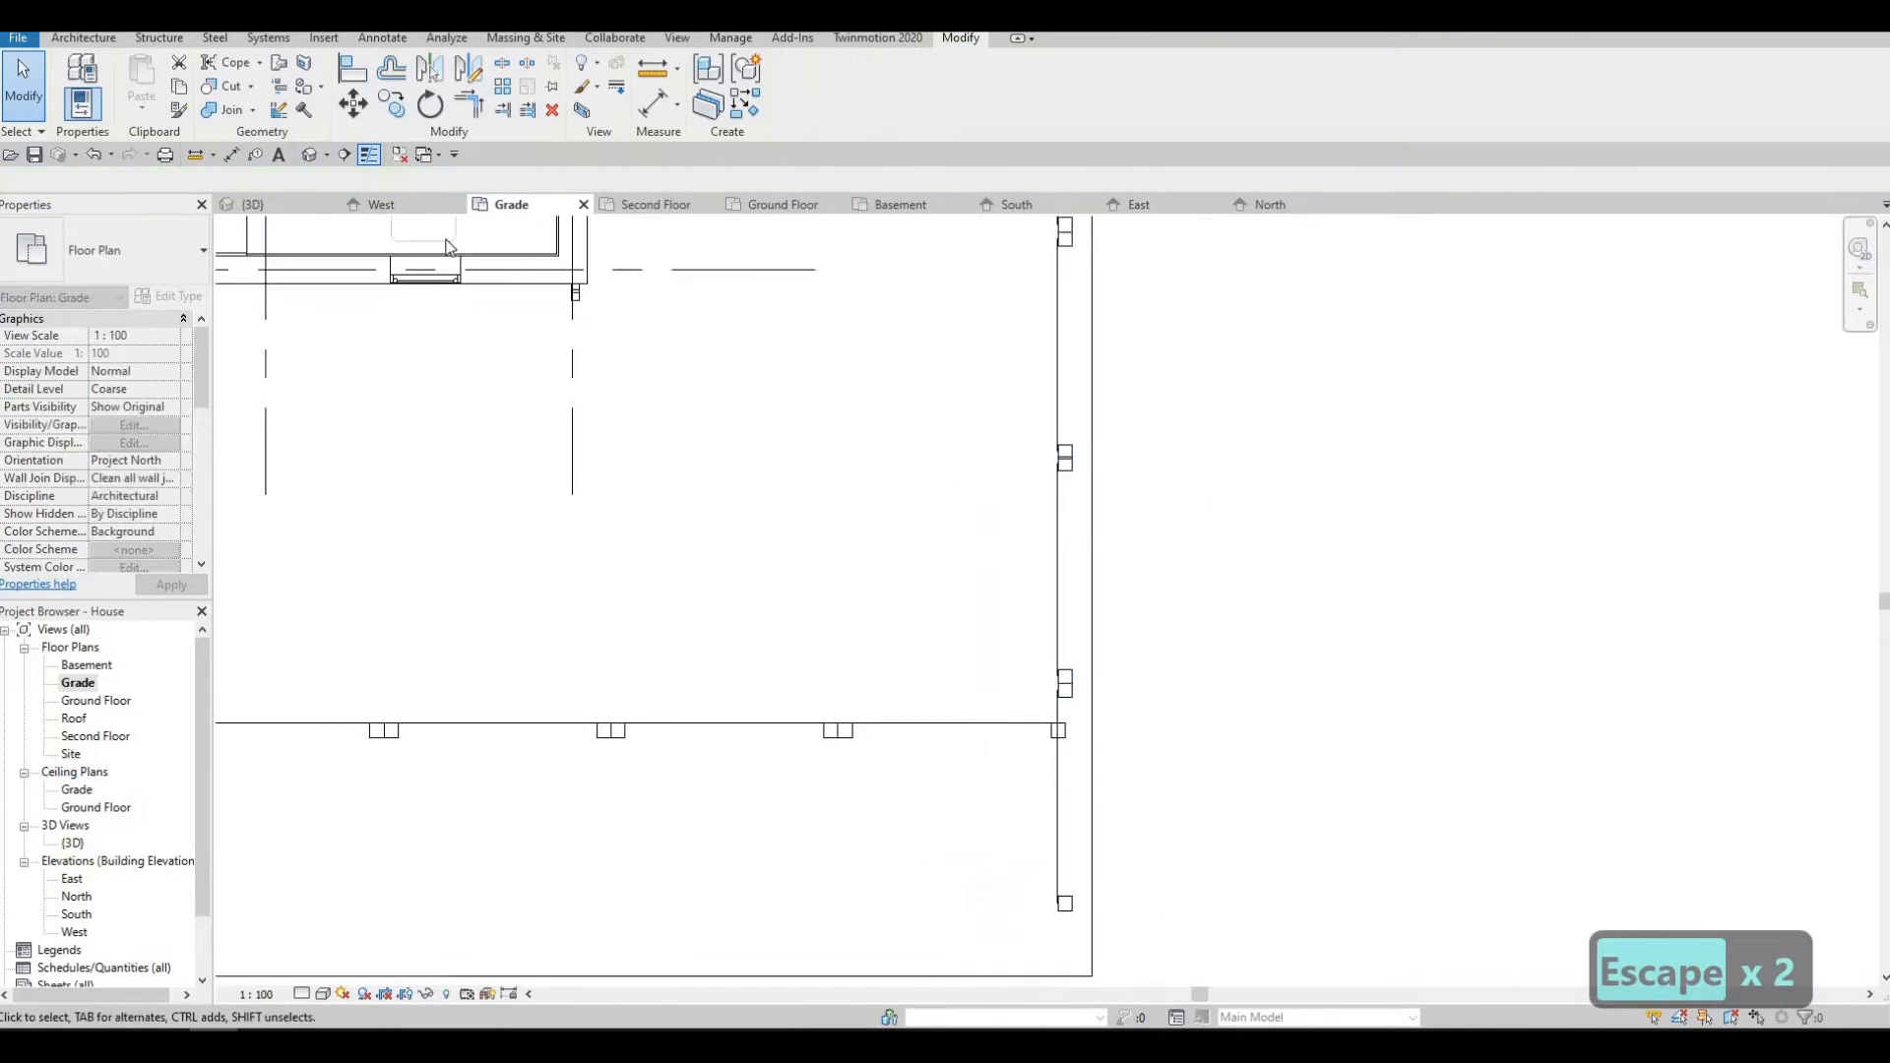
pyautogui.press('Escape')
# Examine the completed fences in 3D, from the rear corner around to the front of the house.
pyautogui.click(311, 154)
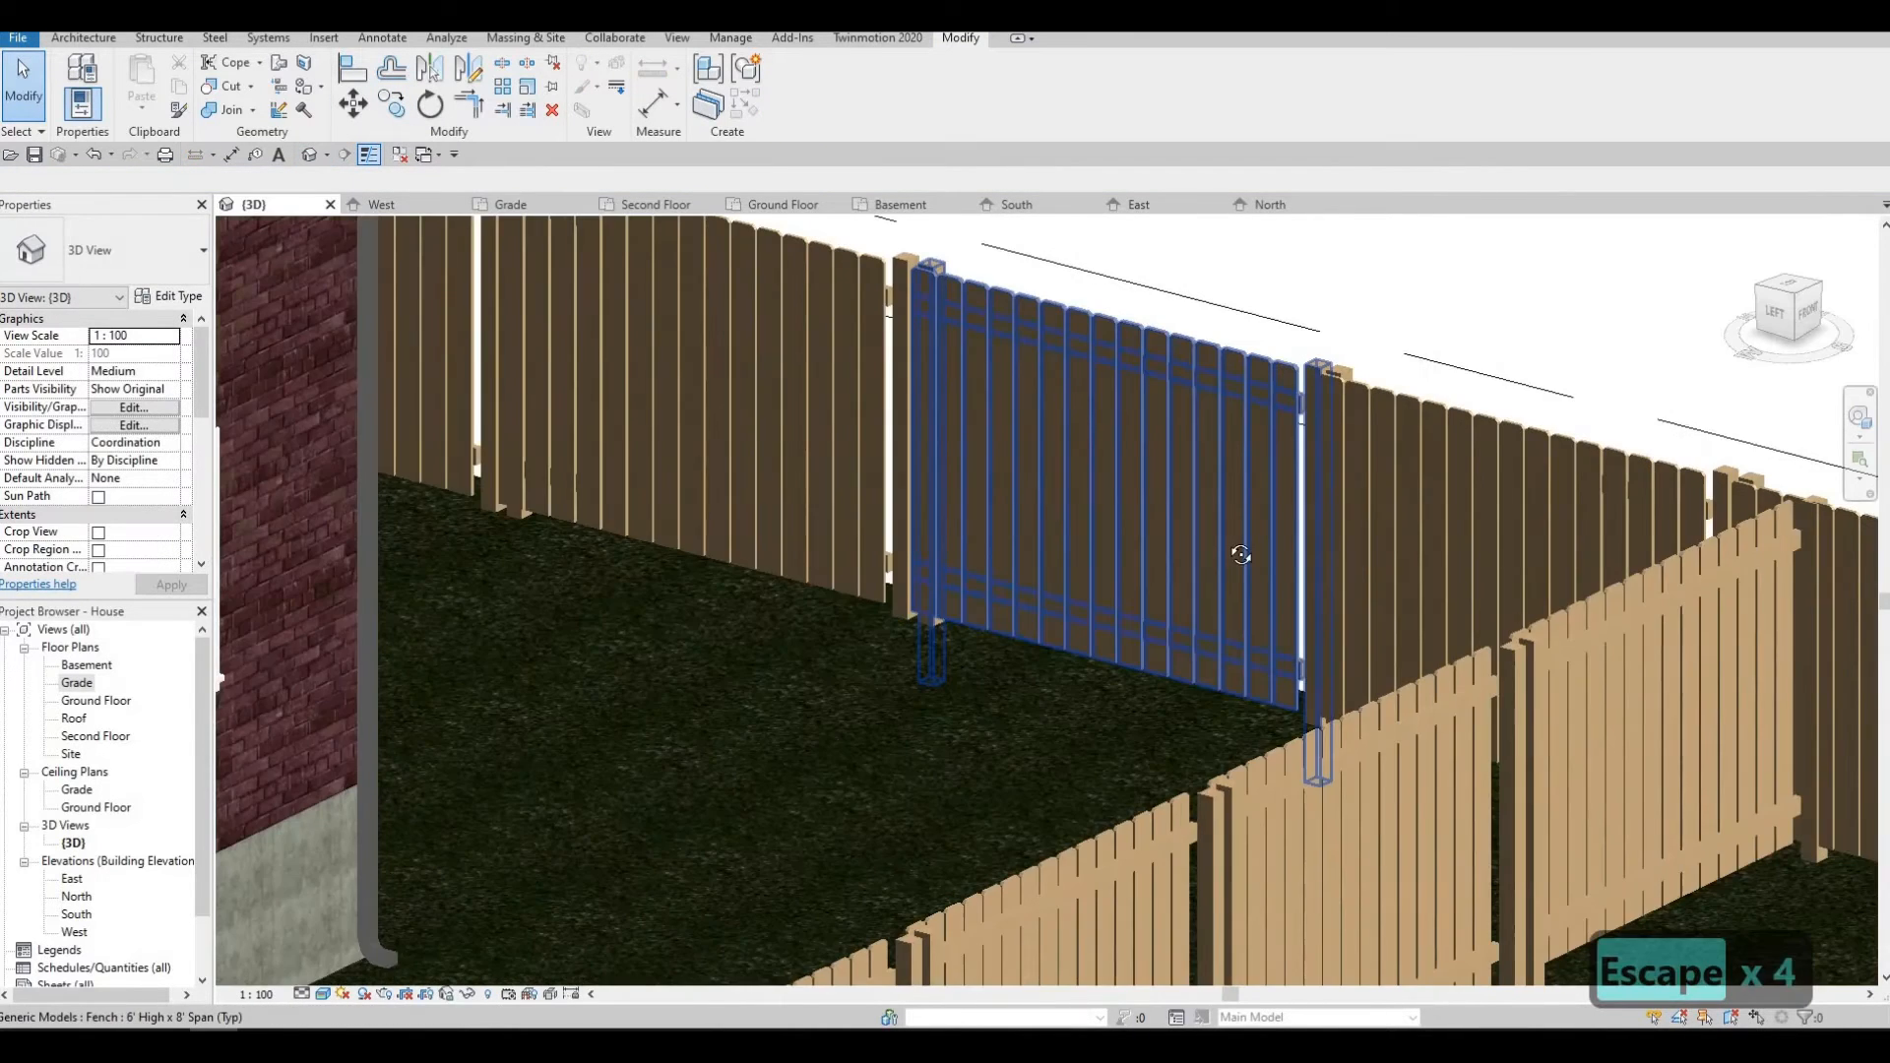
pyautogui.scroll(-3, 1265, 472)
pyautogui.keyDown('shift'); pyautogui.moveTo(1421, 443); pyautogui.dragTo(1390, 476, button='middle'); pyautogui.keyUp('shift')
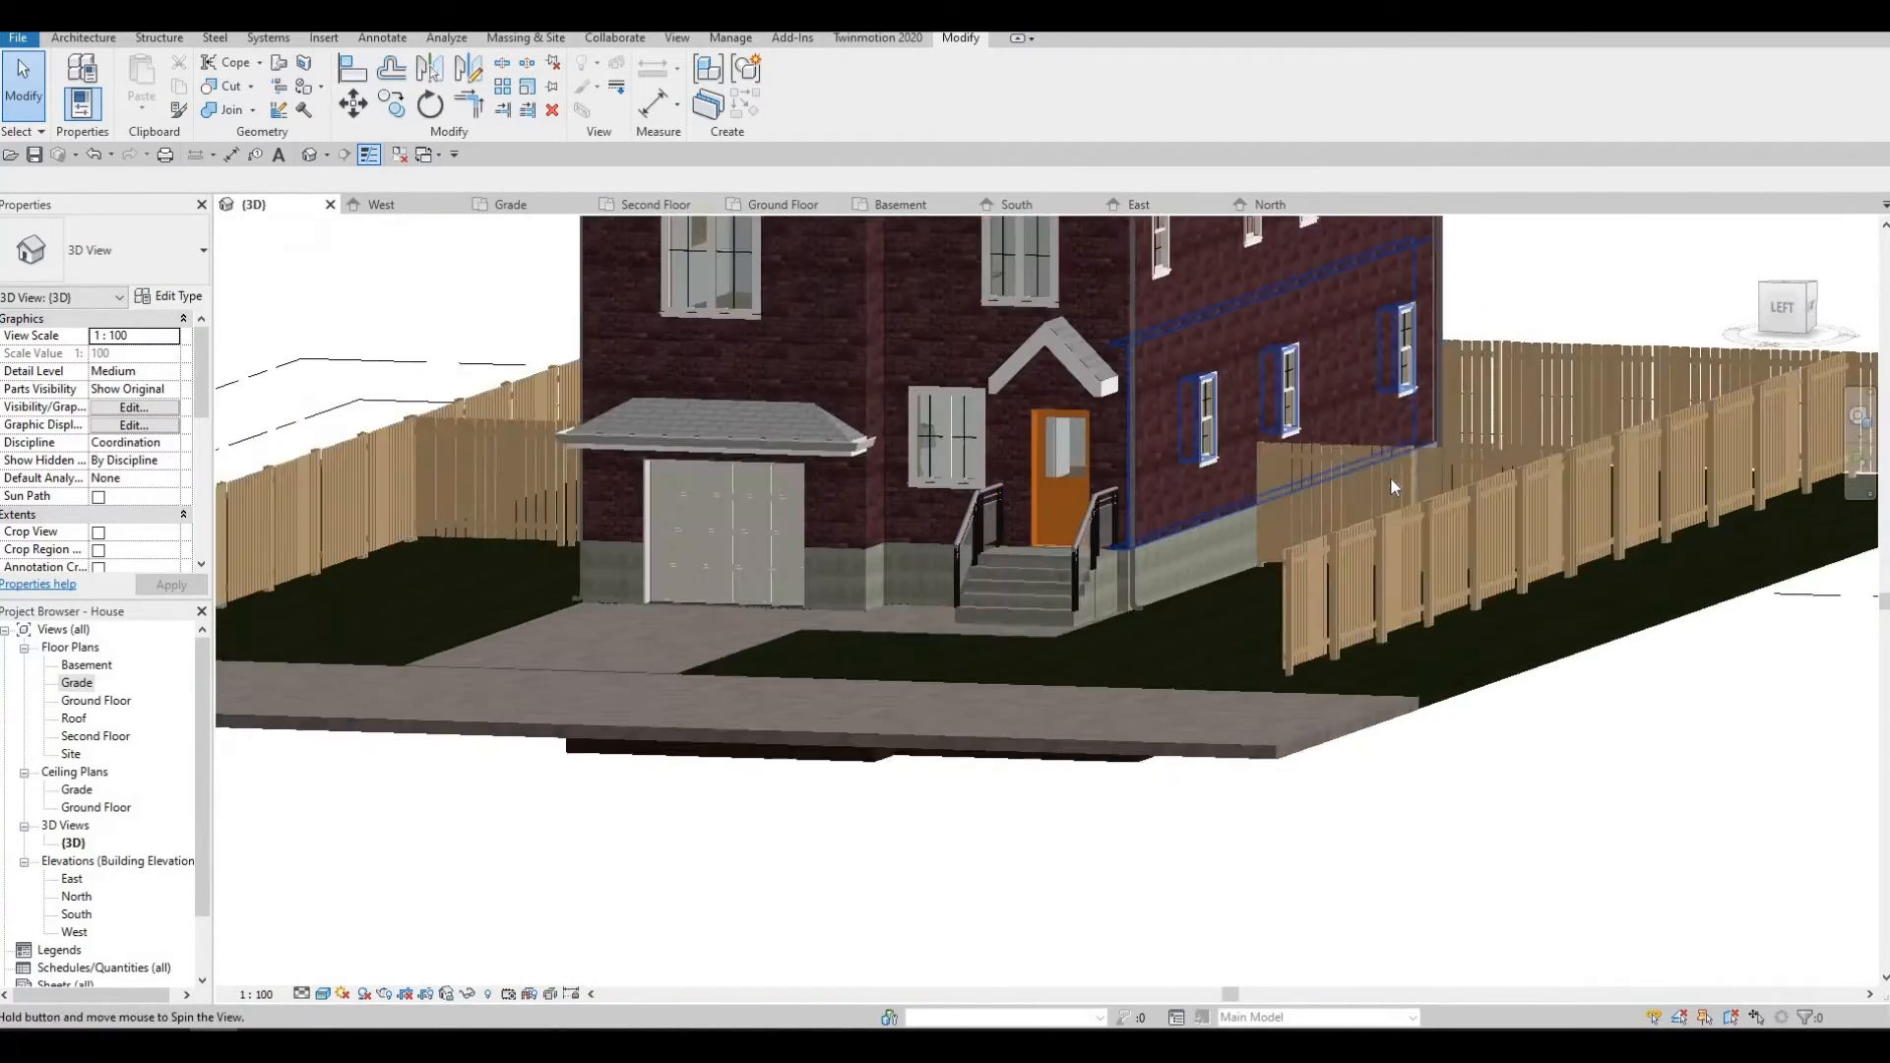
pyautogui.scroll(-2, 1386, 476)
pyautogui.scroll(2, 1380, 477)
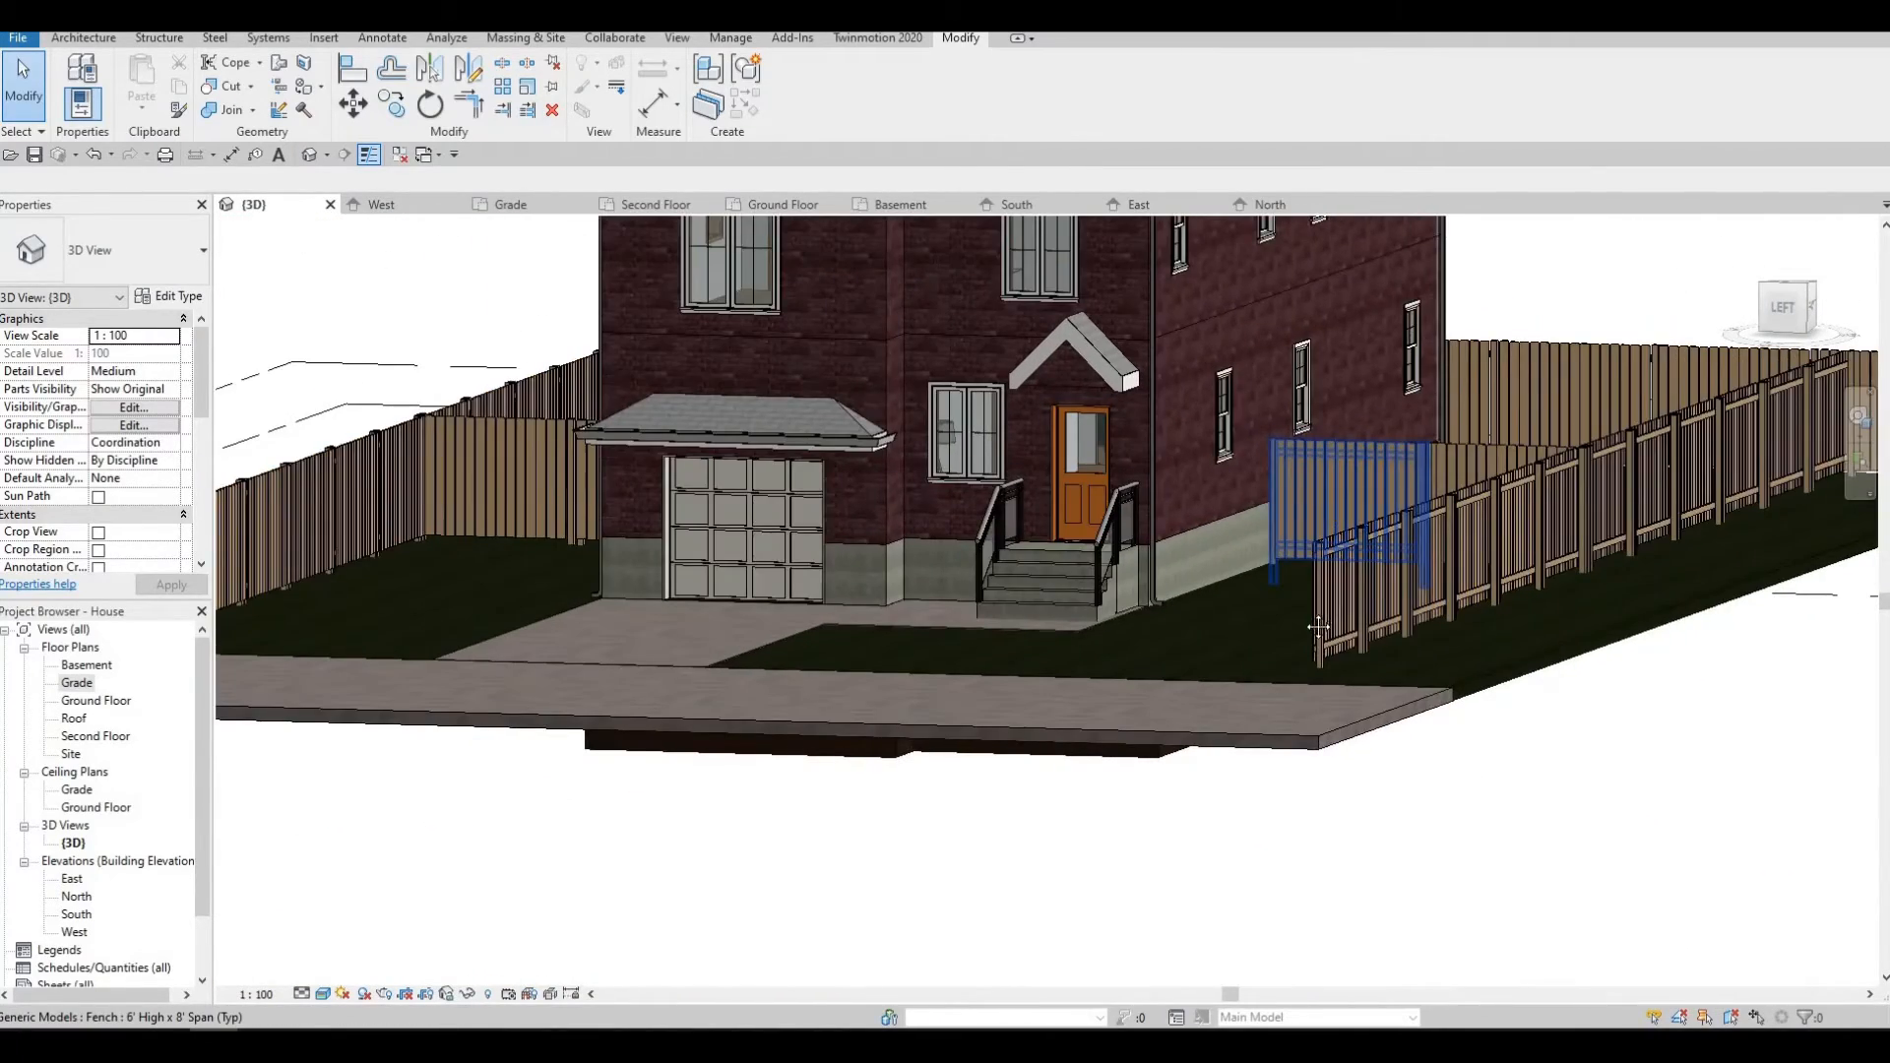
pyautogui.keyDown('shift'); pyautogui.moveTo(1317, 626); pyautogui.dragTo(1356, 605, button='middle'); pyautogui.keyUp('shift')
pyautogui.scroll(-1, 1335, 605)
pyautogui.scroll(-1, 1363, 615)
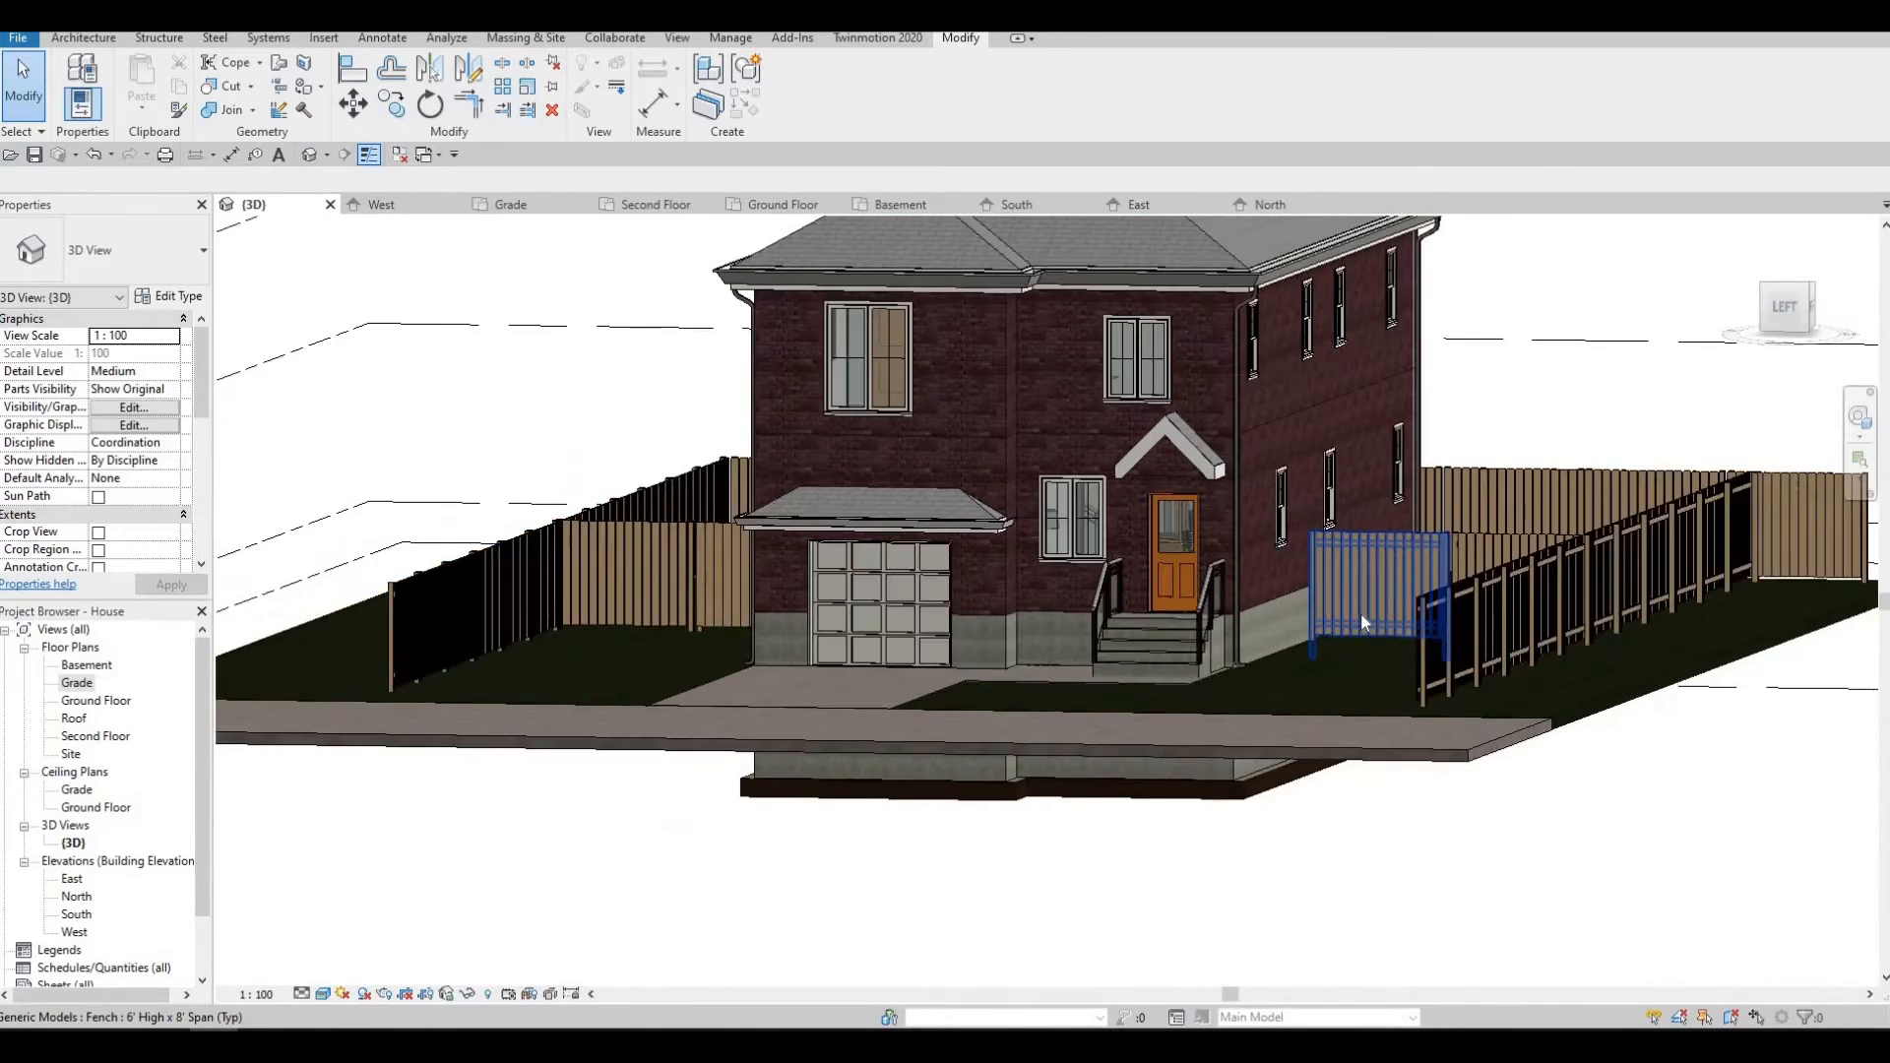
pyautogui.scroll(2, 1364, 617)
pyautogui.press('Escape')
pyautogui.scroll(-5, 1363, 612)
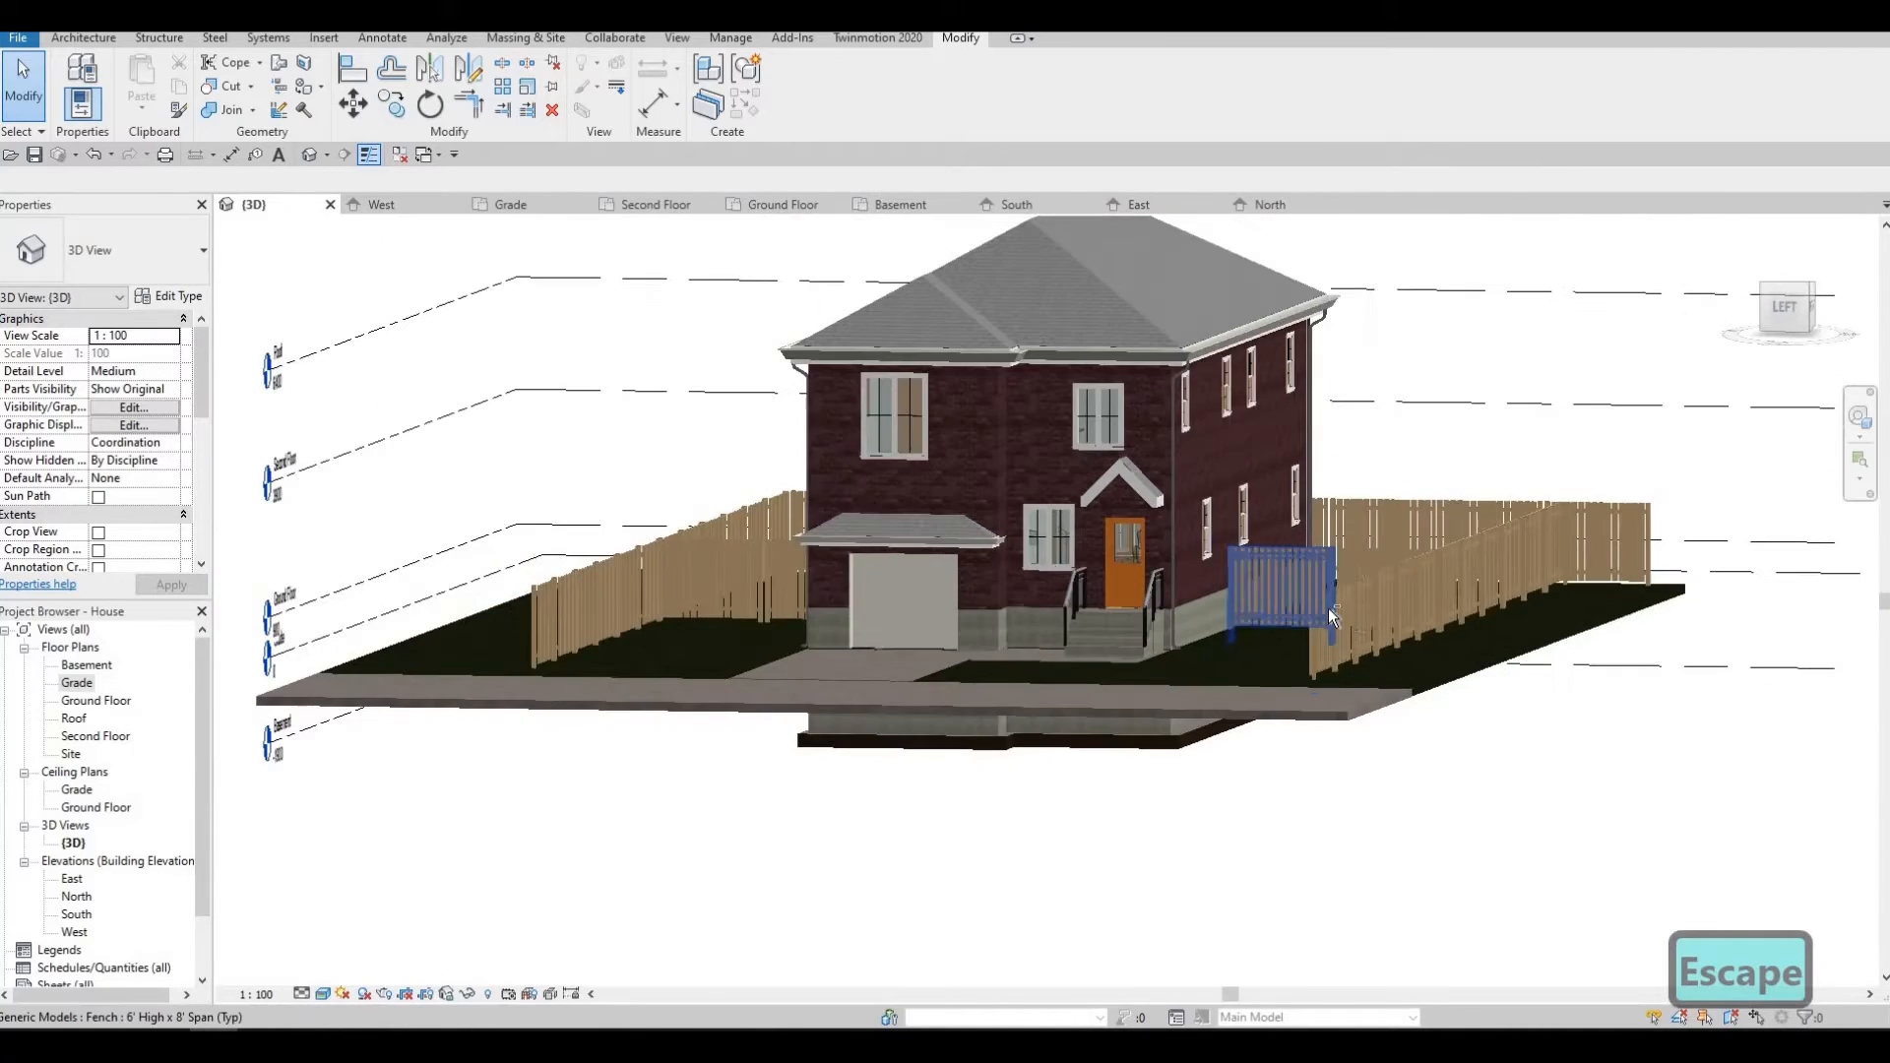
pyautogui.keyDown('shift'); pyautogui.moveTo(1327, 607); pyautogui.dragTo(1326, 565, button='middle'); pyautogui.keyUp('shift')
pyautogui.scroll(3, 1320, 579)
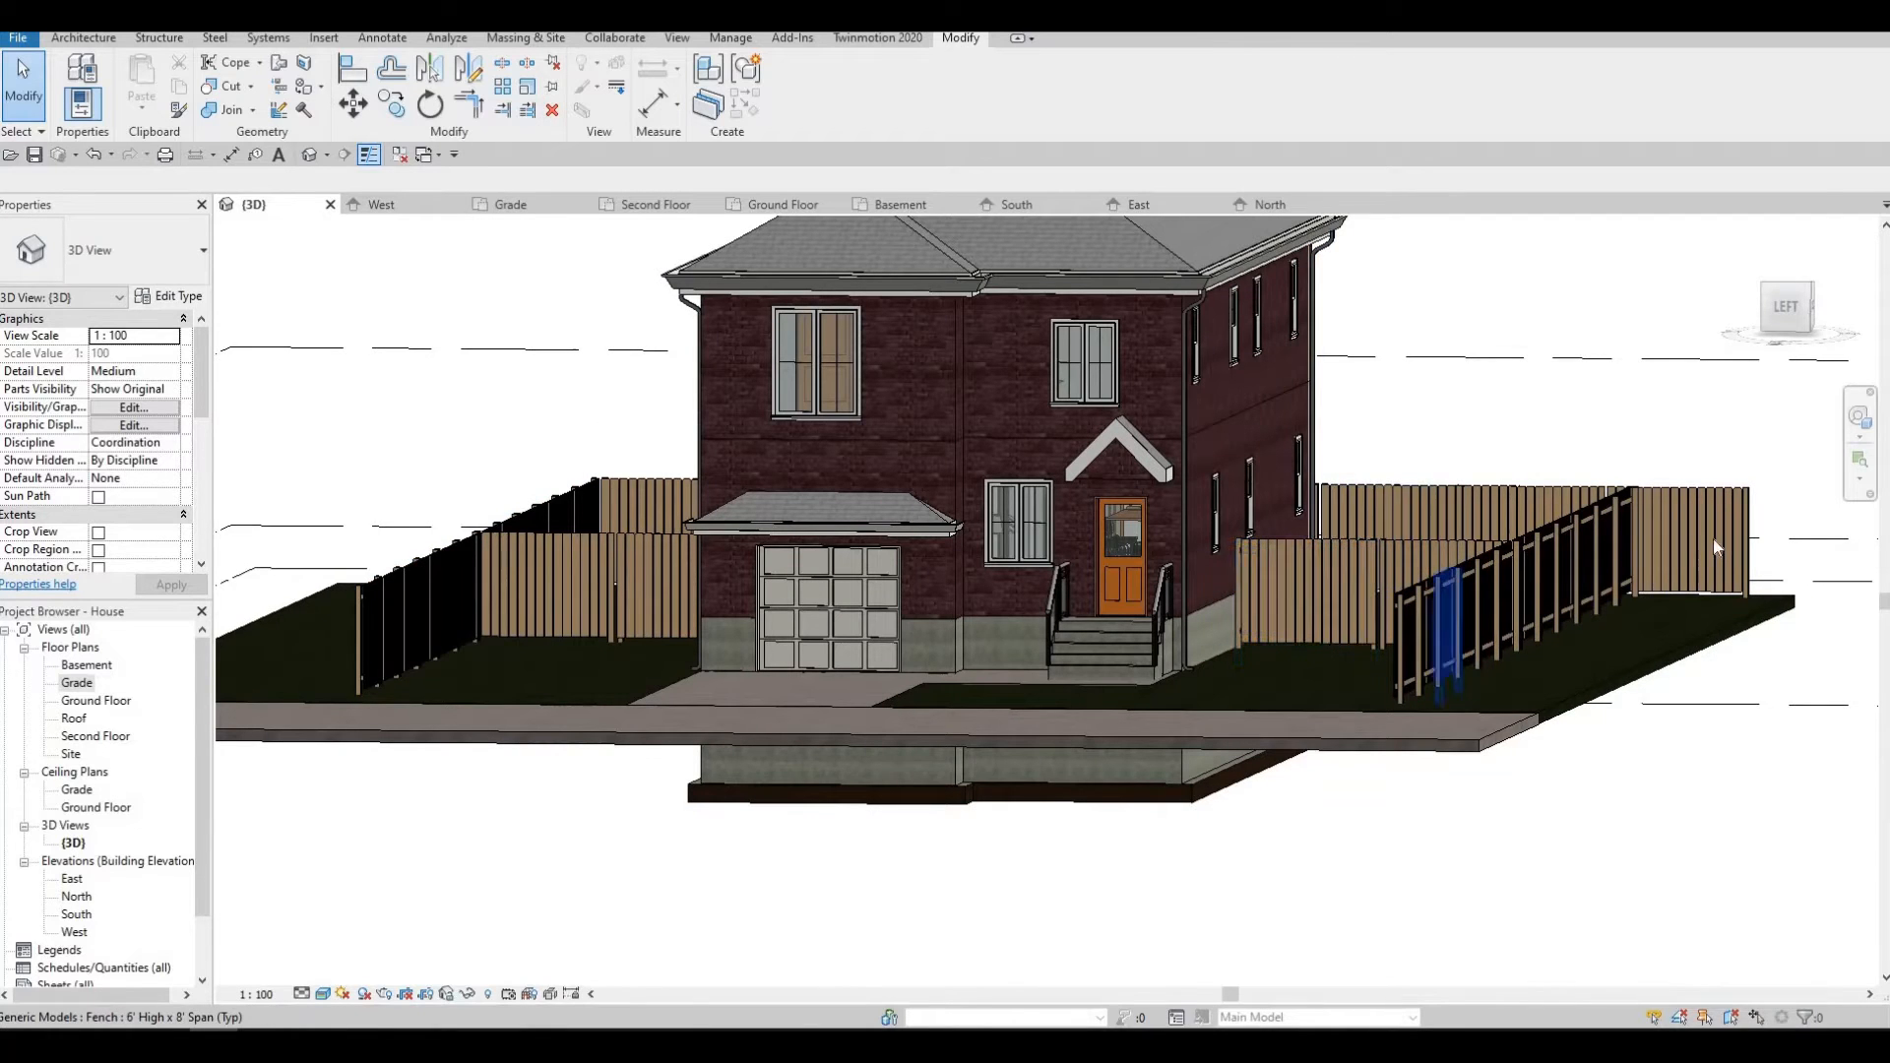
pyautogui.keyDown('shift'); pyautogui.moveTo(1249, 651); pyautogui.dragTo(1221, 624, button='middle'); pyautogui.keyUp('shift')
pyautogui.scroll(2, 1303, 715)
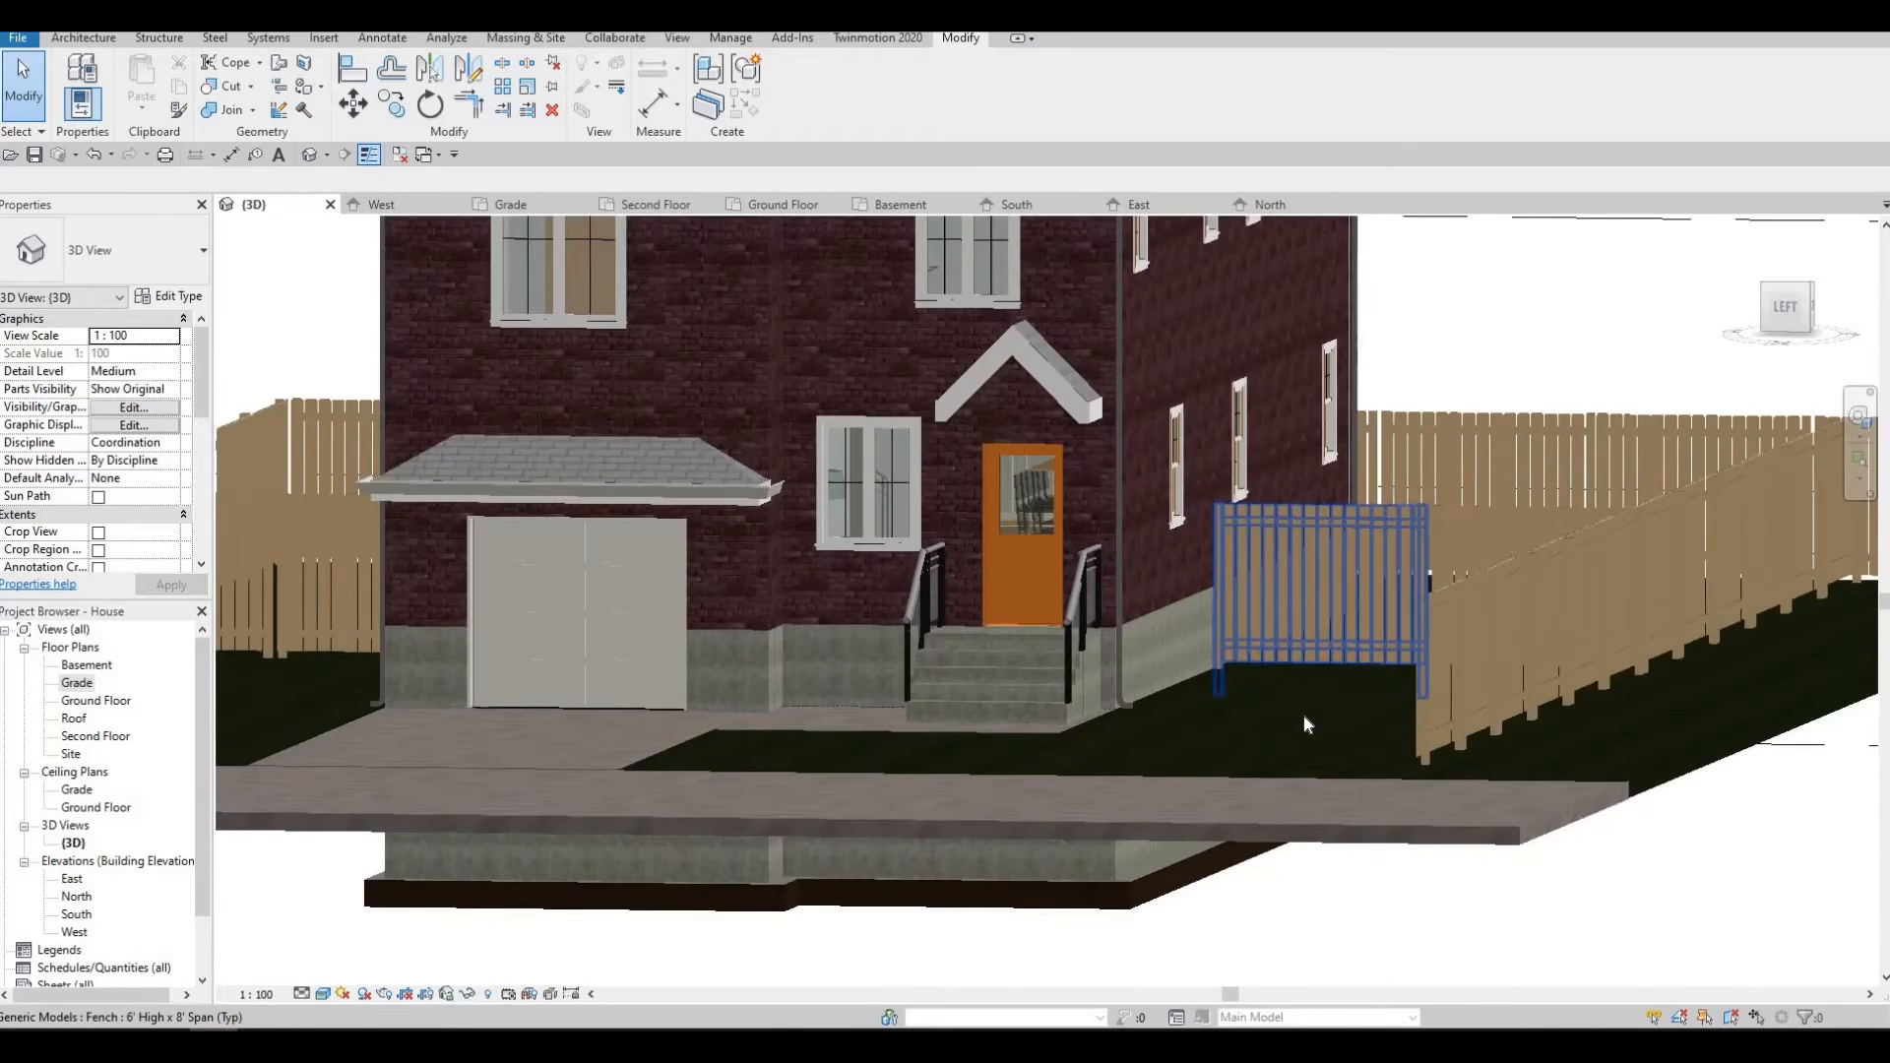
pyautogui.scroll(-2, 1305, 719)
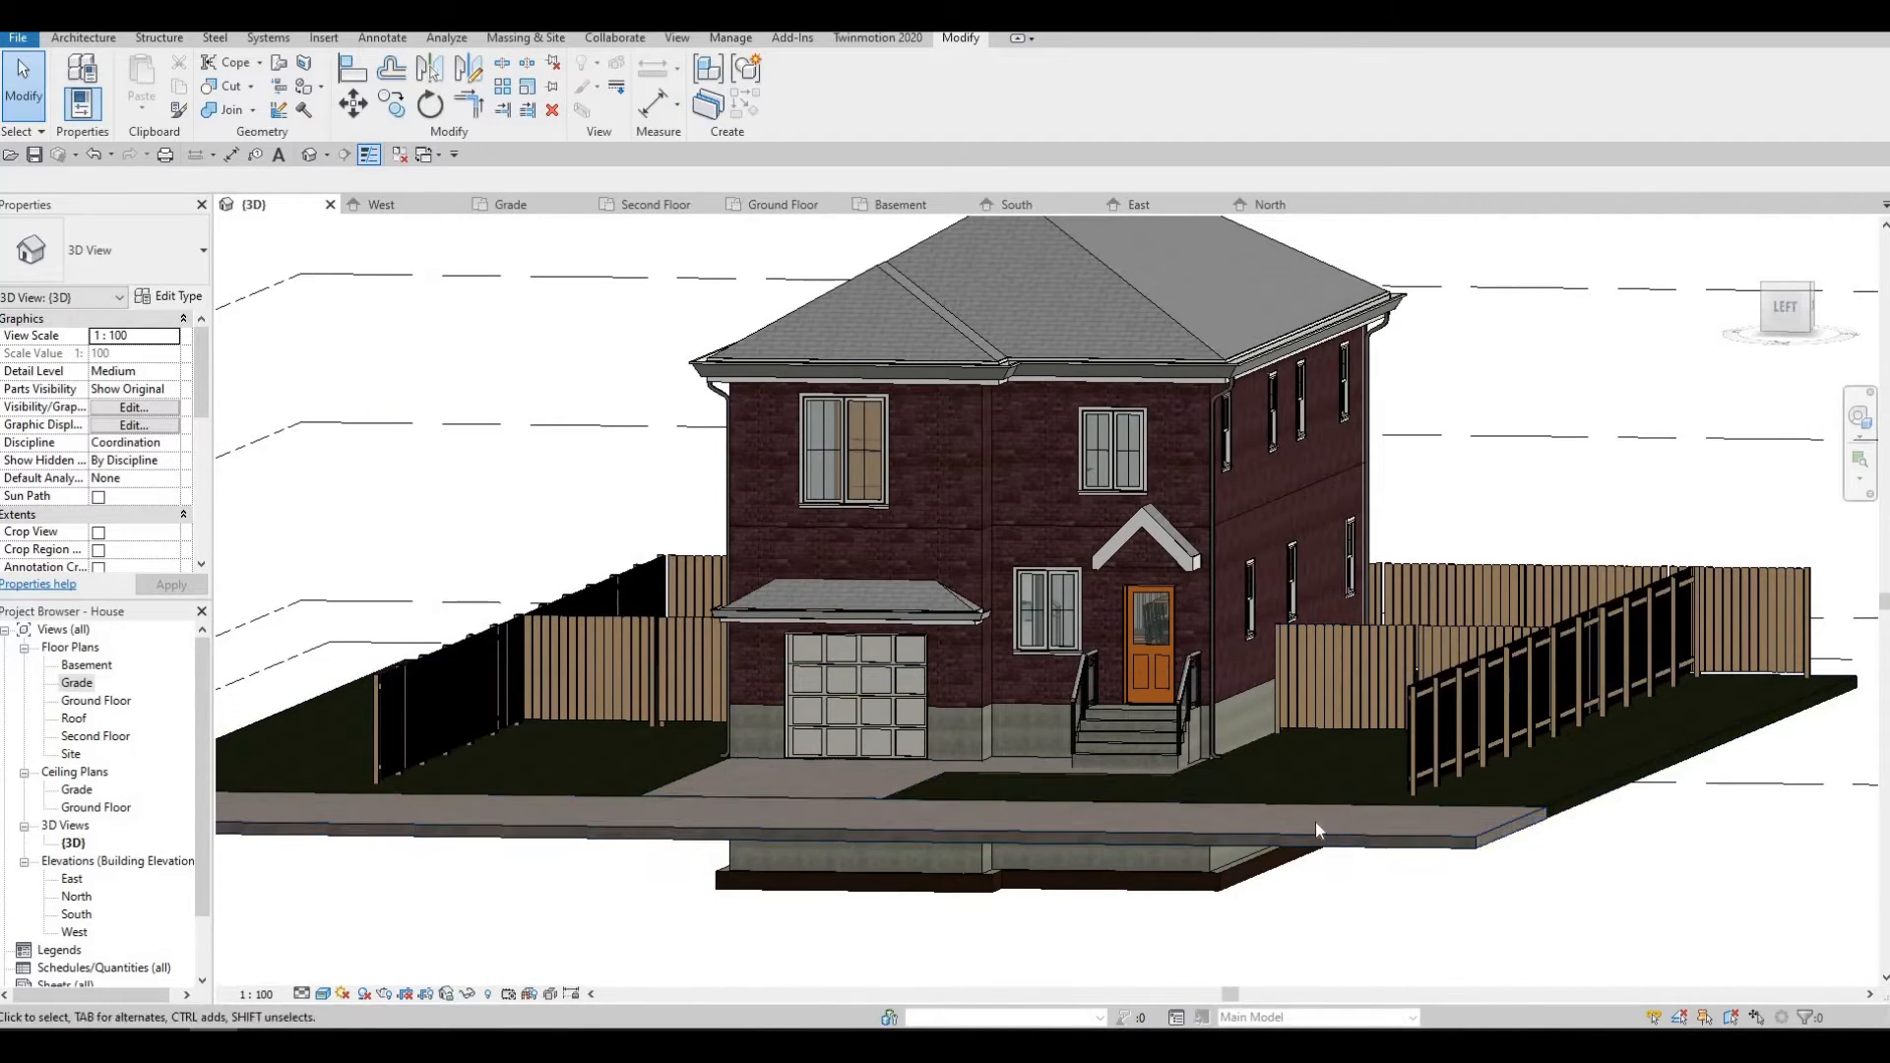
pyautogui.keyDown('shift'); pyautogui.moveTo(935, 807); pyautogui.dragTo(587, 740, button='middle'); pyautogui.keyUp('shift')
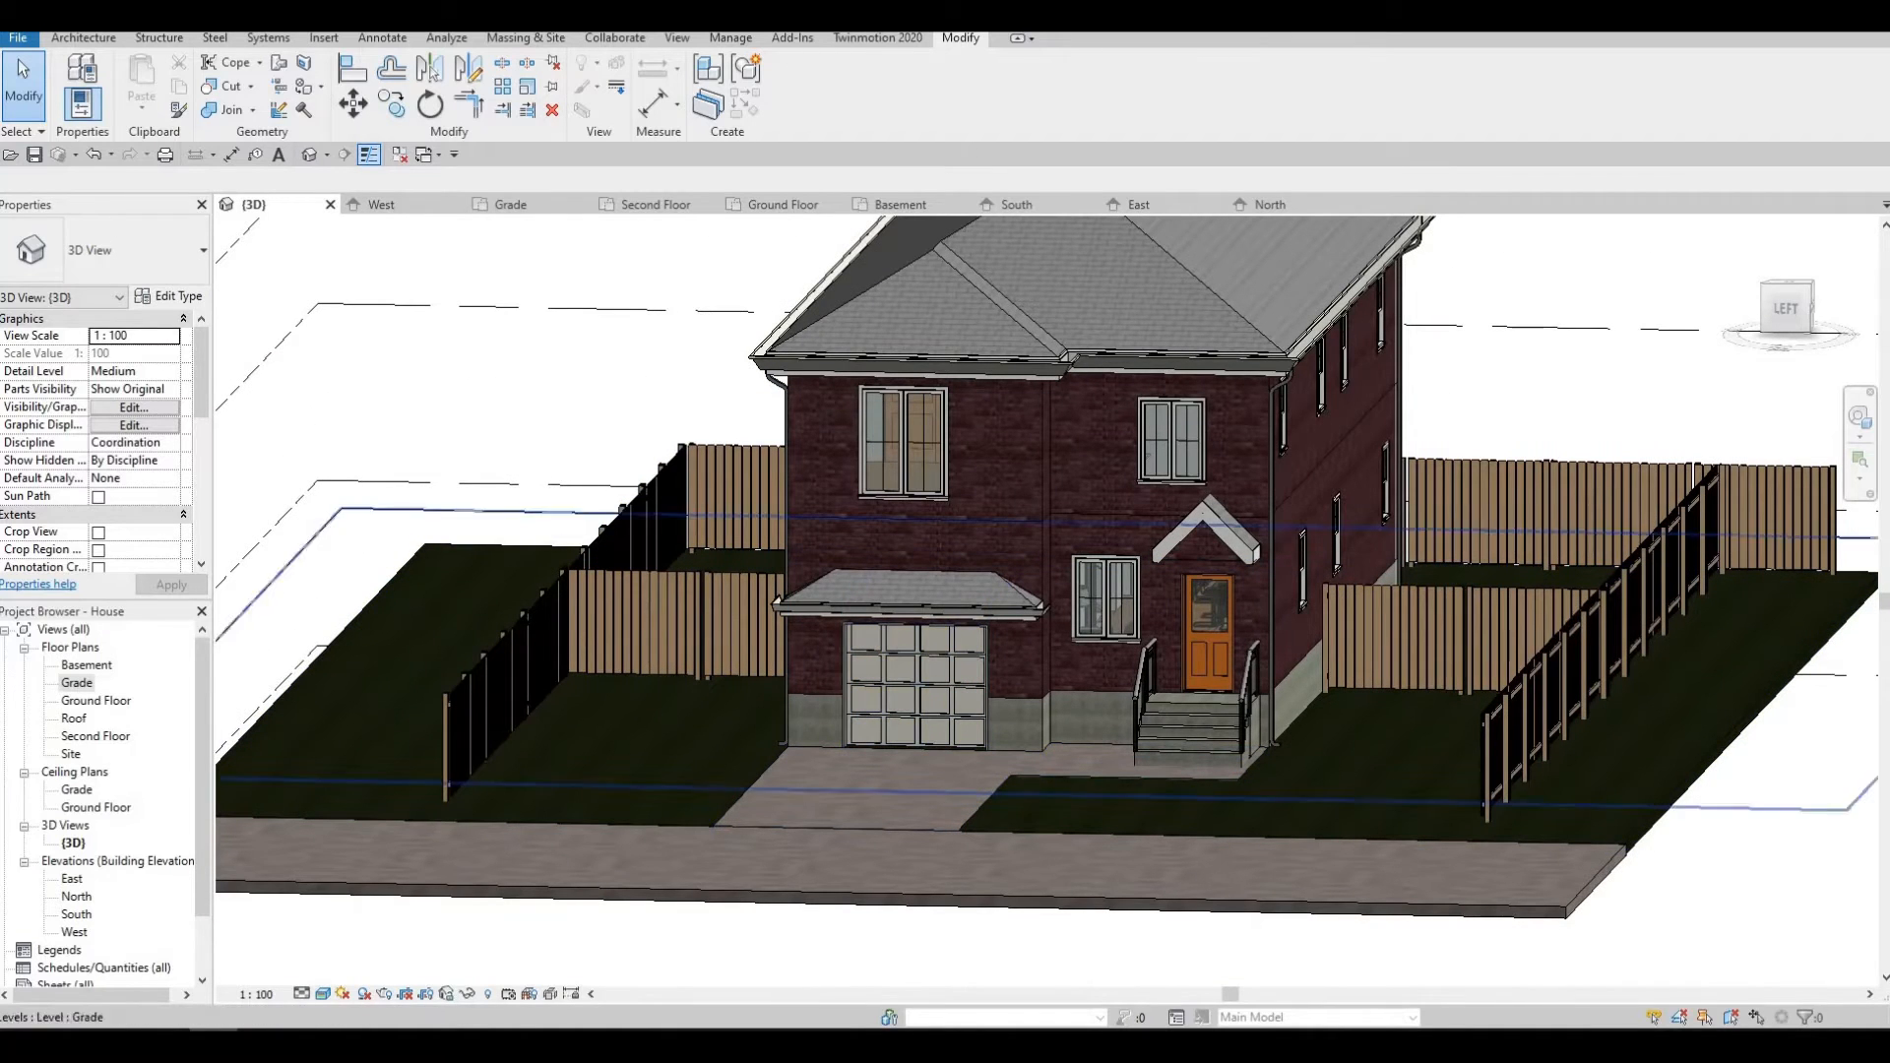
# Start loading a family and open the Planting folder of the Canada library.
pyautogui.click(84, 39)
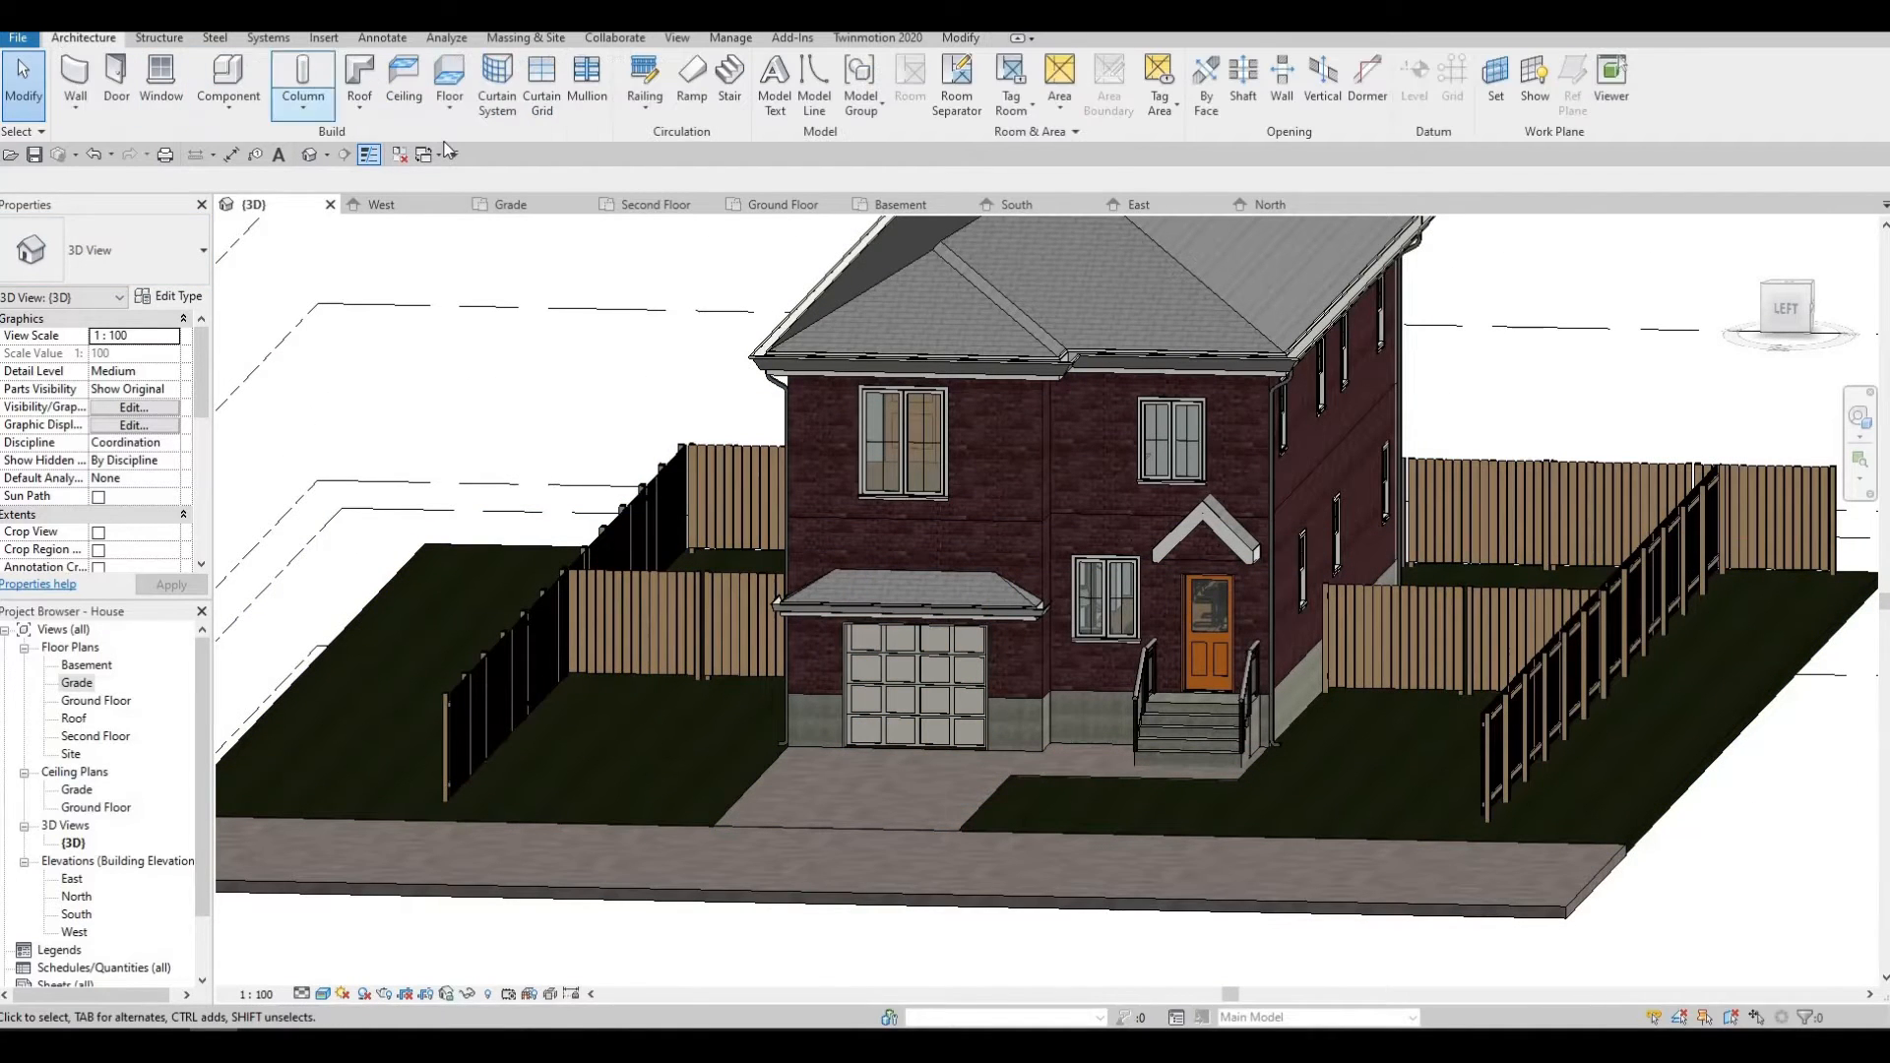
pyautogui.press('F1')
pyautogui.click(324, 38)
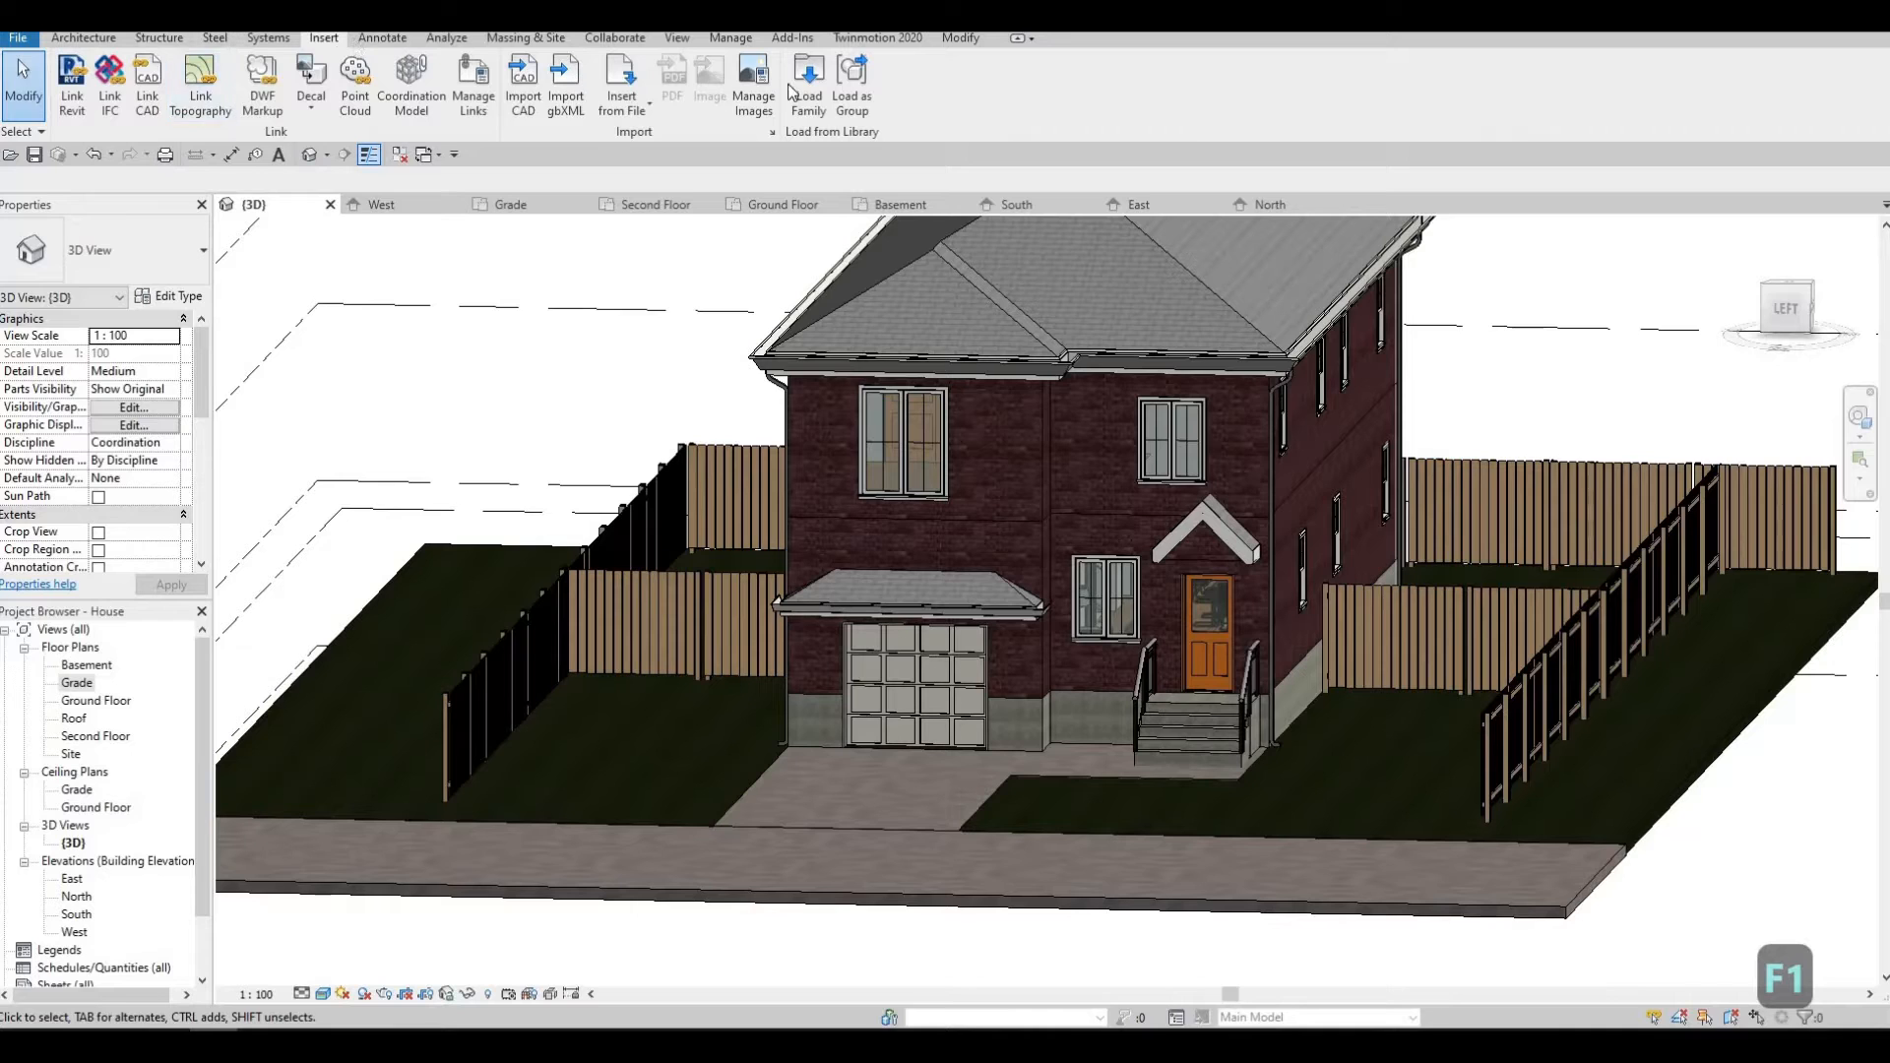
pyautogui.click(808, 87)
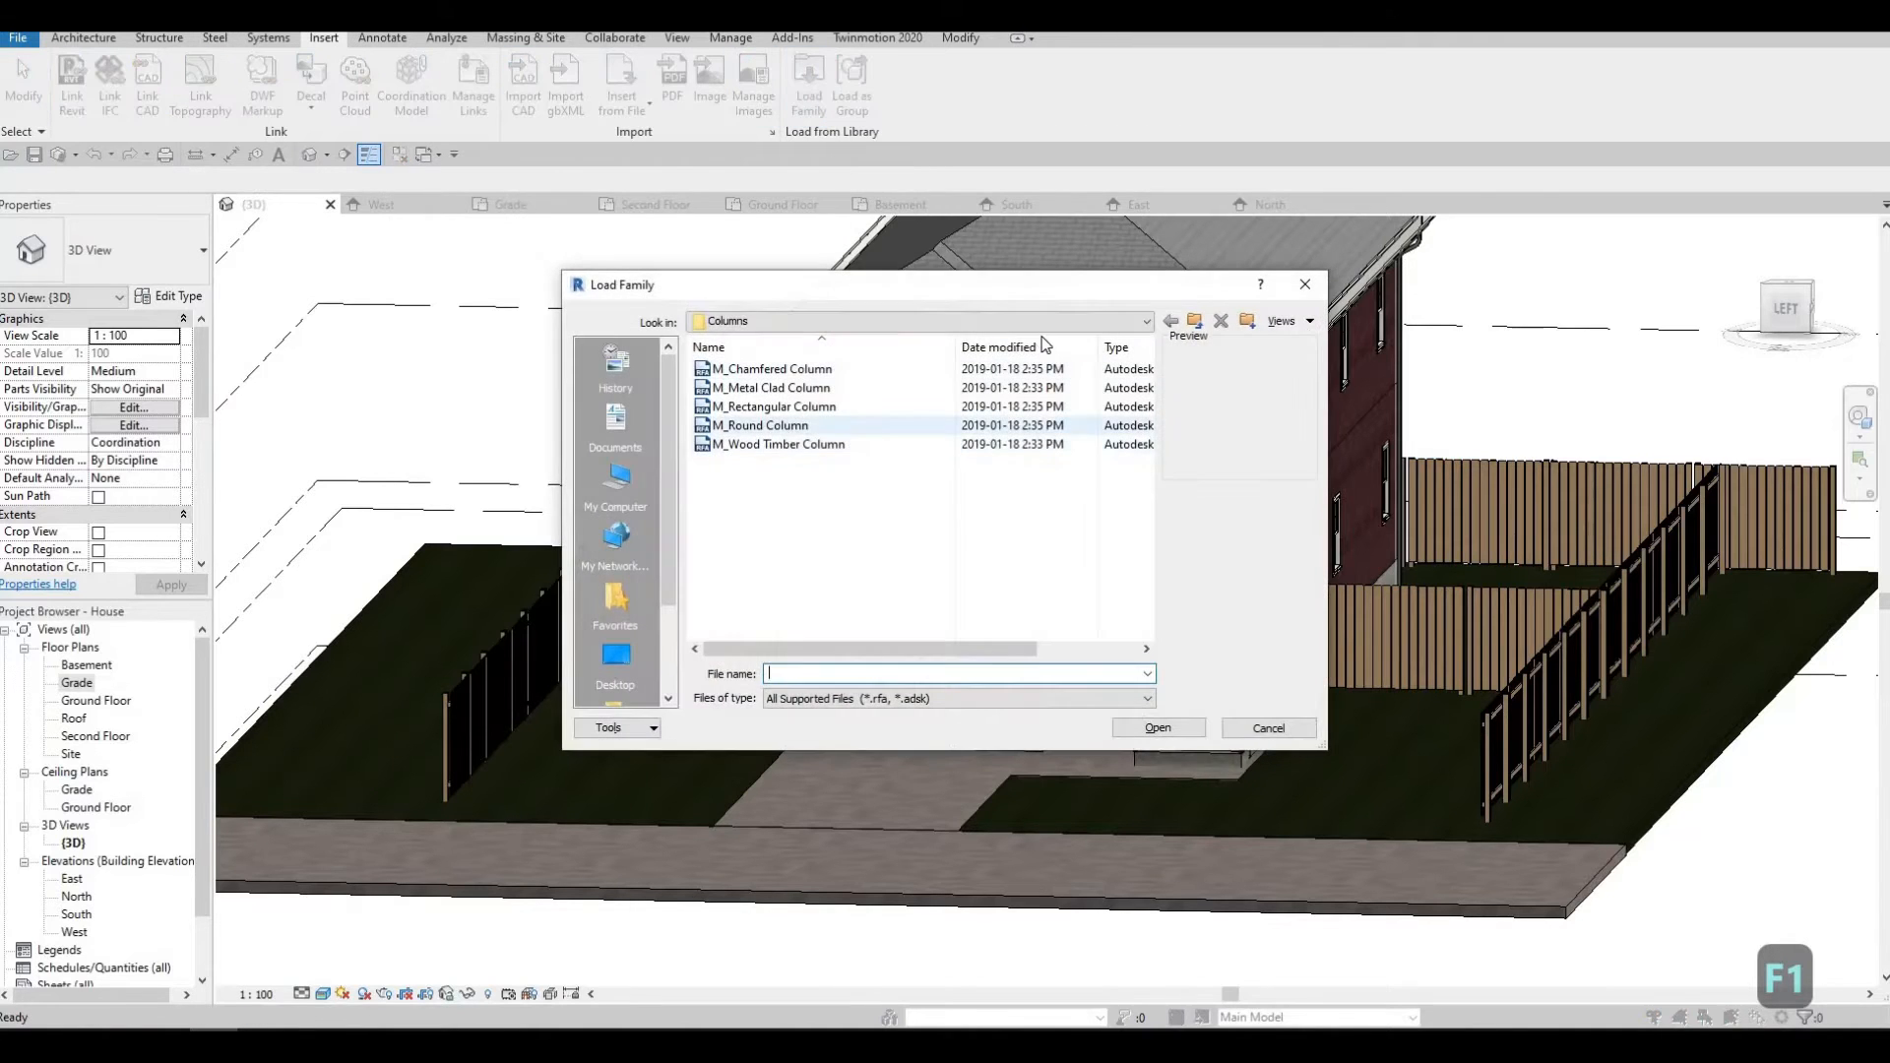
pyautogui.click(809, 322)
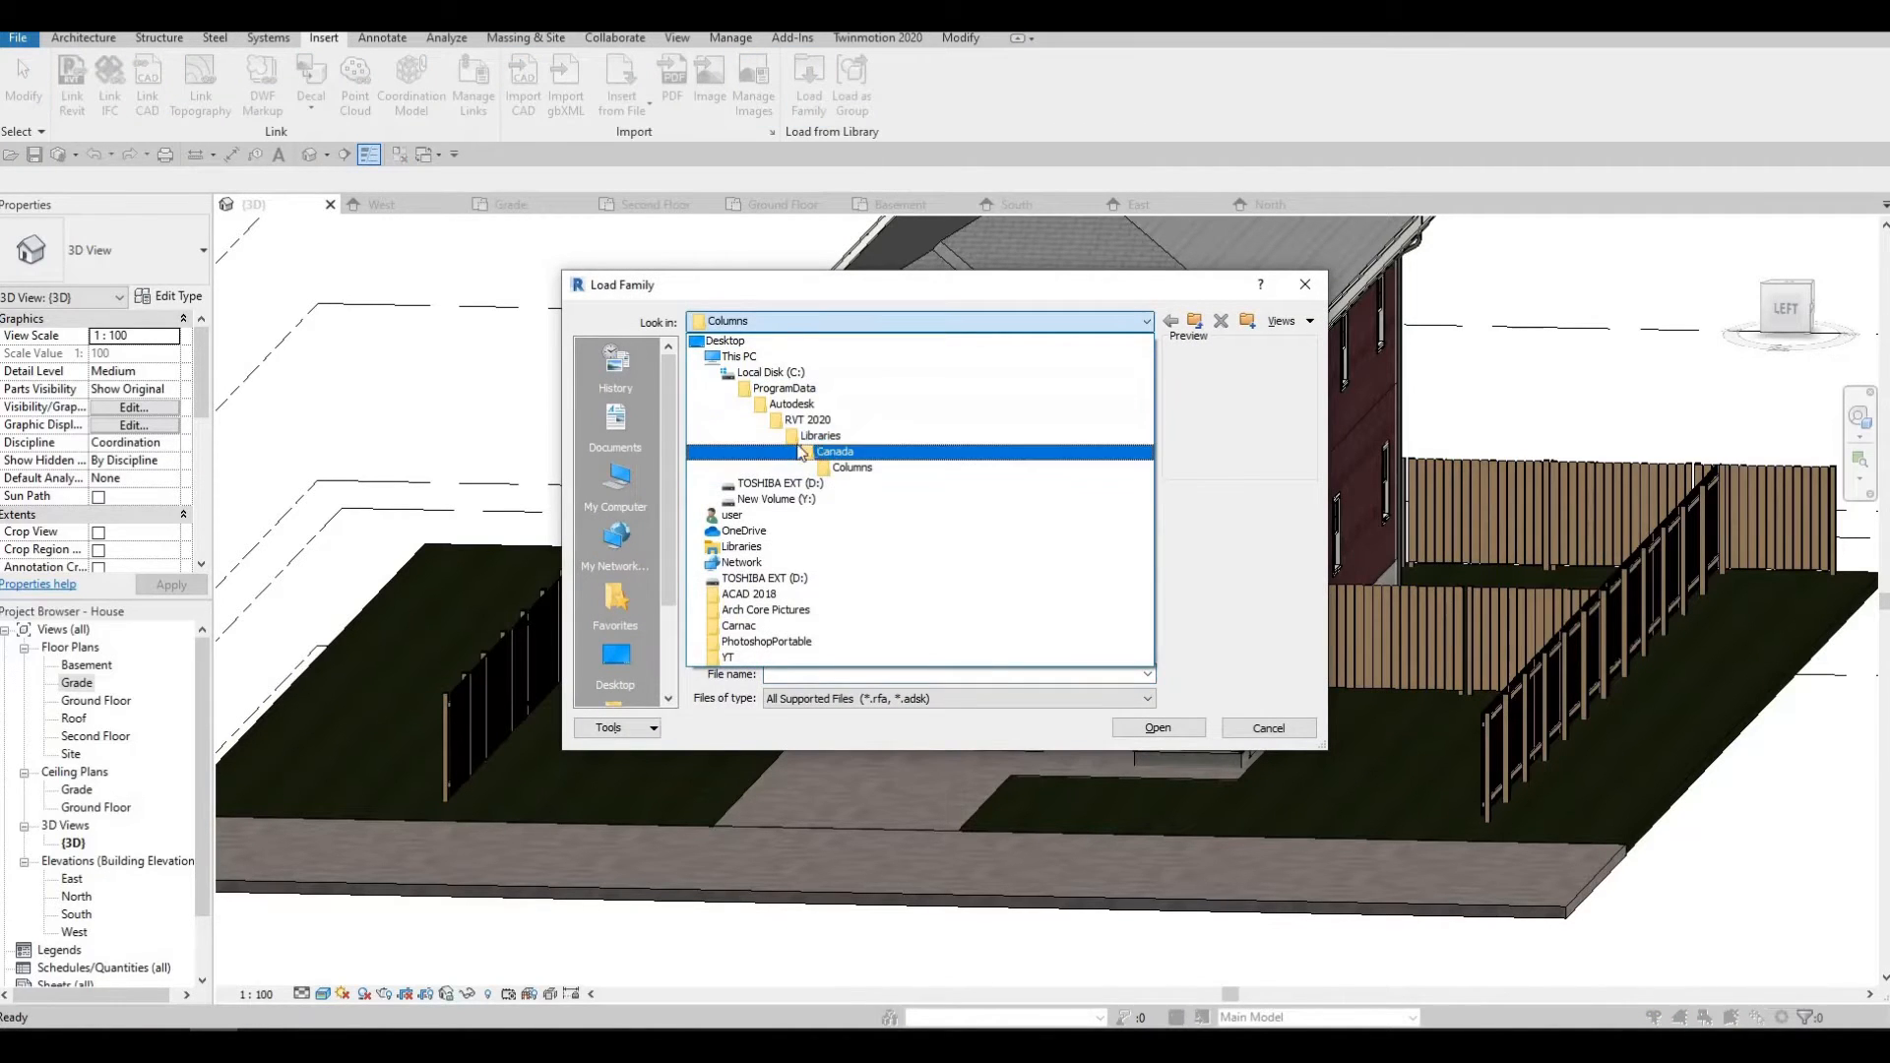
pyautogui.click(833, 452)
pyautogui.scroll(-2, 796, 556)
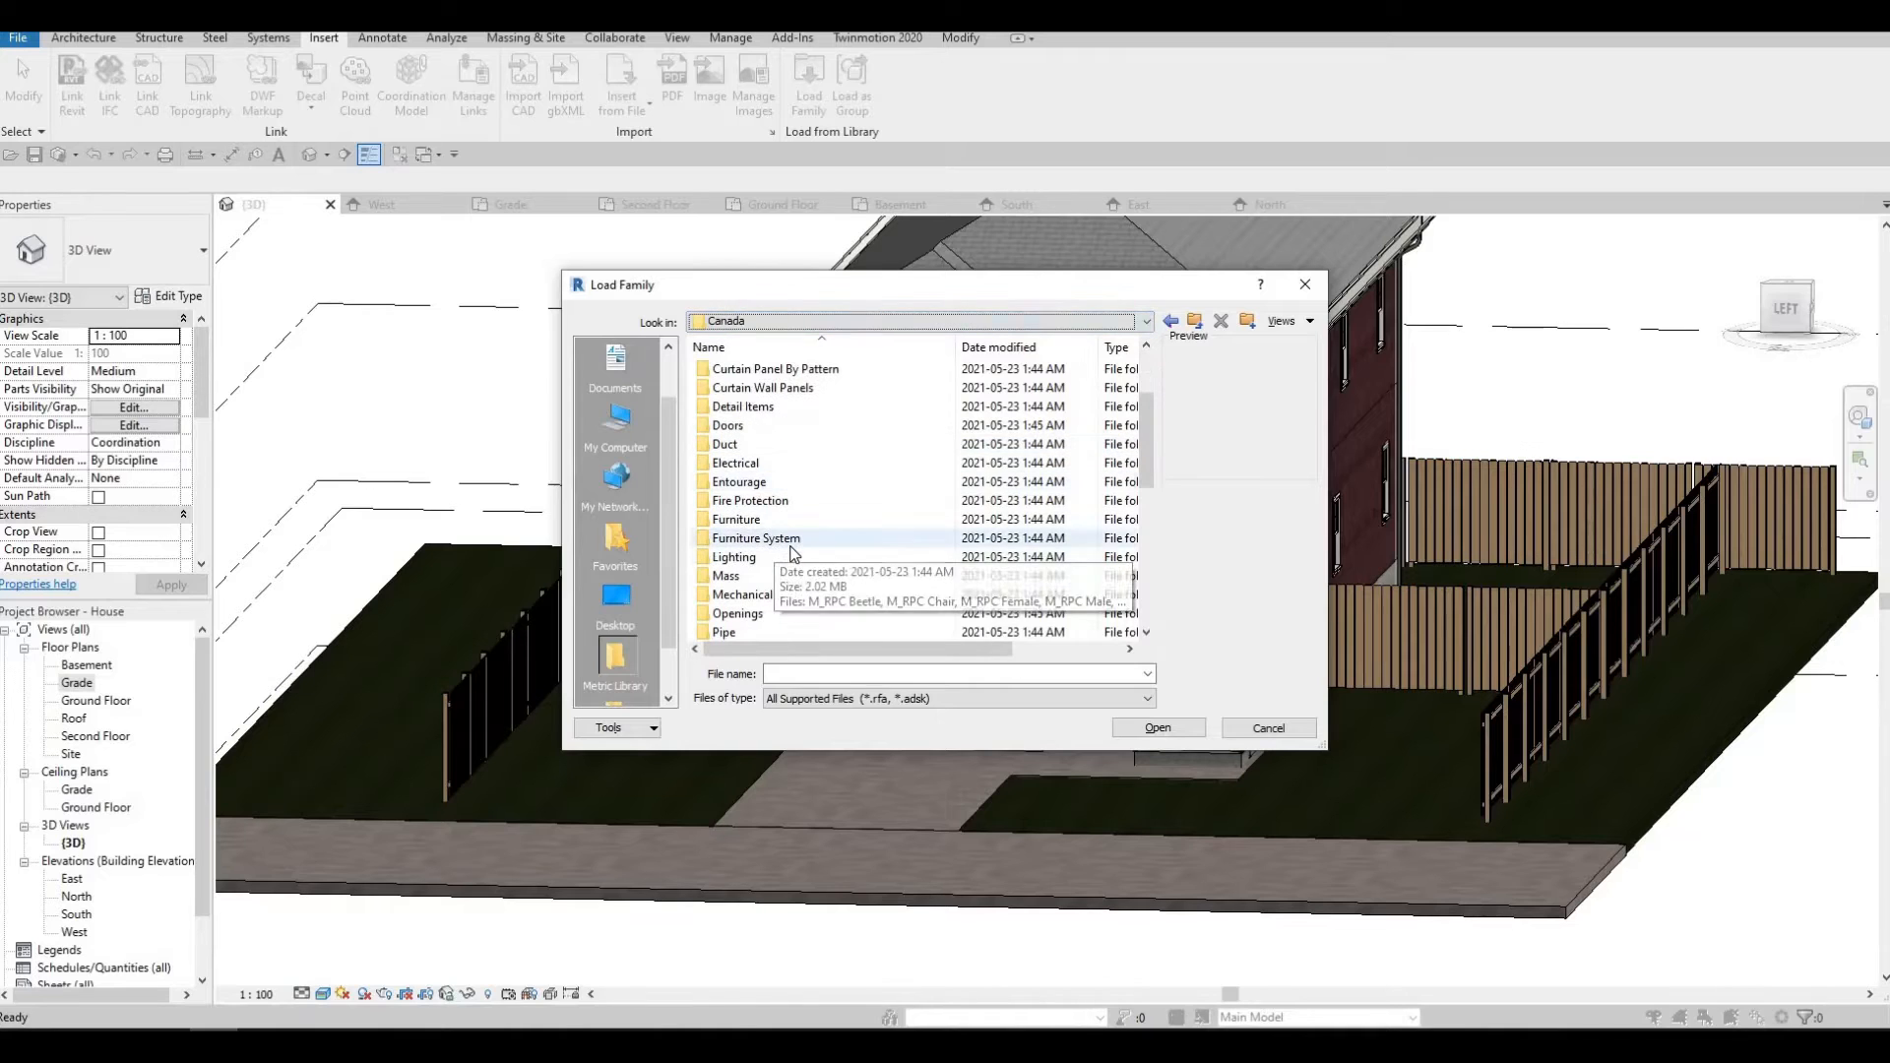
pyautogui.scroll(-2, 783, 551)
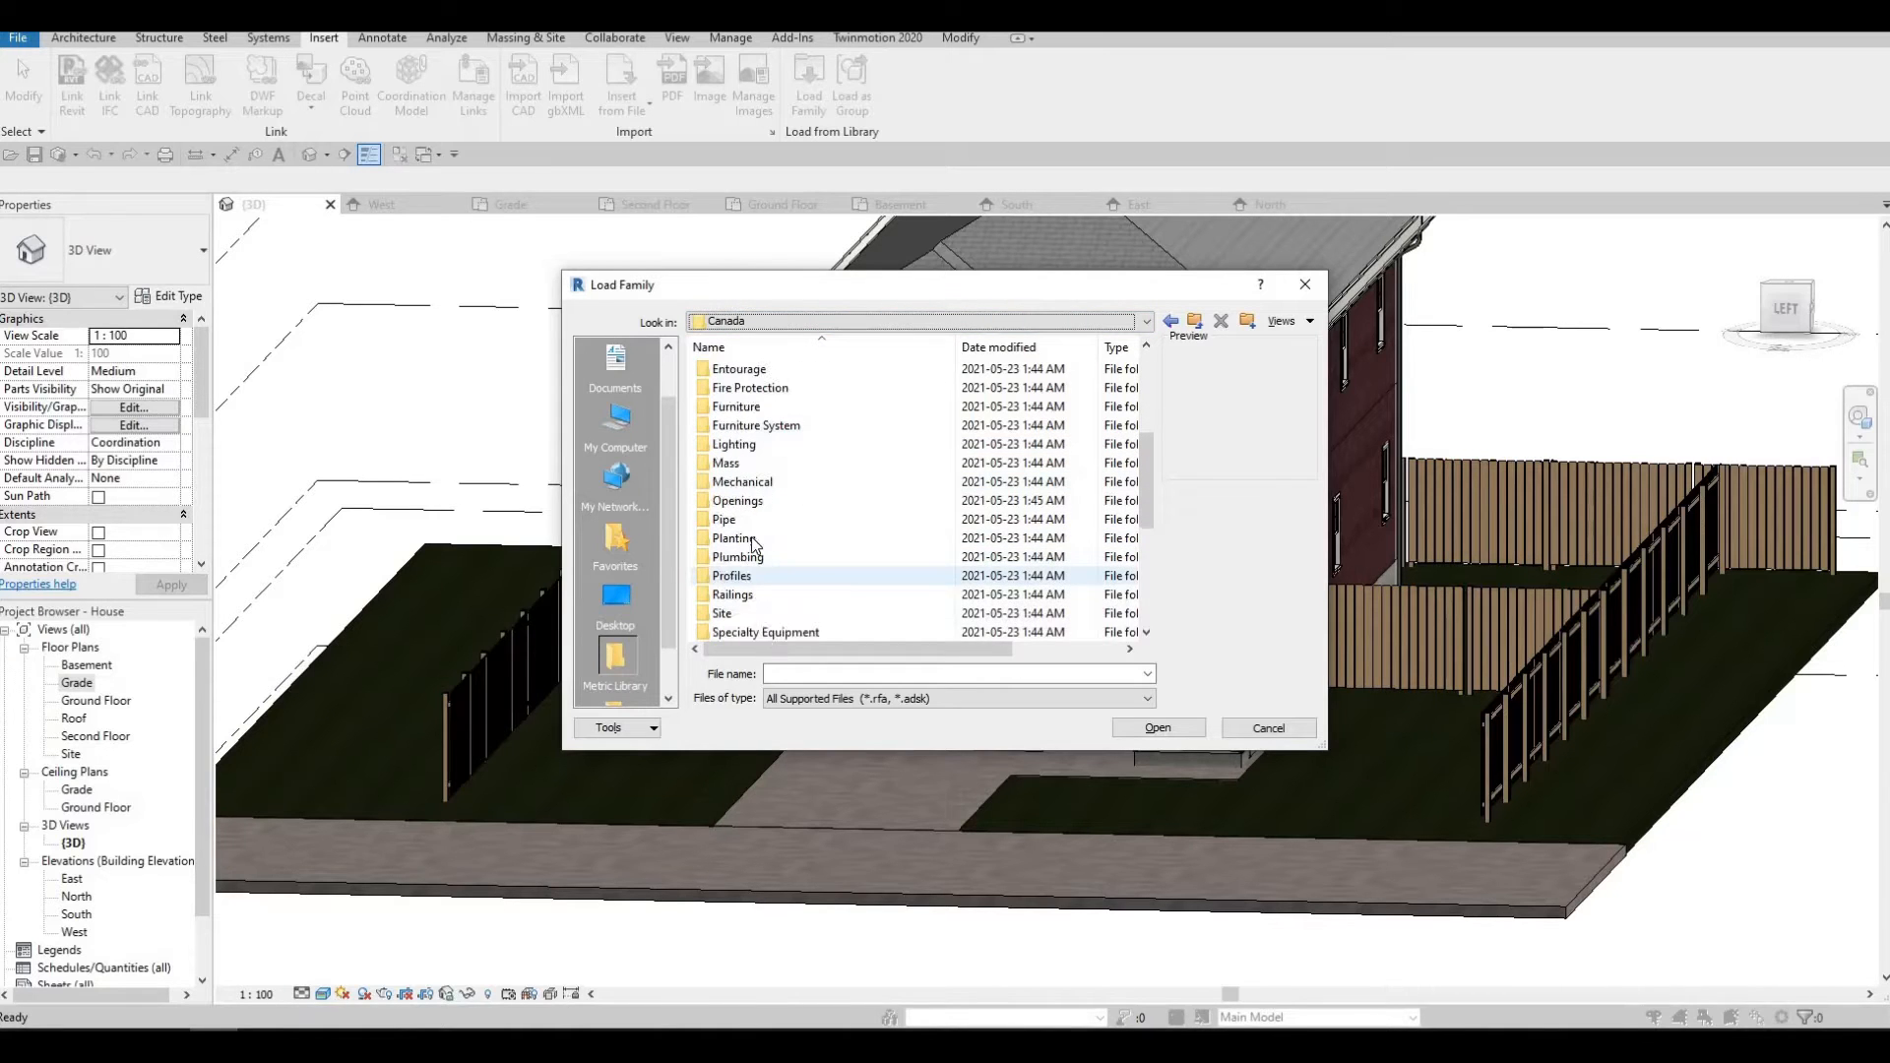
pyautogui.doubleClick(754, 539)
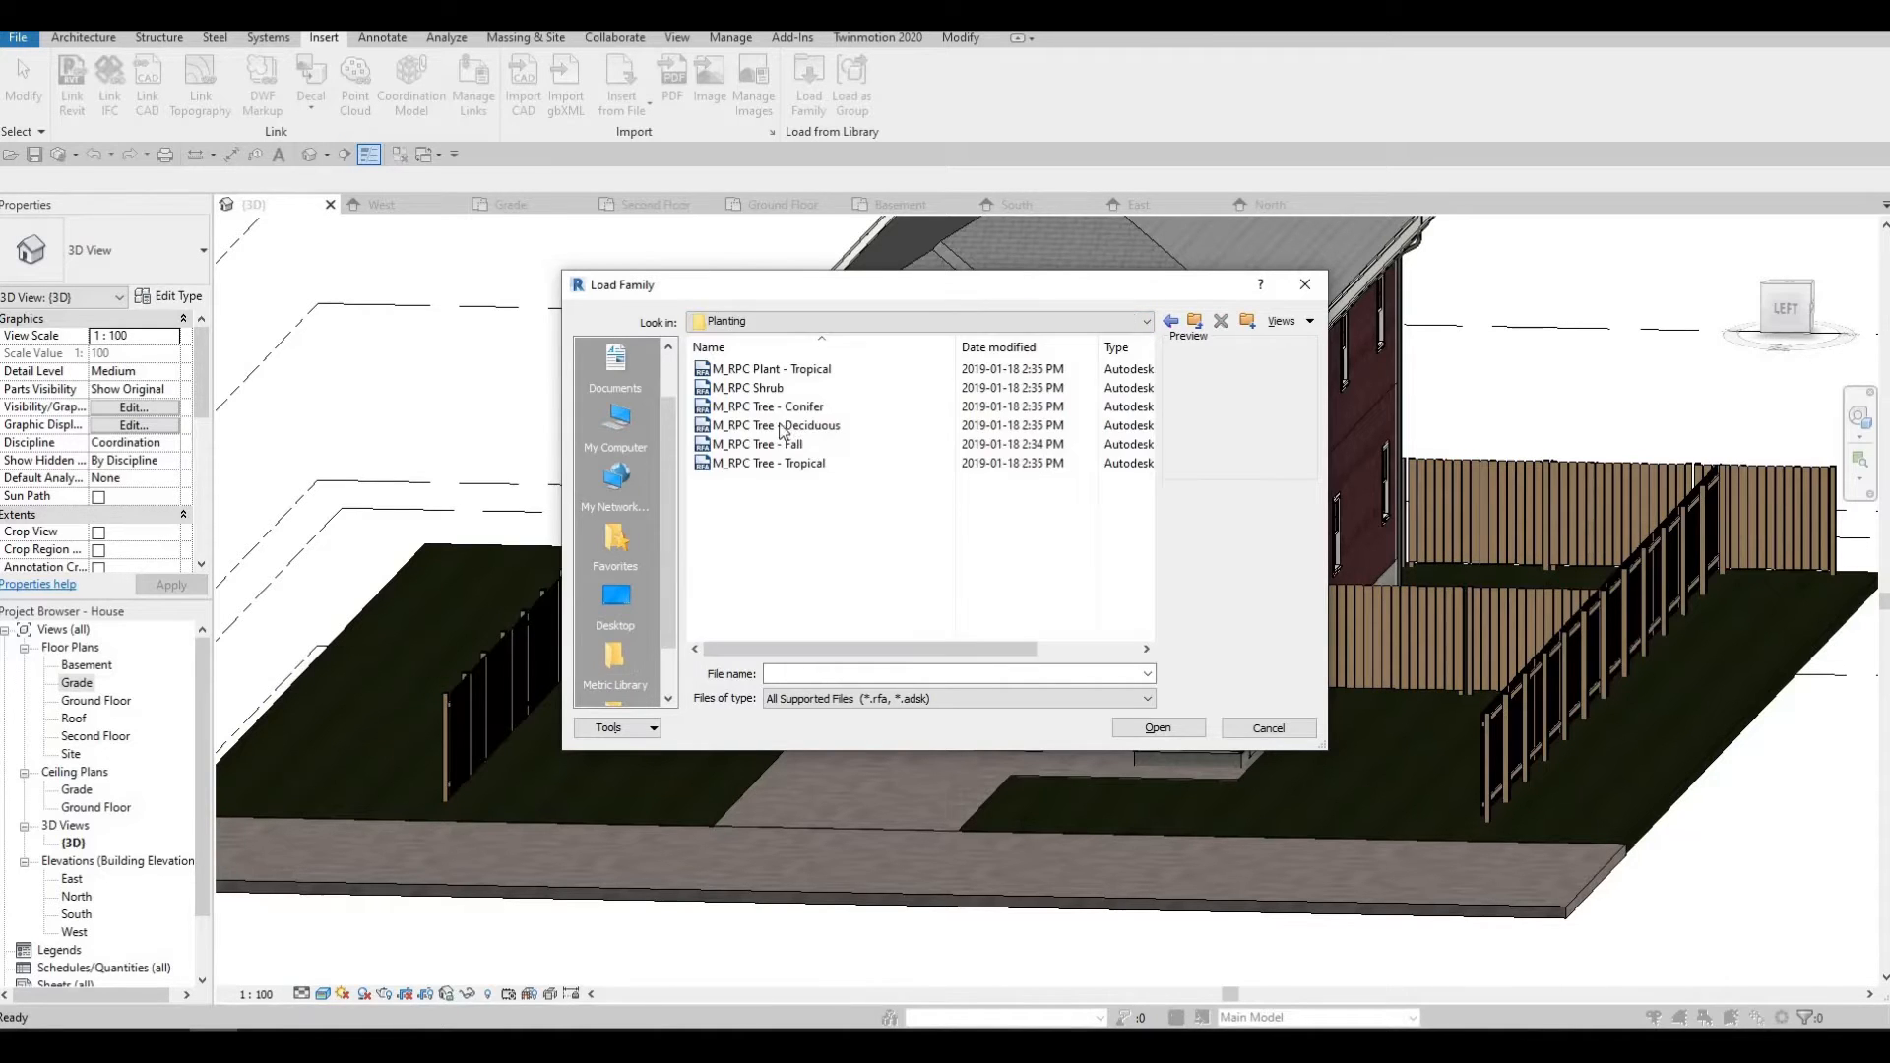
pyautogui.click(749, 387)
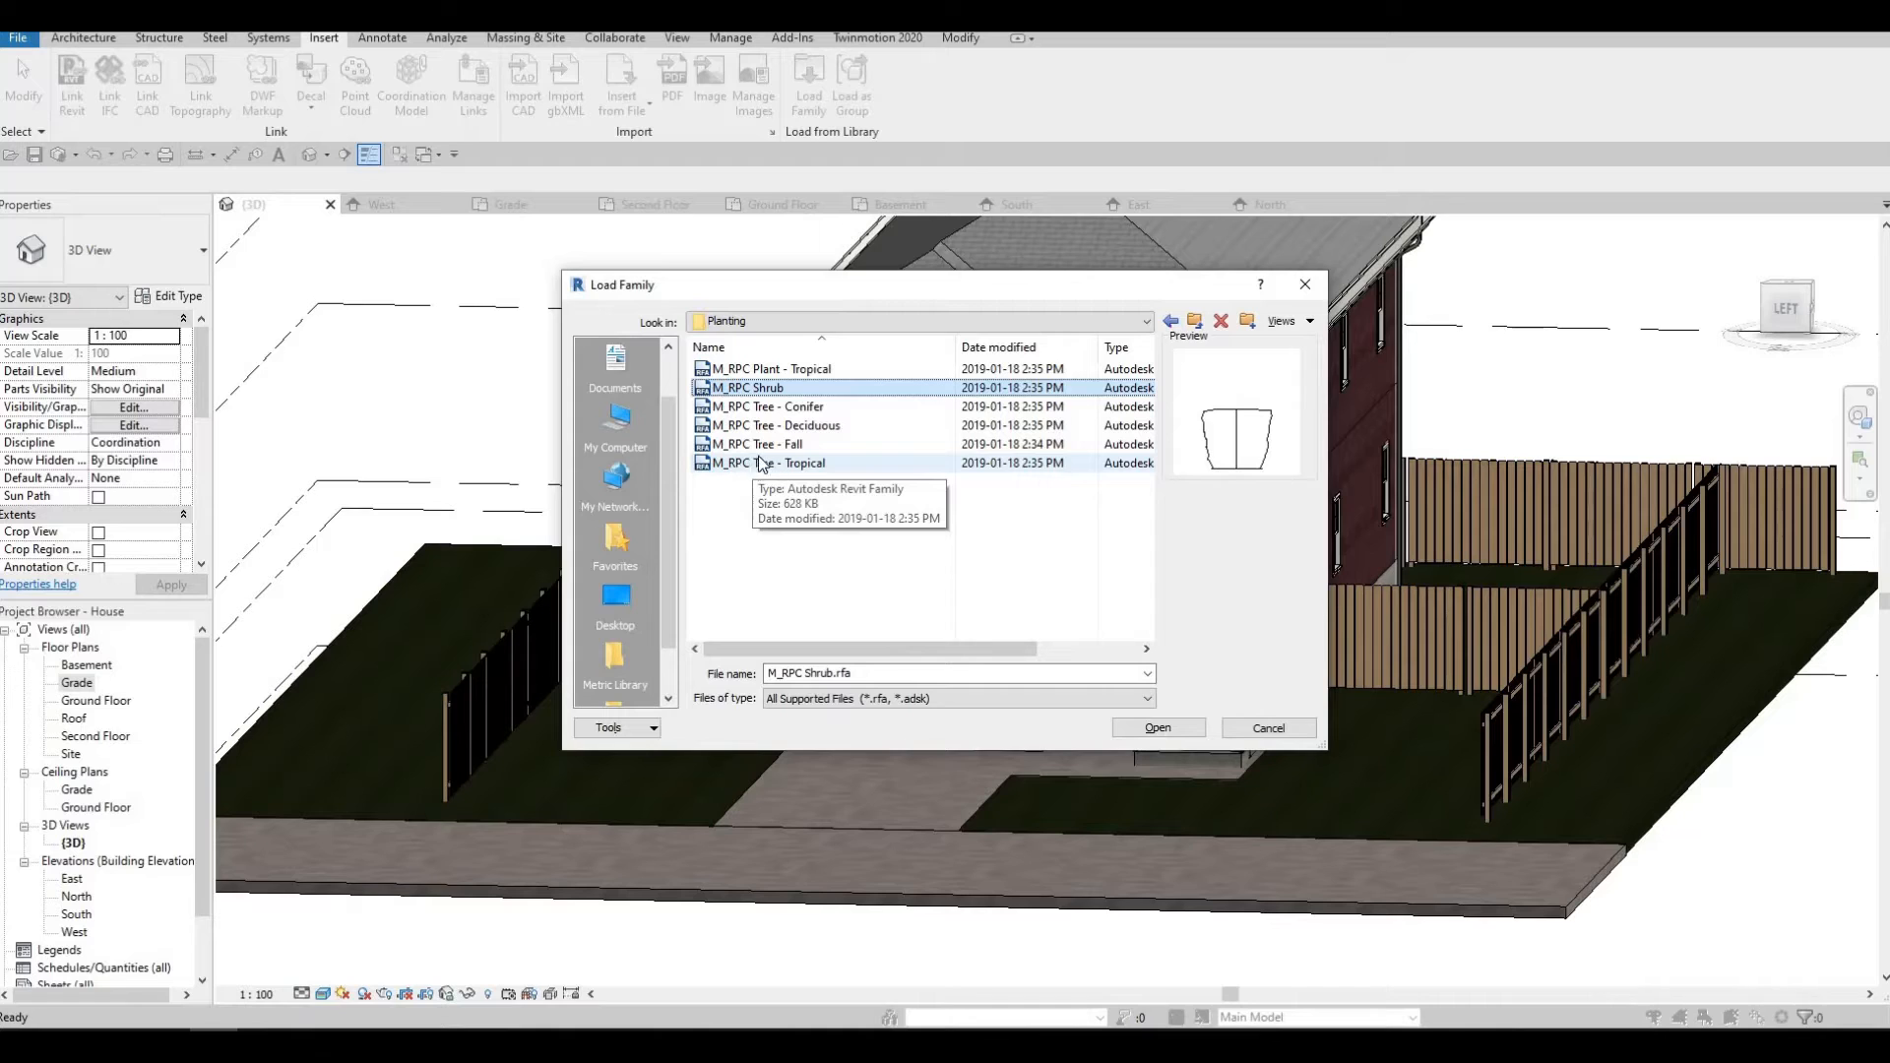
pyautogui.click(766, 406)
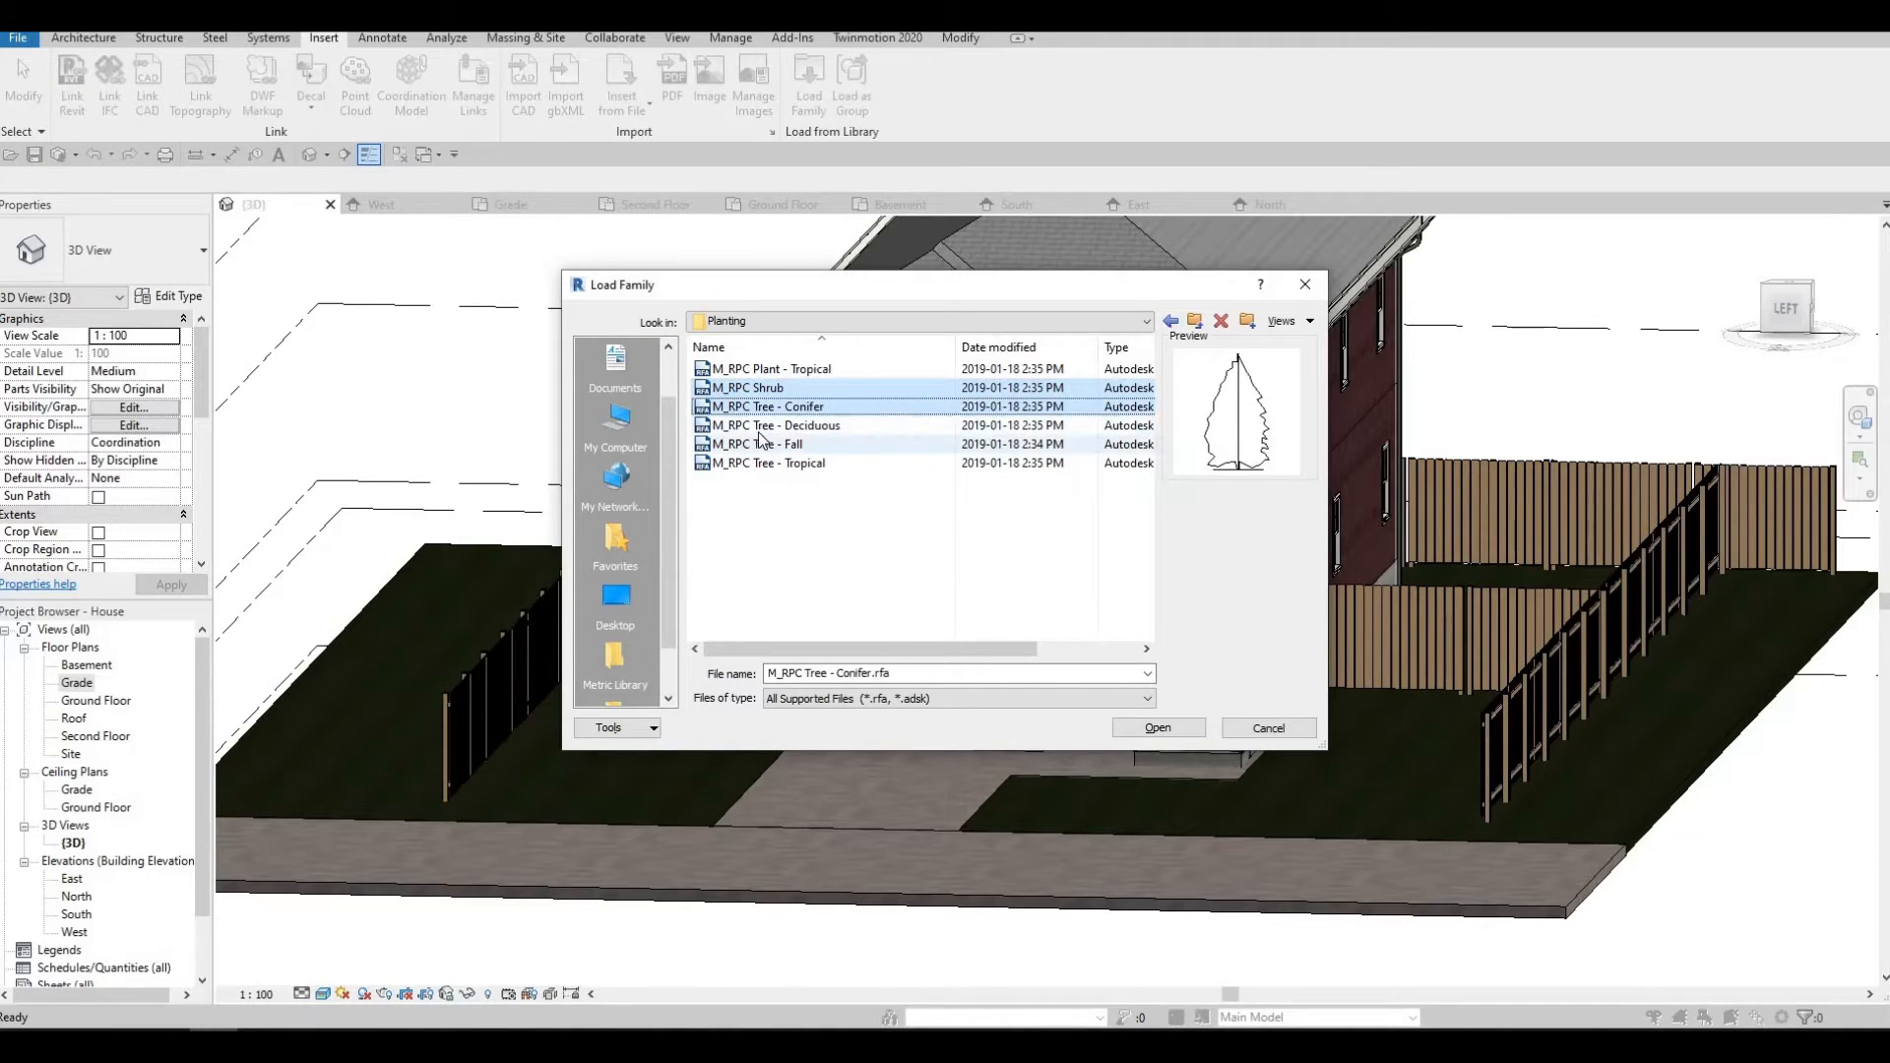
pyautogui.keyDown('ctrl'); pyautogui.click(832, 425); pyautogui.keyUp('ctrl')
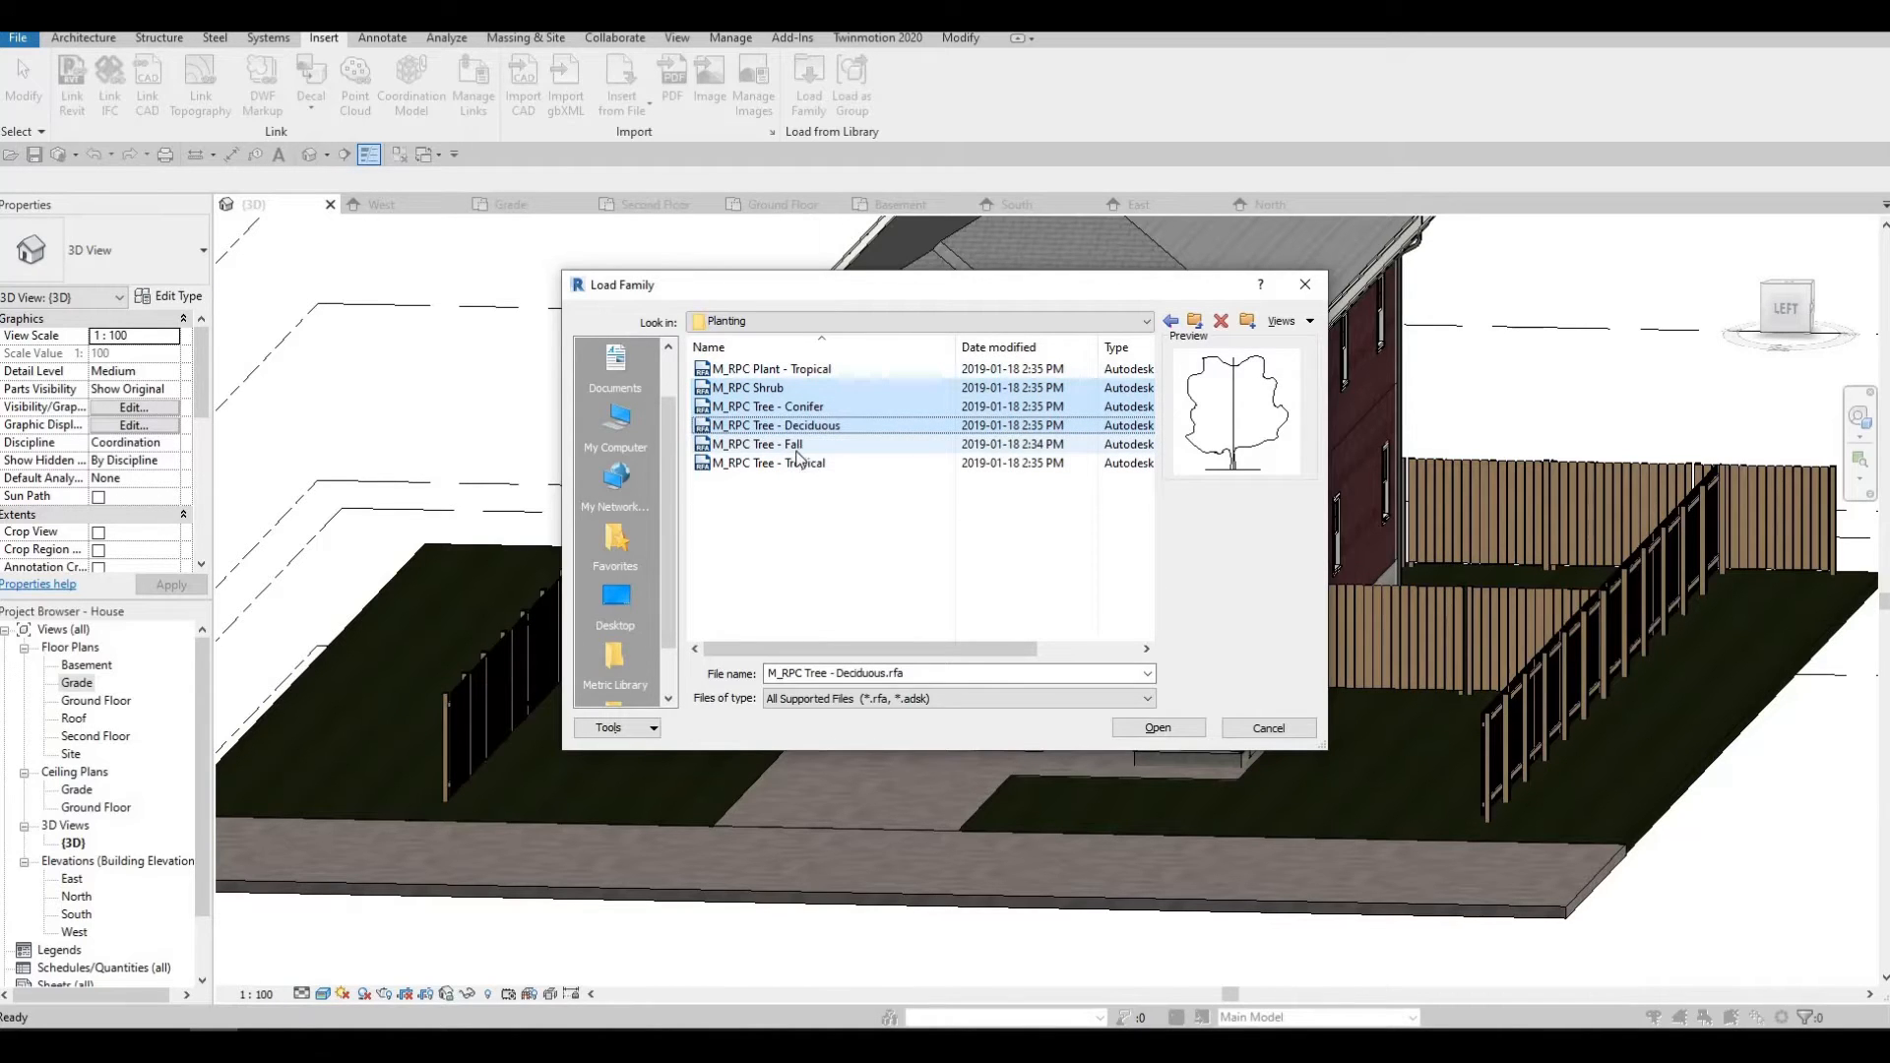
pyautogui.keyDown('ctrl'); pyautogui.click(796, 449); pyautogui.keyUp('ctrl')
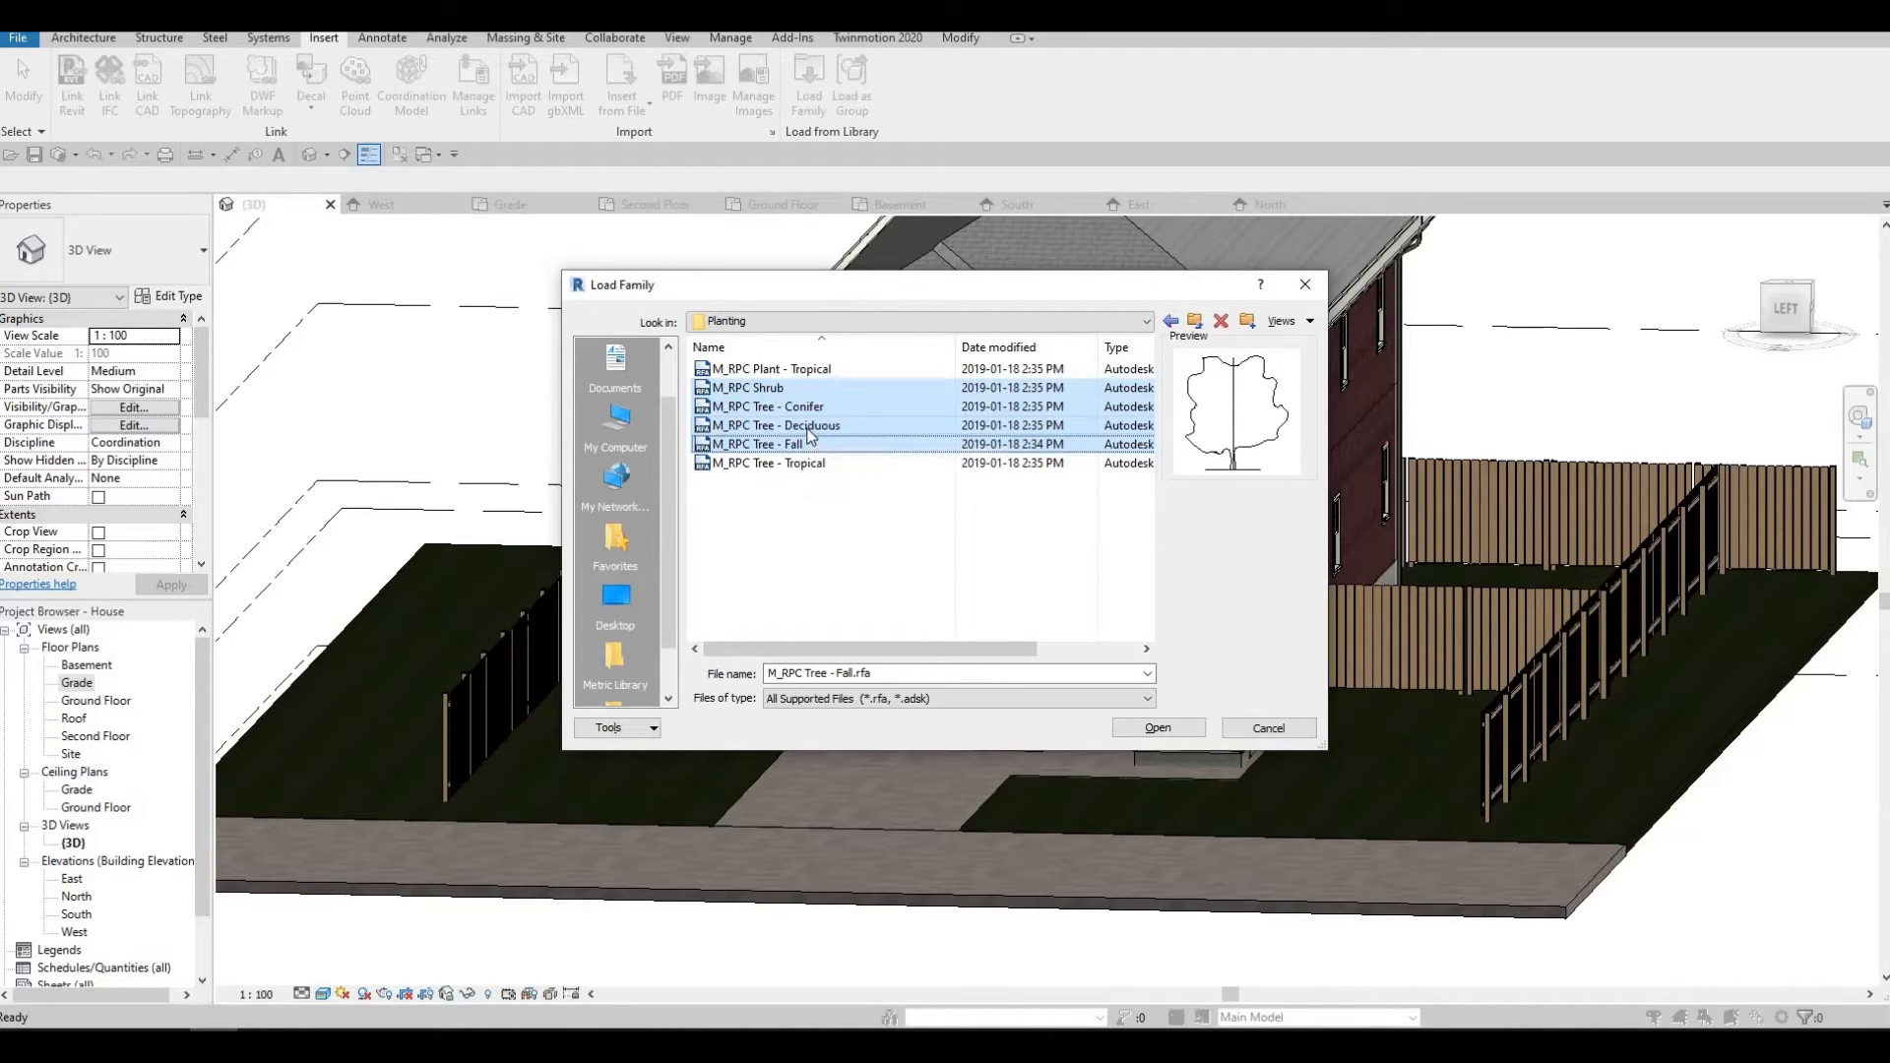
pyautogui.keyDown('shift'); pyautogui.click(826, 430); pyautogui.keyUp('shift')
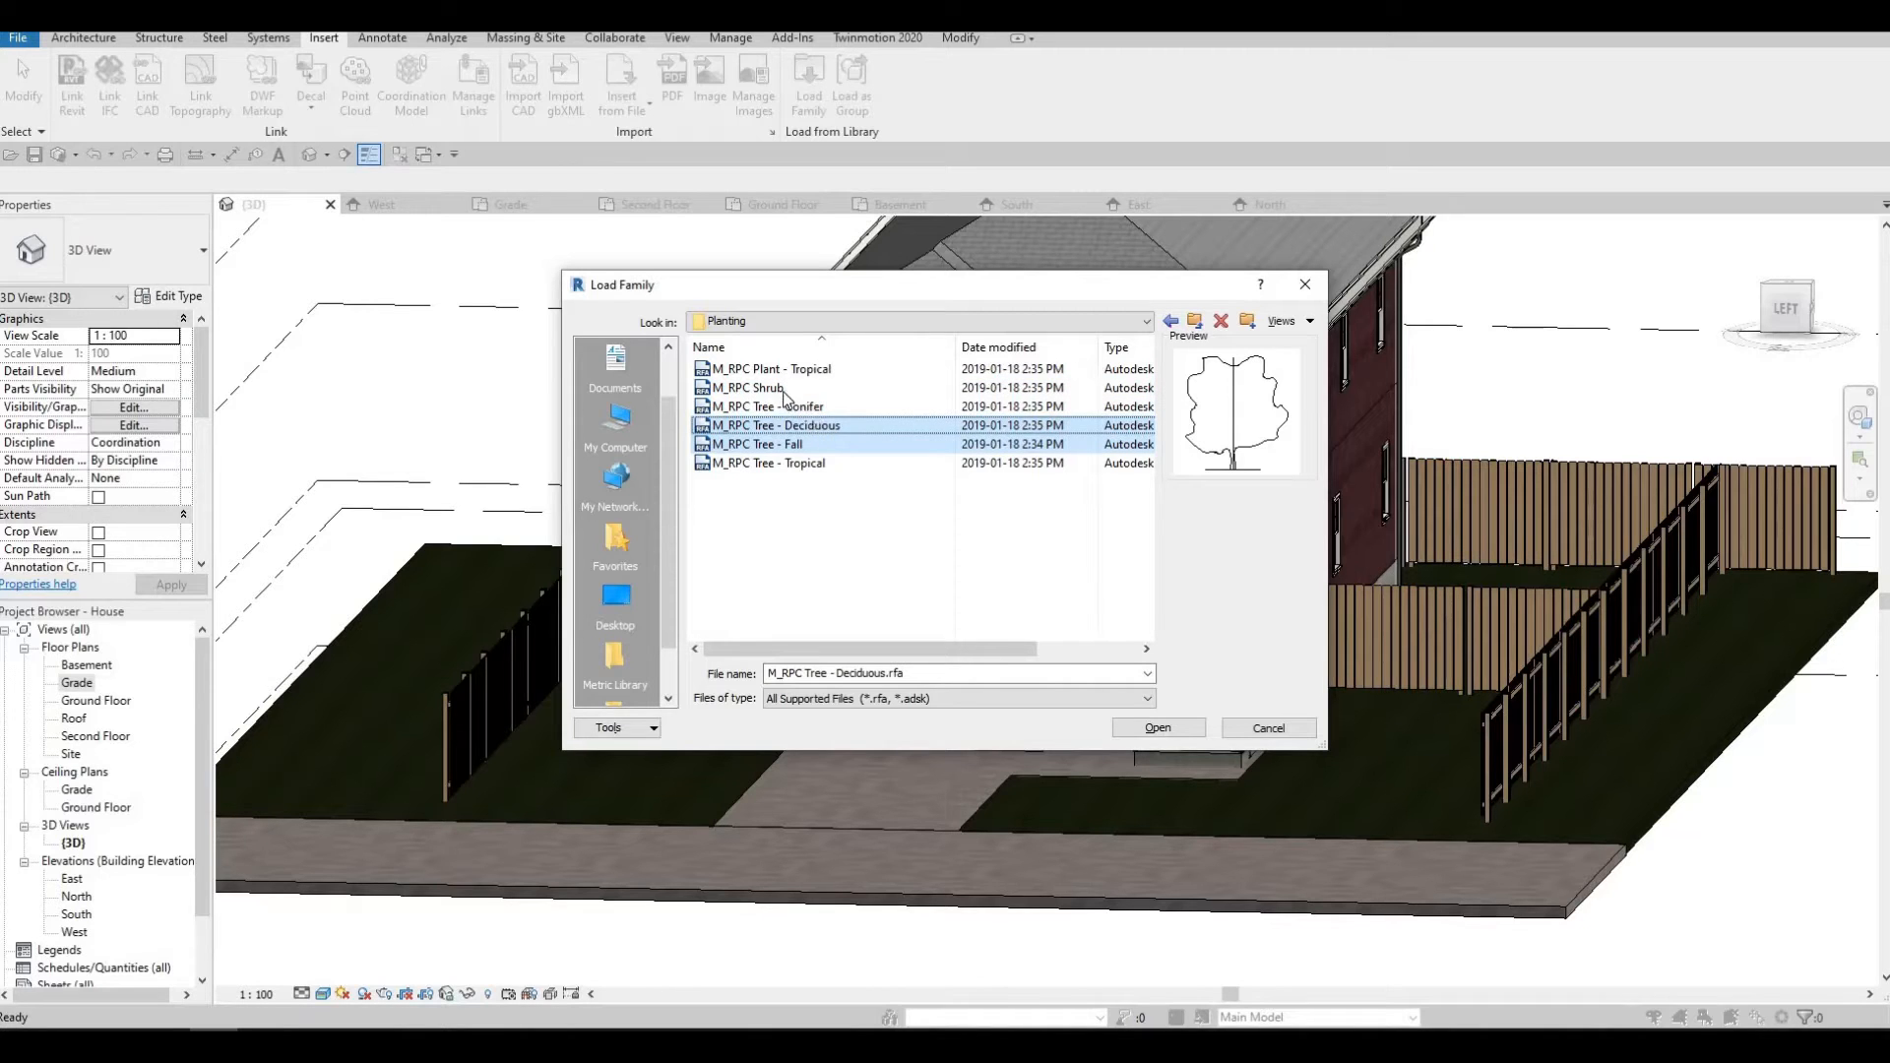
# Load the M_RPC Shrub, M_RPC Tree - Conifer, M_RPC Tree - Deciduous and M_RPC Tree - Fall families together.
pyautogui.click(785, 390)
pyautogui.keyDown('ctrl'); pyautogui.click(785, 408); pyautogui.keyUp('ctrl')
pyautogui.keyDown('ctrl'); pyautogui.click(771, 429); pyautogui.keyUp('ctrl')
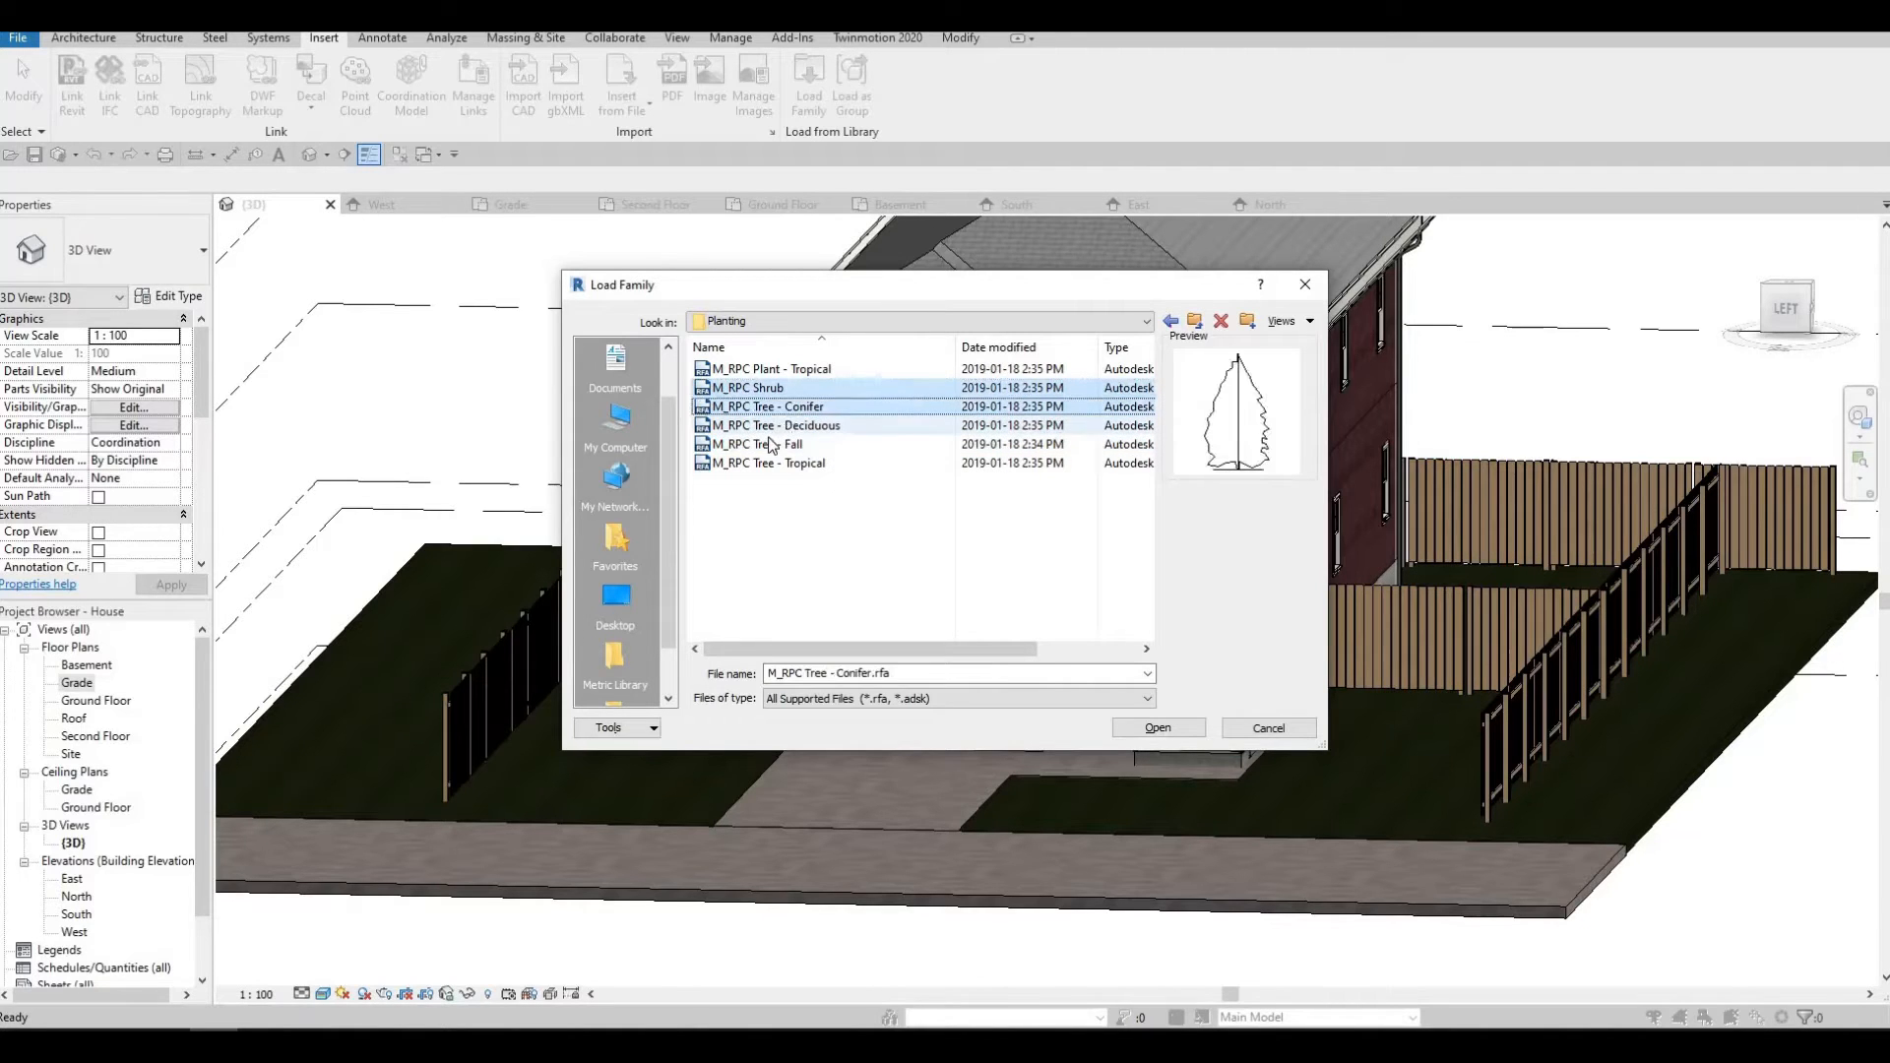
pyautogui.keyDown('ctrl'); pyautogui.click(771, 445); pyautogui.keyUp('ctrl')
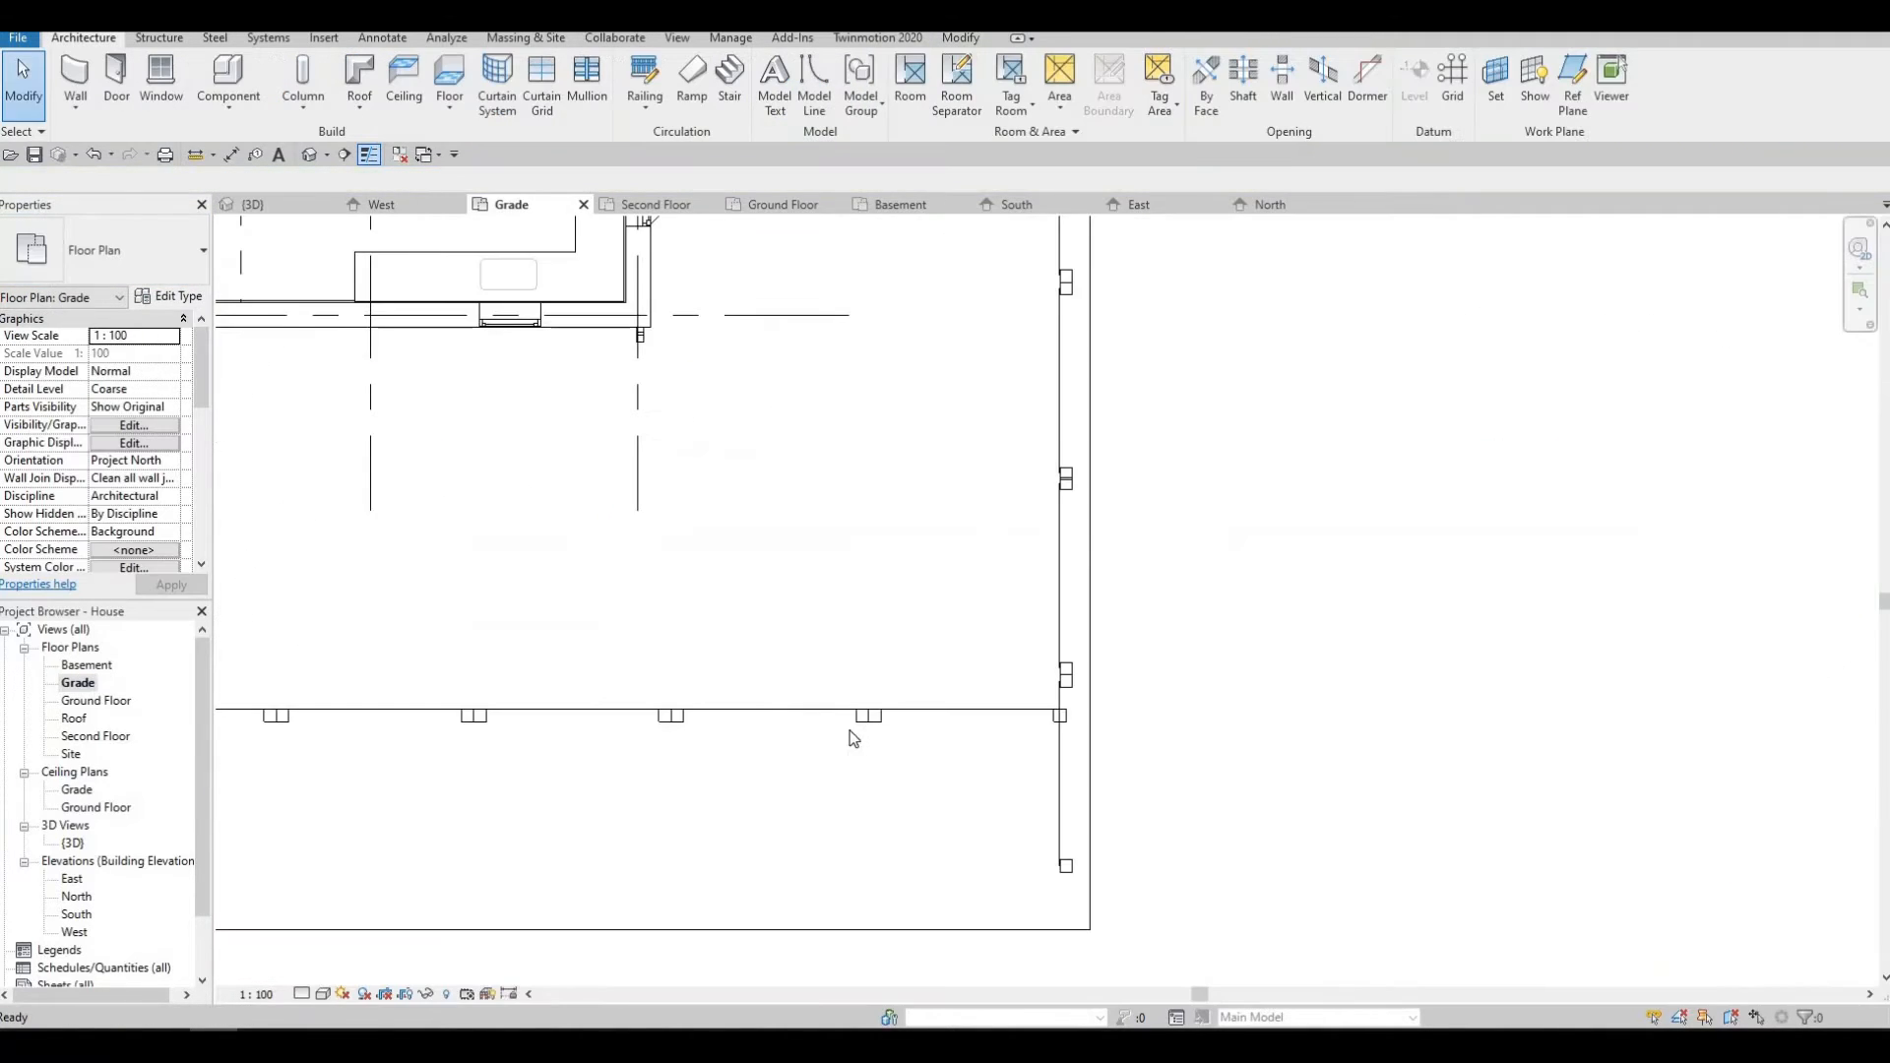
# Start placing a component in the Grade plan, using the M_RPC Tree - Conifer type Douglas Fir - 6.1 Meters.
pyautogui.moveTo(435, 564); pyautogui.dragTo(912, 719, button='middle')
pyautogui.scroll(-2, 731, 614)
pyautogui.scroll(-1, 912, 718)
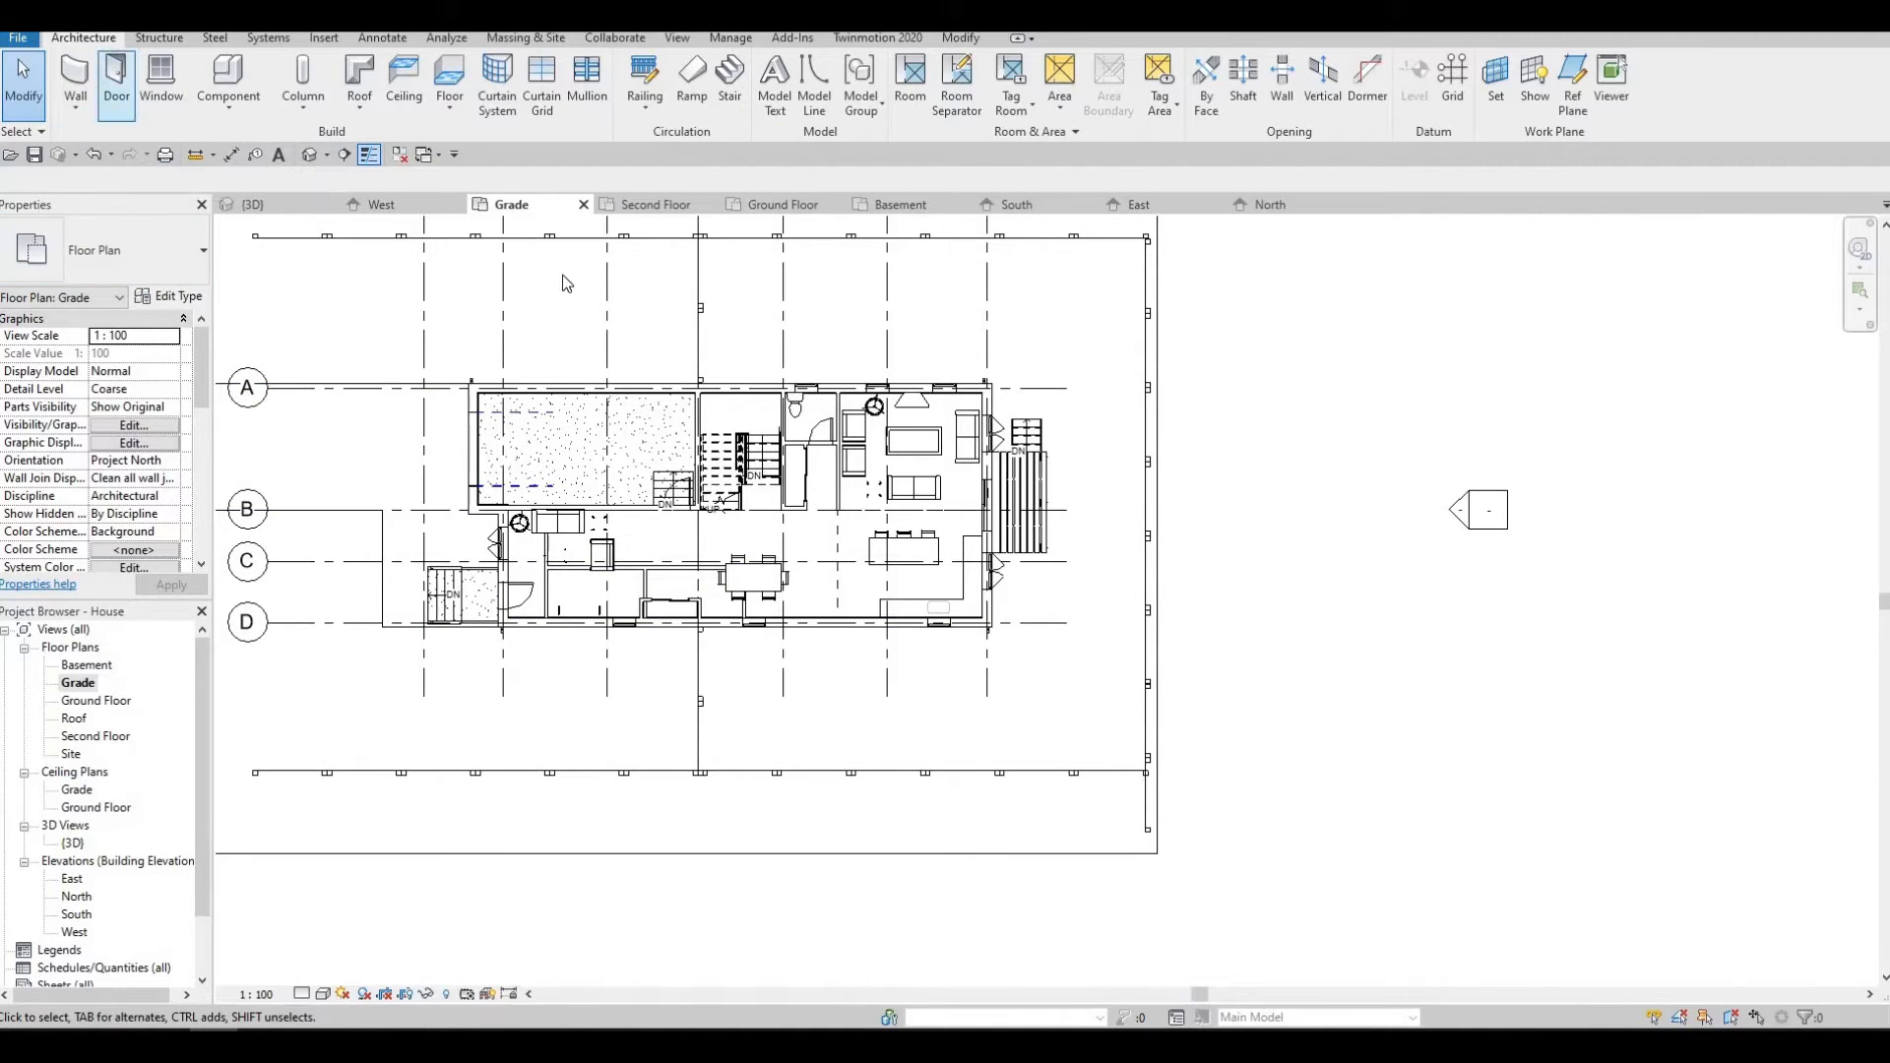
pyautogui.moveTo(655, 396); pyautogui.dragTo(700, 478, button='middle')
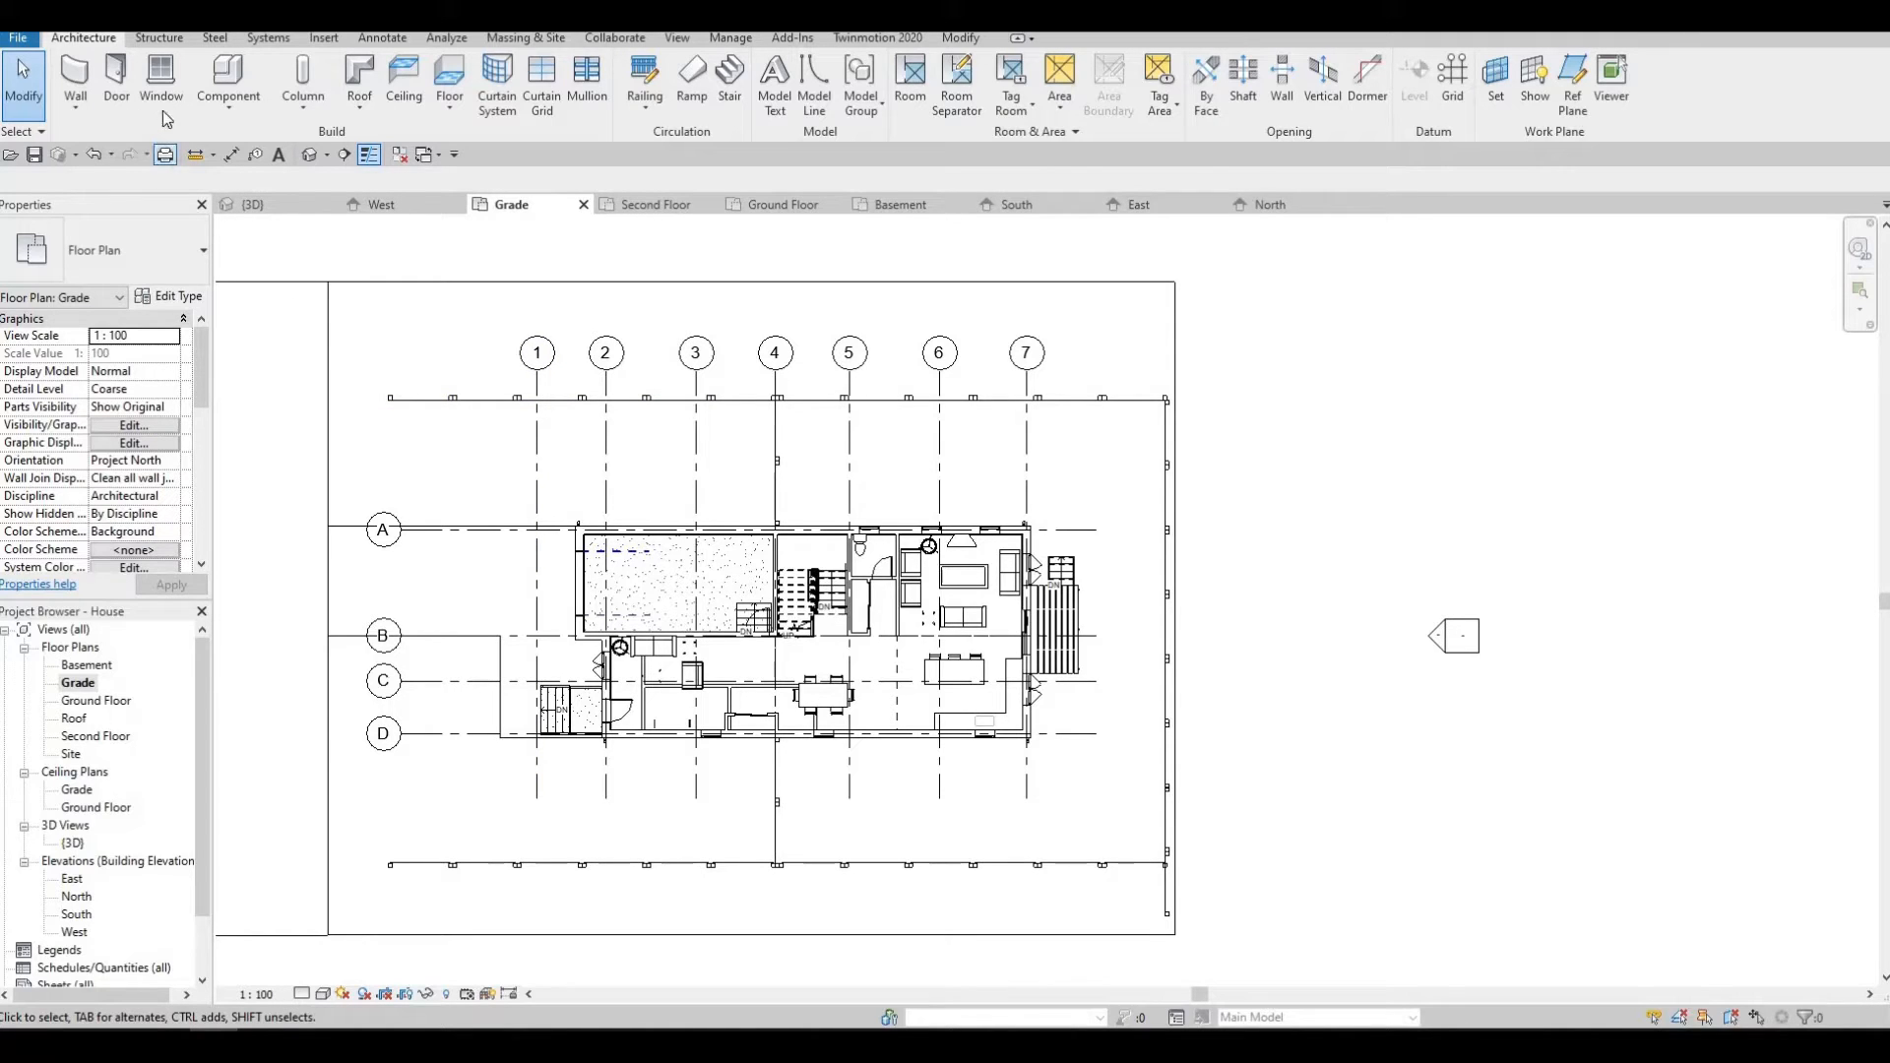
pyautogui.press('c')
pyautogui.press('m')
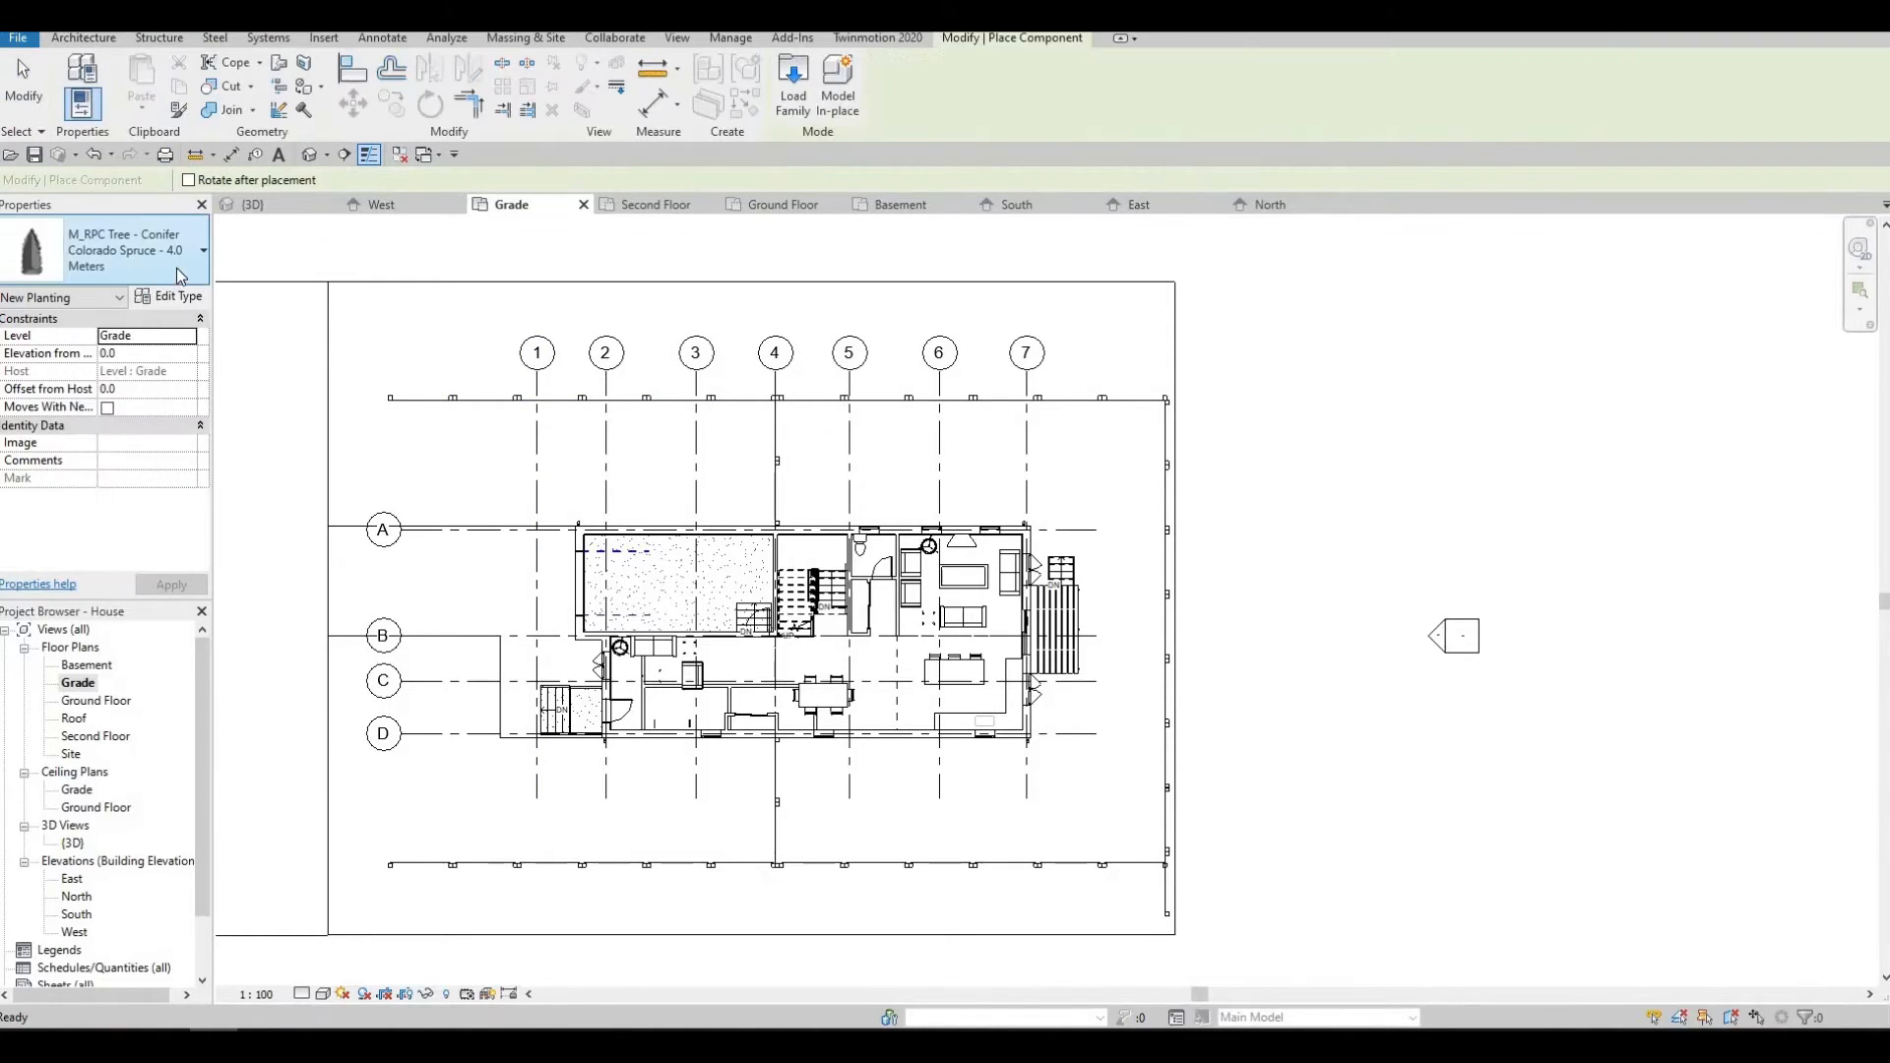
pyautogui.click(180, 274)
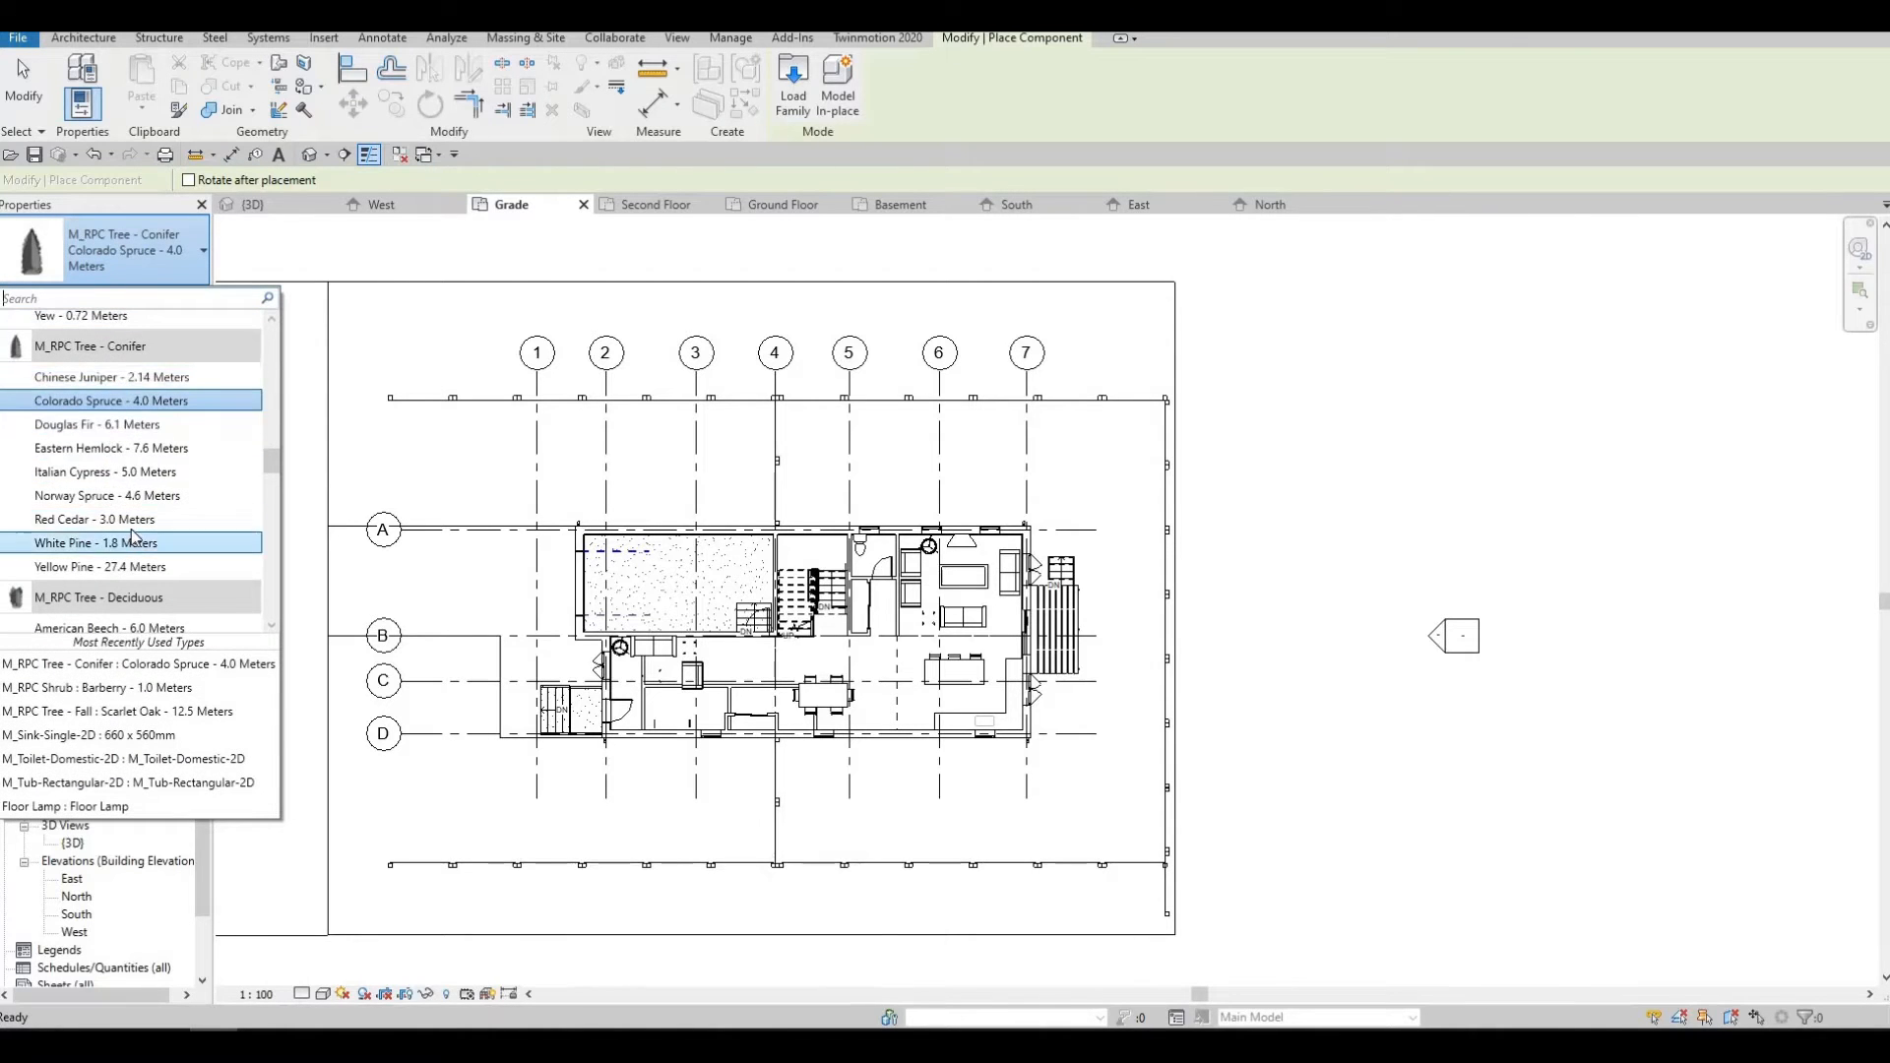
pyautogui.scroll(-2, 133, 532)
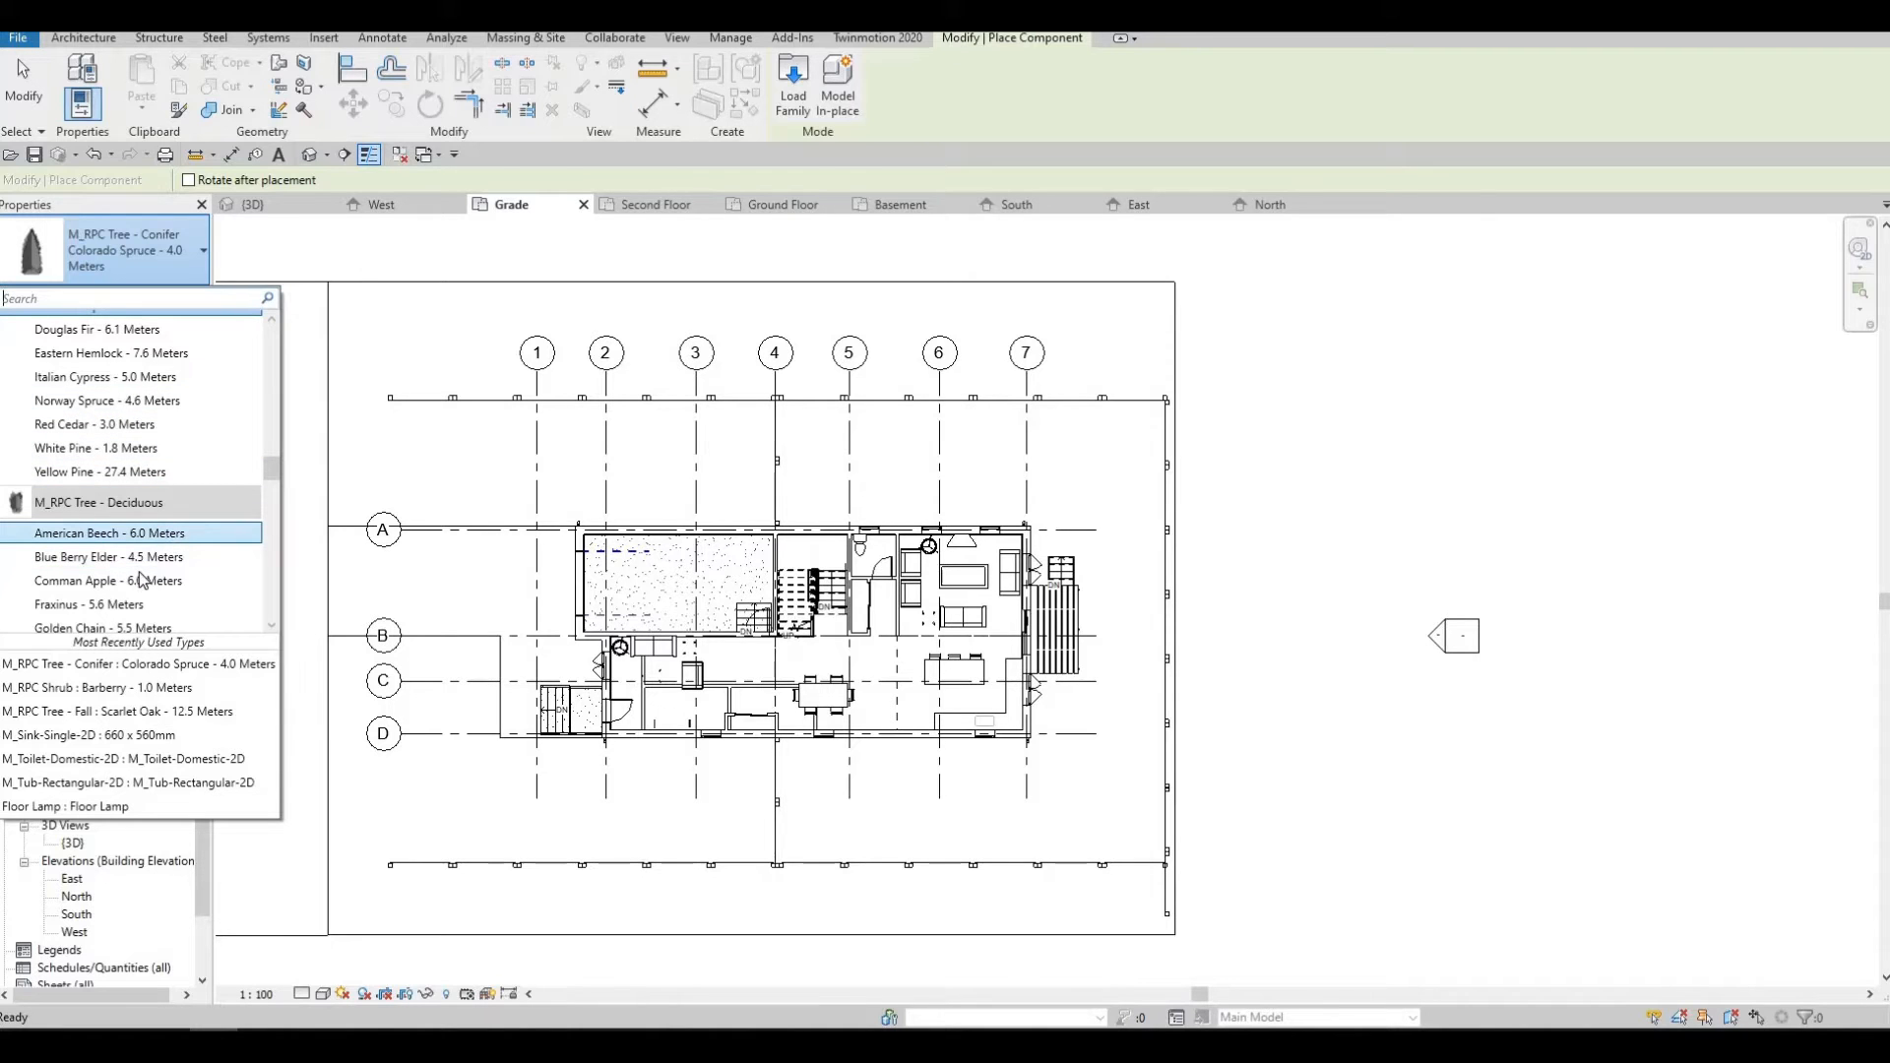
pyautogui.scroll(-5, 152, 555)
pyautogui.scroll(-10, 149, 551)
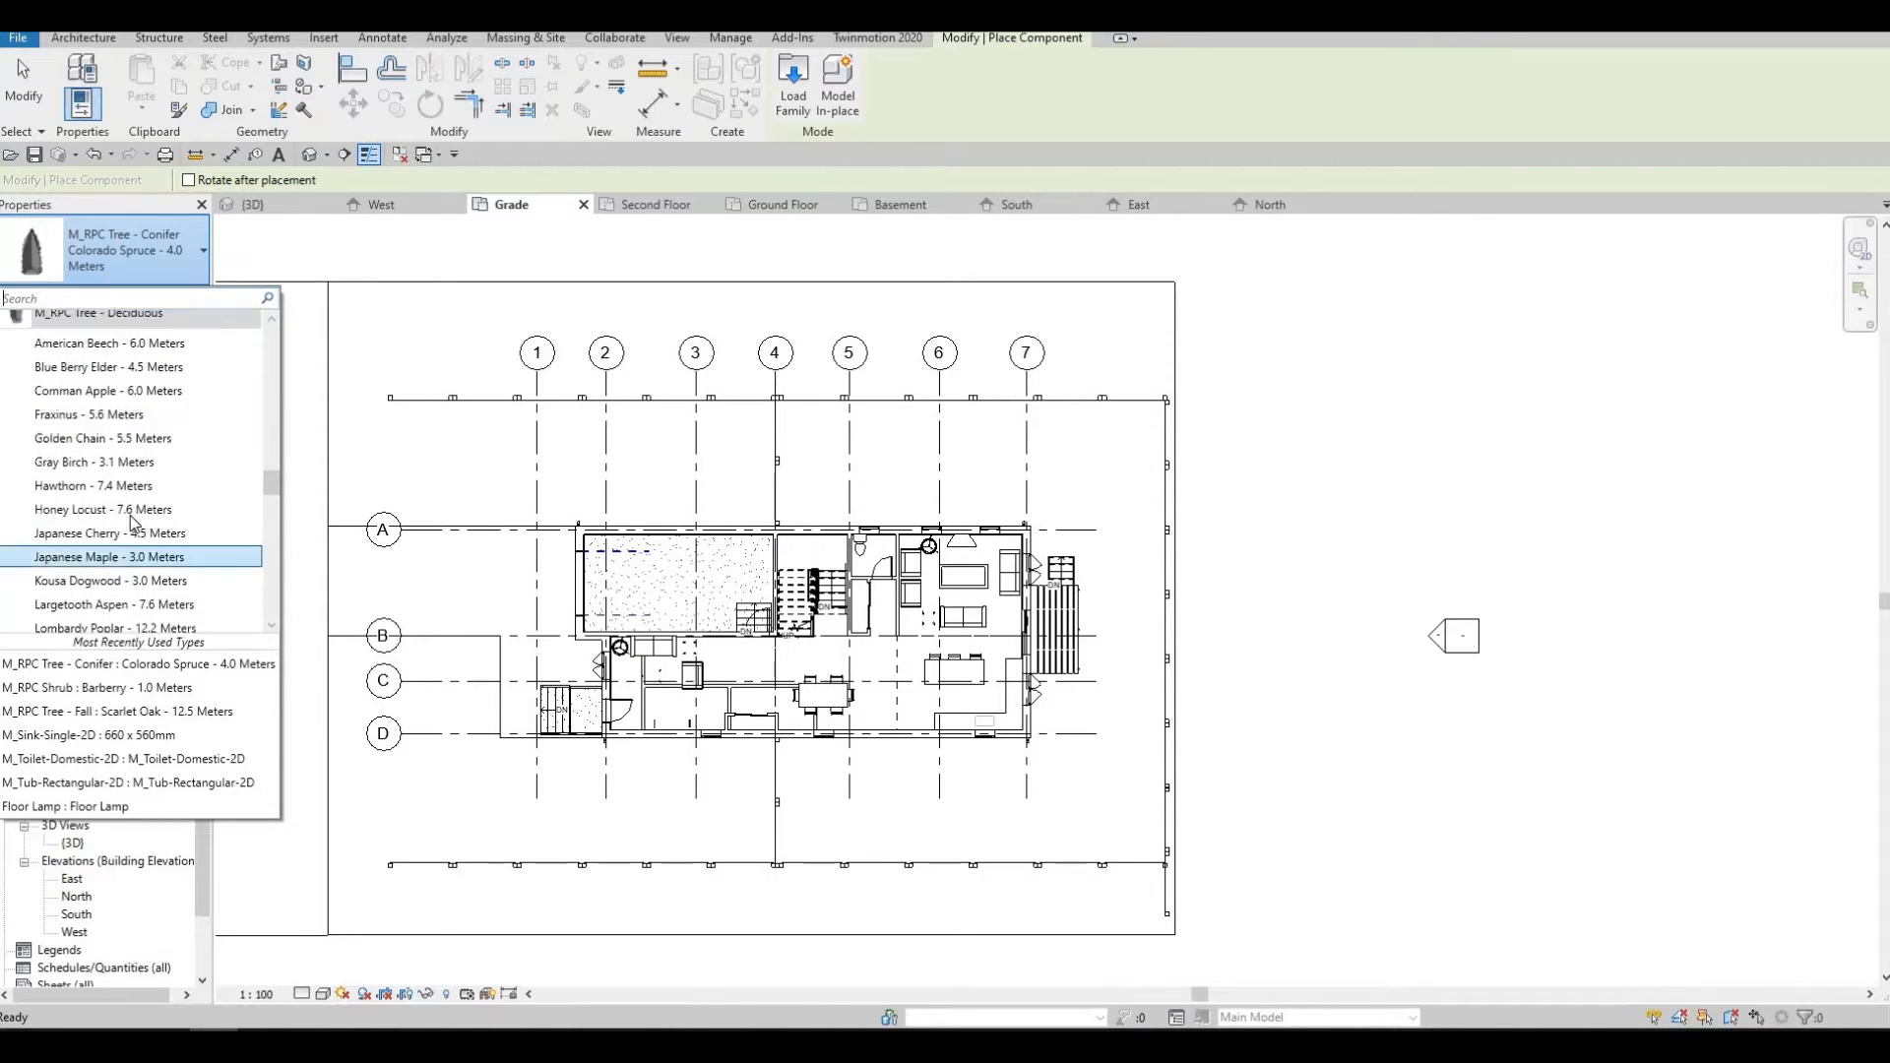
pyautogui.scroll(12, 132, 507)
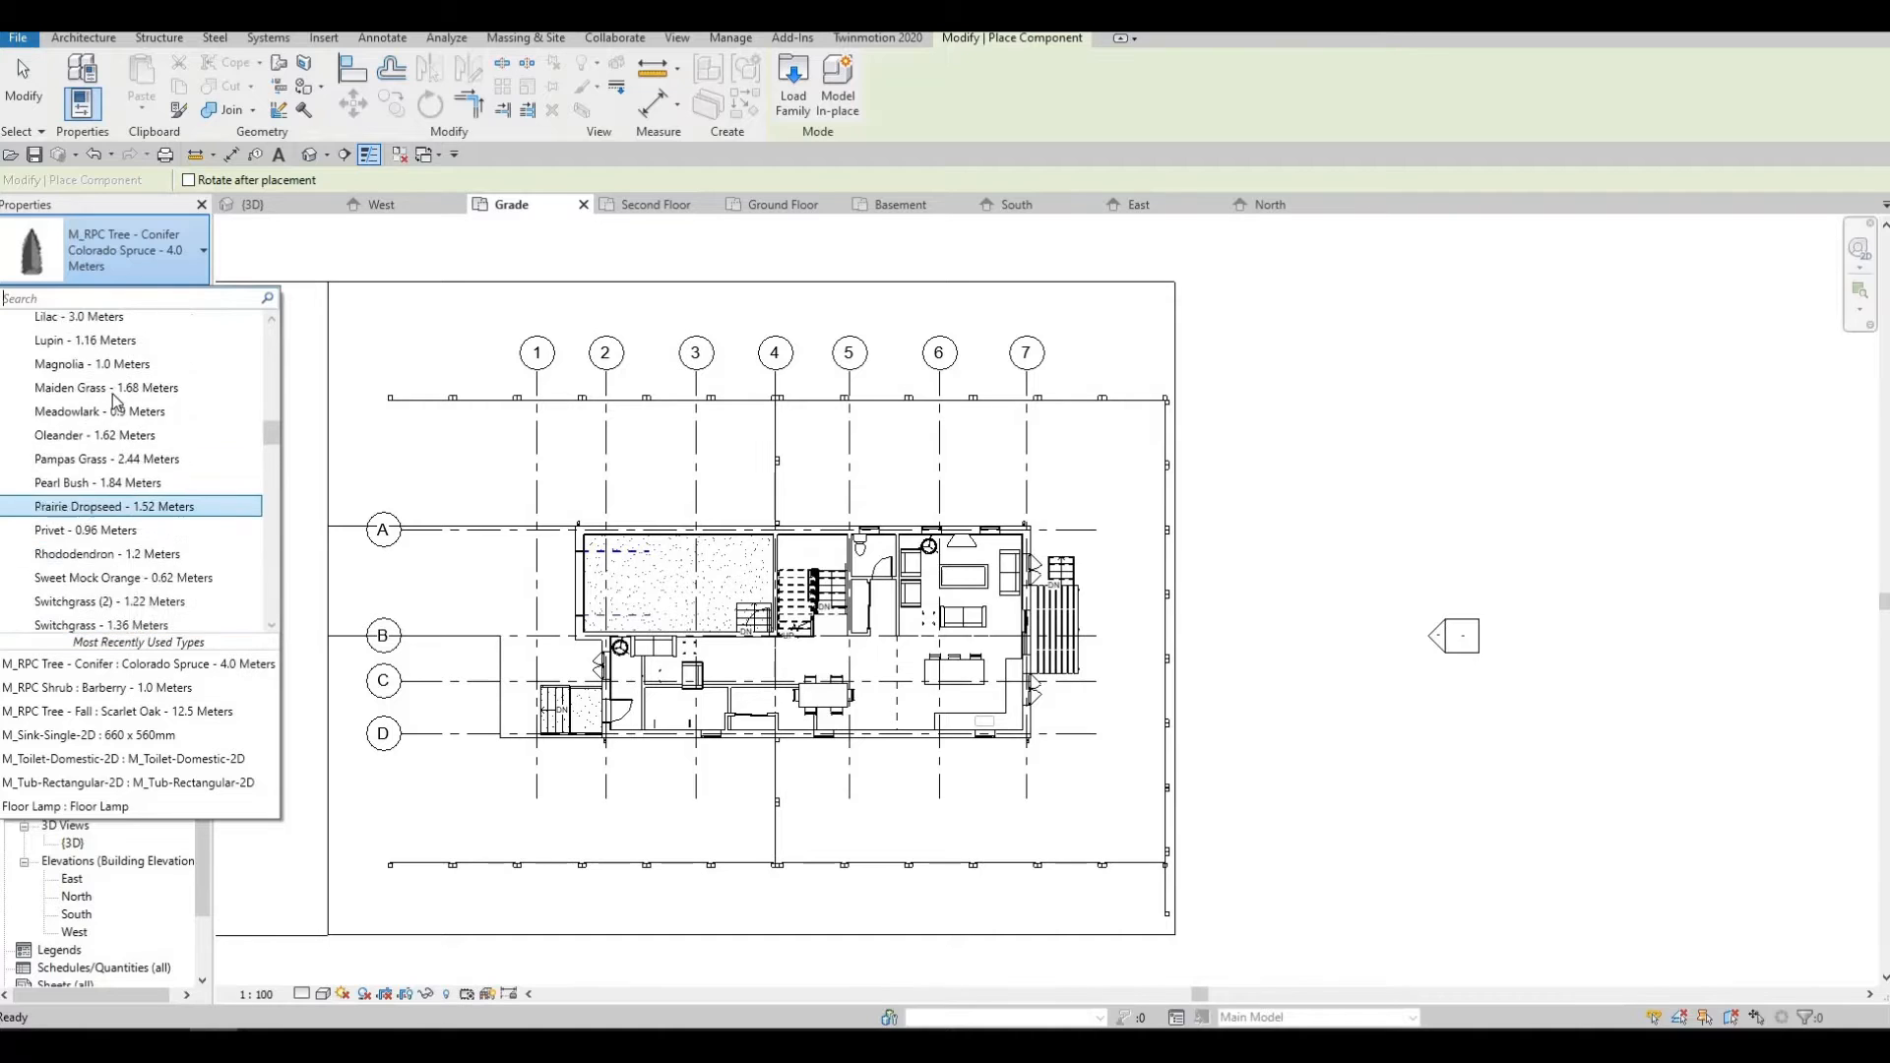
pyautogui.scroll(2, 123, 467)
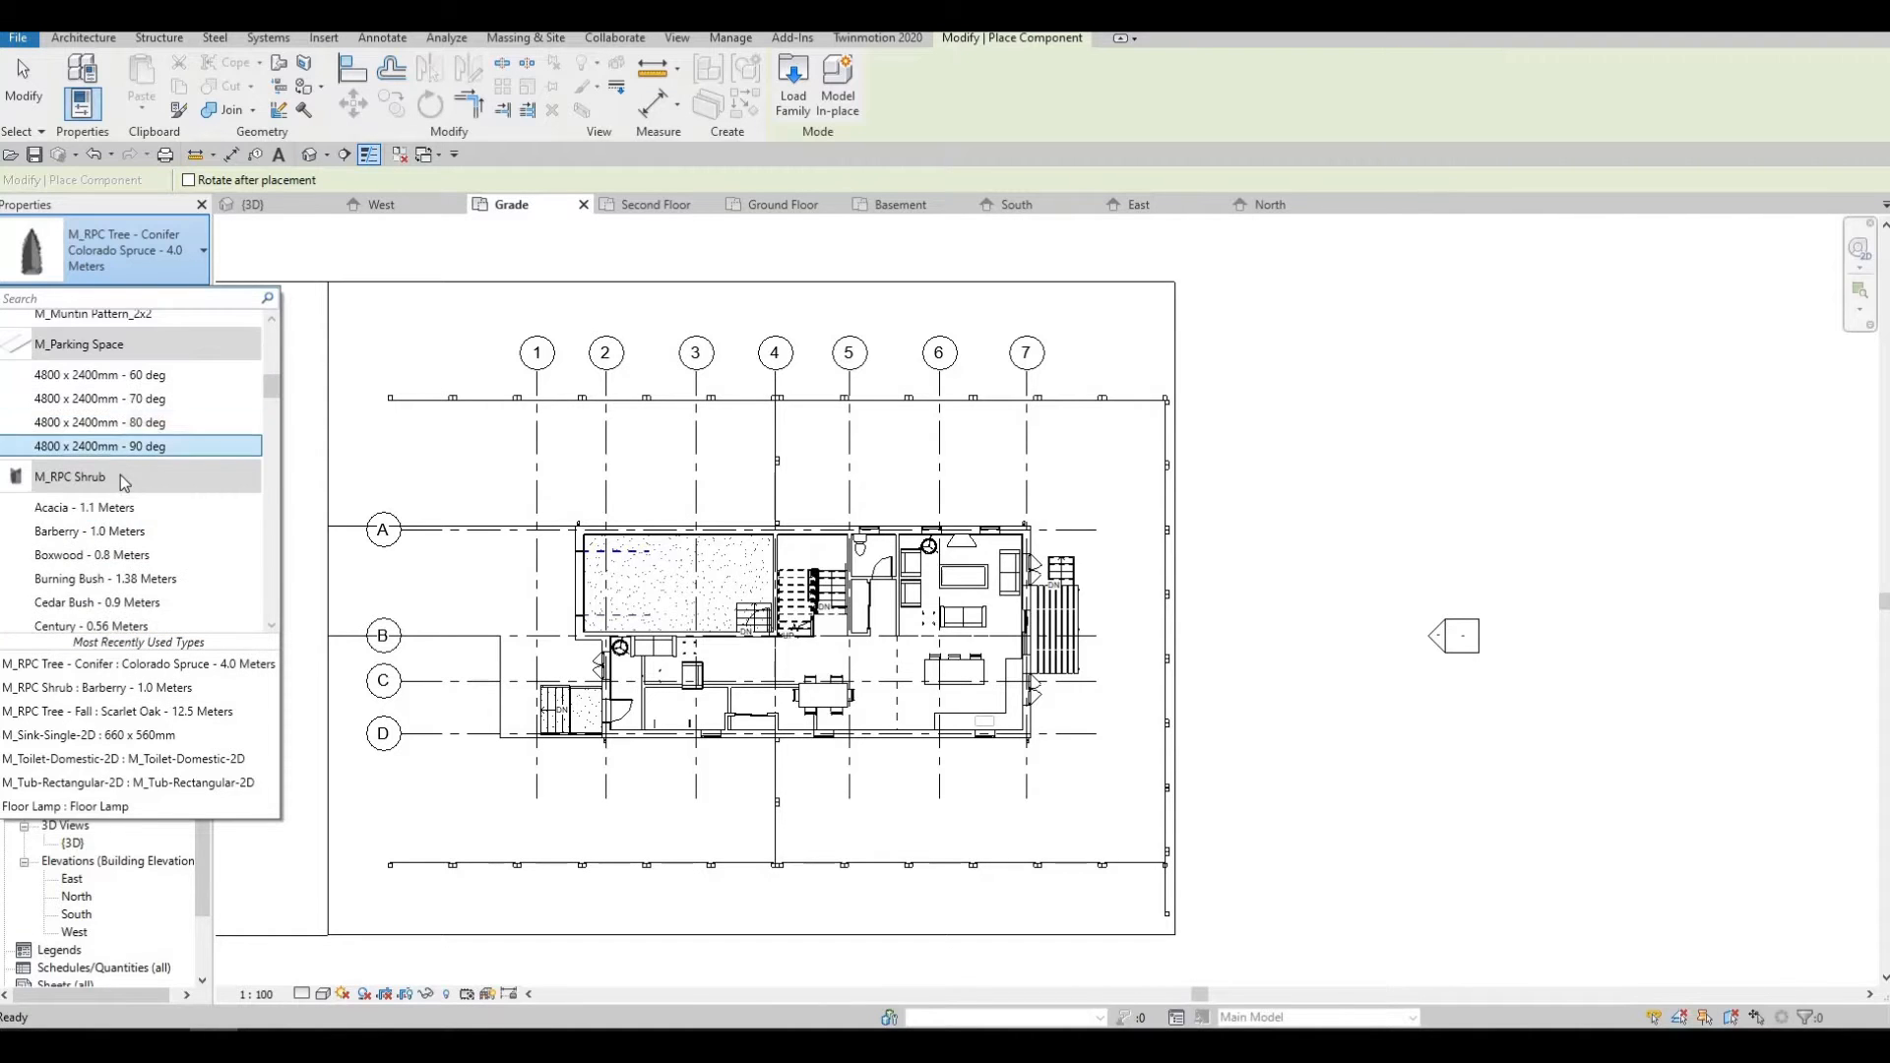
pyautogui.scroll(-12, 128, 463)
pyautogui.scroll(-2, 143, 438)
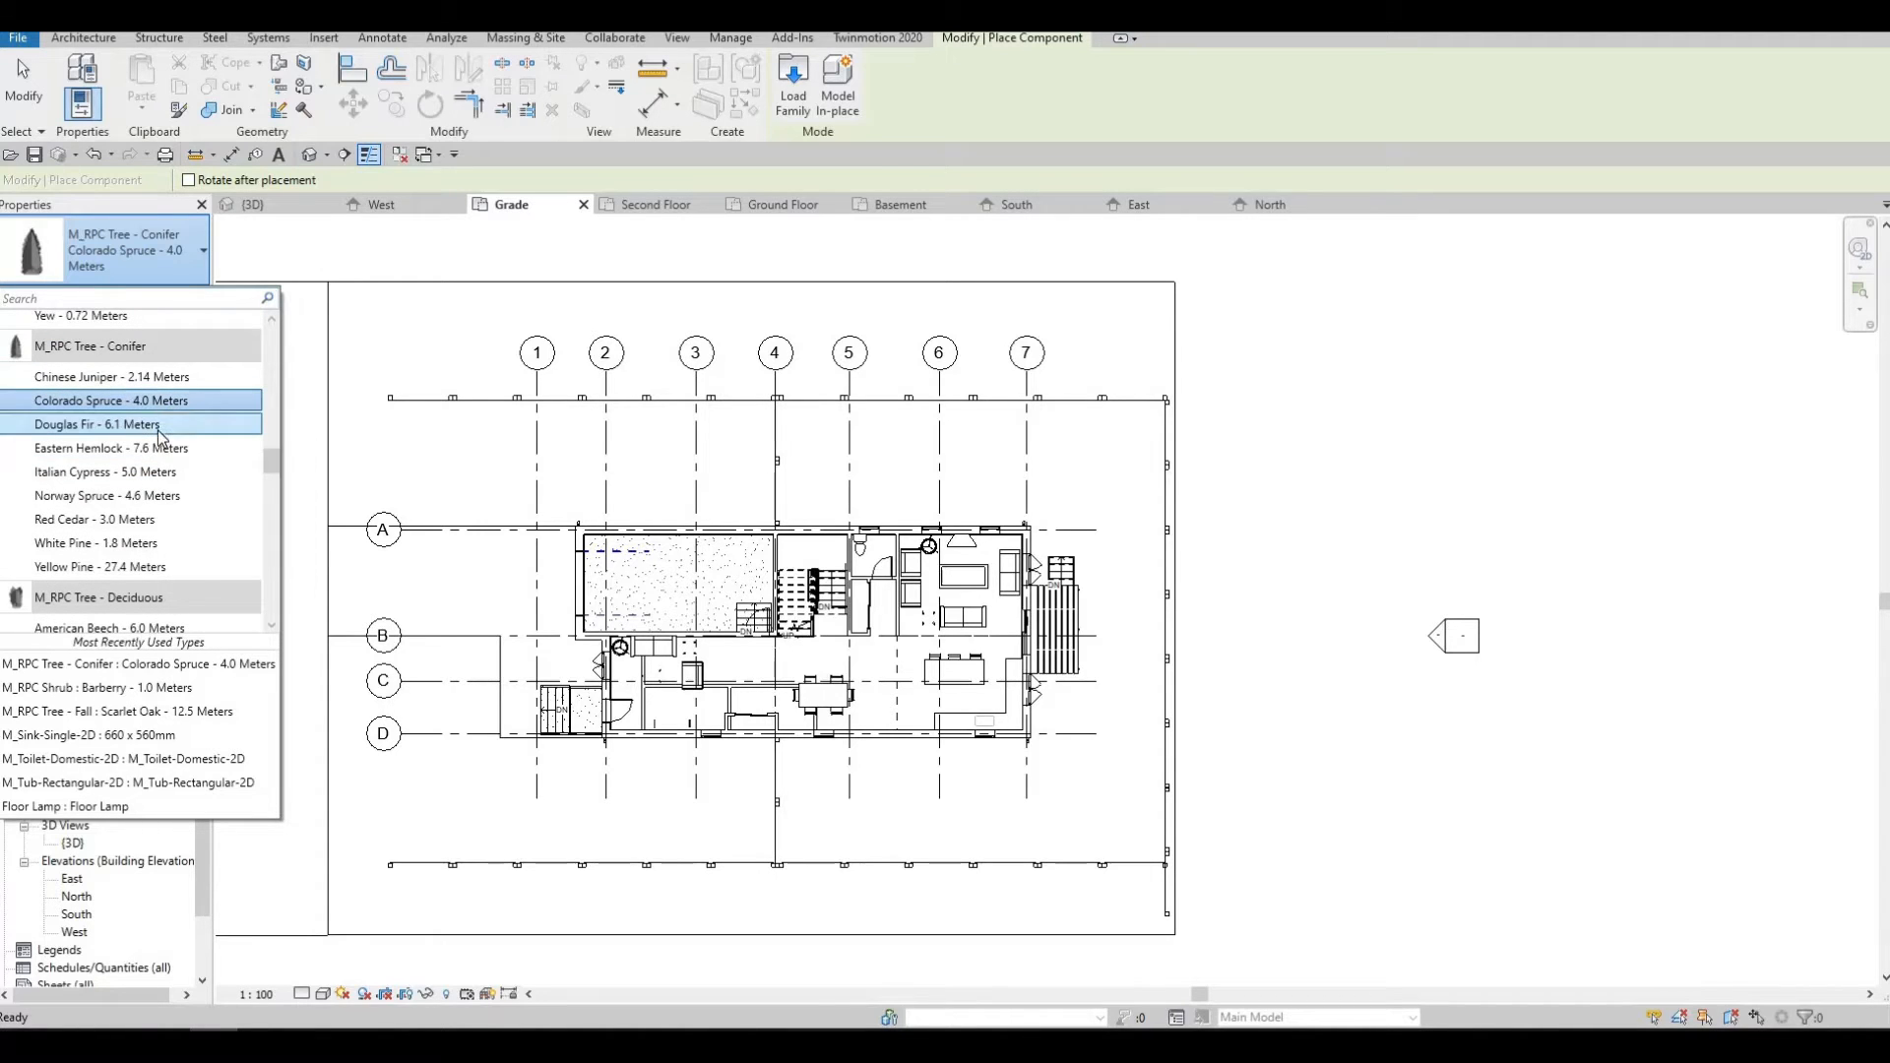
pyautogui.click(158, 427)
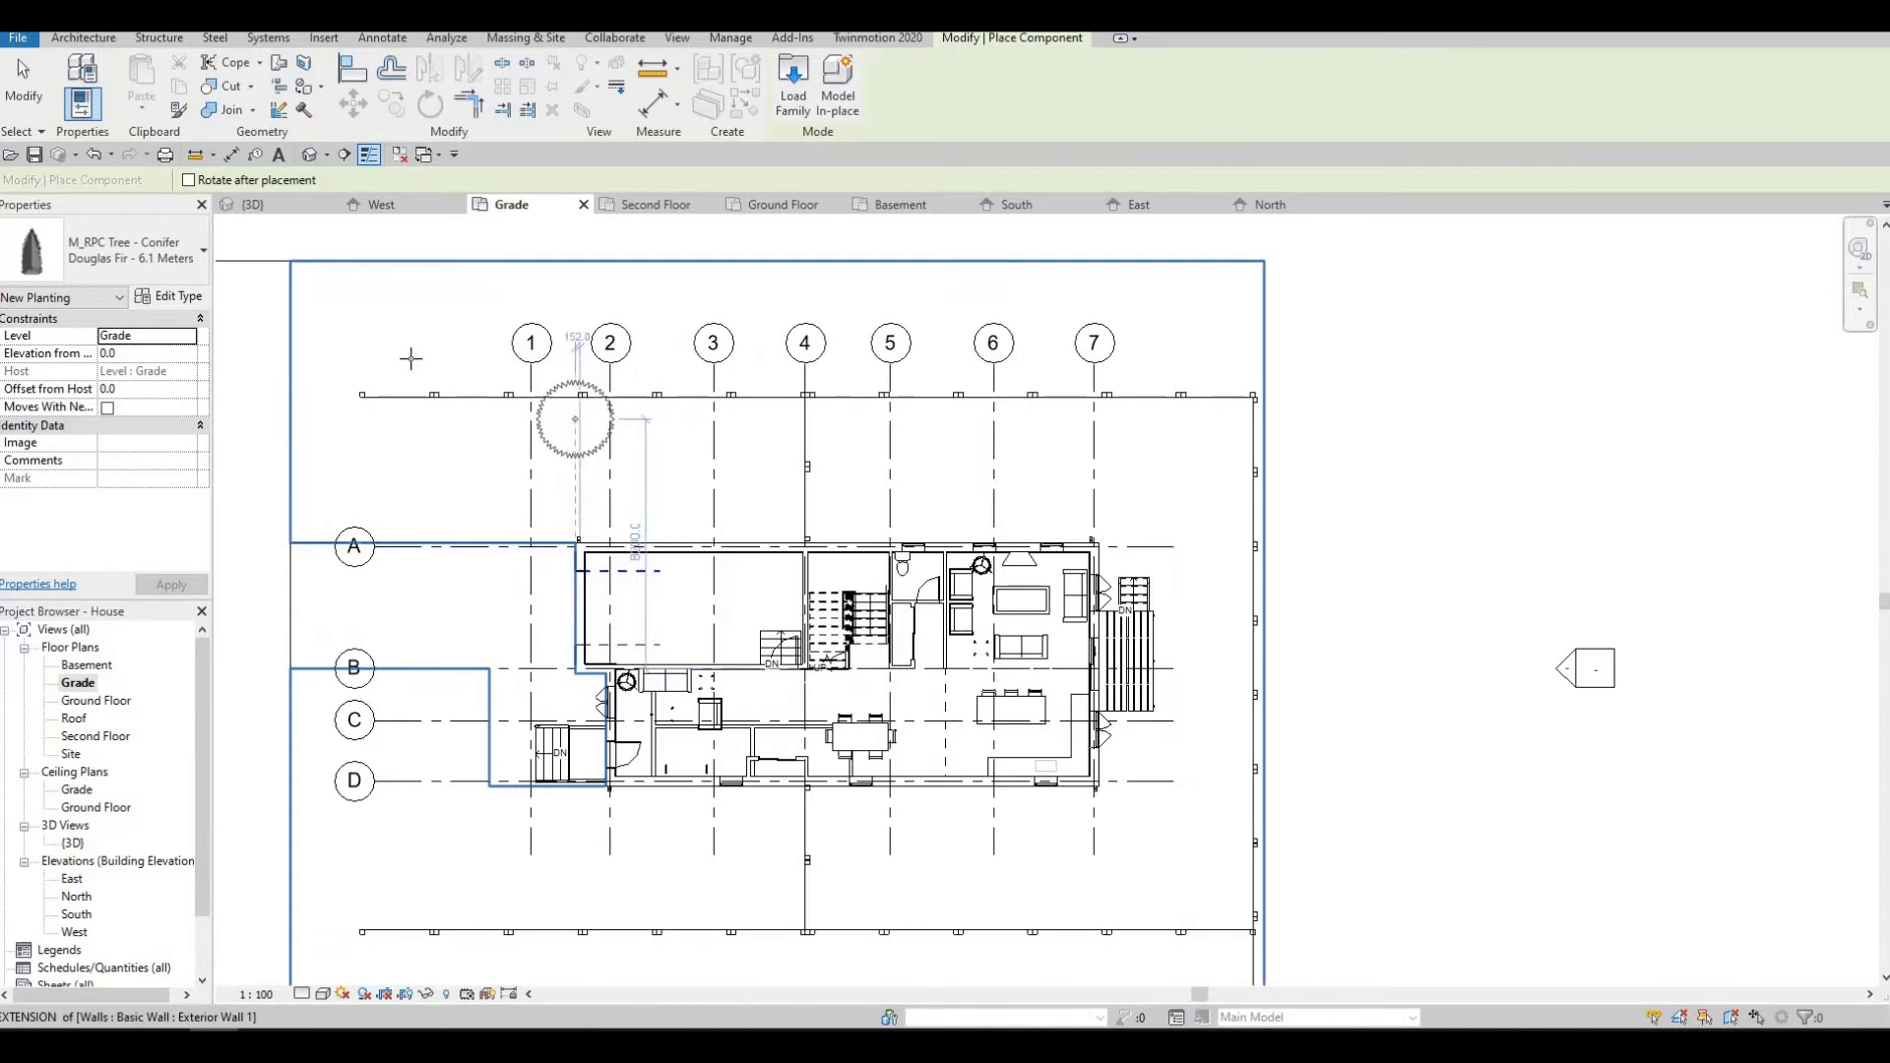
# Place nine Douglas Fir trees in a straight, roughly evenly spaced row along the outside of the north fence.
pyautogui.scroll(1, 571, 415)
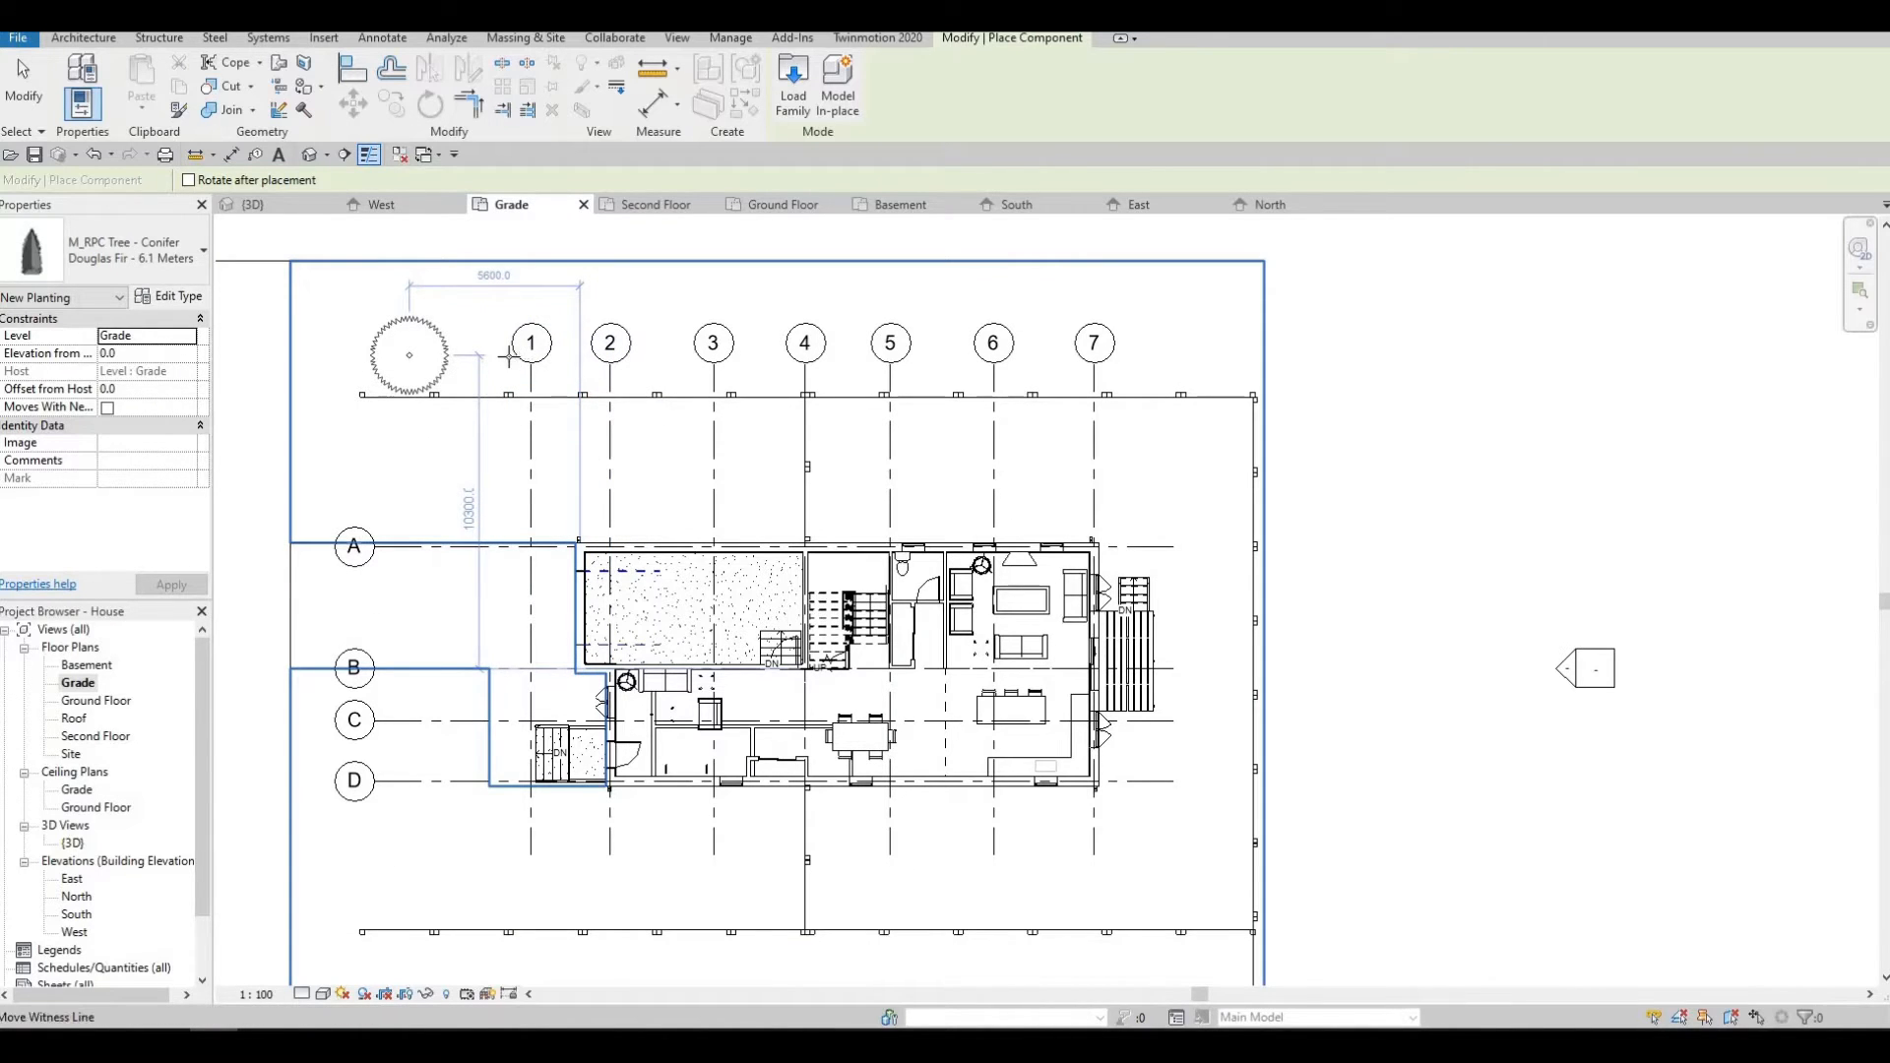
pyautogui.click(596, 355)
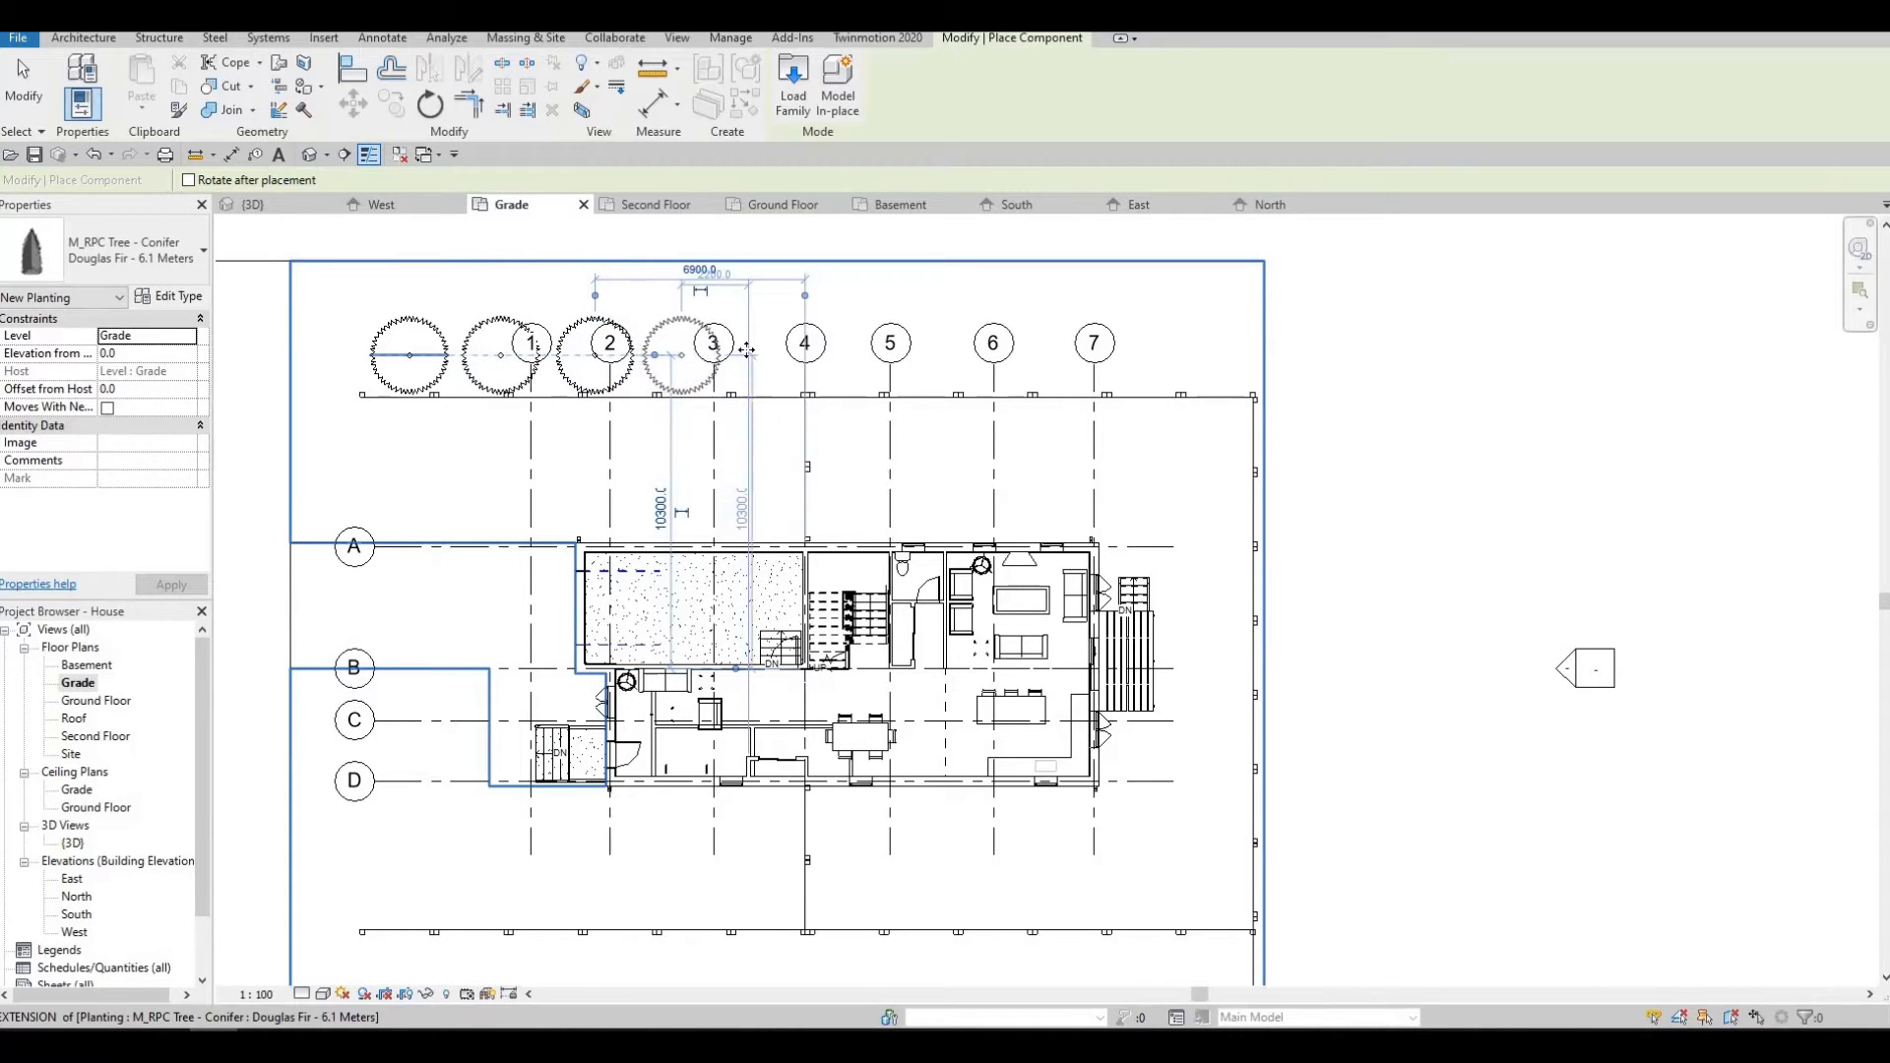
pyautogui.click(686, 355)
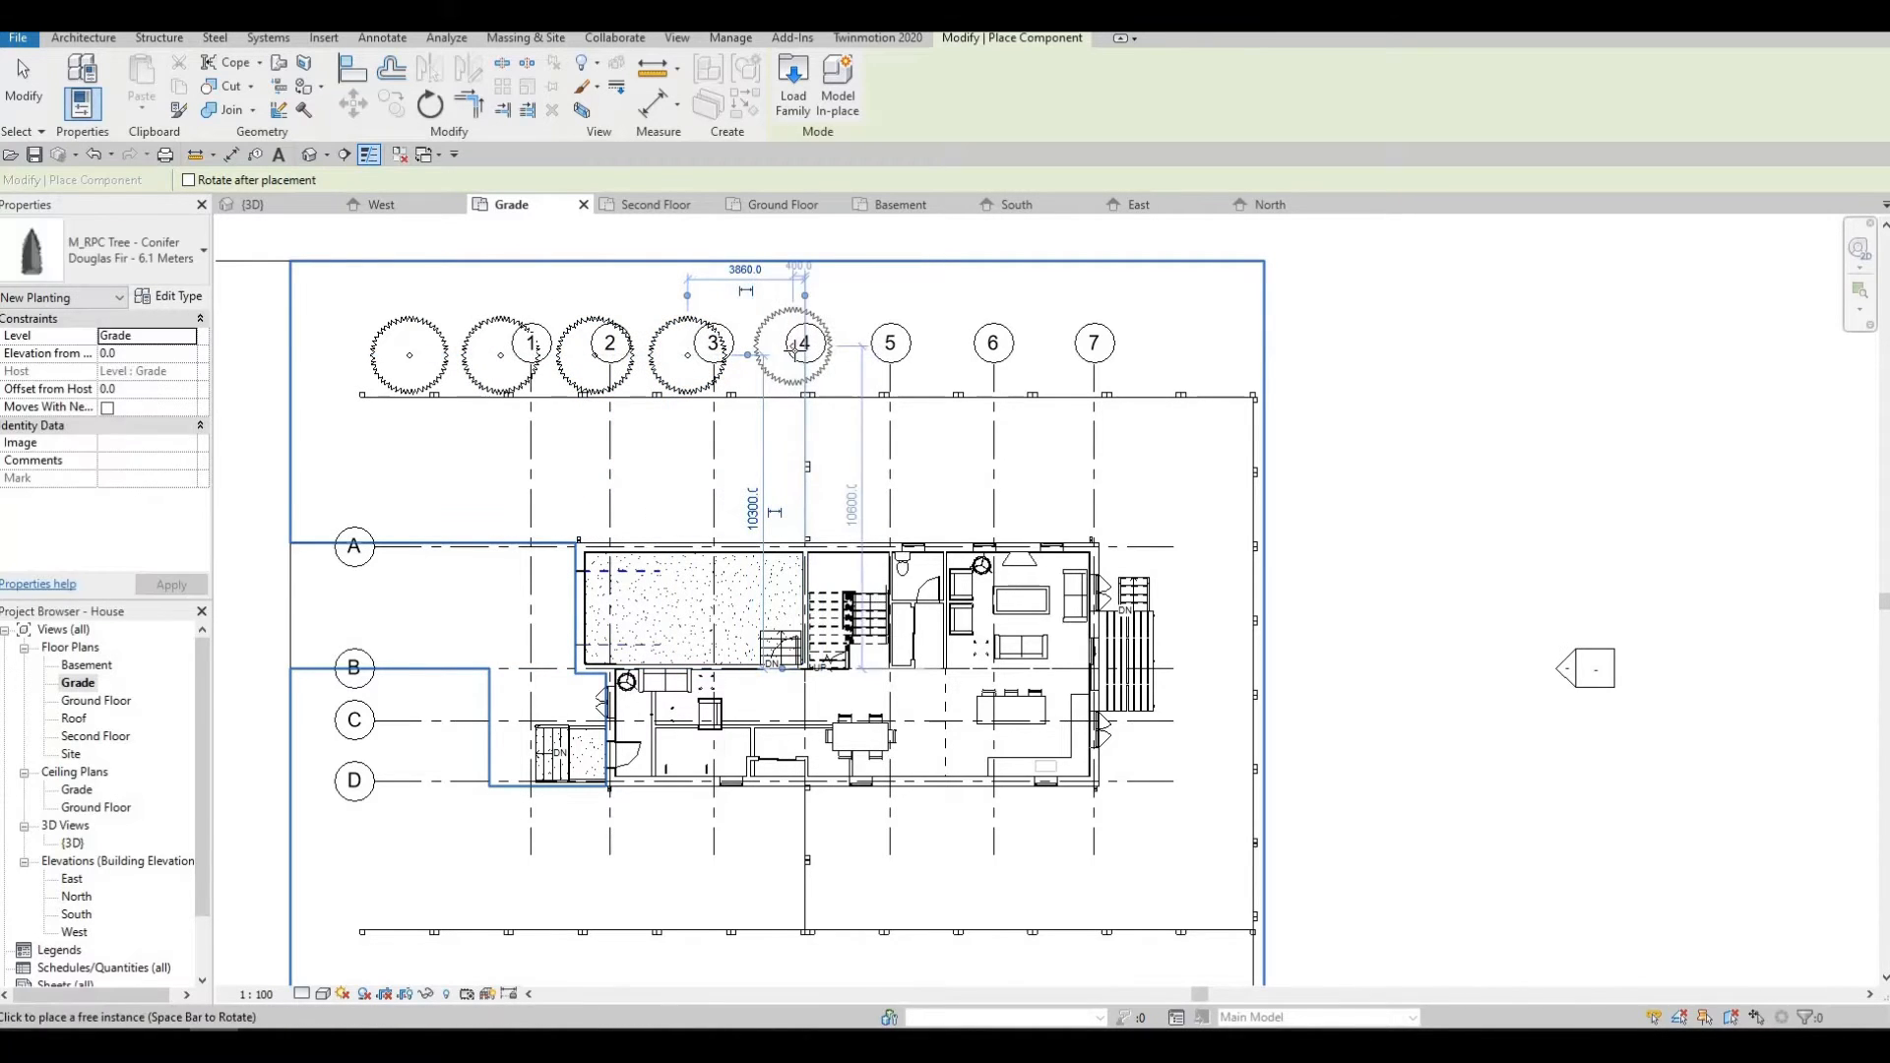
pyautogui.click(805, 356)
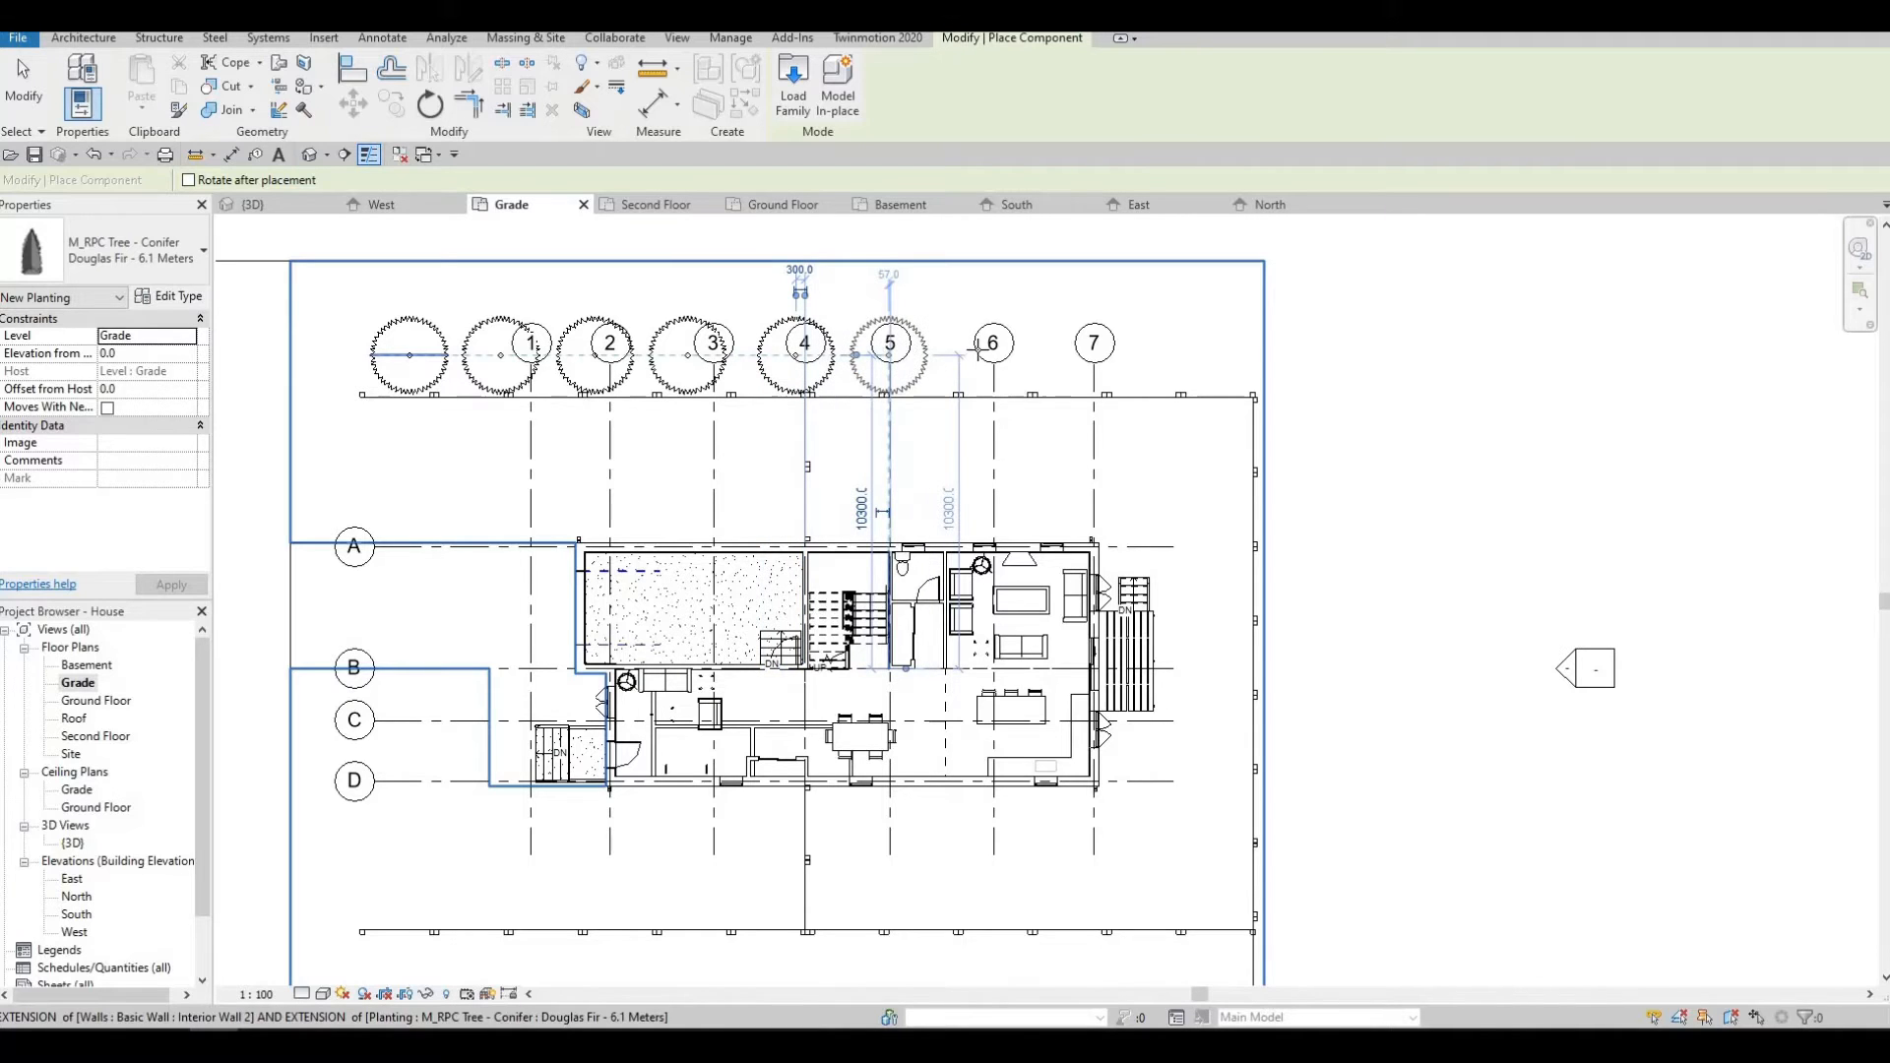
pyautogui.click(889, 356)
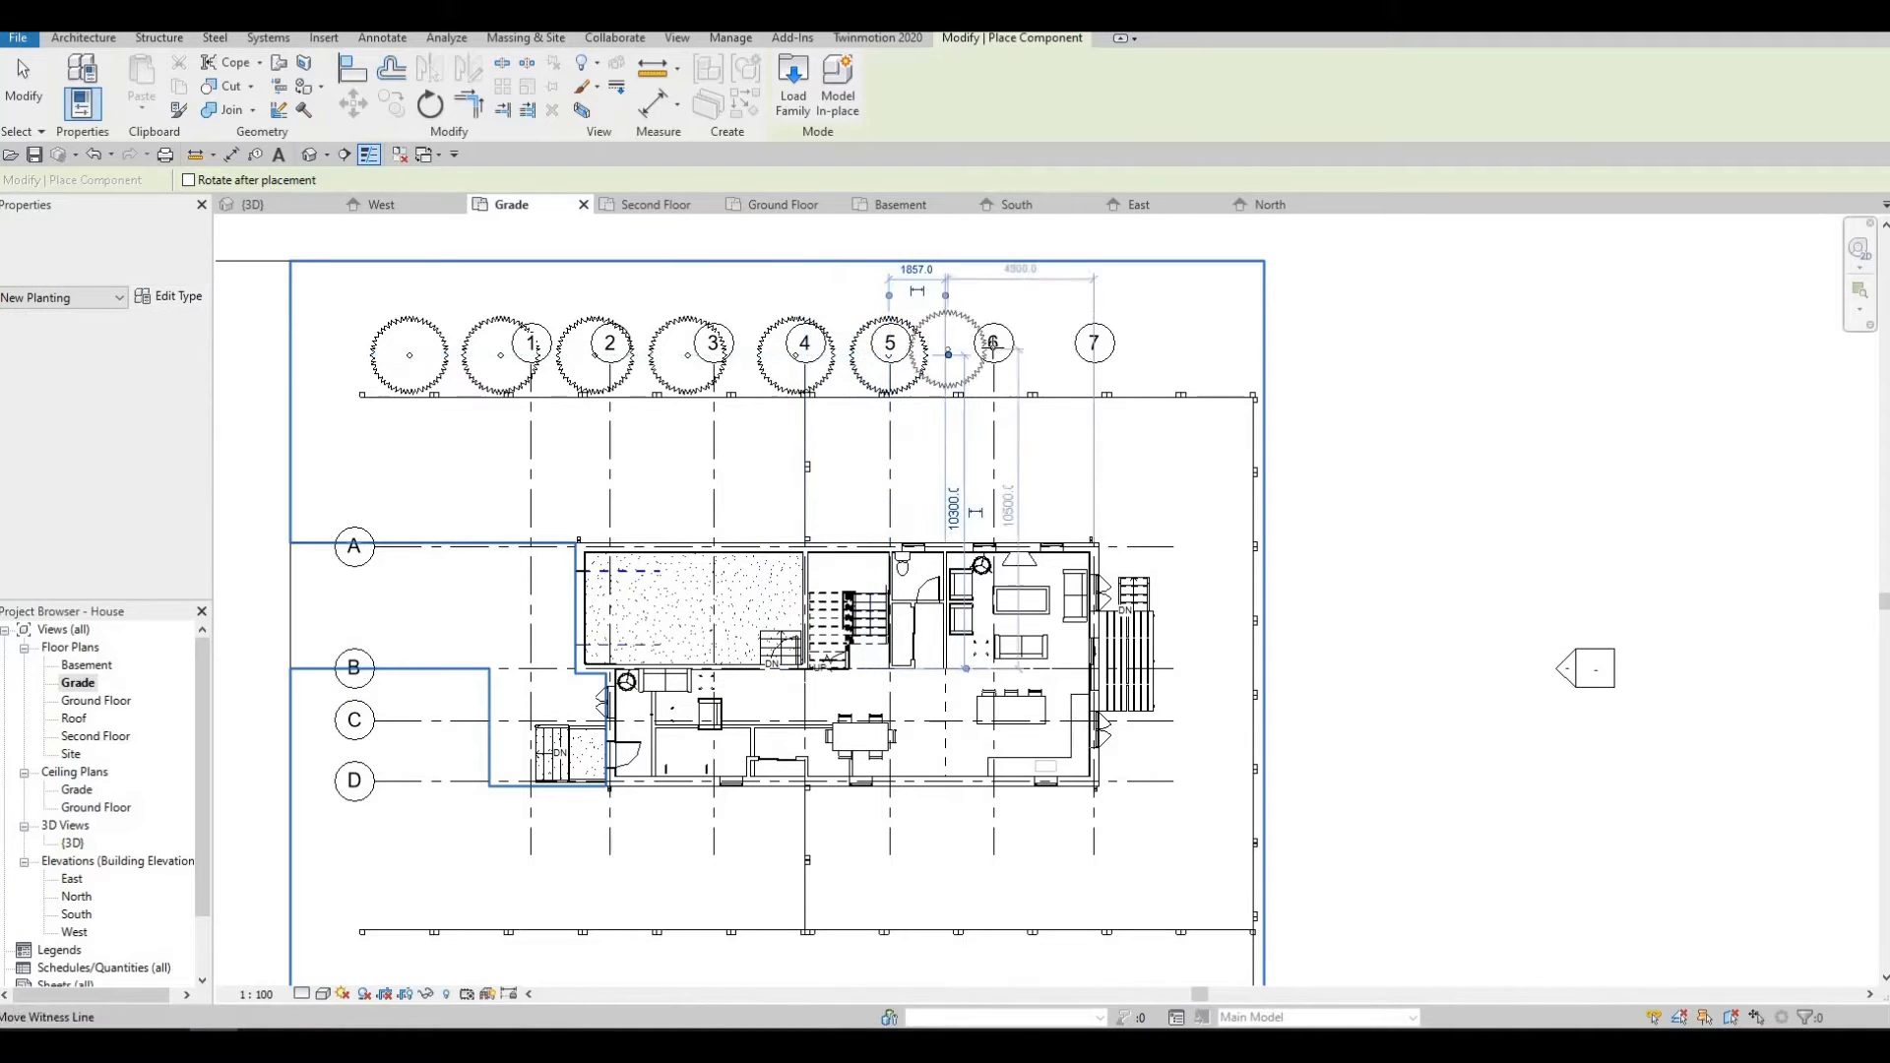
pyautogui.click(1093, 352)
pyautogui.click(1093, 351)
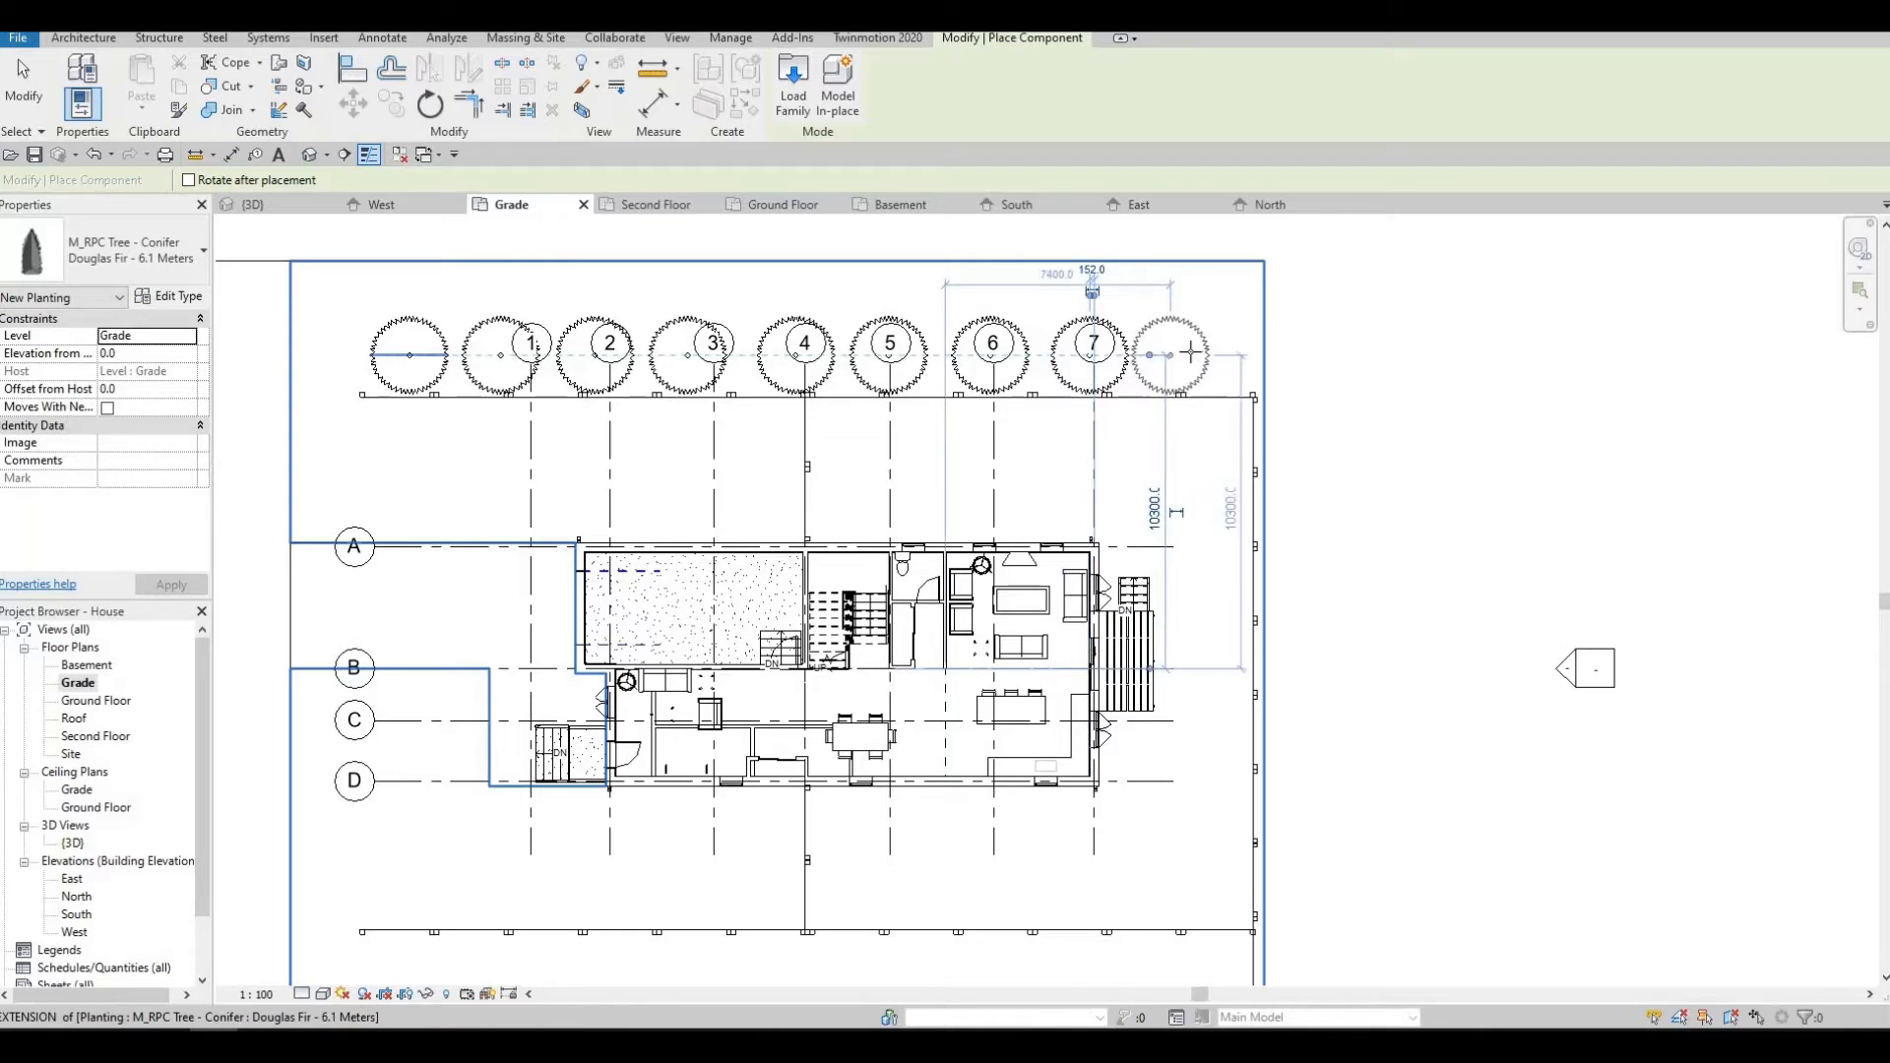
pyautogui.click(1191, 355)
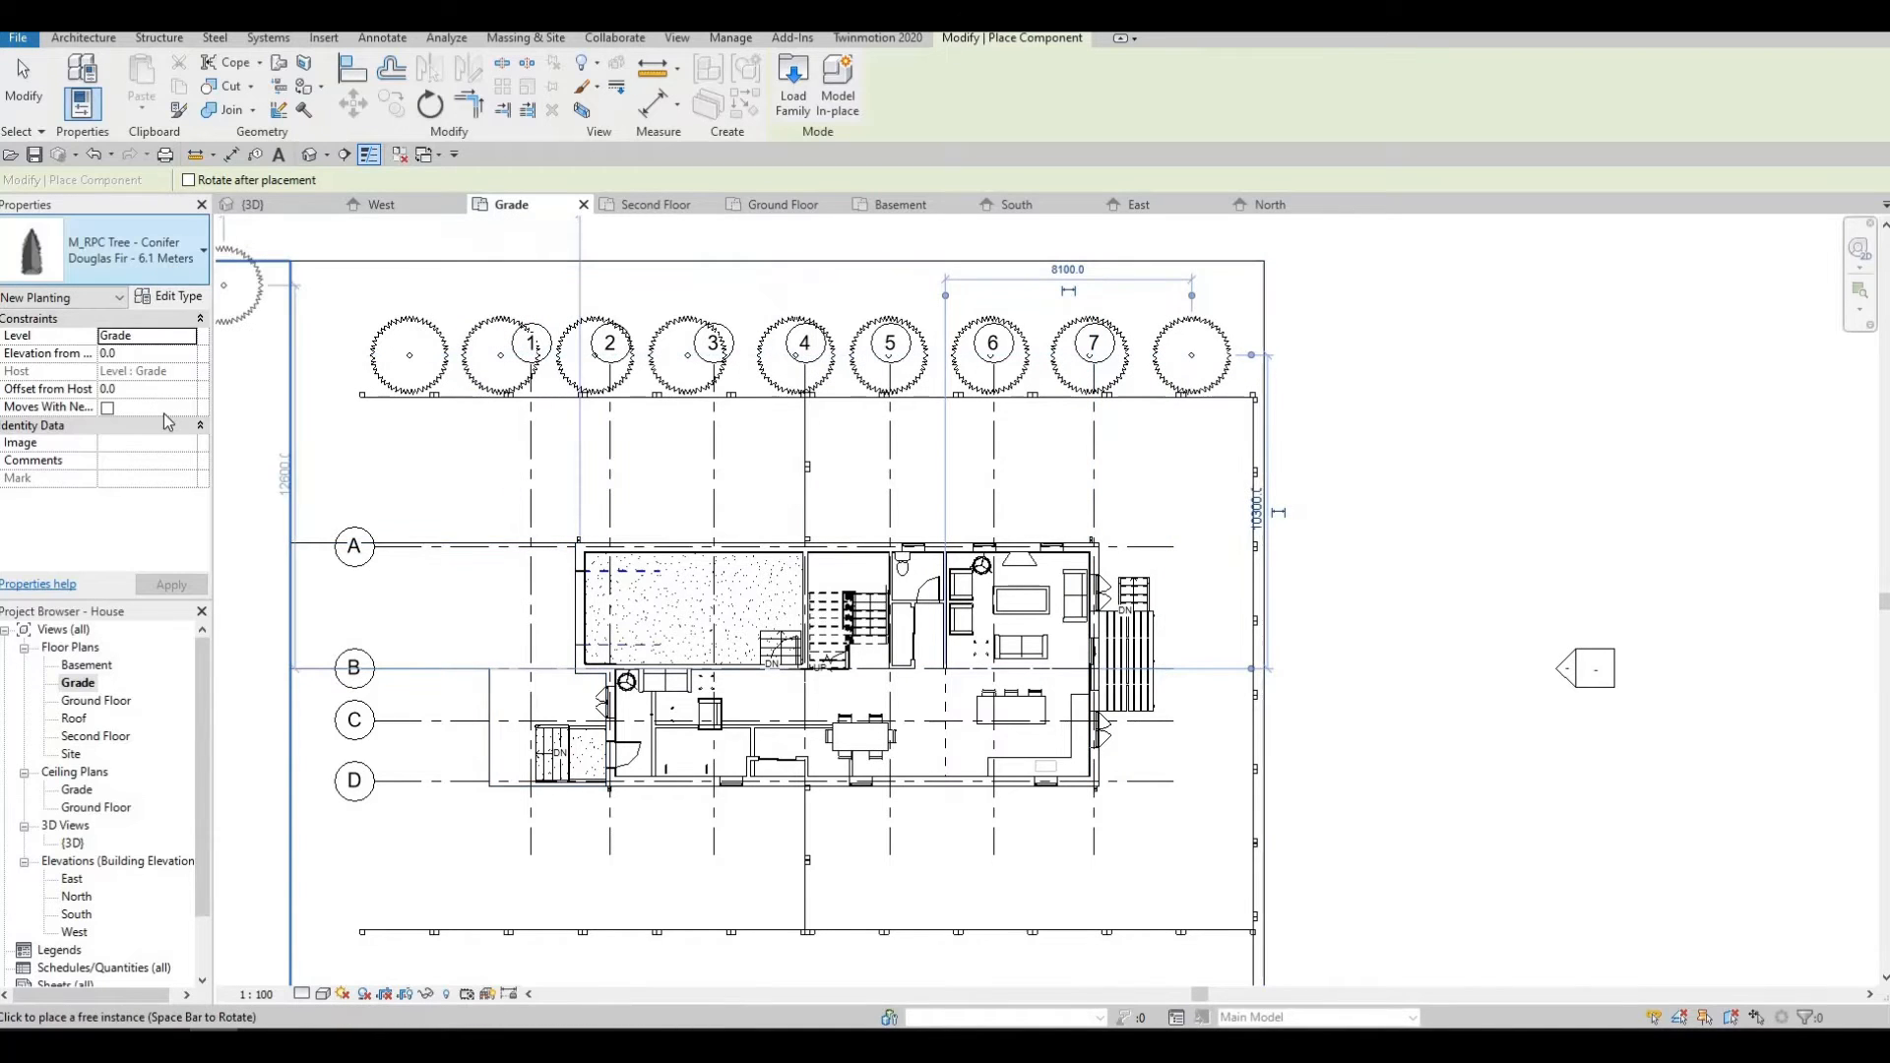
pyautogui.click(138, 251)
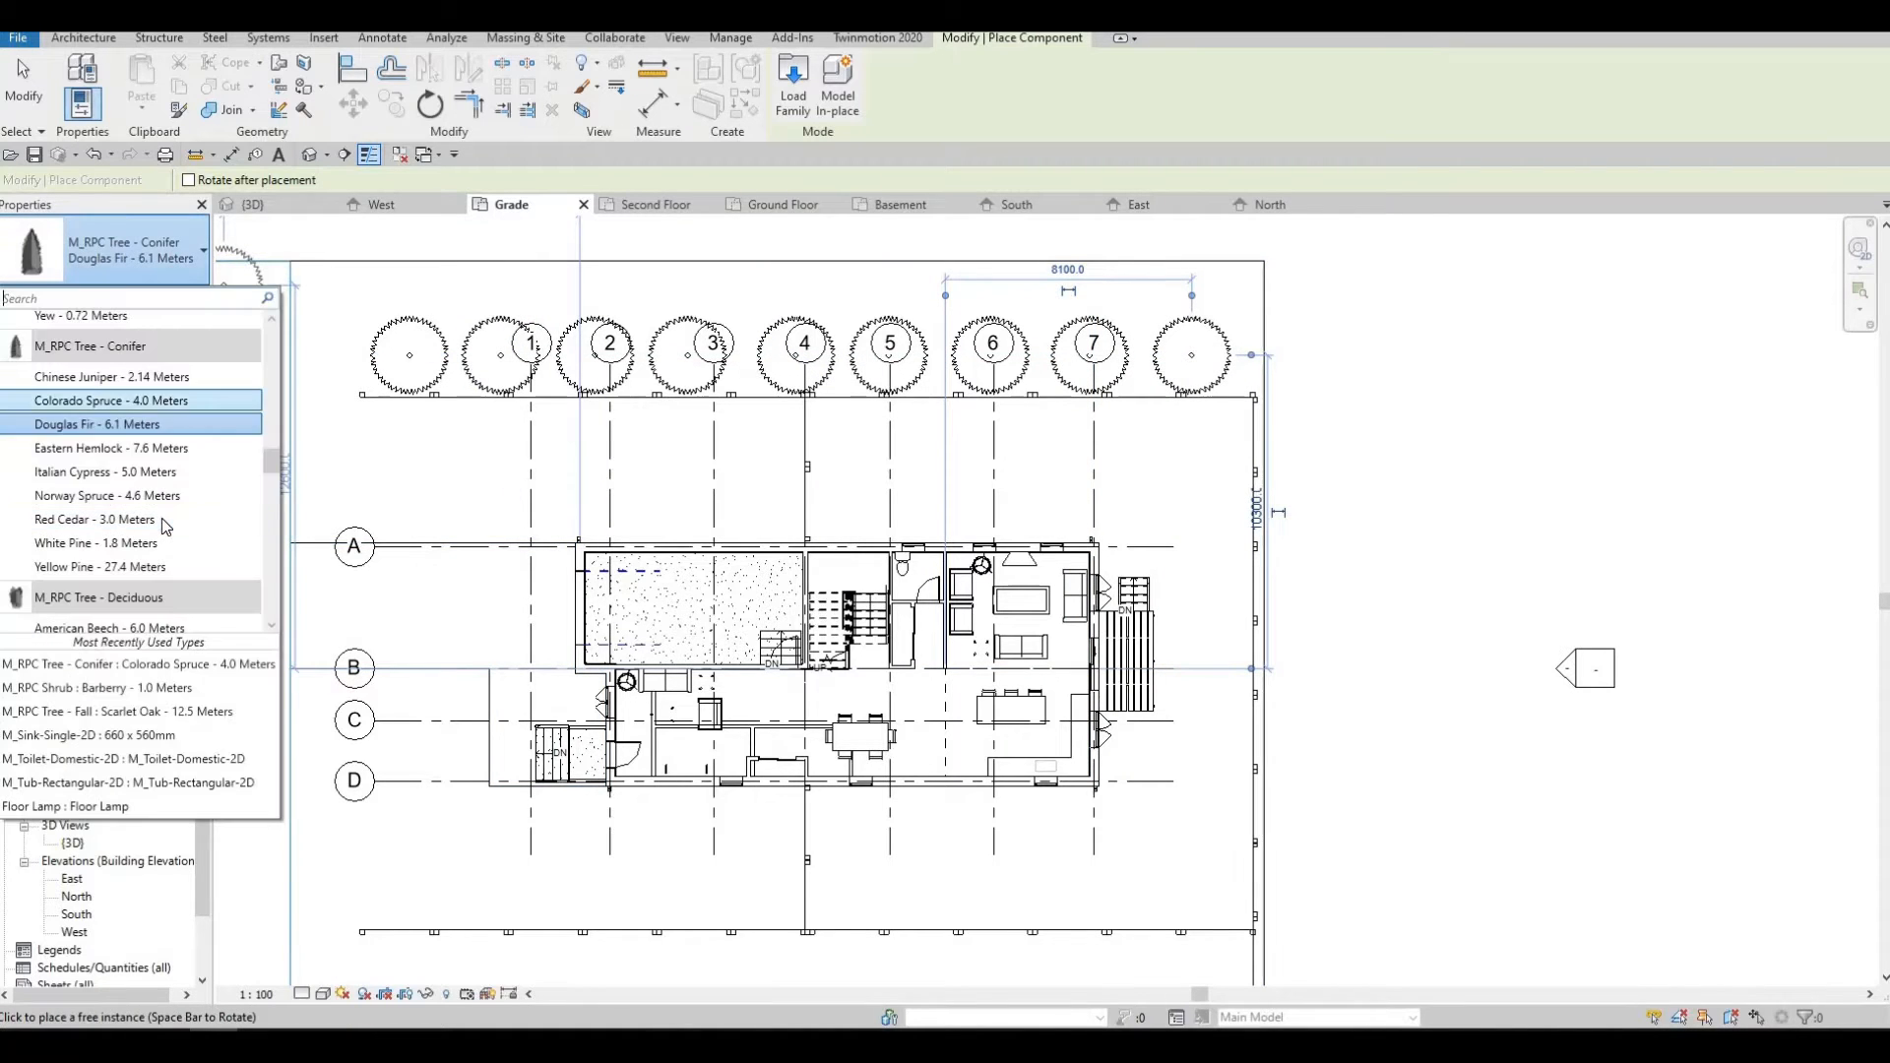
pyautogui.click(128, 376)
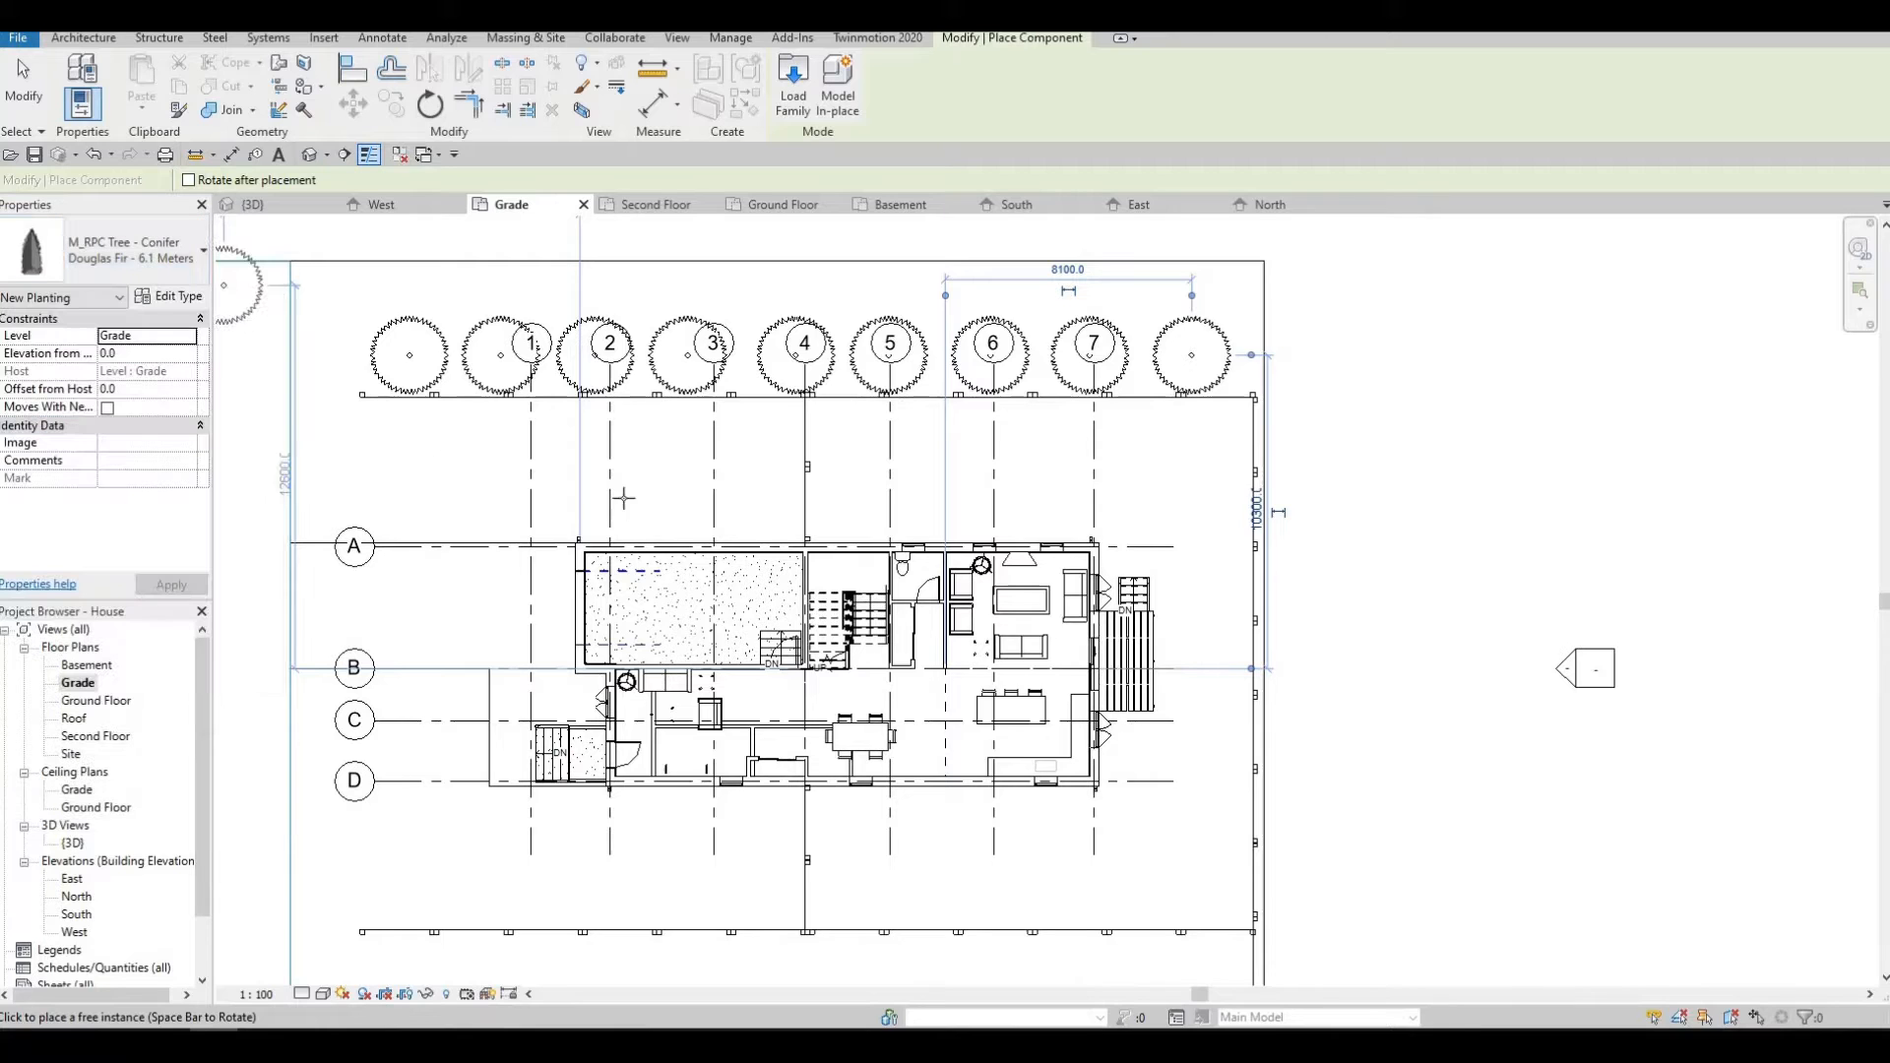
pyautogui.scroll(1, 584, 414)
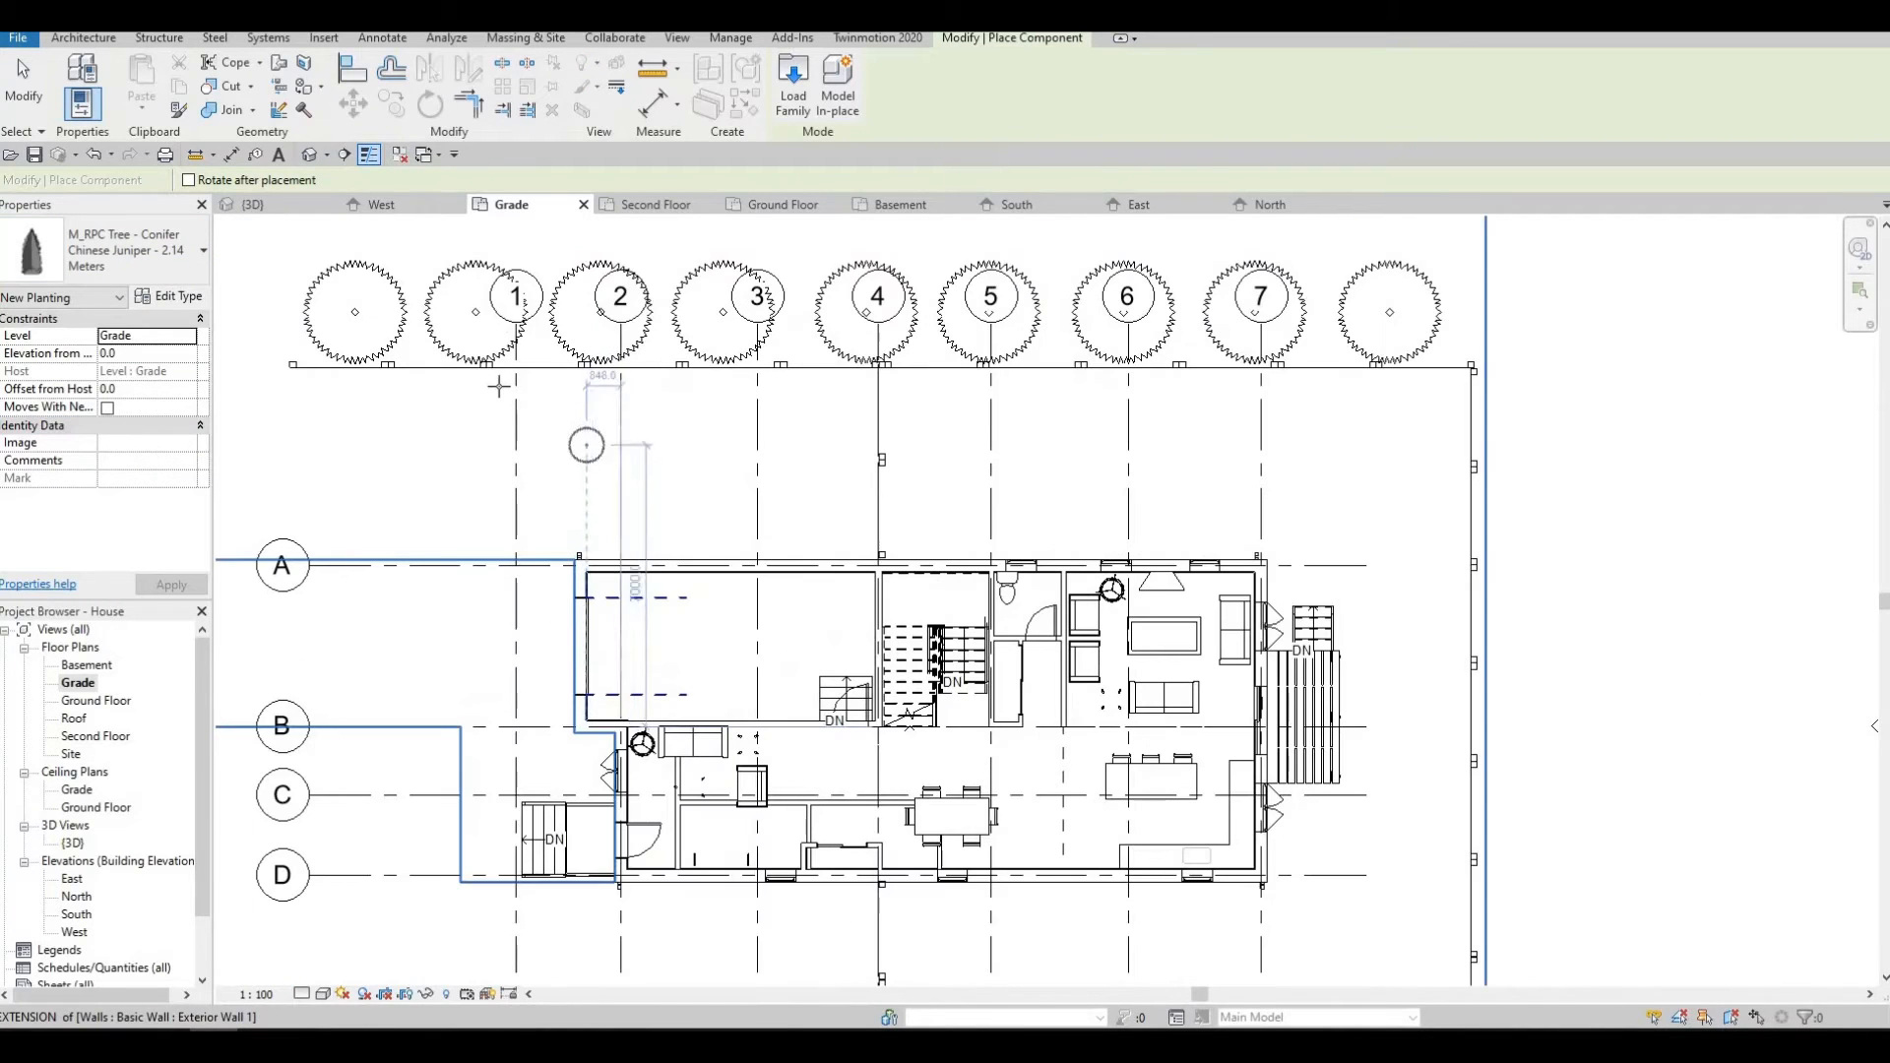
# Place one Italian Cypress - 5.0 Meters conifer just inside the north fence, about 1300 mm west of the house's northwest corner.
pyautogui.click(143, 276)
pyautogui.press('Down')
pyautogui.press('Down')
pyautogui.press('Down')
pyautogui.press('Down')
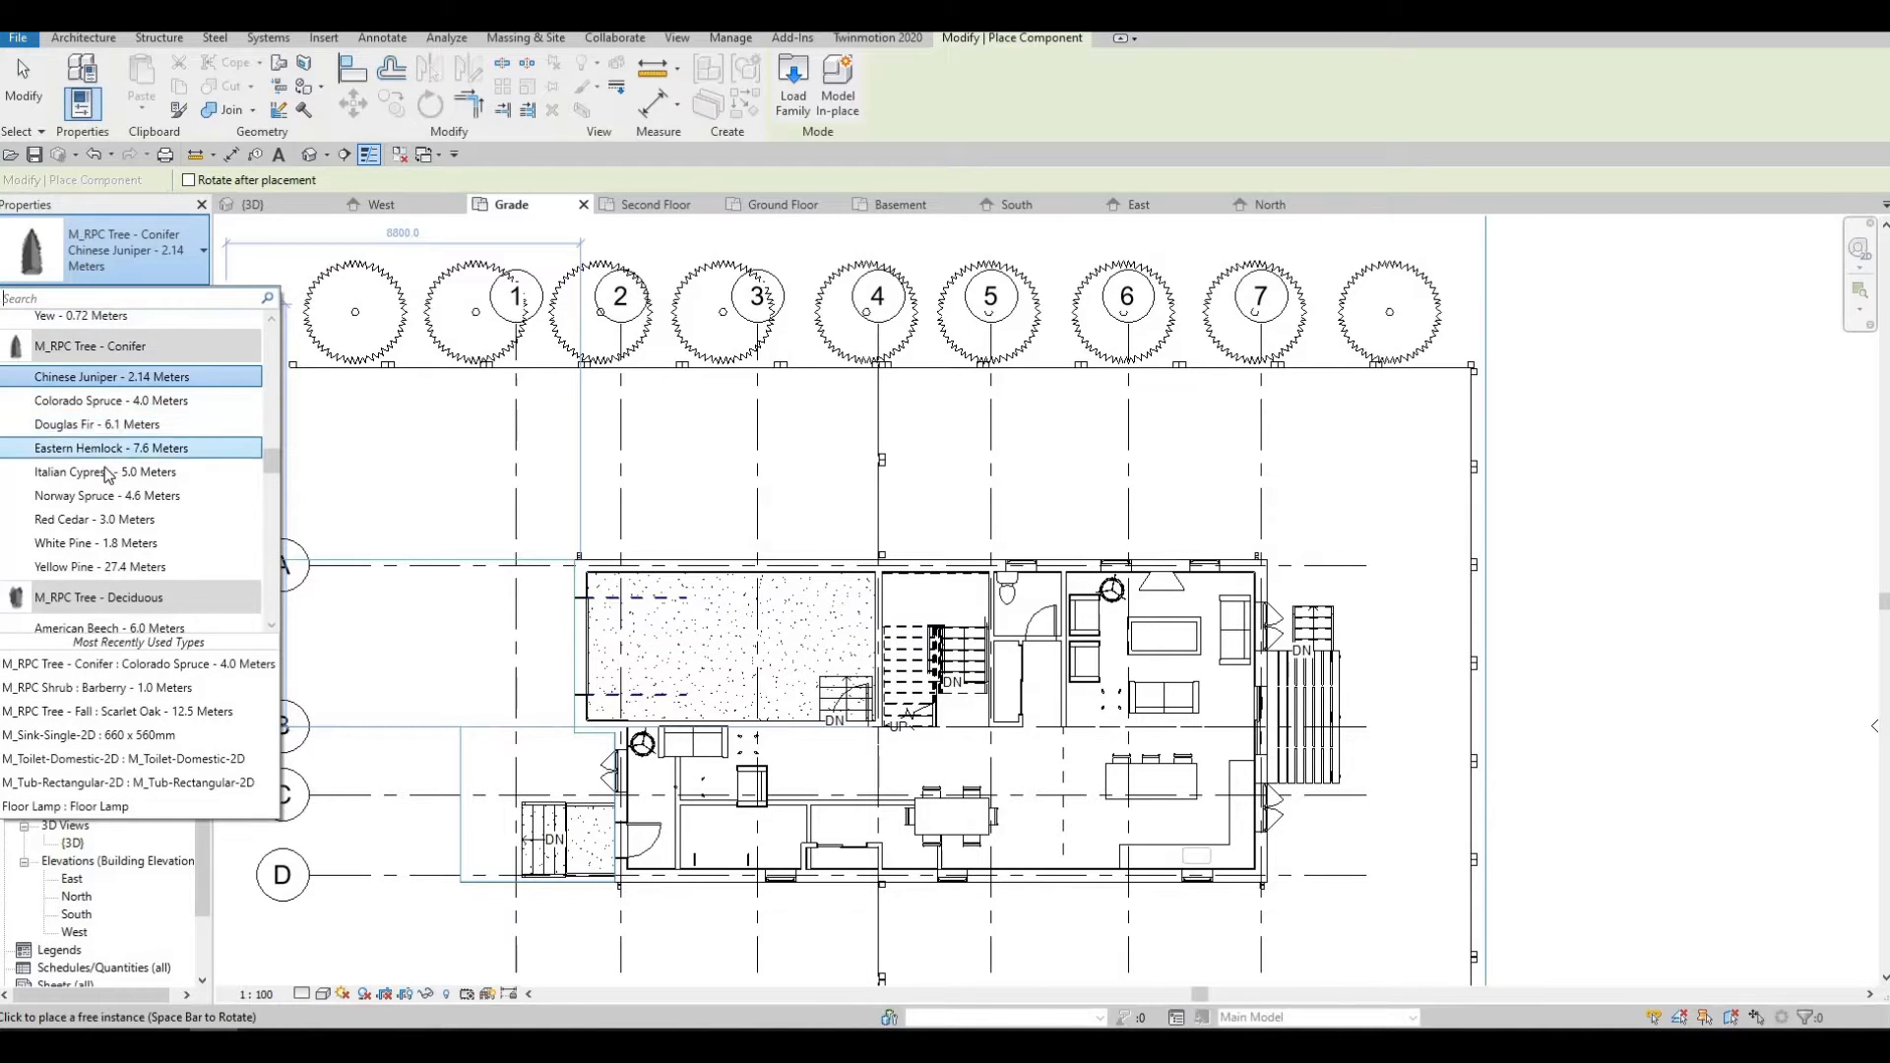
pyautogui.press('Return')
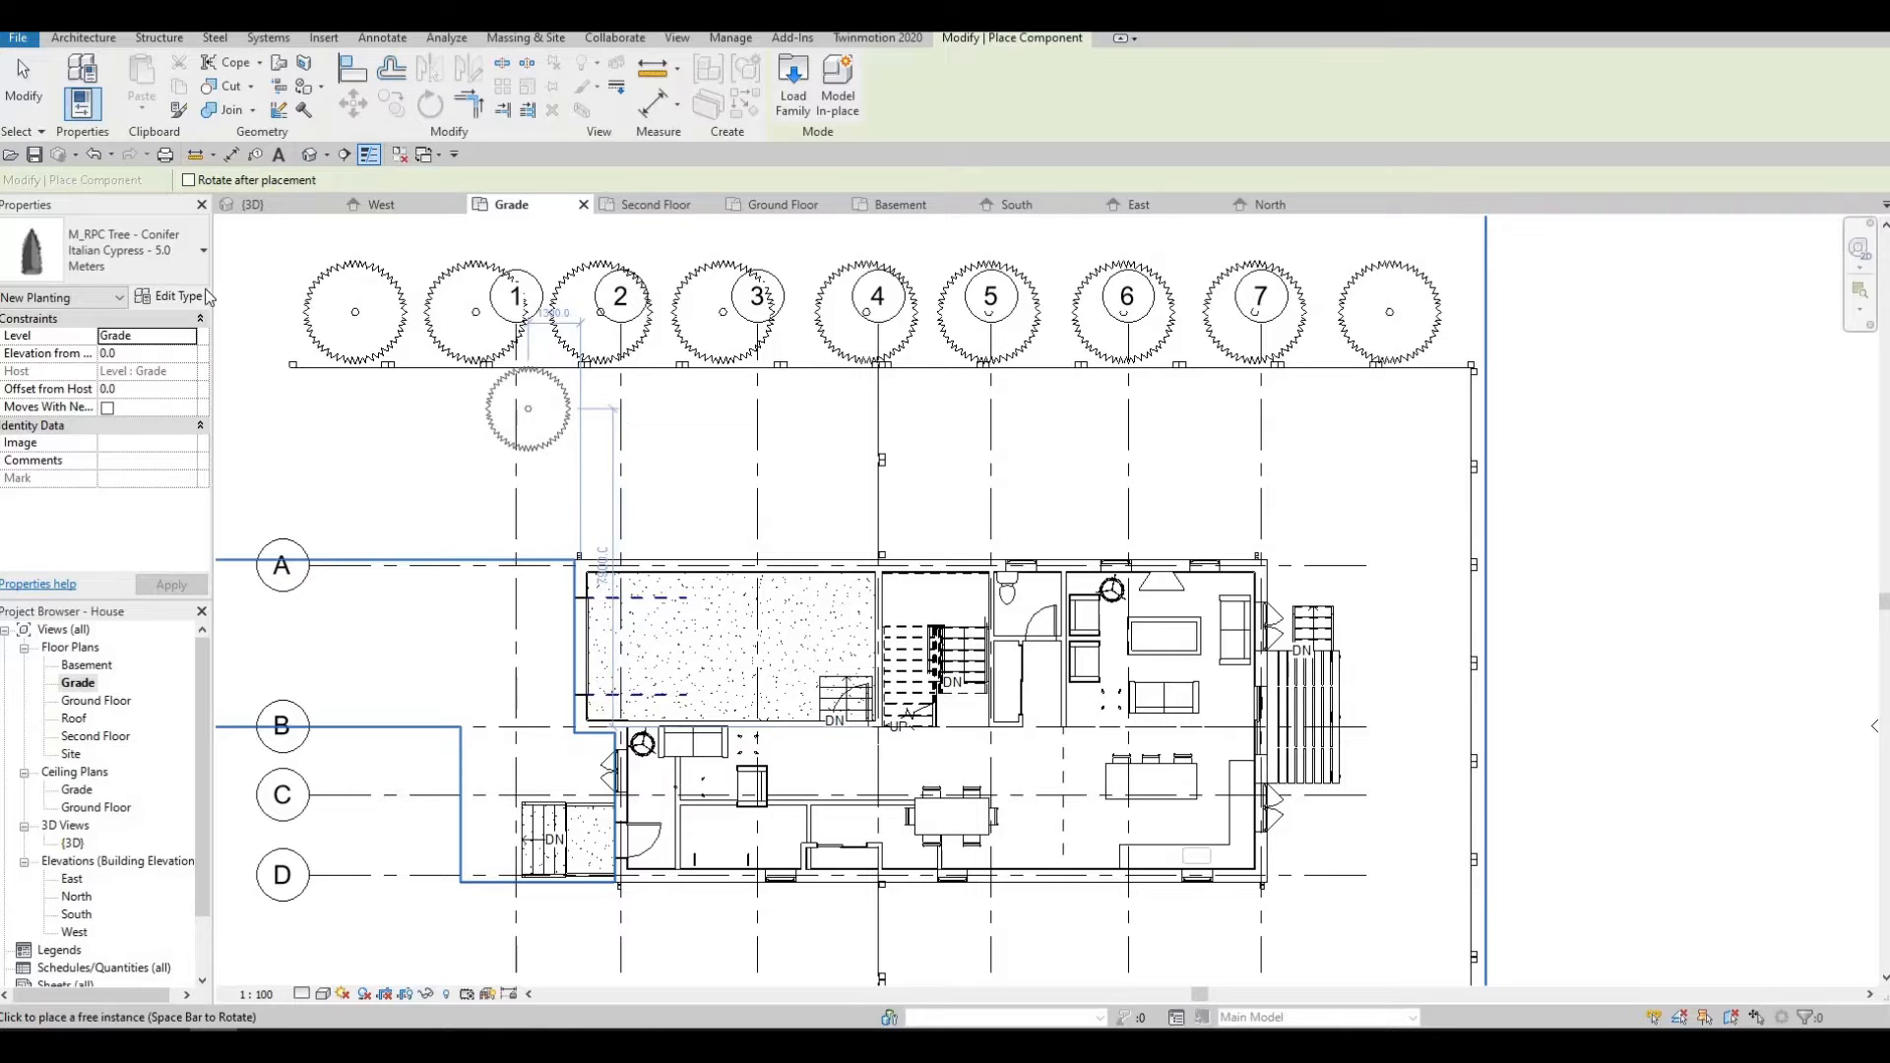
pyautogui.moveTo(433, 524); pyautogui.dragTo(612, 423, button='middle')
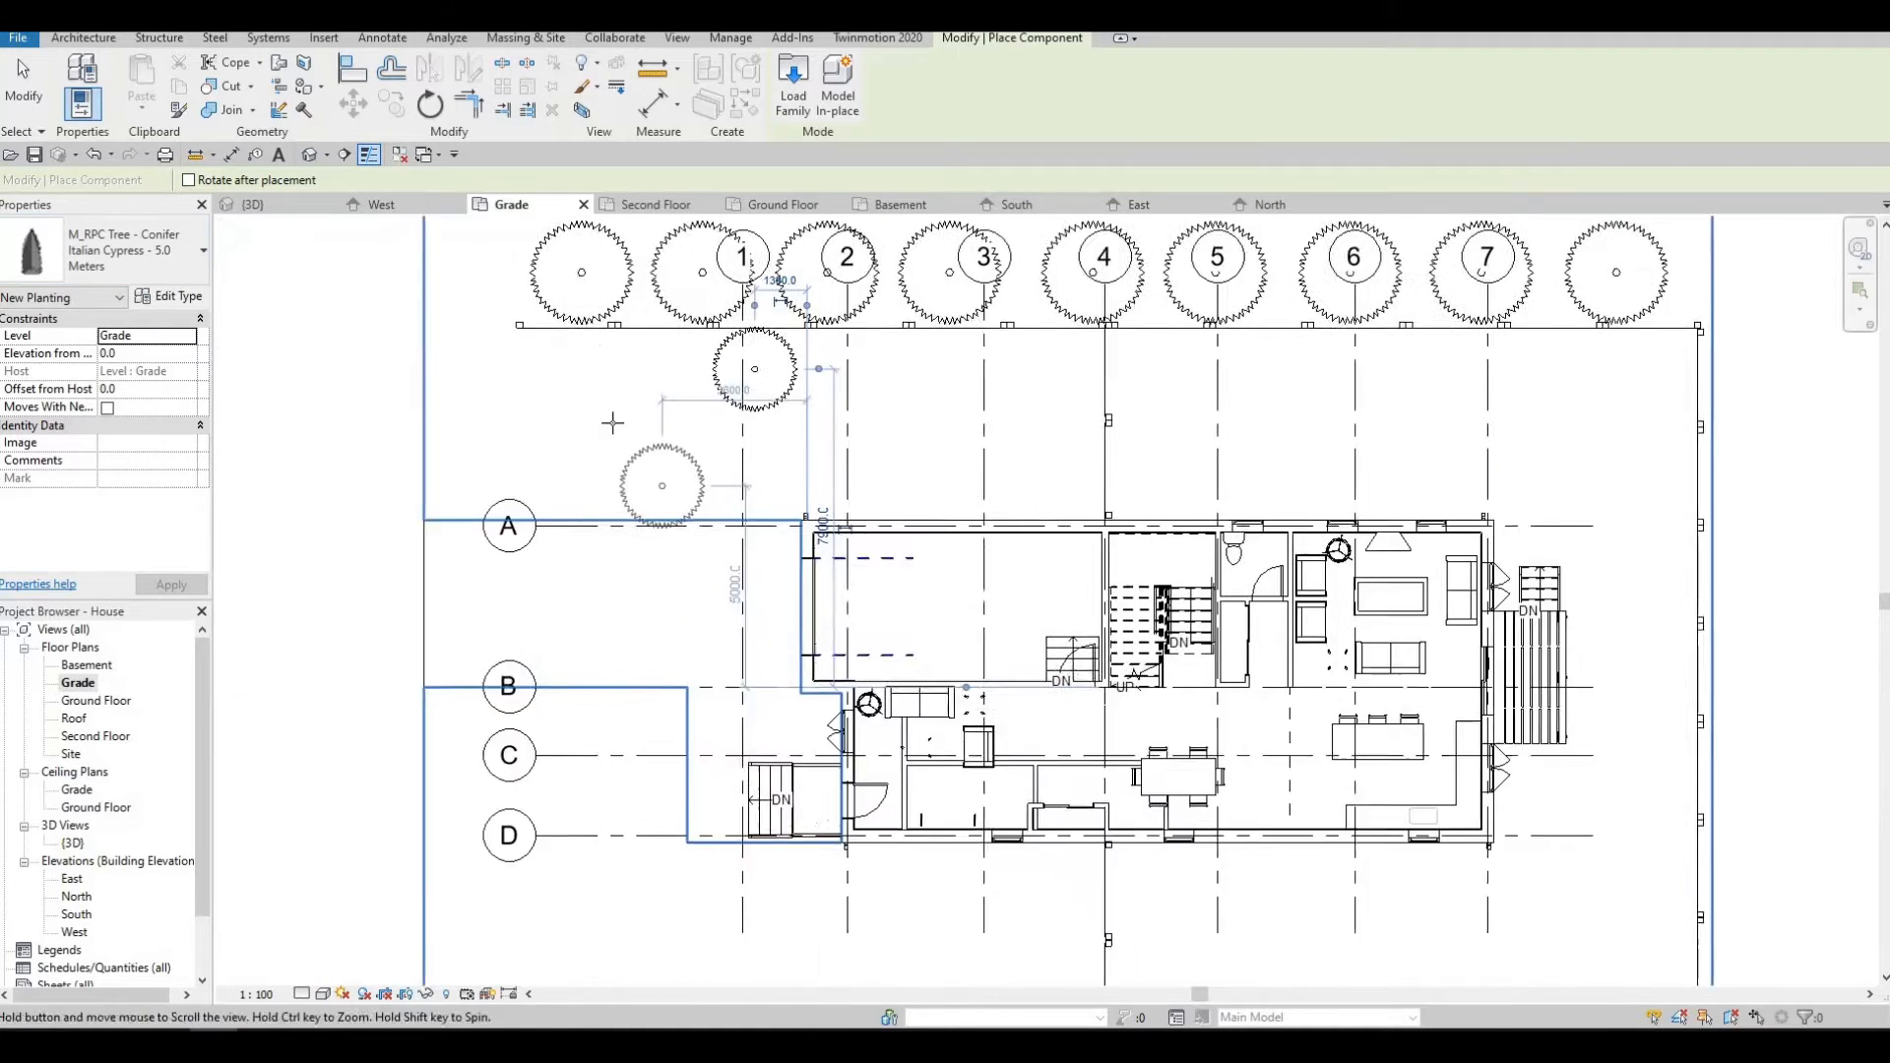
pyautogui.scroll(-1, 612, 423)
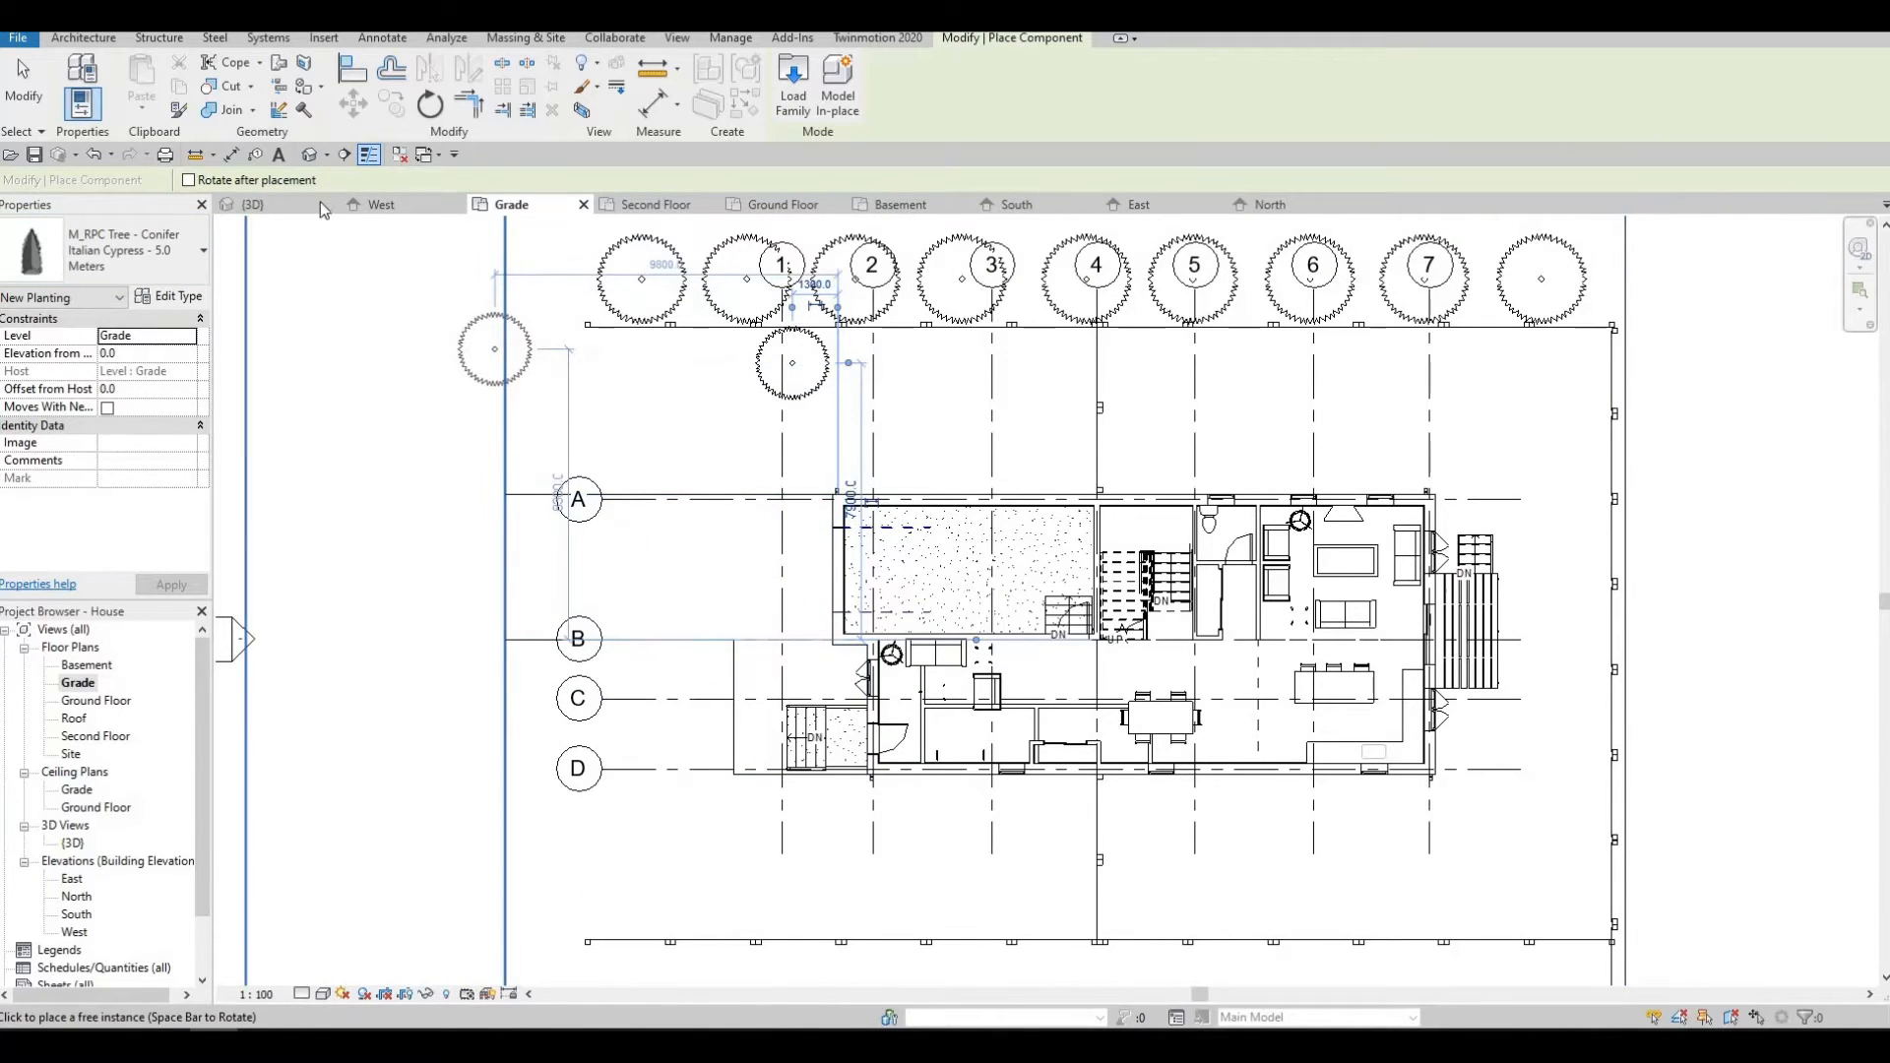
# Place two M_RPC Tree - Deciduous trees of type Gray Birch - 3.1 Meters side by side along the house's south wall.
pyautogui.click(128, 250)
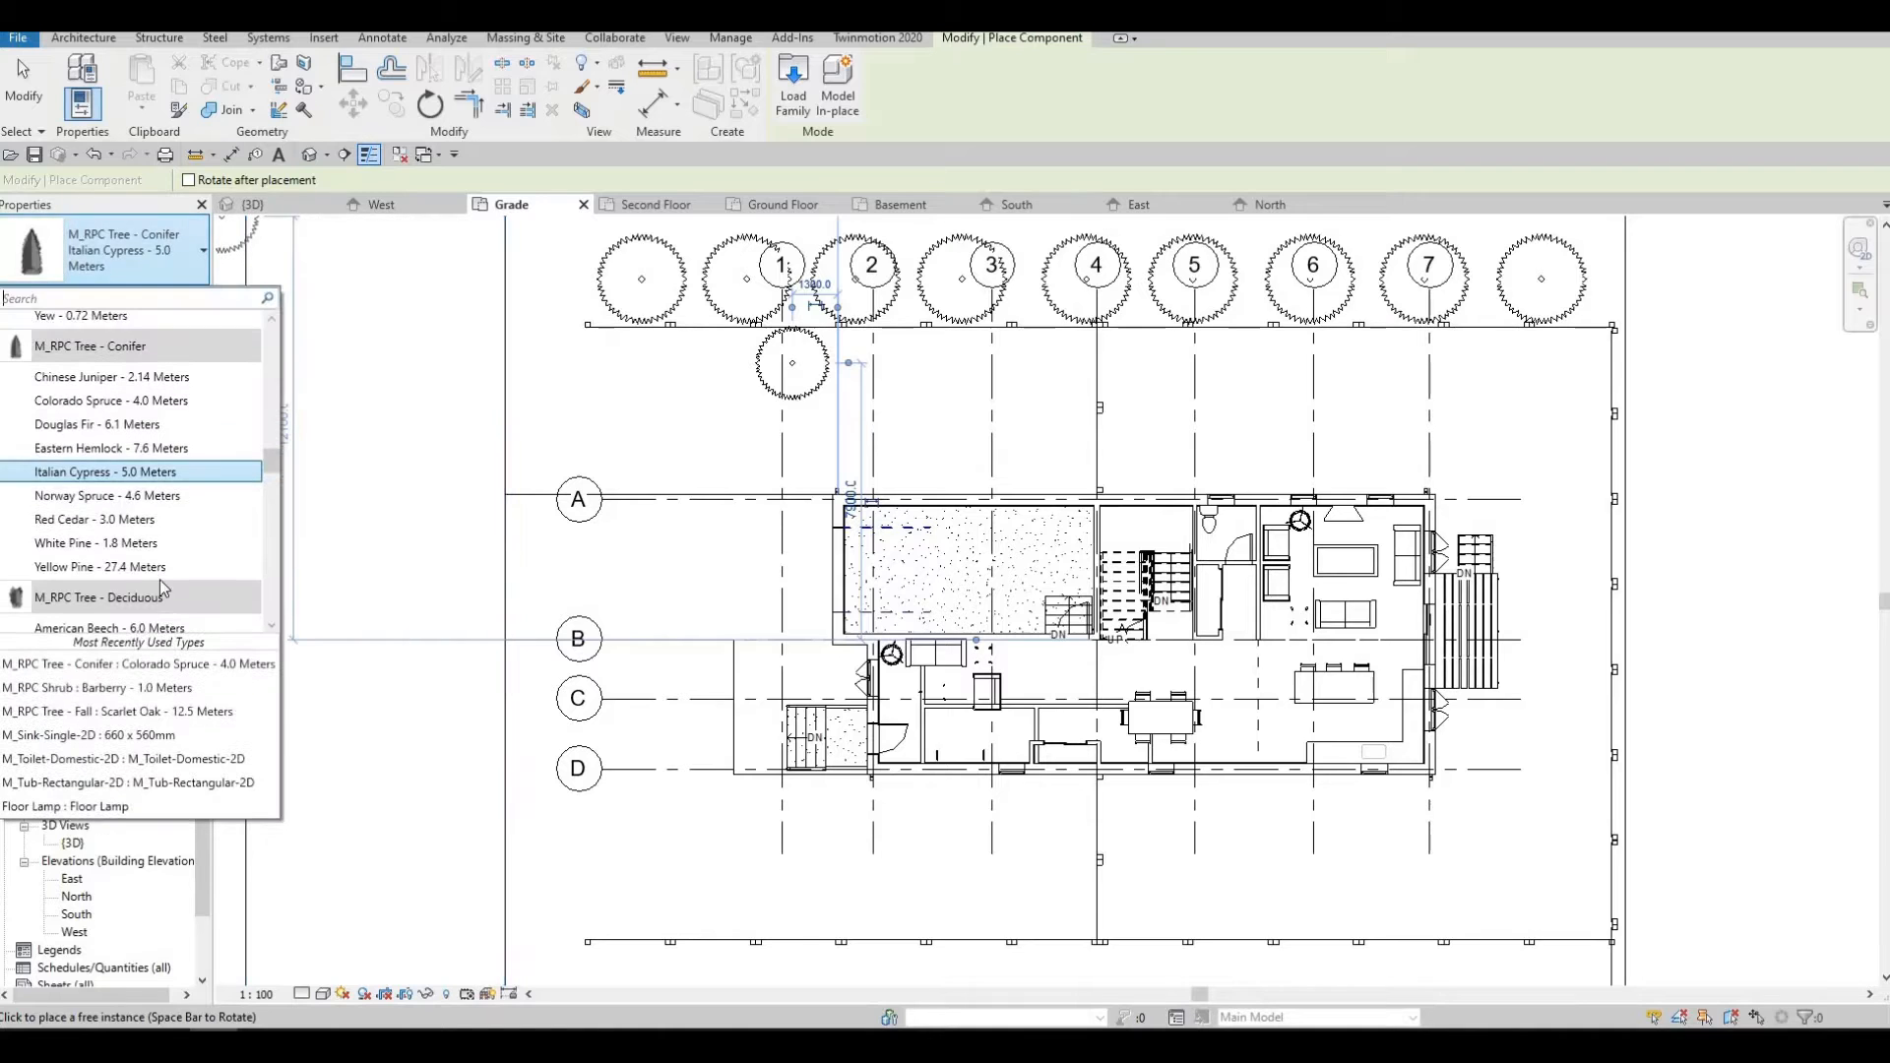
pyautogui.scroll(-2, 123, 590)
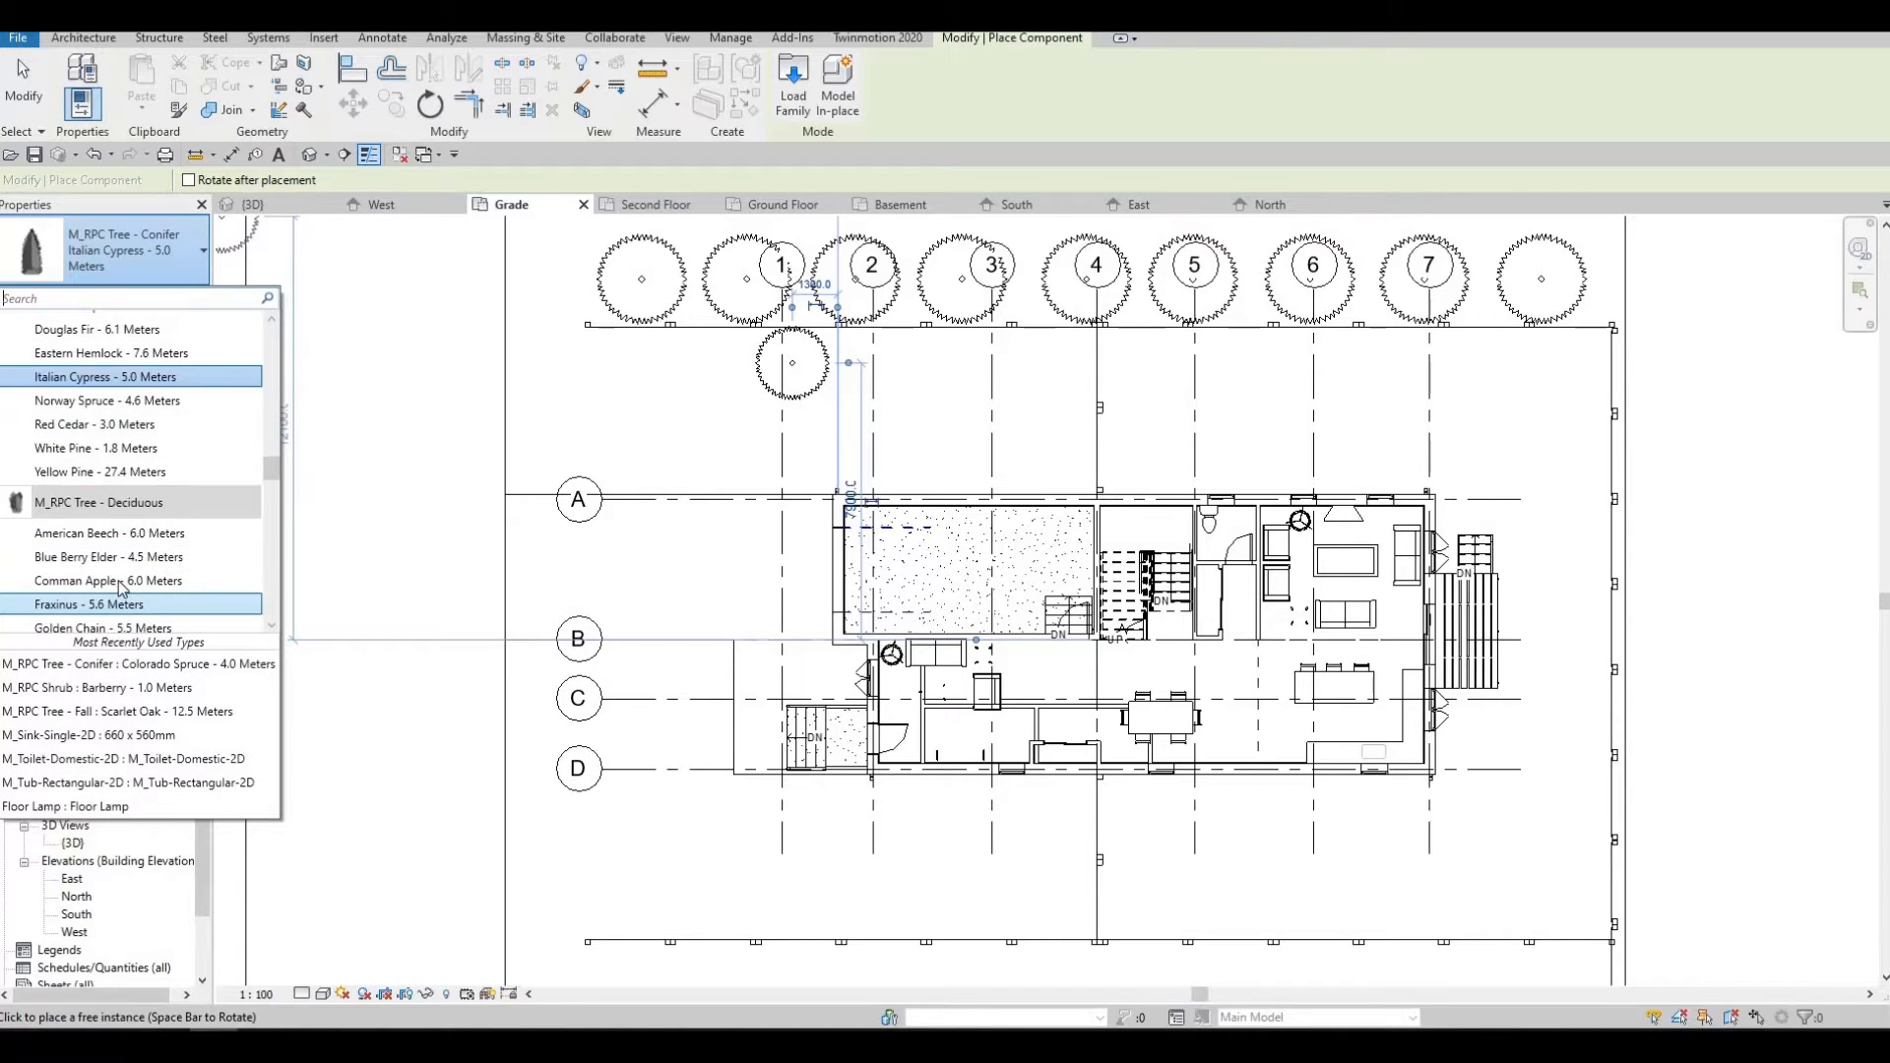
pyautogui.scroll(-2, 121, 581)
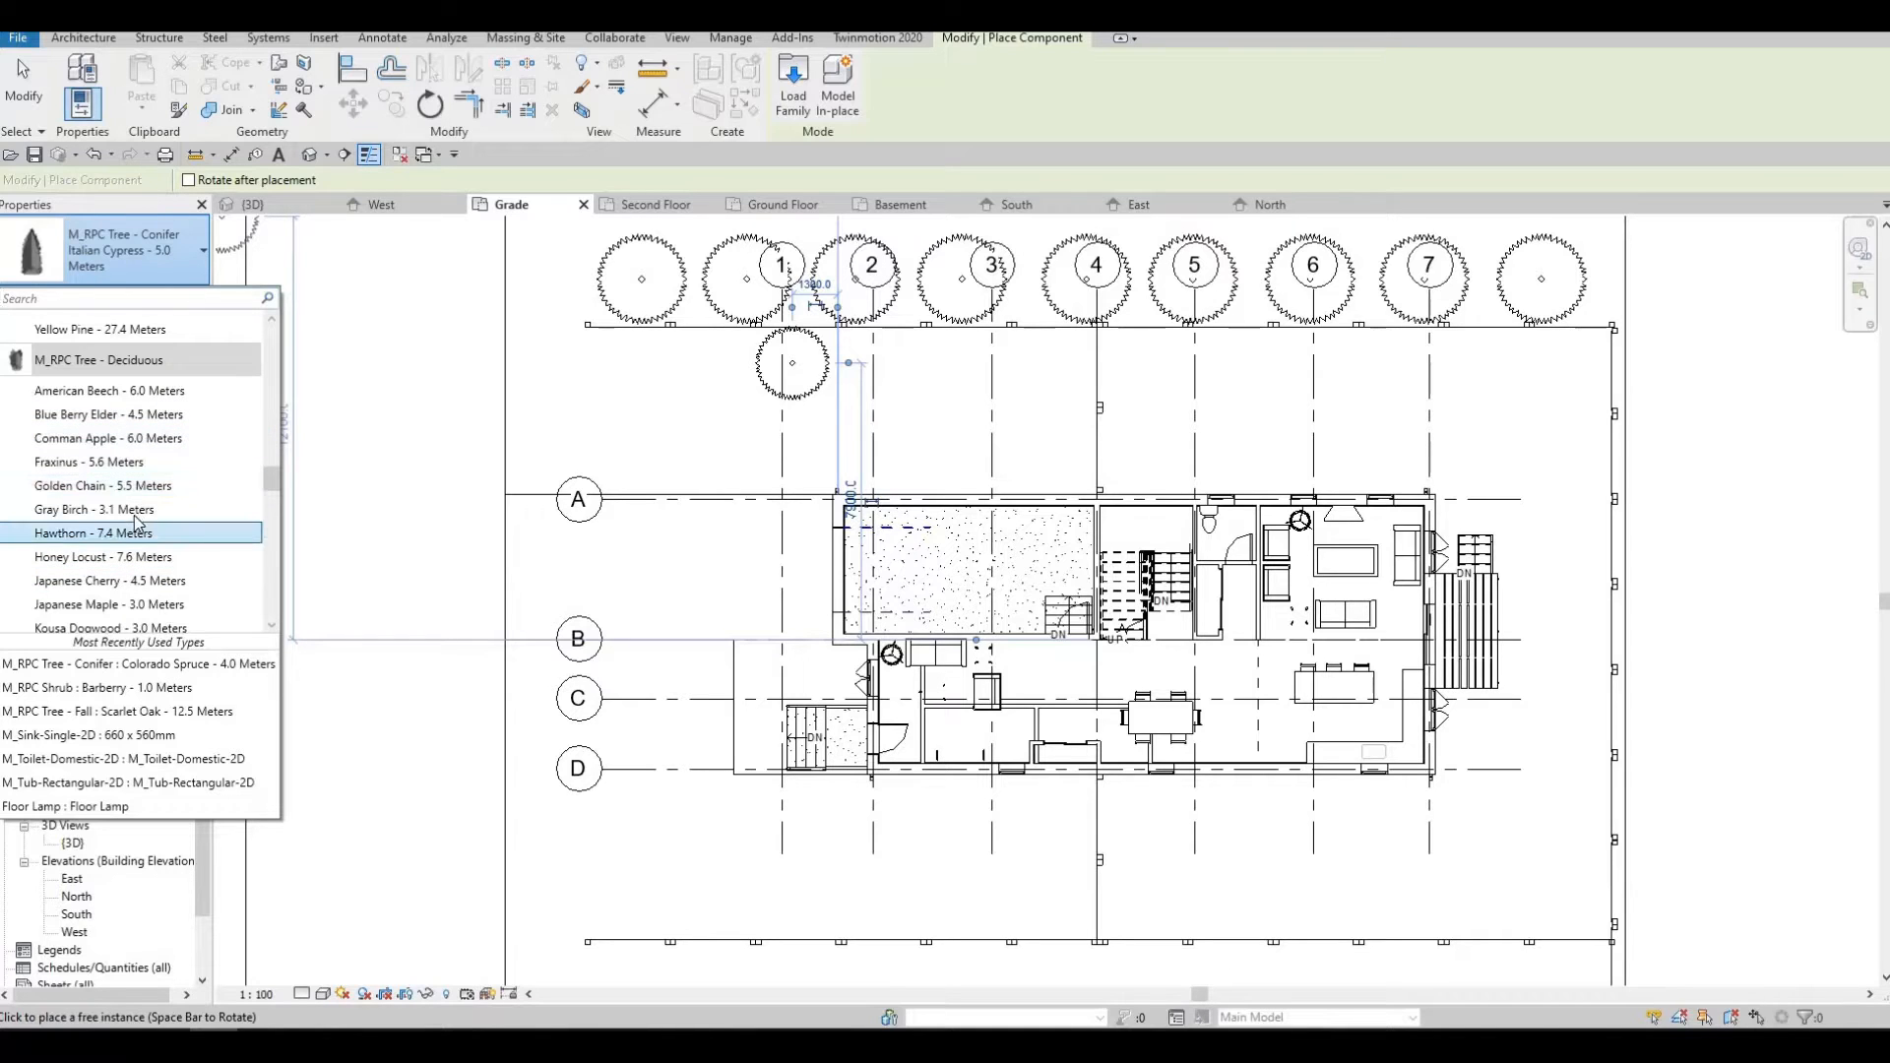
pyautogui.click(921, 811)
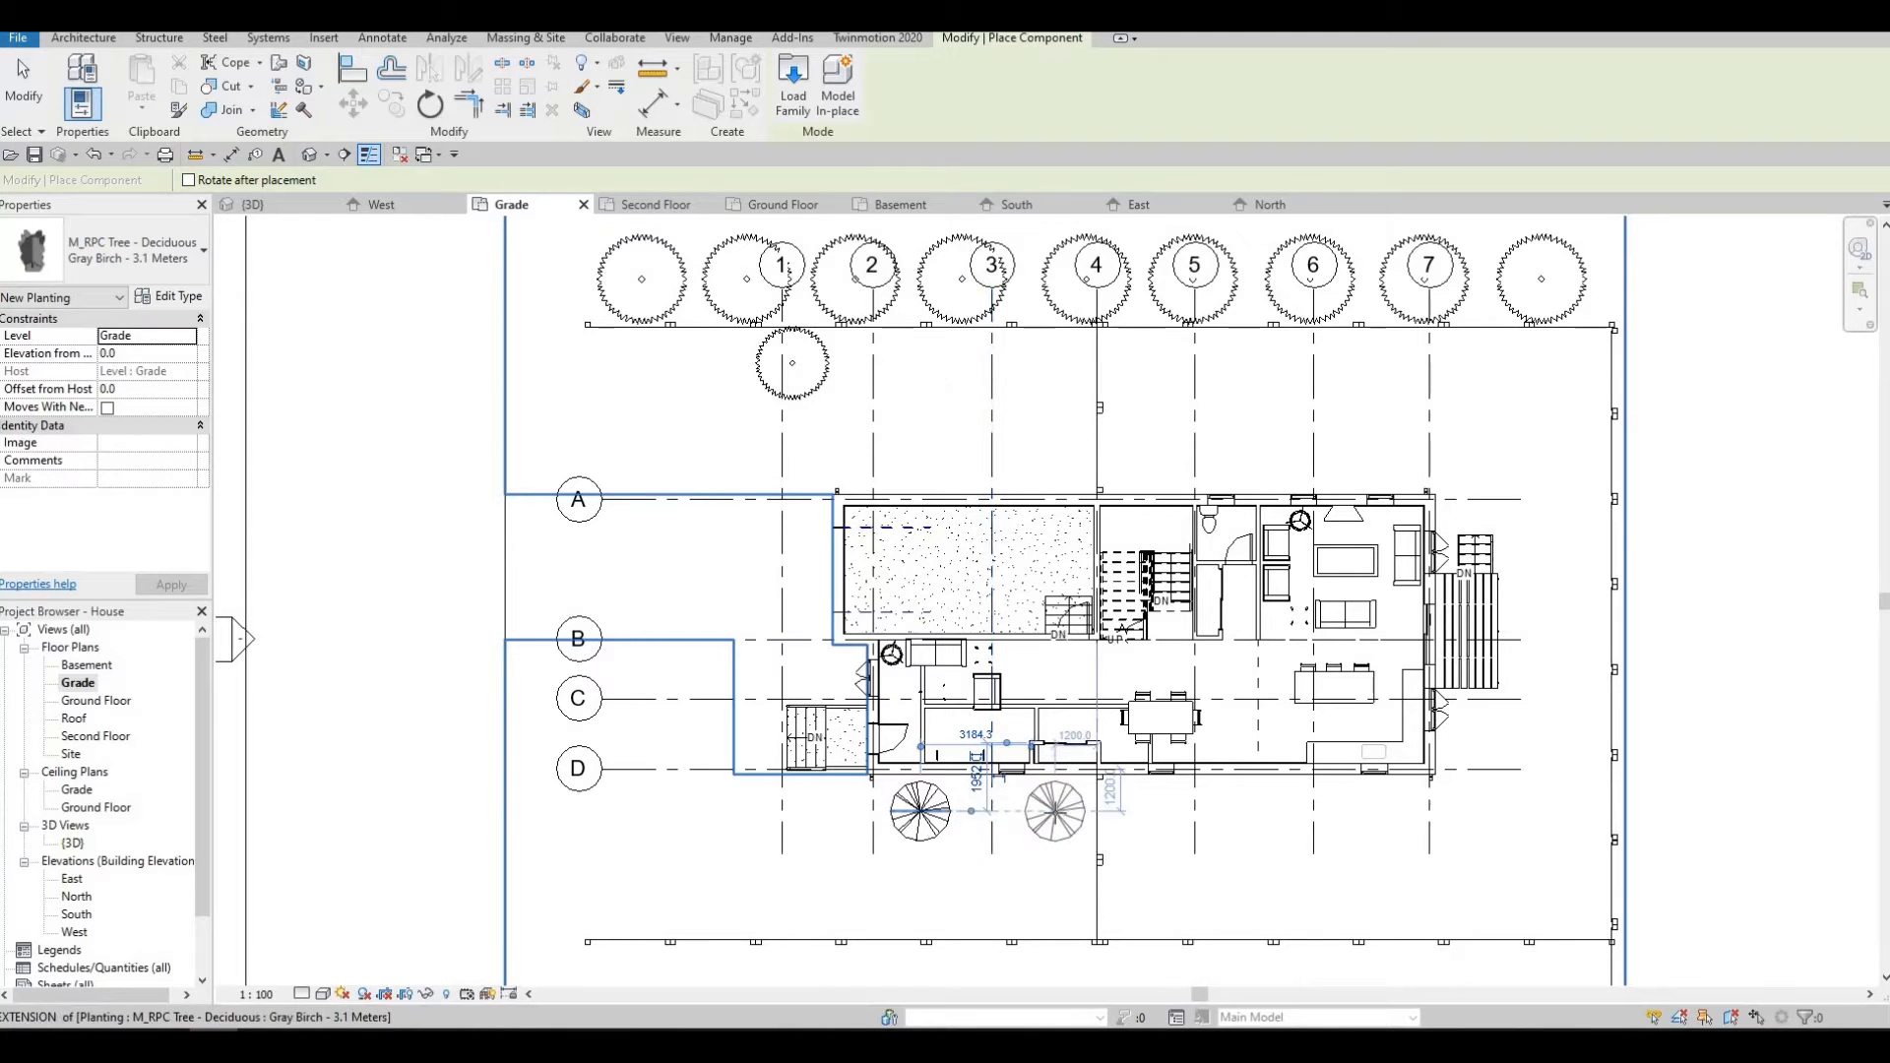
pyautogui.moveTo(904, 897); pyautogui.dragTo(958, 804, button='middle')
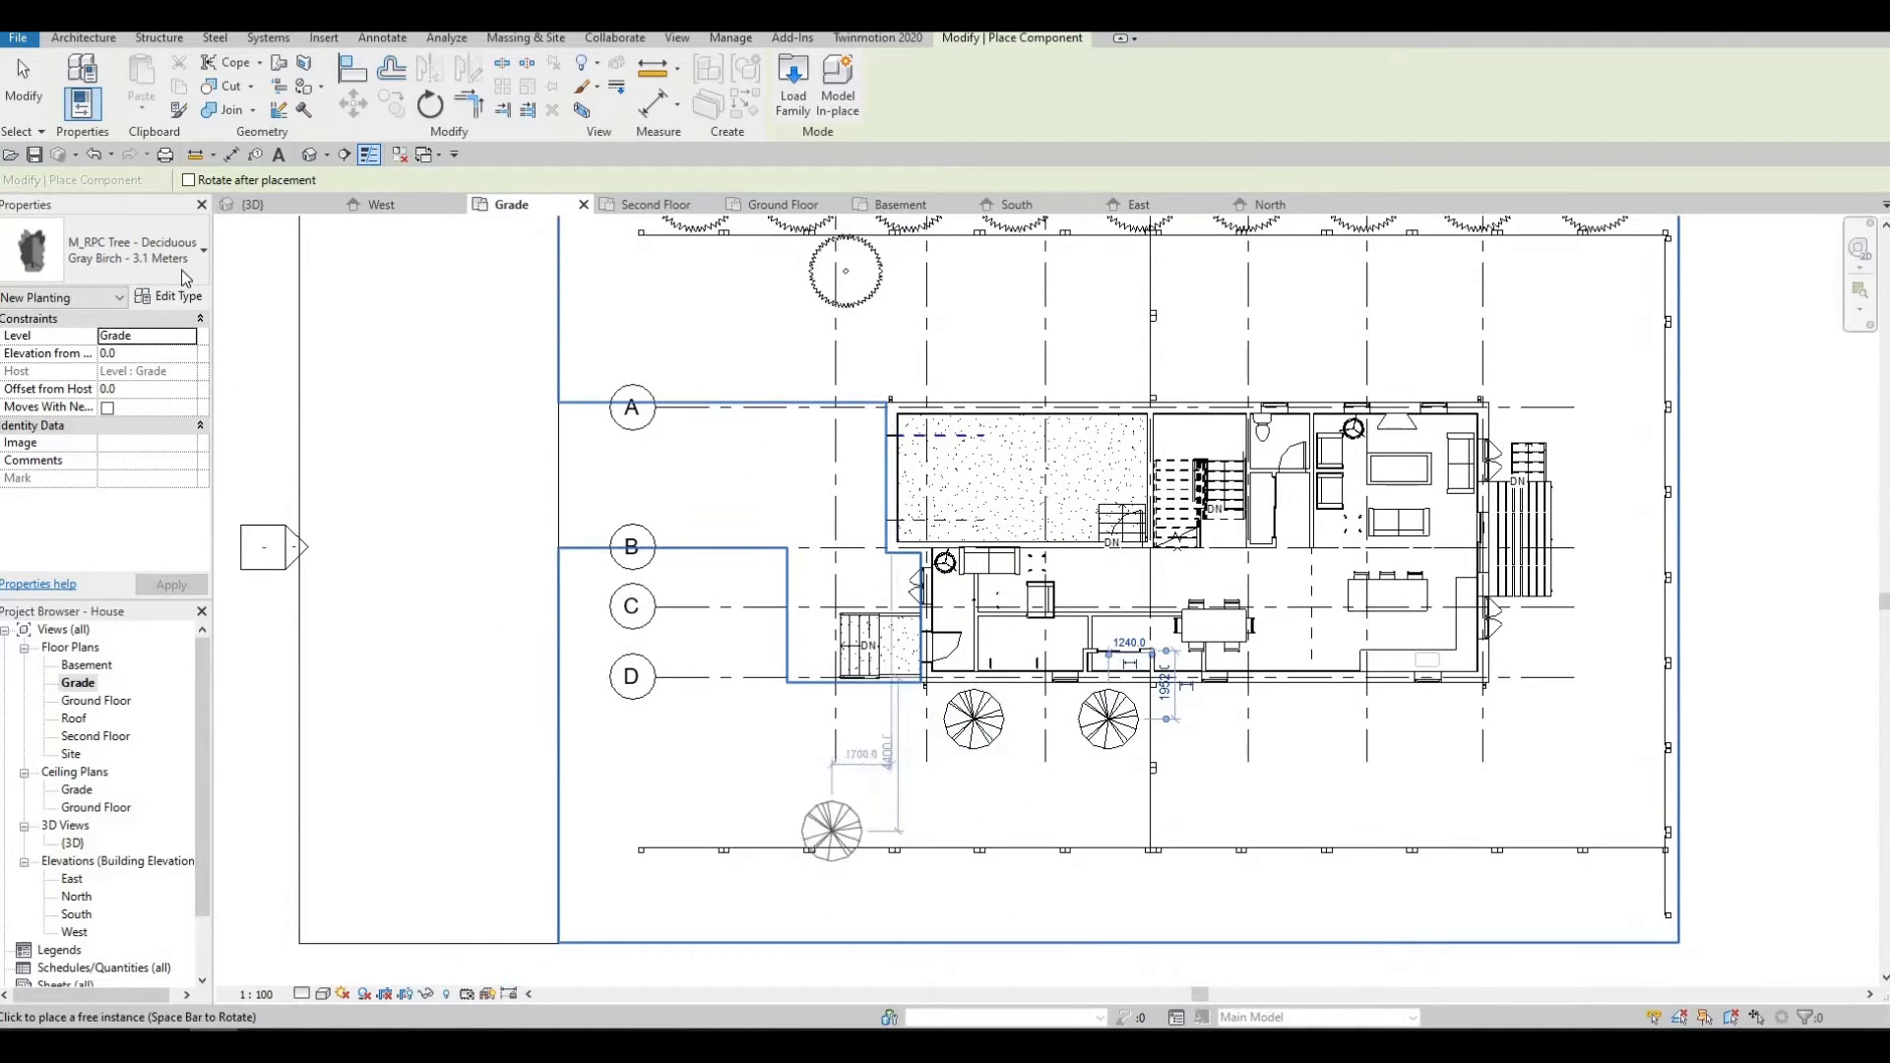
# Place three Honey Locust - 7.6 Meters deciduous trees in a row just outside the western part of the south fence.
pyautogui.click(138, 252)
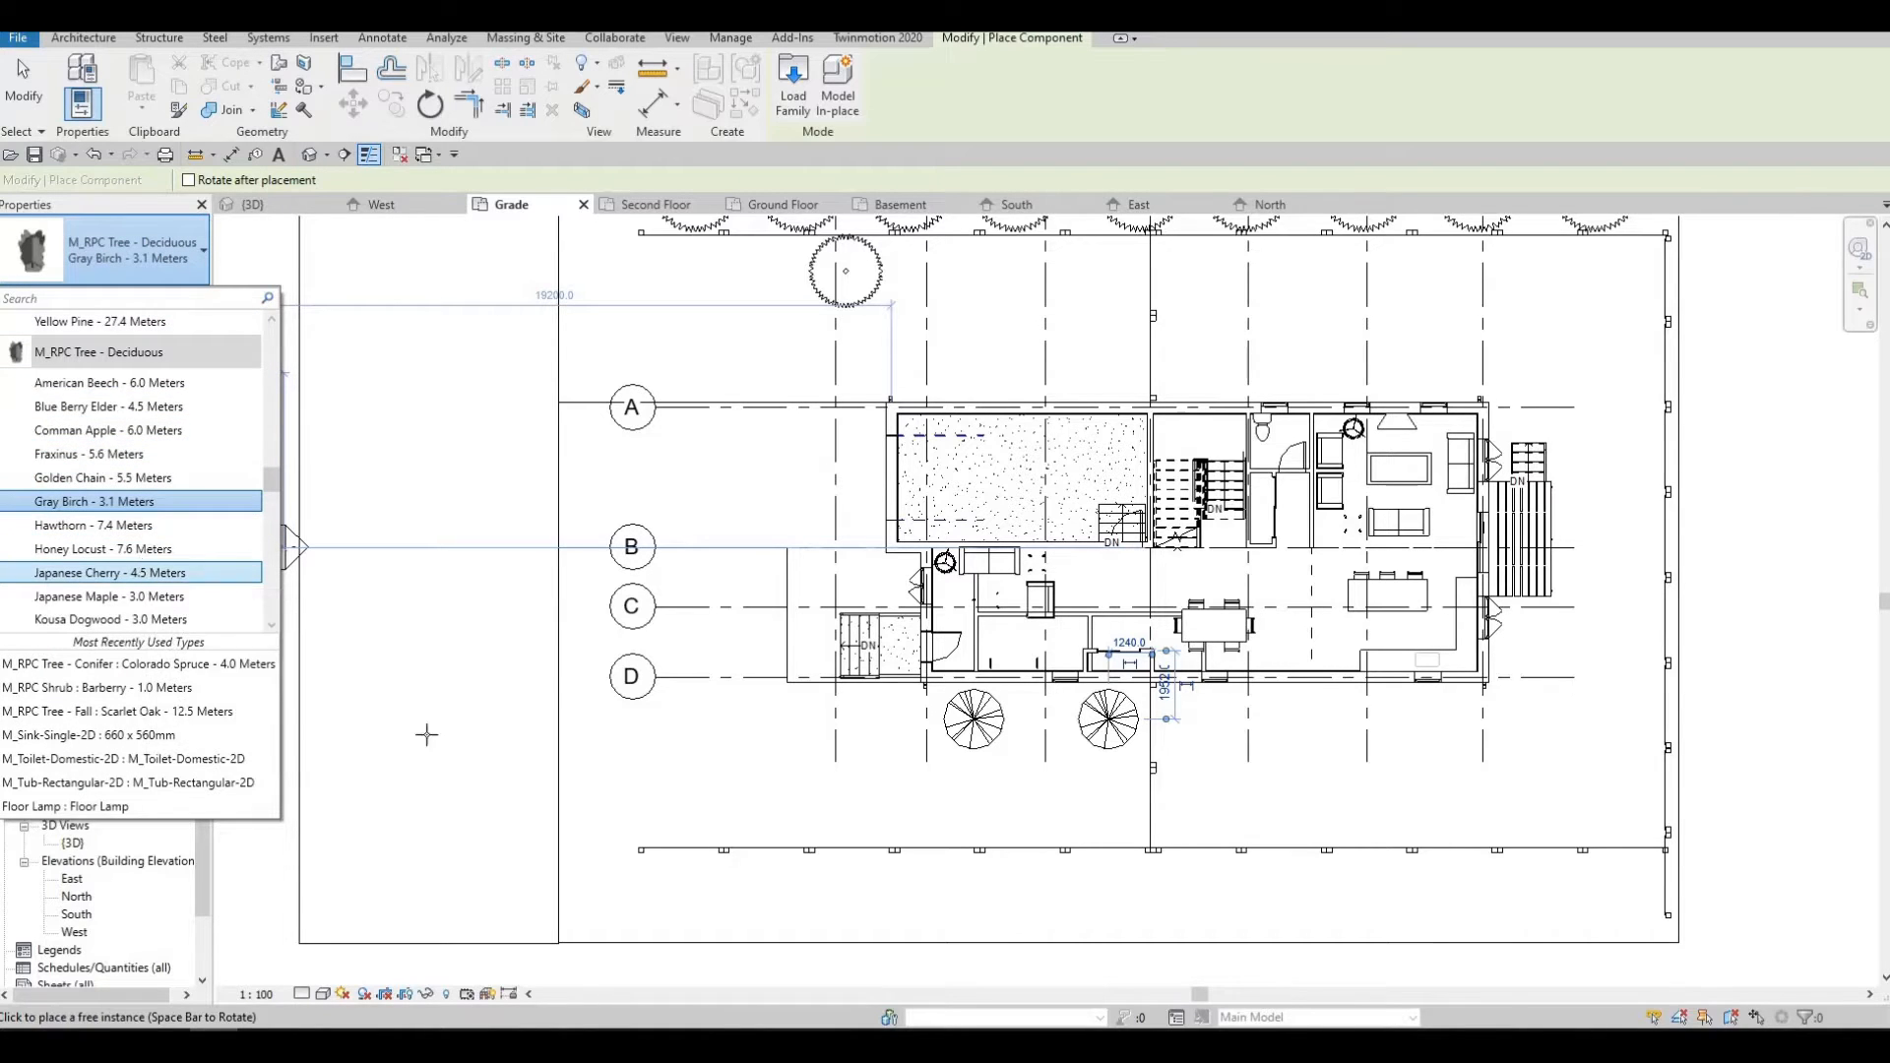
pyautogui.click(714, 898)
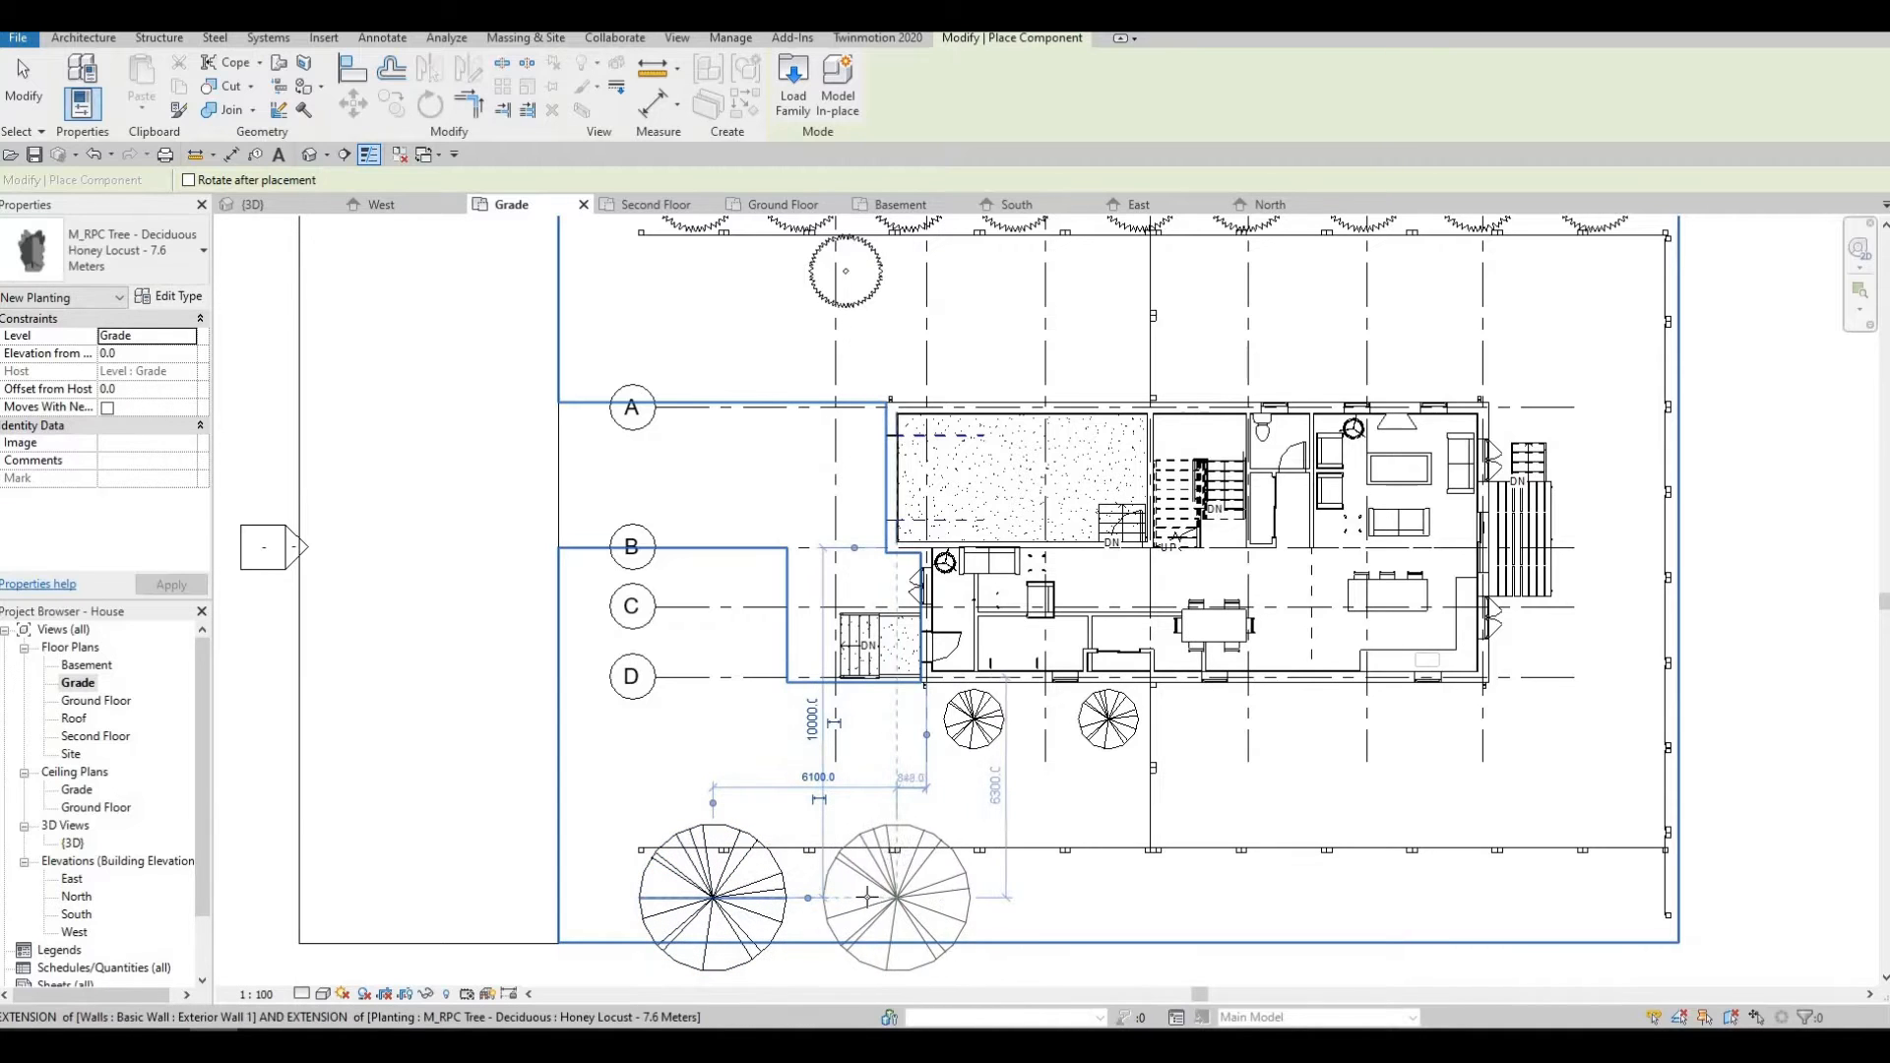
pyautogui.click(863, 898)
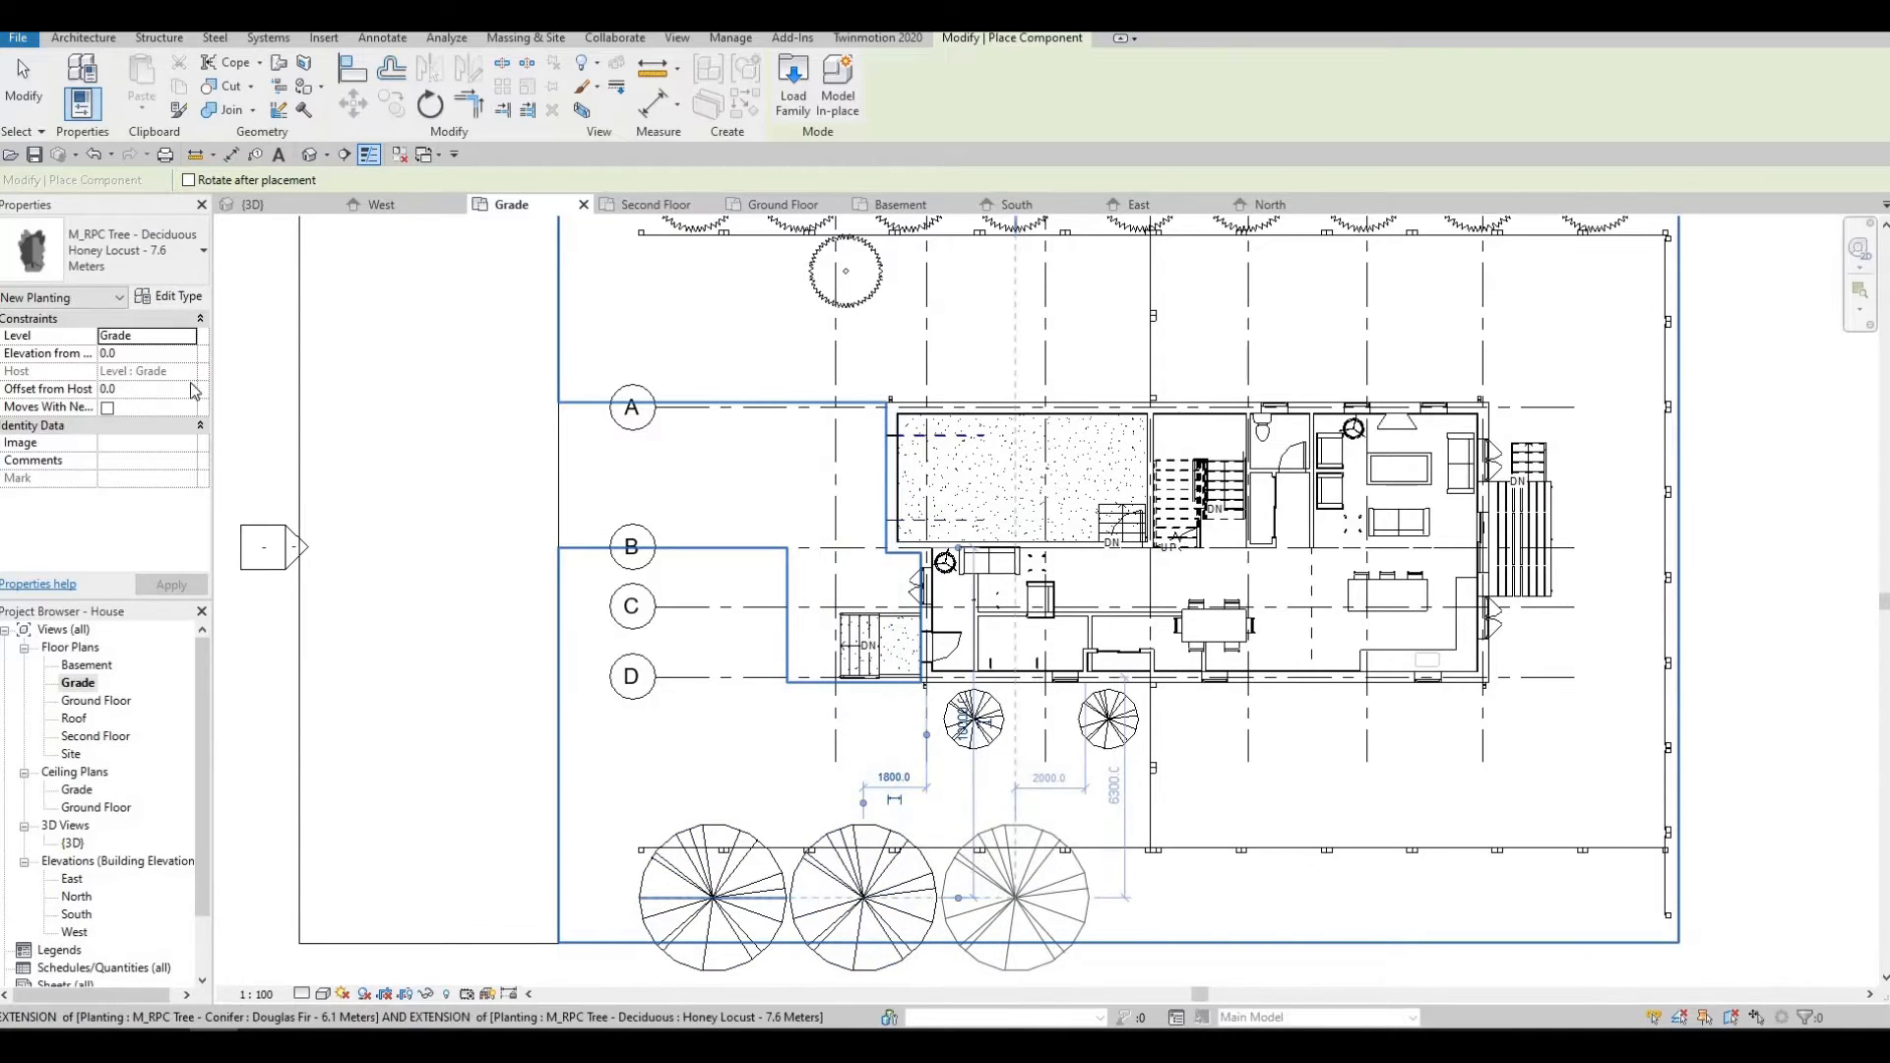
# Place one Japanese Cherry - 4.5 Meters deciduous tree just east of the Italian Cypress inside the north fence and check the planting in 3D.
pyautogui.click(133, 251)
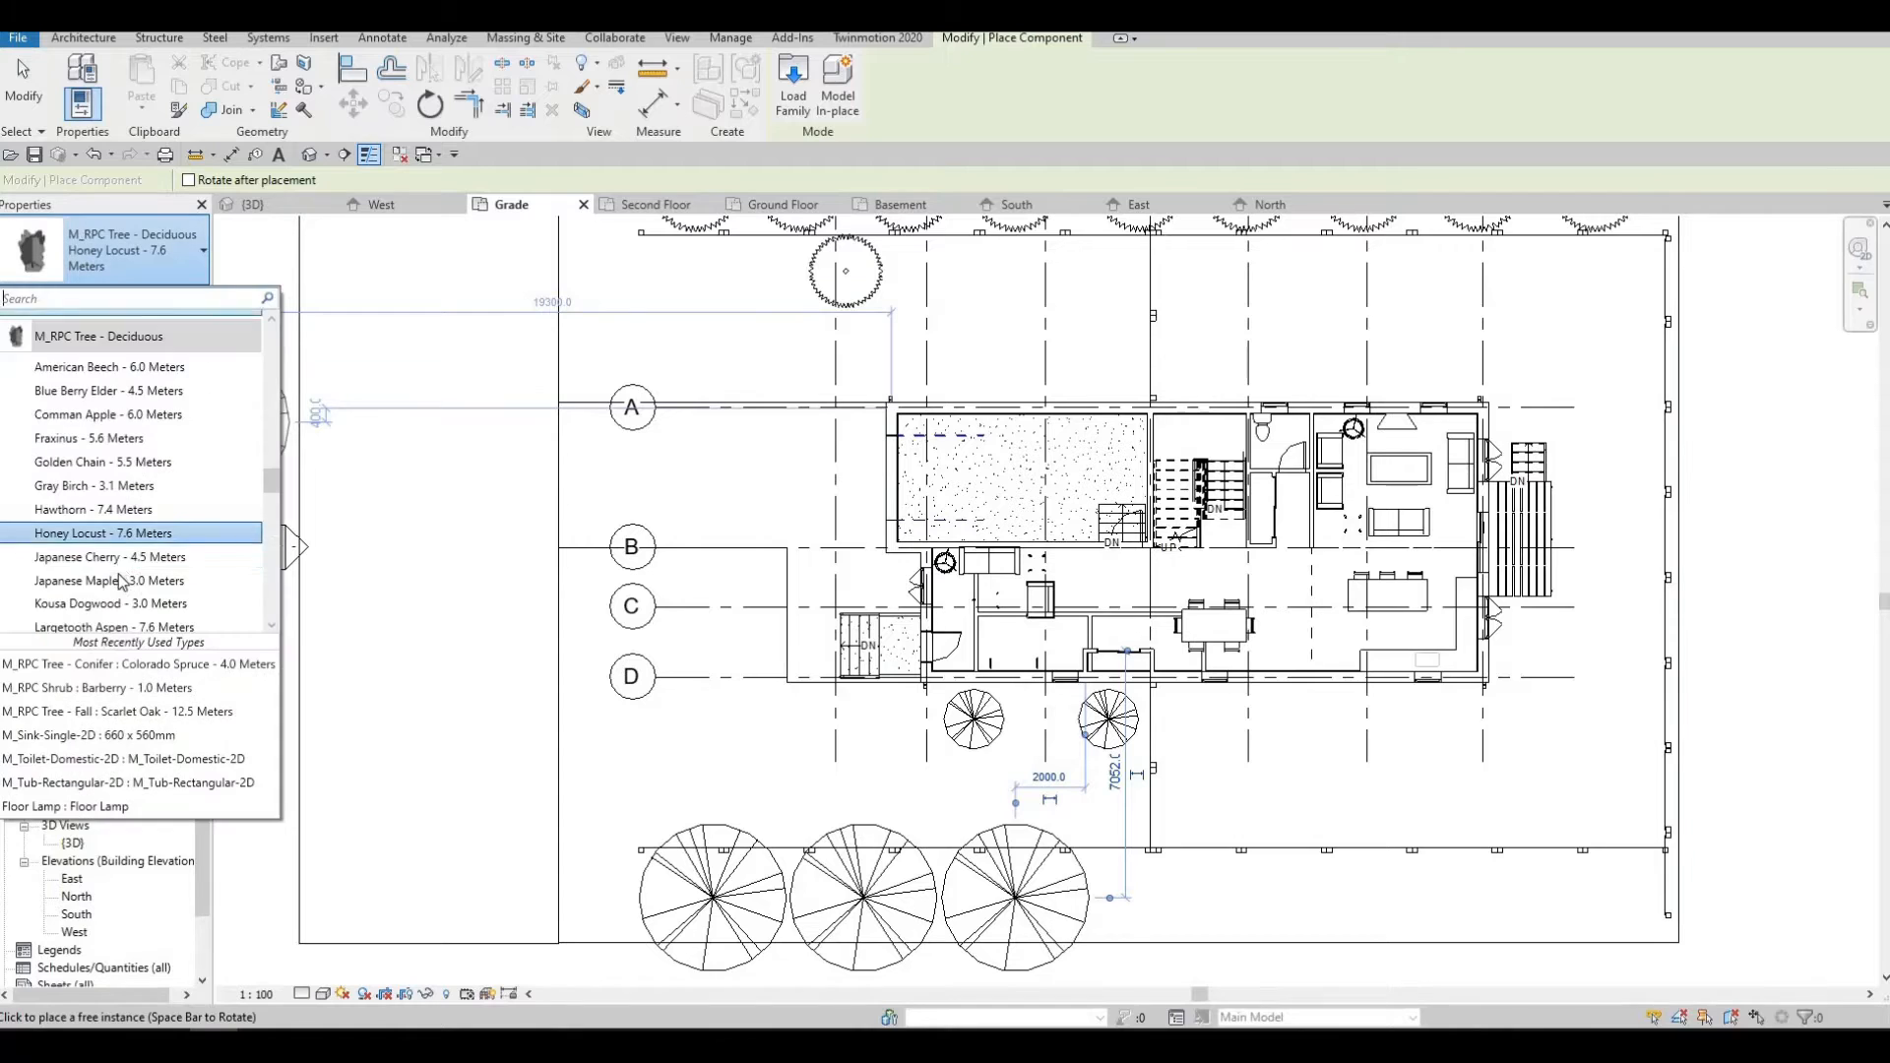
pyautogui.click(110, 557)
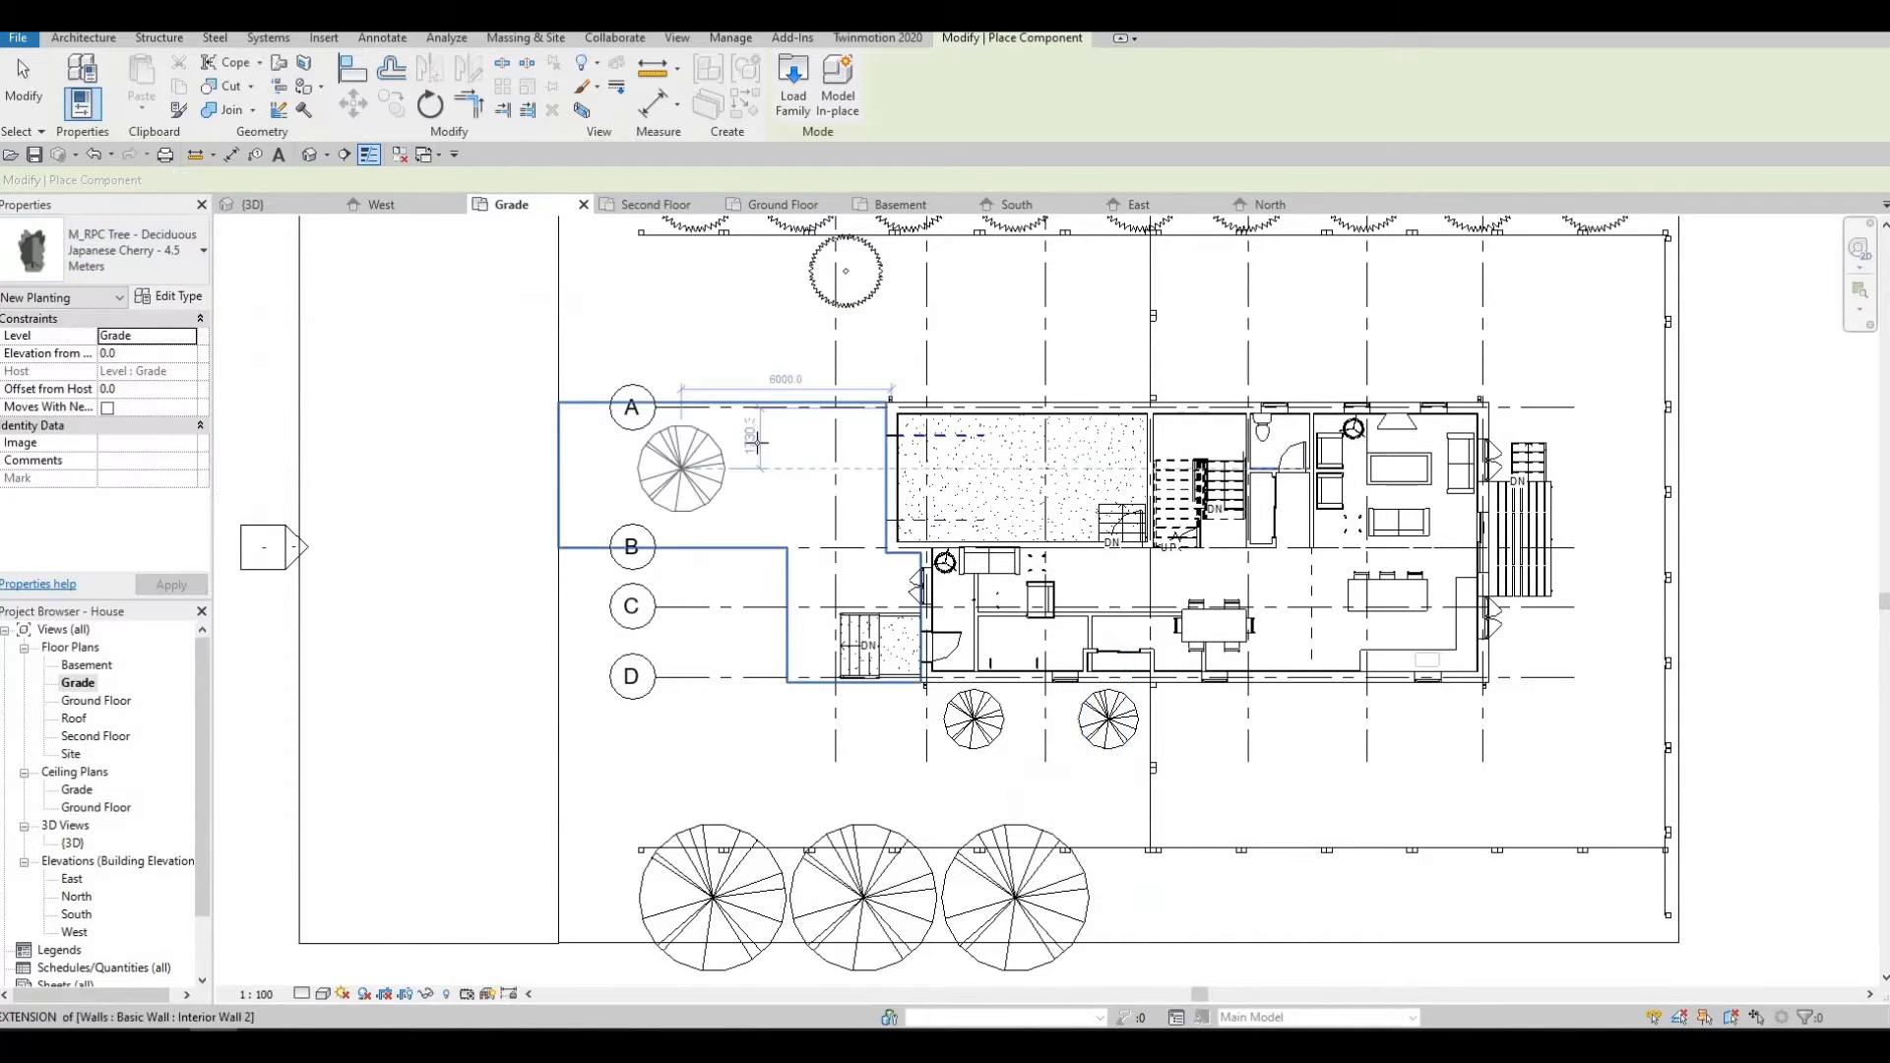
pyautogui.moveTo(775, 293); pyautogui.dragTo(729, 423, button='middle')
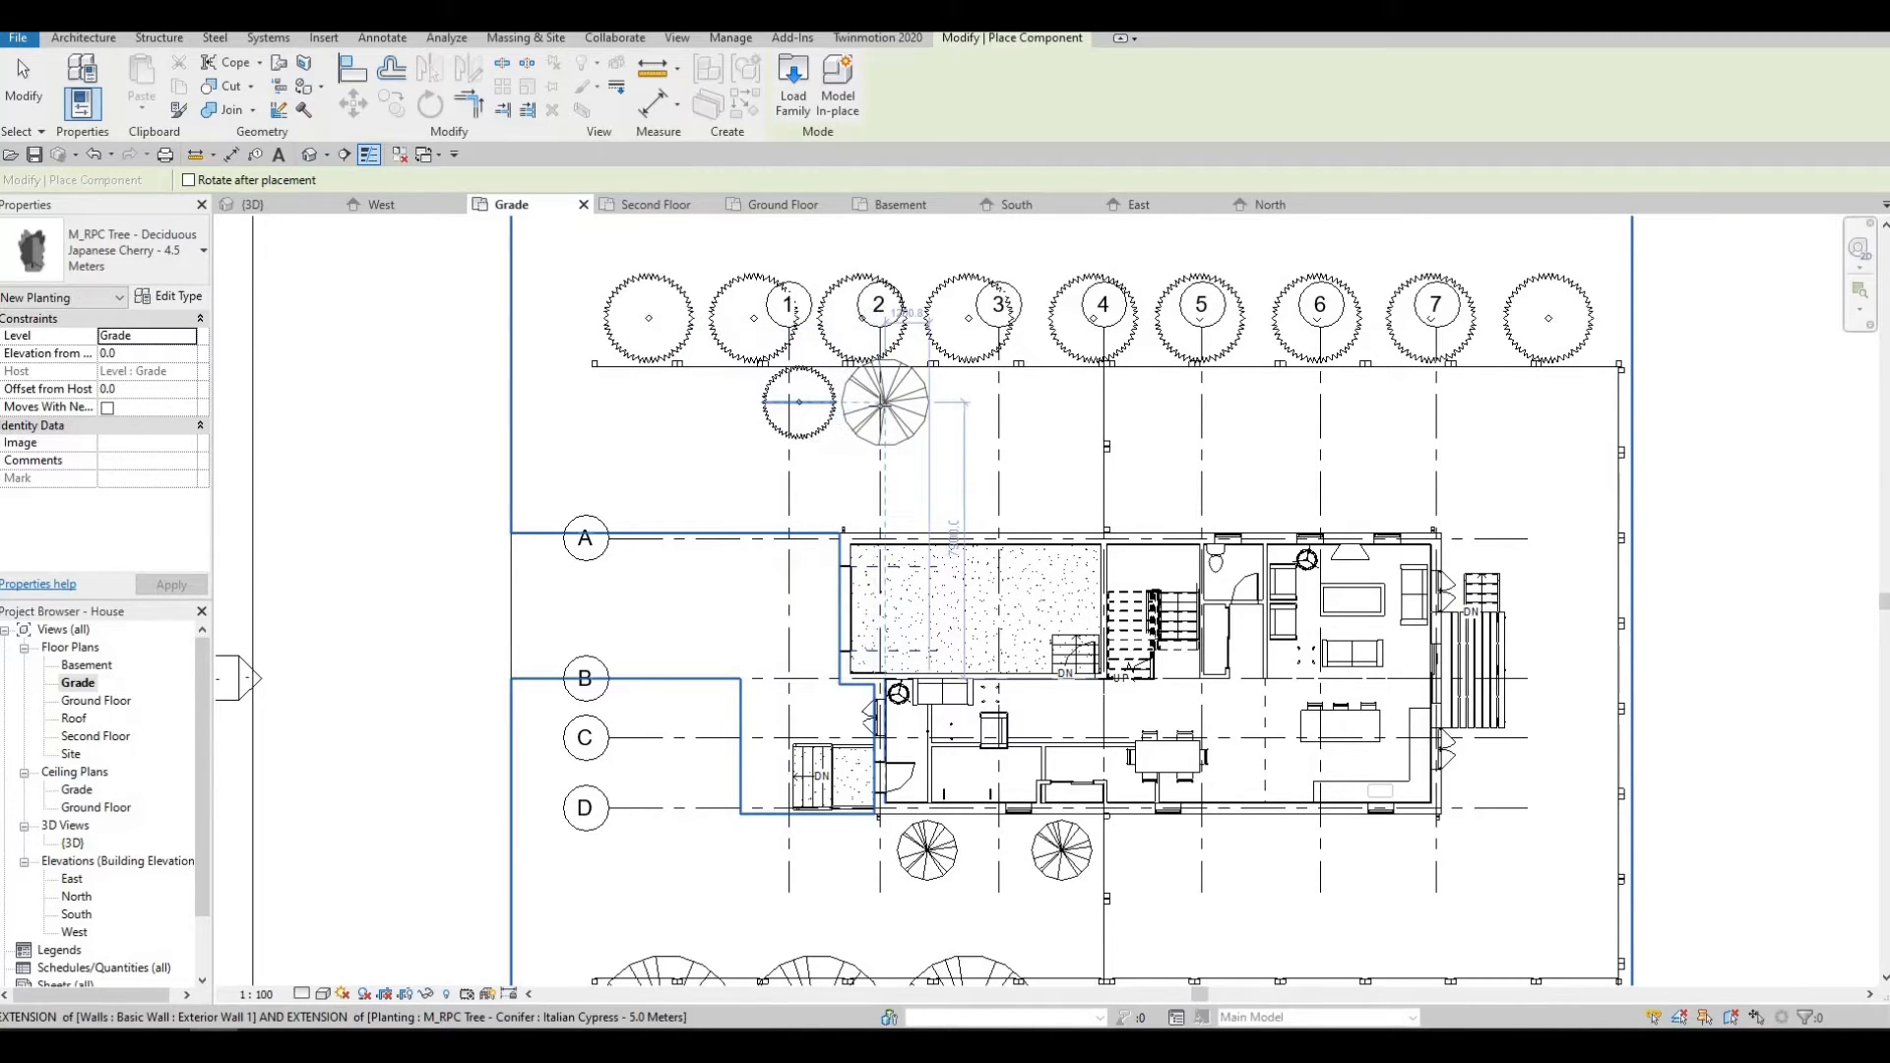
pyautogui.click(884, 402)
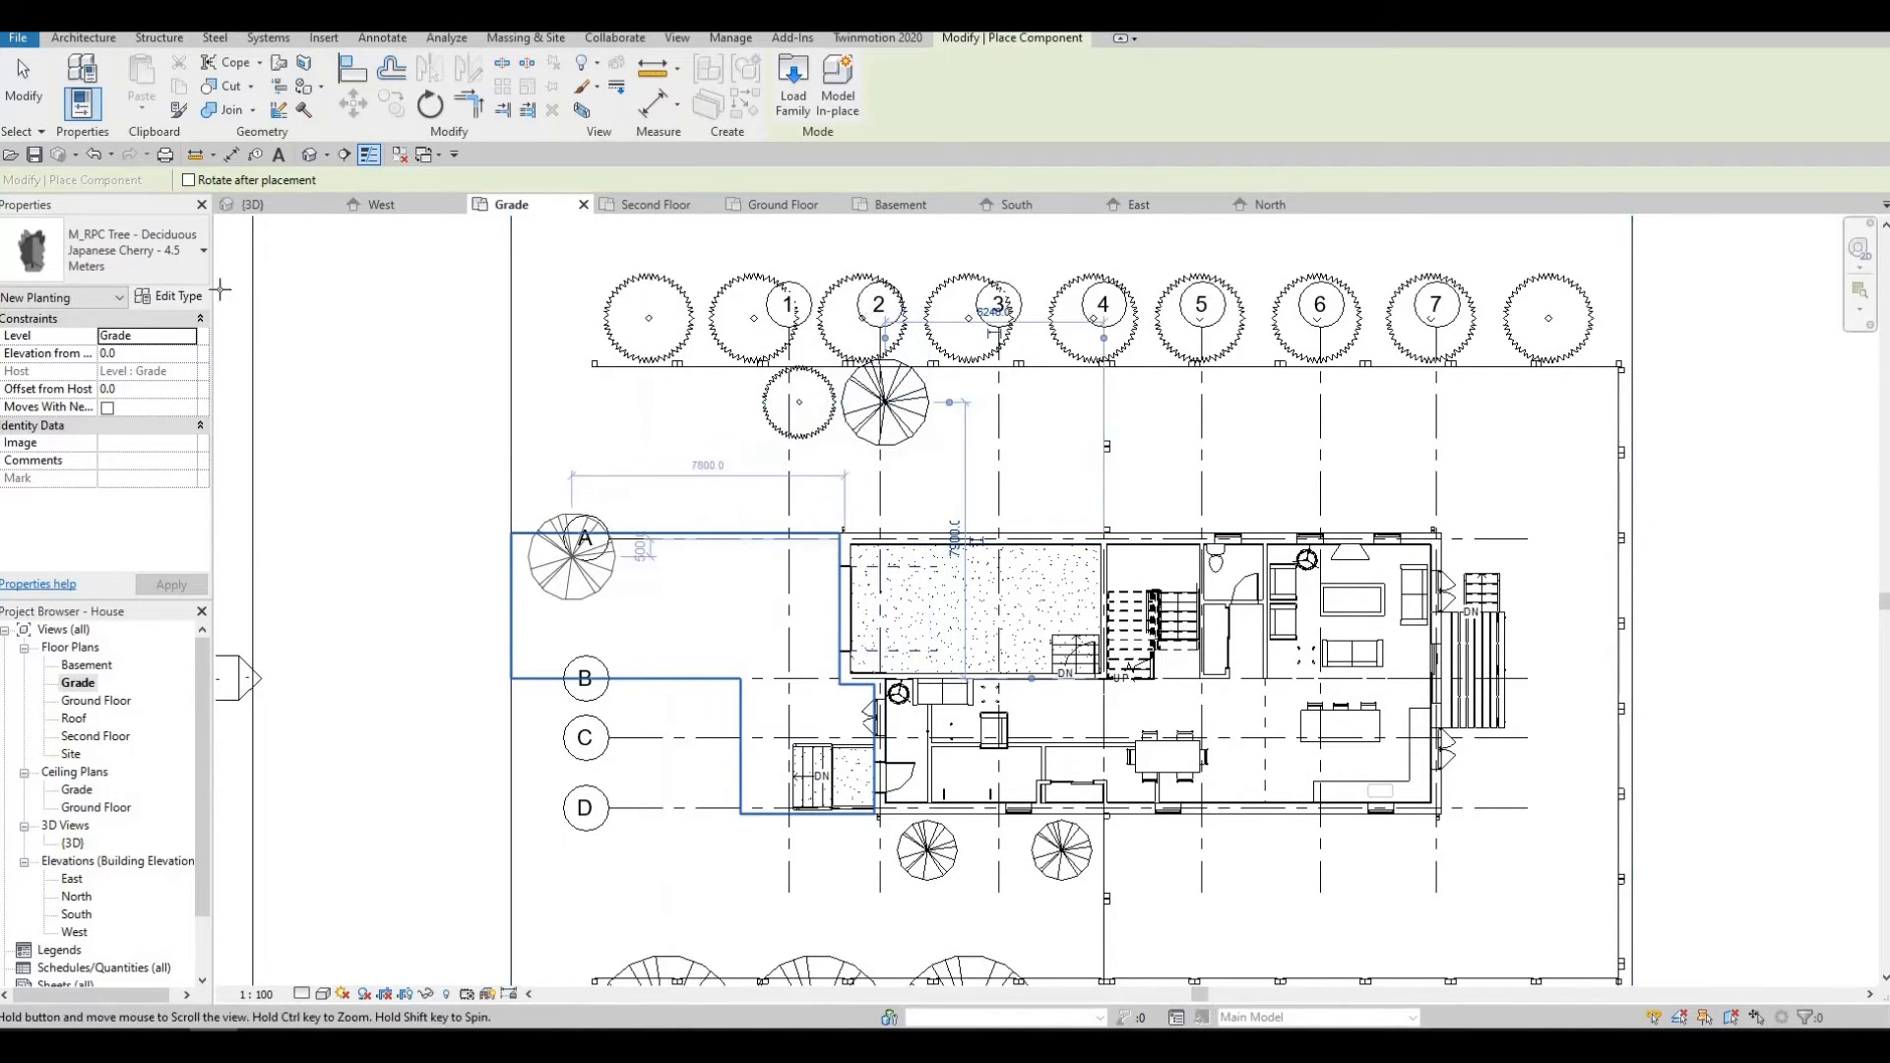
pyautogui.moveTo(558, 553); pyautogui.dragTo(579, 514, button='middle')
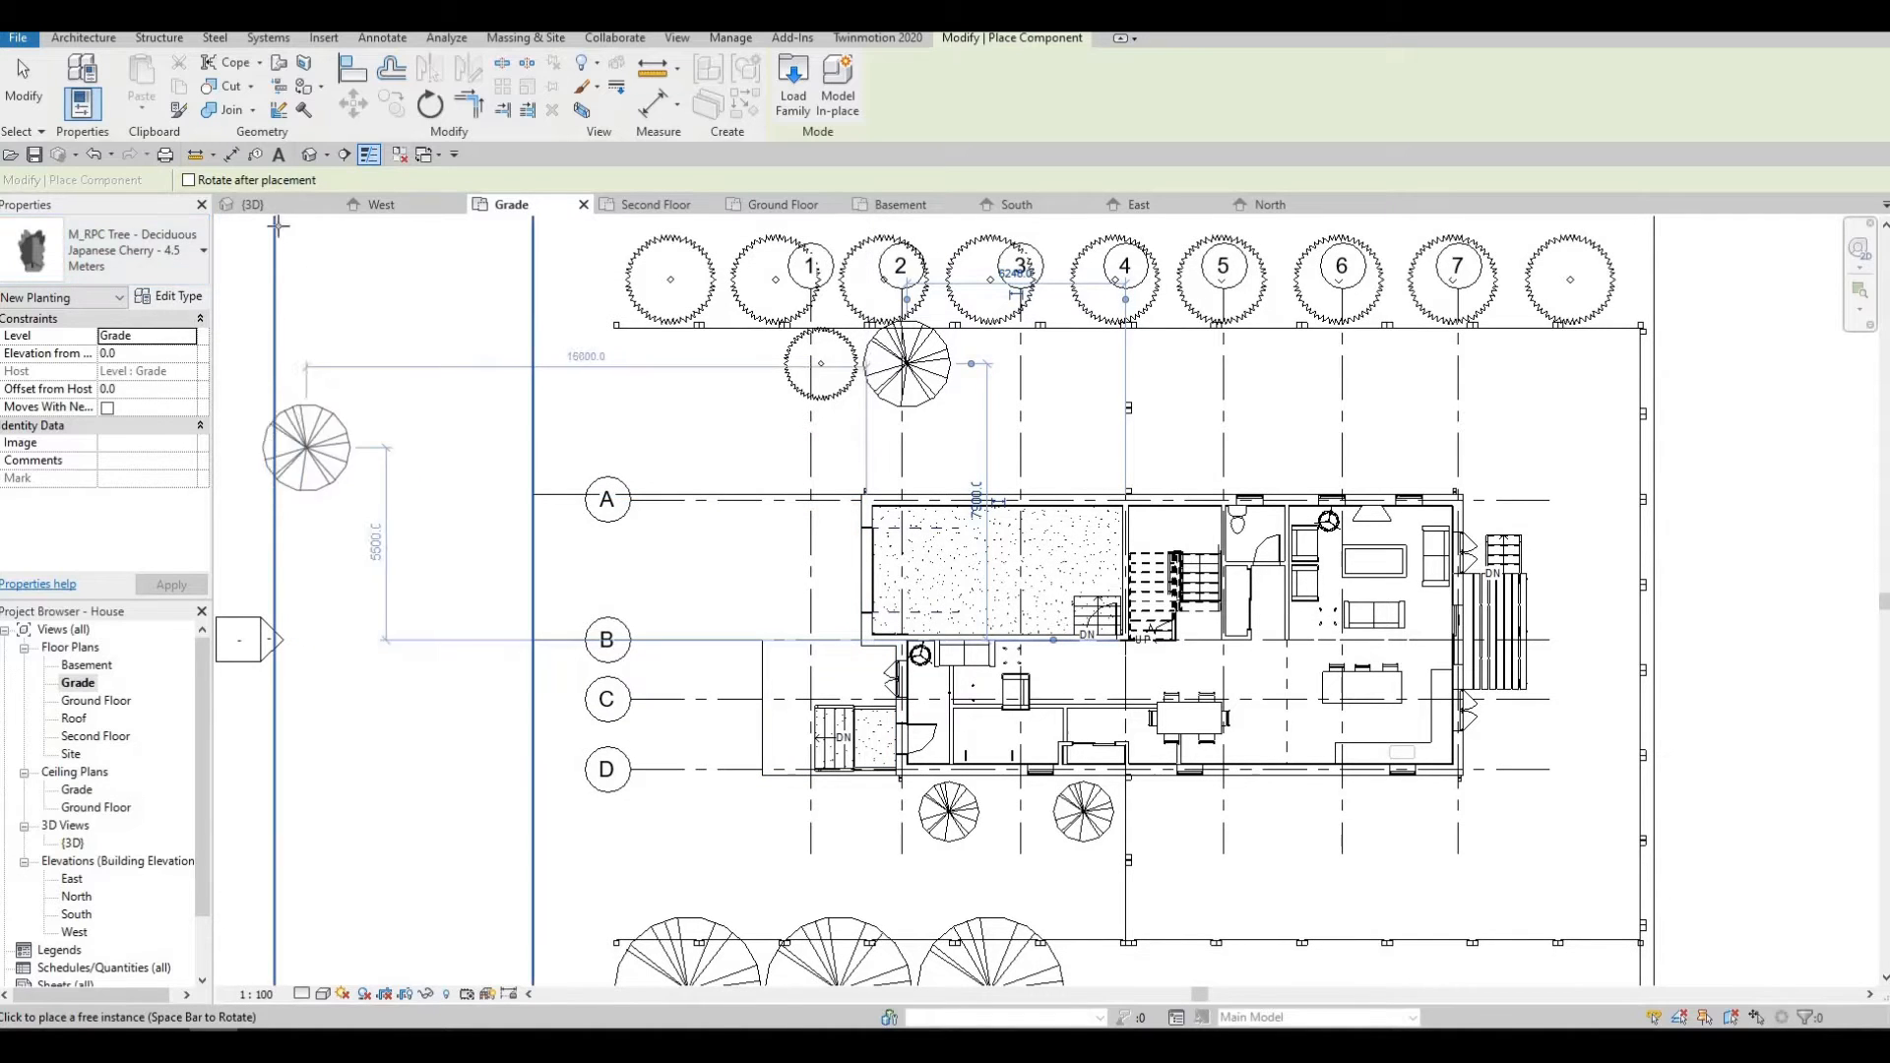
pyautogui.press('Escape')
pyautogui.press('Escape')
pyautogui.click(310, 159)
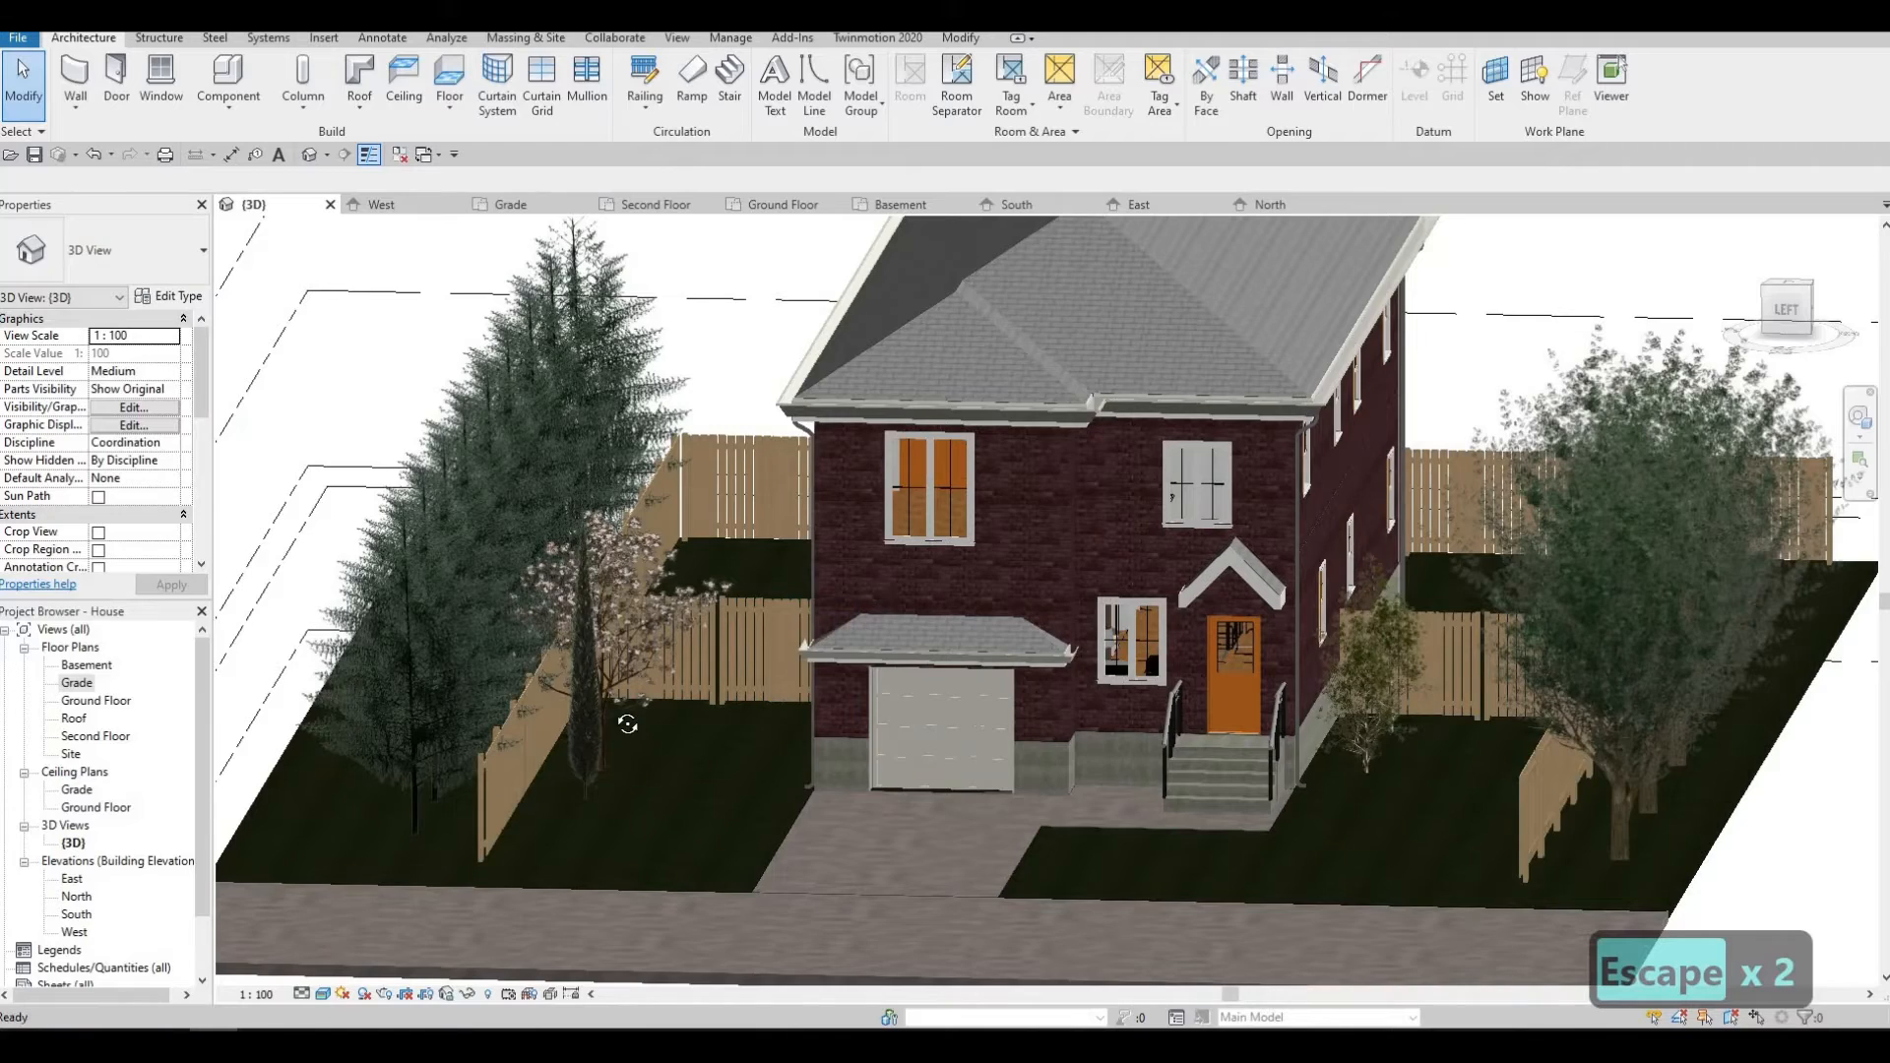
pyautogui.keyDown('shift'); pyautogui.moveTo(638, 694); pyautogui.dragTo(79, 733, button='middle'); pyautogui.keyUp('shift')
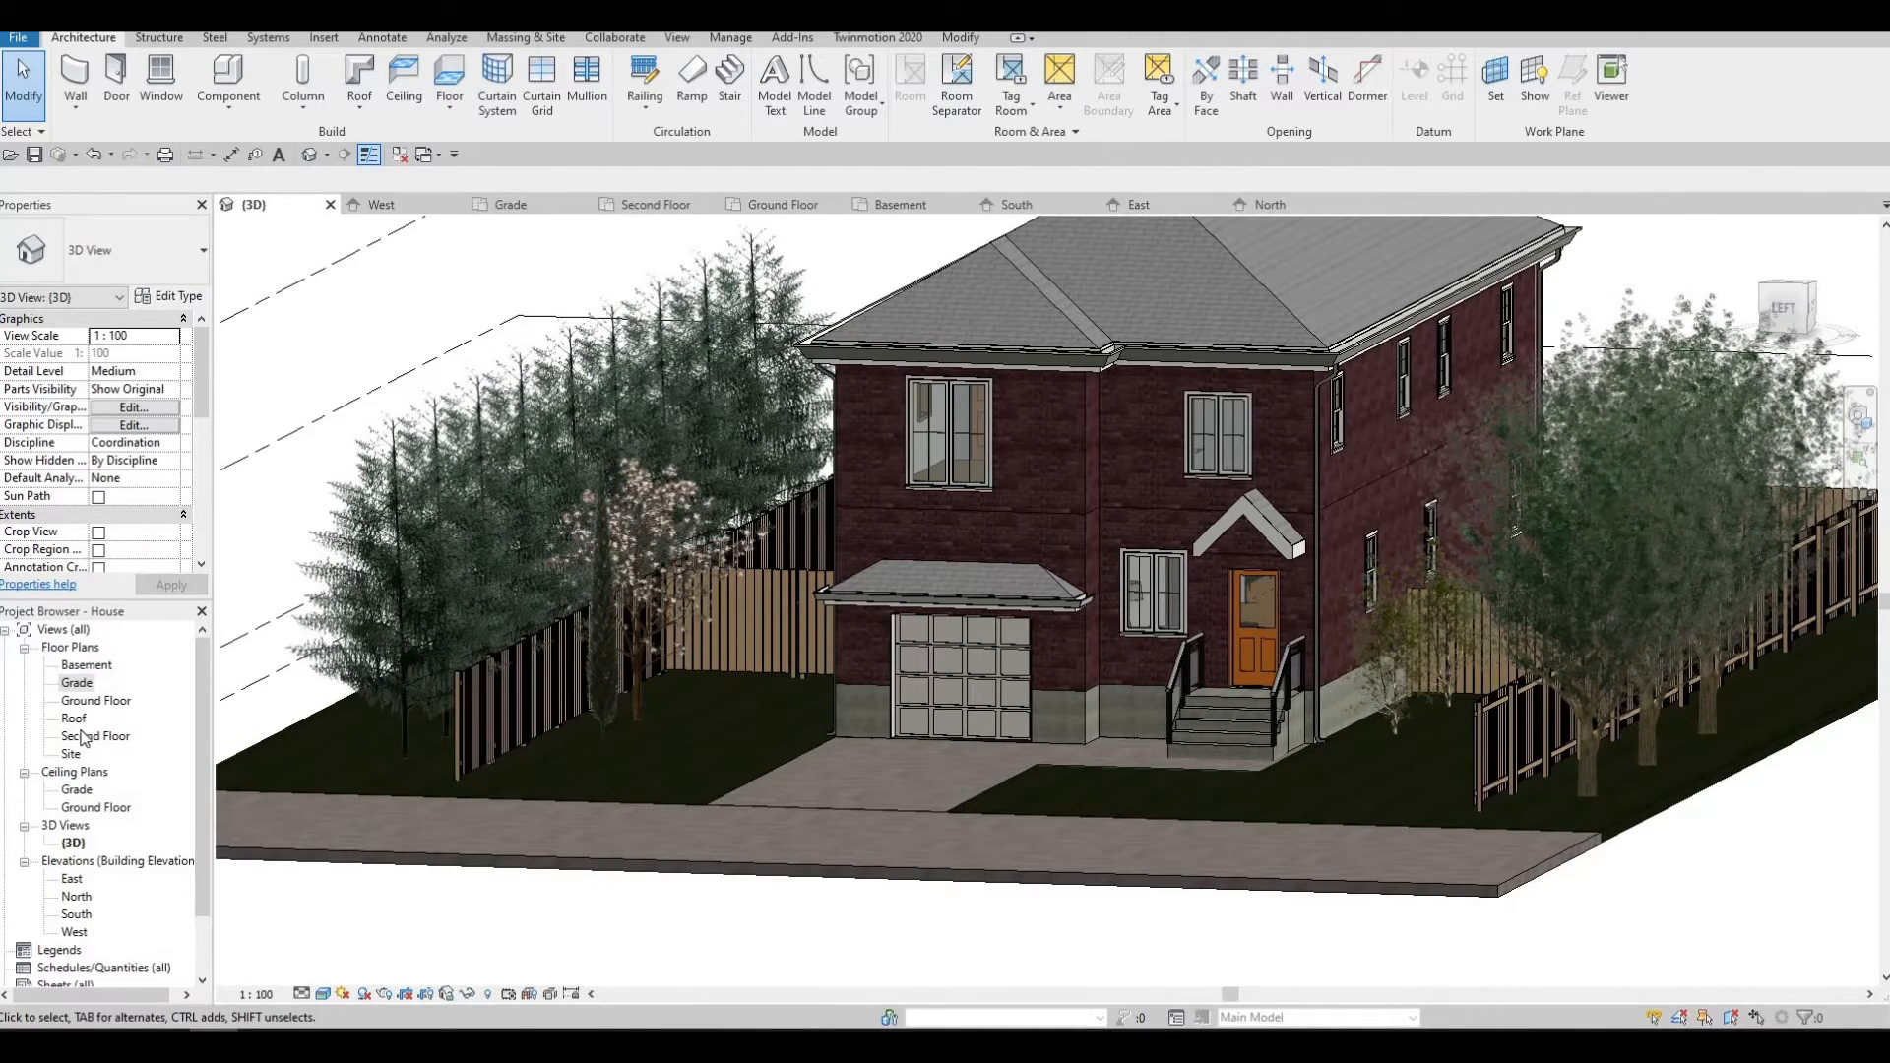
# Edit the Grade floor's boundary in plan, moving its east edge outward beyond the fence to about 8800 mm from the house's east wall.
pyautogui.doubleClick(77, 684)
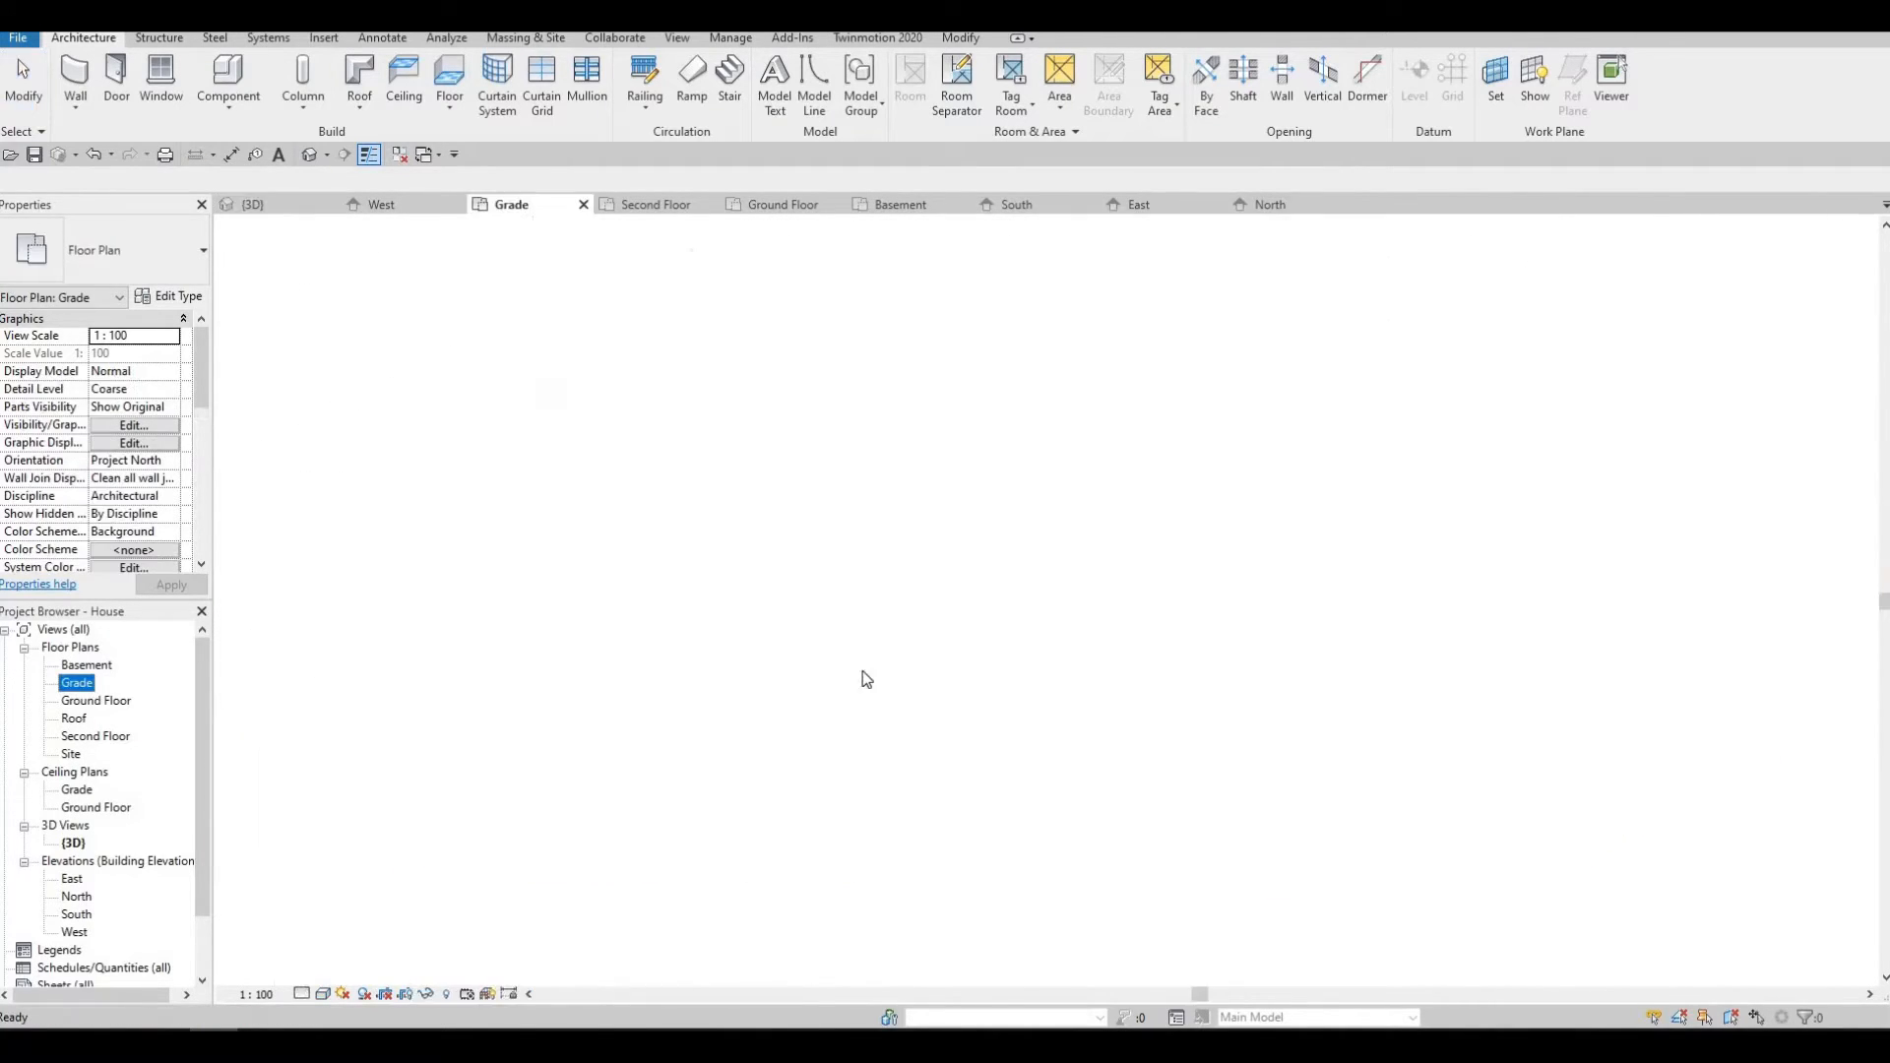
pyautogui.scroll(1, 975, 604)
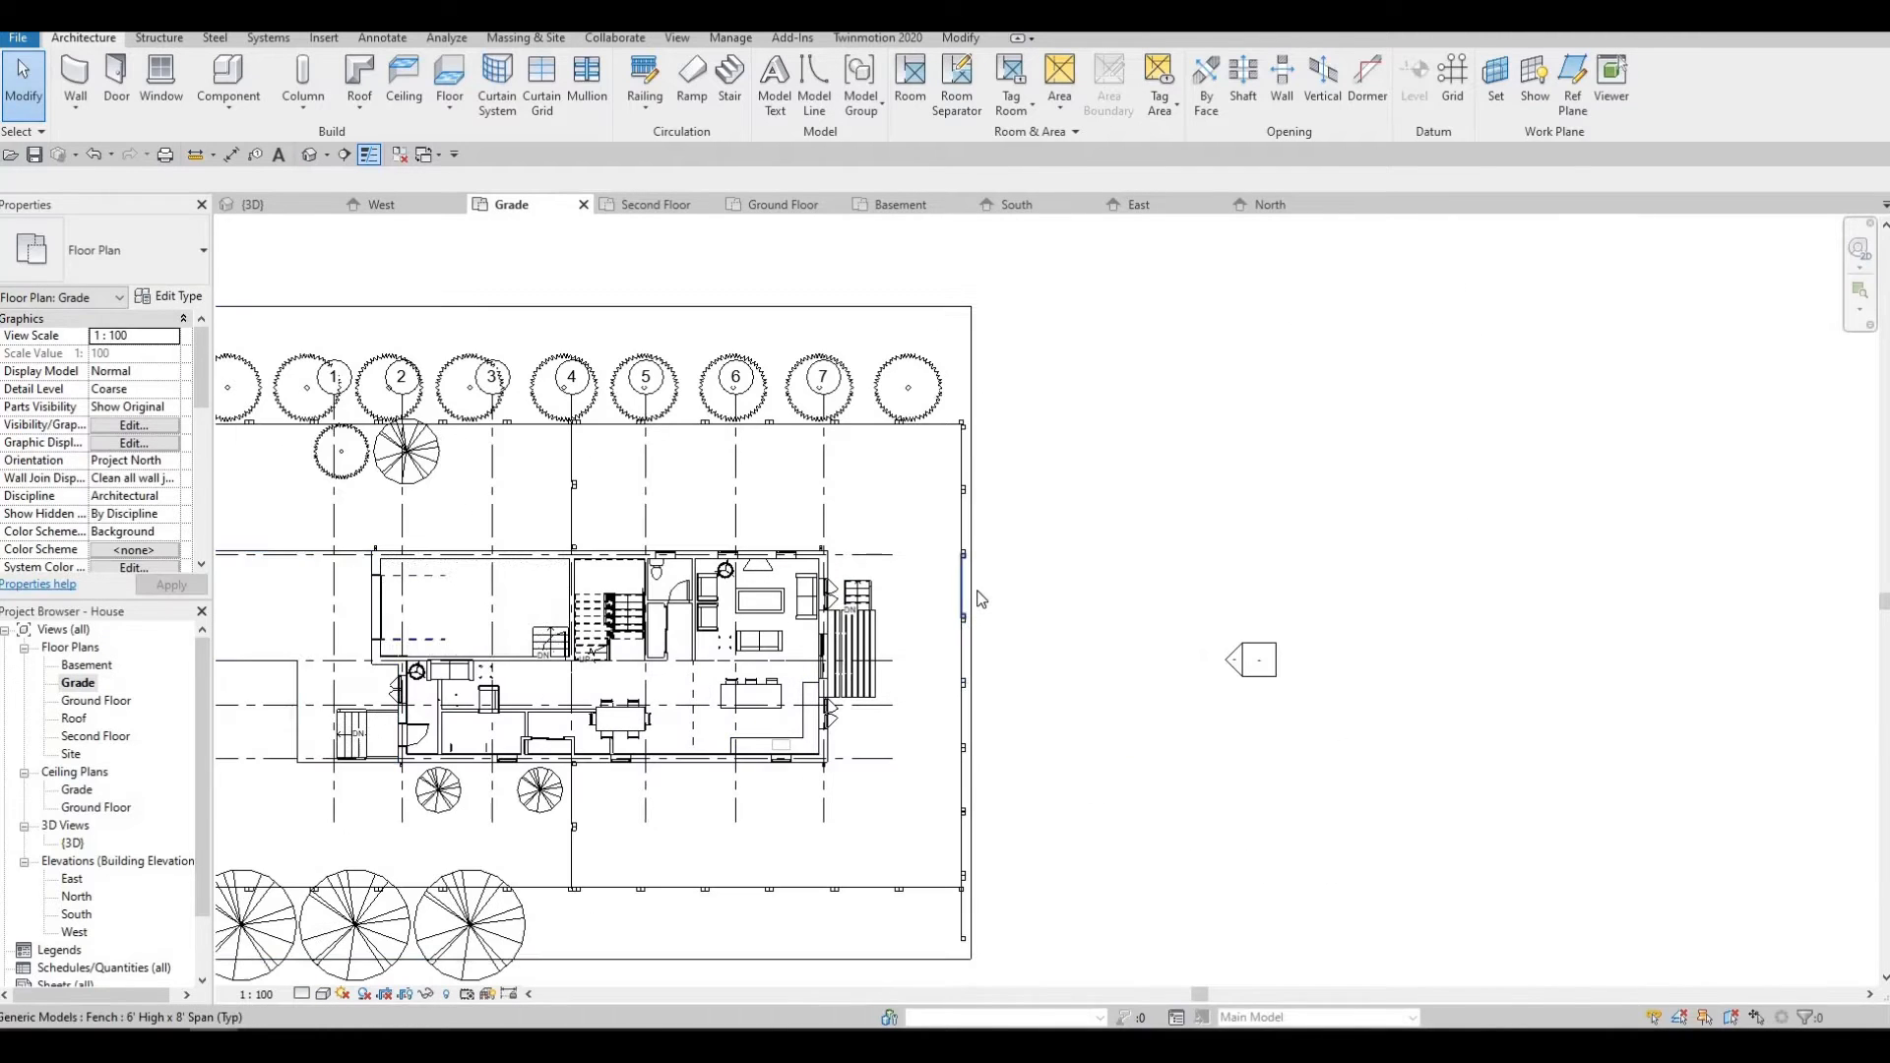
pyautogui.click(974, 605)
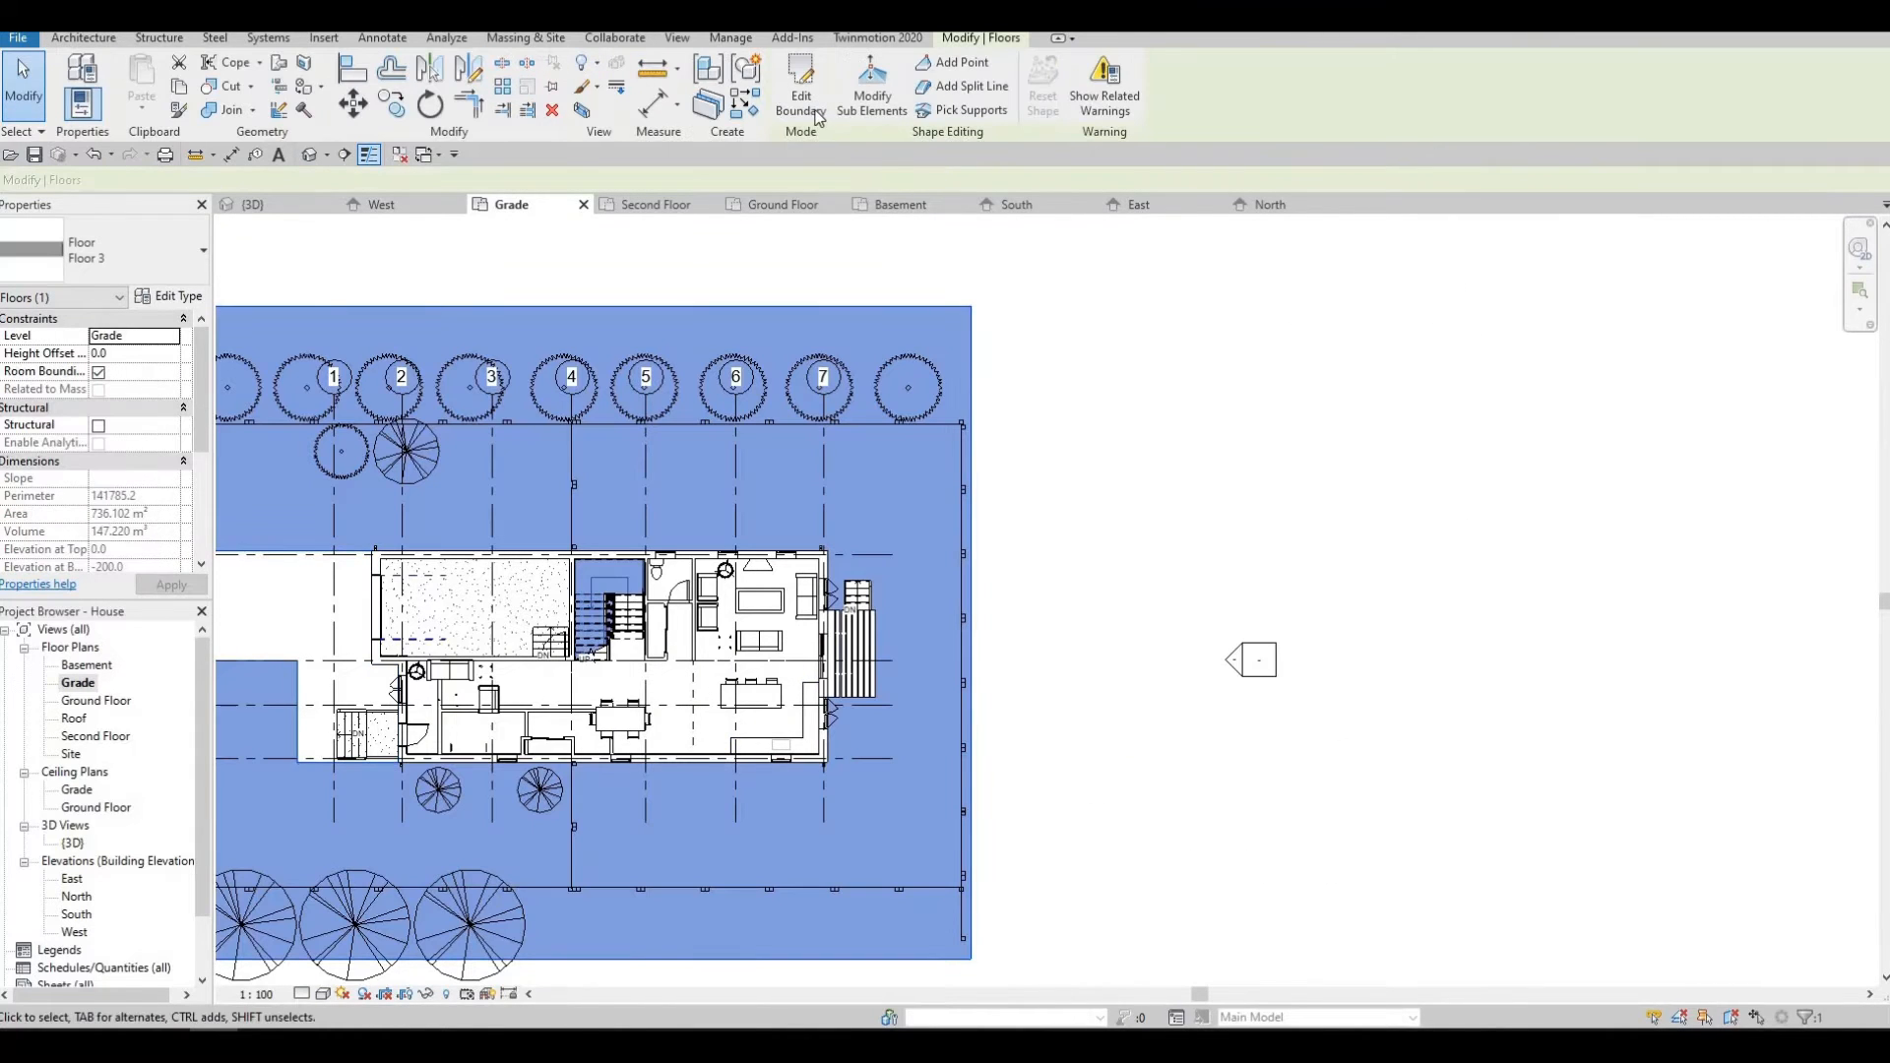
pyautogui.doubleClick(968, 399)
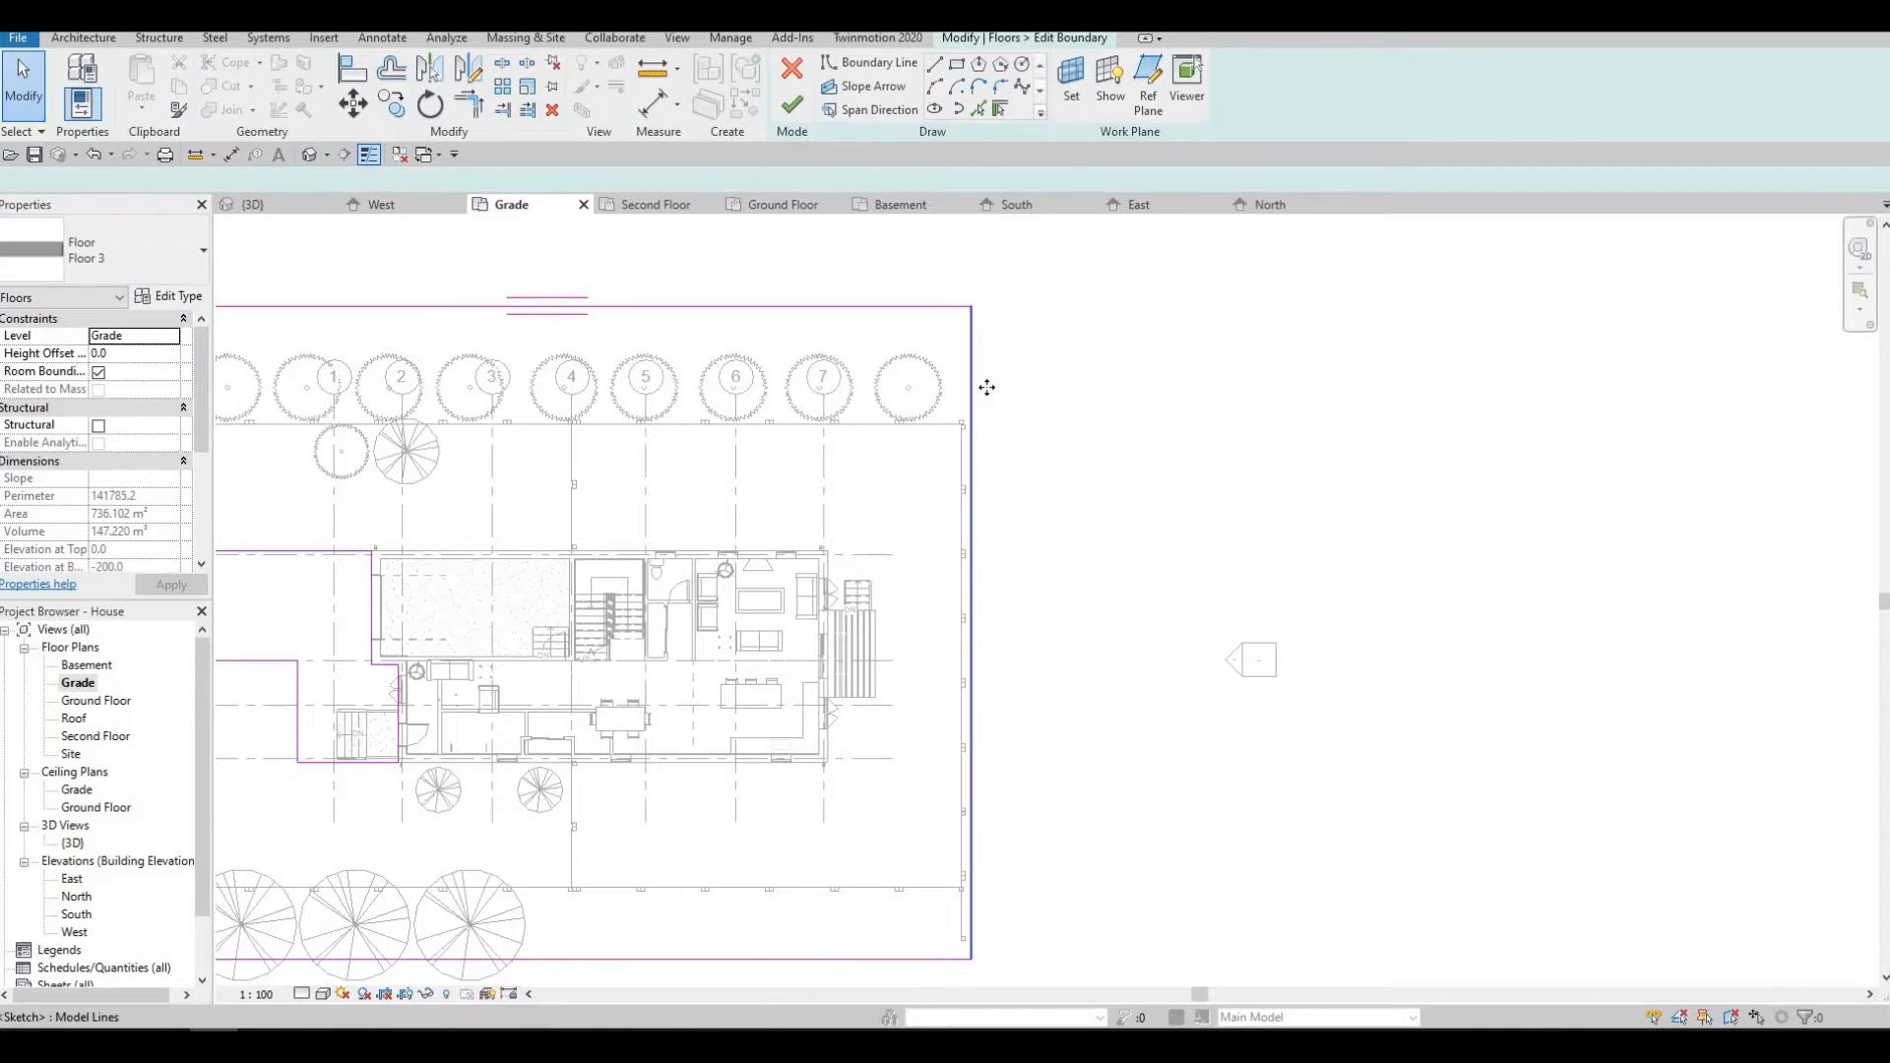
pyautogui.moveTo(1023, 390); pyautogui.dragTo(1054, 390)
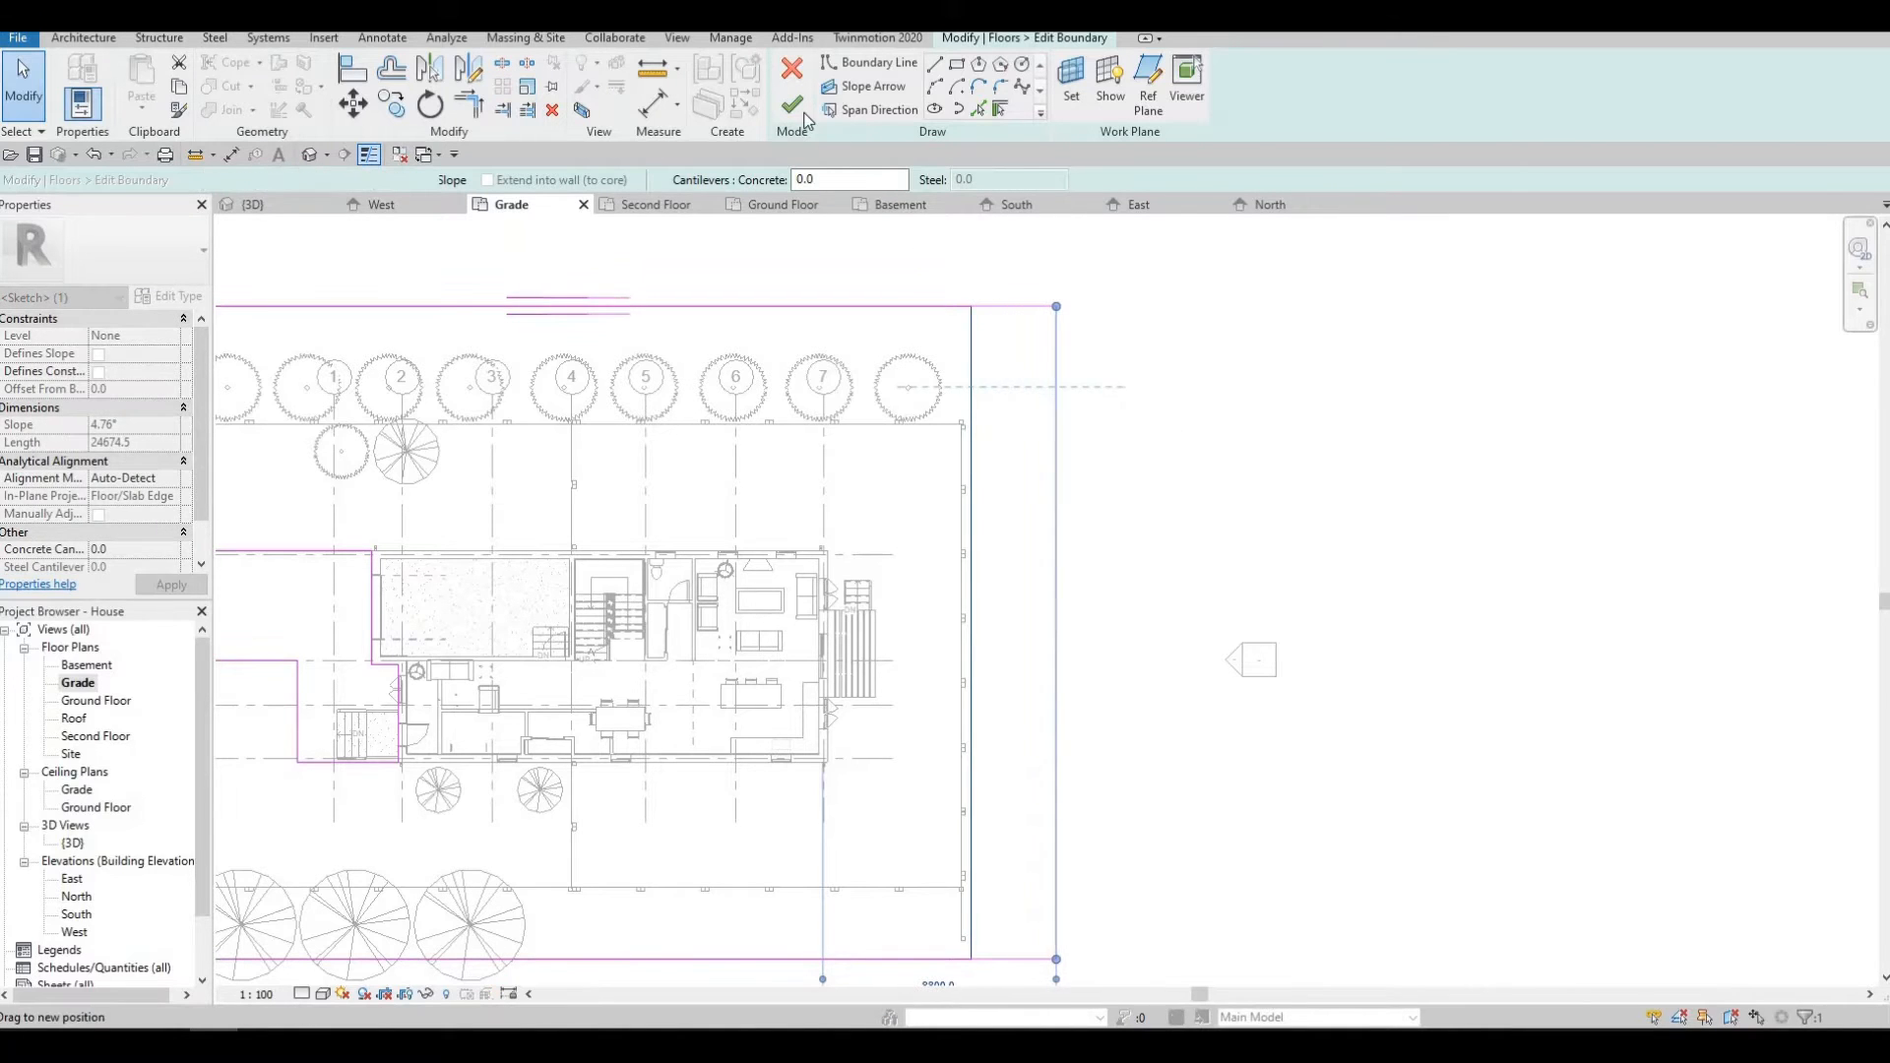
pyautogui.click(530, 254)
pyautogui.click(793, 104)
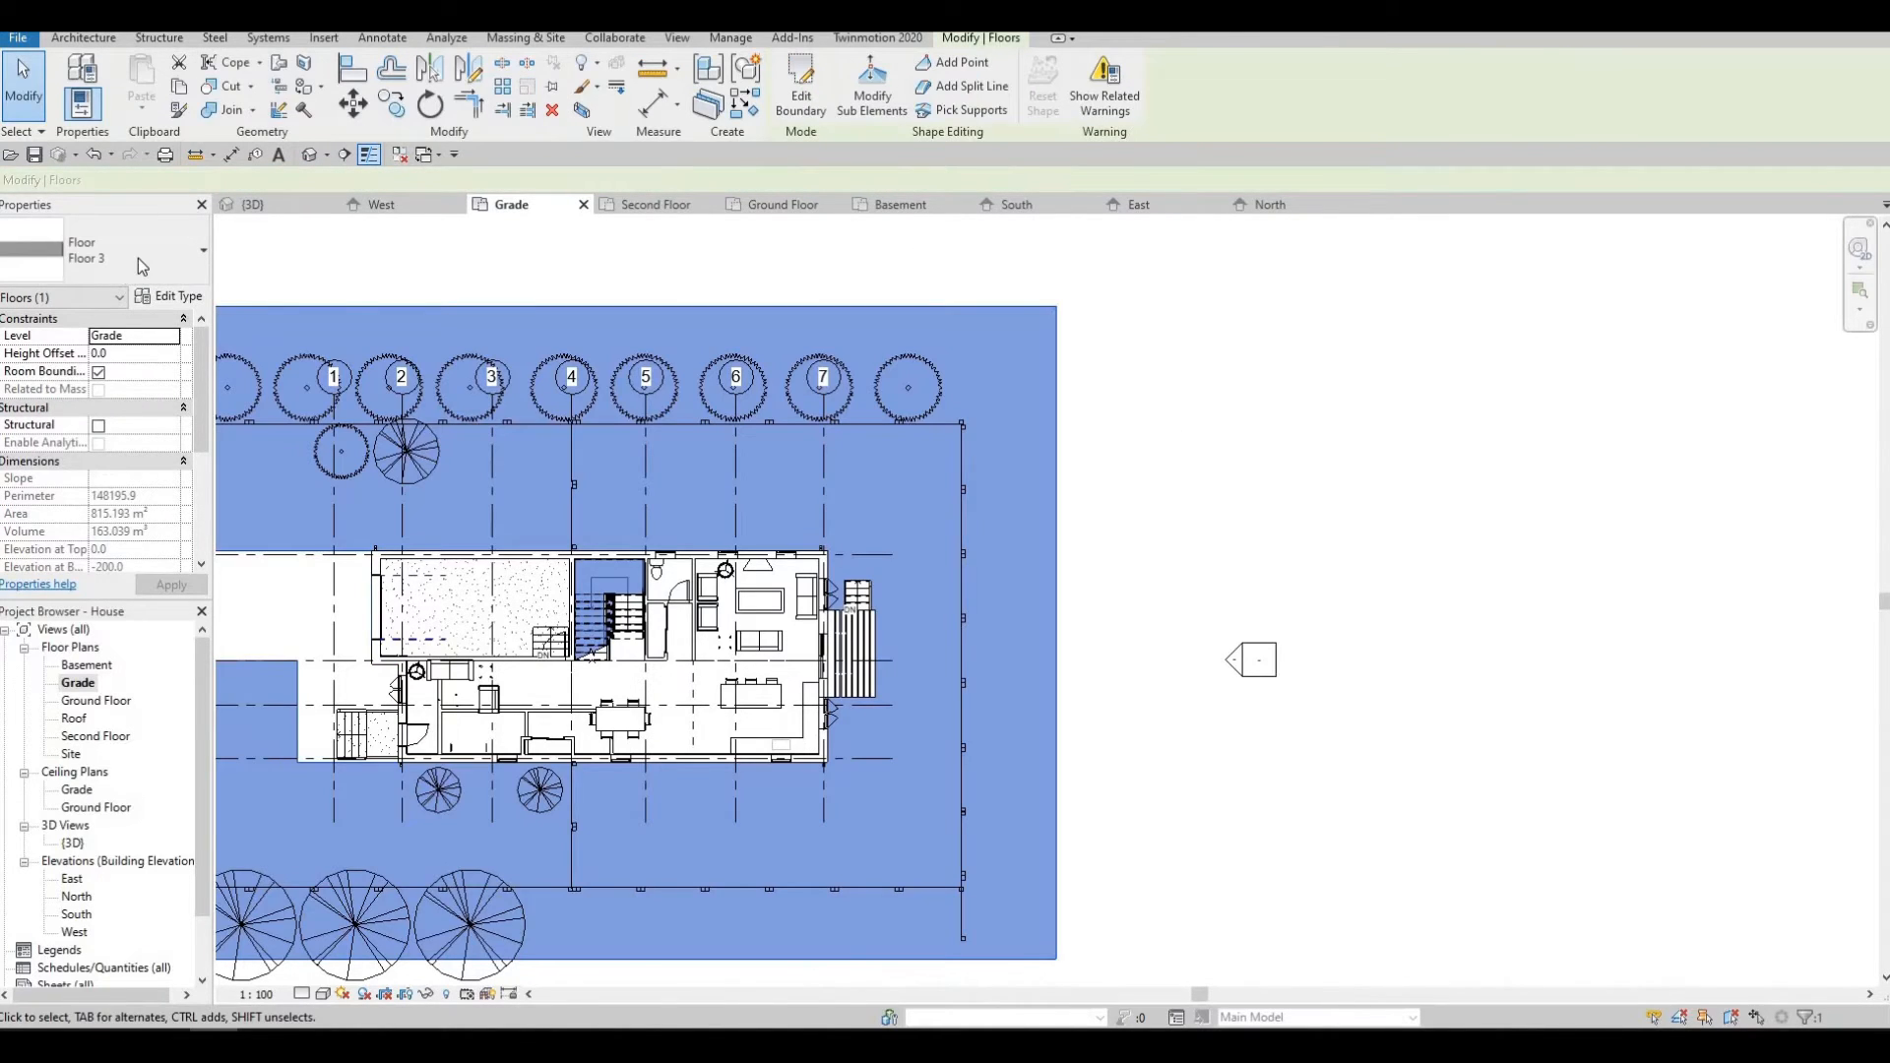
pyautogui.press('Escape')
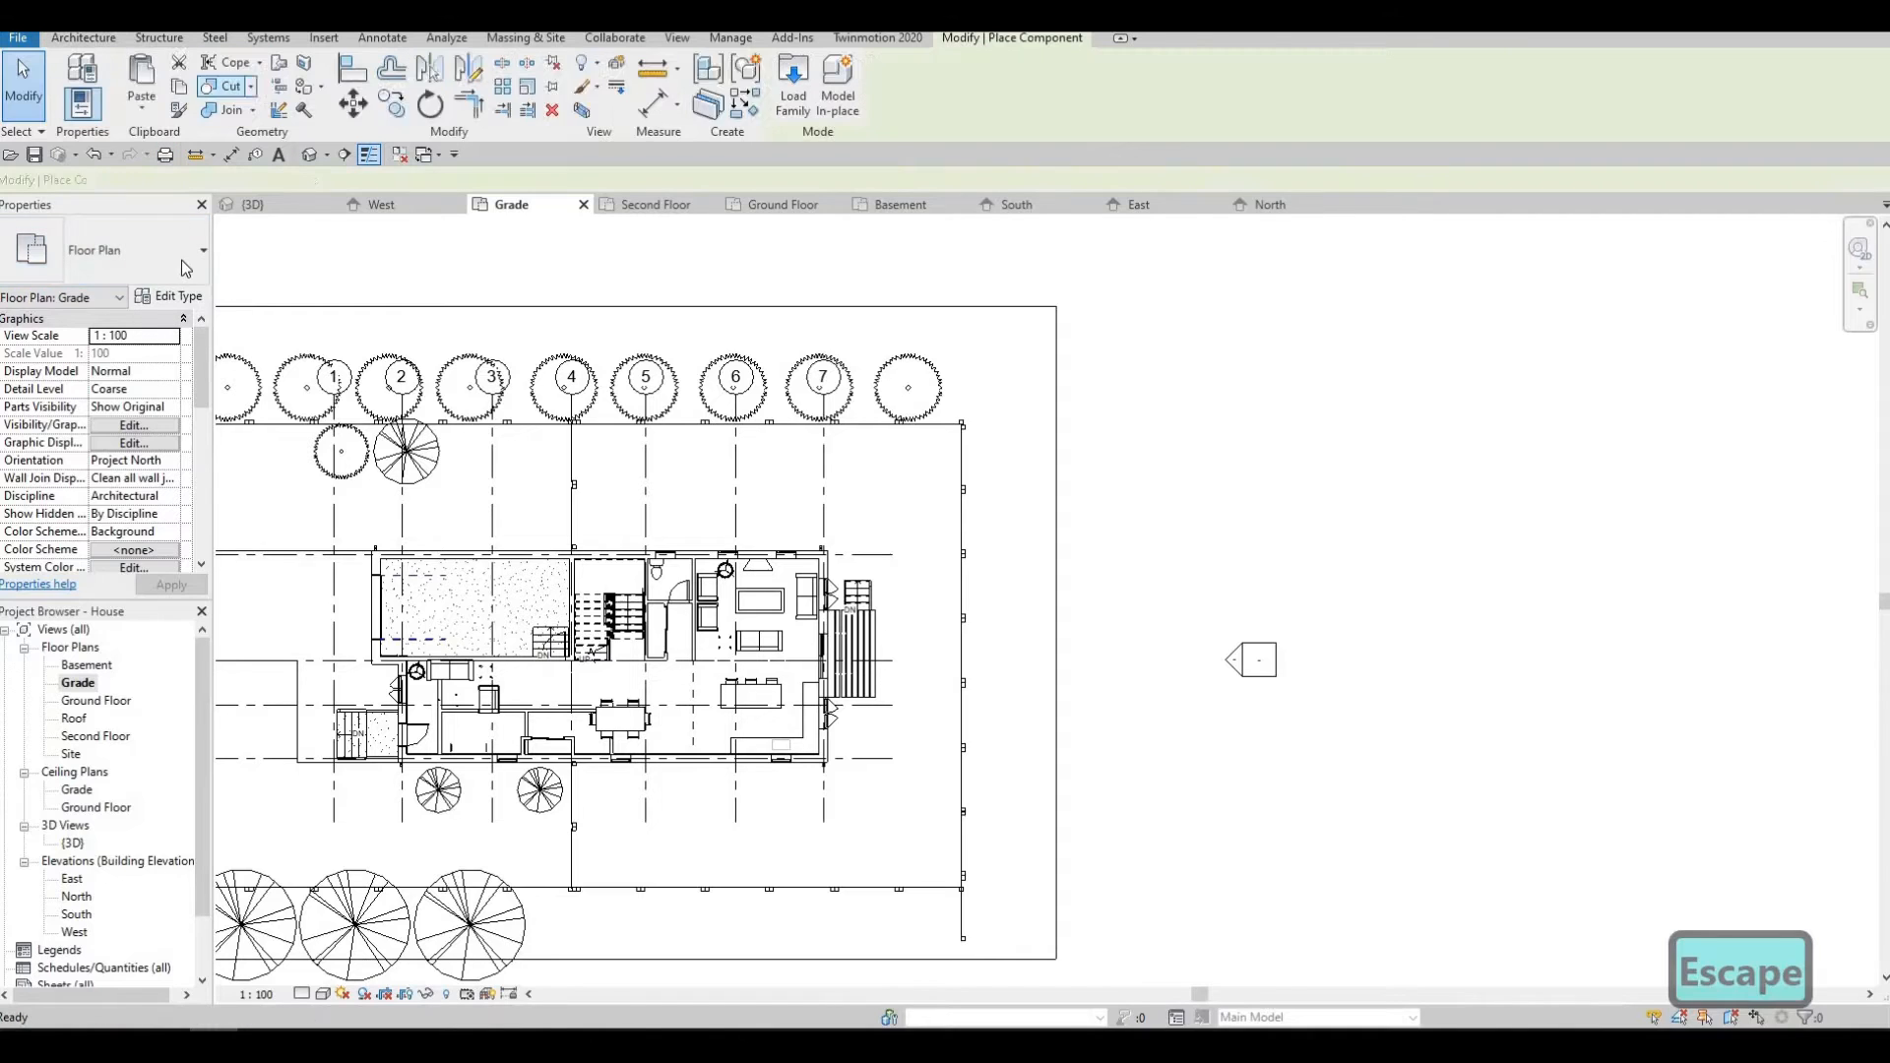
# Place five Hawthorn - 7.4 Meters deciduous trees in a north-south row just outside the east fence.
pyautogui.click(138, 250)
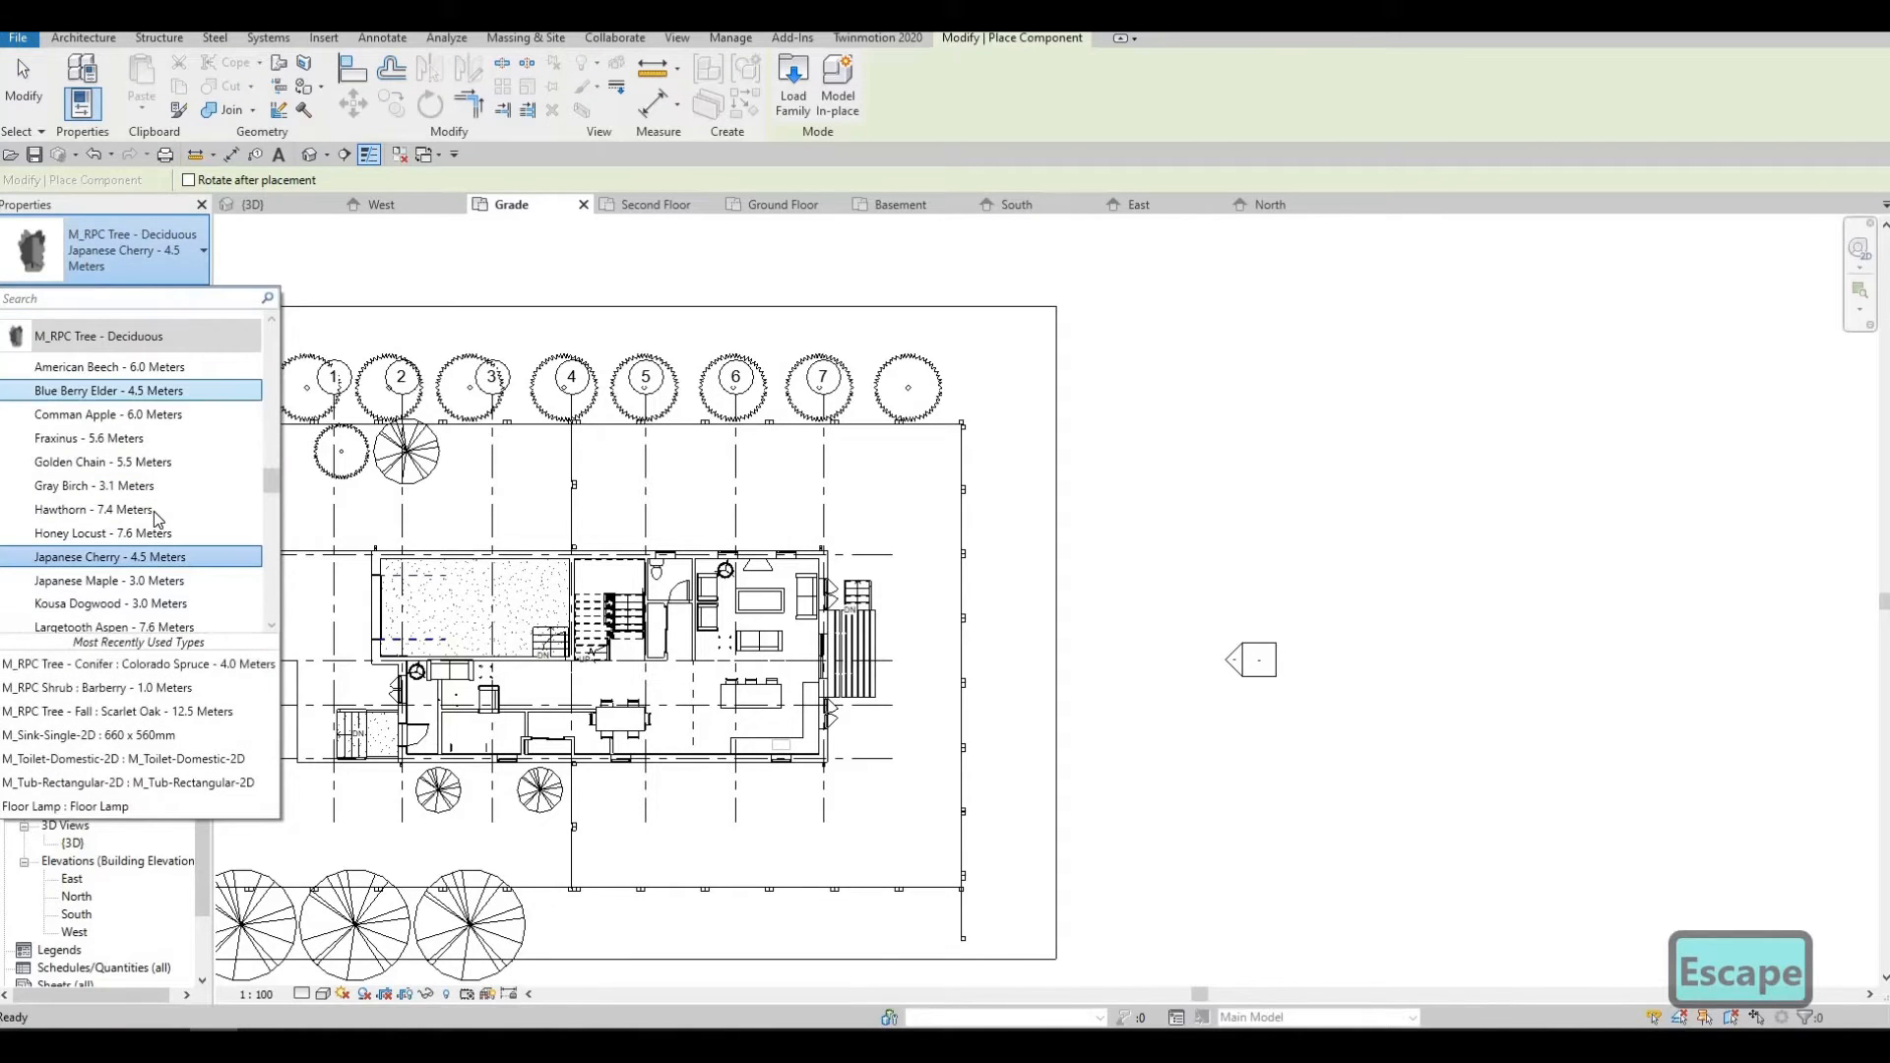
pyautogui.click(219, 510)
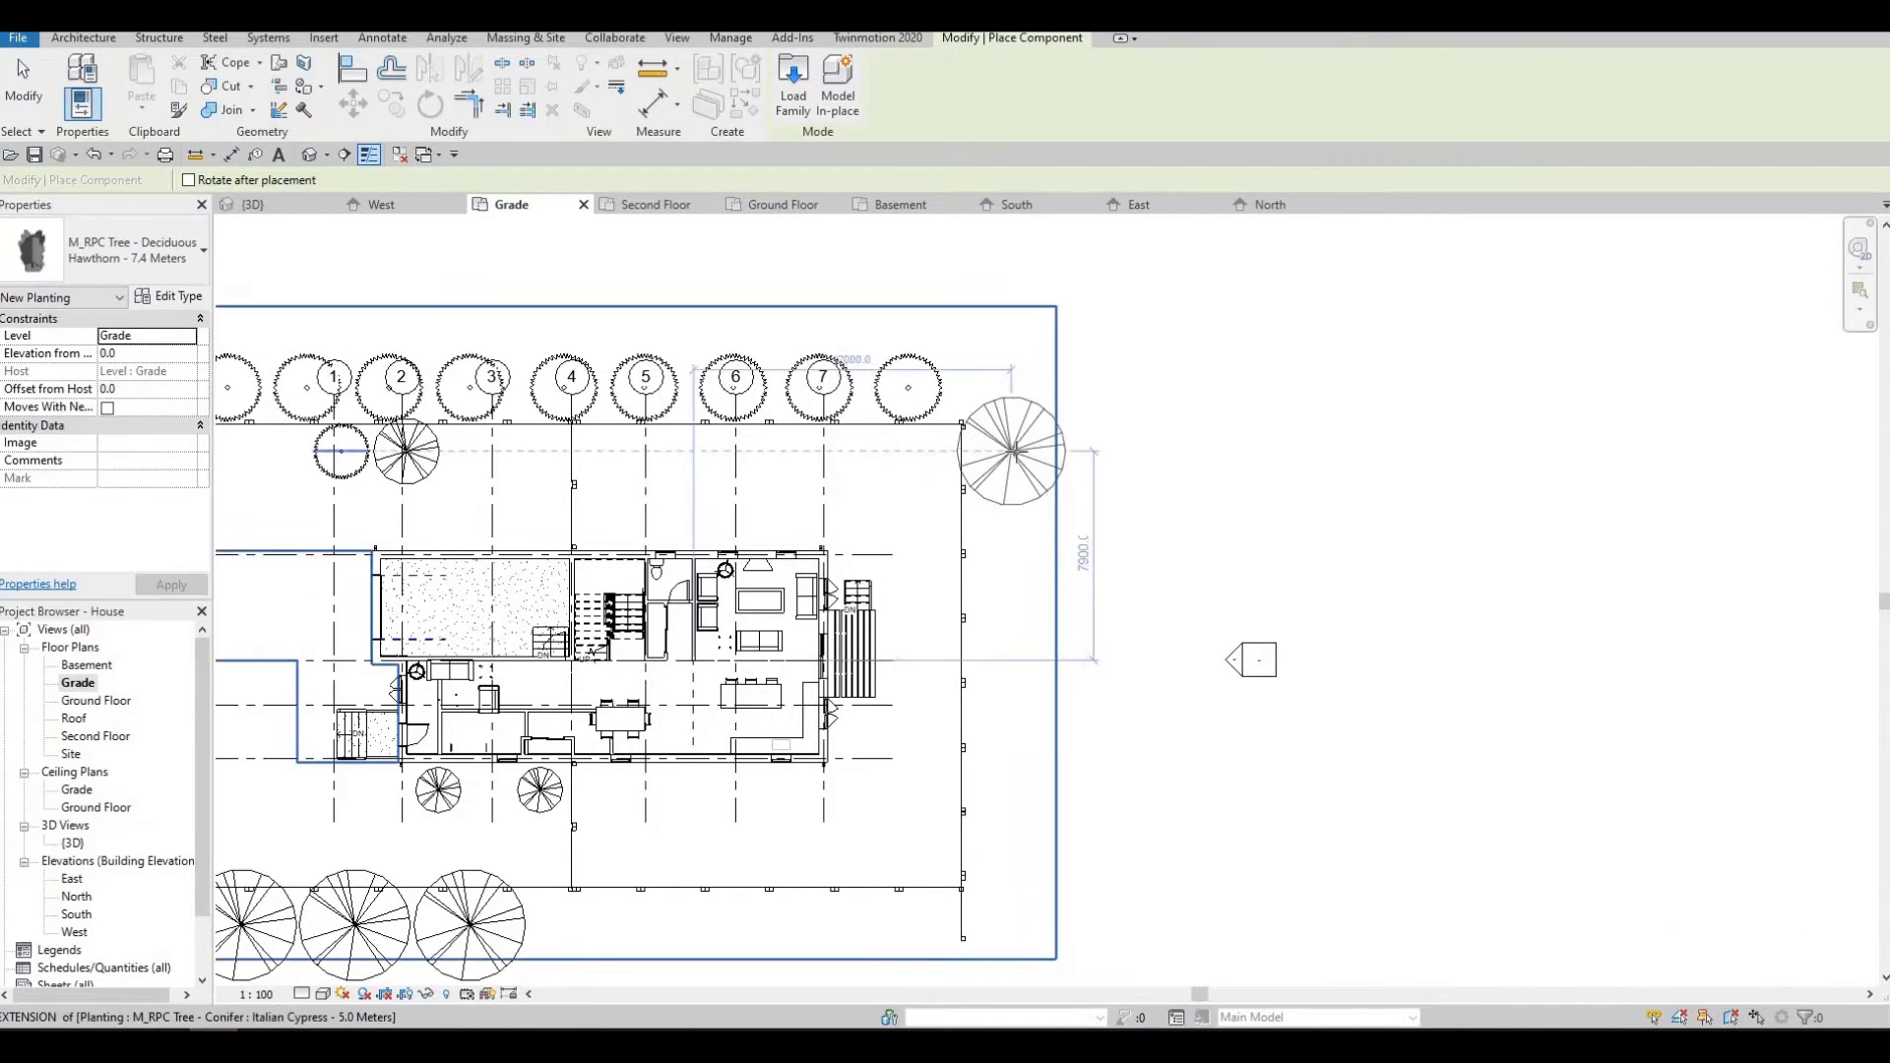
pyautogui.click(1014, 450)
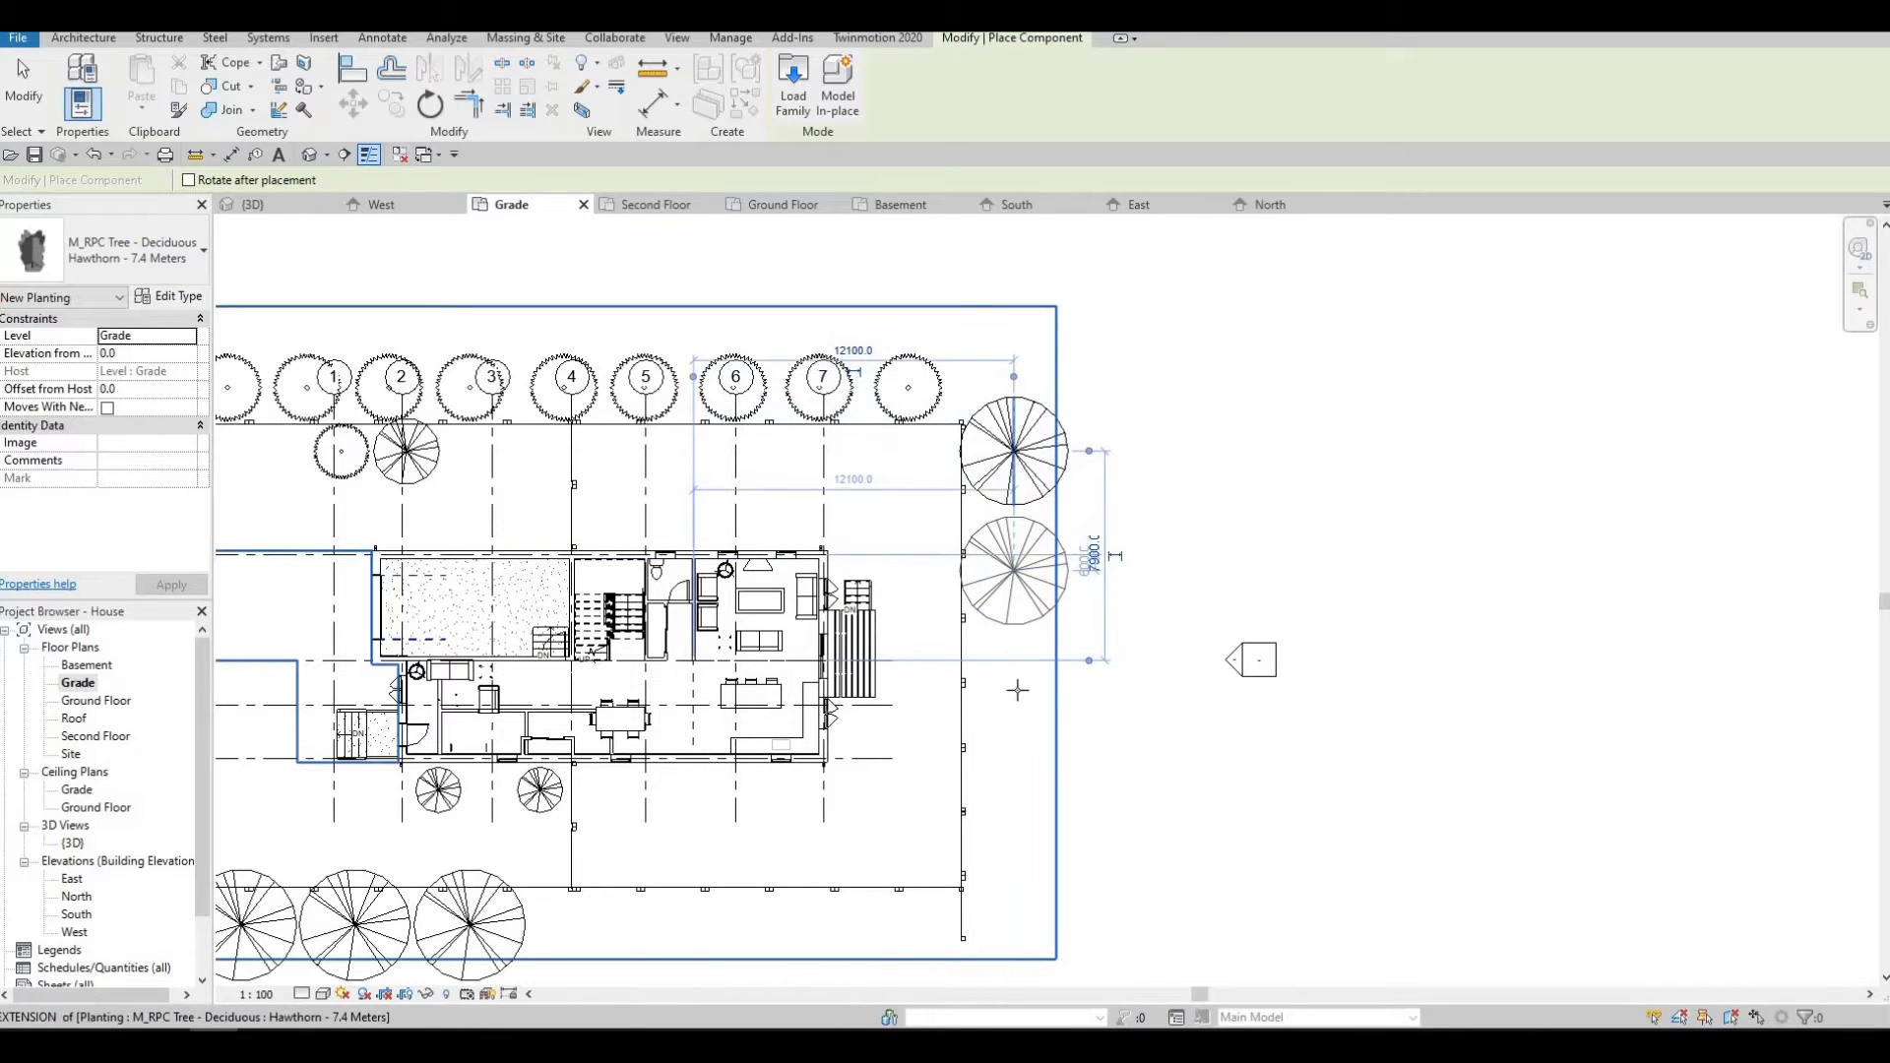
pyautogui.click(1014, 570)
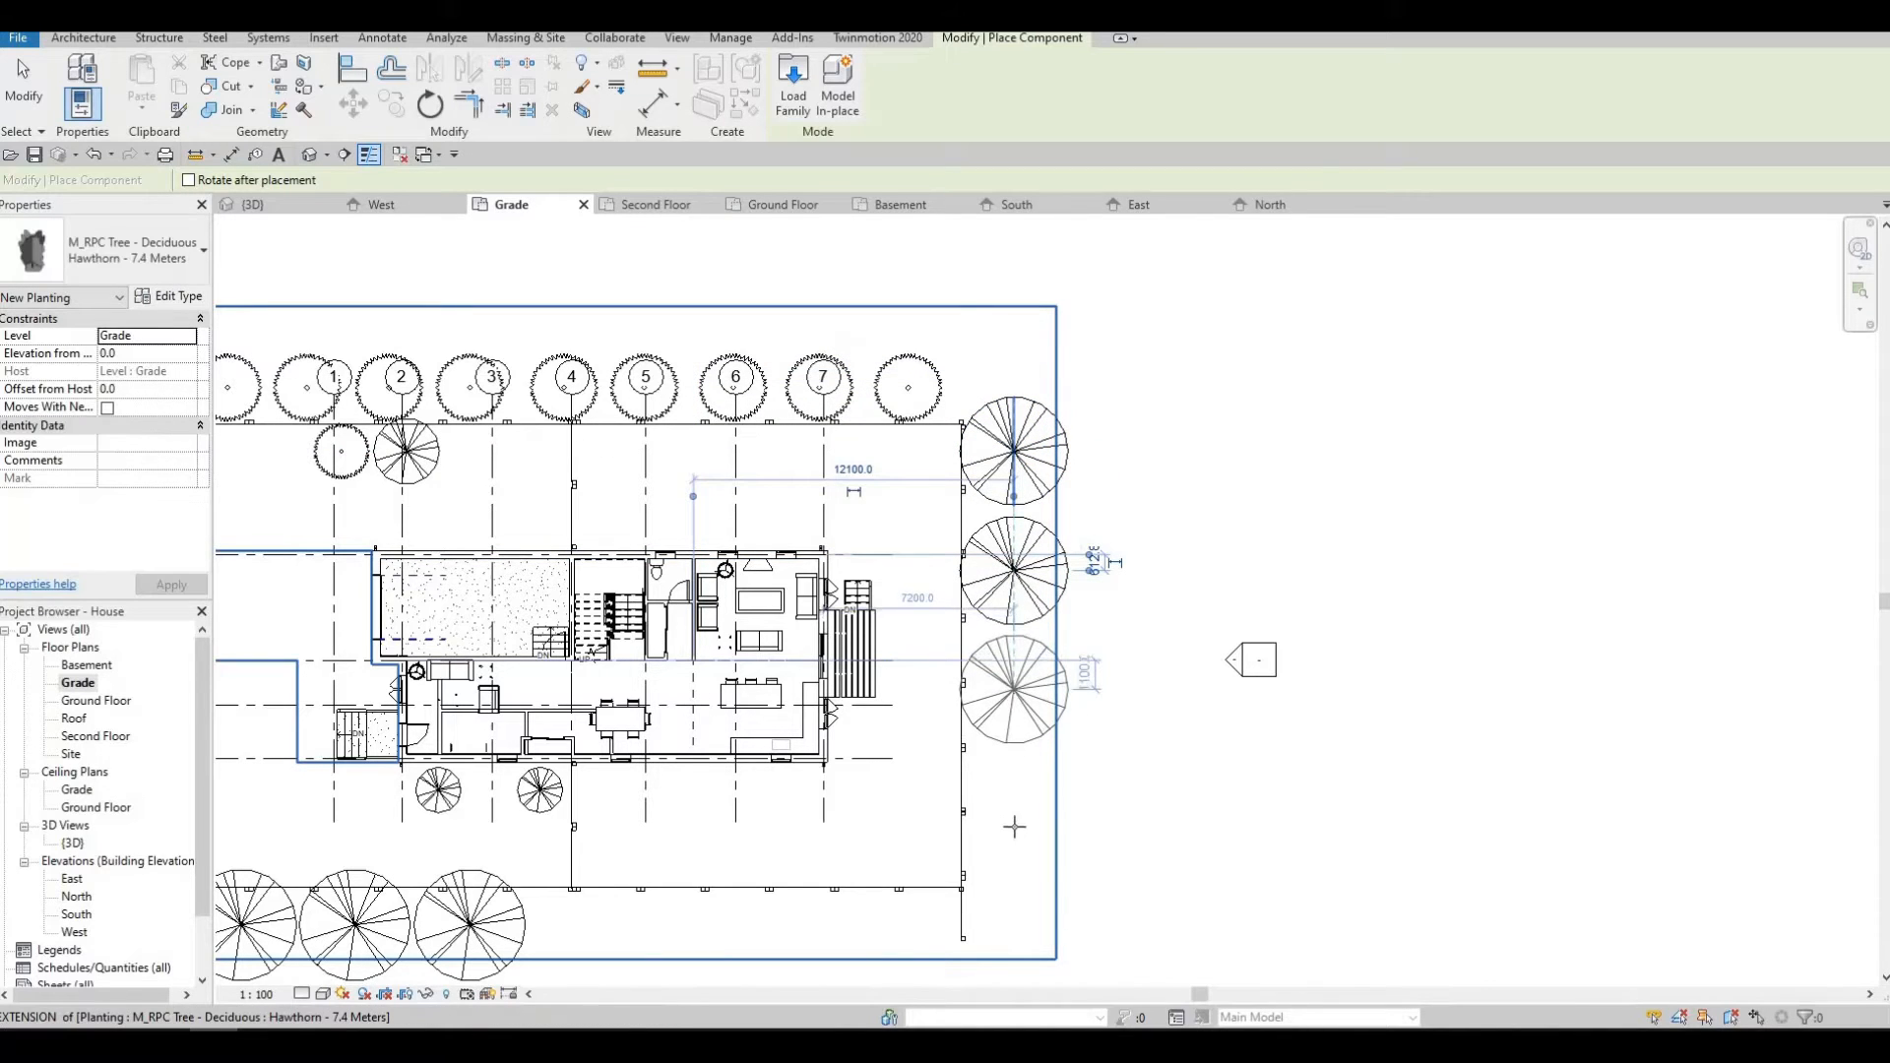
pyautogui.click(1014, 689)
pyautogui.click(1014, 814)
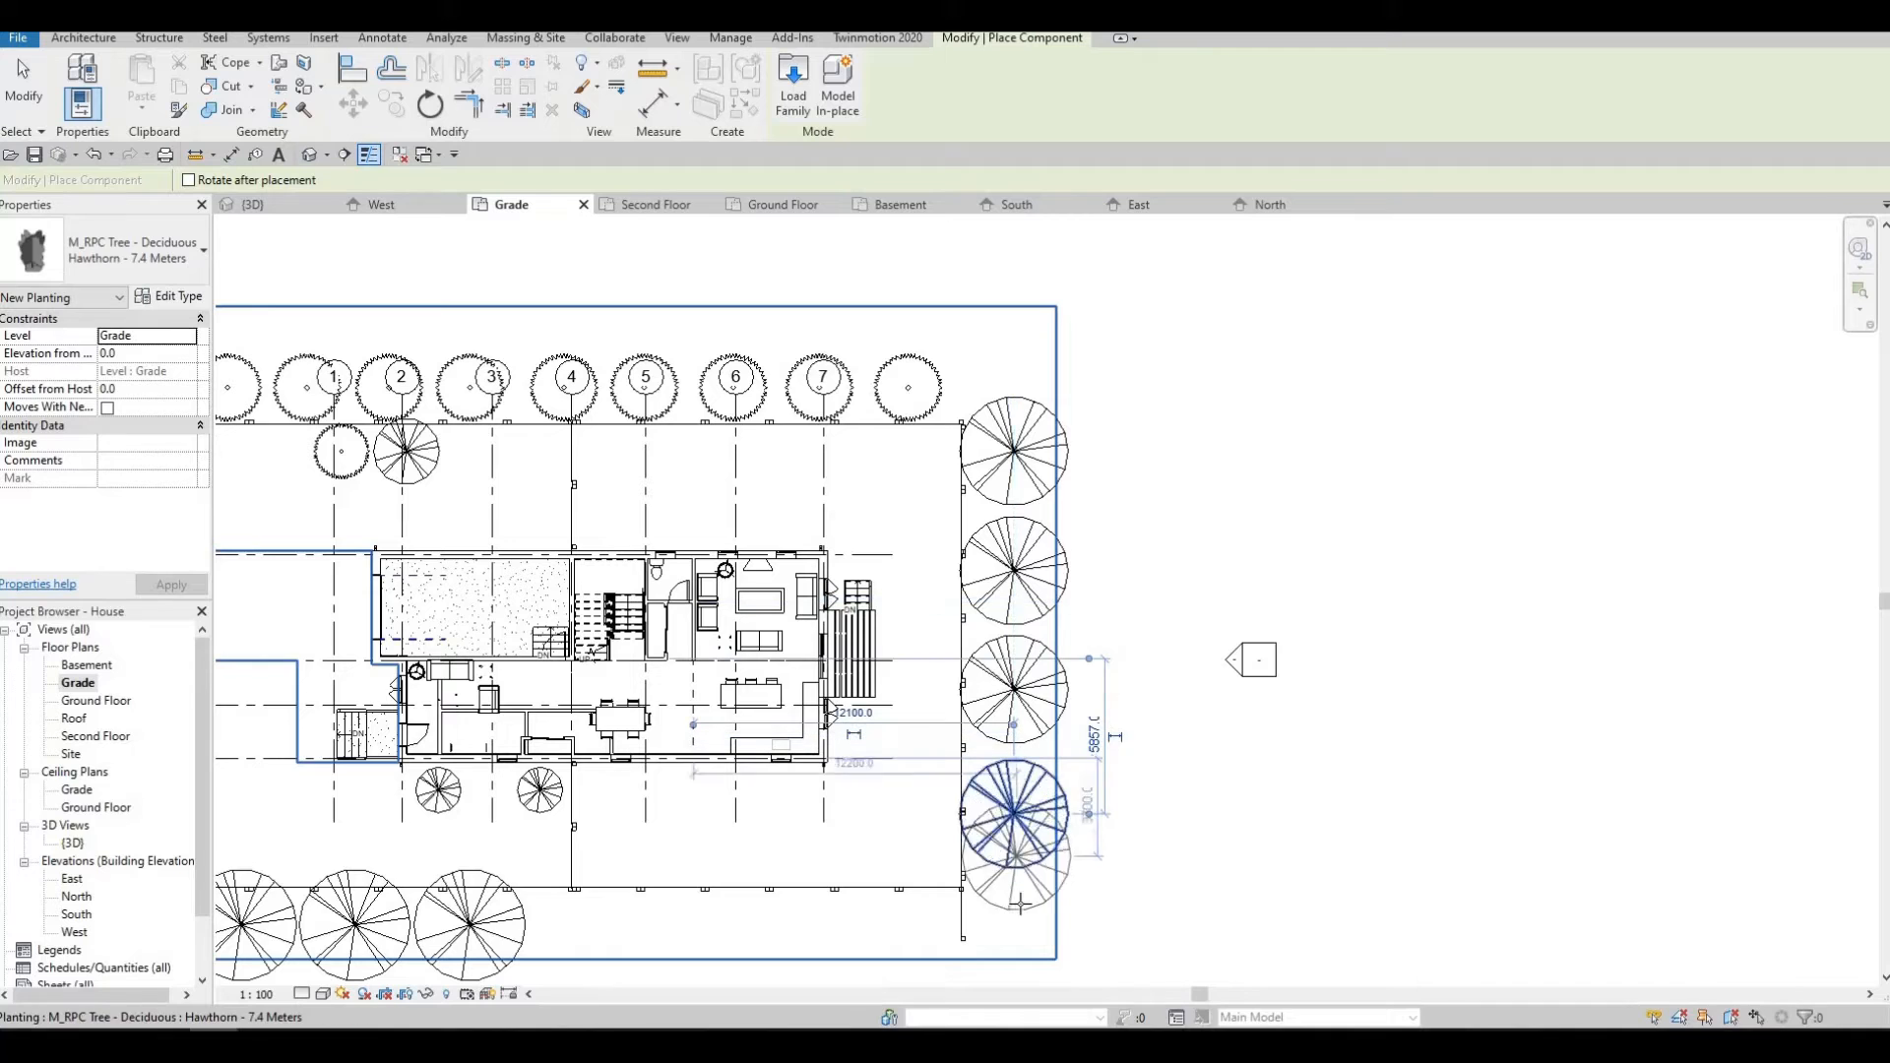
pyautogui.click(1022, 905)
pyautogui.press('Escape')
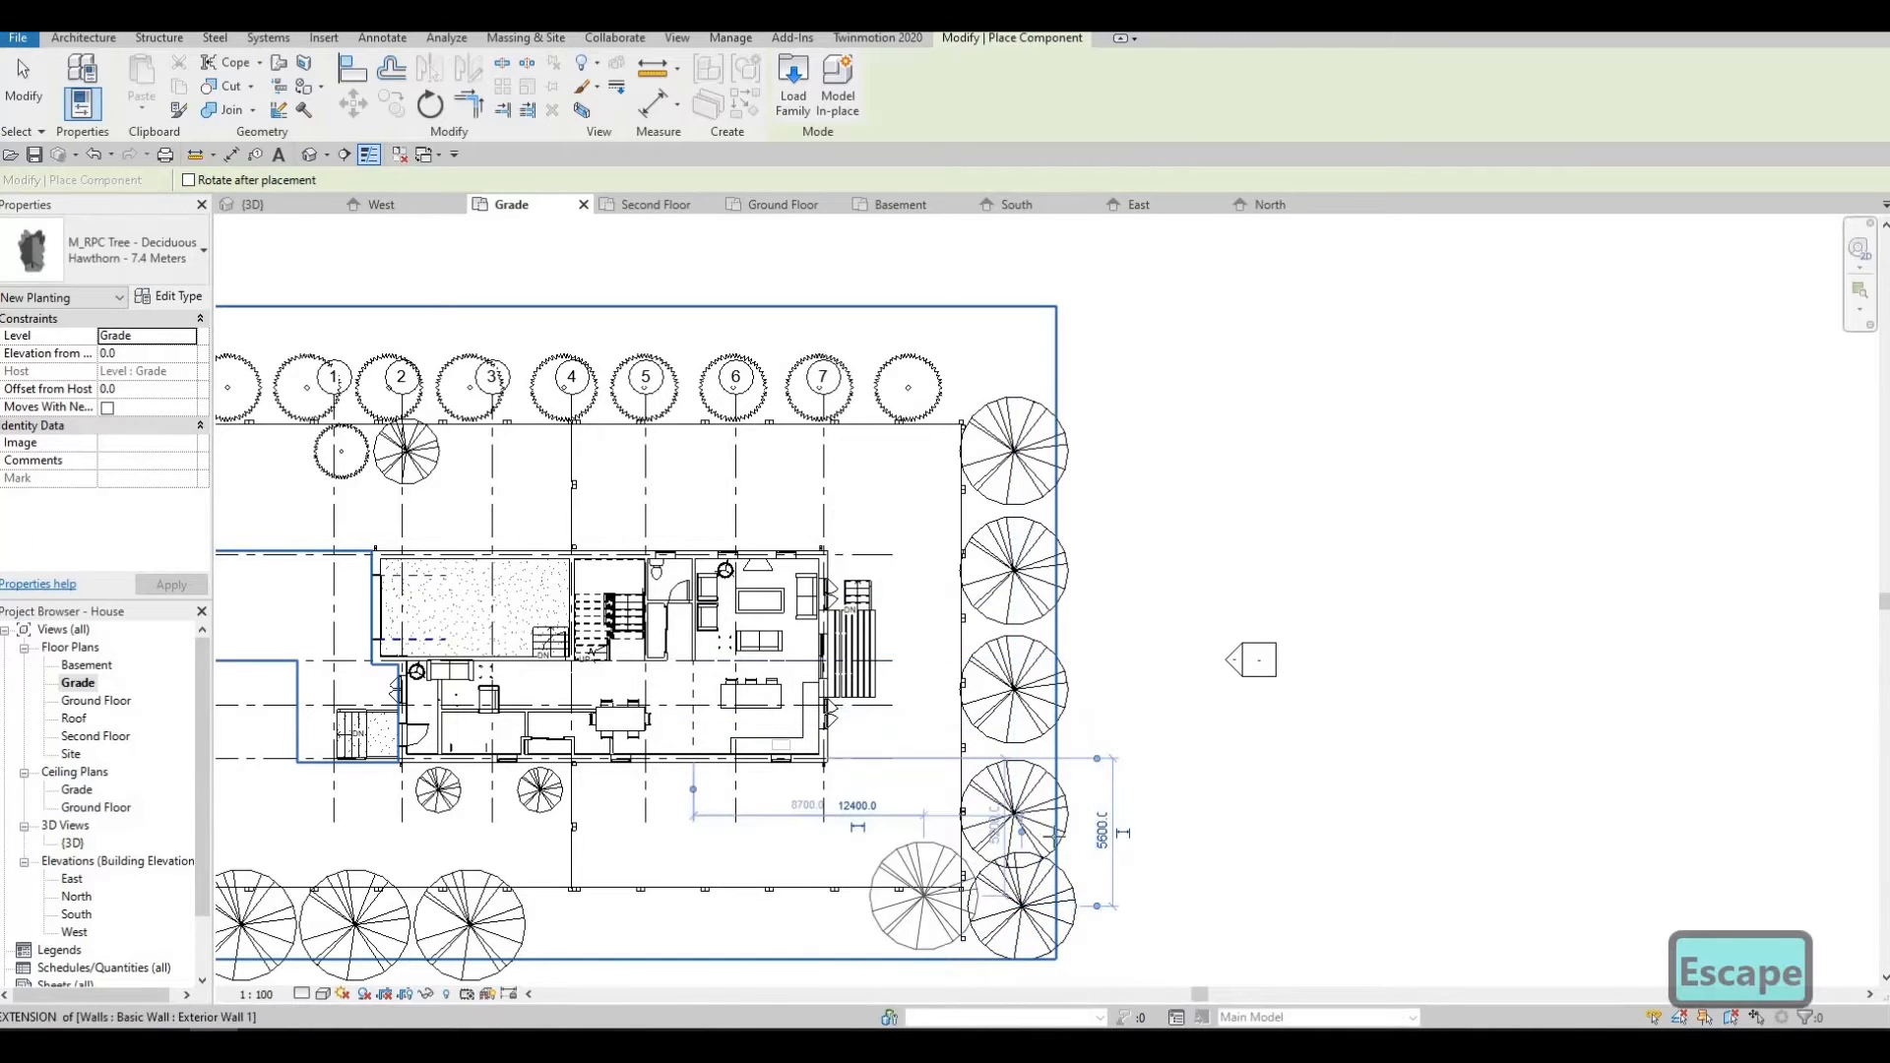
# Place two more Honey Locust - 7.6 Meters deciduous trees along the eastern part of the south fence and review the result in 3D.
pyautogui.moveTo(919, 886); pyautogui.dragTo(1110, 782, button='middle')
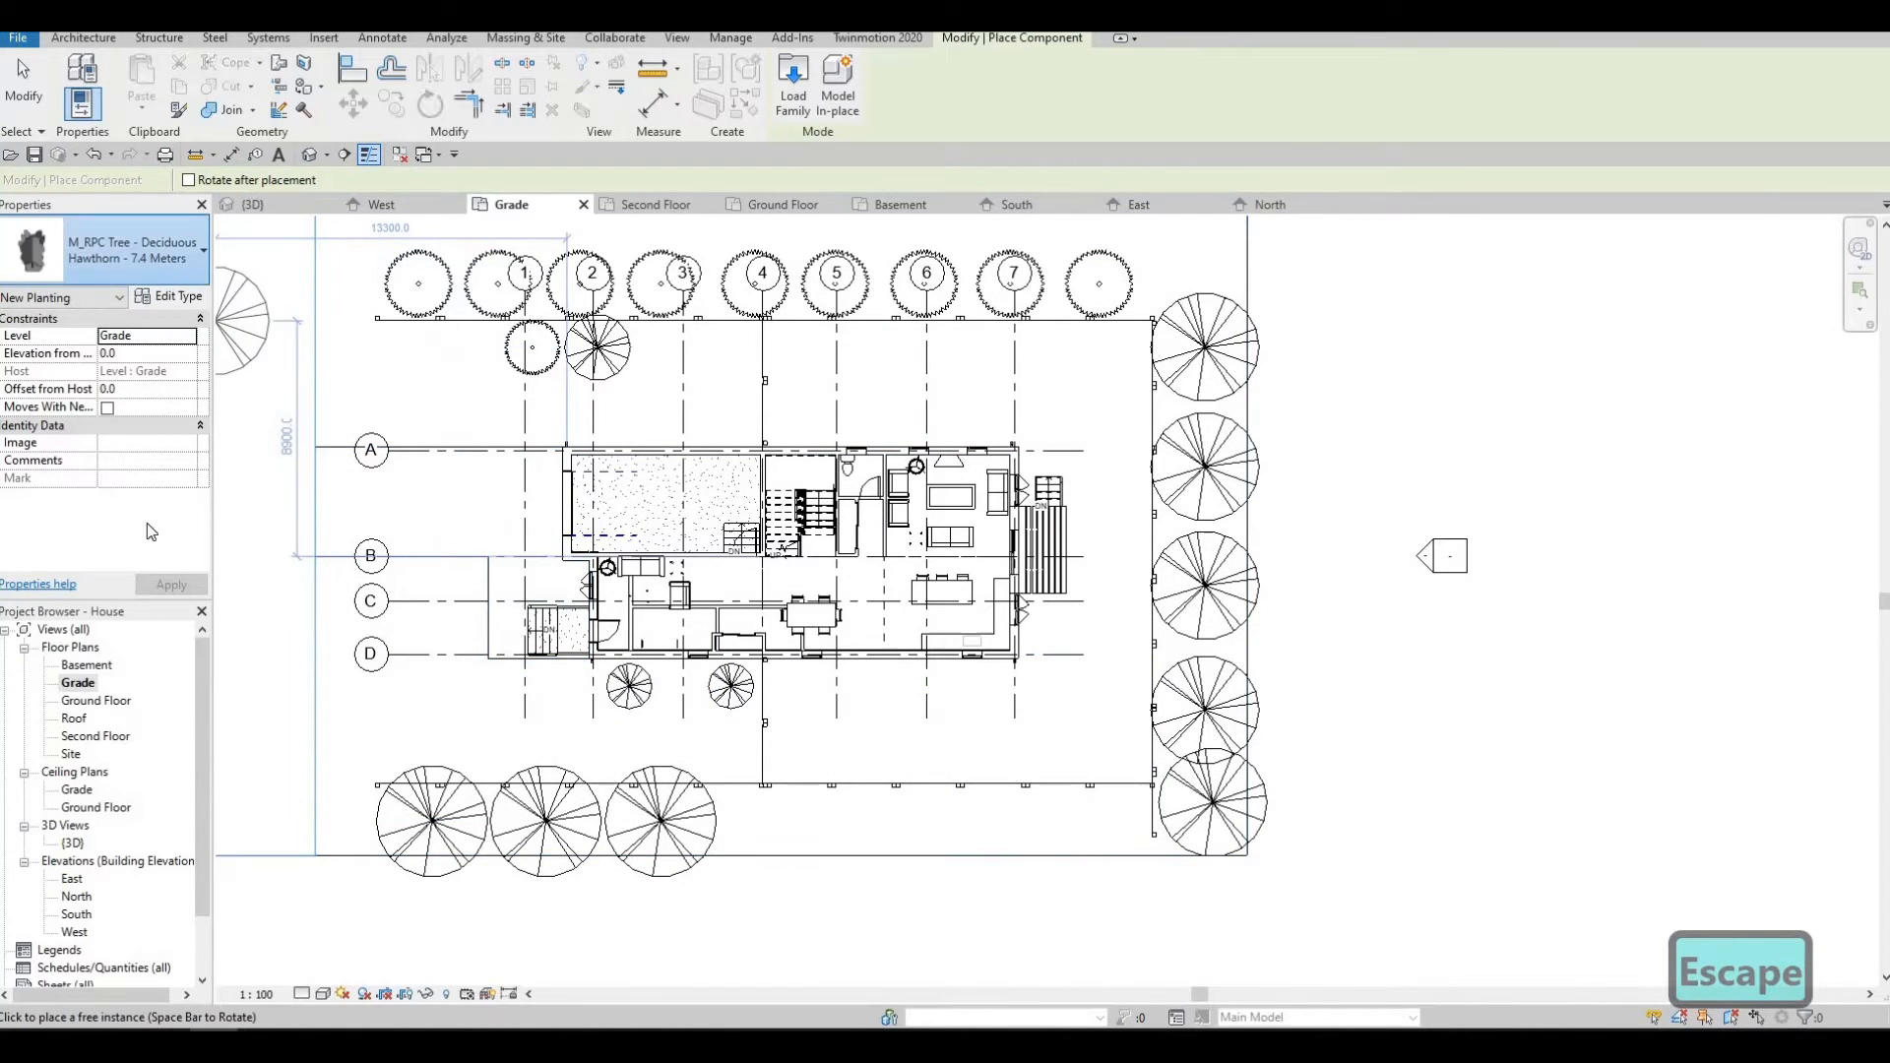
pyautogui.click(133, 251)
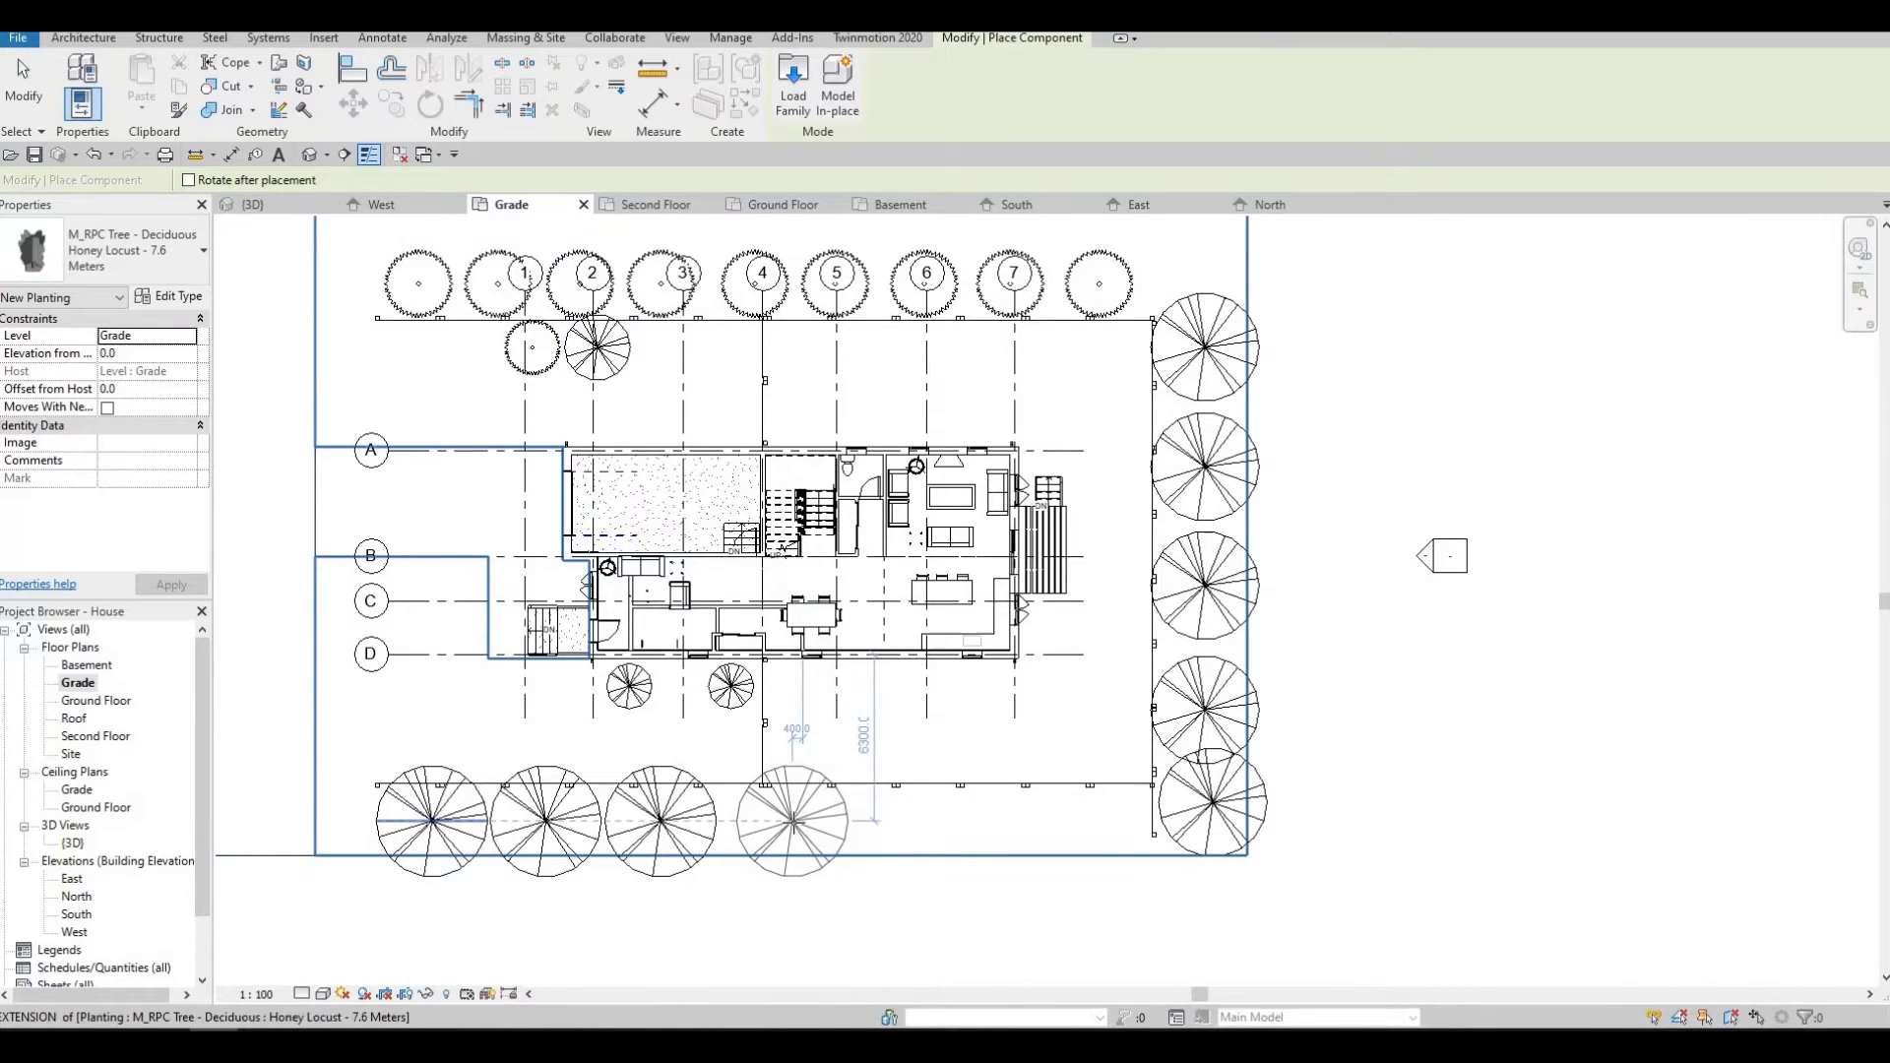
pyautogui.click(1009, 820)
pyautogui.press('Escape')
pyautogui.press('Escape')
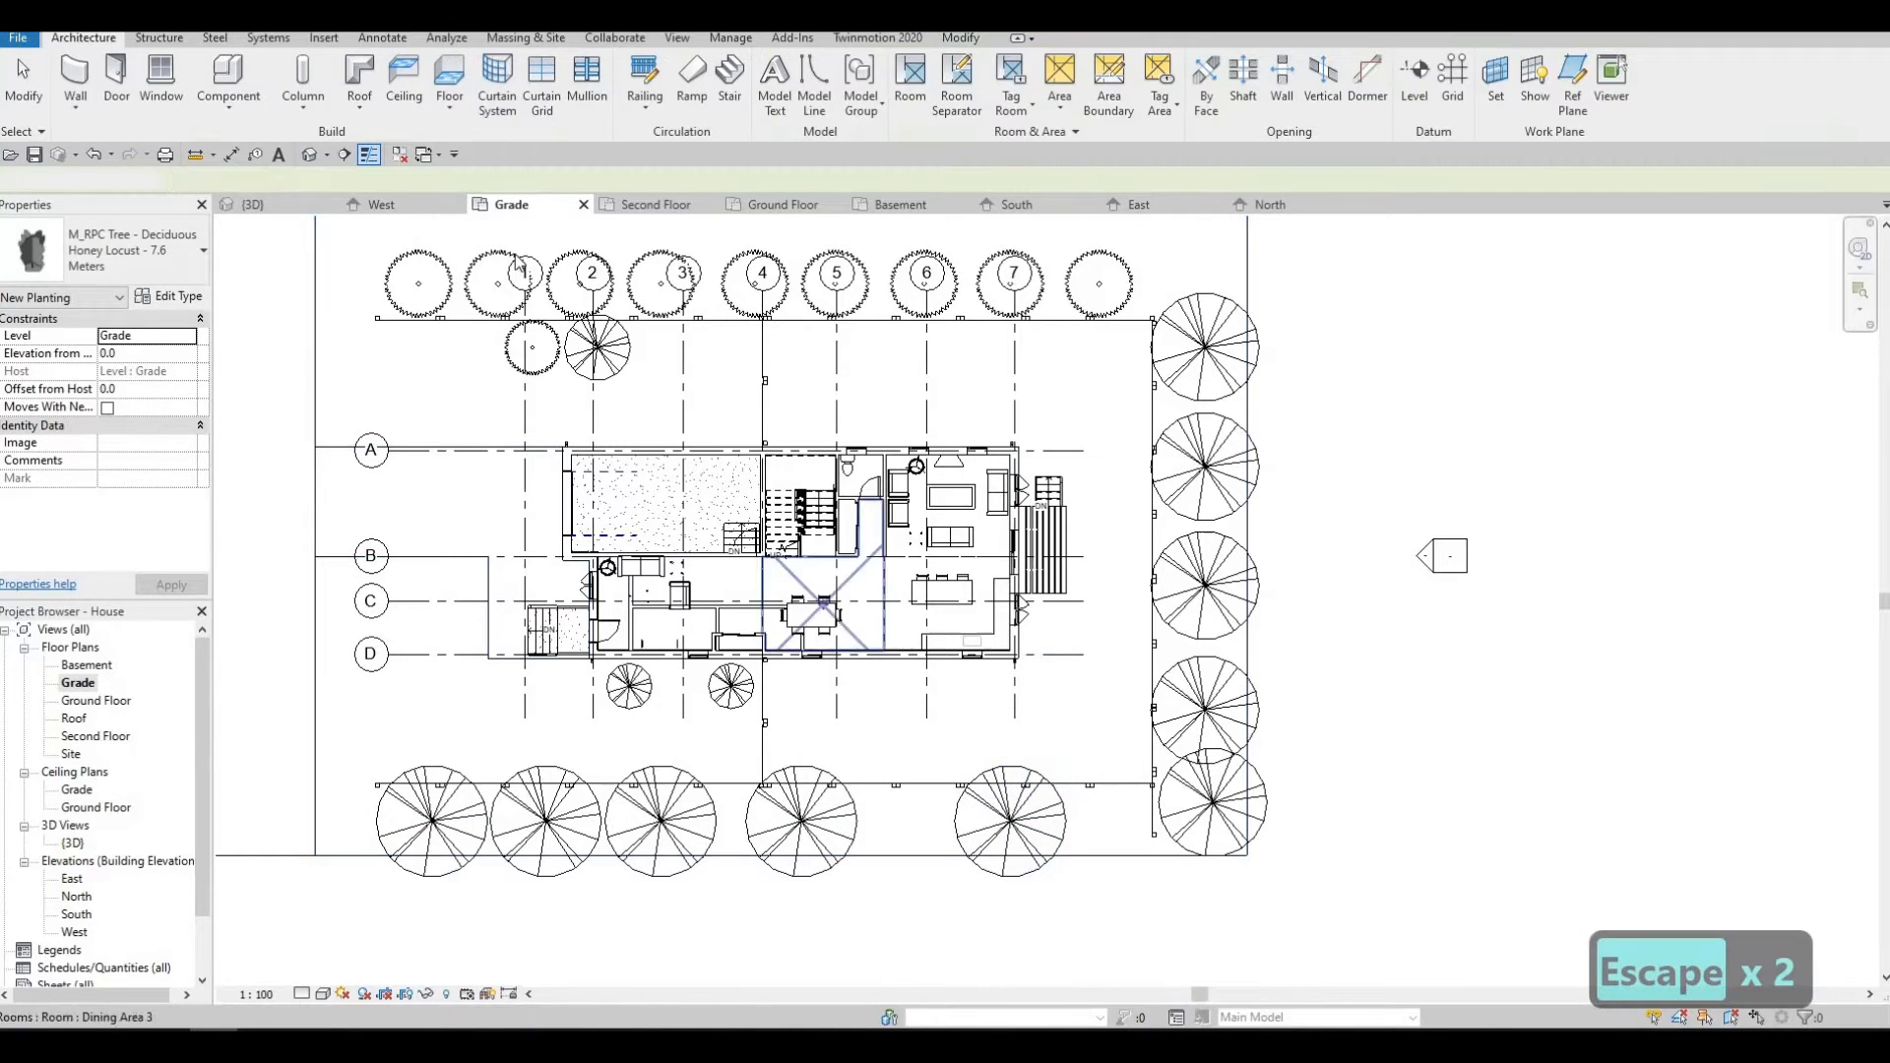
pyautogui.click(311, 155)
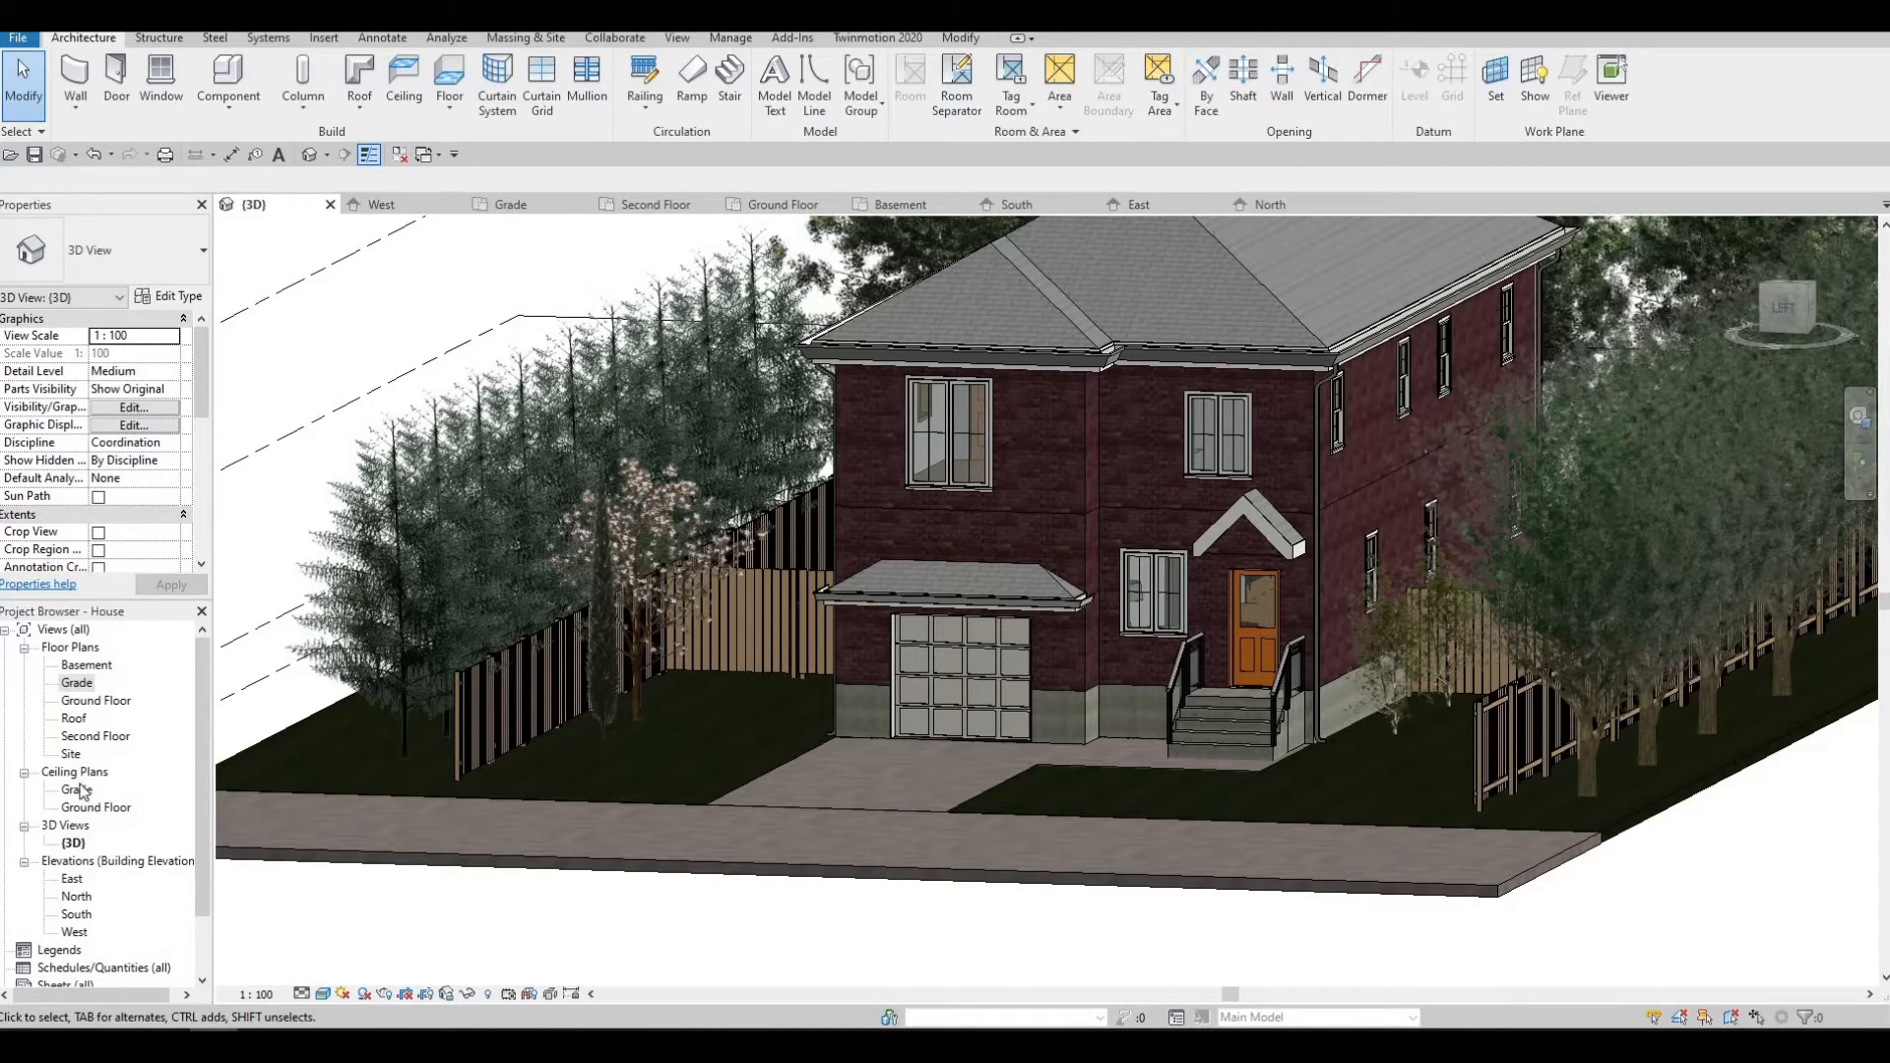
# Create a perspective camera view on the Grade plan from the street southwest of the house, aimed northeast across the house.
pyautogui.doubleClick(76, 684)
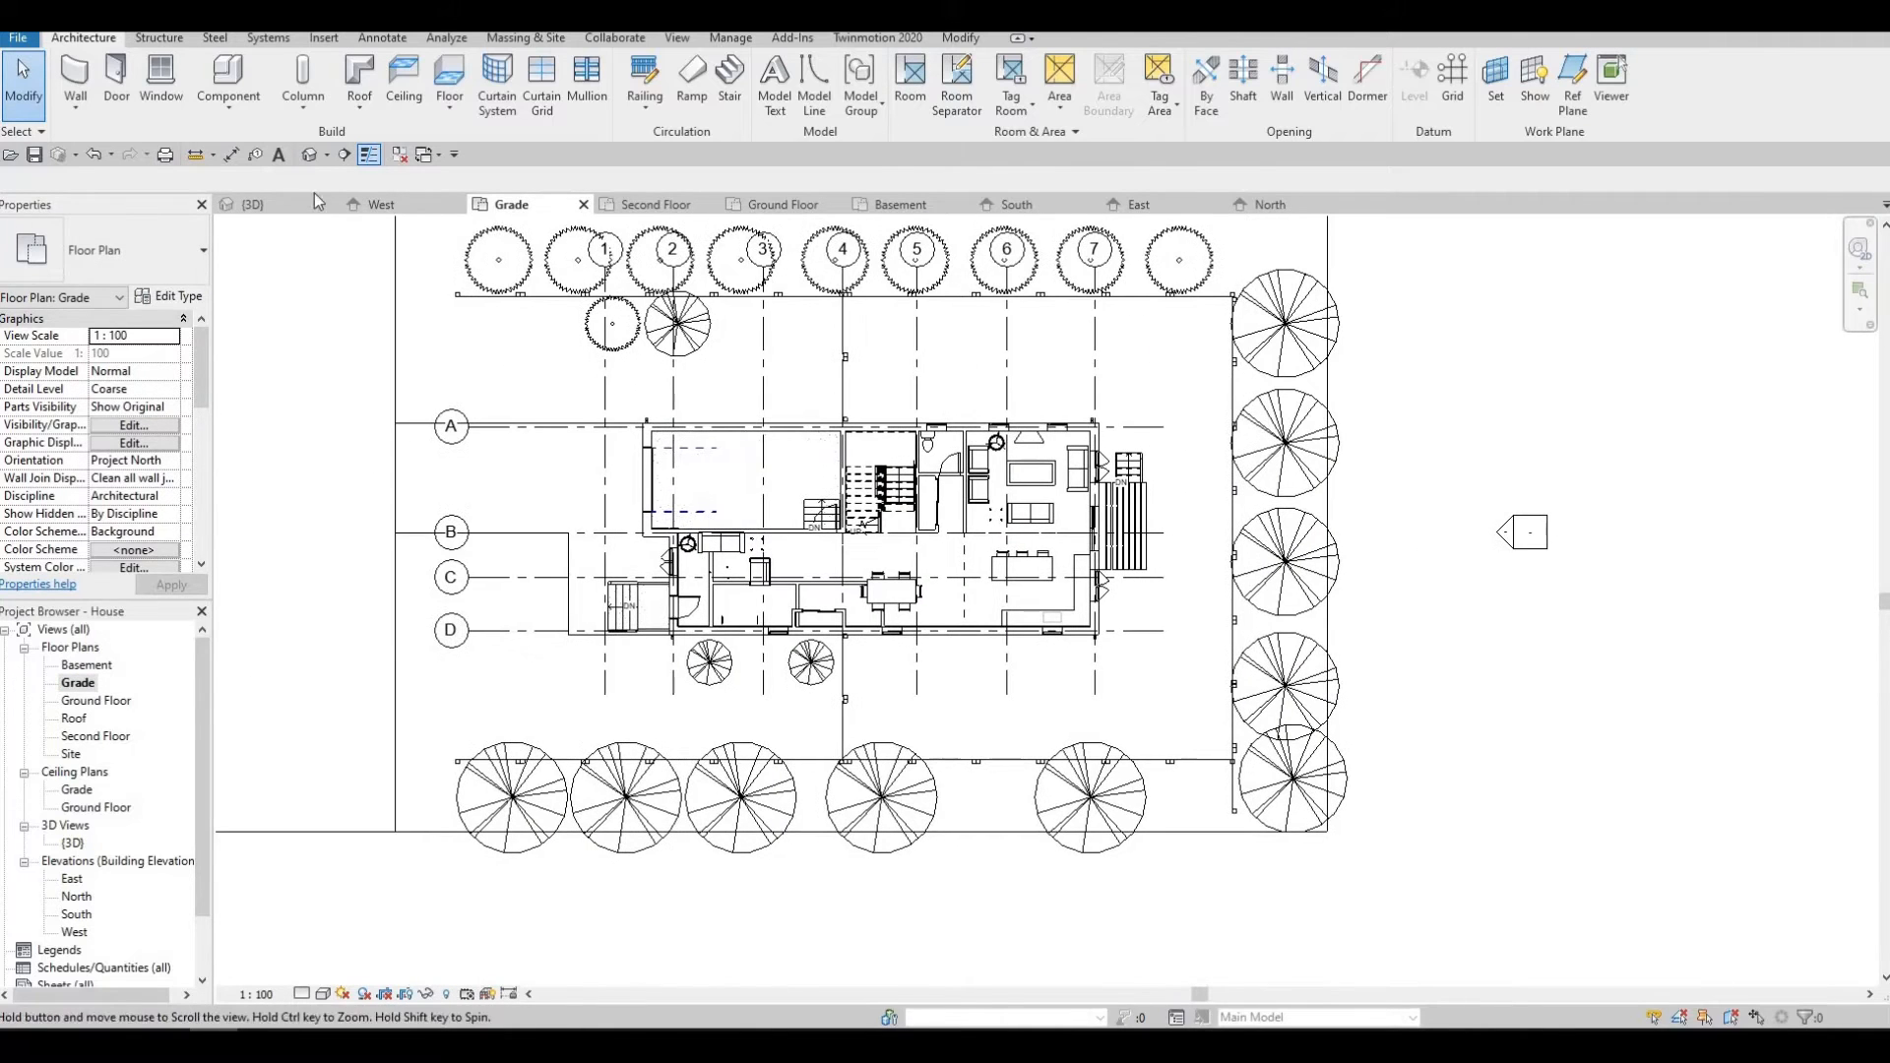
pyautogui.click(327, 157)
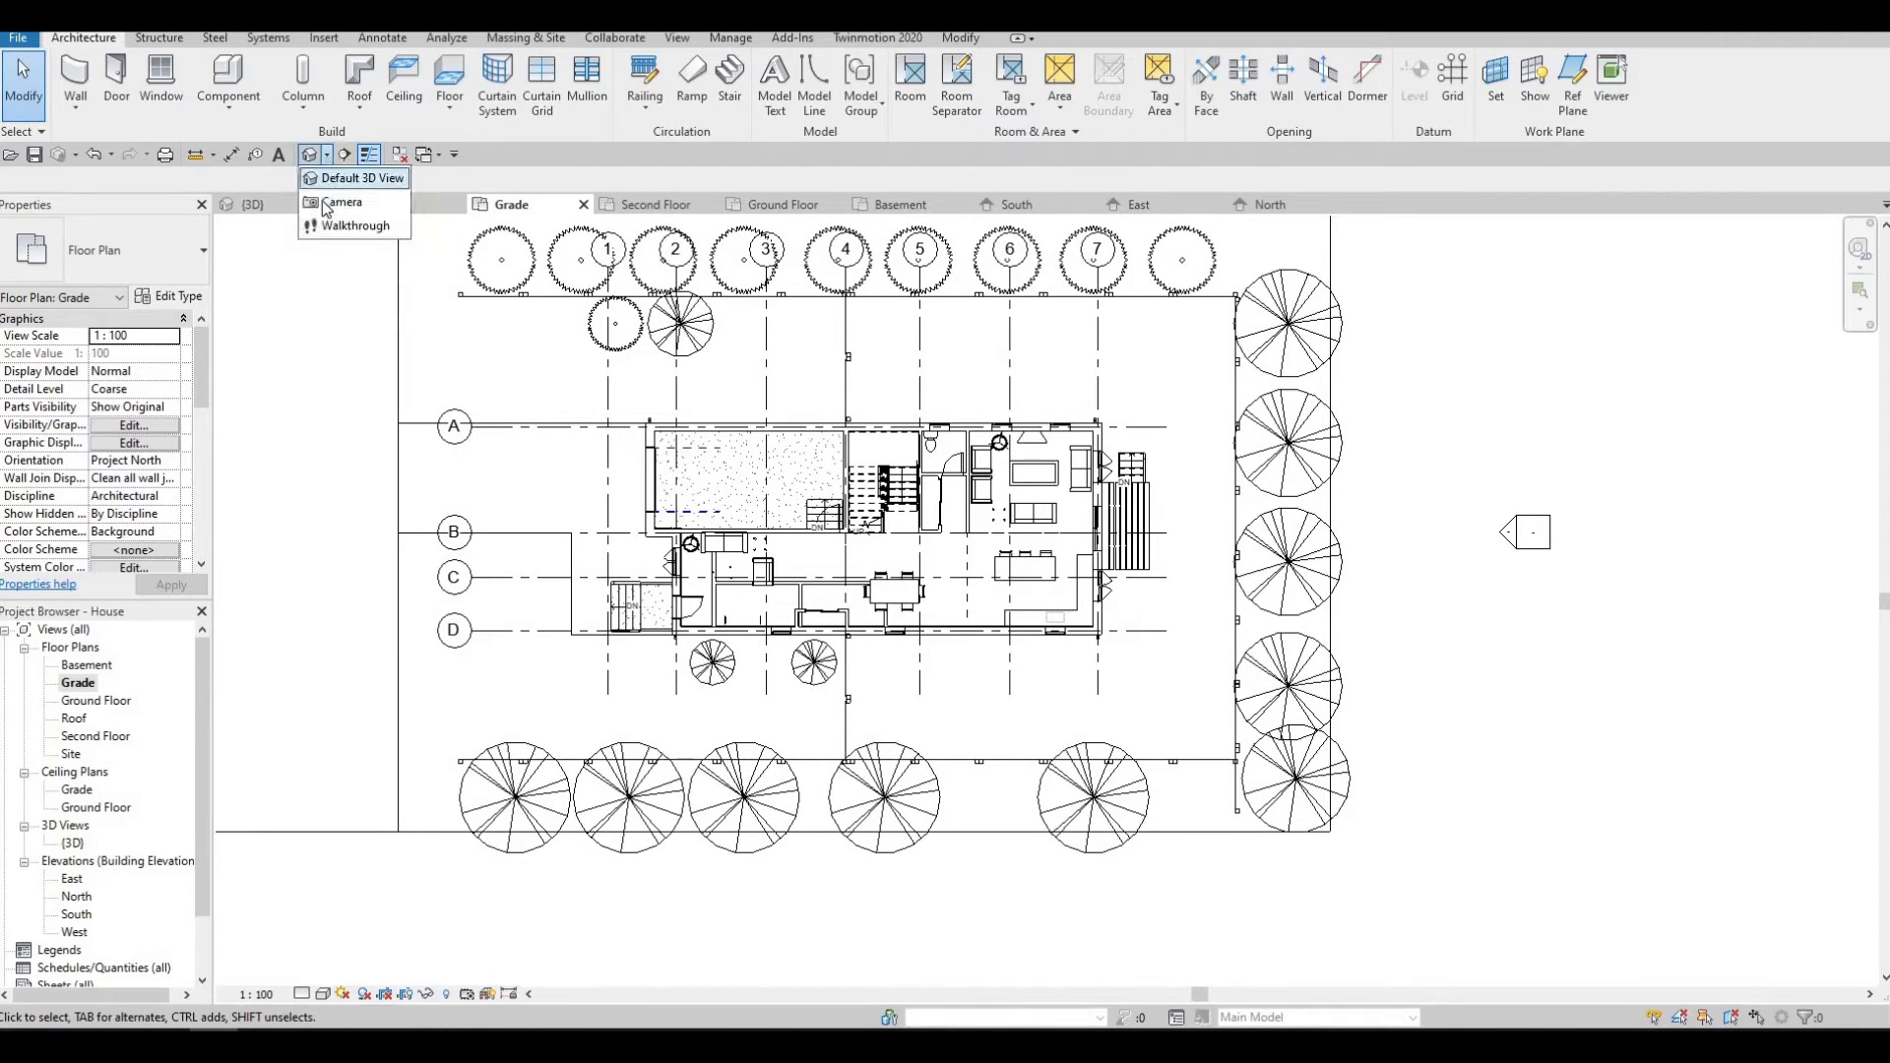
pyautogui.click(341, 201)
pyautogui.moveTo(389, 603); pyautogui.dragTo(694, 674, button='middle')
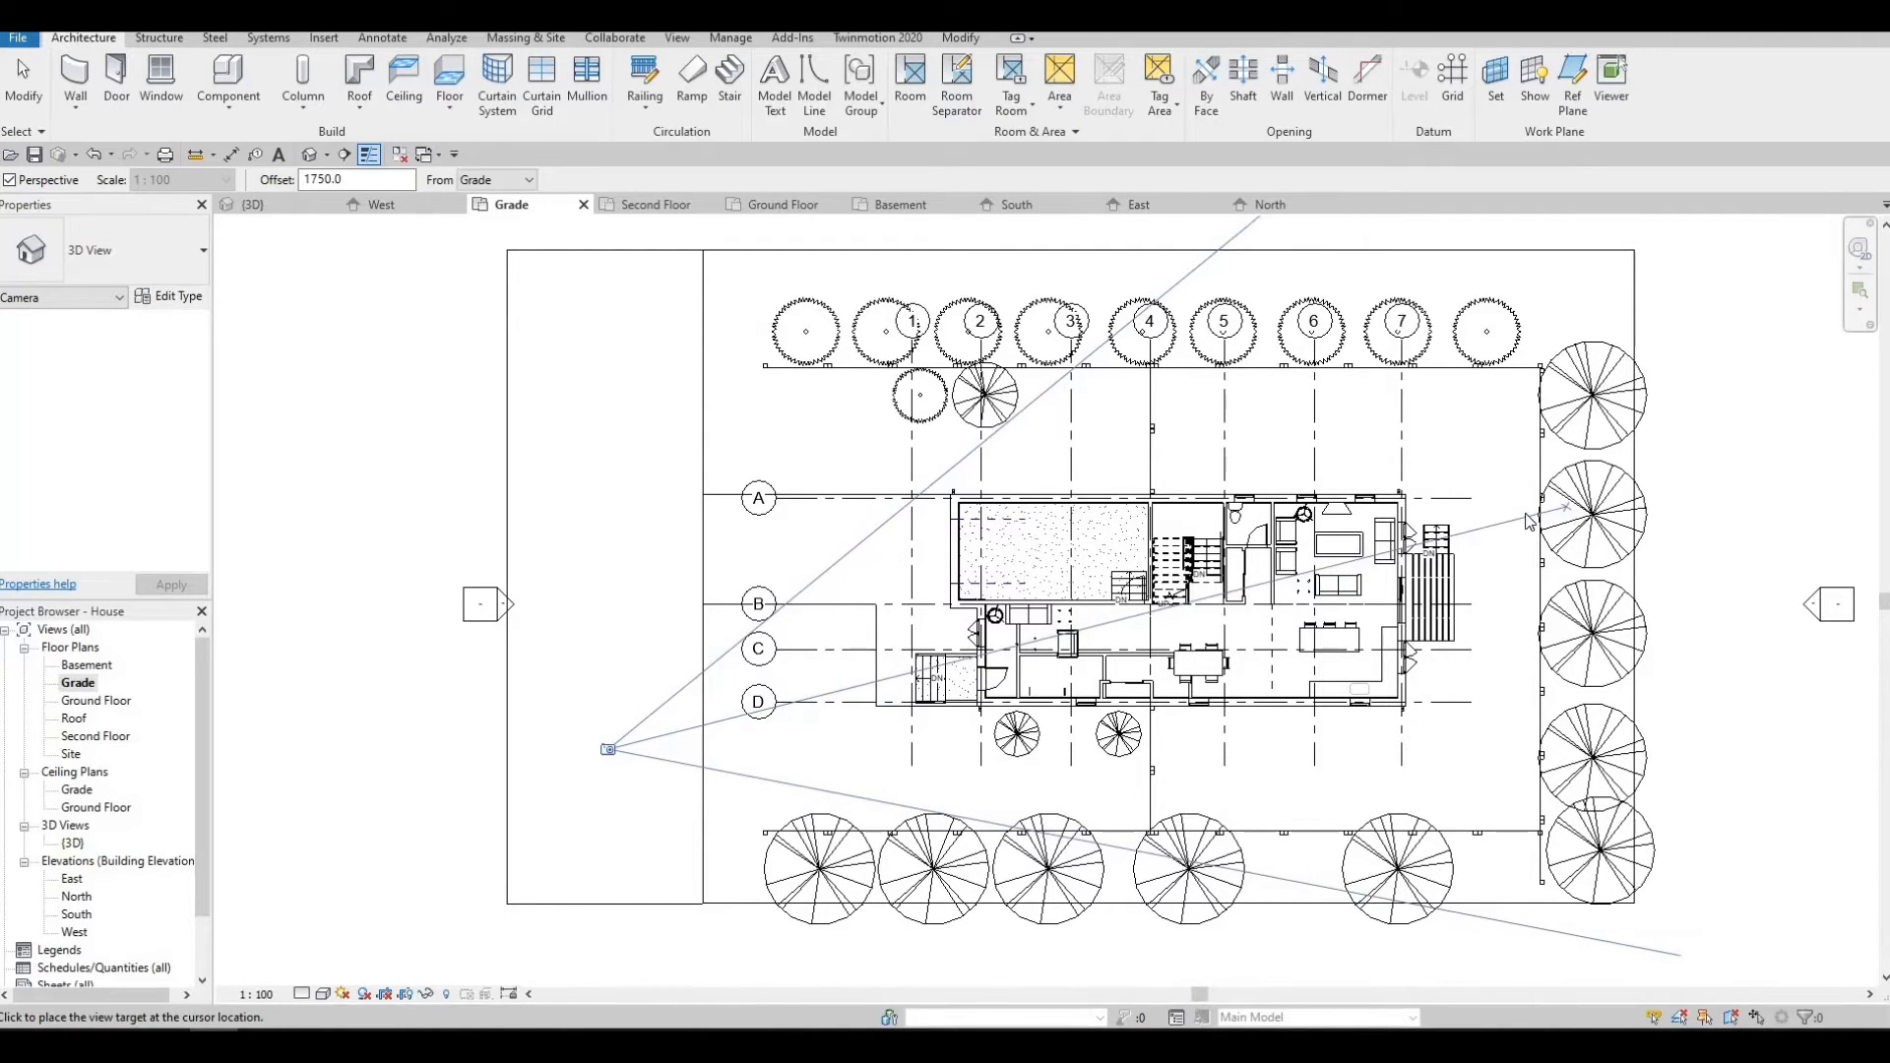
pyautogui.click(1462, 475)
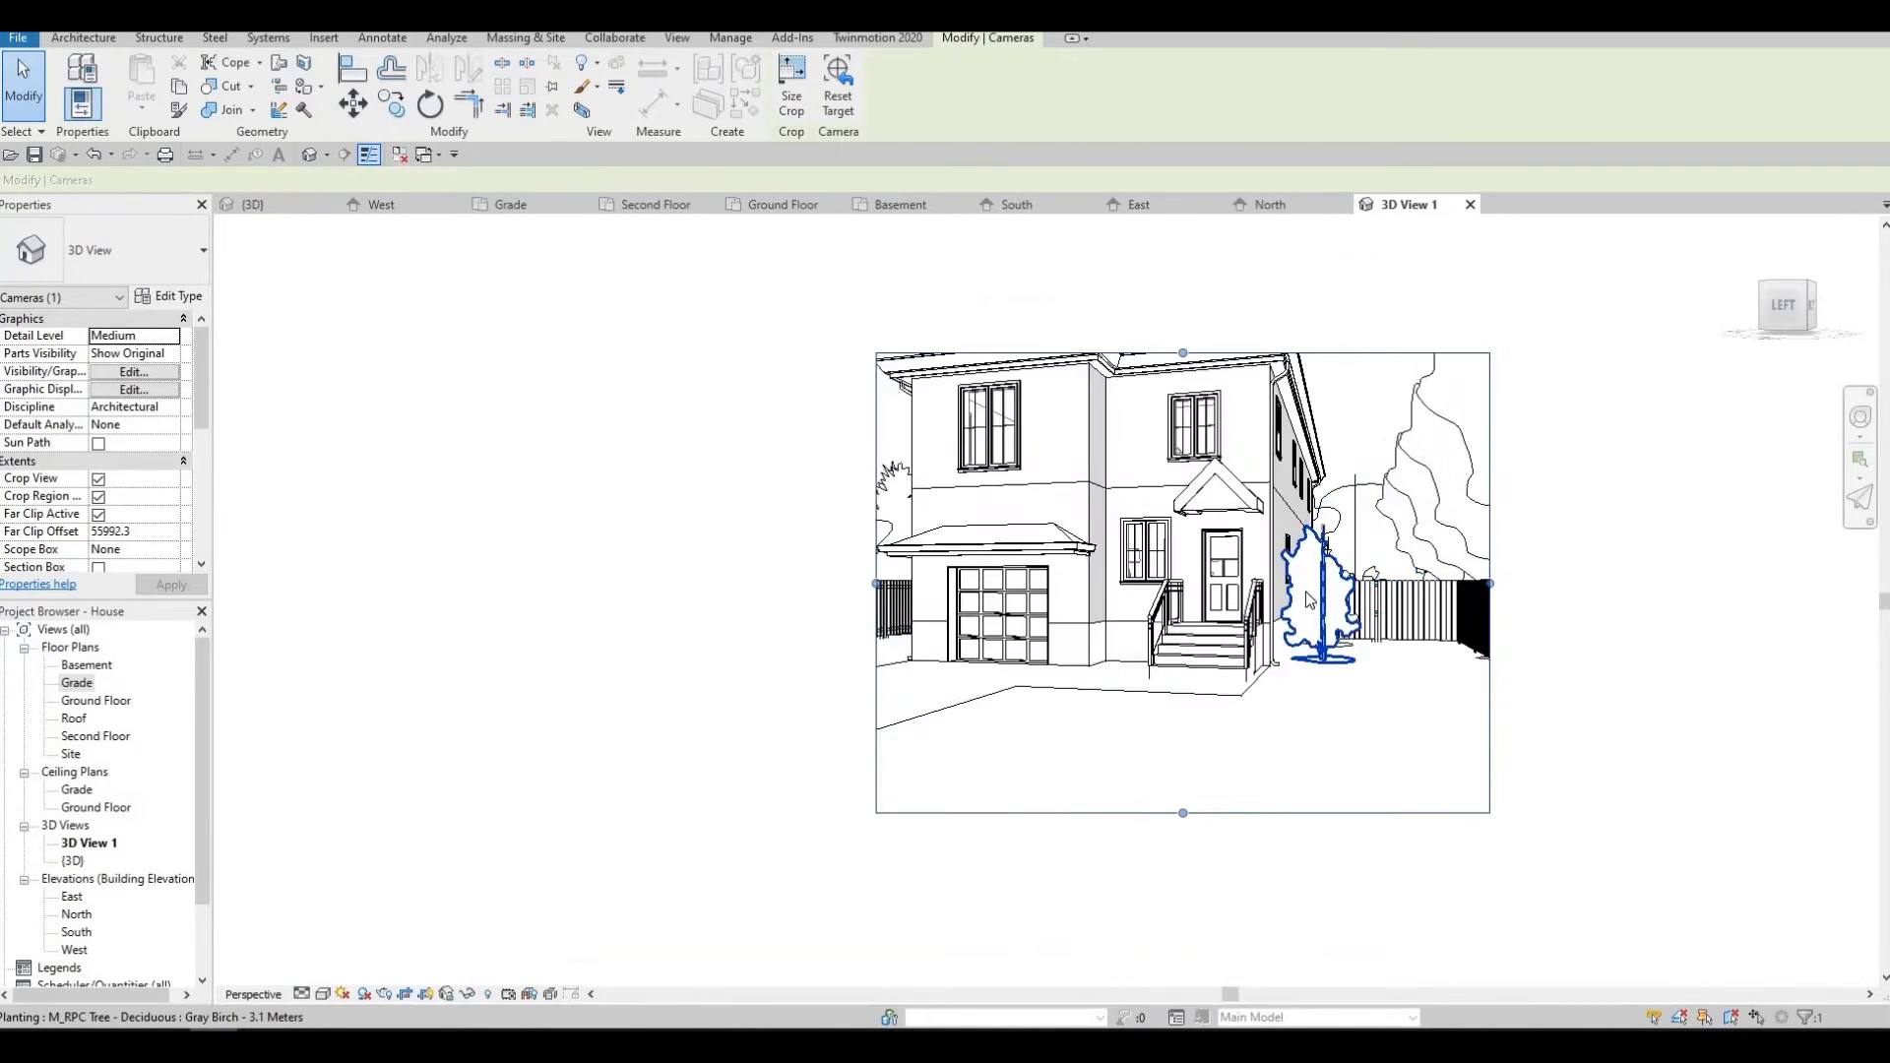
# Enlarge the camera view's crop region on all four sides and set its visual style to Consistent Colors.
pyautogui.scroll(-3, 1309, 601)
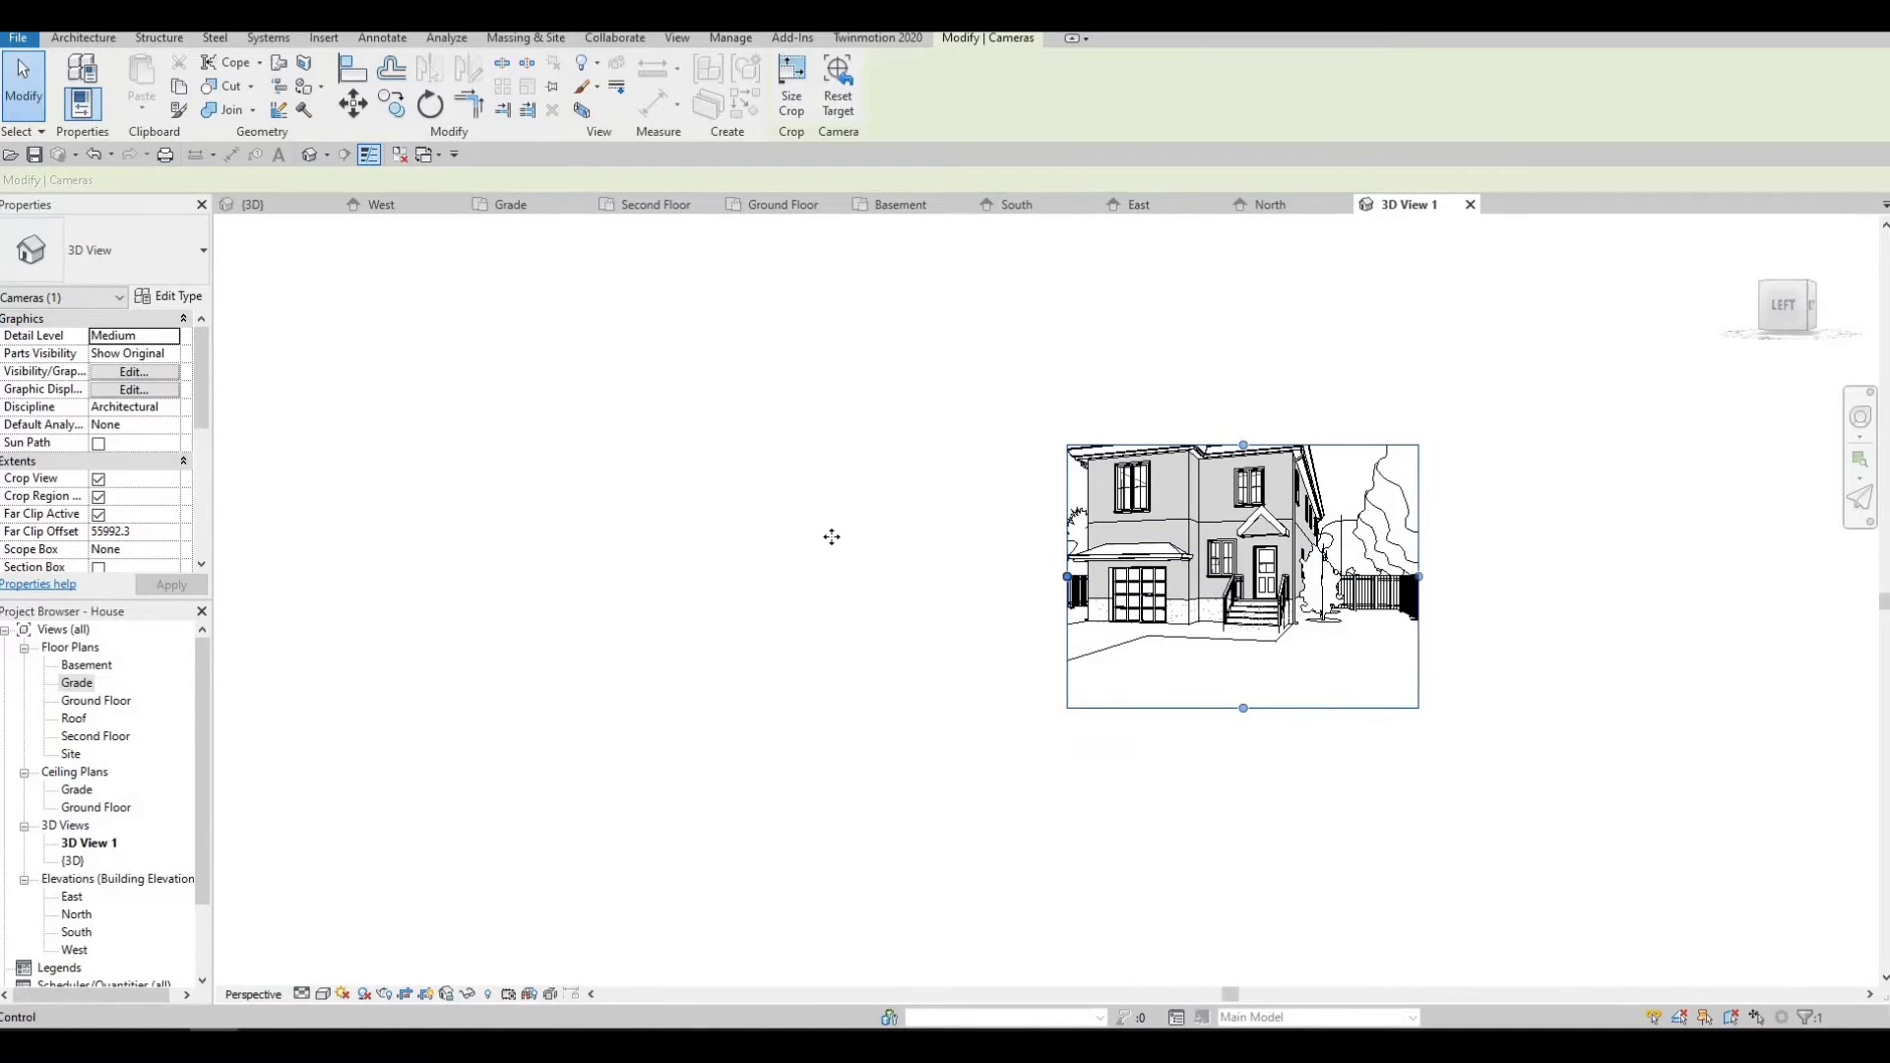
pyautogui.moveTo(1113, 445); pyautogui.dragTo(1137, 308)
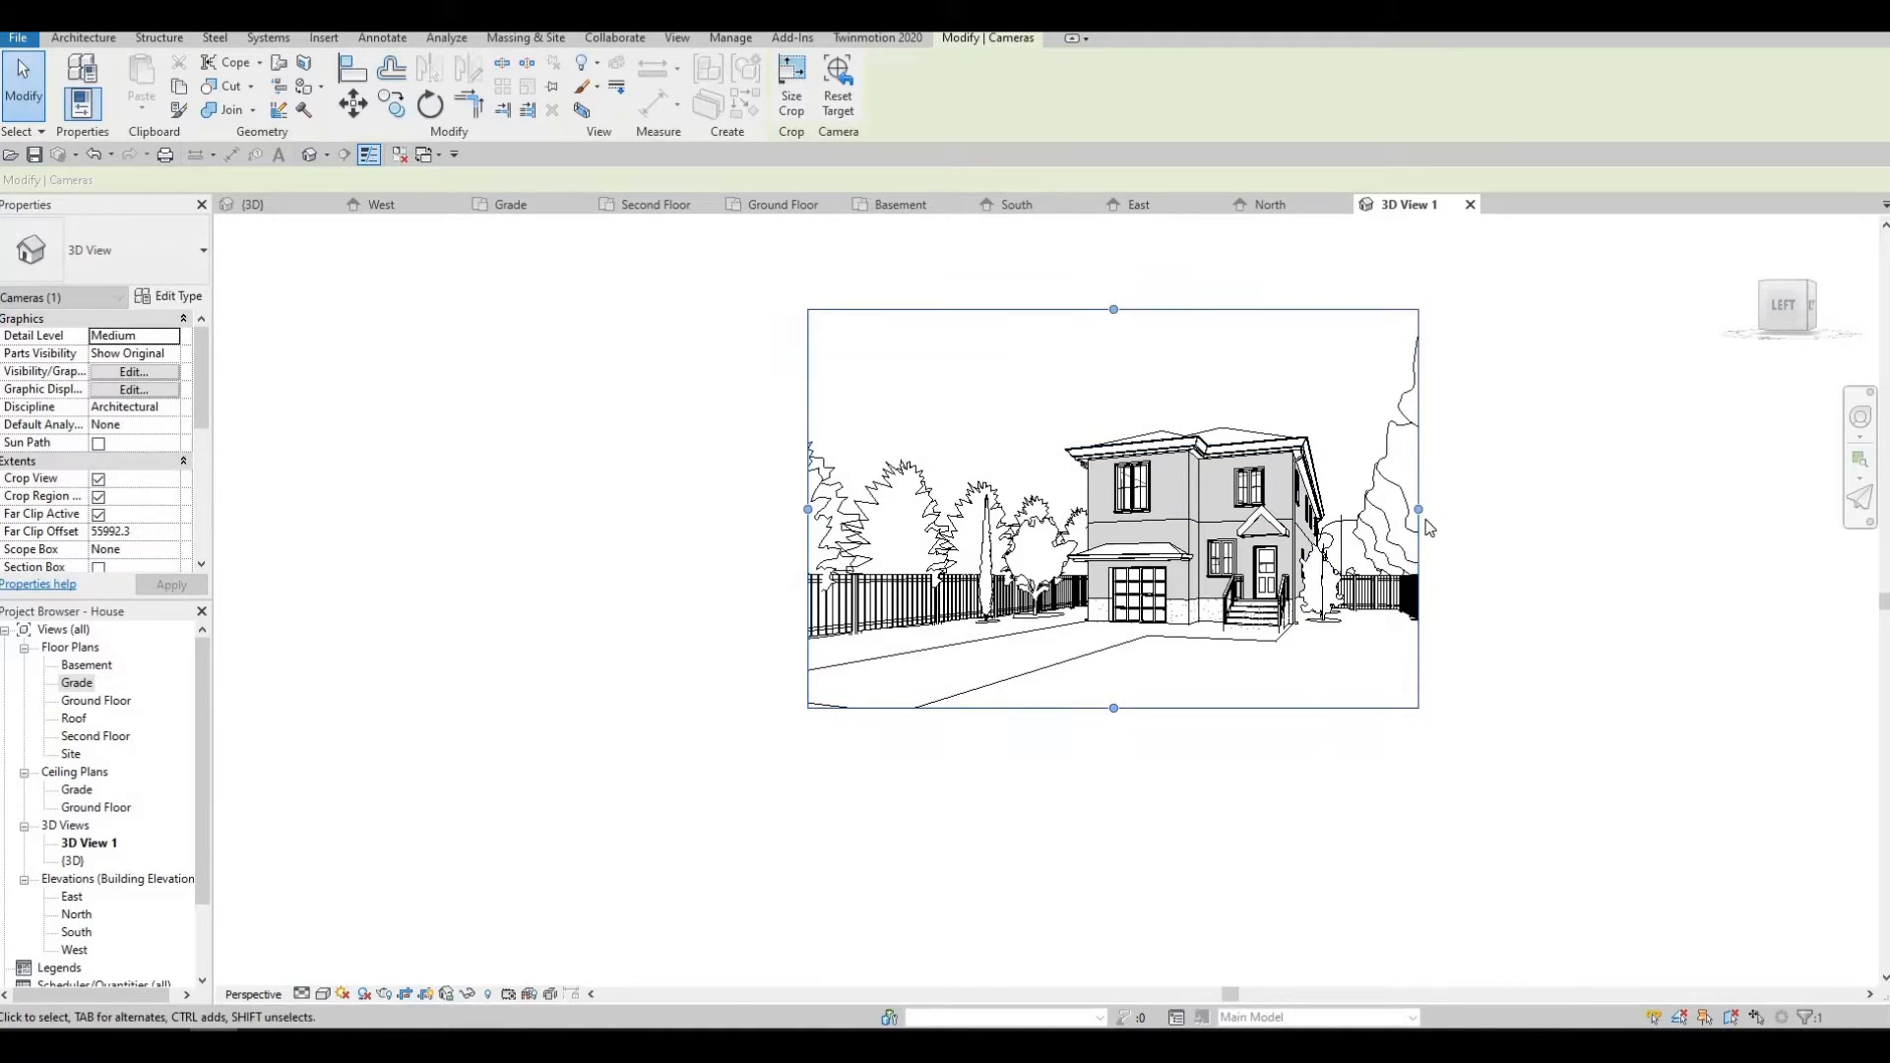
pyautogui.moveTo(1420, 512); pyautogui.dragTo(1468, 510)
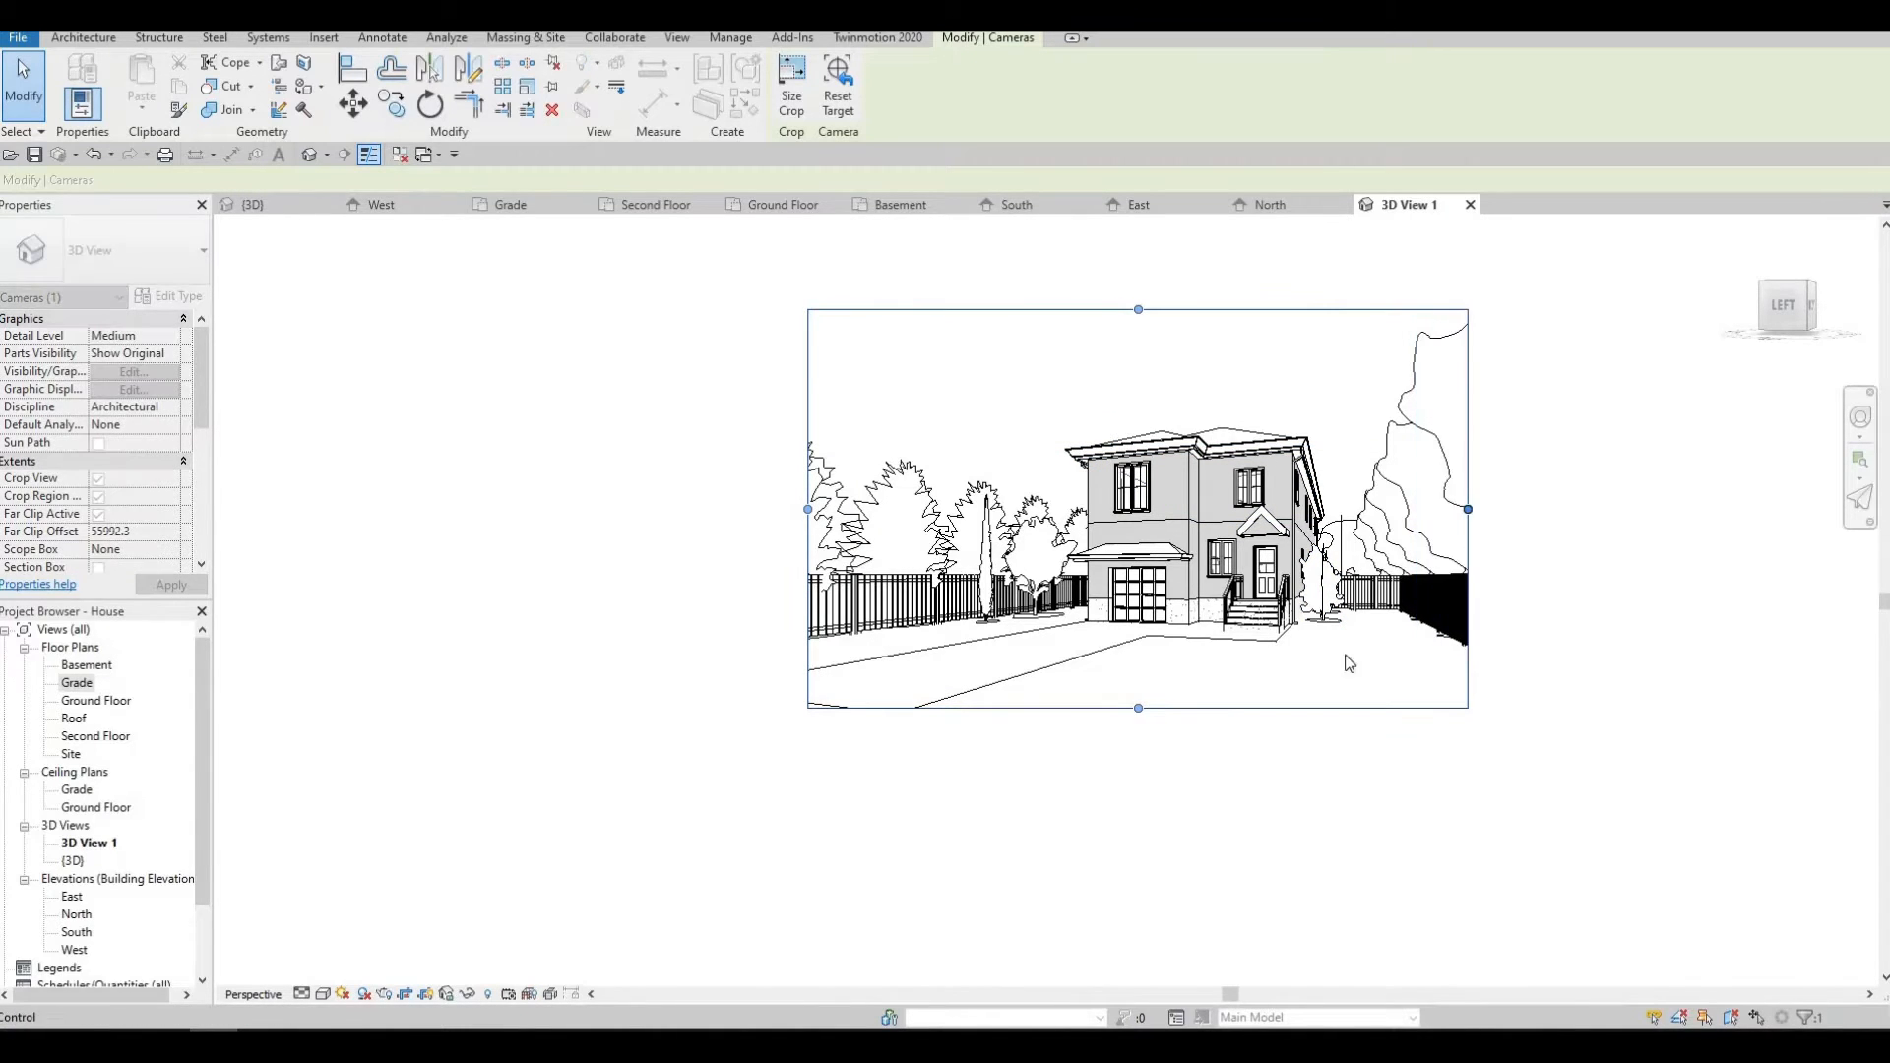
pyautogui.moveTo(1141, 734); pyautogui.dragTo(1138, 730)
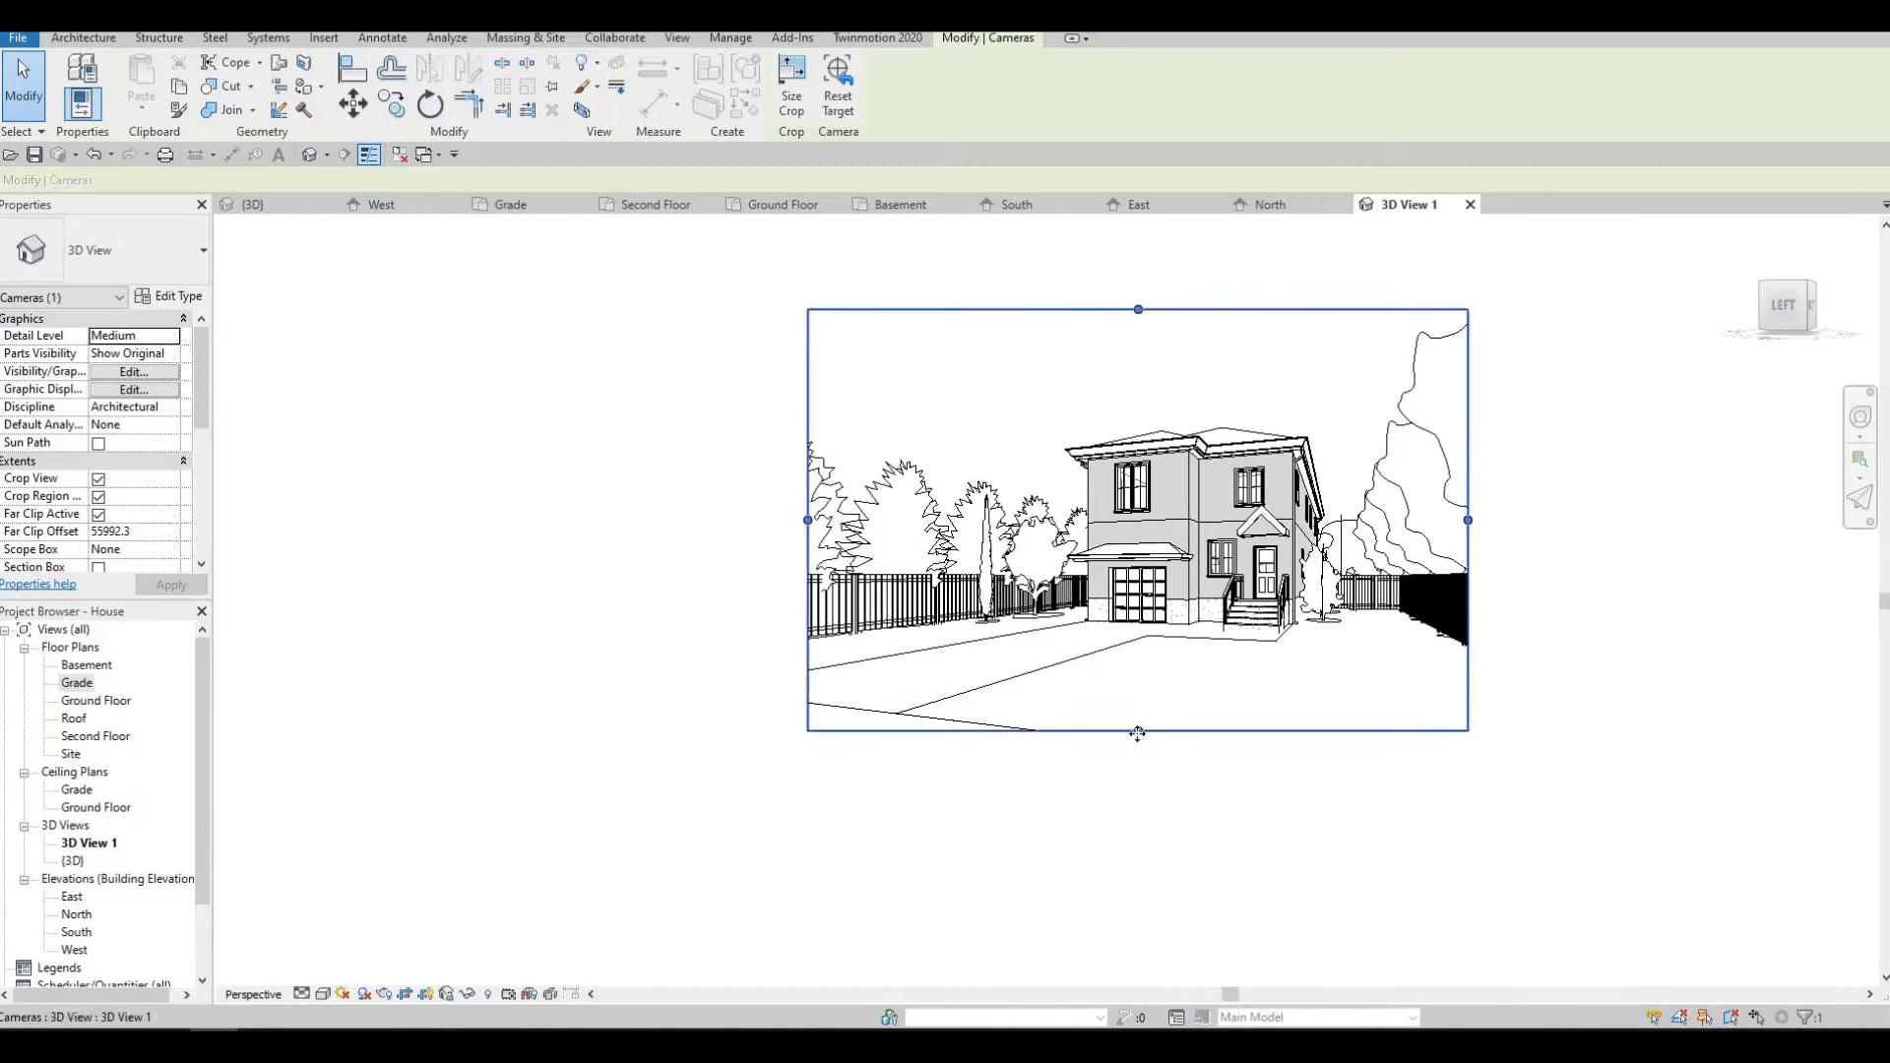
pyautogui.moveTo(1138, 731); pyautogui.dragTo(1138, 750)
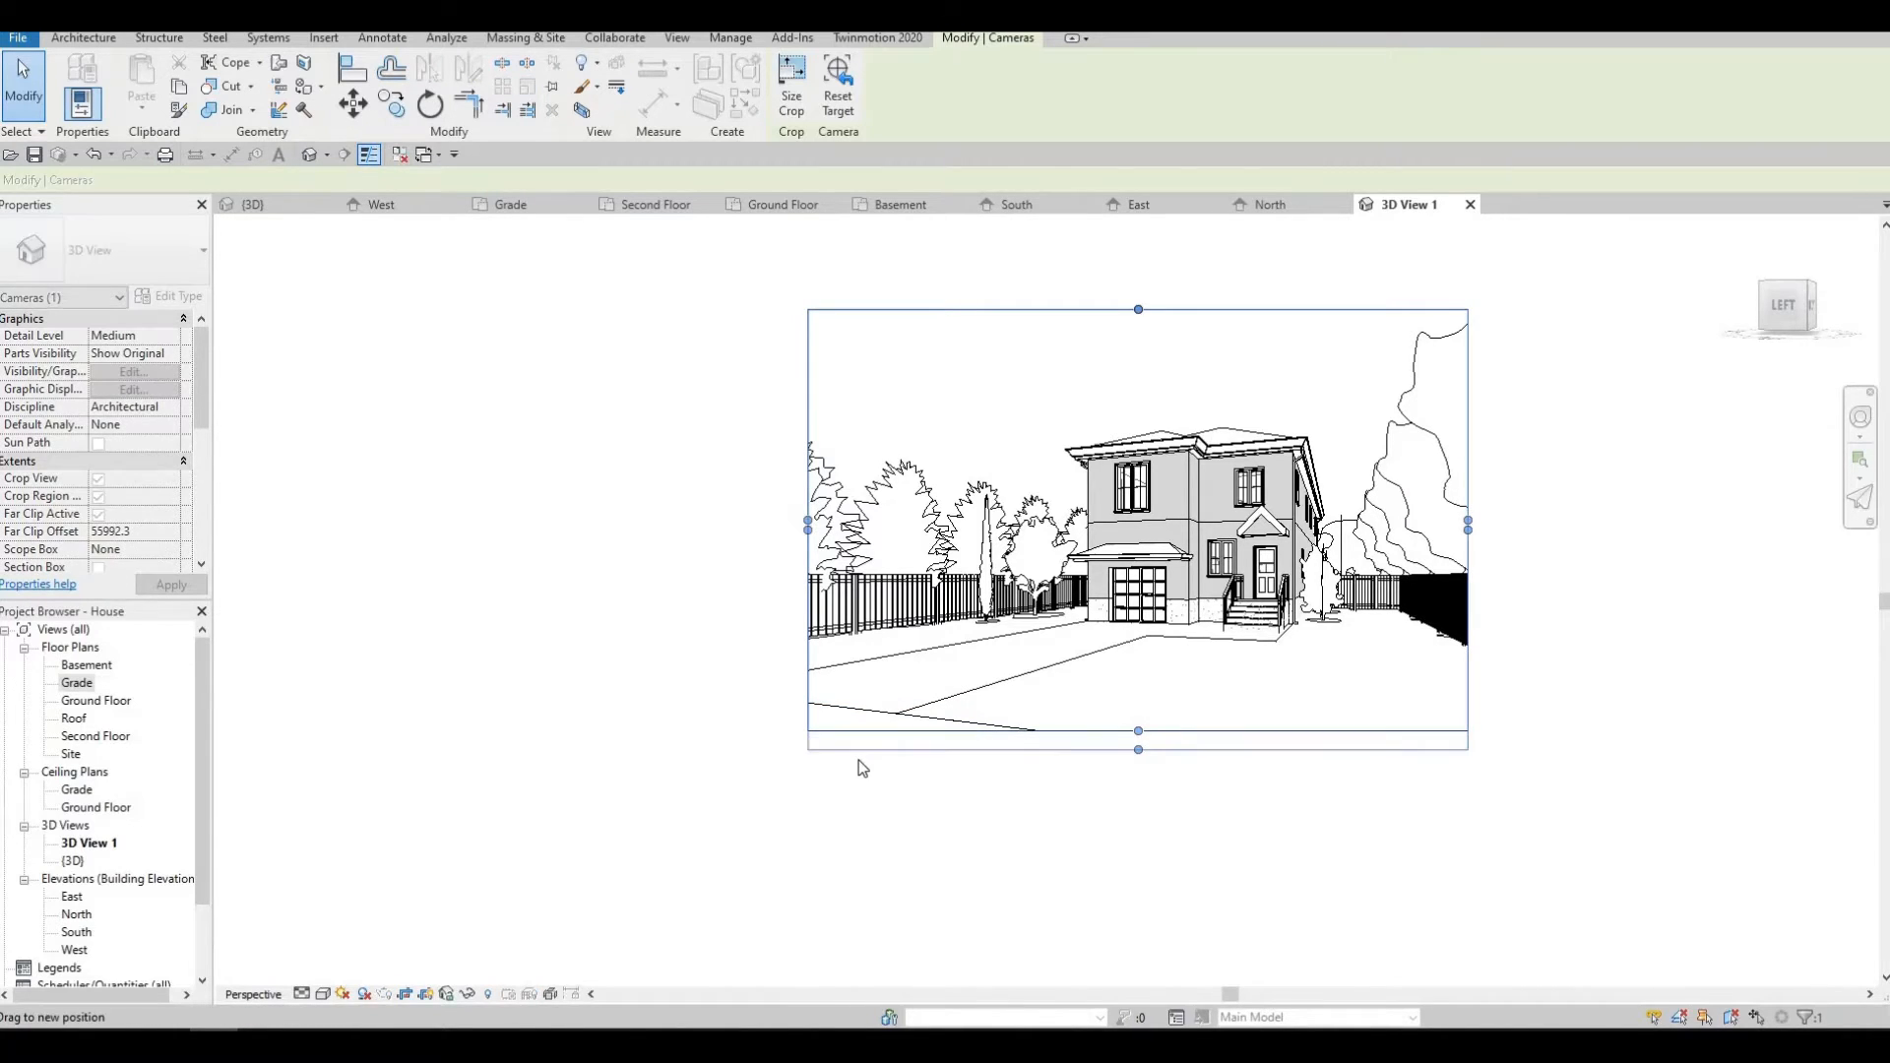
pyautogui.click(323, 995)
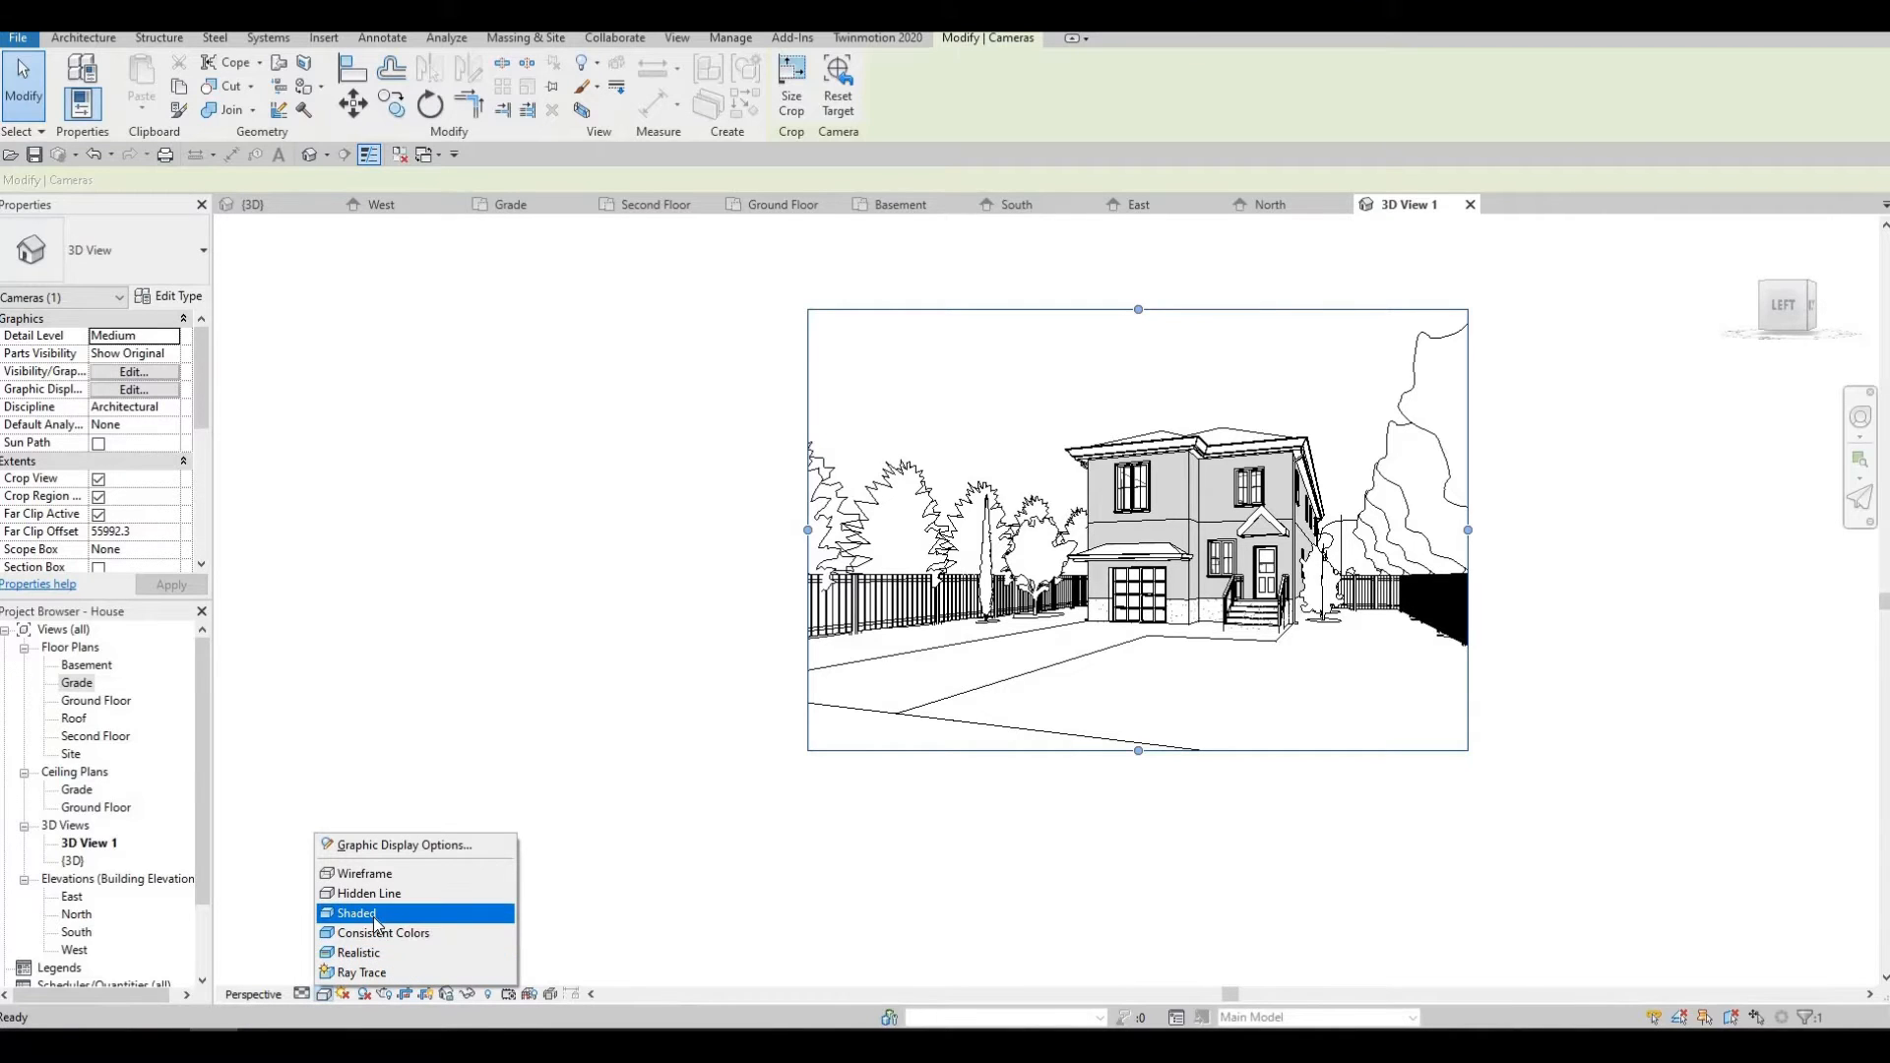
pyautogui.click(473, 938)
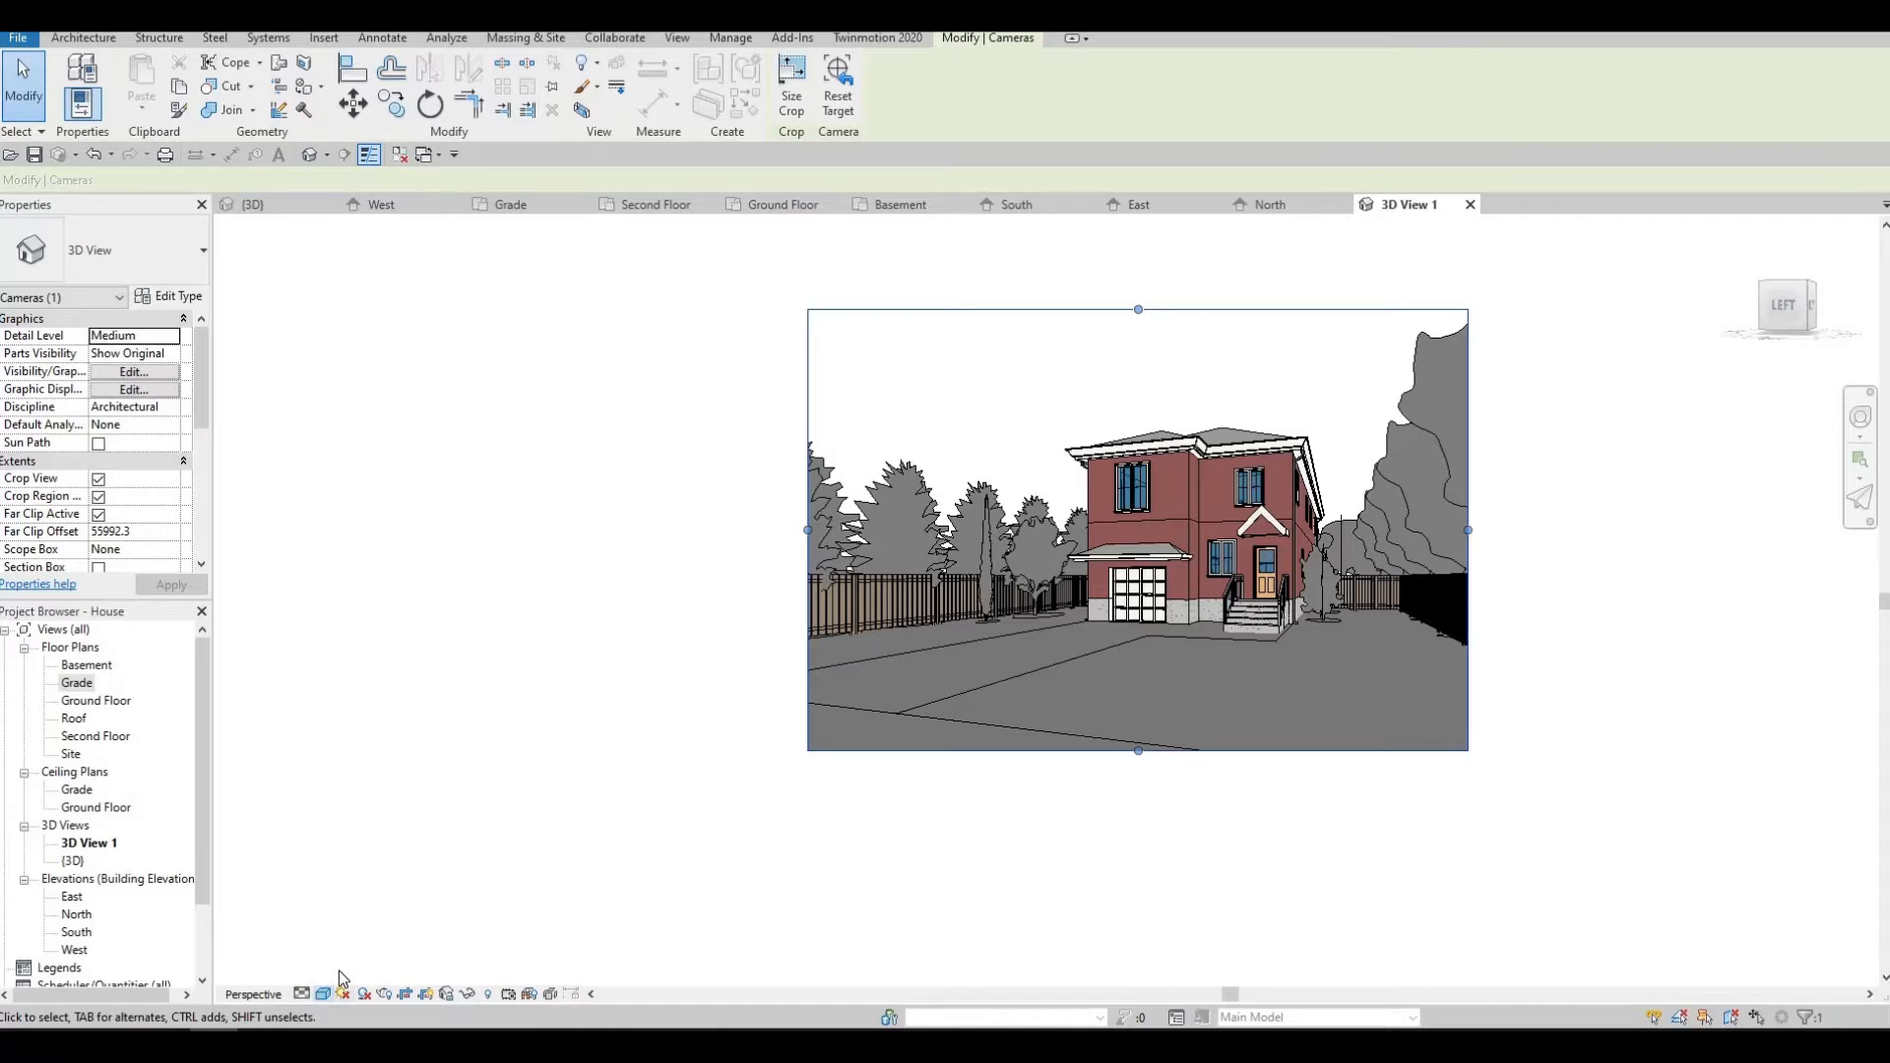
# Set the camera view's visual style to Realistic, then deselect the view frame and review the house front.
pyautogui.click(323, 994)
pyautogui.click(433, 961)
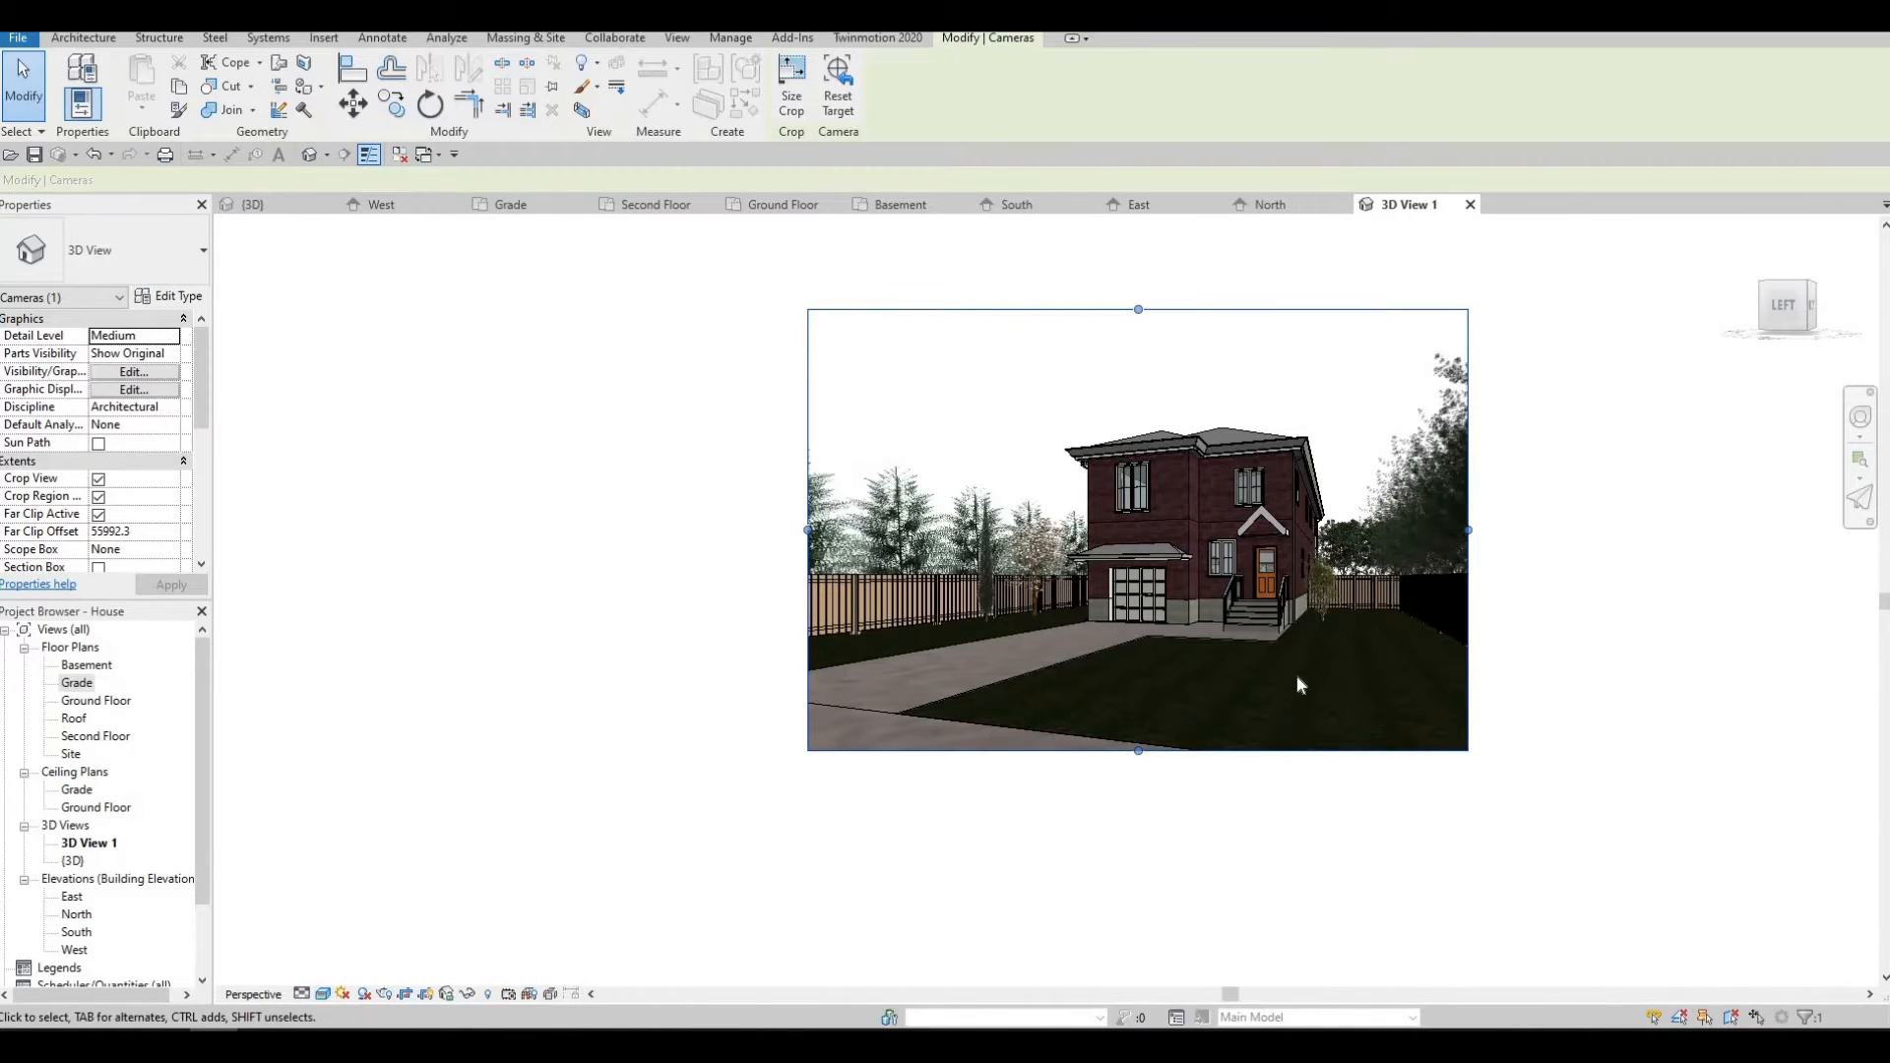
pyautogui.scroll(2, 1294, 649)
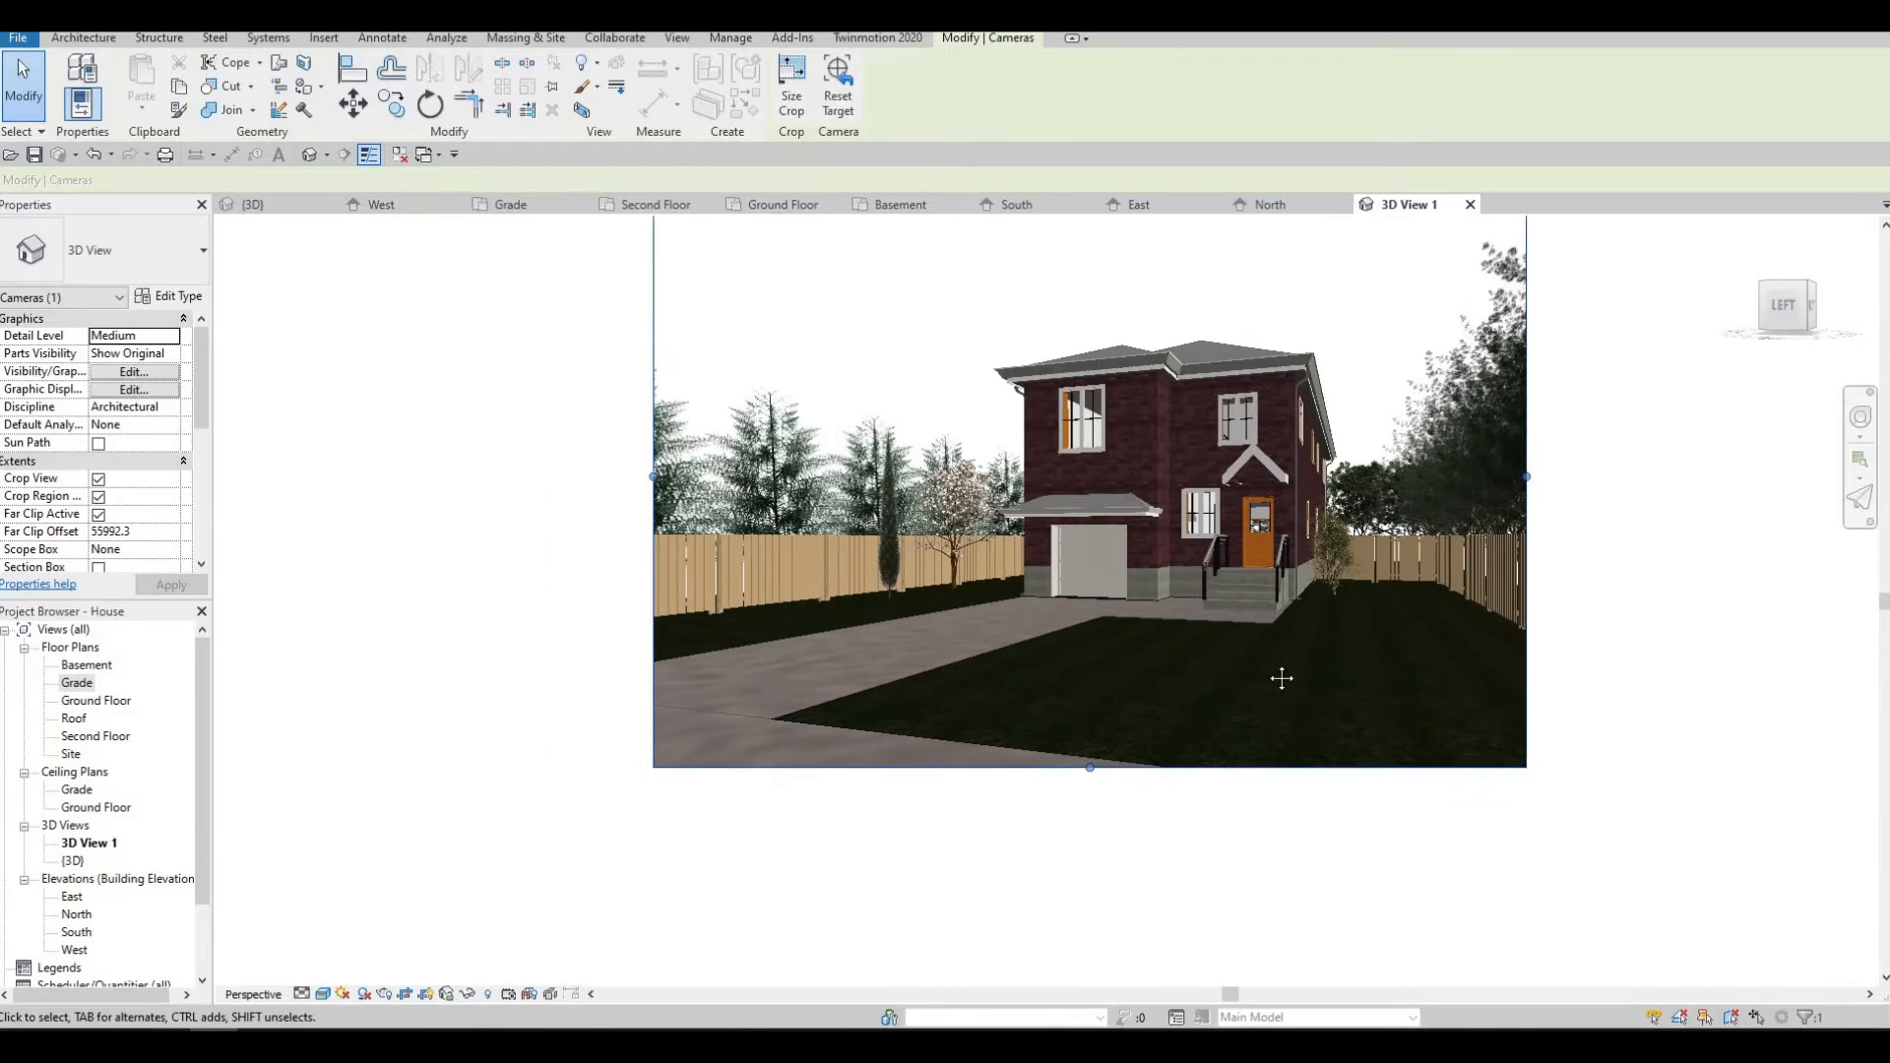
pyautogui.scroll(2, 1281, 678)
pyautogui.press('Escape')
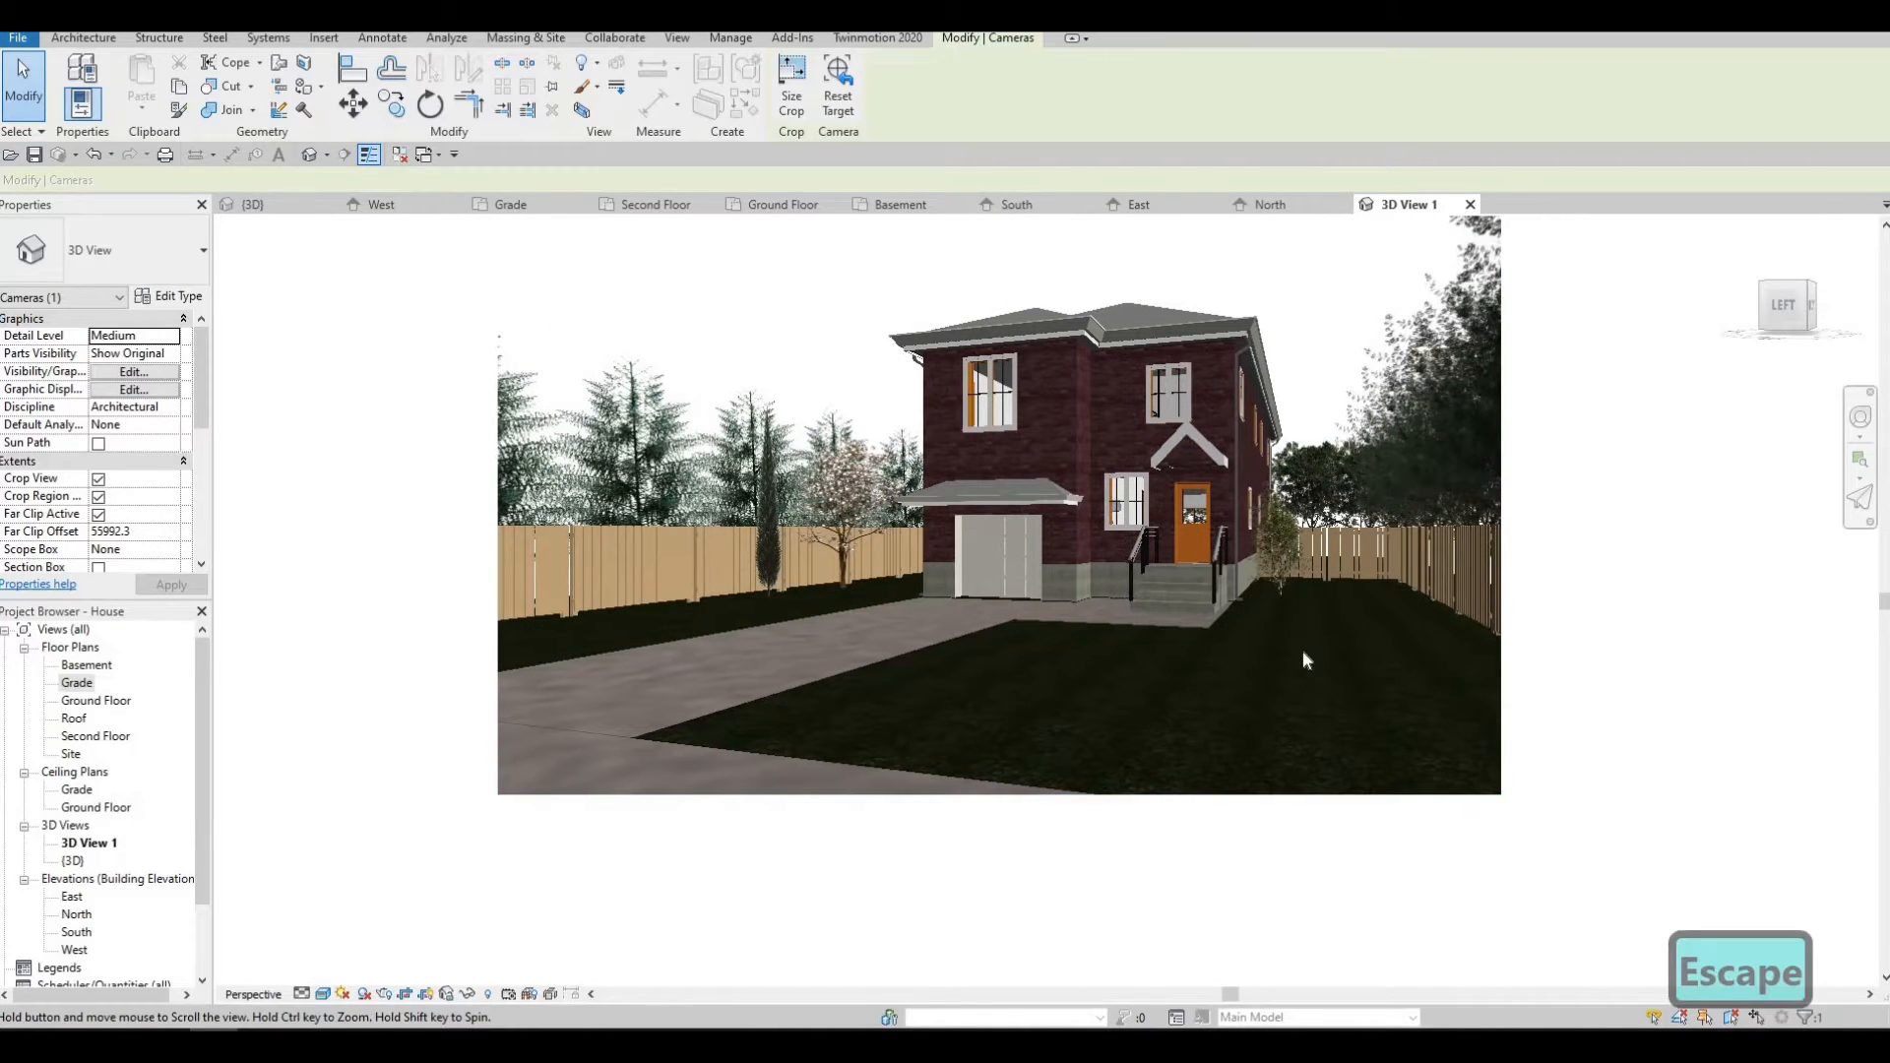
pyautogui.press('Escape')
pyautogui.press('Escape')
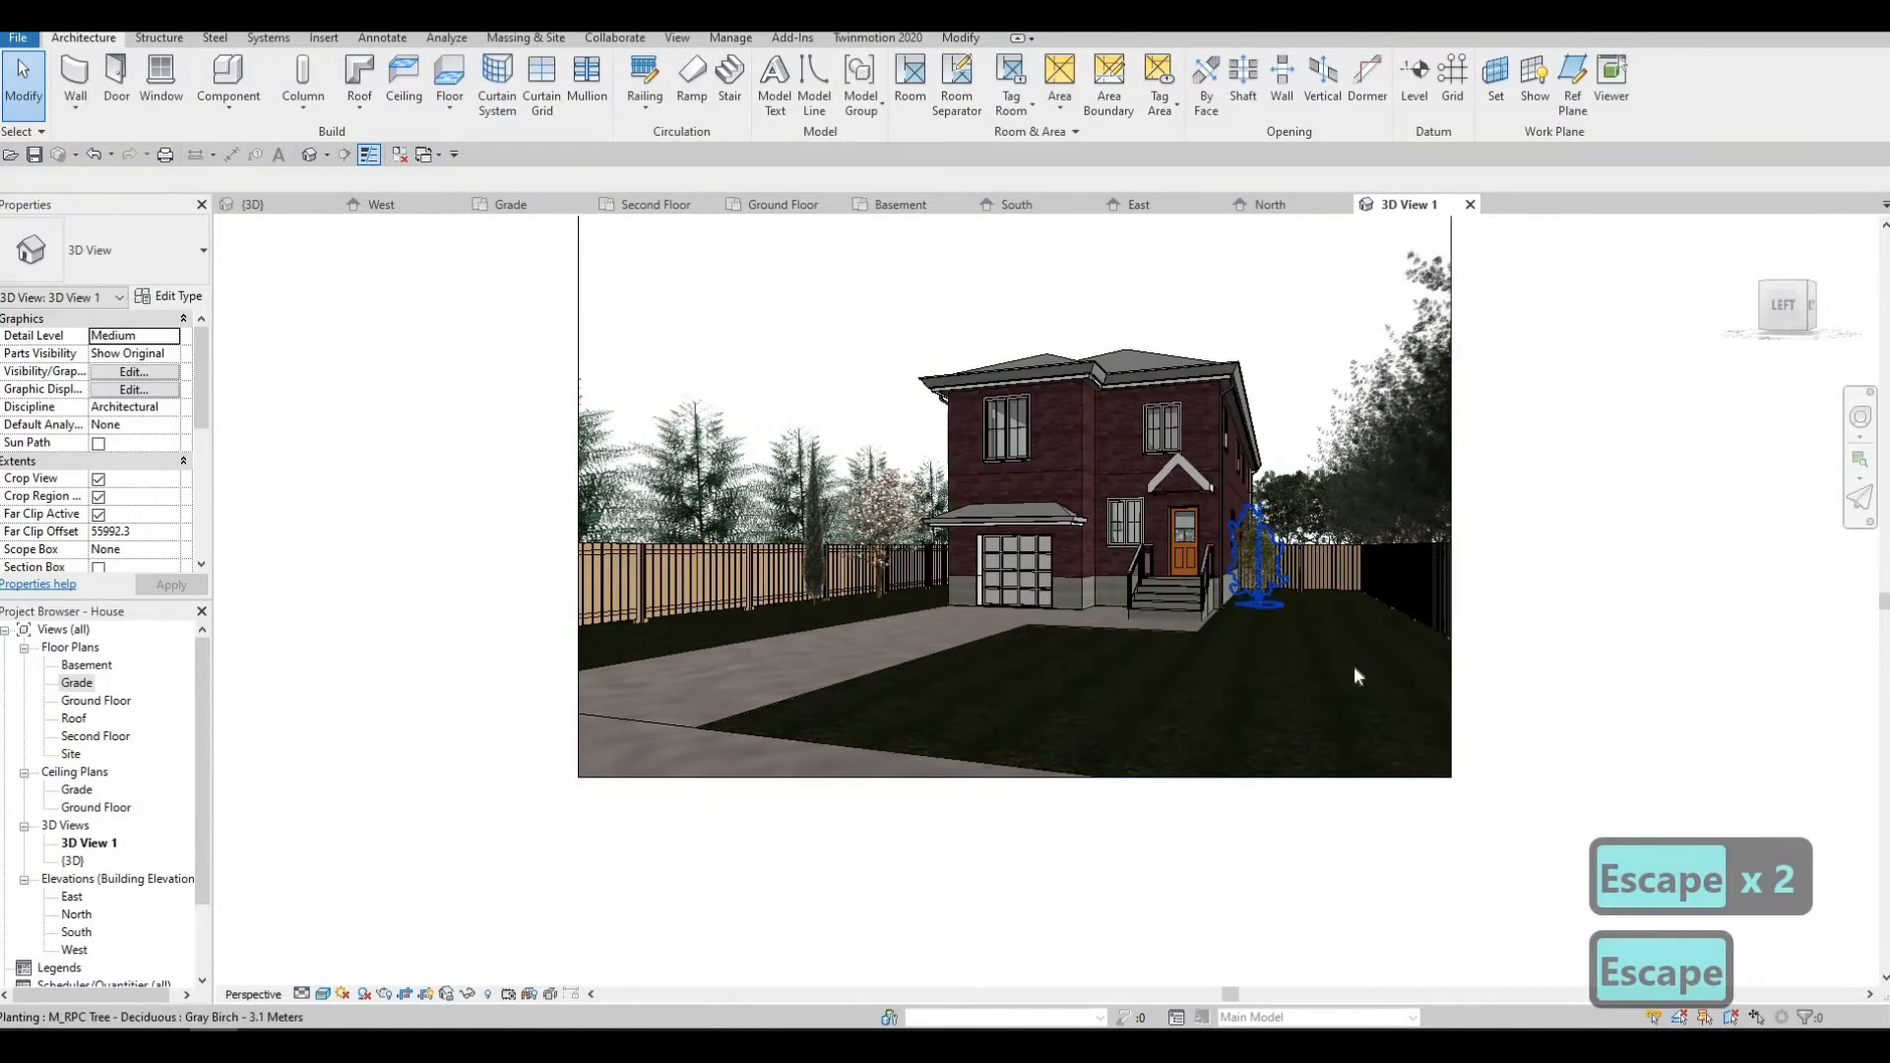
pyautogui.press('Escape')
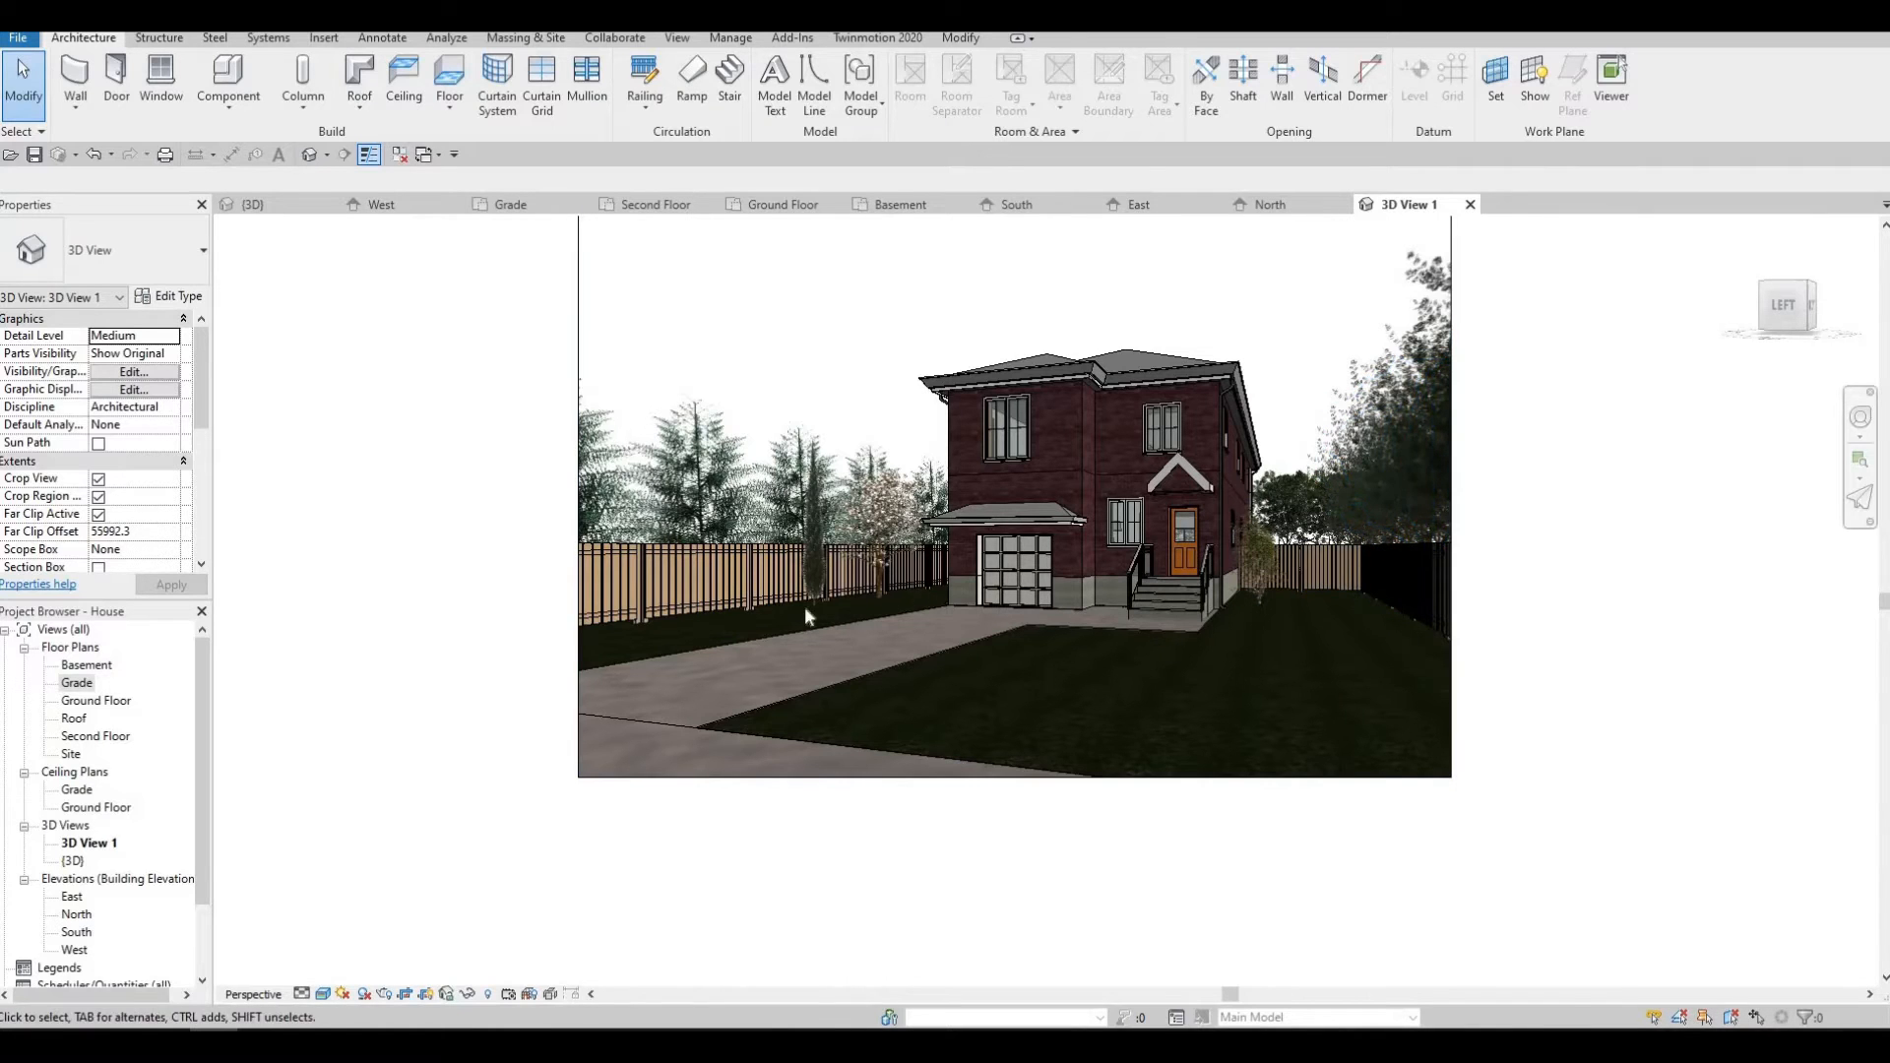
pyautogui.scroll(2, 1427, 601)
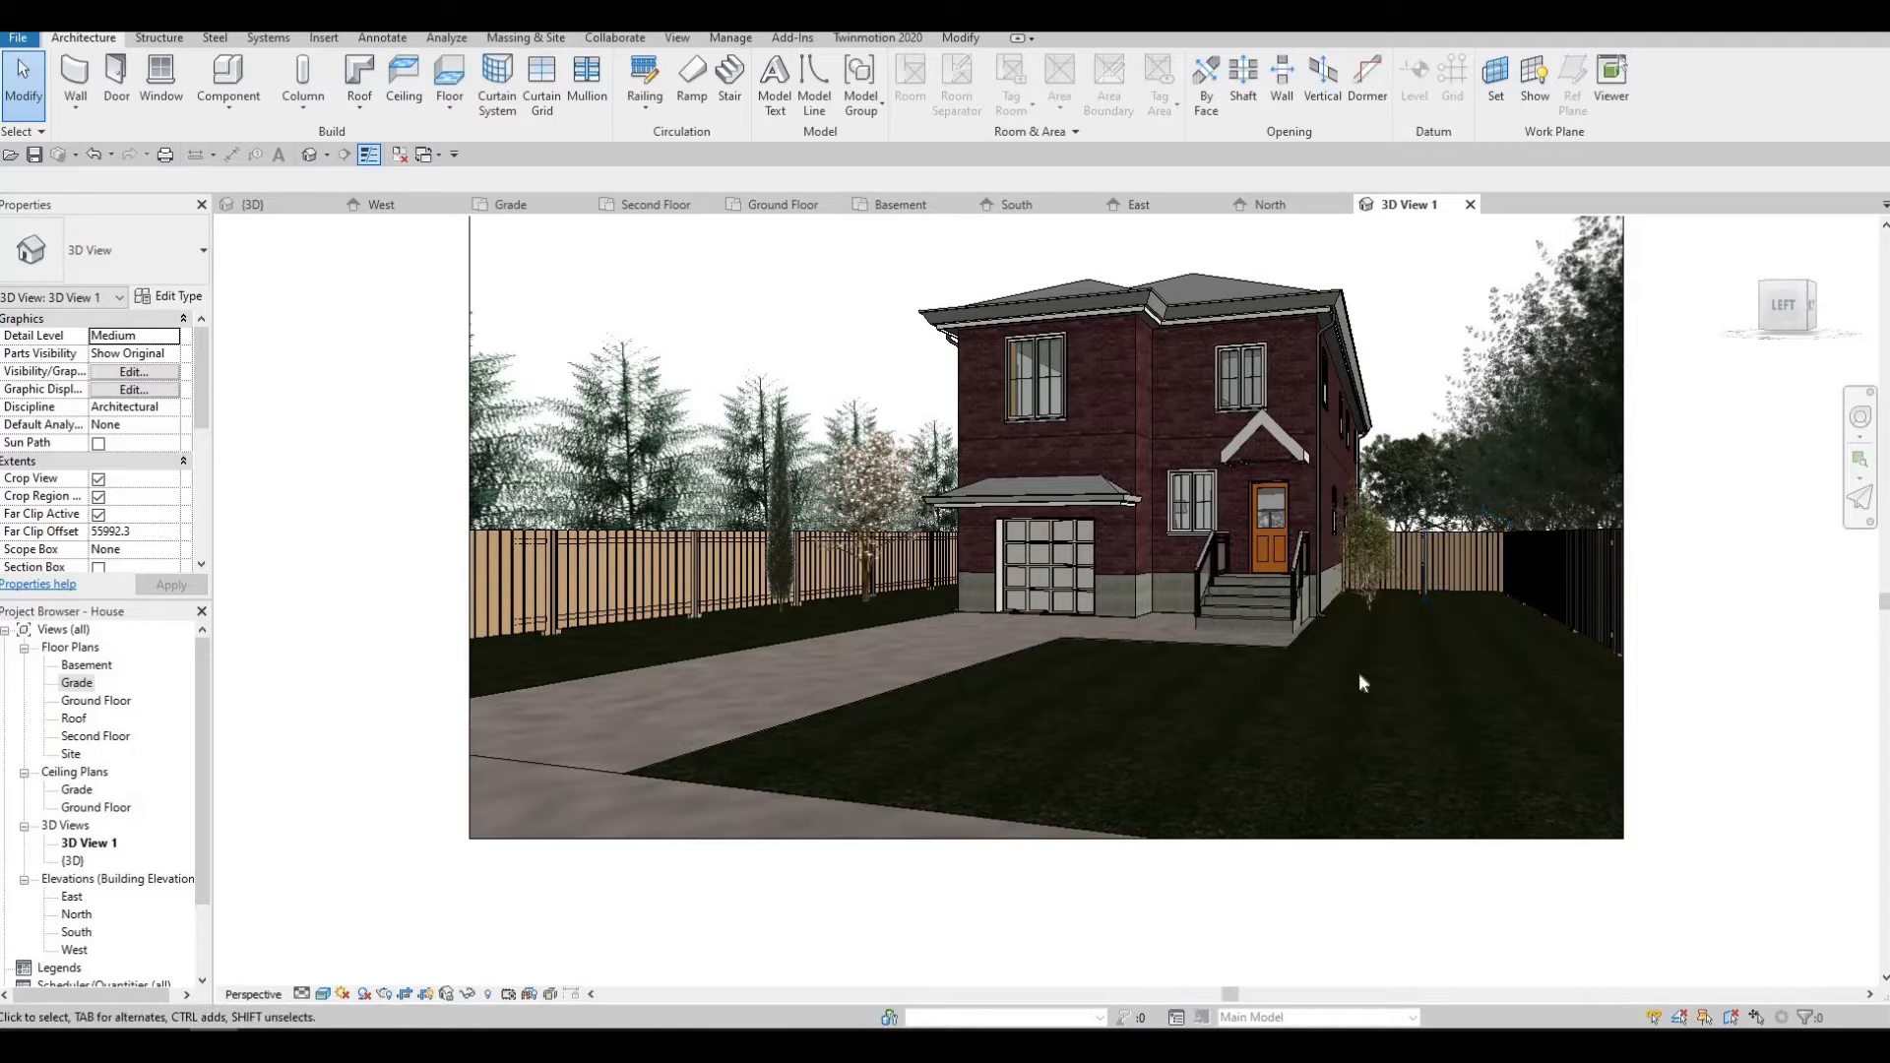
# On the Grade plan, start placing a component and choose the M_RPC Shrub type Cedar Bush - 0.9 Meters.
pyautogui.doubleClick(77, 683)
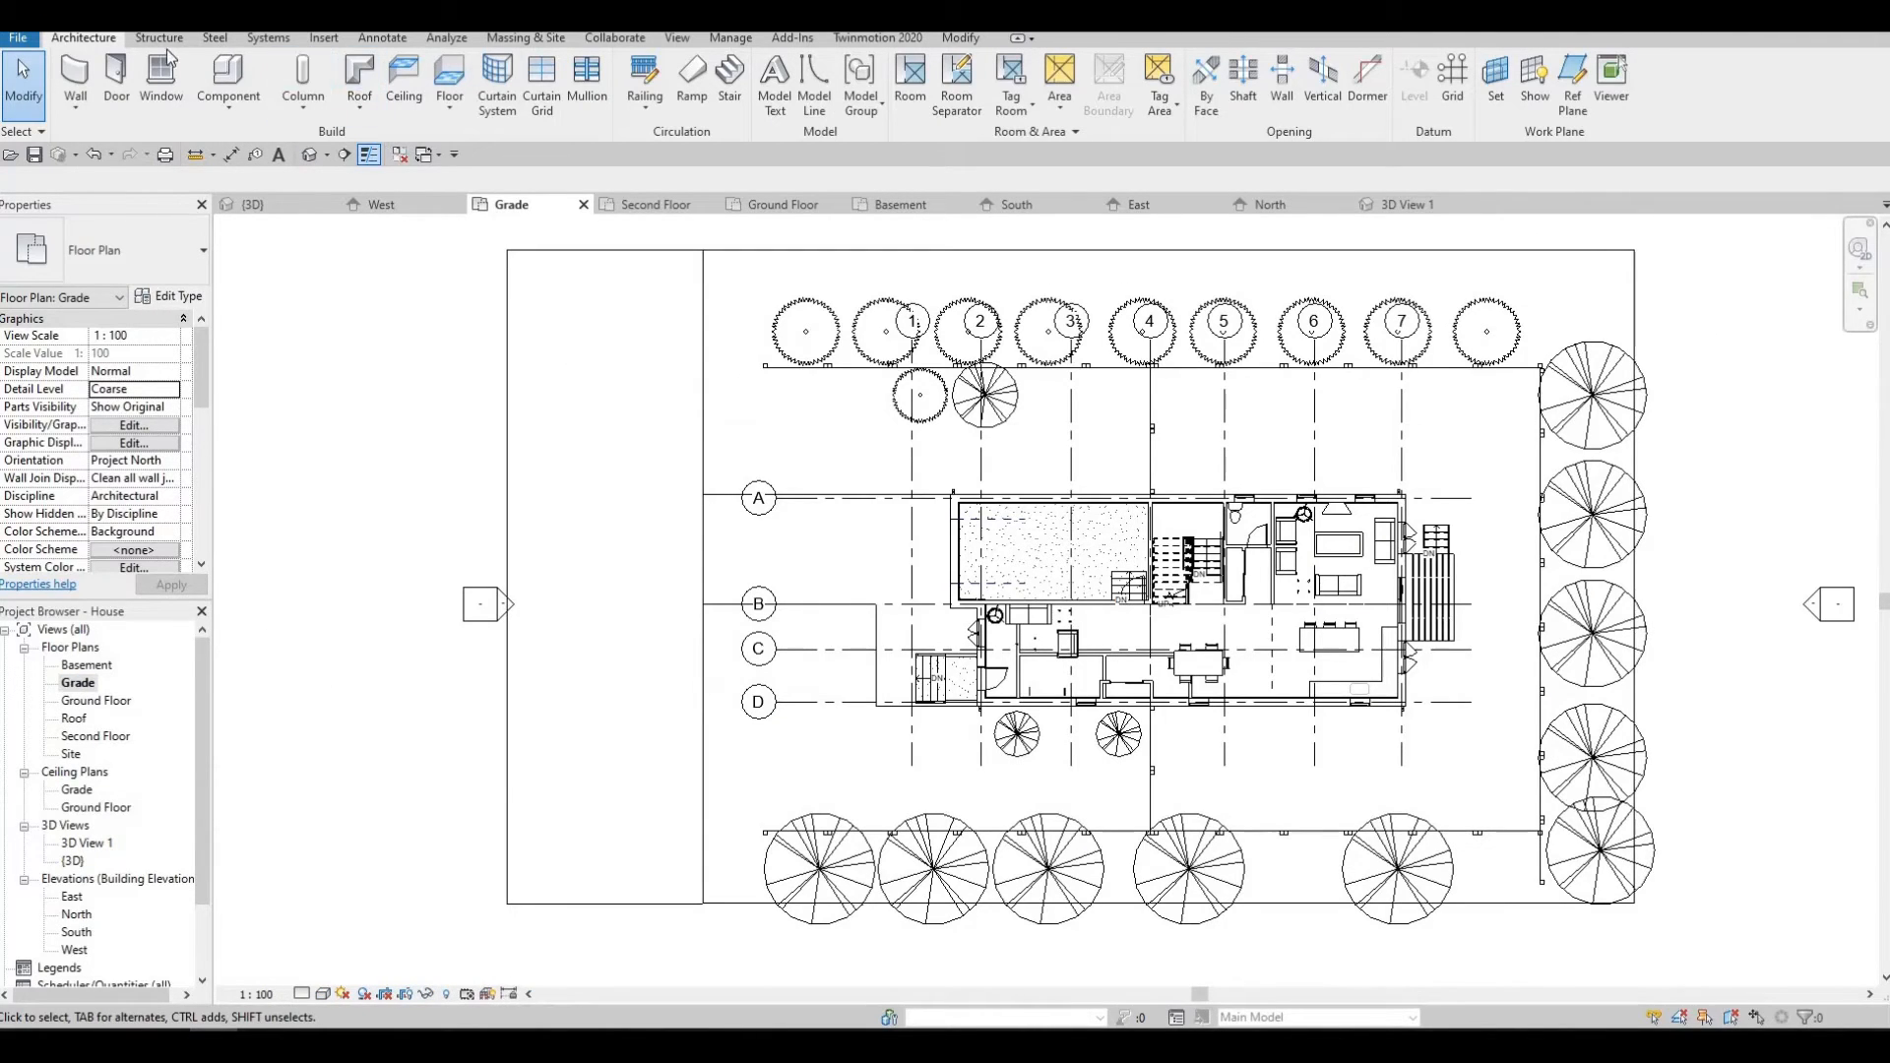
pyautogui.click(215, 67)
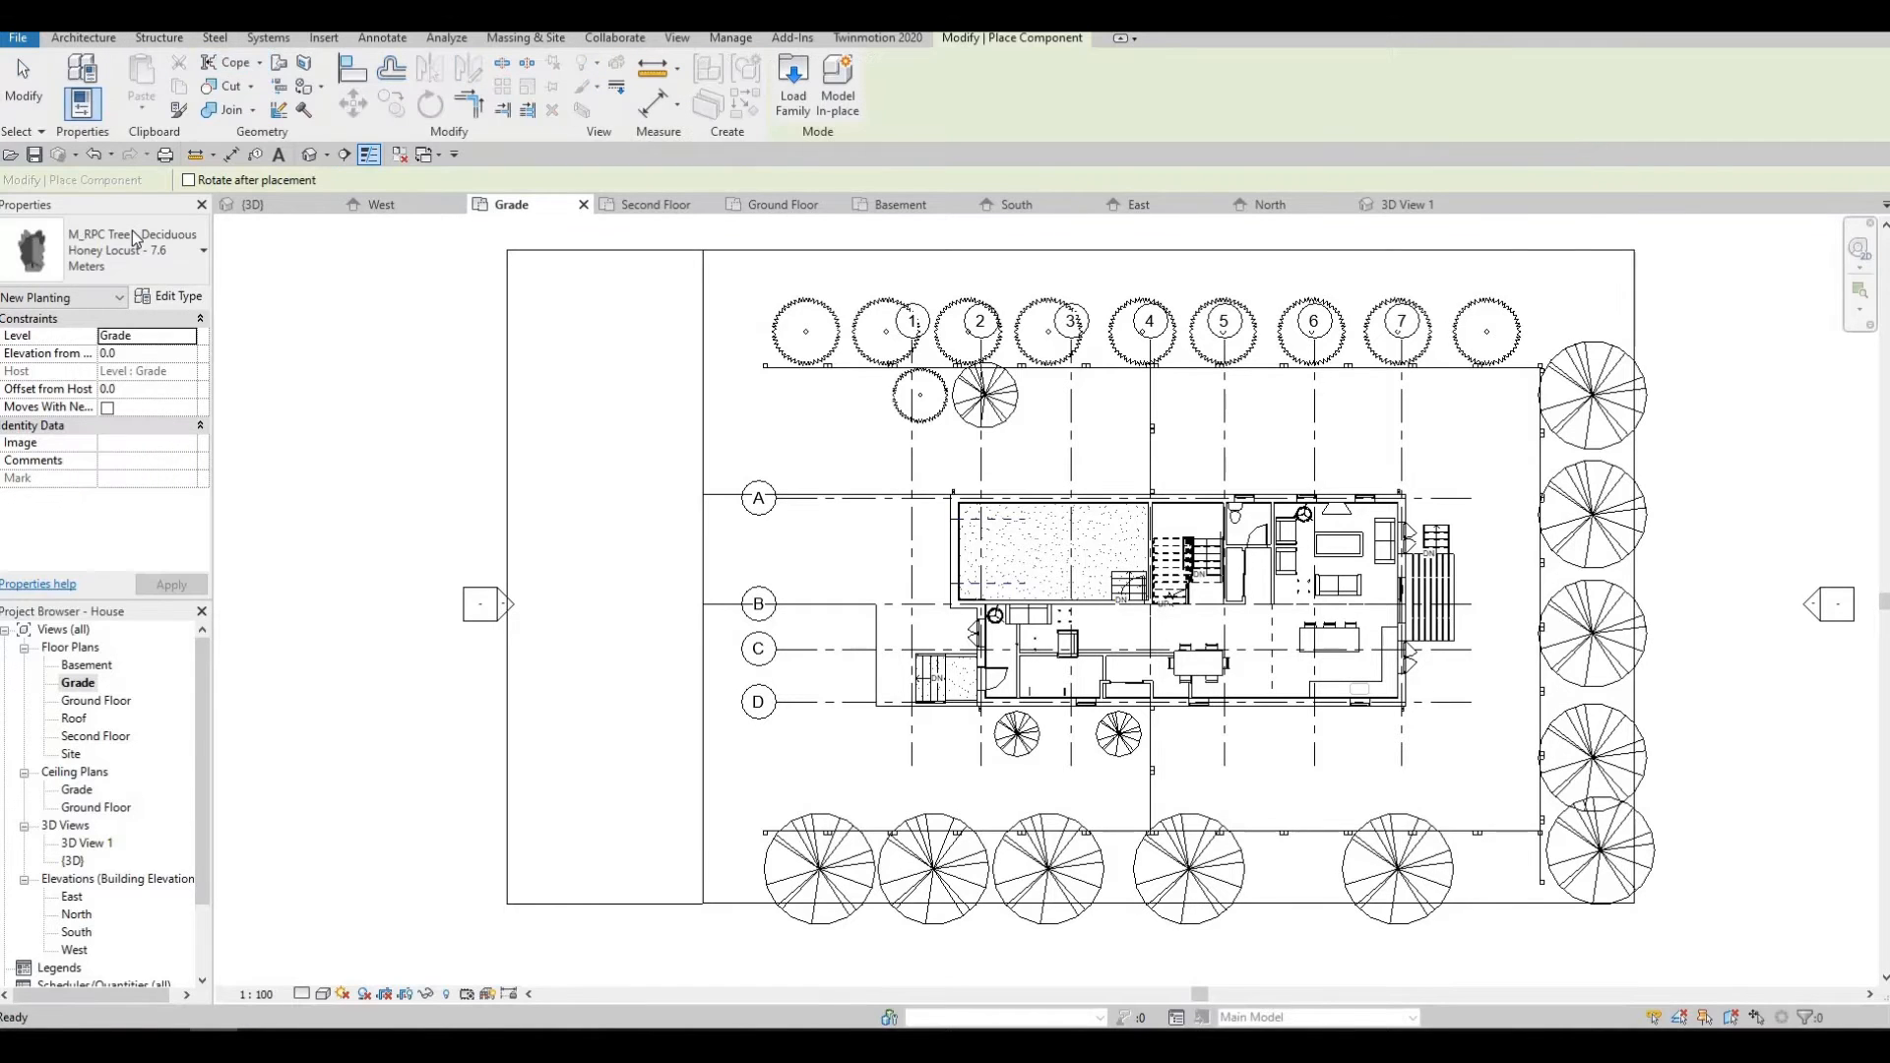
pyautogui.click(133, 251)
pyautogui.scroll(-10, 148, 453)
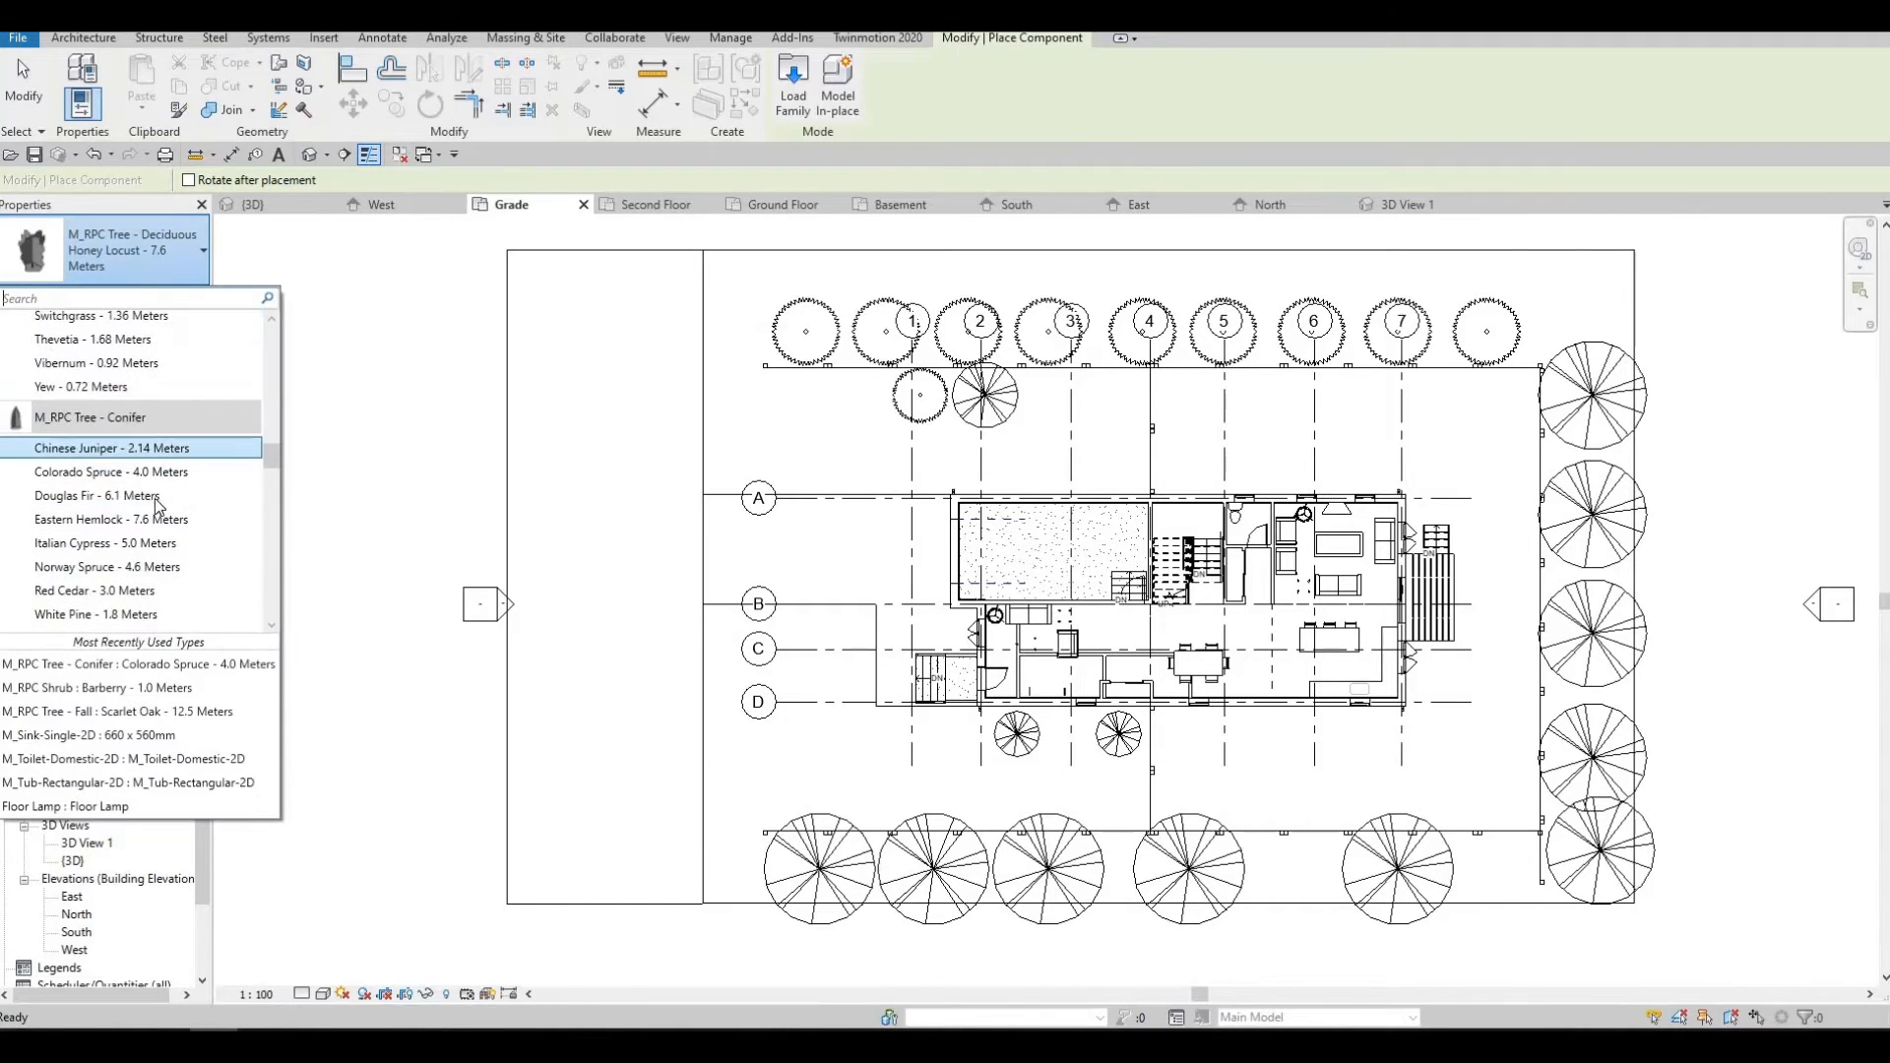
pyautogui.scroll(6, 165, 510)
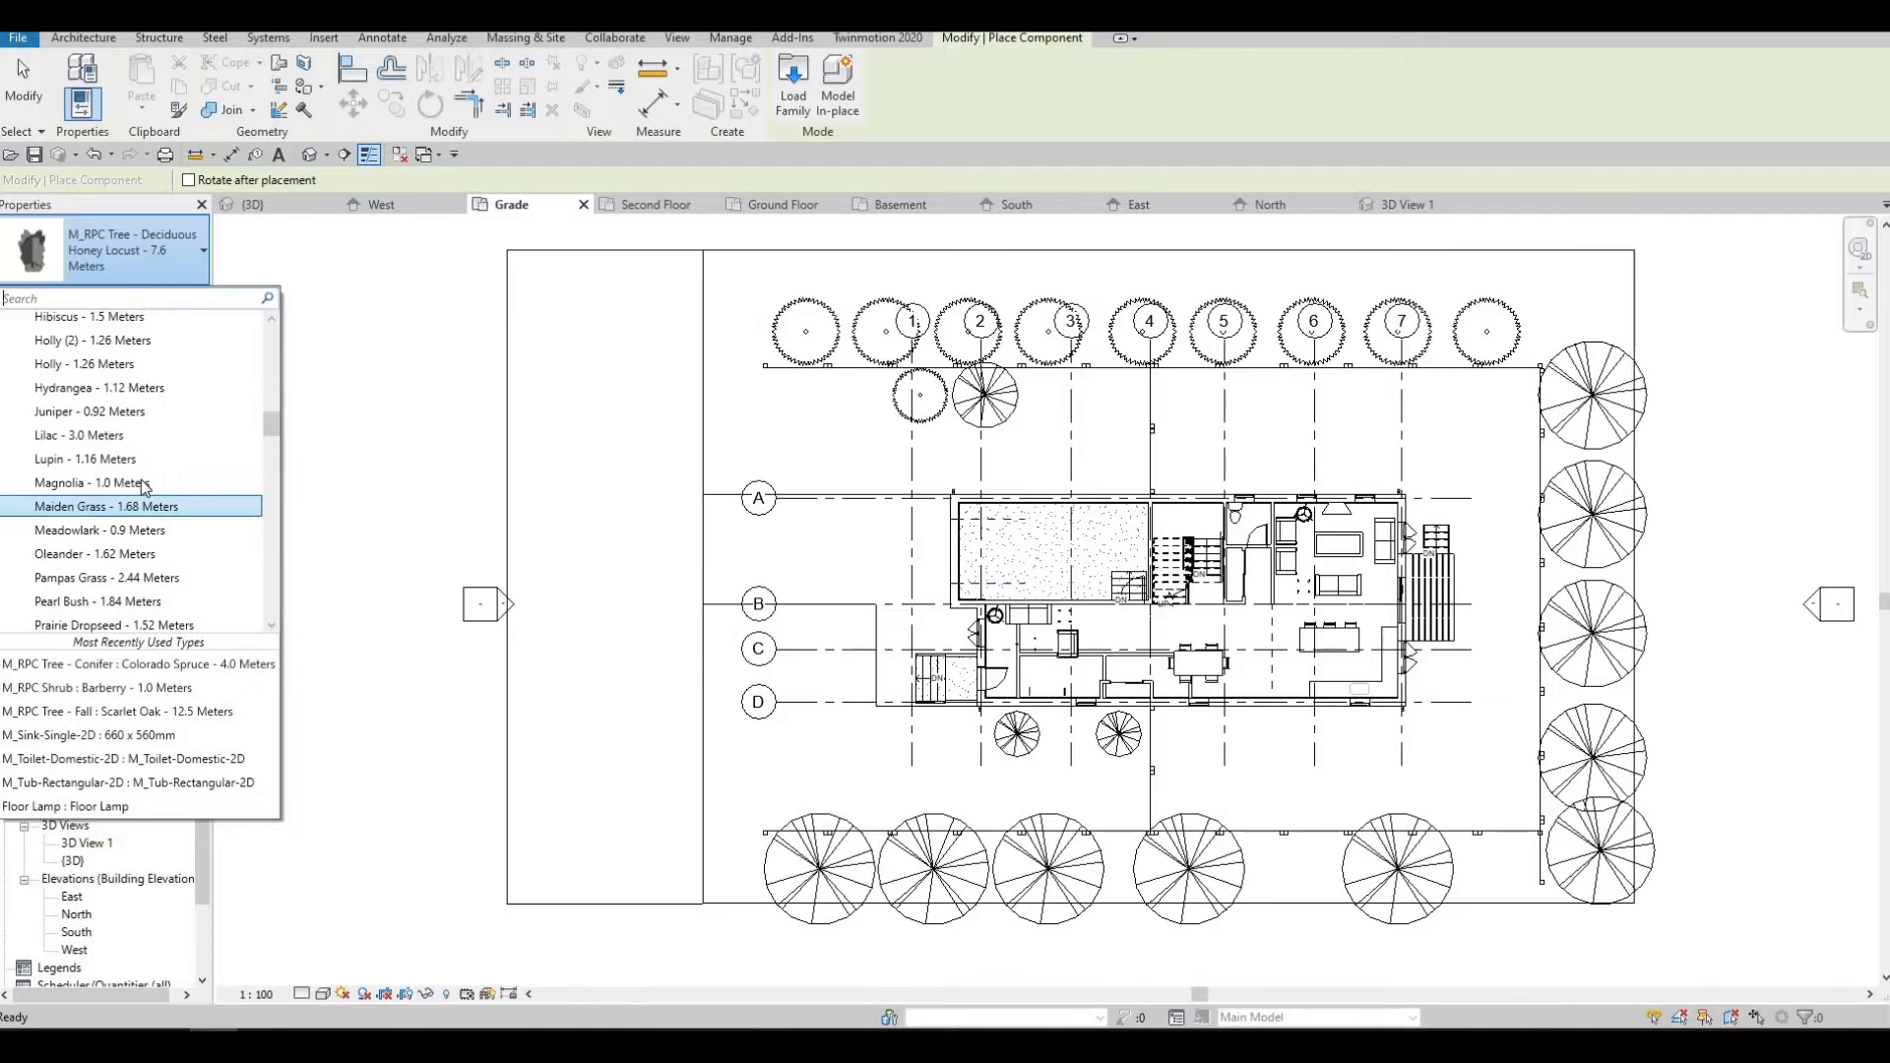
pyautogui.scroll(3, 146, 427)
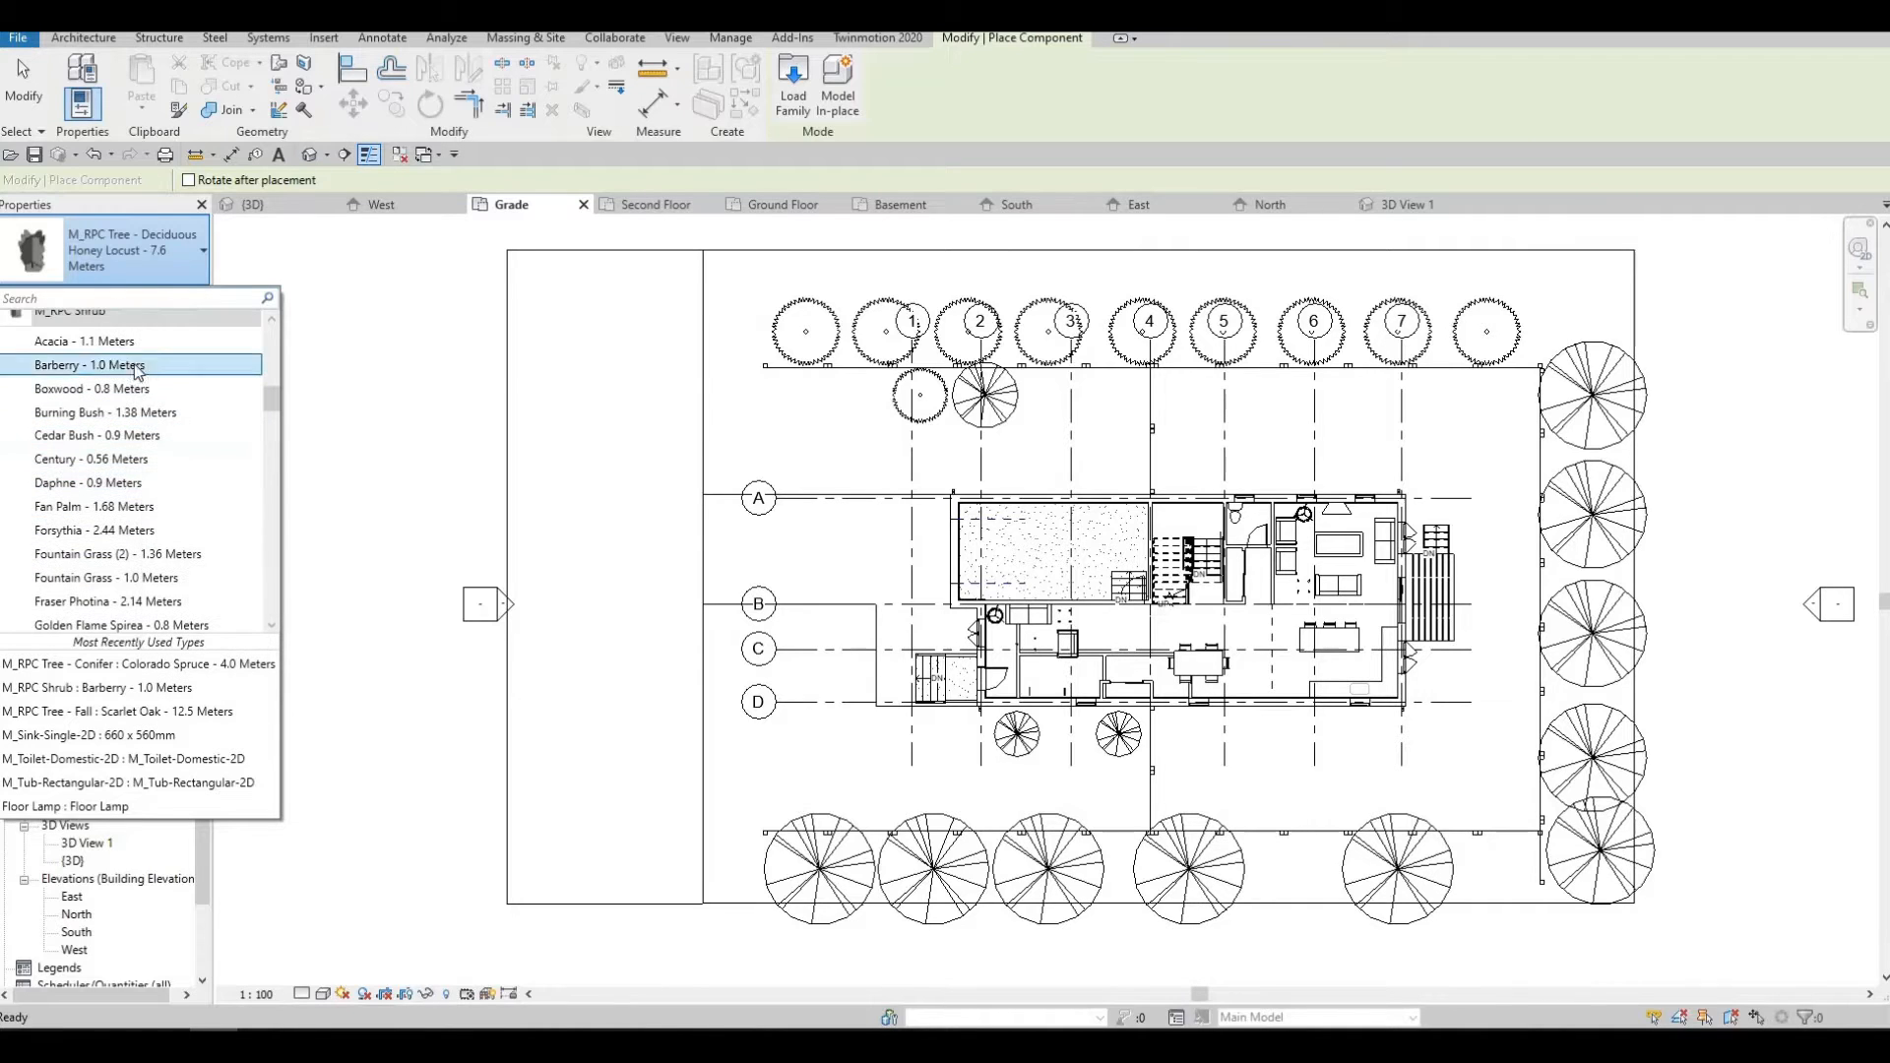
pyautogui.click(131, 436)
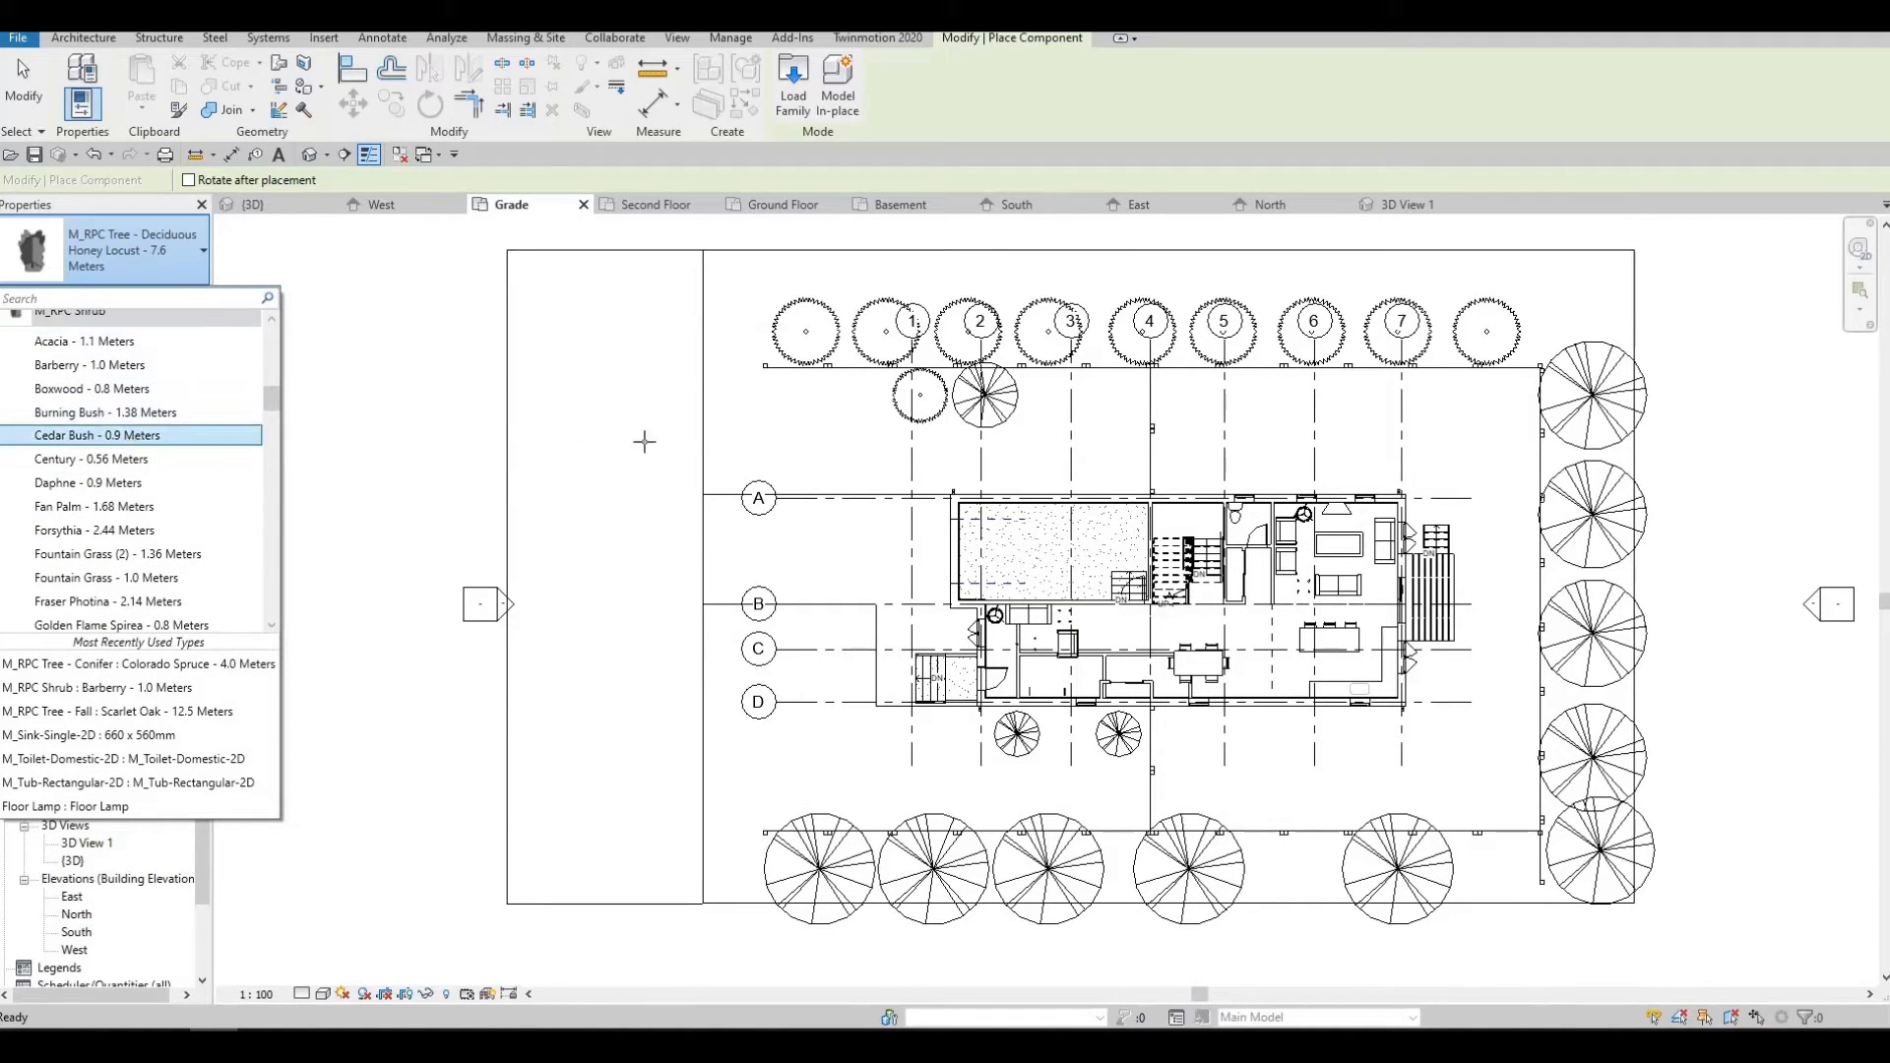
# Place two cedar bushes along the cross fence south of the house and five more westward inside the south fence.
pyautogui.scroll(2, 1129, 674)
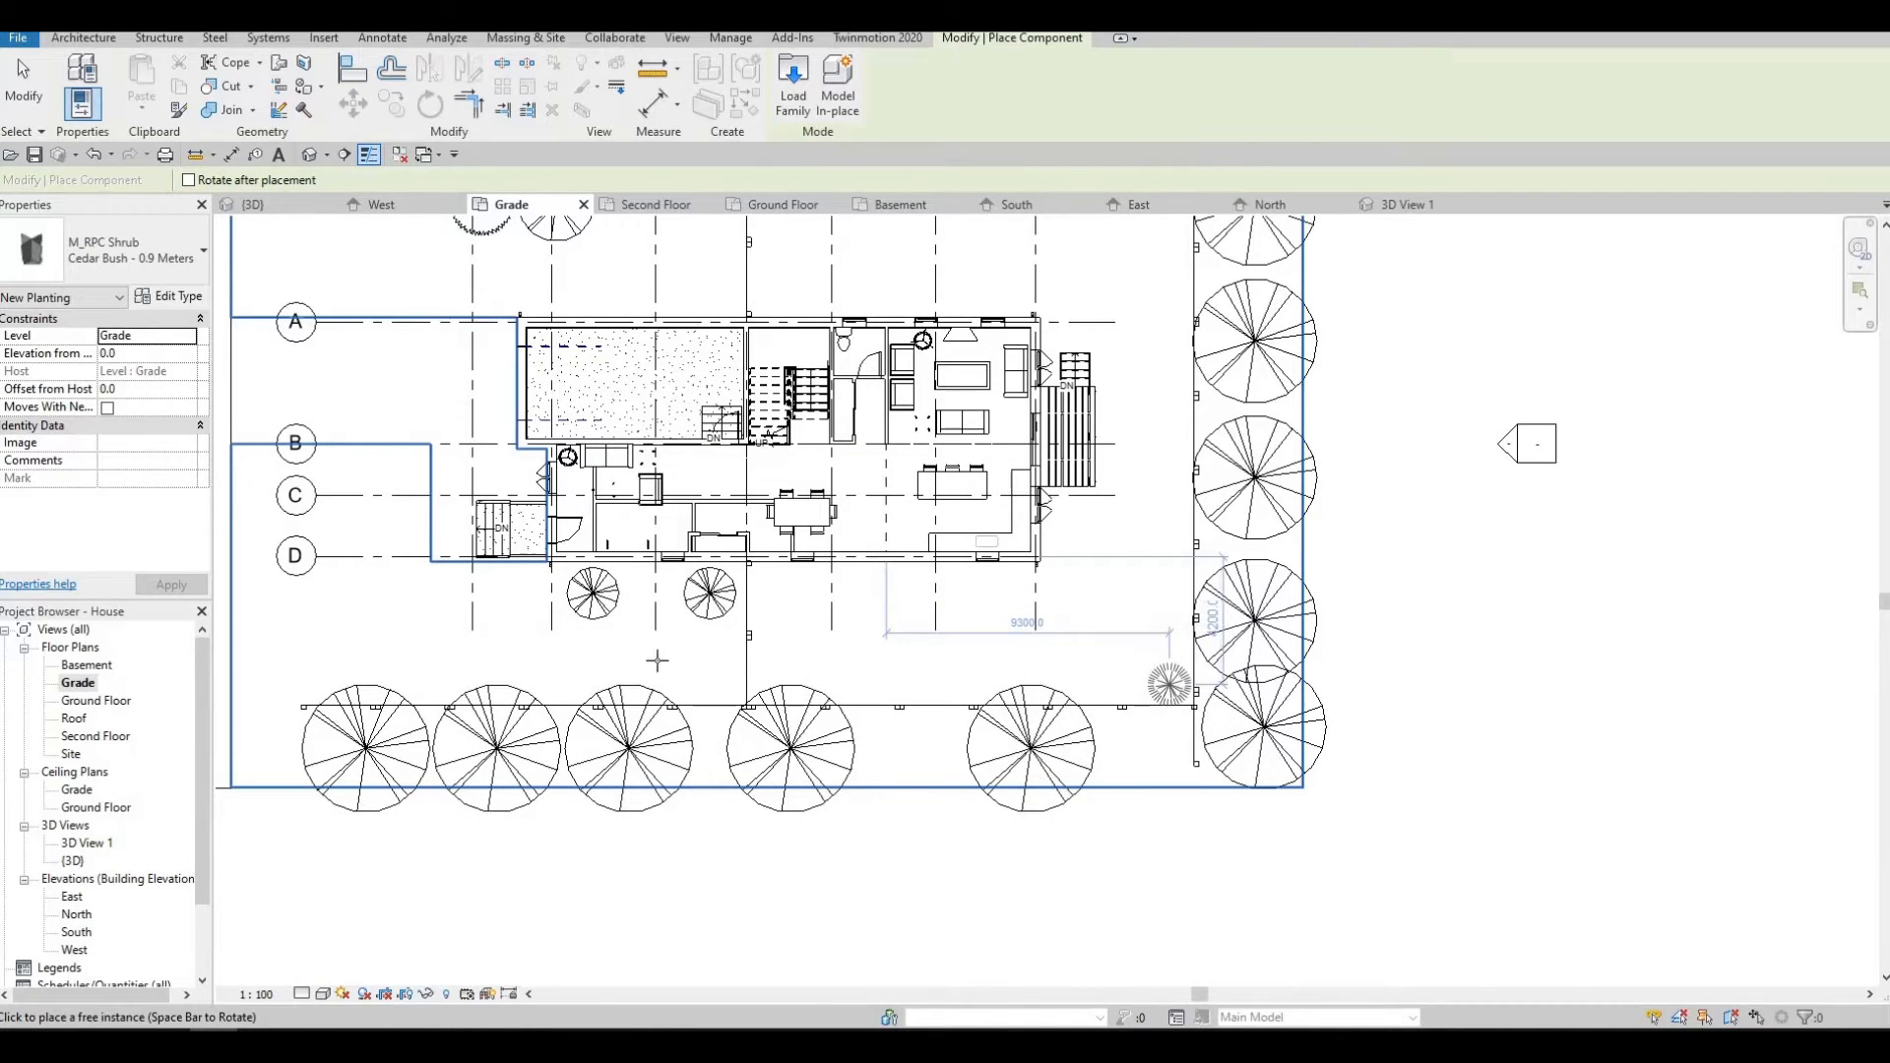
pyautogui.scroll(2, 669, 659)
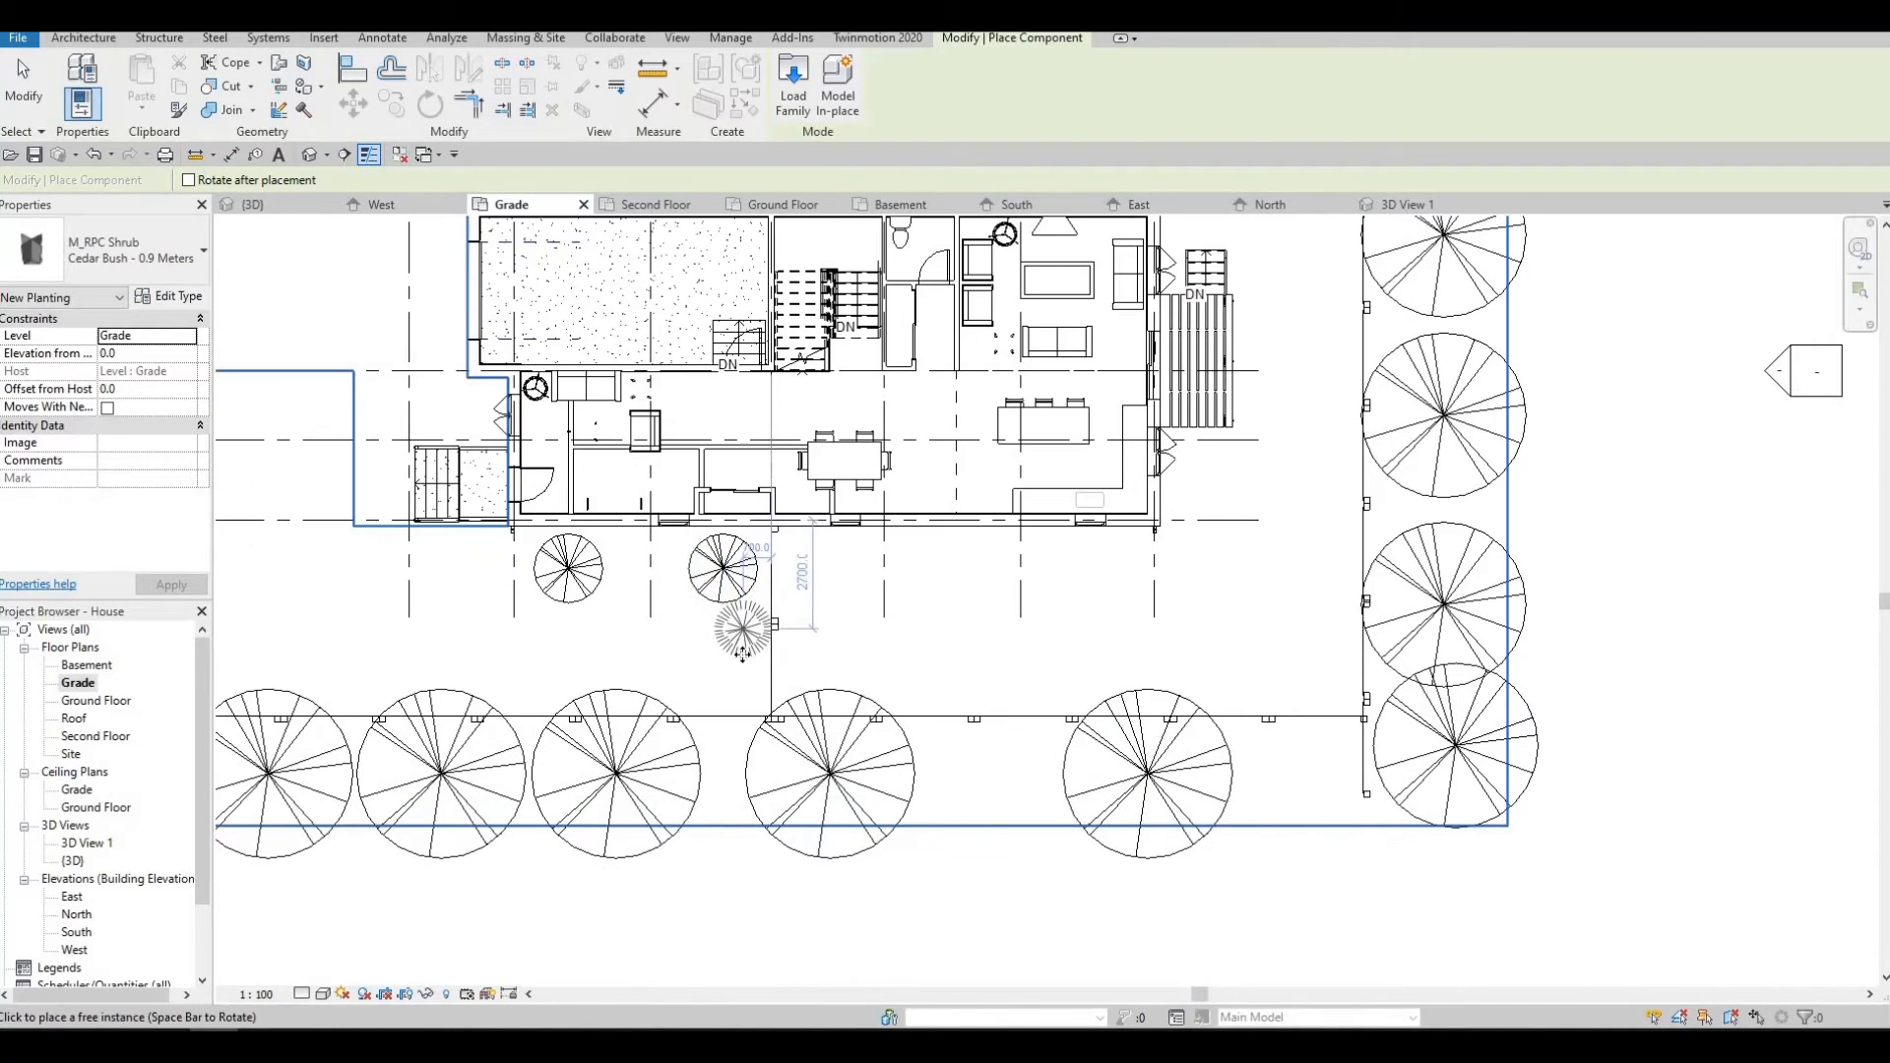
pyautogui.click(742, 653)
pyautogui.click(719, 695)
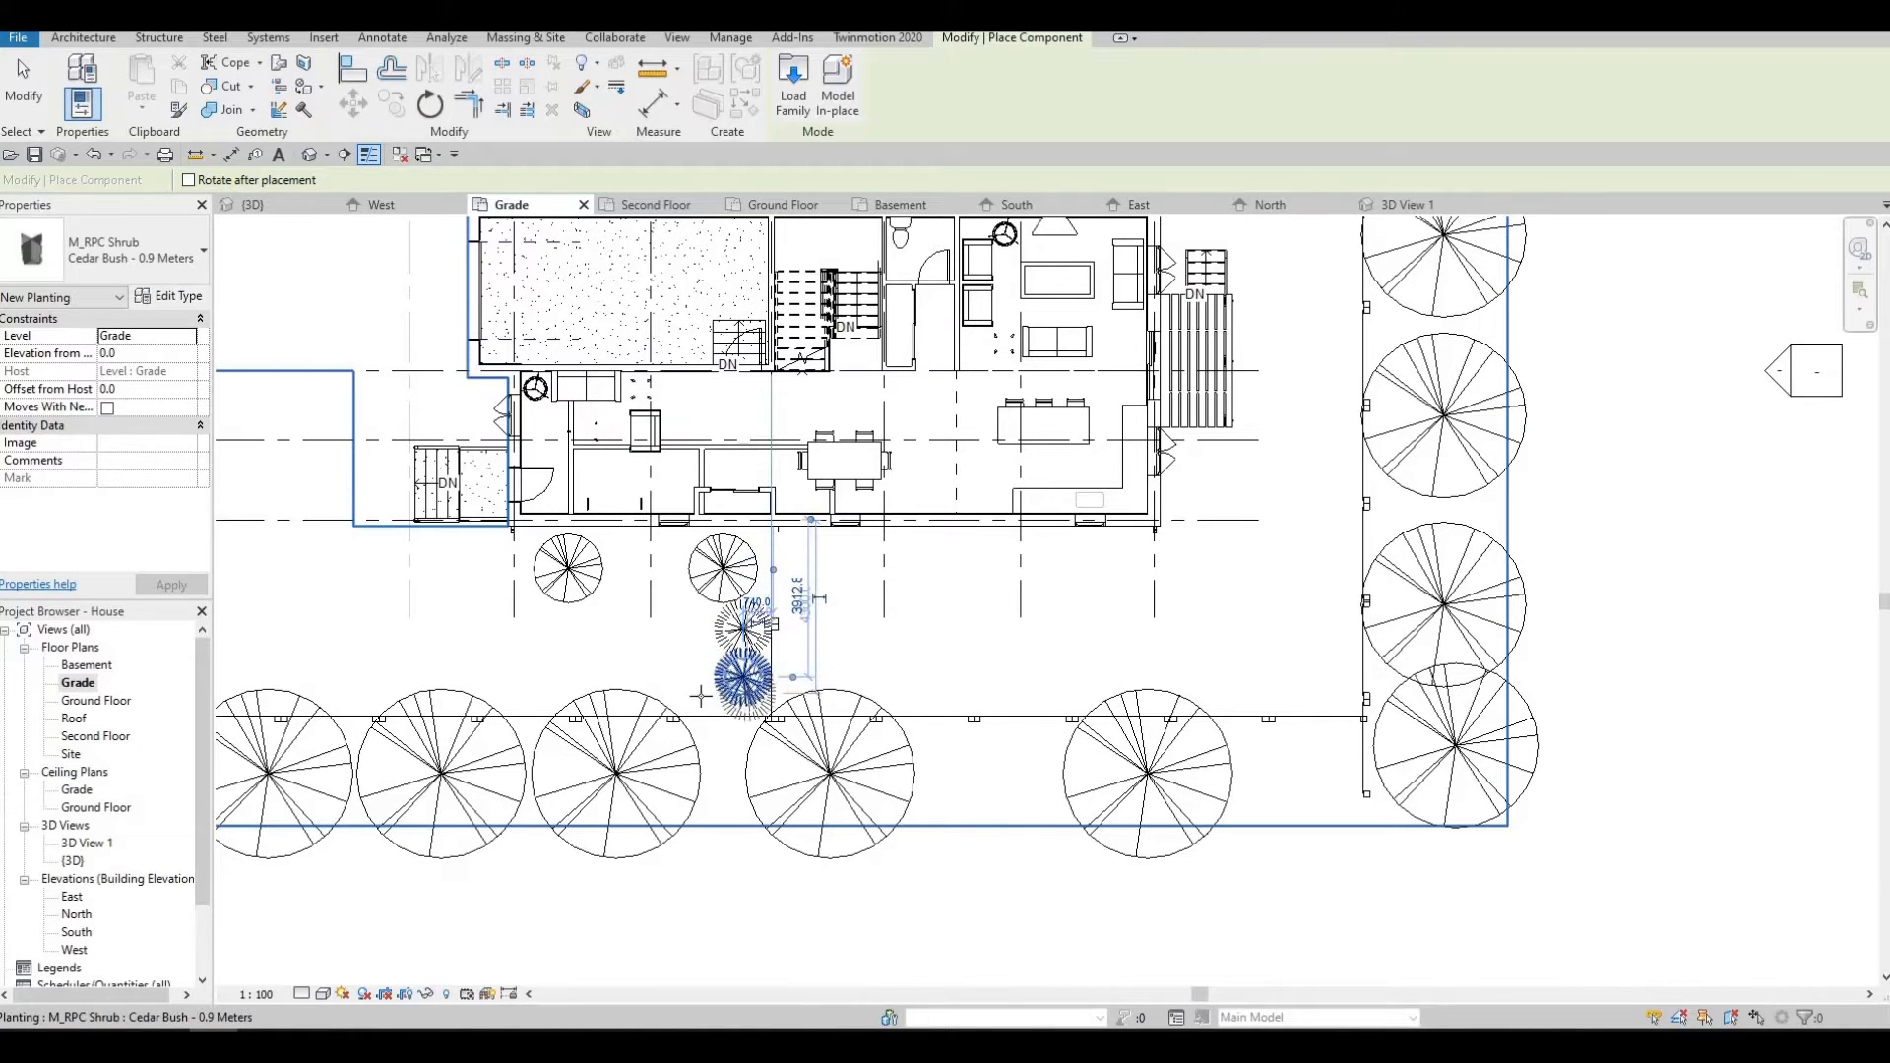
pyautogui.click(697, 692)
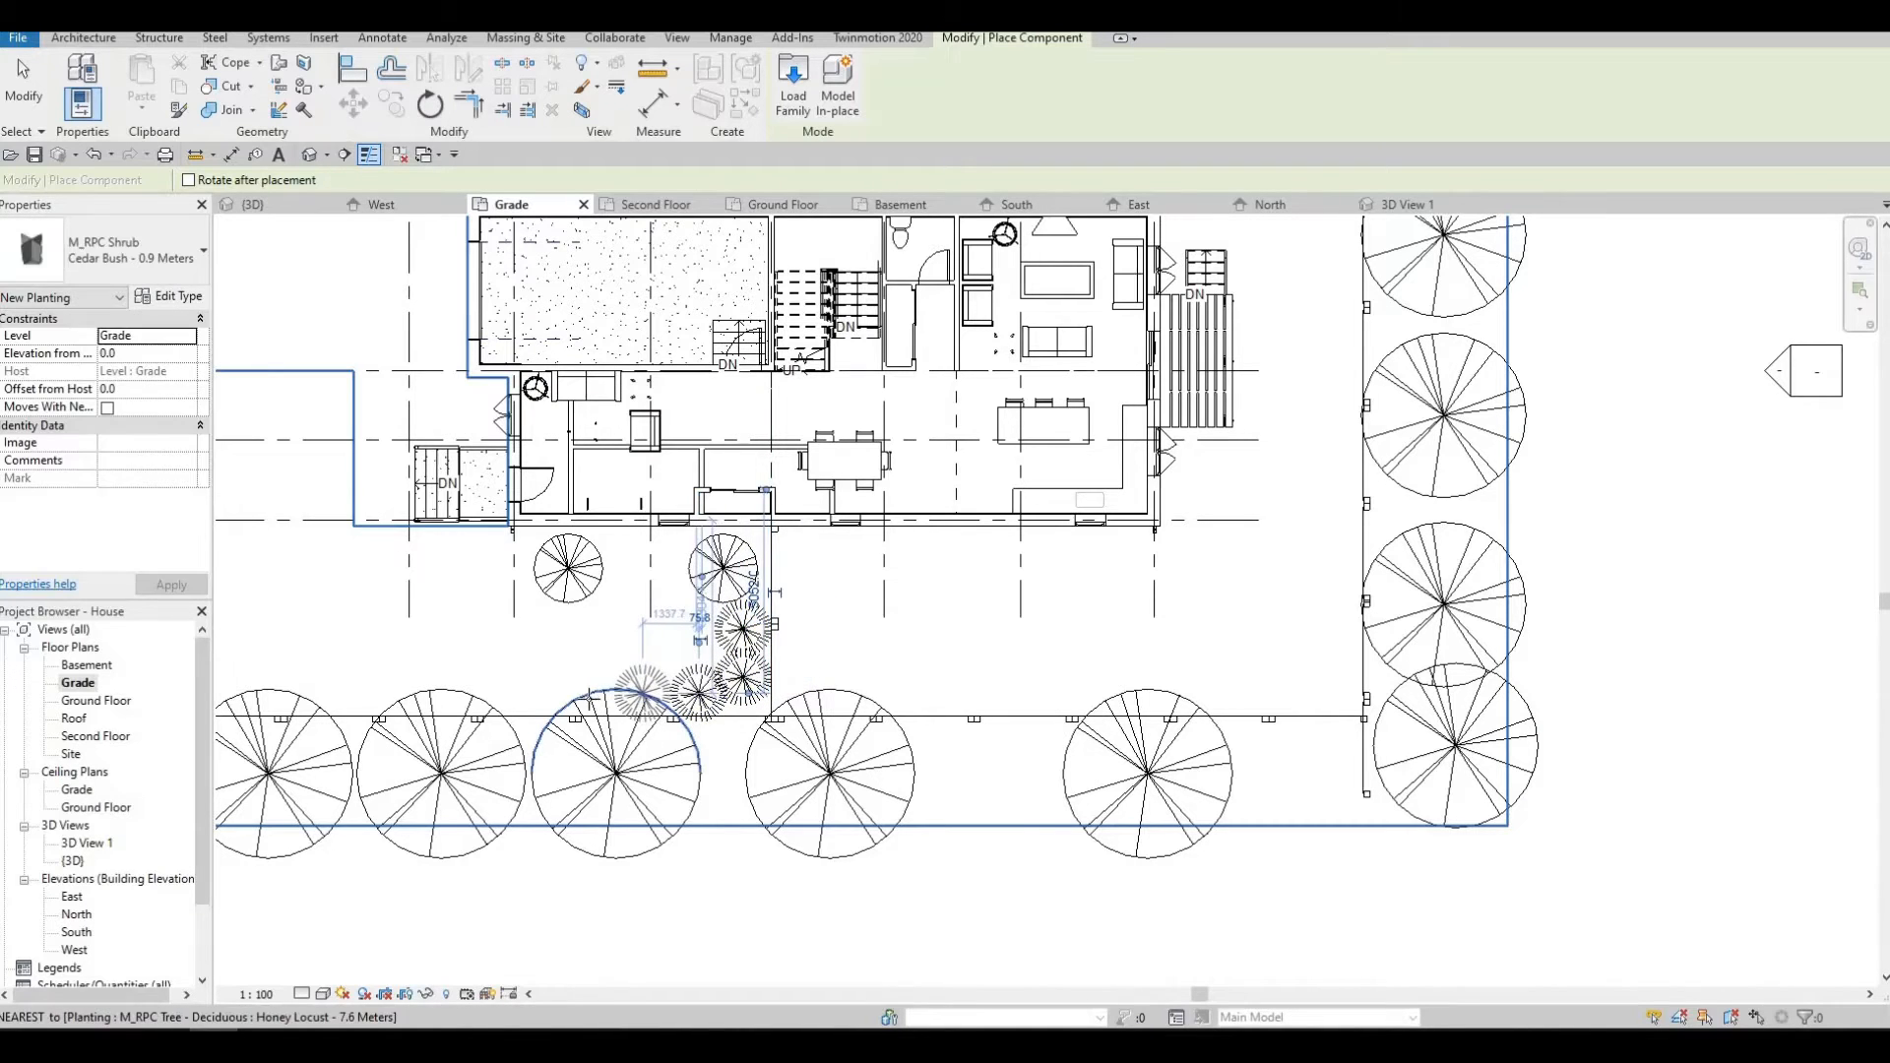
pyautogui.click(641, 694)
pyautogui.click(583, 694)
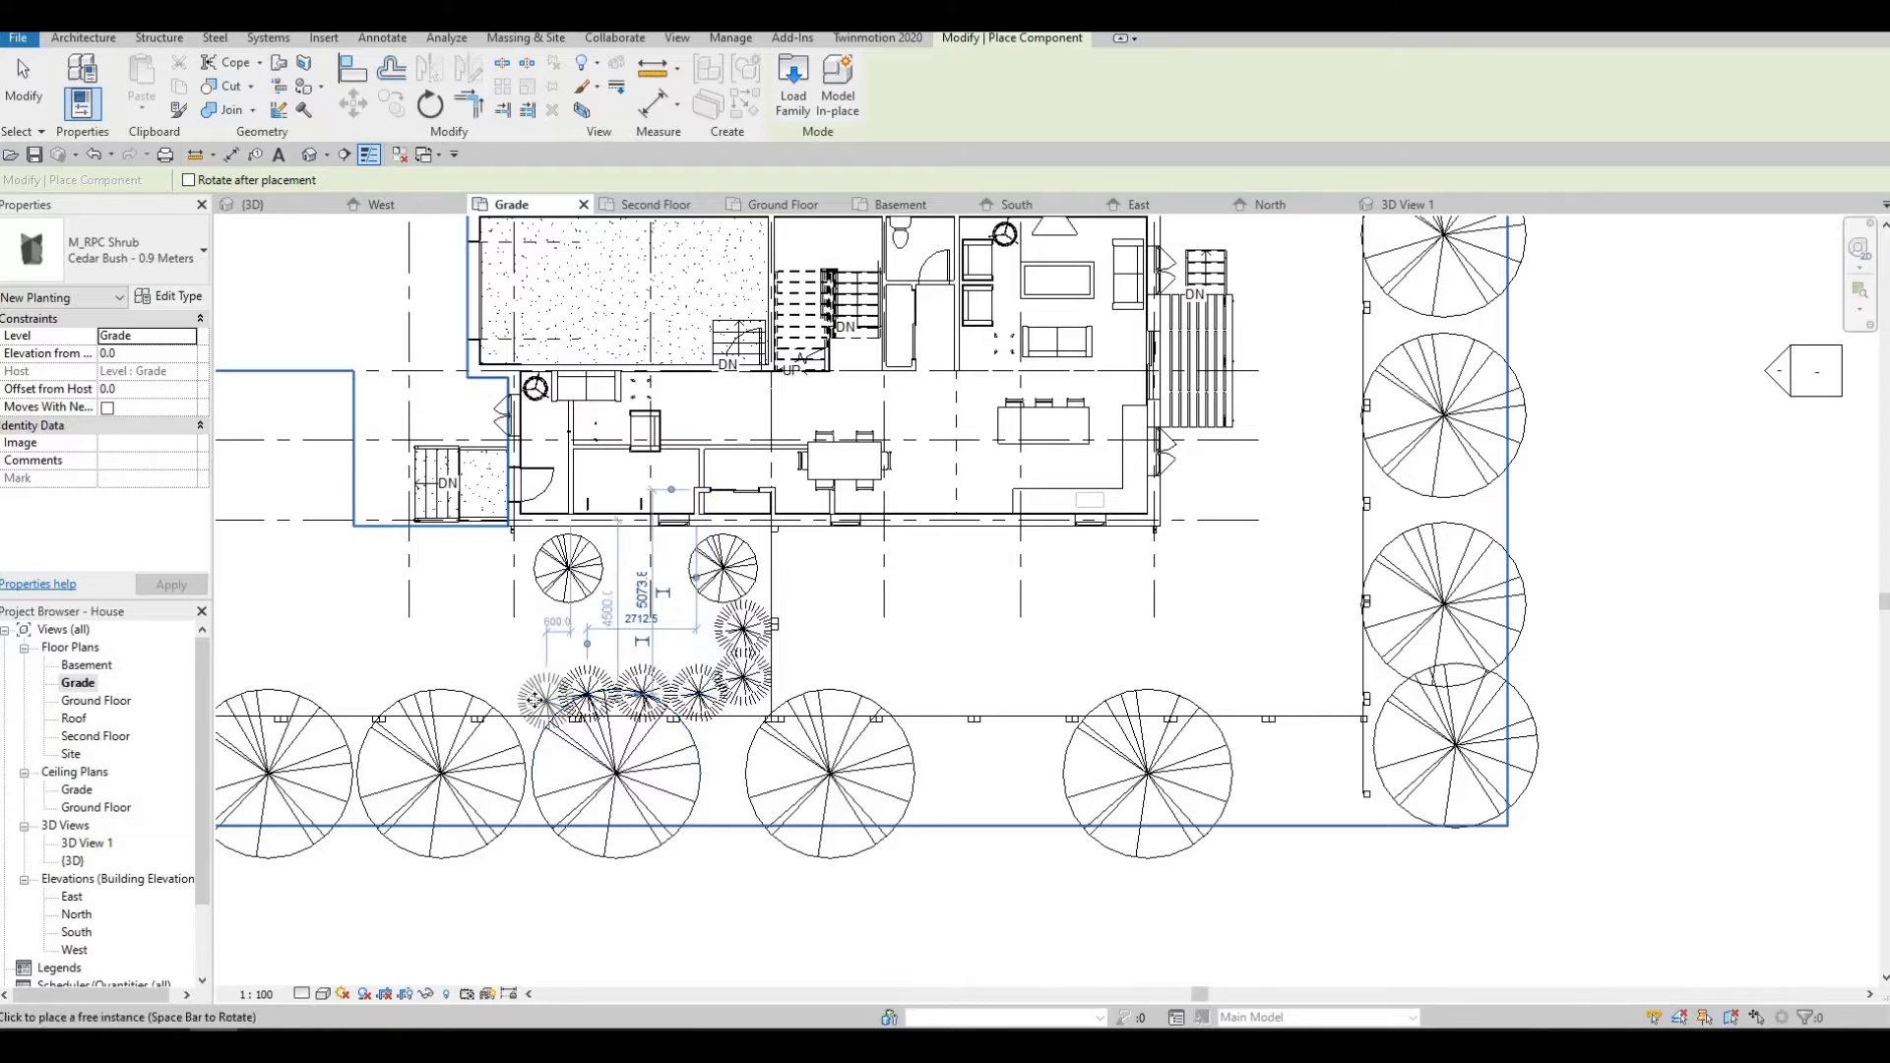
pyautogui.click(534, 694)
pyautogui.click(481, 697)
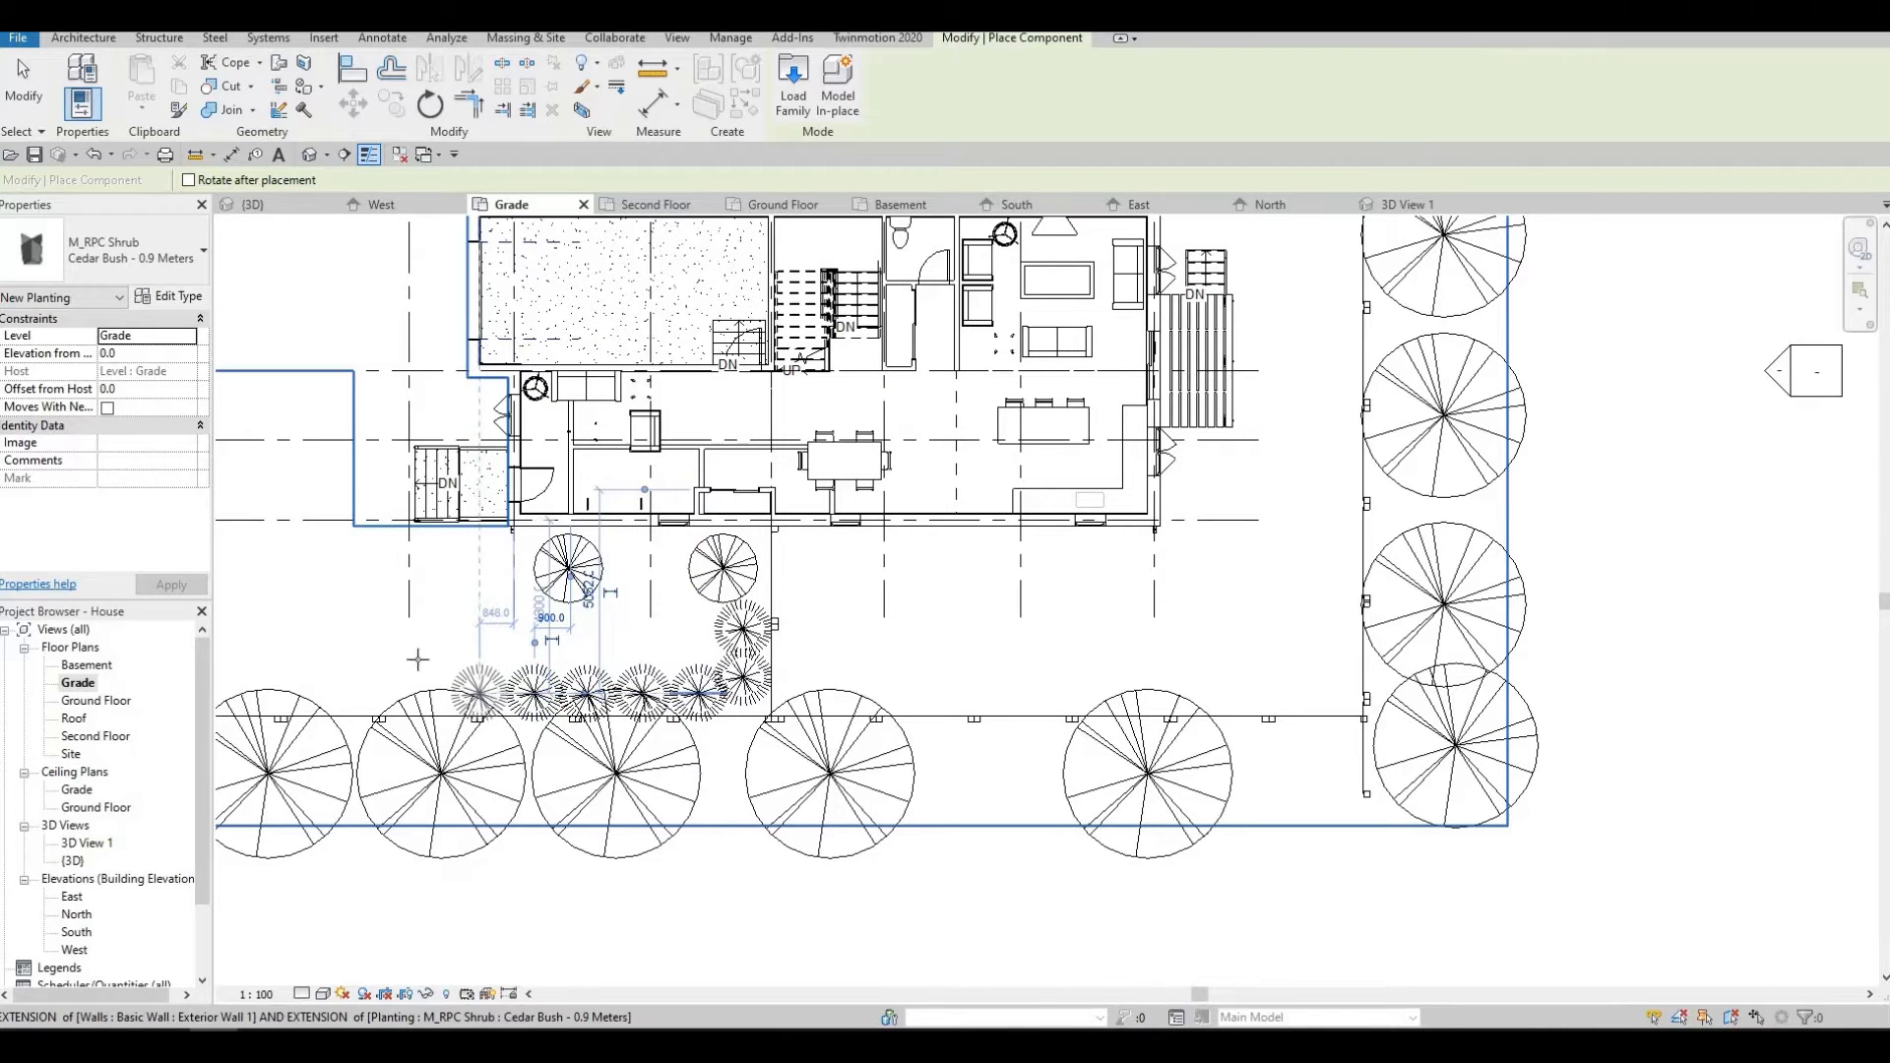
# Continue the row with five more cedar bushes along the south fence to its western end and finish placing.
pyautogui.scroll(1, 429, 661)
pyautogui.moveTo(430, 660); pyautogui.dragTo(692, 654, button='middle')
pyautogui.scroll(-1, 692, 655)
pyautogui.click(734, 686)
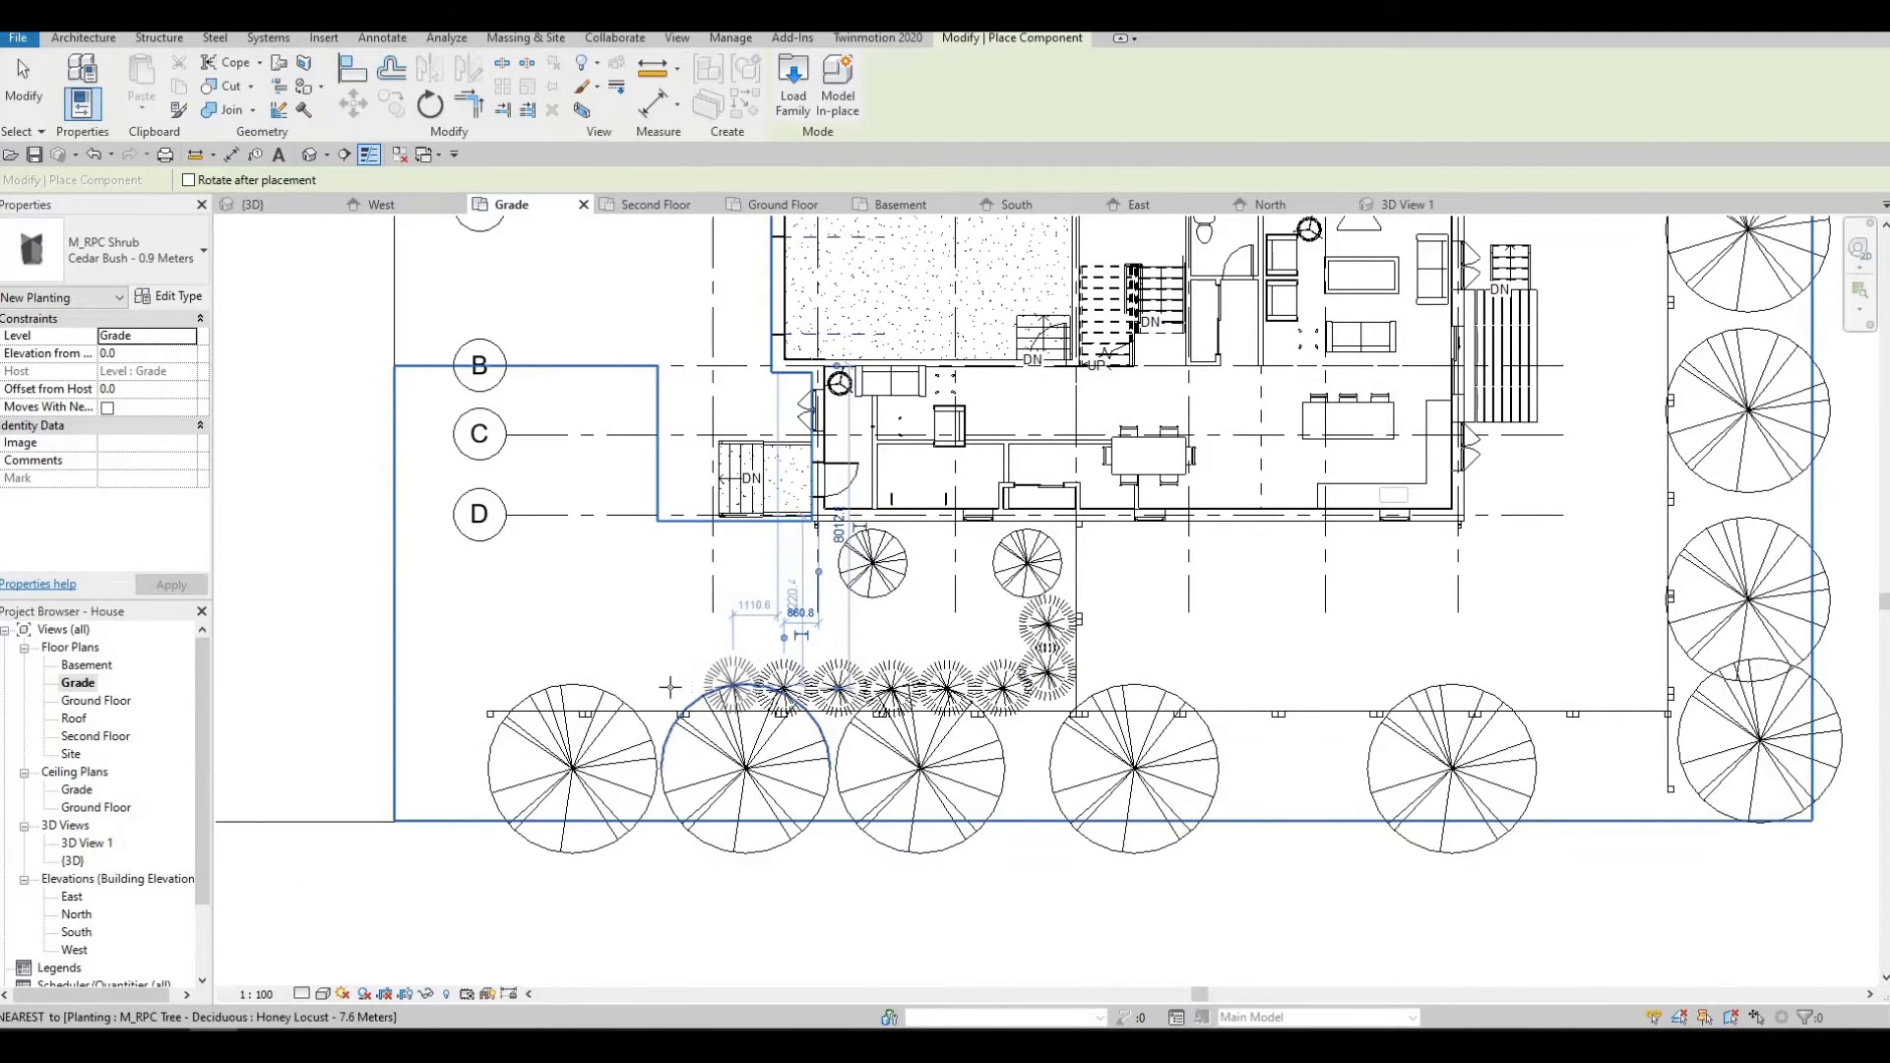
pyautogui.click(679, 686)
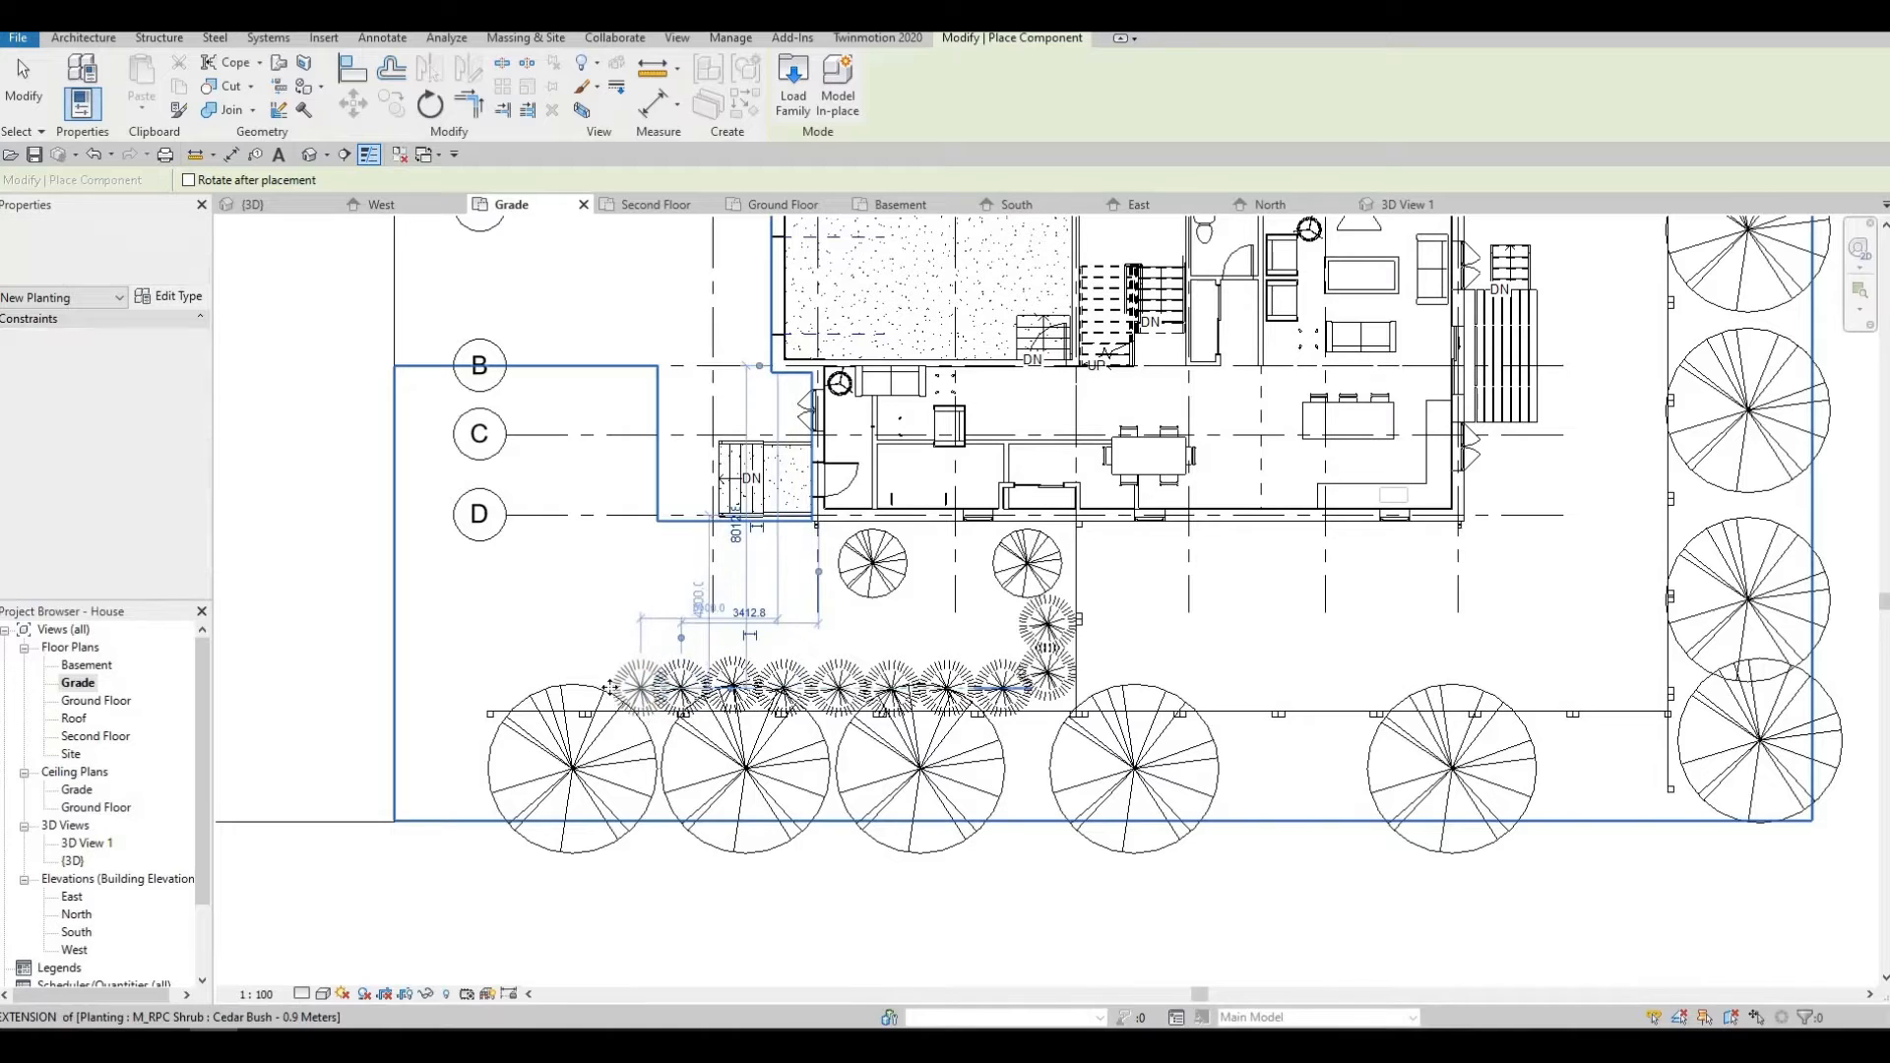
pyautogui.click(636, 686)
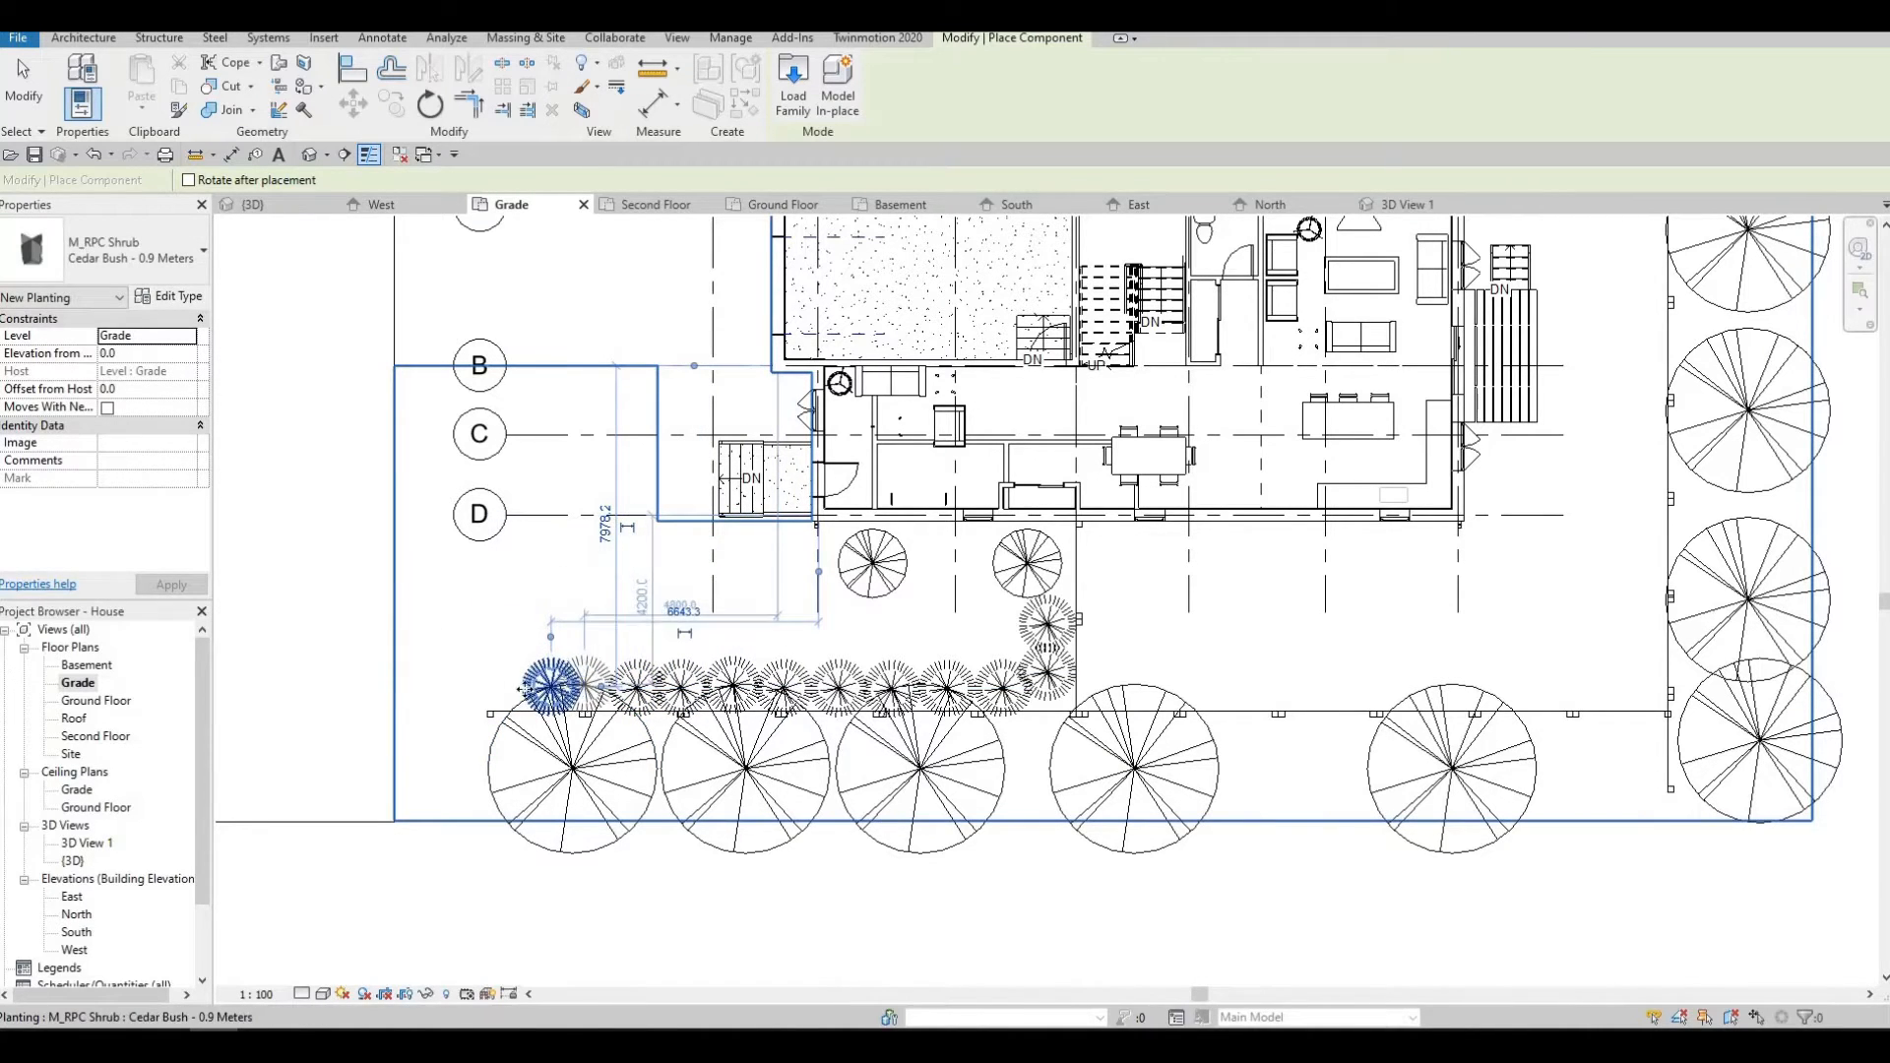
pyautogui.click(566, 686)
pyautogui.click(510, 687)
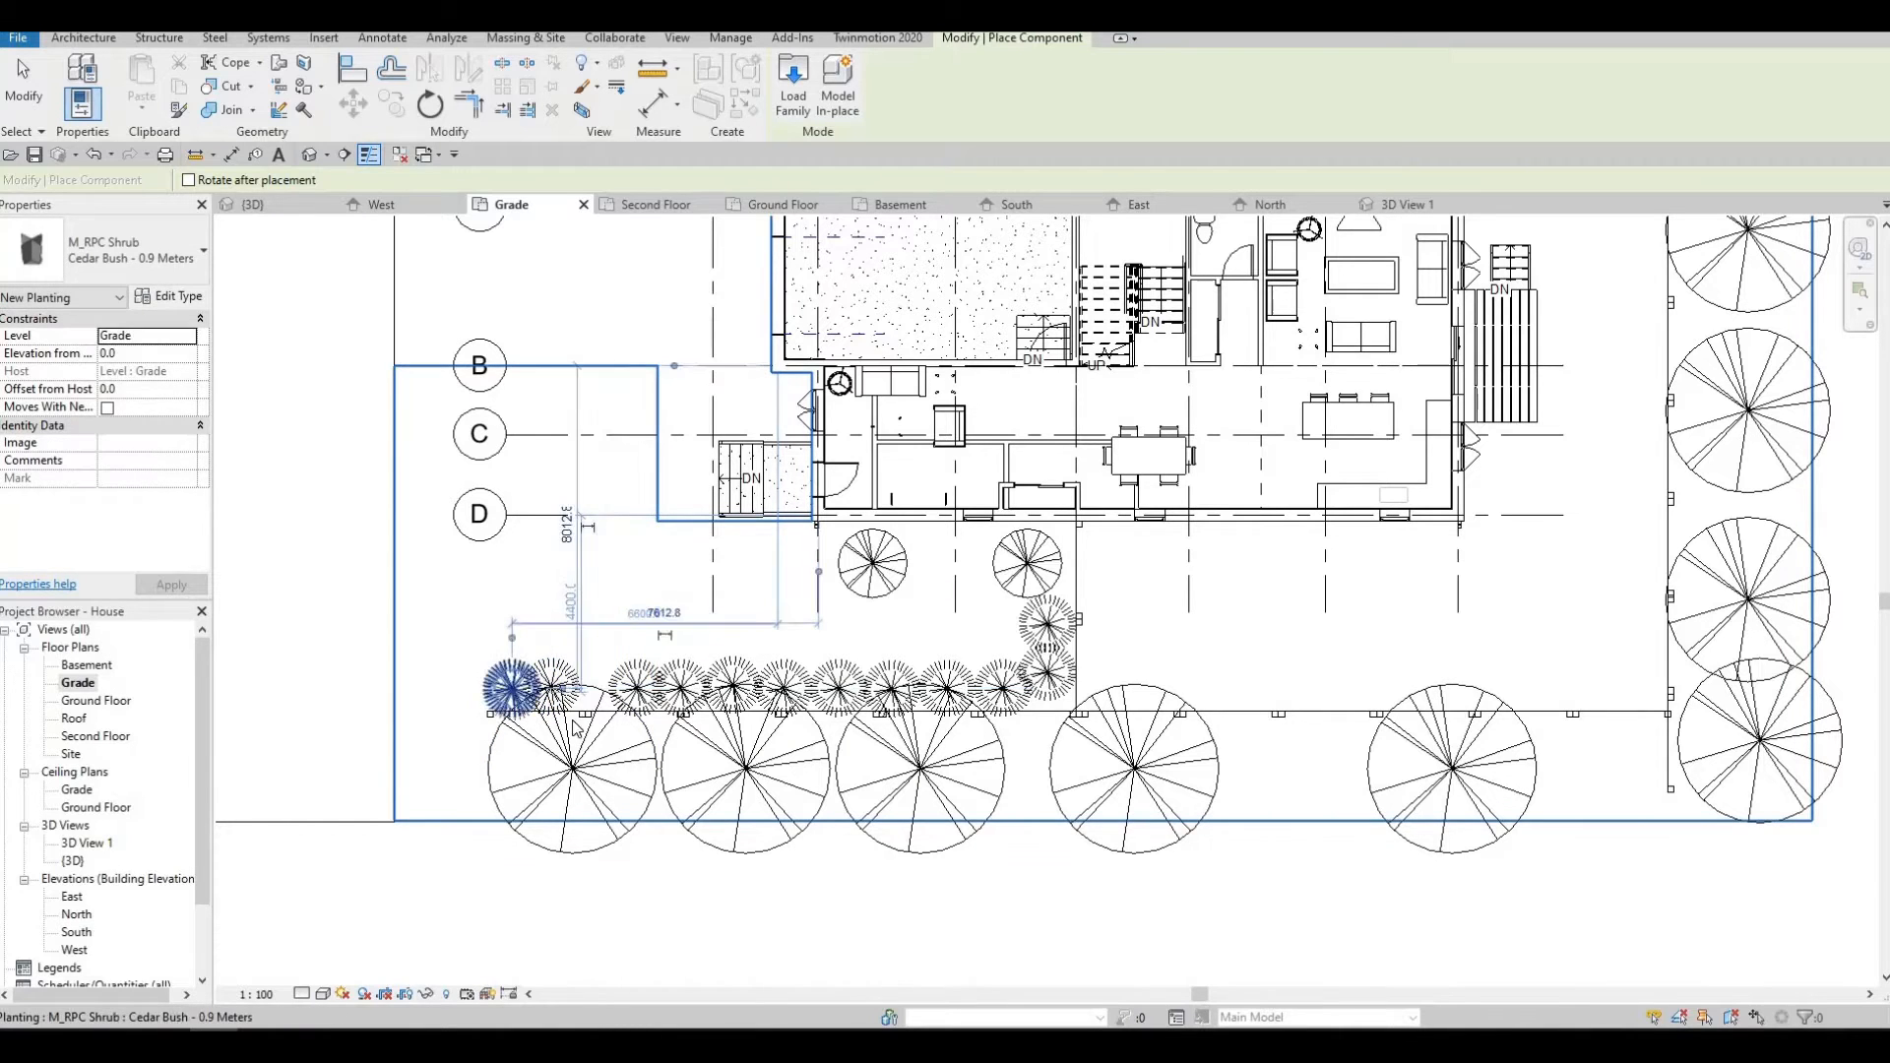
pyautogui.press('Escape')
pyautogui.press('Escape')
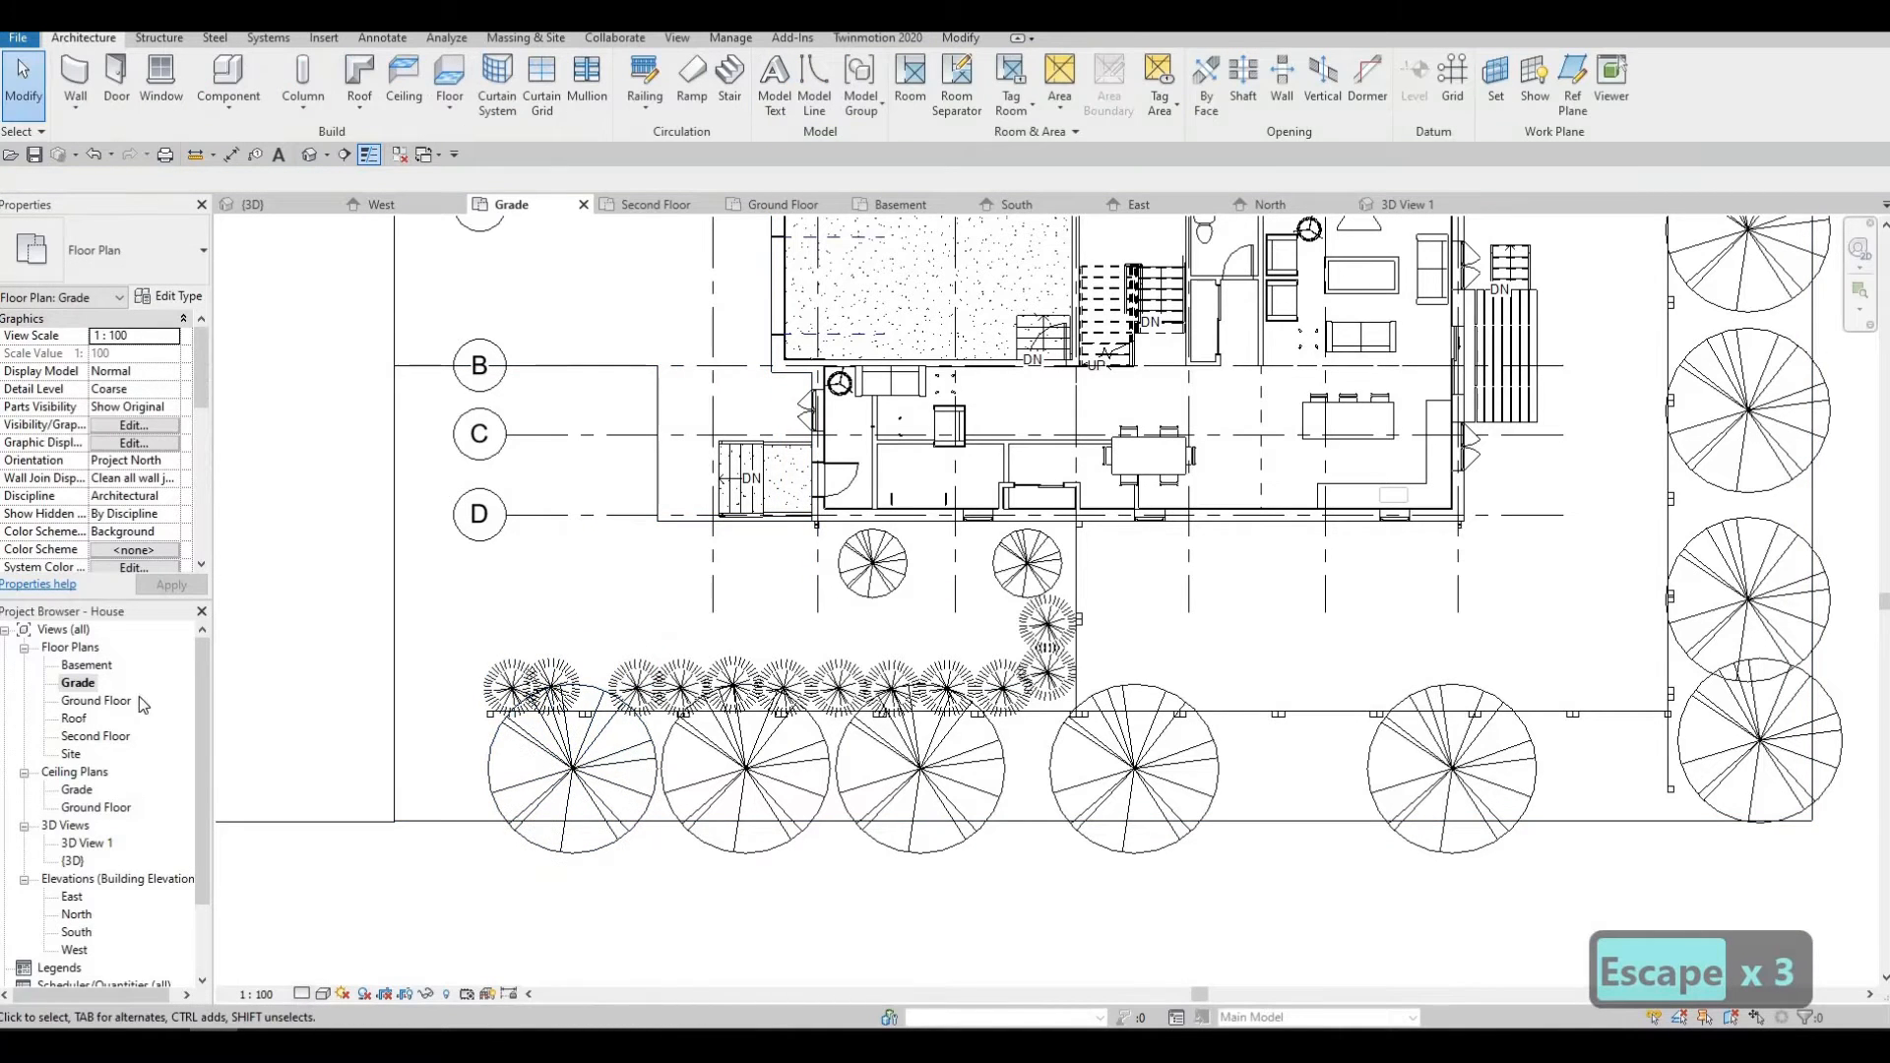
# In the 3D View 1 camera view, try to nudge the isolated cedar bush by the cross fence four increments right.
pyautogui.doubleClick(87, 844)
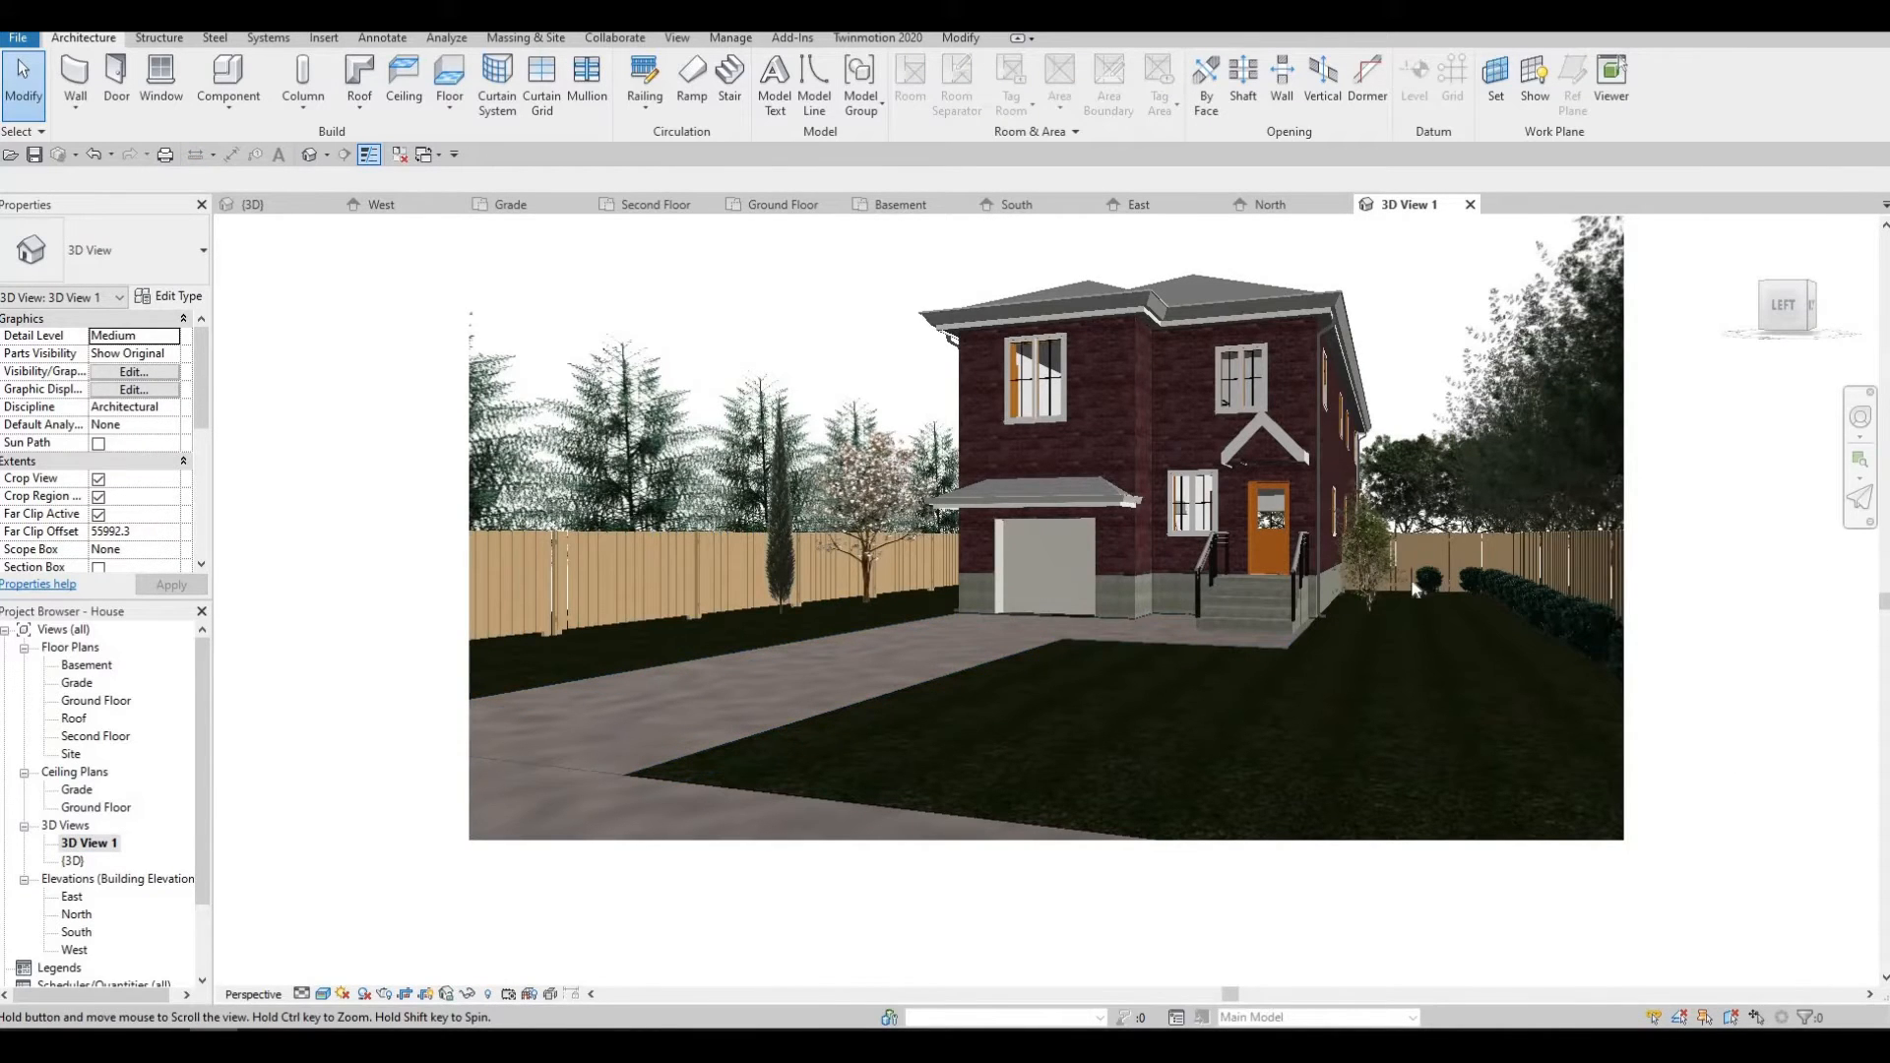
pyautogui.scroll(3, 1418, 551)
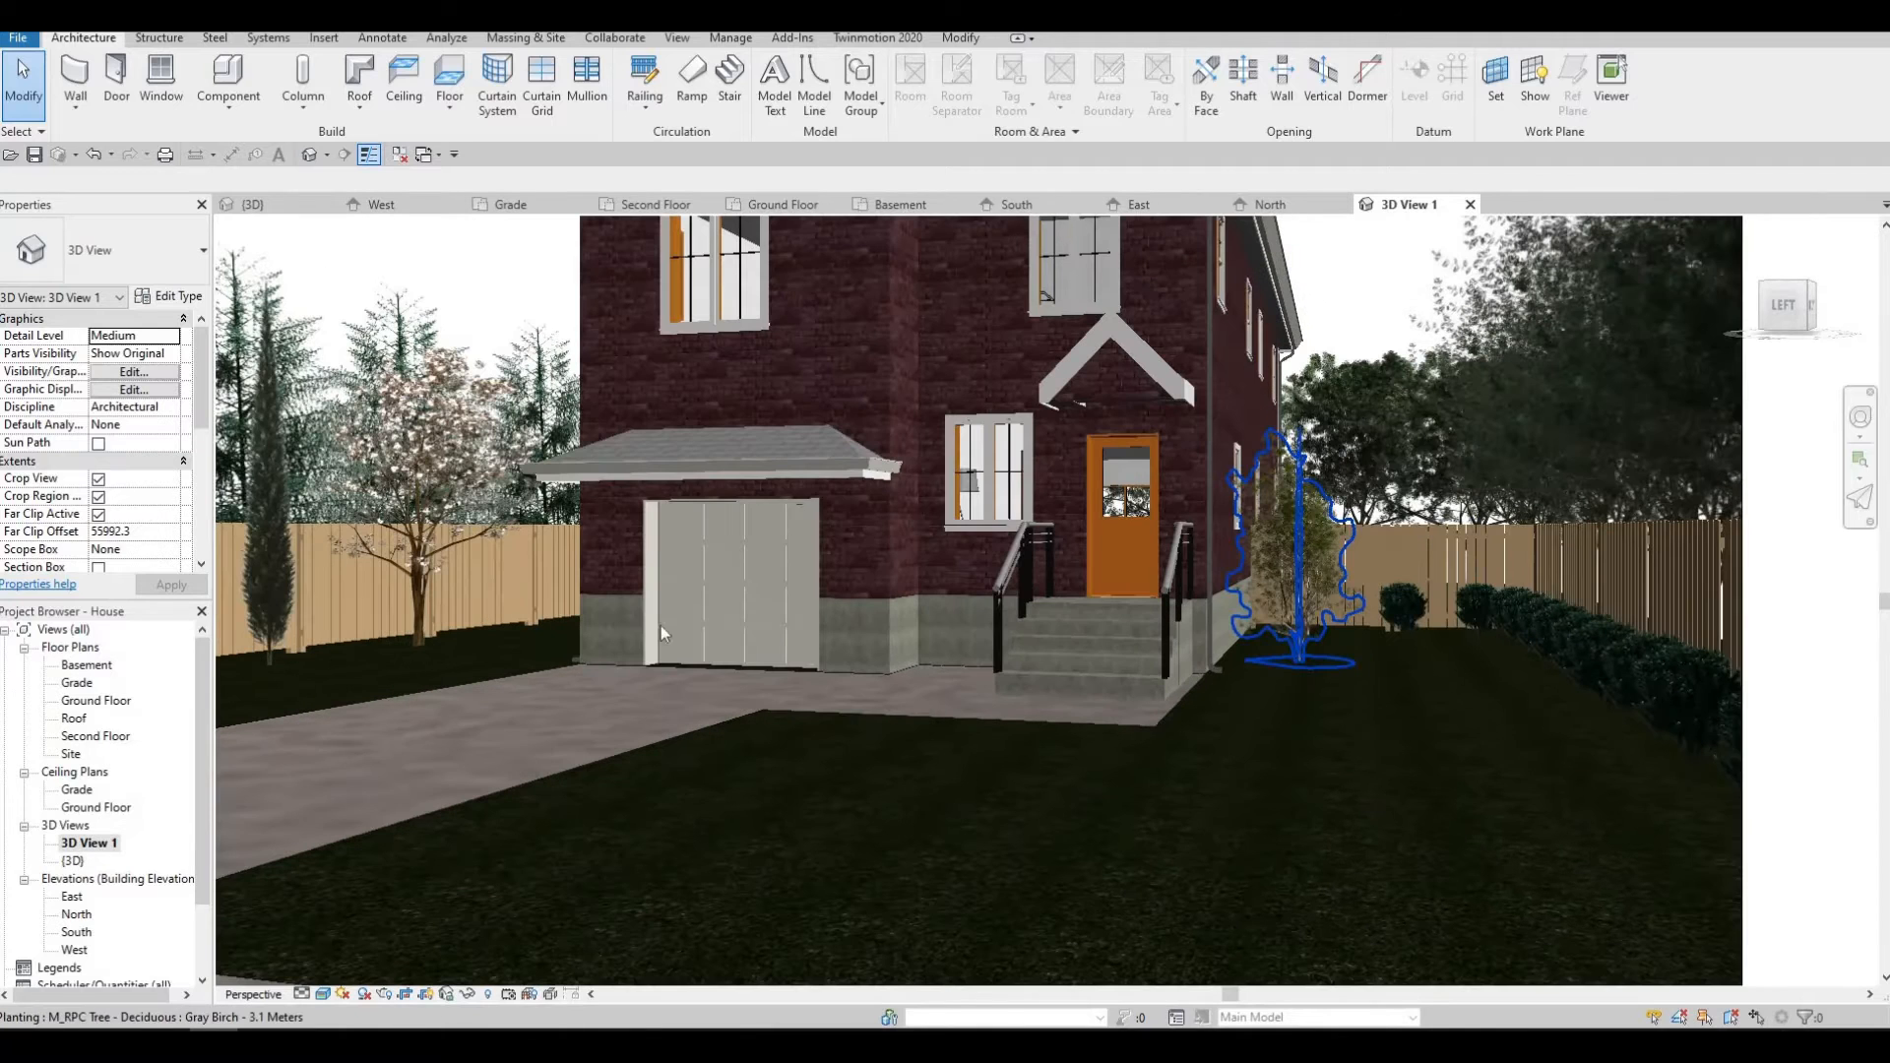
pyautogui.click(1424, 612)
pyautogui.press('Escape')
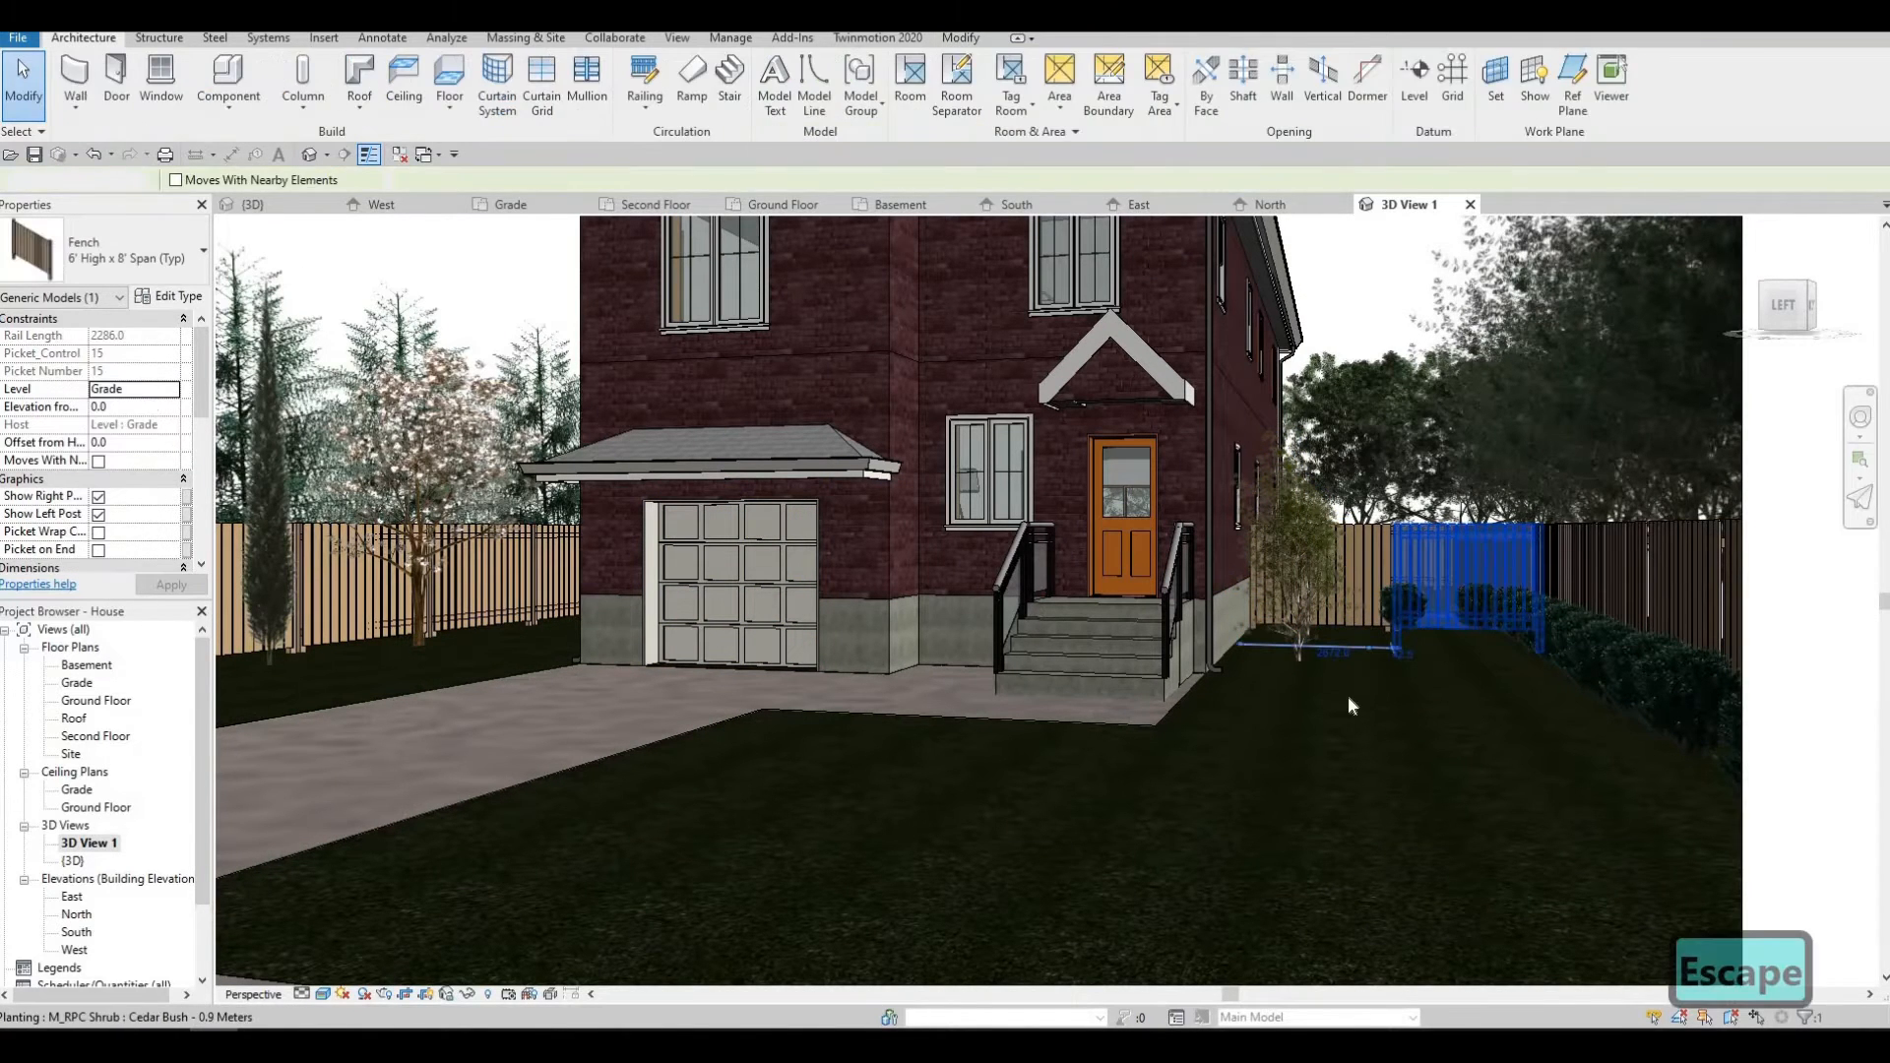
pyautogui.press('Escape')
pyautogui.click(1397, 630)
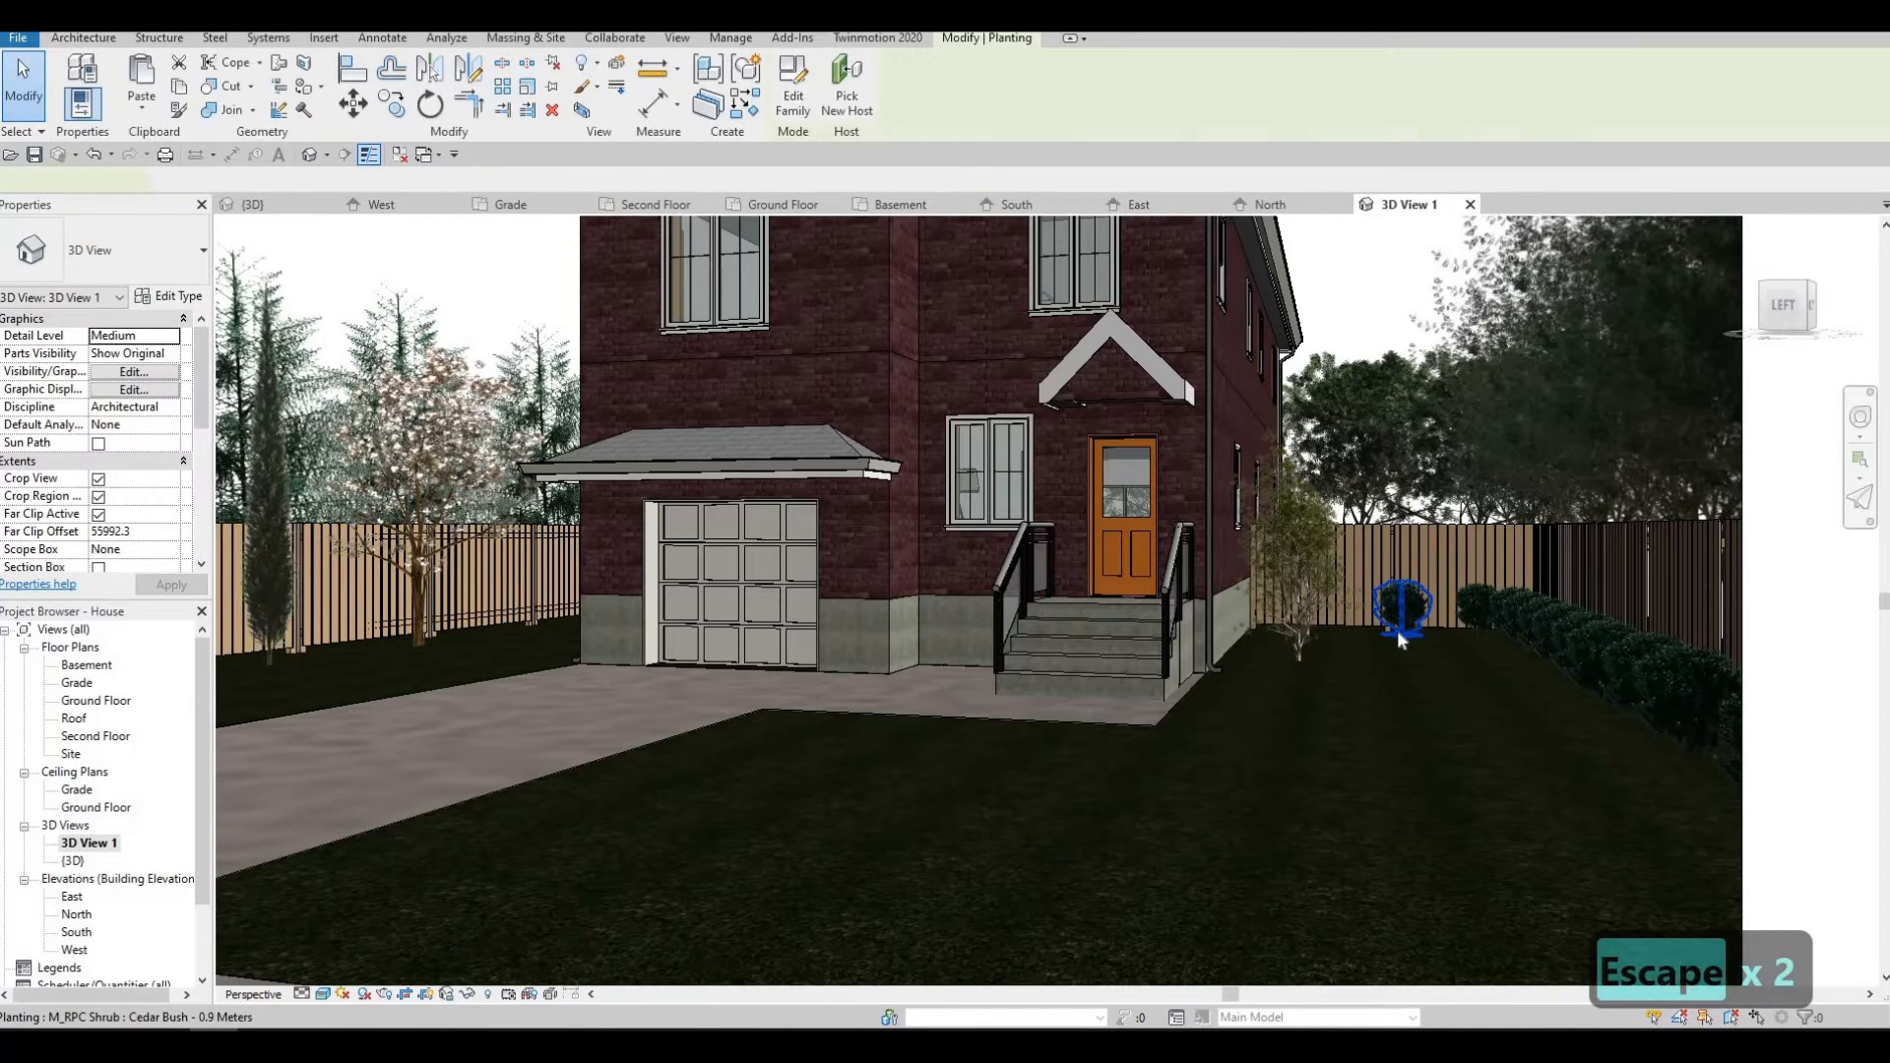
pyautogui.press('Right')
pyautogui.press('Right')
pyautogui.press('Right')
pyautogui.press('Right')
pyautogui.press('Escape')
pyautogui.press('Escape')
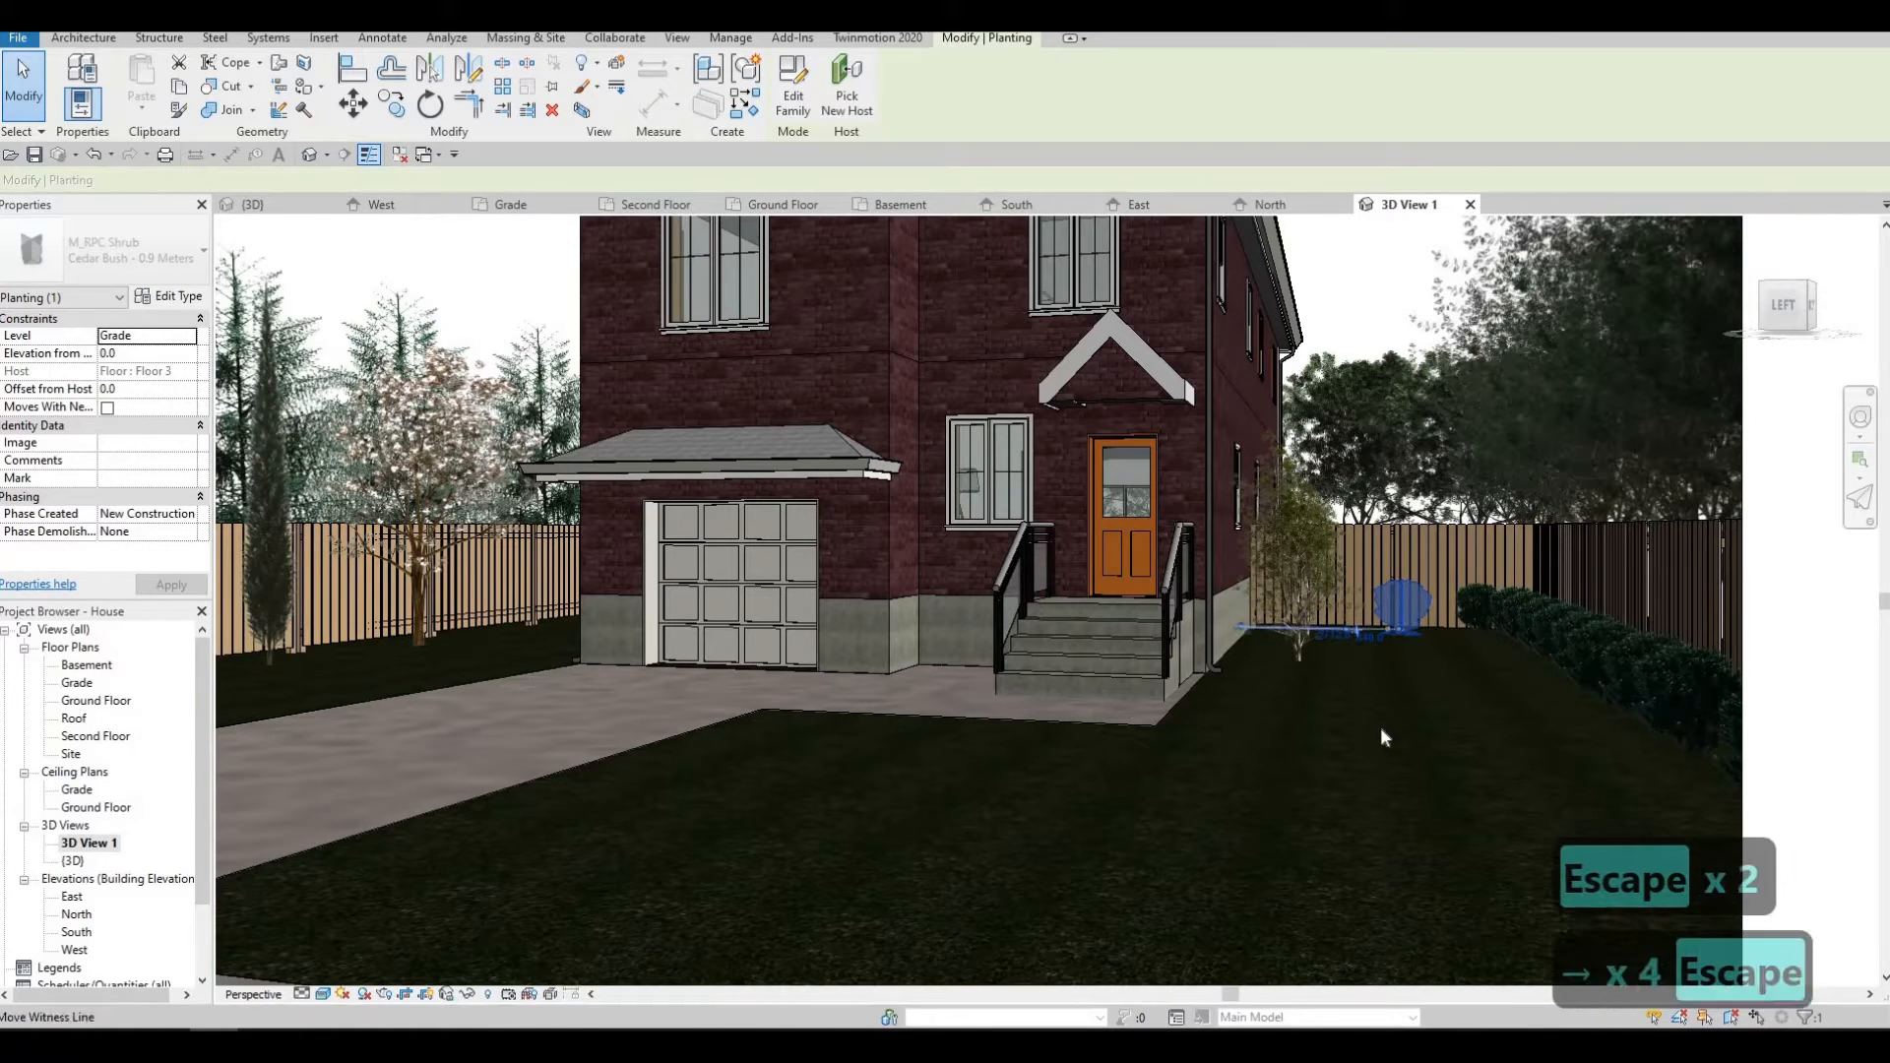
pyautogui.scroll(-3, 1130, 730)
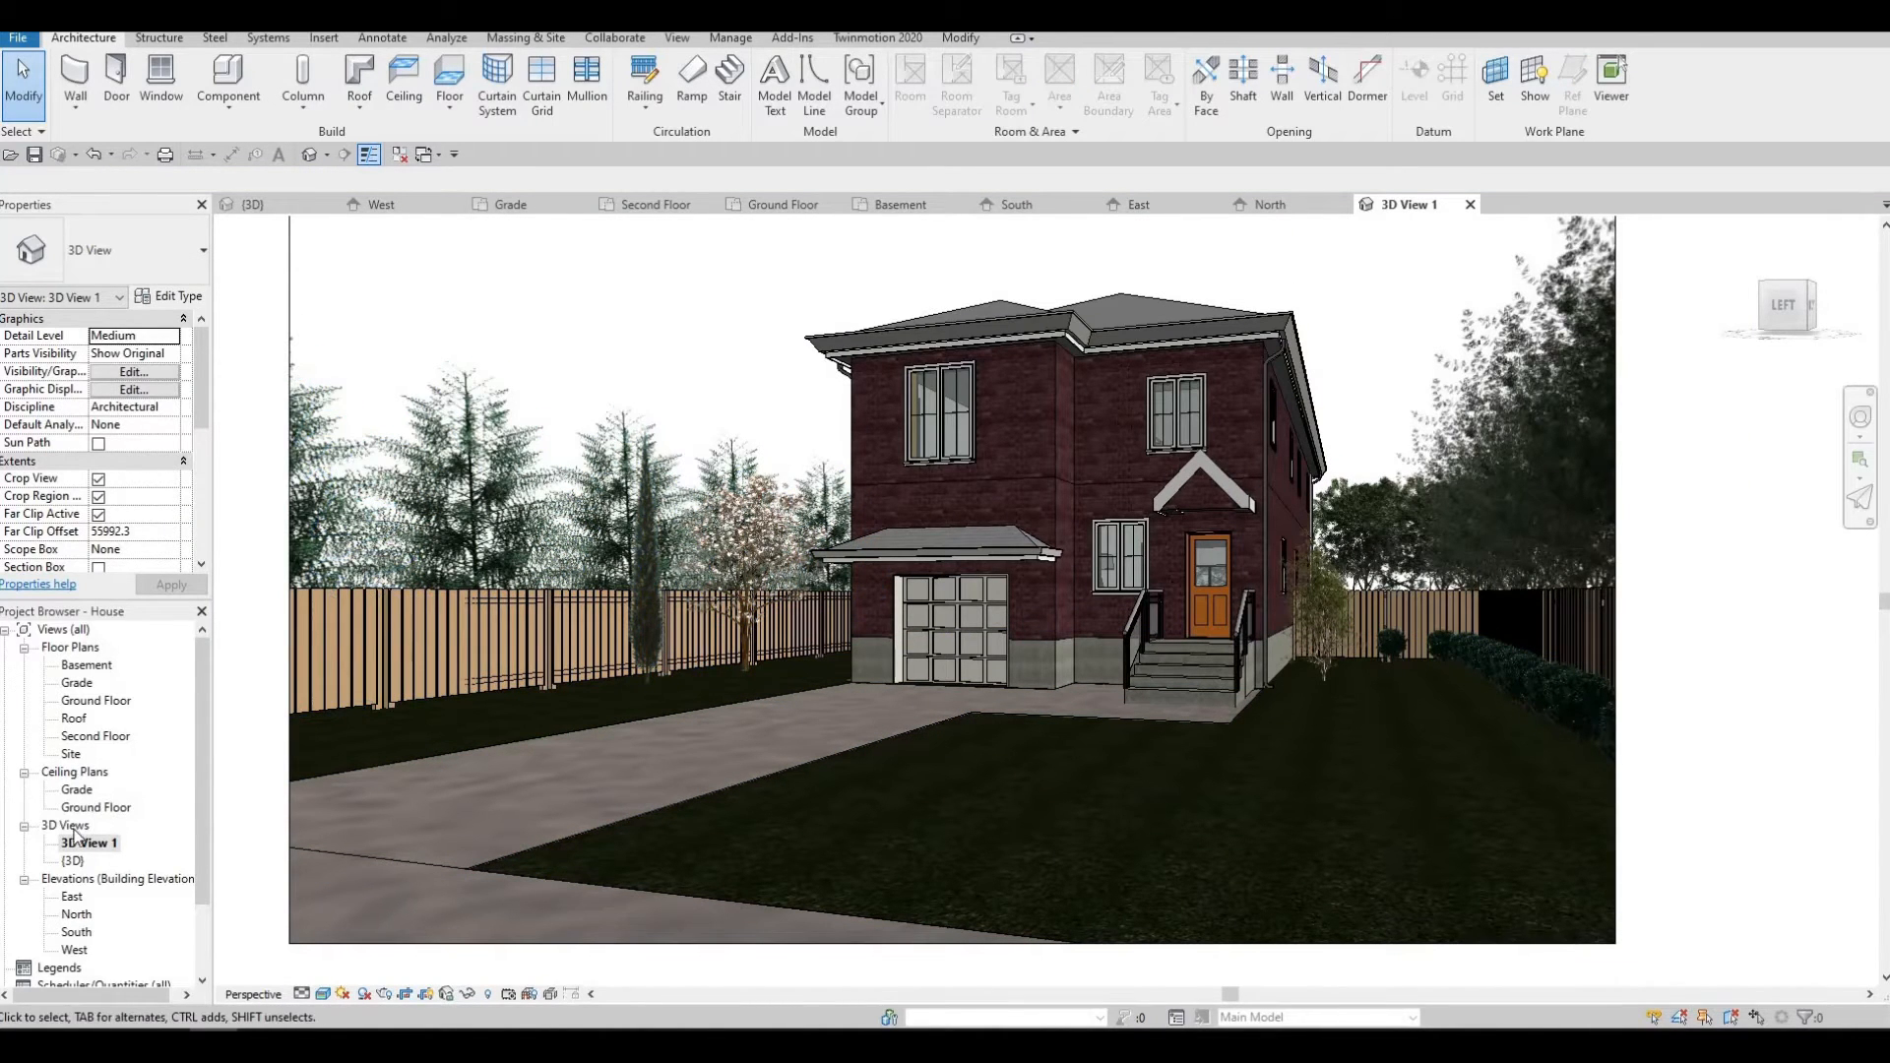
# On the Grade plan, nudge the cross fence's lower bush three increments south and one east, and its upper bush two south and one west.
pyautogui.doubleClick(86, 683)
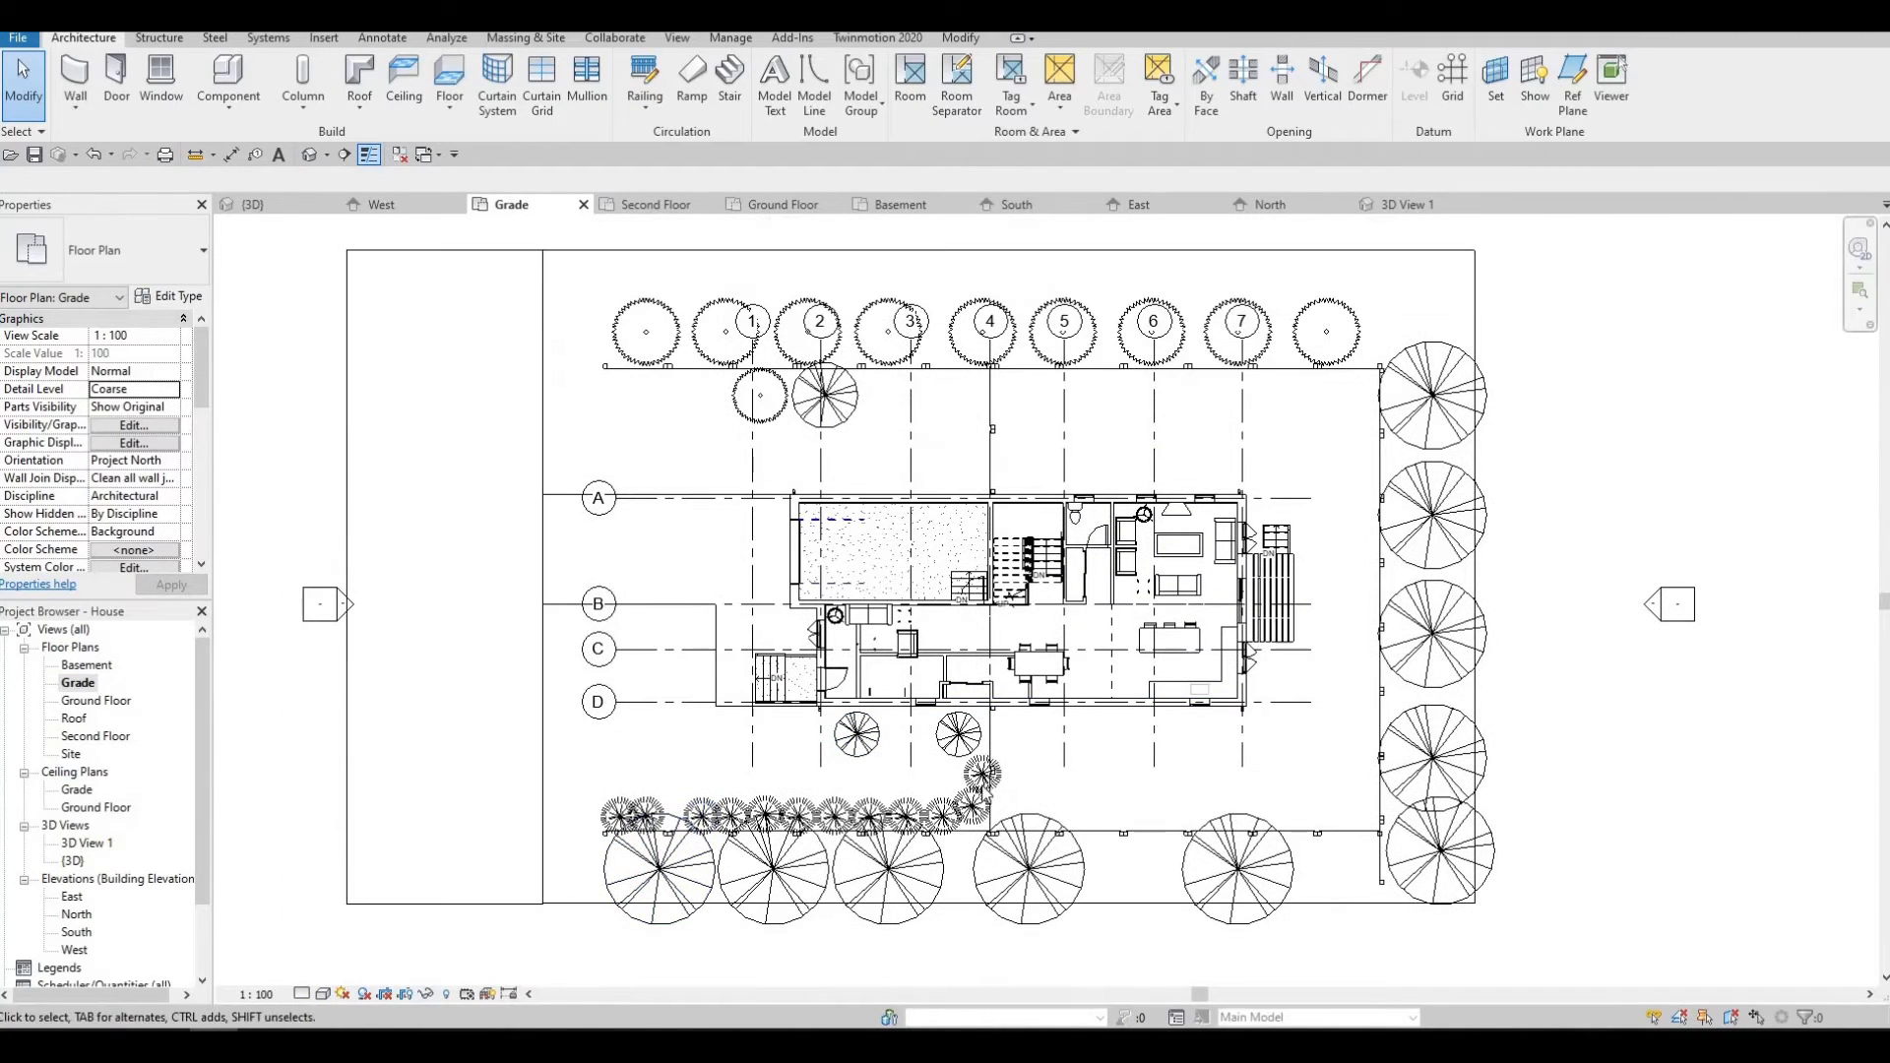
pyautogui.moveTo(972, 807); pyautogui.dragTo(981, 773)
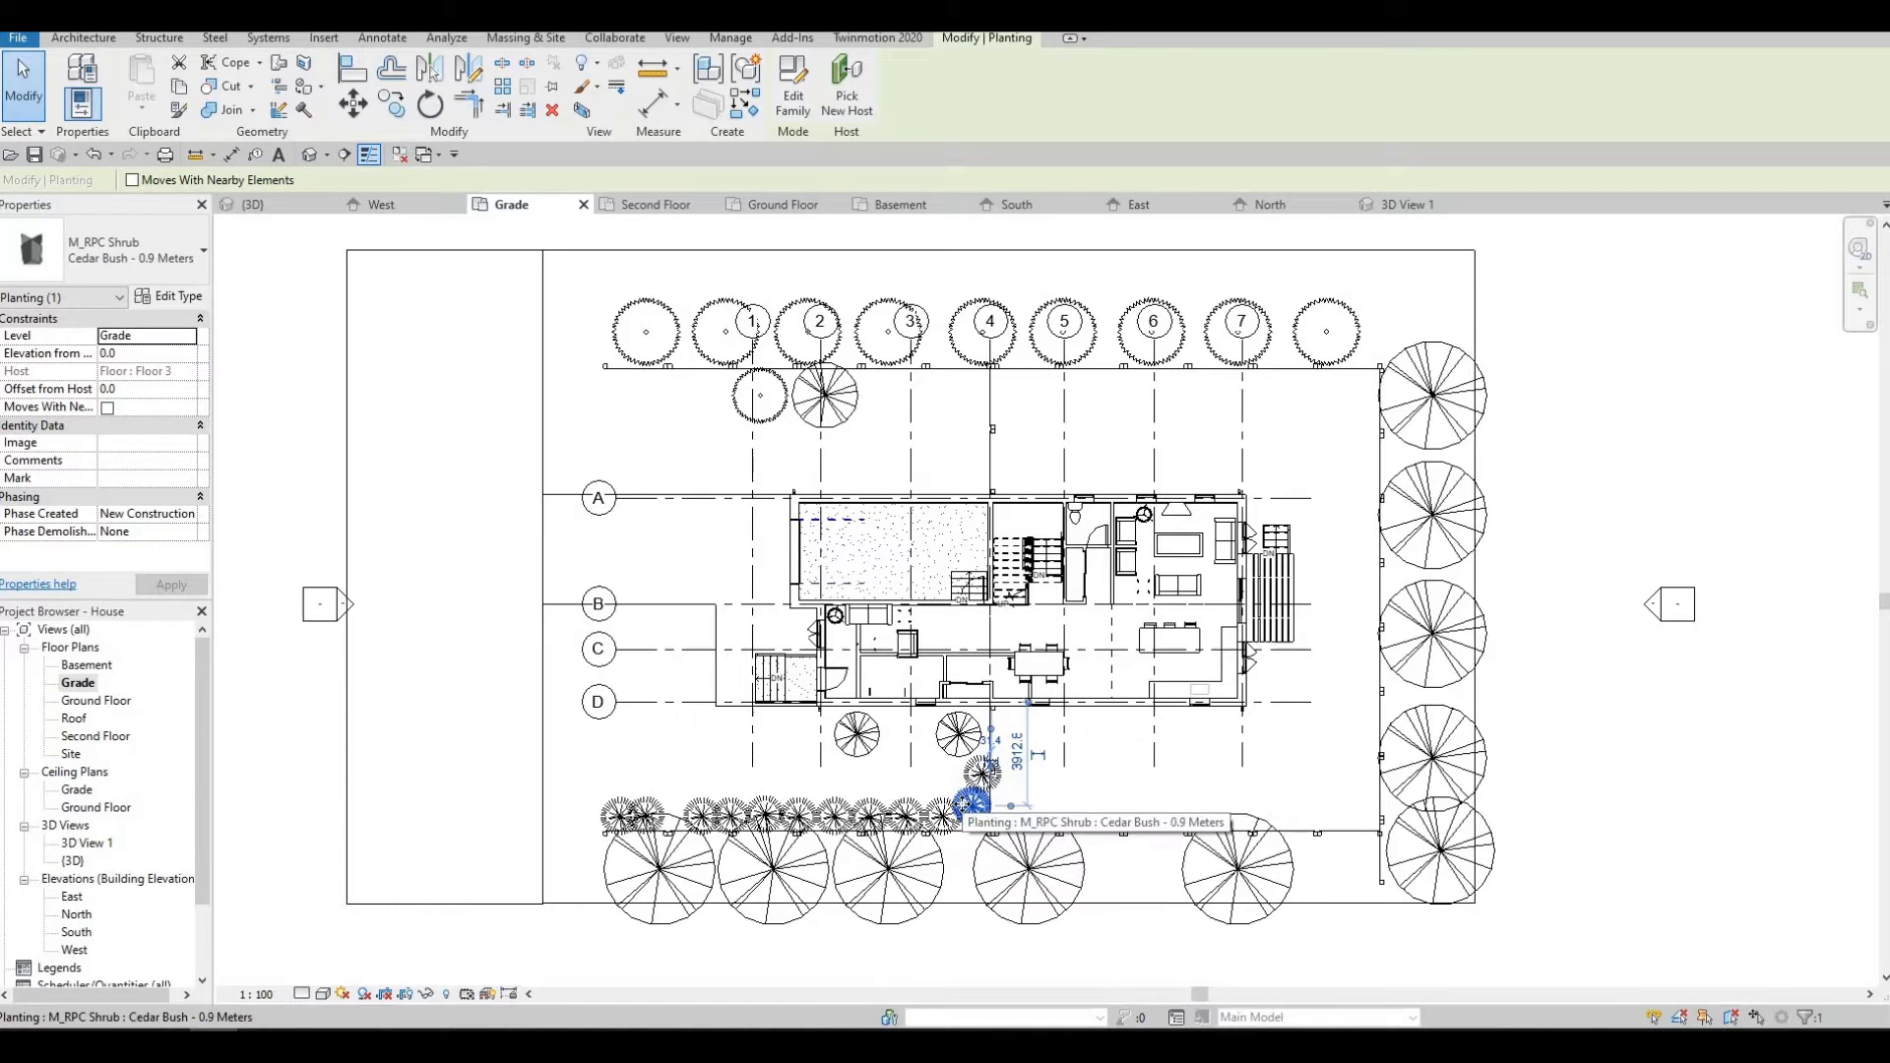
pyautogui.press('Down')
pyautogui.press('Down')
pyautogui.press('Down')
pyautogui.press('Right')
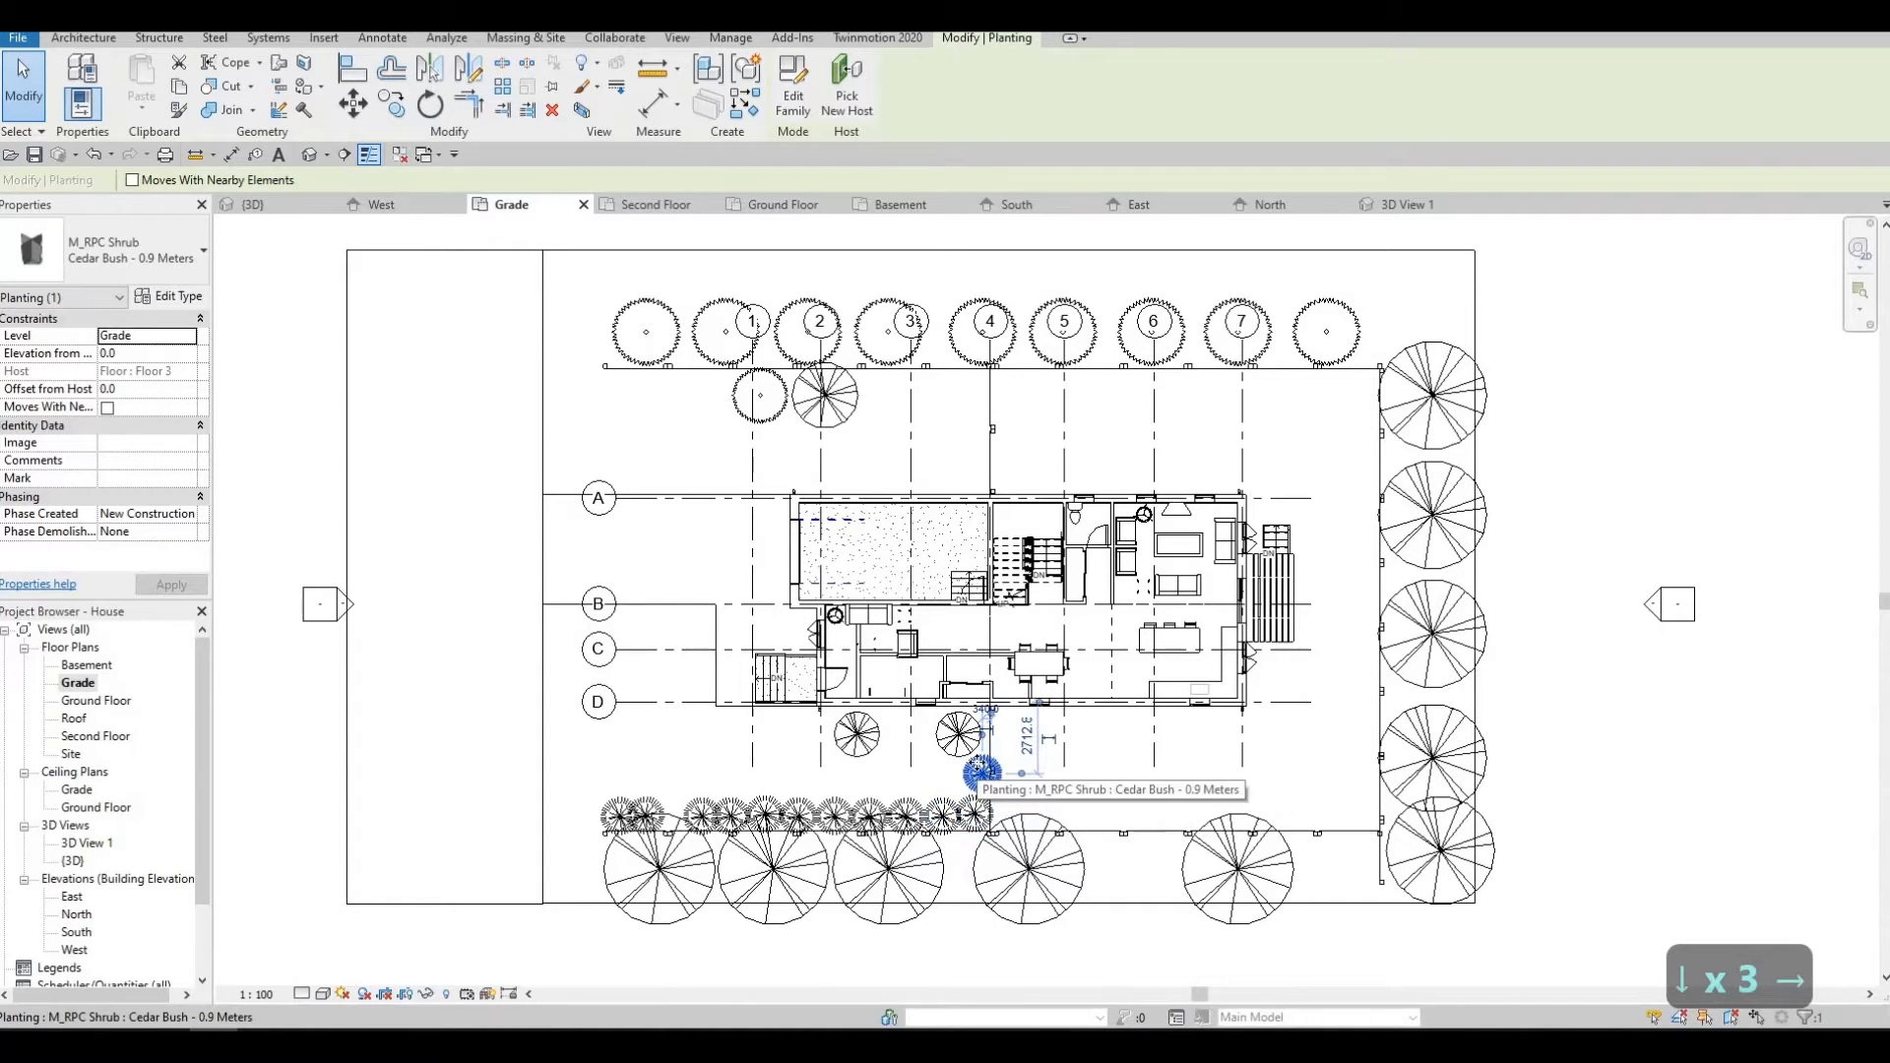
pyautogui.press('Down')
pyautogui.press('Down')
pyautogui.press('Left')
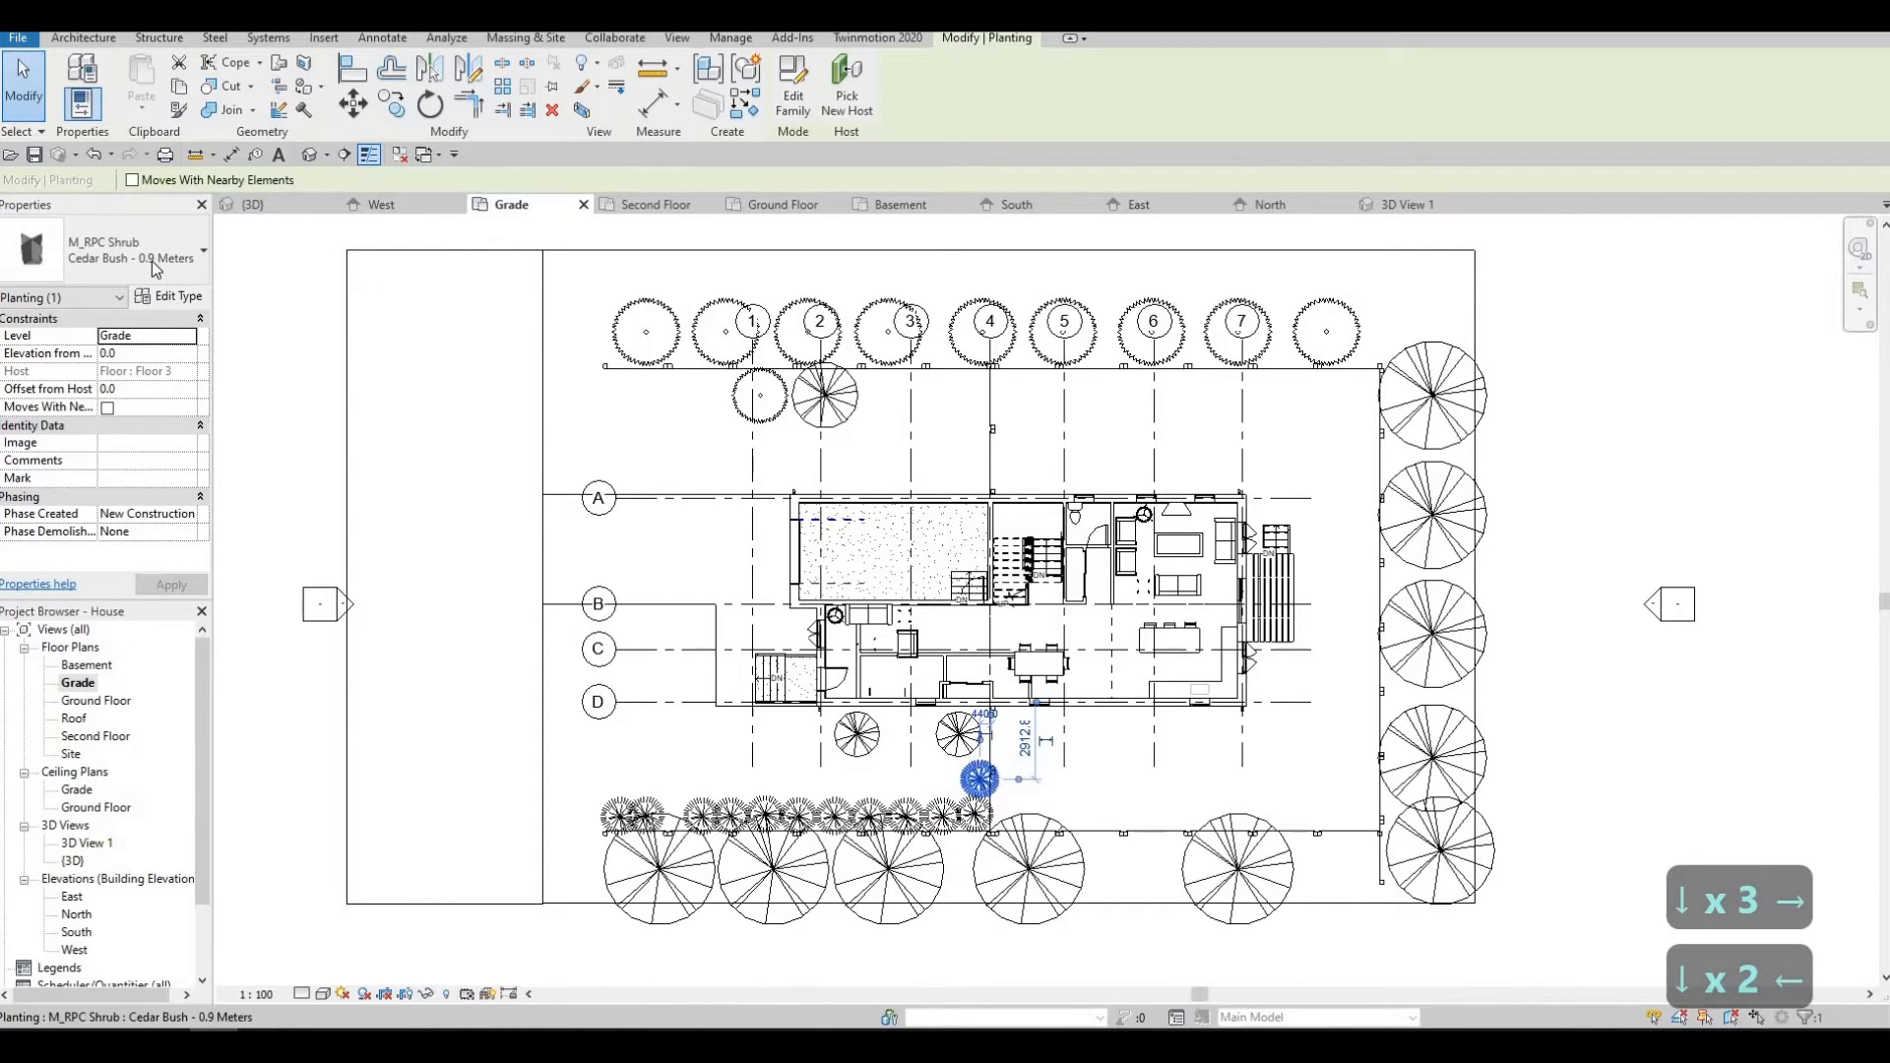
# Place four Daphne - 0.9 Meters shrubs on the Grade plan inside the north fence, westward from the cross fence.
pyautogui.click(155, 269)
pyautogui.press('Escape')
pyautogui.press('Escape')
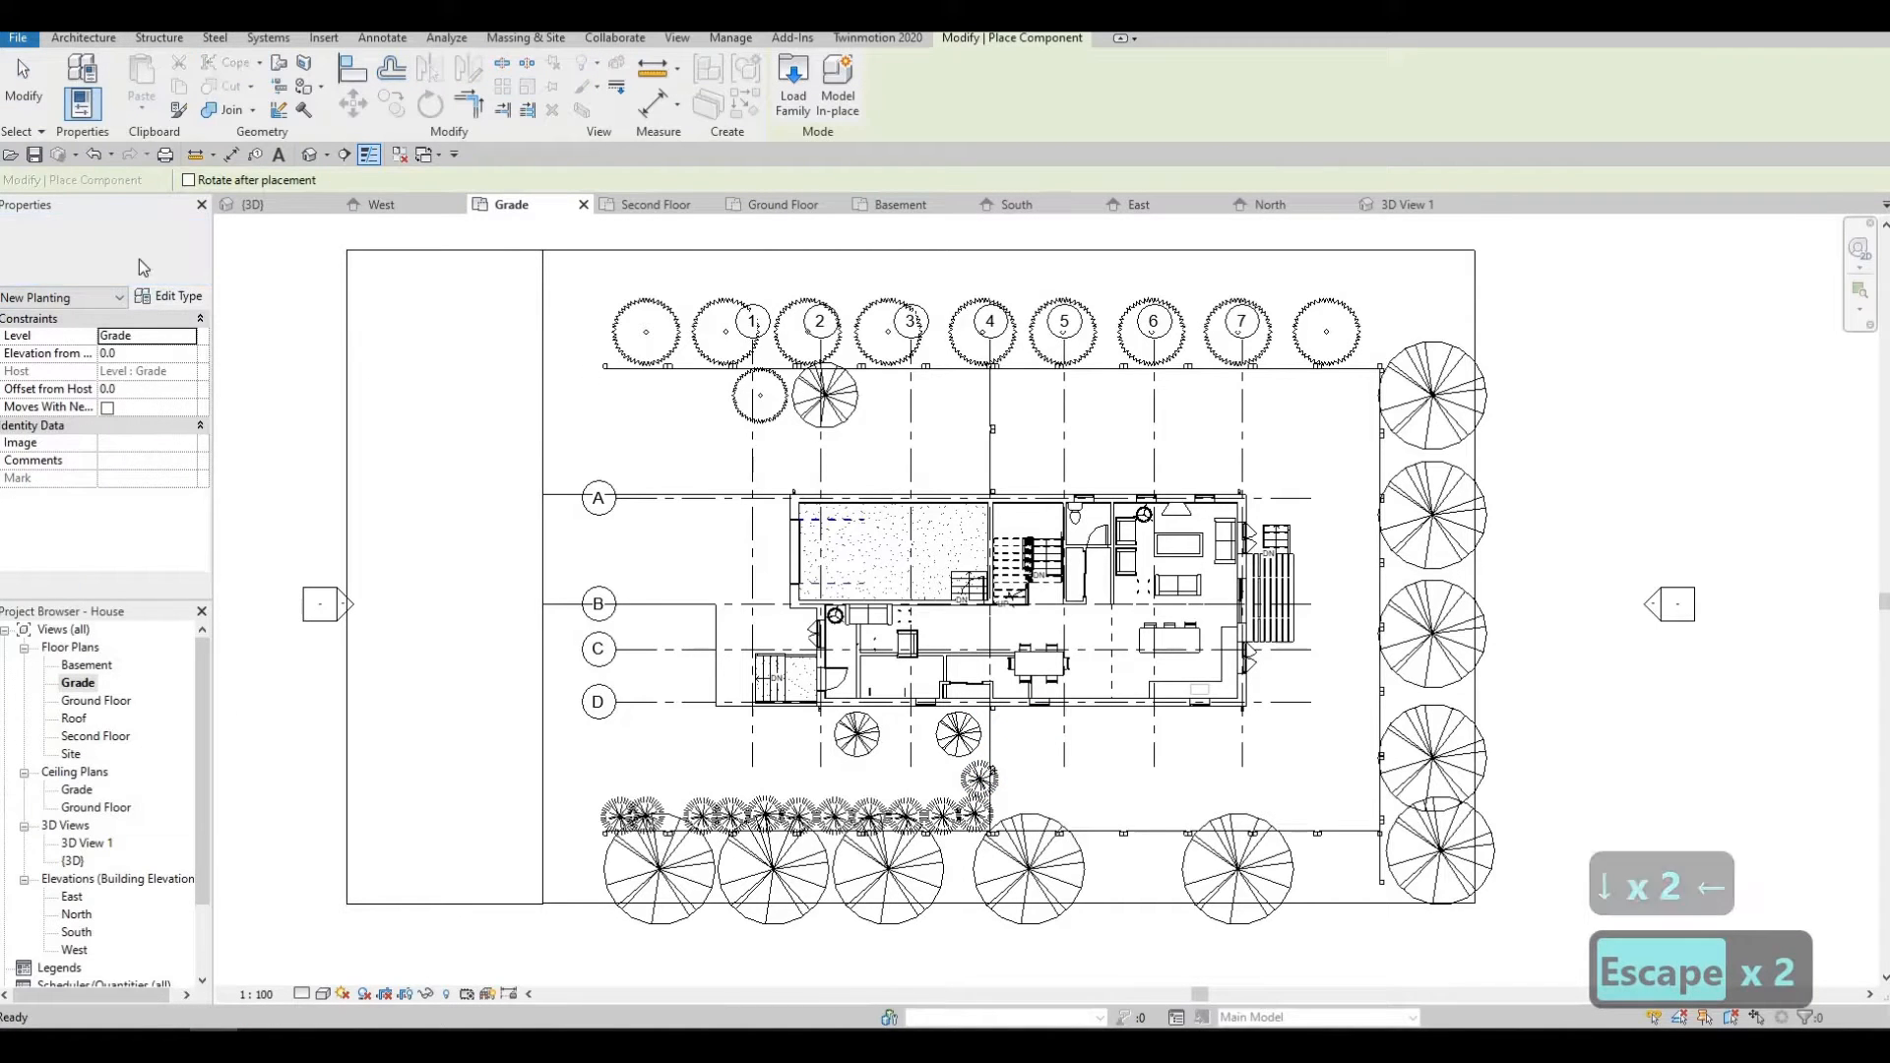
pyautogui.click(138, 258)
pyautogui.scroll(-2, 158, 606)
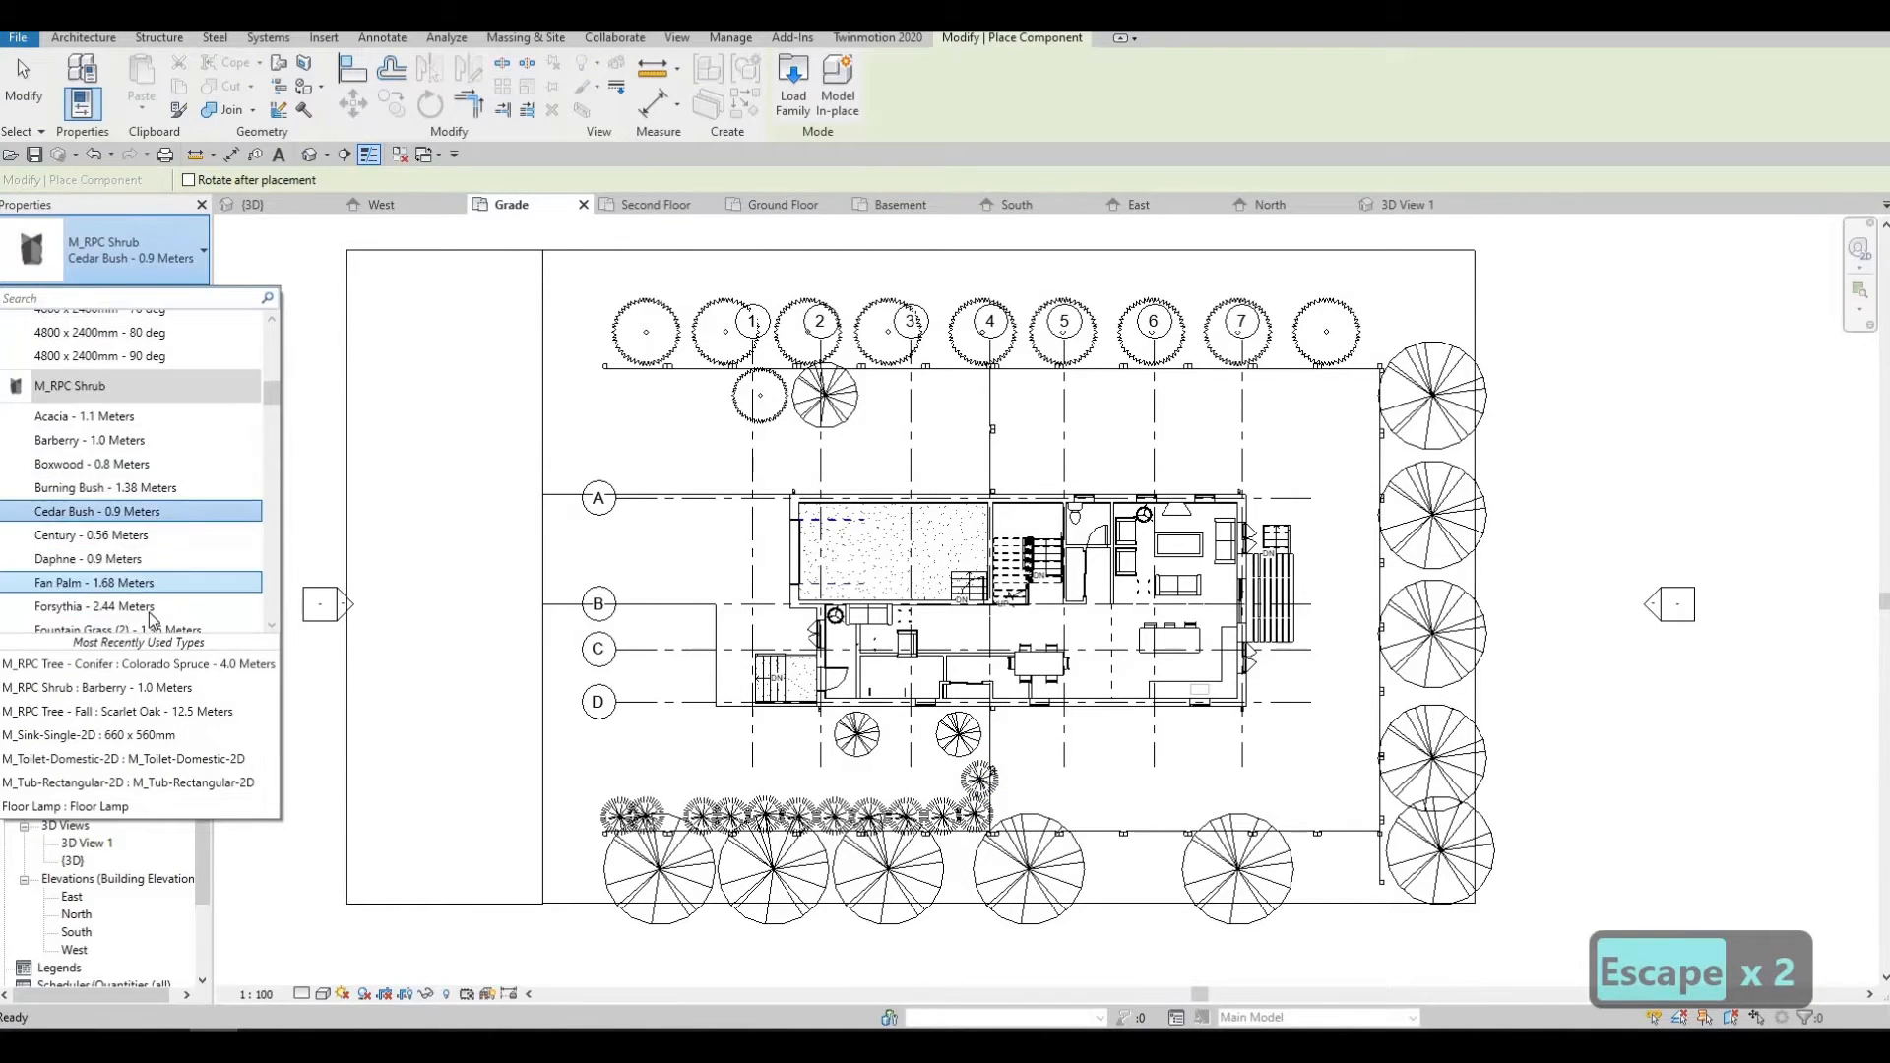
pyautogui.click(148, 559)
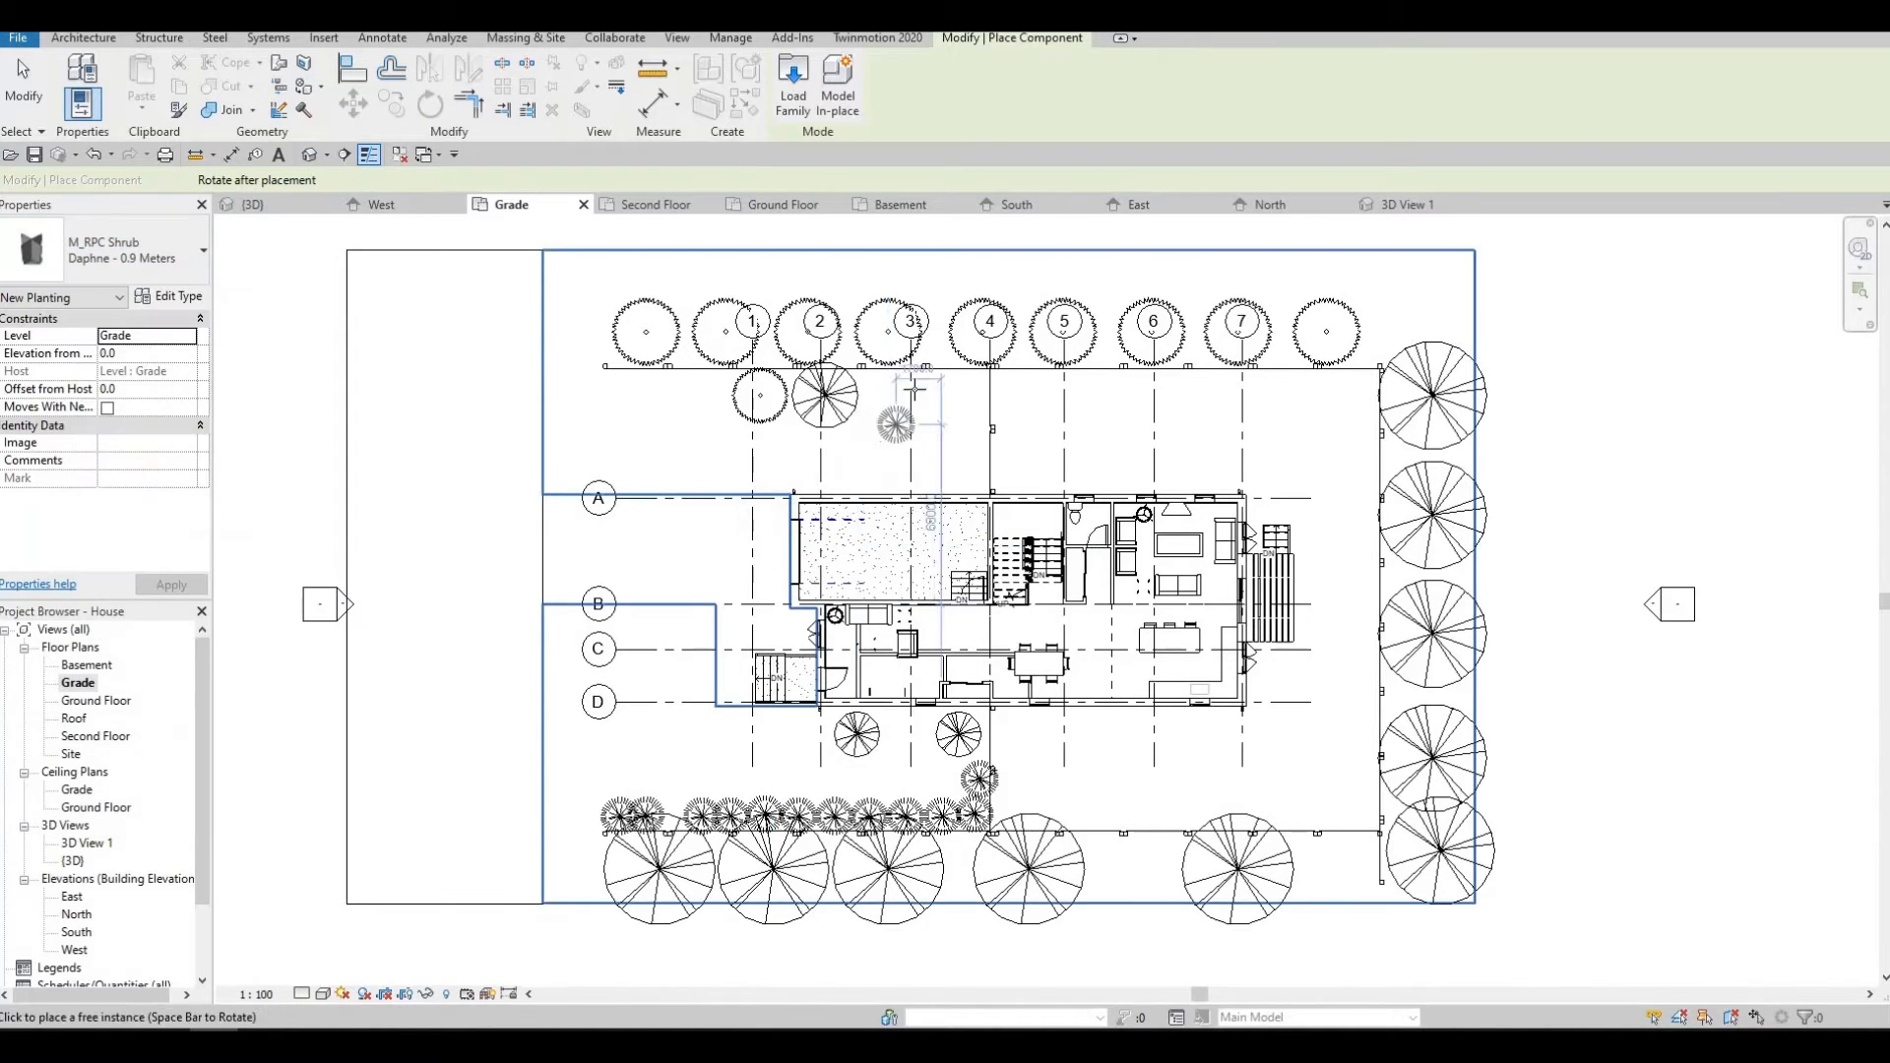
pyautogui.scroll(3, 997, 393)
pyautogui.scroll(1, 996, 386)
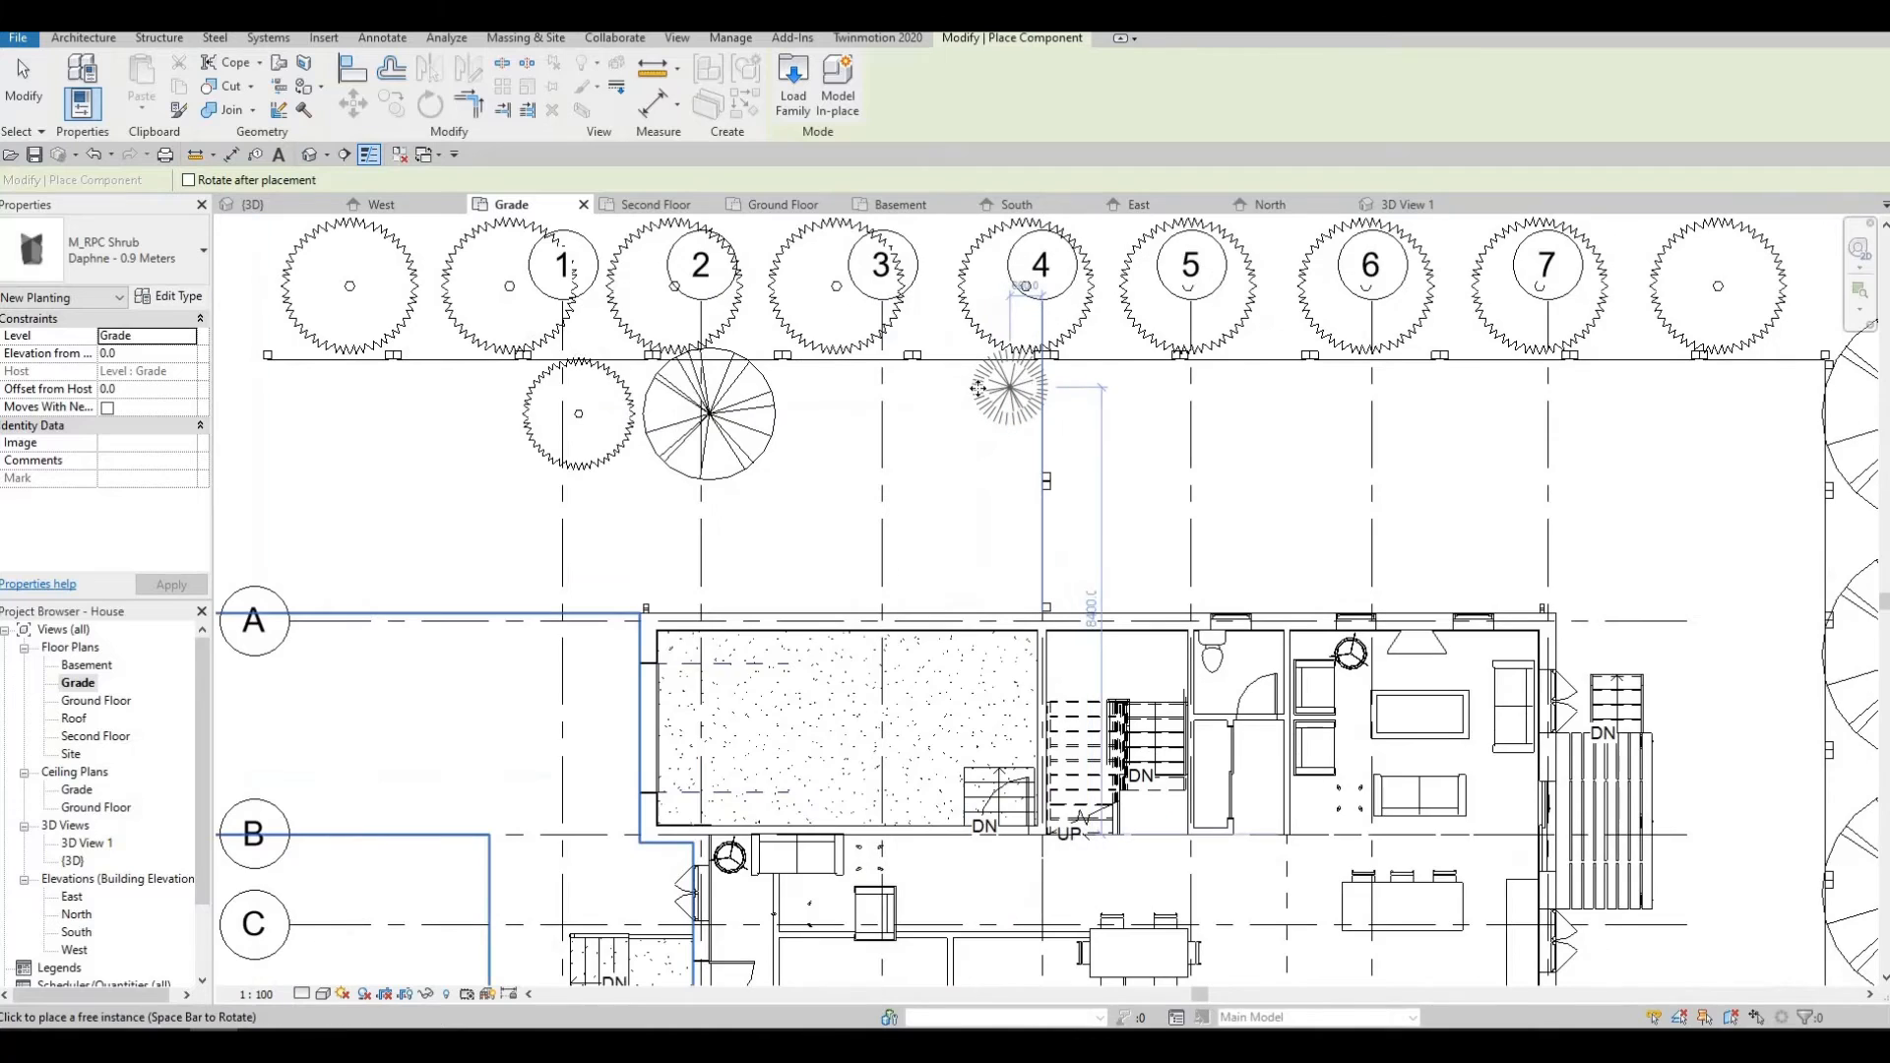
pyautogui.click(949, 386)
pyautogui.click(884, 387)
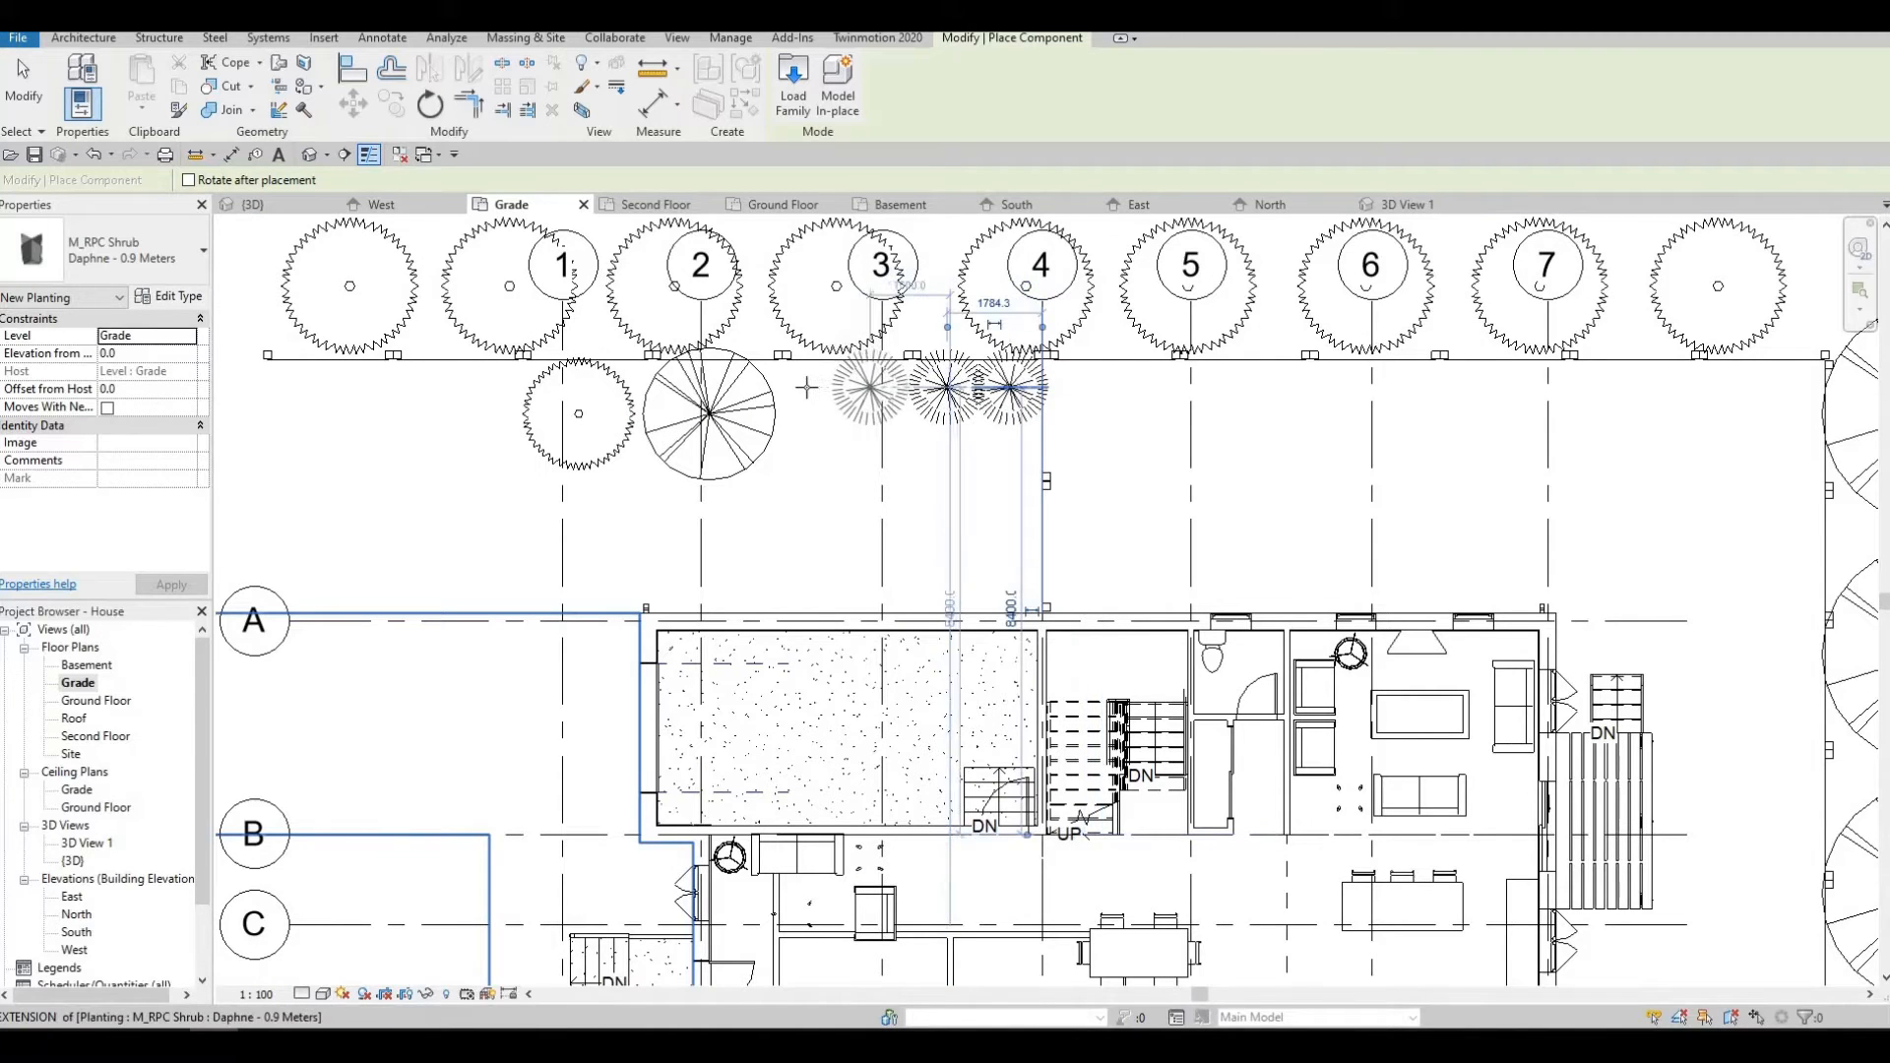
pyautogui.click(806, 388)
# Add four Daphne shrubs at the north fence's western end and one beside the cross fence, and check them in 3D View 1.
pyautogui.moveTo(600, 408); pyautogui.dragTo(794, 477, button='middle')
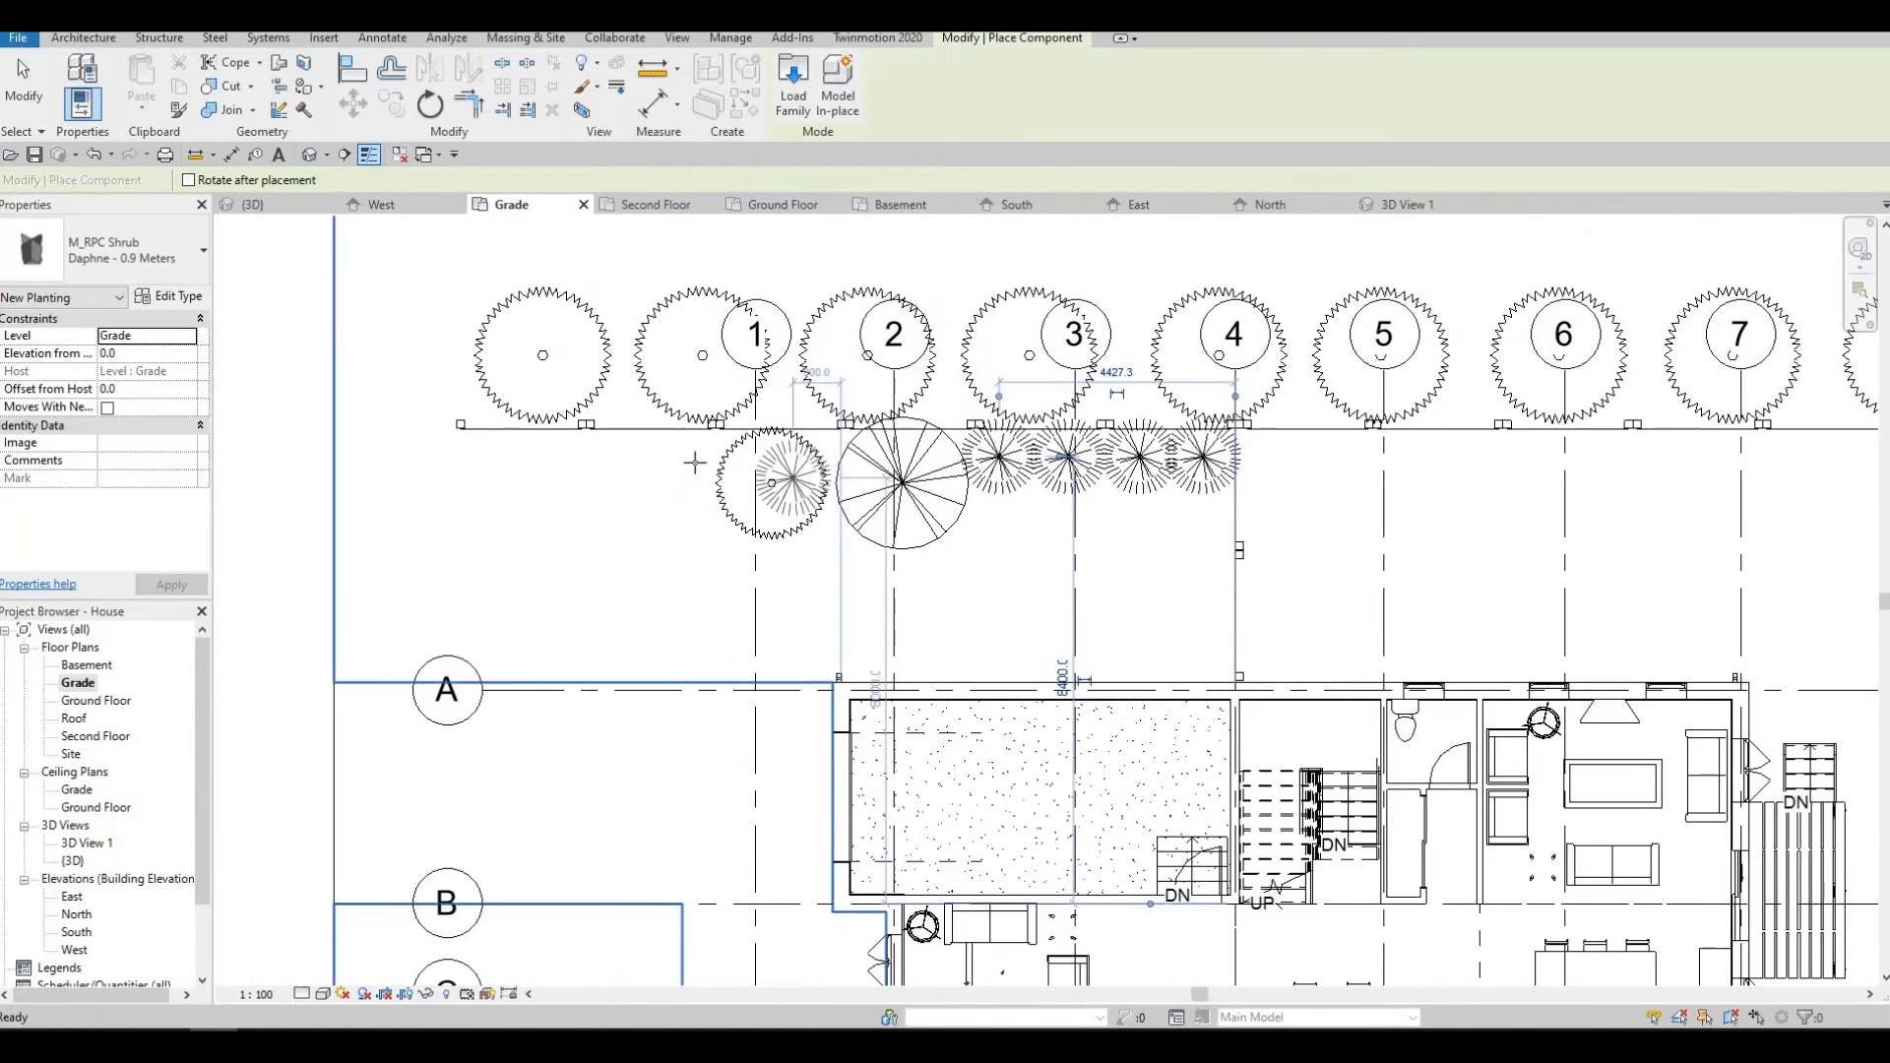
pyautogui.click(694, 457)
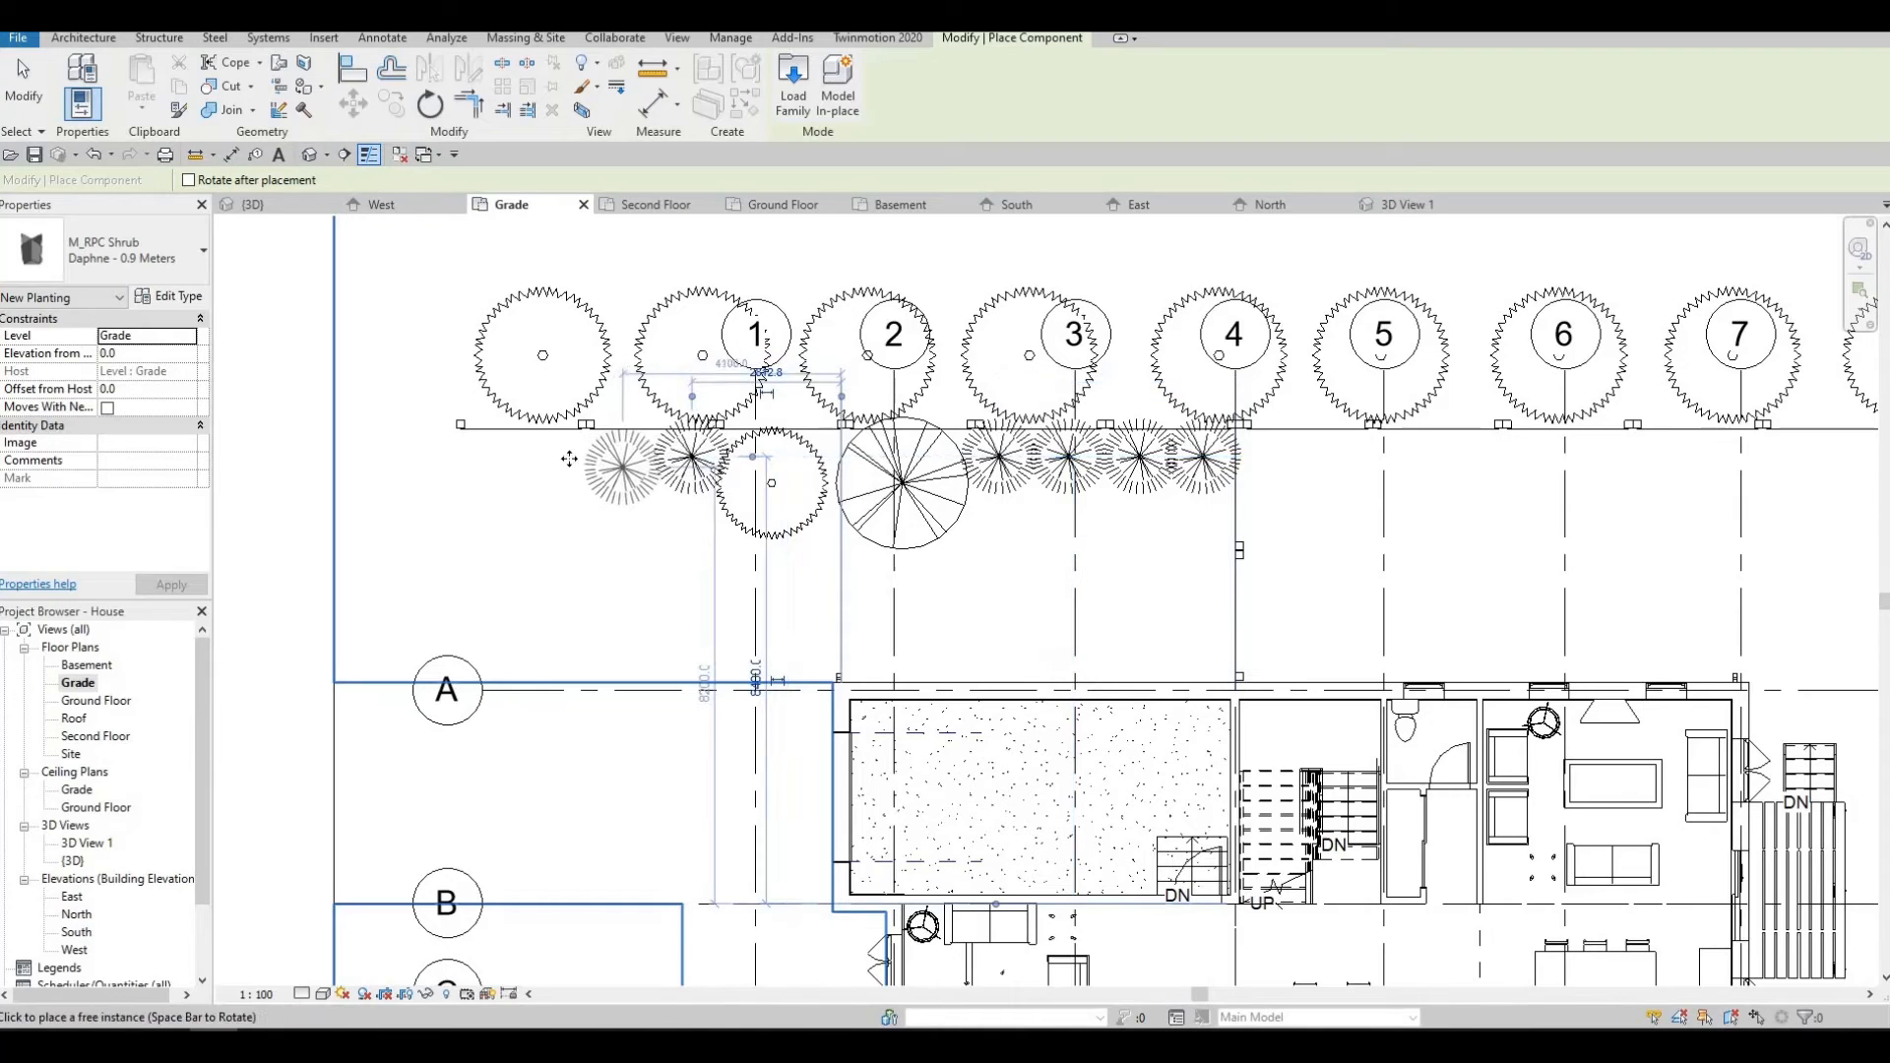
pyautogui.click(626, 456)
pyautogui.click(496, 456)
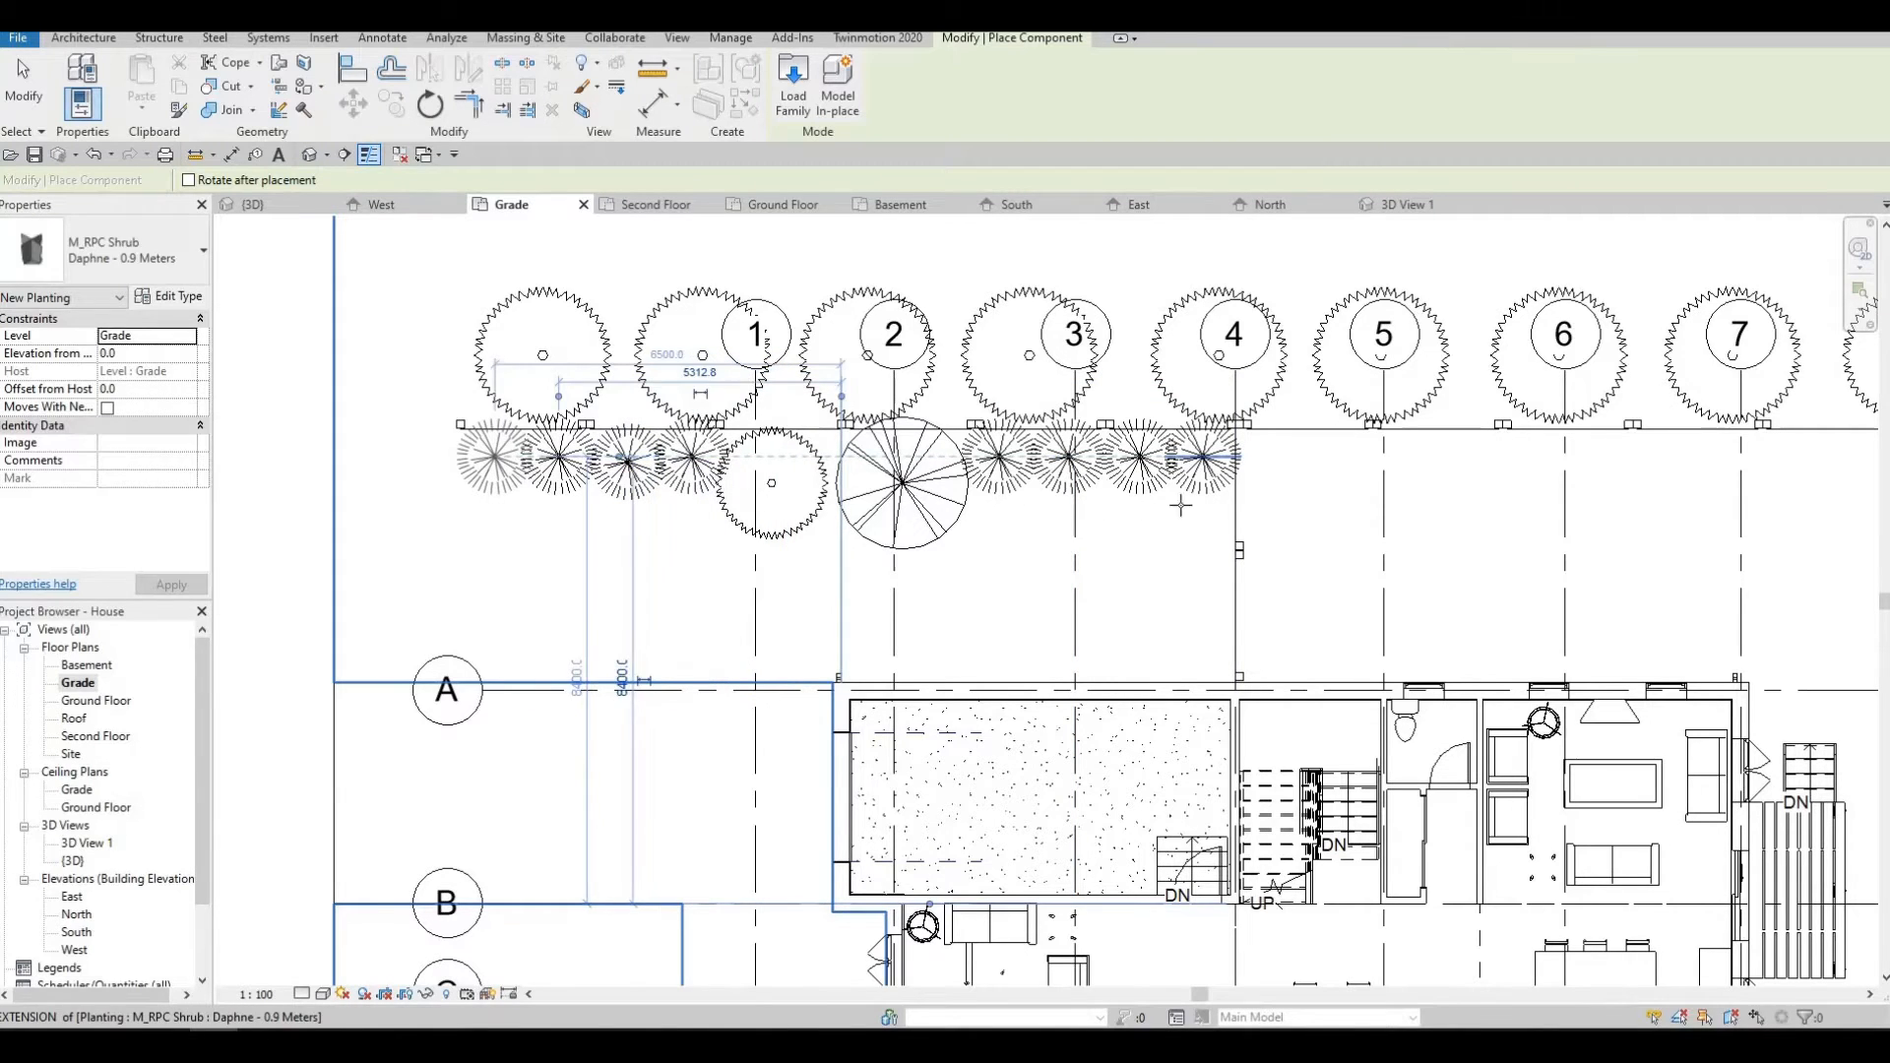
pyautogui.click(1202, 505)
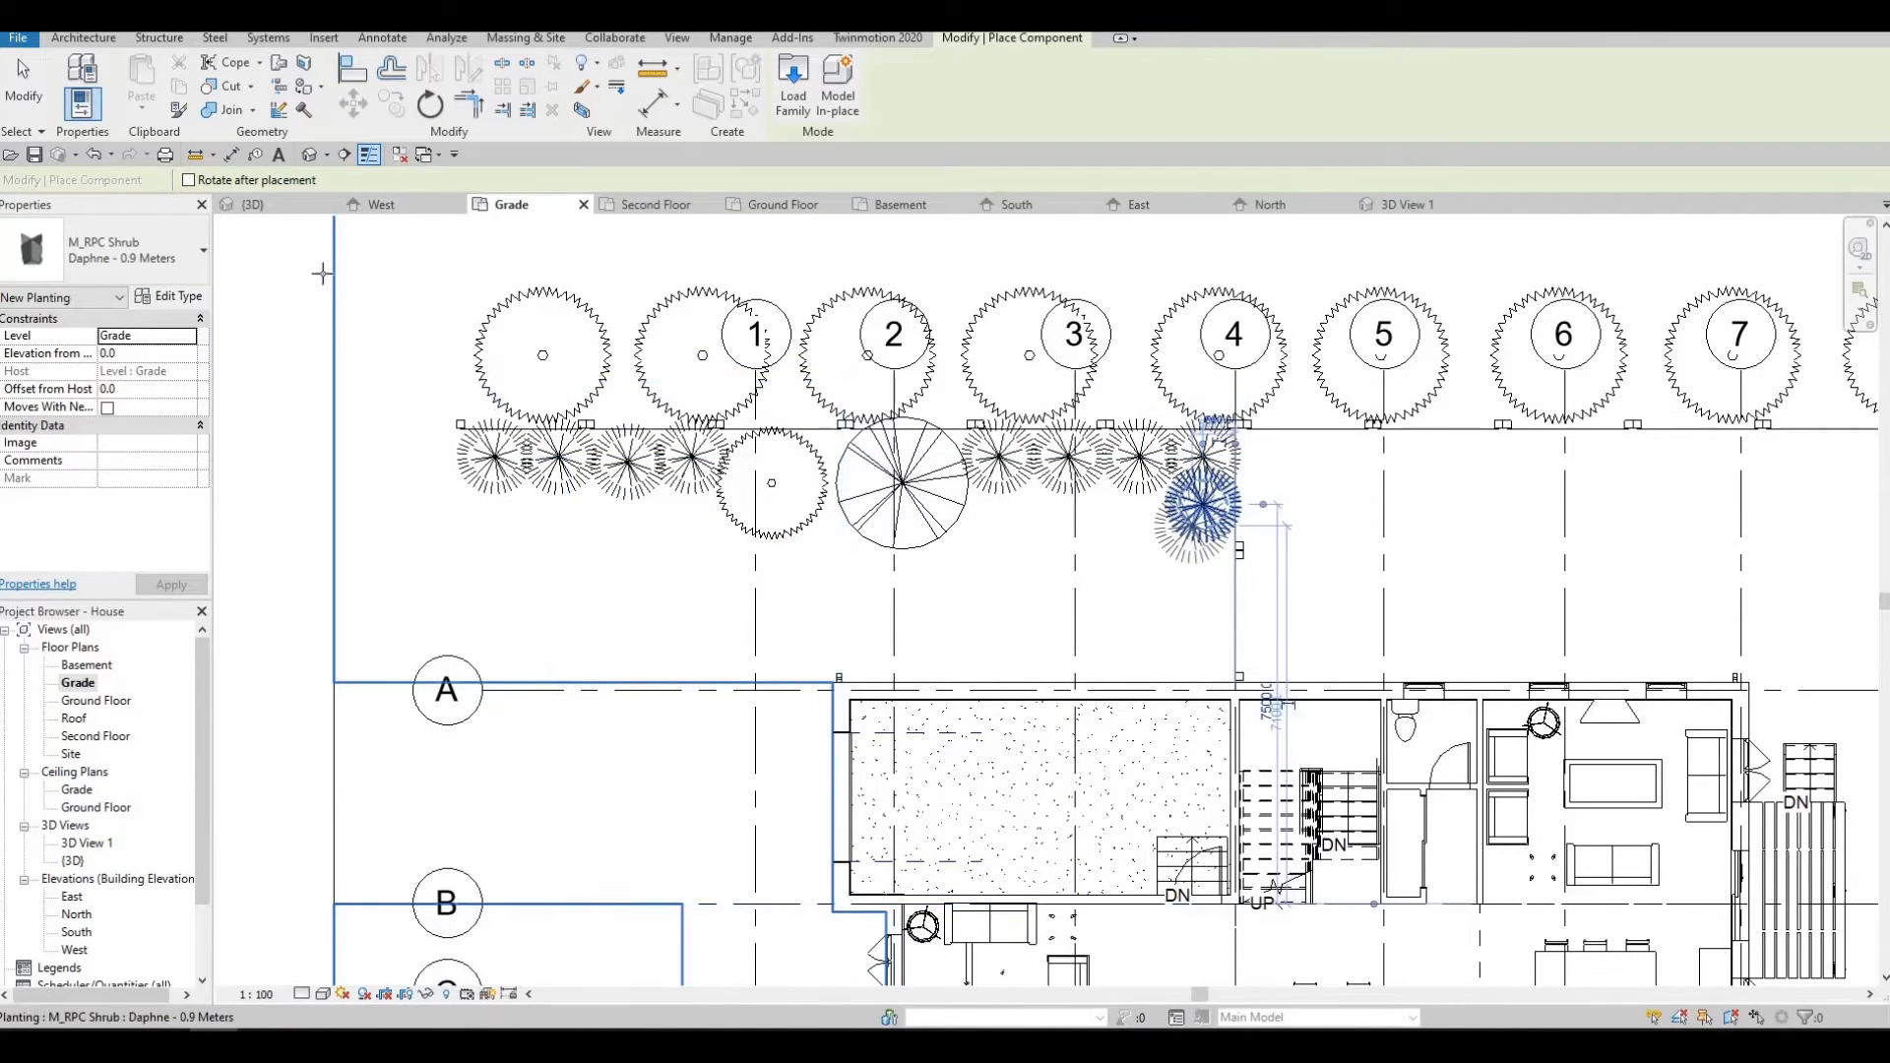
pyautogui.press('Escape')
pyautogui.click(310, 157)
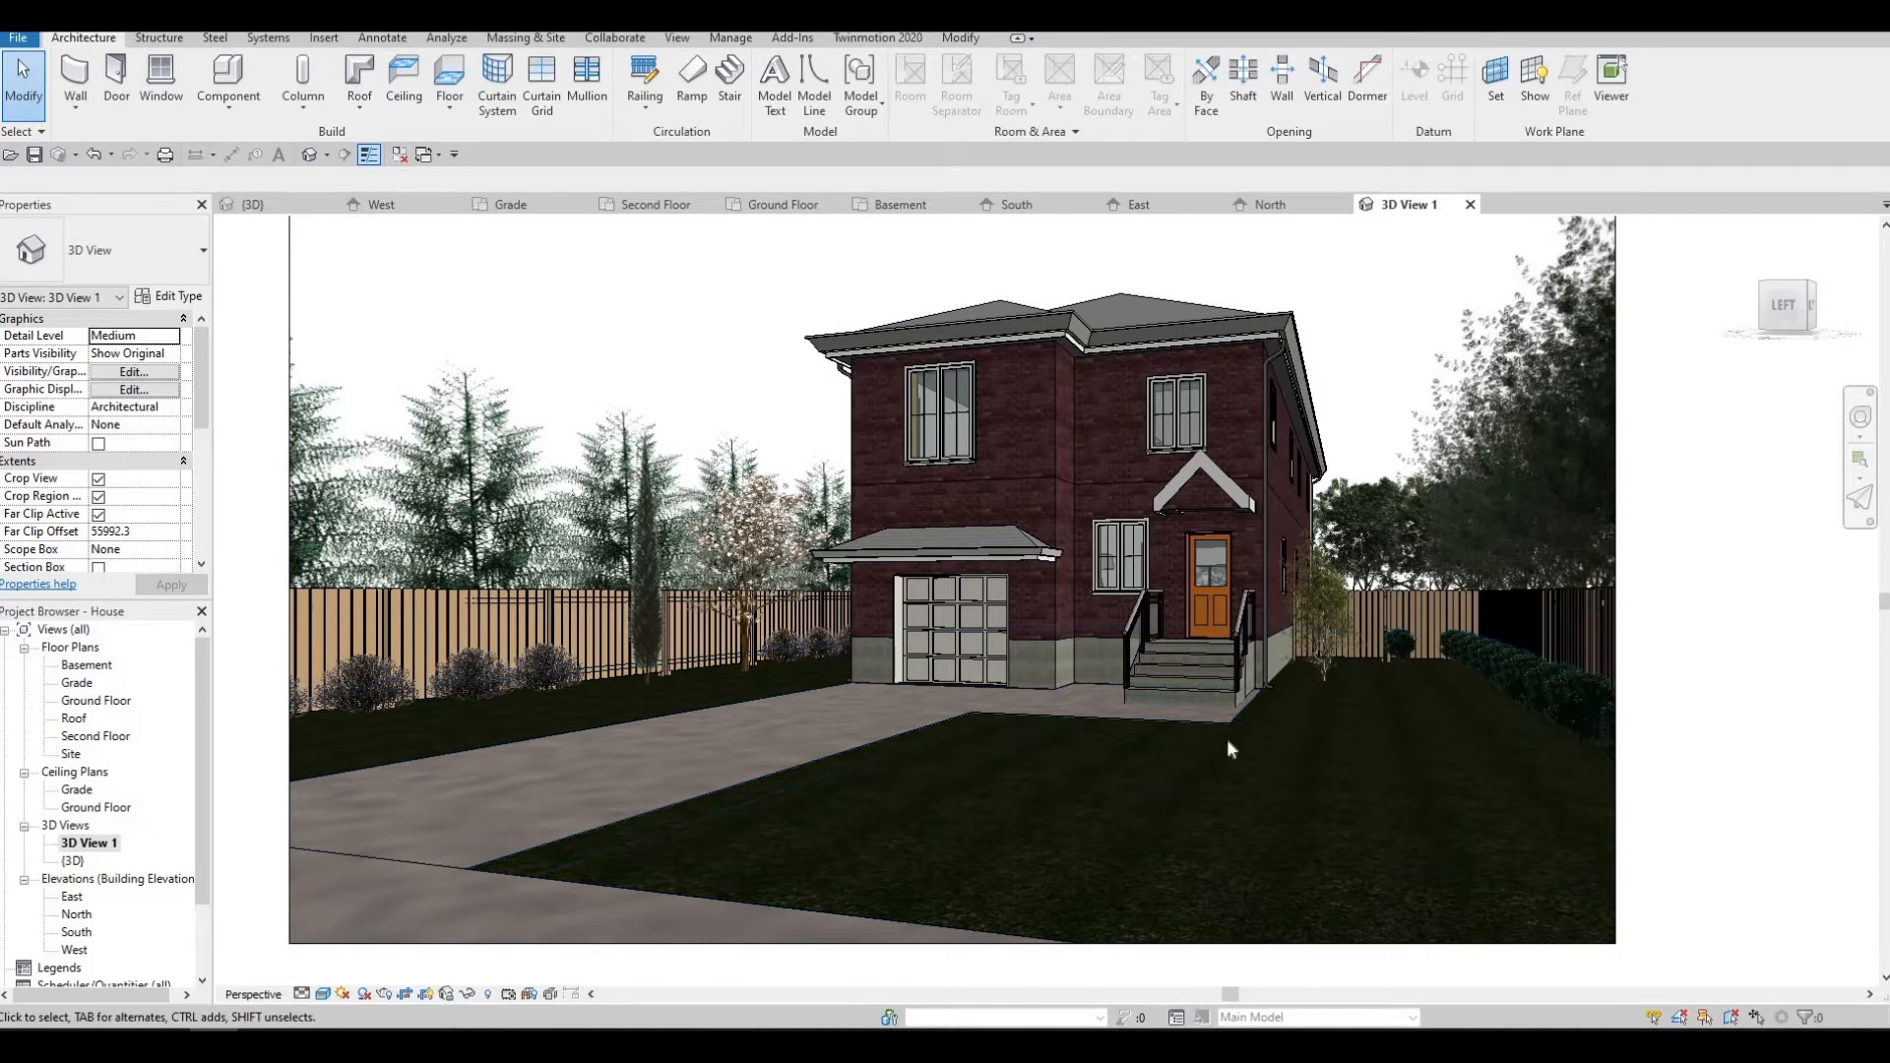
pyautogui.moveTo(1240, 756); pyautogui.dragTo(1306, 806, button='middle')
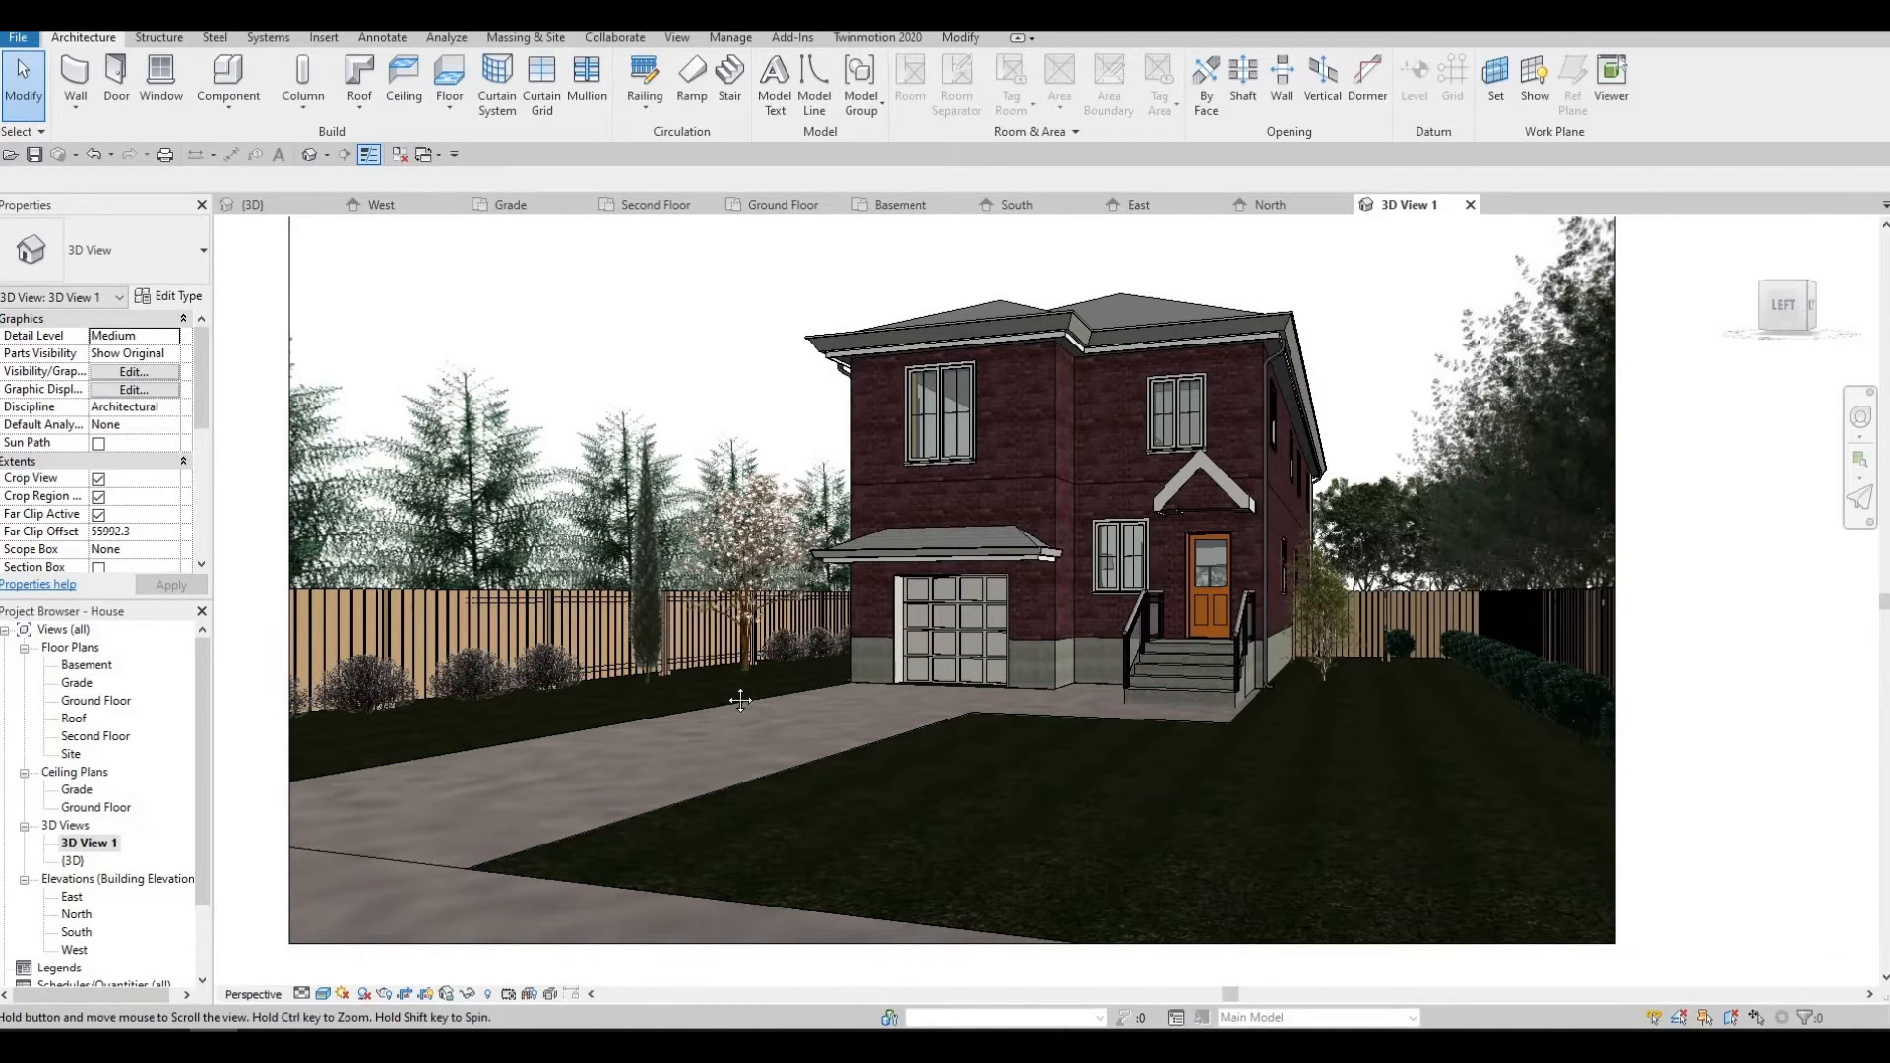
pyautogui.moveTo(740, 700); pyautogui.dragTo(712, 646, button='middle')
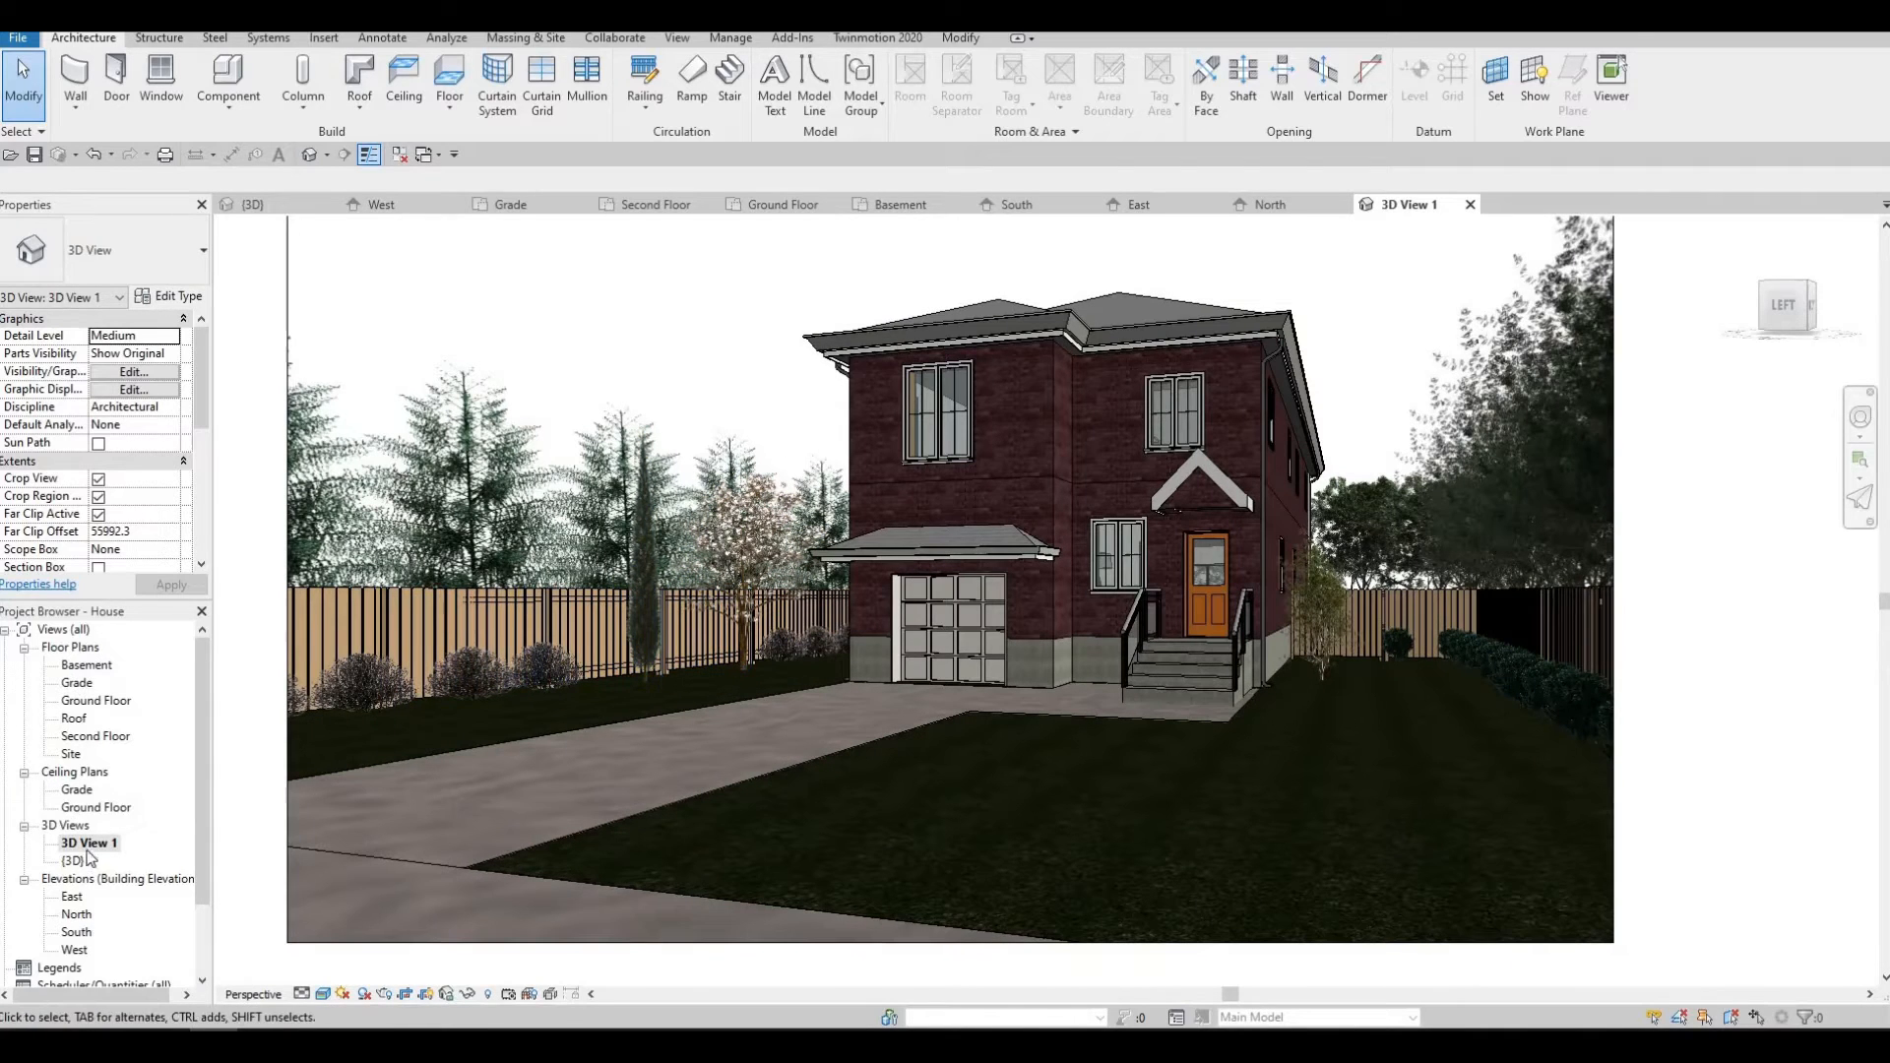
# On the Grade plan, place three Forsythia - 2.44 Meters shrubs along the north fence between the two groups of Daphne shrubs.
pyautogui.doubleClick(77, 683)
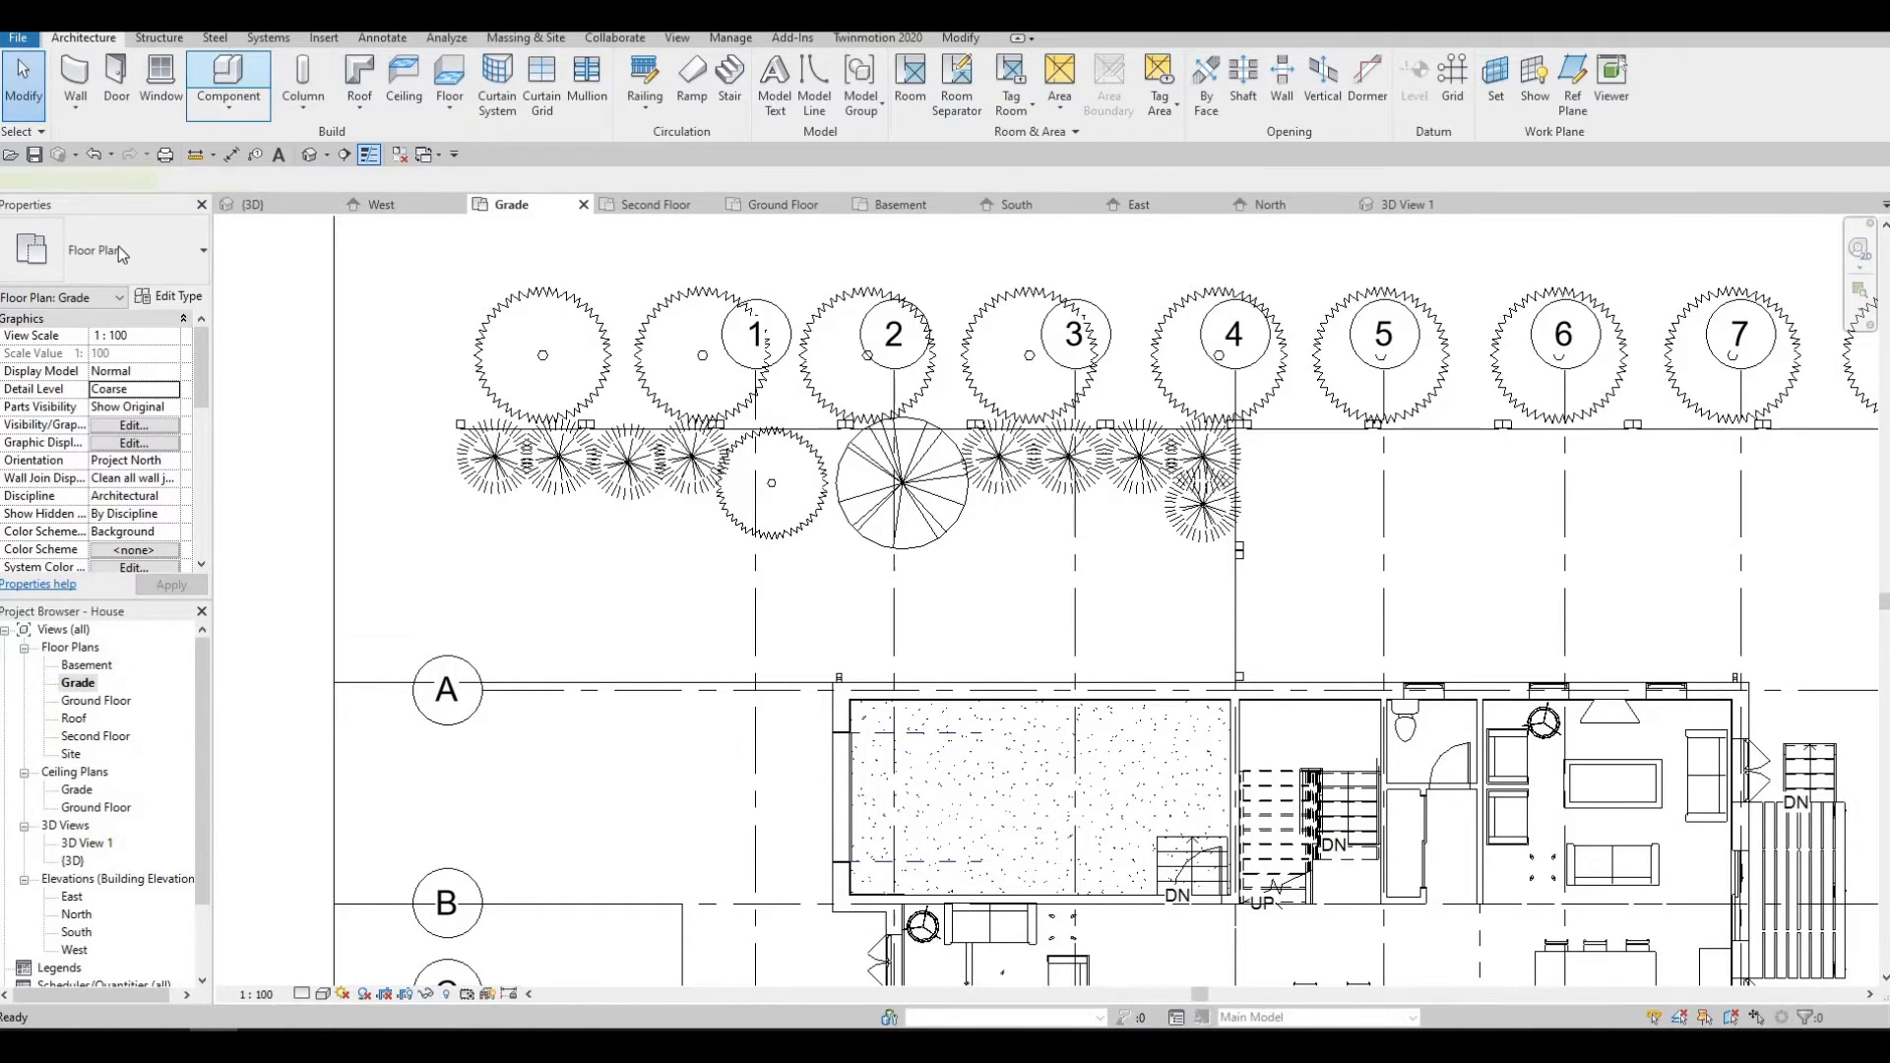
pyautogui.click(228, 79)
pyautogui.click(115, 237)
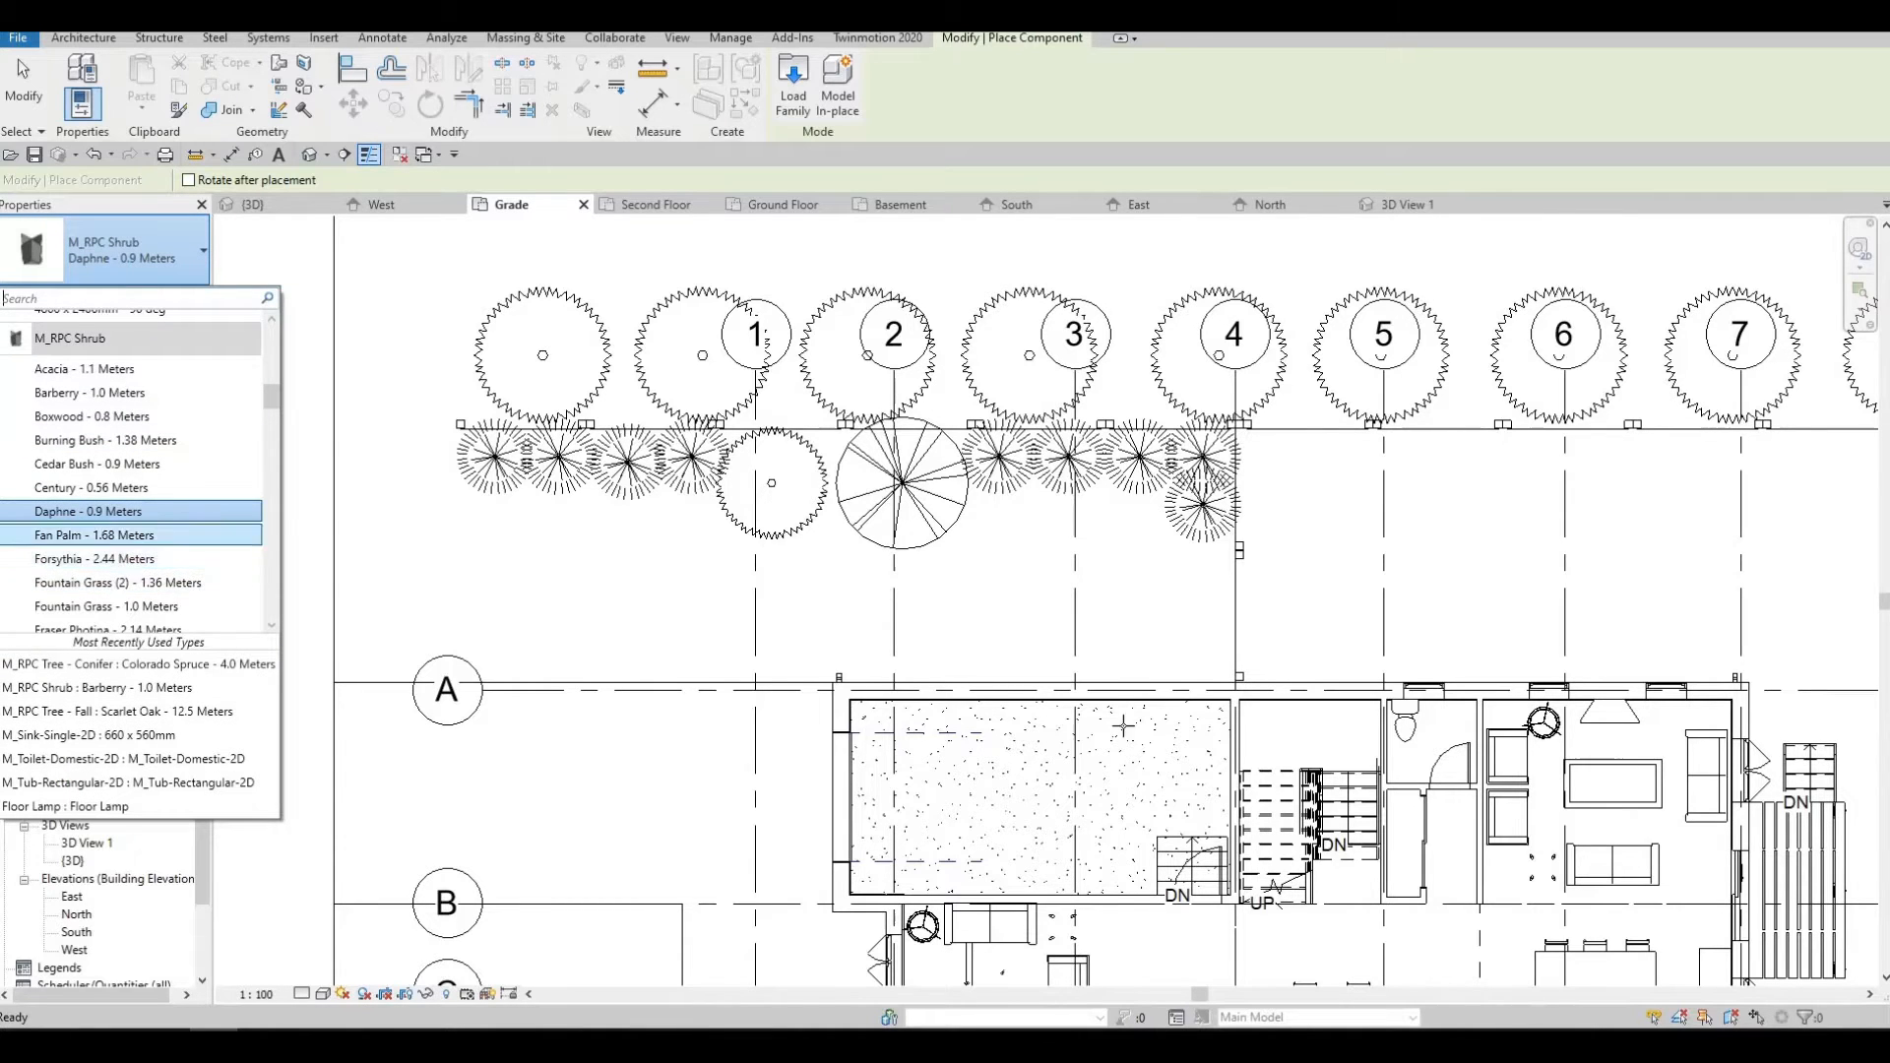
pyautogui.click(138, 560)
pyautogui.scroll(1, 807, 455)
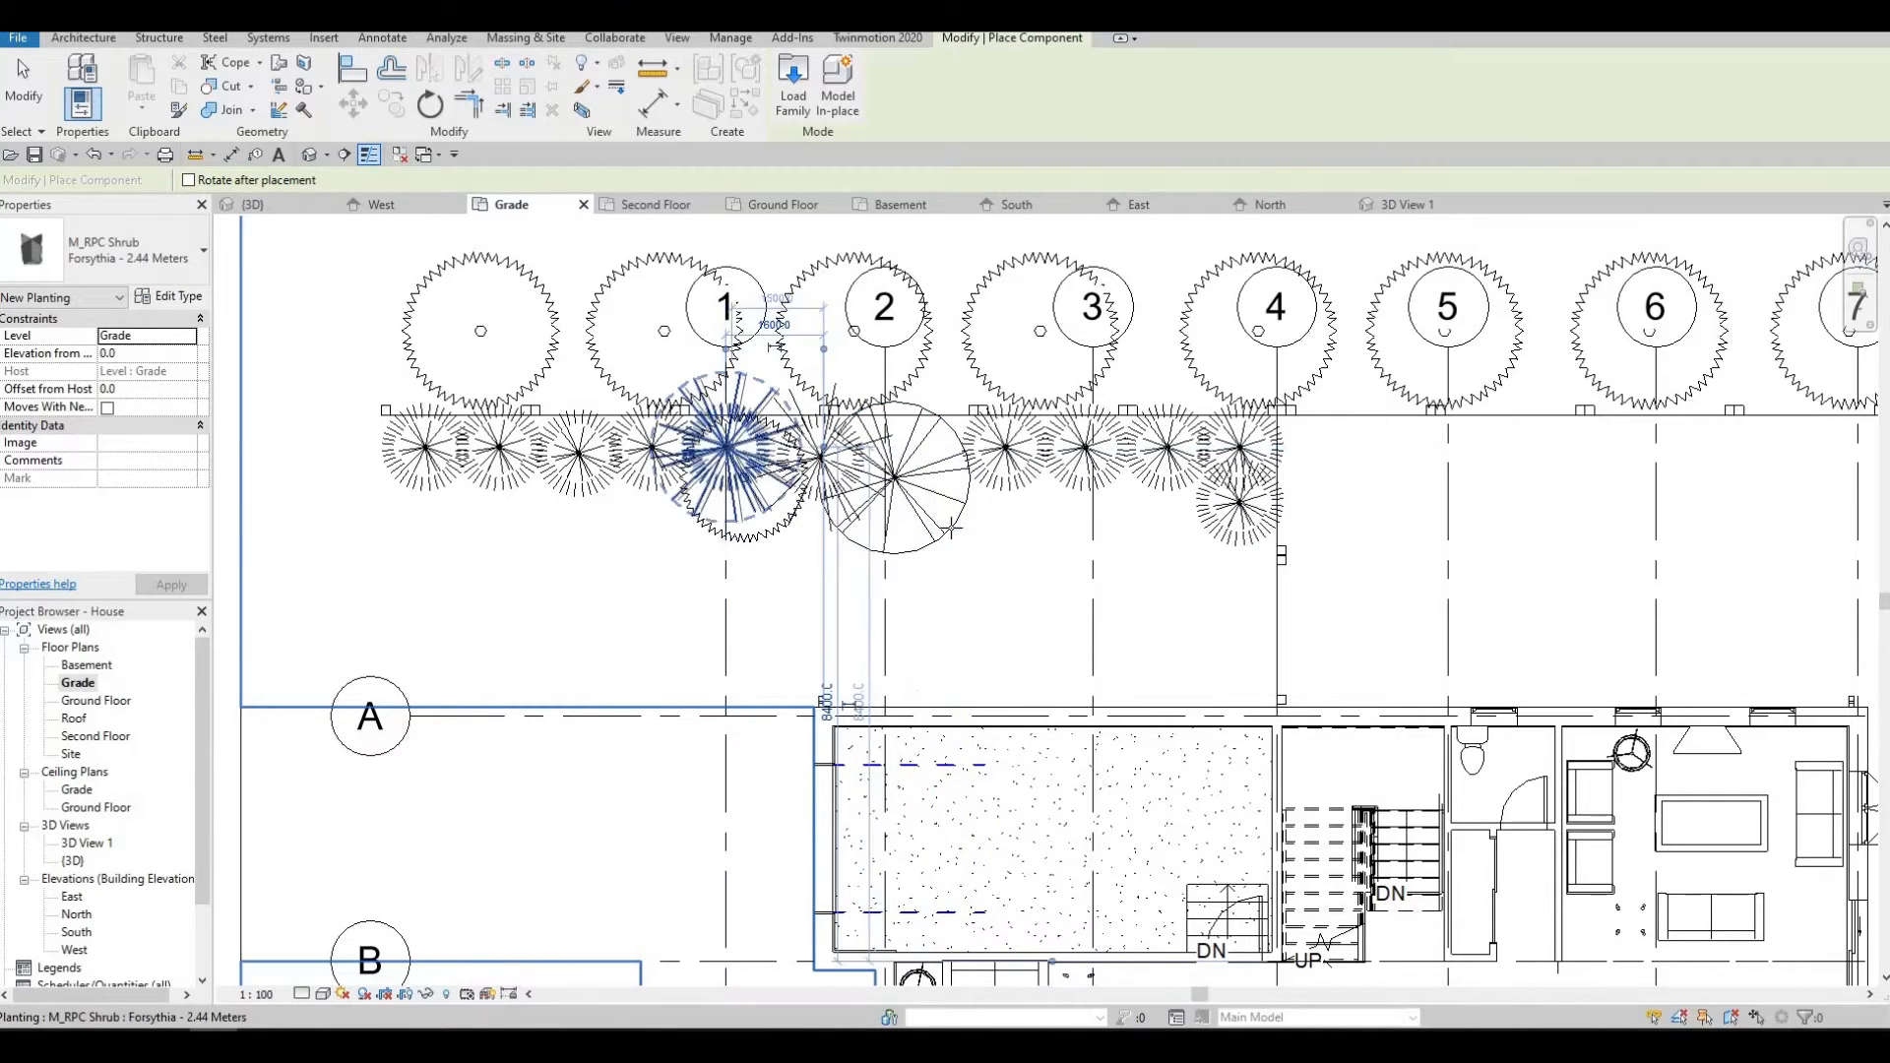
pyautogui.click(726, 448)
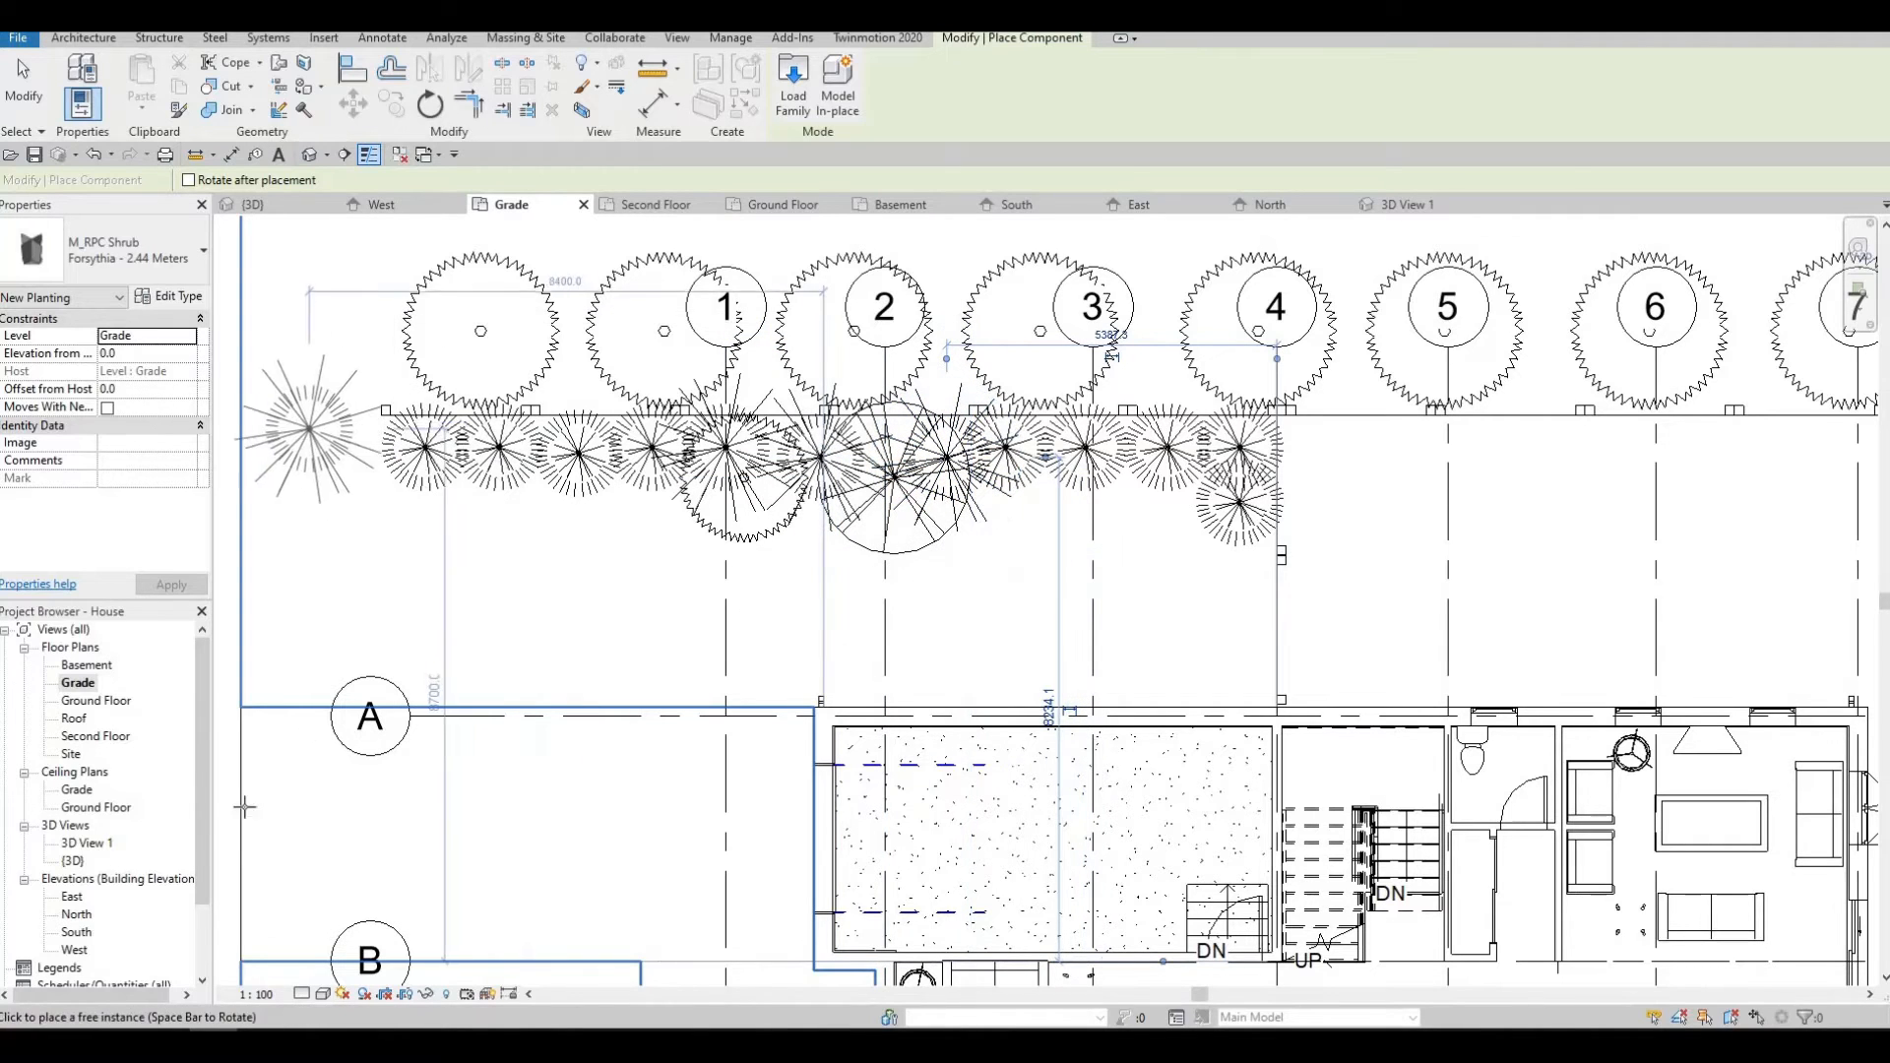
# Examine the forsythia shrubs and the overall landscaping around the house in the 3D View 1 camera view.
pyautogui.doubleClick(86, 843)
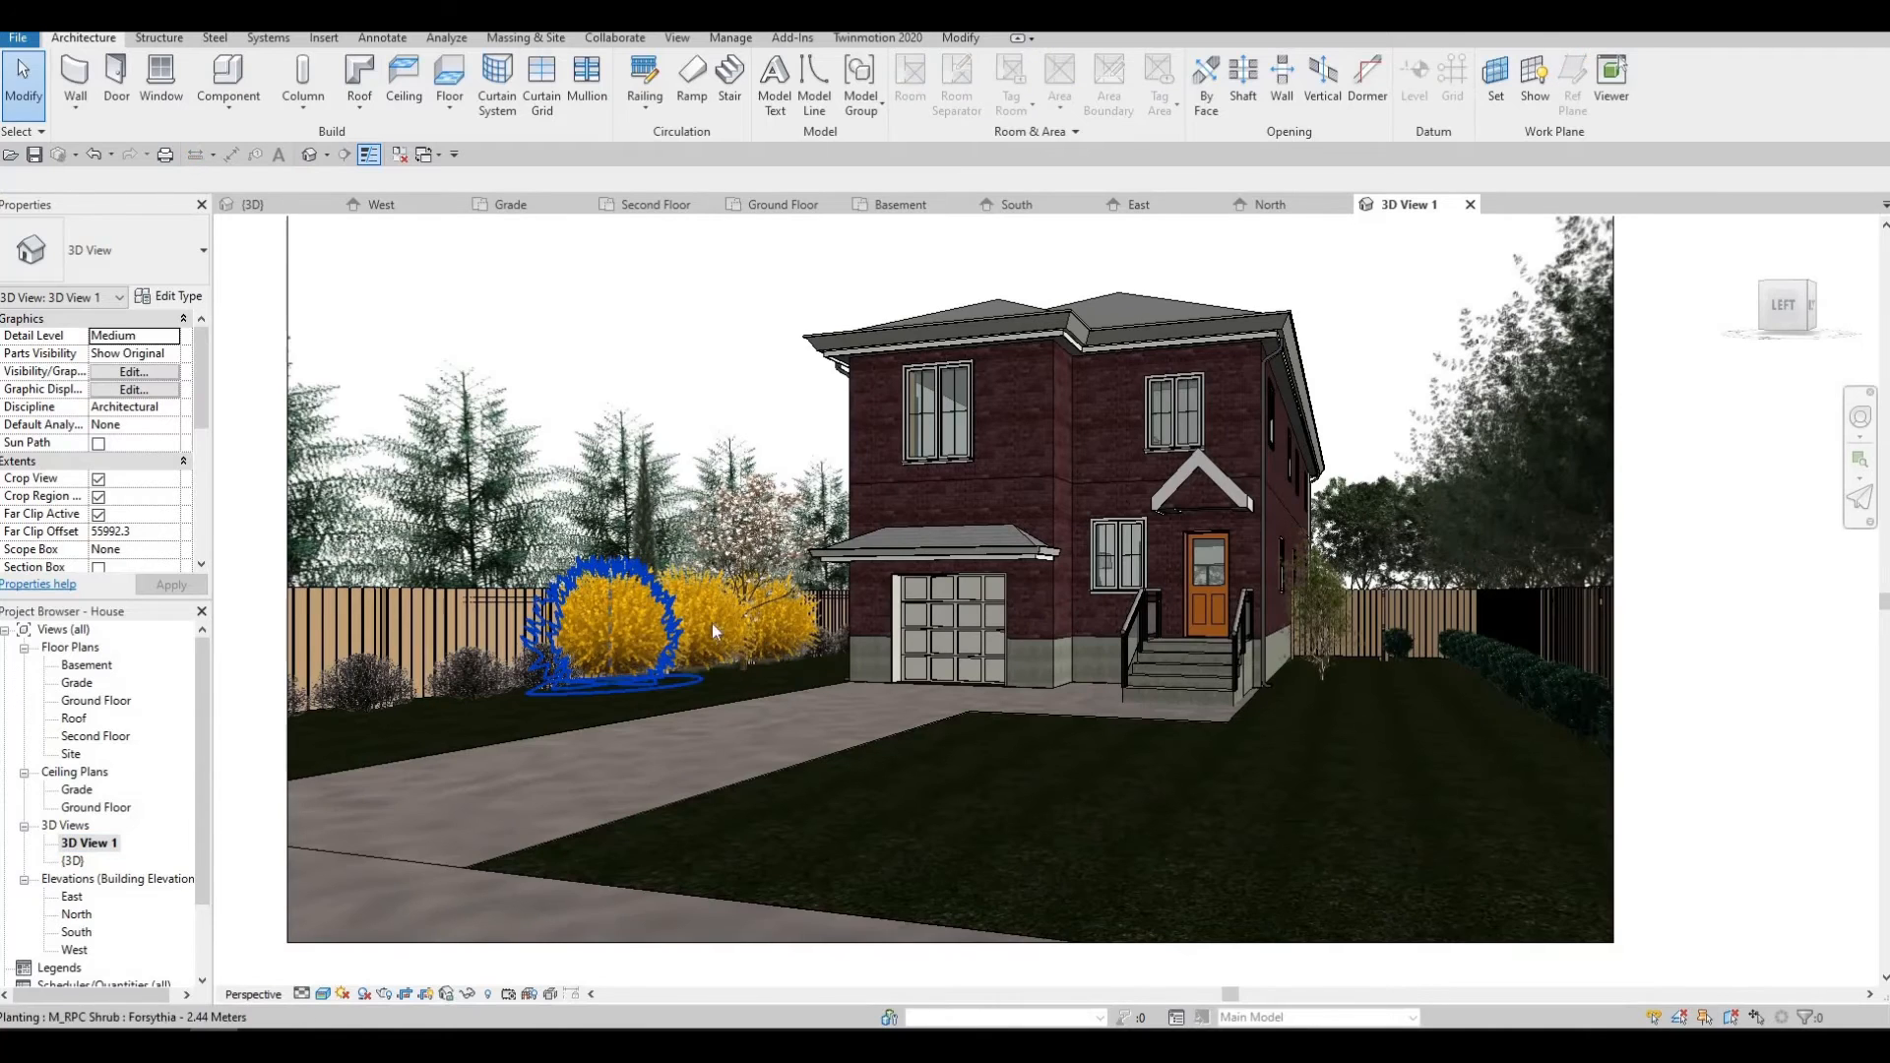
pyautogui.press('Escape')
pyautogui.scroll(1, 935, 719)
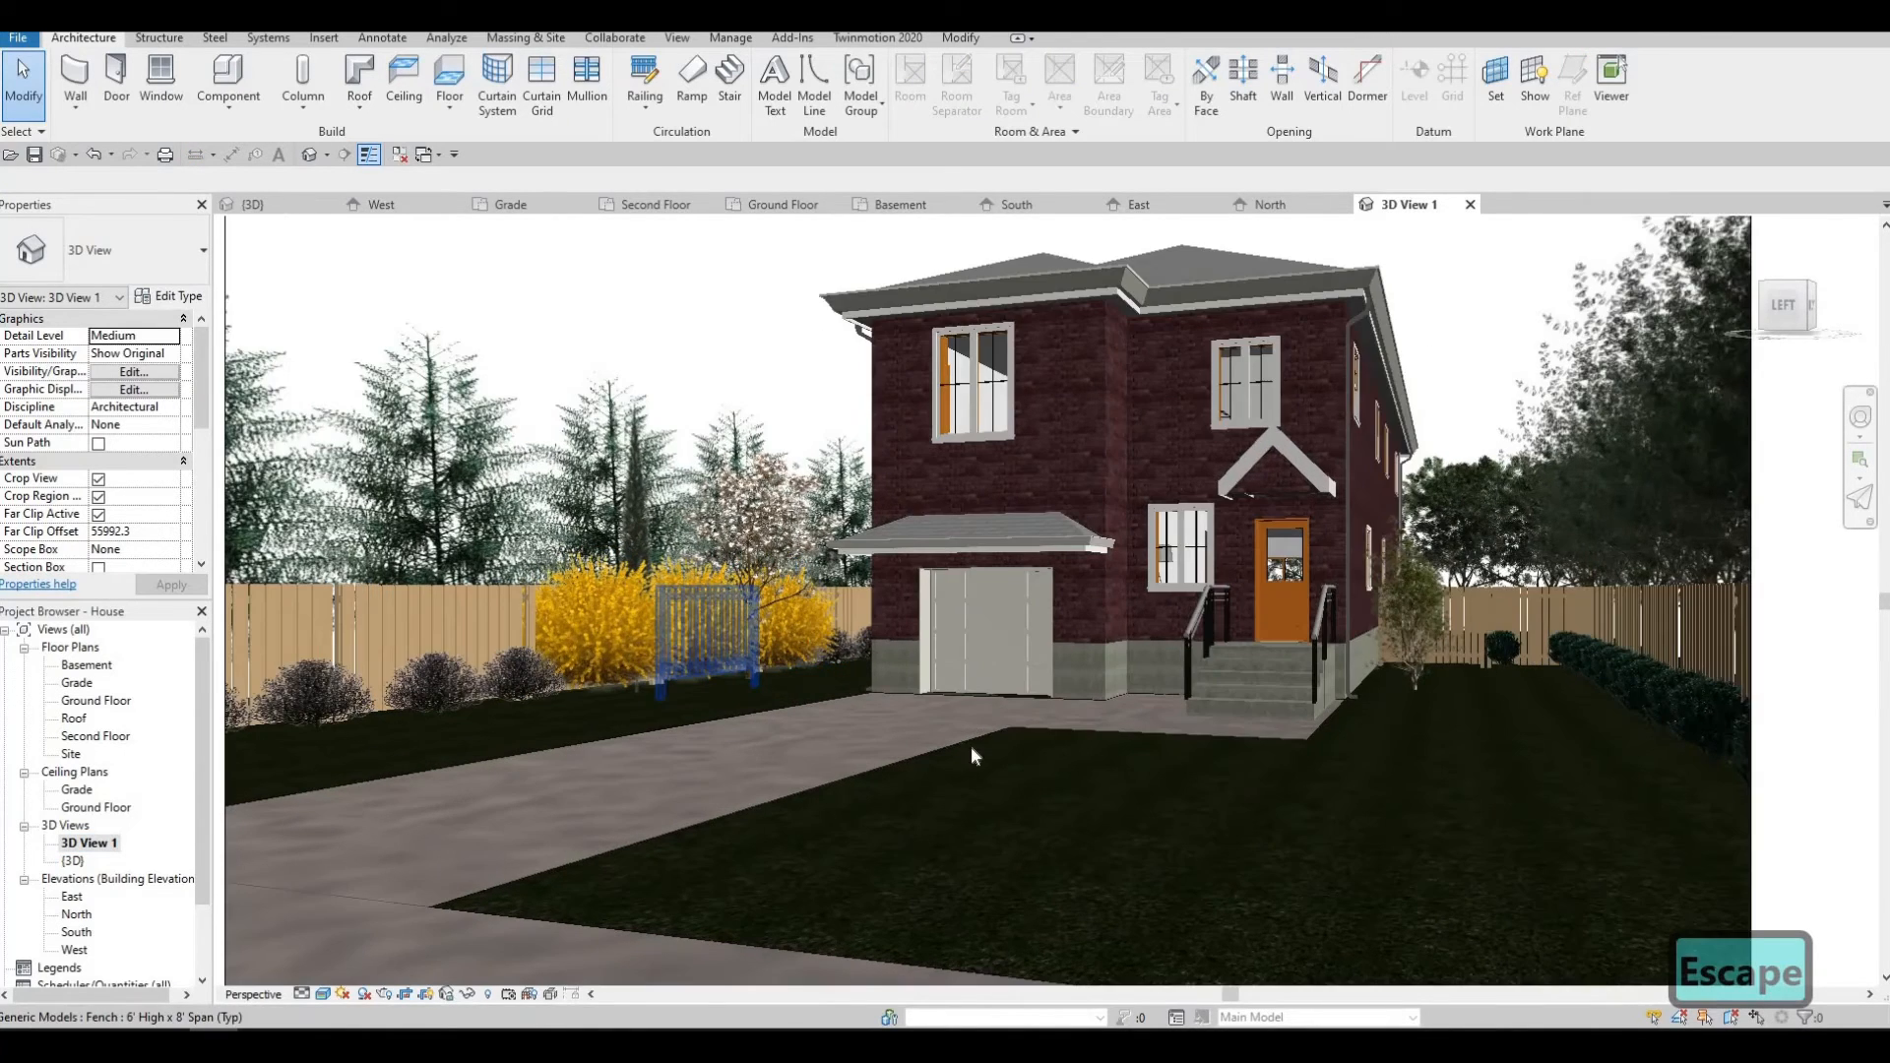
pyautogui.press('Escape')
pyautogui.scroll(1, 989, 770)
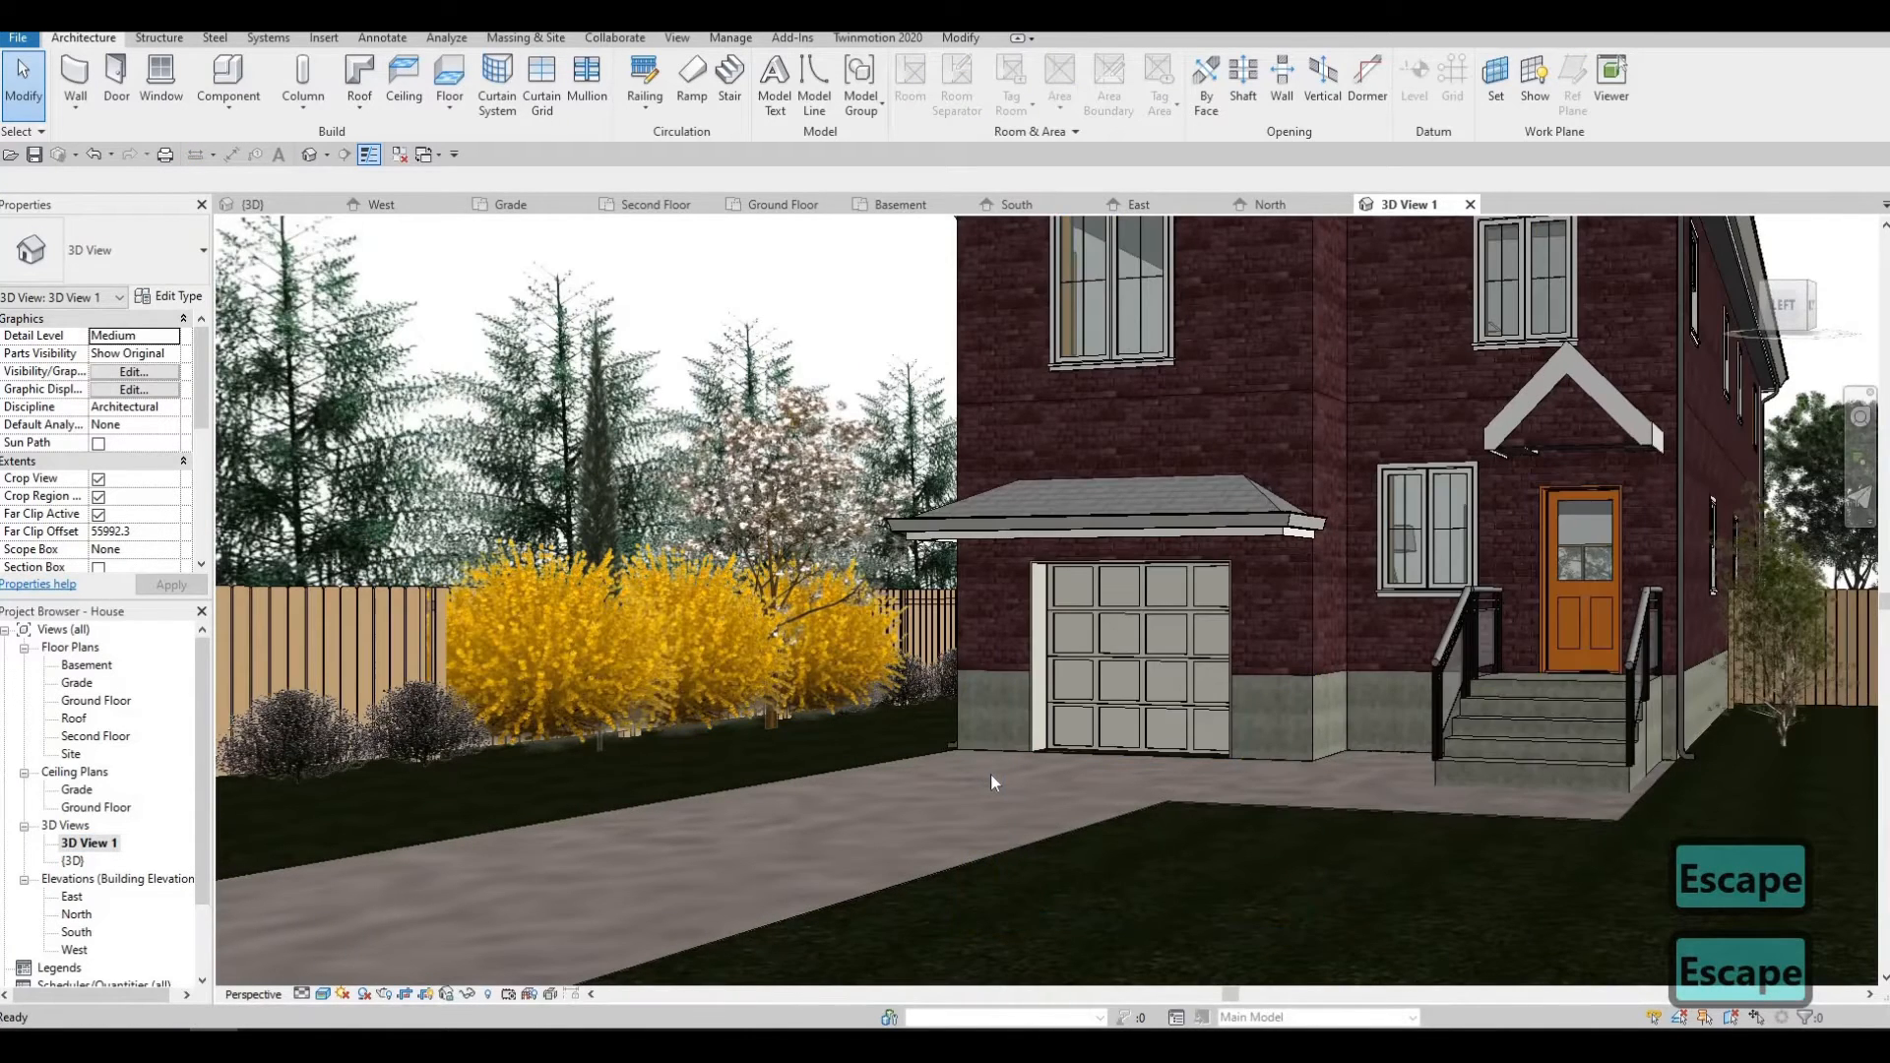
pyautogui.scroll(-2, 1111, 771)
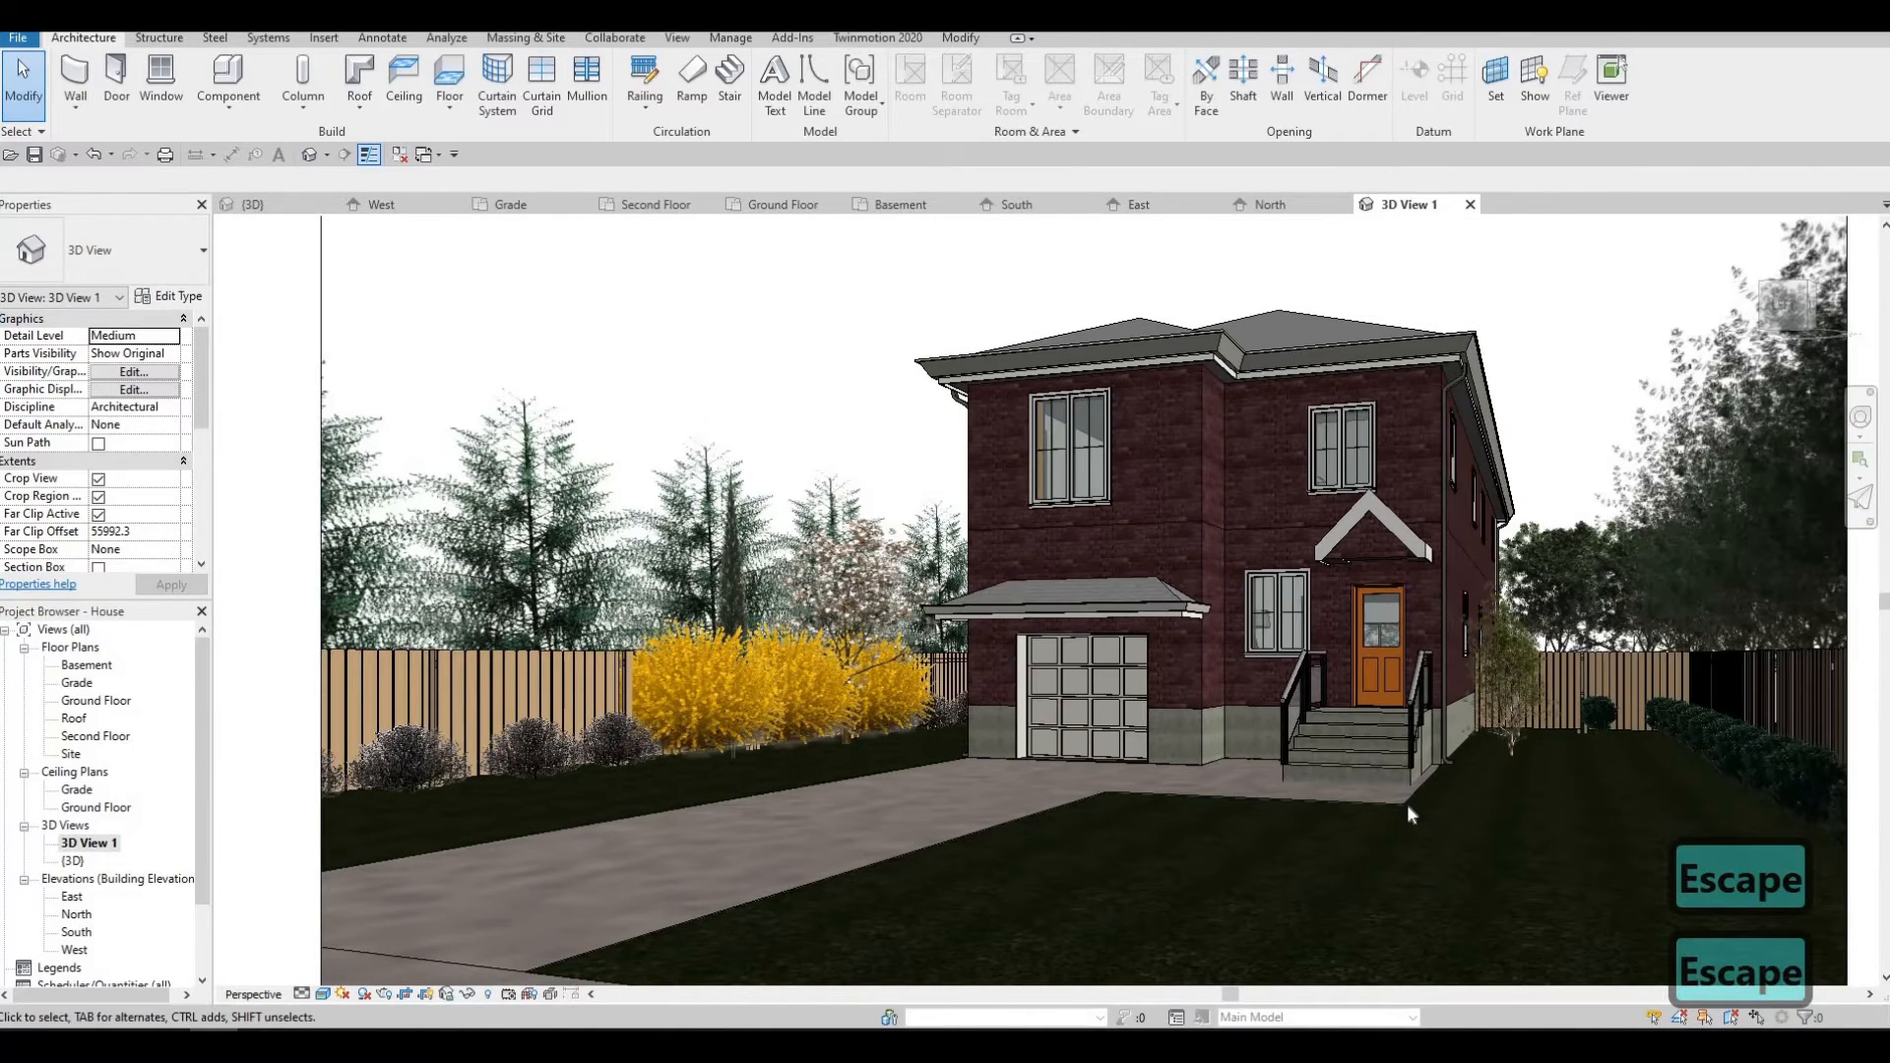
pyautogui.scroll(-1, 1407, 811)
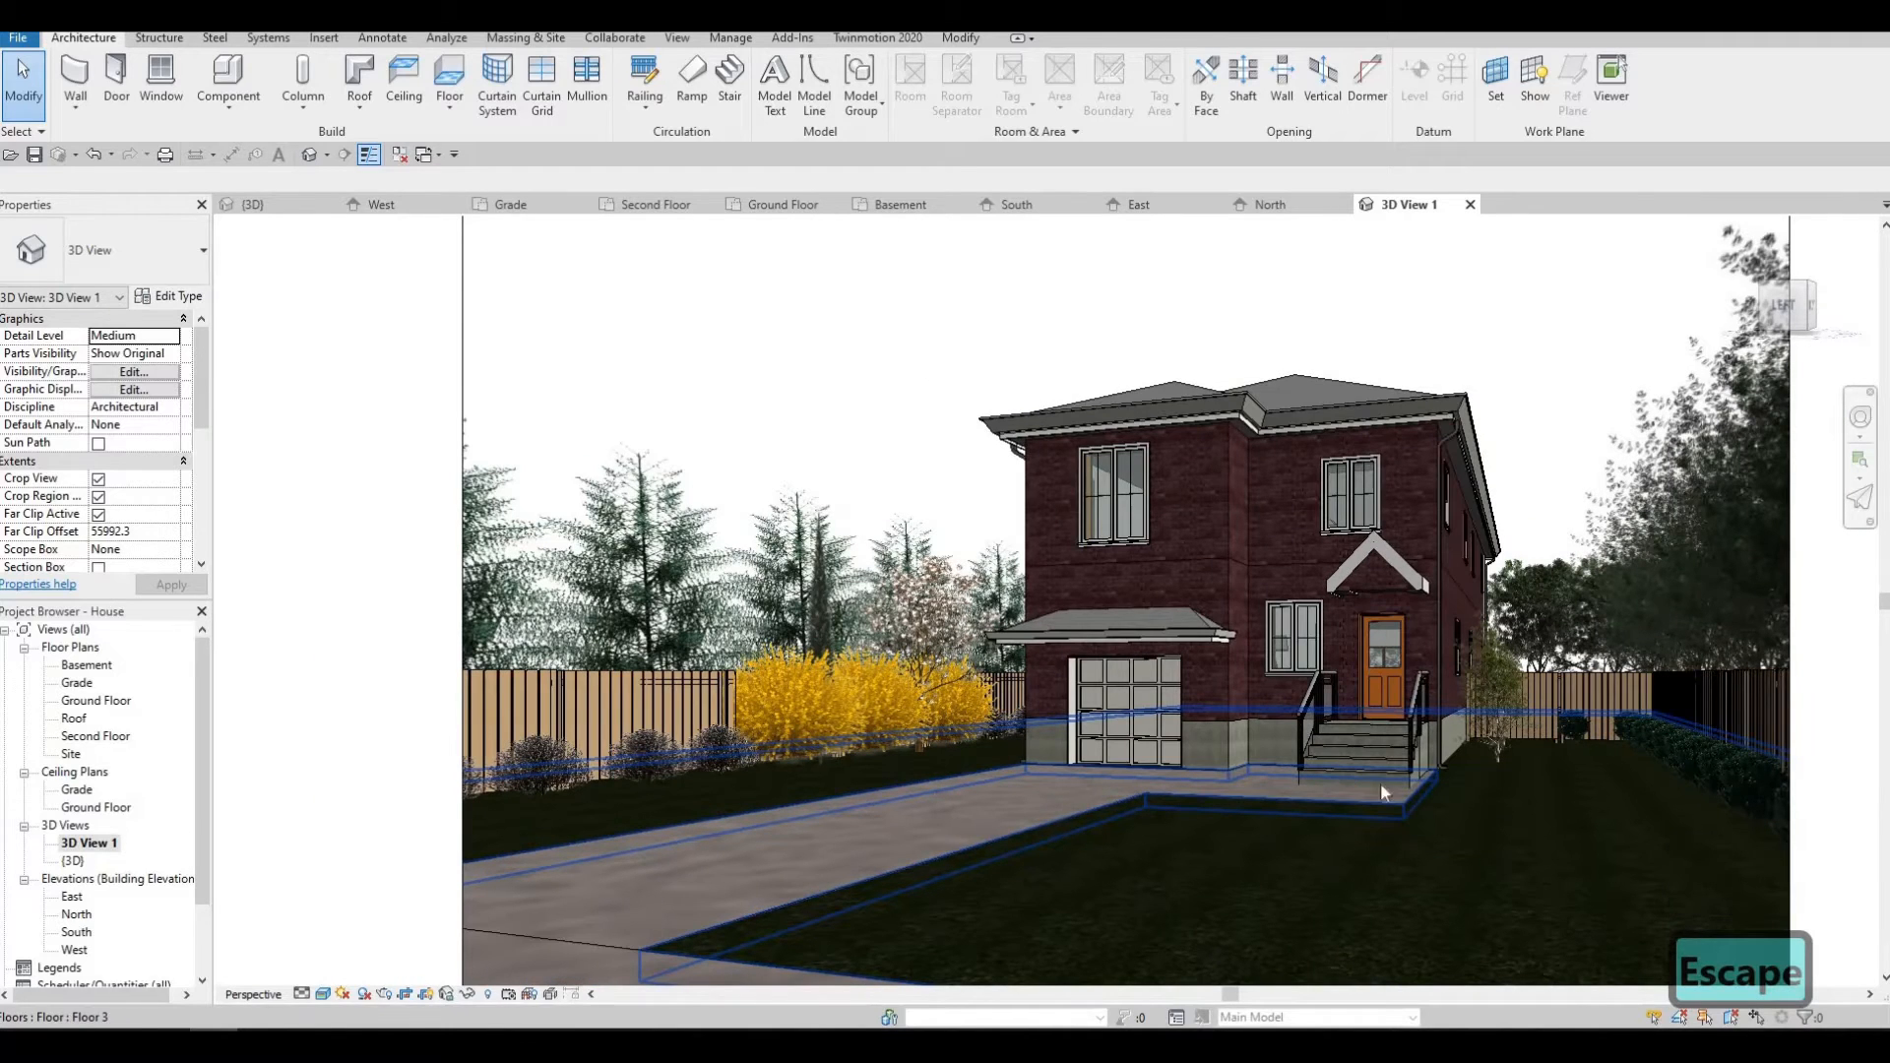
pyautogui.scroll(-1, 1386, 800)
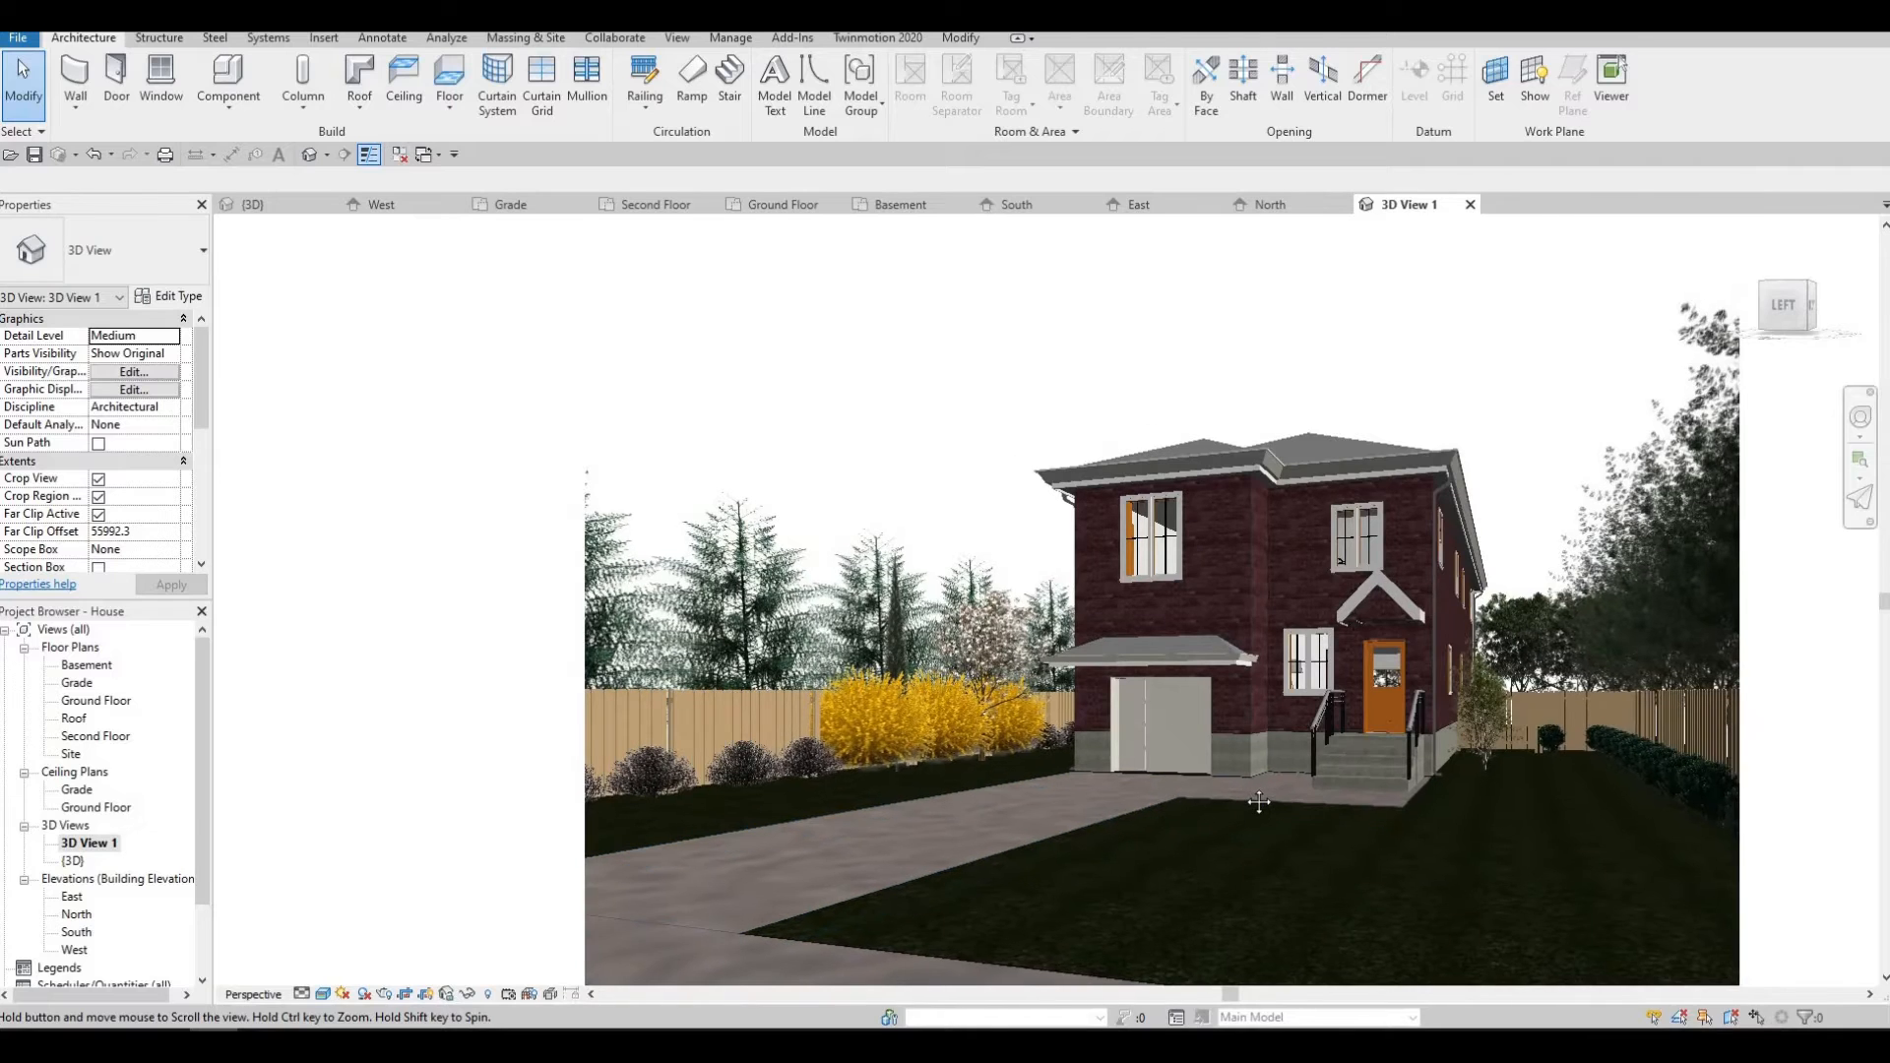
pyautogui.moveTo(1259, 802); pyautogui.dragTo(1240, 785, button='middle')
pyautogui.moveTo(1014, 735); pyautogui.dragTo(938, 723, button='middle')
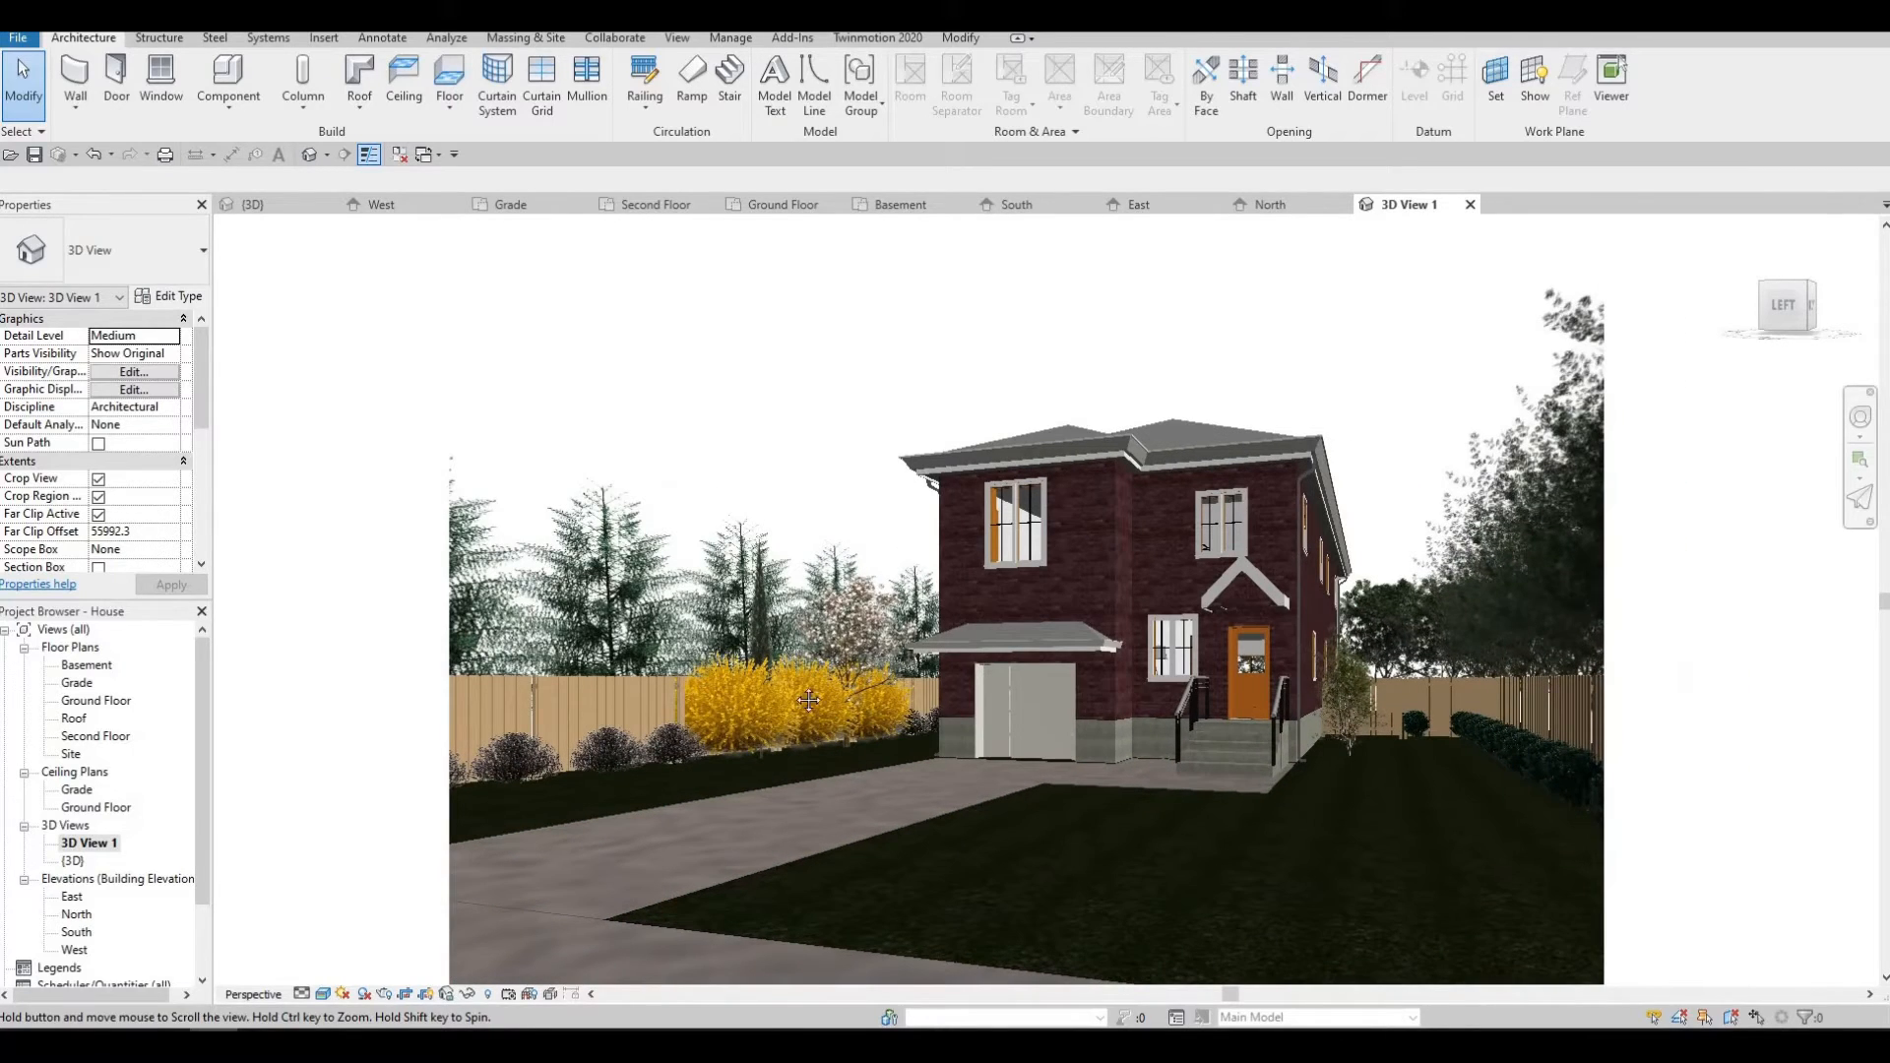
pyautogui.moveTo(868, 662); pyautogui.dragTo(861, 657, button='middle')
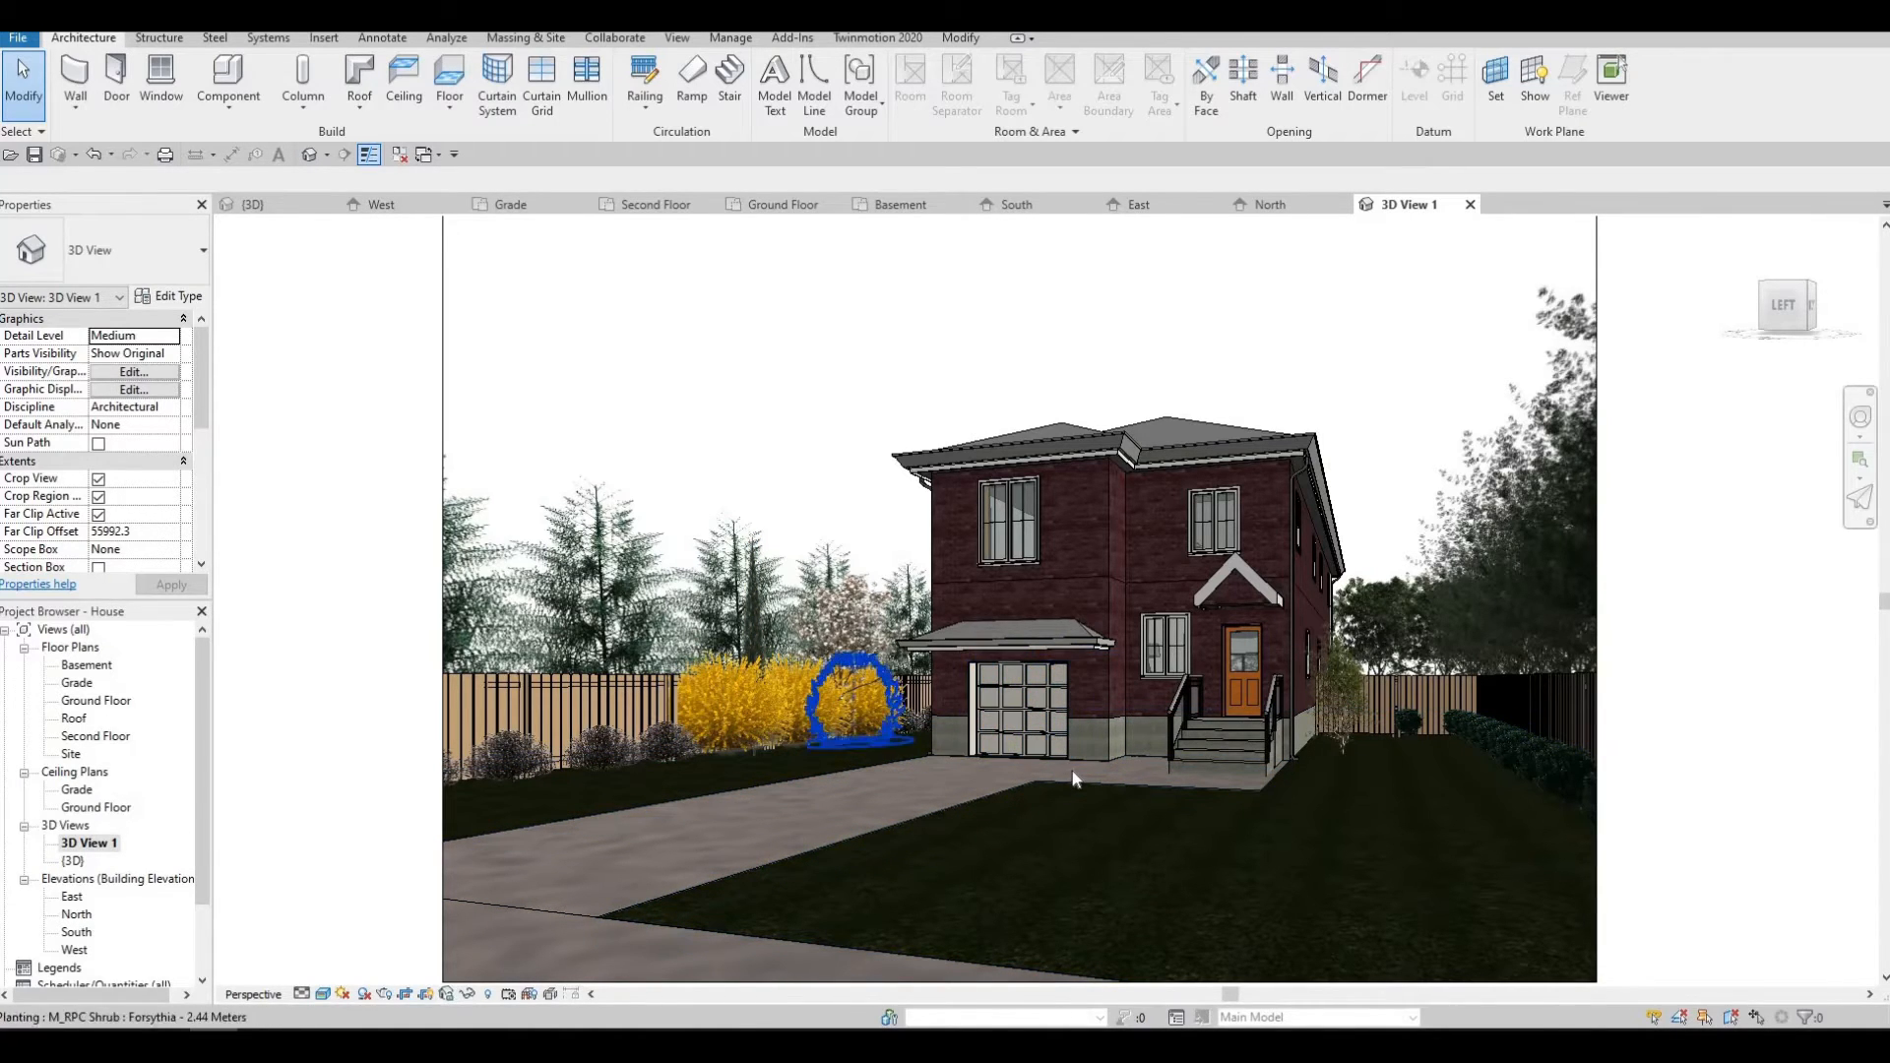
pyautogui.scroll(-1, 1073, 777)
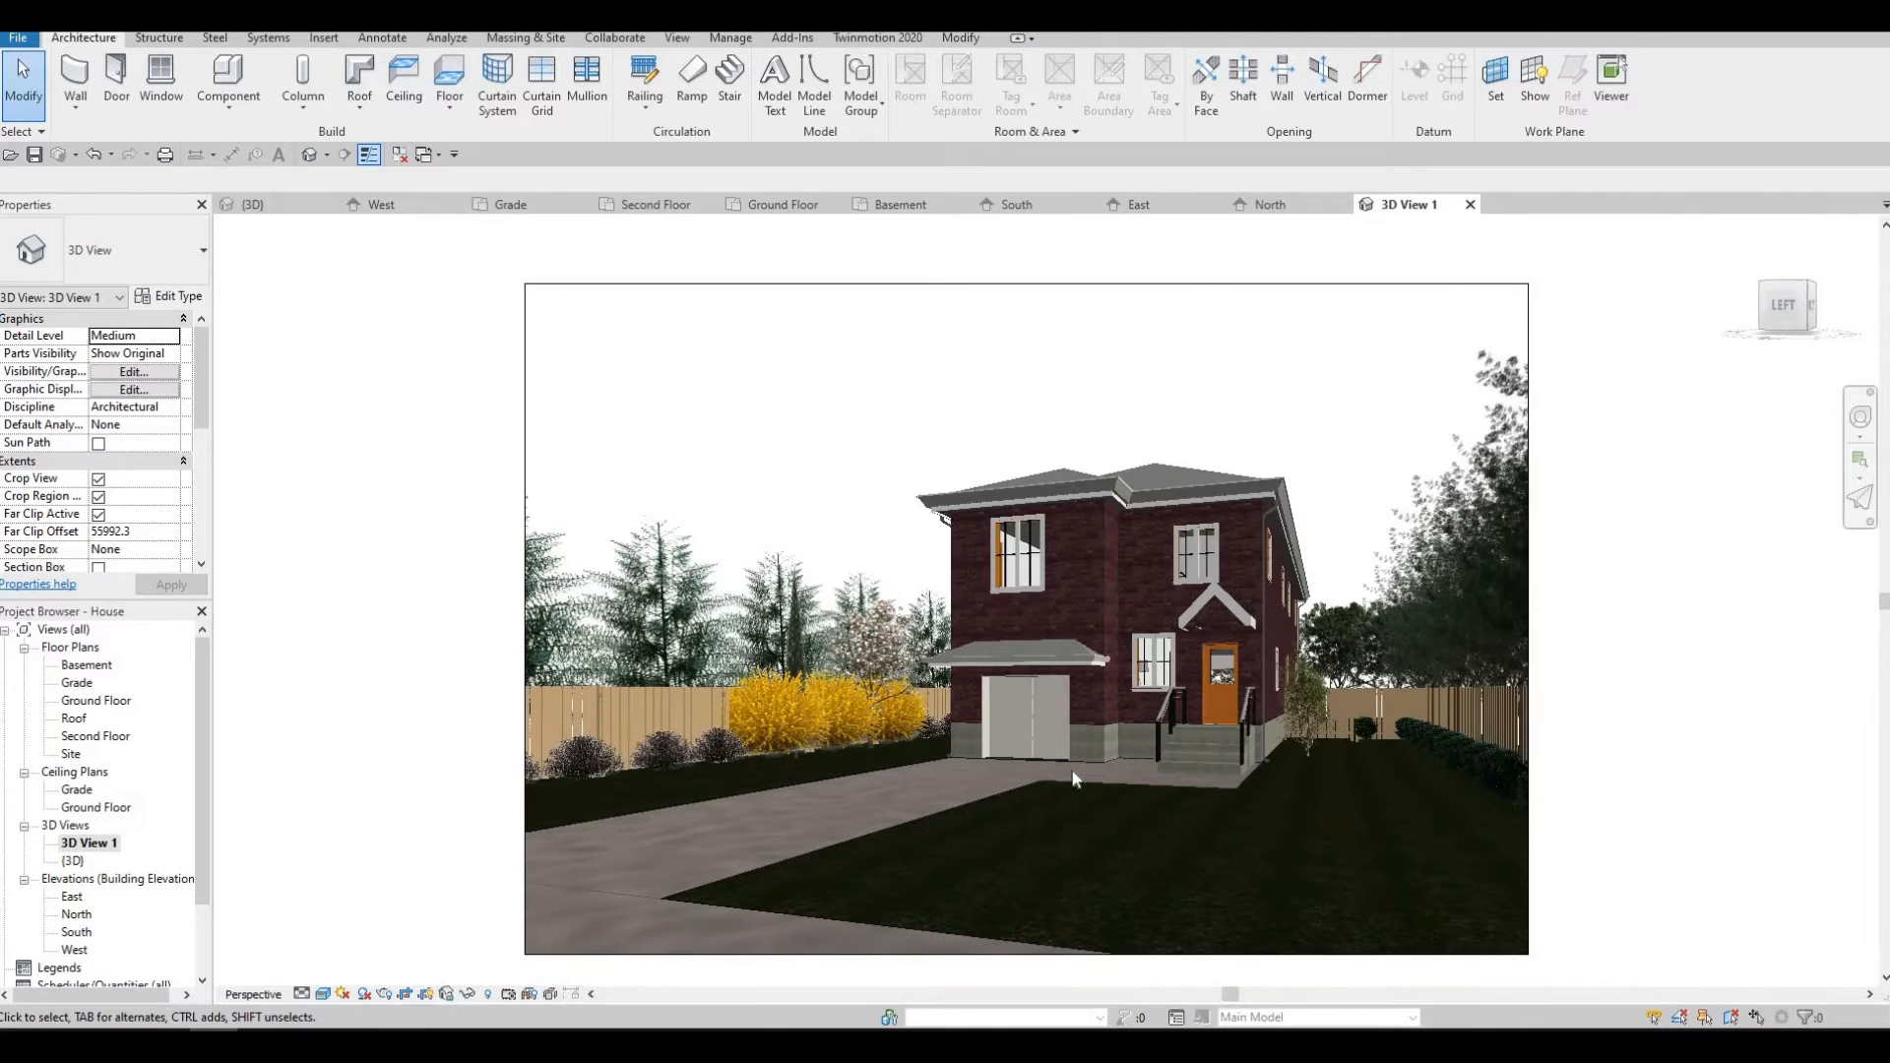
pyautogui.scroll(-1, 1073, 778)
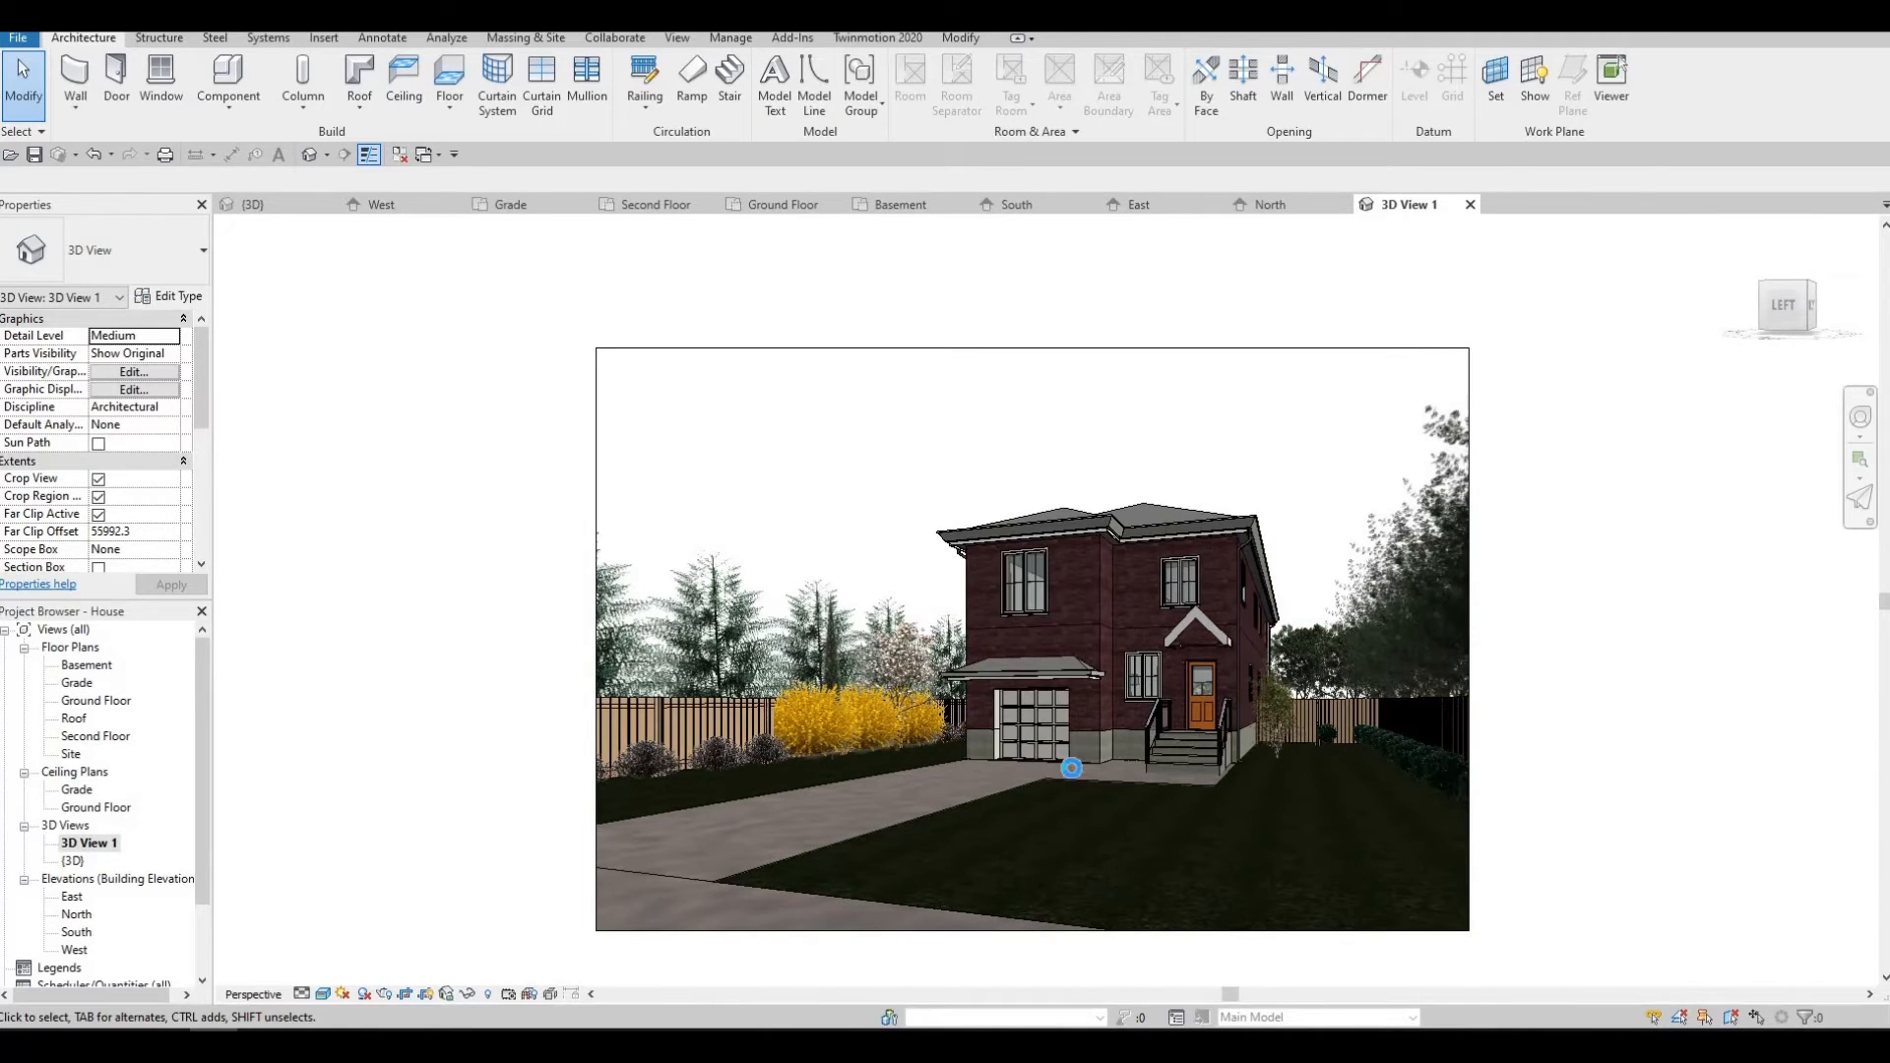
pyautogui.scroll(1, 1073, 778)
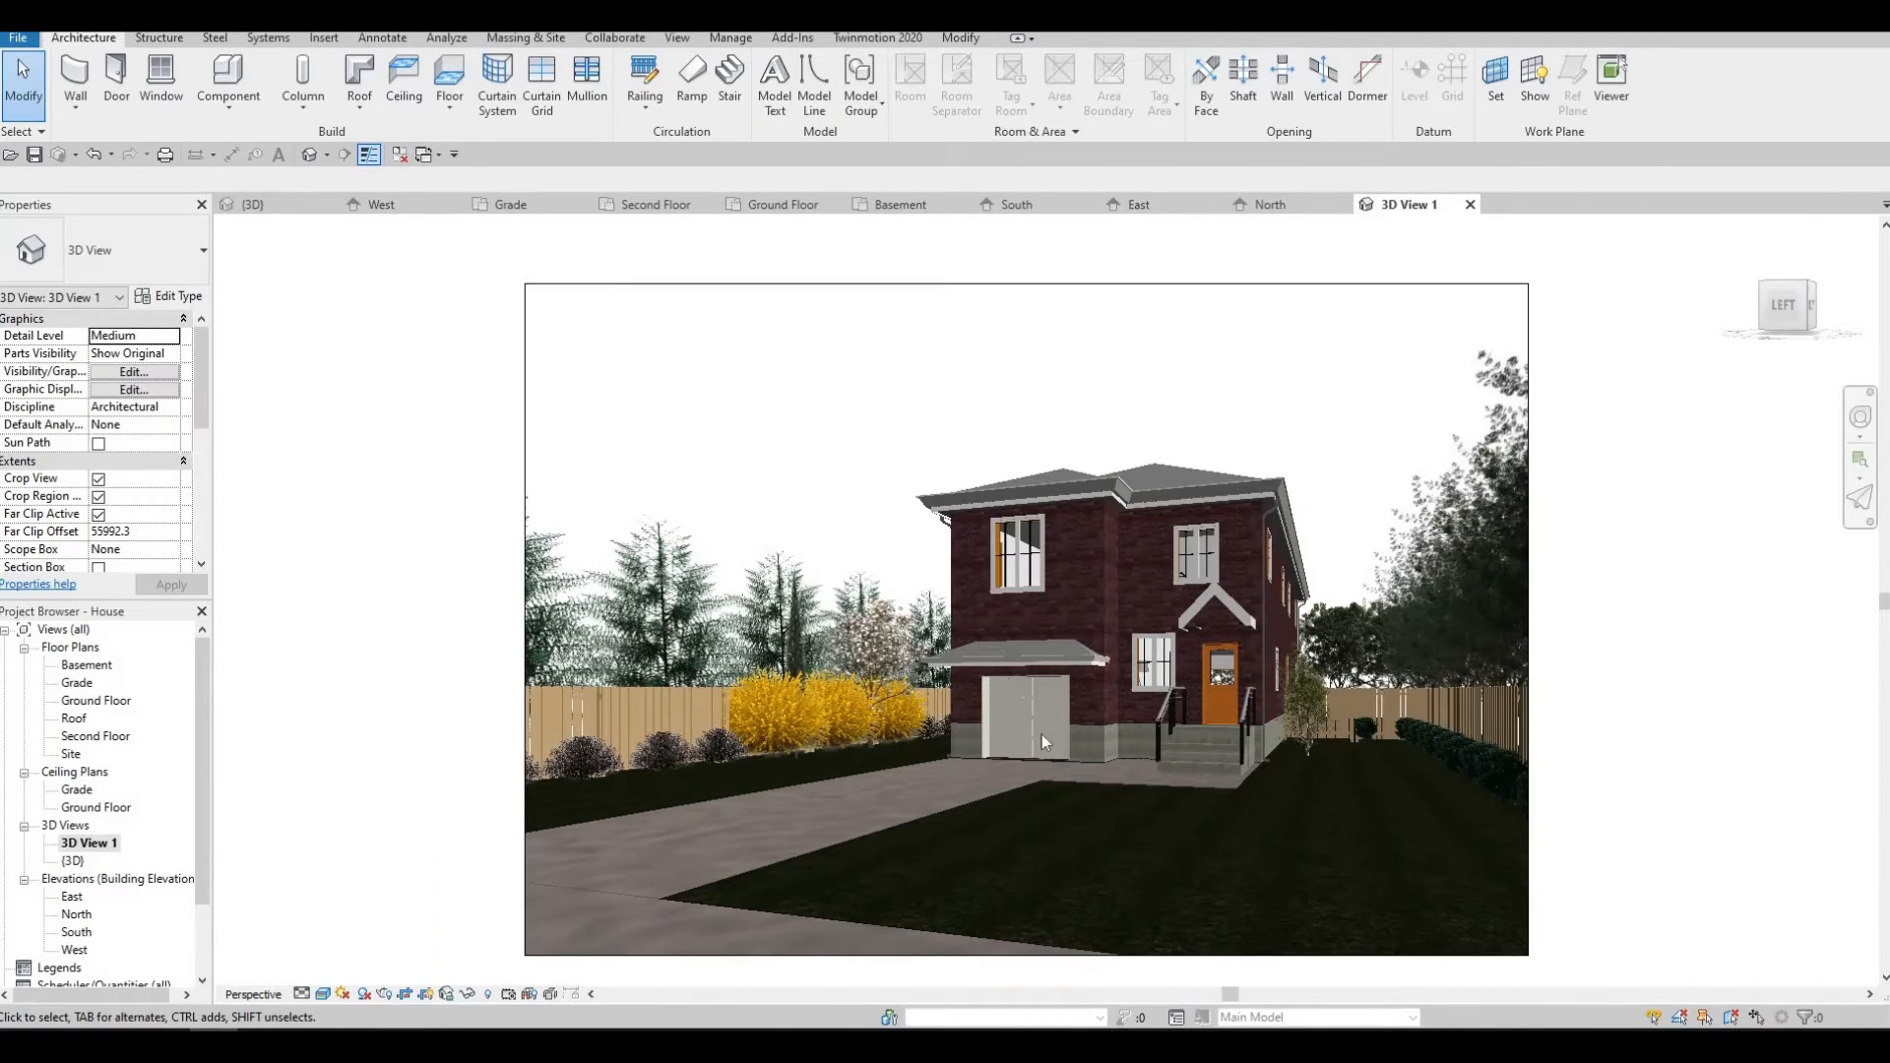
pyautogui.scroll(1, 1042, 734)
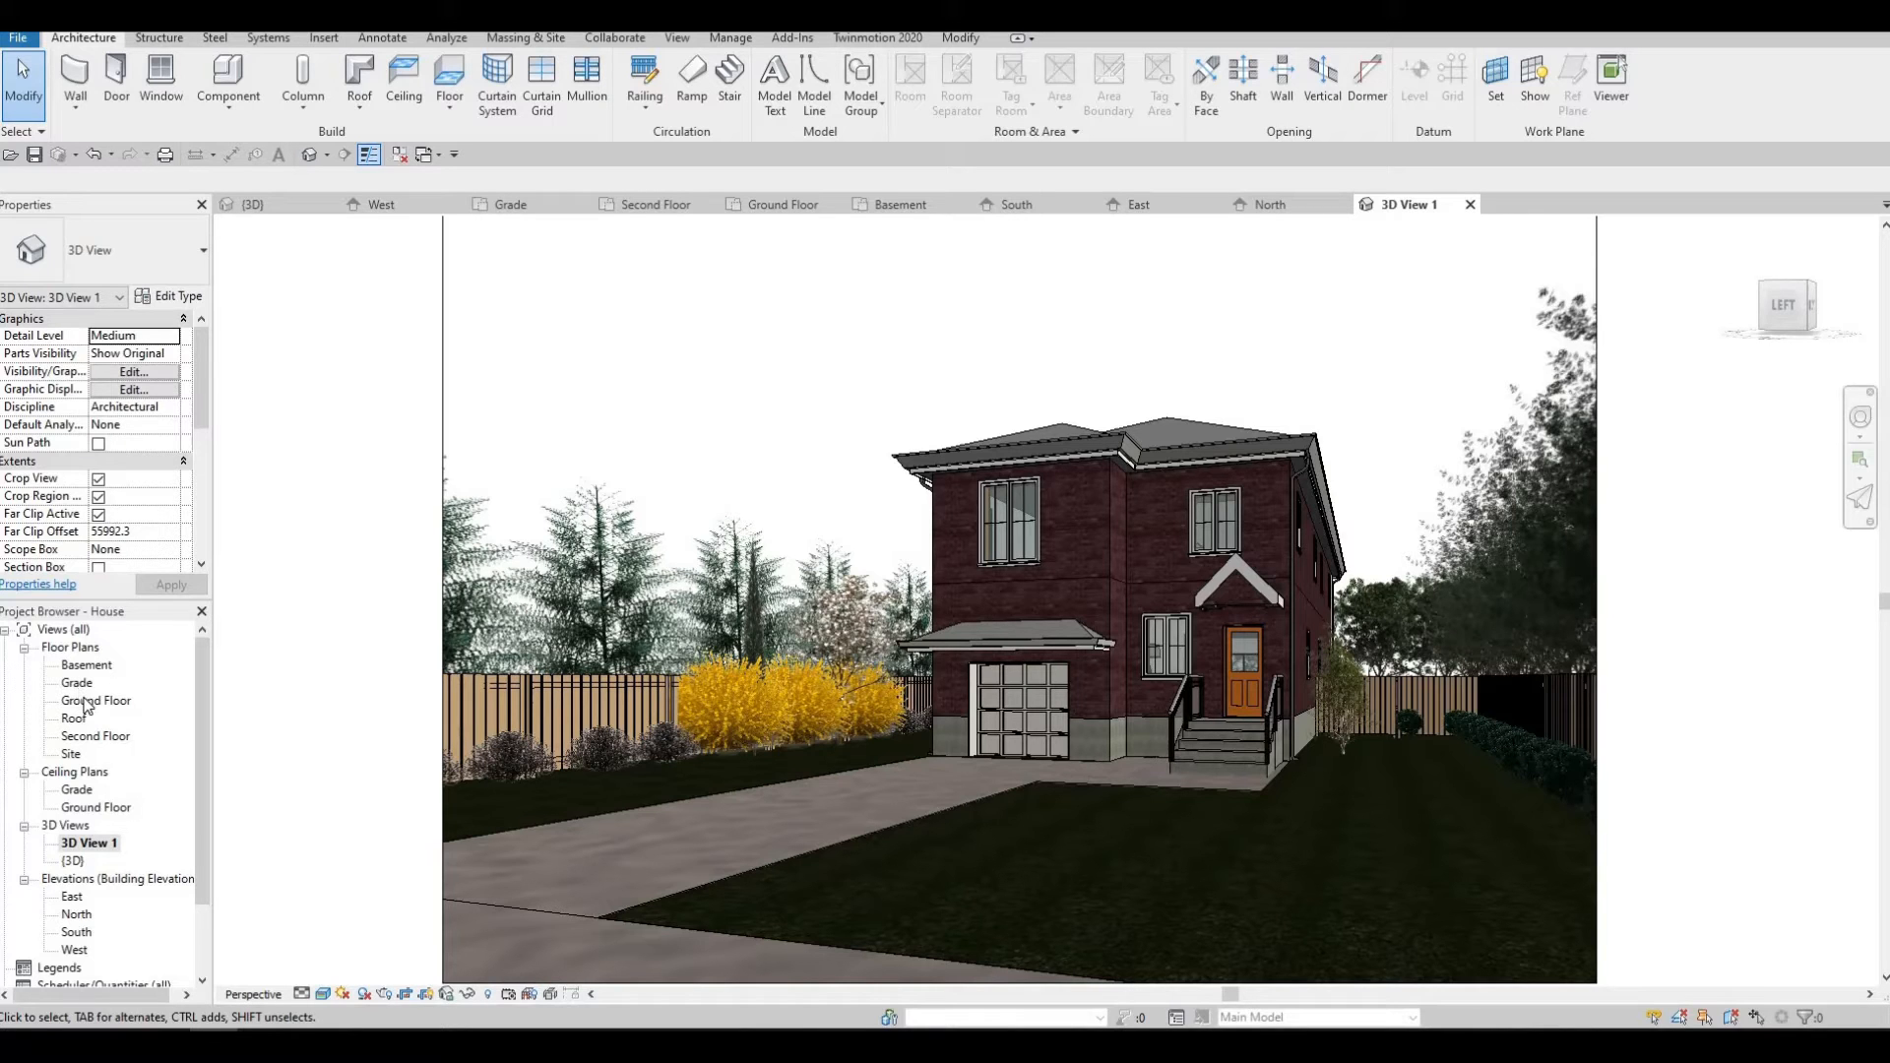
# Open the Ground Floor plan and bring the whole lot into view.
pyautogui.doubleClick(86, 701)
pyautogui.scroll(-5, 493, 683)
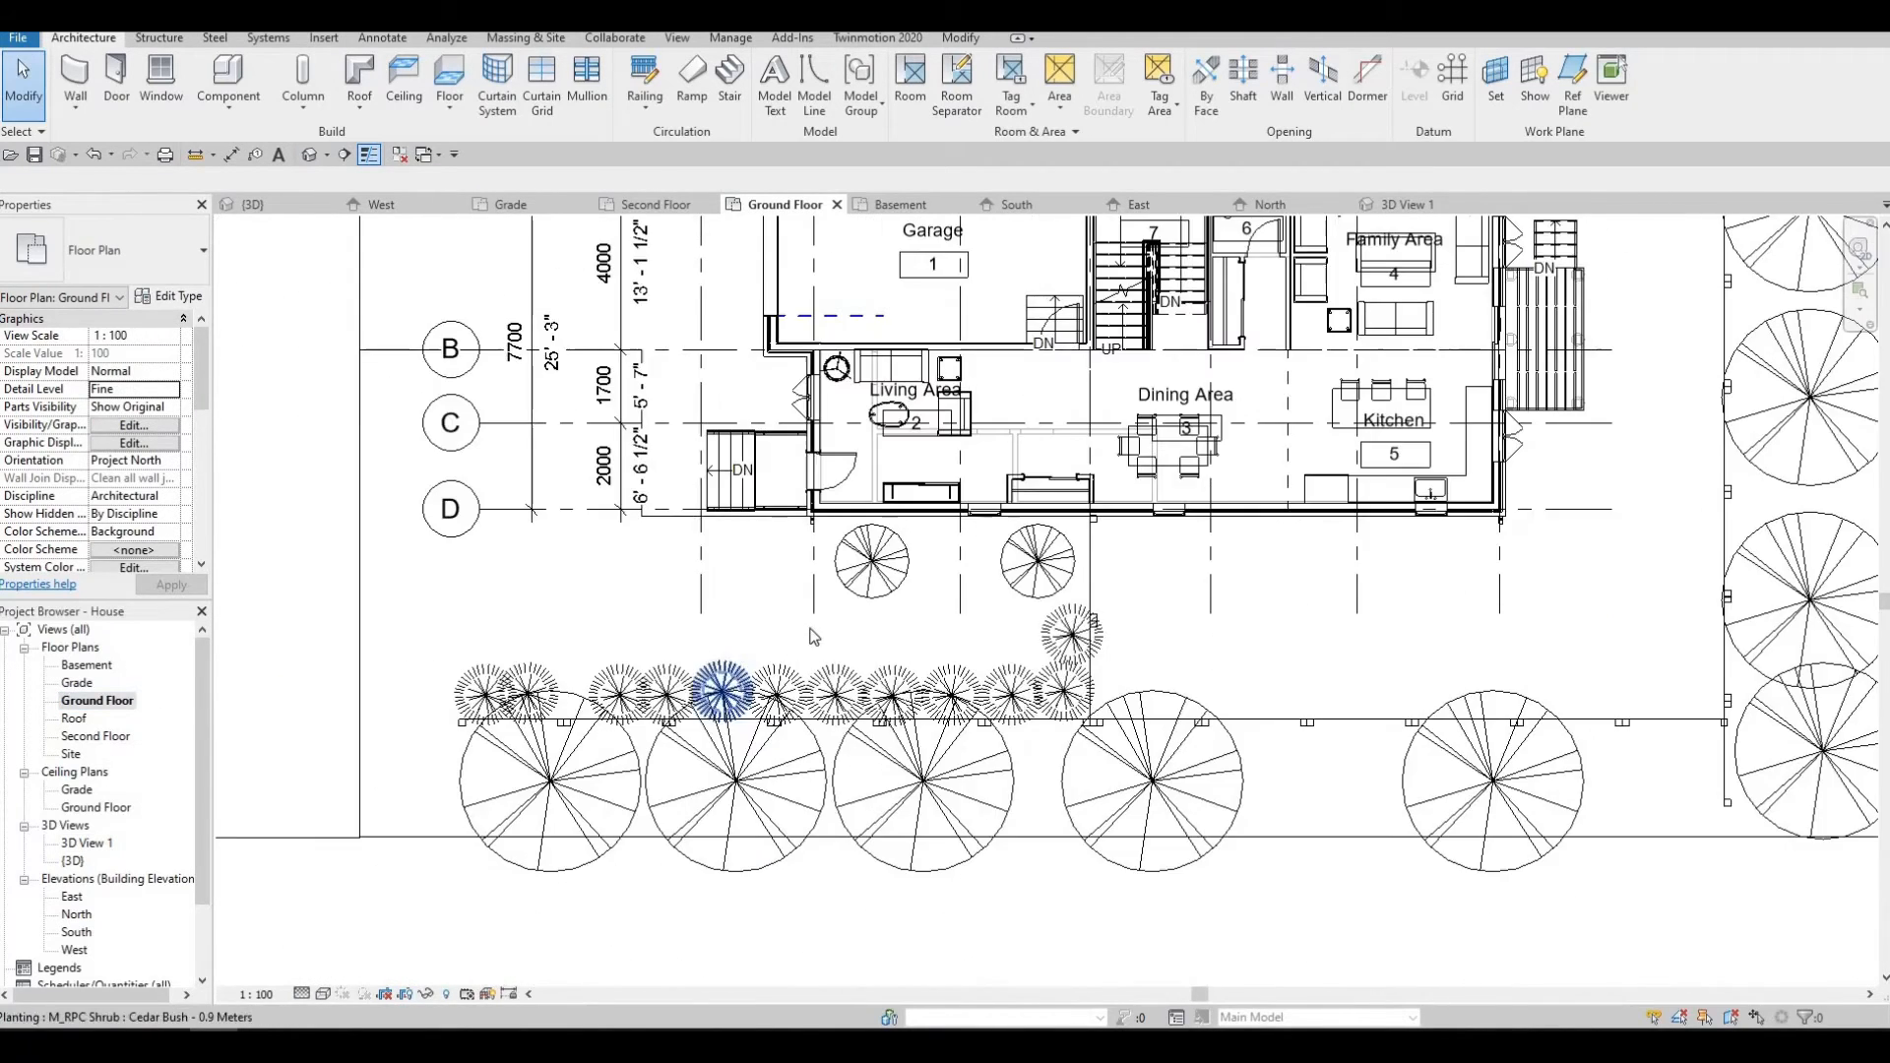
pyautogui.moveTo(493, 683); pyautogui.dragTo(398, 702, button='middle')
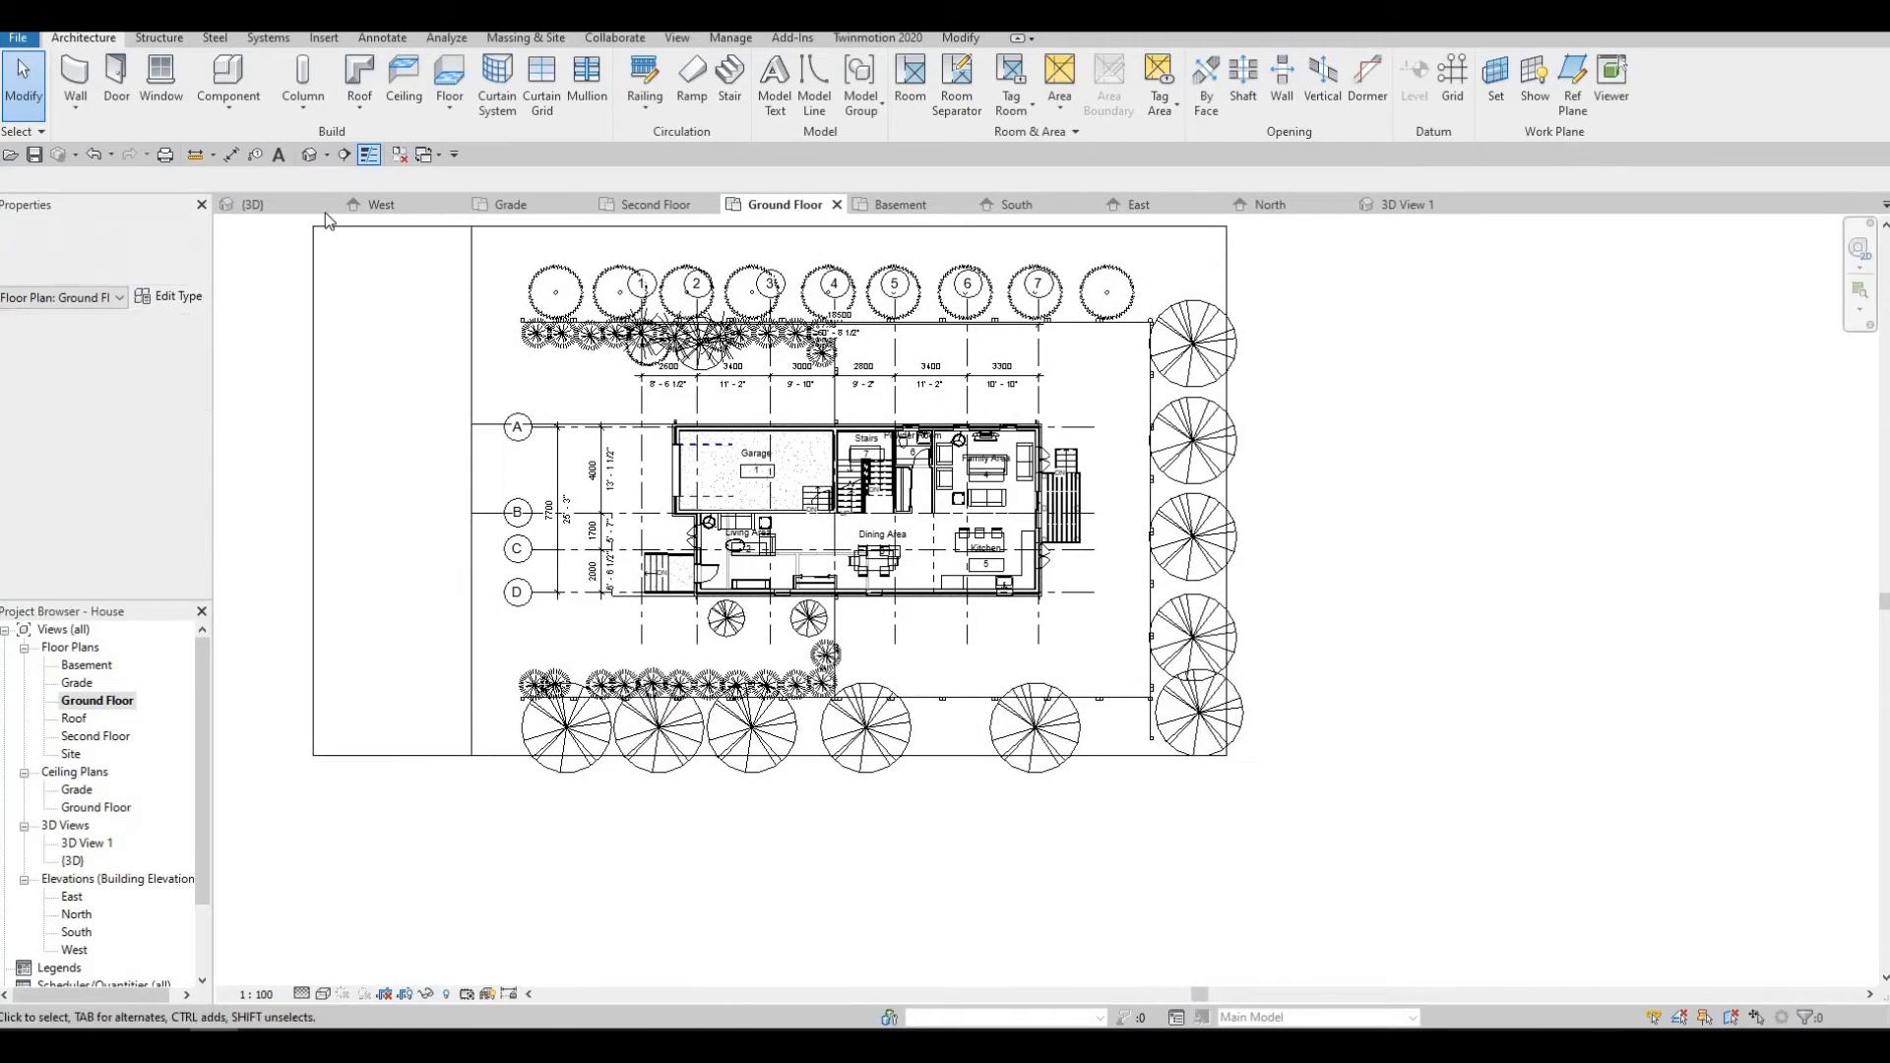
# Try to draw a Building Section through the house from west of the living area to east of the deck.
pyautogui.click(344, 155)
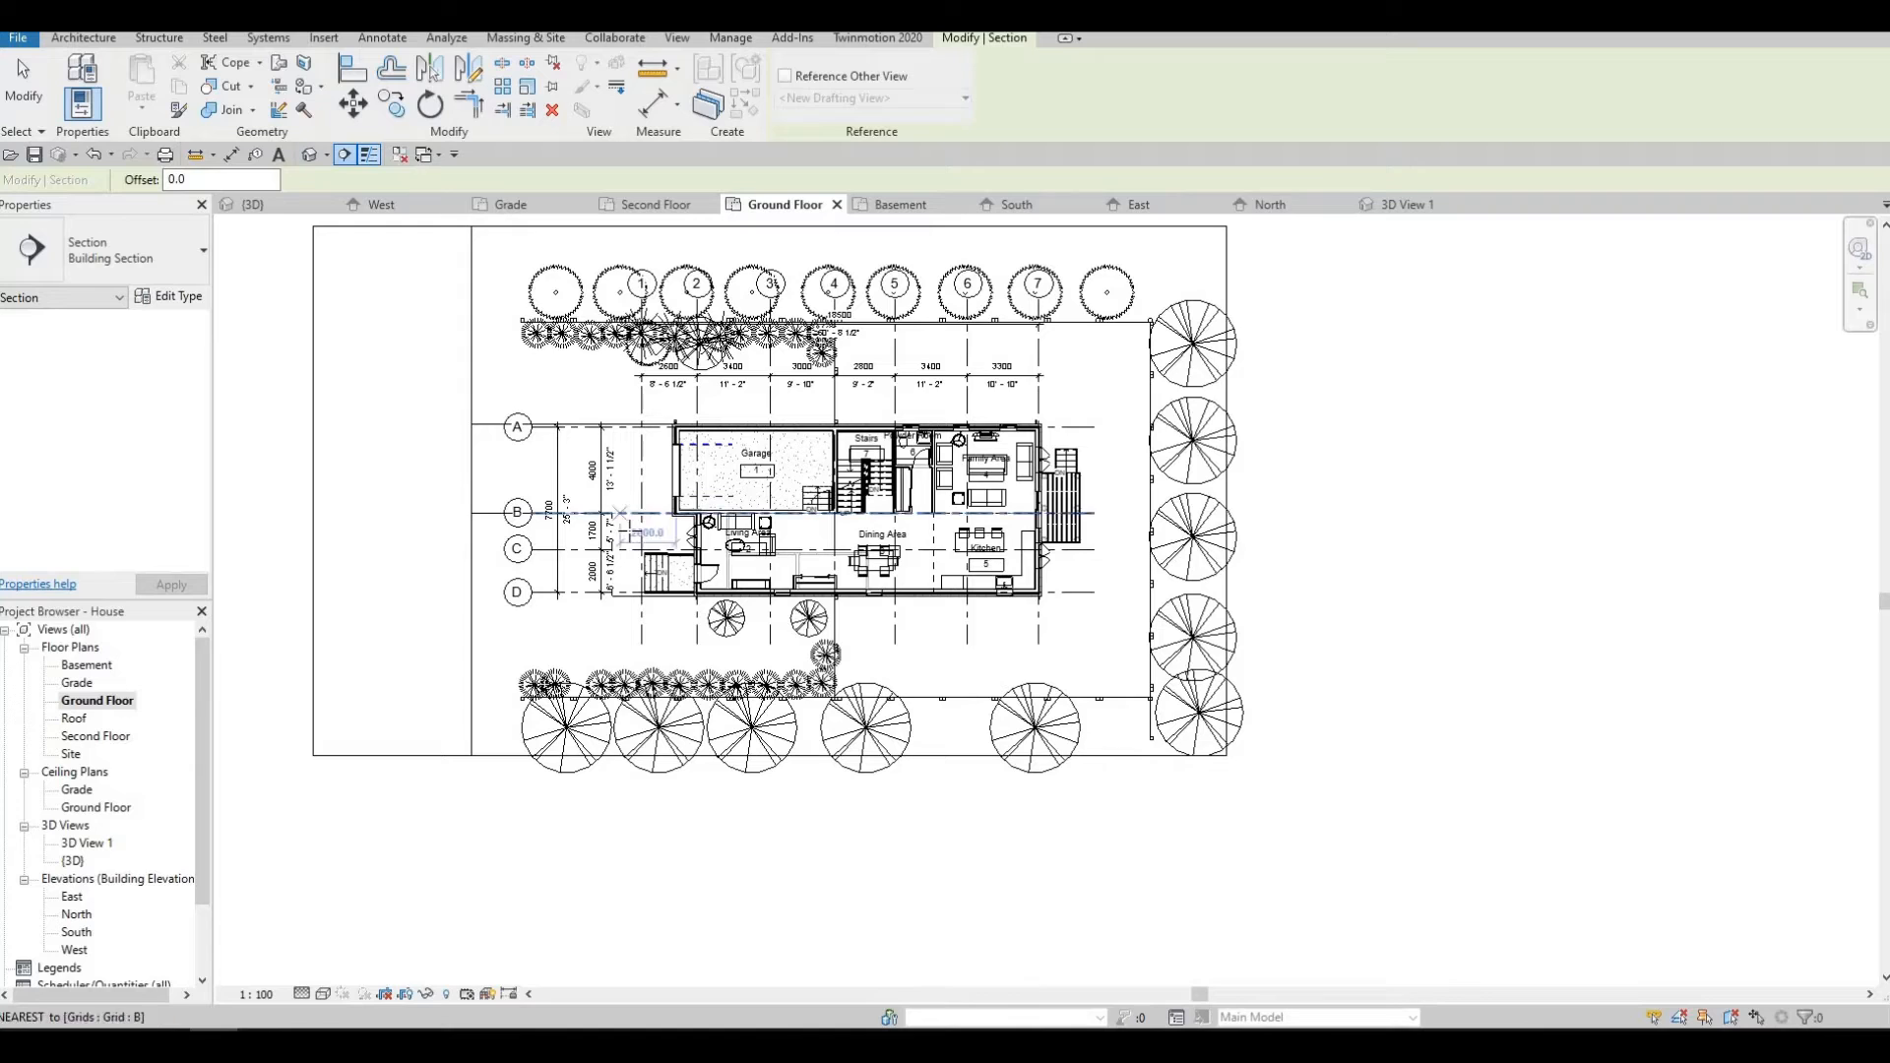
pyautogui.click(613, 548)
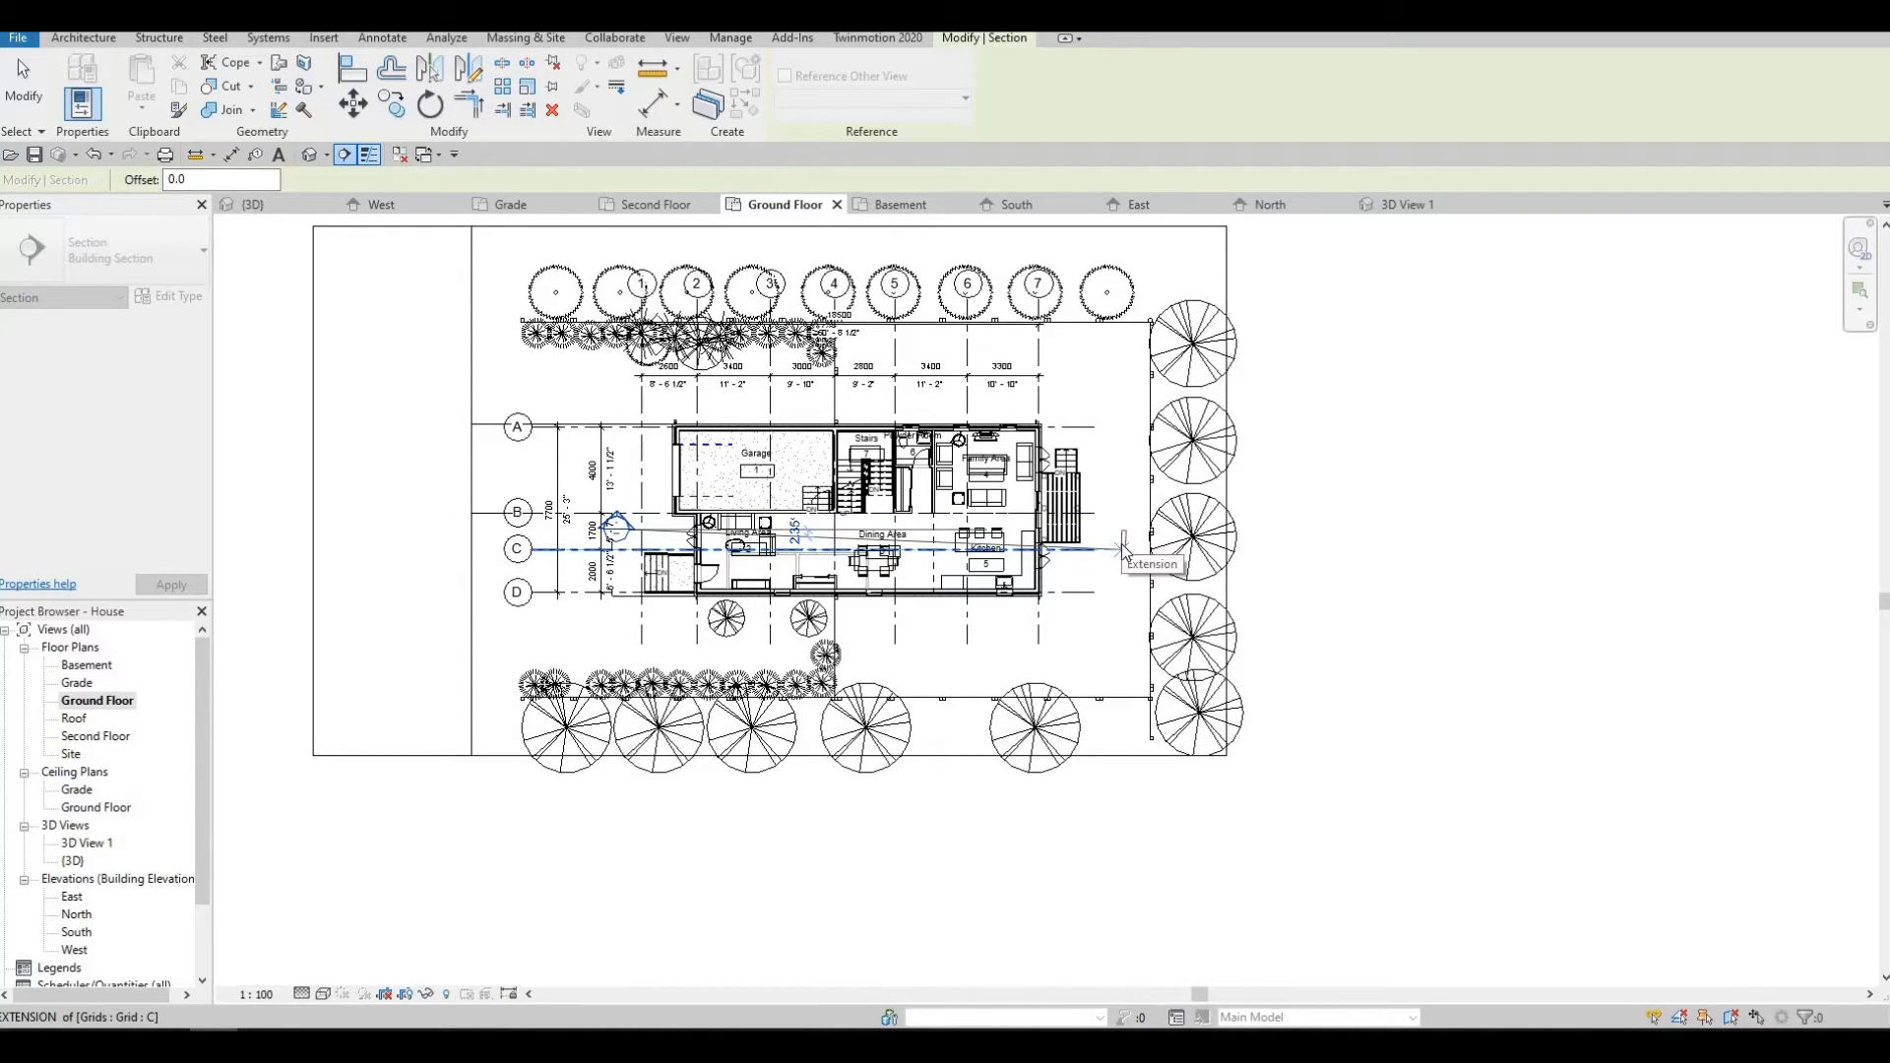
pyautogui.click(1123, 548)
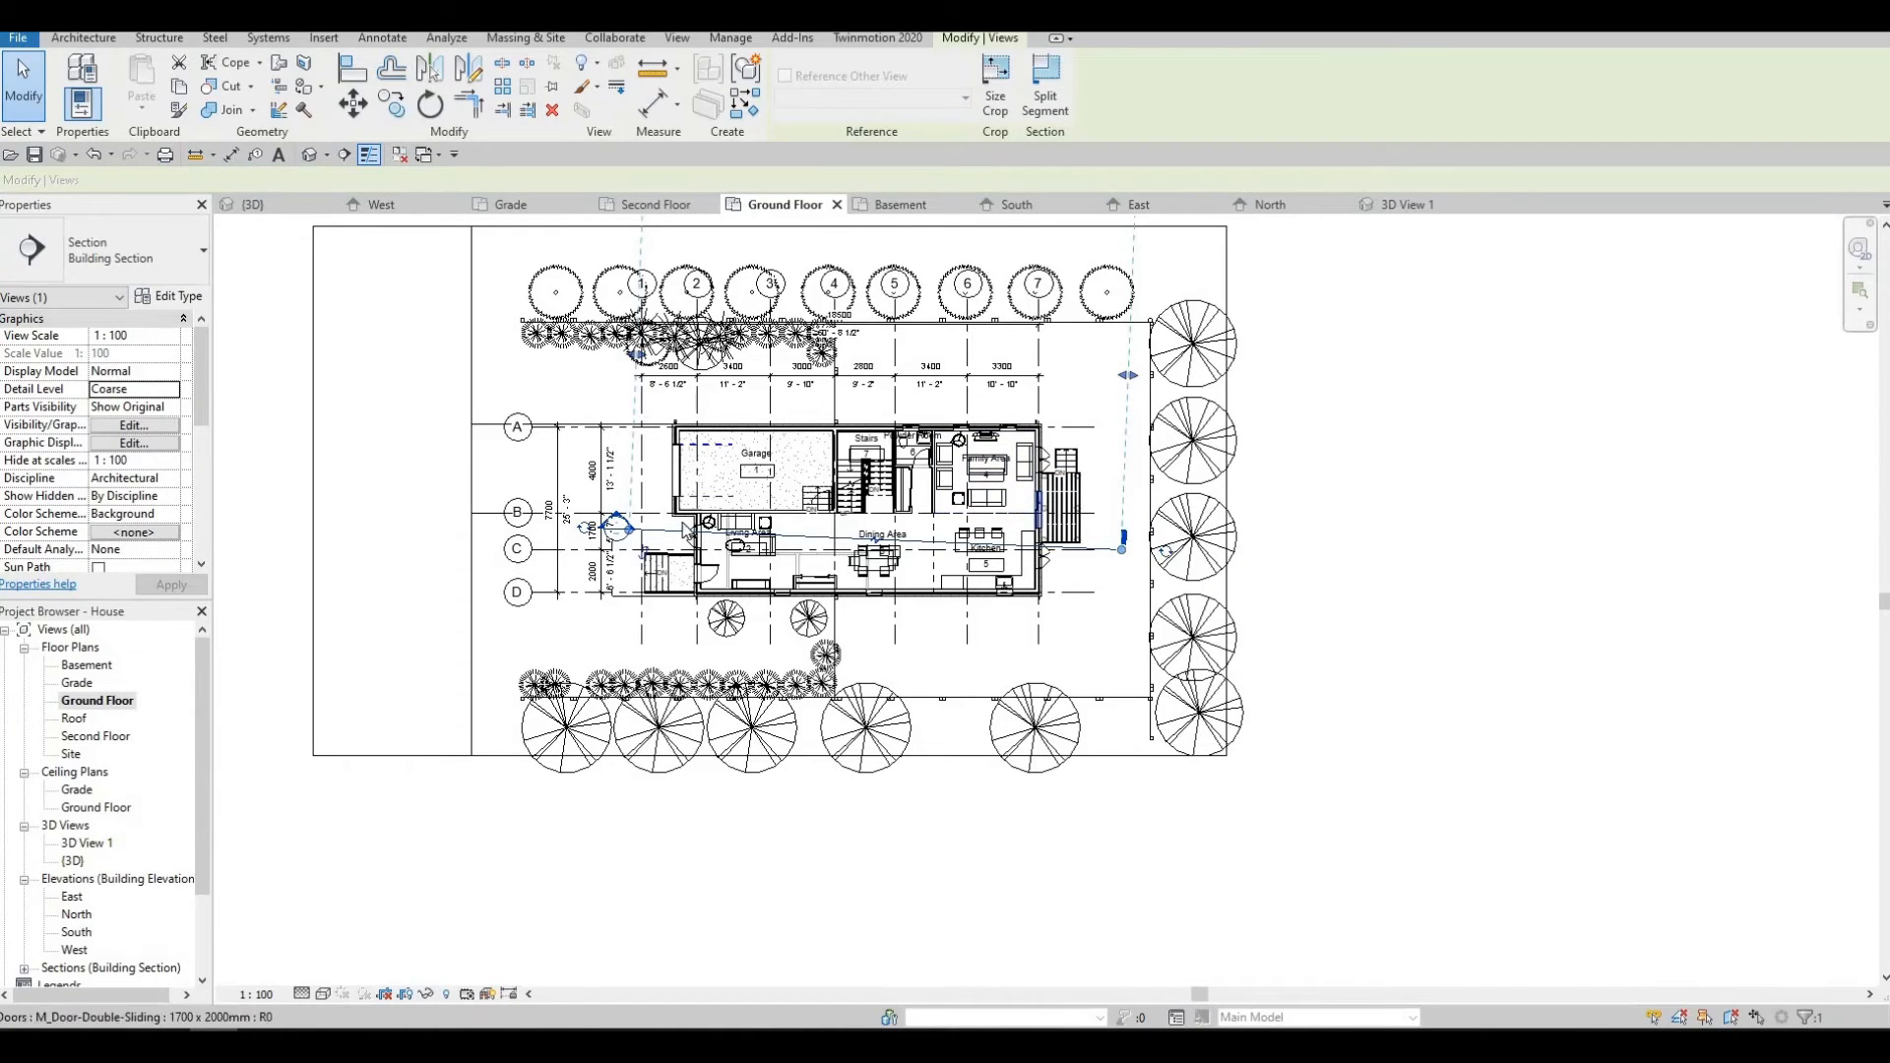
pyautogui.press('Escape')
pyautogui.press('Escape')
# Delete the slanted section line running through the house on the Ground Floor plan.
pyautogui.scroll(2, 641, 540)
pyautogui.click(641, 537)
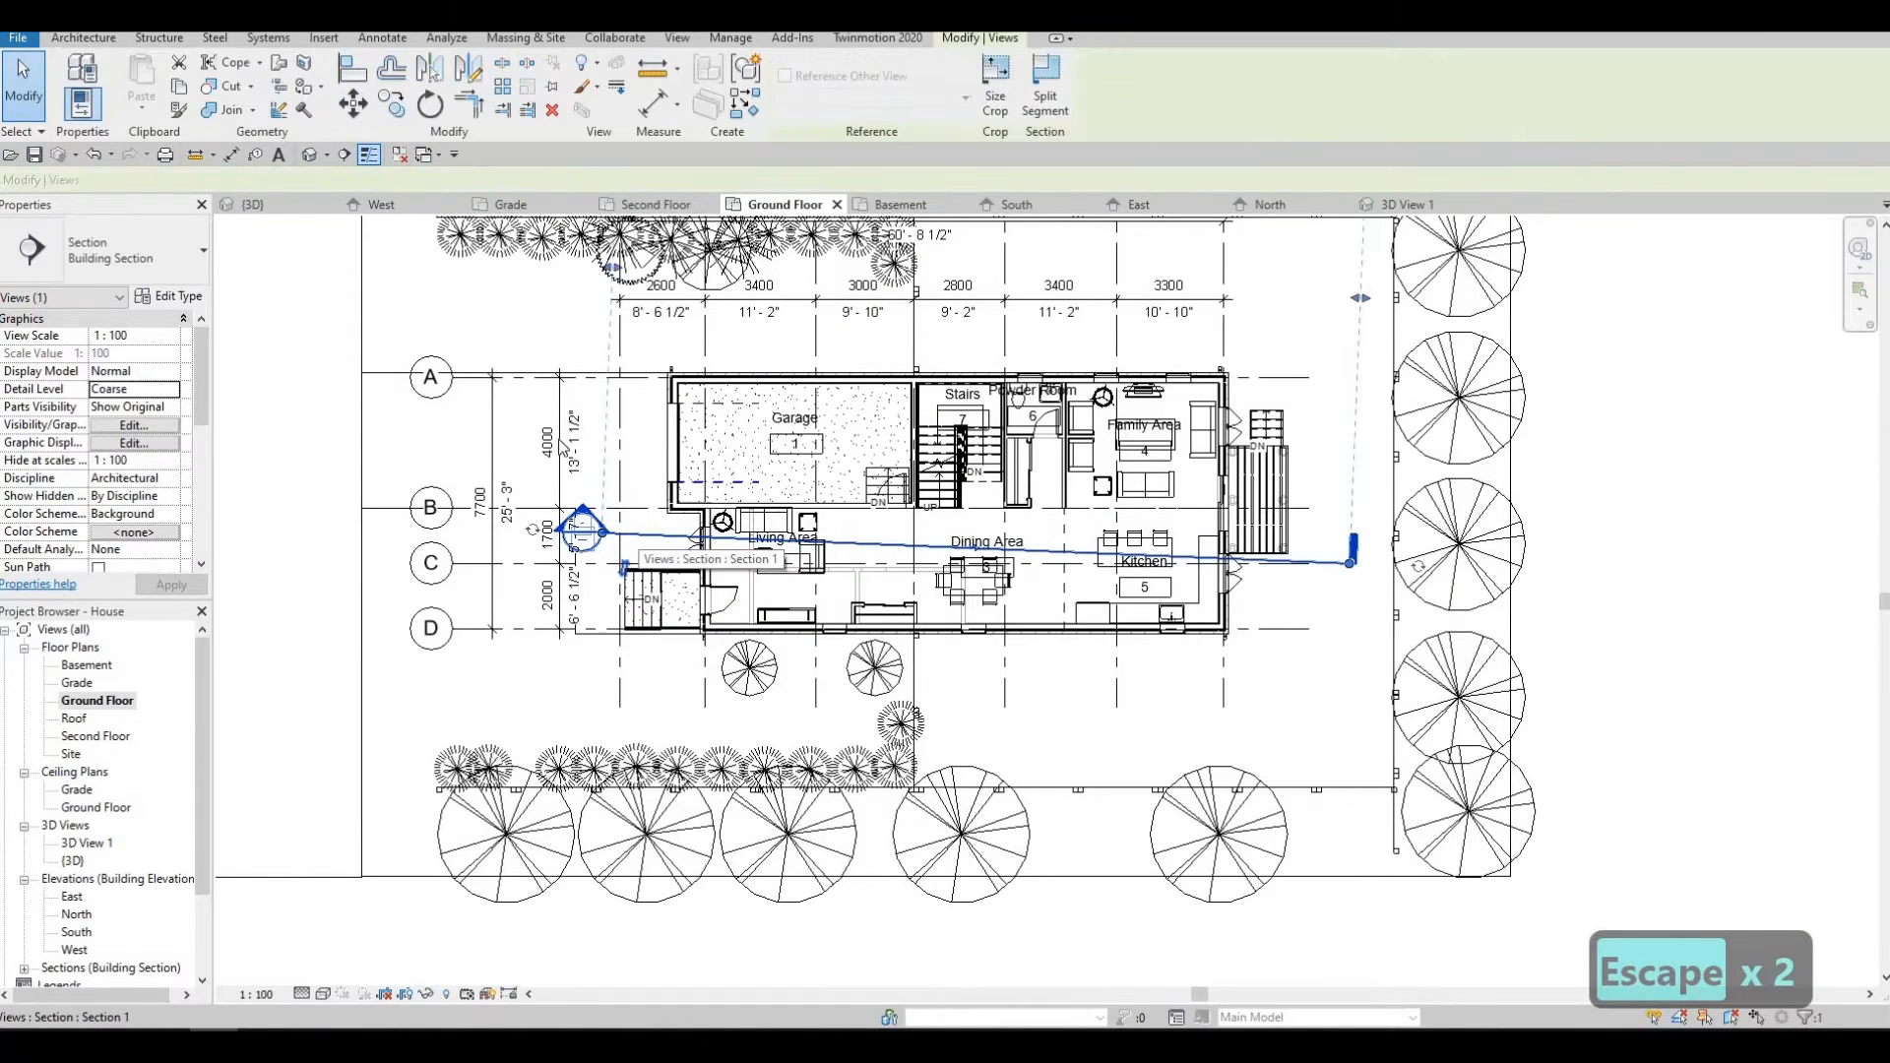
pyautogui.press('Delete')
pyautogui.click(1017, 588)
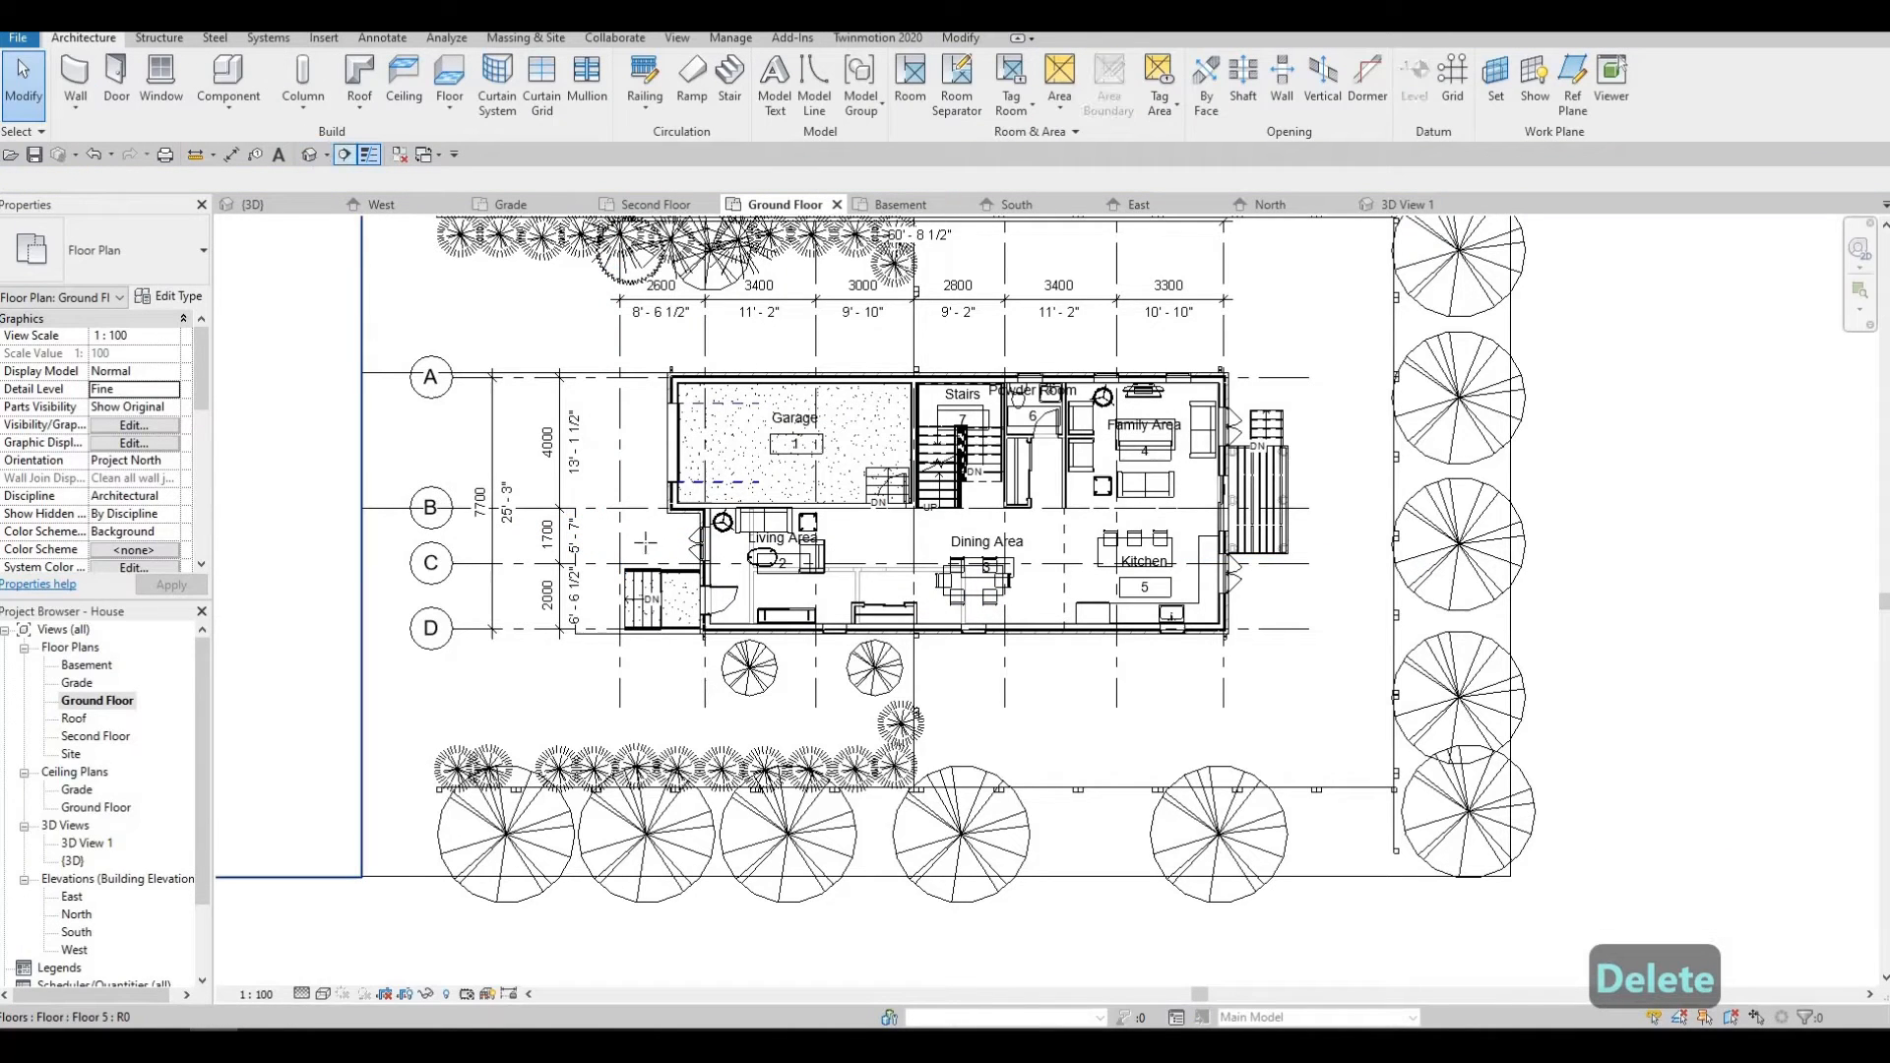
# Draw a horizontal Building Section between grids B and C, from west of the living area to east of the deck.
pyautogui.click(345, 154)
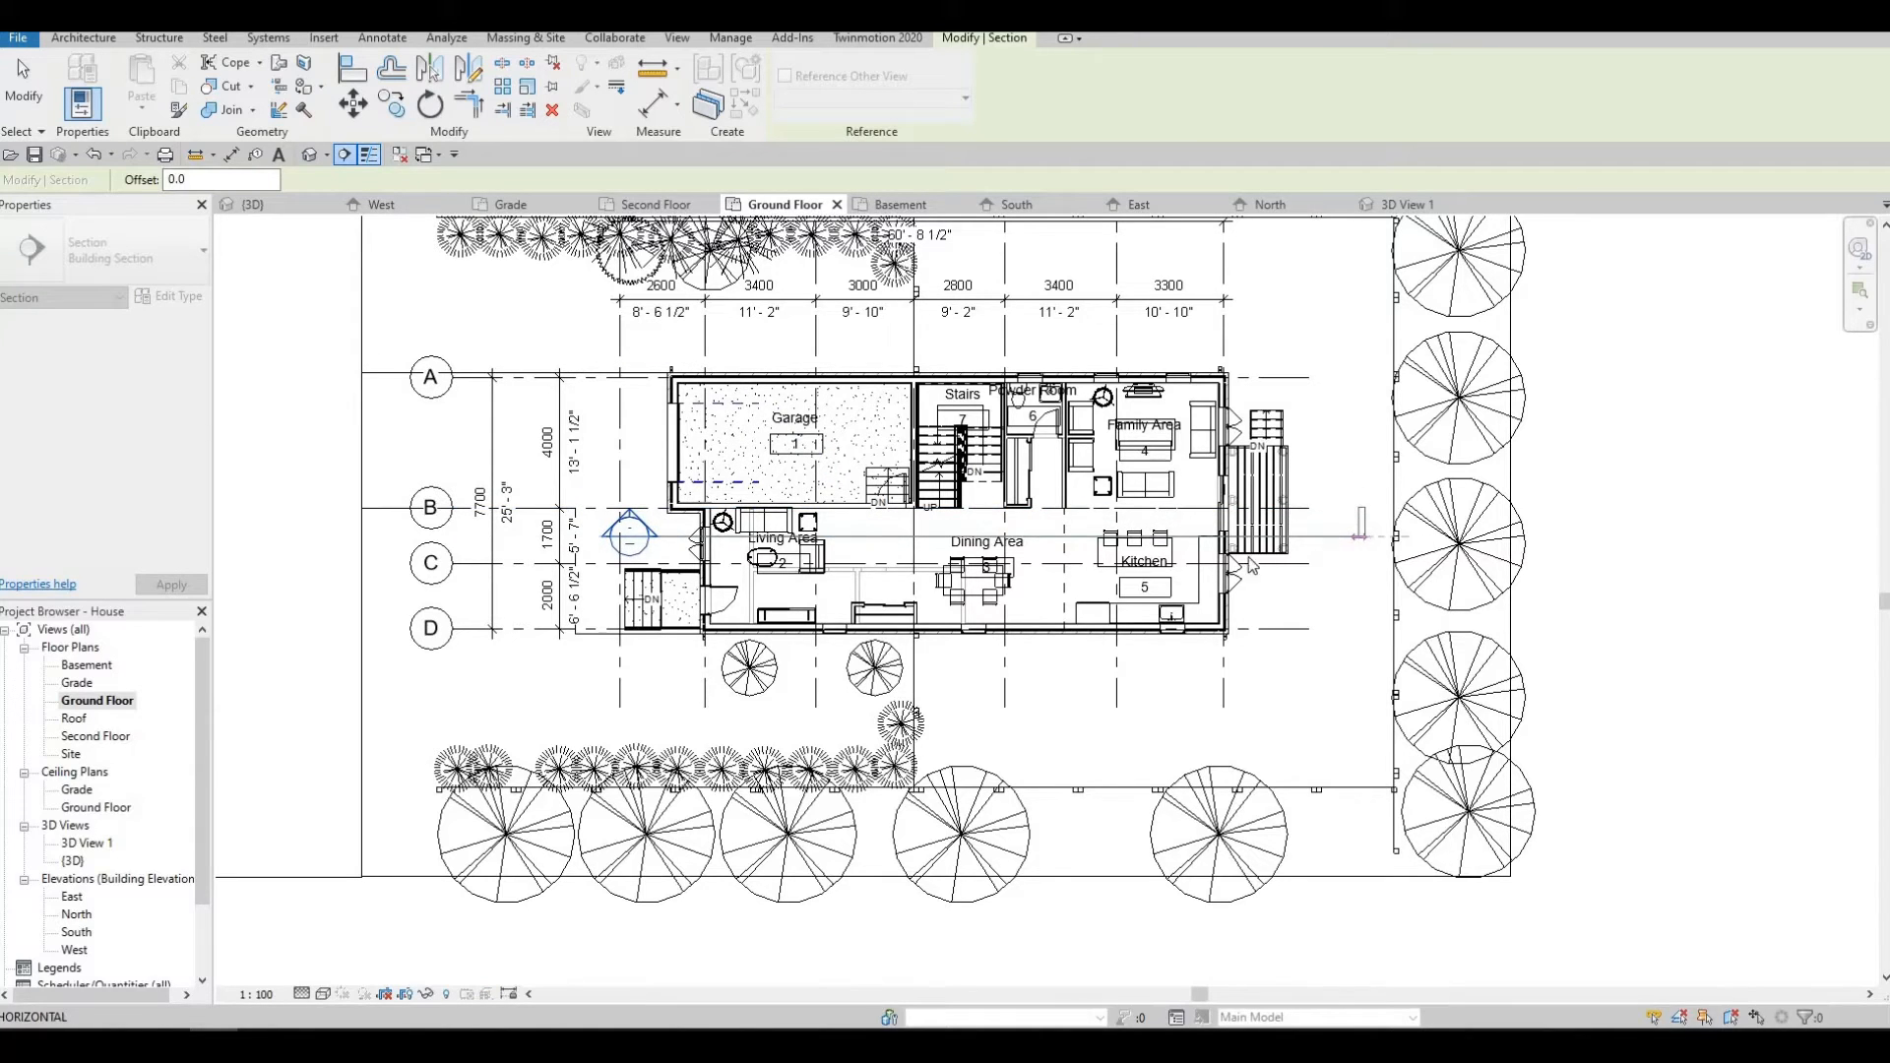
# Finish the horizontal building section across the house between grids B and C, ending beyond the deck, and open its section view.
pyautogui.click(1361, 536)
pyautogui.press('Escape')
pyautogui.press('Escape')
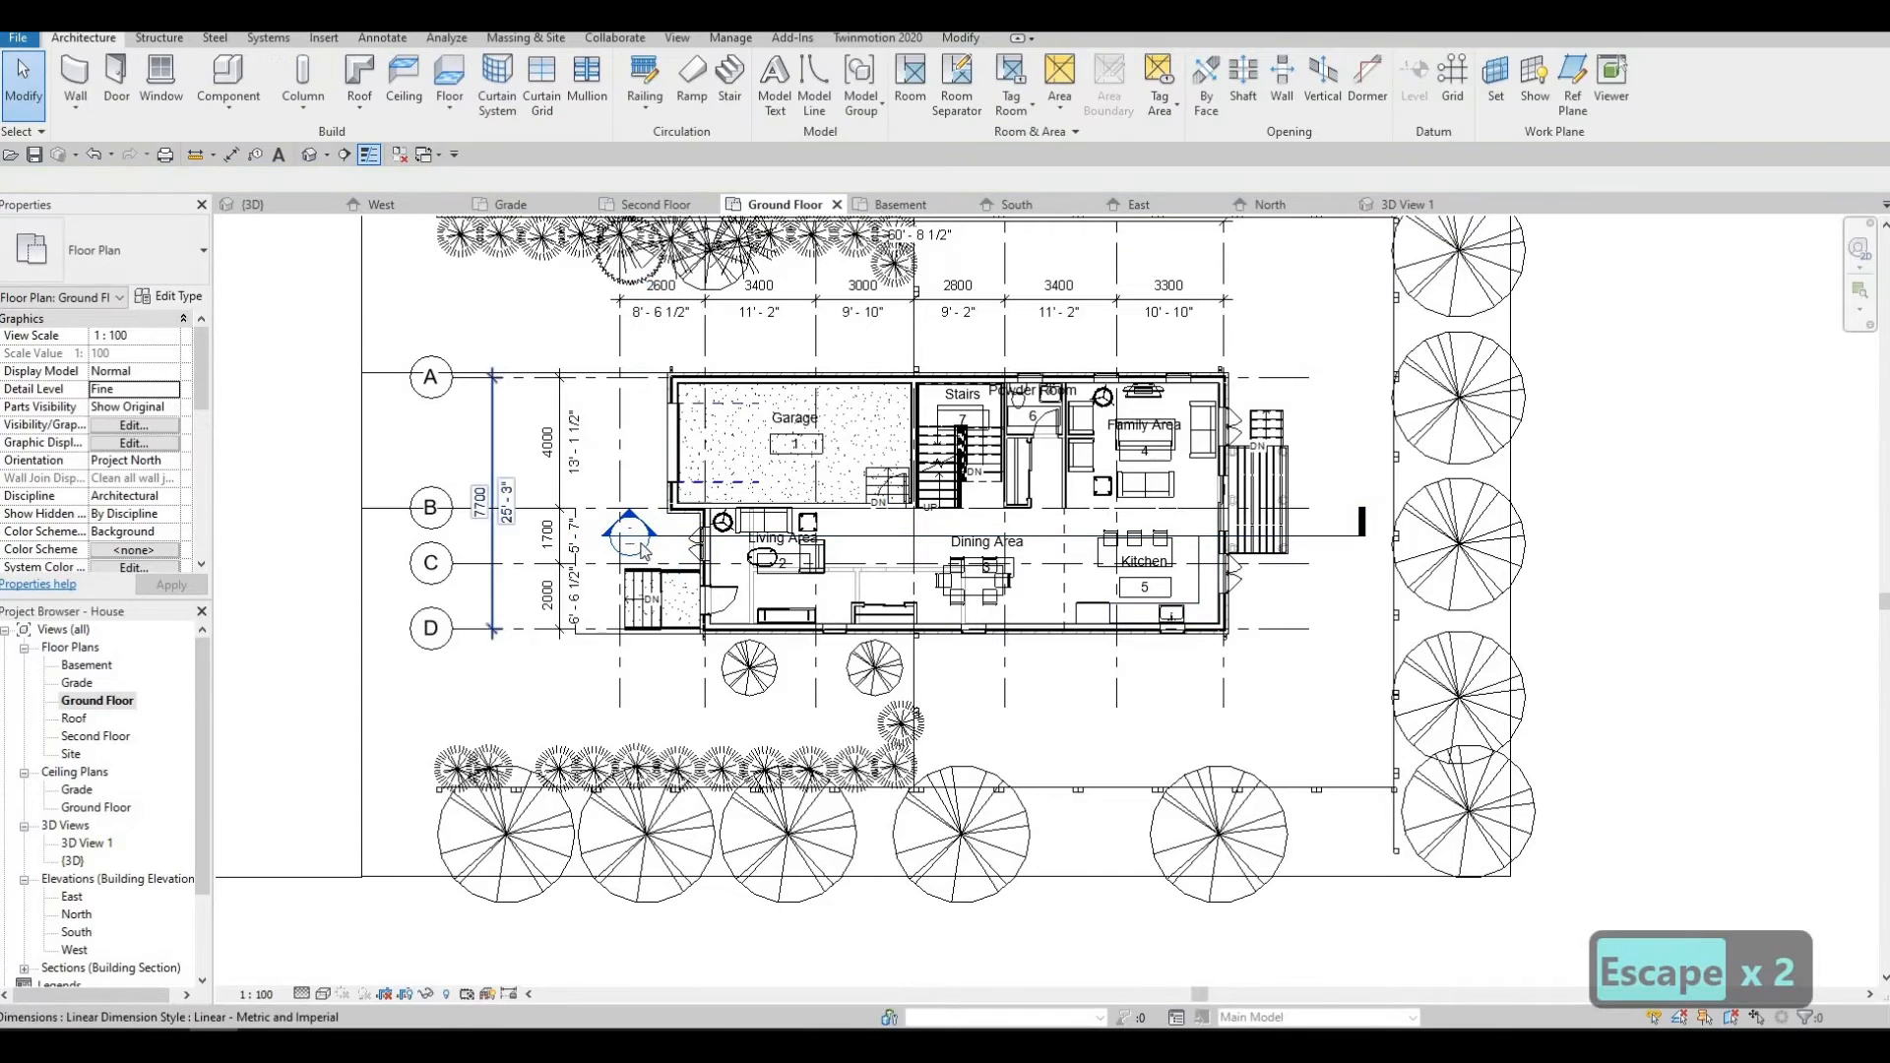
pyautogui.doubleClick(631, 527)
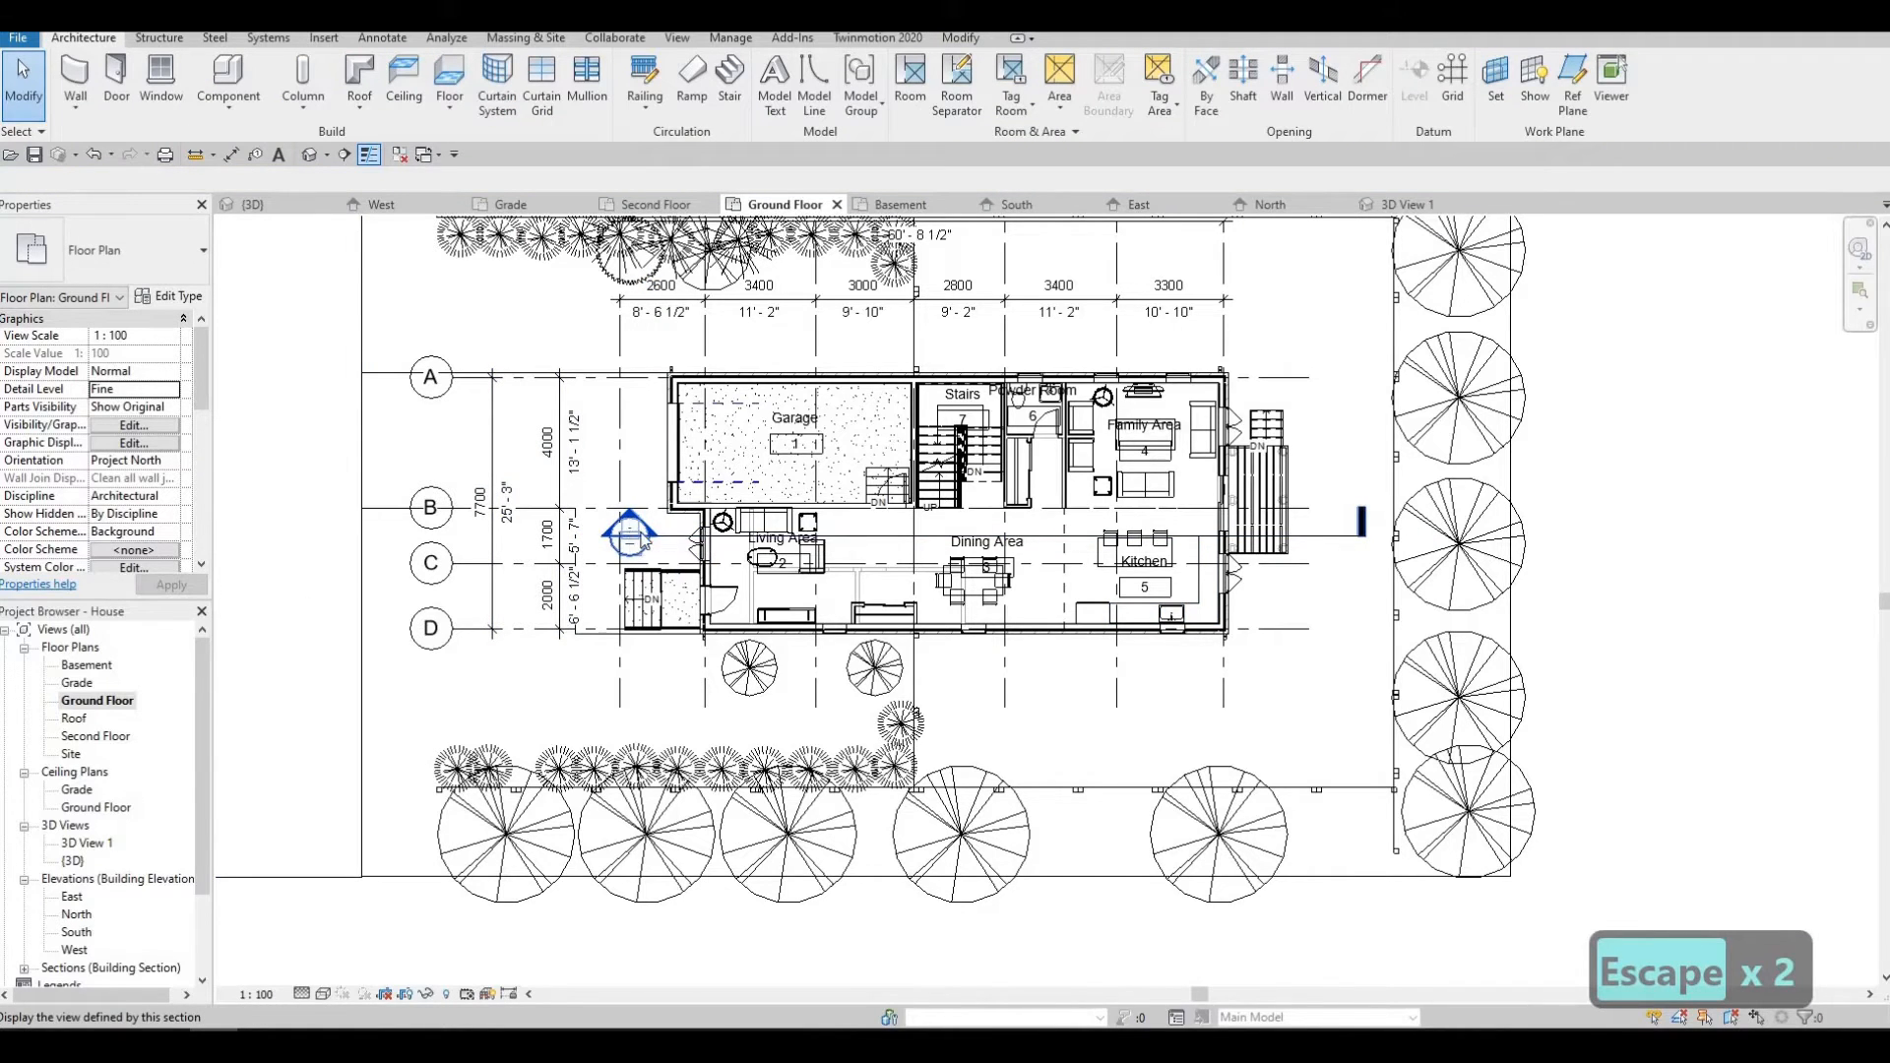
pyautogui.scroll(-1, 732, 644)
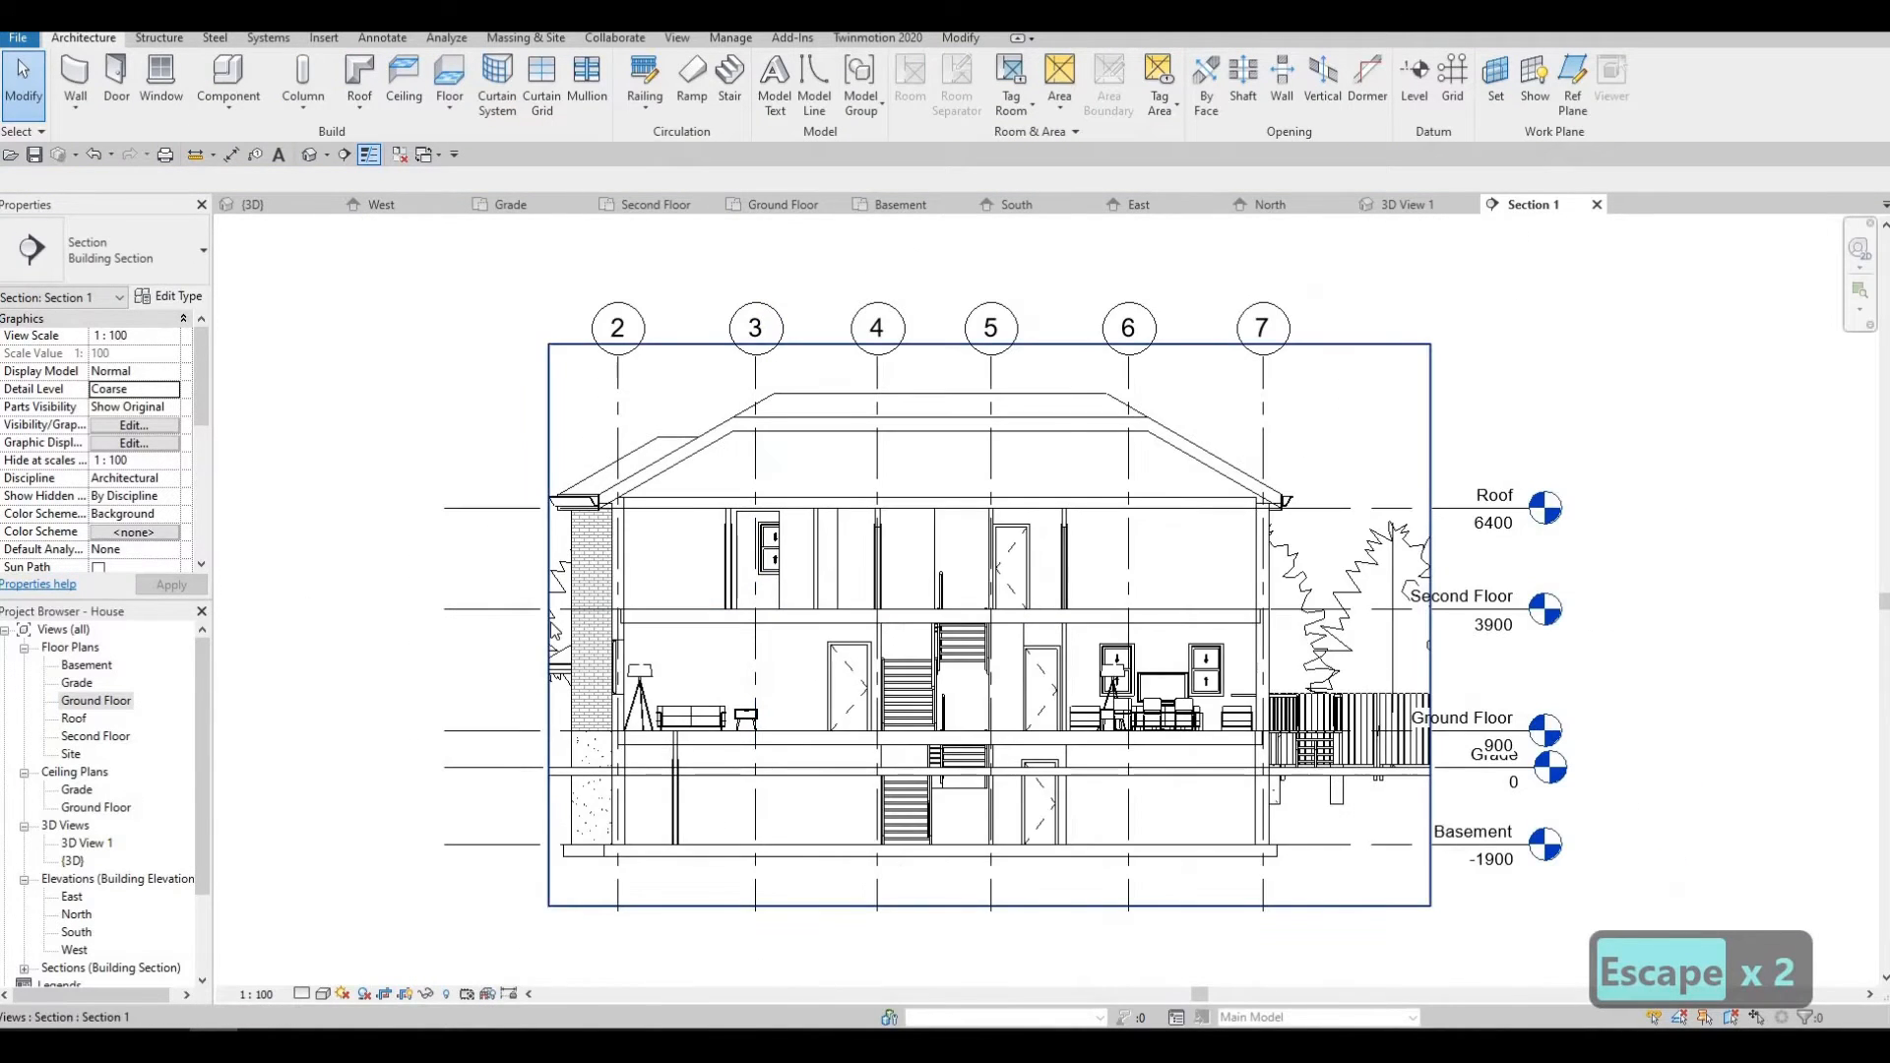
# Extend the Section 1 crop region outward past grid 1 and raise the grid bubbles above the crop boundary.
pyautogui.click(548, 623)
pyautogui.moveTo(429, 599); pyautogui.dragTo(397, 599)
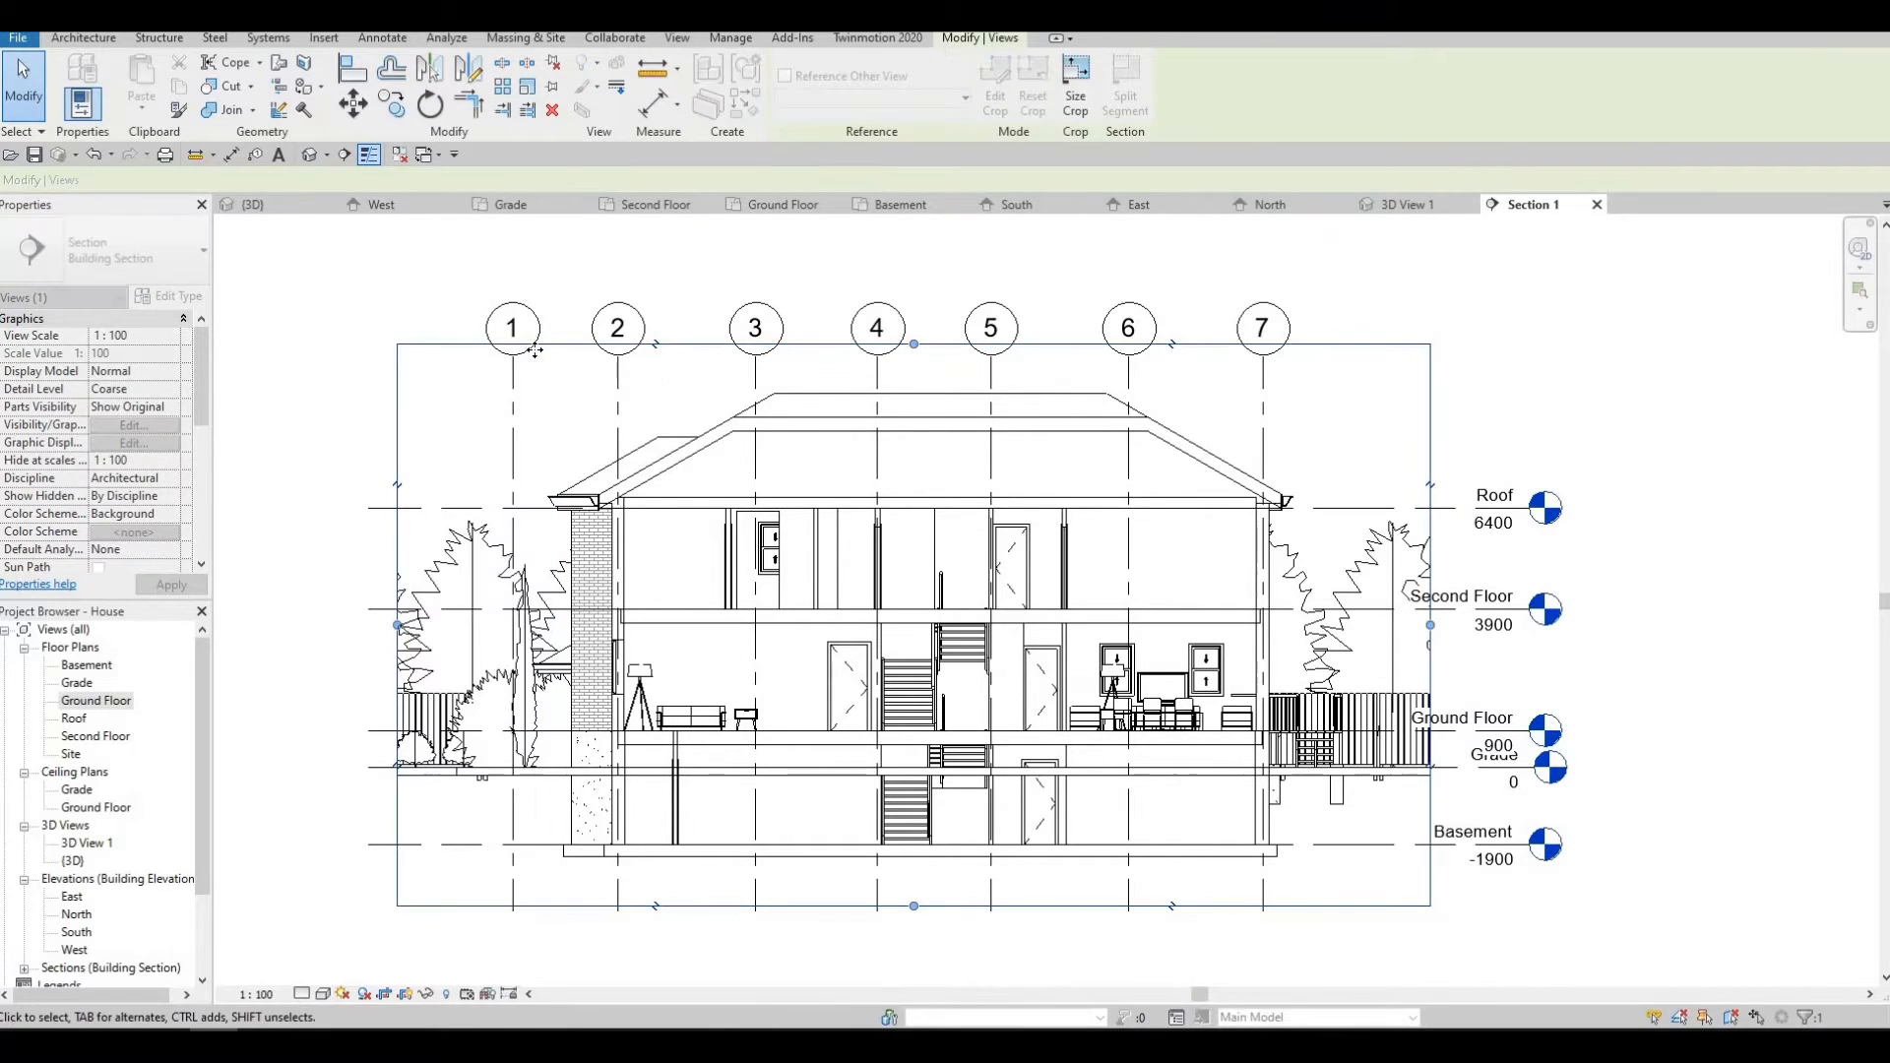
pyautogui.click(515, 360)
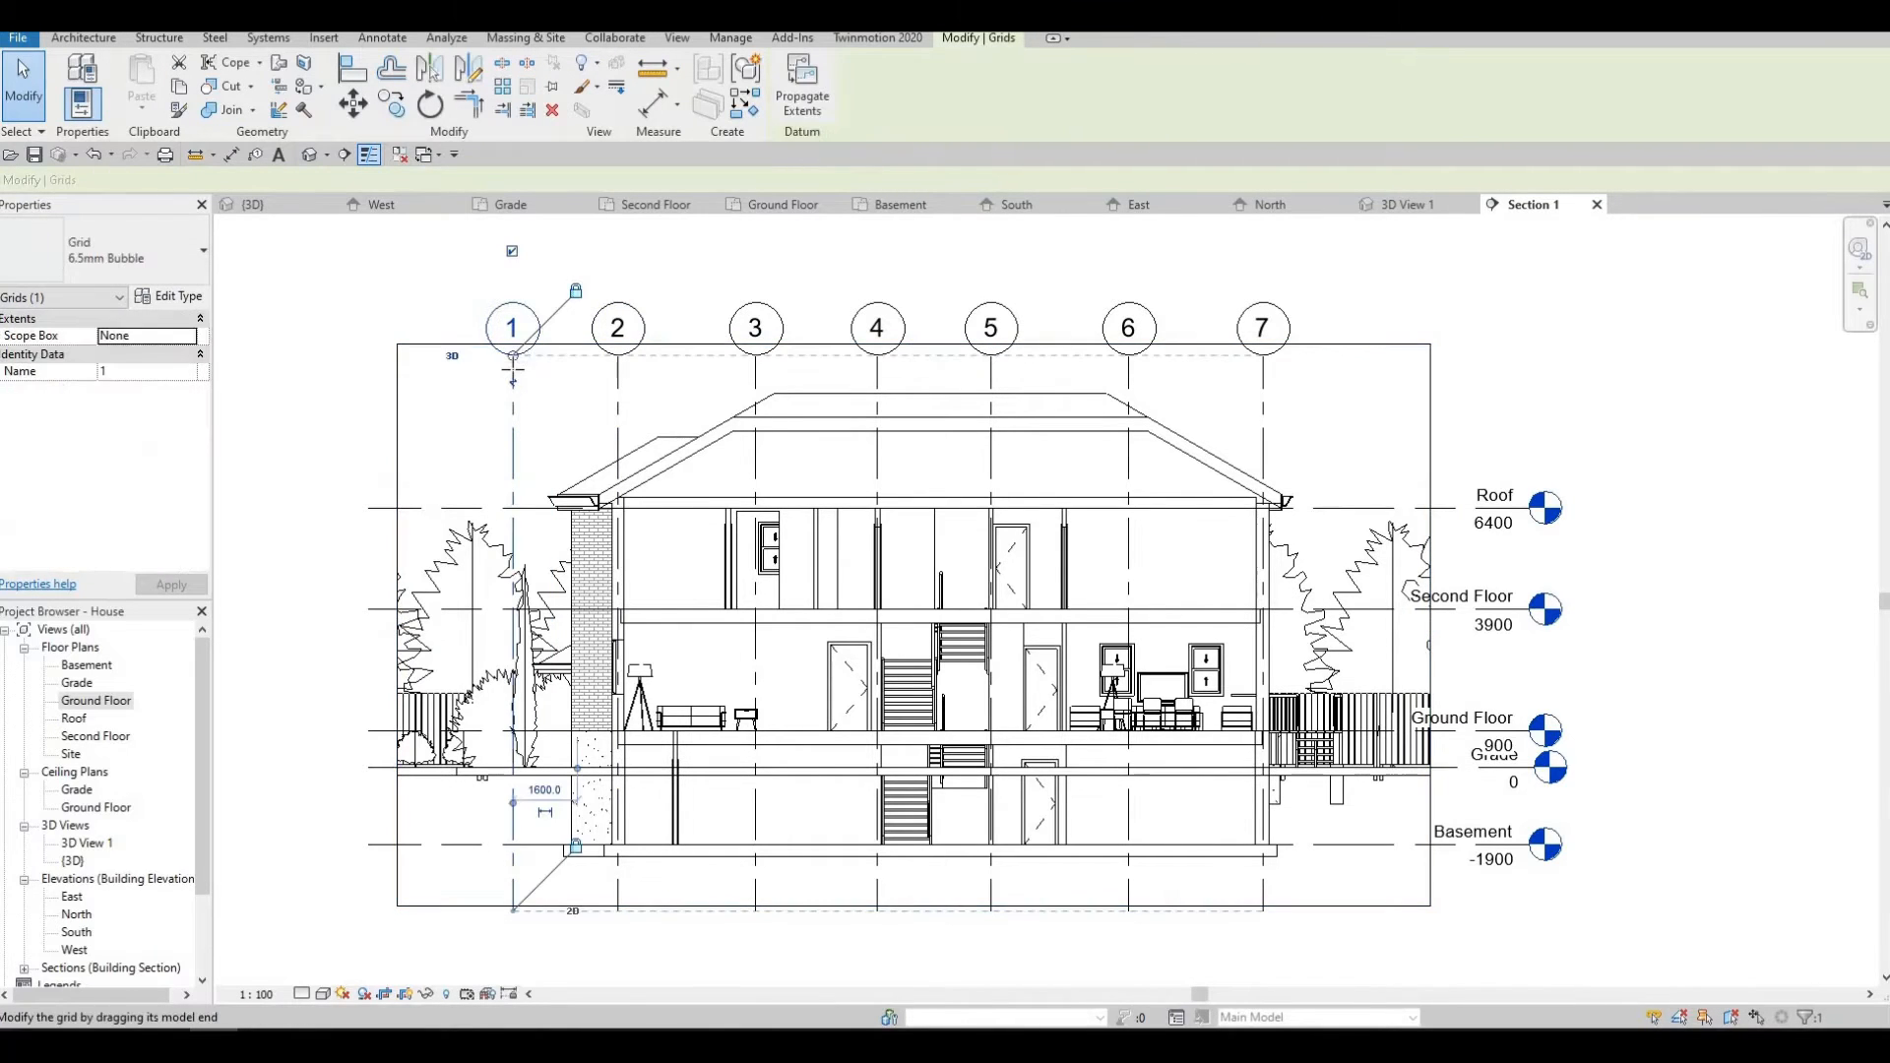
pyautogui.moveTo(529, 337); pyautogui.dragTo(528, 299)
pyautogui.moveTo(1045, 546); pyautogui.dragTo(1051, 448, button='middle')
pyautogui.scroll(-1, 1050, 448)
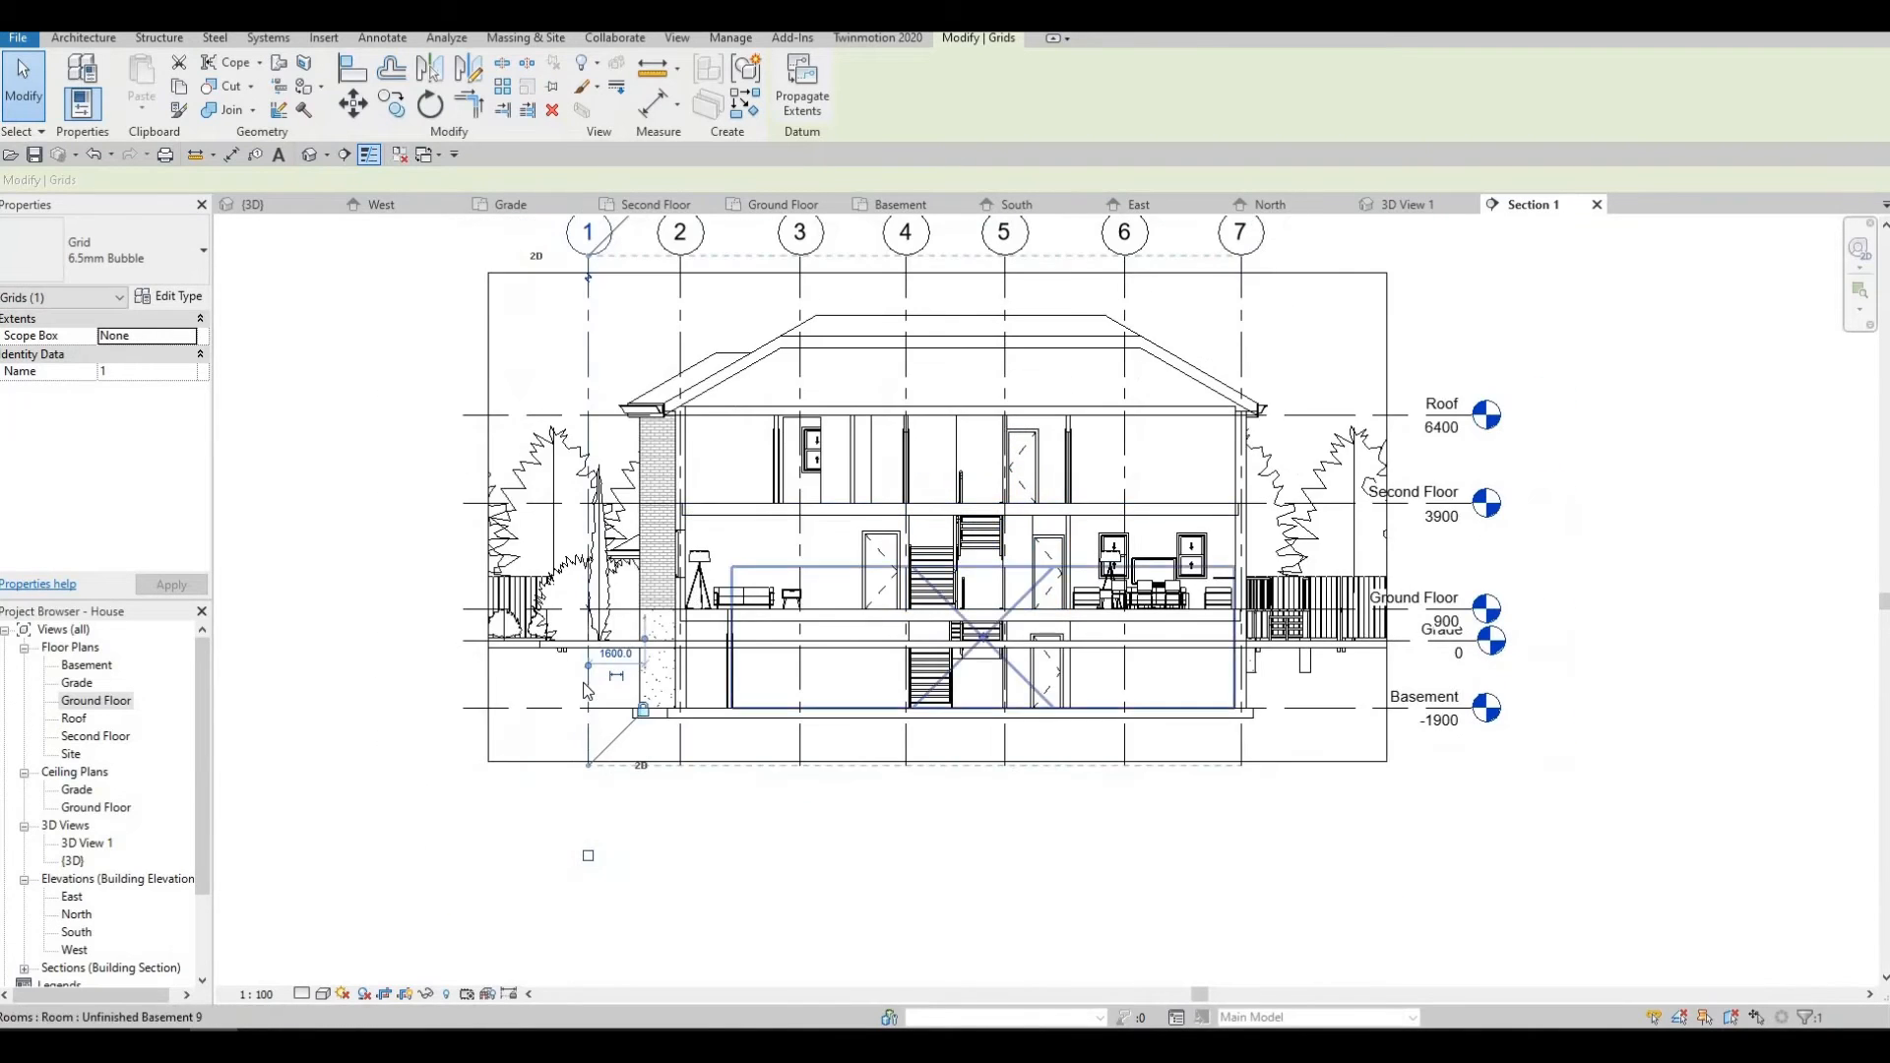
pyautogui.scroll(2, 1012, 558)
pyautogui.moveTo(687, 682); pyautogui.dragTo(716, 671, button='middle')
pyautogui.scroll(-1, 1696, 630)
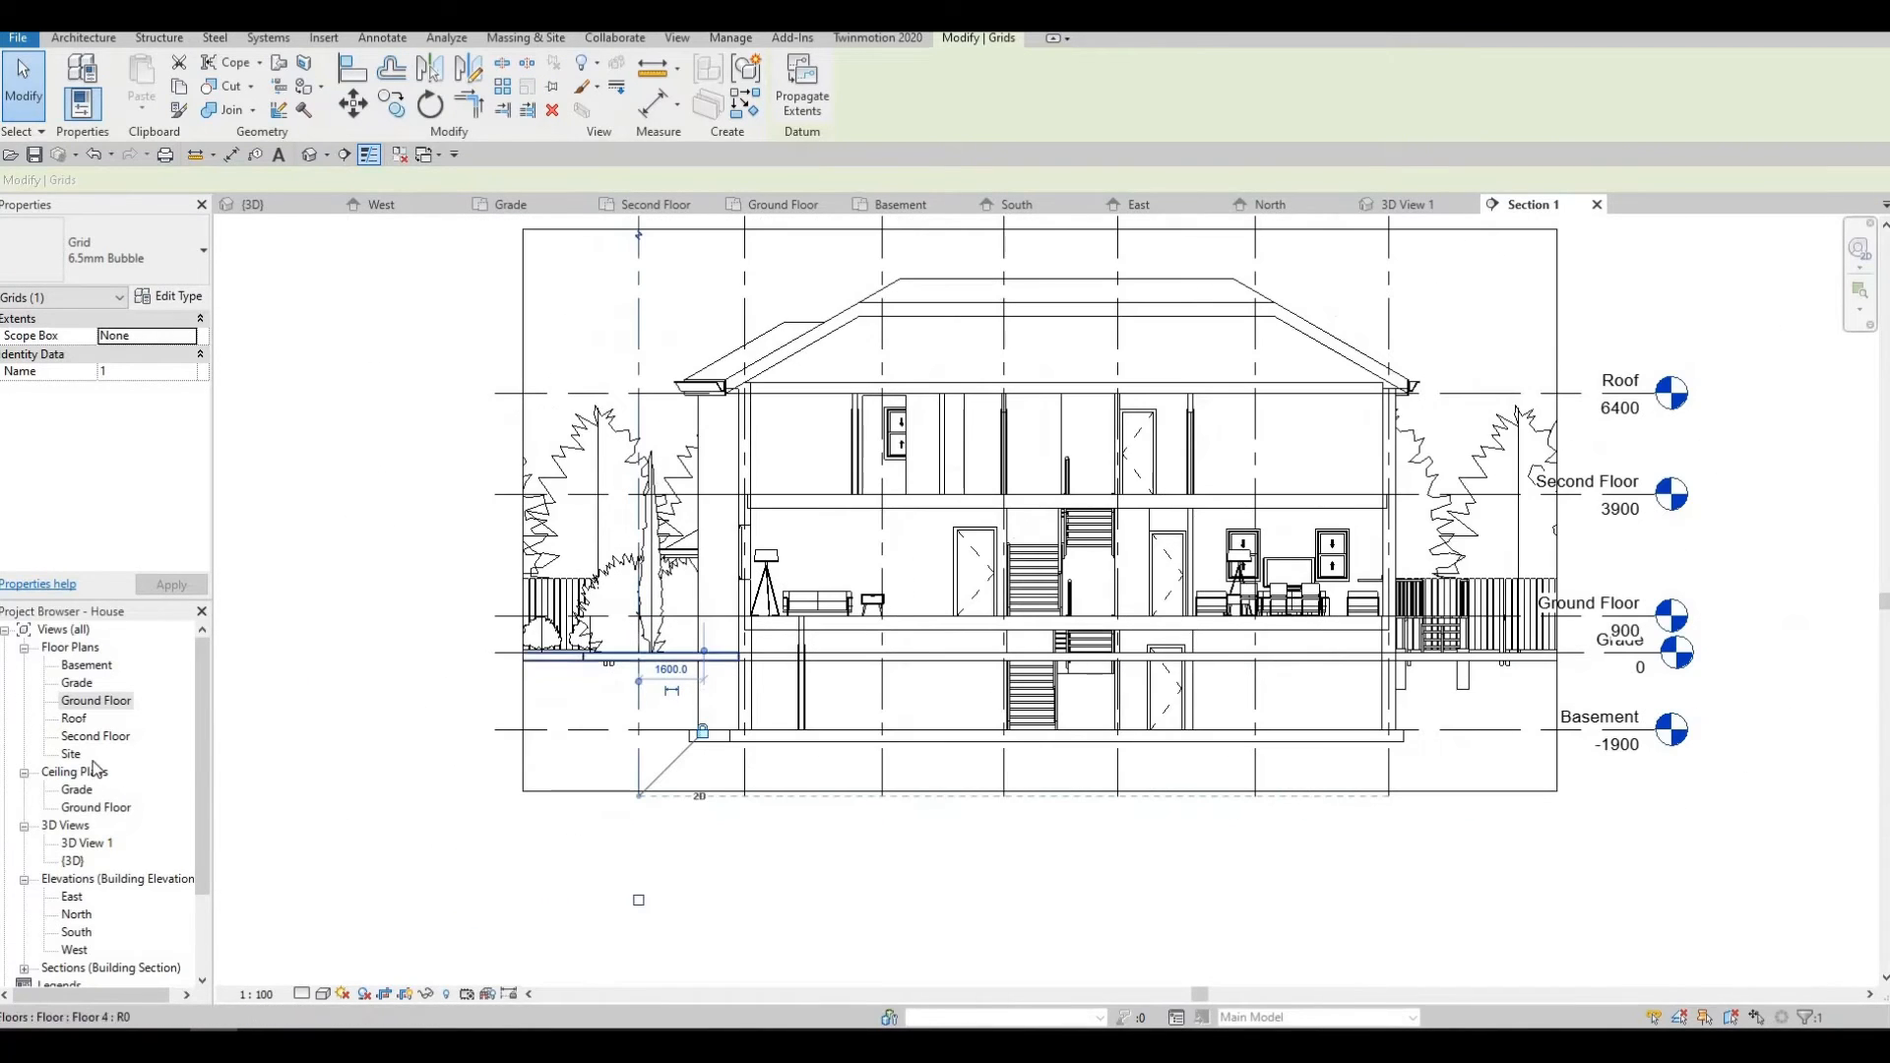
# On the Ground Floor plan, move the section line between grids C and D, through the entrance stairs, and reopen its section view.
pyautogui.doubleClick(80, 701)
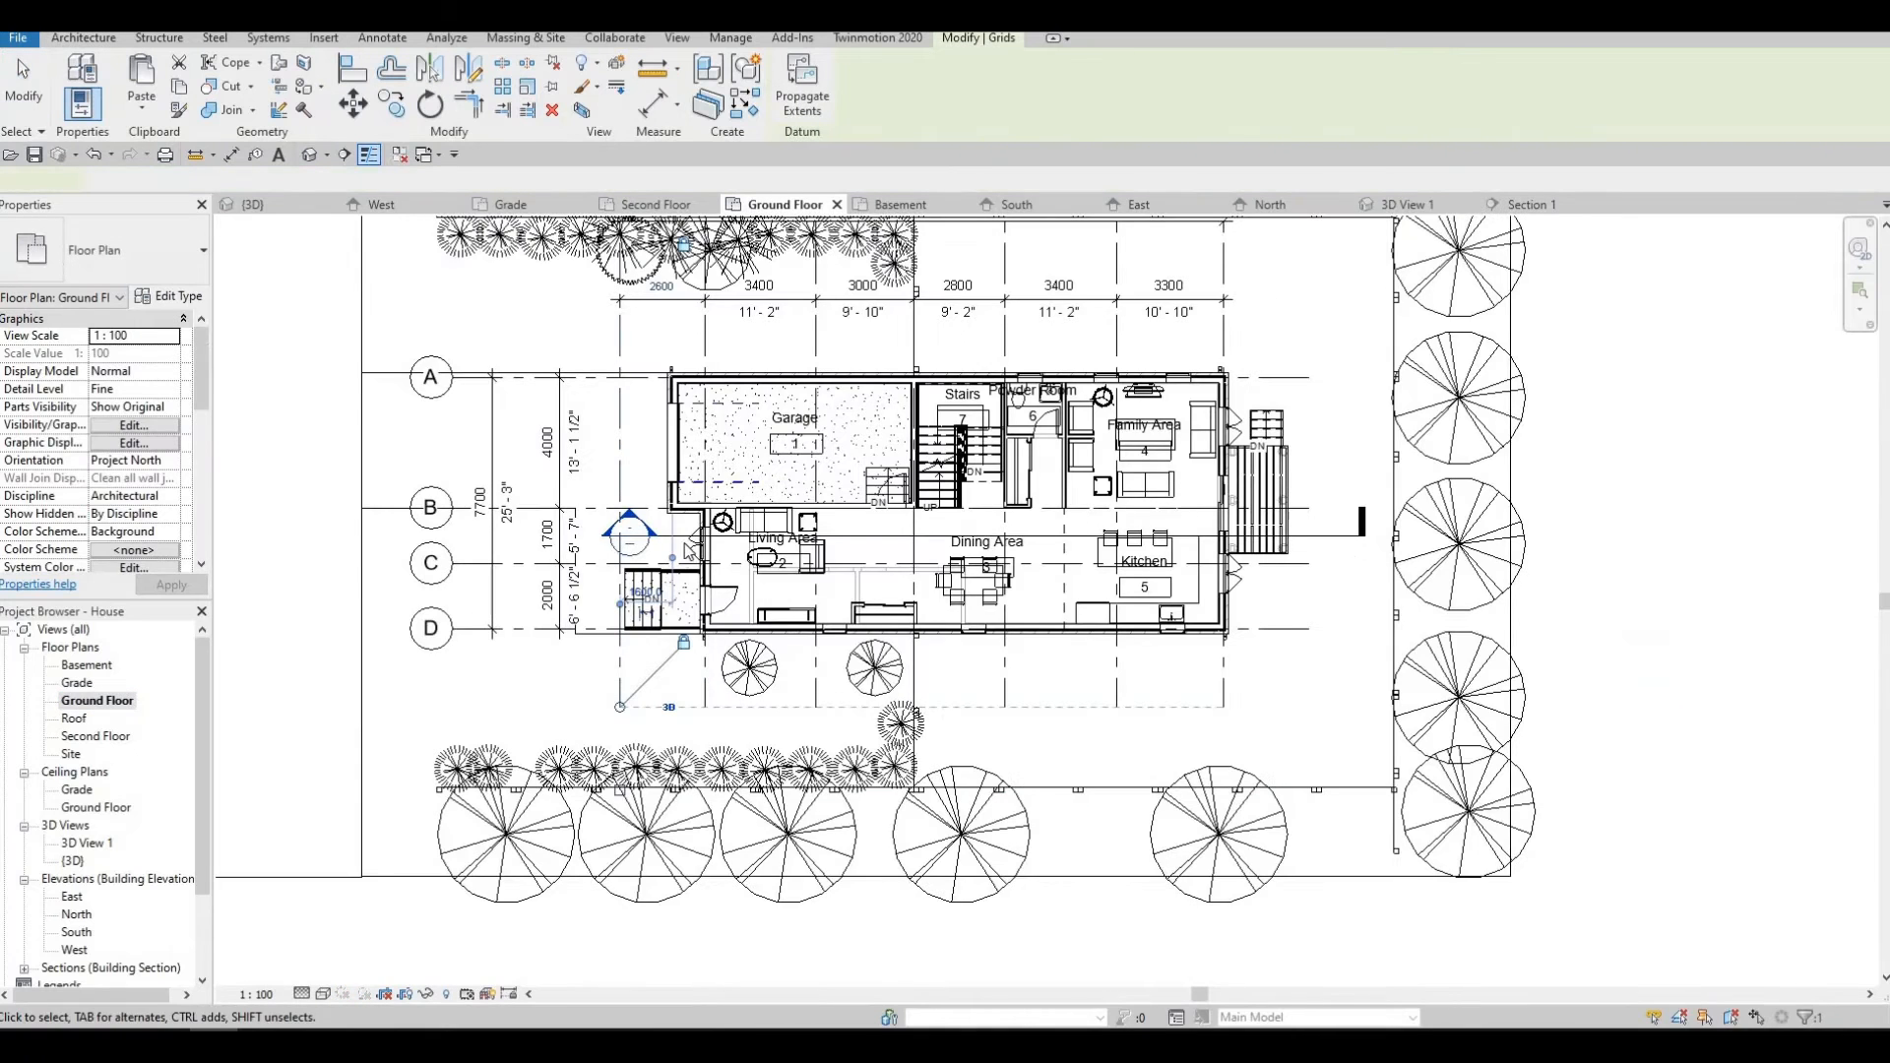
pyautogui.scroll(2, 686, 550)
pyautogui.click(689, 536)
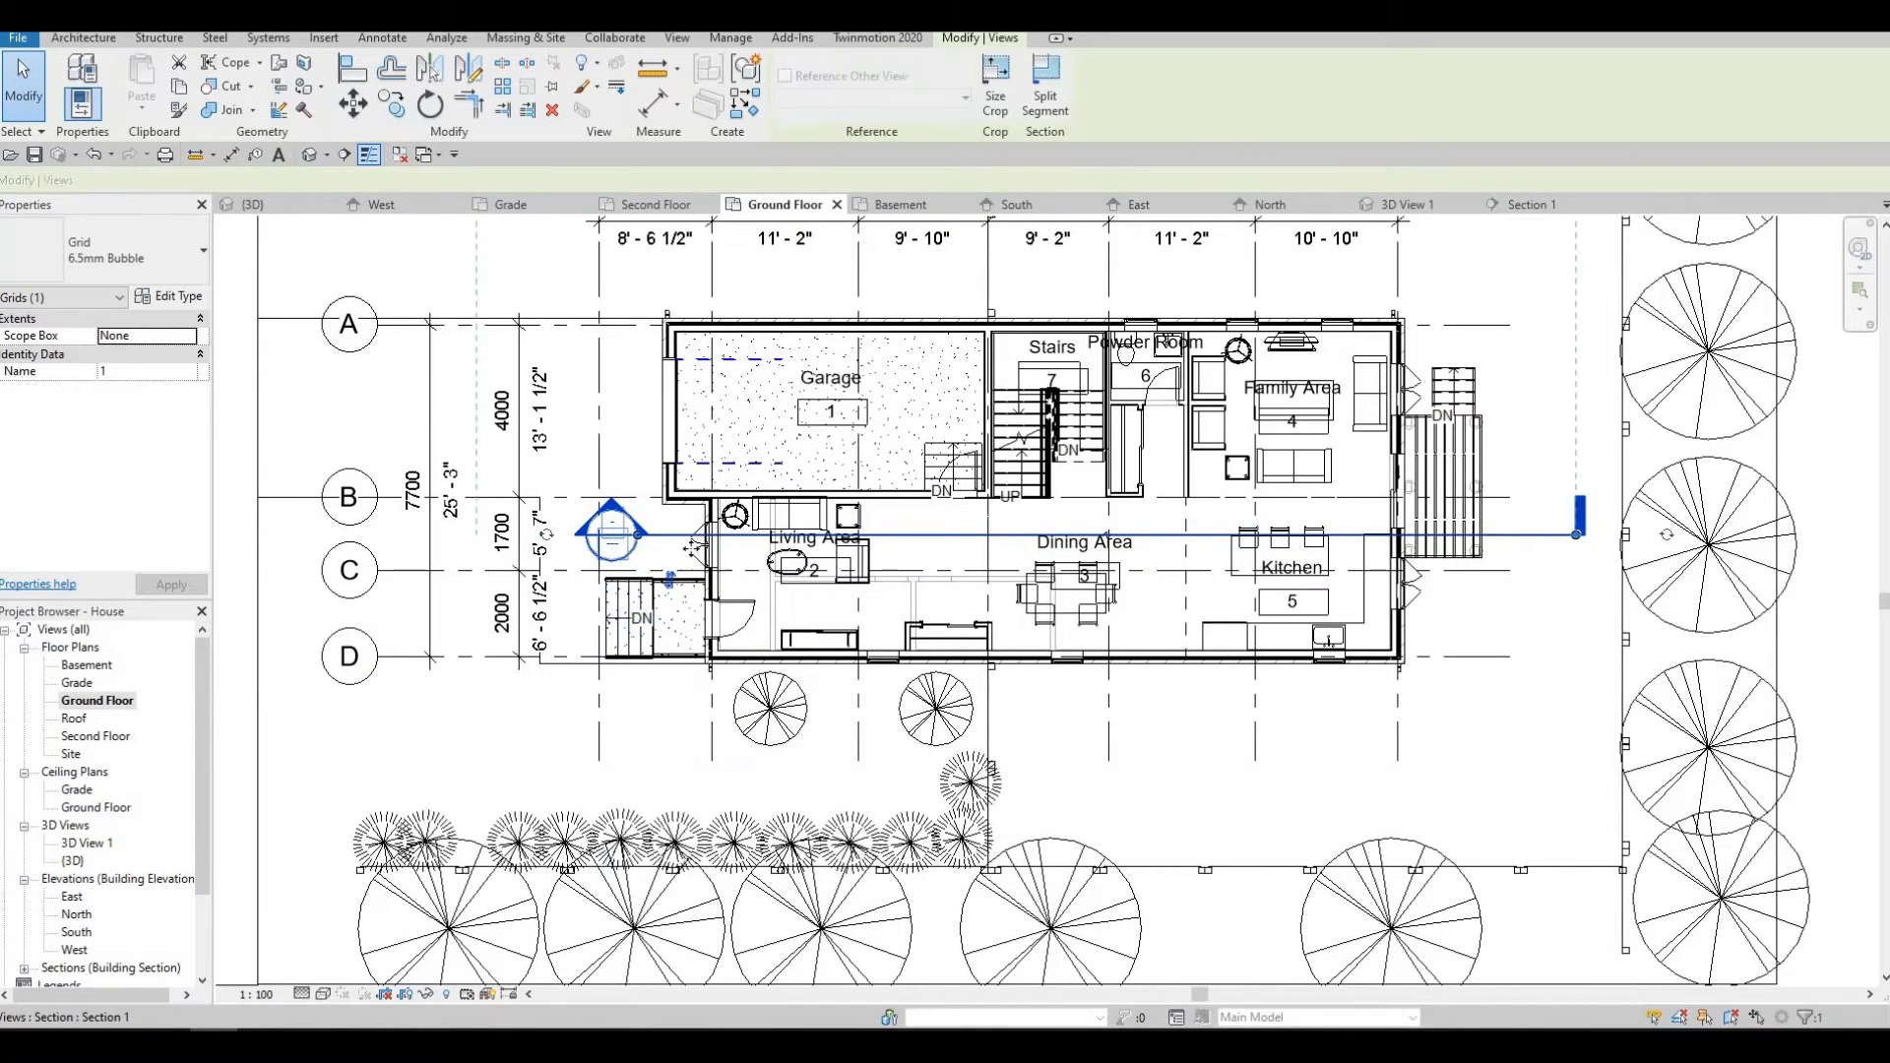
pyautogui.moveTo(689, 583); pyautogui.dragTo(530, 602)
pyautogui.press('Escape')
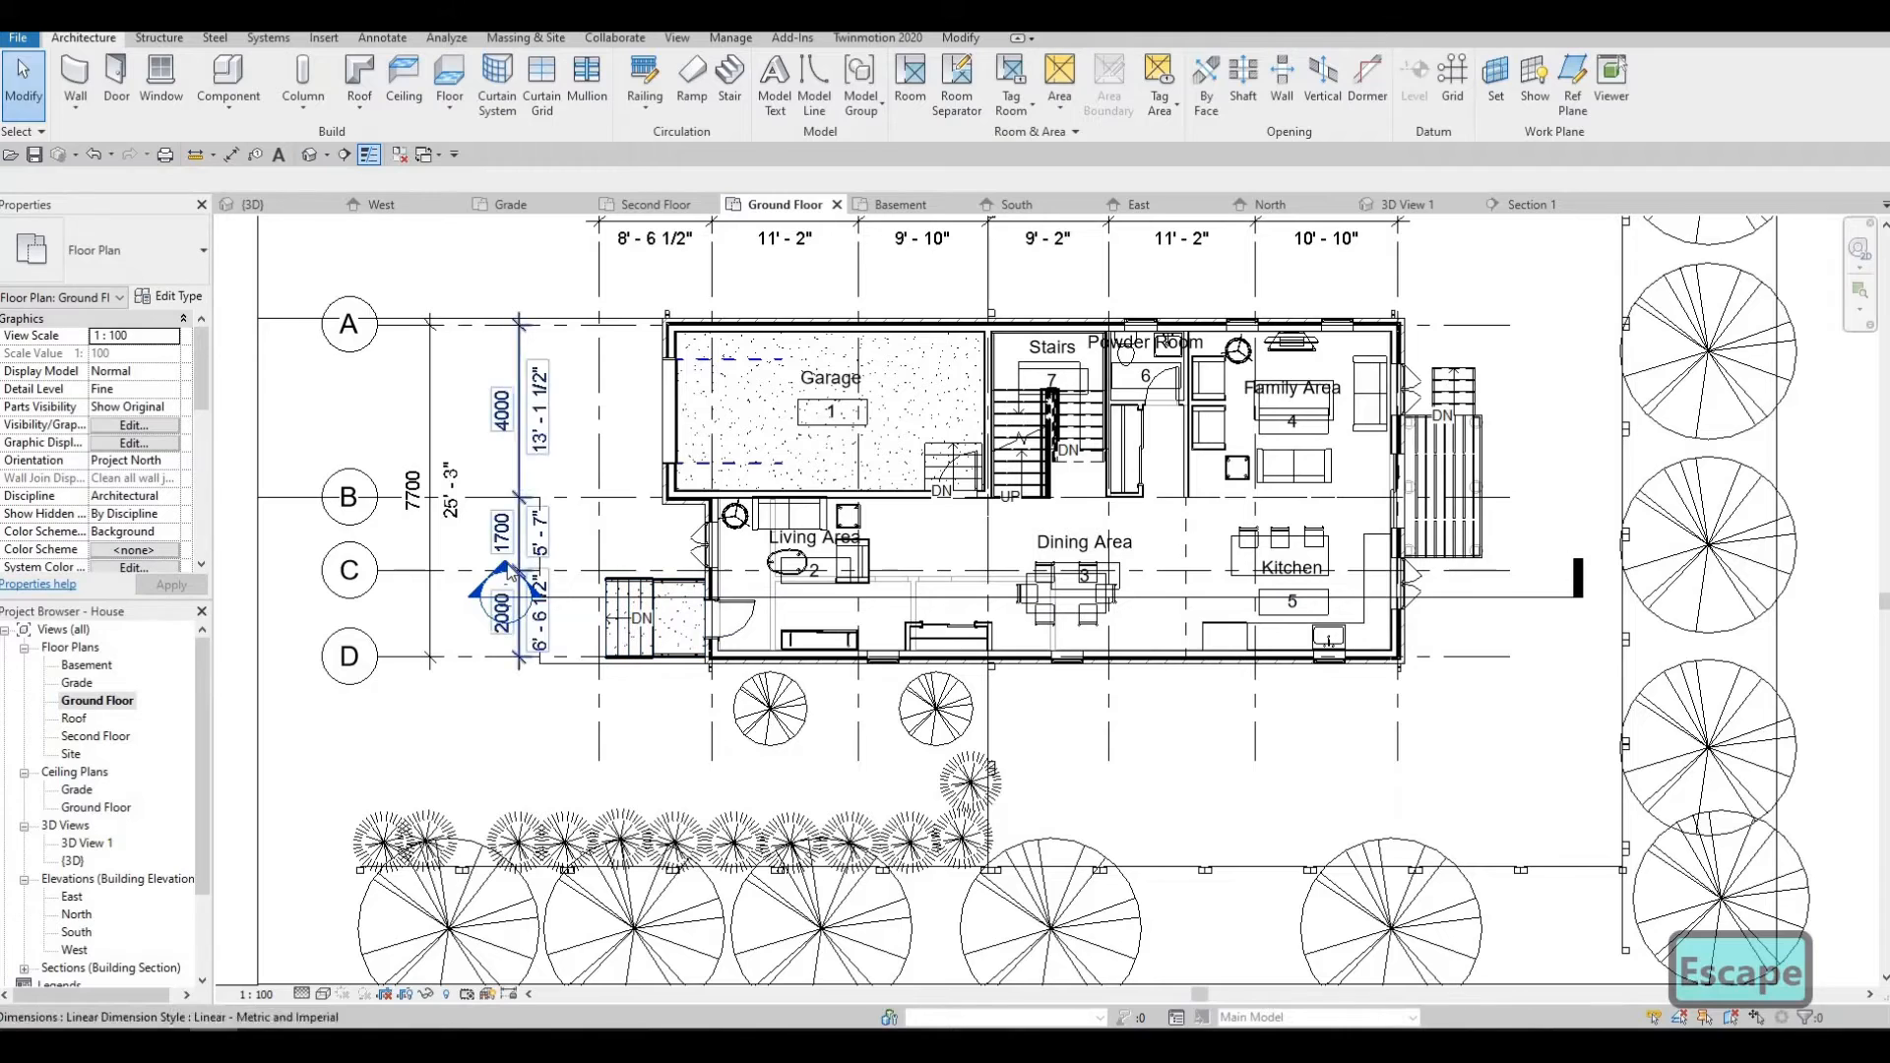
pyautogui.doubleClick(508, 575)
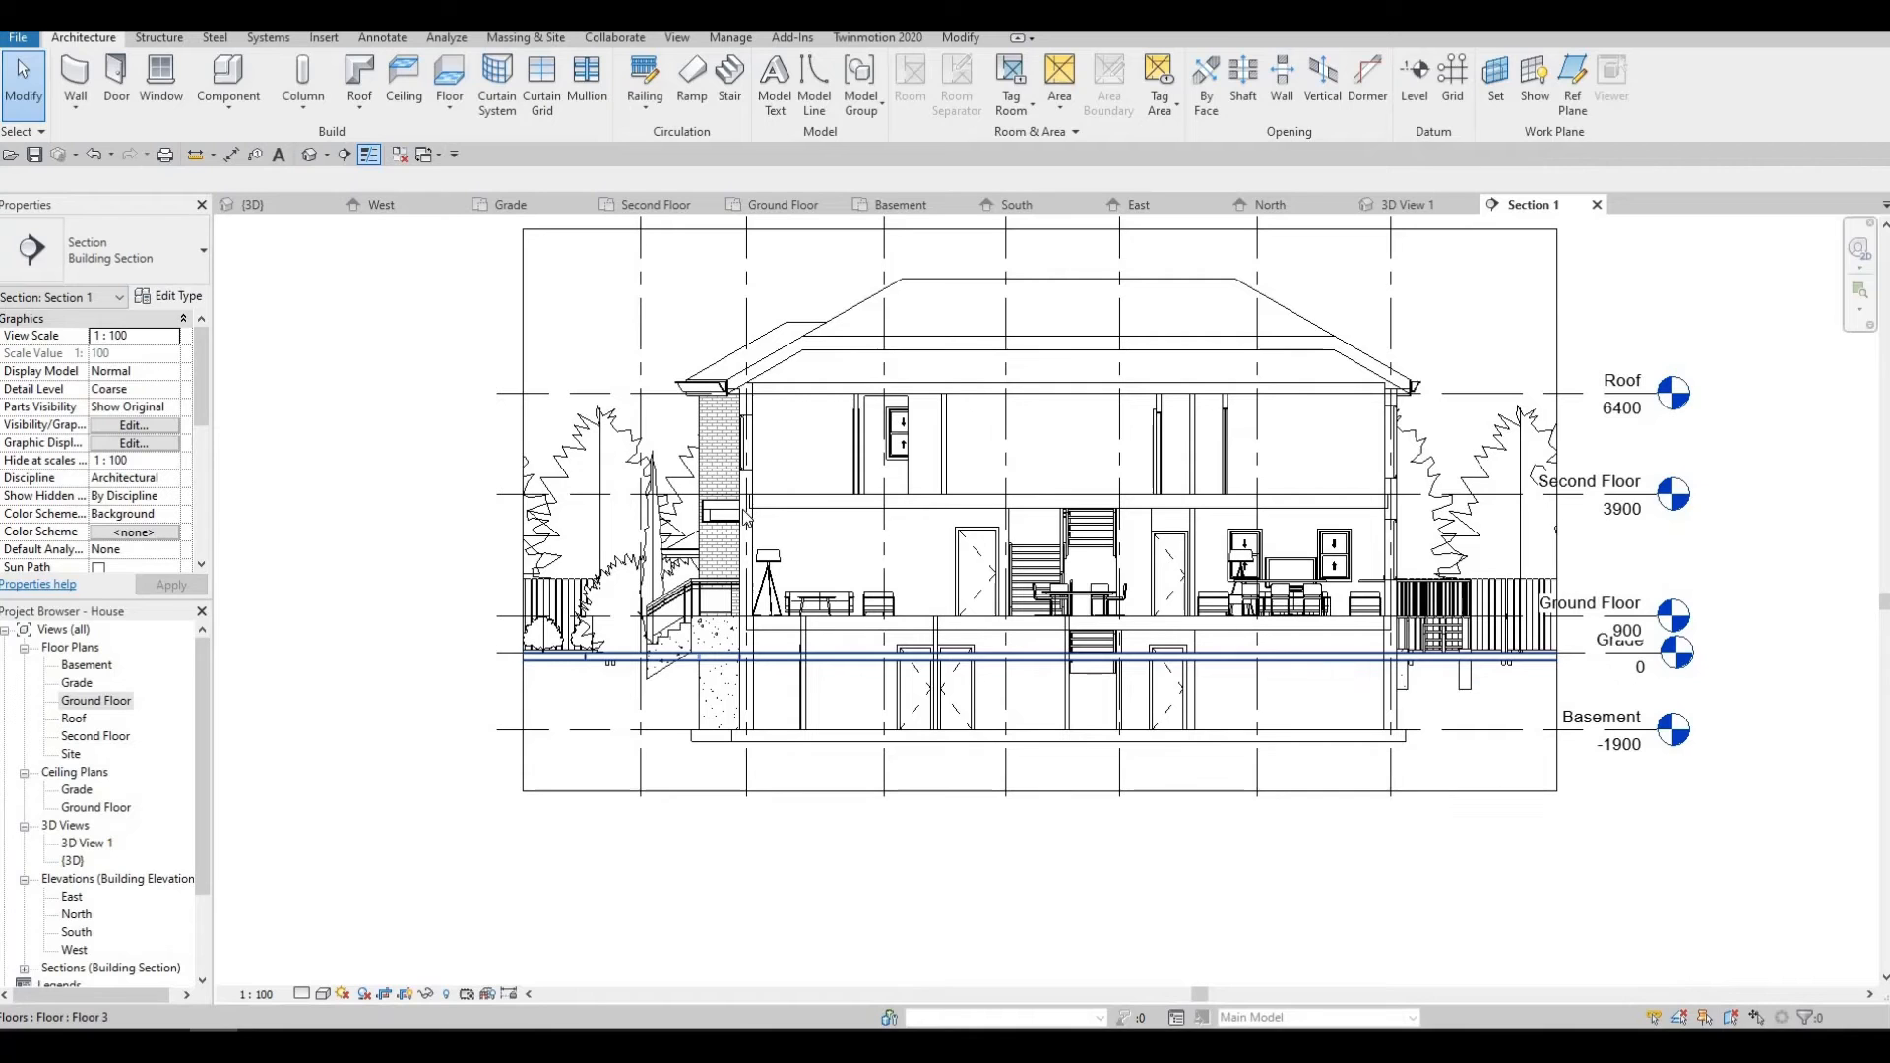
pyautogui.scroll(-1, 690, 546)
pyautogui.moveTo(655, 569); pyautogui.dragTo(645, 580, button='middle')
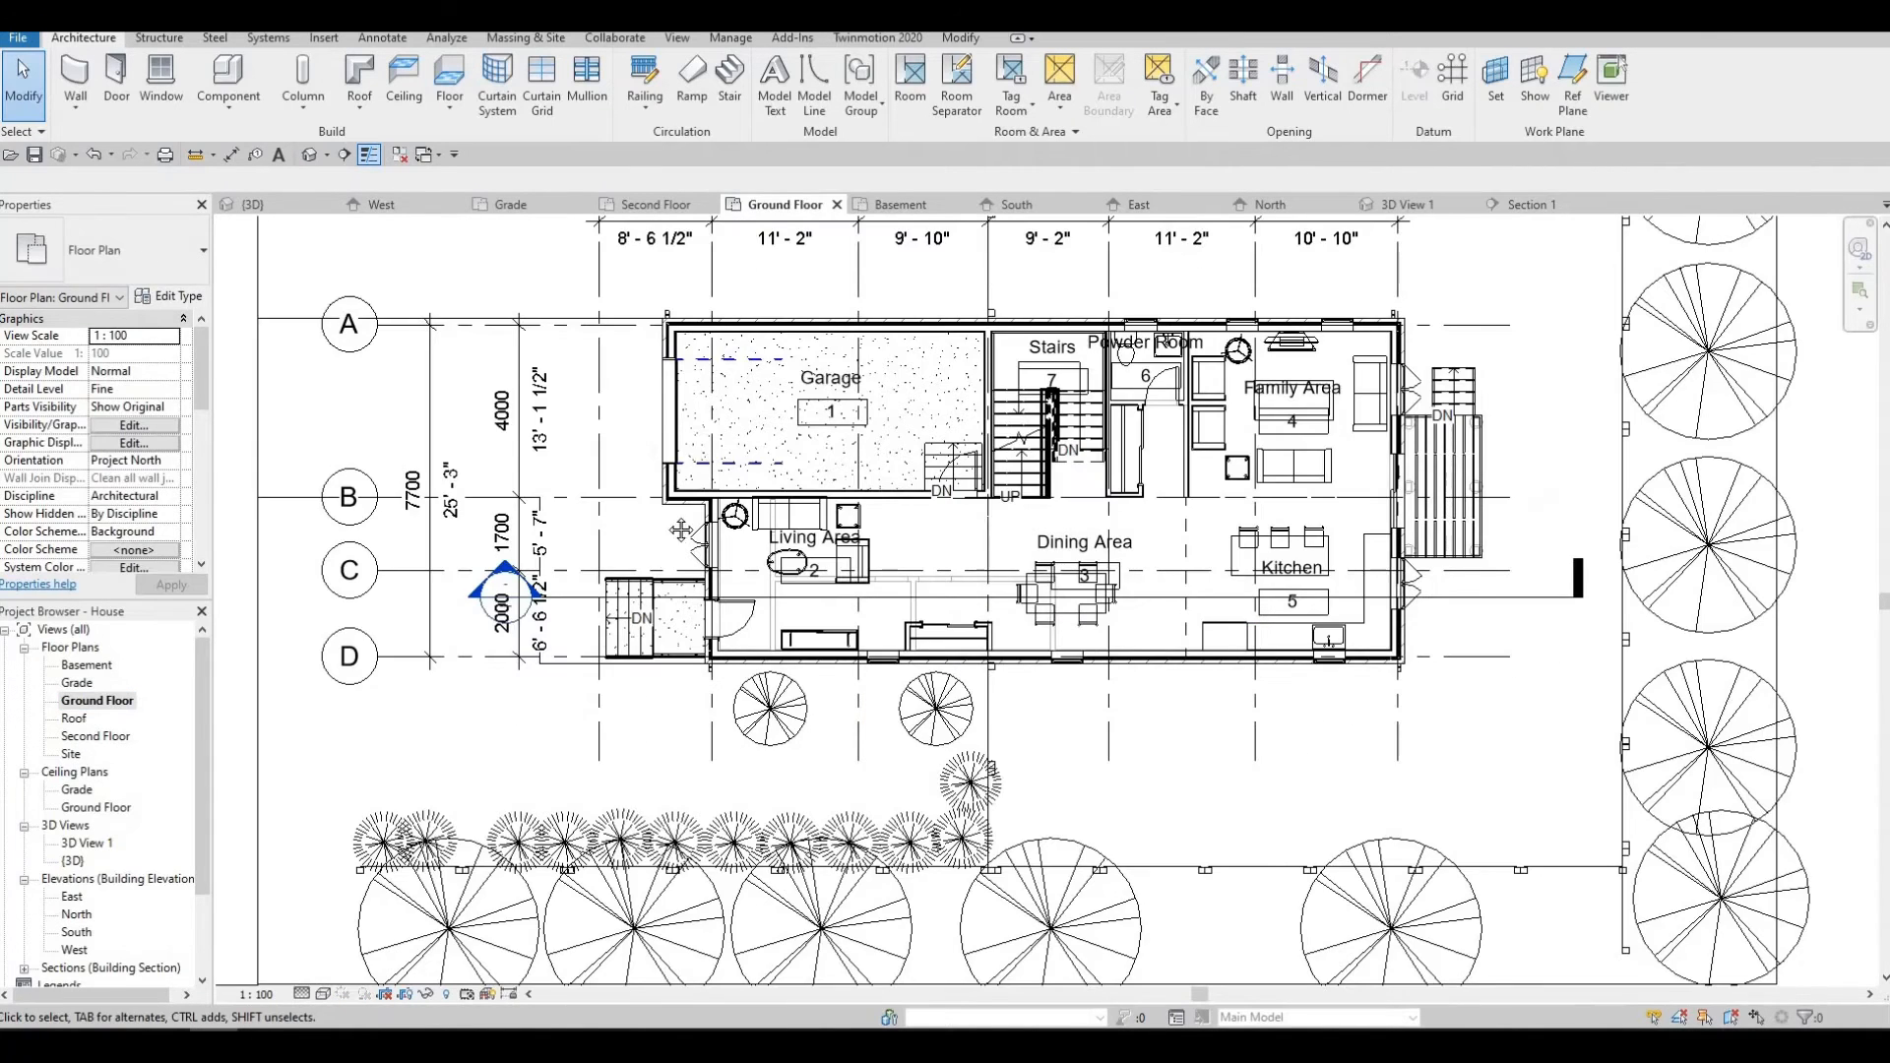
# Draw a vertical building section through the stairs and dining area between grids 4 and 5 on the Ground Floor plan, and open its view.
pyautogui.scroll(-1, 634, 455)
pyautogui.moveTo(630, 454); pyautogui.dragTo(567, 553, button='middle')
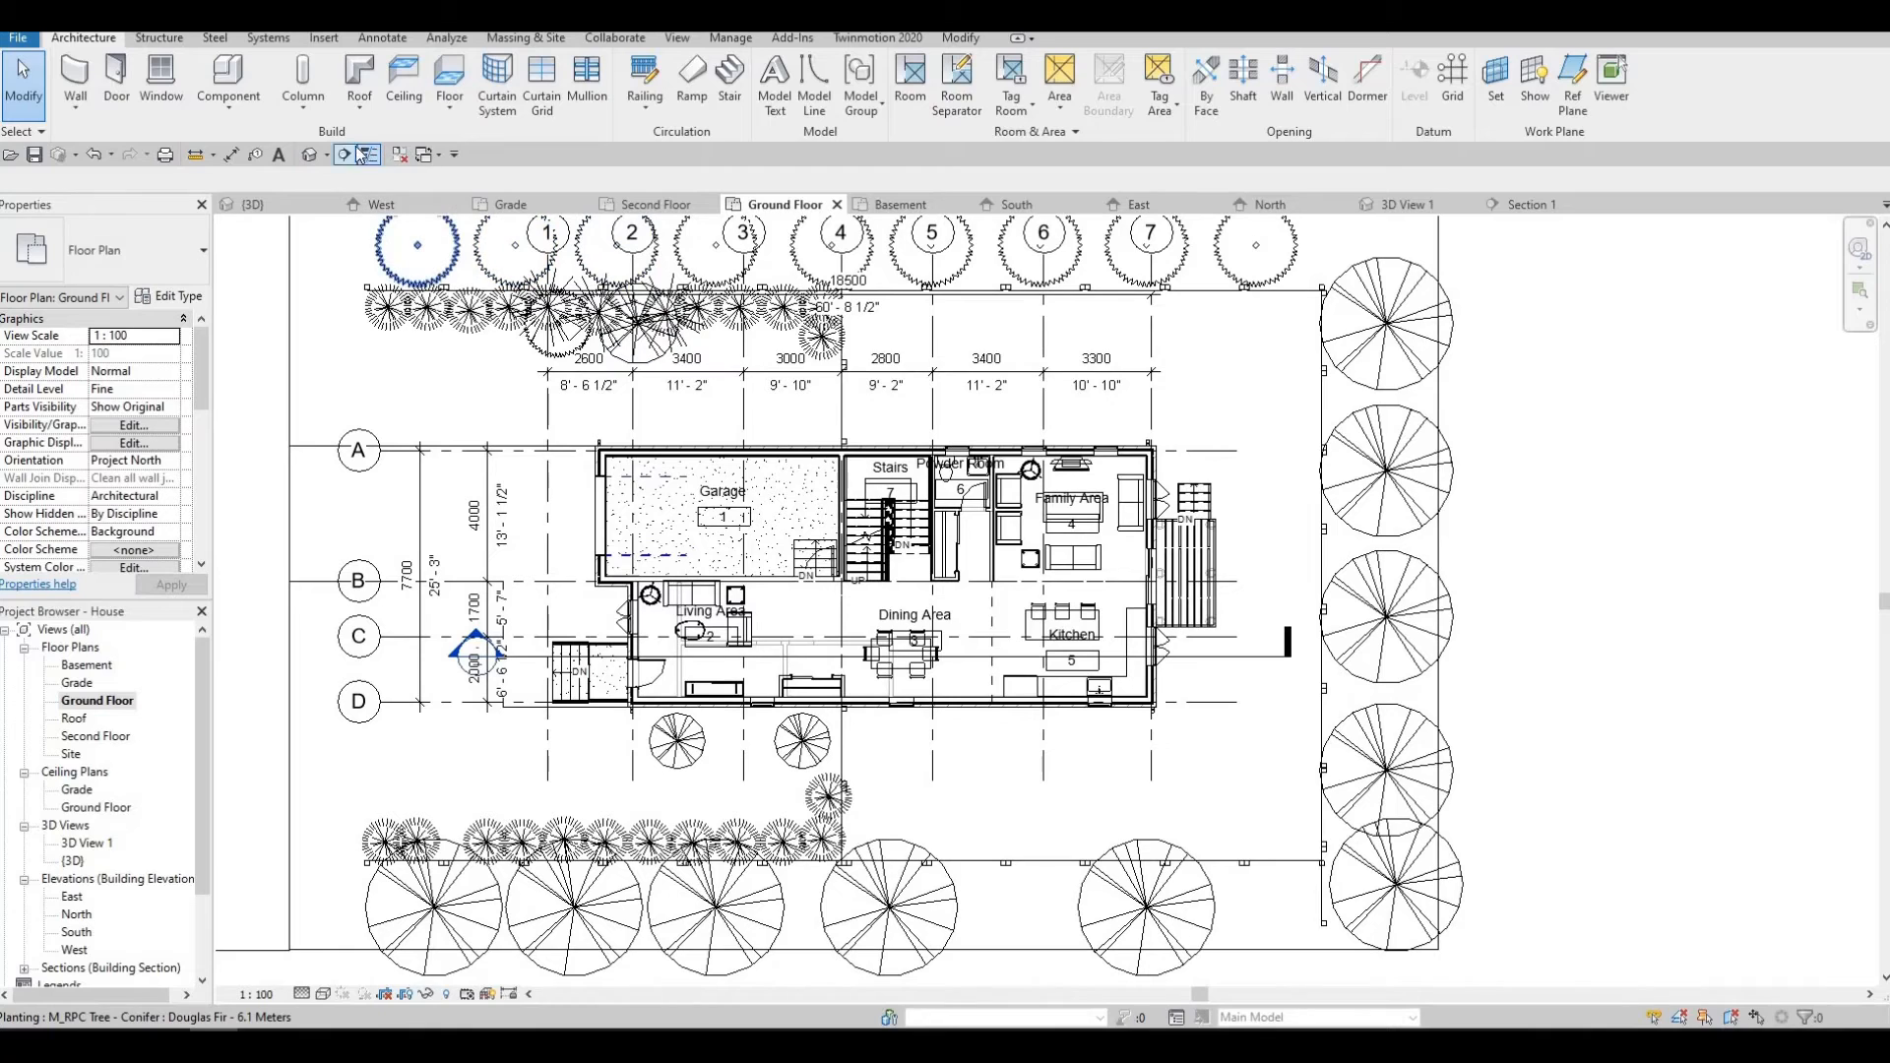
pyautogui.click(351, 155)
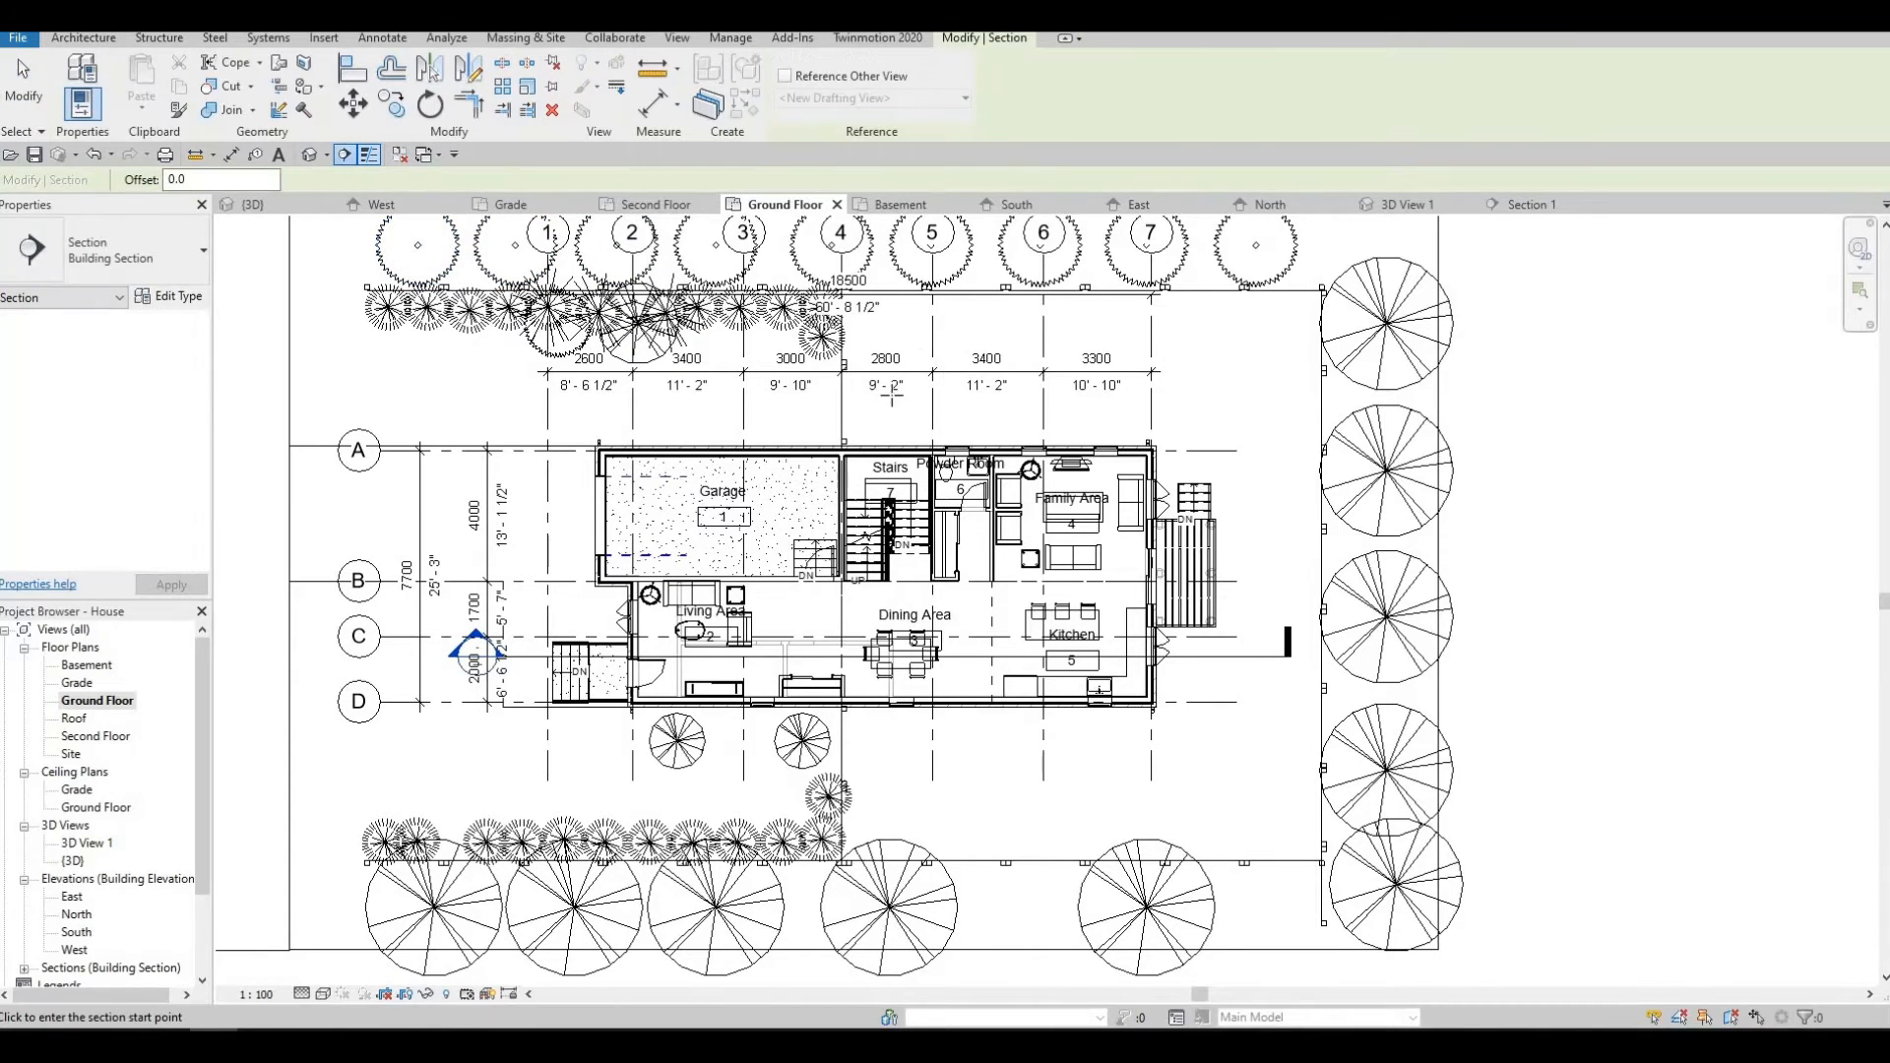
pyautogui.click(891, 386)
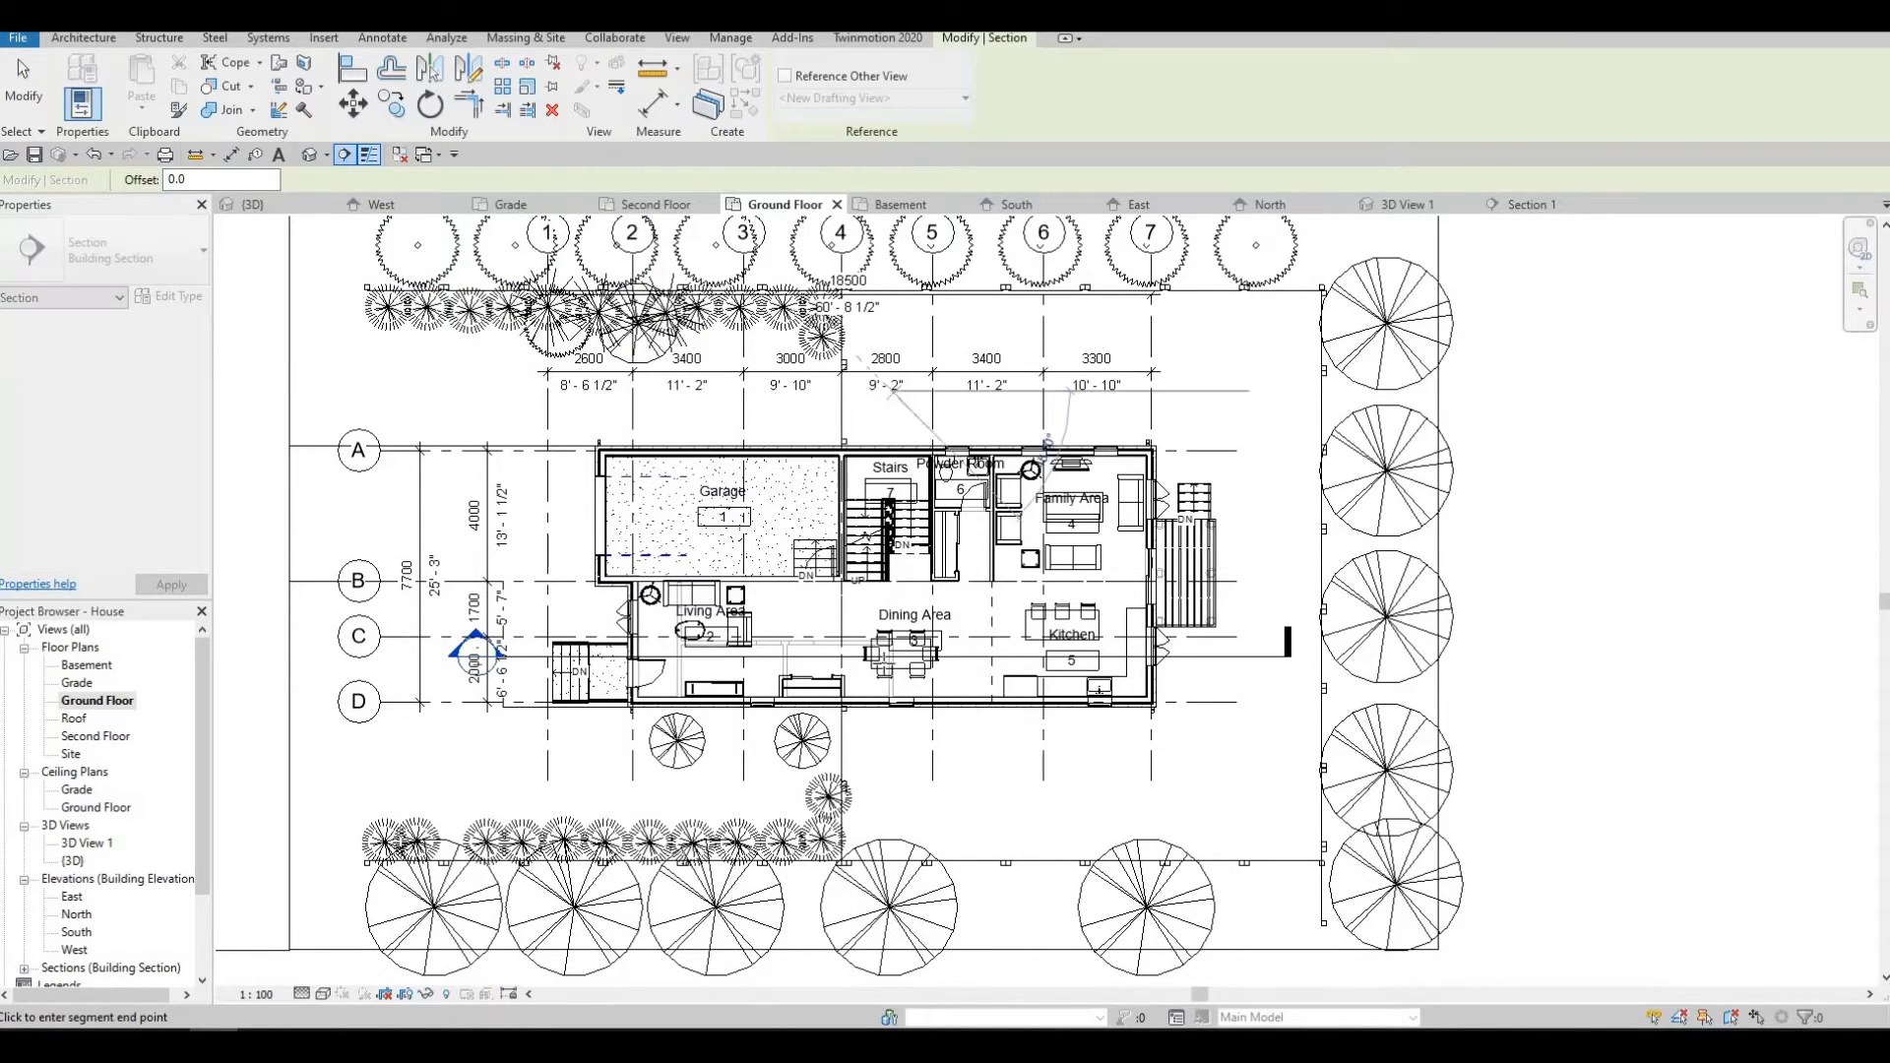
pyautogui.click(892, 799)
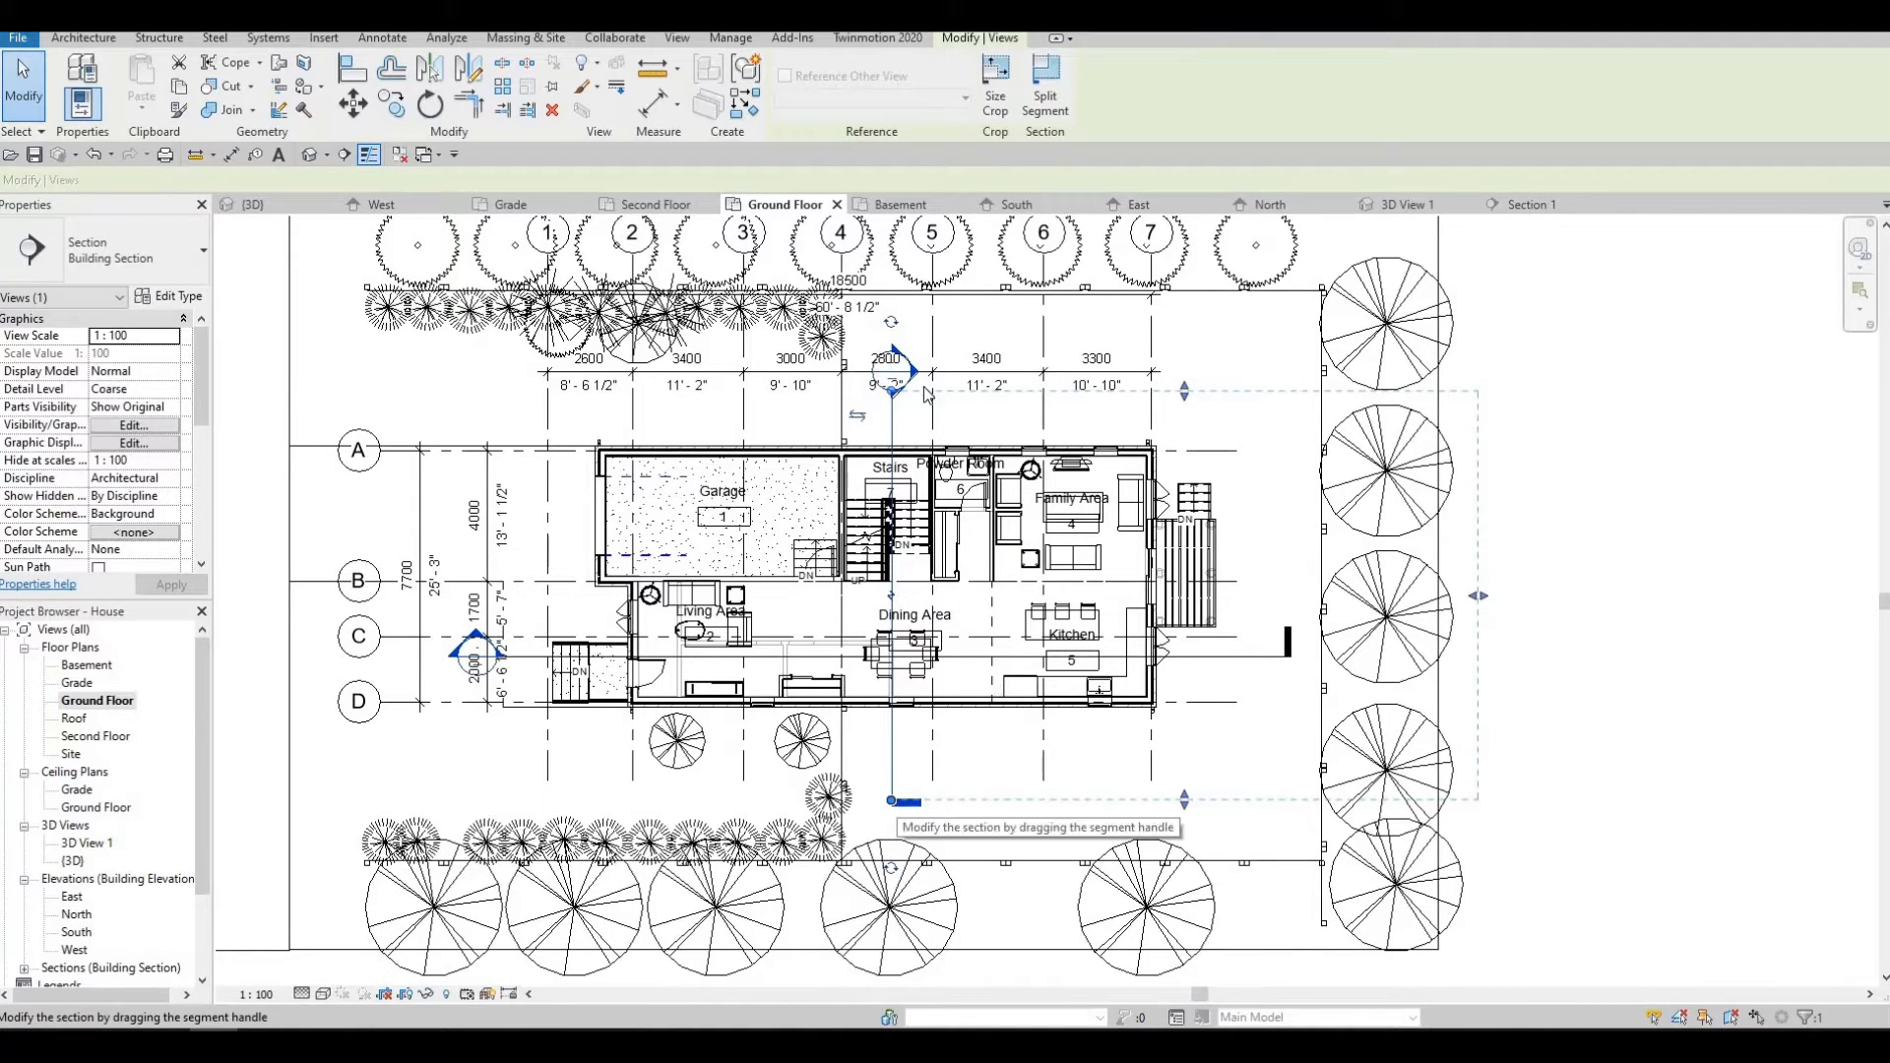
pyautogui.press('Escape')
pyautogui.press('Escape')
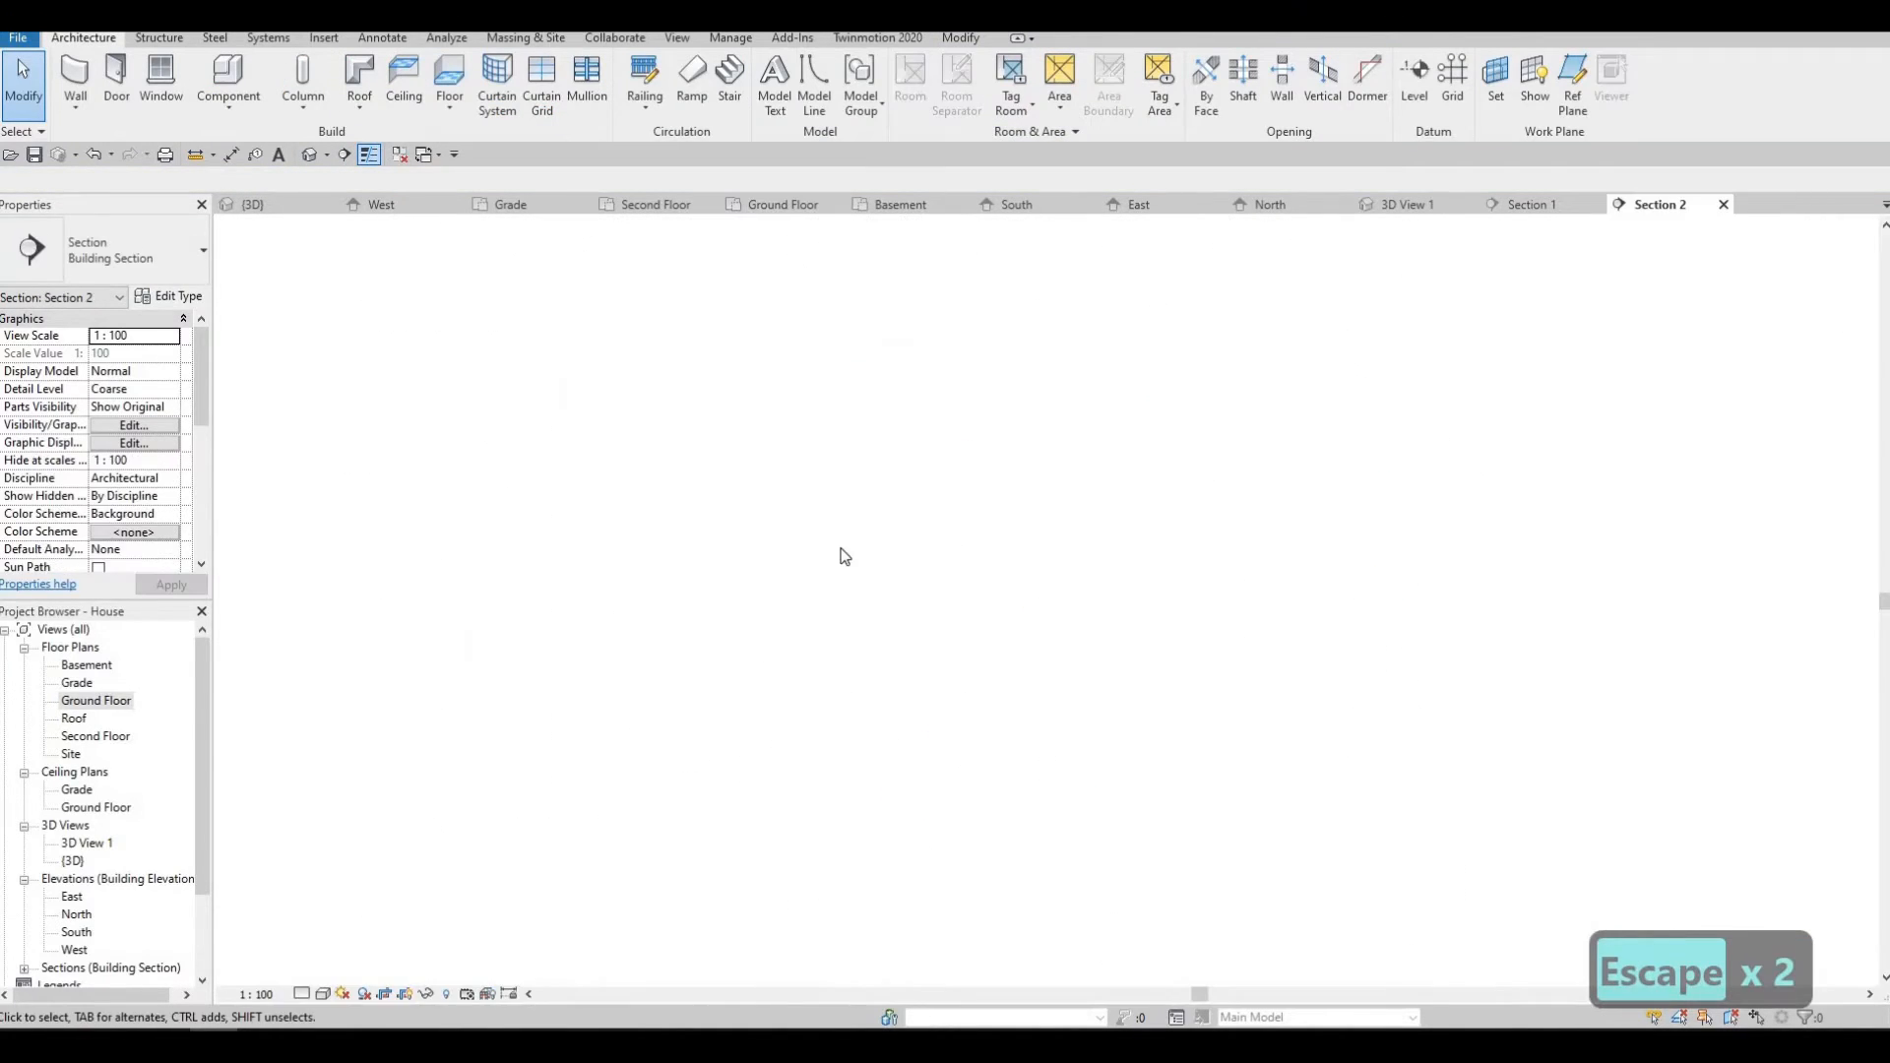
pyautogui.scroll(2, 933, 683)
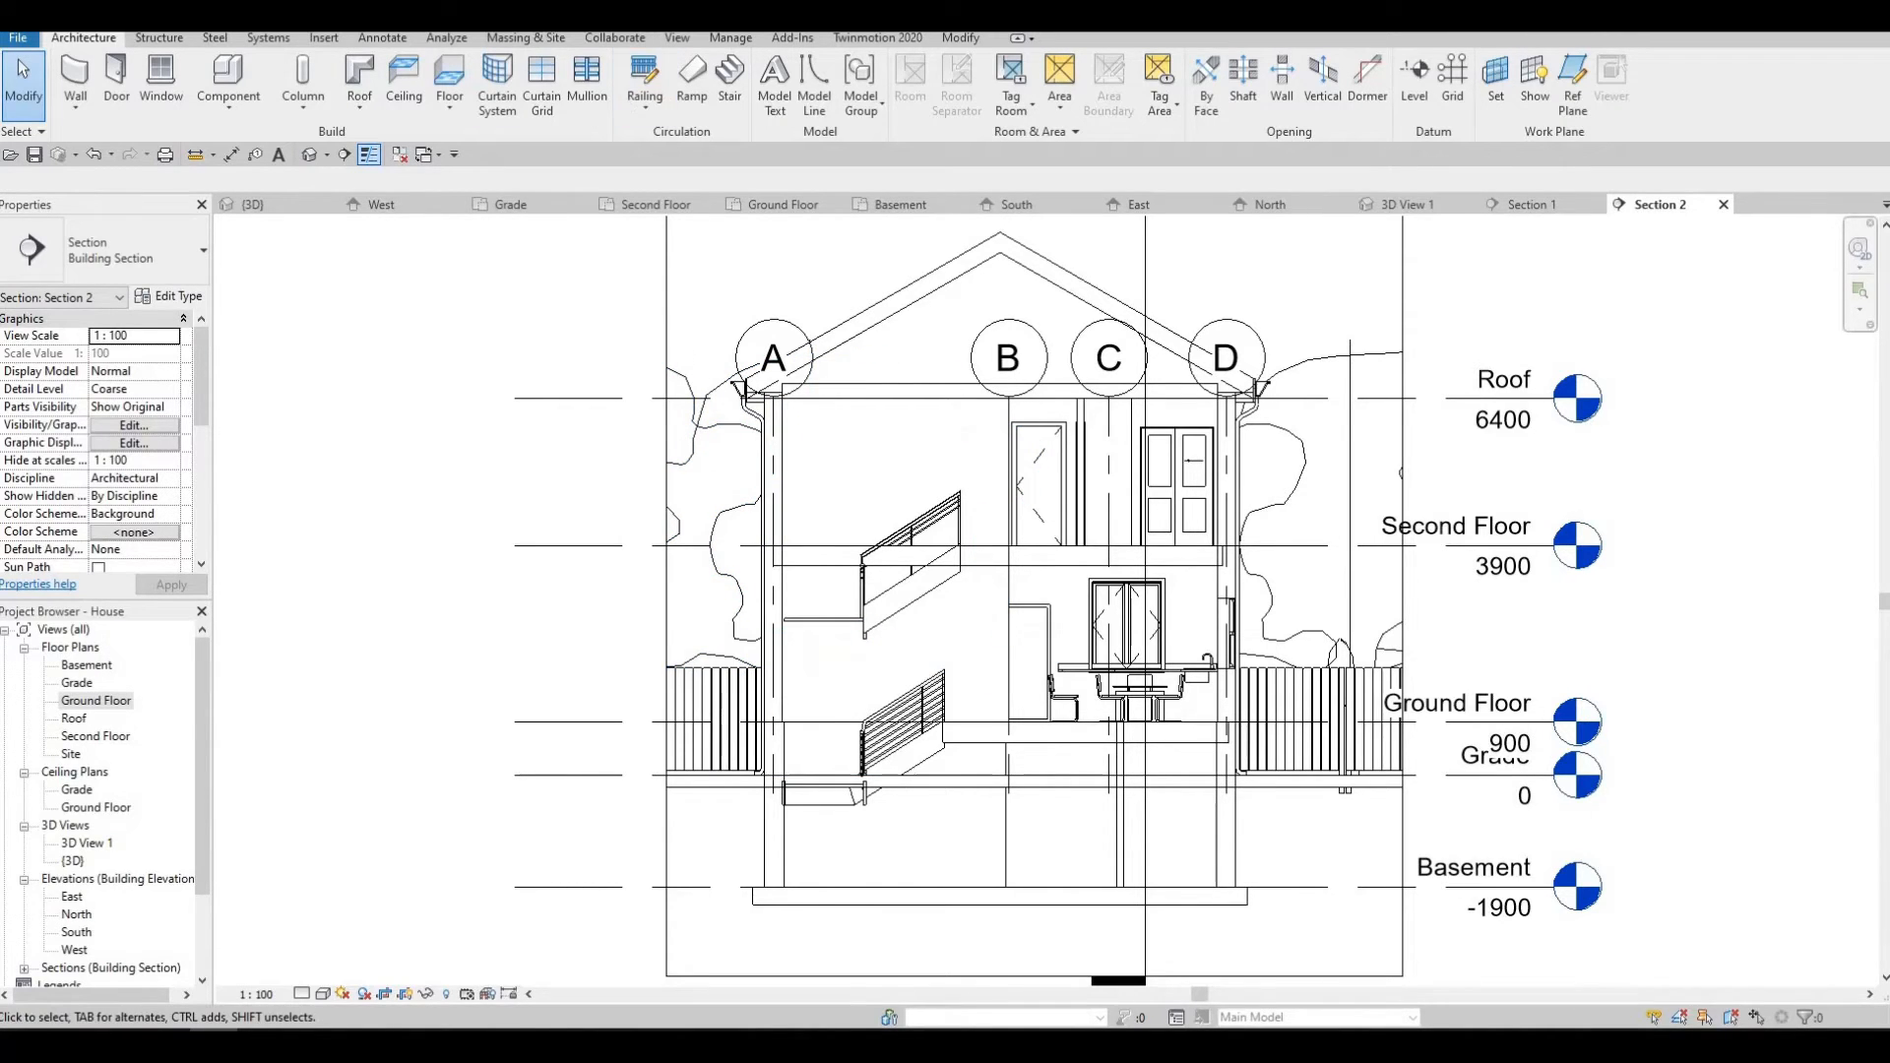
# Start creating a new drawing sheet in the project.
pyautogui.click(678, 38)
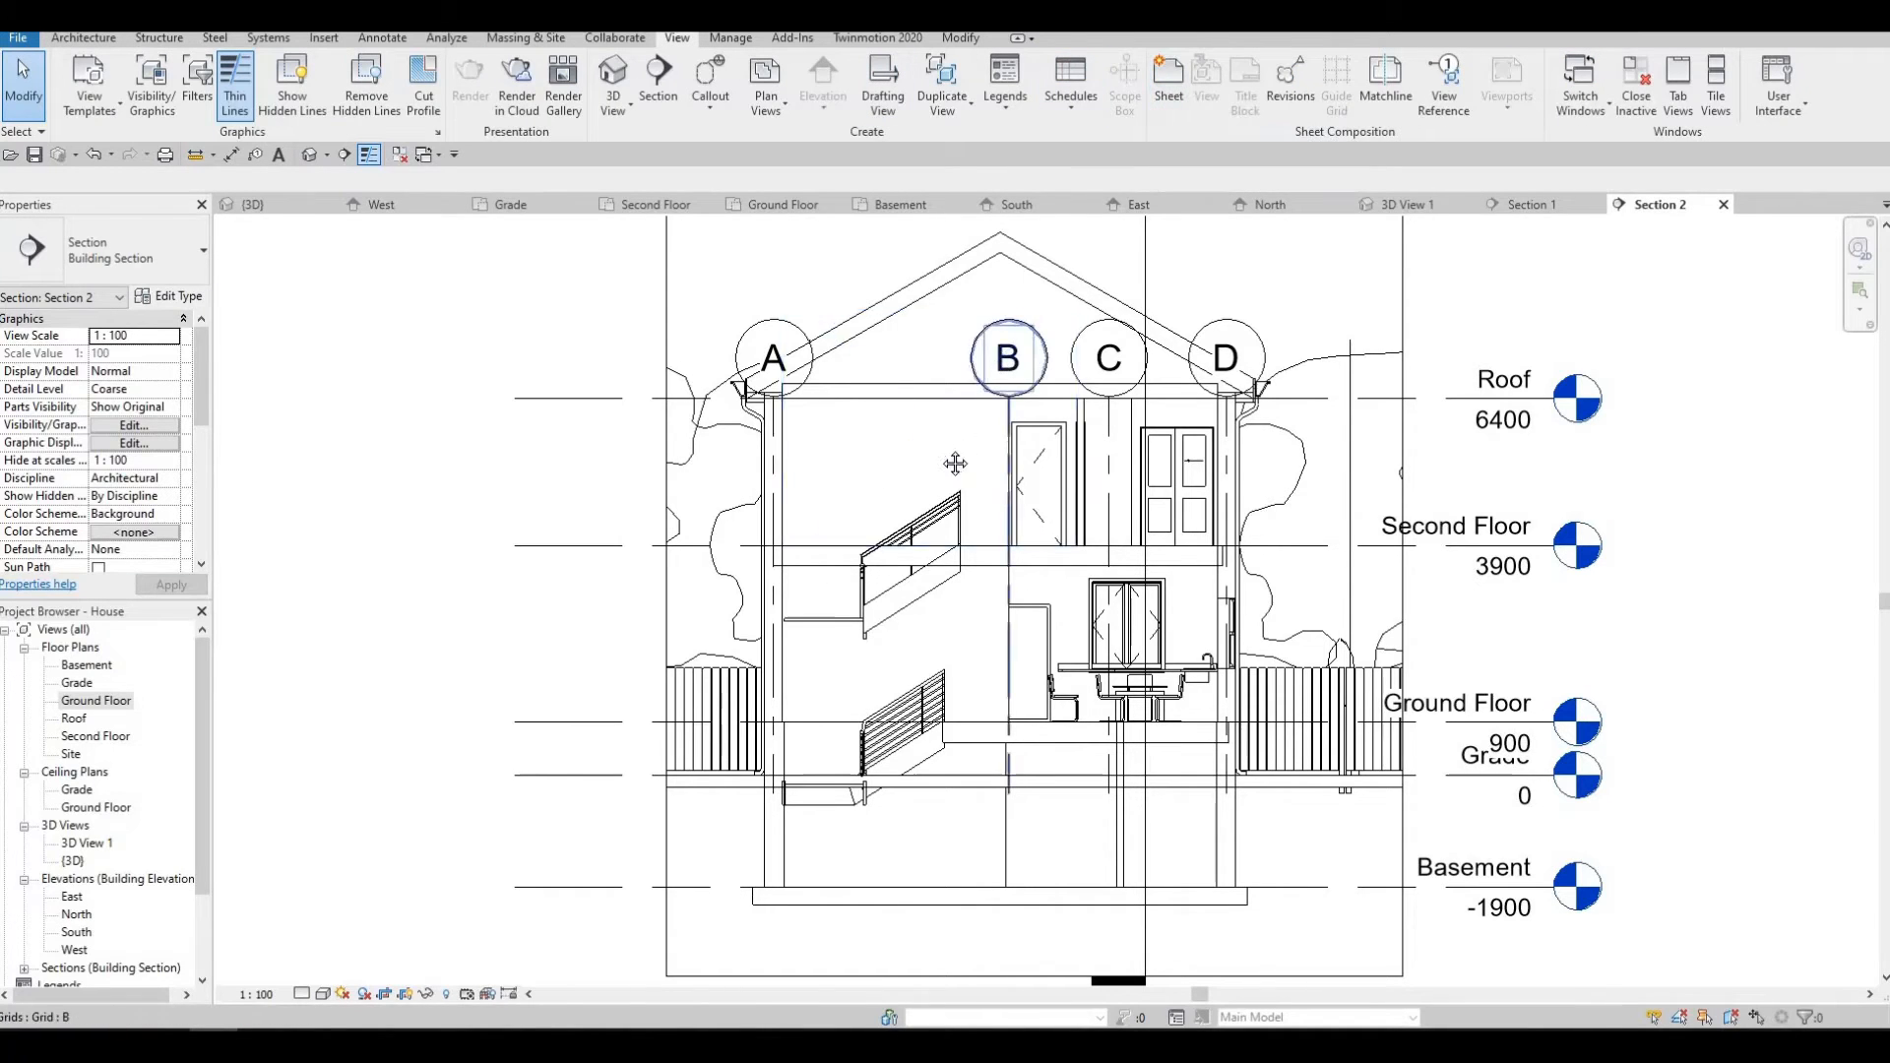
pyautogui.scroll(-3, 962, 456)
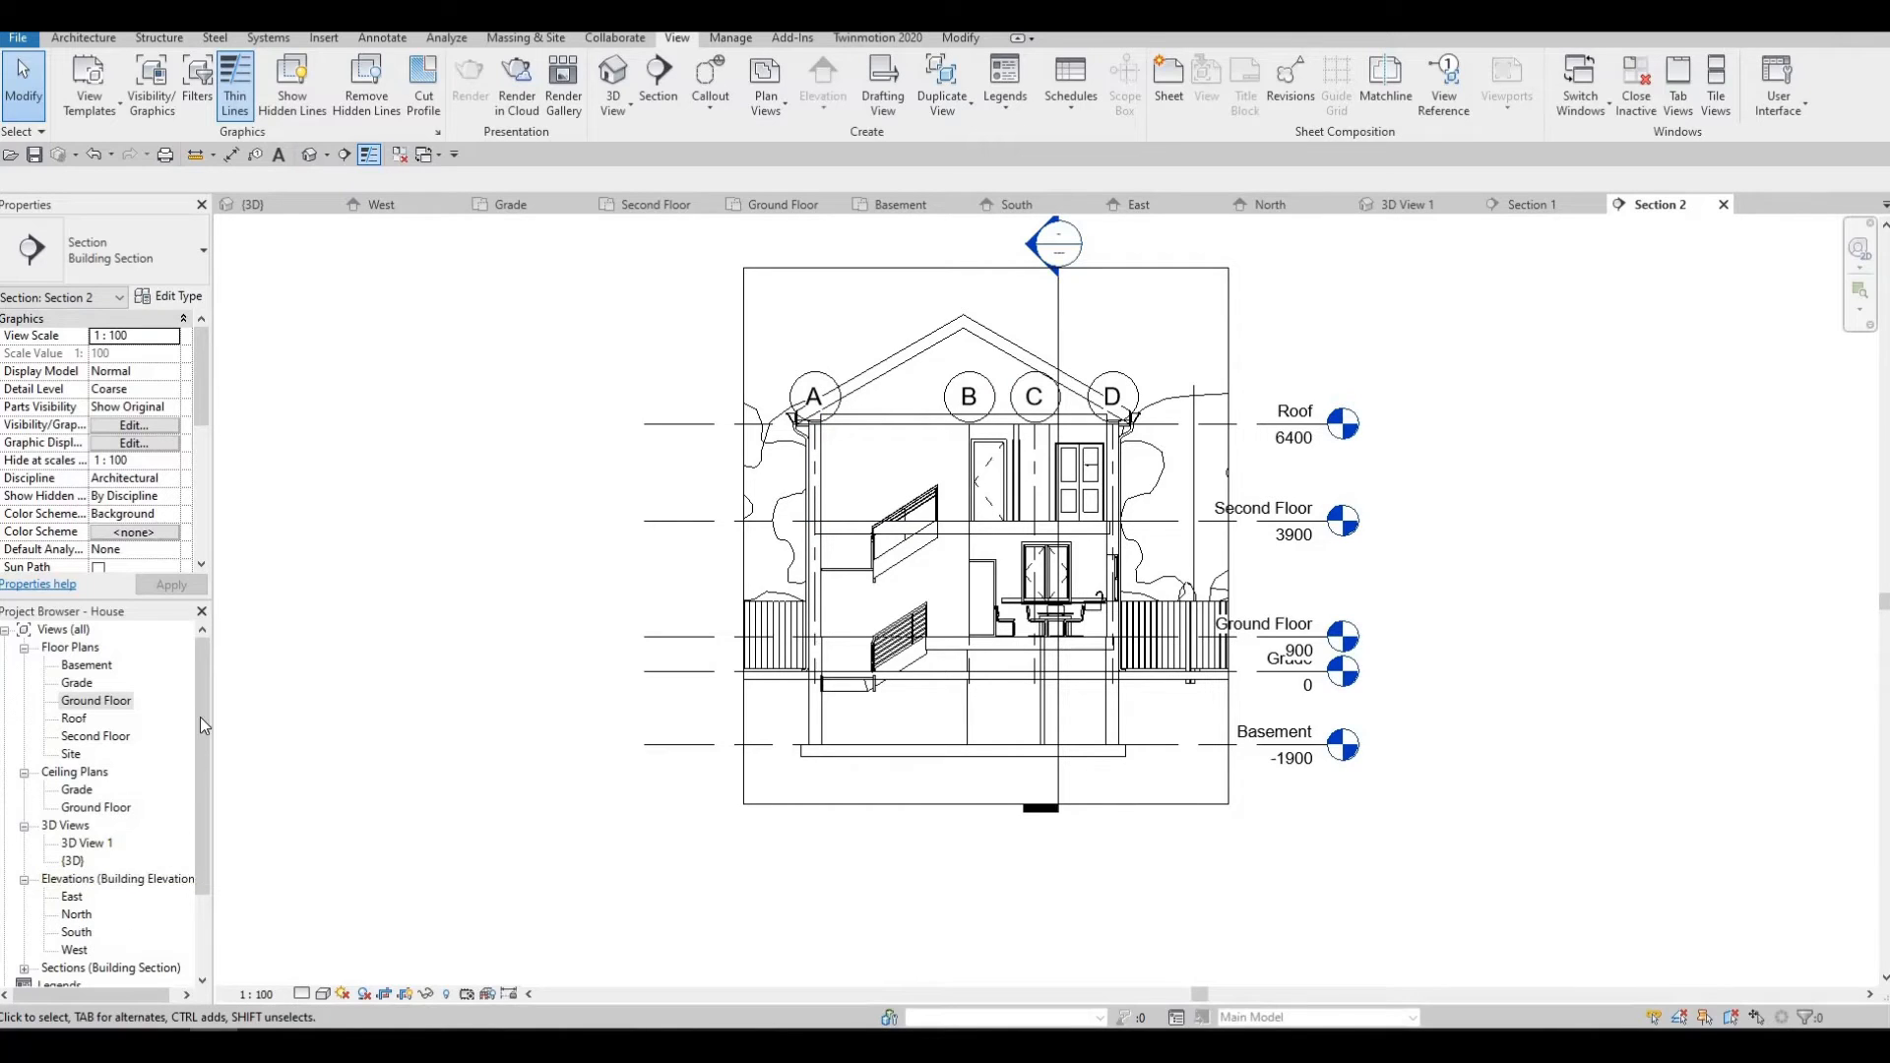
pyautogui.click(95, 700)
pyautogui.scroll(-2, 78, 680)
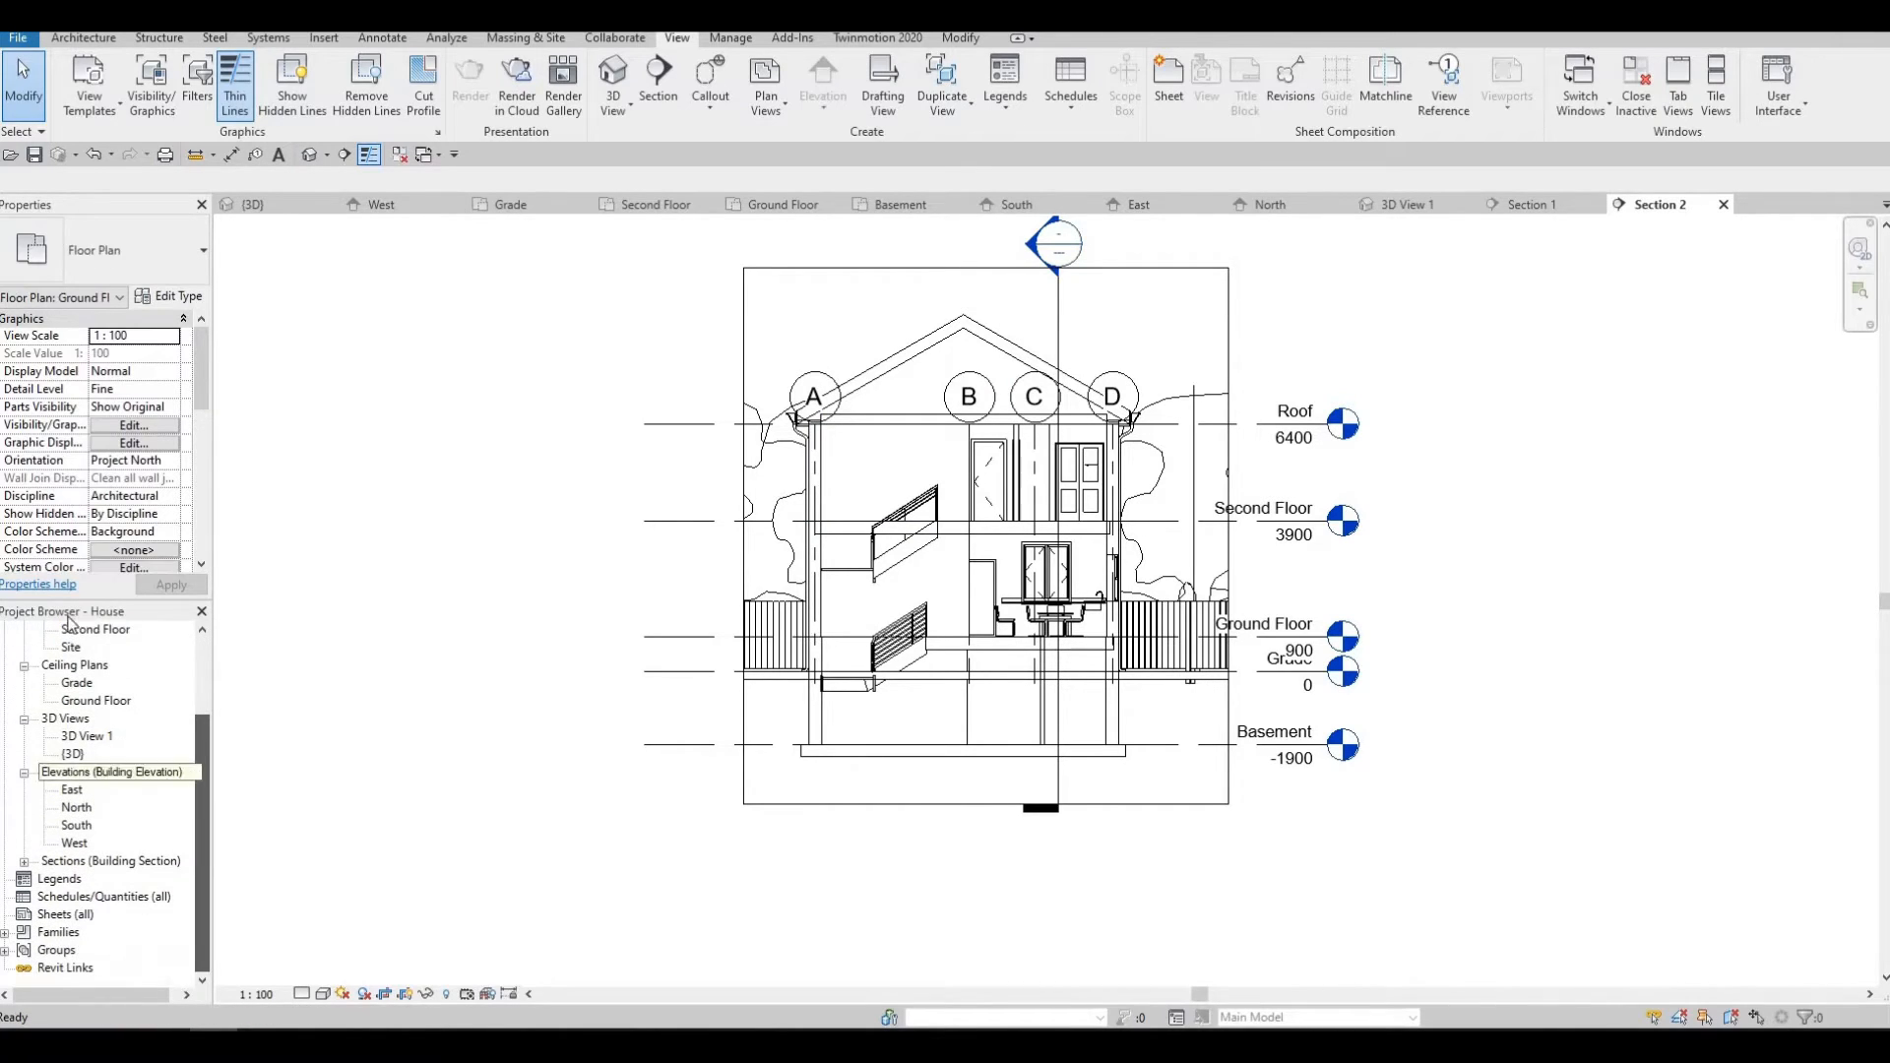
pyautogui.click(59, 915)
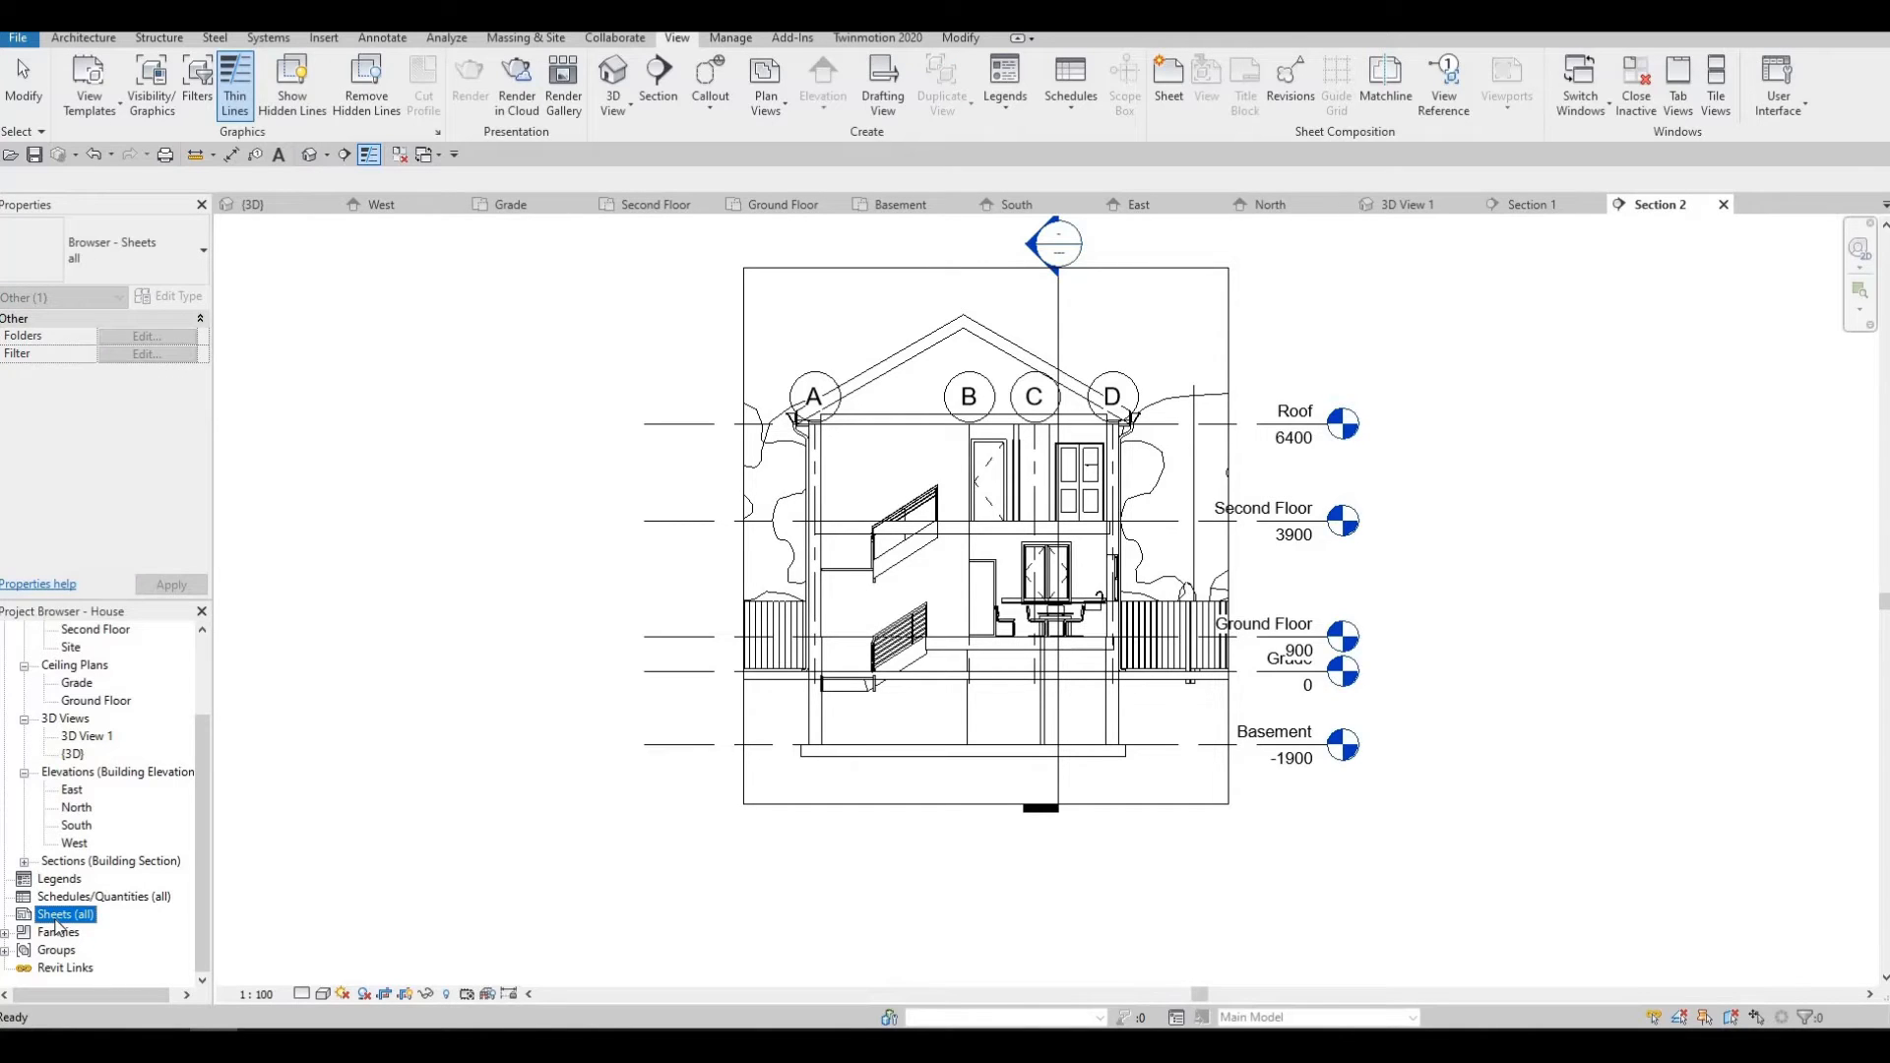
pyautogui.rightClick(74, 917)
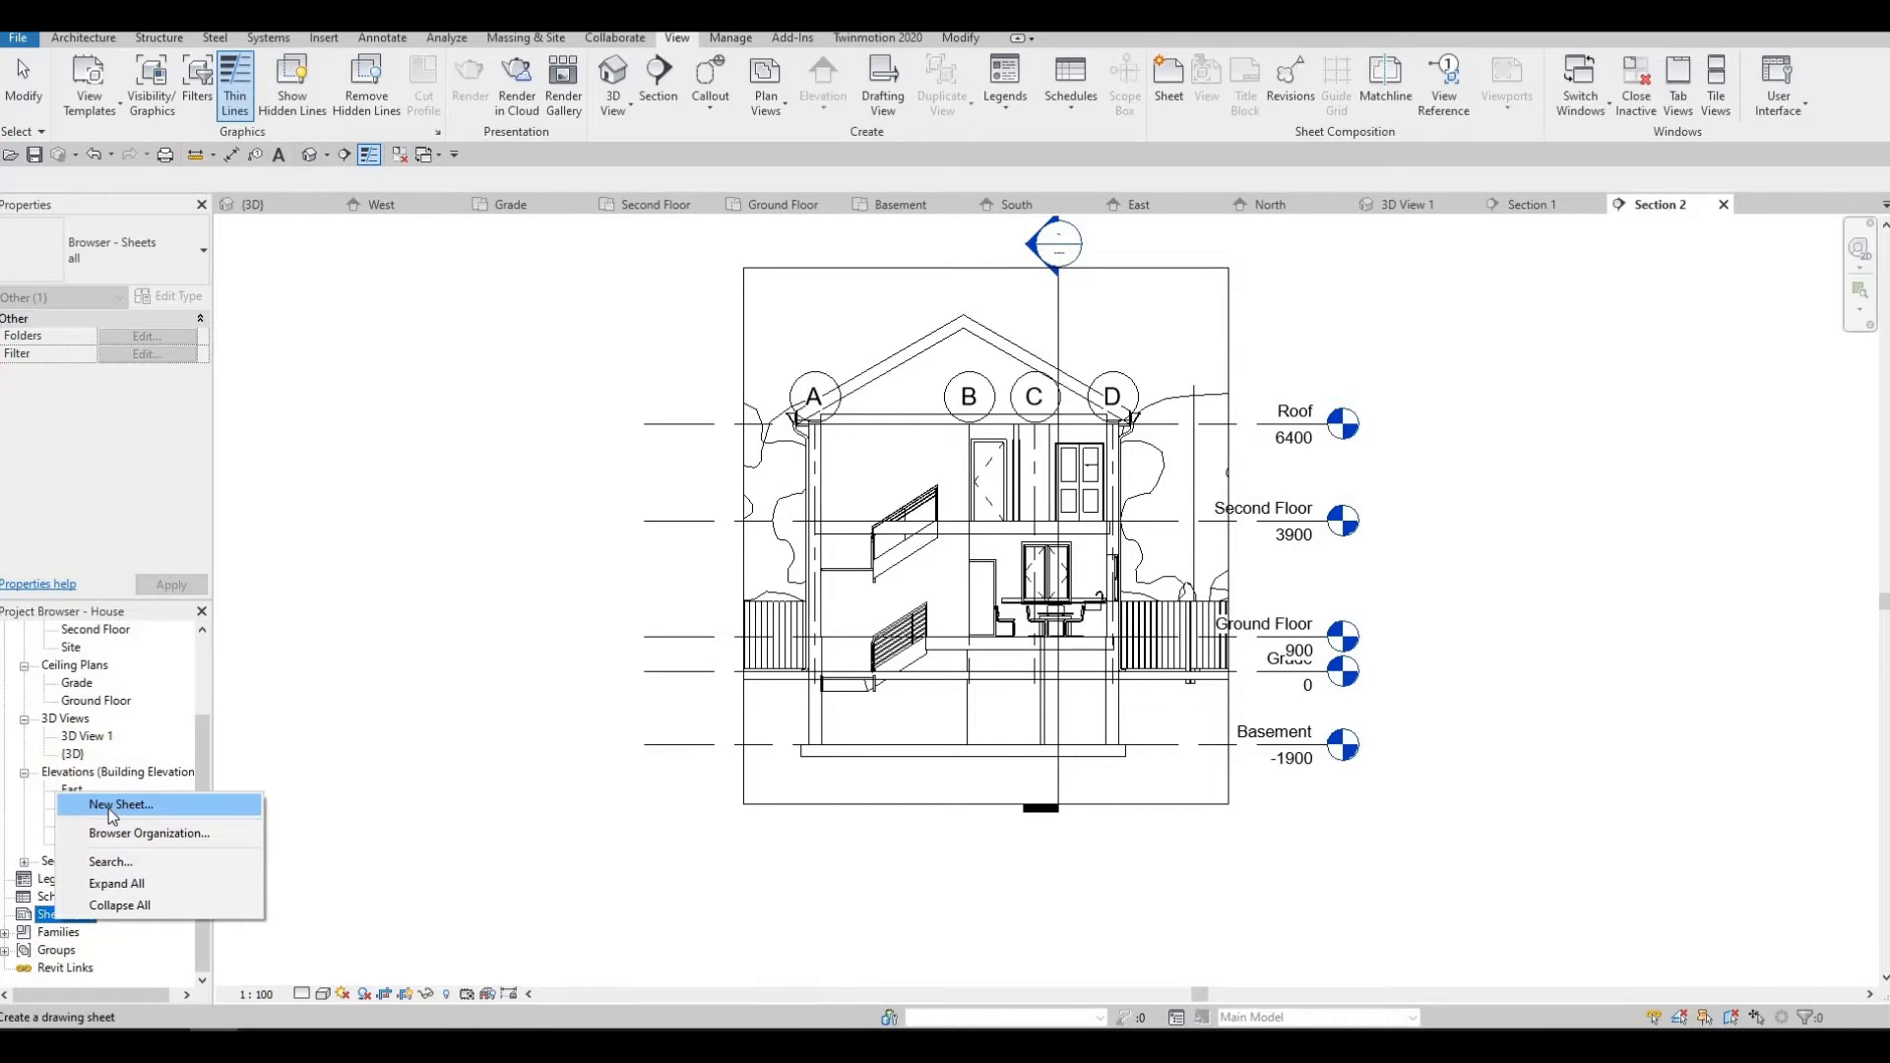
pyautogui.click(108, 807)
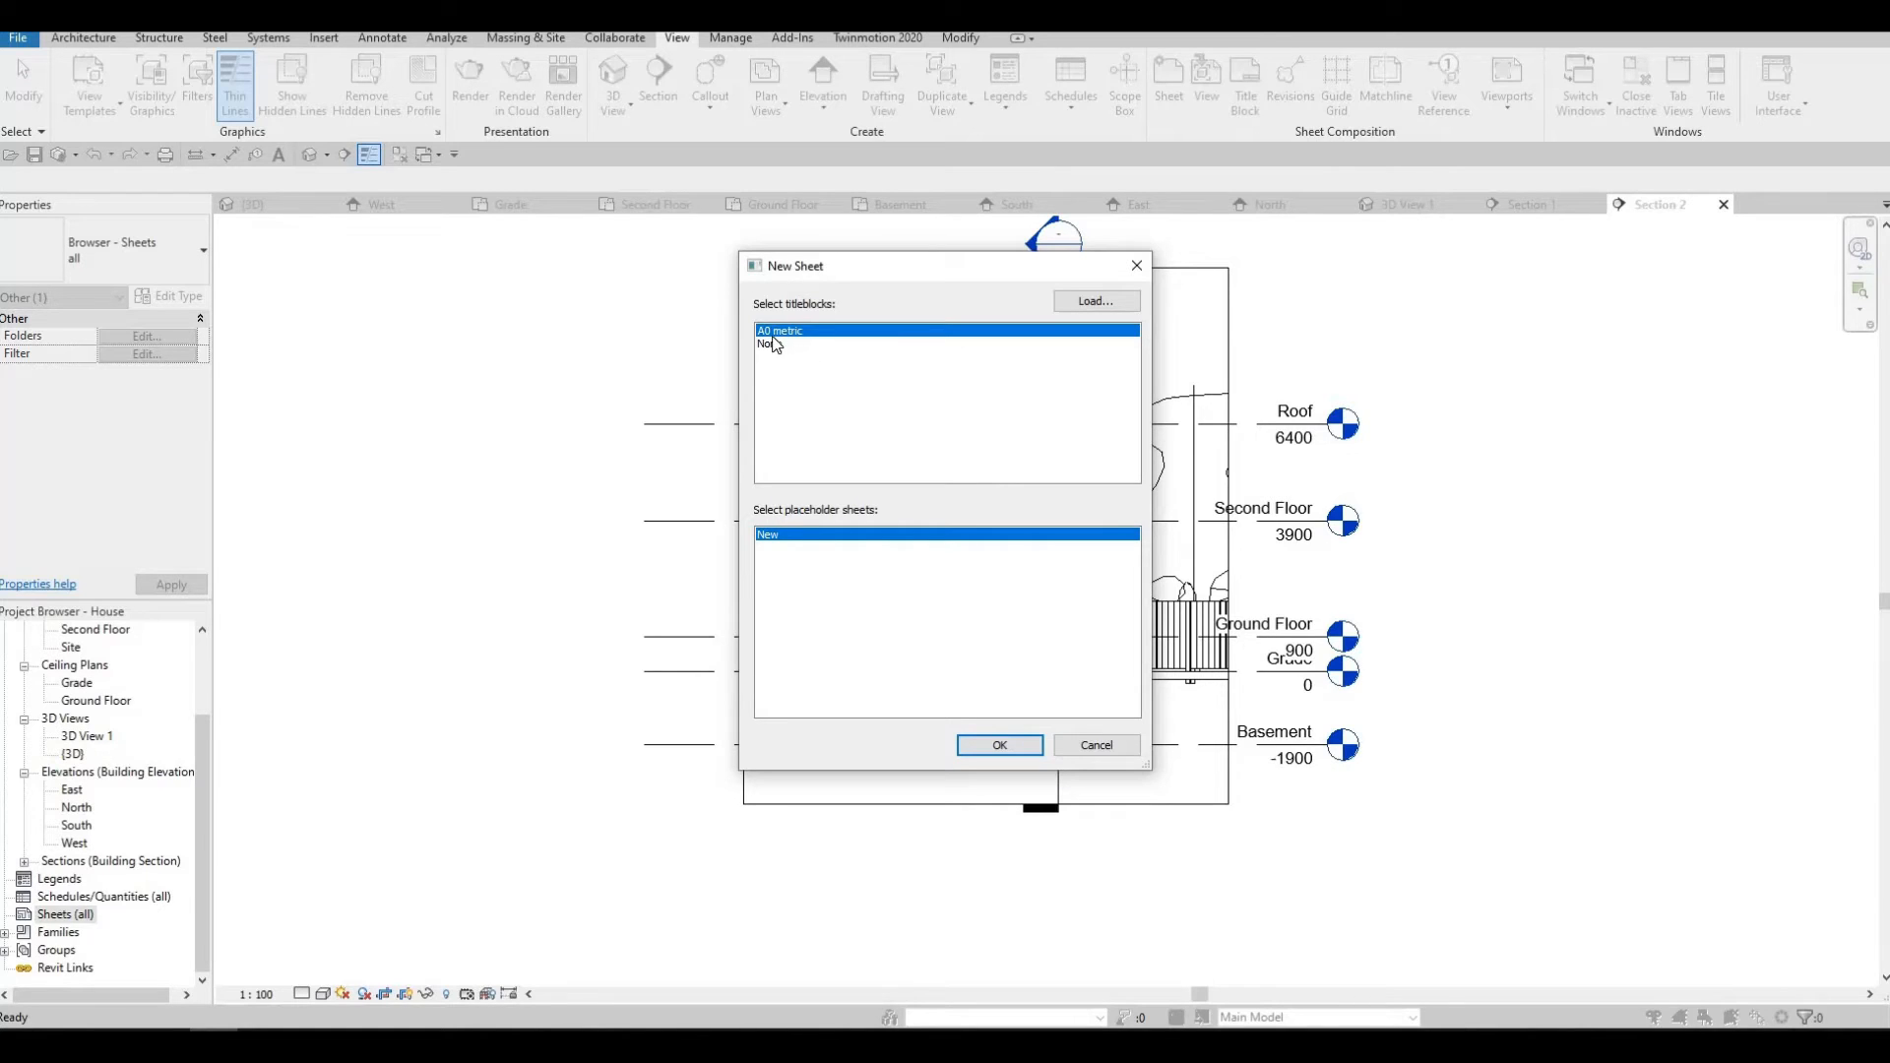
# Browse the title block families in the Canada library's Titleblocks folder and leave without loading one.
pyautogui.click(1091, 303)
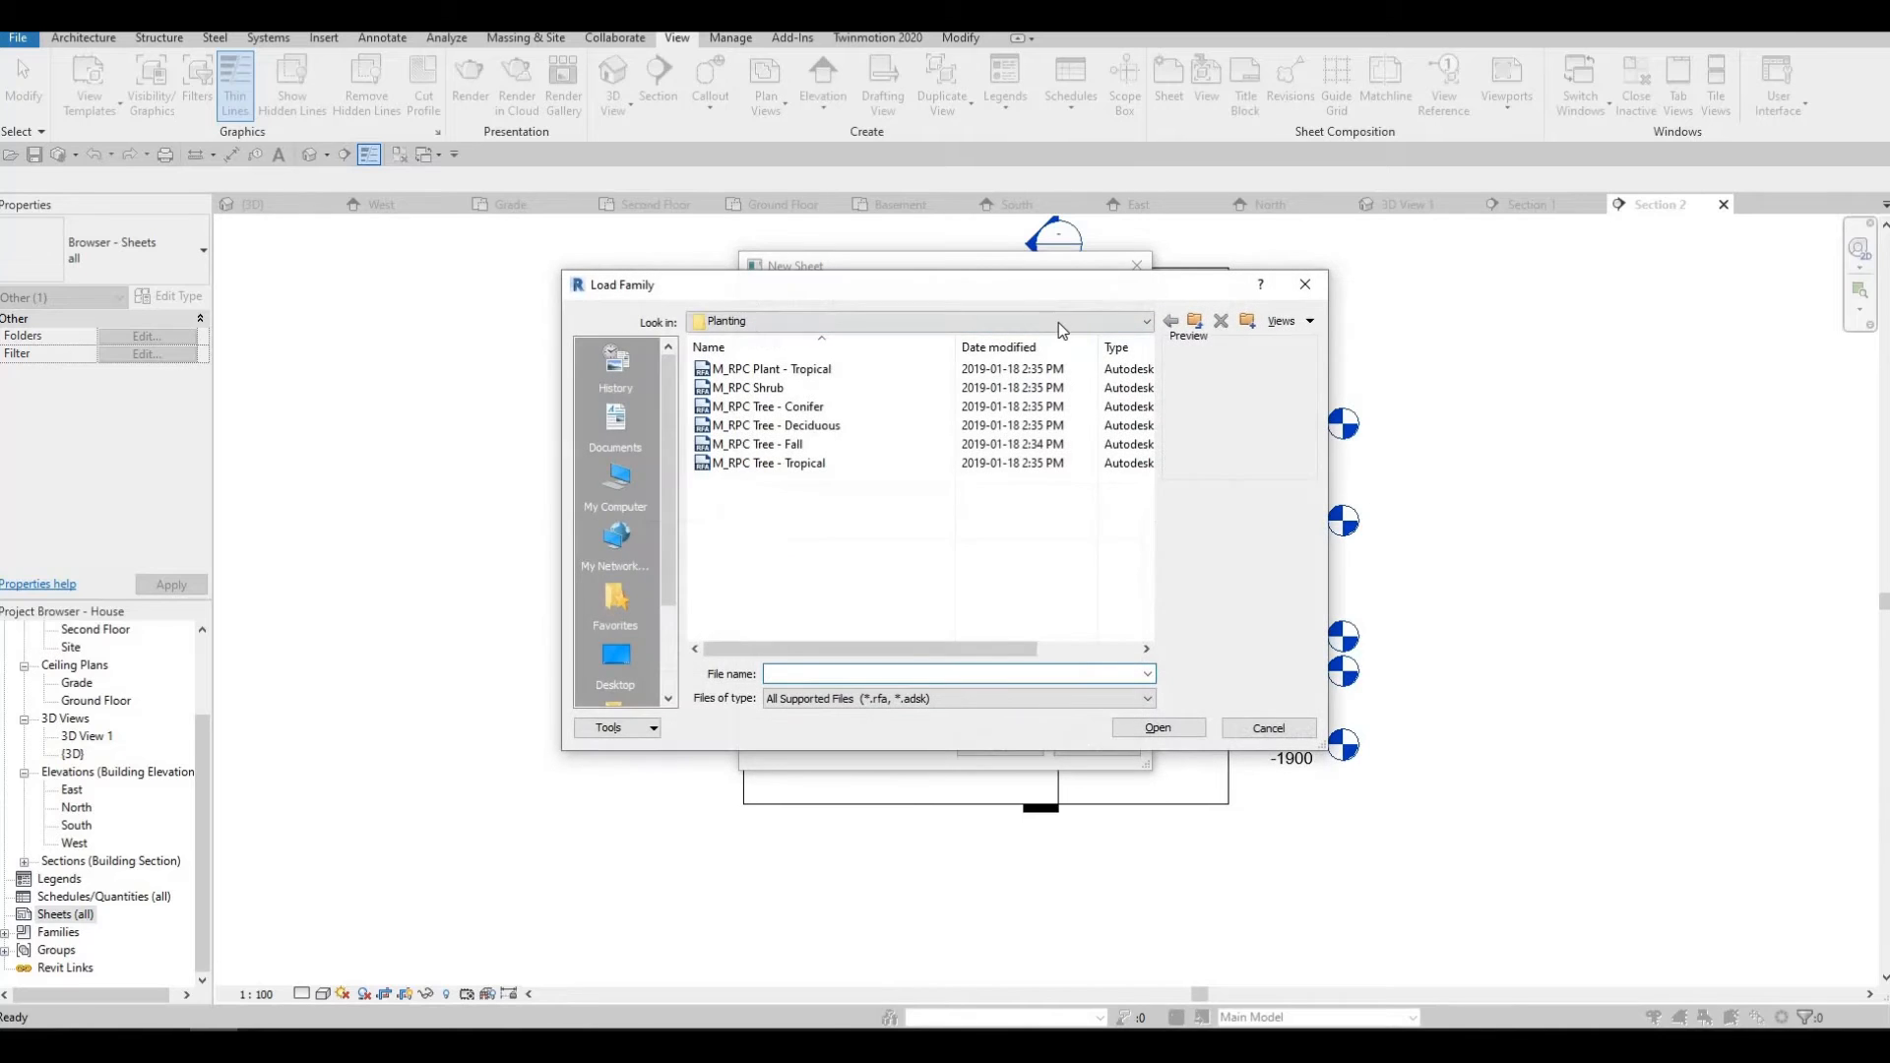
pyautogui.click(1055, 322)
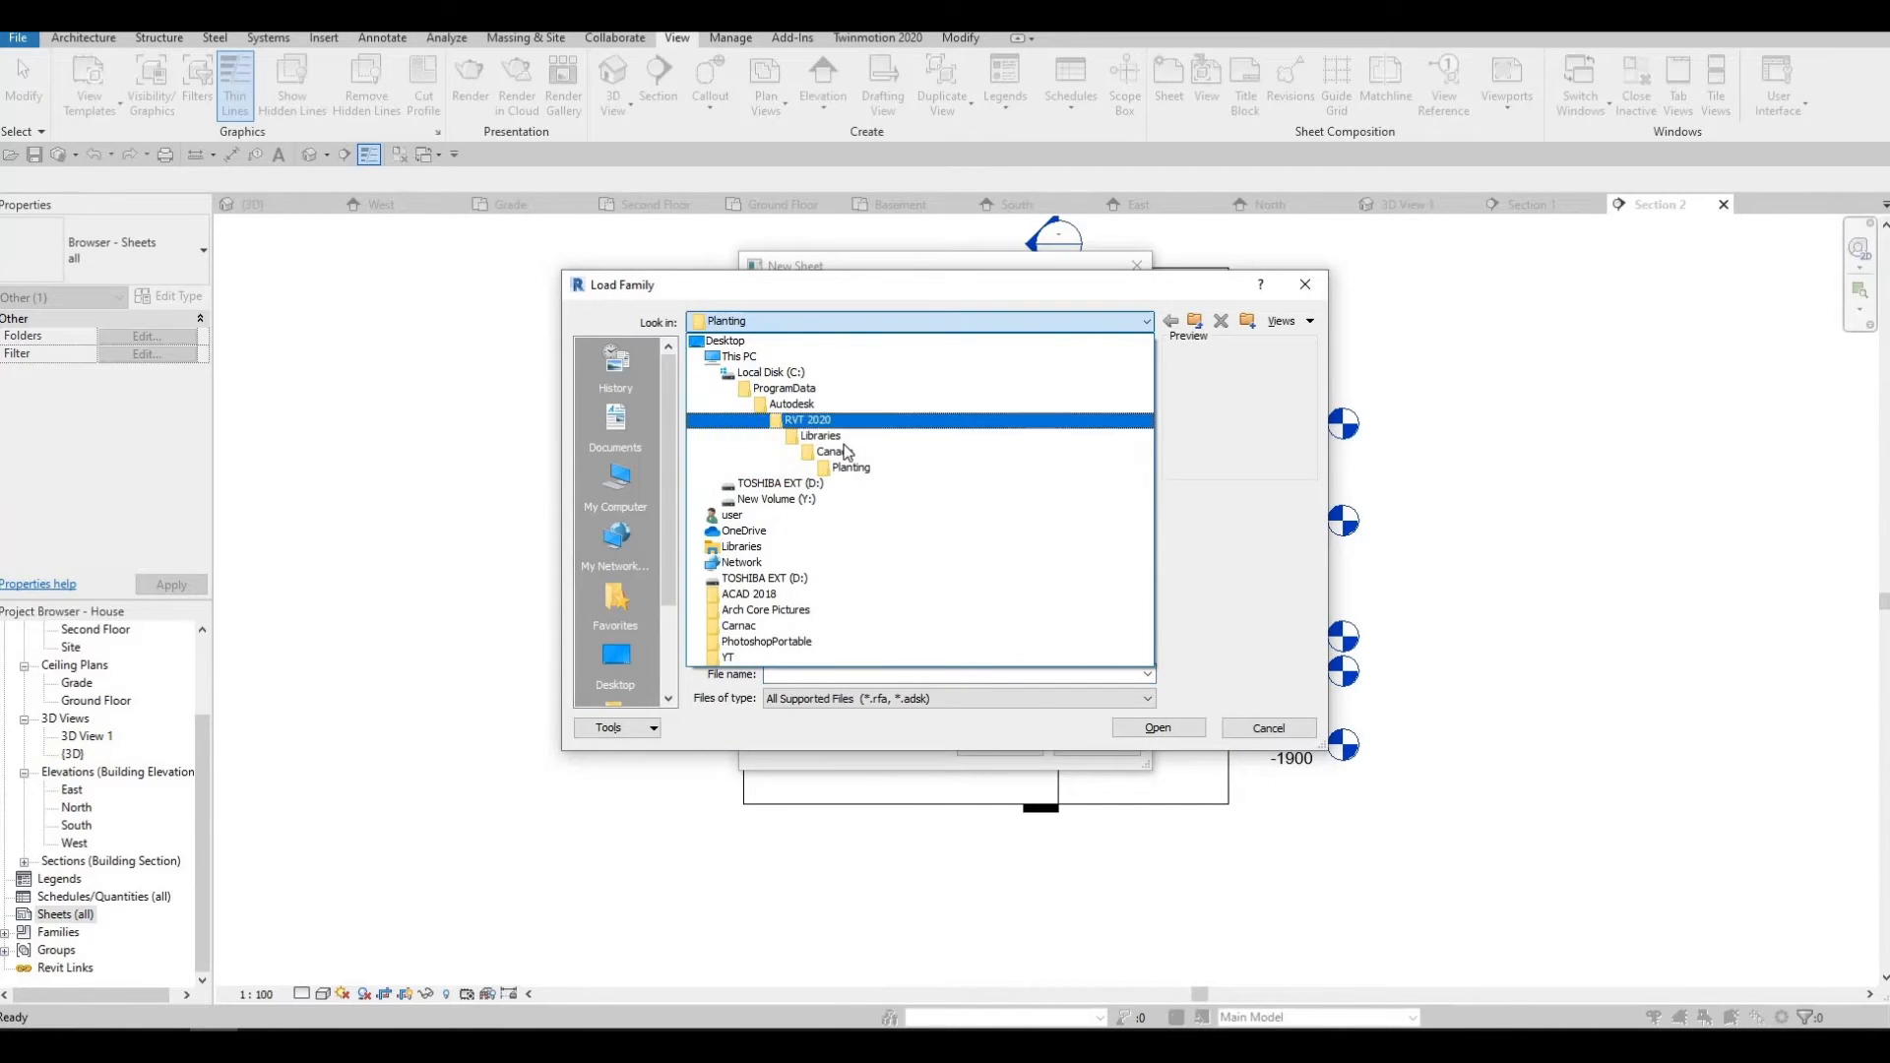
pyautogui.click(827, 363)
pyautogui.click(822, 325)
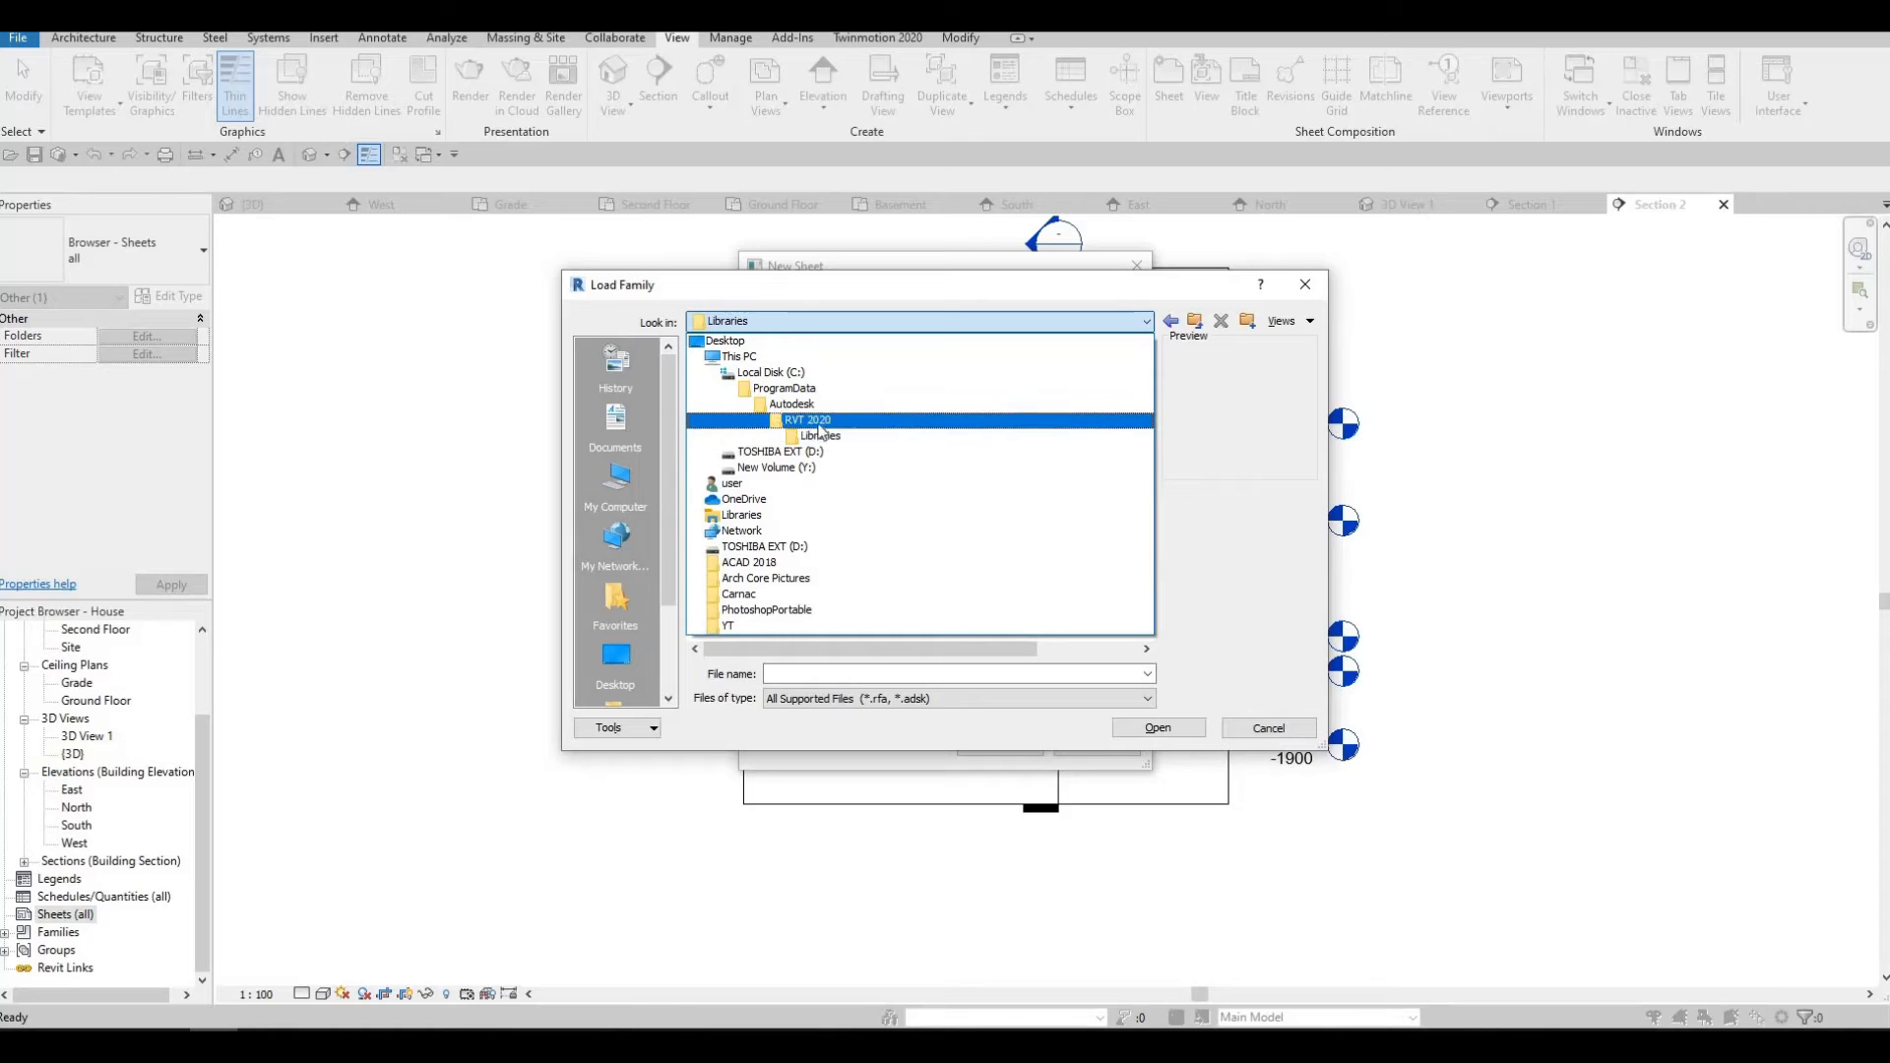
pyautogui.click(820, 434)
pyautogui.doubleClick(754, 372)
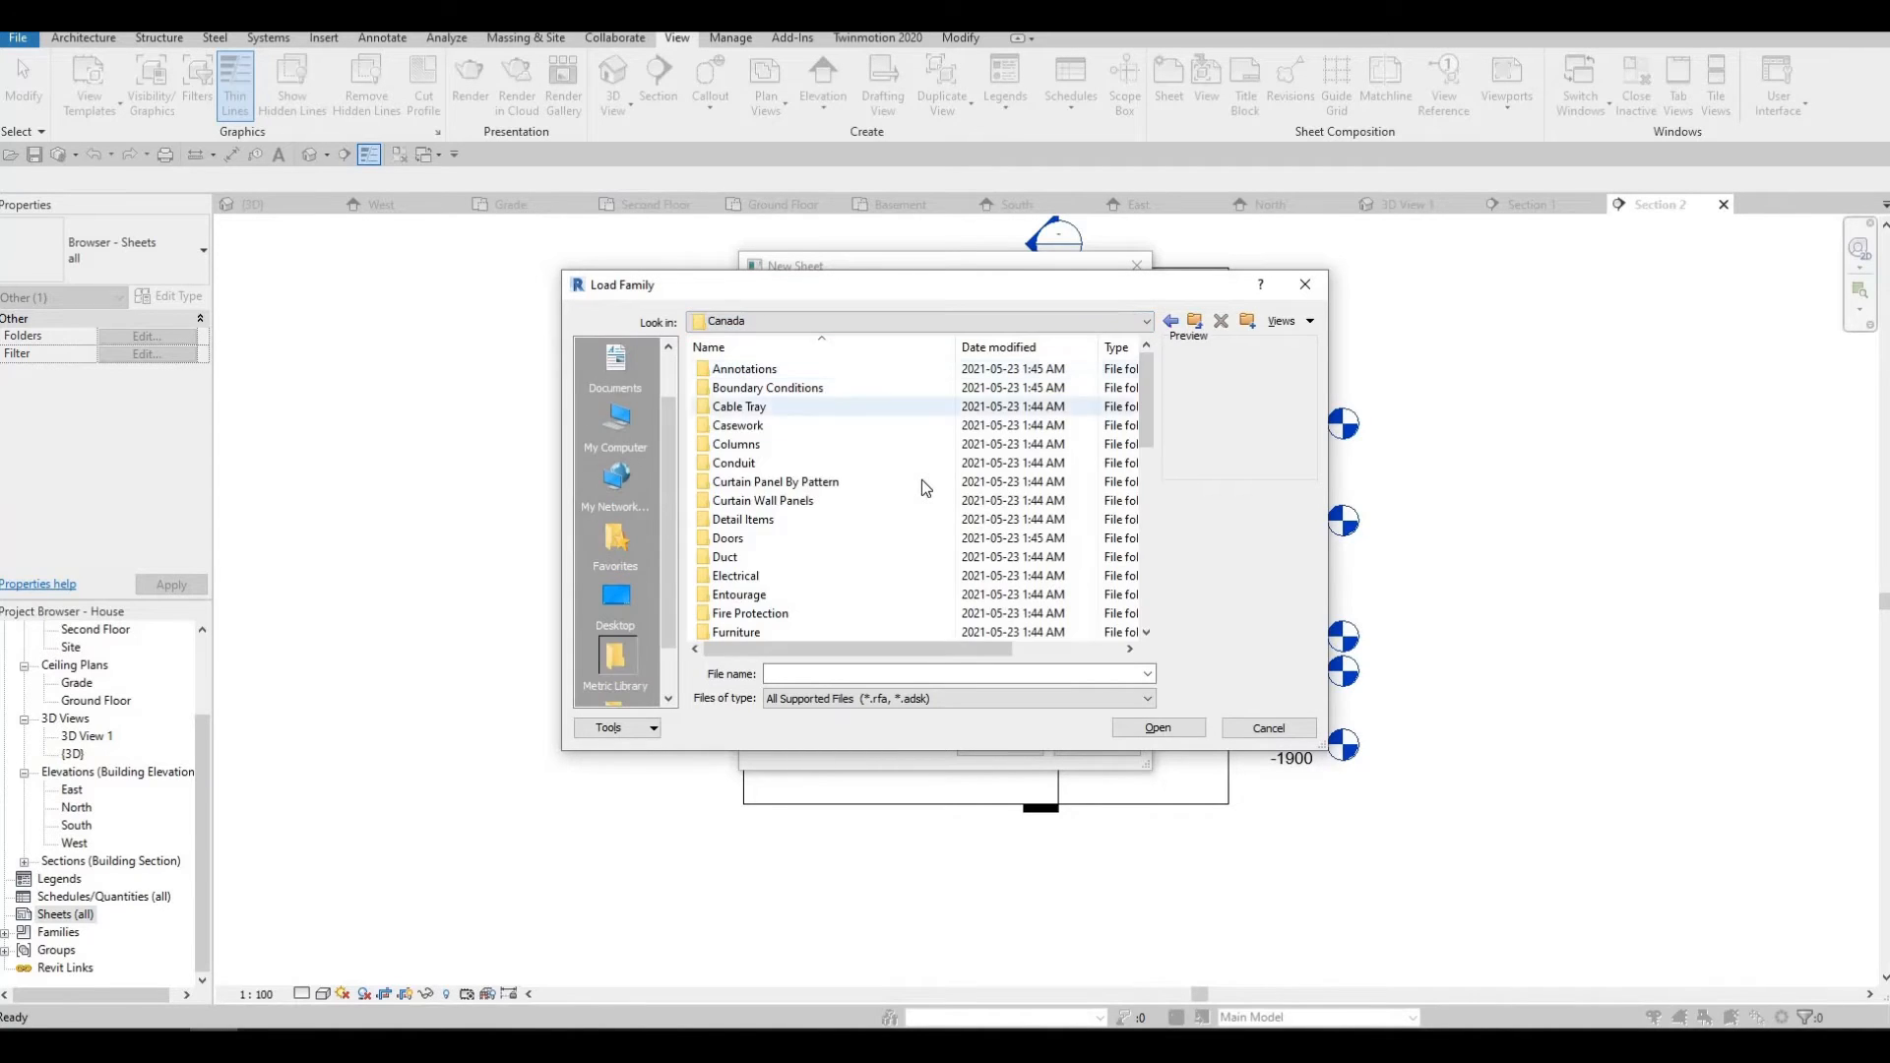
pyautogui.press('F1')
pyautogui.scroll(-5, 832, 579)
pyautogui.scroll(-5, 832, 579)
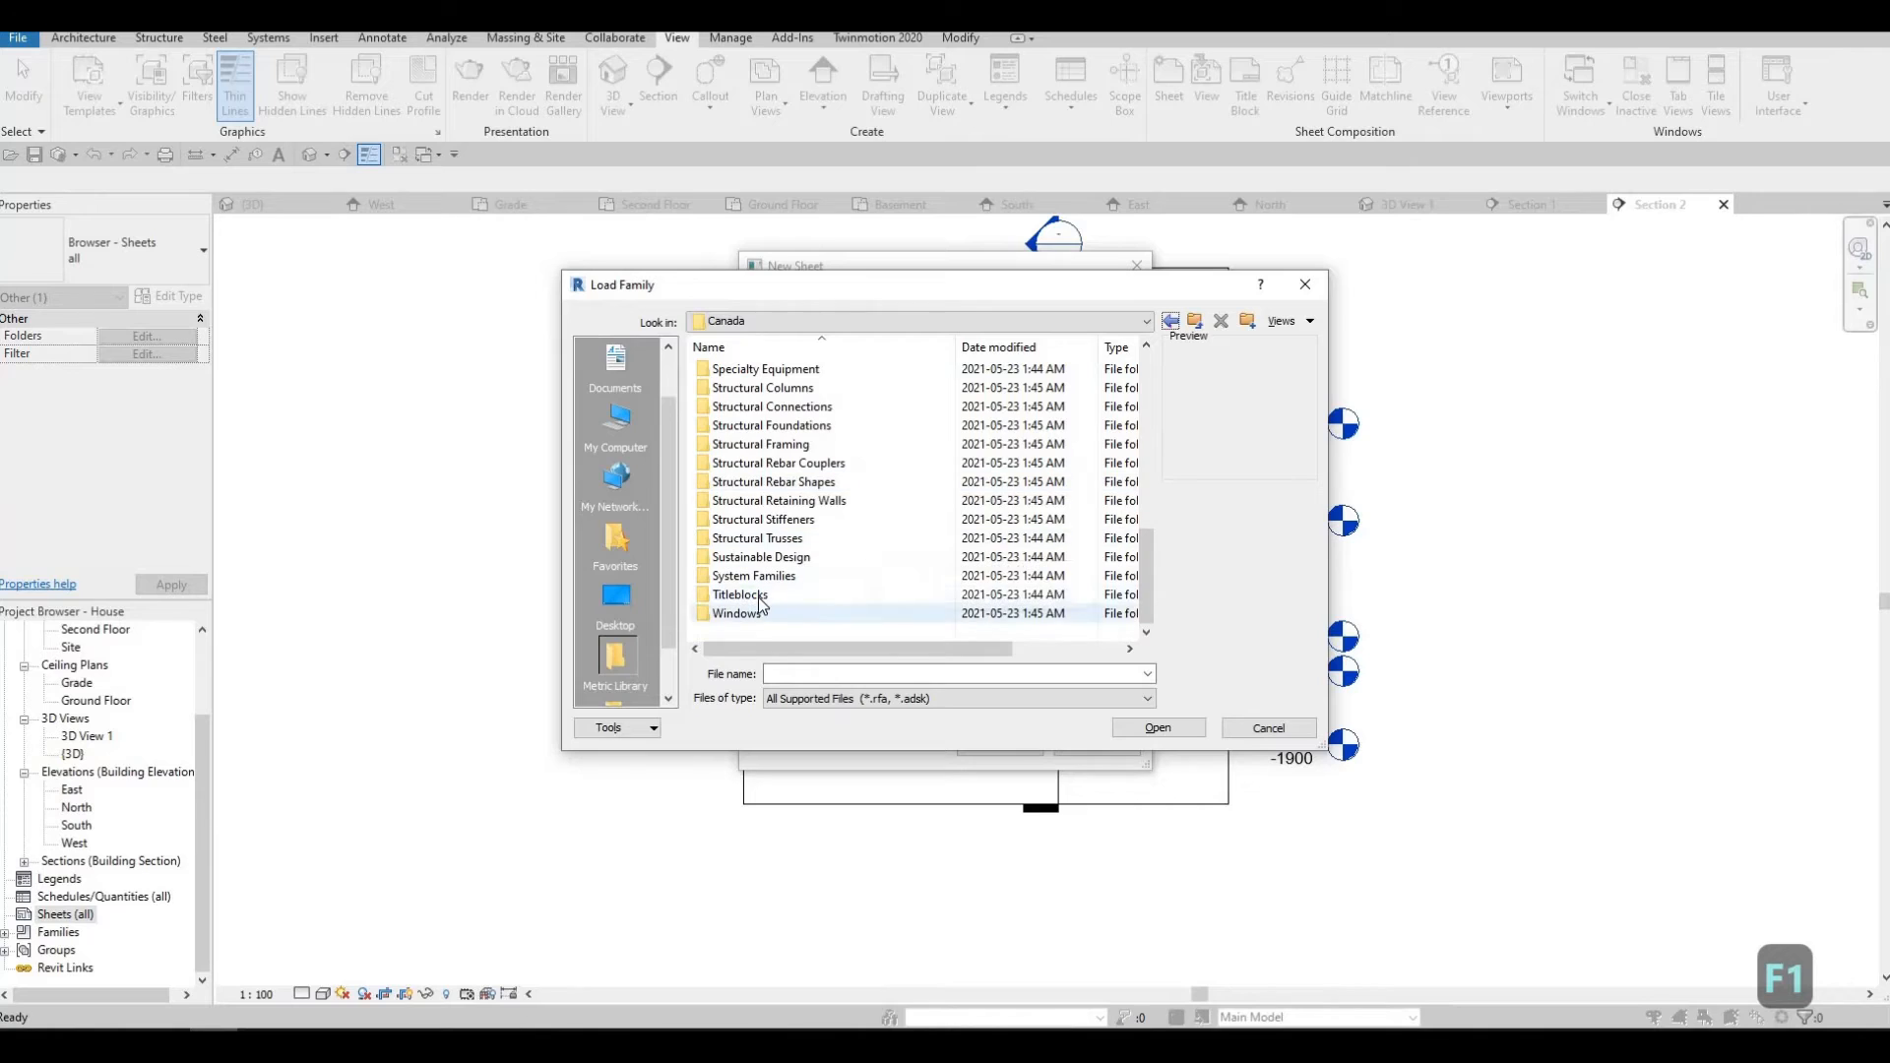
pyautogui.doubleClick(748, 594)
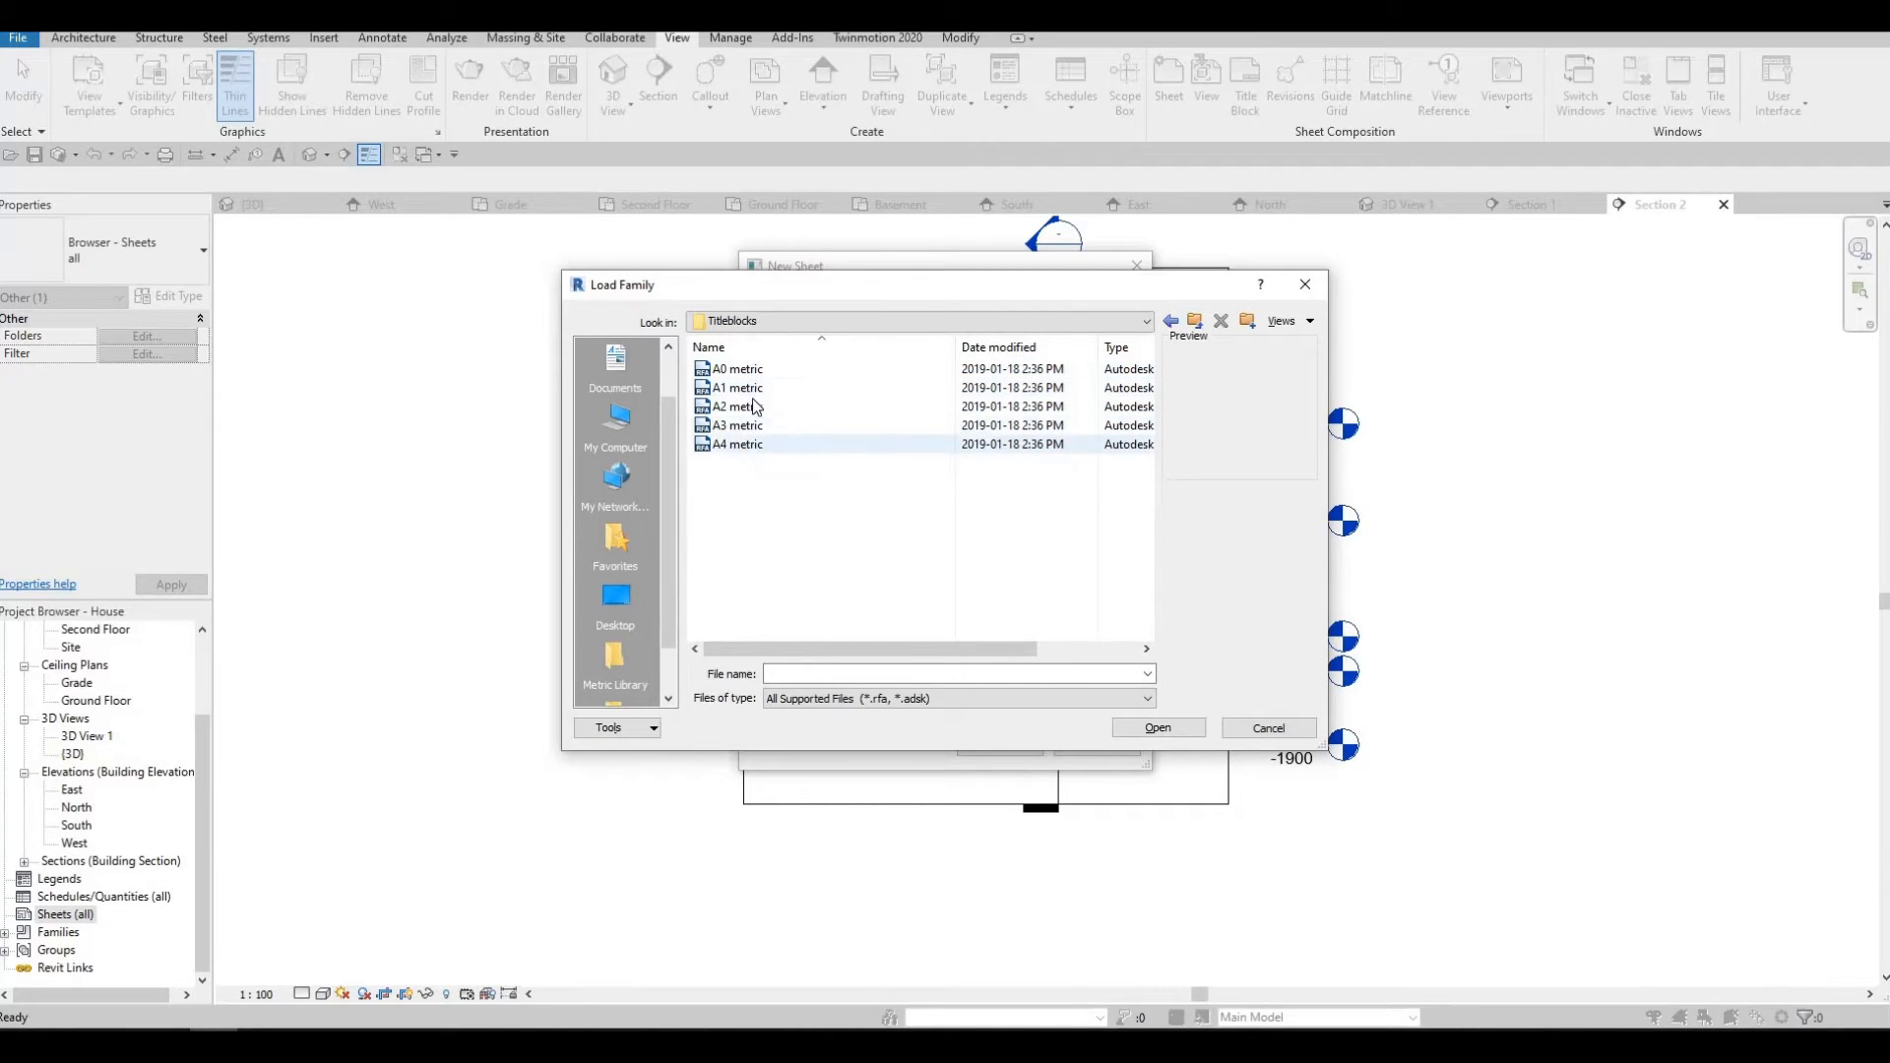
pyautogui.click(1306, 284)
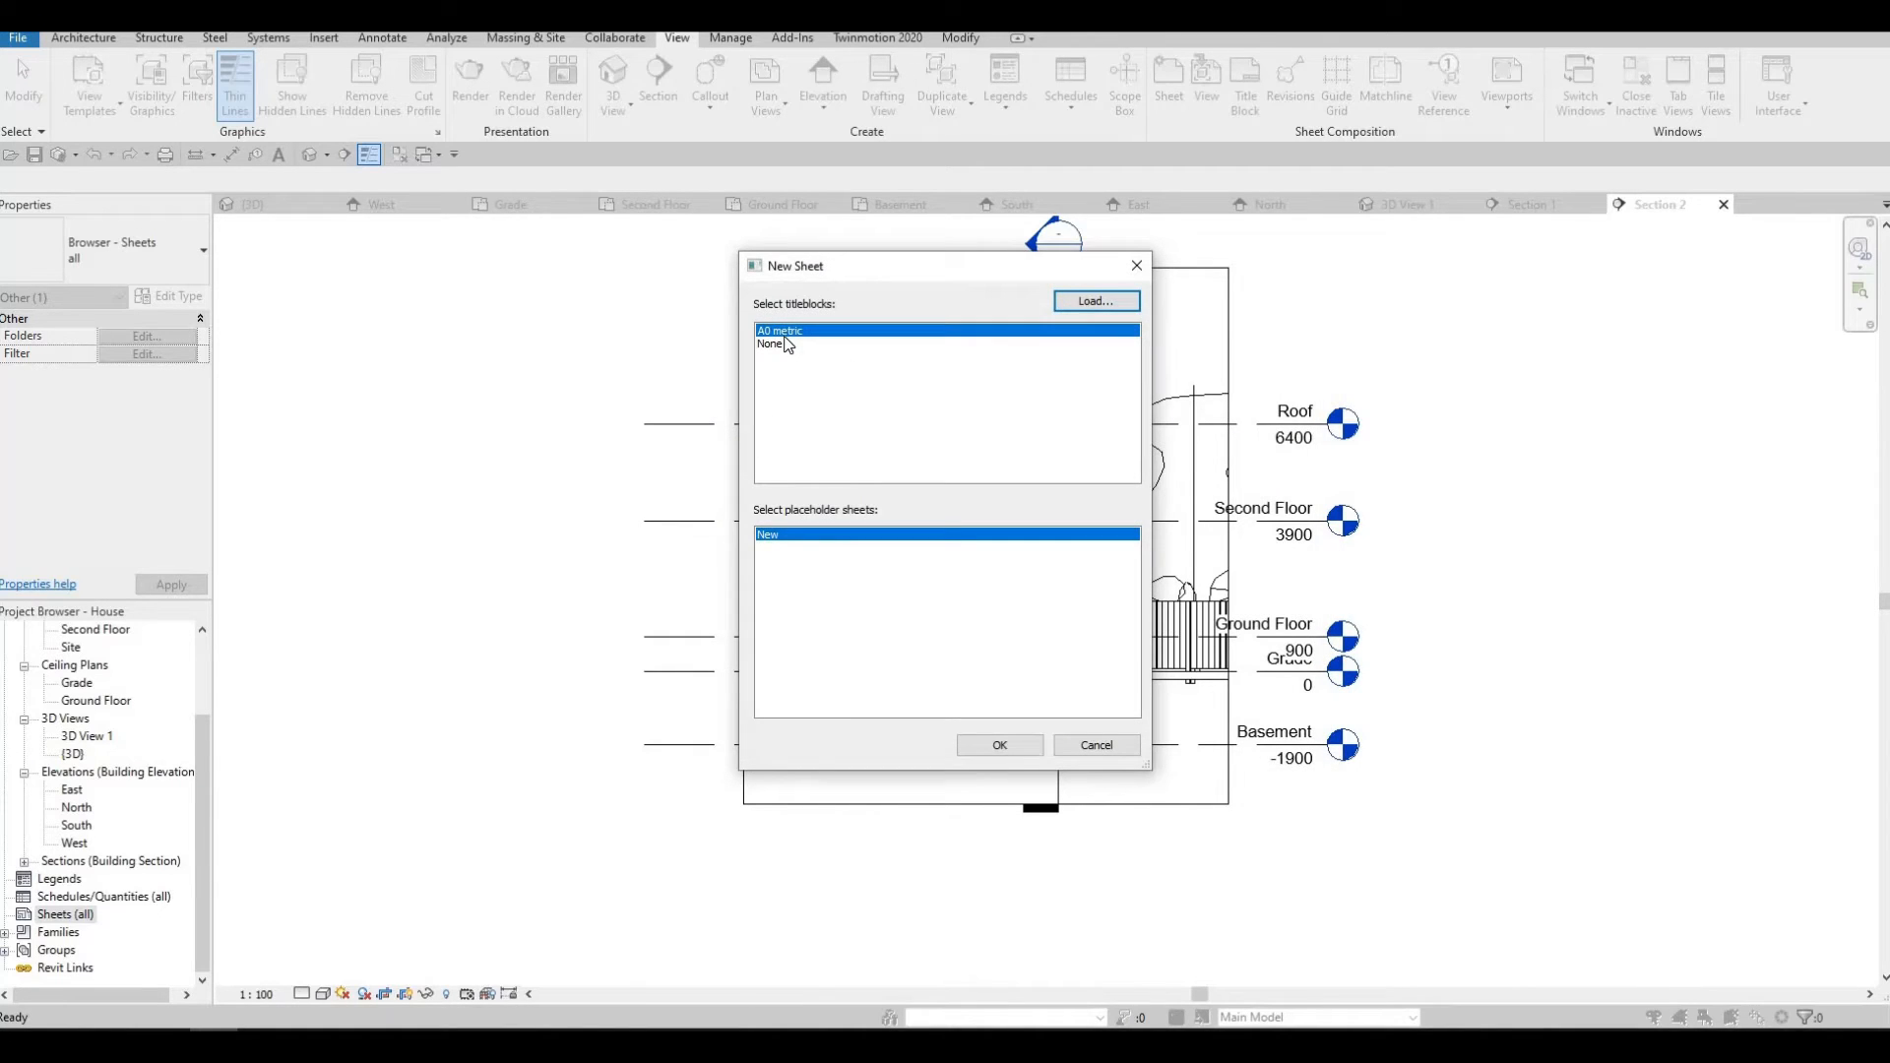
# Create the new sheet with the A0 metric title block.
pyautogui.click(1019, 751)
pyautogui.moveTo(1211, 801); pyautogui.dragTo(1283, 761, button='middle')
pyautogui.moveTo(1264, 661); pyautogui.dragTo(1086, 688, button='middle')
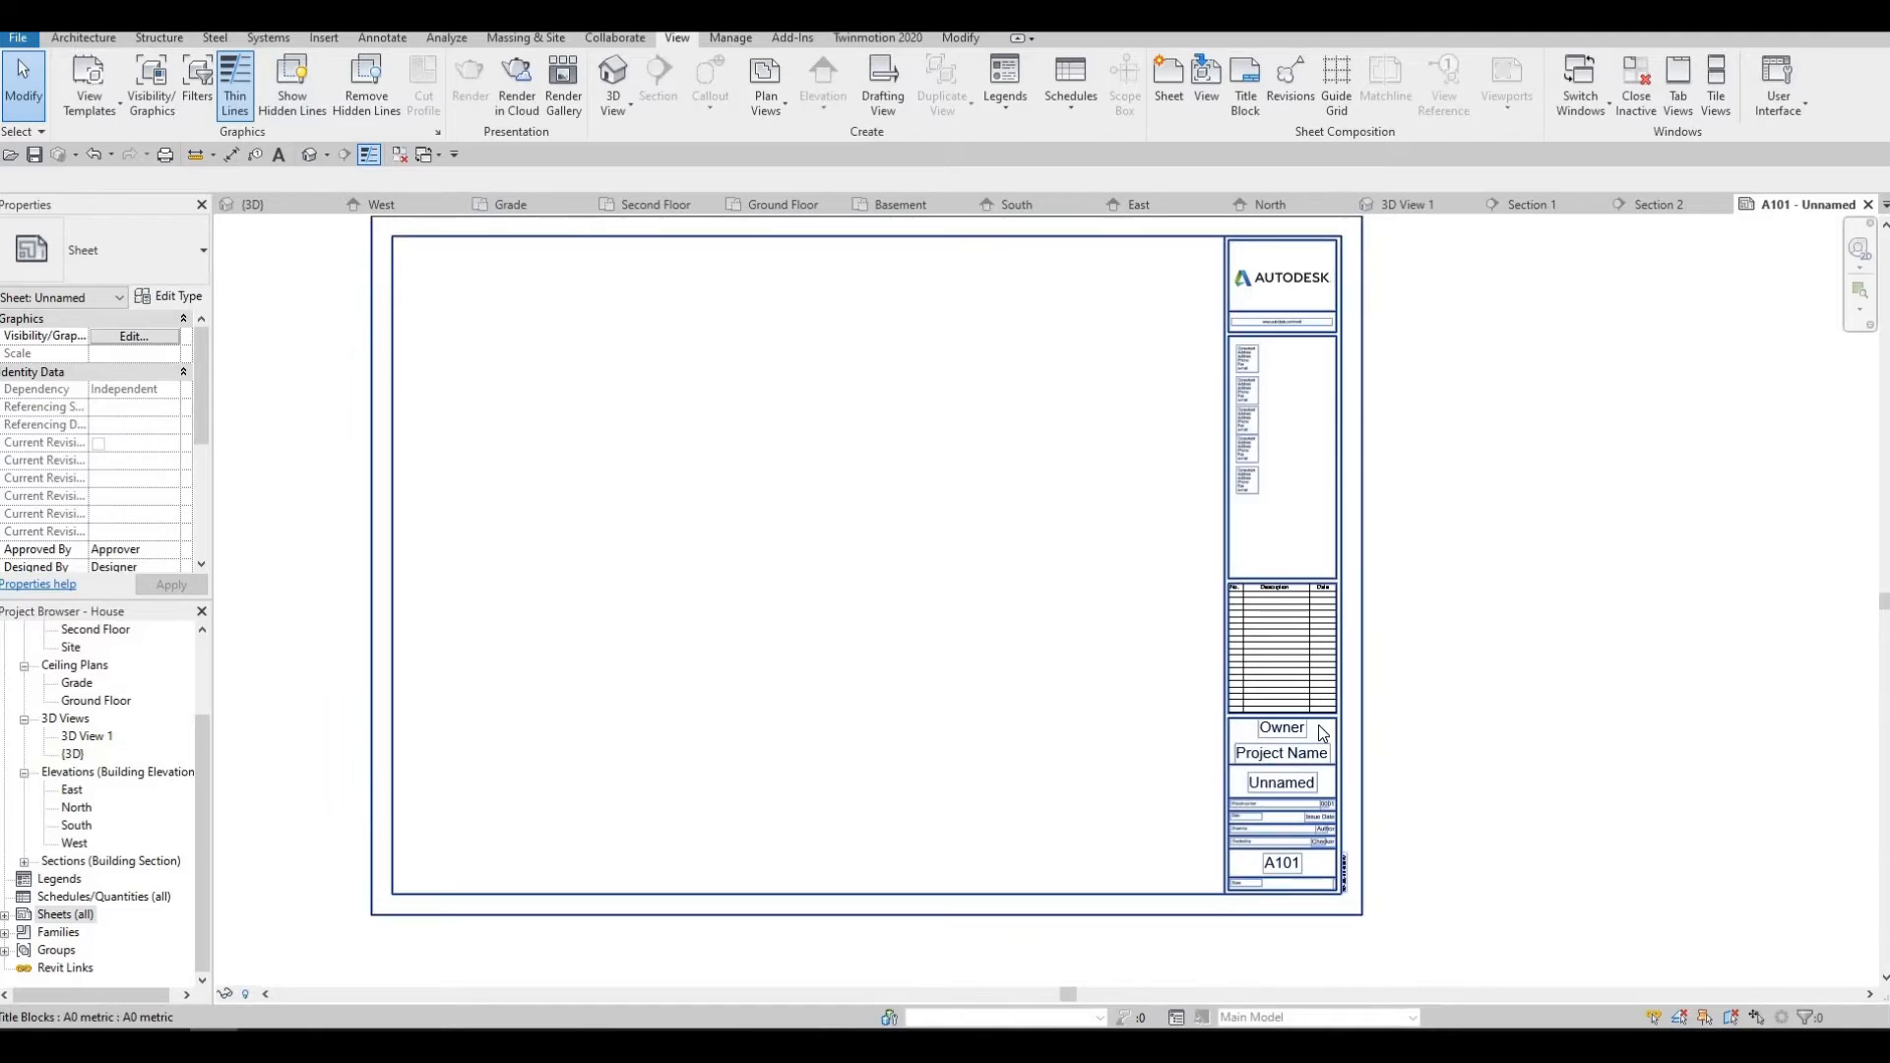
# Examine the owner, project name and sheet name labels in the A101 title block, leaving their text as it is.
pyautogui.scroll(3, 1312, 733)
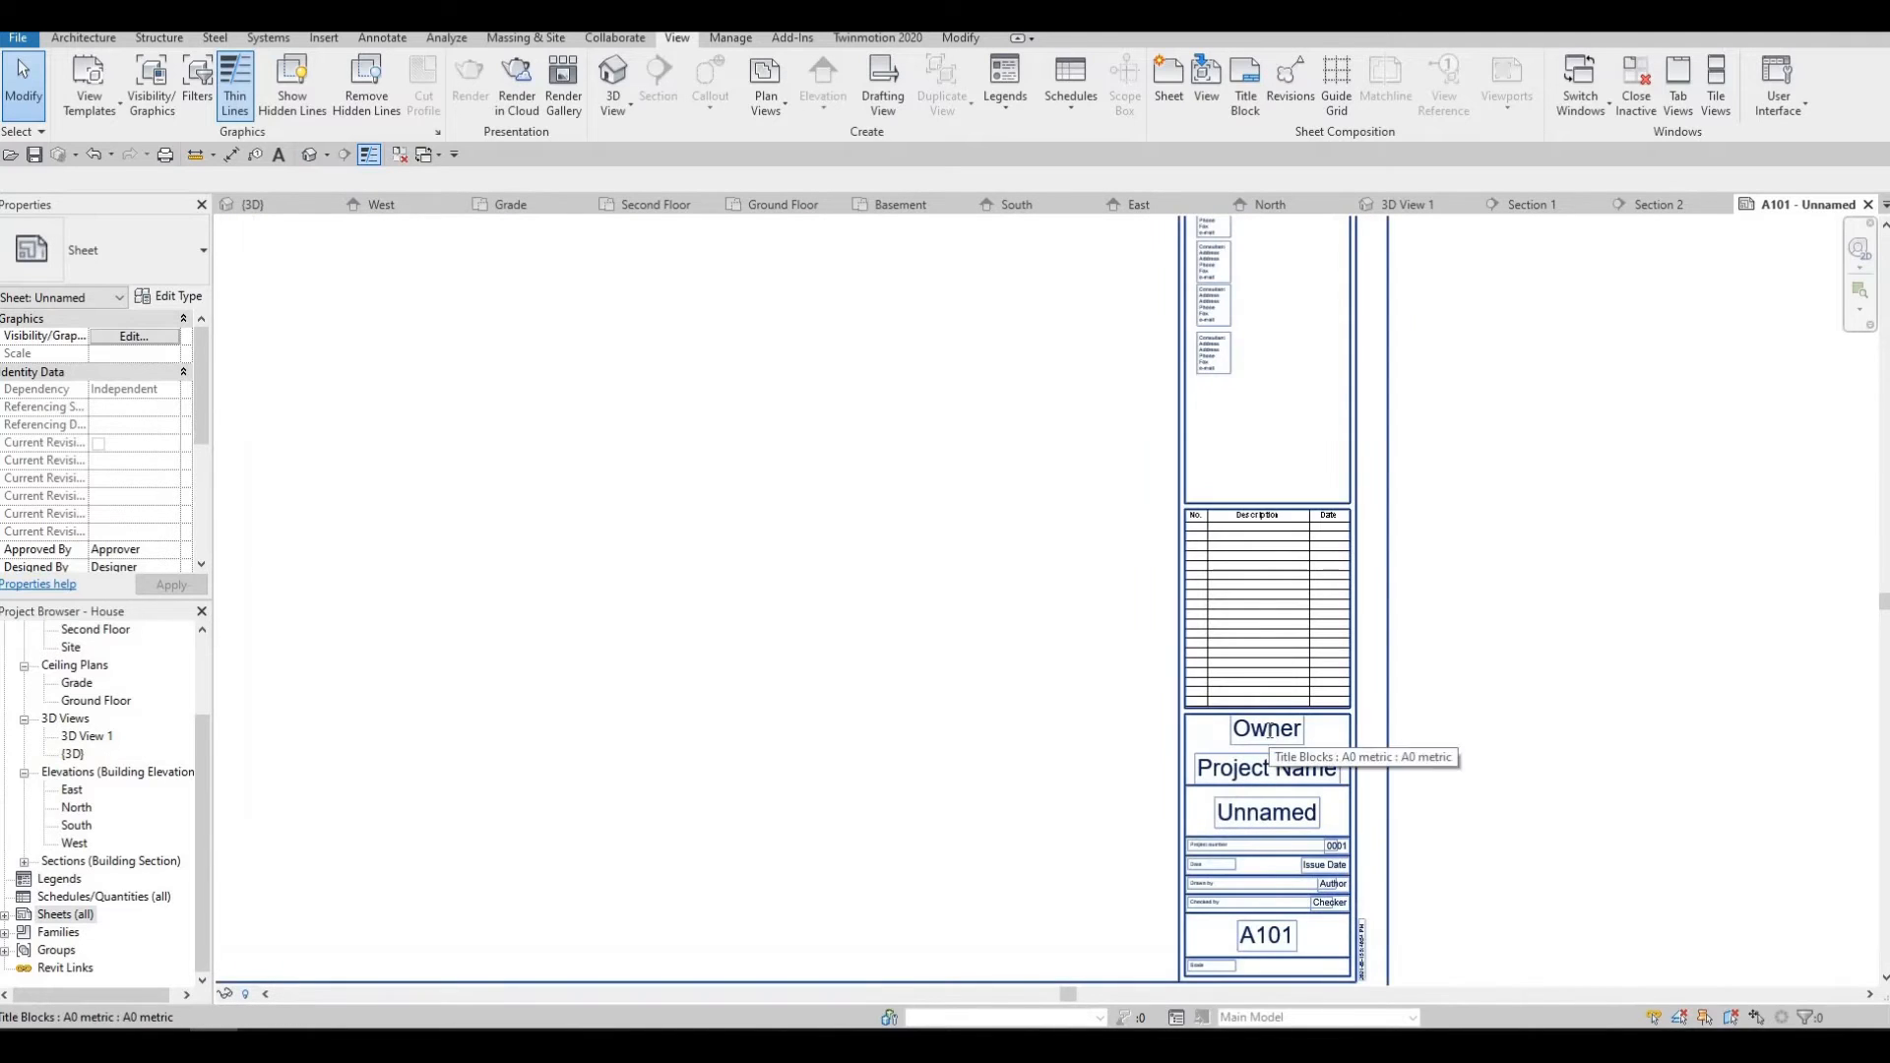
pyautogui.click(1269, 730)
pyautogui.click(1269, 729)
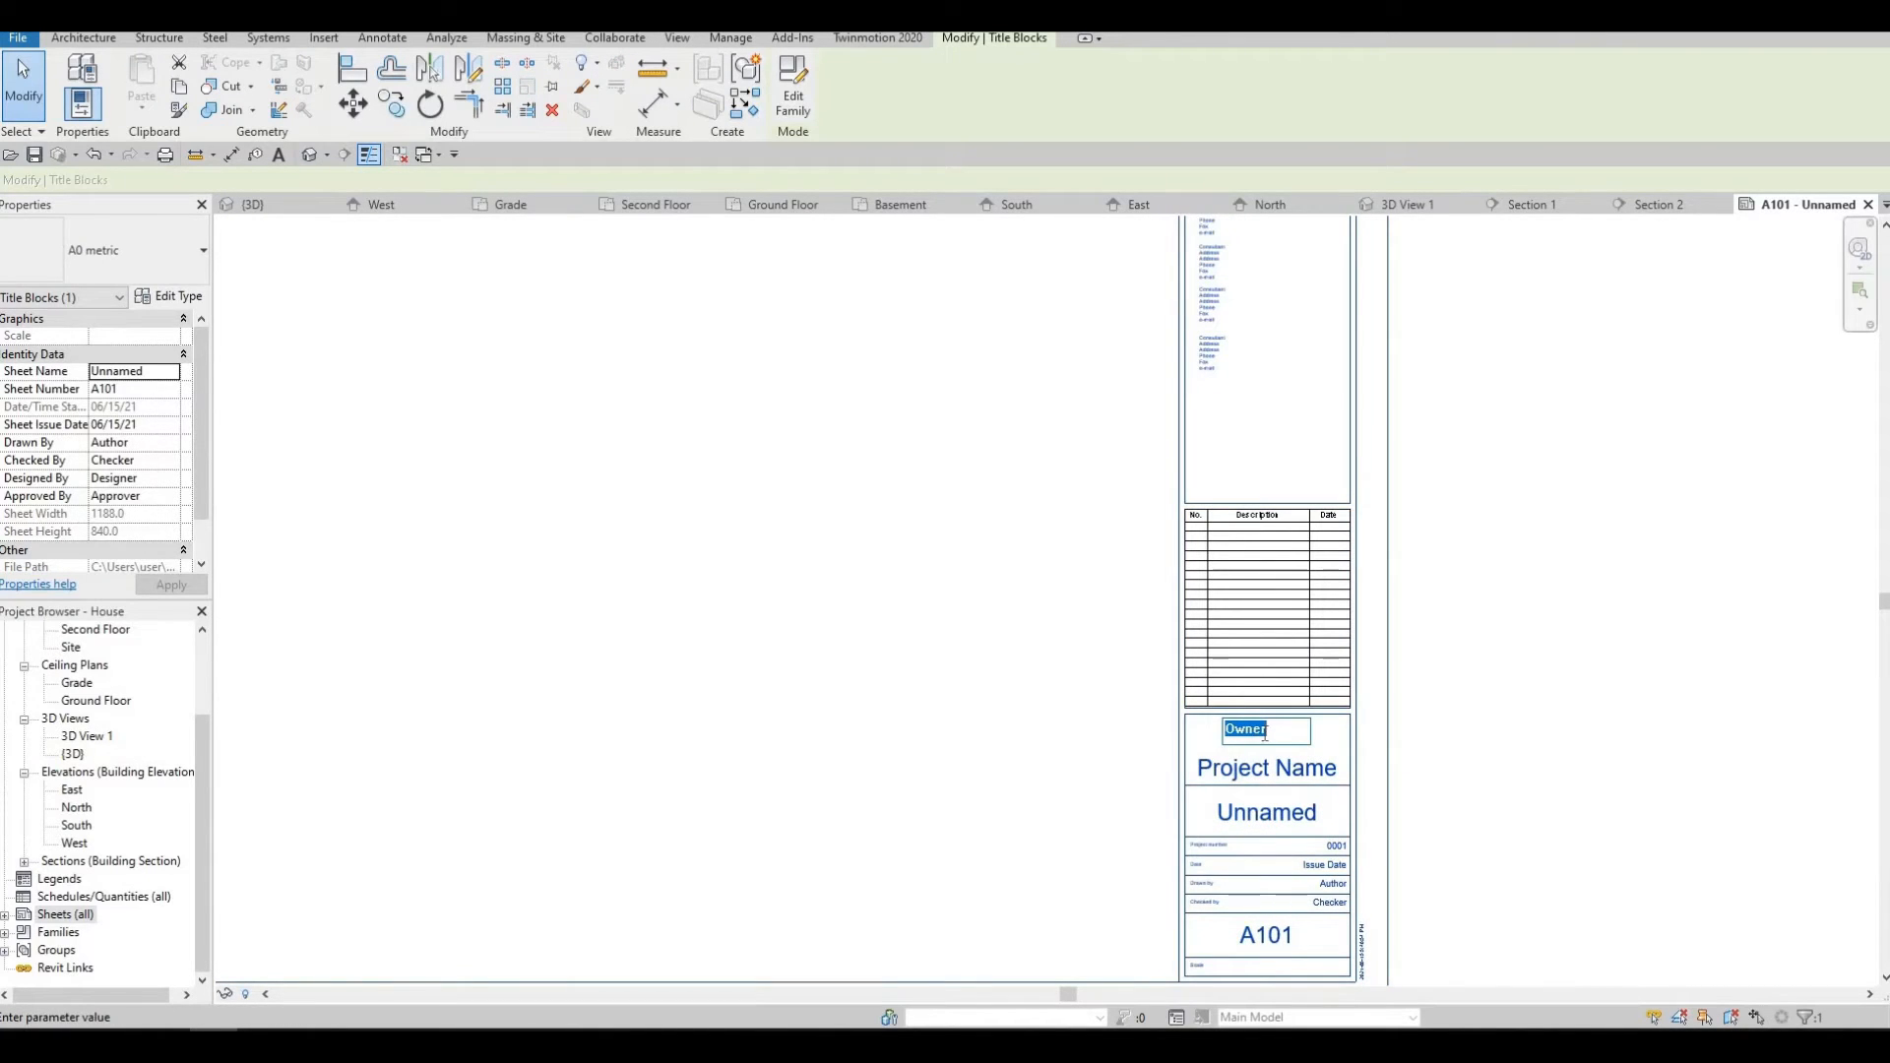
pyautogui.press('Escape')
pyautogui.click(1258, 773)
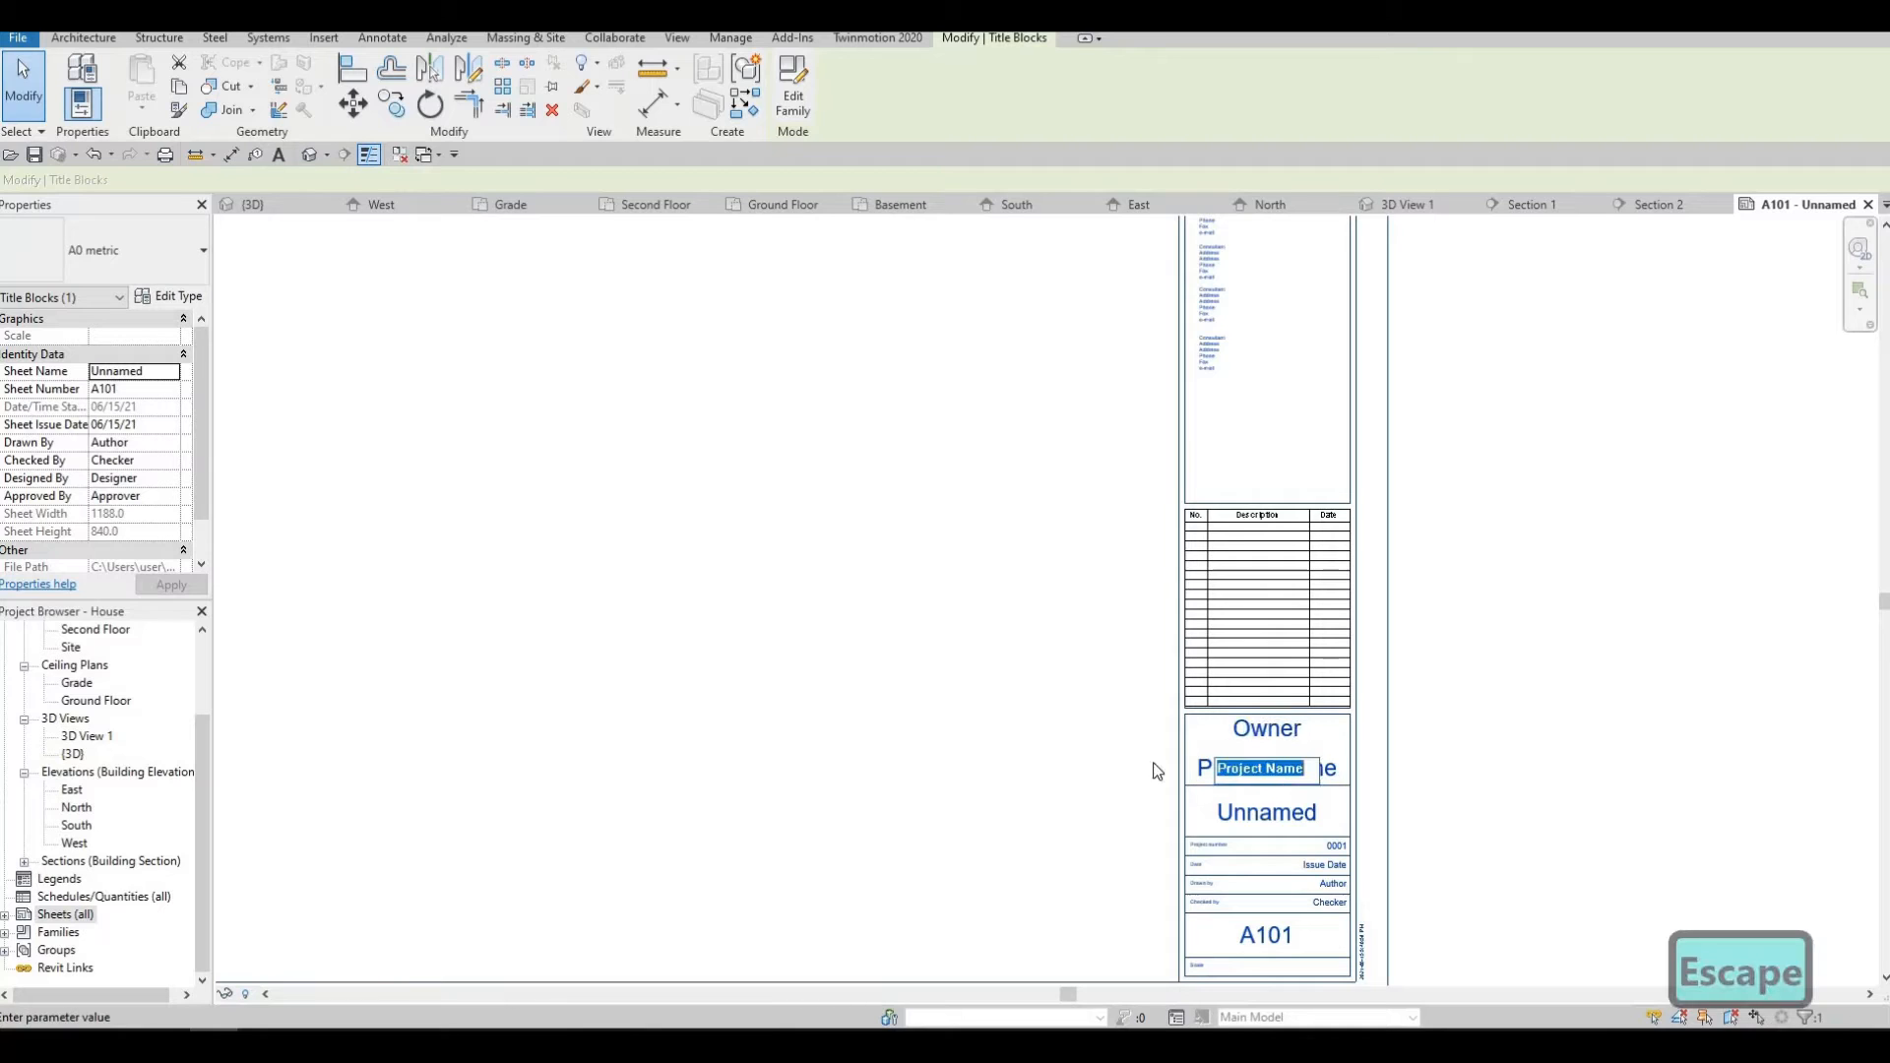
pyautogui.press('Escape')
pyautogui.scroll(-2, 1262, 791)
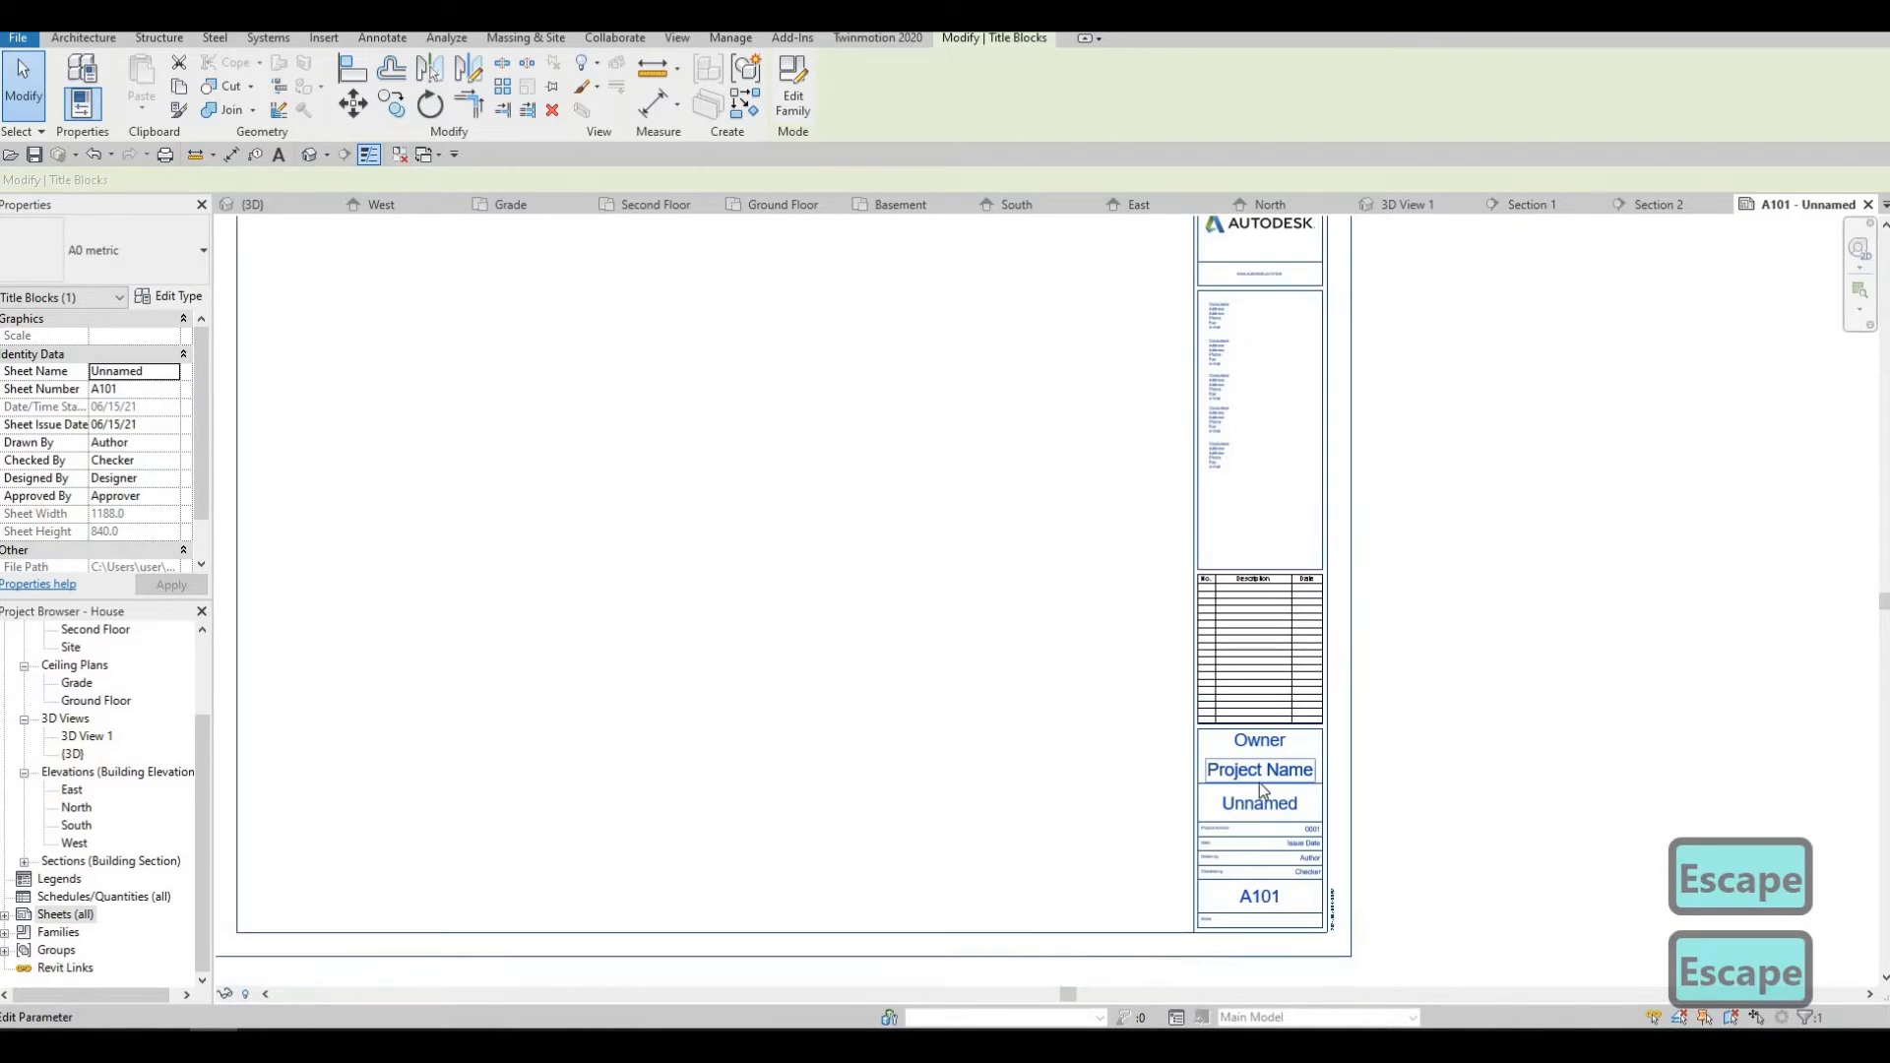
pyautogui.scroll(2, 1240, 811)
pyautogui.click(1246, 813)
pyautogui.press('Escape')
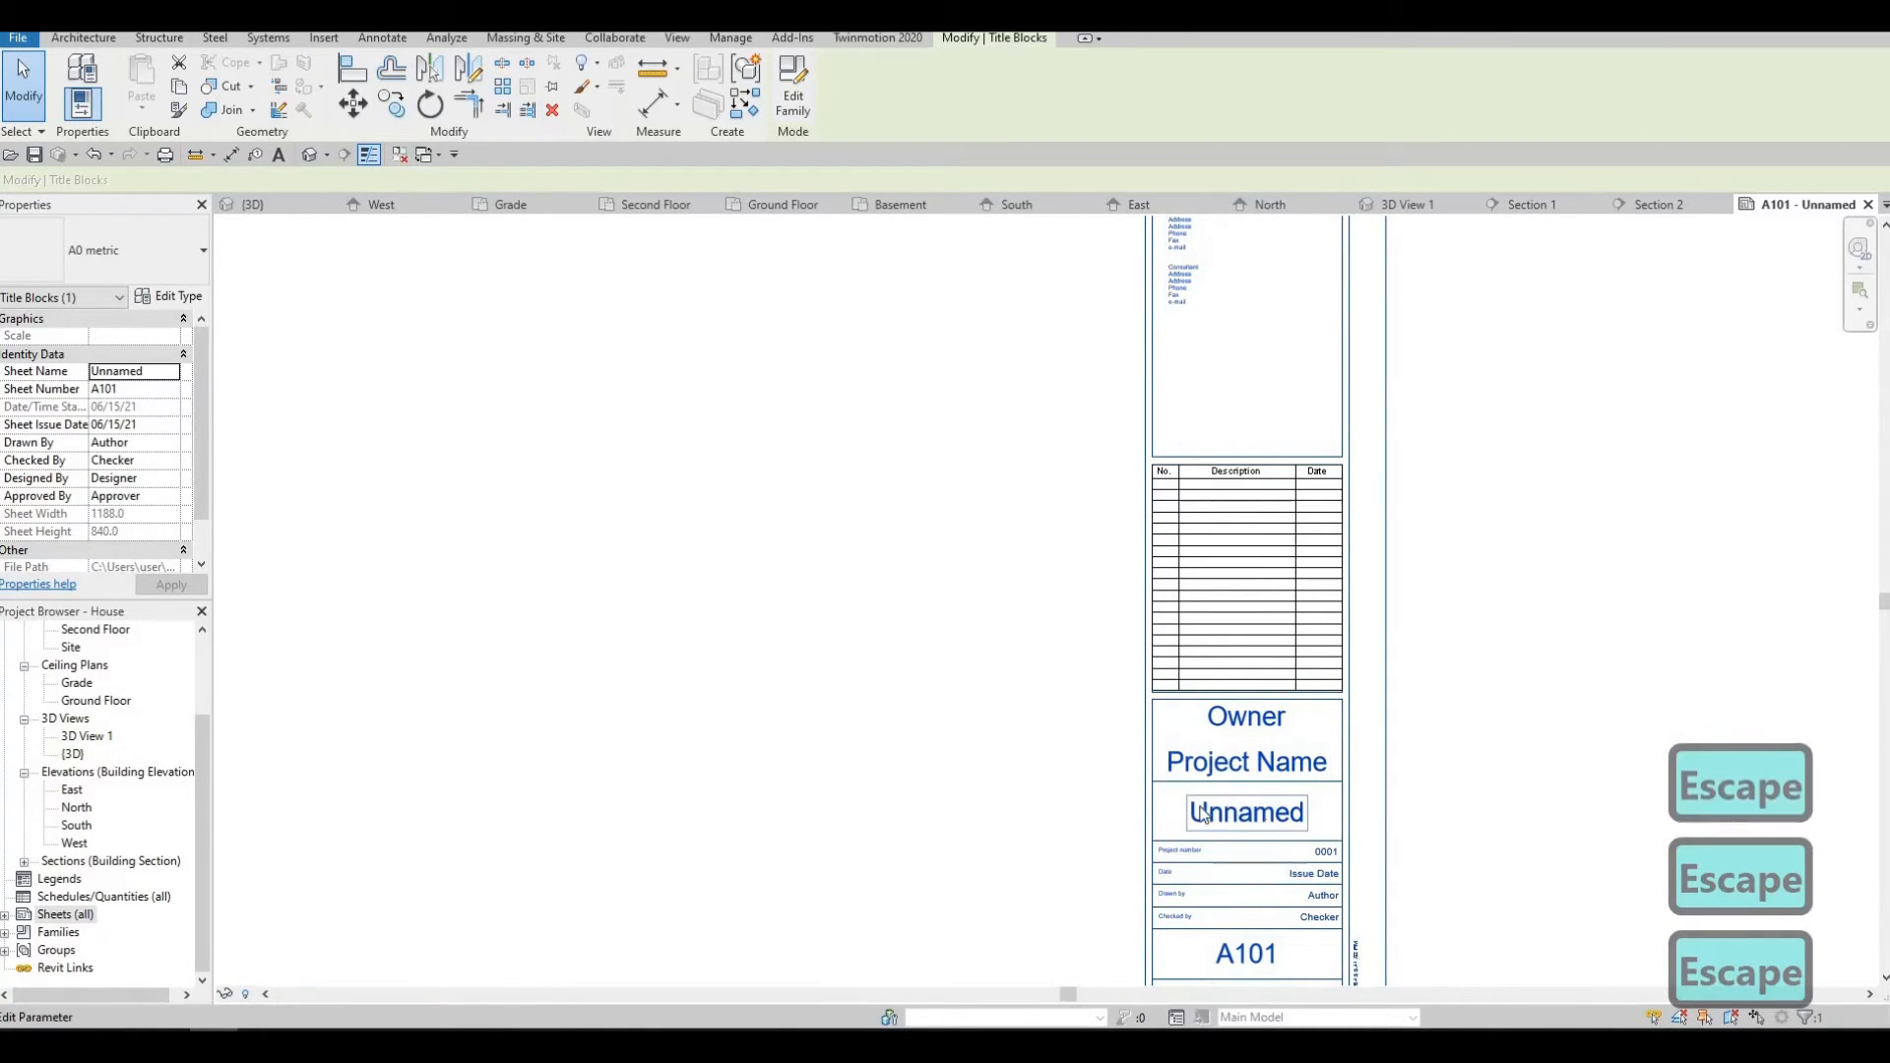
pyautogui.press('Escape')
pyautogui.scroll(-3, 1194, 858)
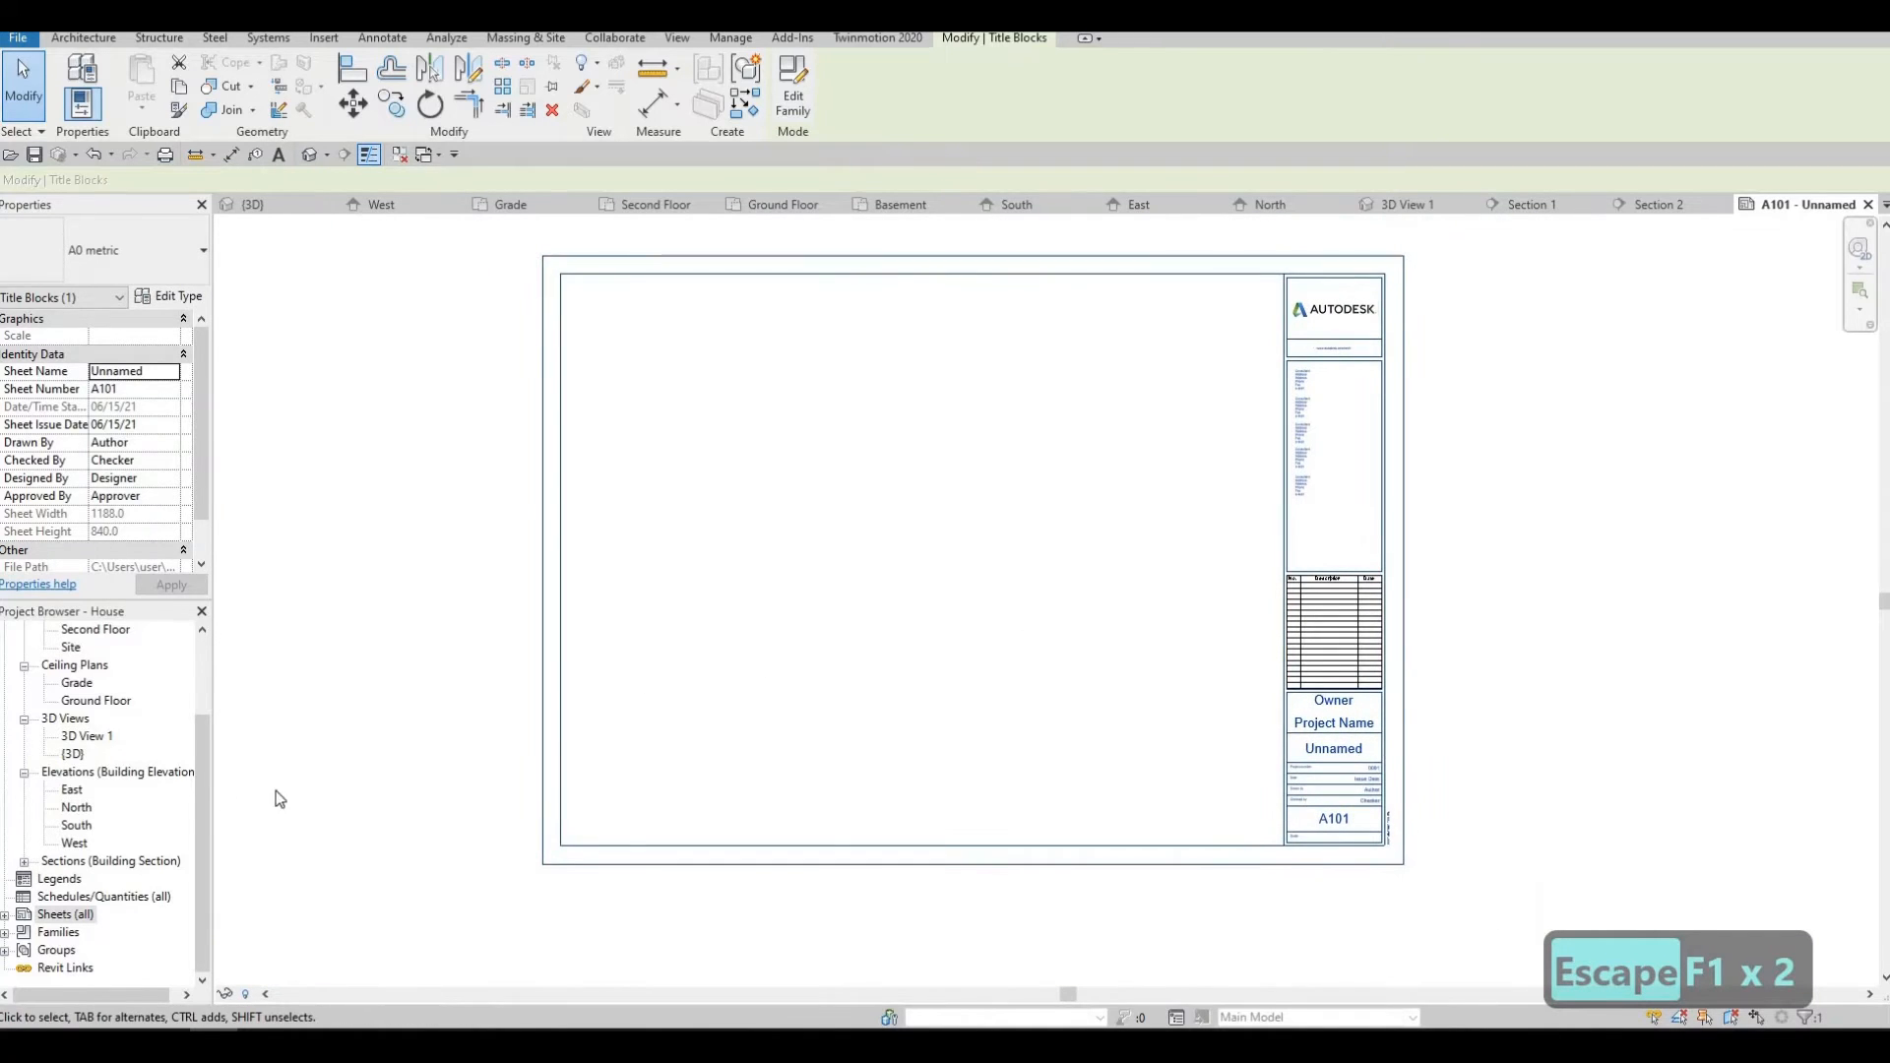
# Rename sheet A101 from the project's sheet list as Cover, keeping its sheet number.
pyautogui.click(6, 915)
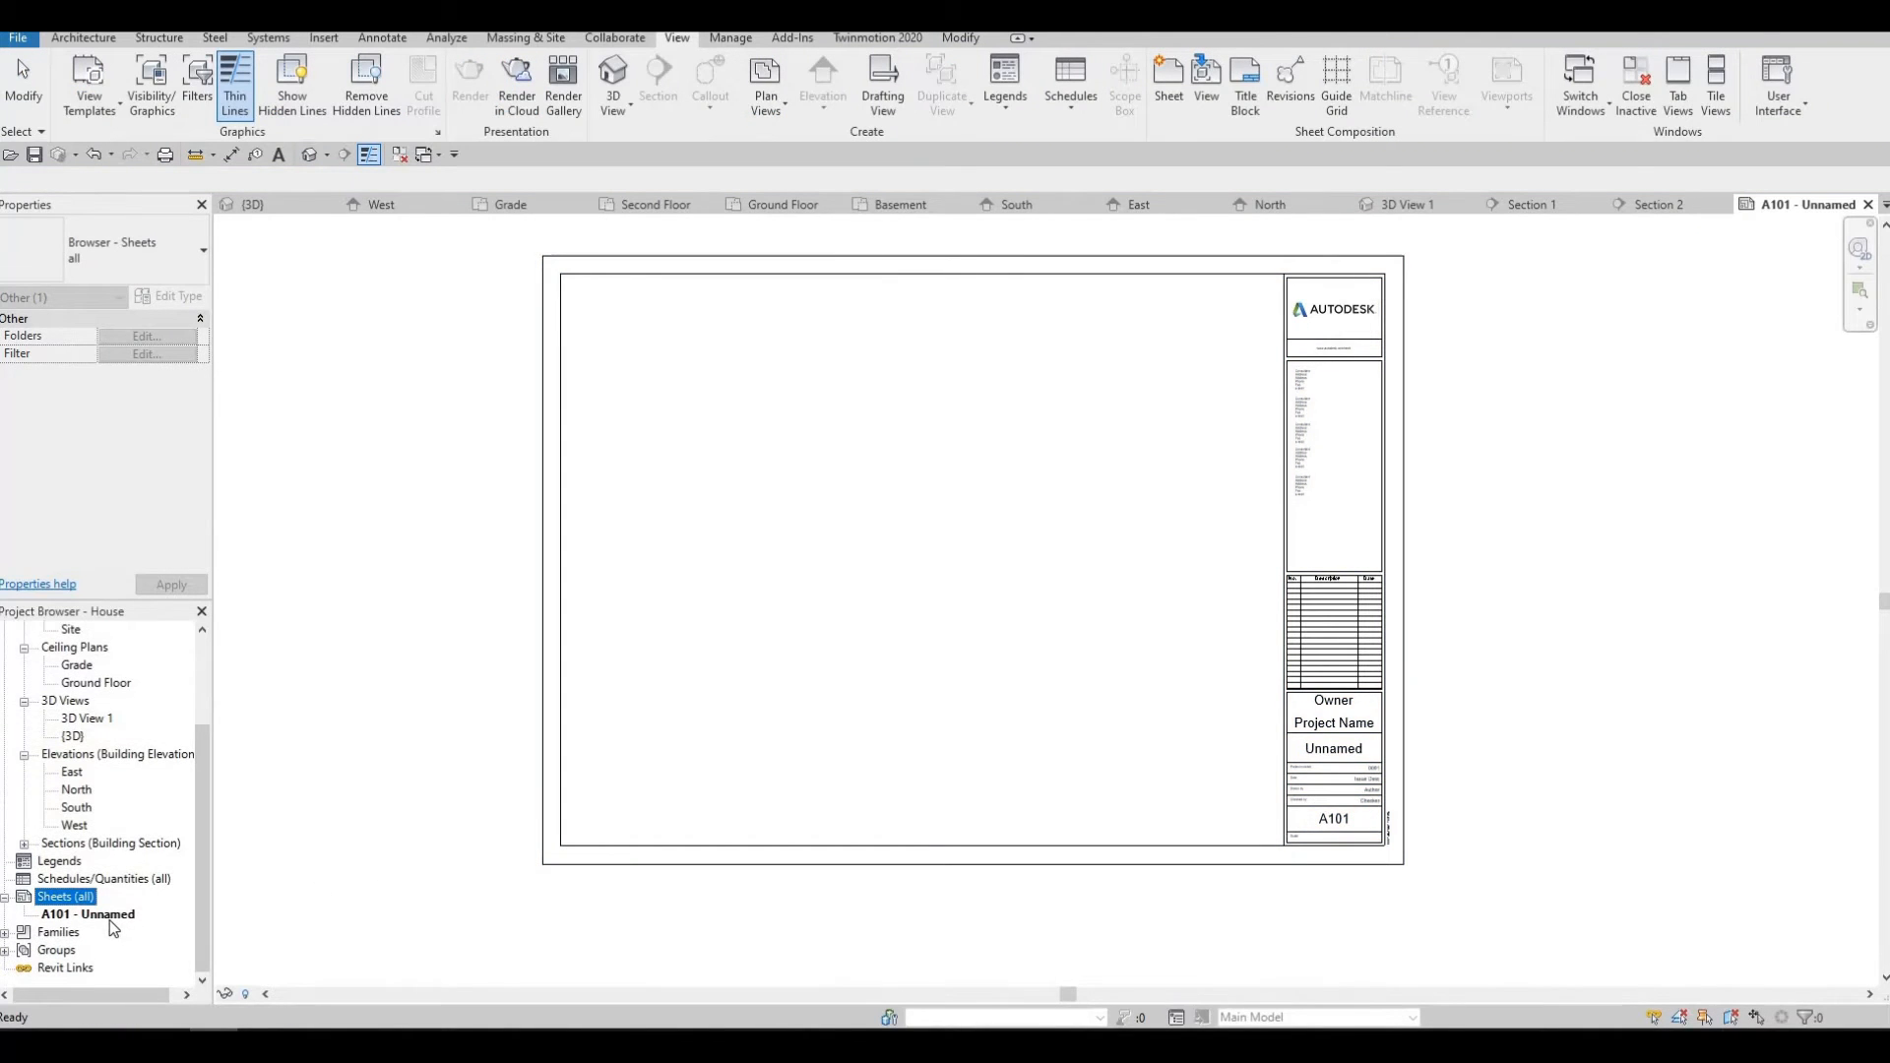
pyautogui.click(111, 923)
pyautogui.rightClick(112, 922)
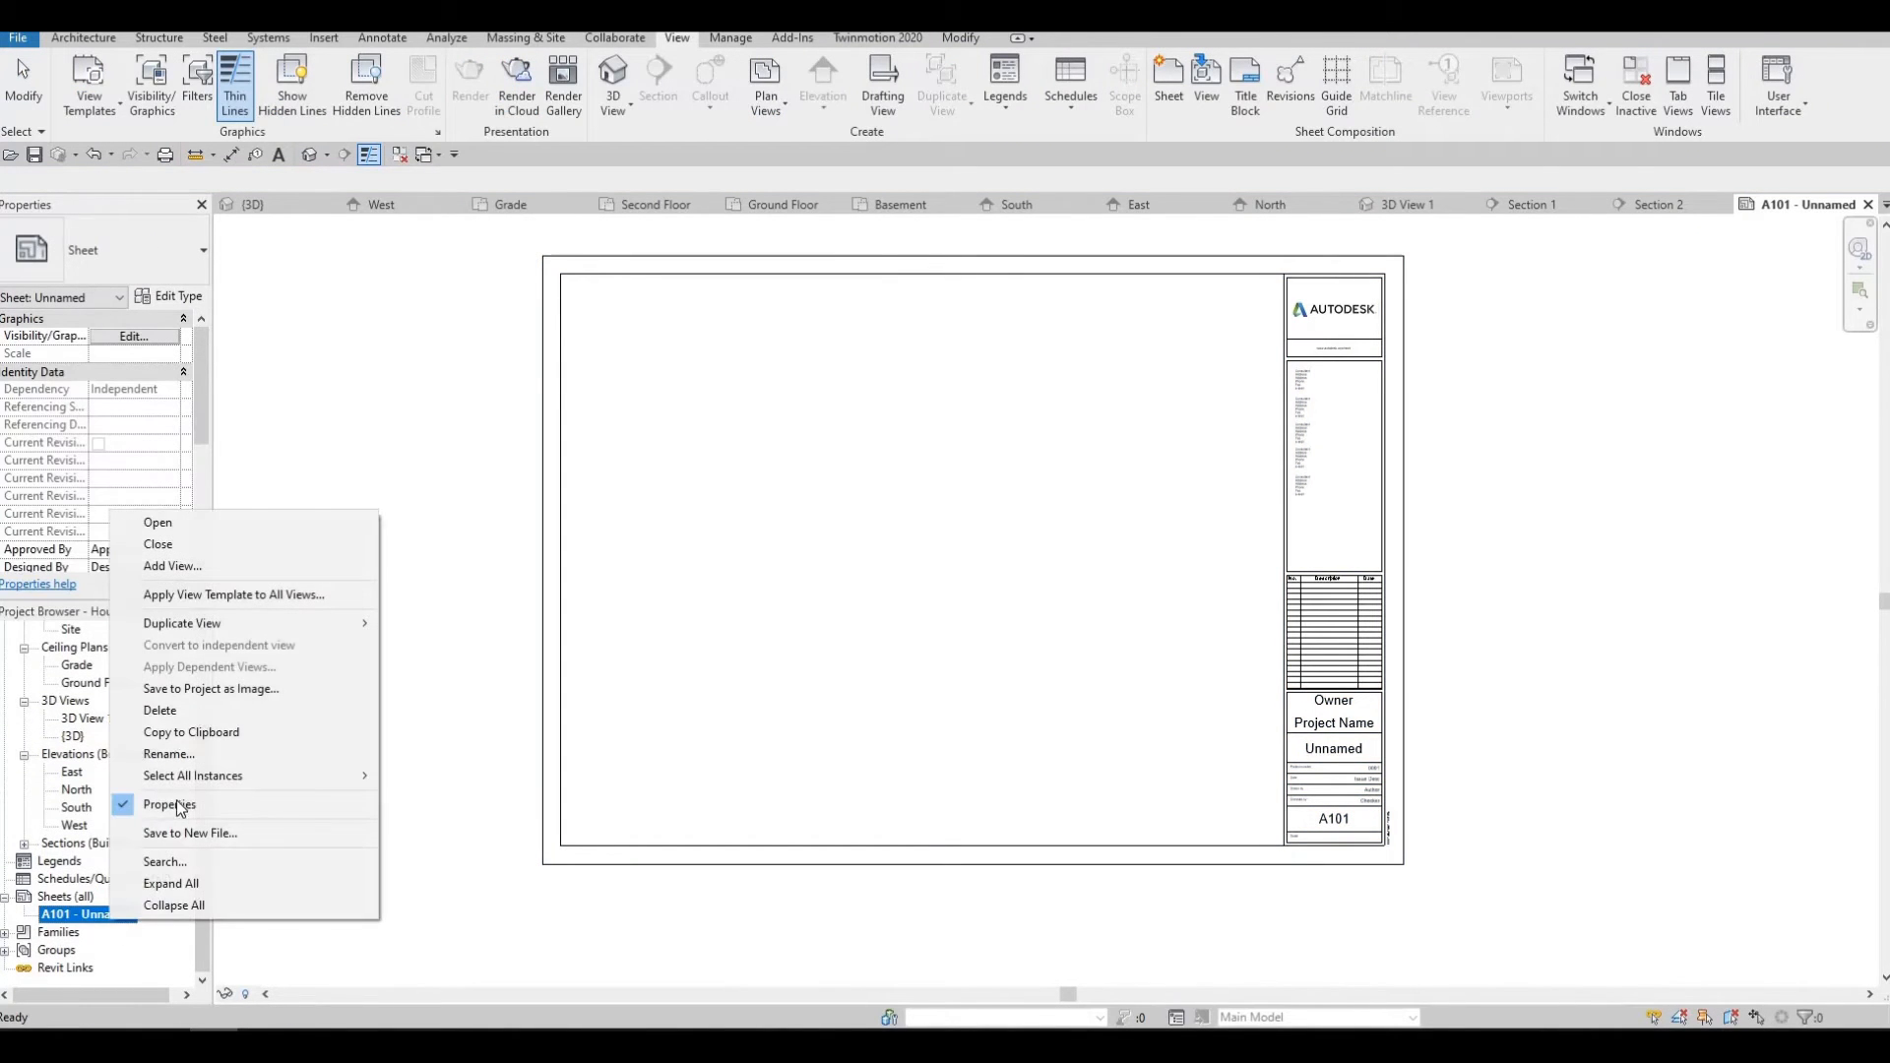
pyautogui.click(197, 754)
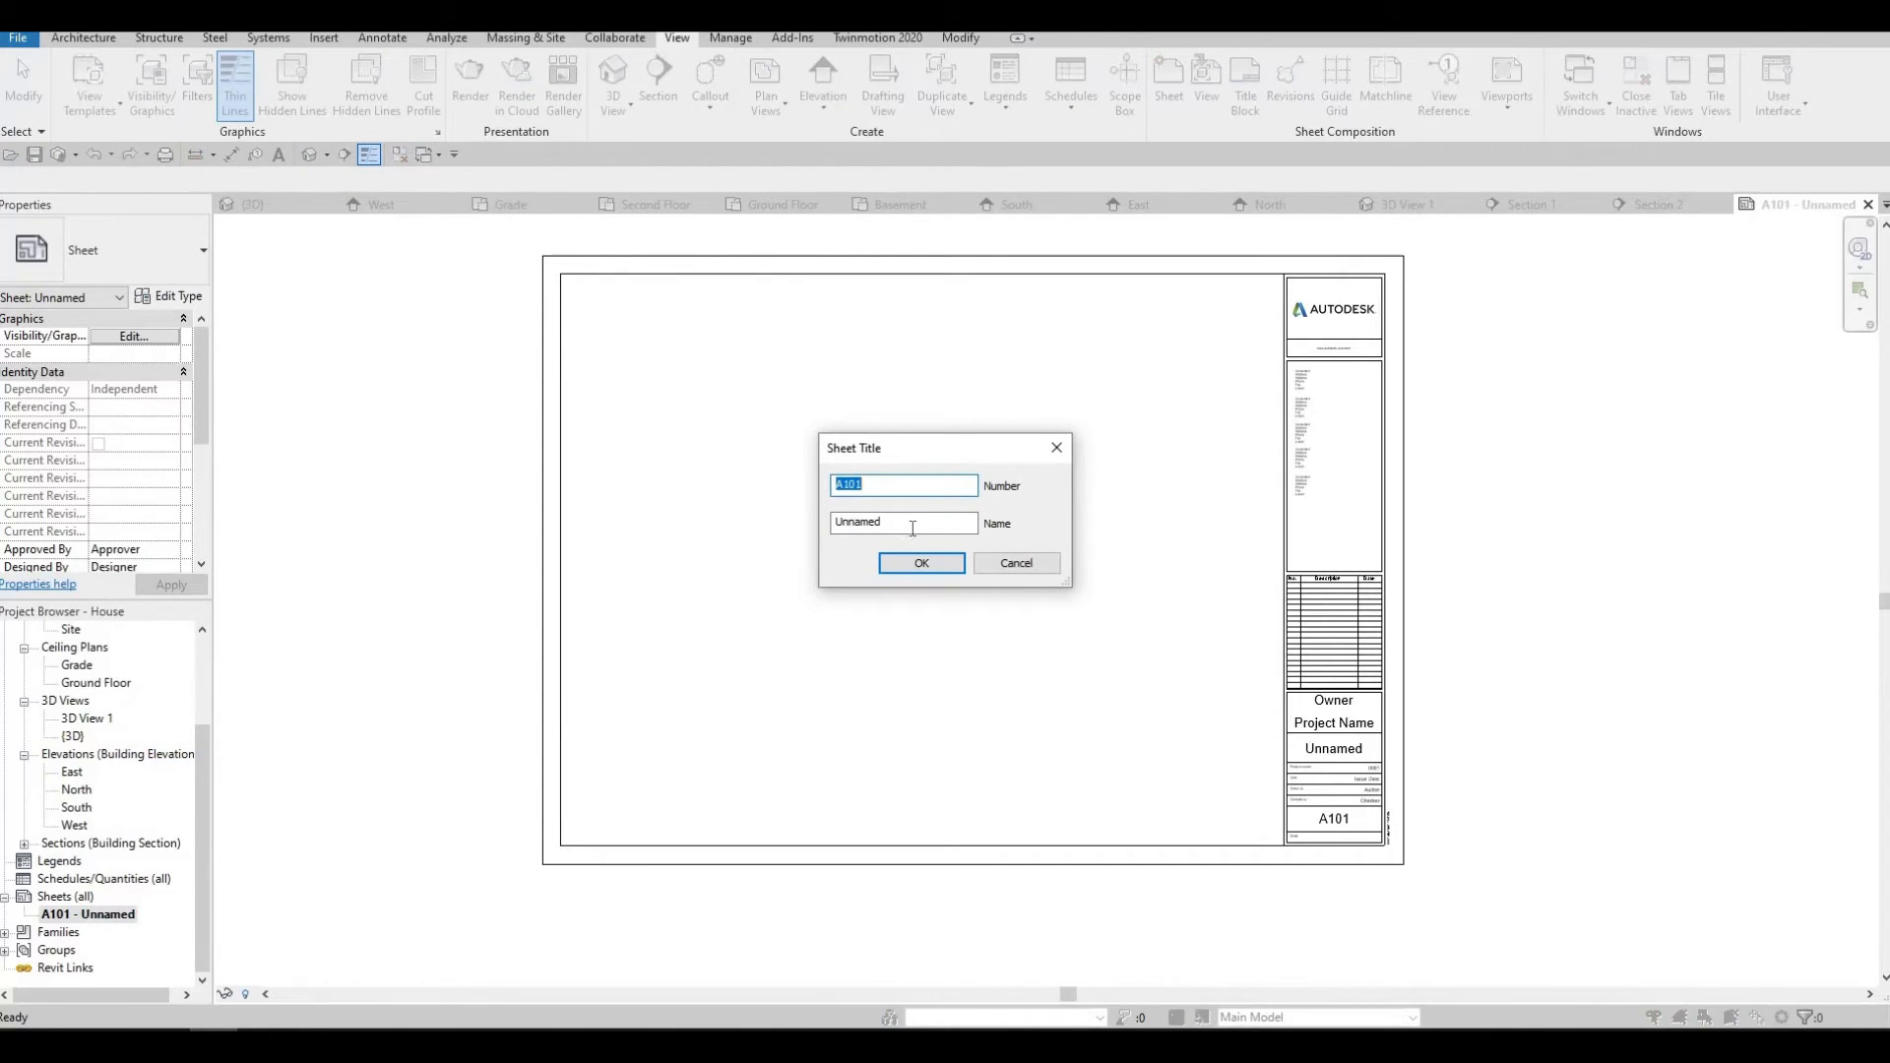
pyautogui.press('Tab')
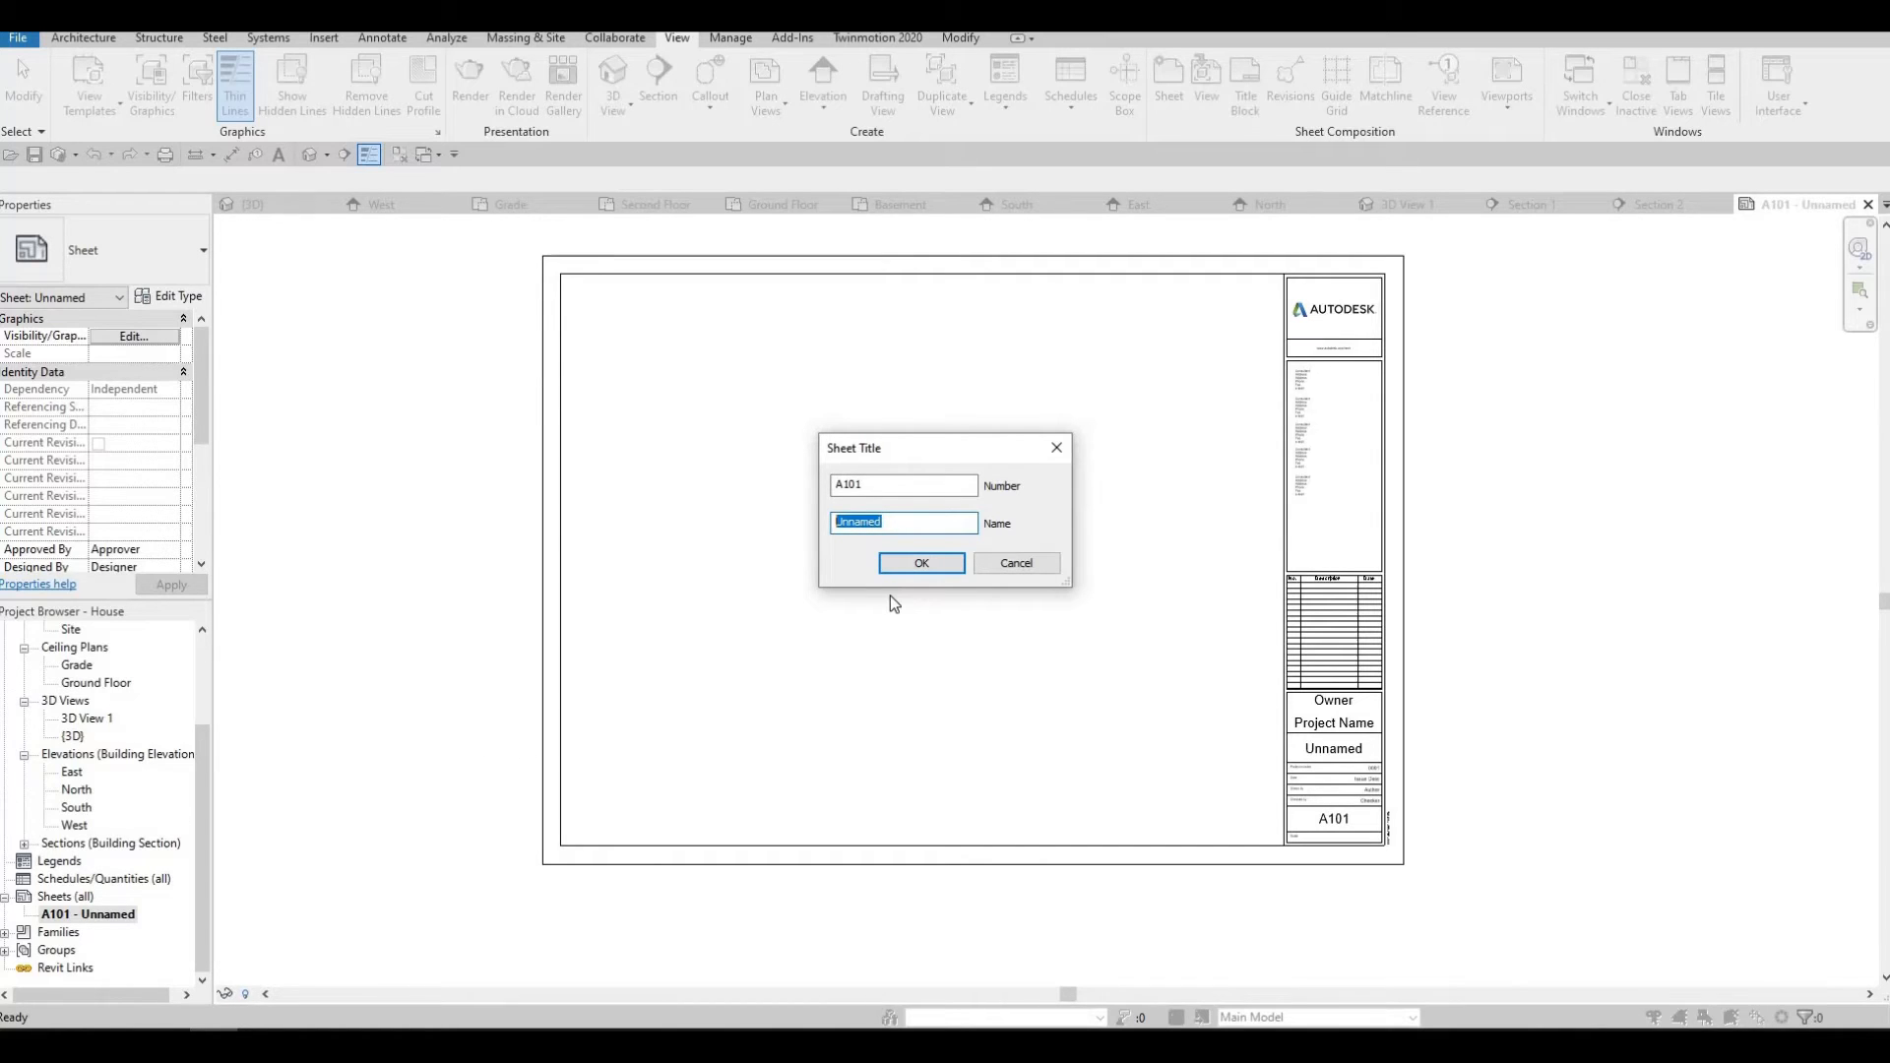
pyautogui.write('Co')
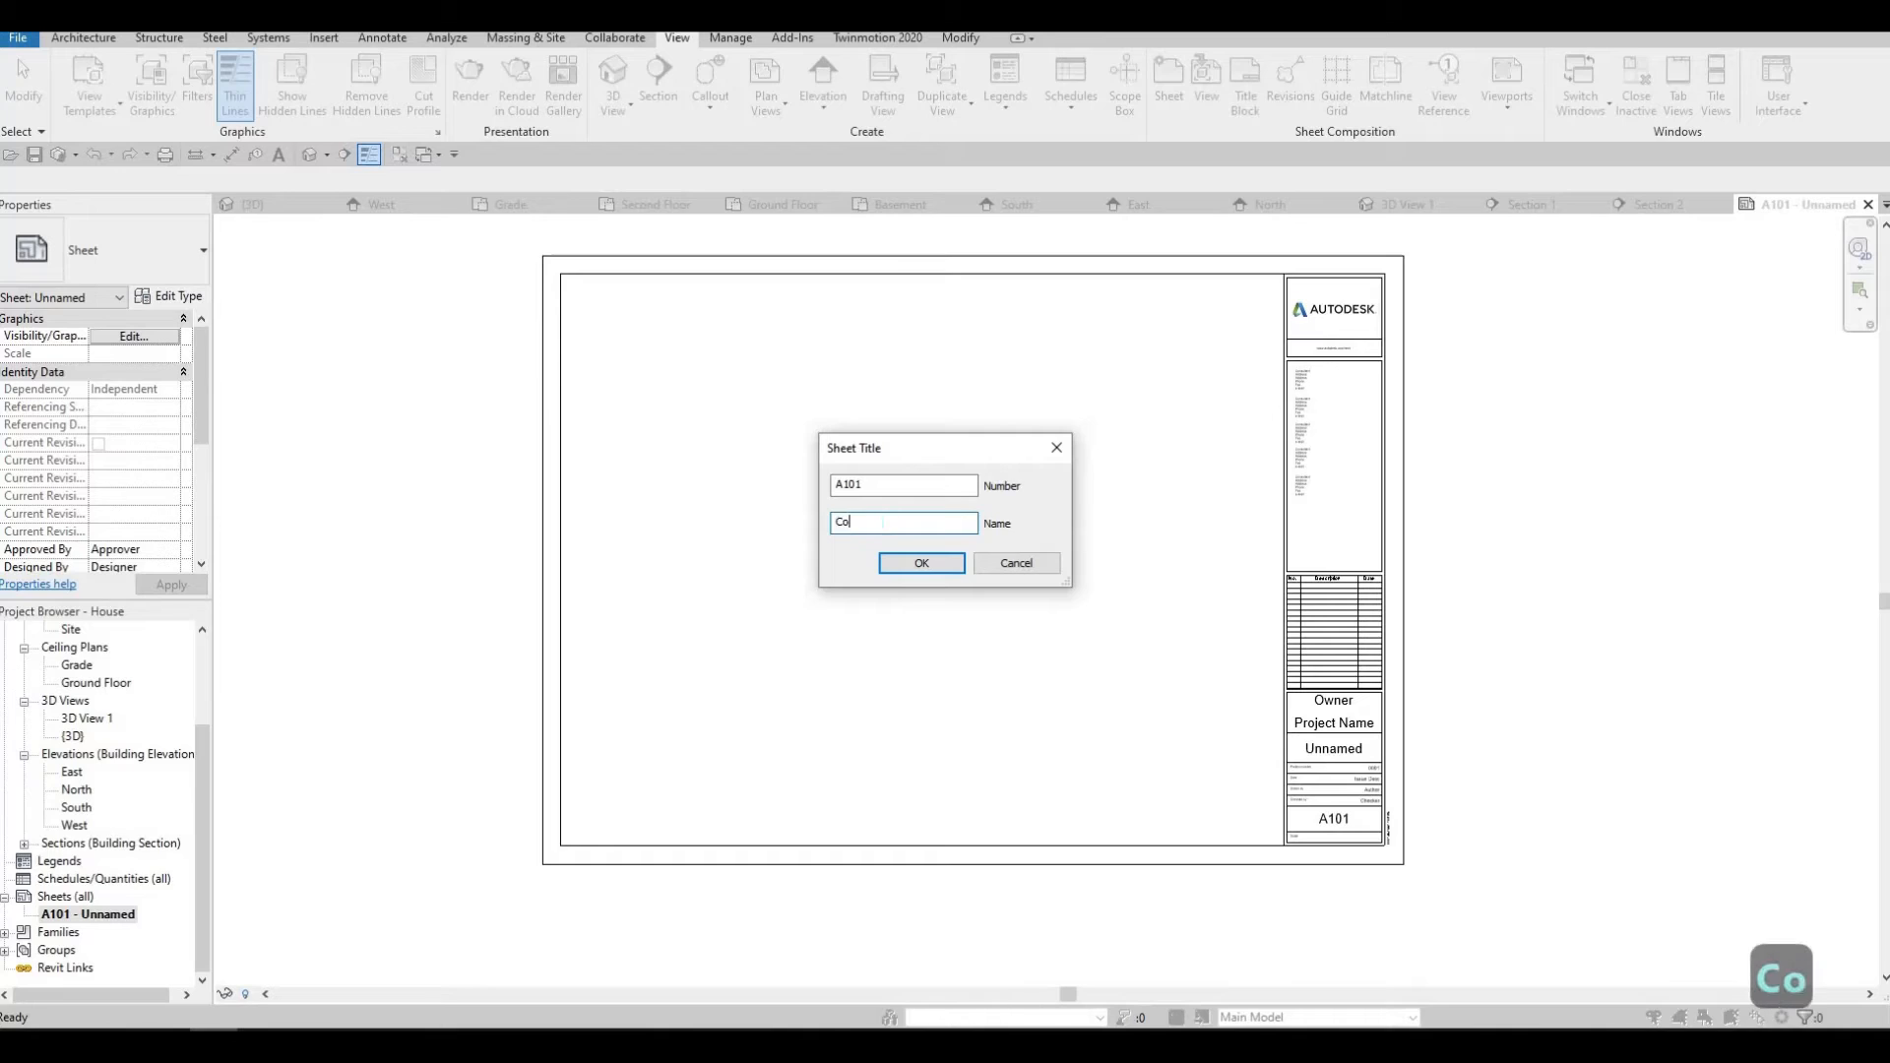
pyautogui.write('ver Sh')
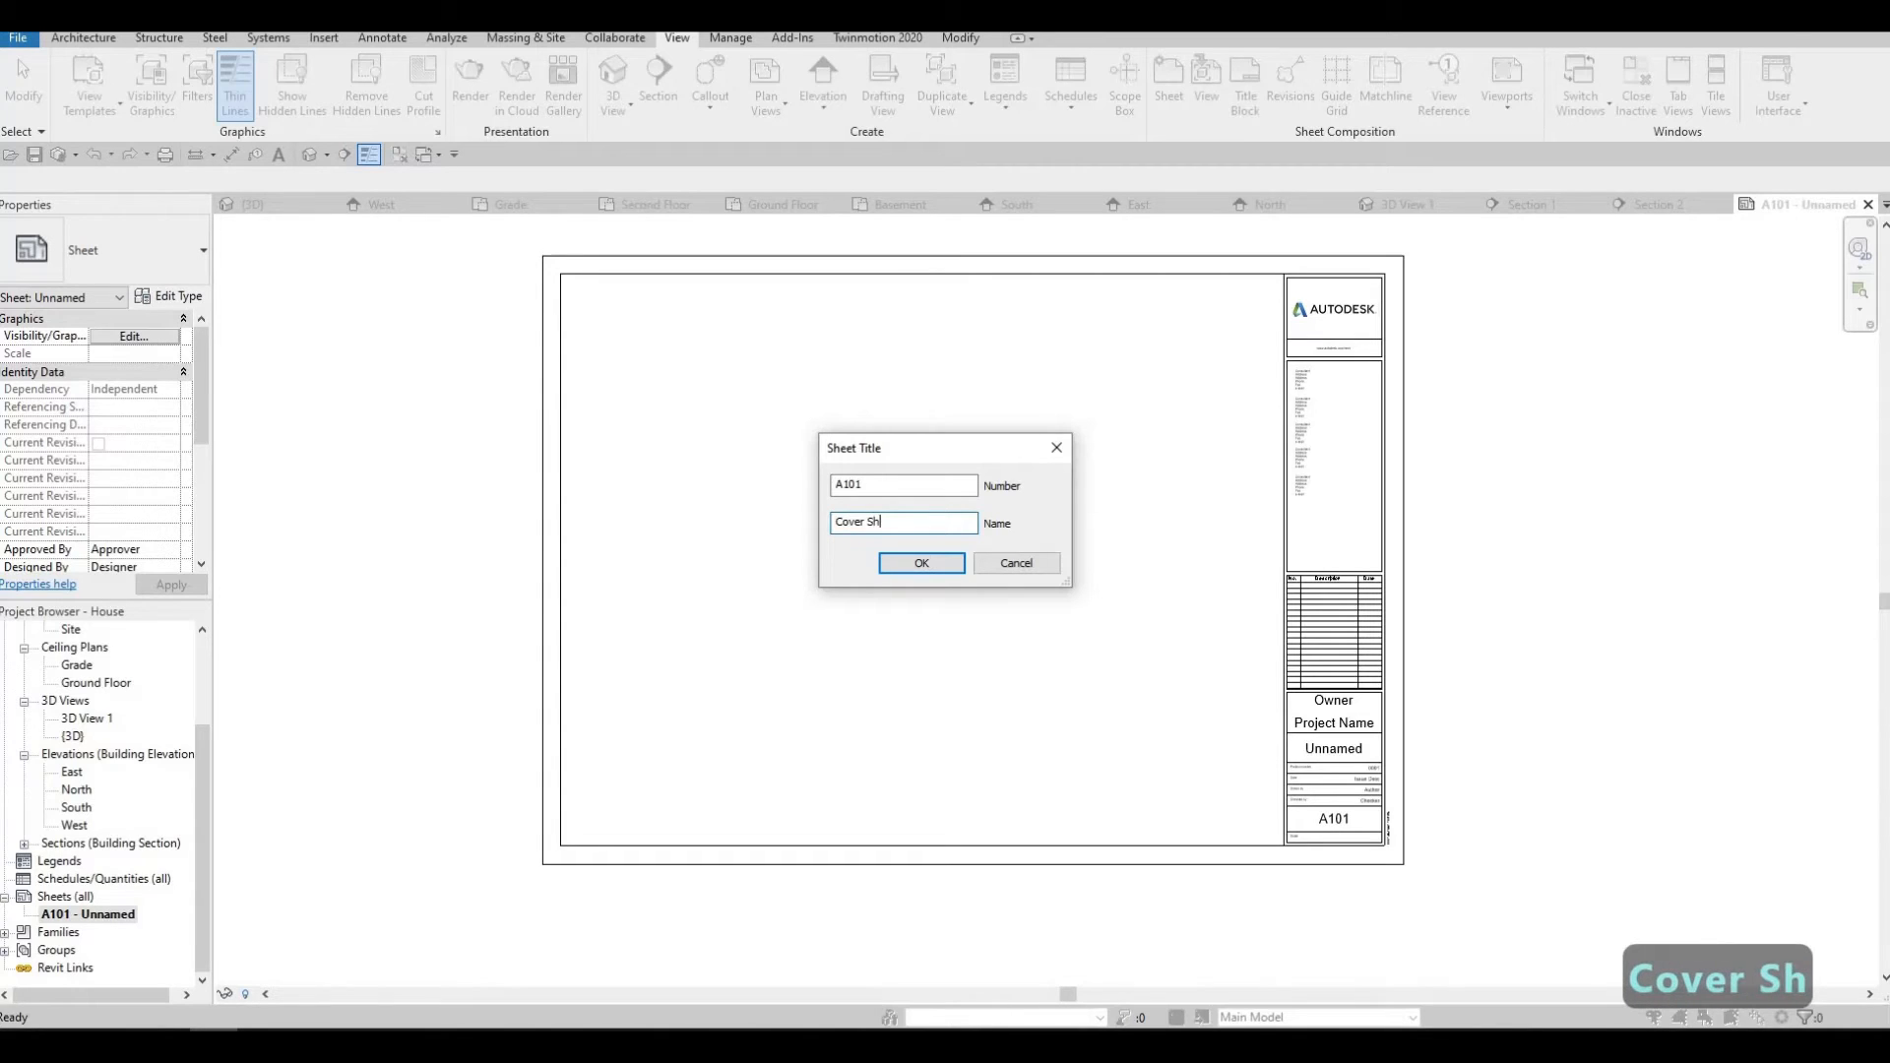
pyautogui.press('BackSpace')
pyautogui.press('BackSpace')
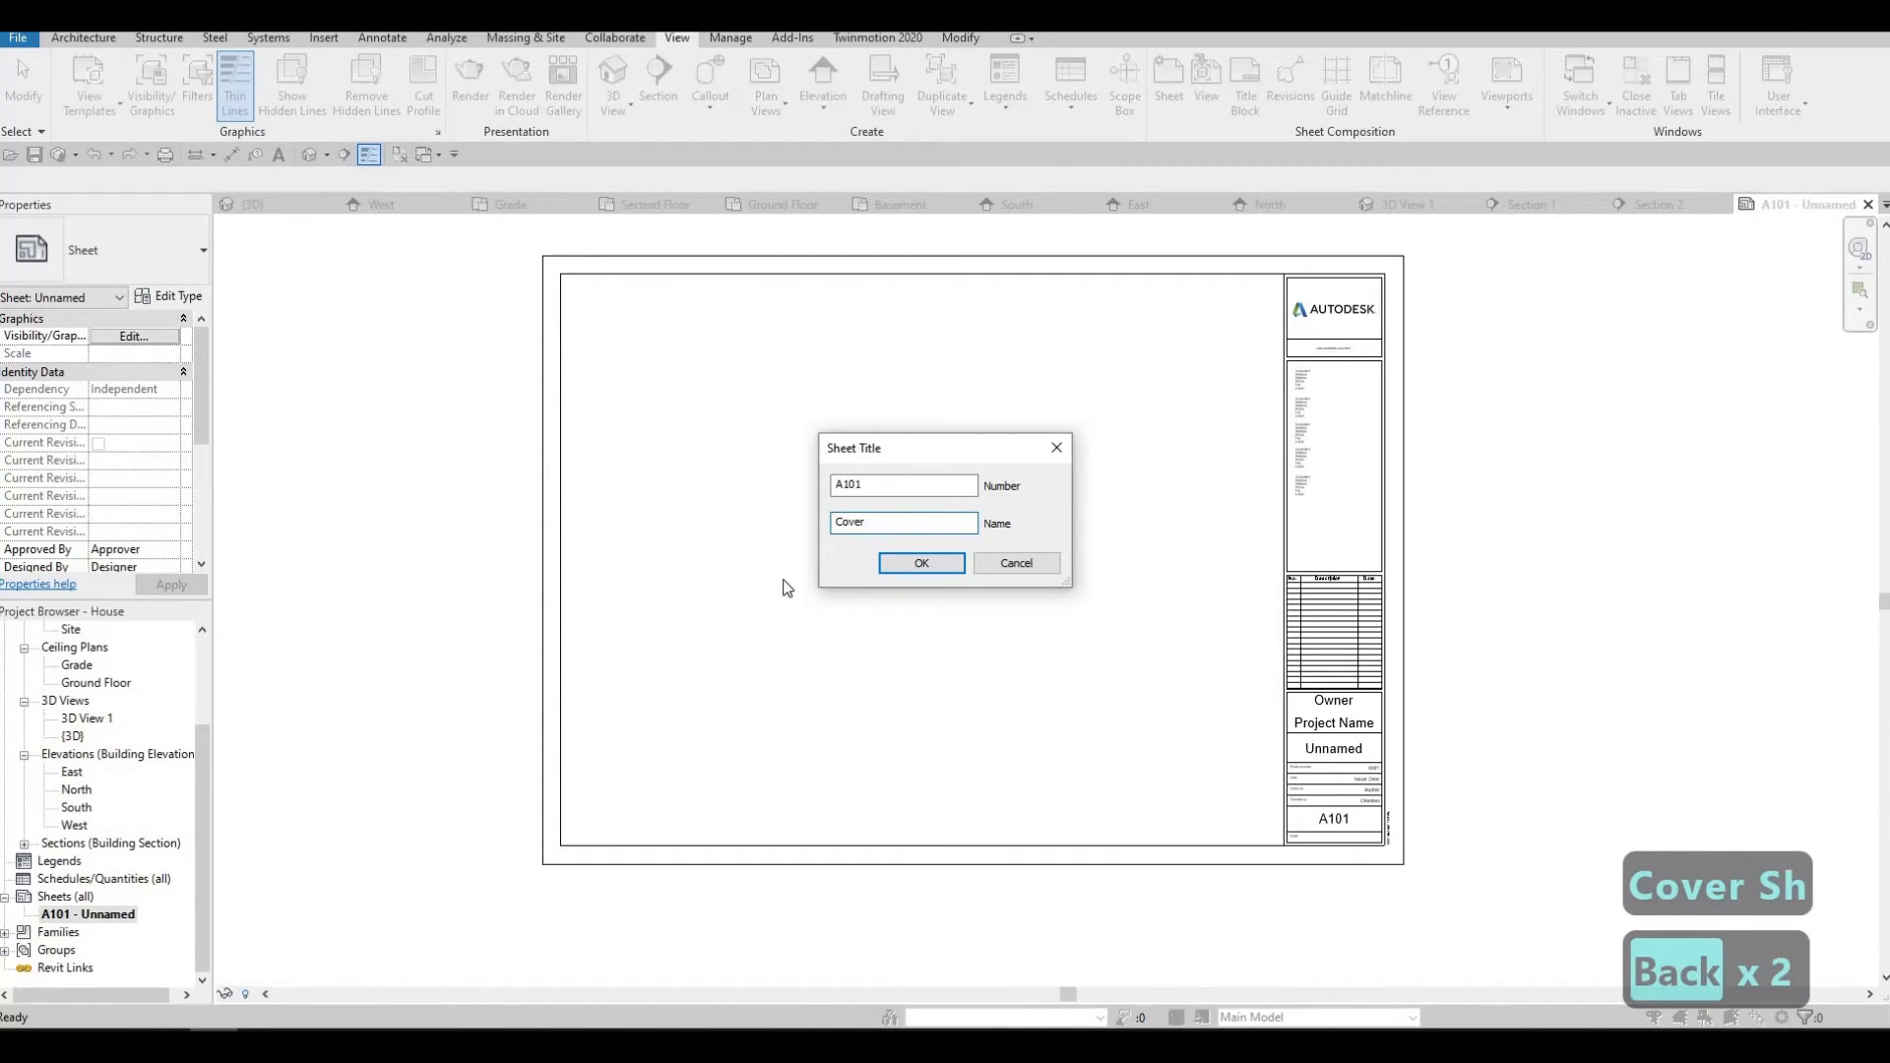
pyautogui.press('Return')
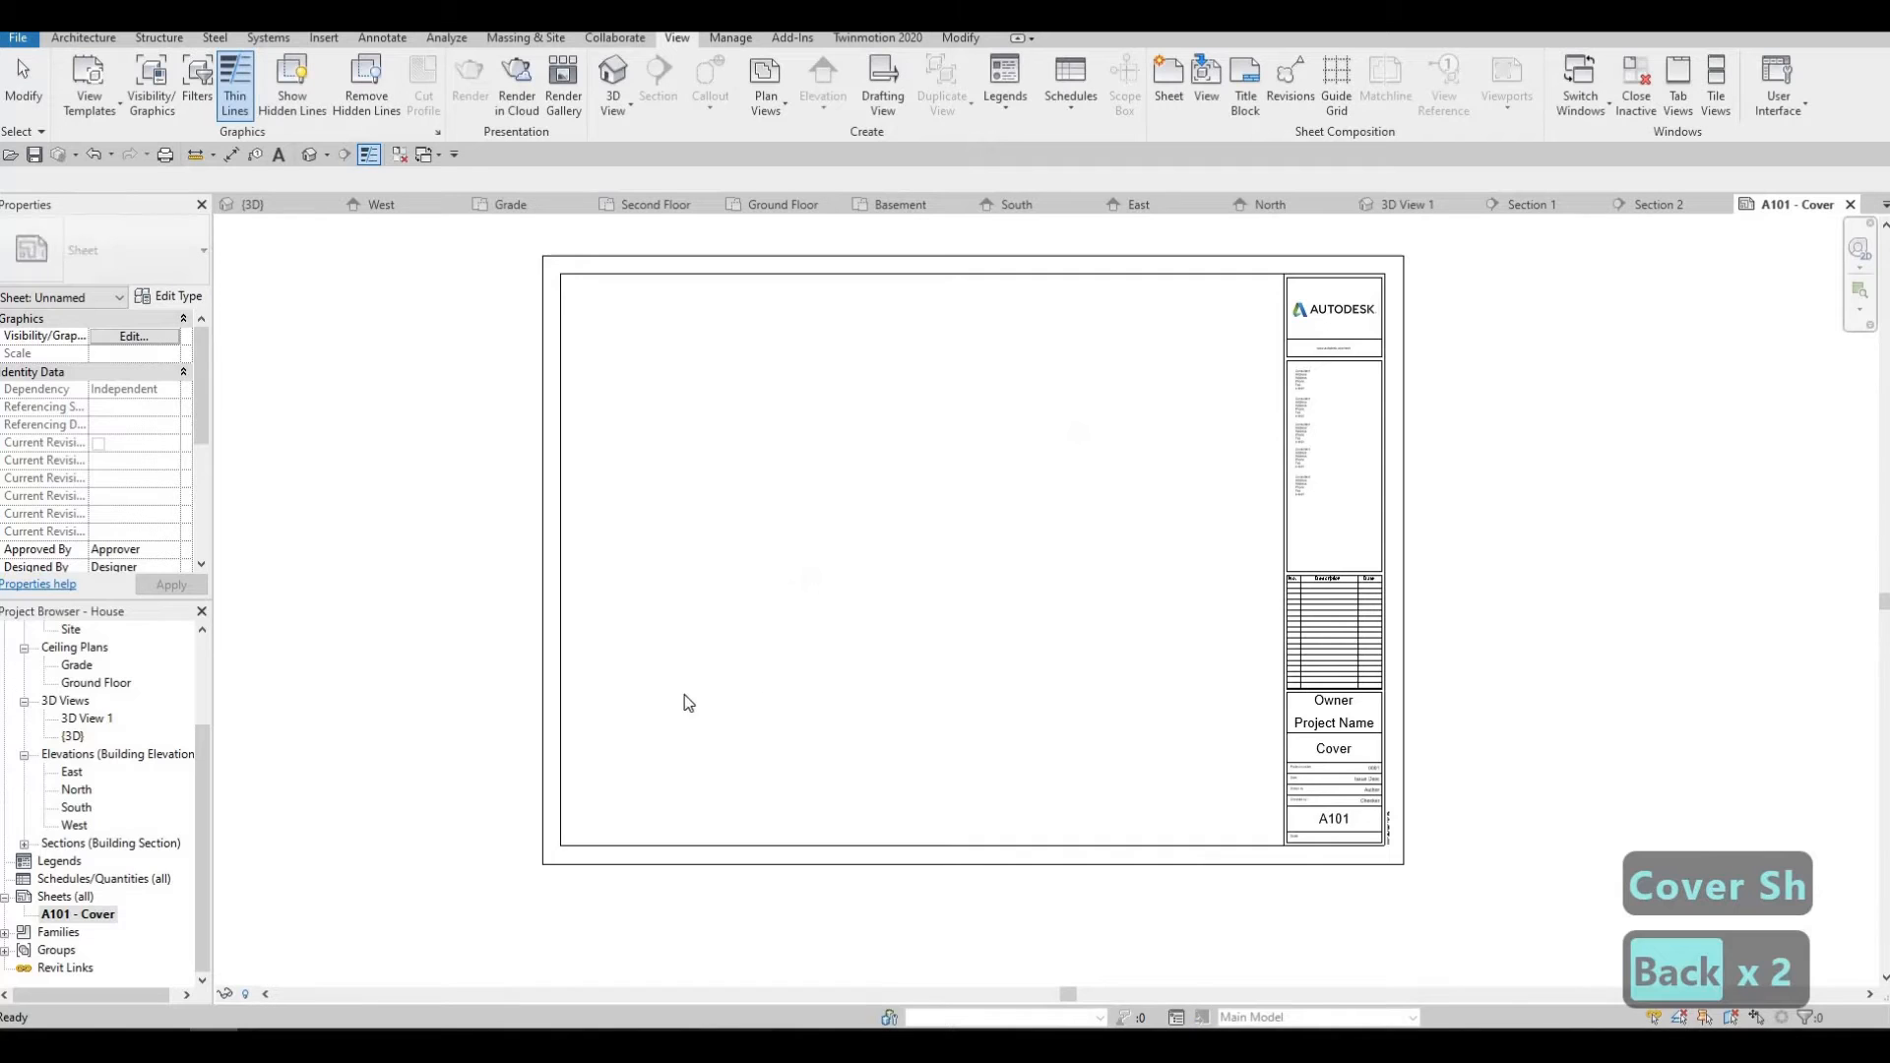
# Place the perspective 3D View 1 near the middle of the Cover sheet's drawing area.
pyautogui.click(87, 718)
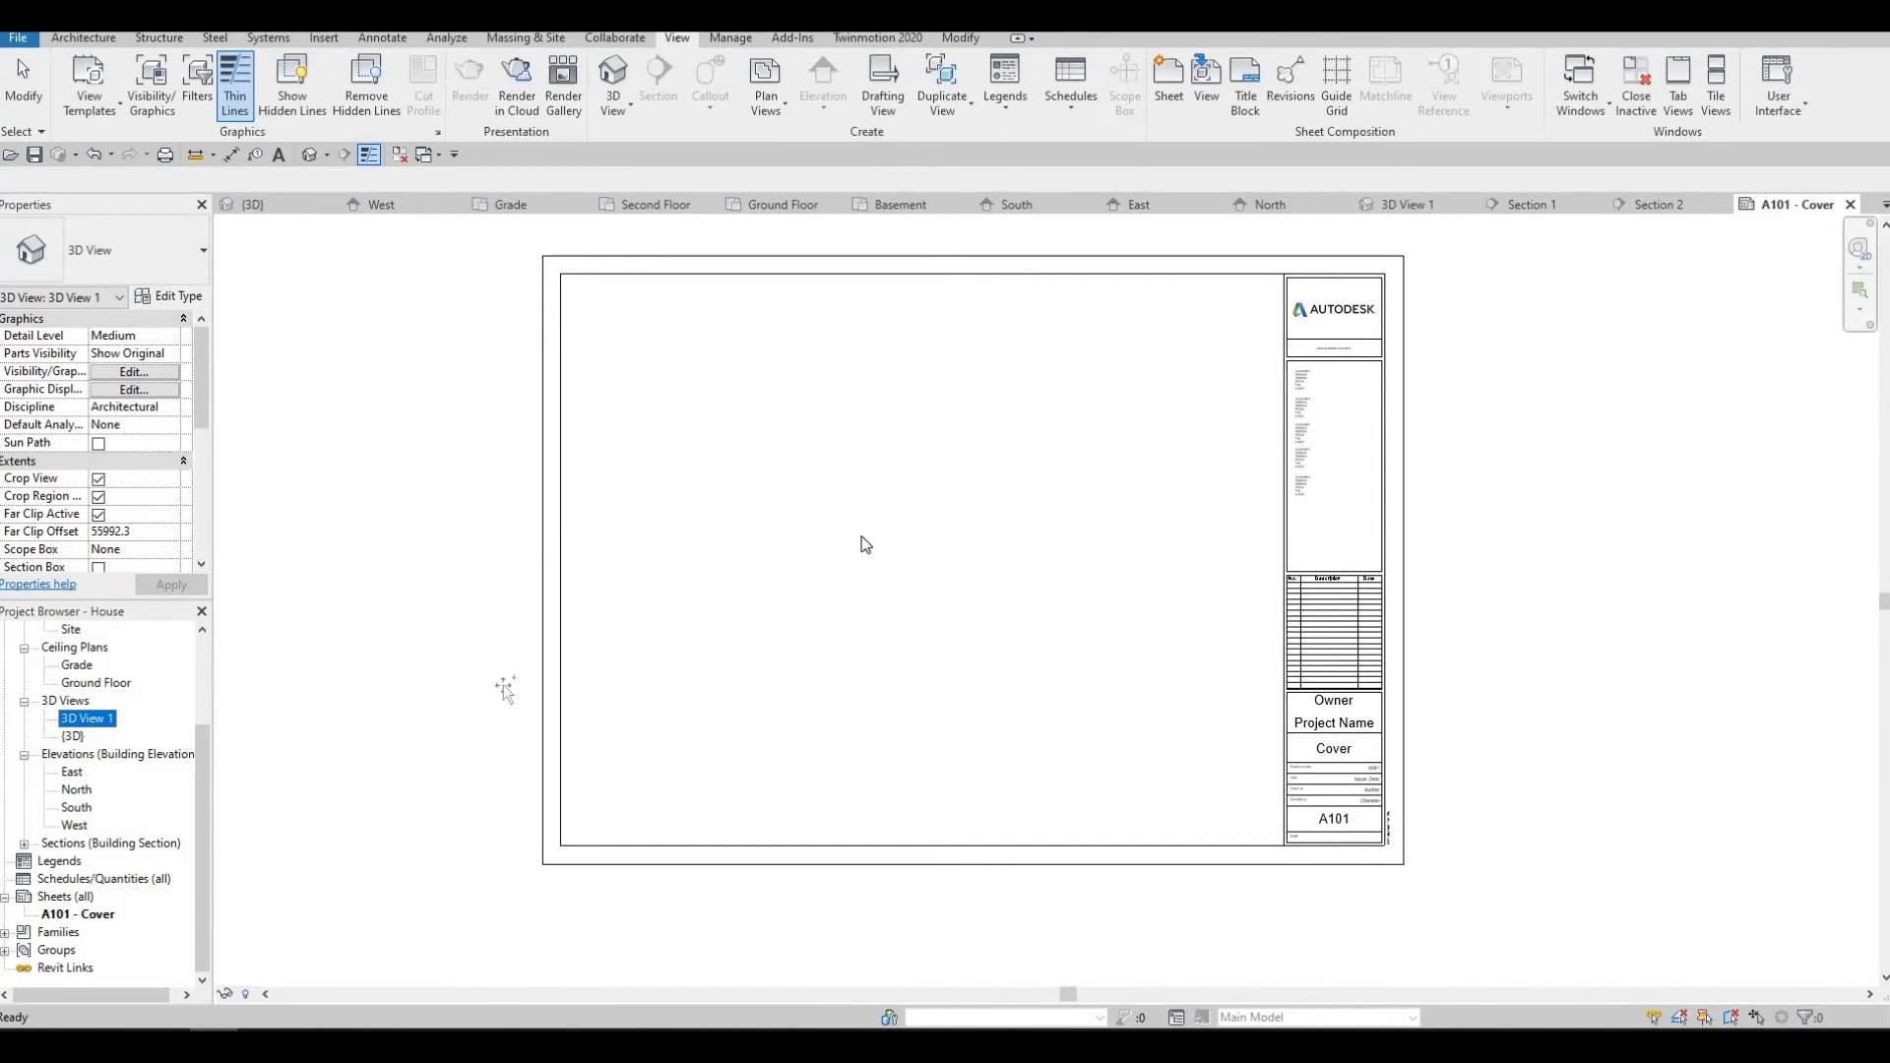
pyautogui.moveTo(871, 548); pyautogui.dragTo(913, 553)
pyautogui.click(913, 553)
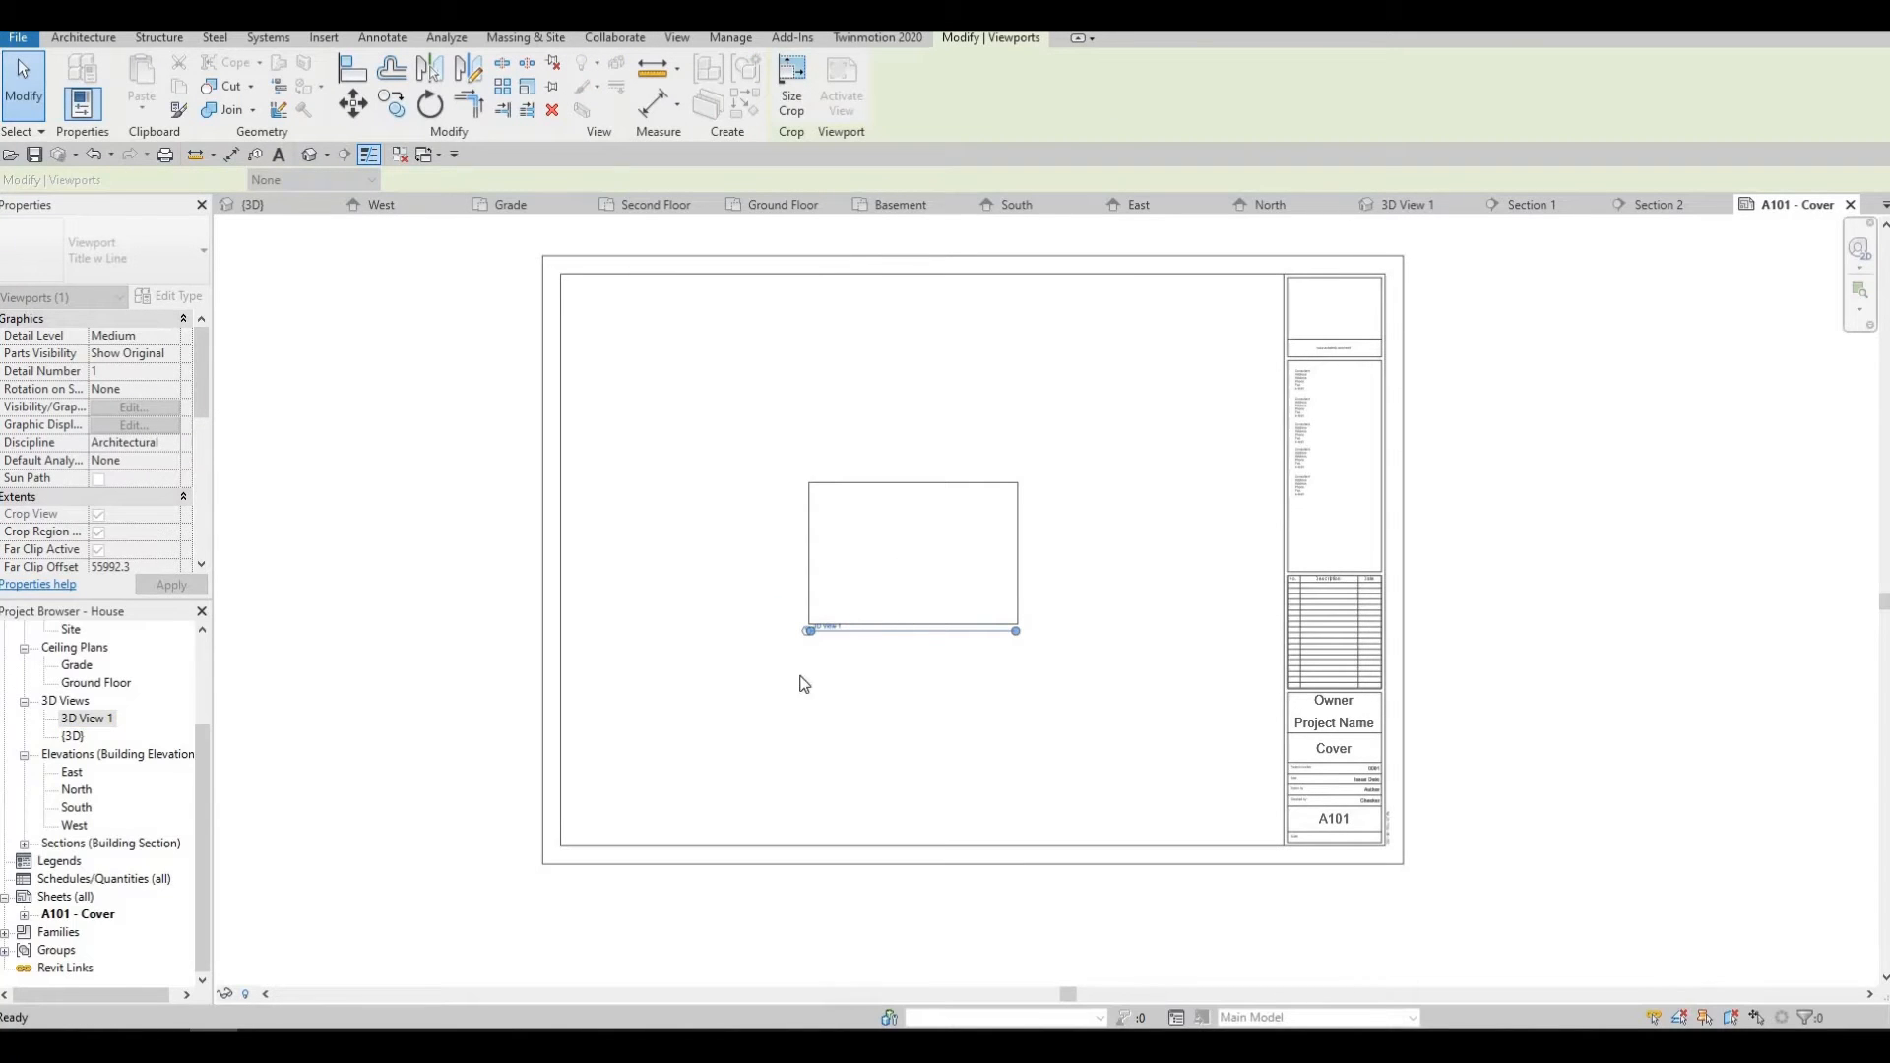
# Inspect the 3D View 1 viewport and its title line up close, and fit the whole Cover sheet in view.
pyautogui.scroll(2, 804, 672)
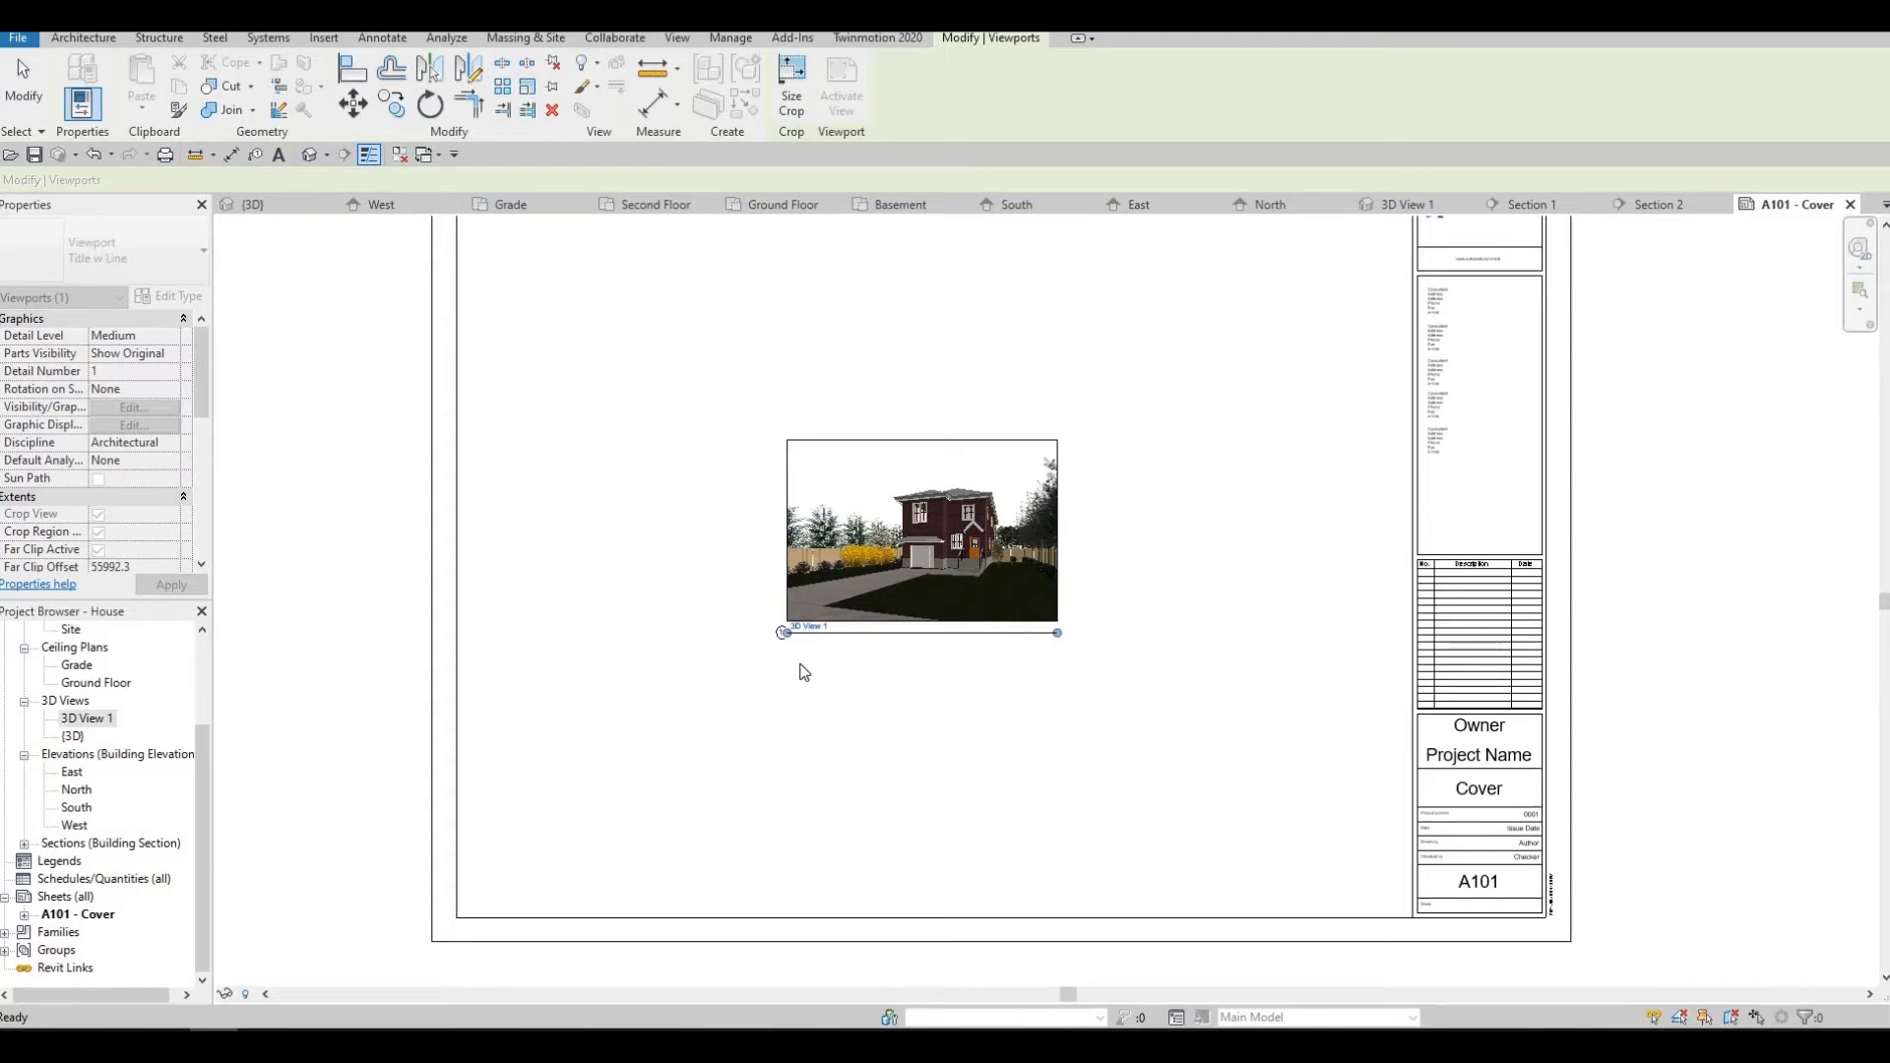
pyautogui.click(836, 627)
pyautogui.scroll(2, 879, 622)
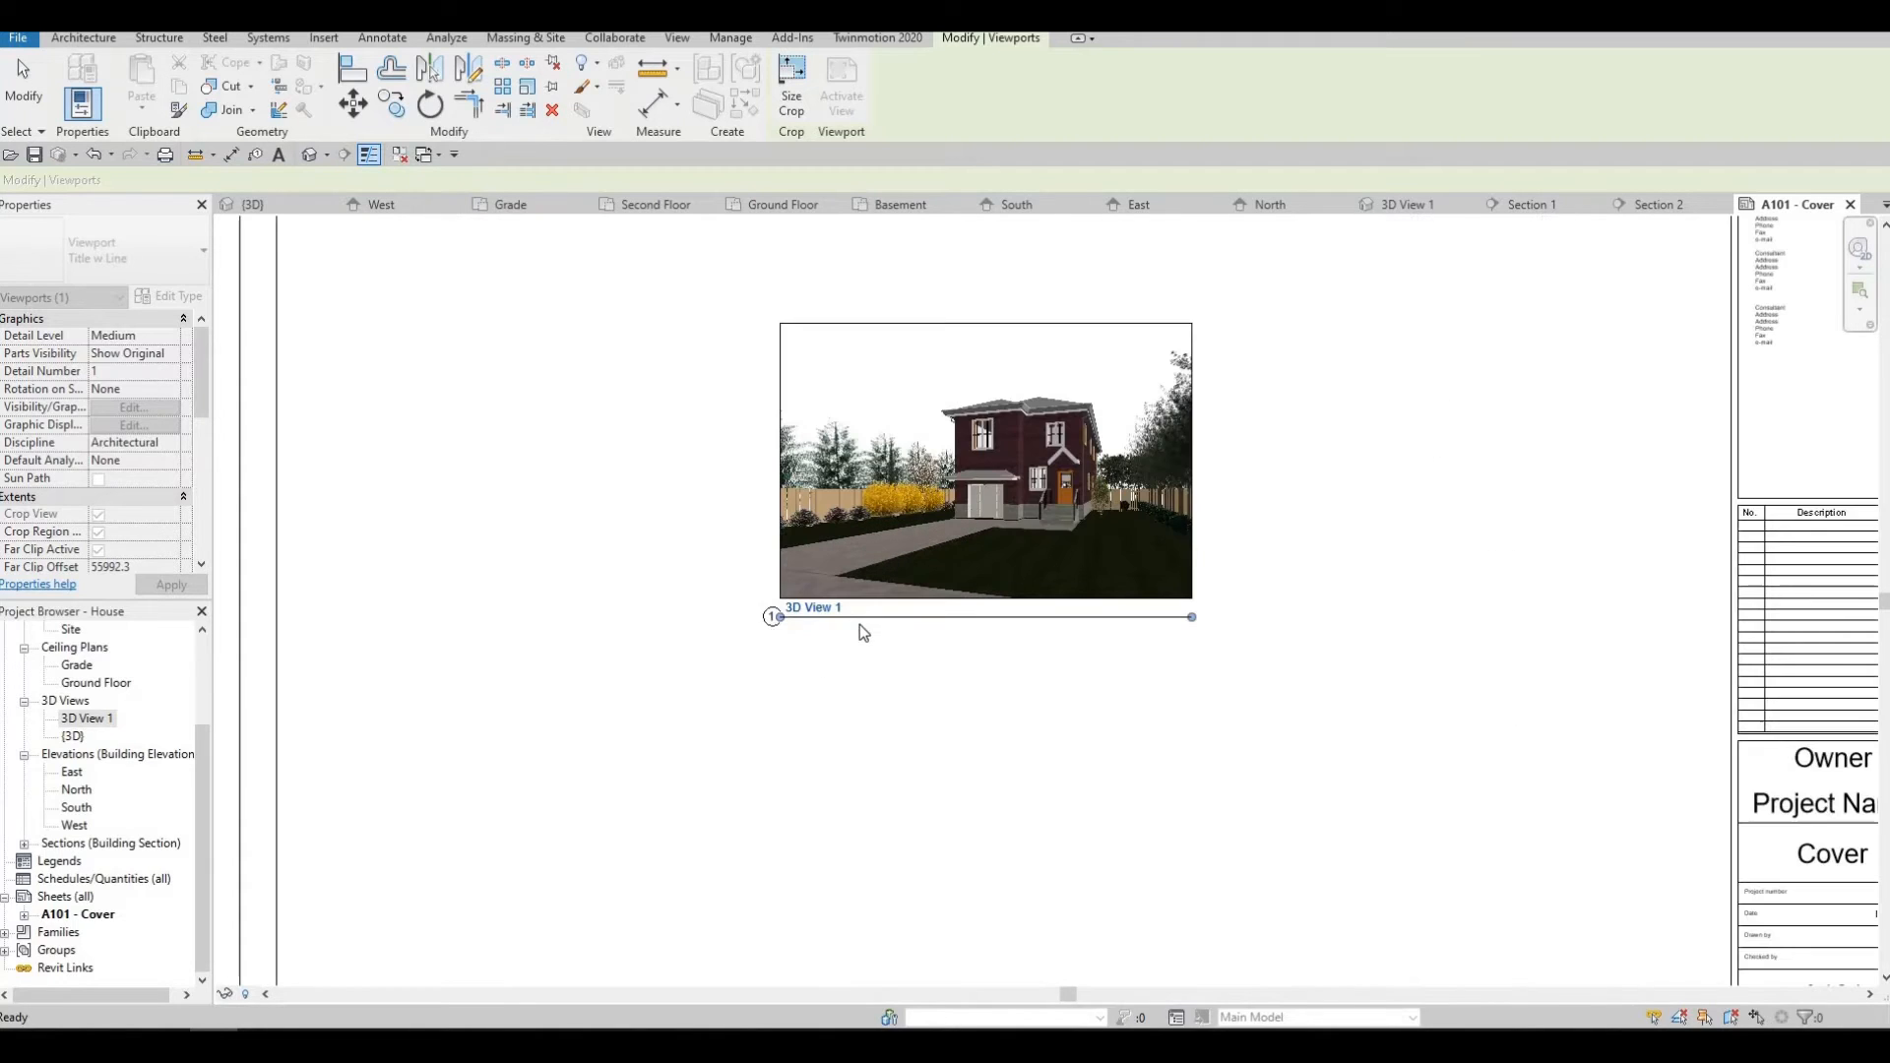
pyautogui.scroll(-2, 876, 635)
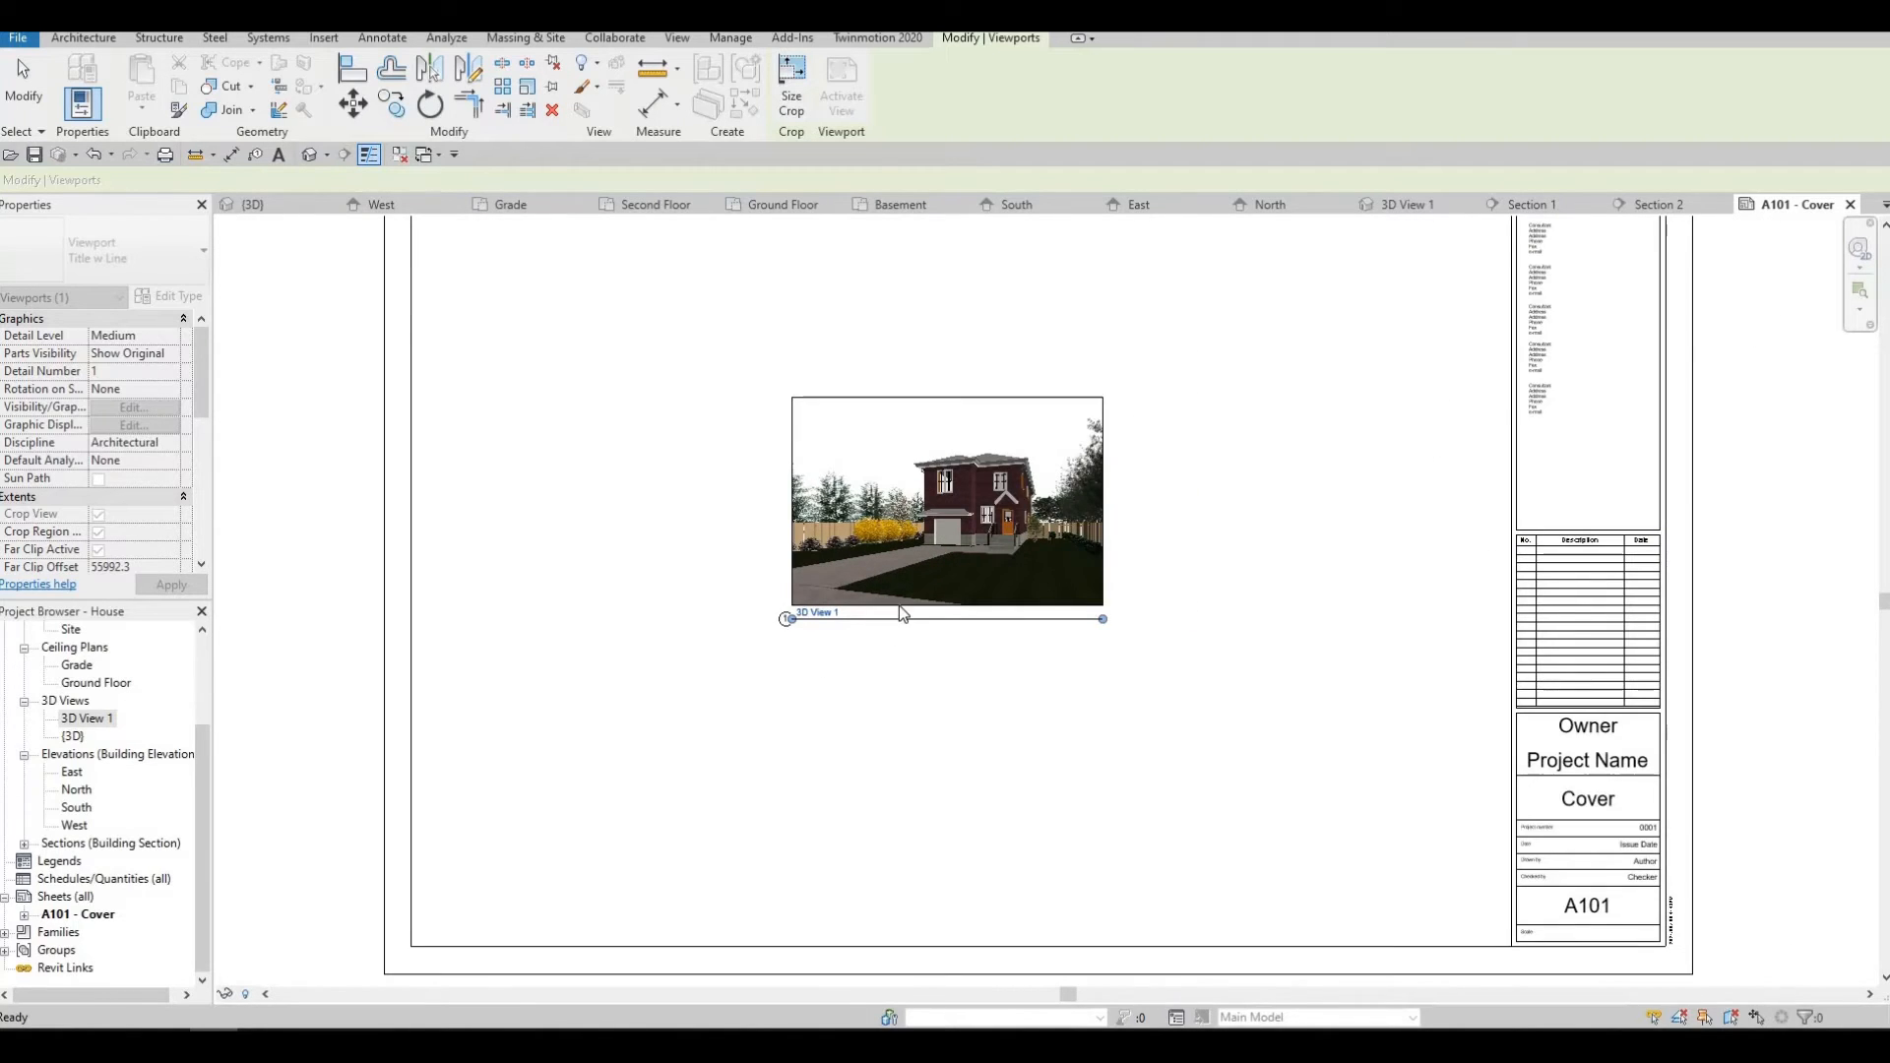
pyautogui.scroll(-2, 899, 606)
pyautogui.click(899, 610)
pyautogui.press('Escape')
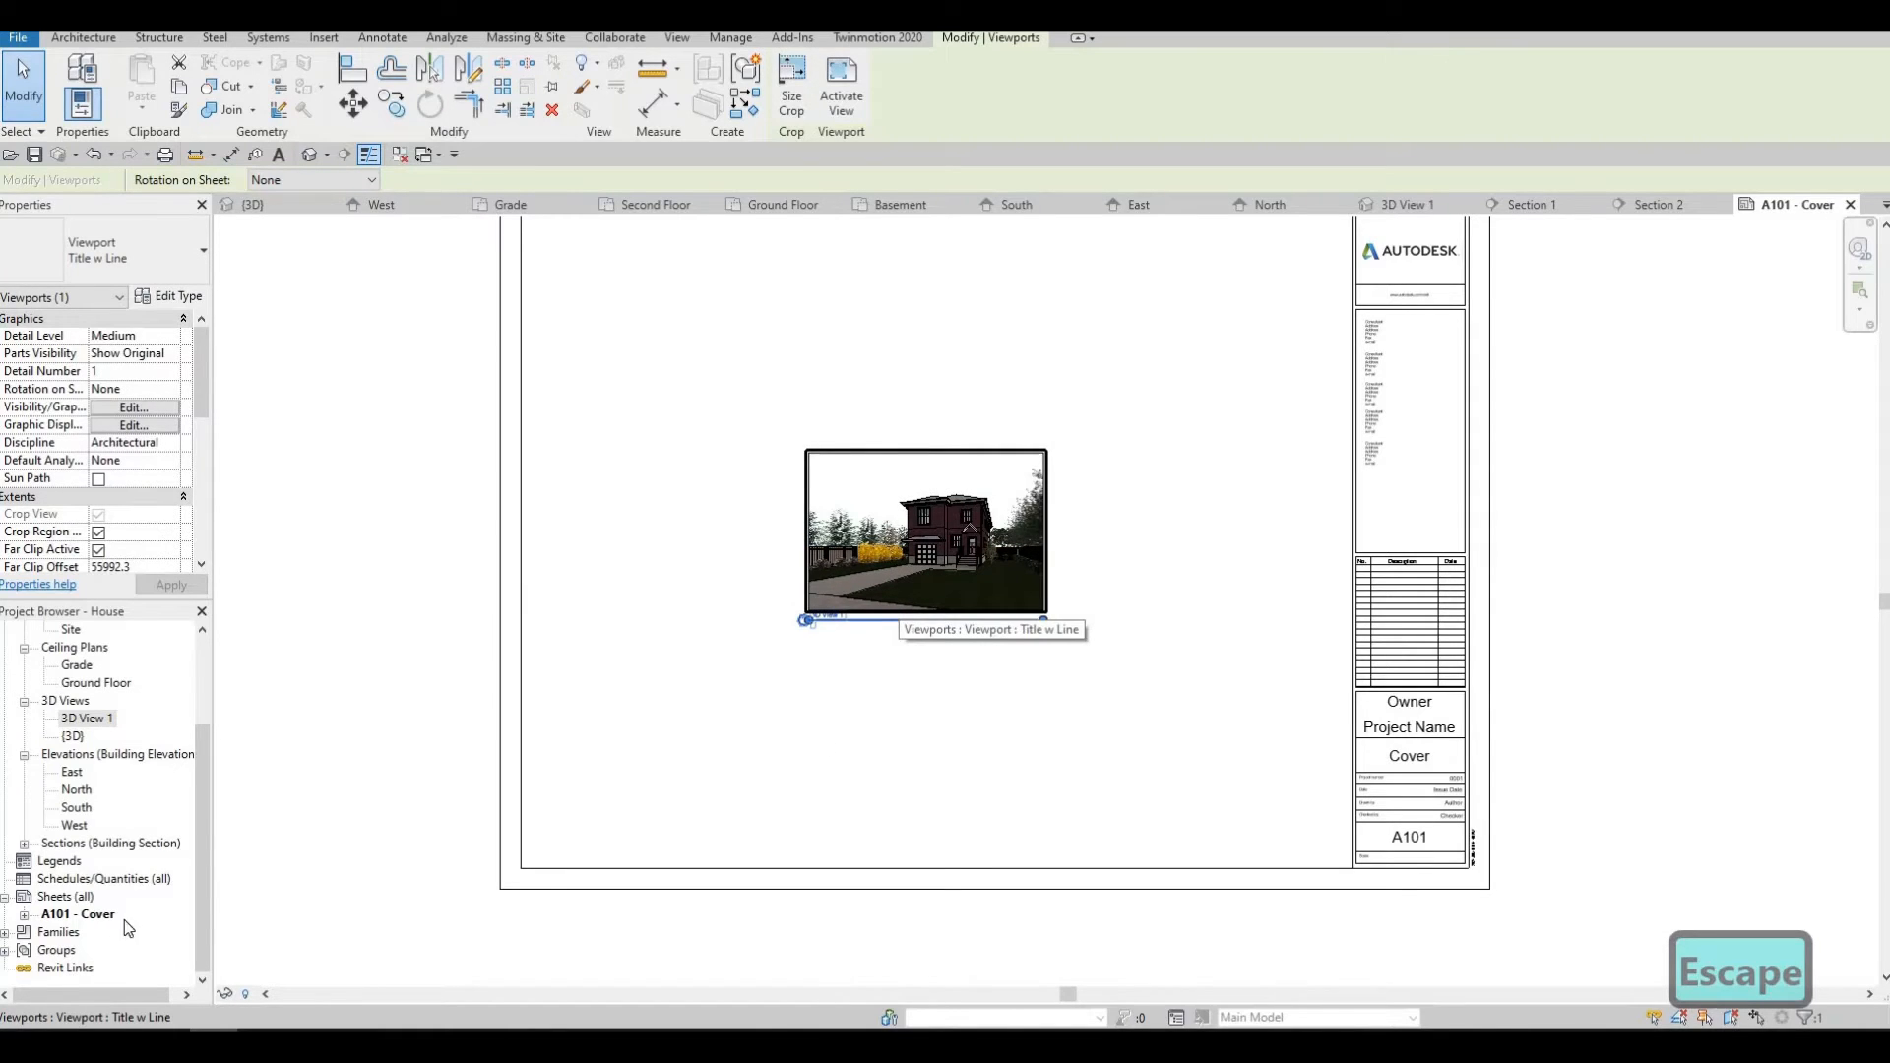
pyautogui.press('z')
pyautogui.press('f')
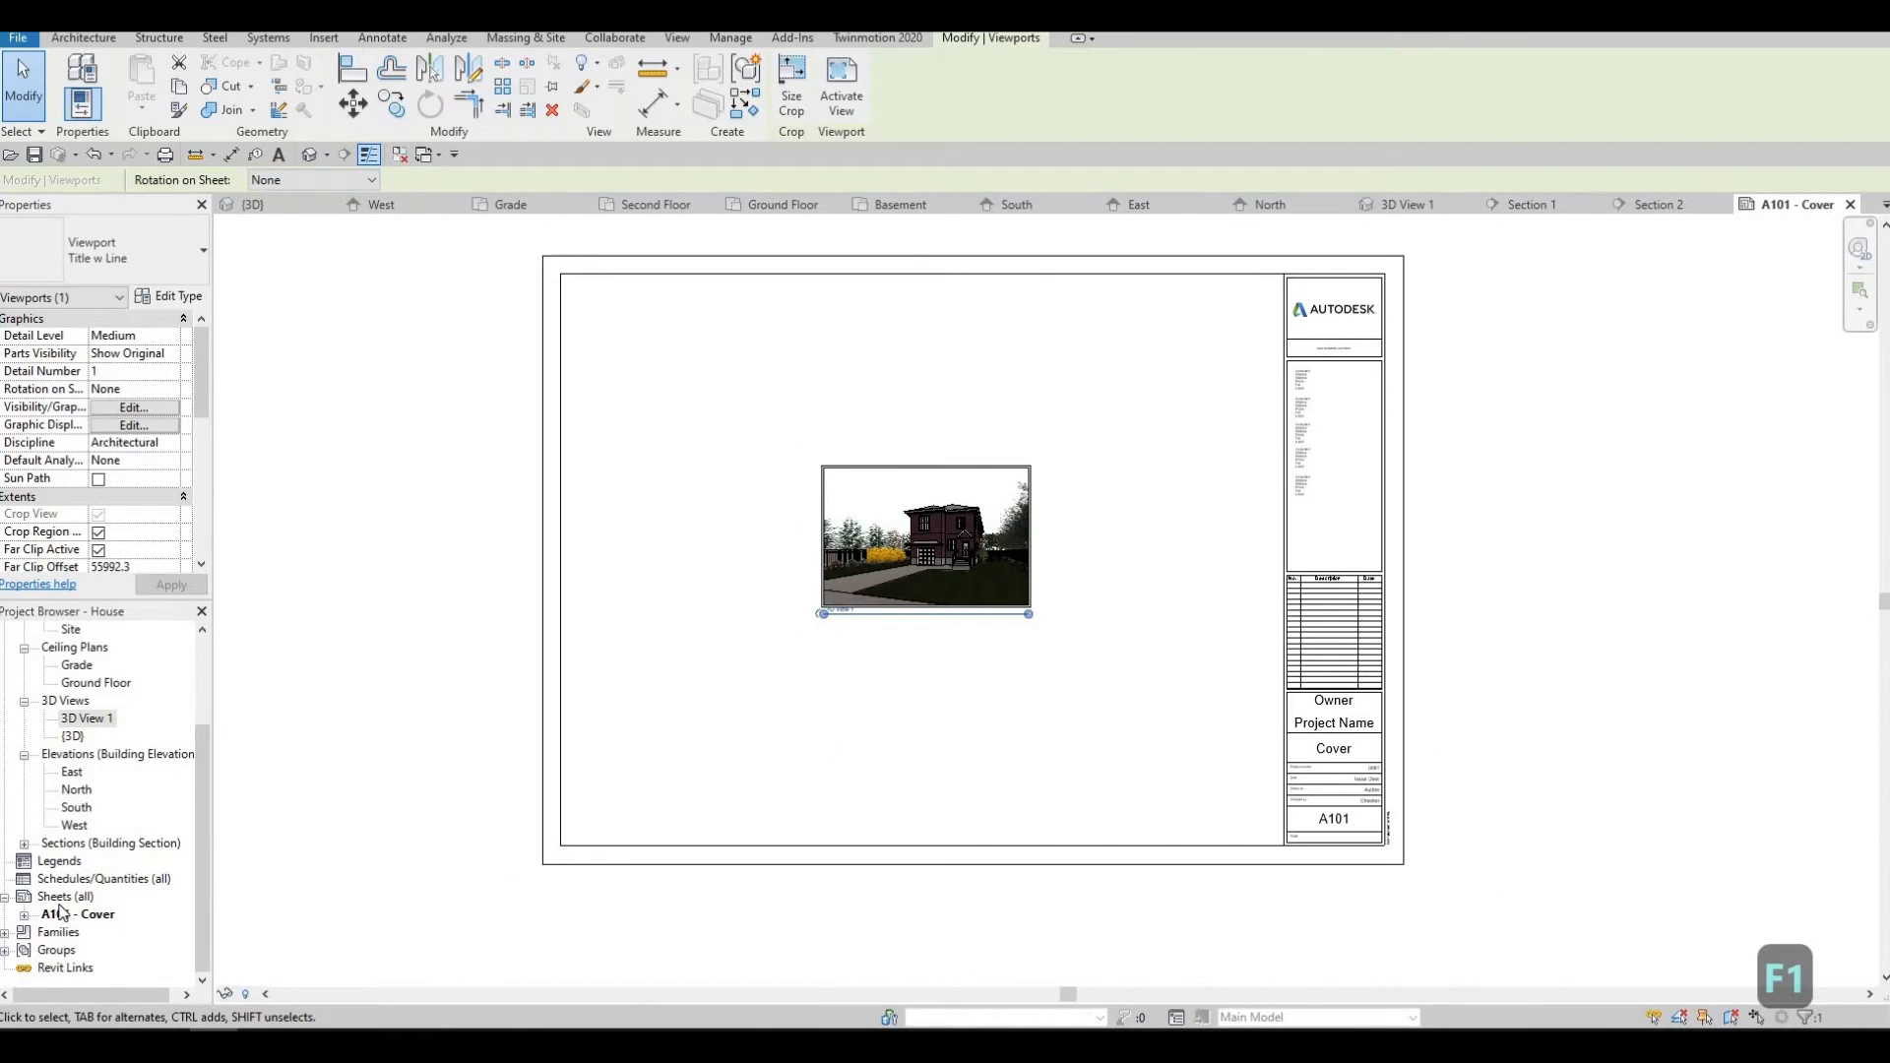
# Create a second sheet in the project with the A0 metric title block.
pyautogui.rightClick(59, 916)
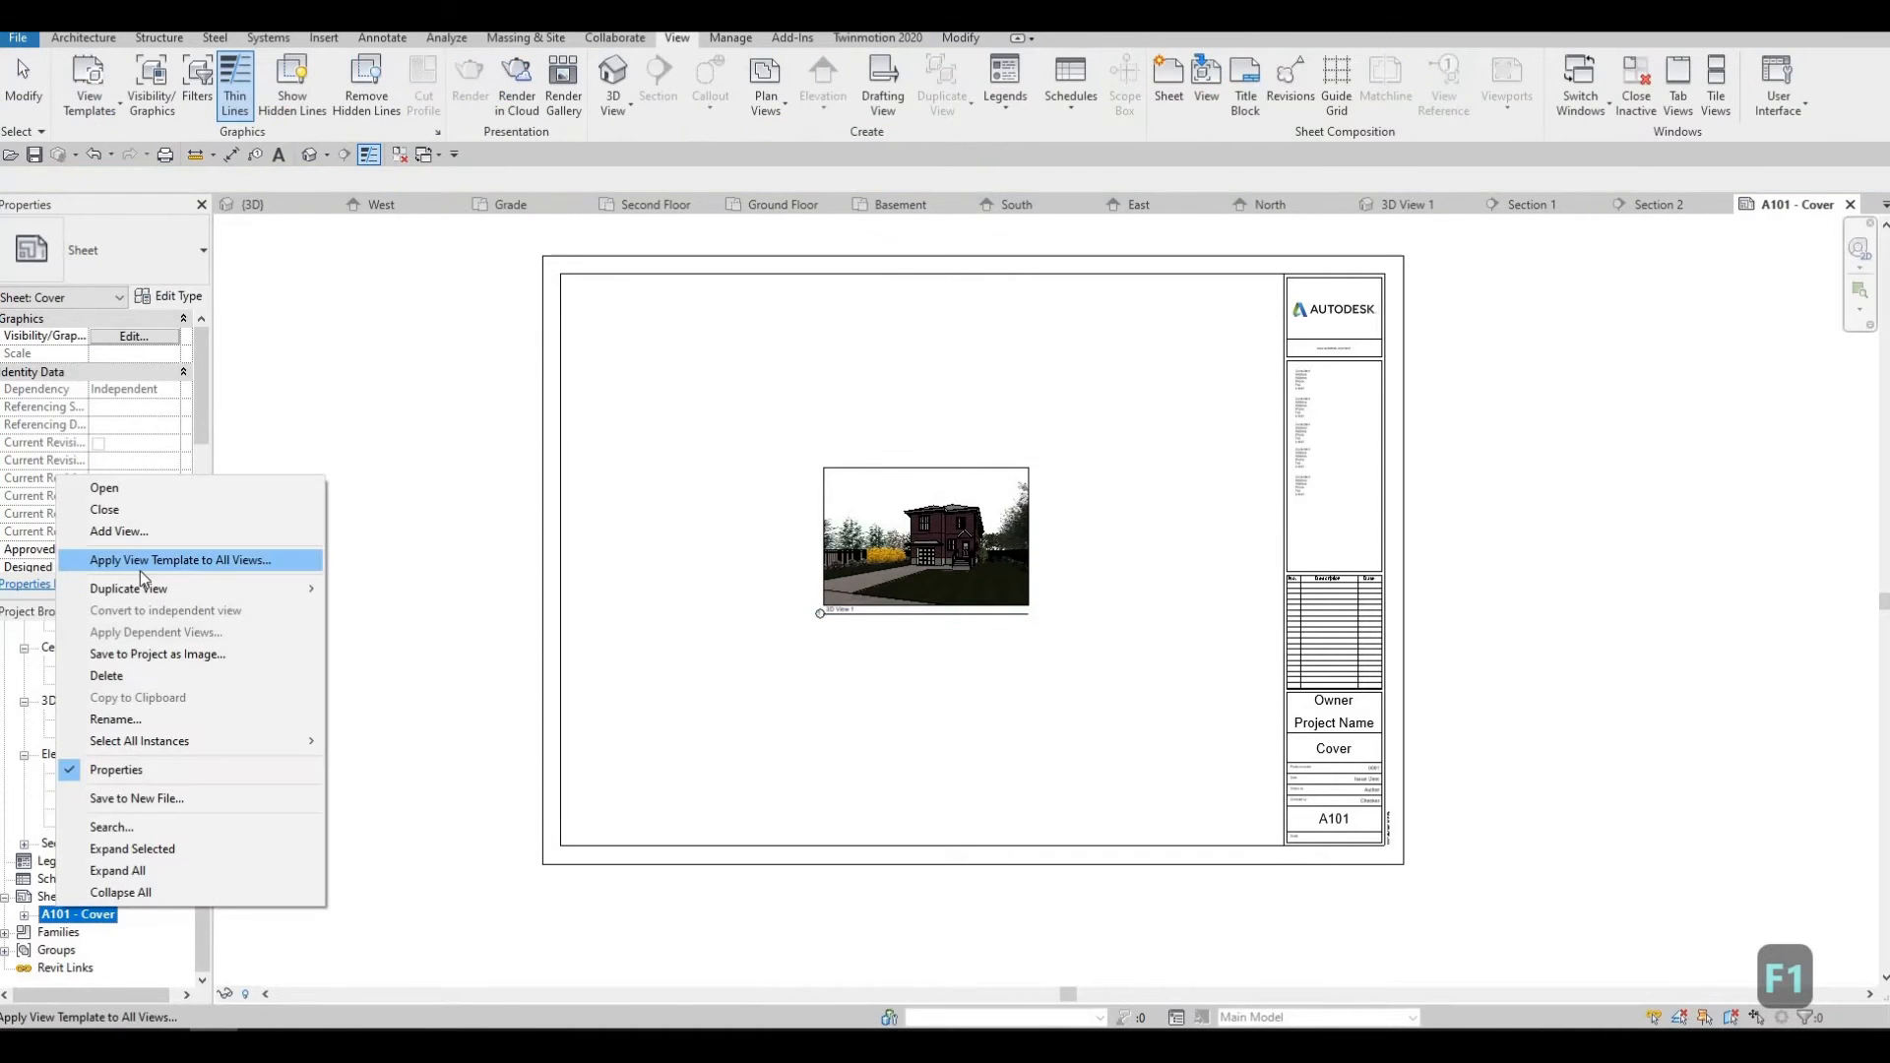
pyautogui.press('Escape')
pyautogui.rightClick(44, 898)
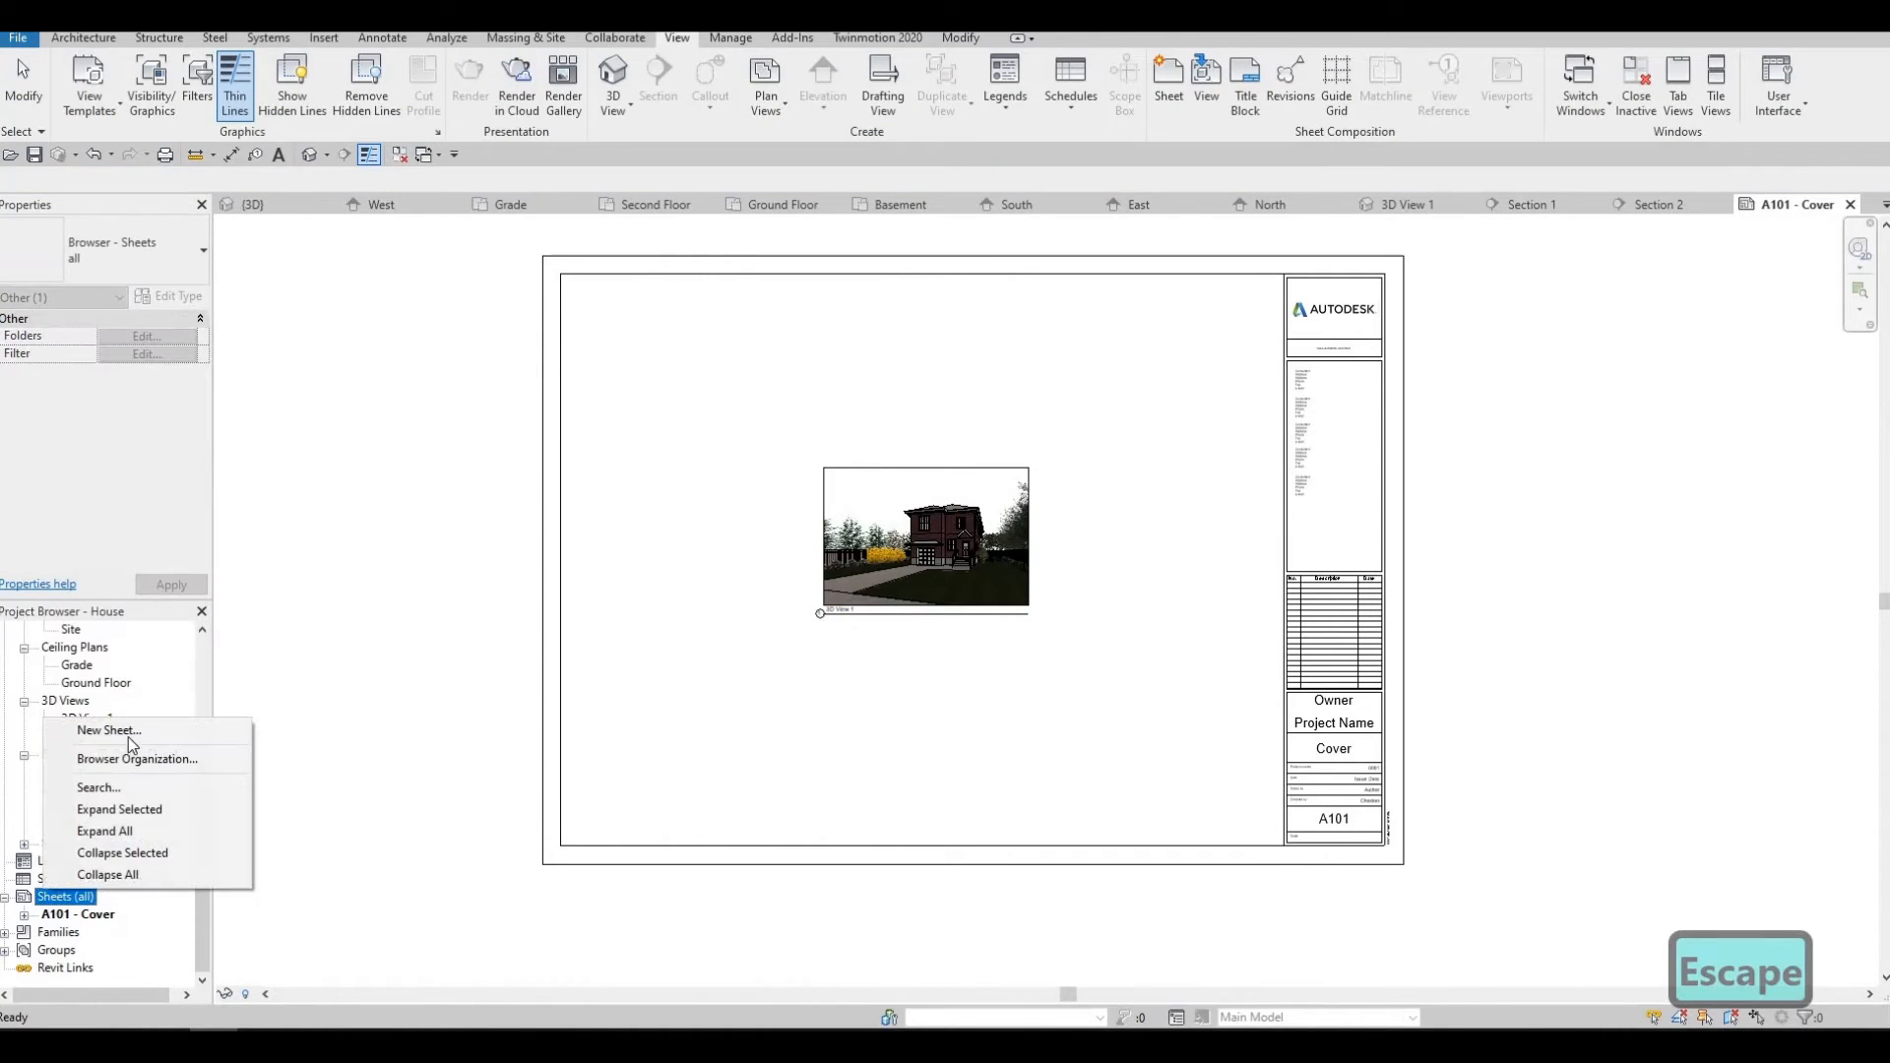
pyautogui.click(108, 729)
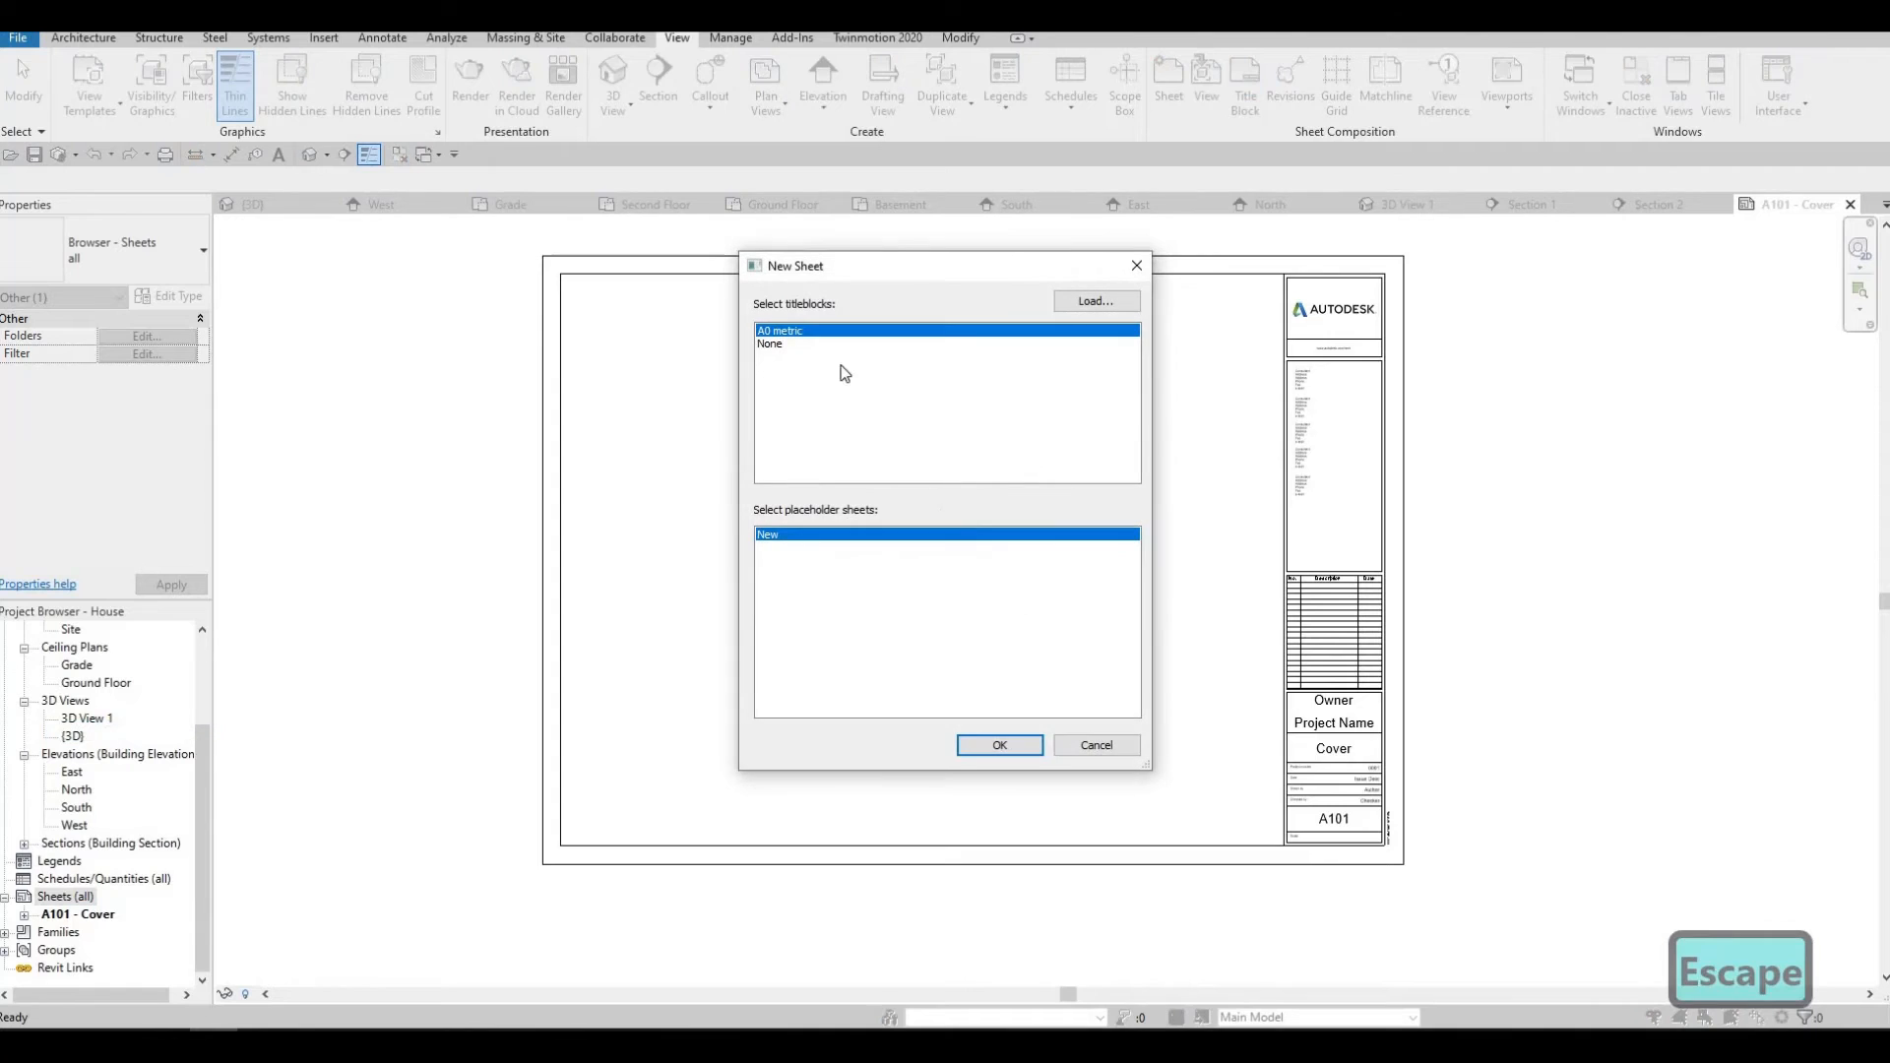
pyautogui.click(996, 746)
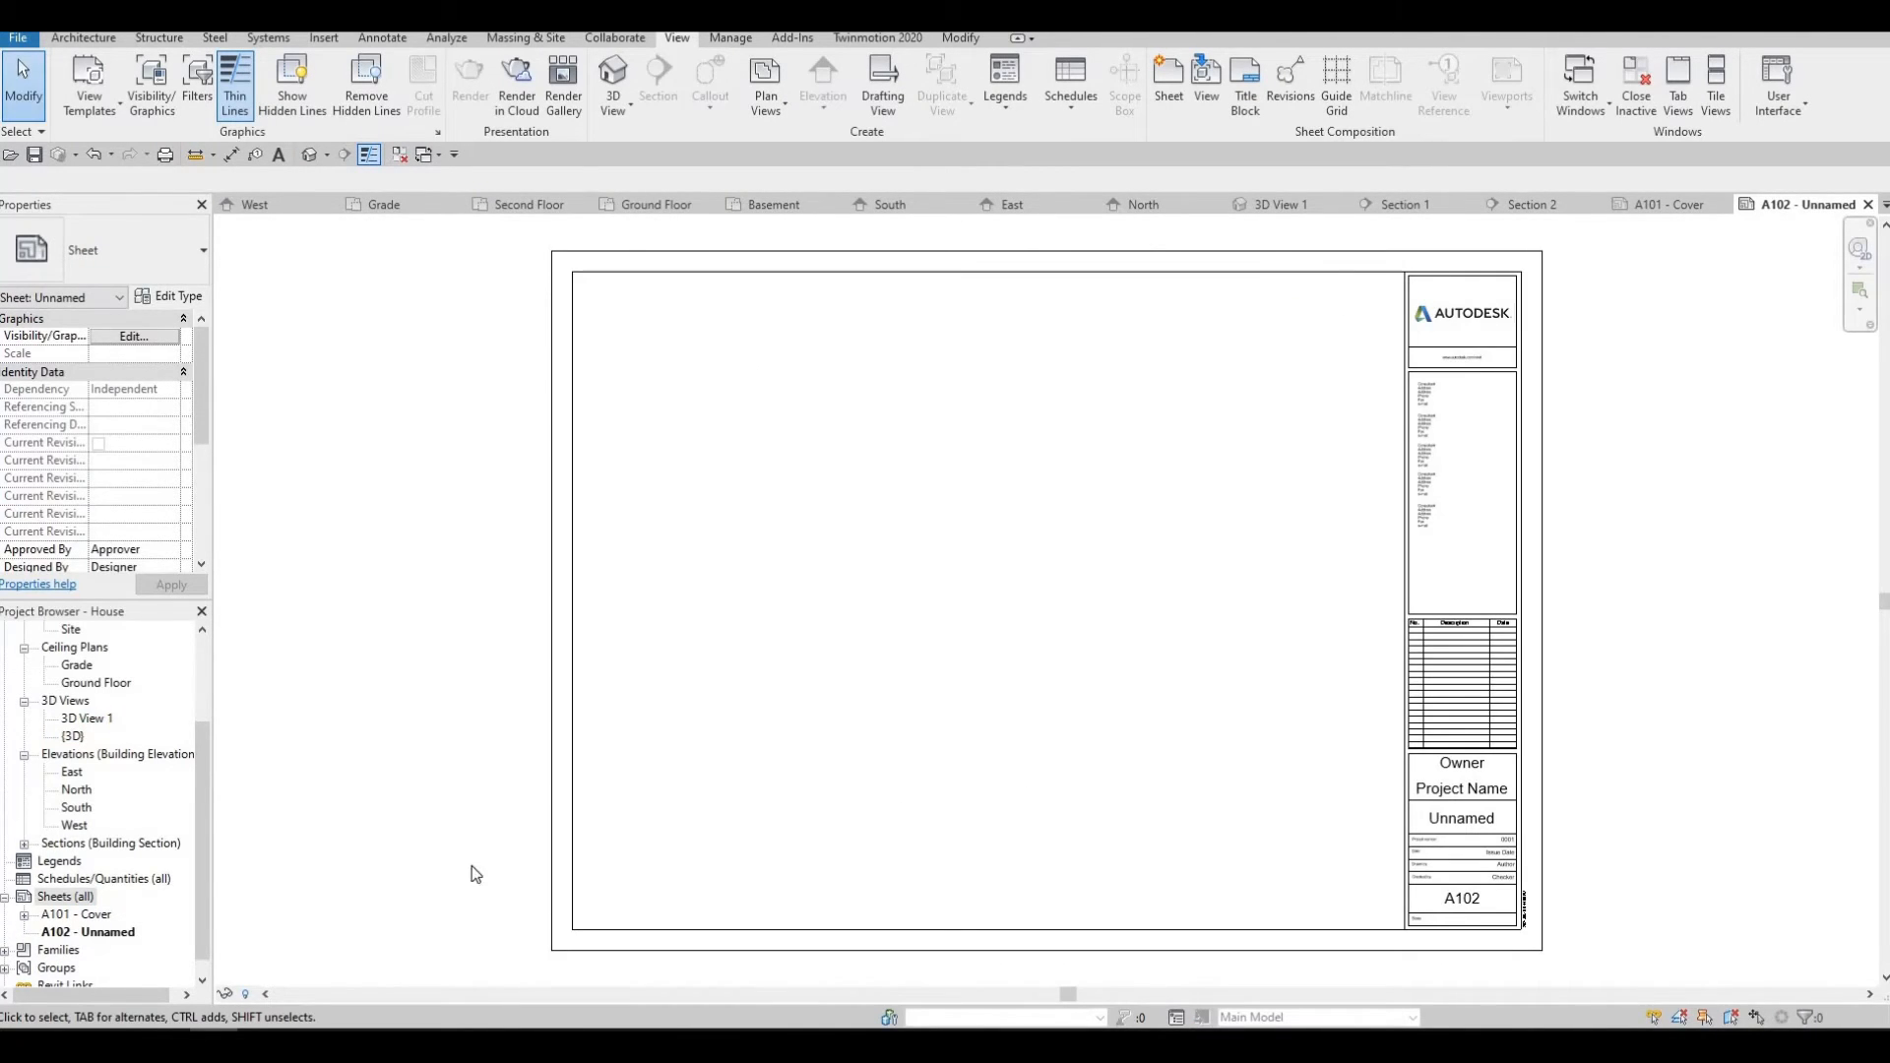
pyautogui.rightClick(114, 938)
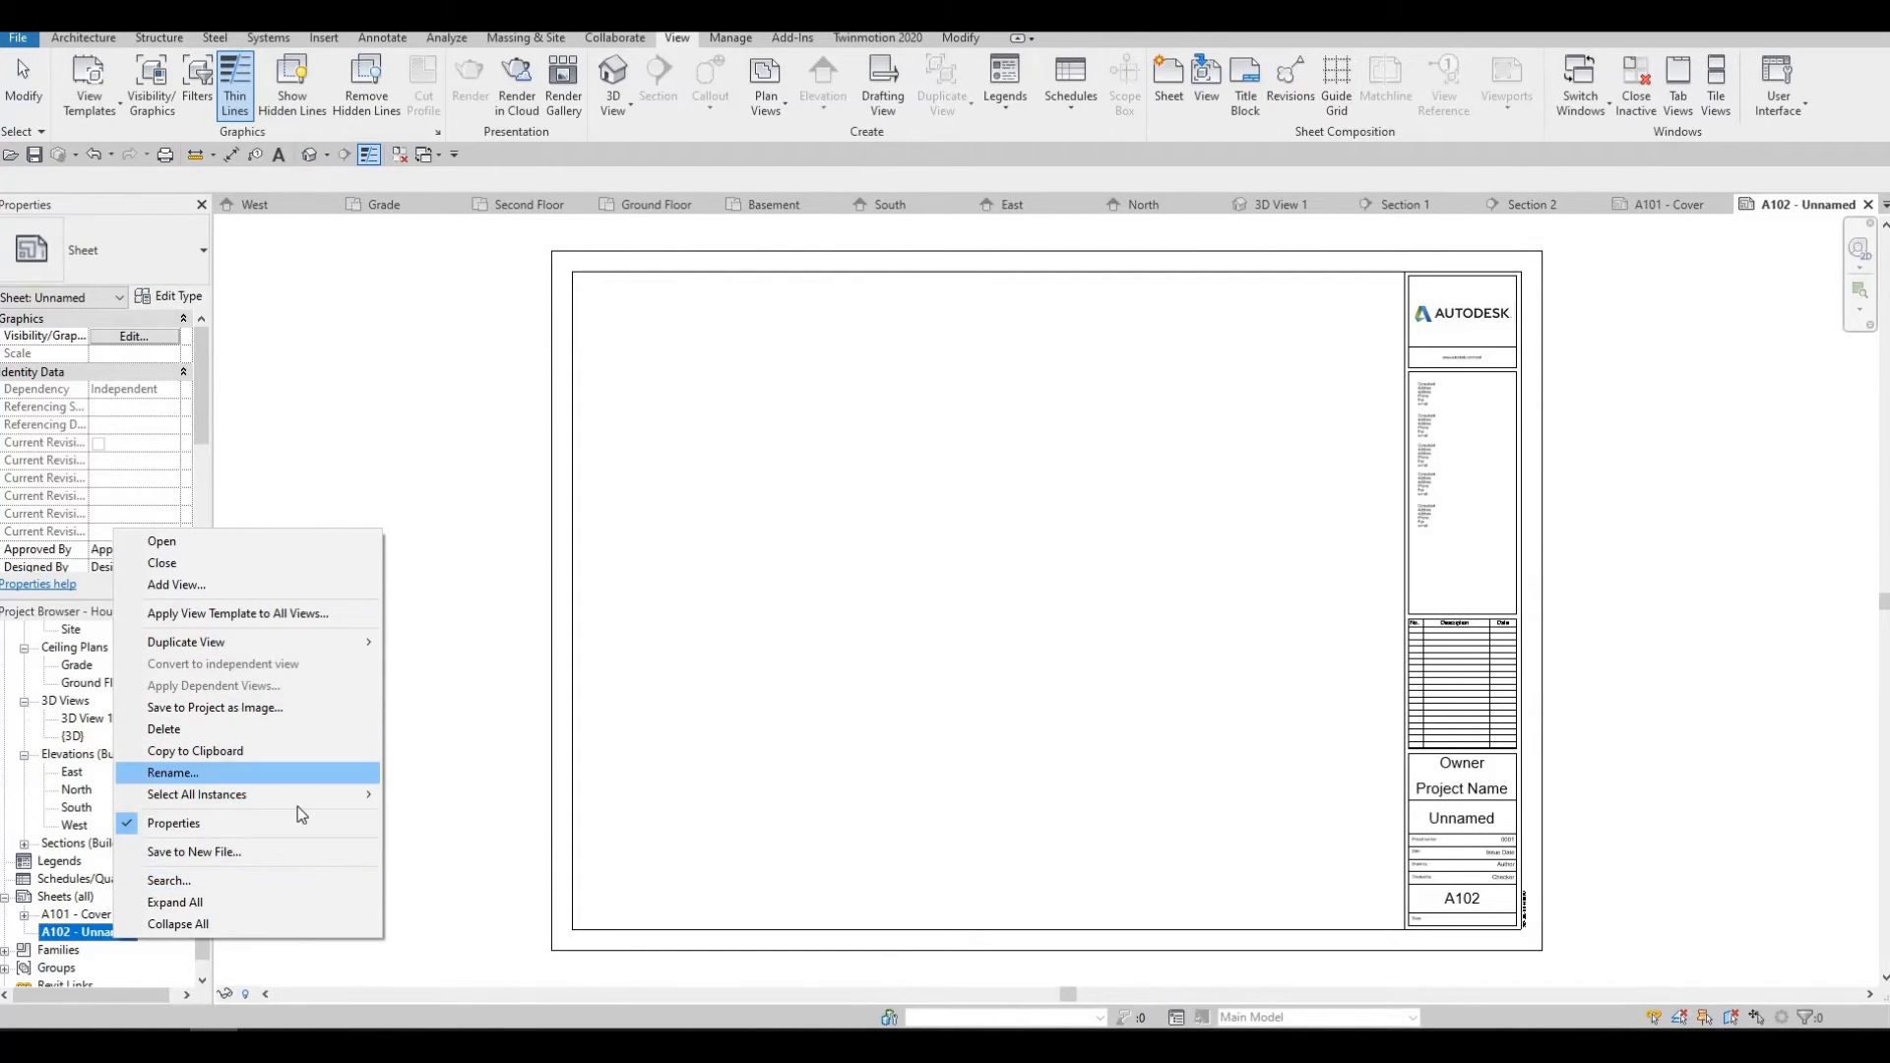
pyautogui.click(187, 774)
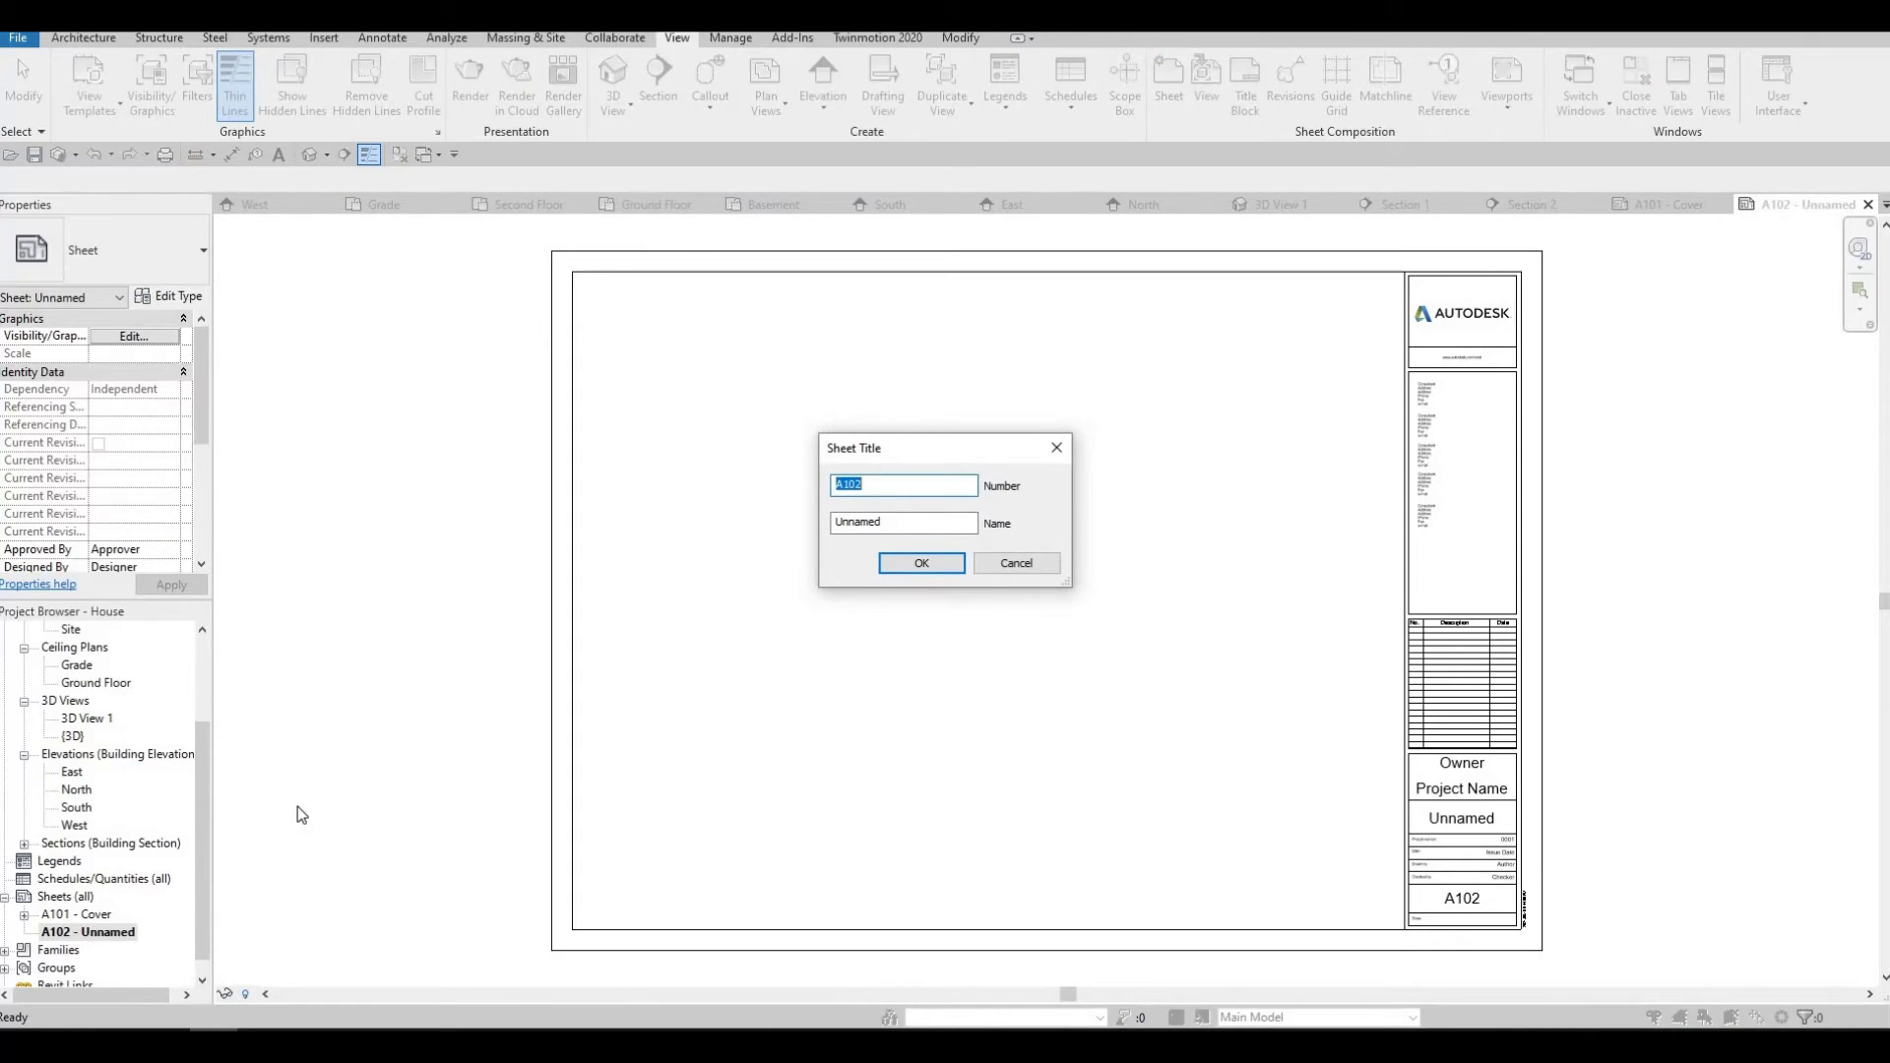
pyautogui.write('Floor Plan')
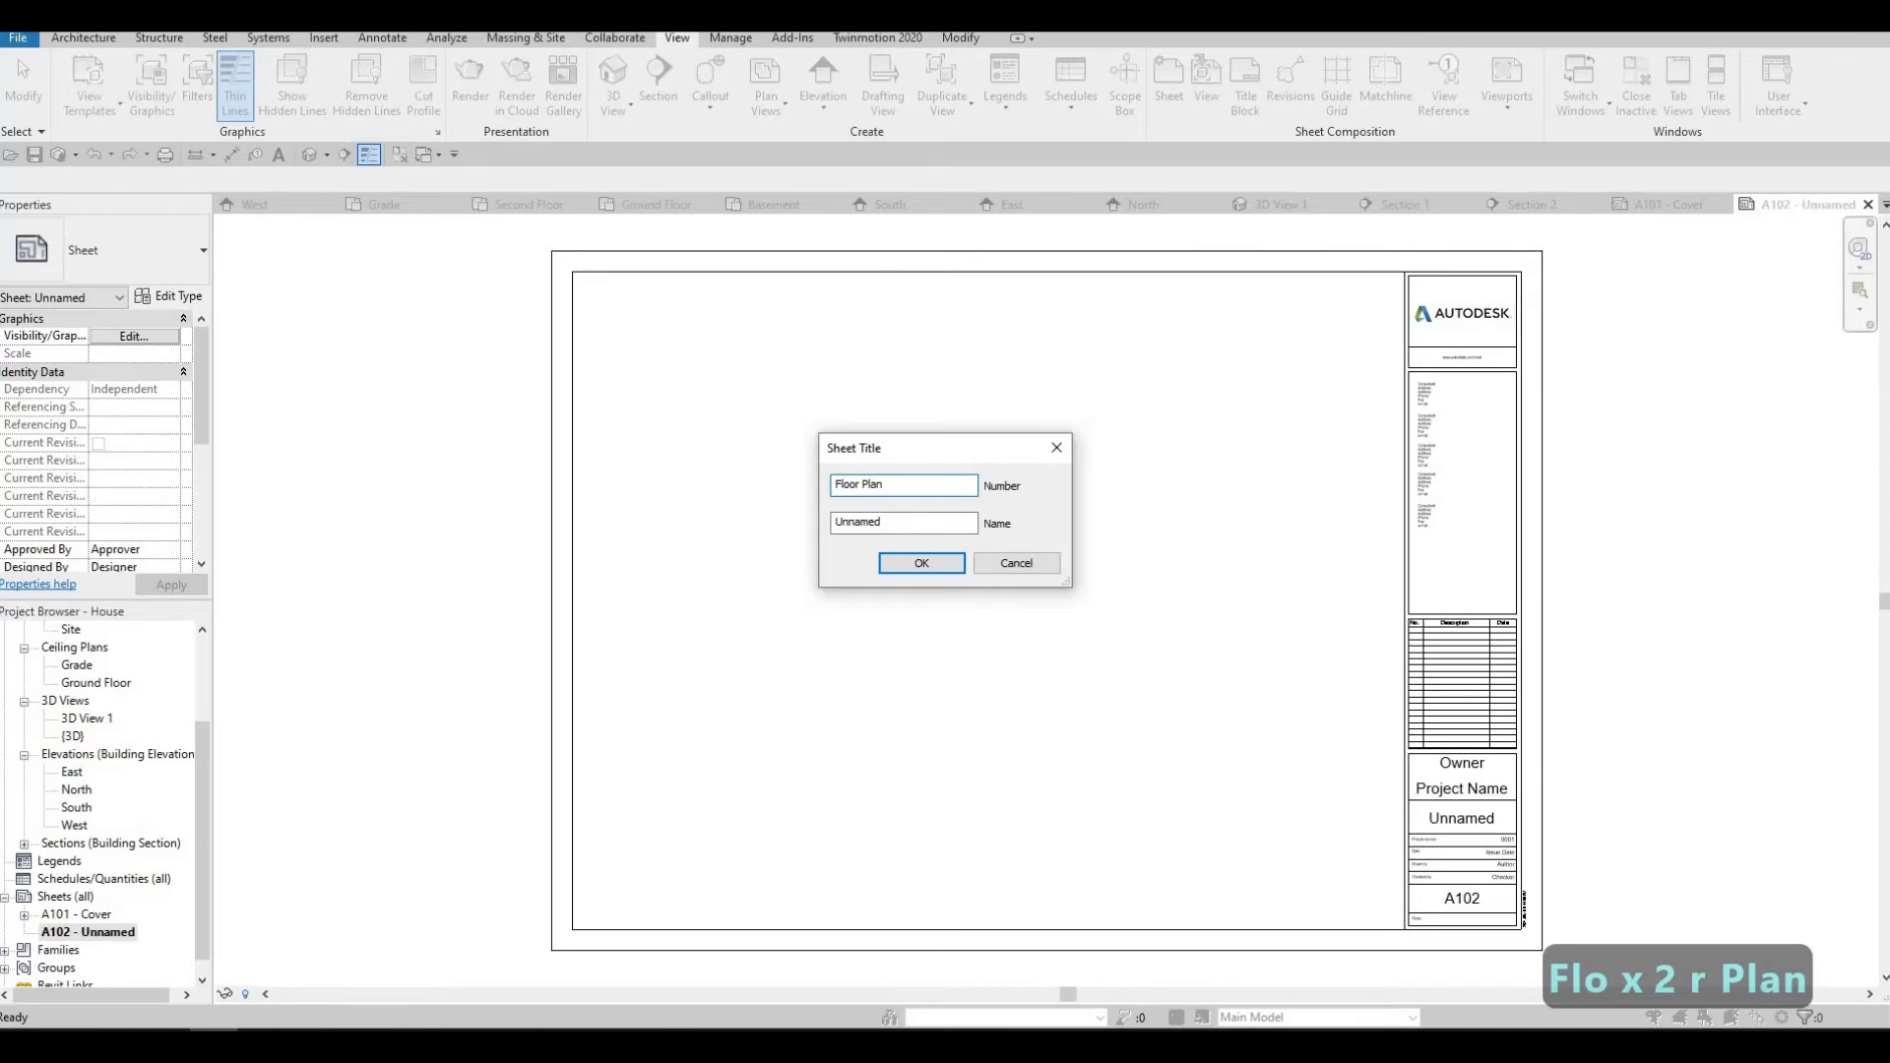
pyautogui.press('Escape')
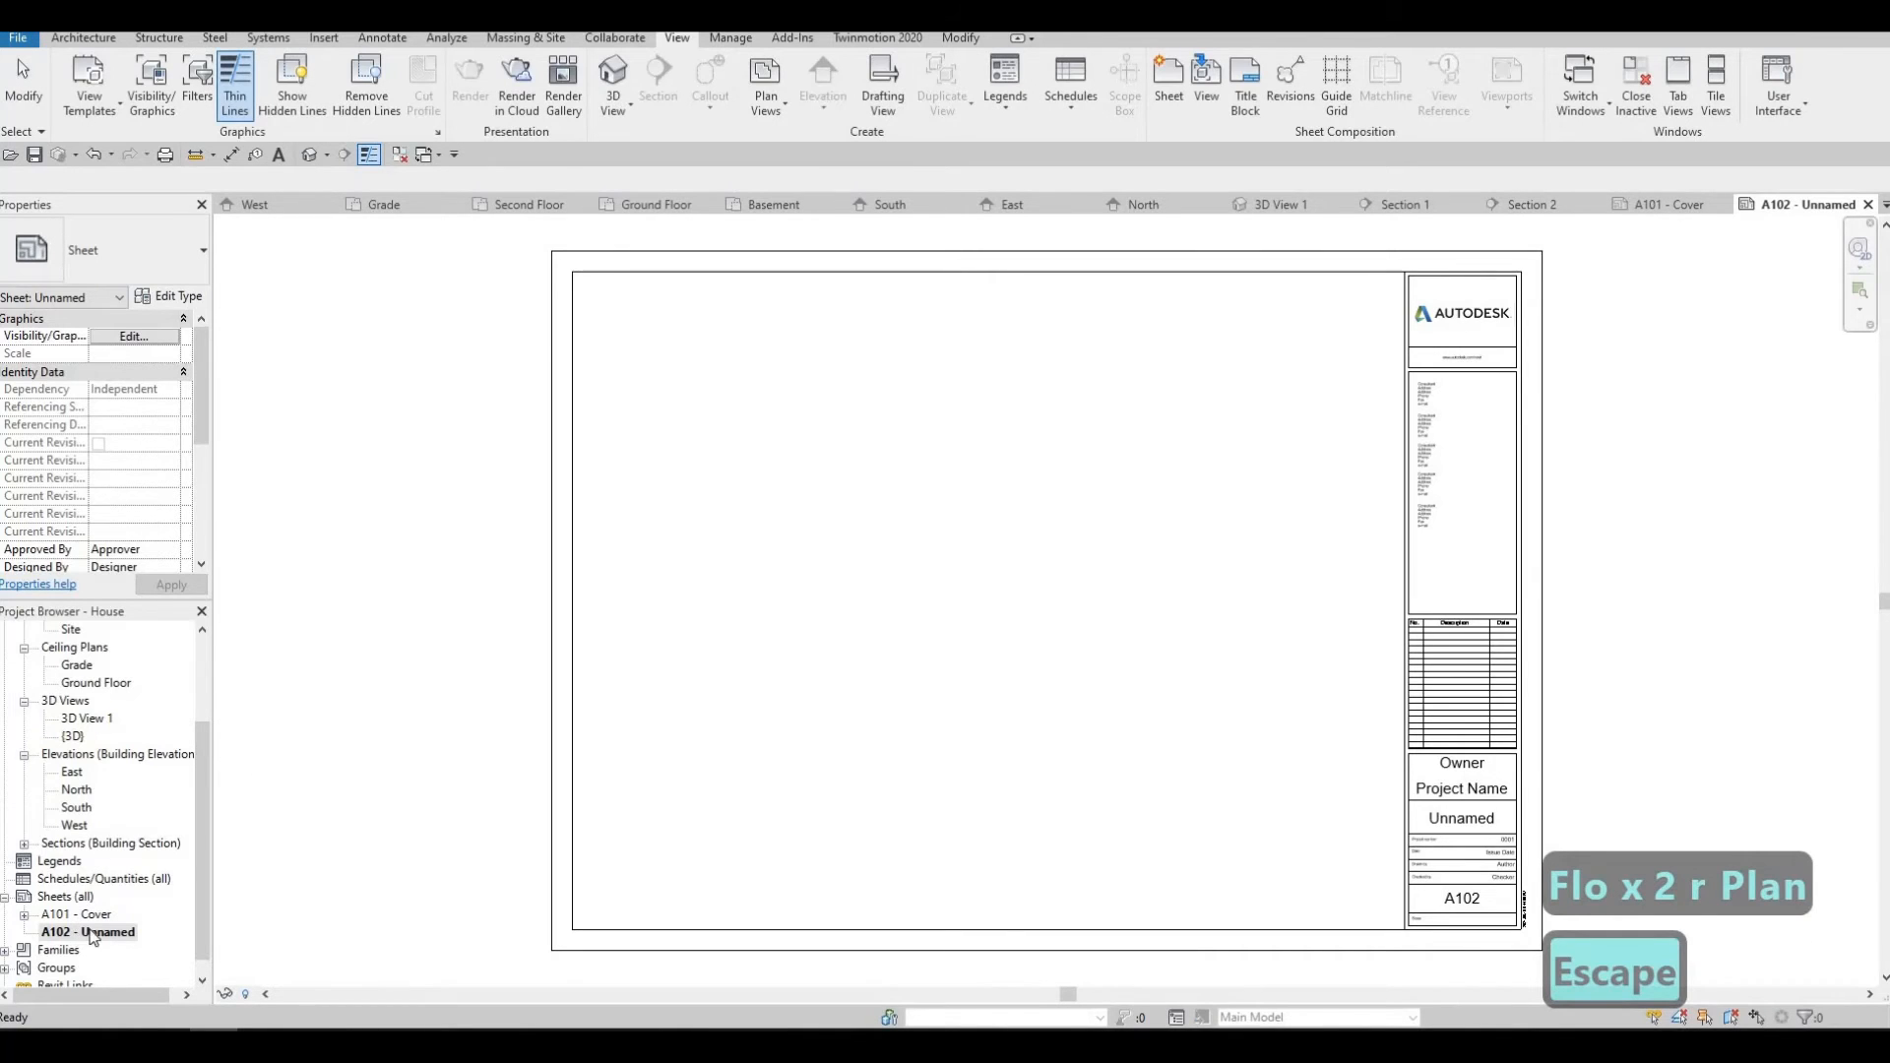
# Rename sheet A102 as Floor Plan, keeping its sheet number.
pyautogui.rightClick(92, 934)
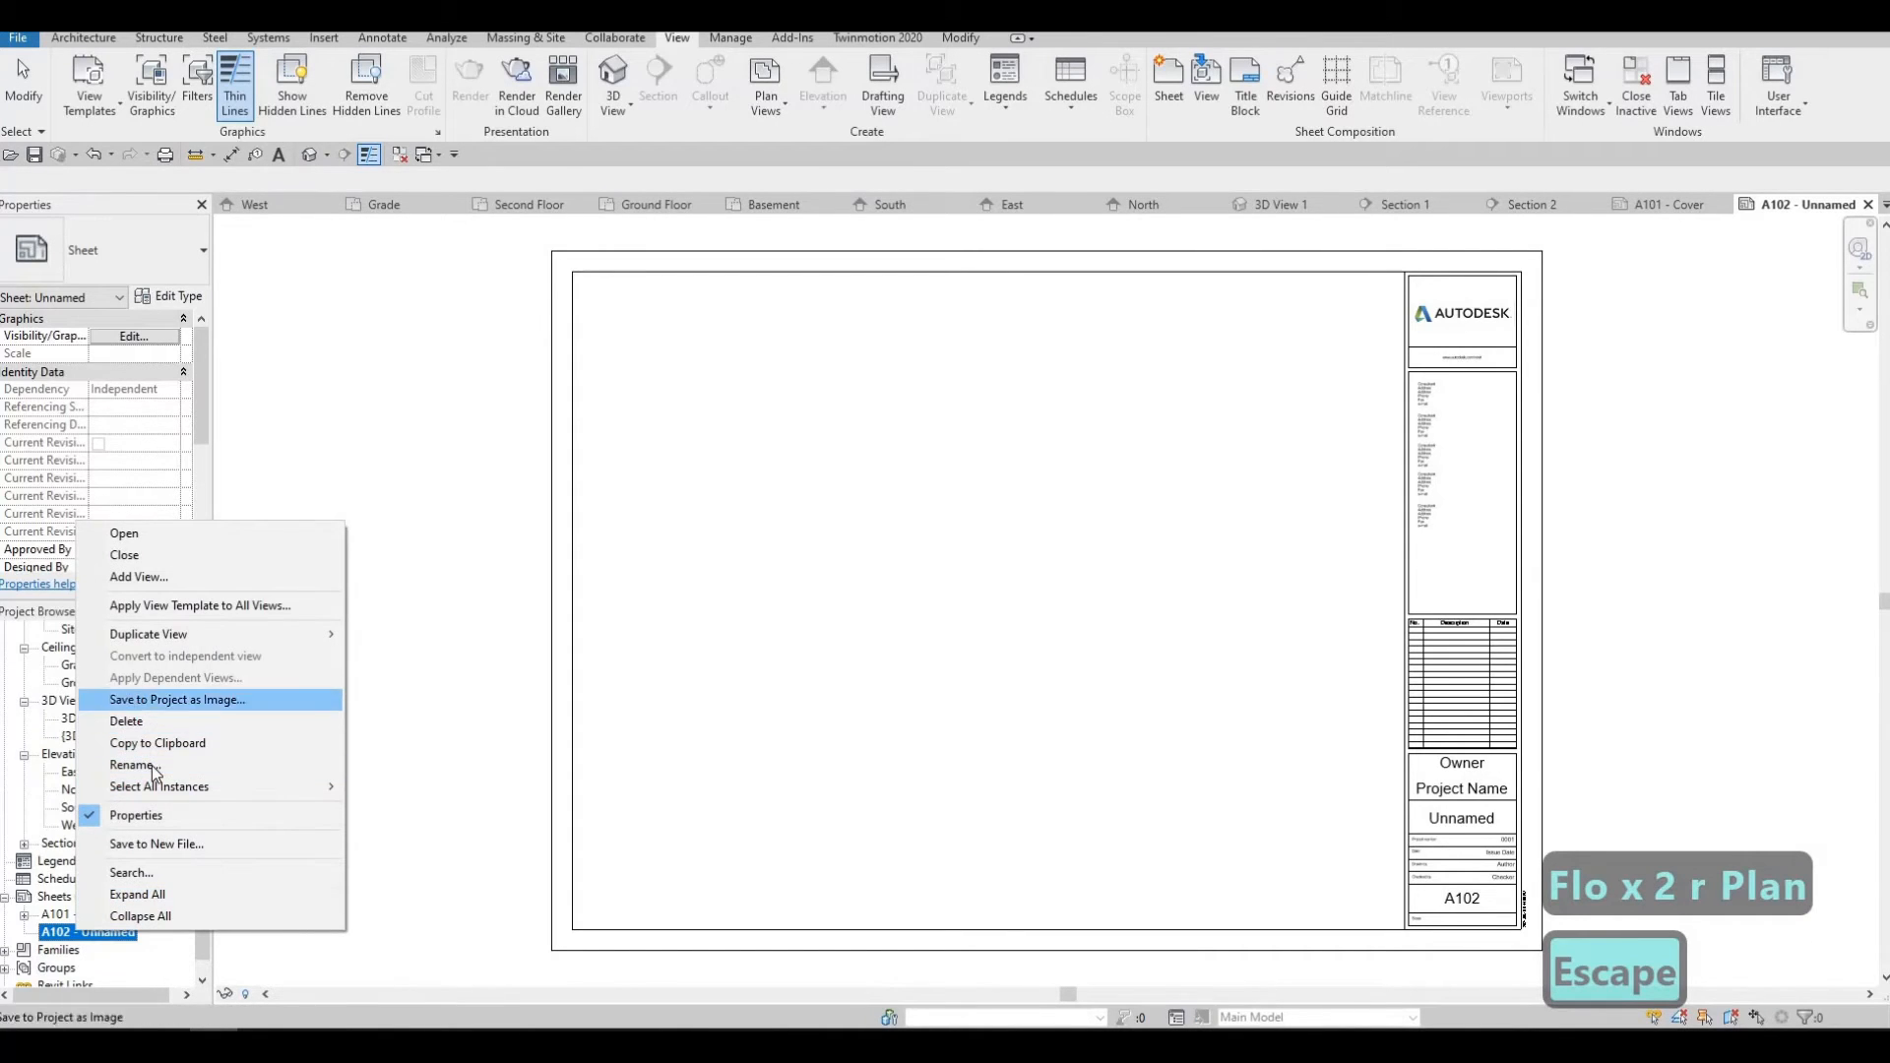
pyautogui.click(138, 766)
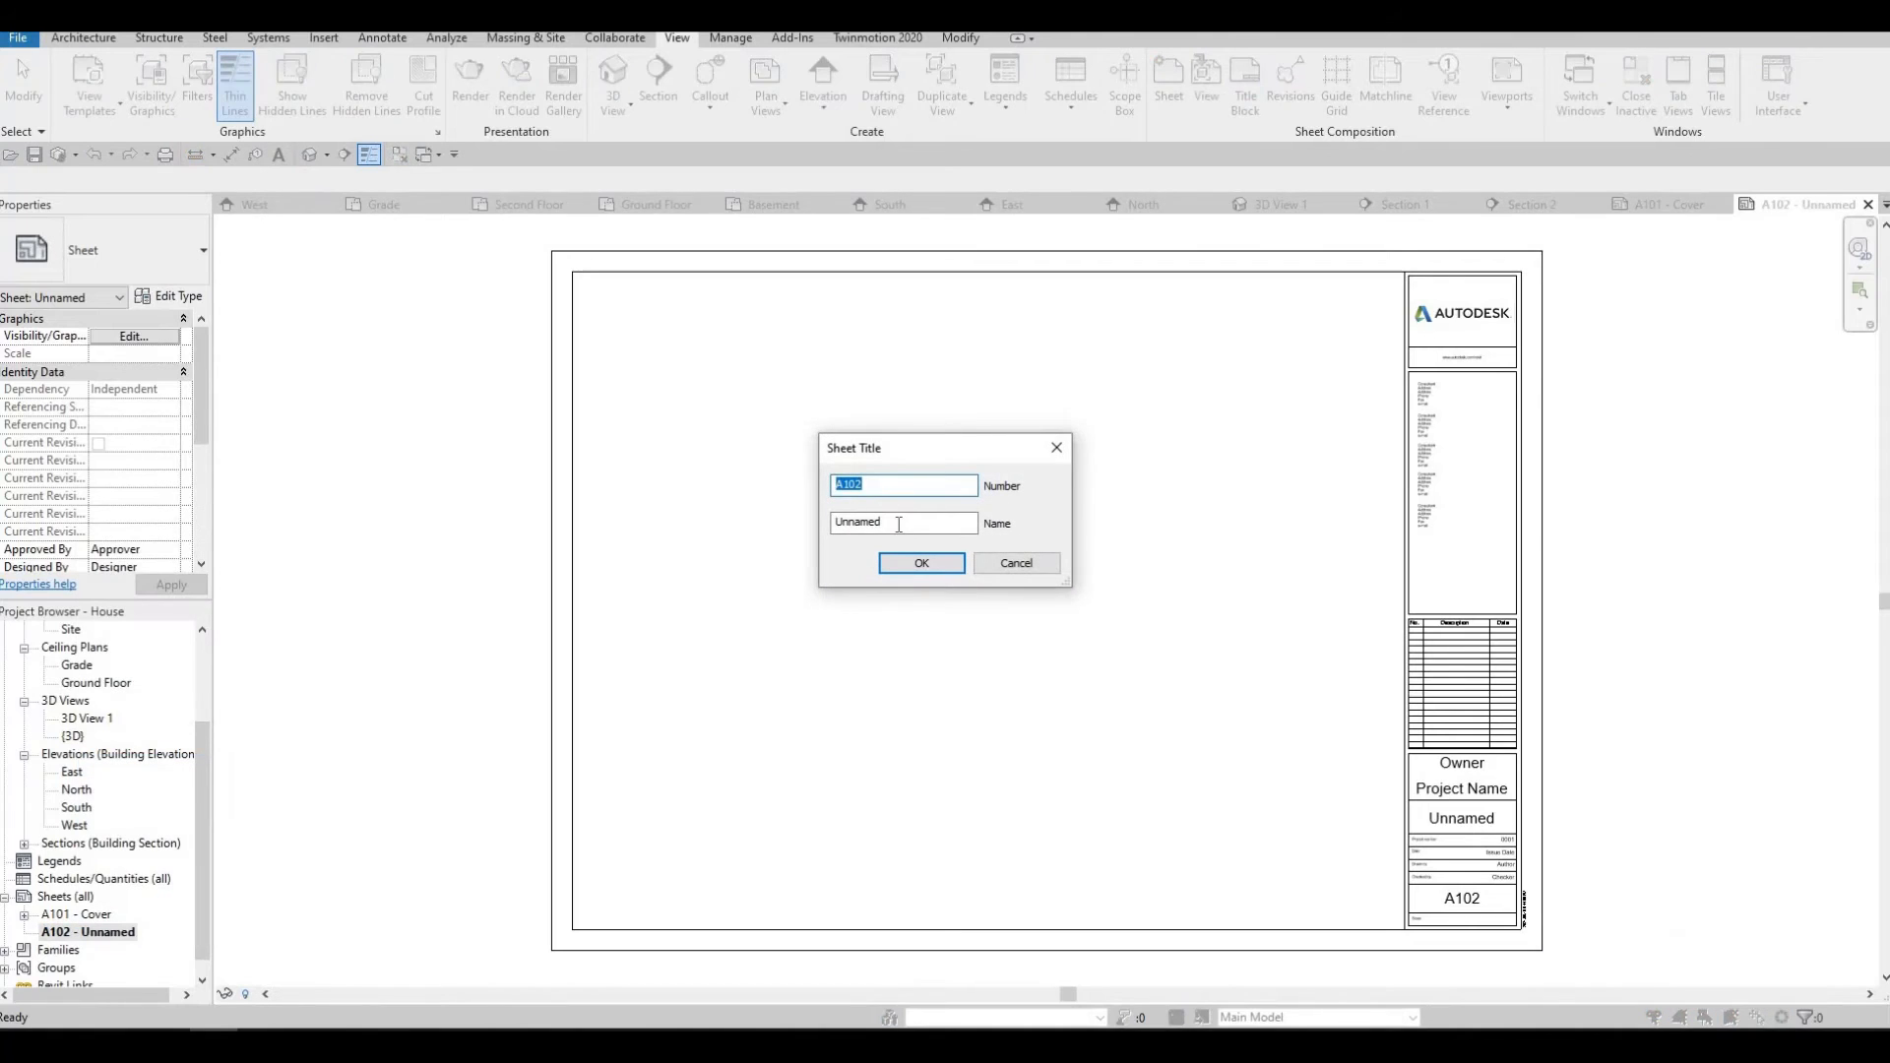
pyautogui.click(899, 525)
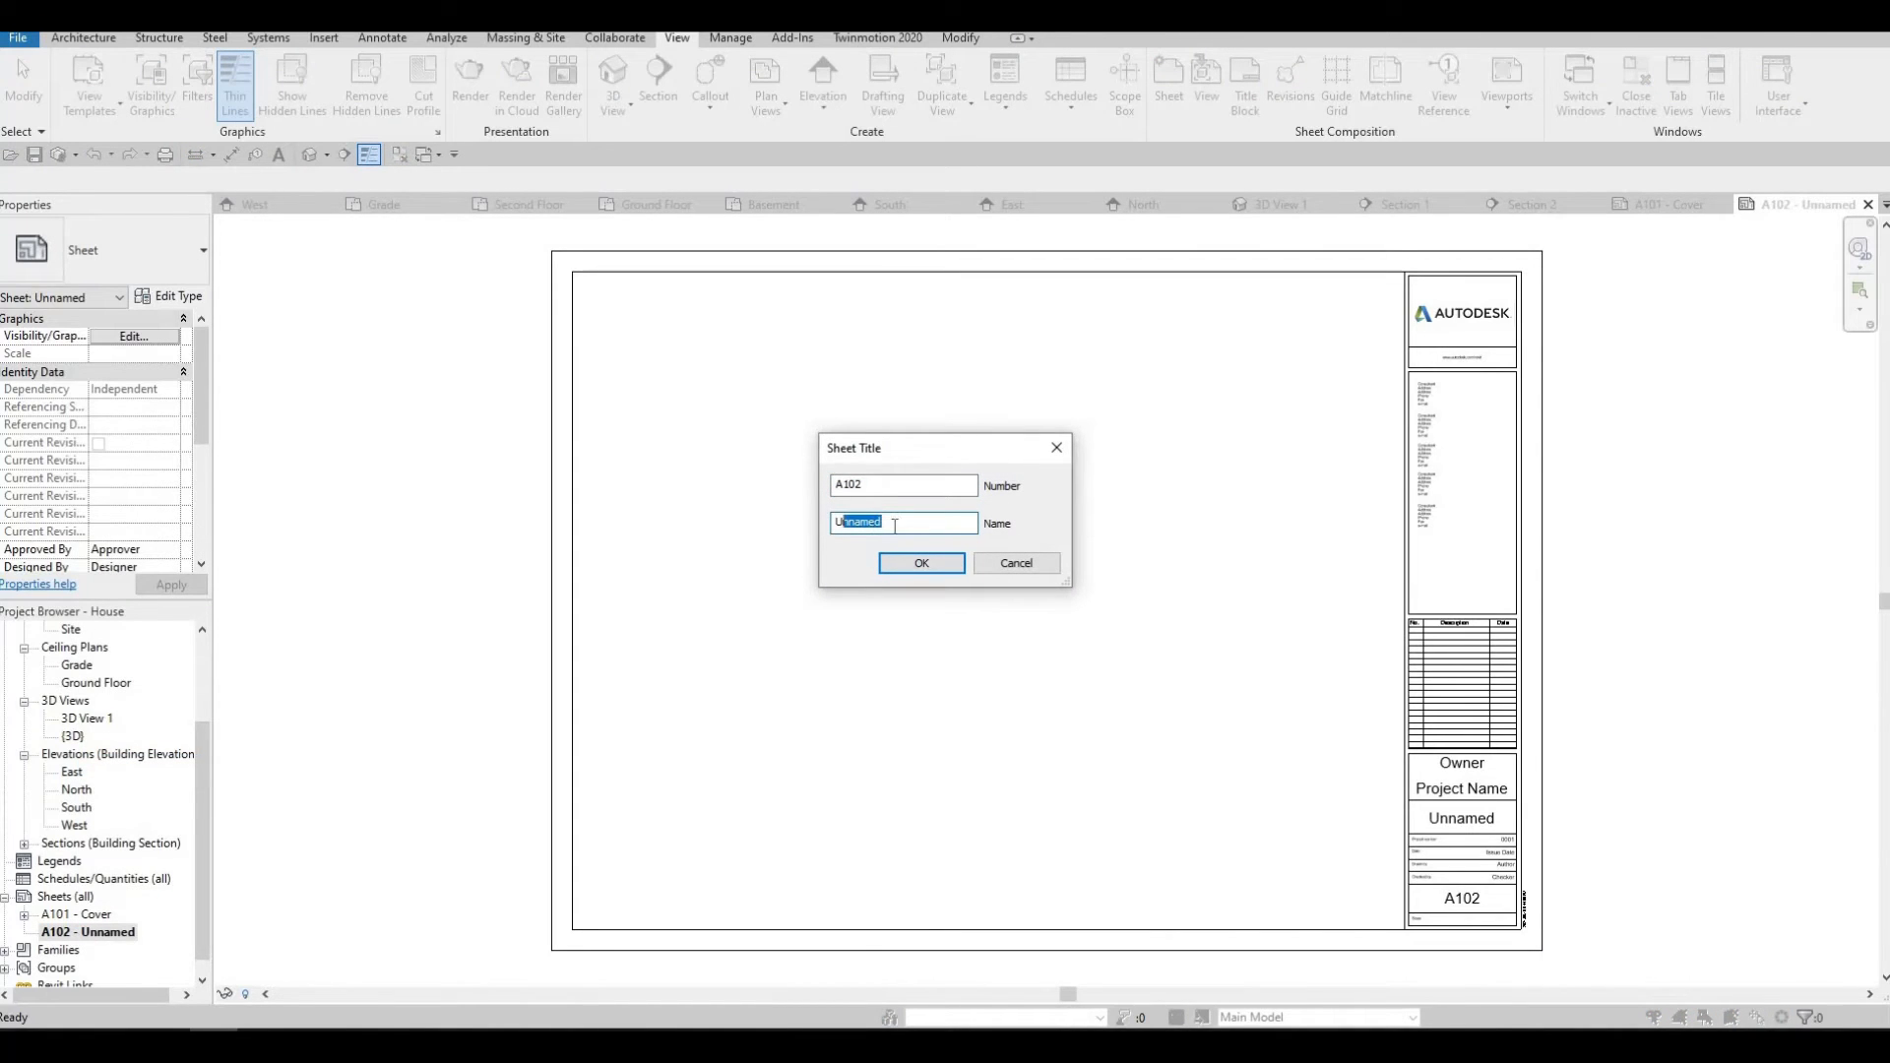
pyautogui.click(907, 529)
pyautogui.write('Floor Plan')
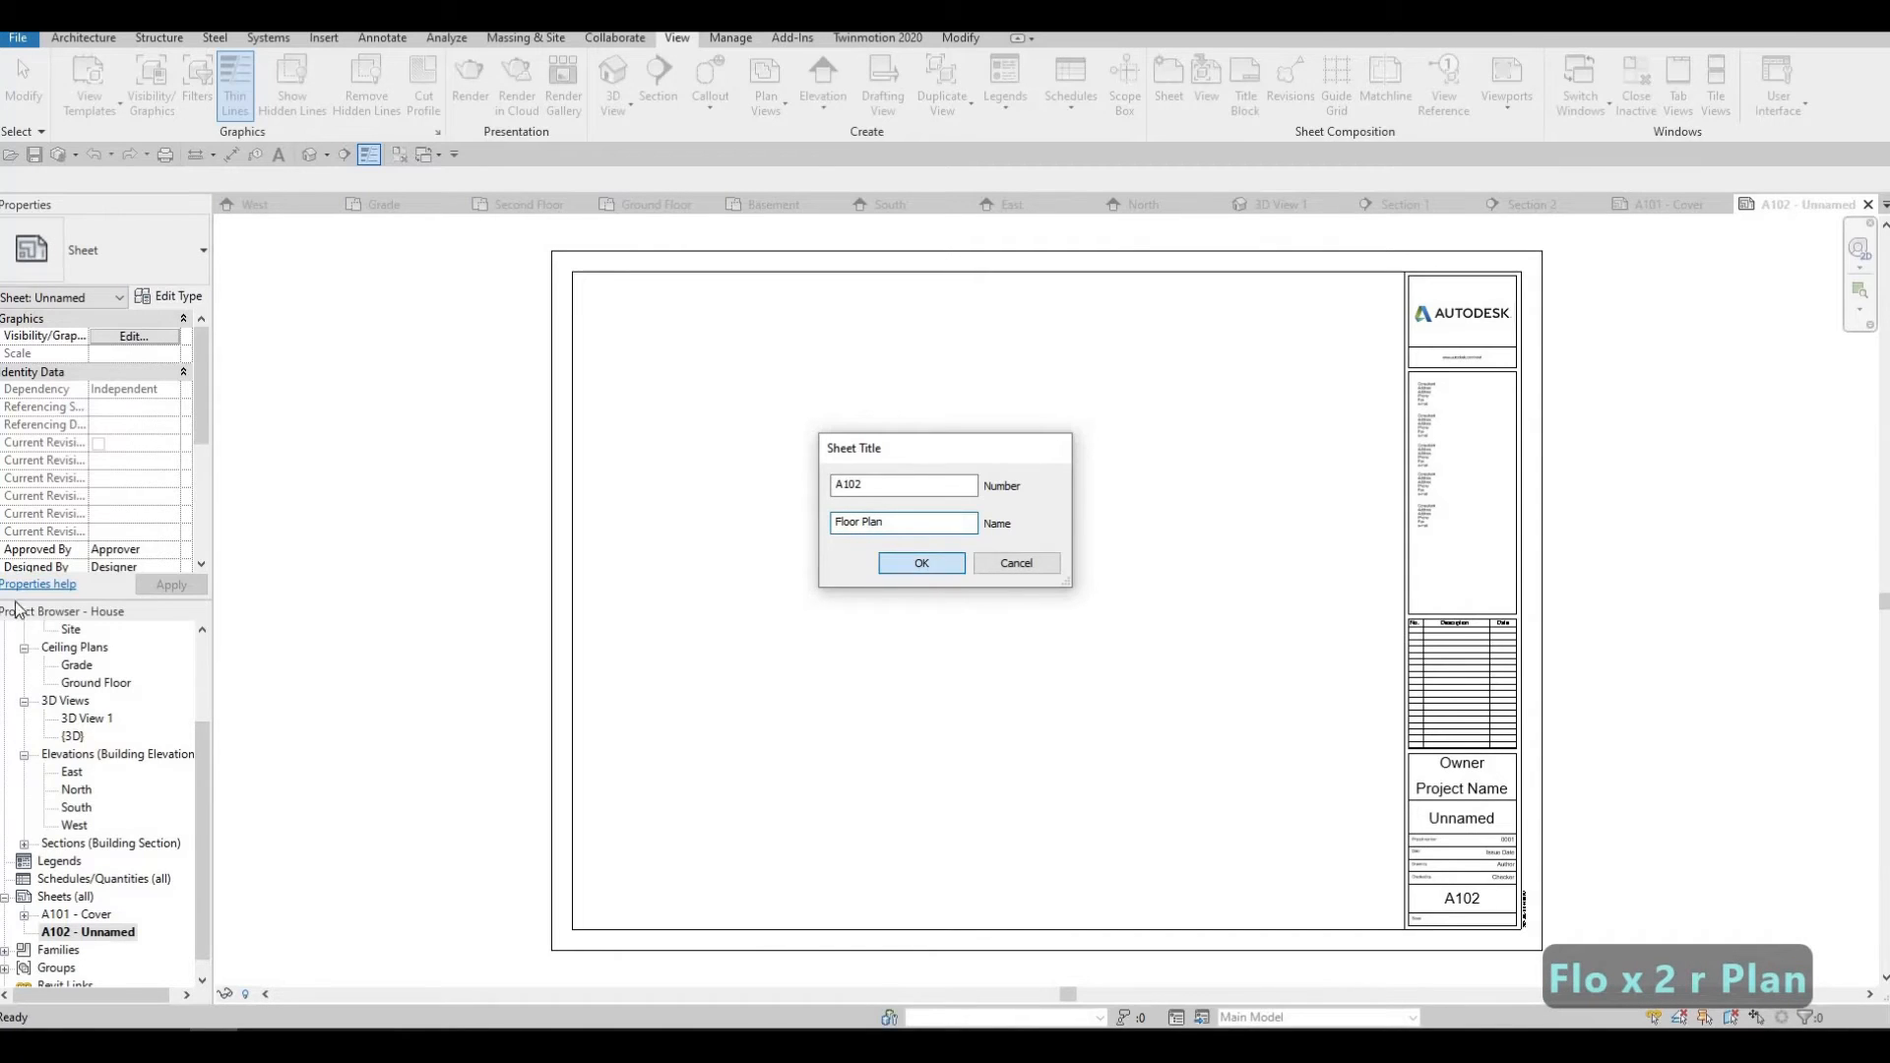
pyautogui.click(908, 563)
# Place the Ground Floor plan view in the upper-left part of the A102 - Floor Plan sheet's drawing area.
pyautogui.scroll(3, 126, 689)
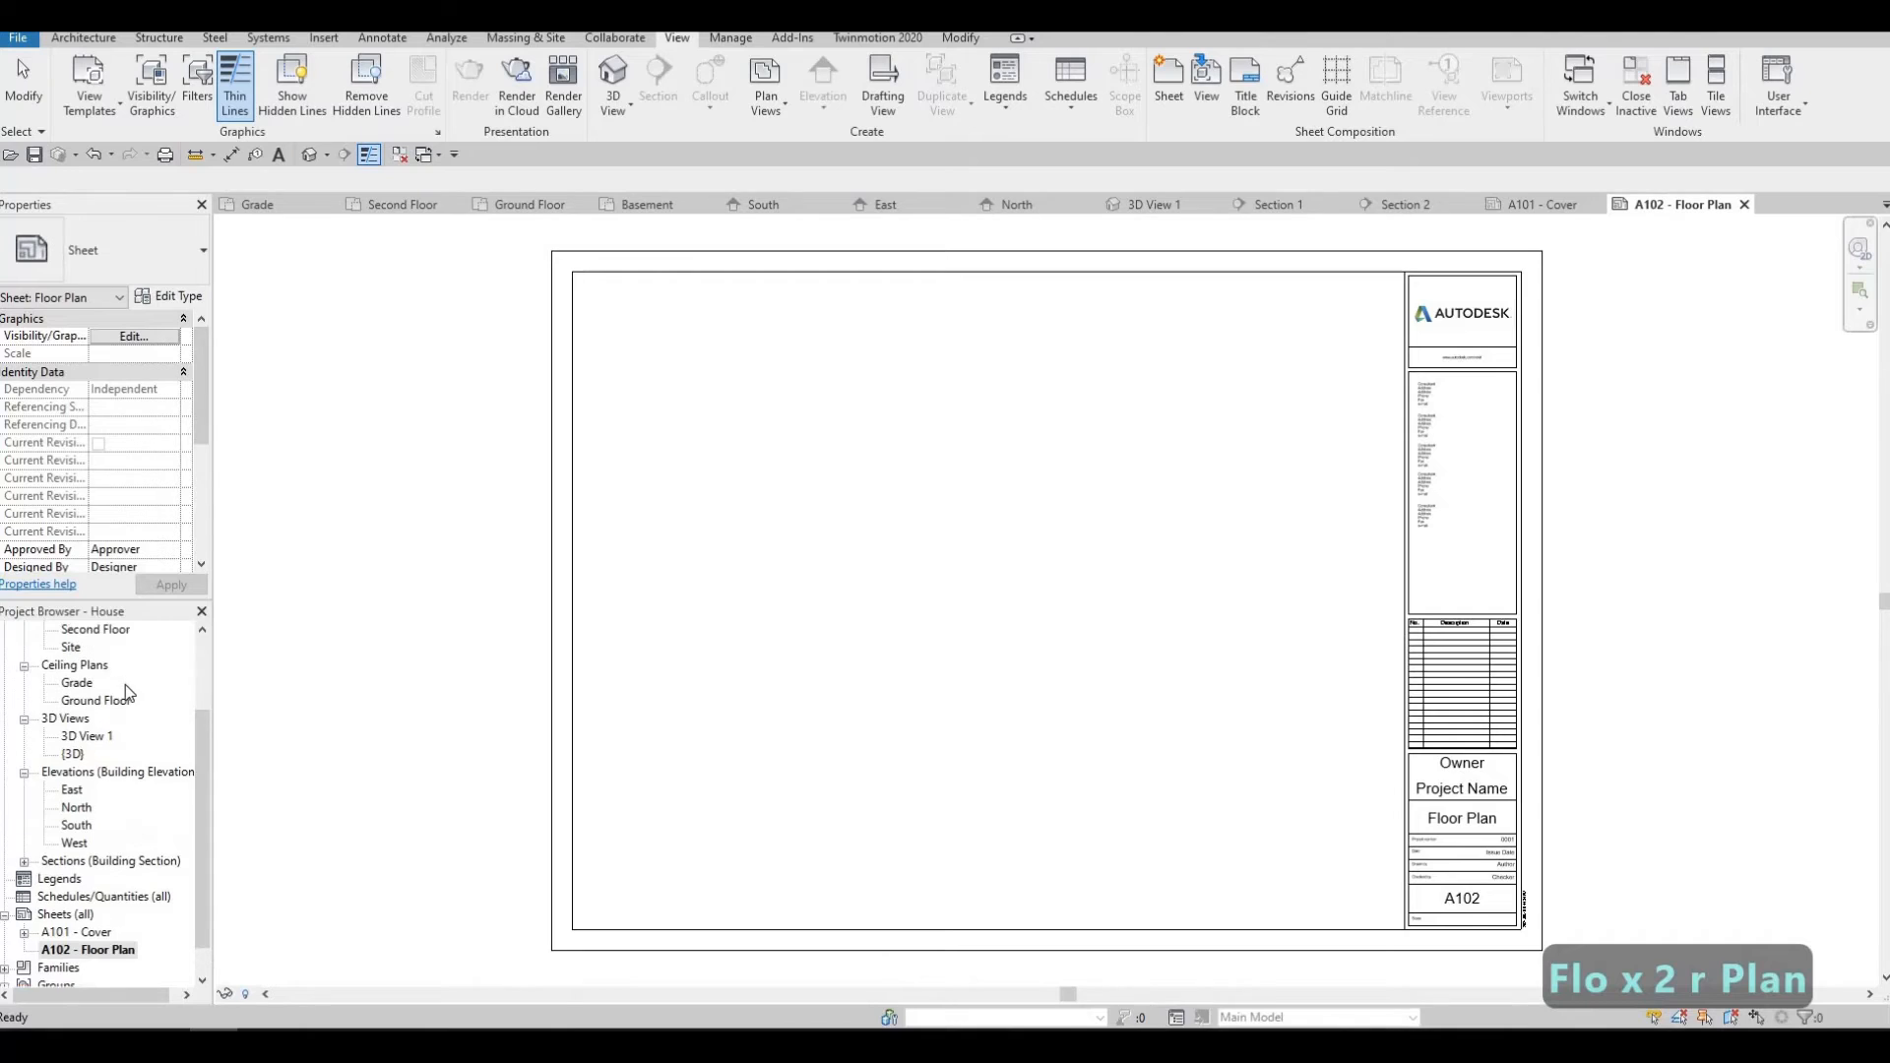
pyautogui.click(109, 683)
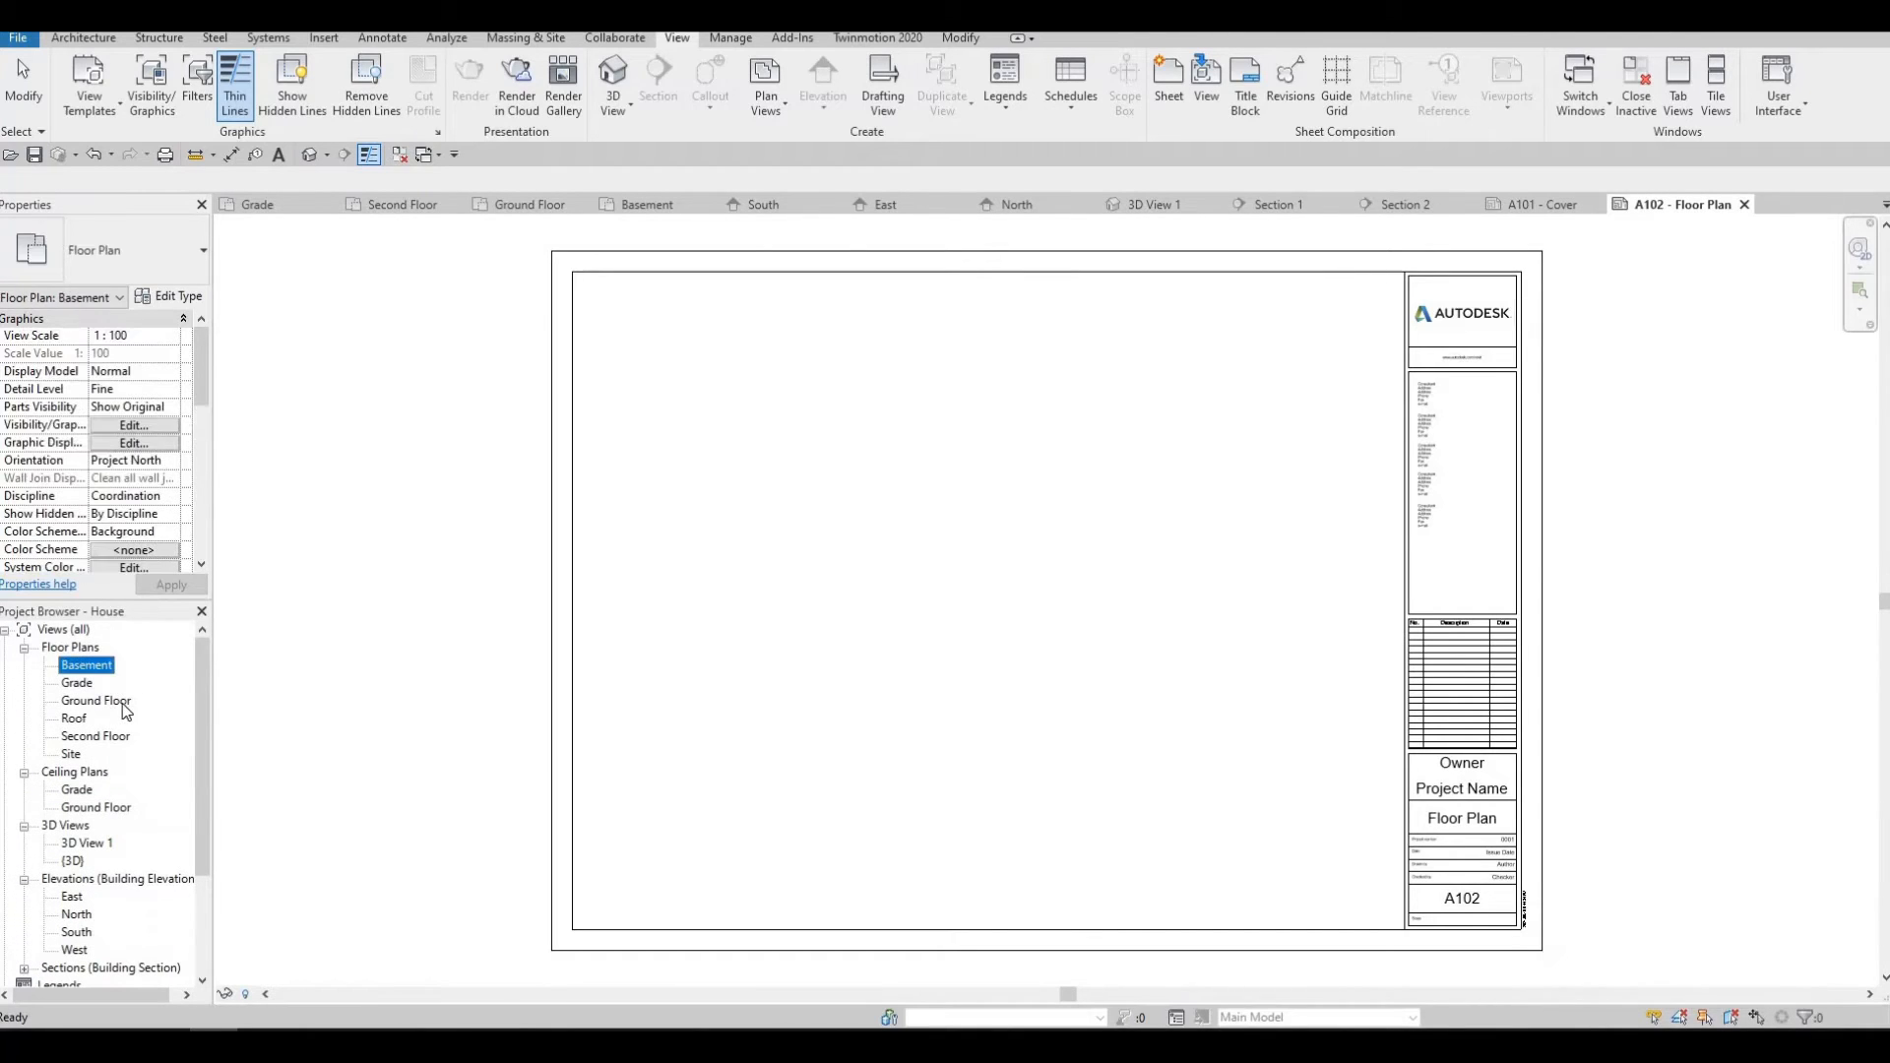
pyautogui.click(104, 703)
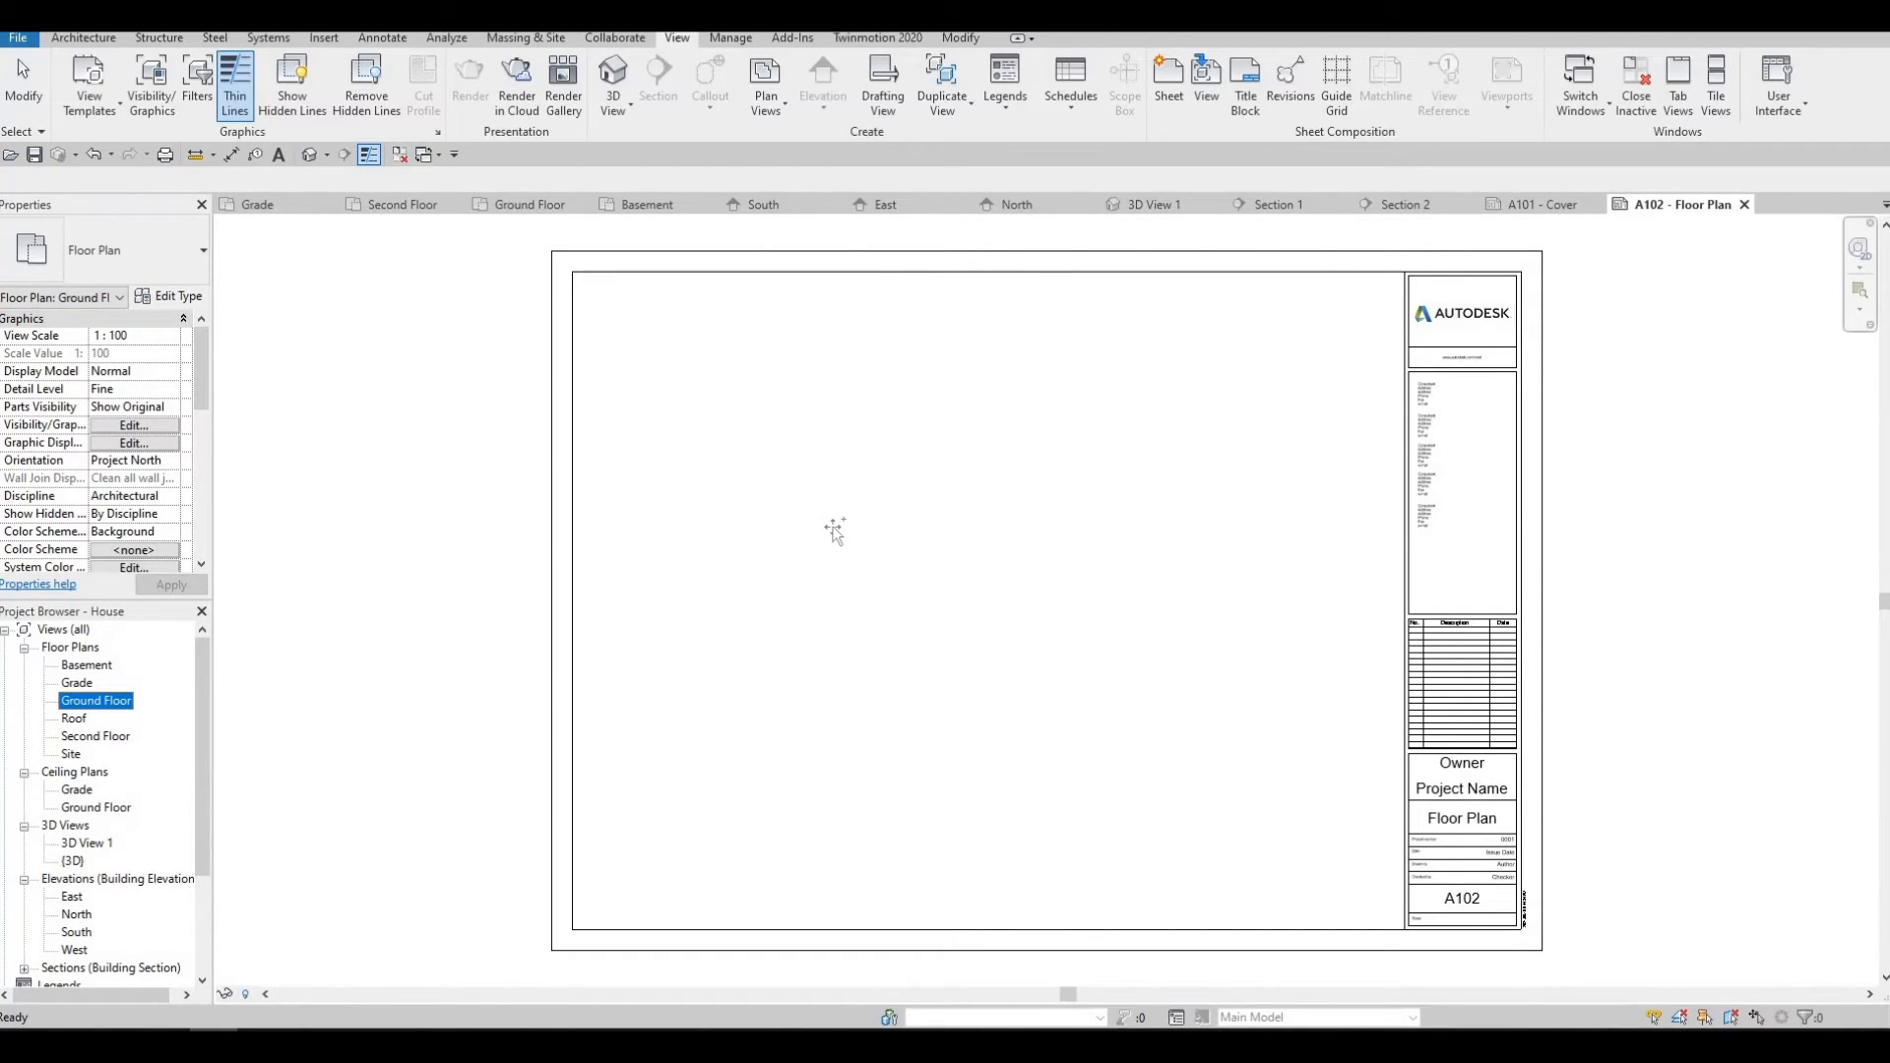
pyautogui.moveTo(833, 527); pyautogui.dragTo(798, 464)
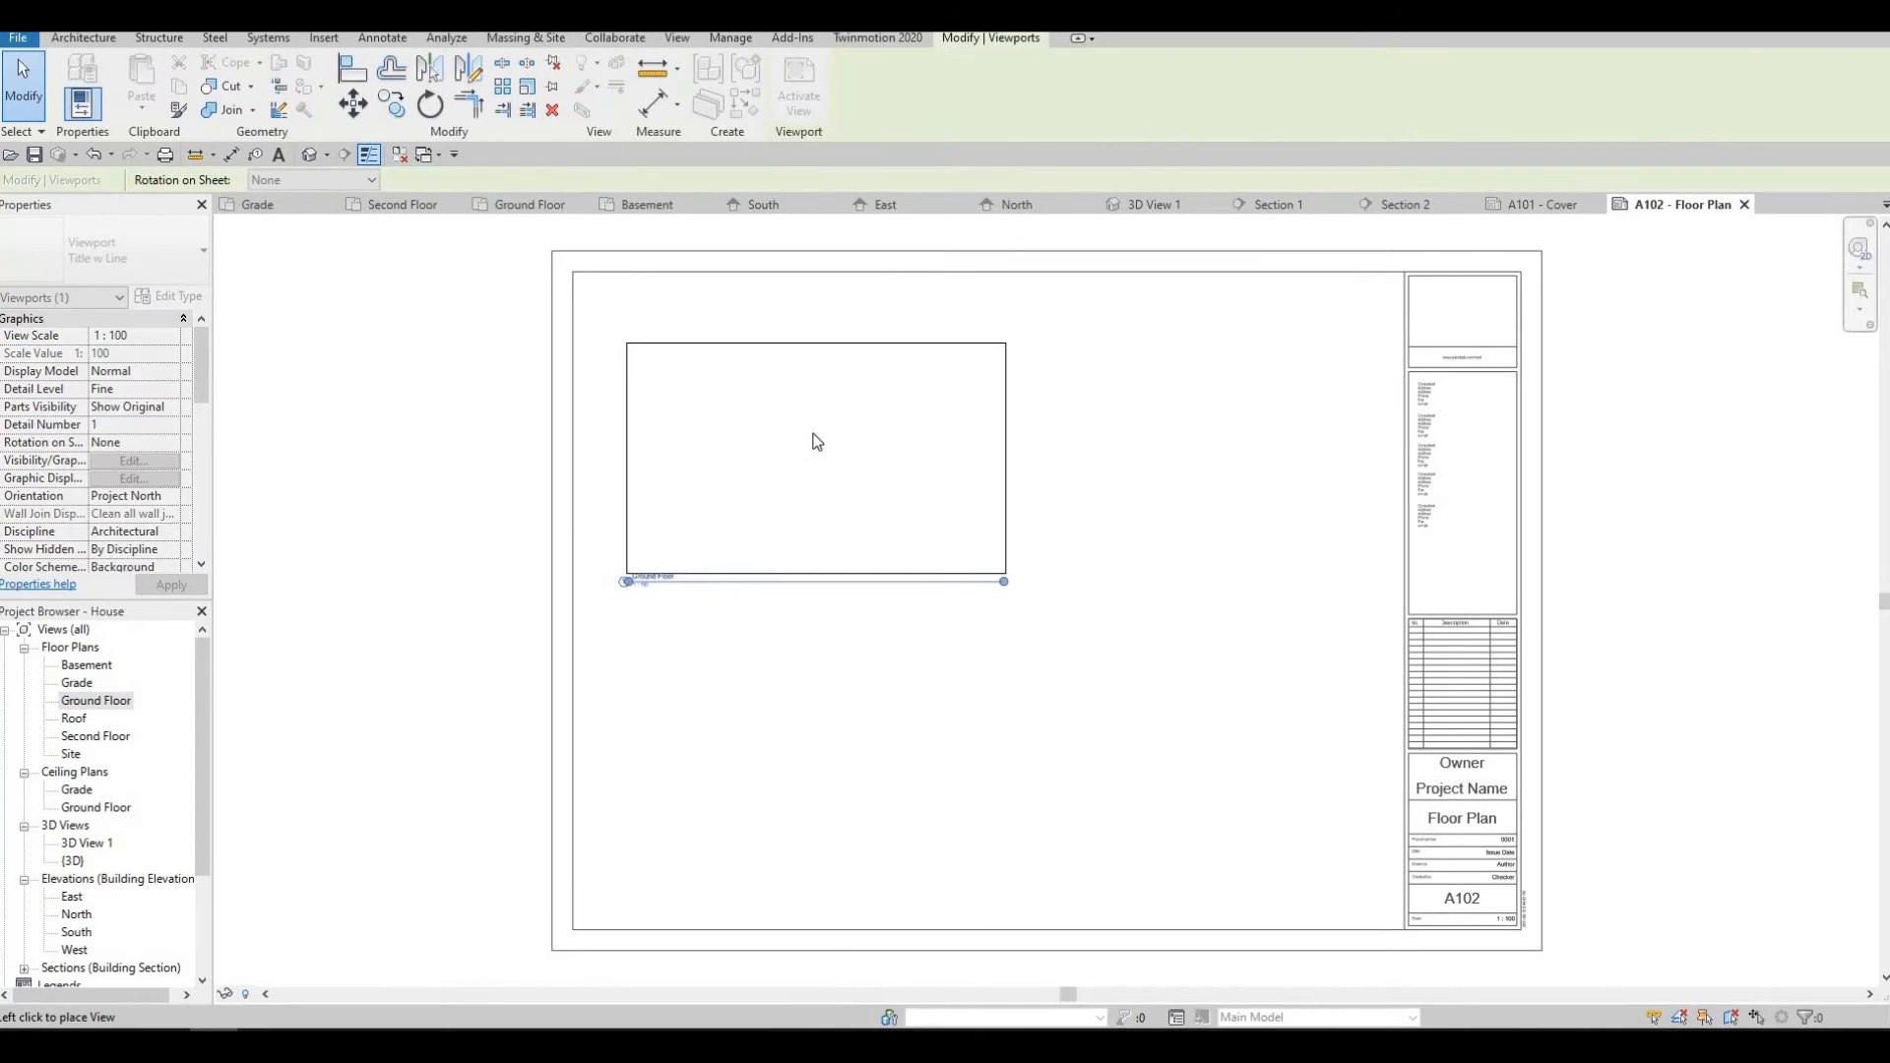
pyautogui.click(740, 532)
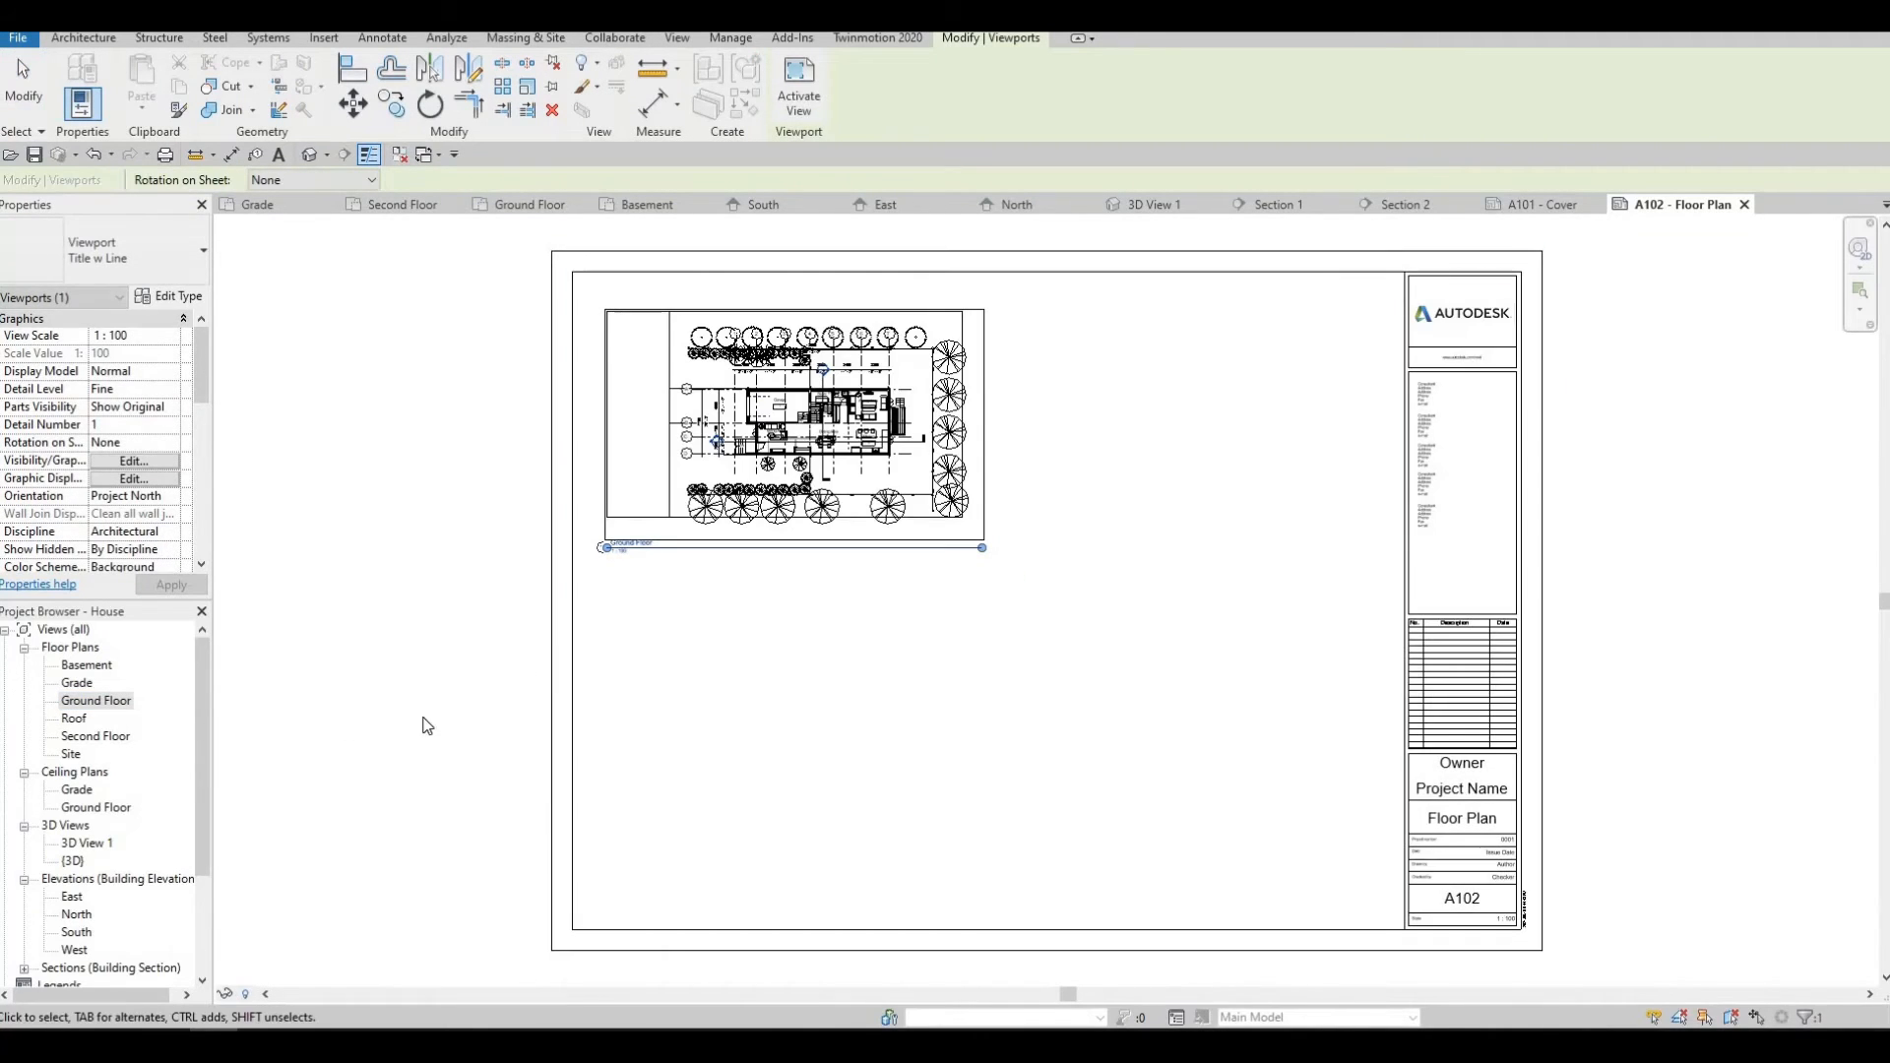
# Place the Second Floor plan view in the lower-right part of the A102 - Floor Plan sheet.
pyautogui.click(98, 739)
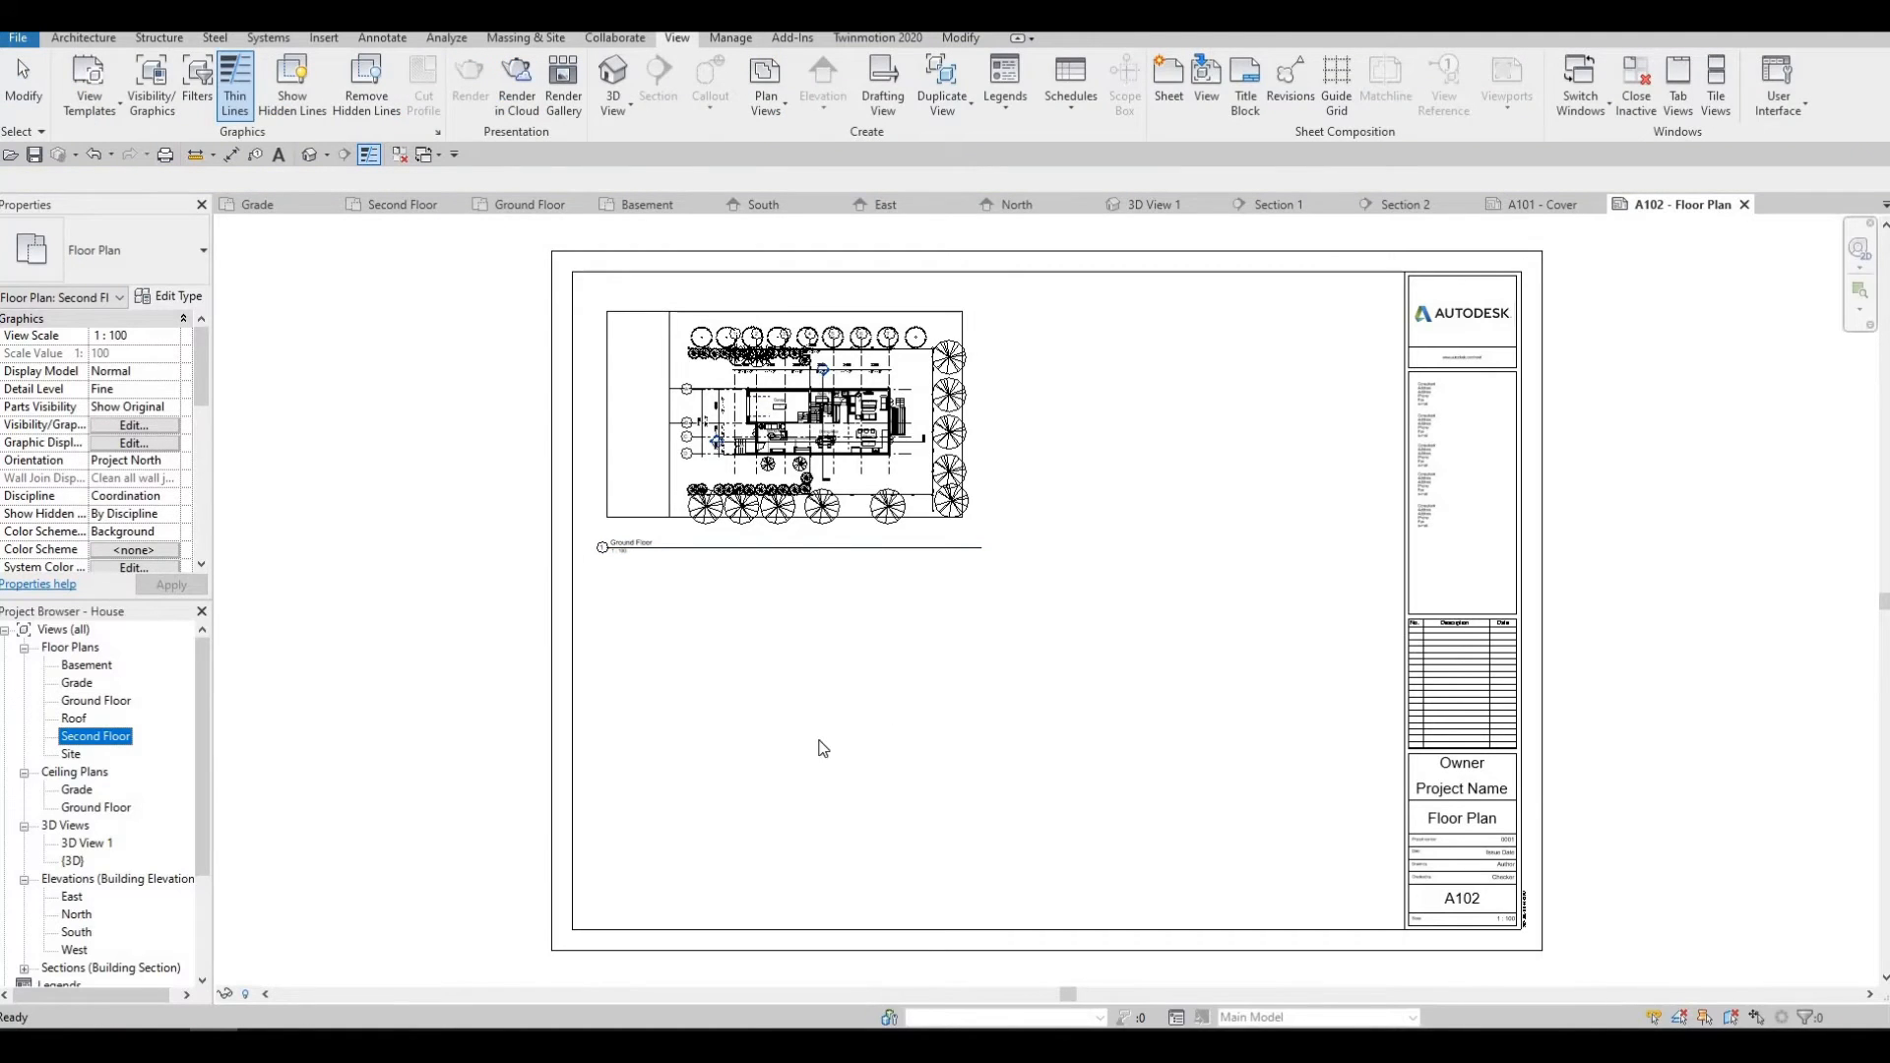
pyautogui.moveTo(822, 748); pyautogui.dragTo(1073, 634)
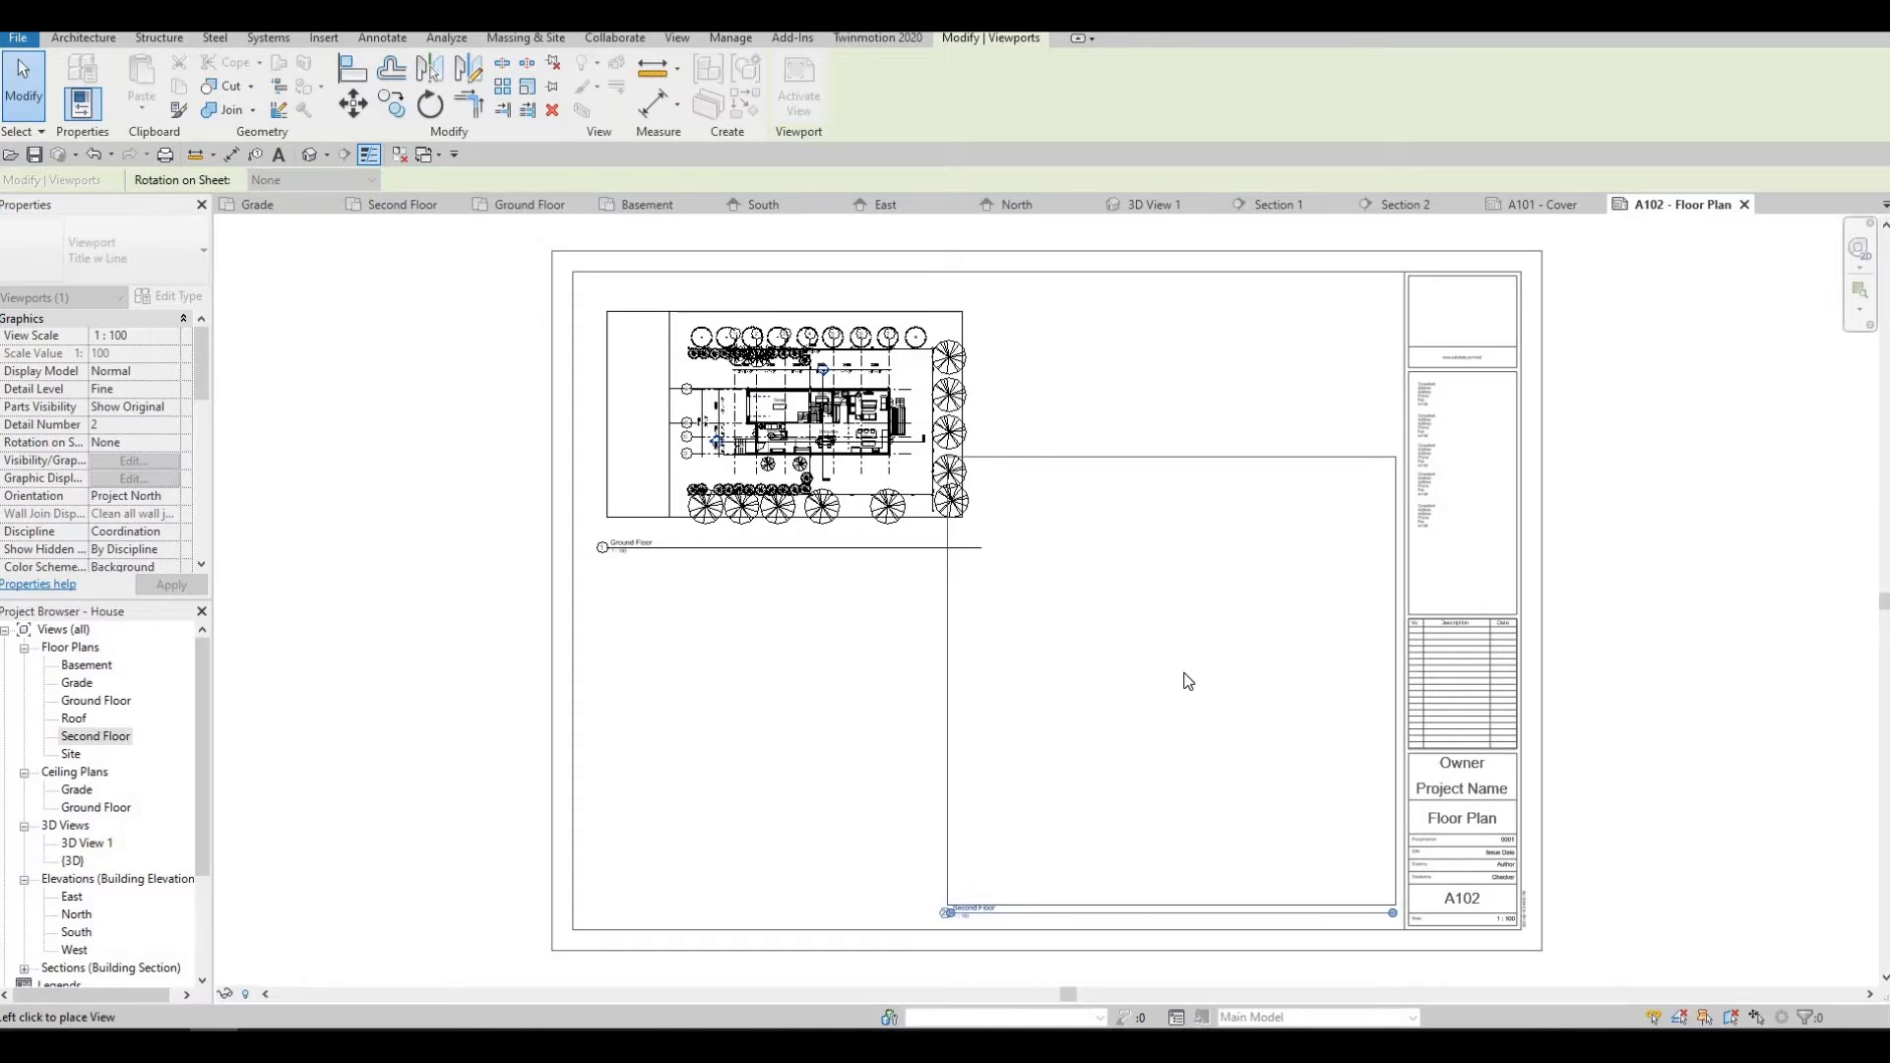
pyautogui.click(1215, 629)
pyautogui.press('Escape')
pyautogui.press('Escape')
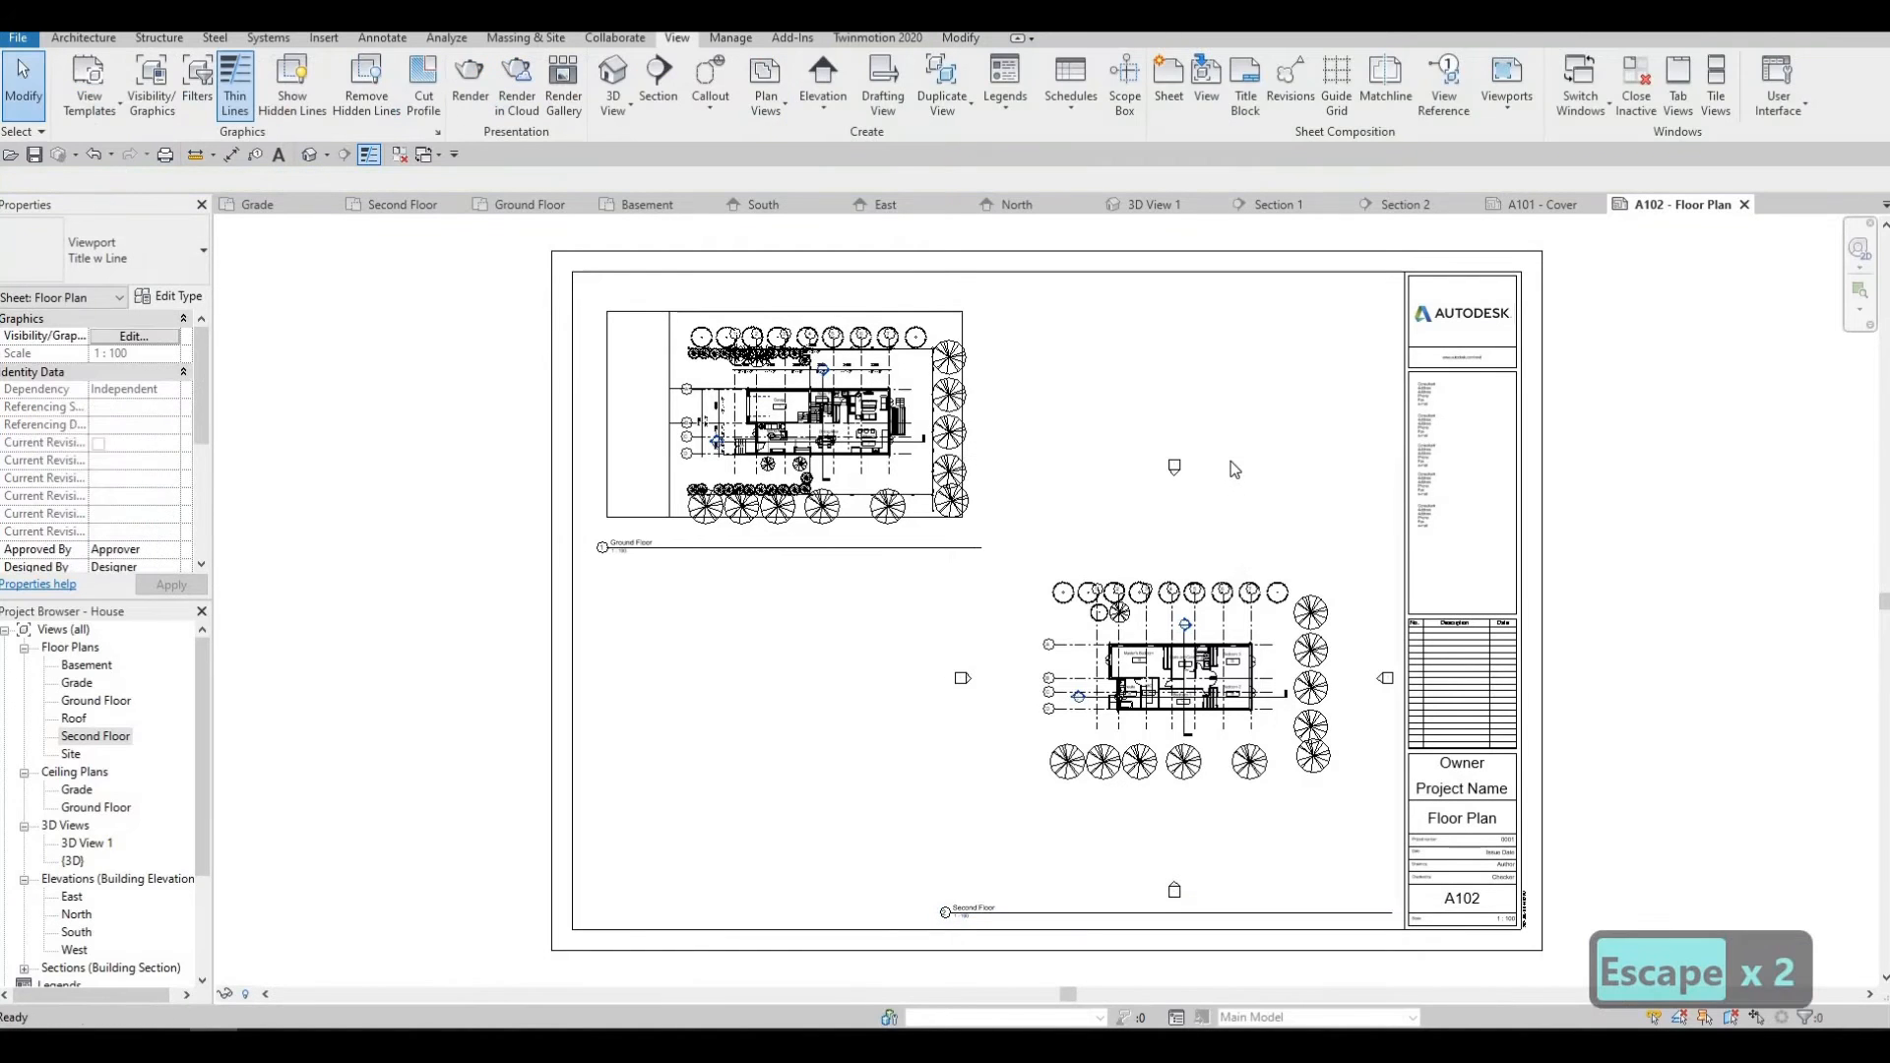
# Deactivate the Second Floor viewport on the A102 sheet and delete it from the sheet.
pyautogui.doubleClick(1231, 460)
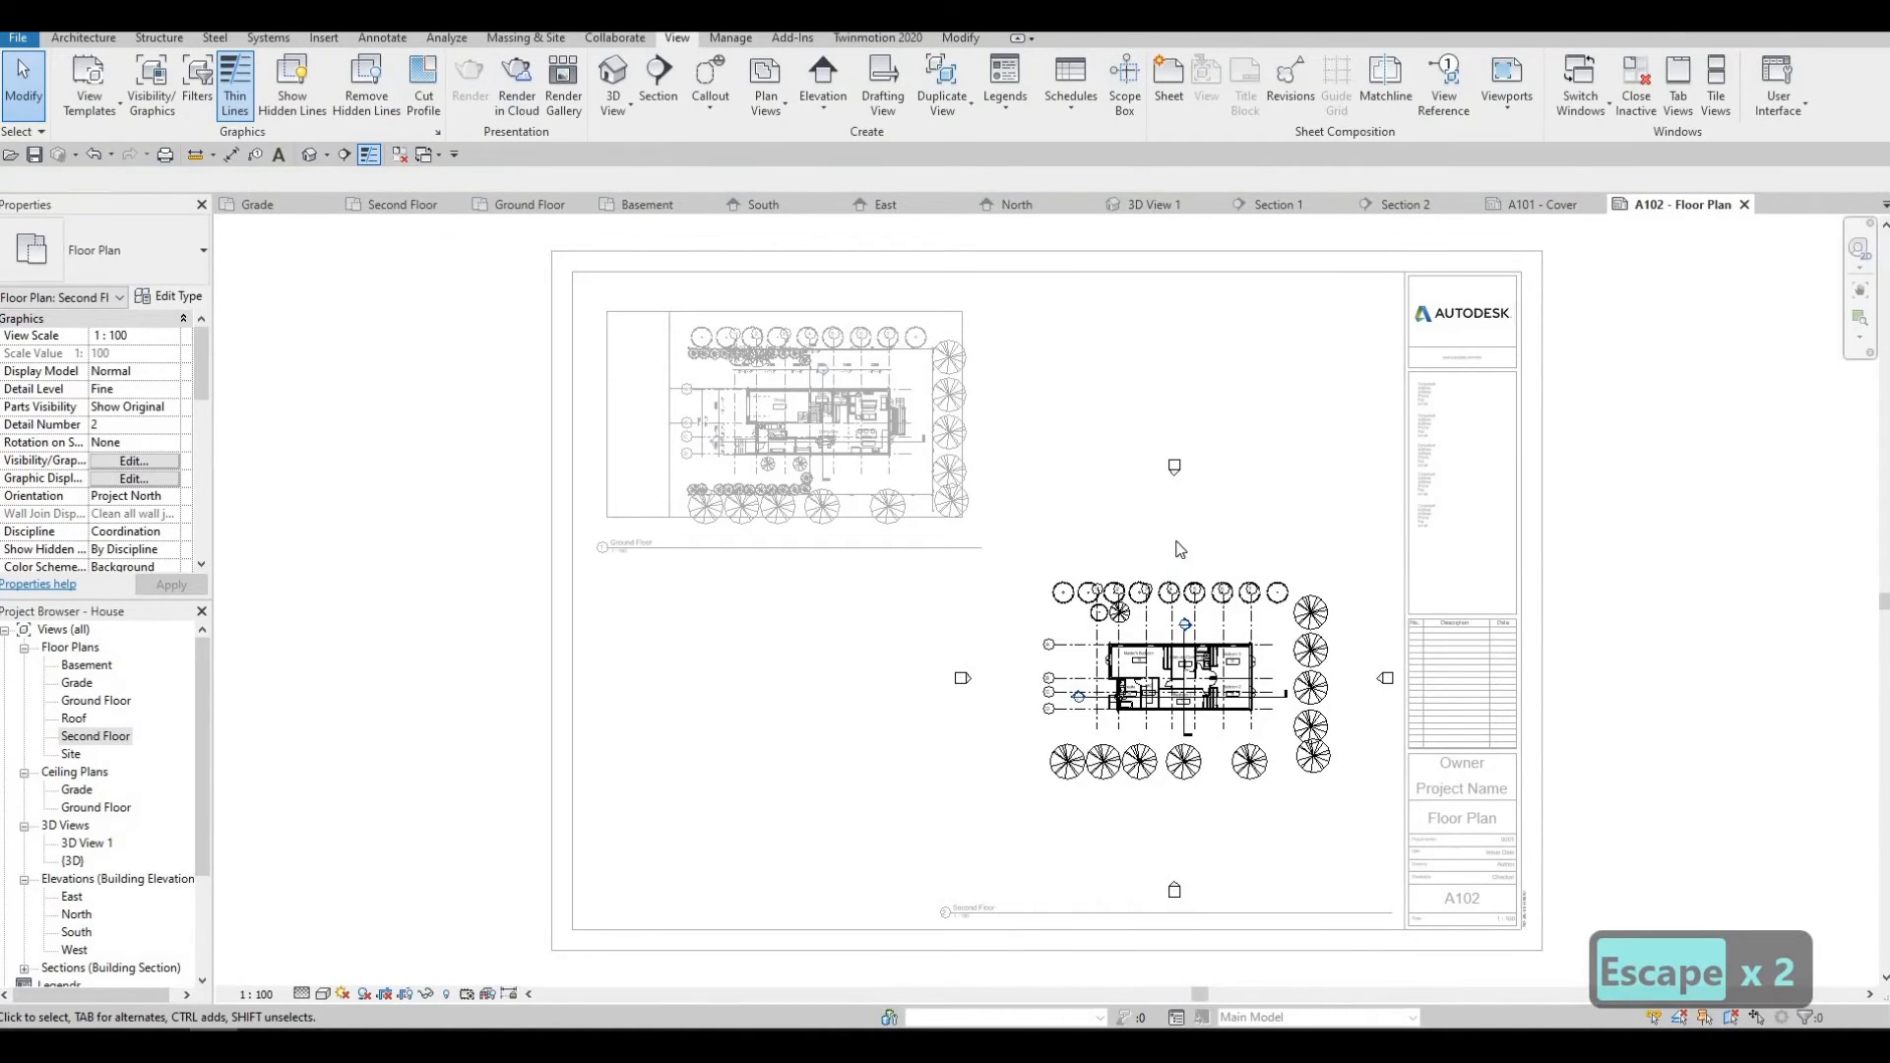
pyautogui.press('Escape')
pyautogui.press('Escape')
pyautogui.press('Escape')
pyautogui.press('Escape')
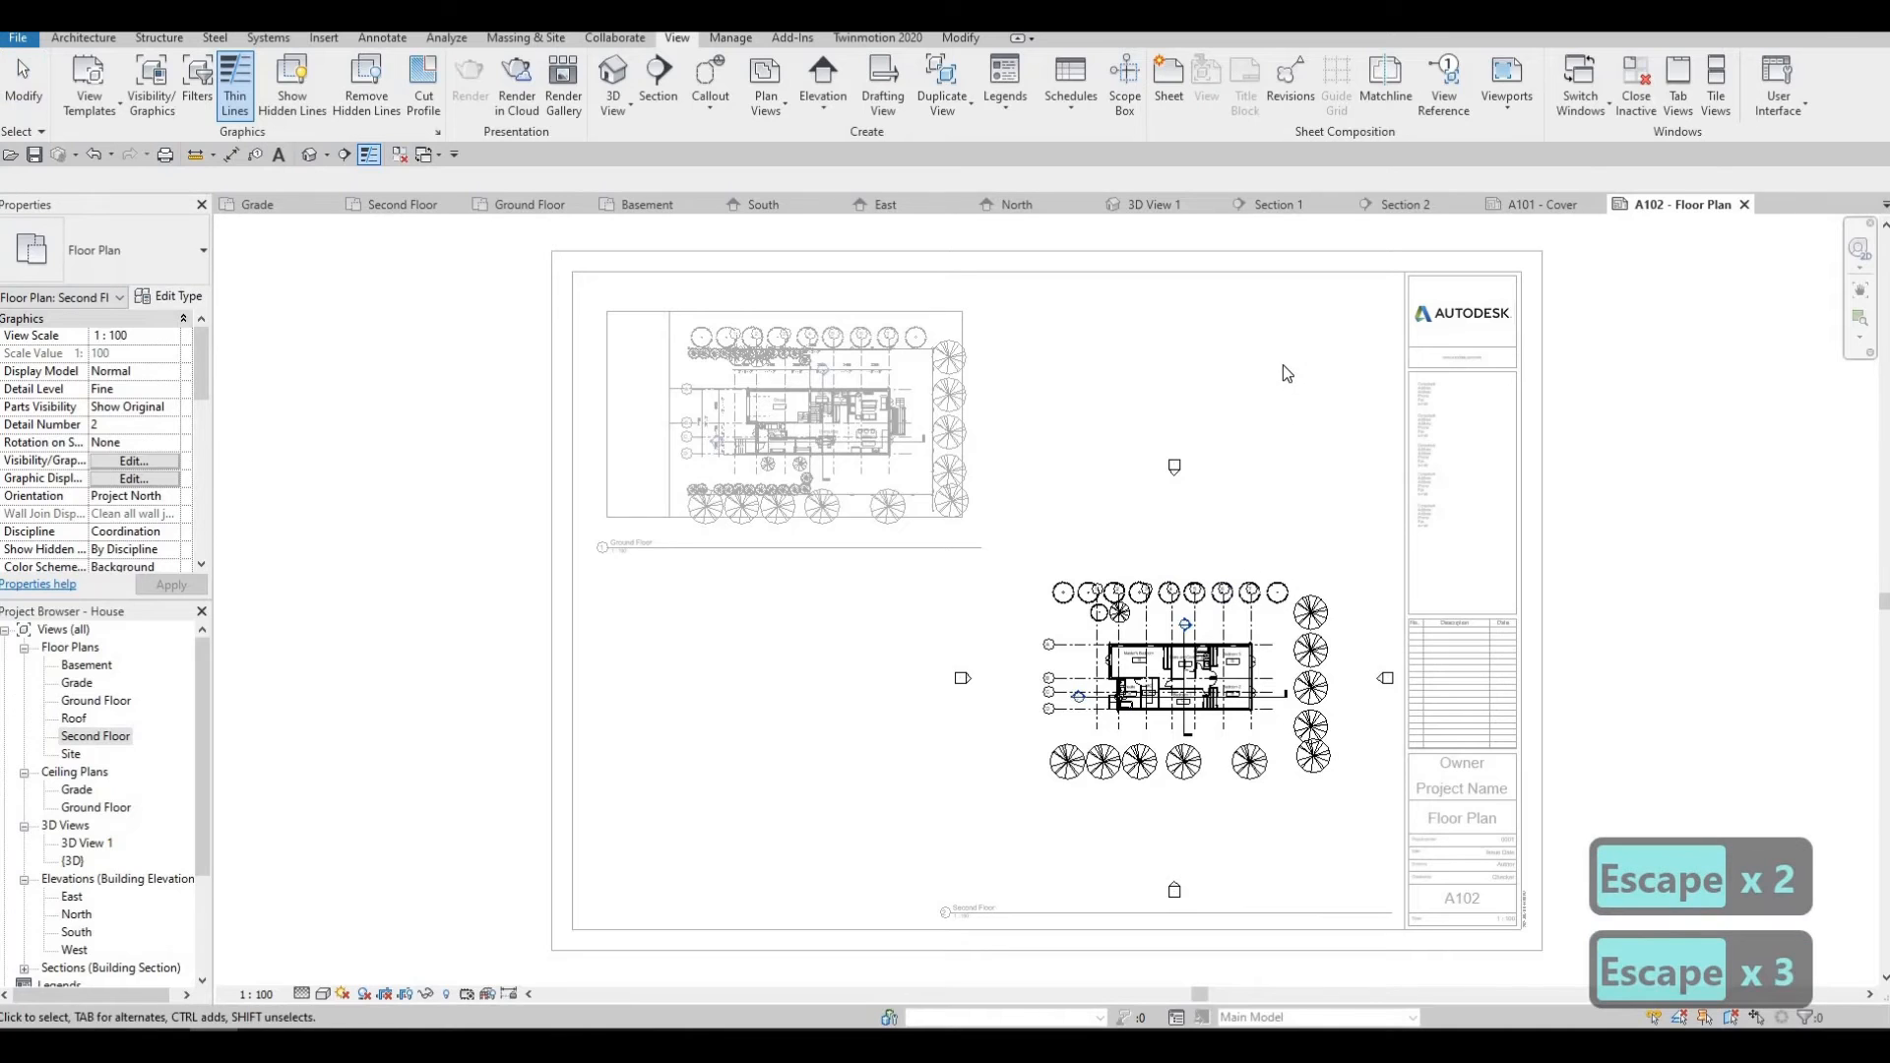
pyautogui.click(1173, 467)
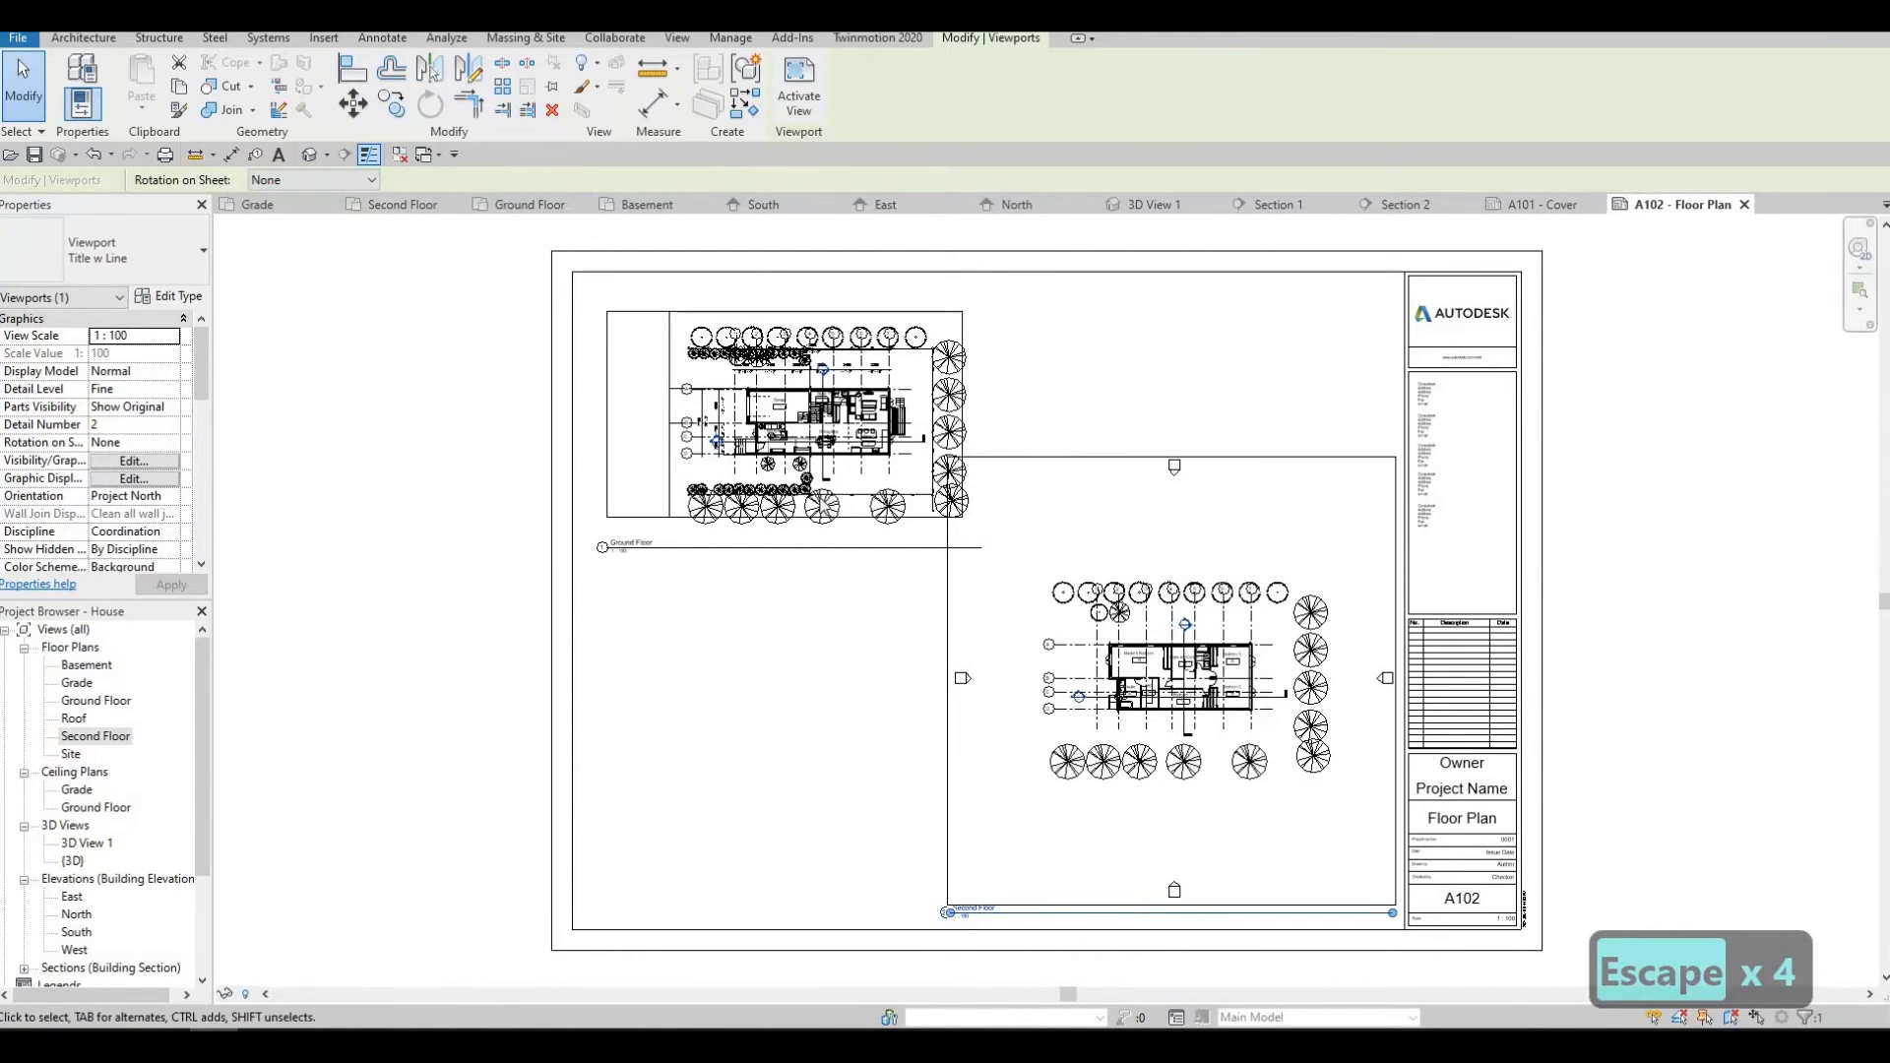
pyautogui.press('F1')
pyautogui.press('Escape')
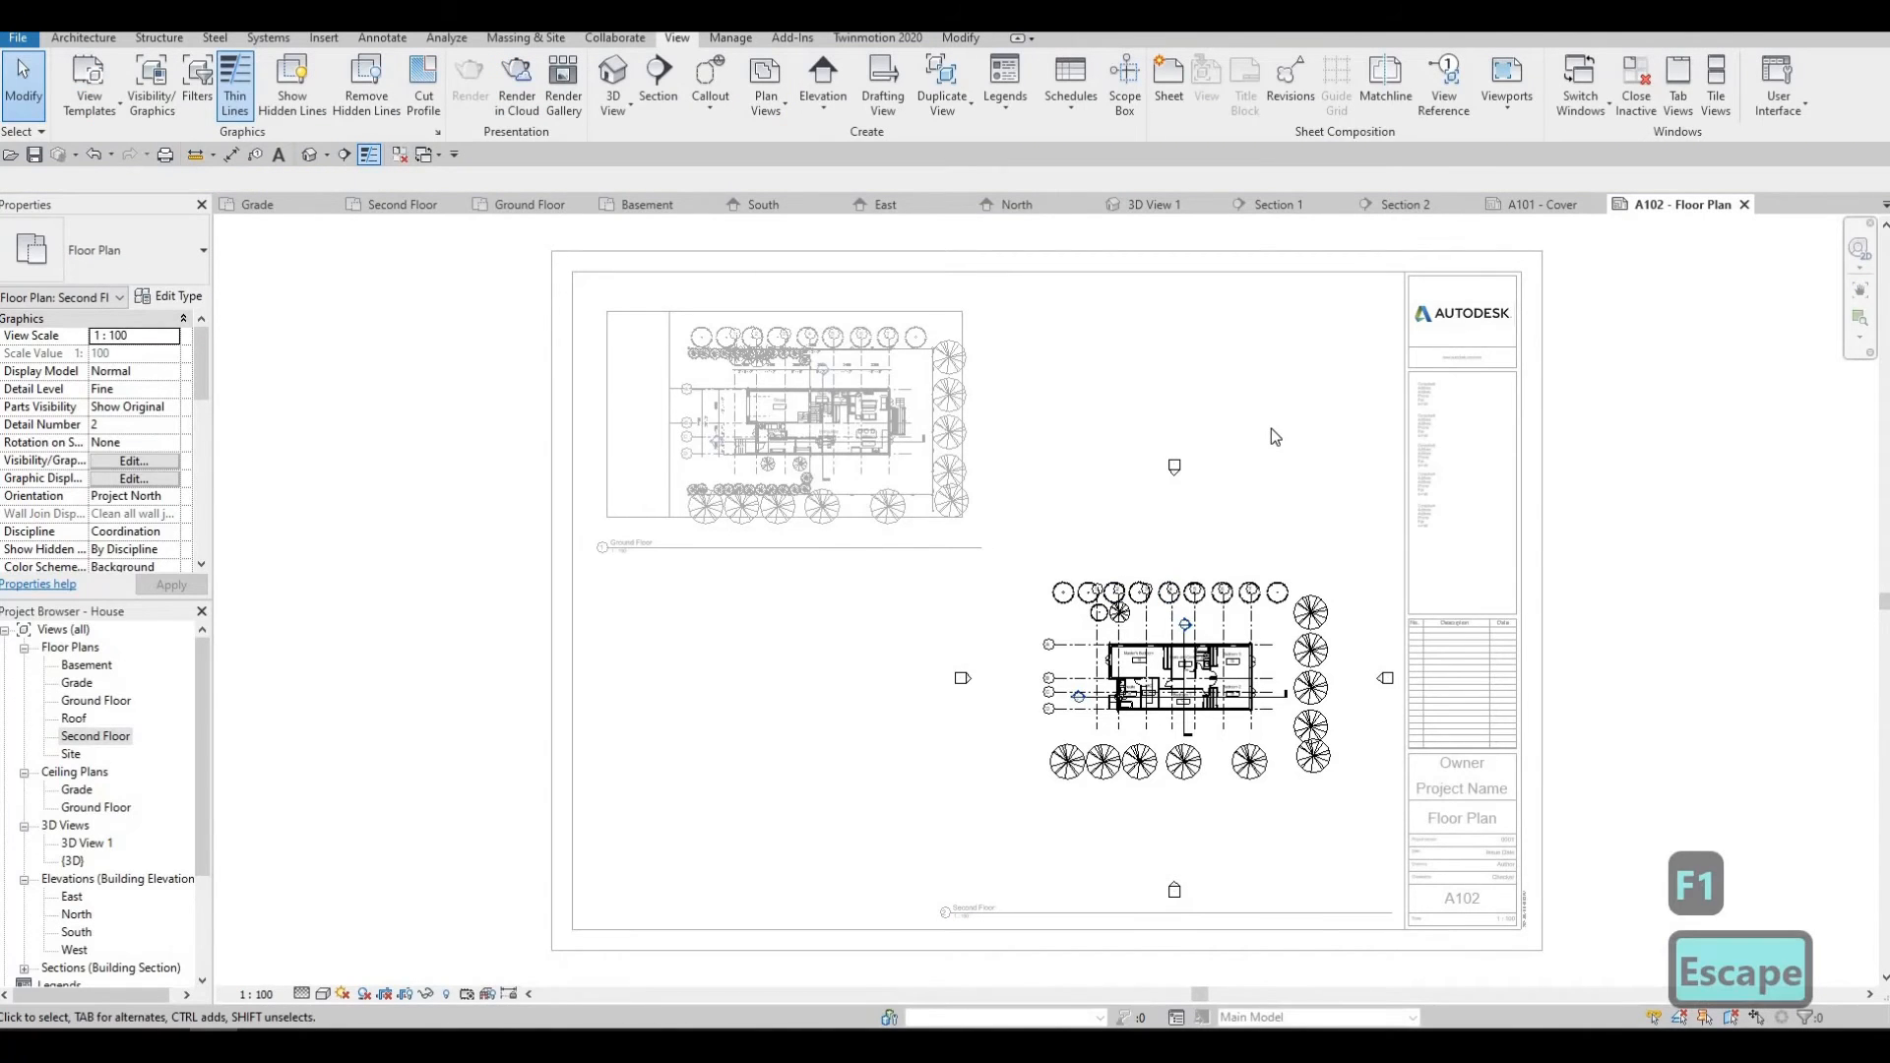
pyautogui.press('Escape')
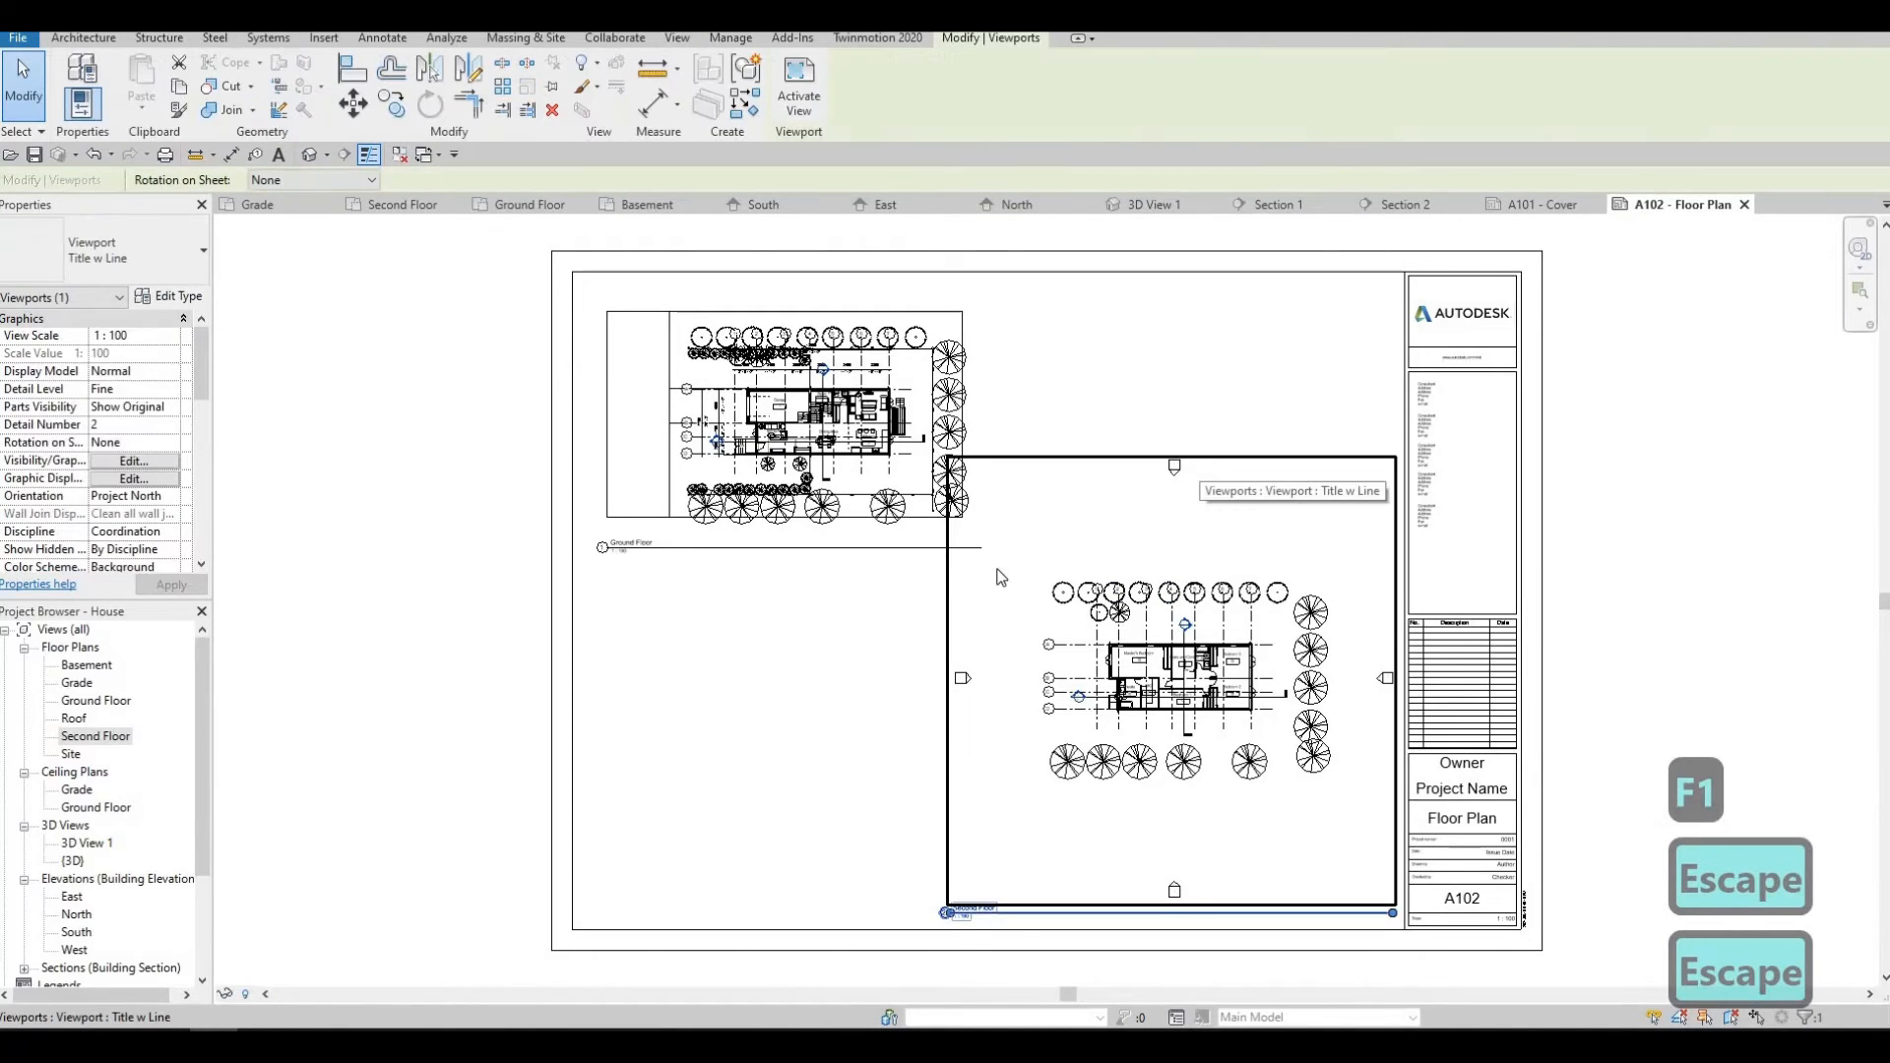
pyautogui.press('Delete')
# Shrink the Second Floor plan's crop region on all four sides around the house and trees, and hide the crop region.
pyautogui.doubleClick(89, 736)
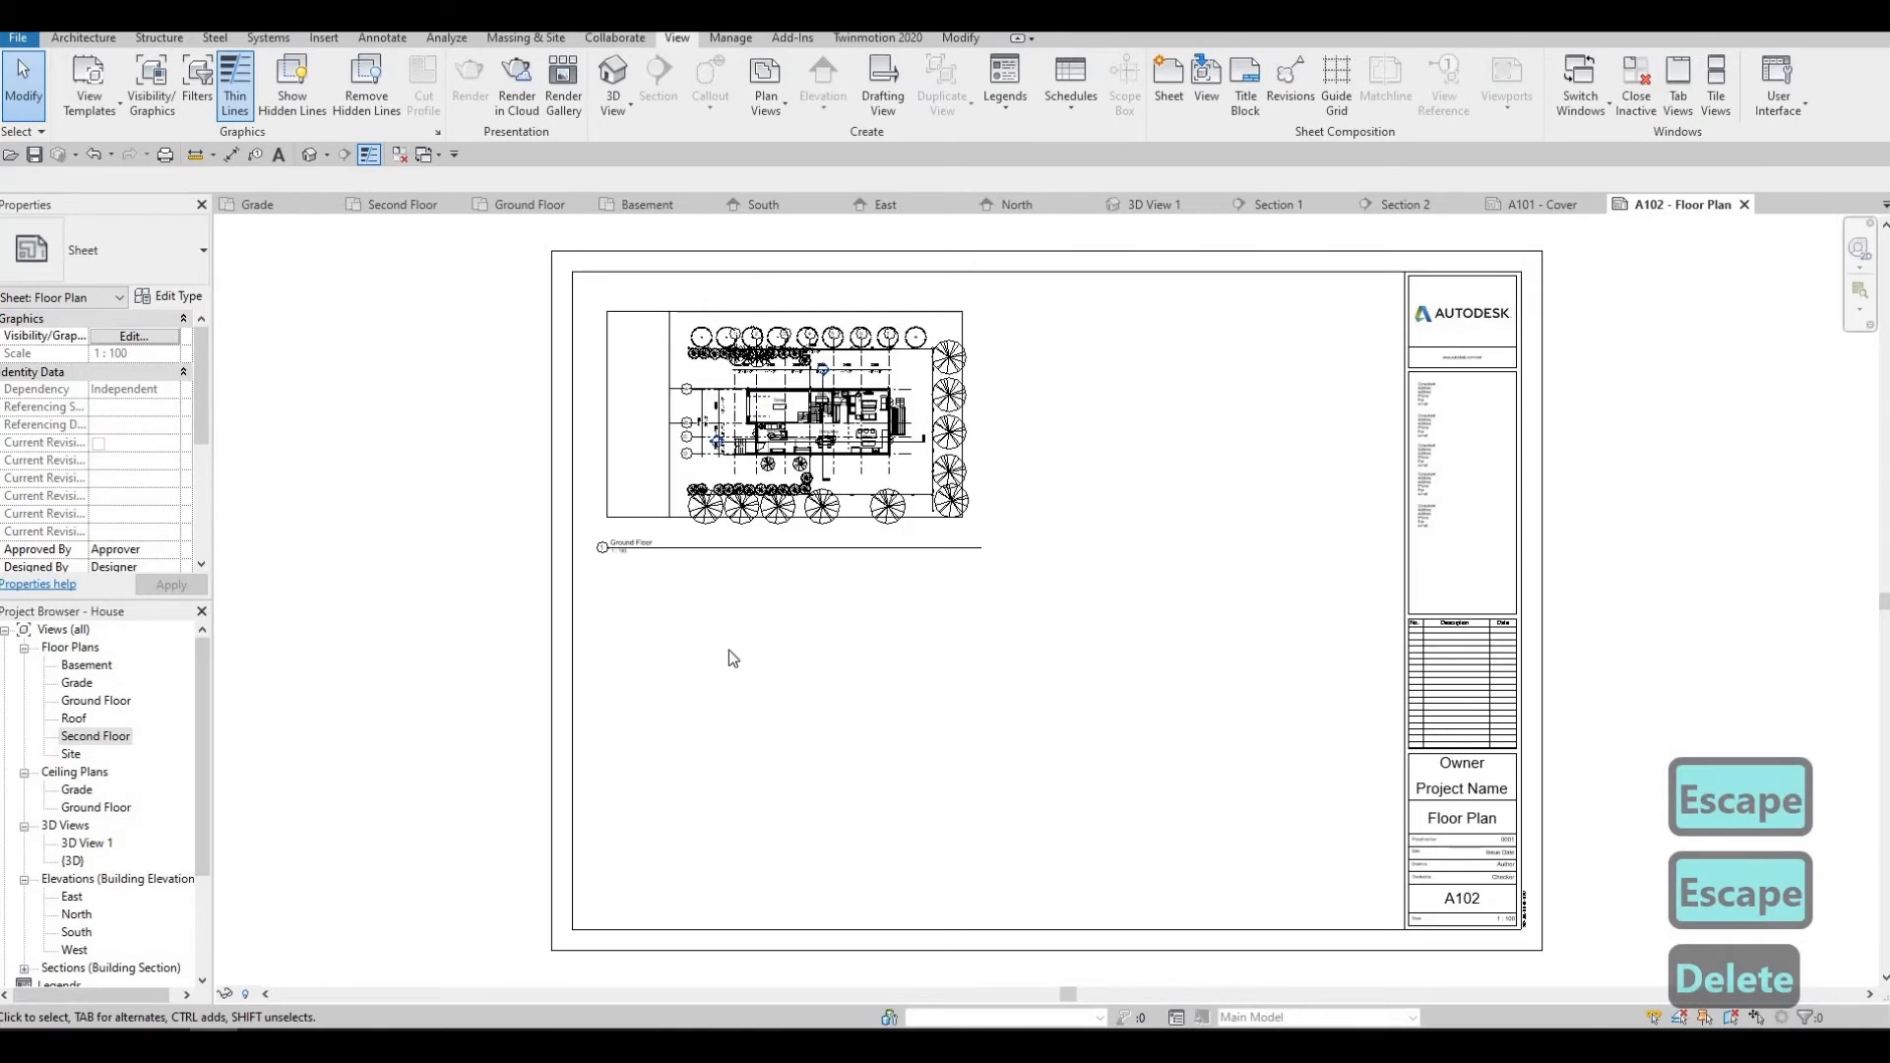
pyautogui.scroll(-3, 993, 571)
pyautogui.moveTo(992, 571); pyautogui.dragTo(926, 538, button='middle')
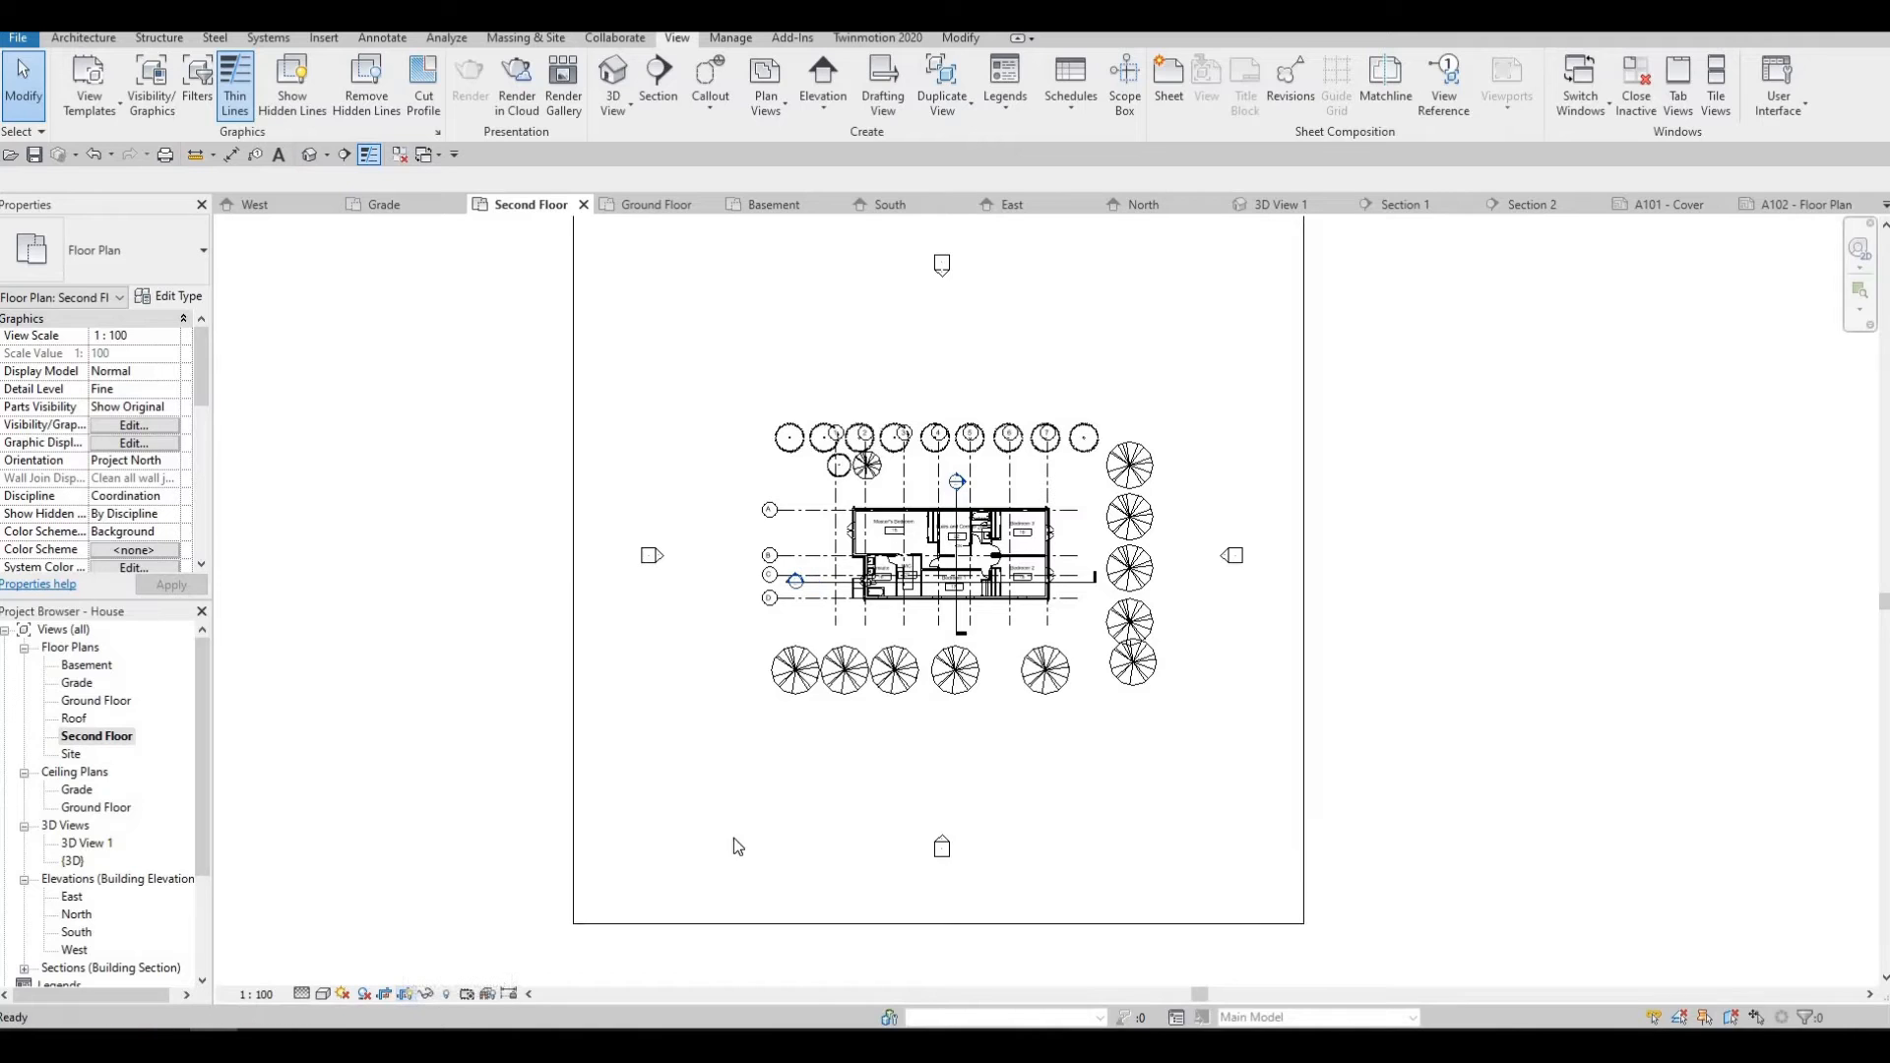
pyautogui.scroll(-3, 699, 880)
pyautogui.moveTo(859, 437); pyautogui.dragTo(854, 496, button='middle')
pyautogui.moveTo(854, 496); pyautogui.dragTo(854, 539)
pyautogui.moveTo(855, 912); pyautogui.dragTo(856, 783)
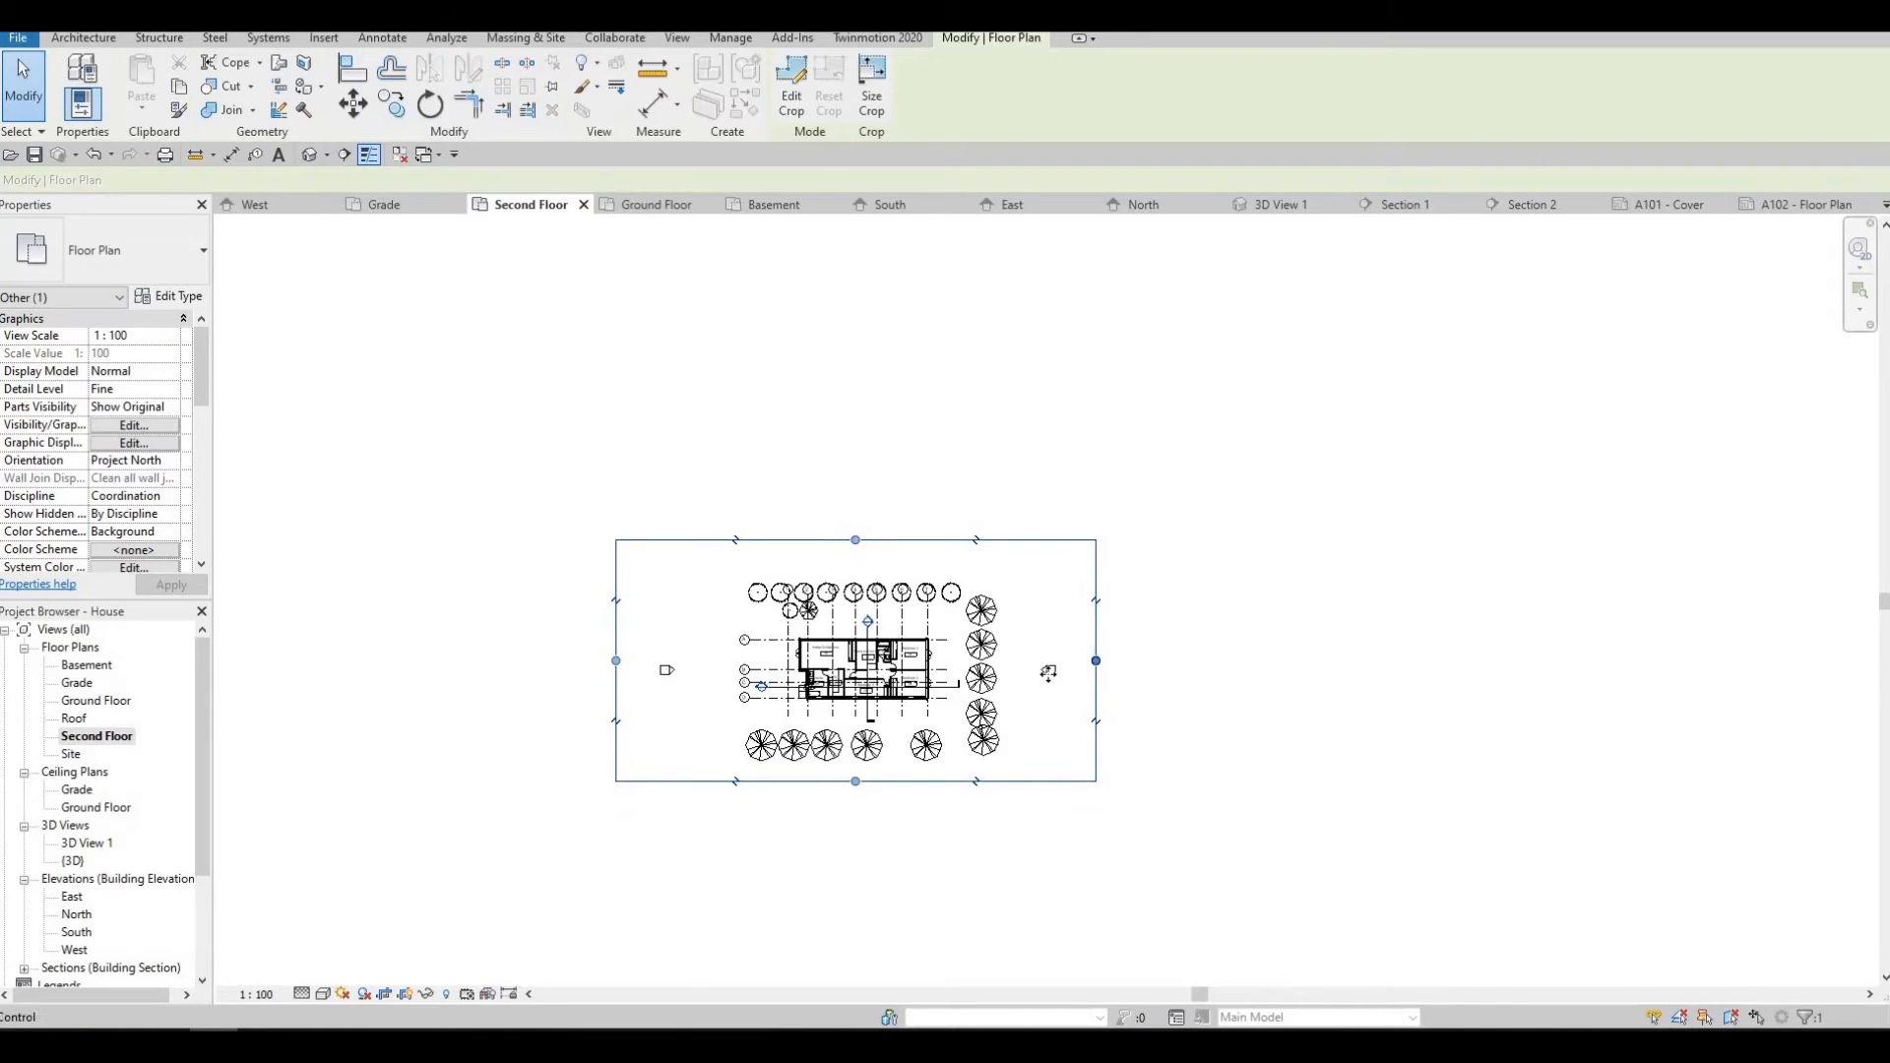
pyautogui.moveTo(1097, 669); pyautogui.dragTo(1045, 669)
pyautogui.moveTo(617, 662); pyautogui.dragTo(684, 661)
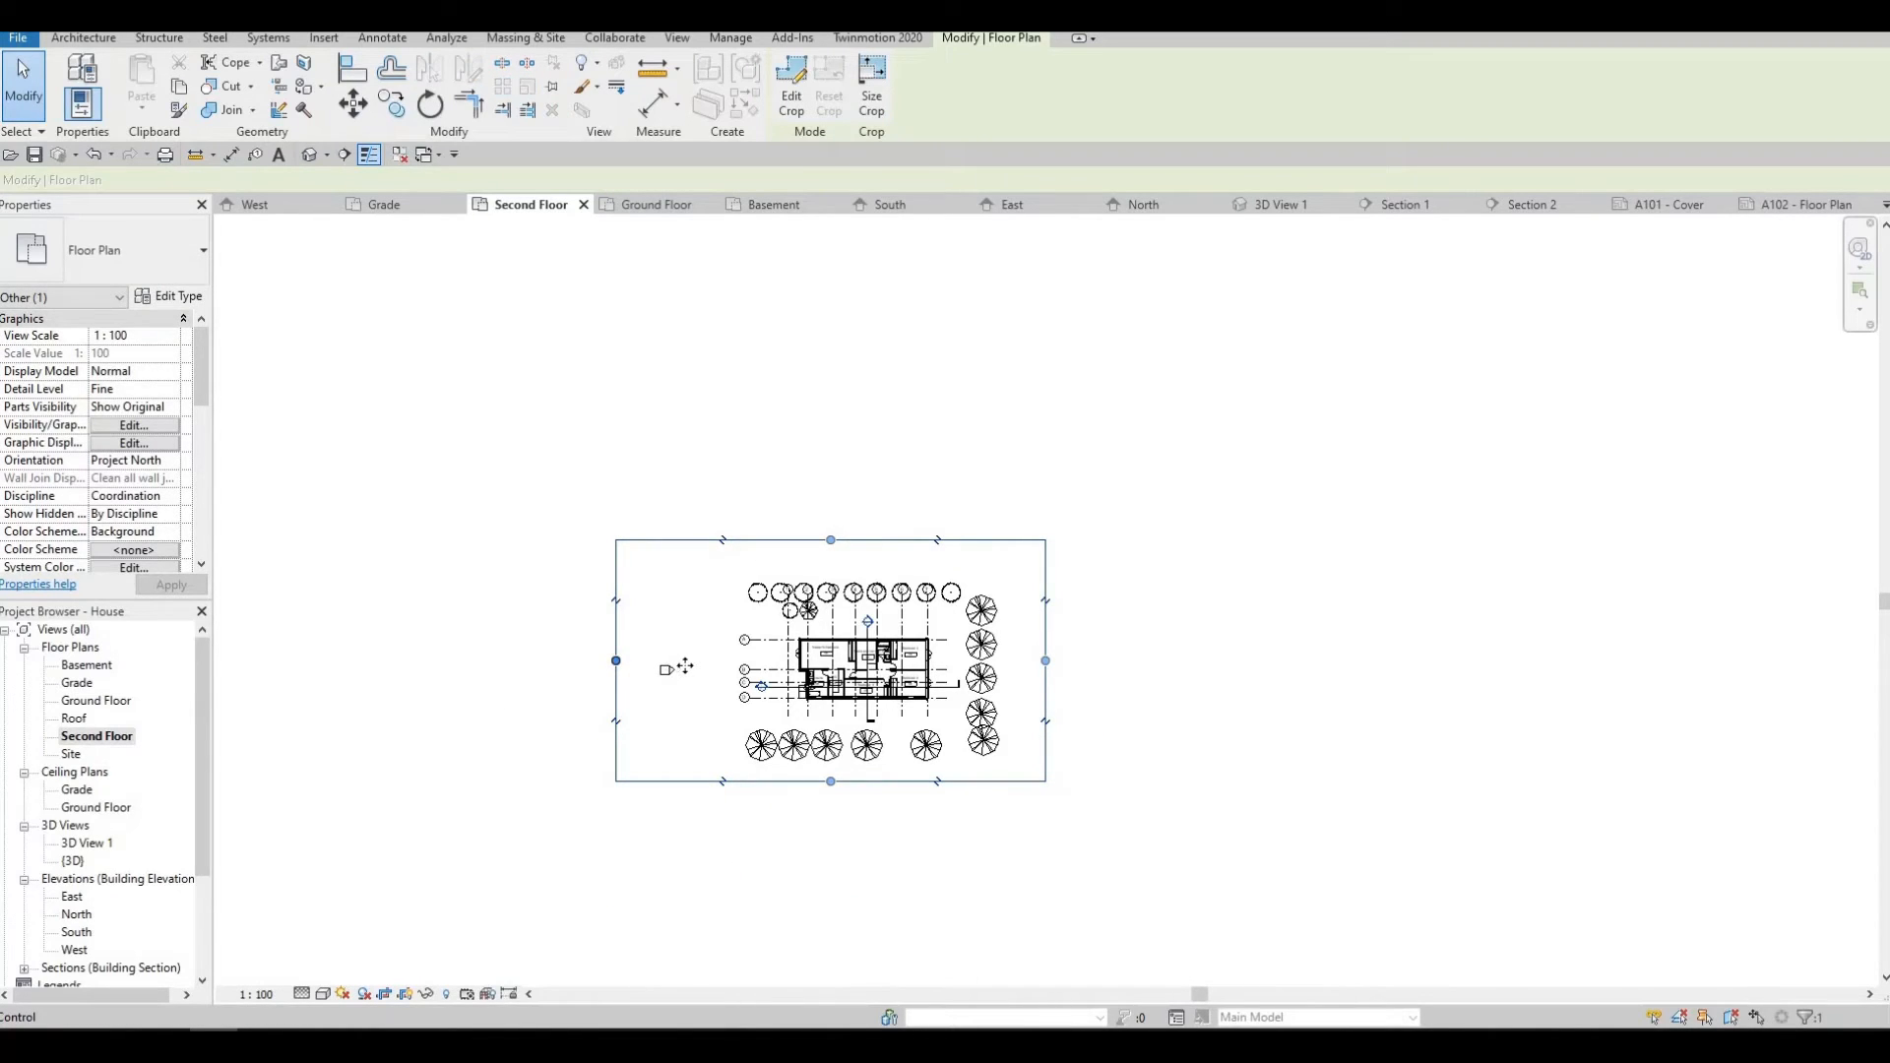
pyautogui.click(403, 996)
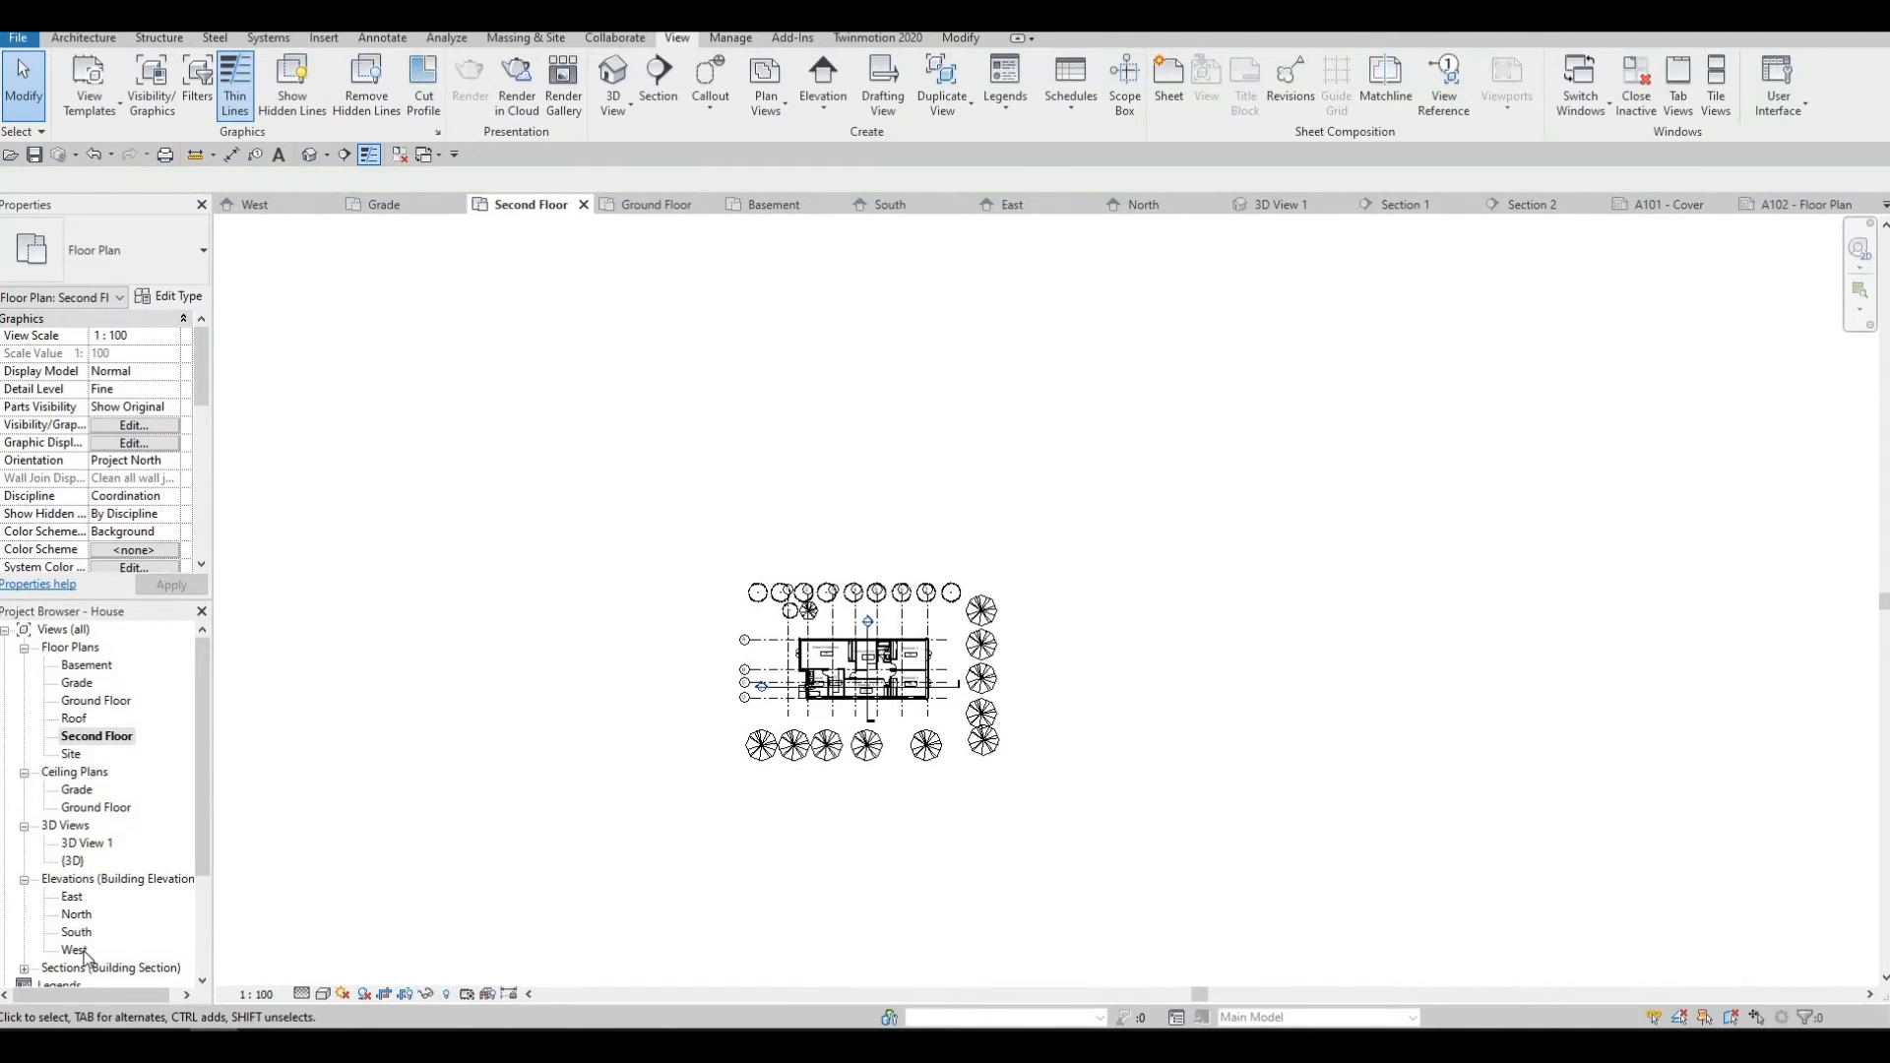
# Place the cropped Second Floor plan on the A102 - Floor Plan sheet, directly below the Ground Floor viewport.
pyautogui.scroll(-1, 57, 945)
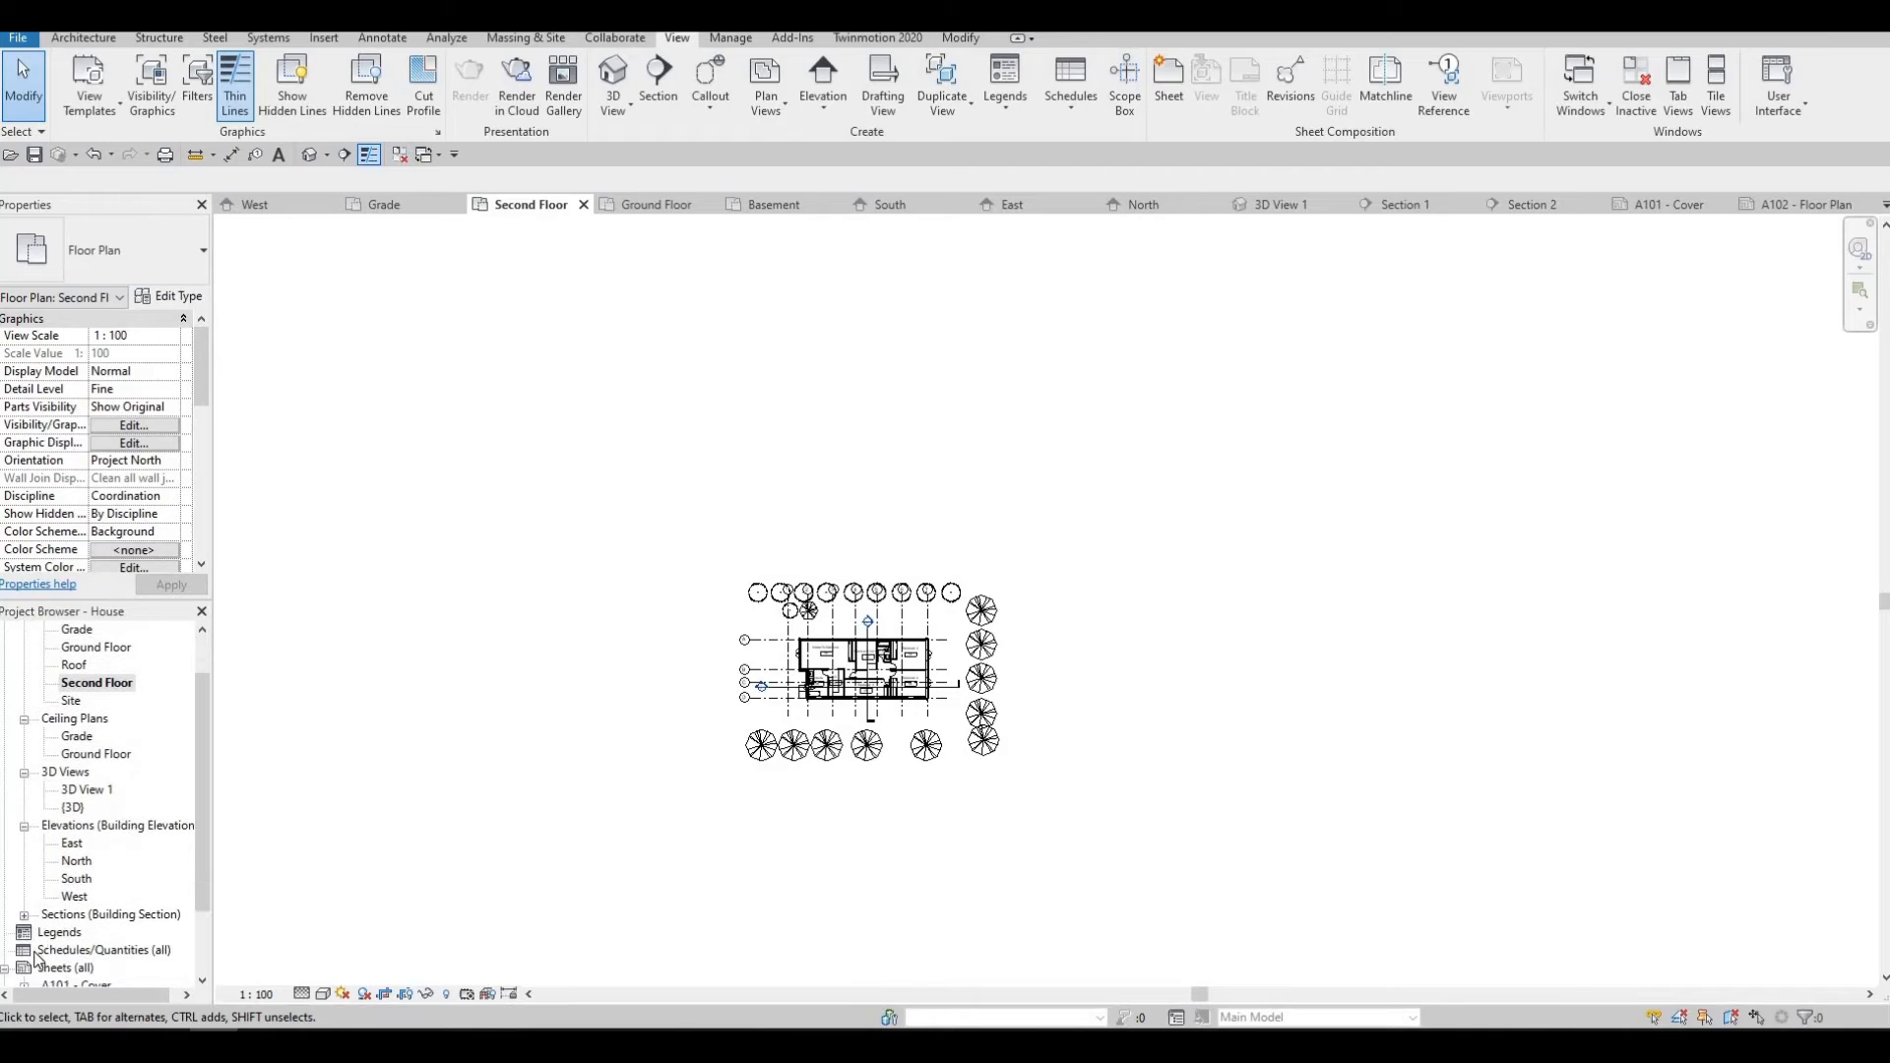
pyautogui.scroll(-1, 42, 965)
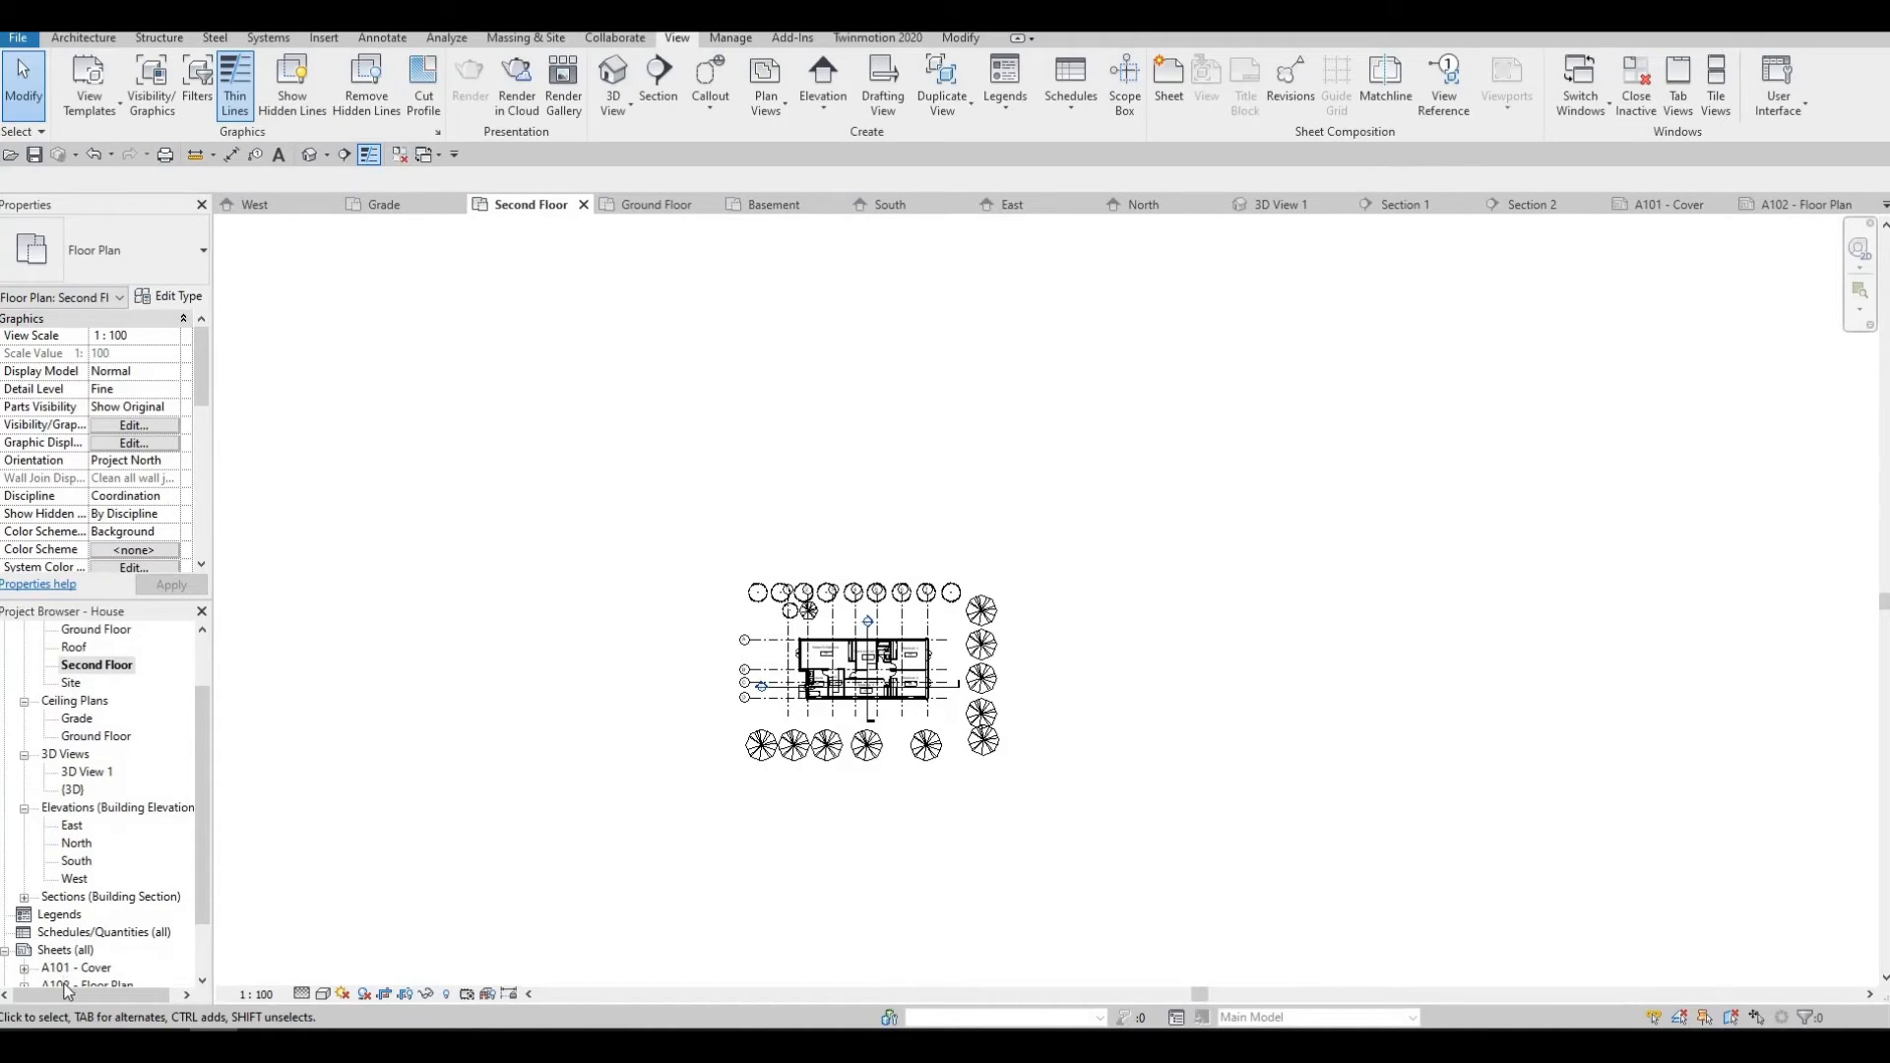
pyautogui.doubleClick(69, 983)
pyautogui.click(97, 666)
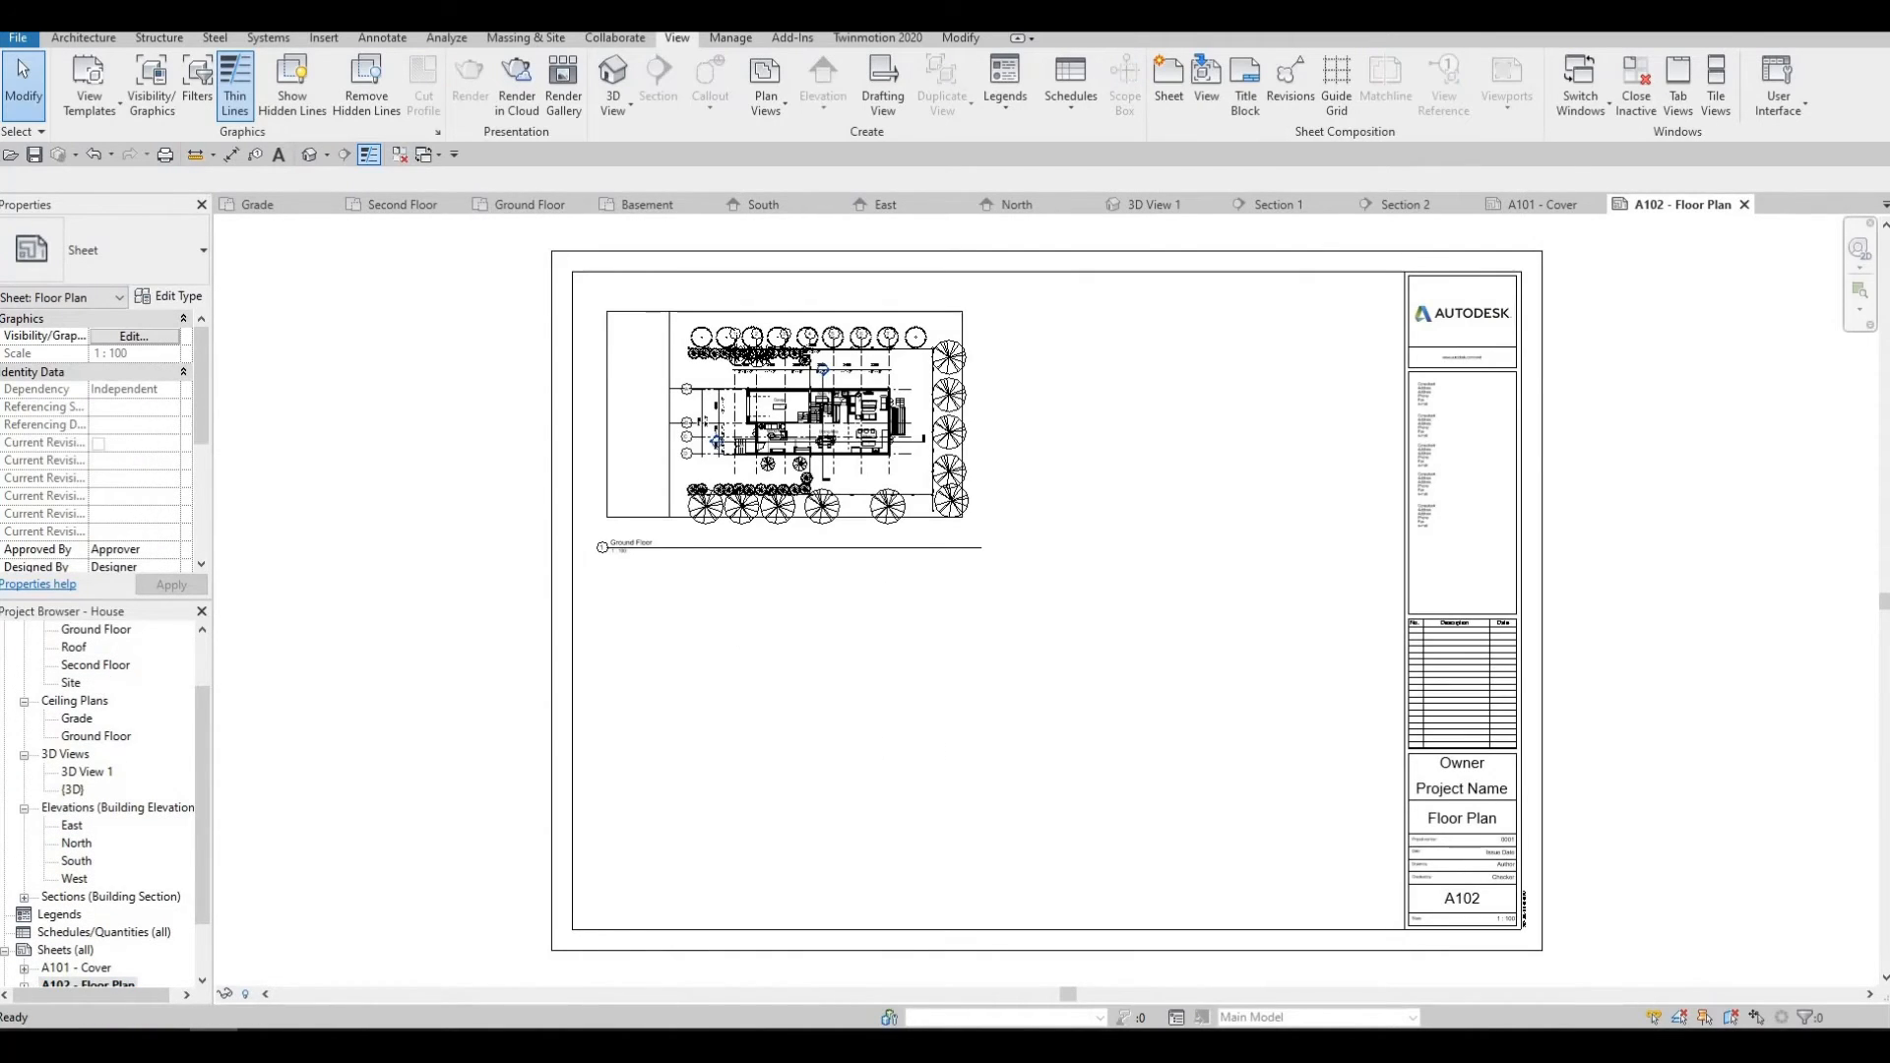
pyautogui.click(799, 725)
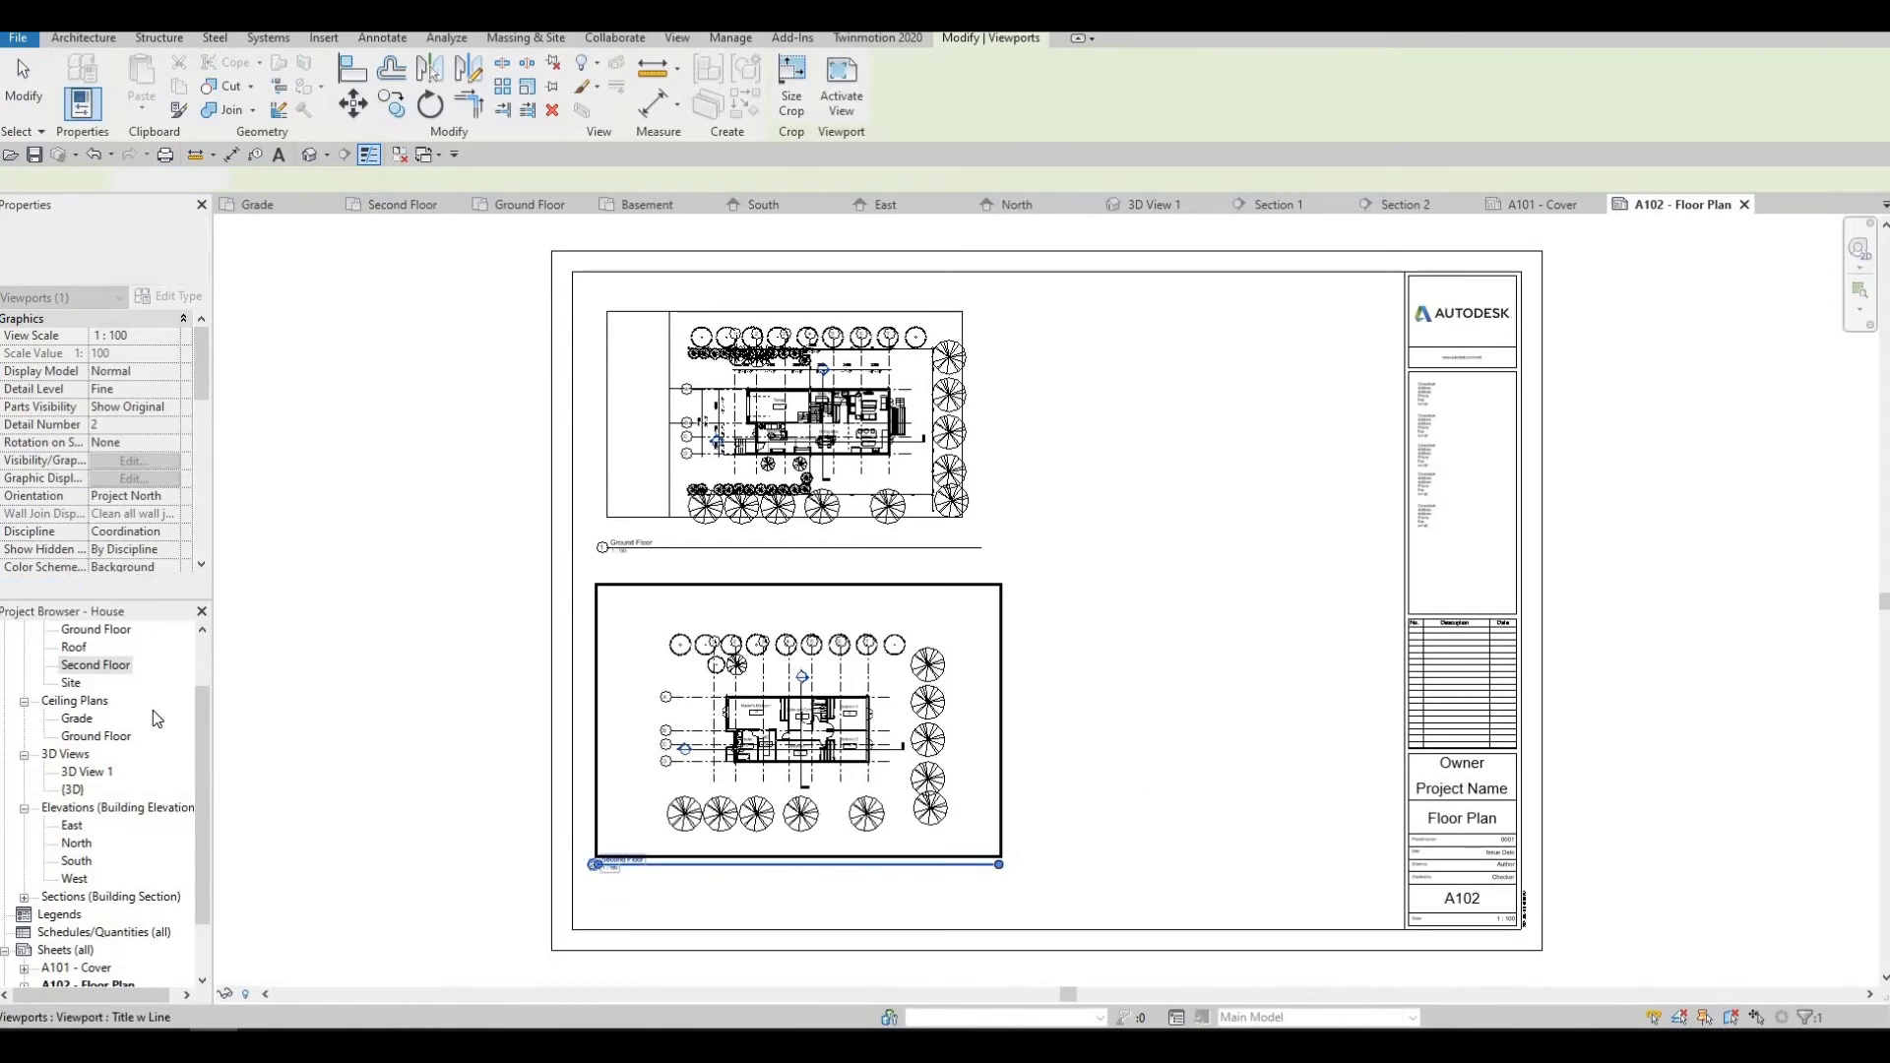
# Open the Basement floor plan and show its crop region with the whole boundary in view.
pyautogui.scroll(4, 98, 677)
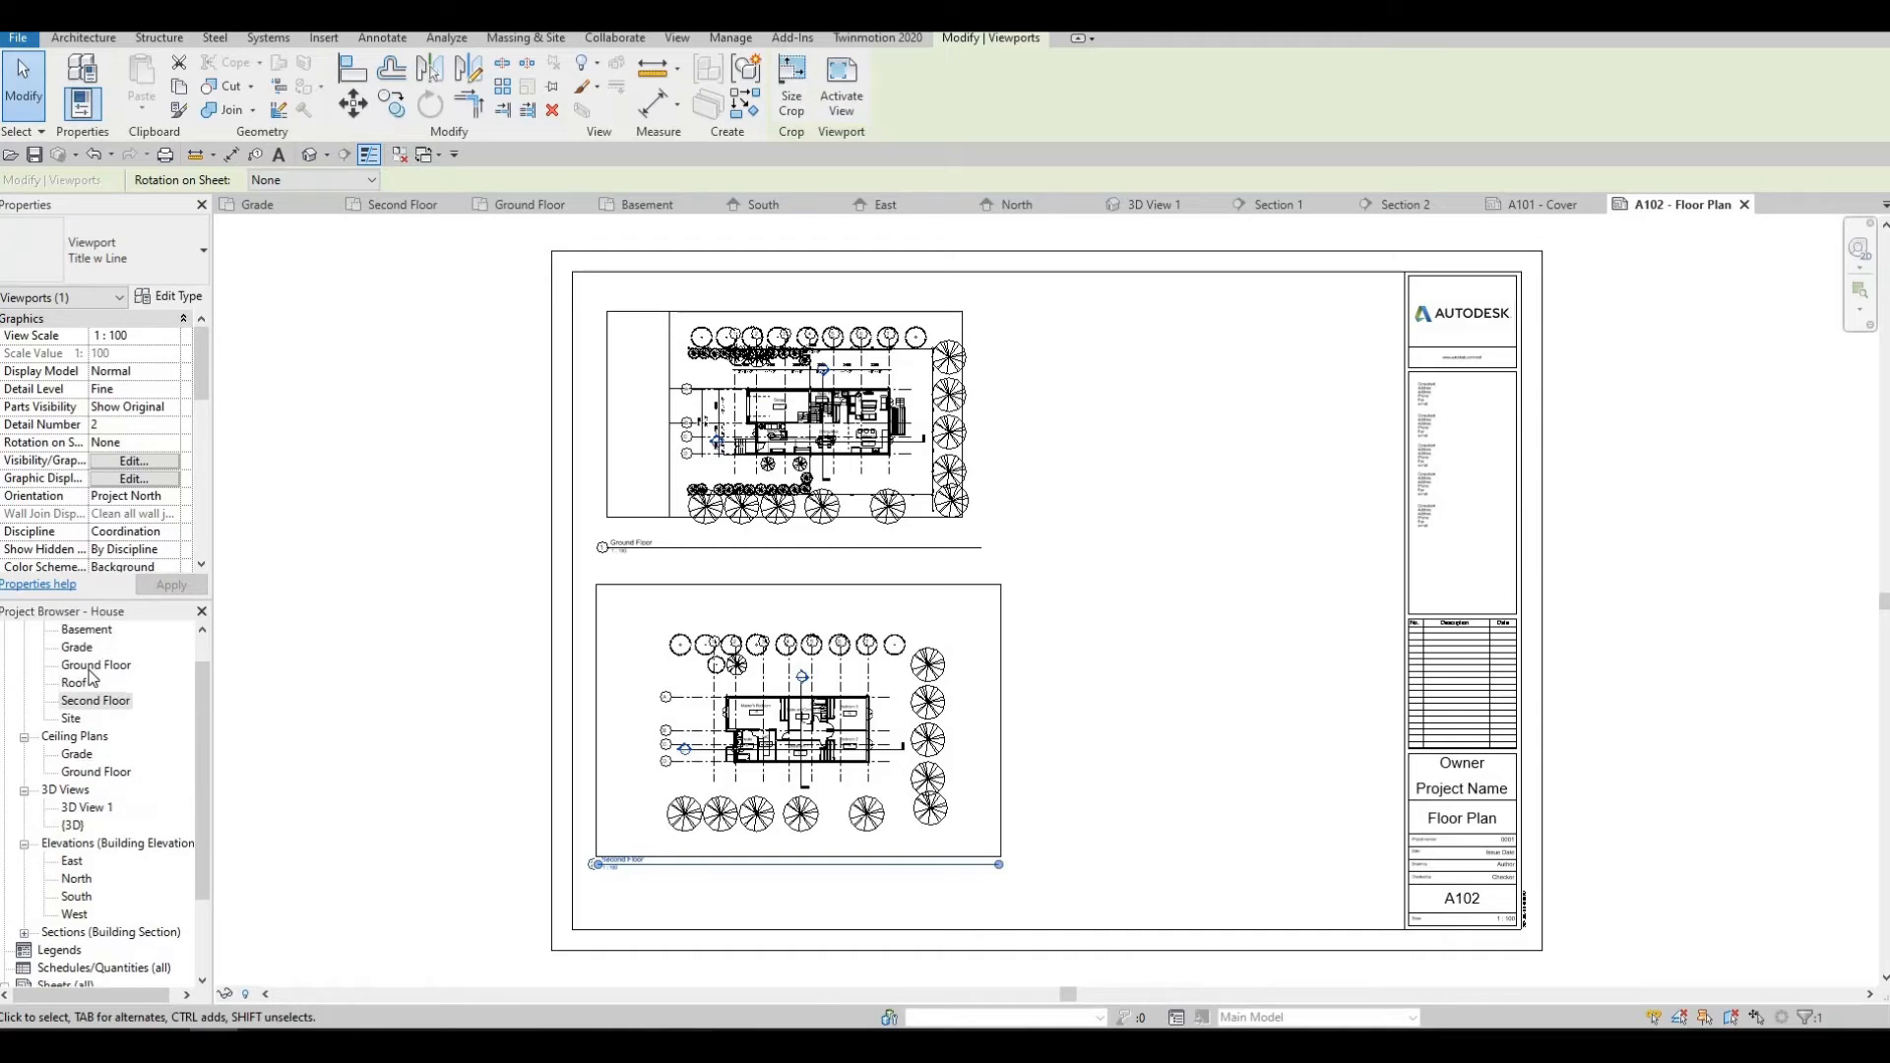
pyautogui.click(86, 666)
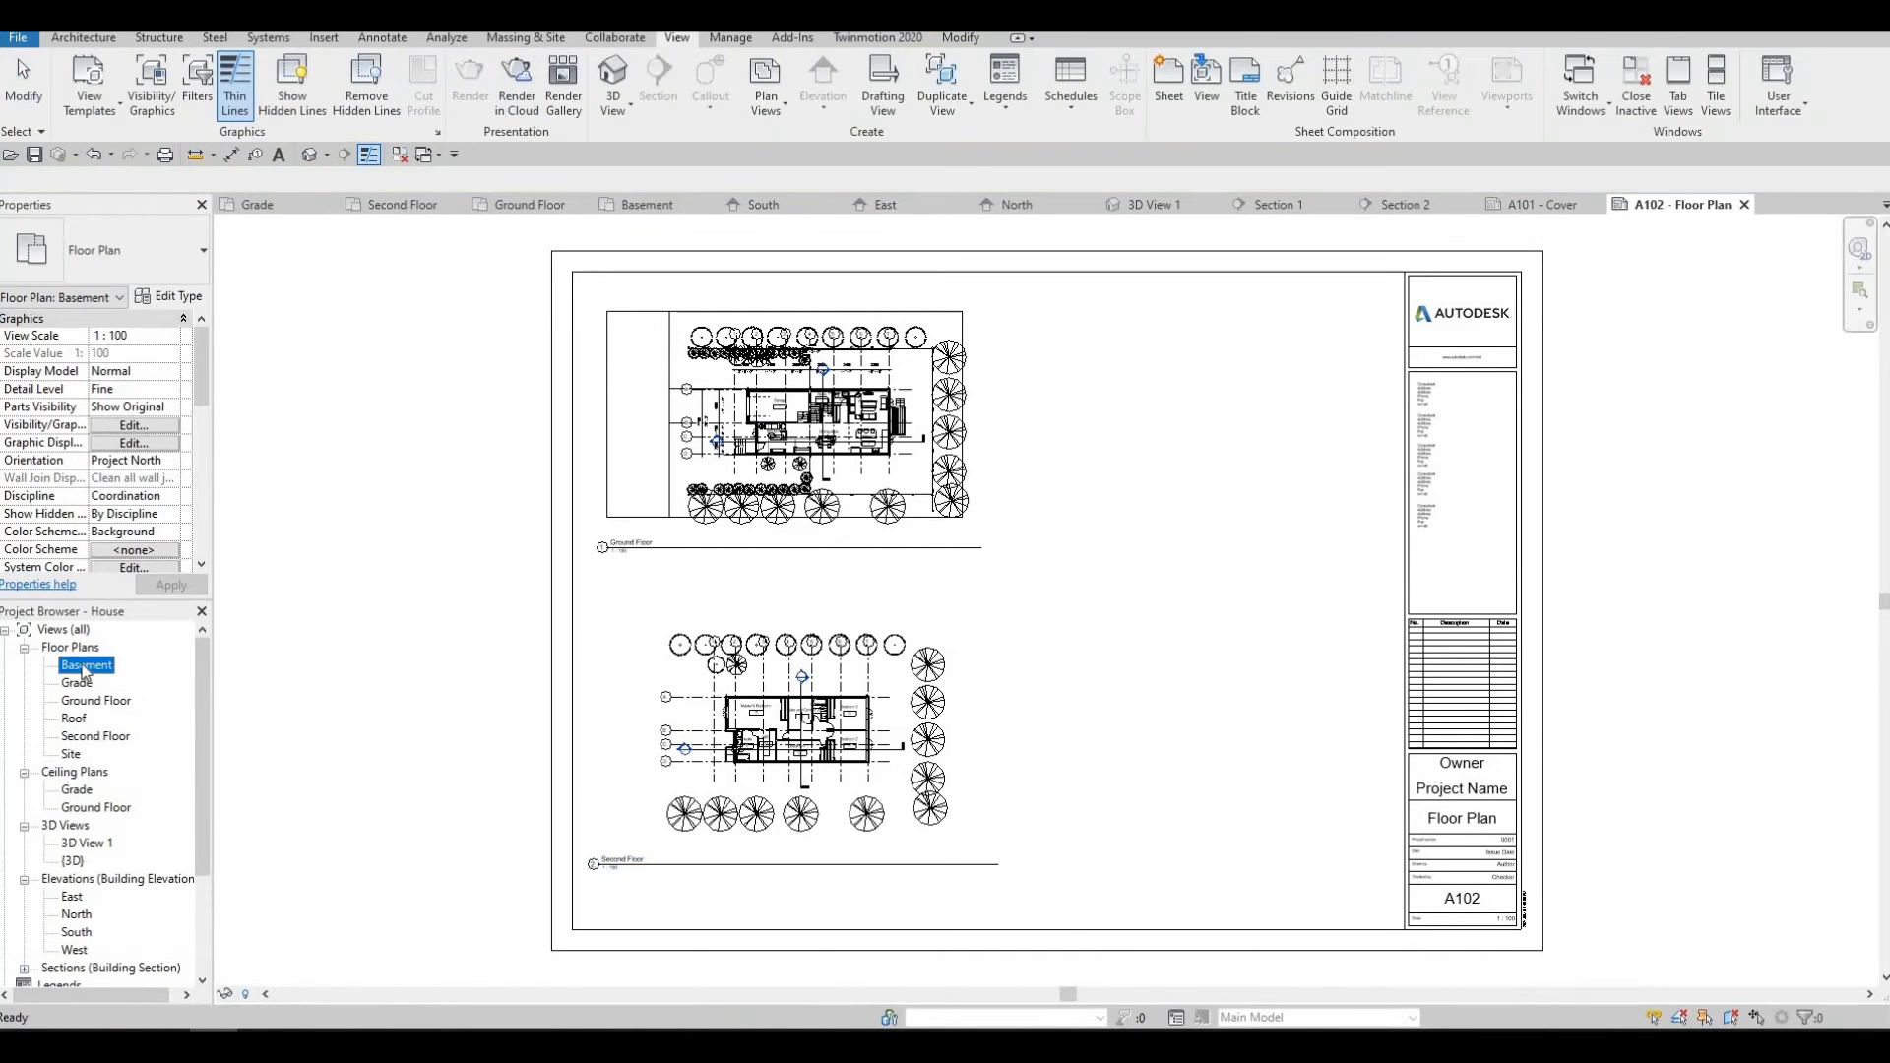
pyautogui.scroll(-6, 767, 637)
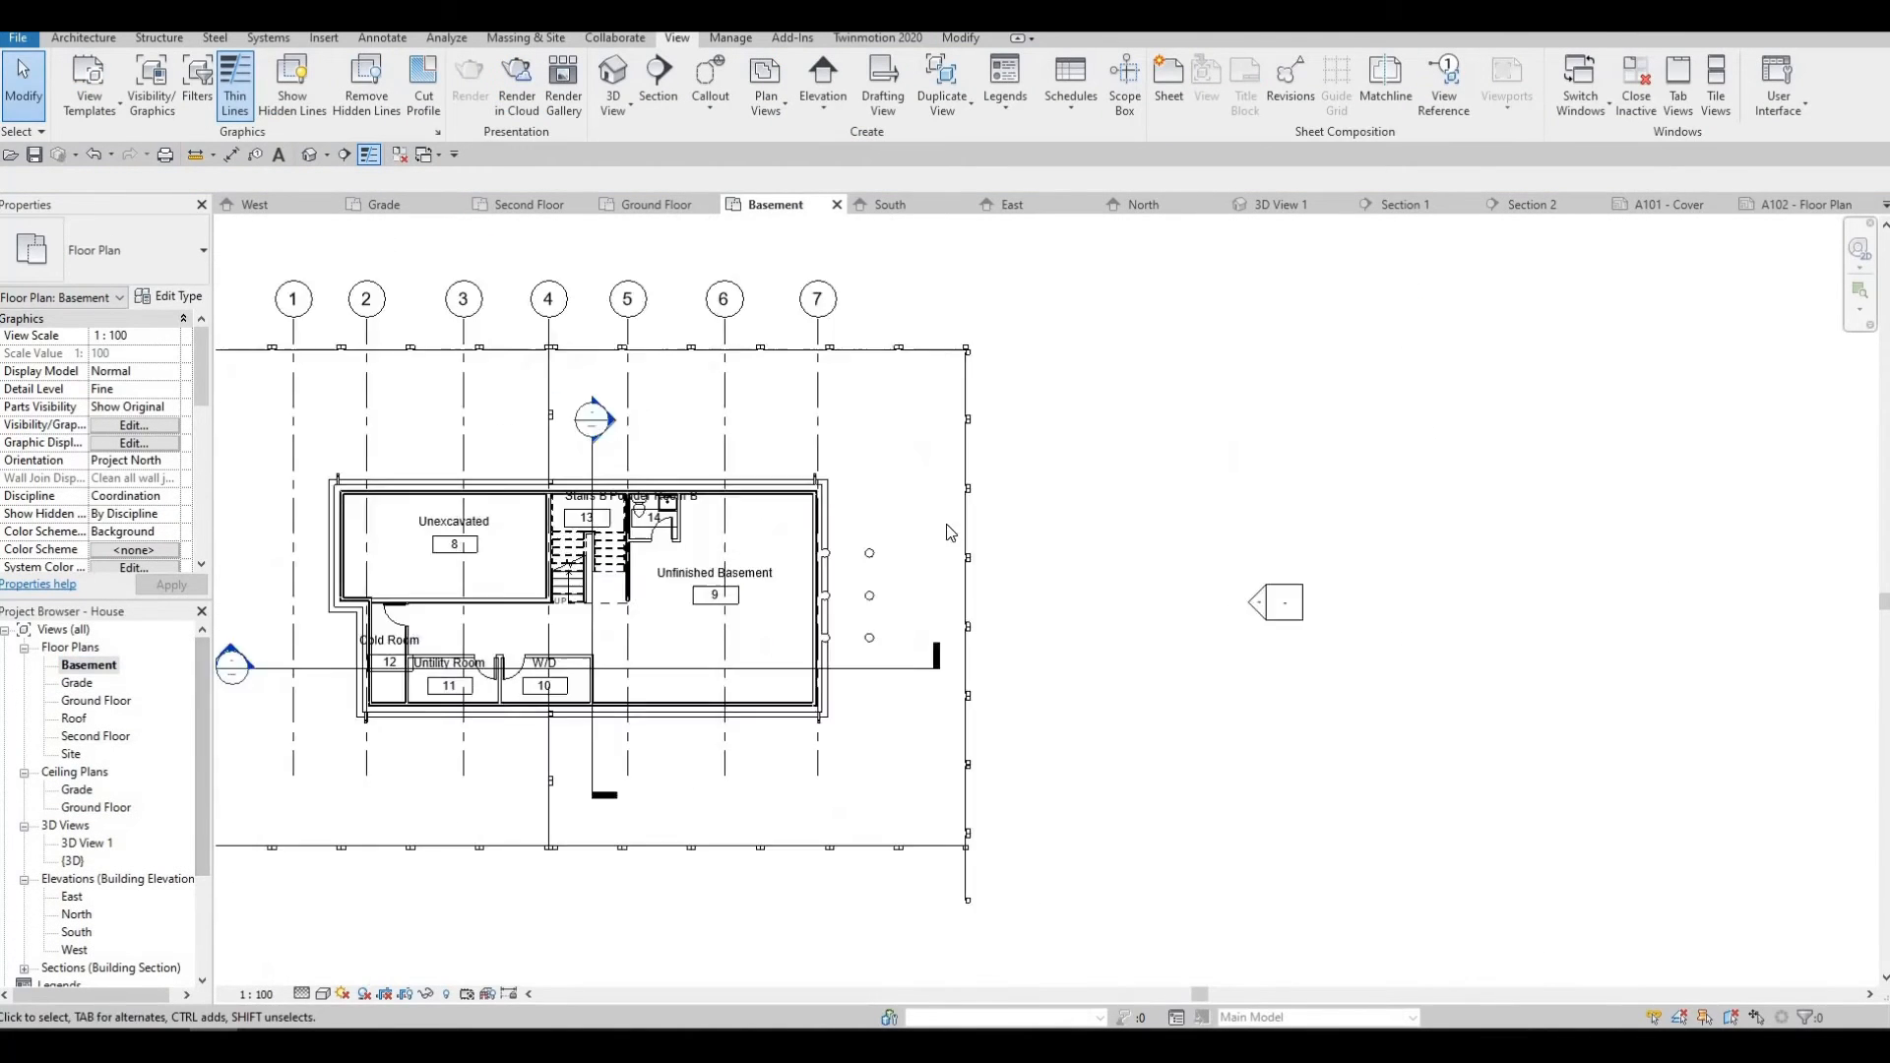
pyautogui.moveTo(363, 950); pyautogui.dragTo(633, 888, button='middle')
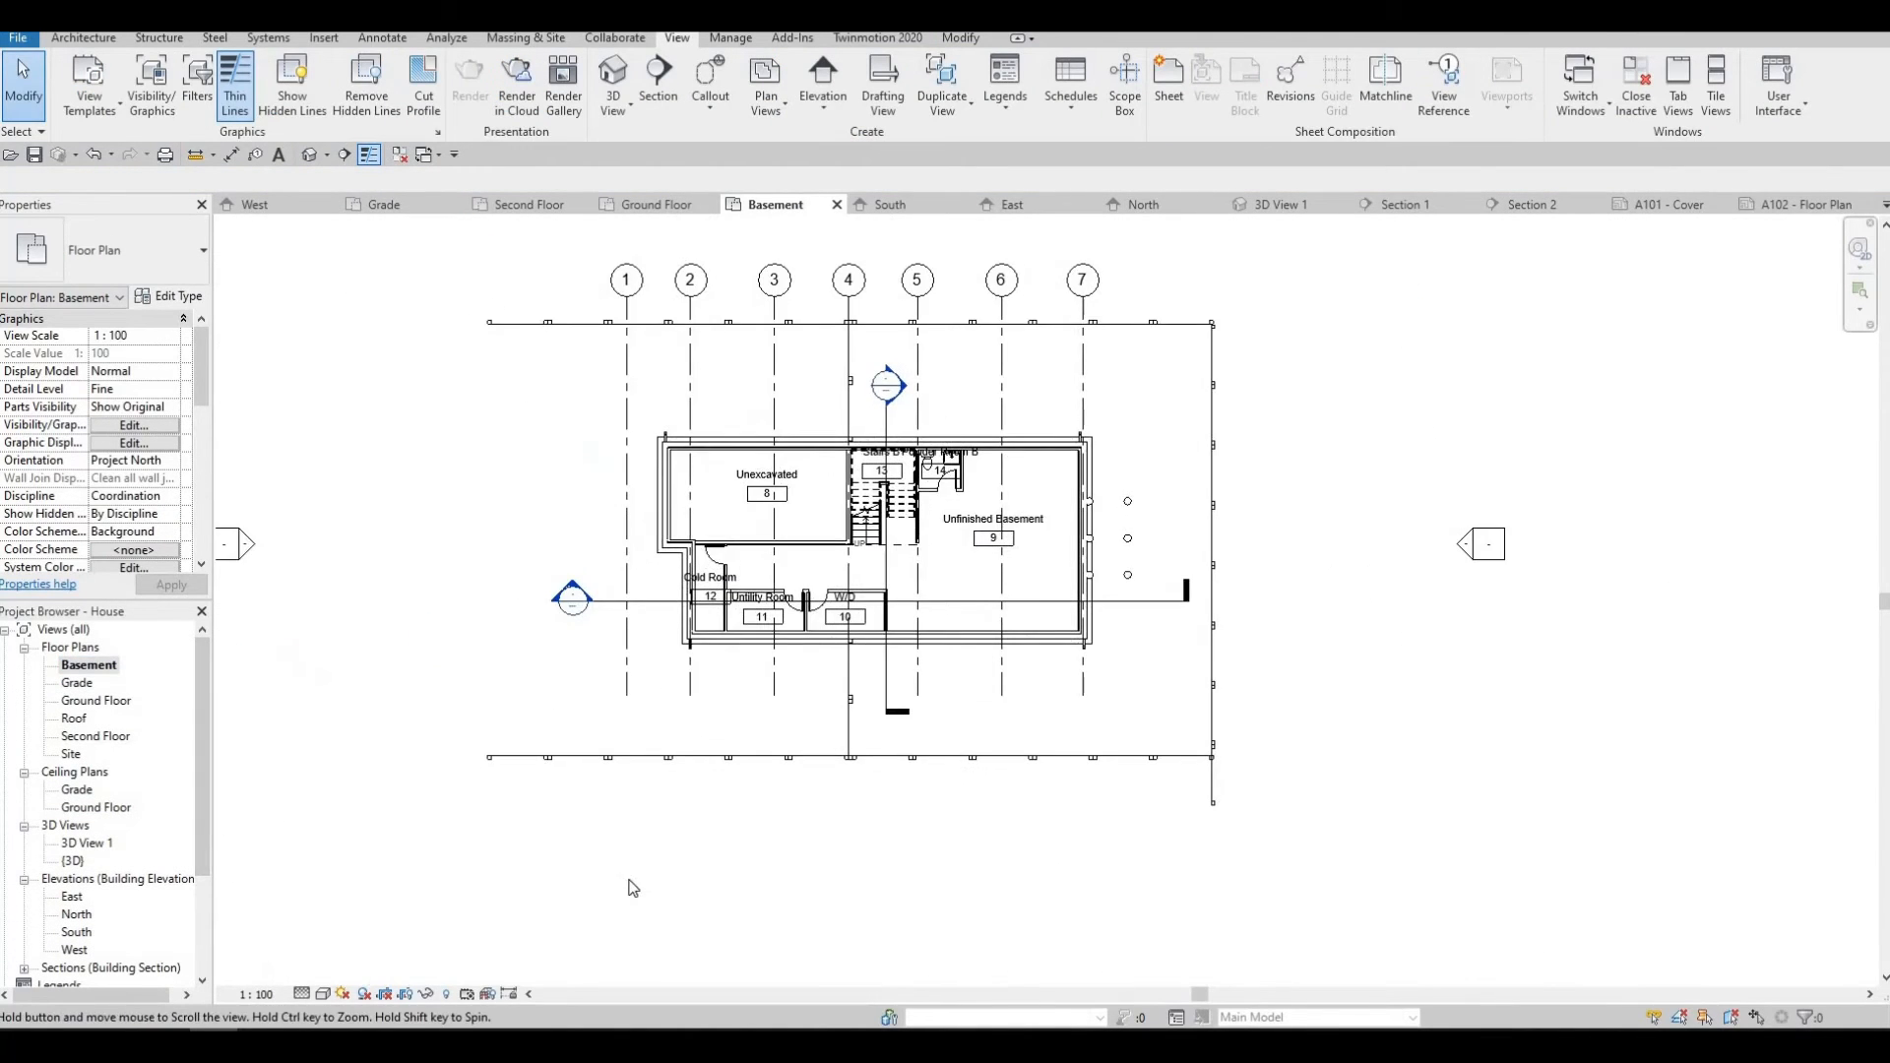
pyautogui.click(404, 995)
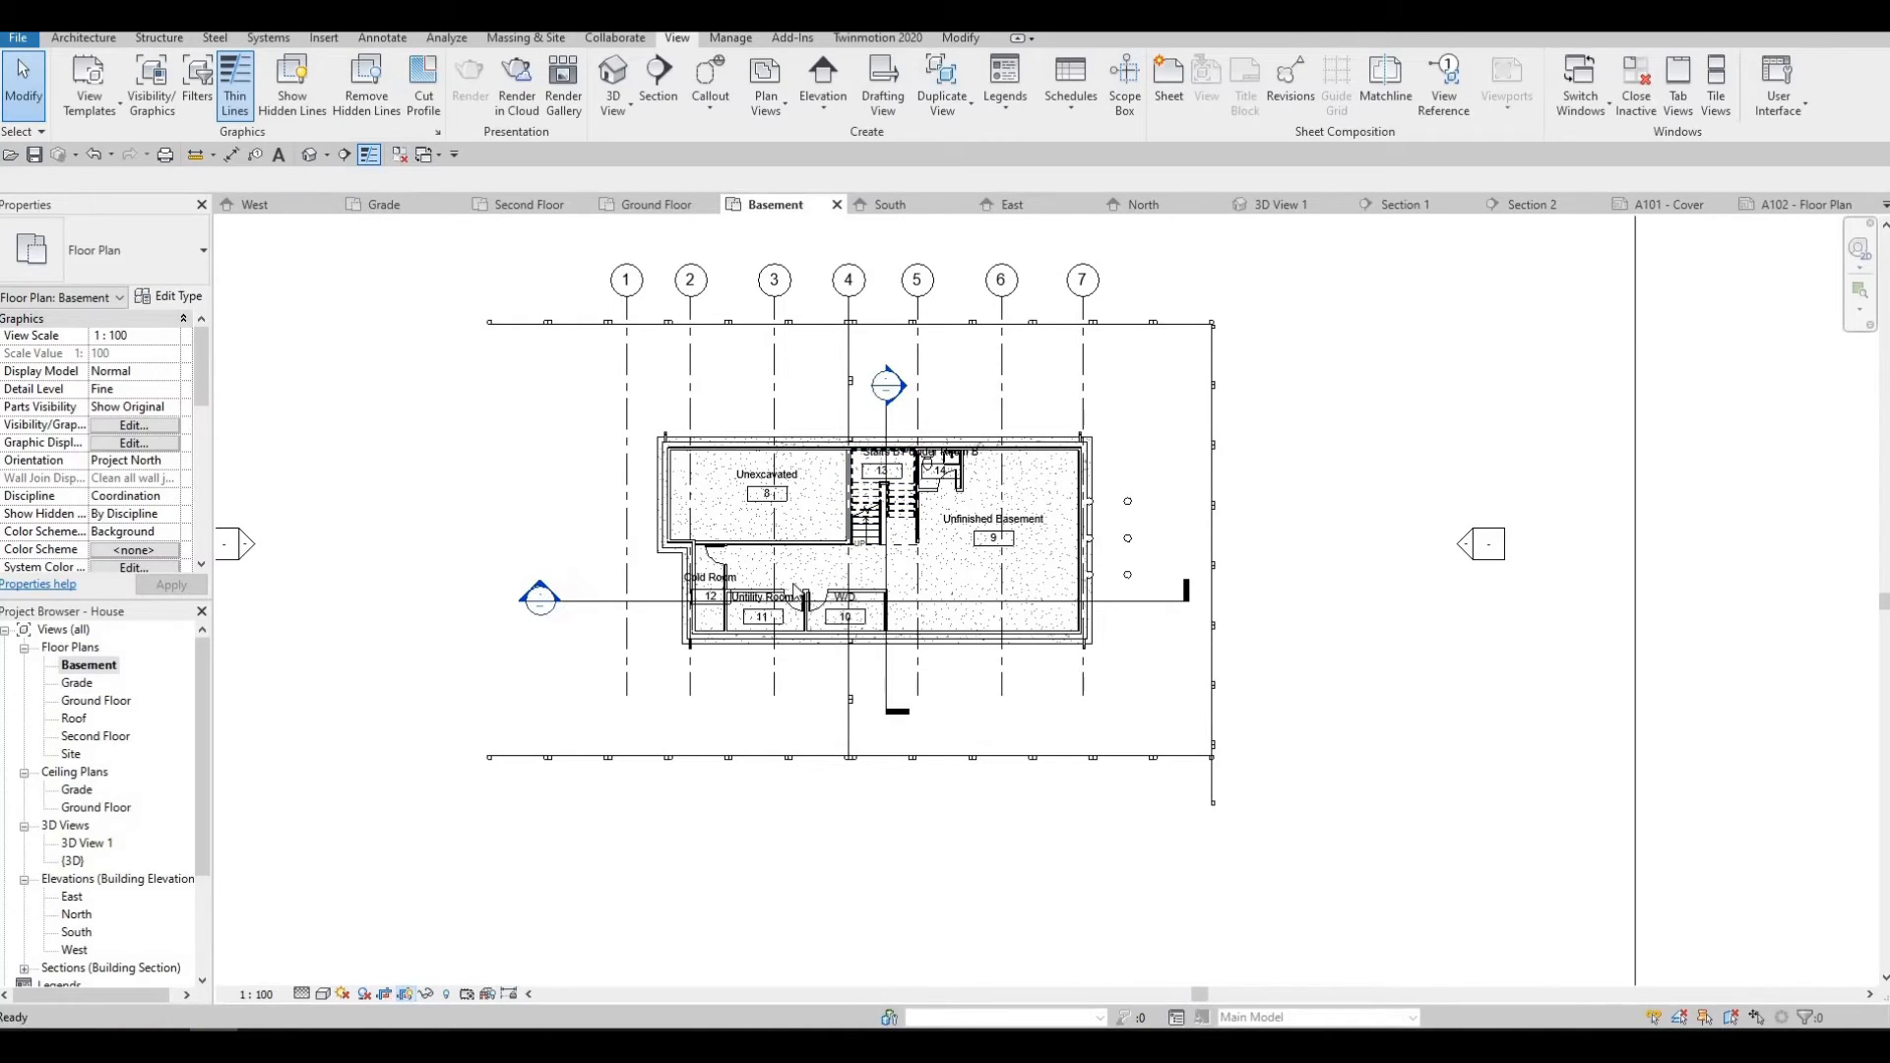
pyautogui.scroll(-3, 870, 590)
pyautogui.scroll(-2, 940, 306)
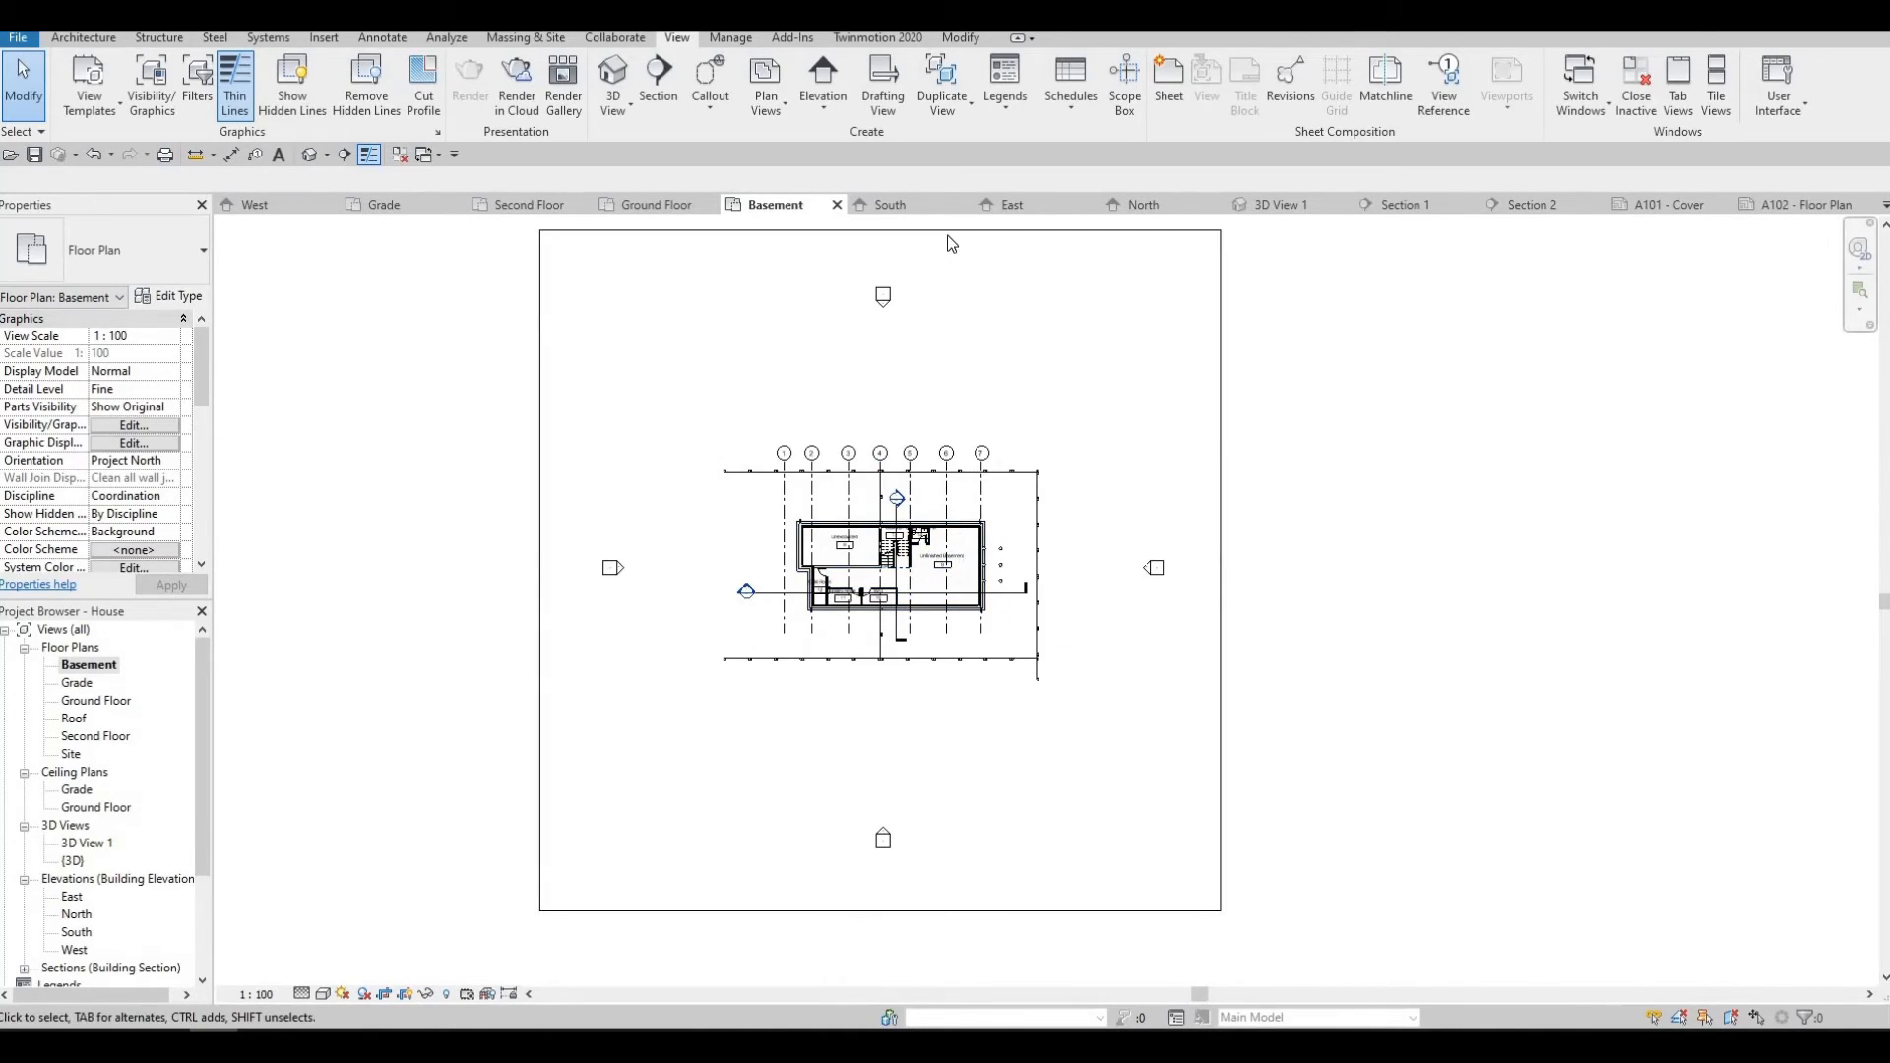
# Shrink the Basement plan's crop region on all four sides around the house, grid bubbles and site outline, and hide the crop region.
pyautogui.click(880, 229)
pyautogui.moveTo(880, 229); pyautogui.dragTo(880, 386)
pyautogui.moveTo(1045, 552); pyautogui.dragTo(1081, 679)
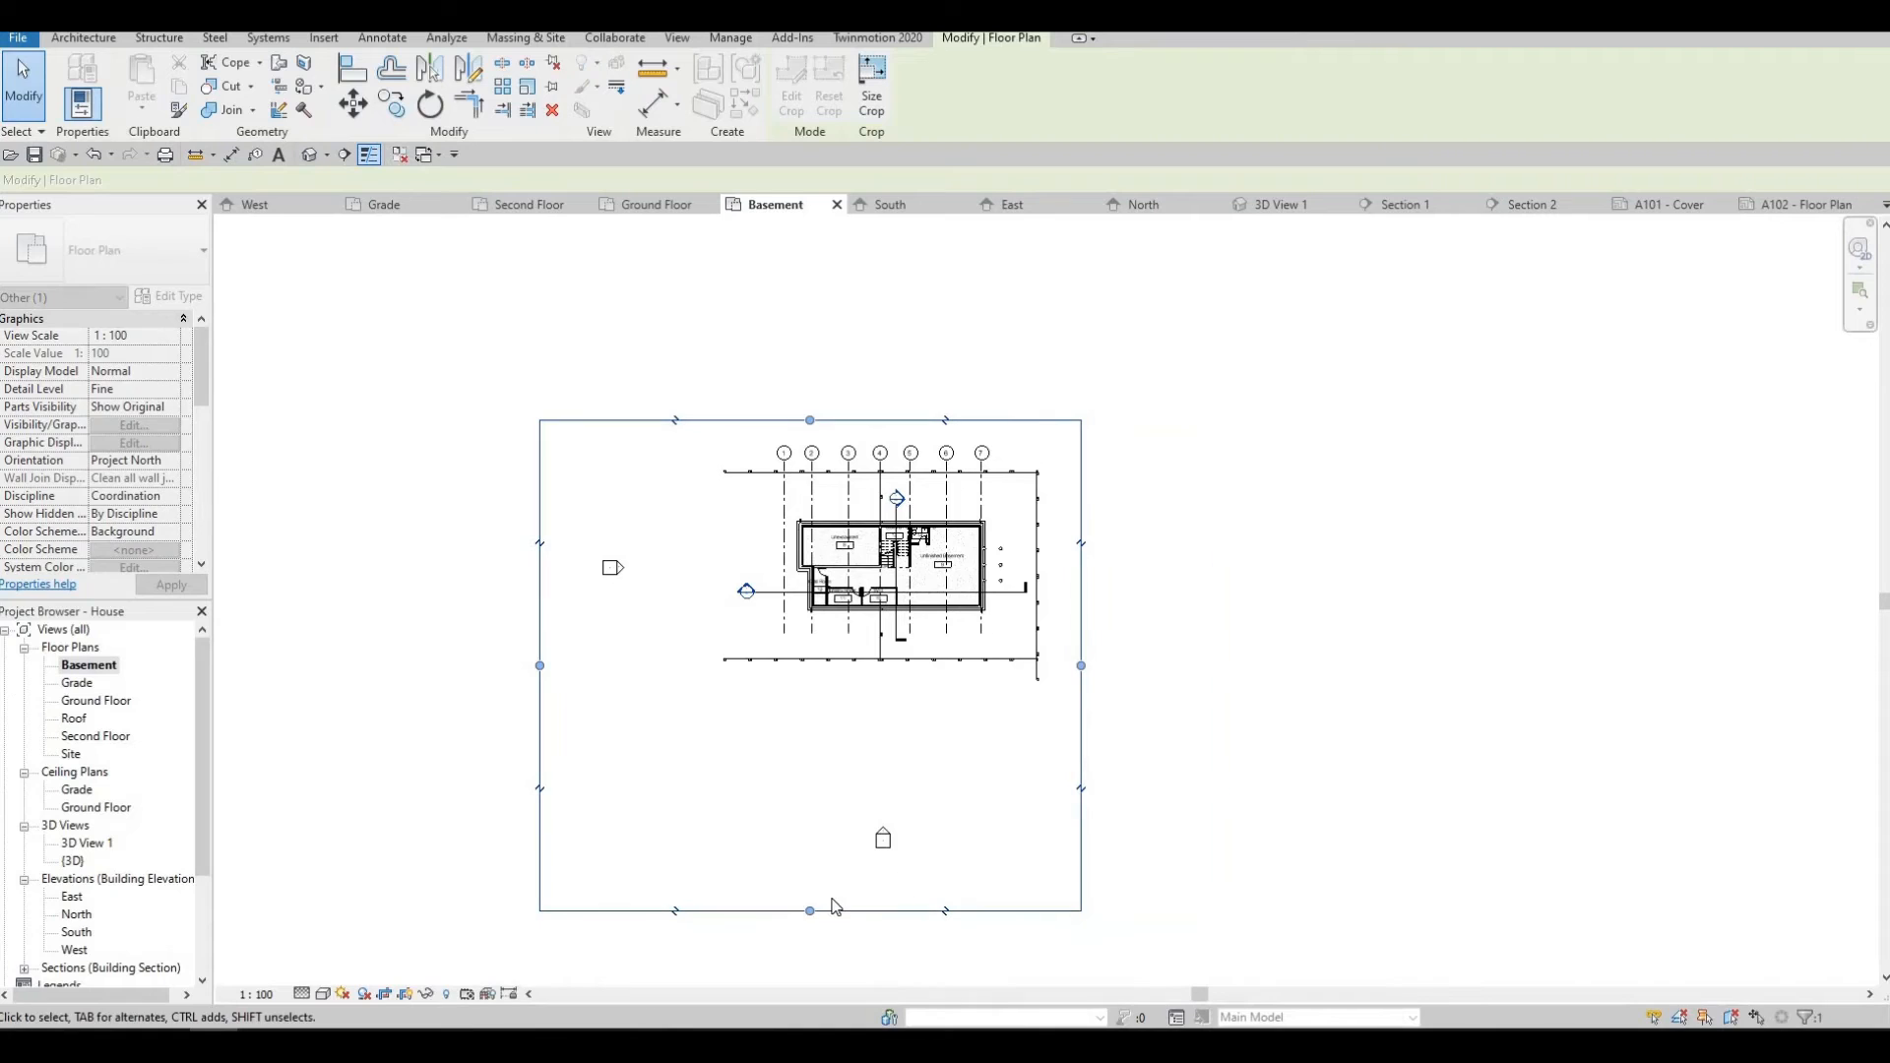
pyautogui.moveTo(810, 911); pyautogui.dragTo(866, 684)
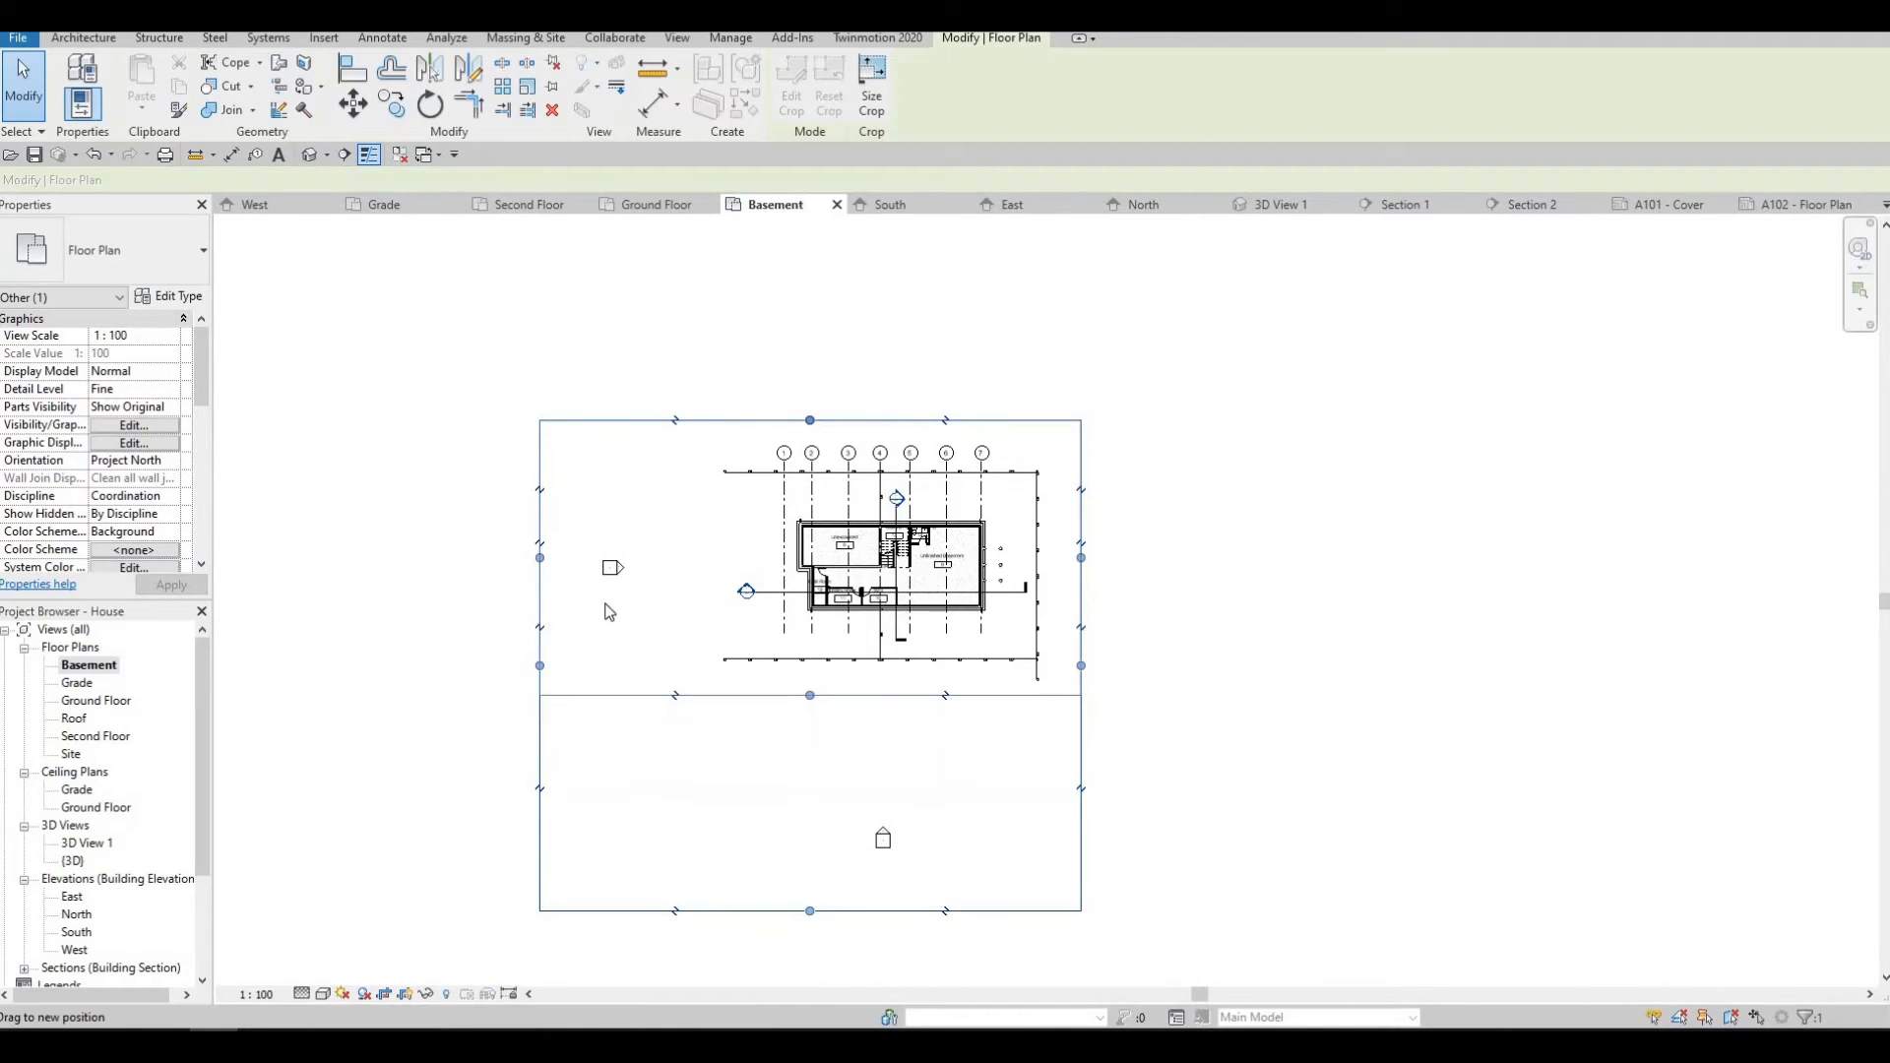
pyautogui.moveTo(542, 553); pyautogui.dragTo(693, 553)
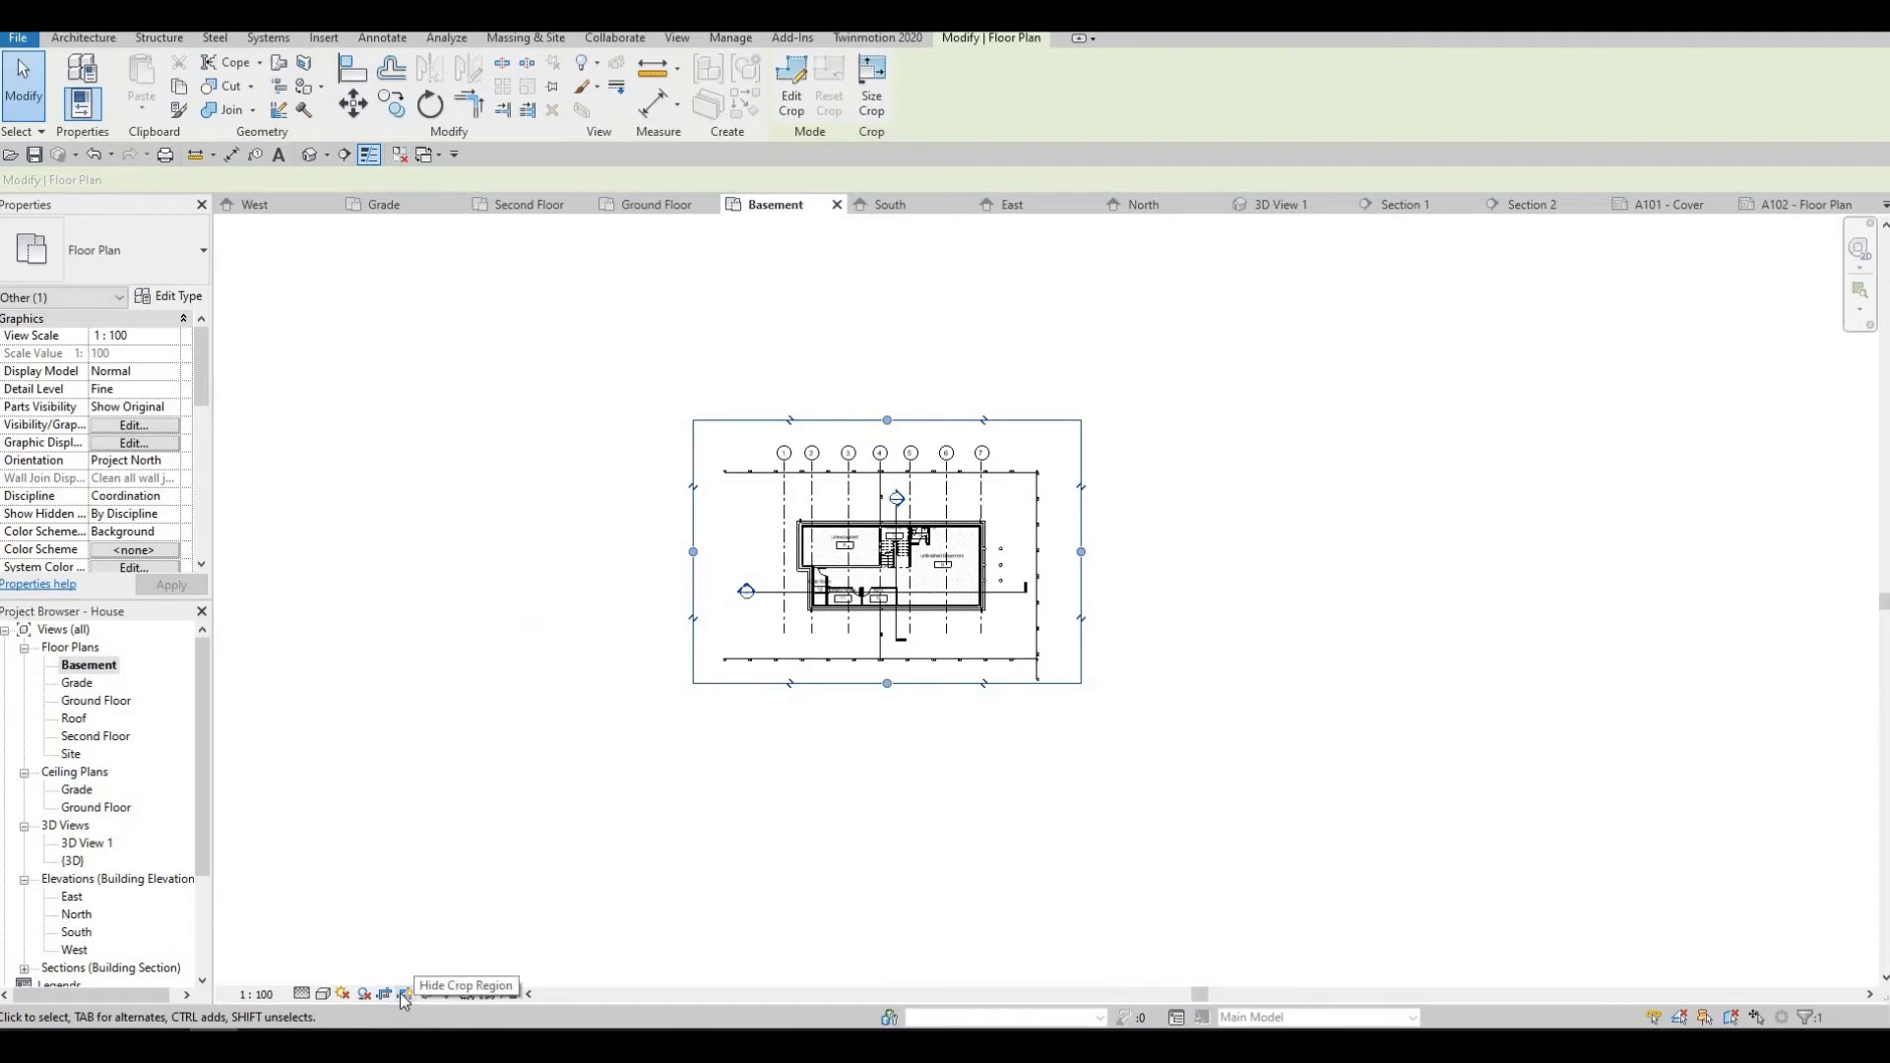
pyautogui.click(404, 993)
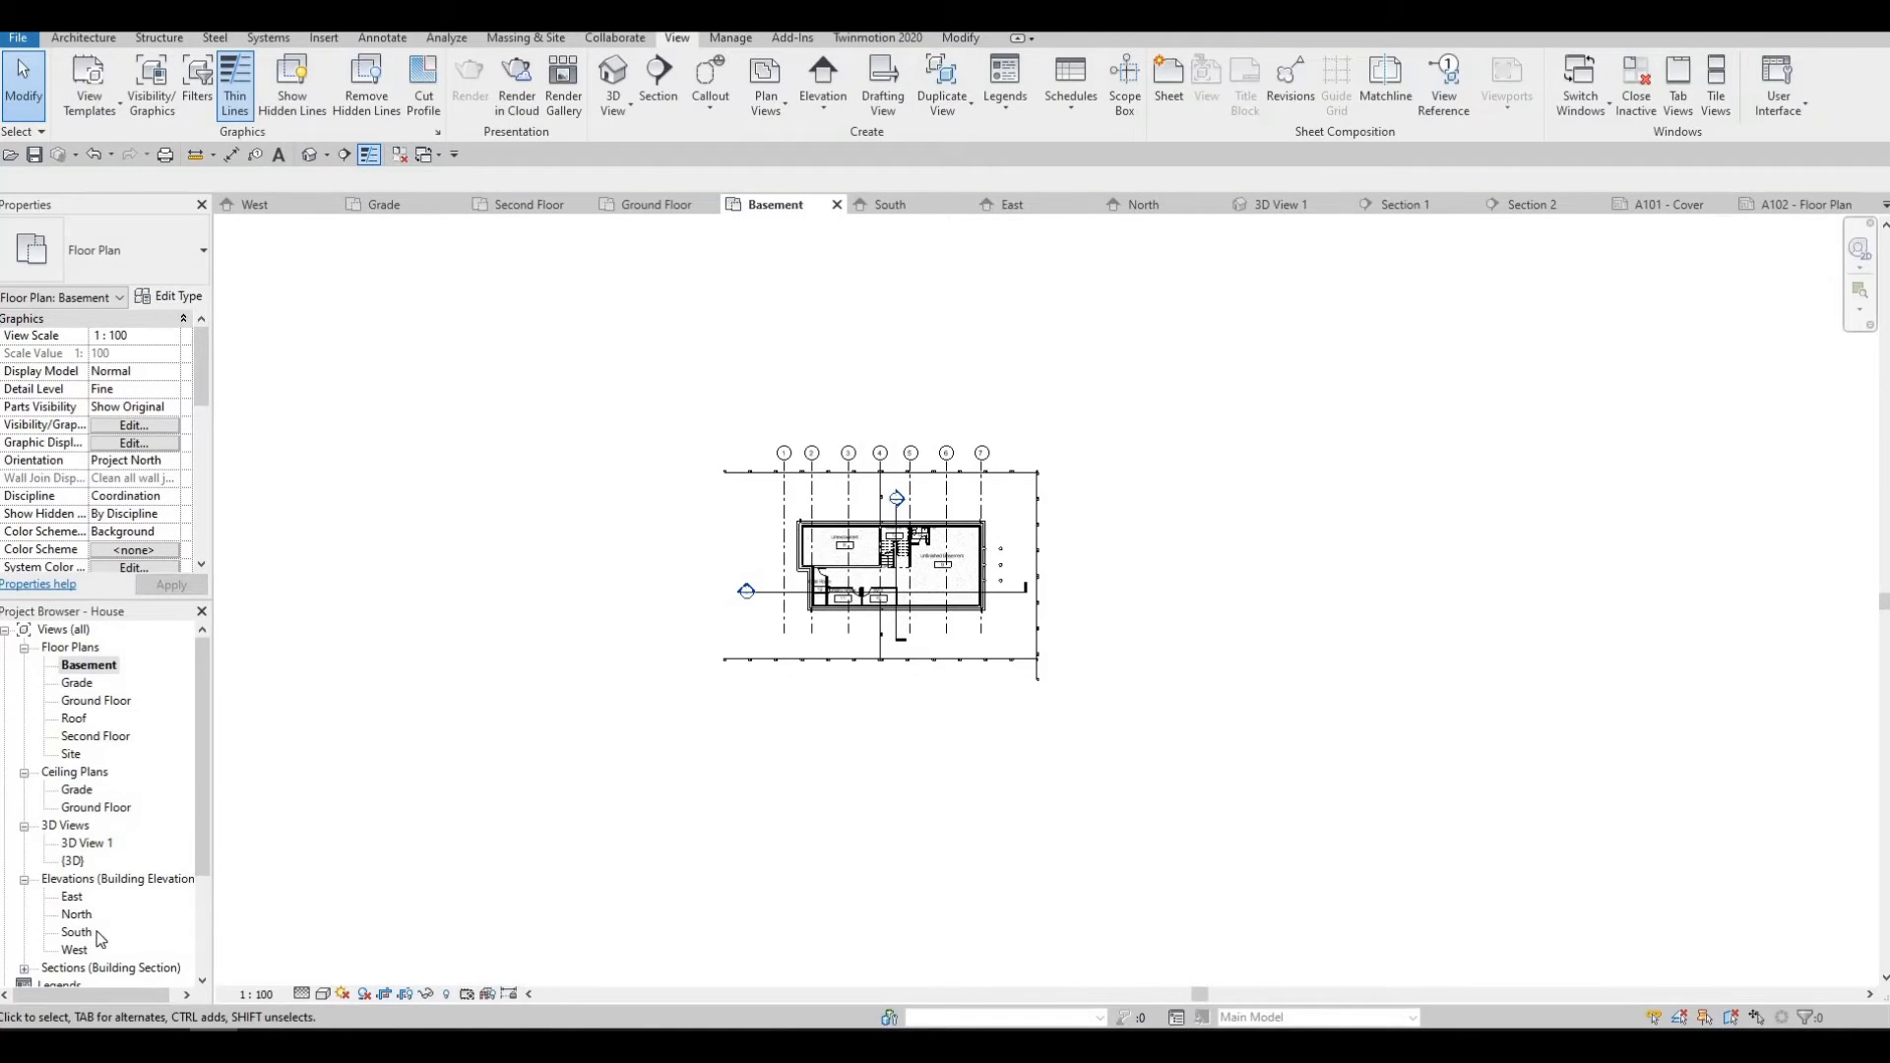
# Open the A102 - Floor Plan sheet and place the Basement plan on it, to the right of the Second Floor viewport.
pyautogui.scroll(-1, 71, 975)
pyautogui.scroll(-1, 83, 959)
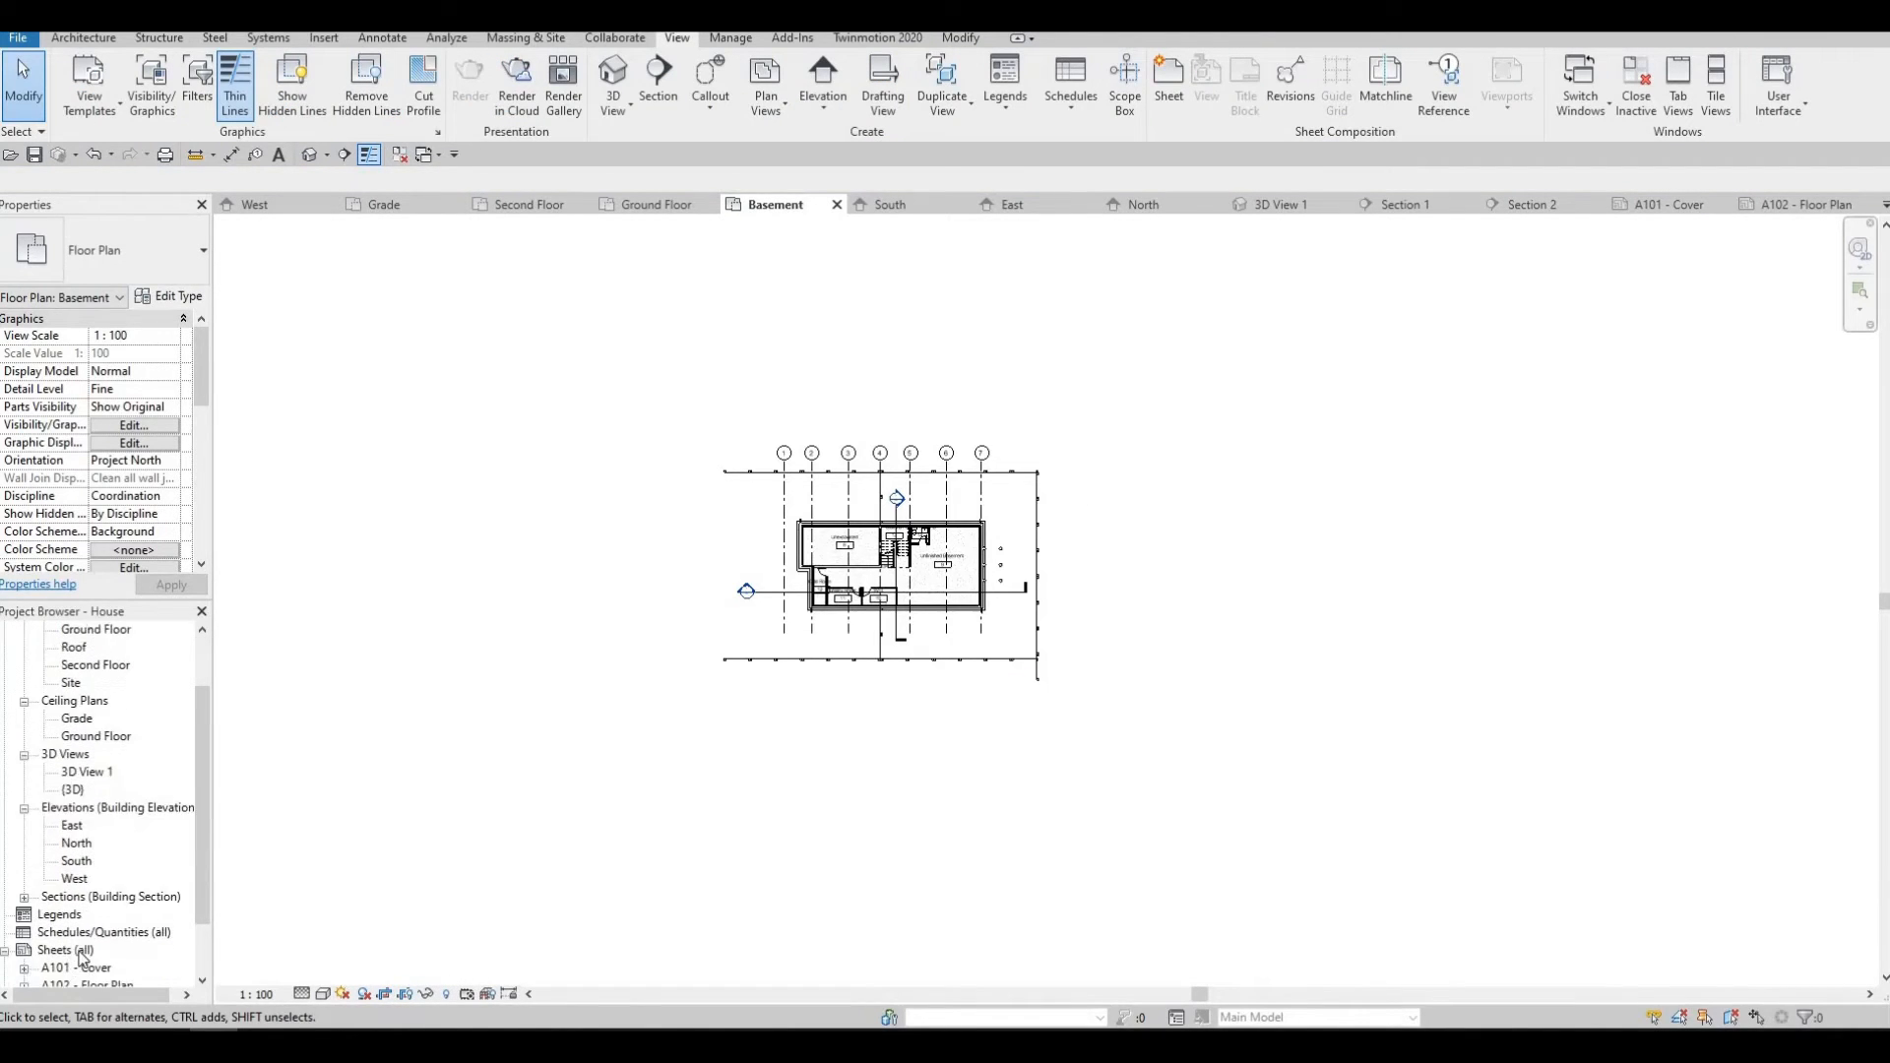
pyautogui.scroll(-1, 83, 960)
pyautogui.doubleClick(88, 950)
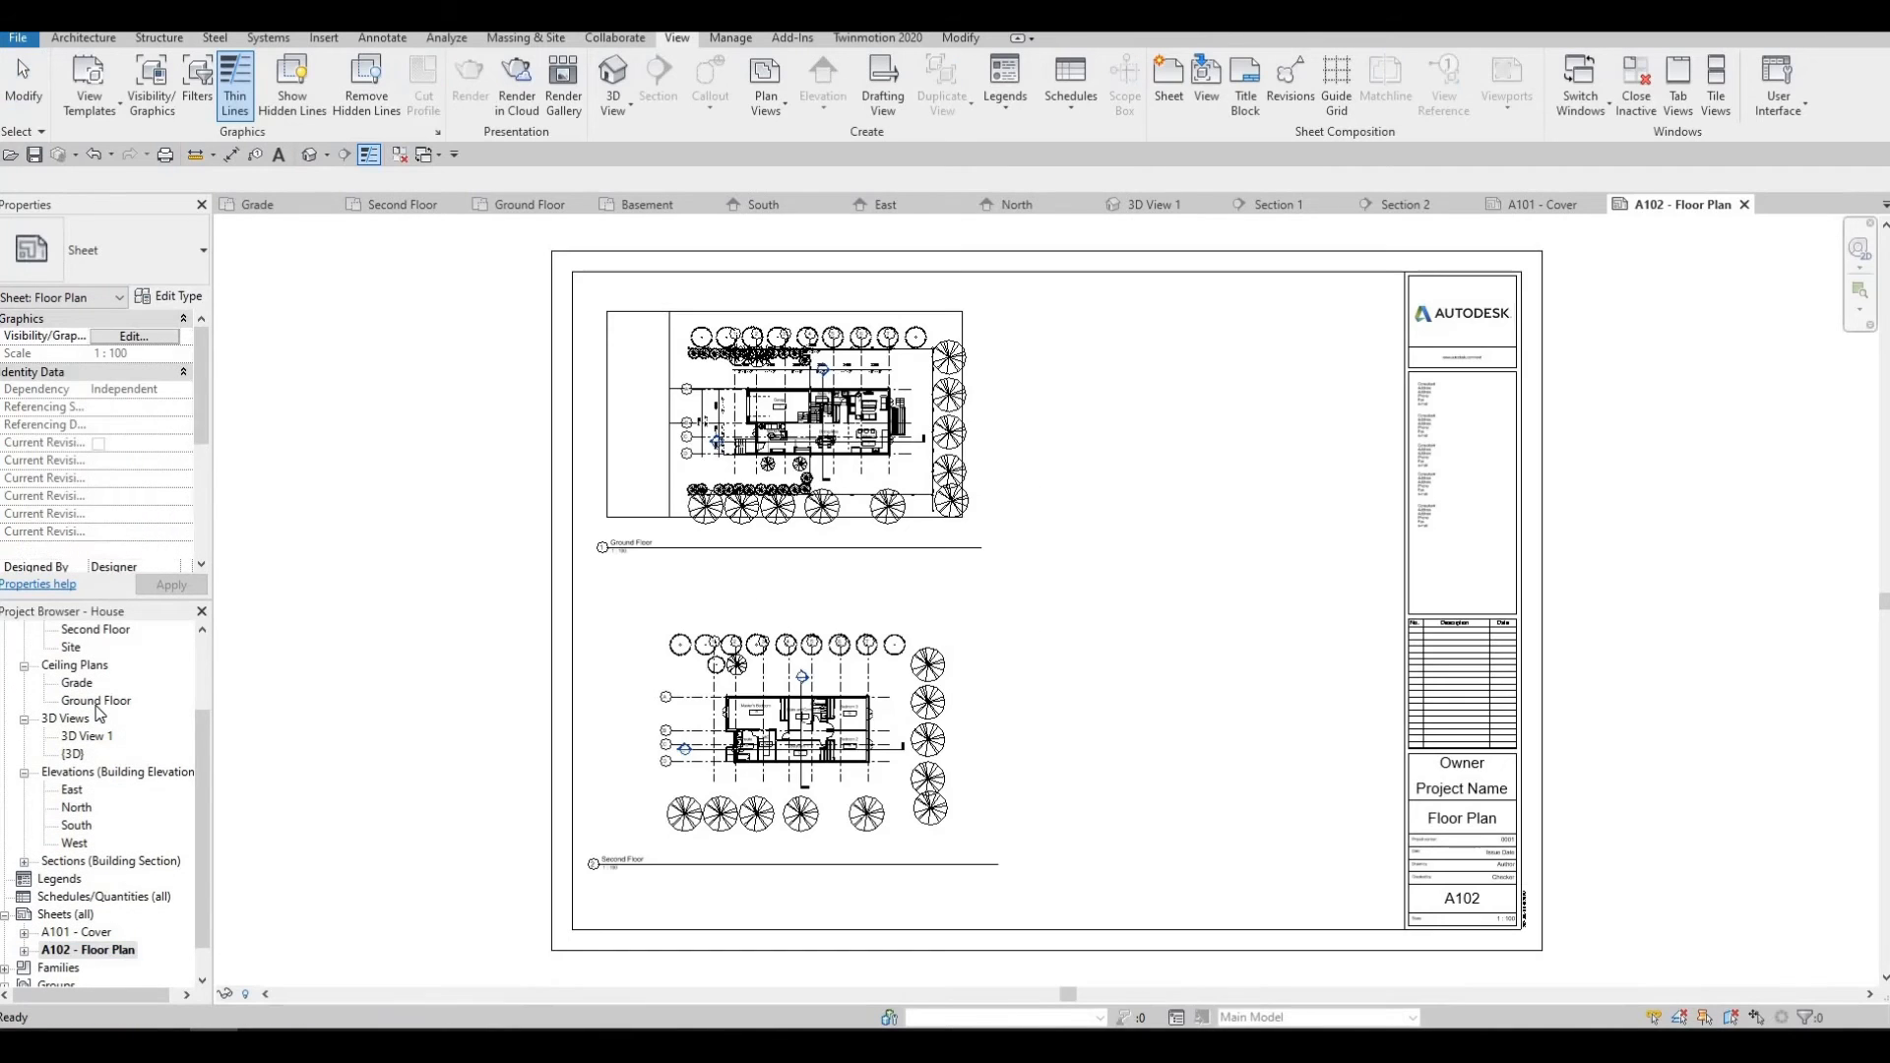
pyautogui.scroll(2, 104, 717)
pyautogui.click(96, 701)
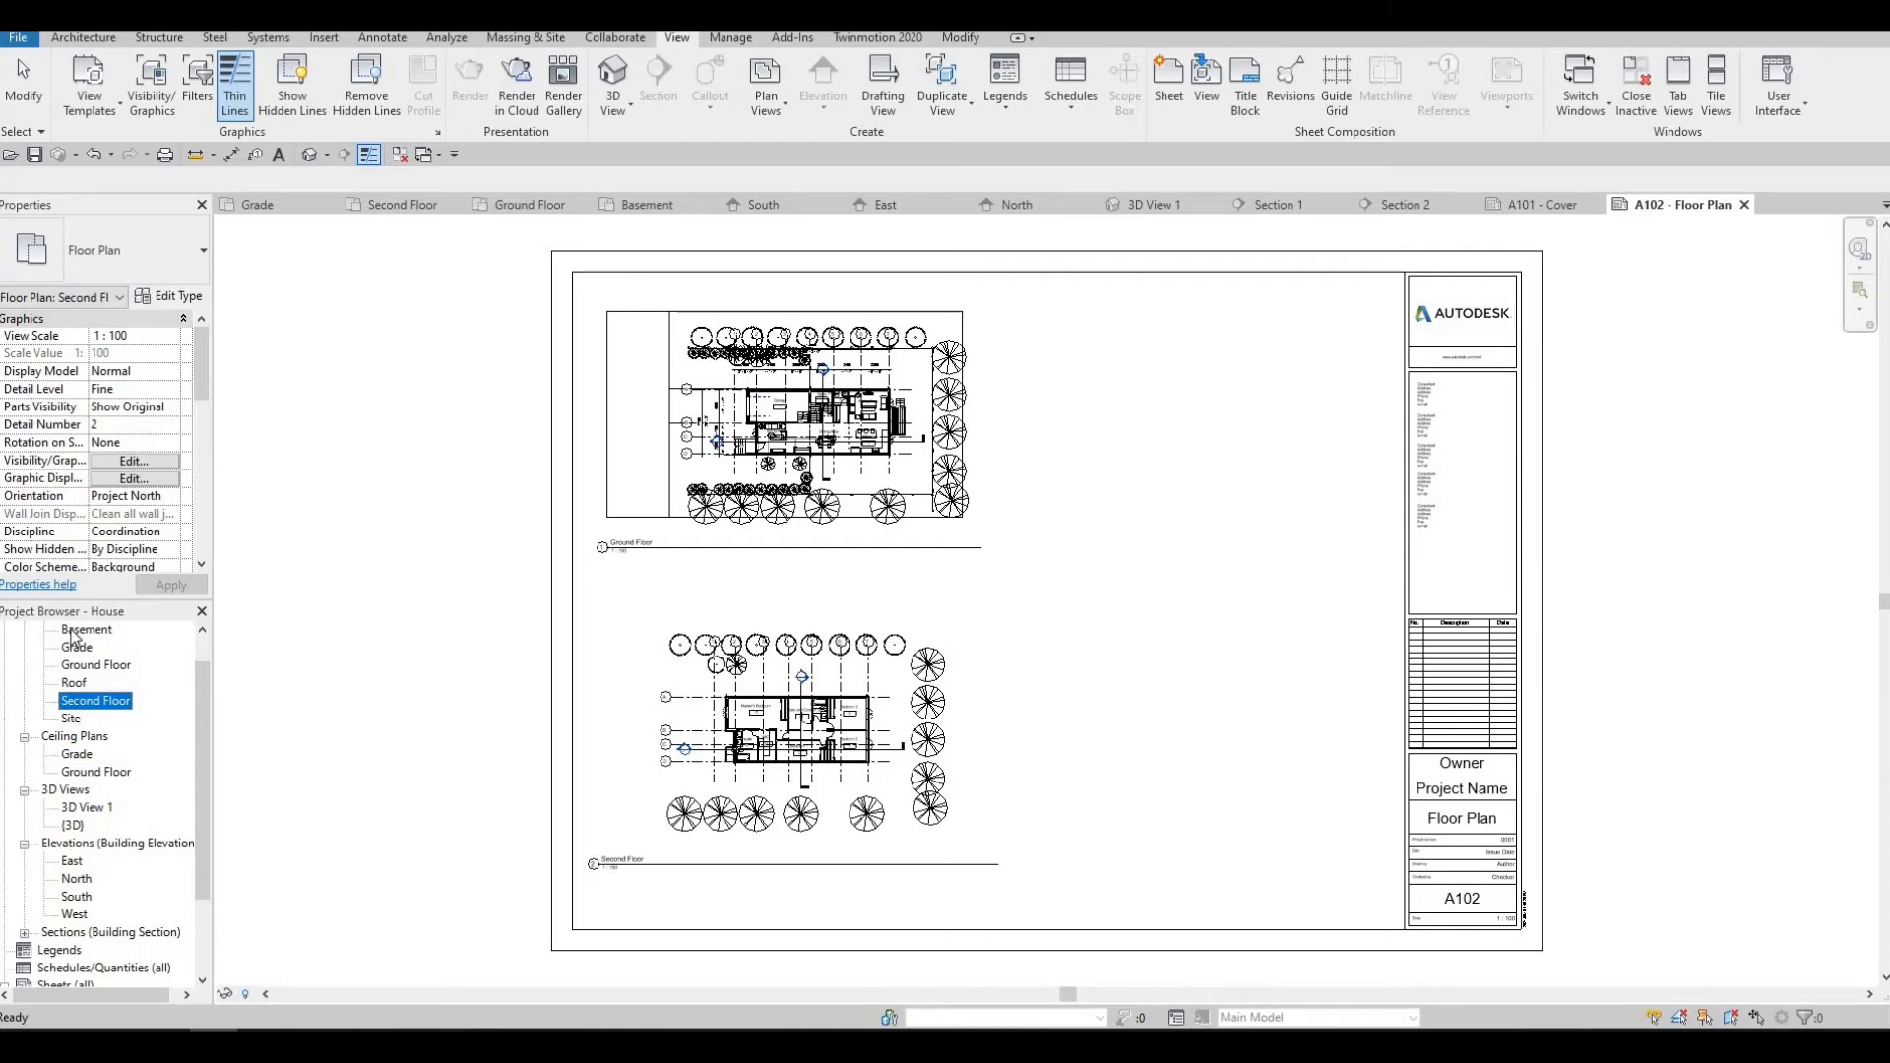
pyautogui.moveTo(86, 629); pyautogui.dragTo(1186, 612)
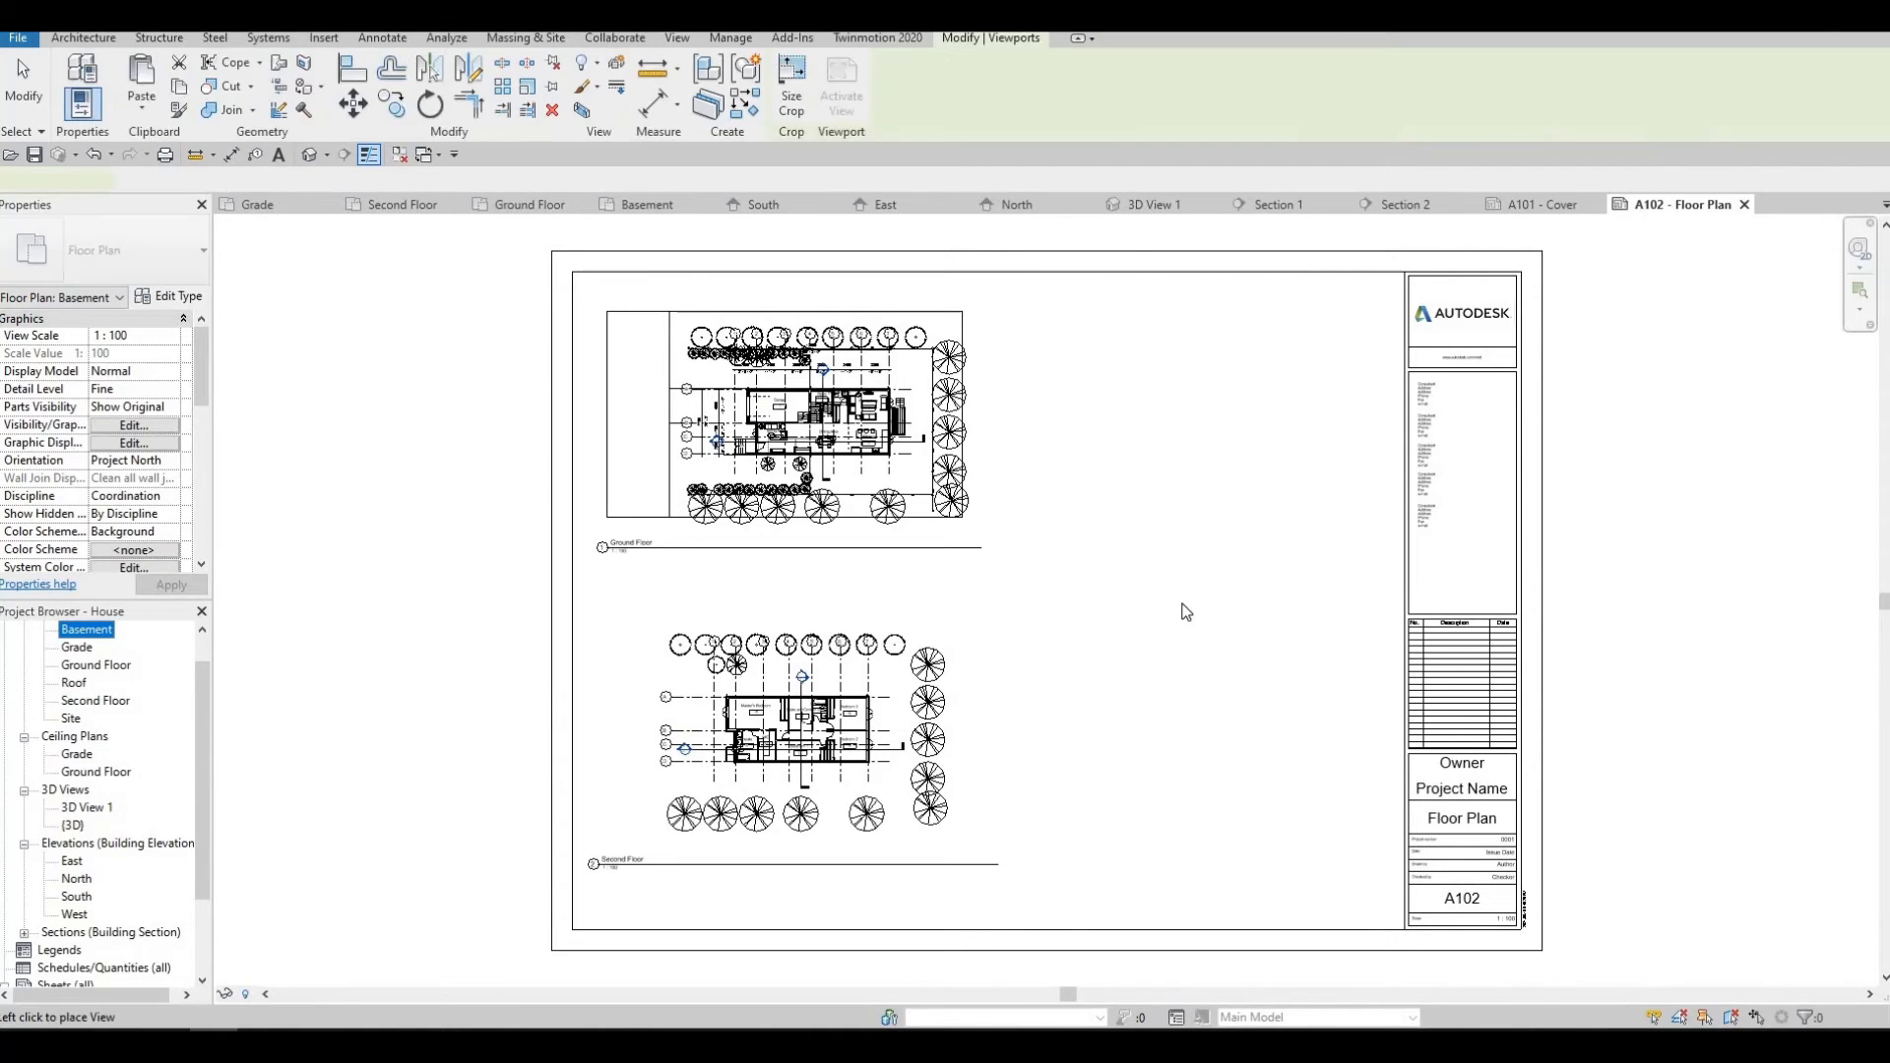
pyautogui.click(1122, 758)
pyautogui.scroll(5, 1083, 726)
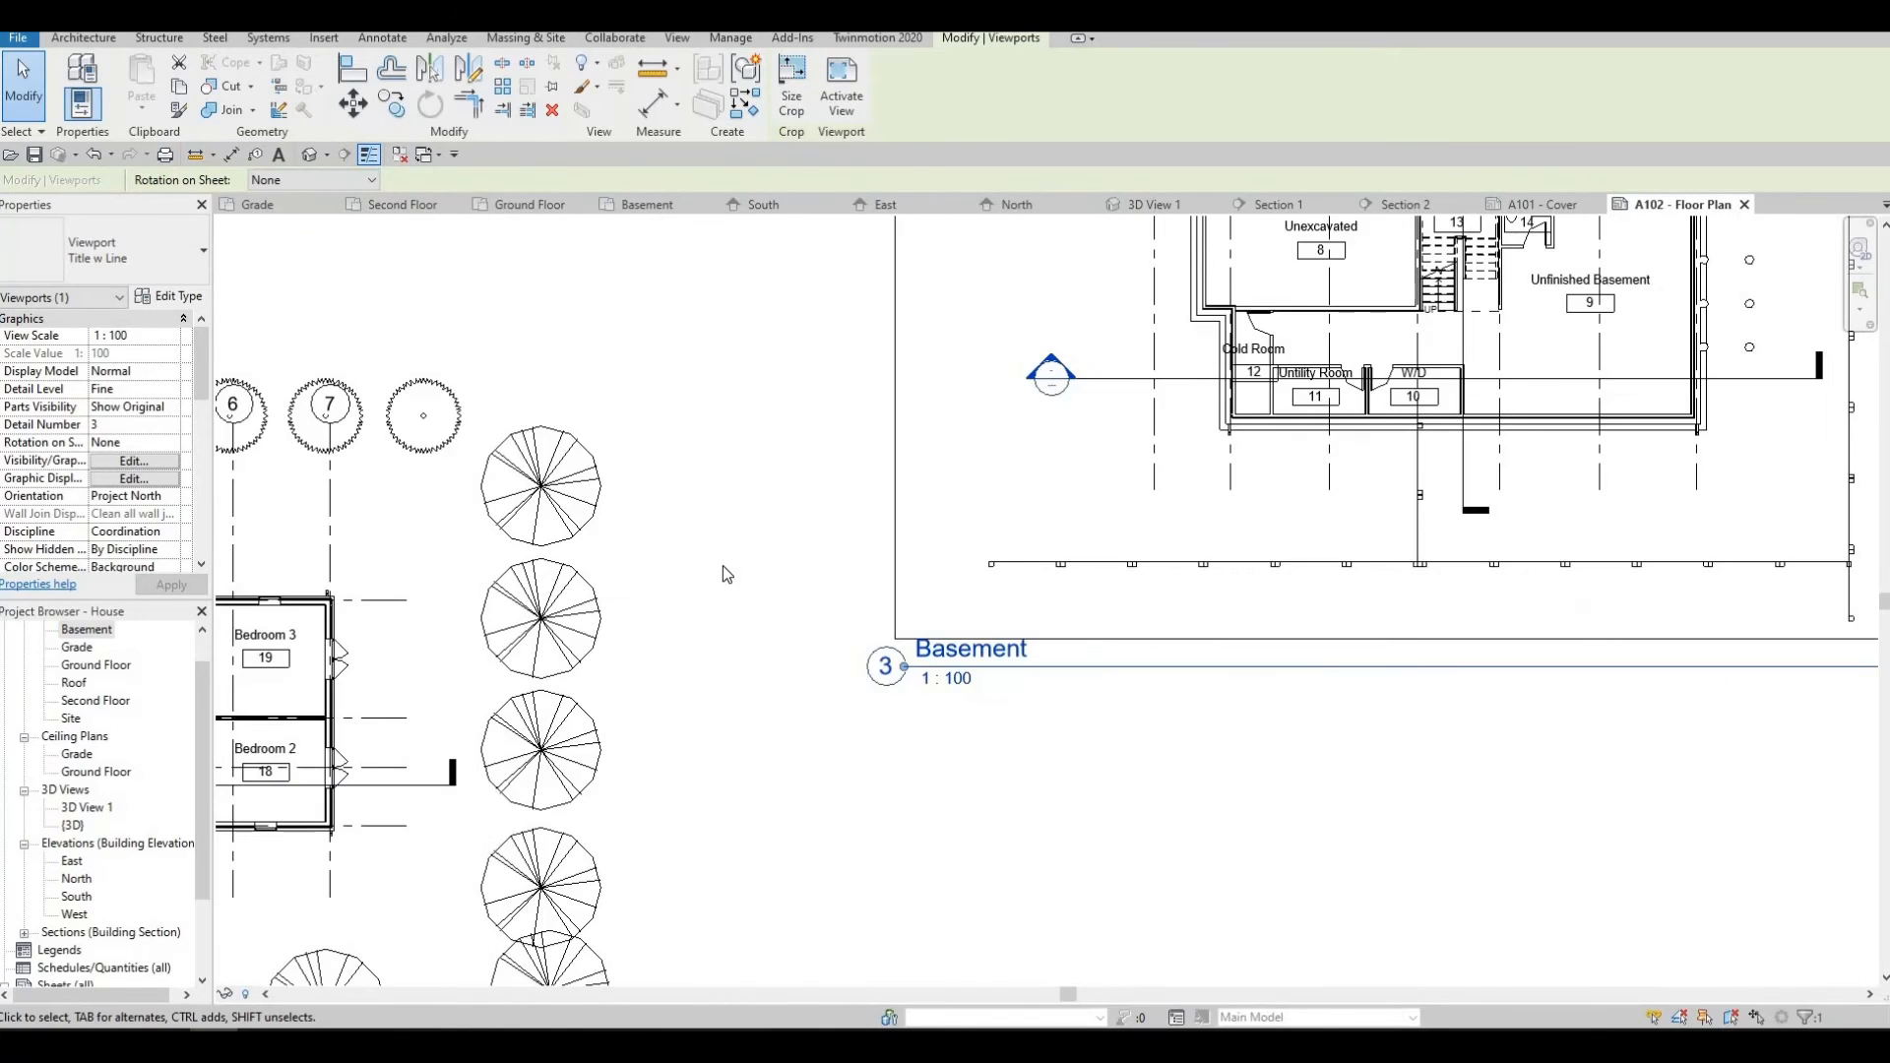
pyautogui.moveTo(620, 397); pyautogui.dragTo(753, 468, button='middle')
pyautogui.moveTo(502, 323); pyautogui.dragTo(502, 463, button='middle')
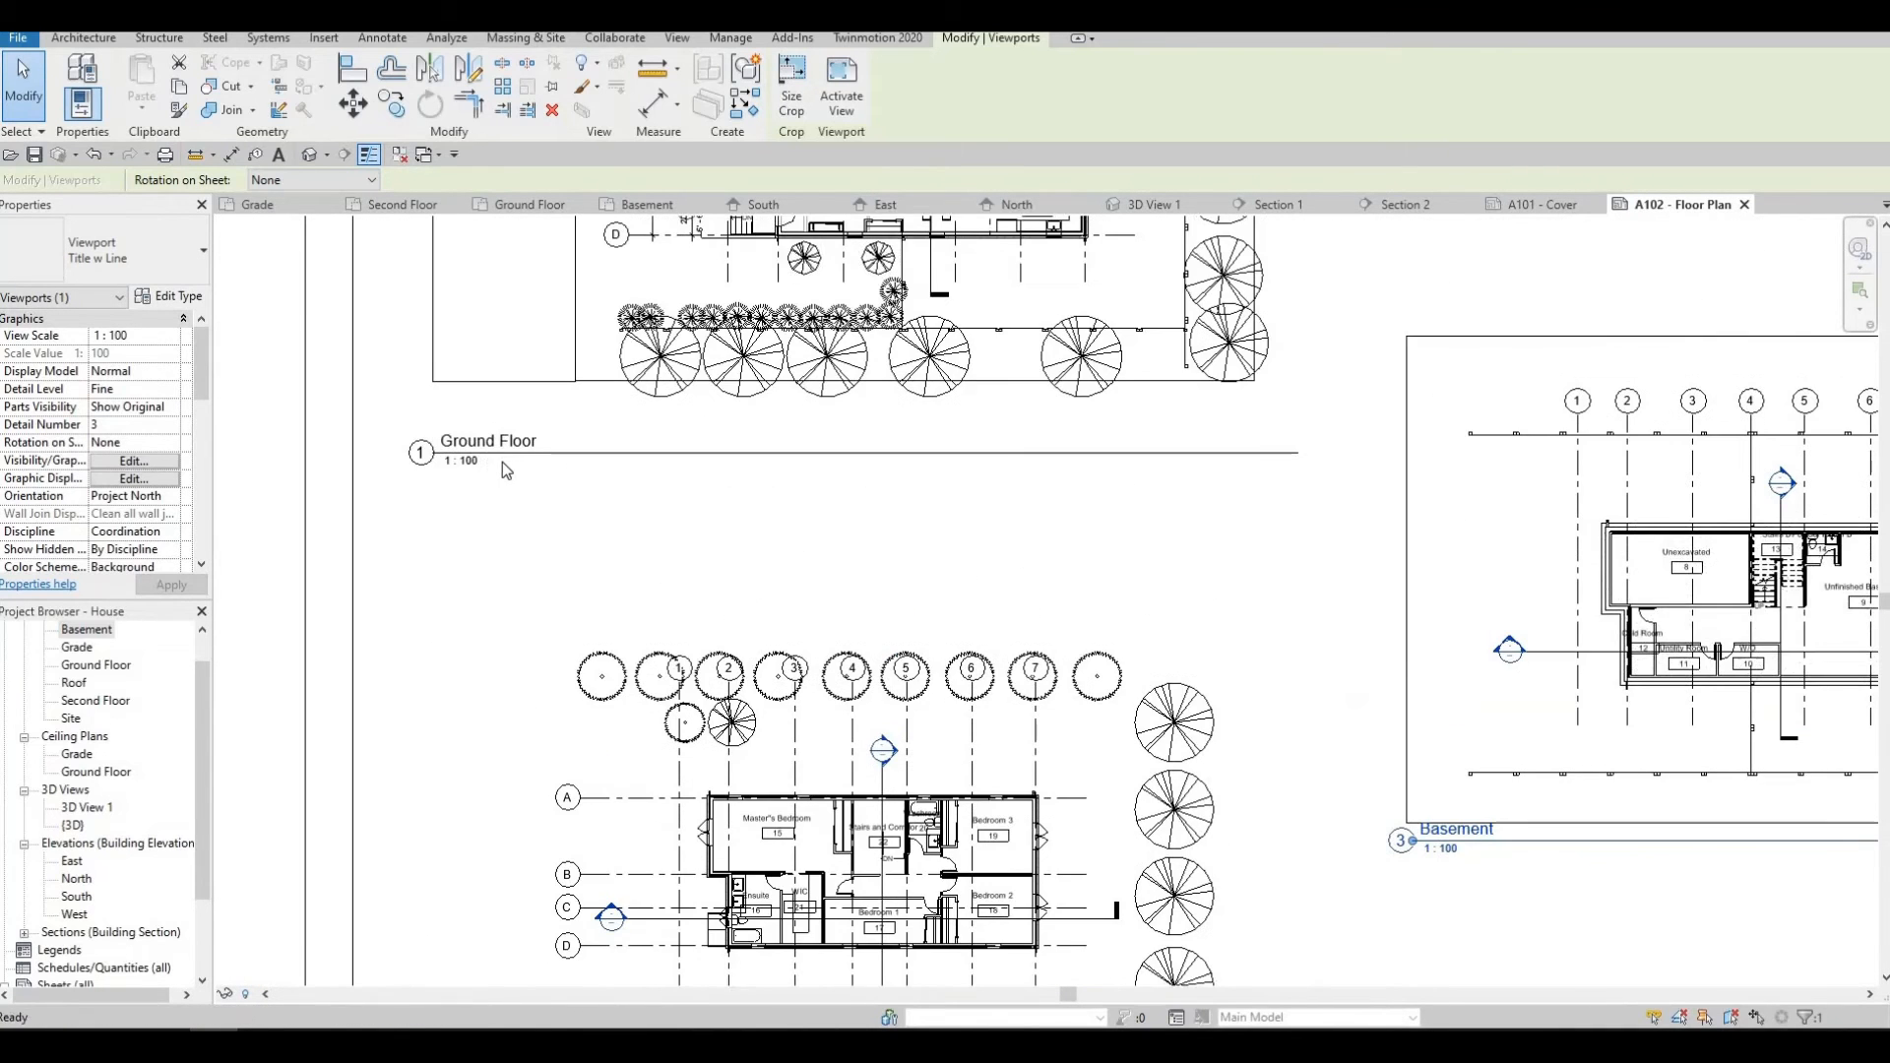
pyautogui.scroll(-1, 488, 463)
pyautogui.click(489, 463)
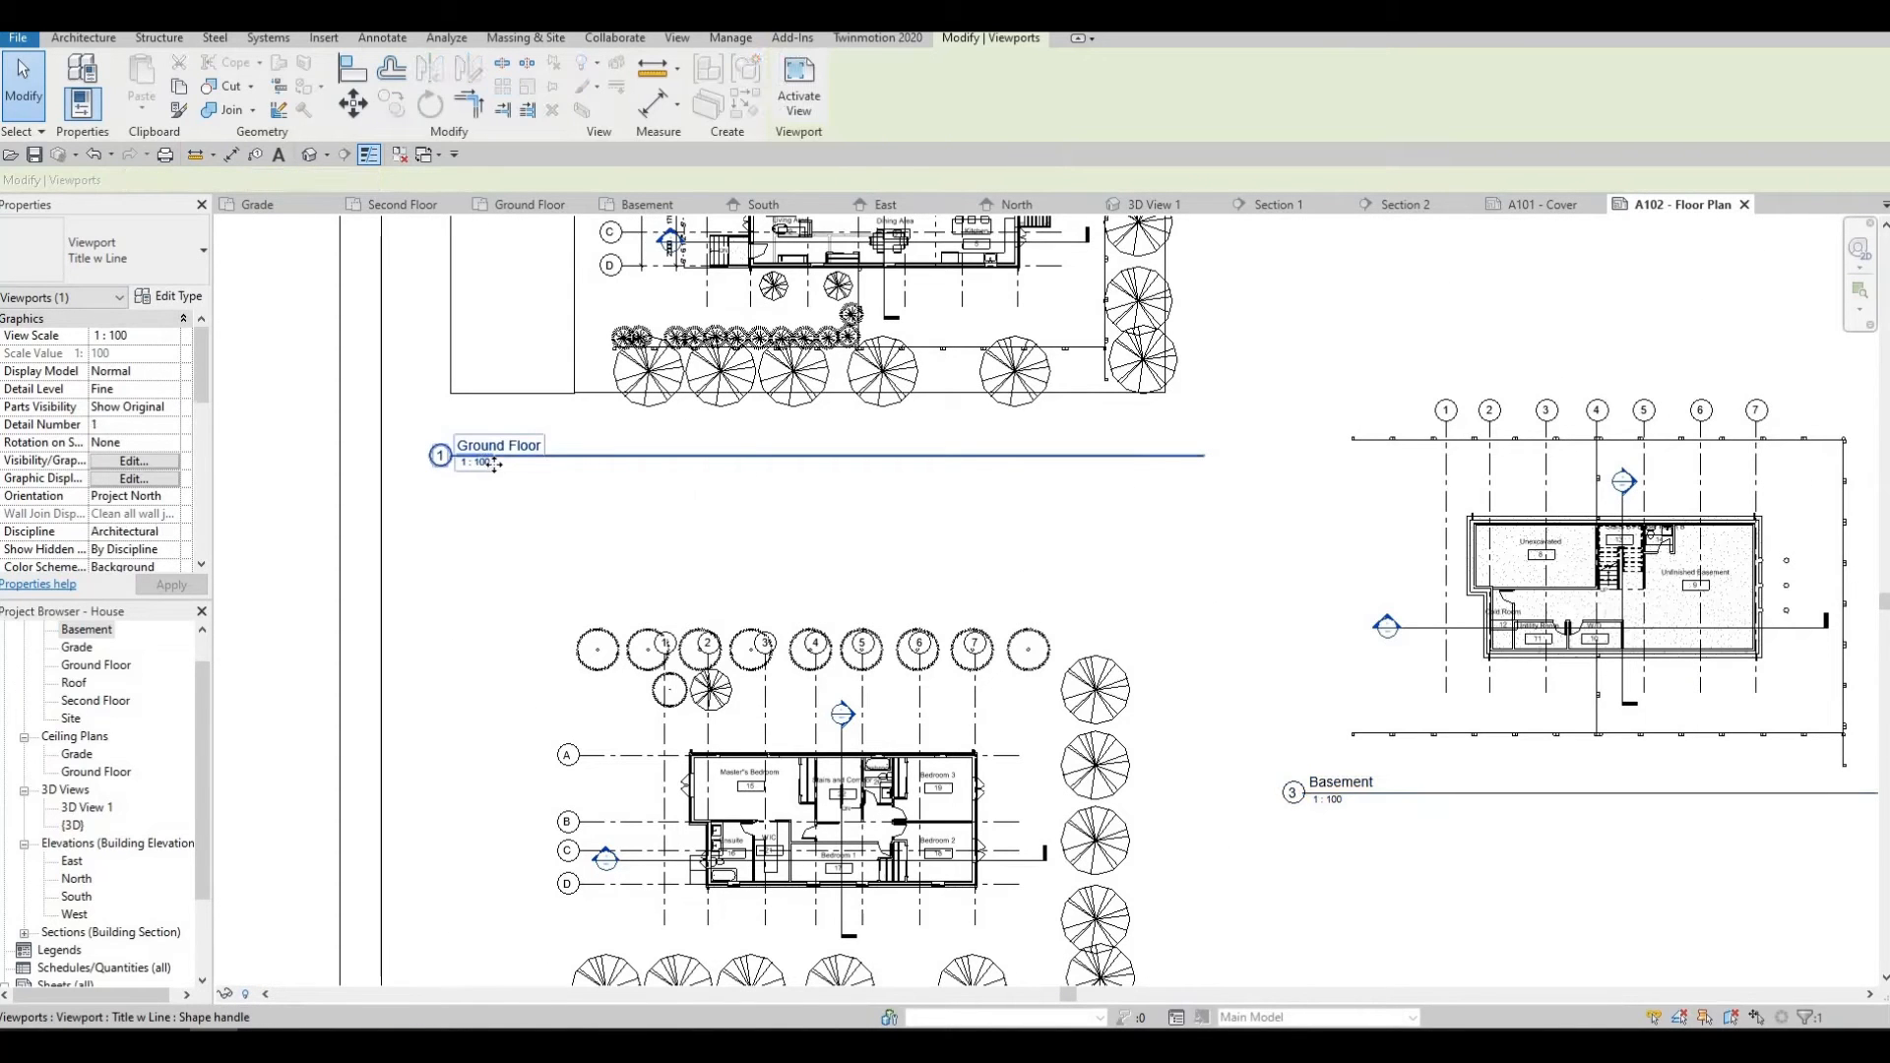
pyautogui.doubleClick(495, 465)
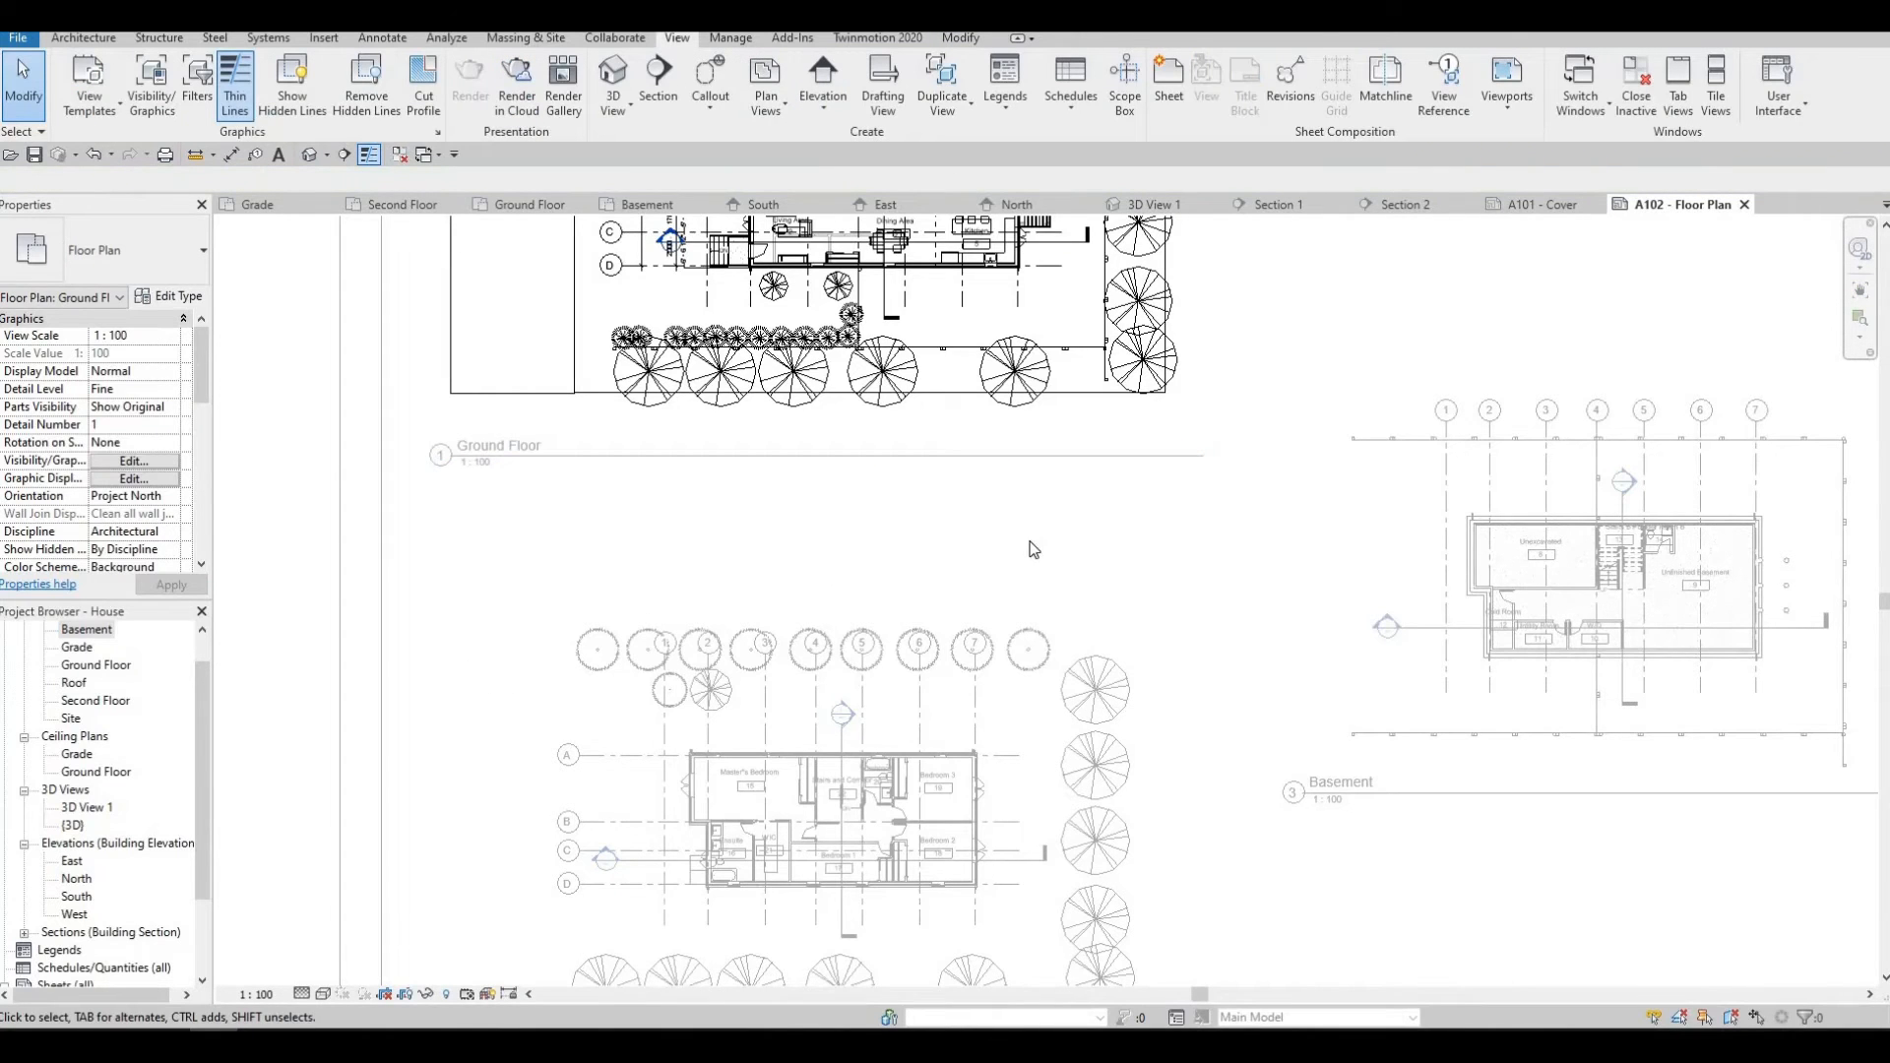
pyautogui.press('Escape')
pyautogui.press('Escape')
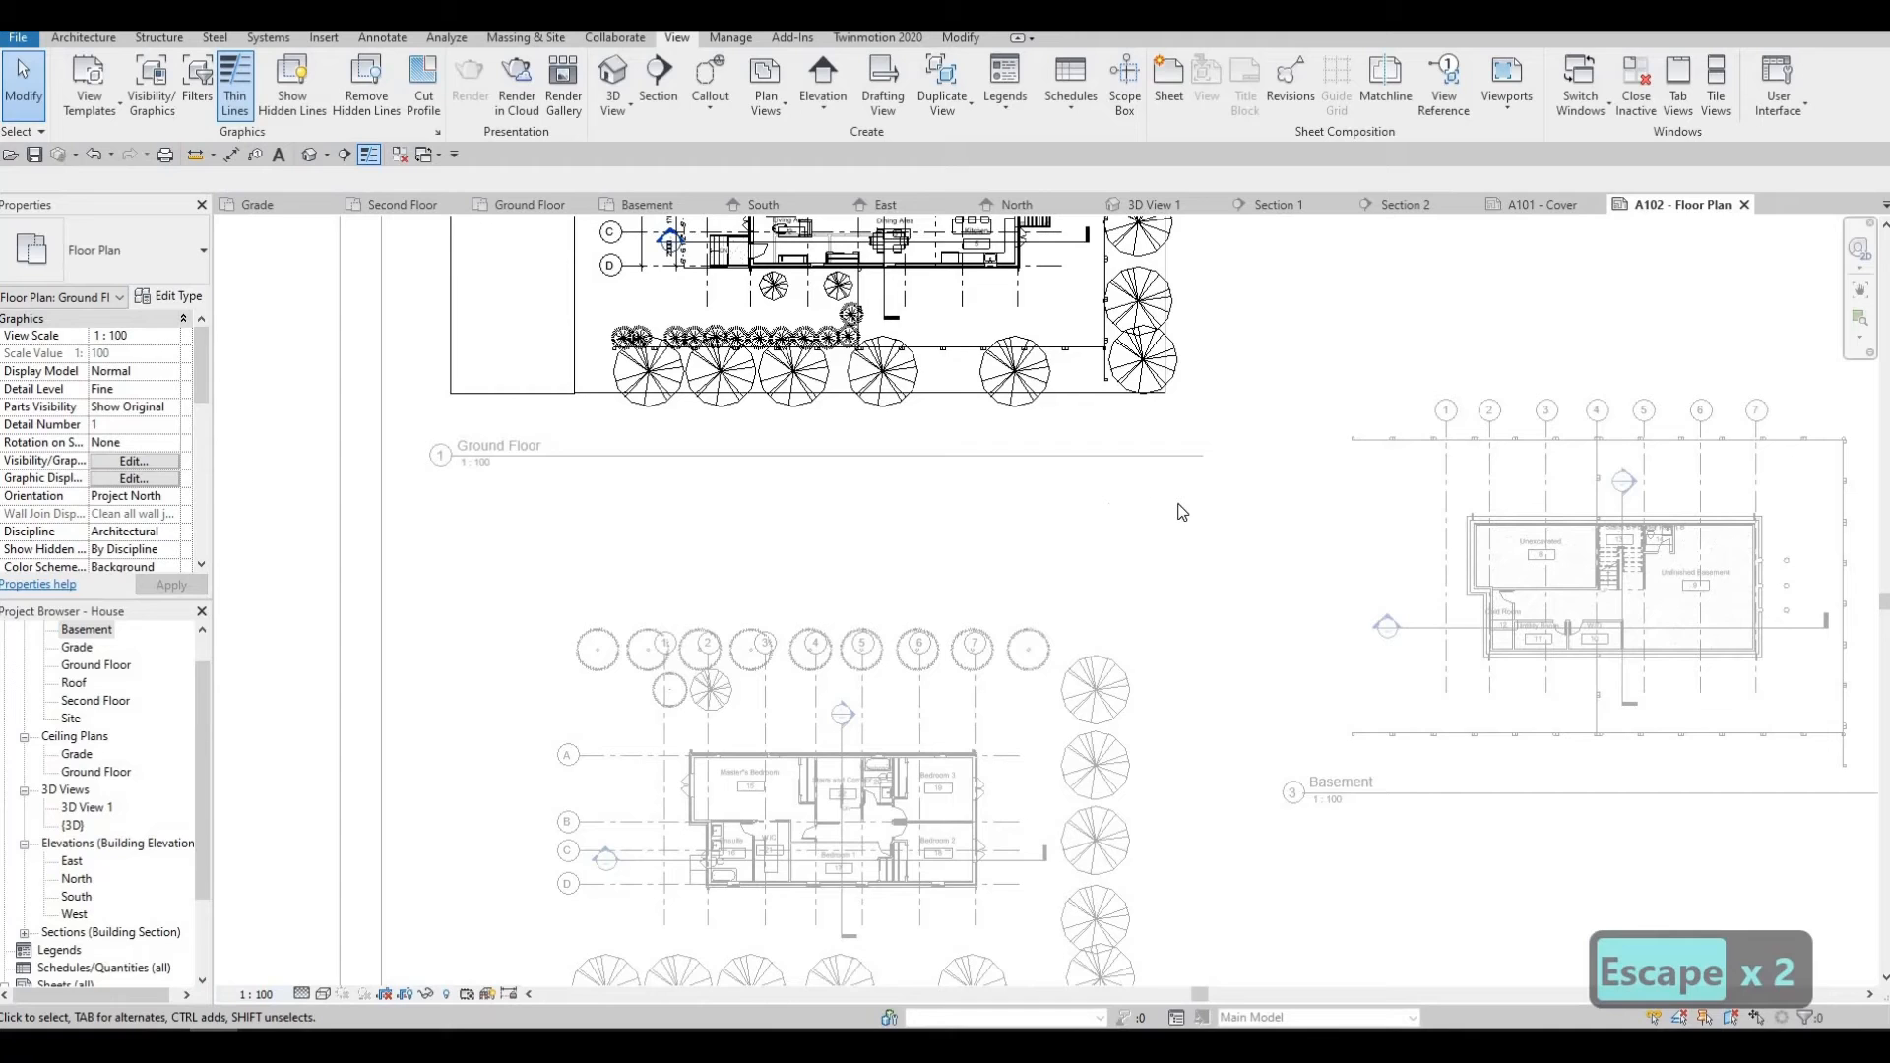
pyautogui.press('Escape')
pyautogui.doubleClick(1205, 571)
pyautogui.scroll(-4, 1224, 612)
pyautogui.press('Escape')
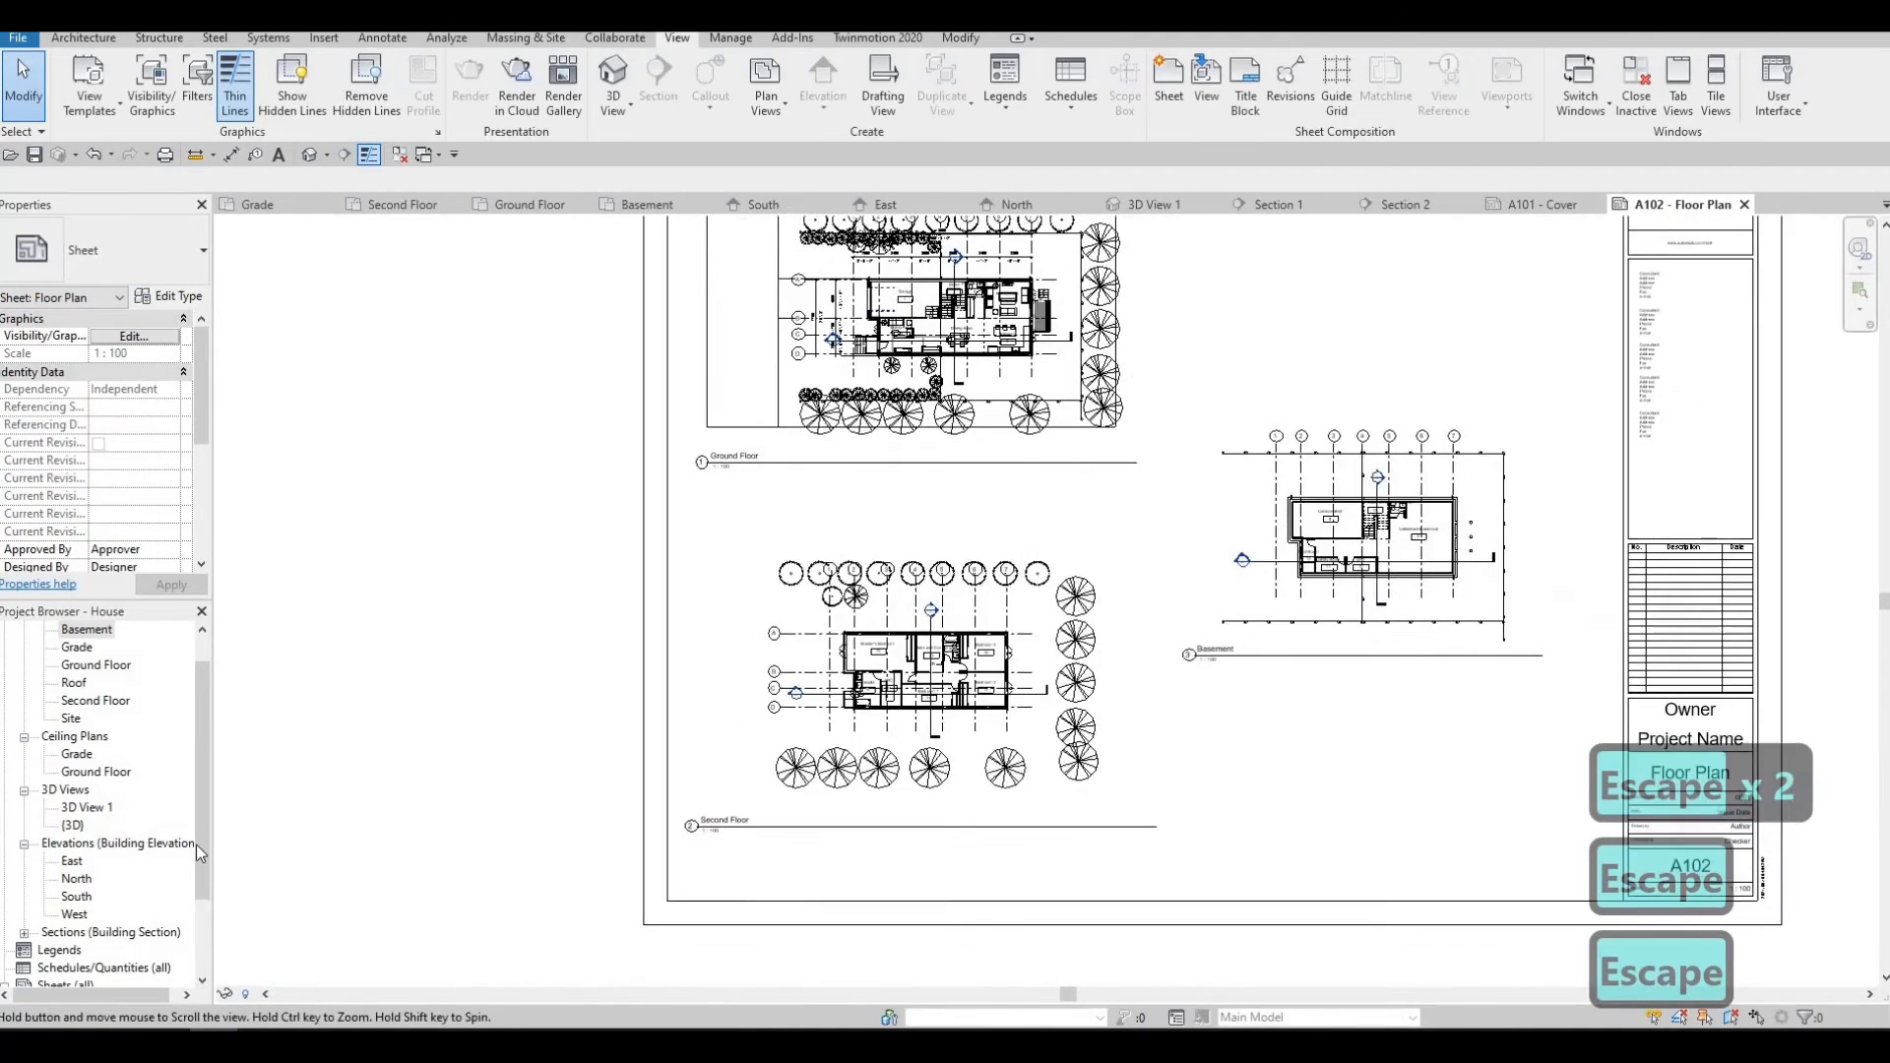
# Create a new sheet with the A0 metric titleblock and name it Section.
pyautogui.scroll(-2, 59, 891)
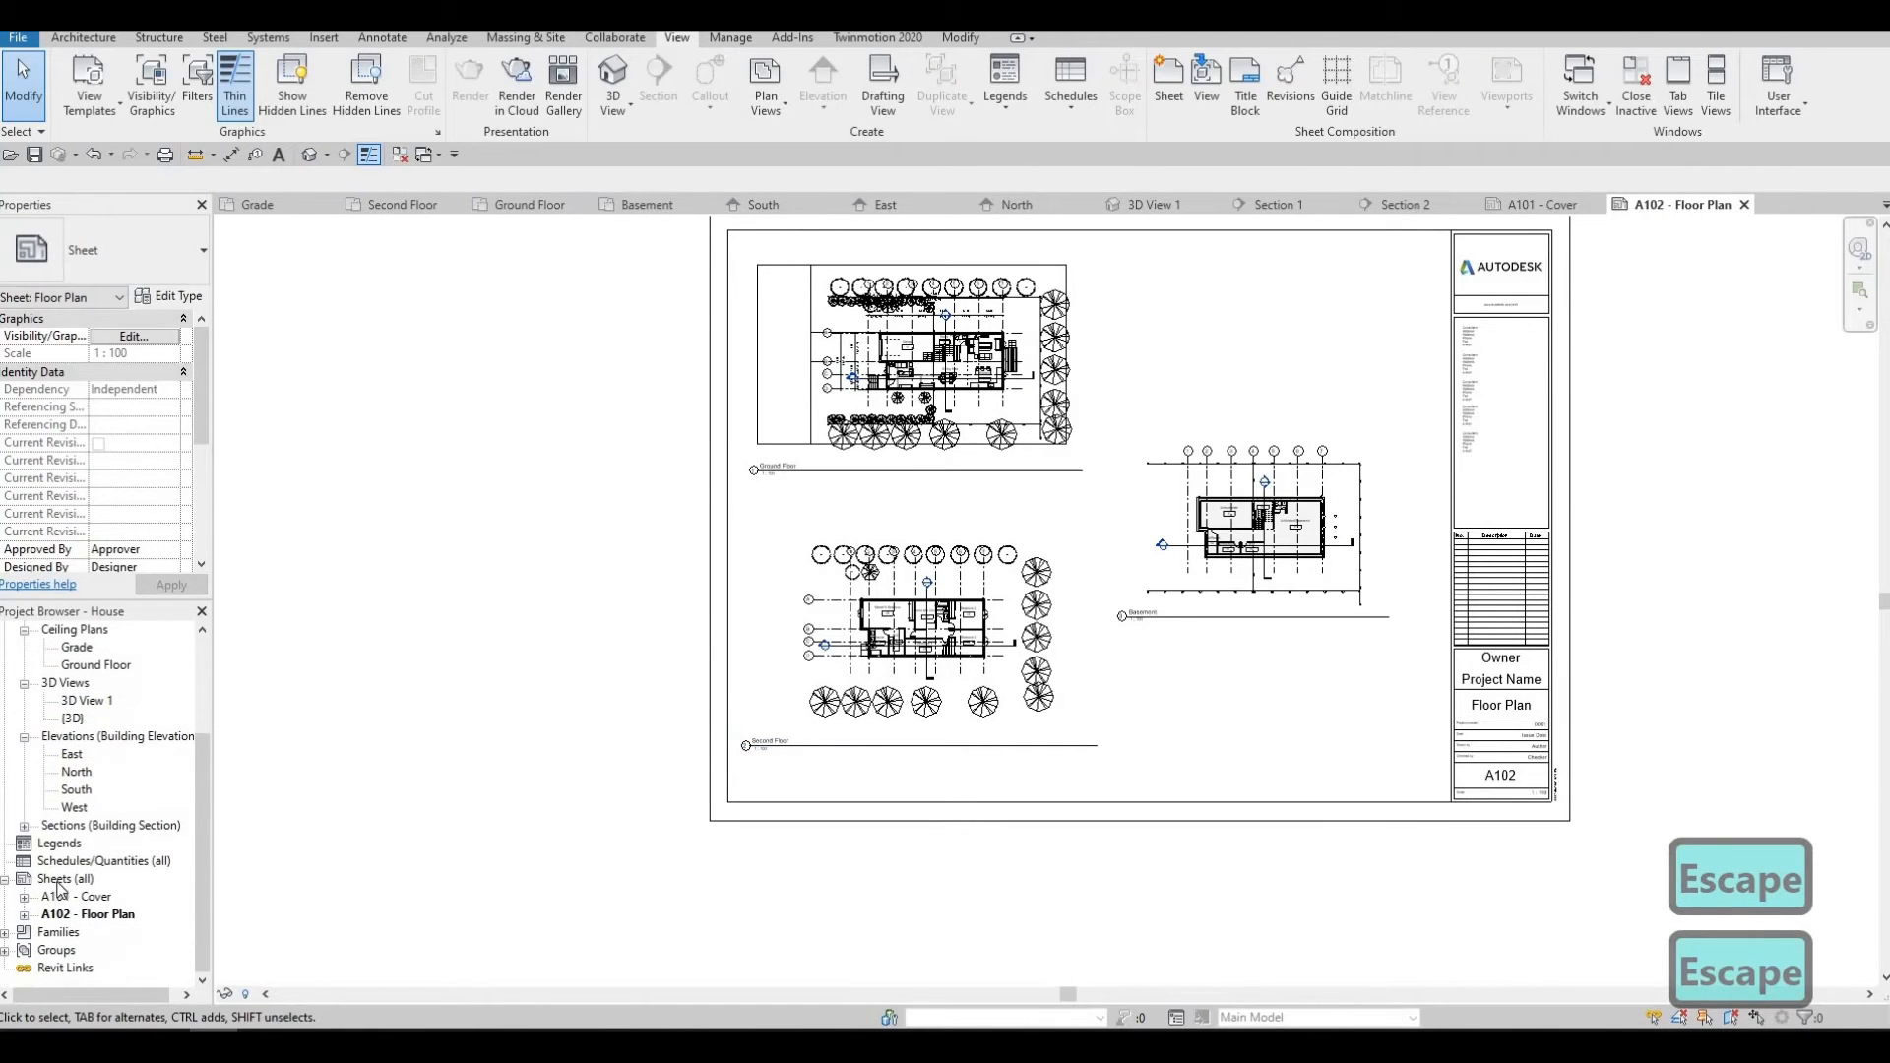
pyautogui.click(59, 886)
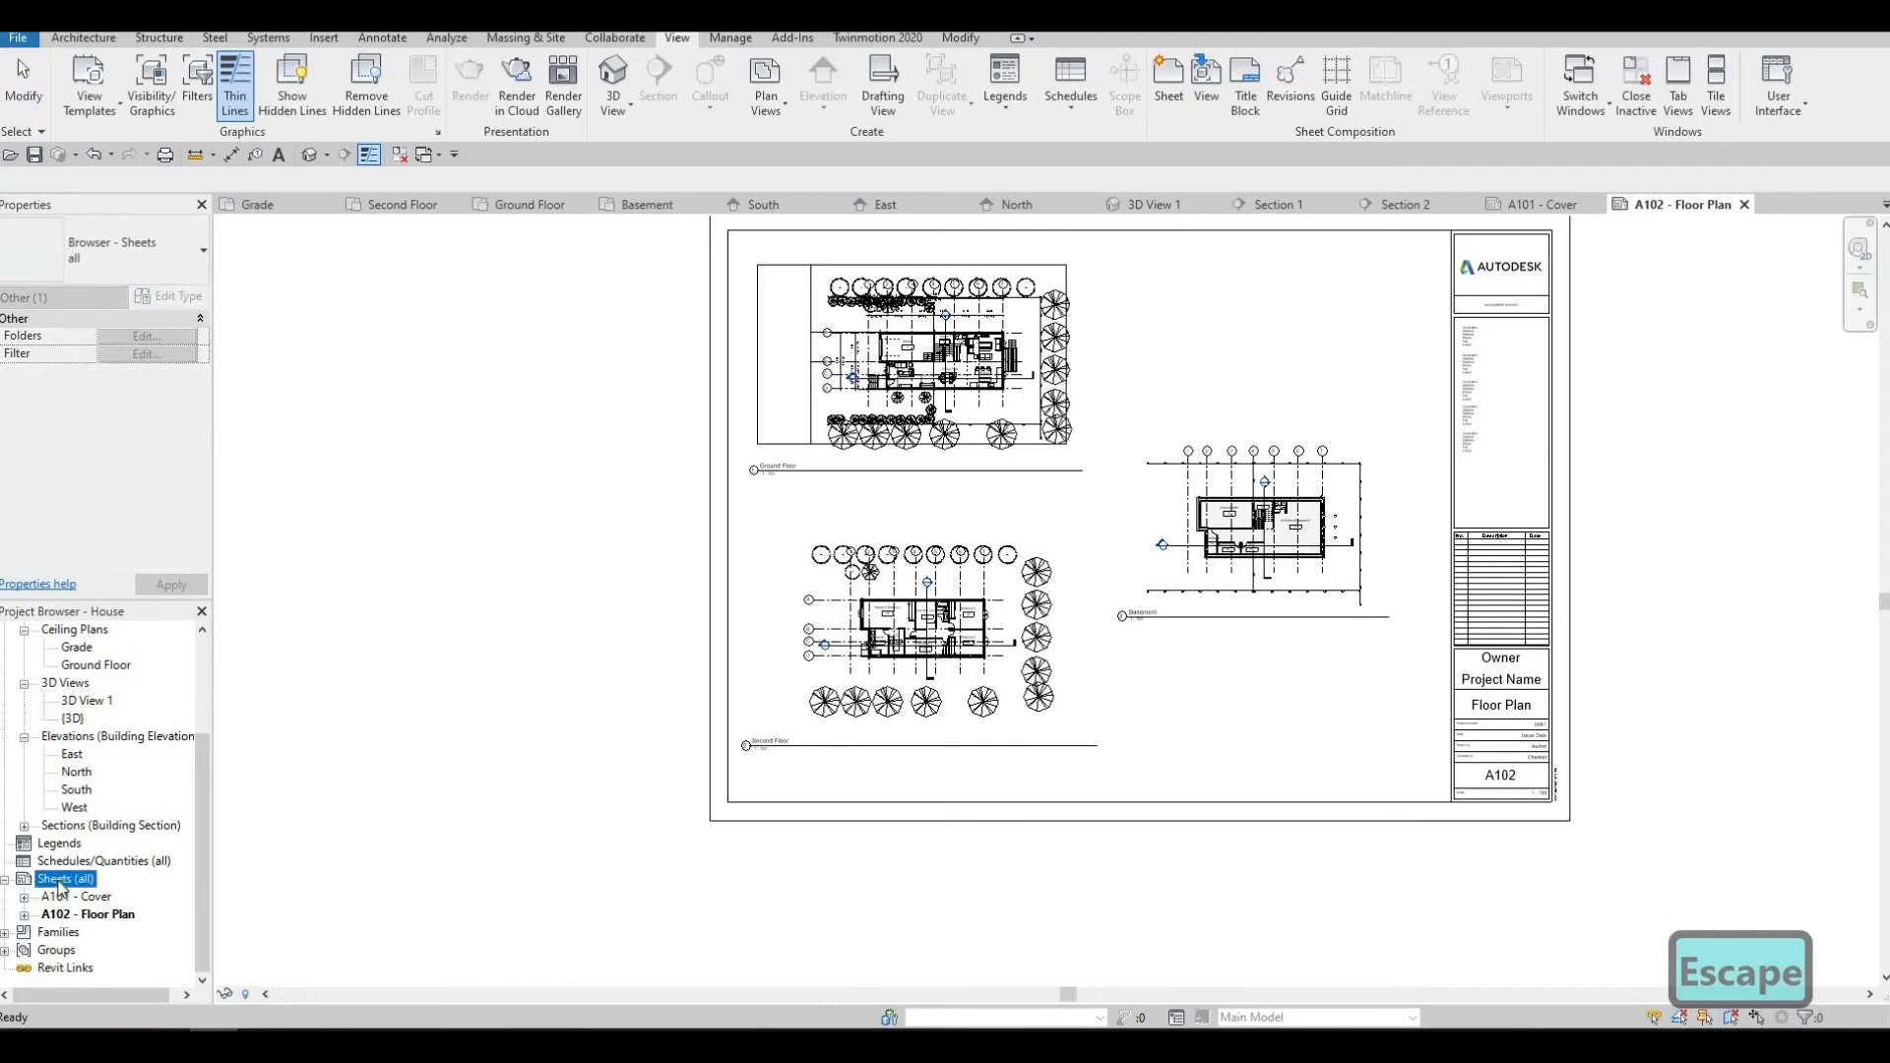
pyautogui.rightClick(59, 886)
pyautogui.click(99, 720)
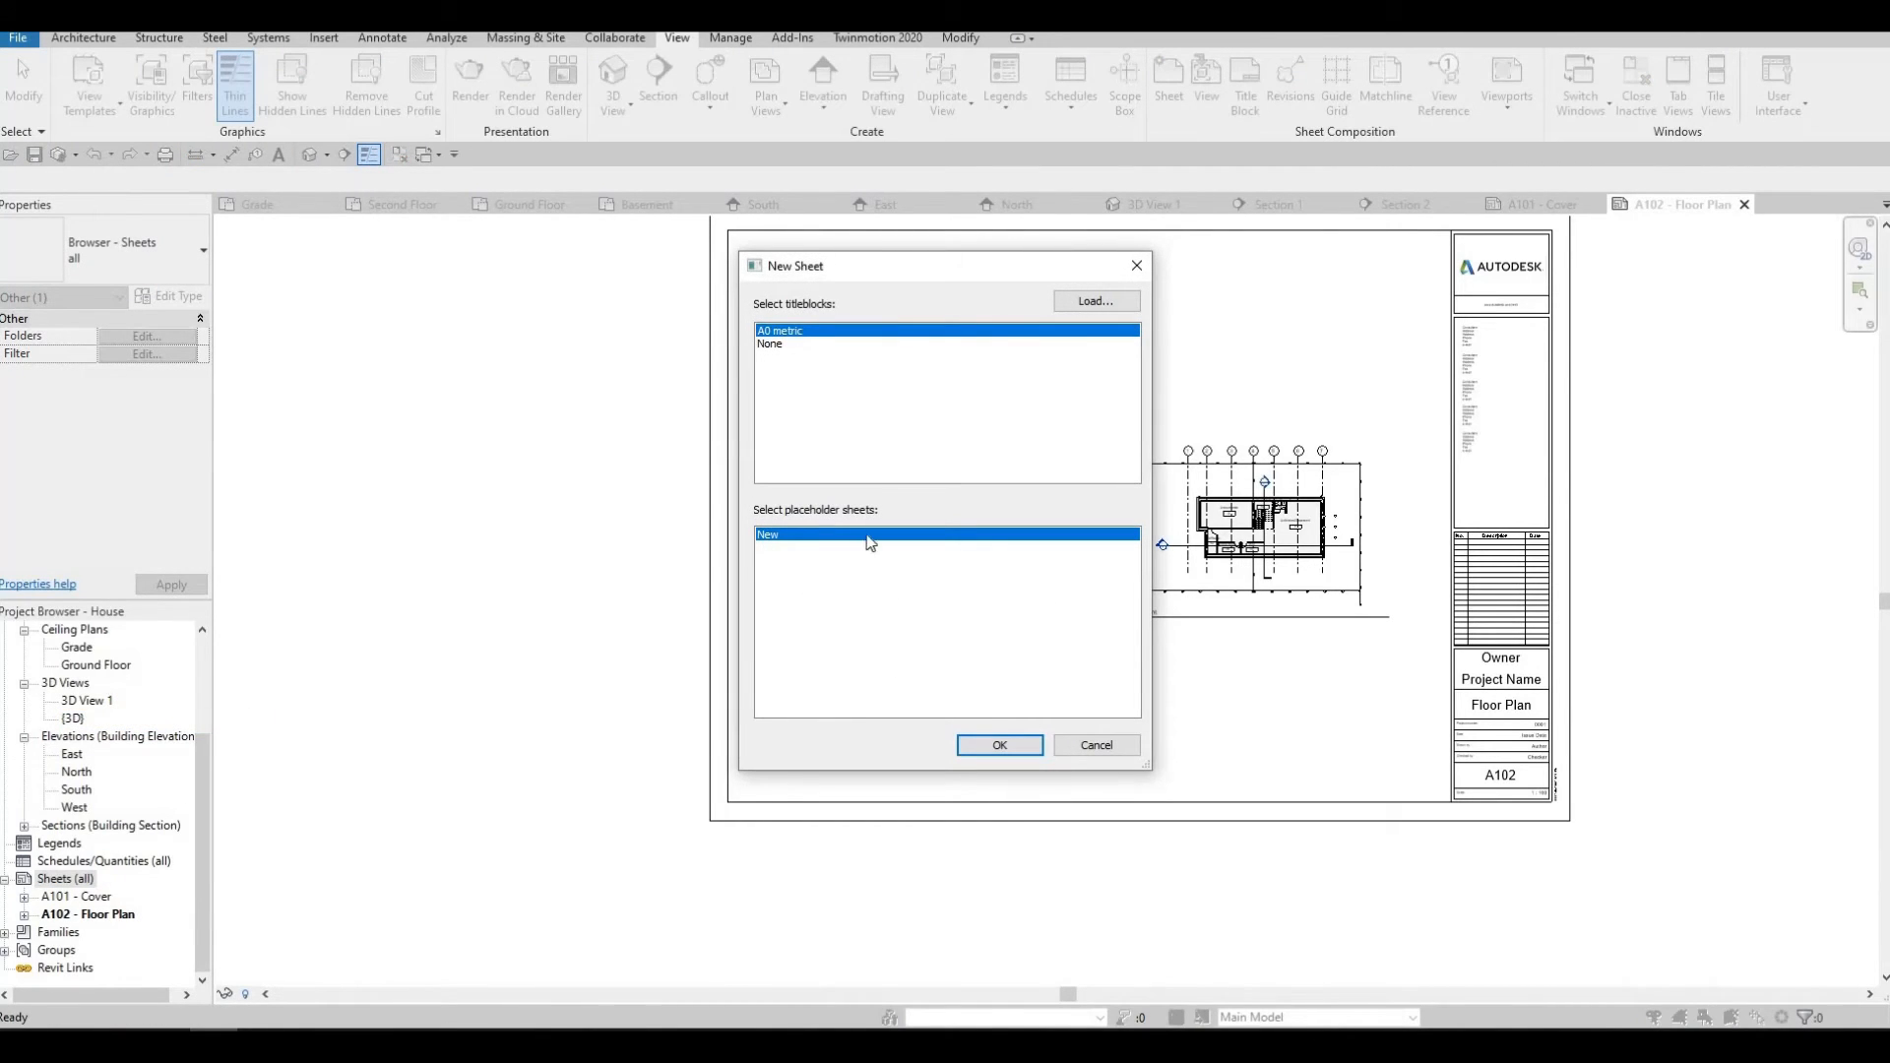
pyautogui.click(959, 746)
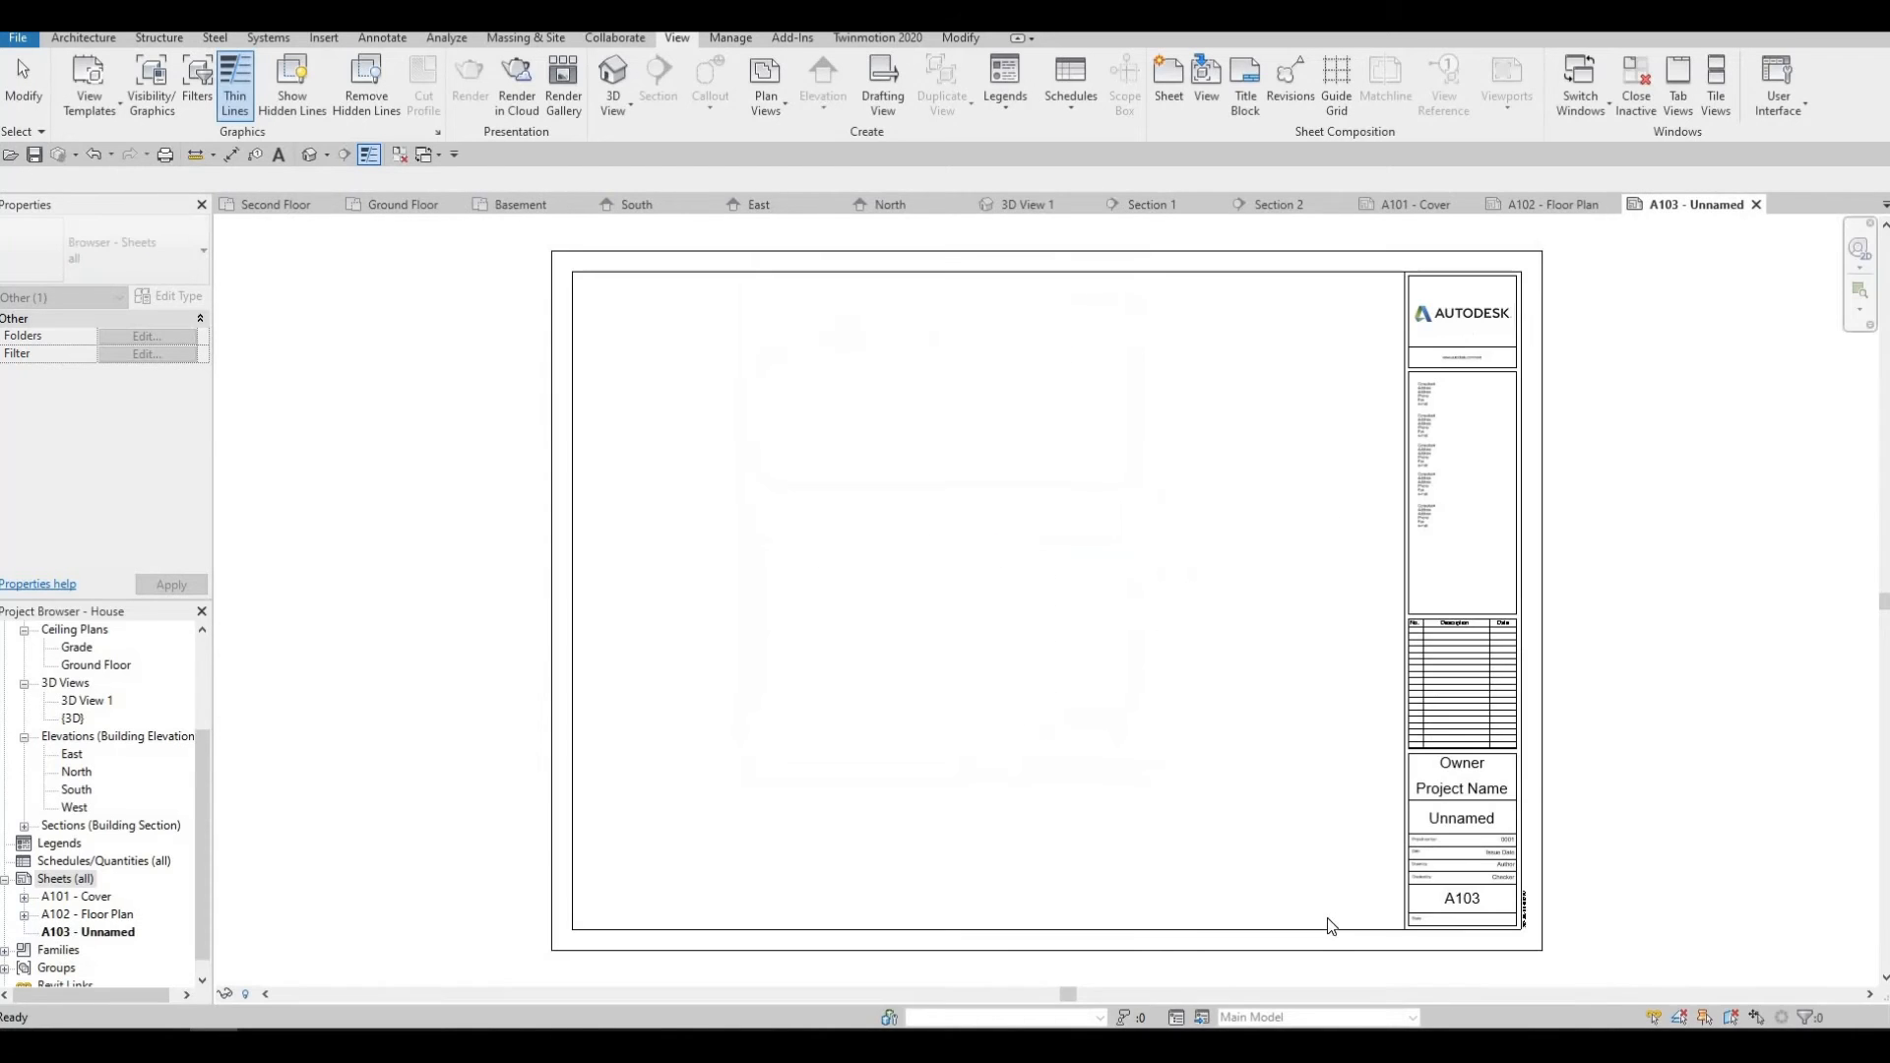
pyautogui.rightClick(98, 931)
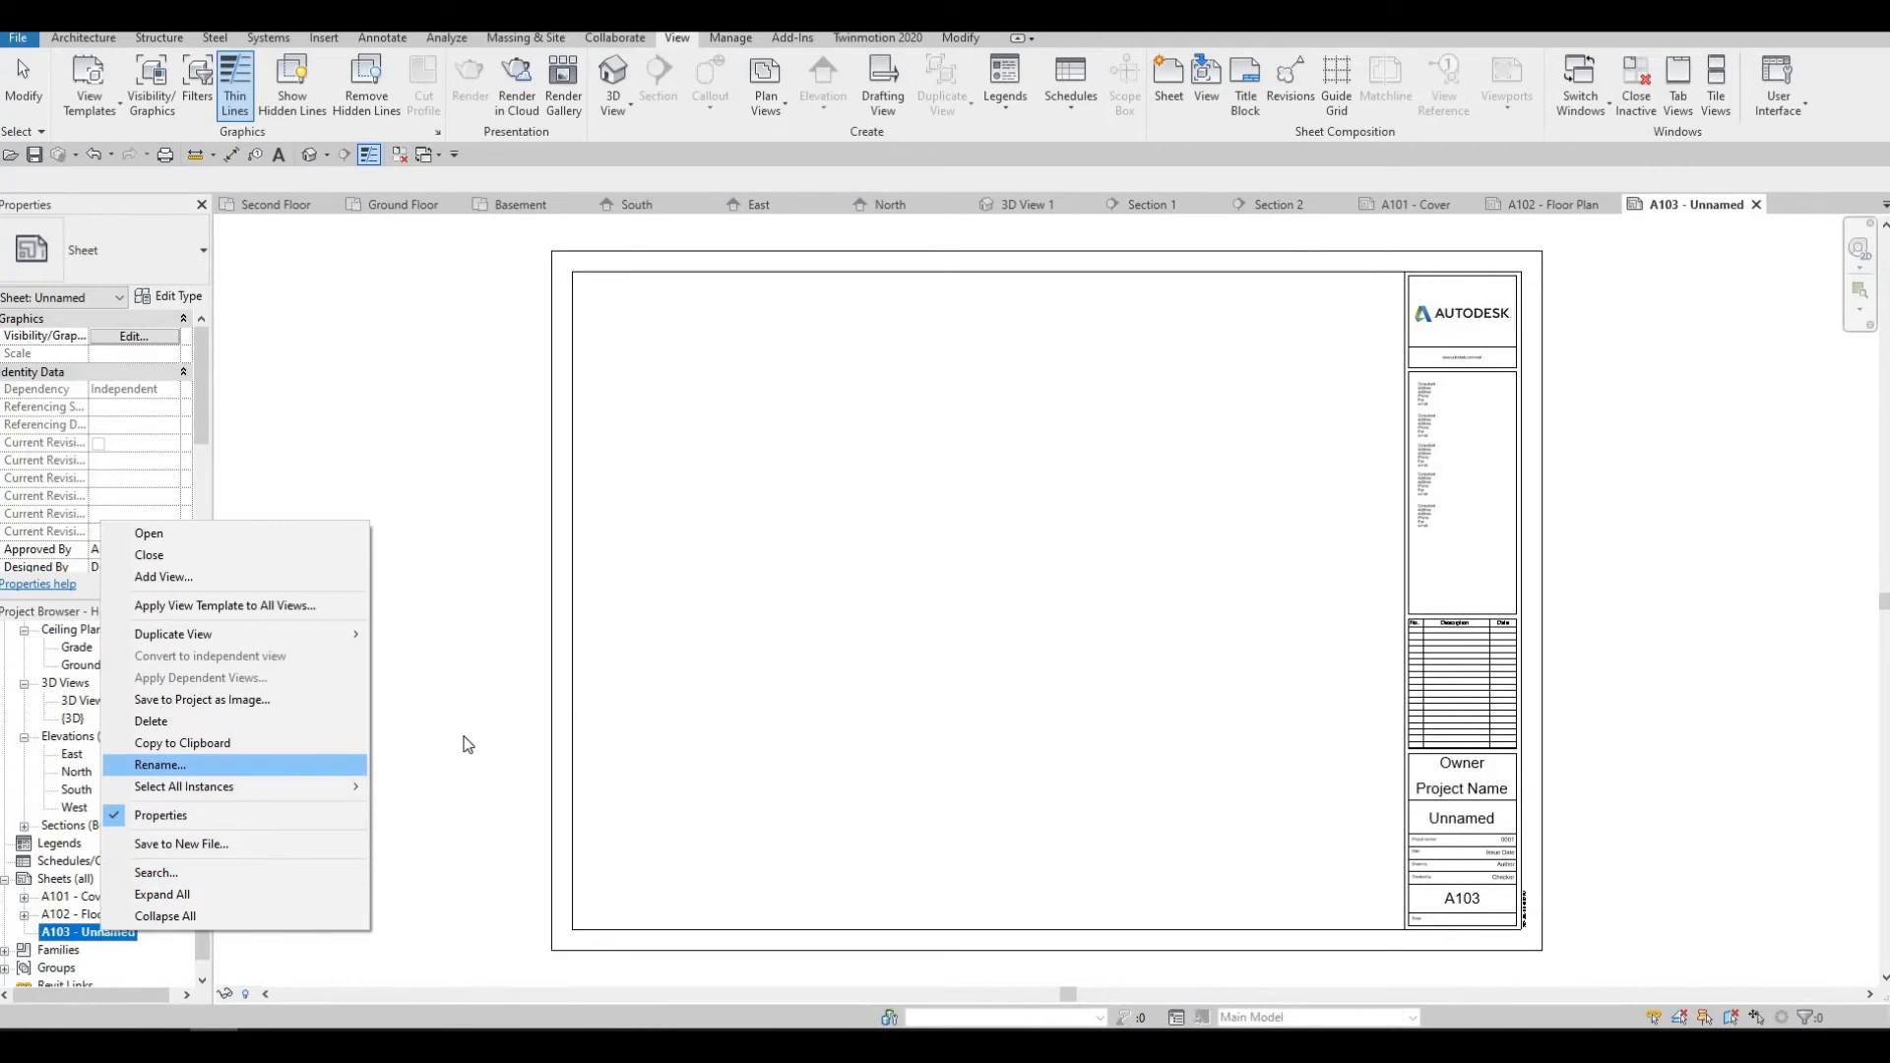
pyautogui.press('Return')
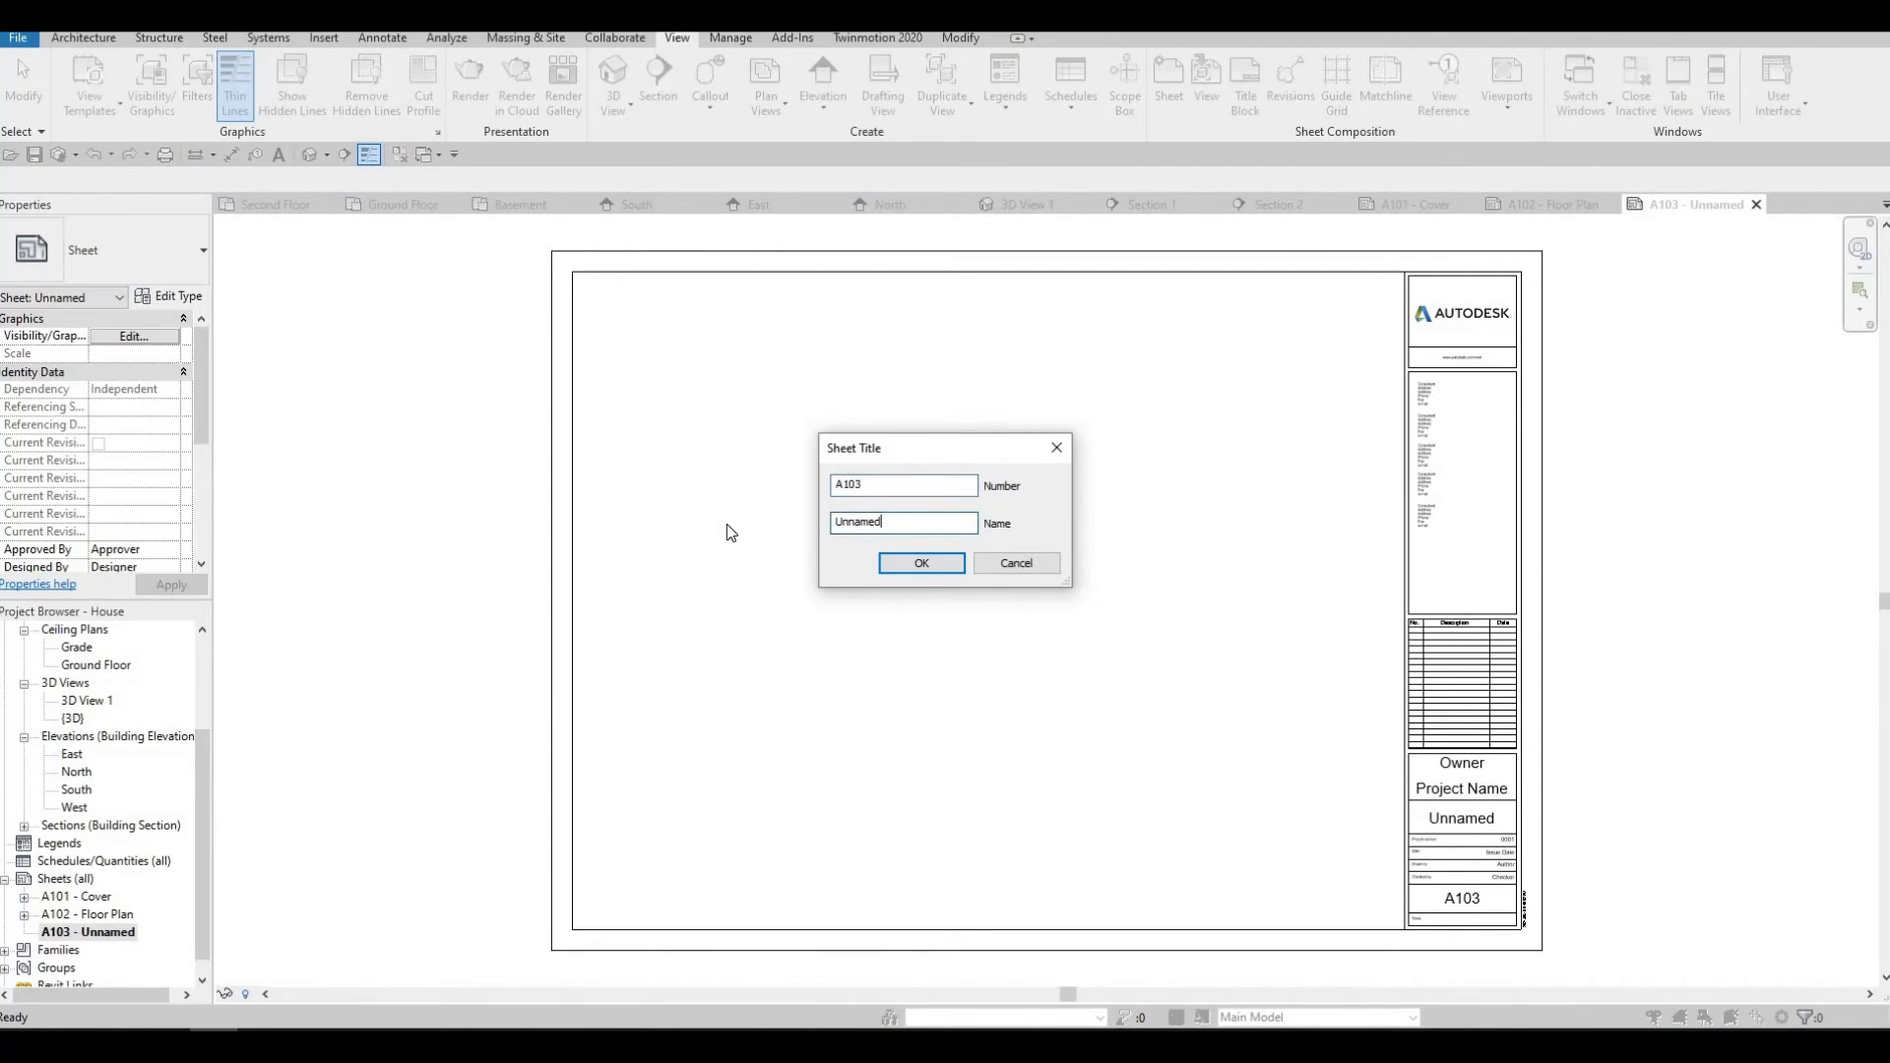
pyautogui.write('Sexc')
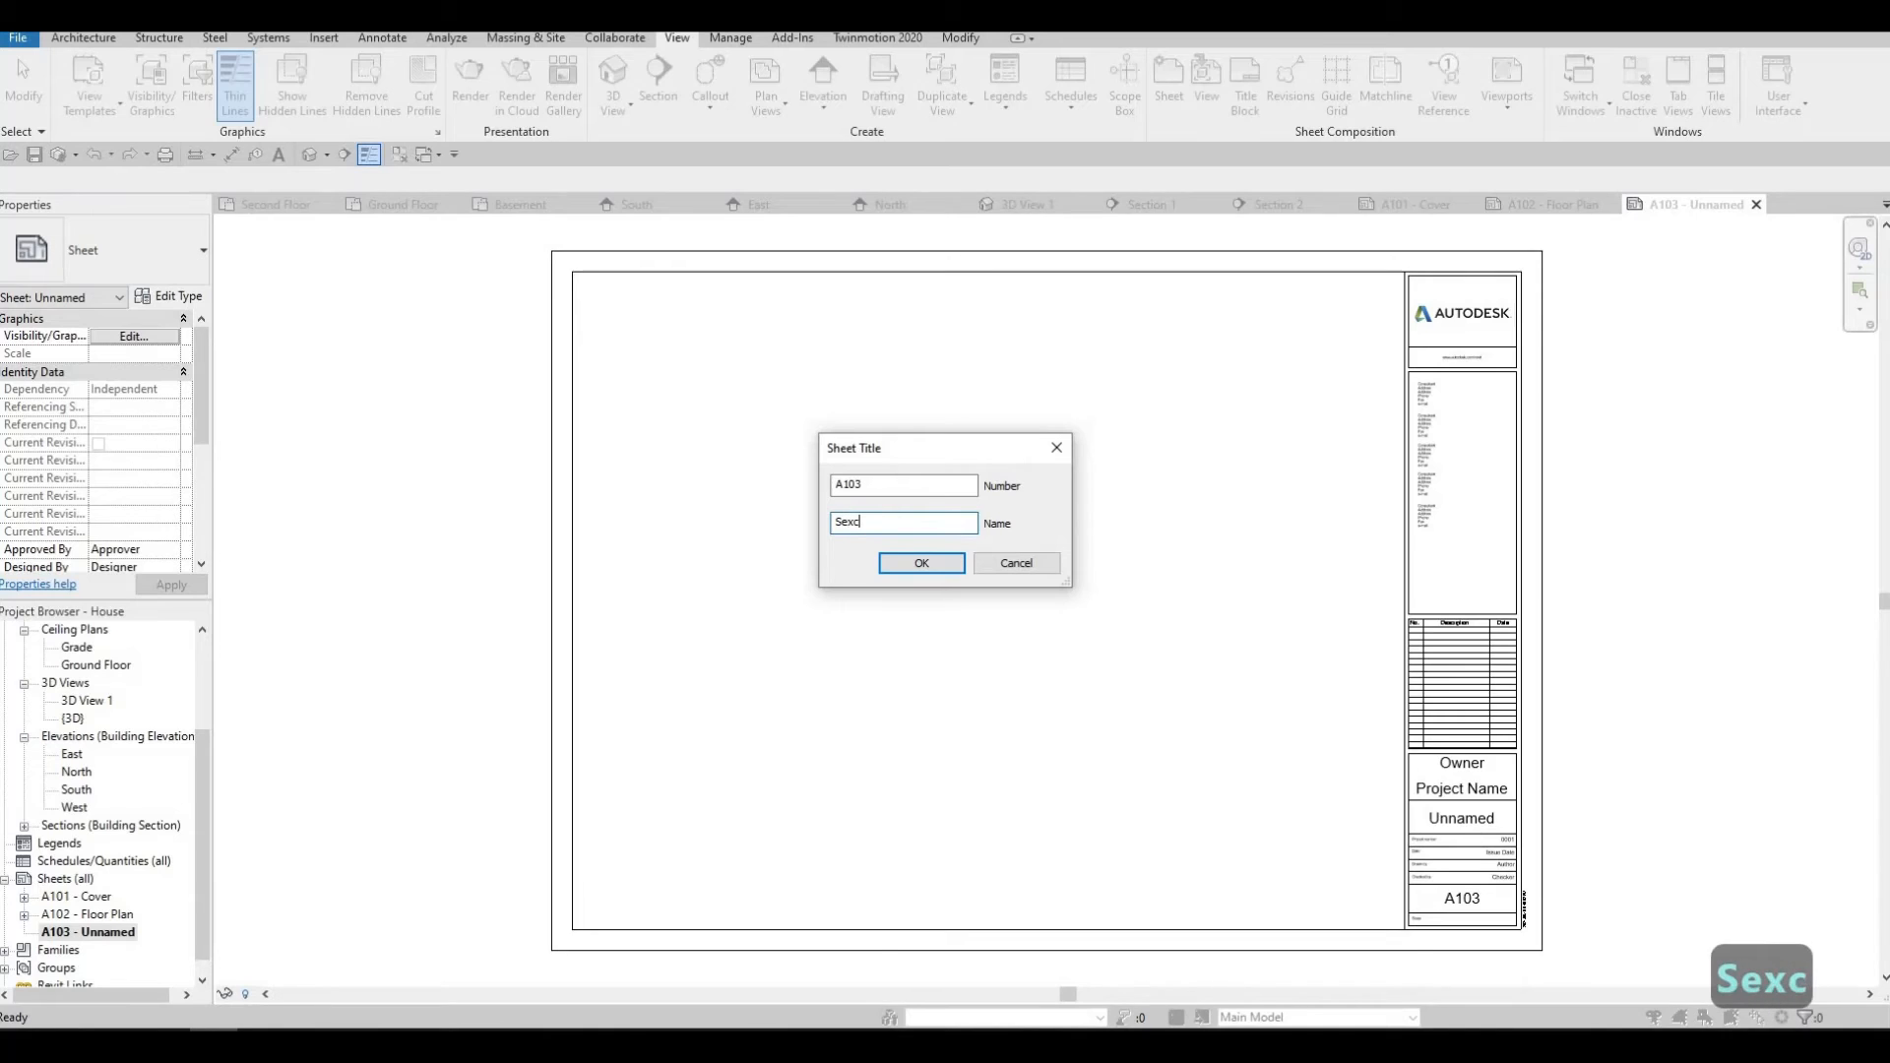
pyautogui.press('BackSpace')
pyautogui.press('BackSpace')
pyautogui.write('ction')
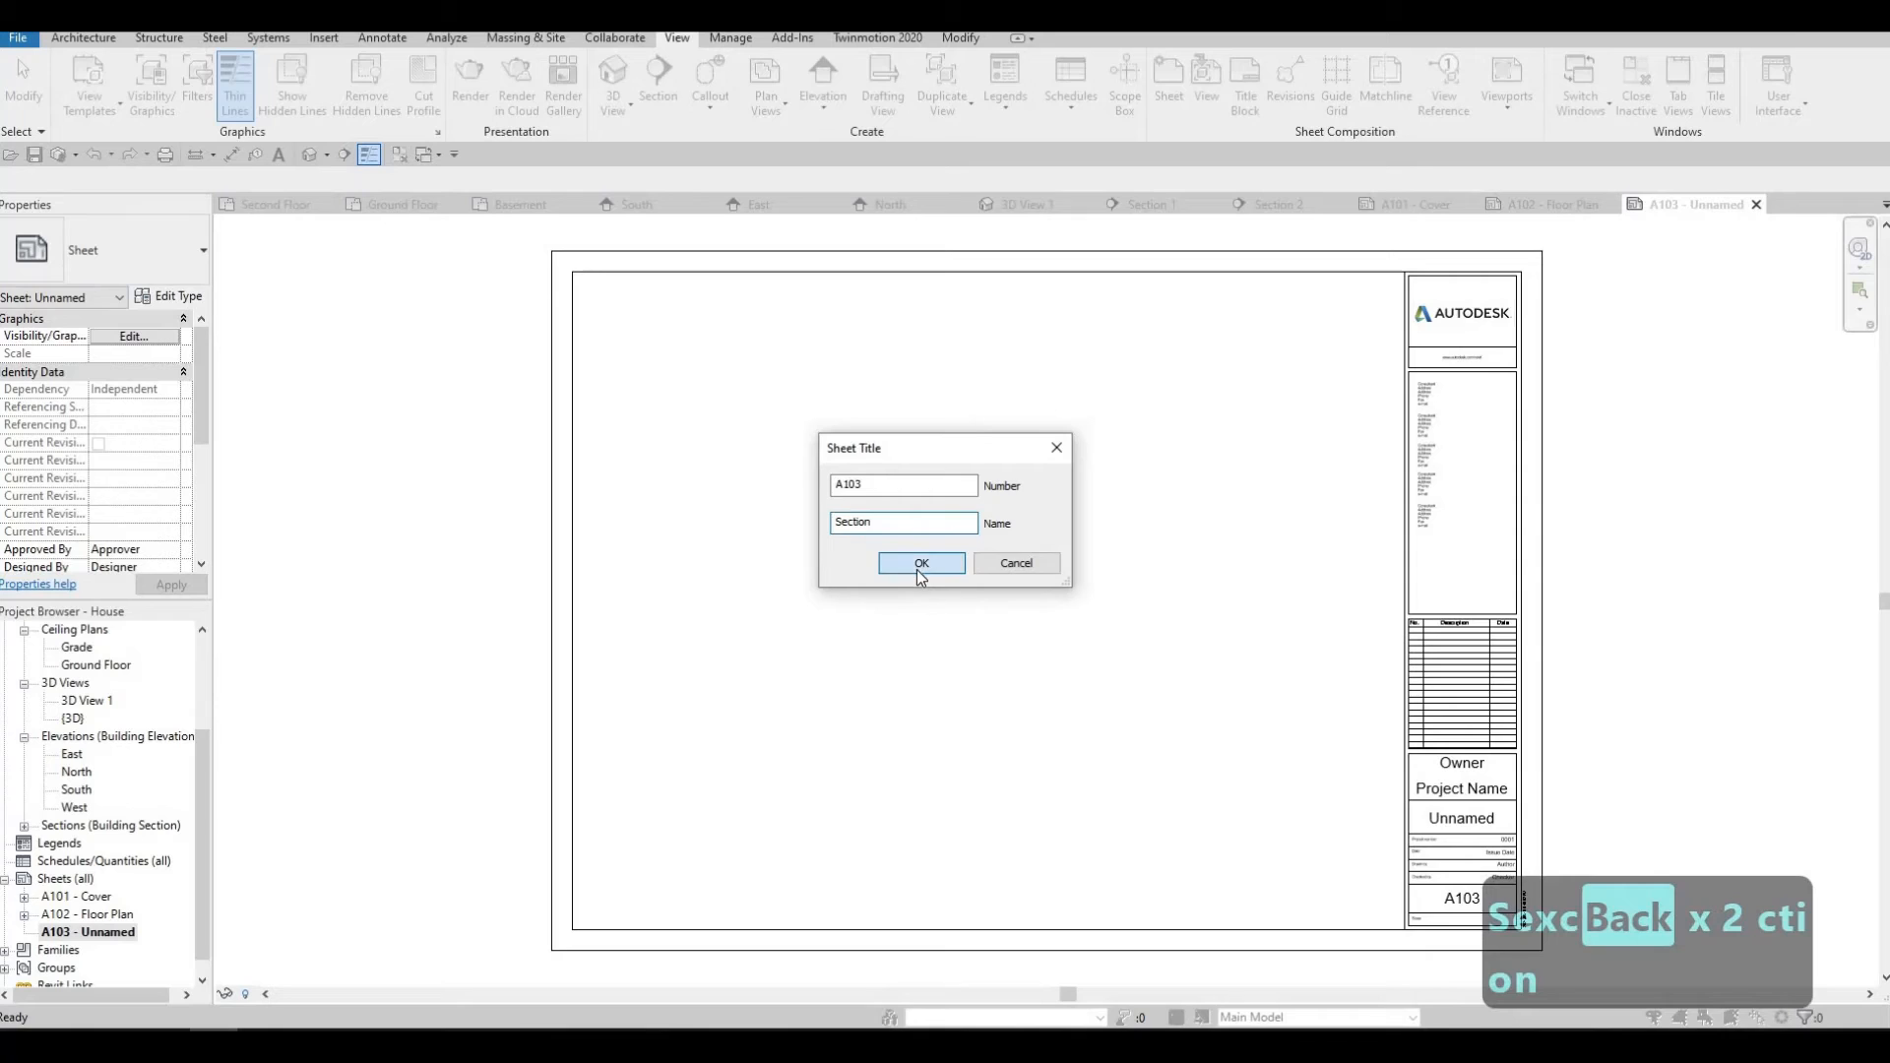
pyautogui.click(919, 569)
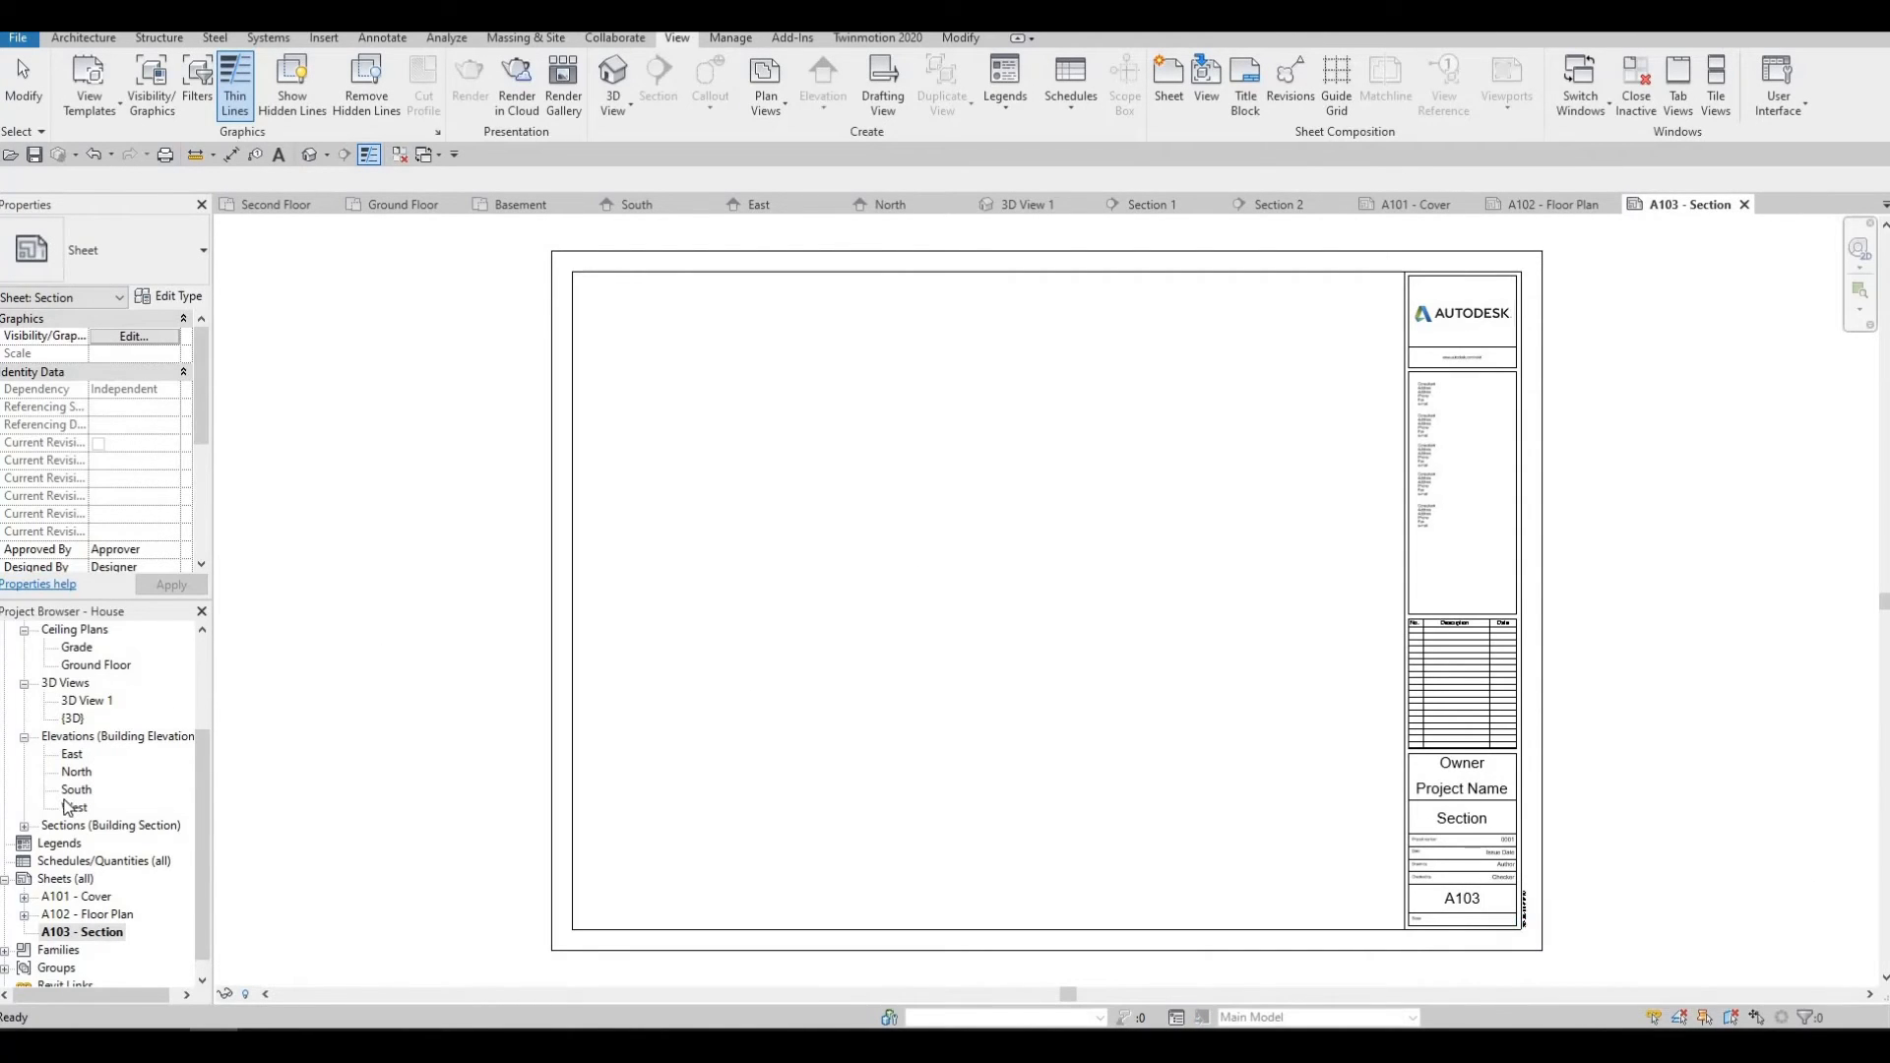
# Place Section 1 in the upper left of the A103 sheet and Section 2 in the upper right beside it.
pyautogui.doubleClick(147, 836)
pyautogui.scroll(-1, 98, 803)
pyautogui.click(86, 791)
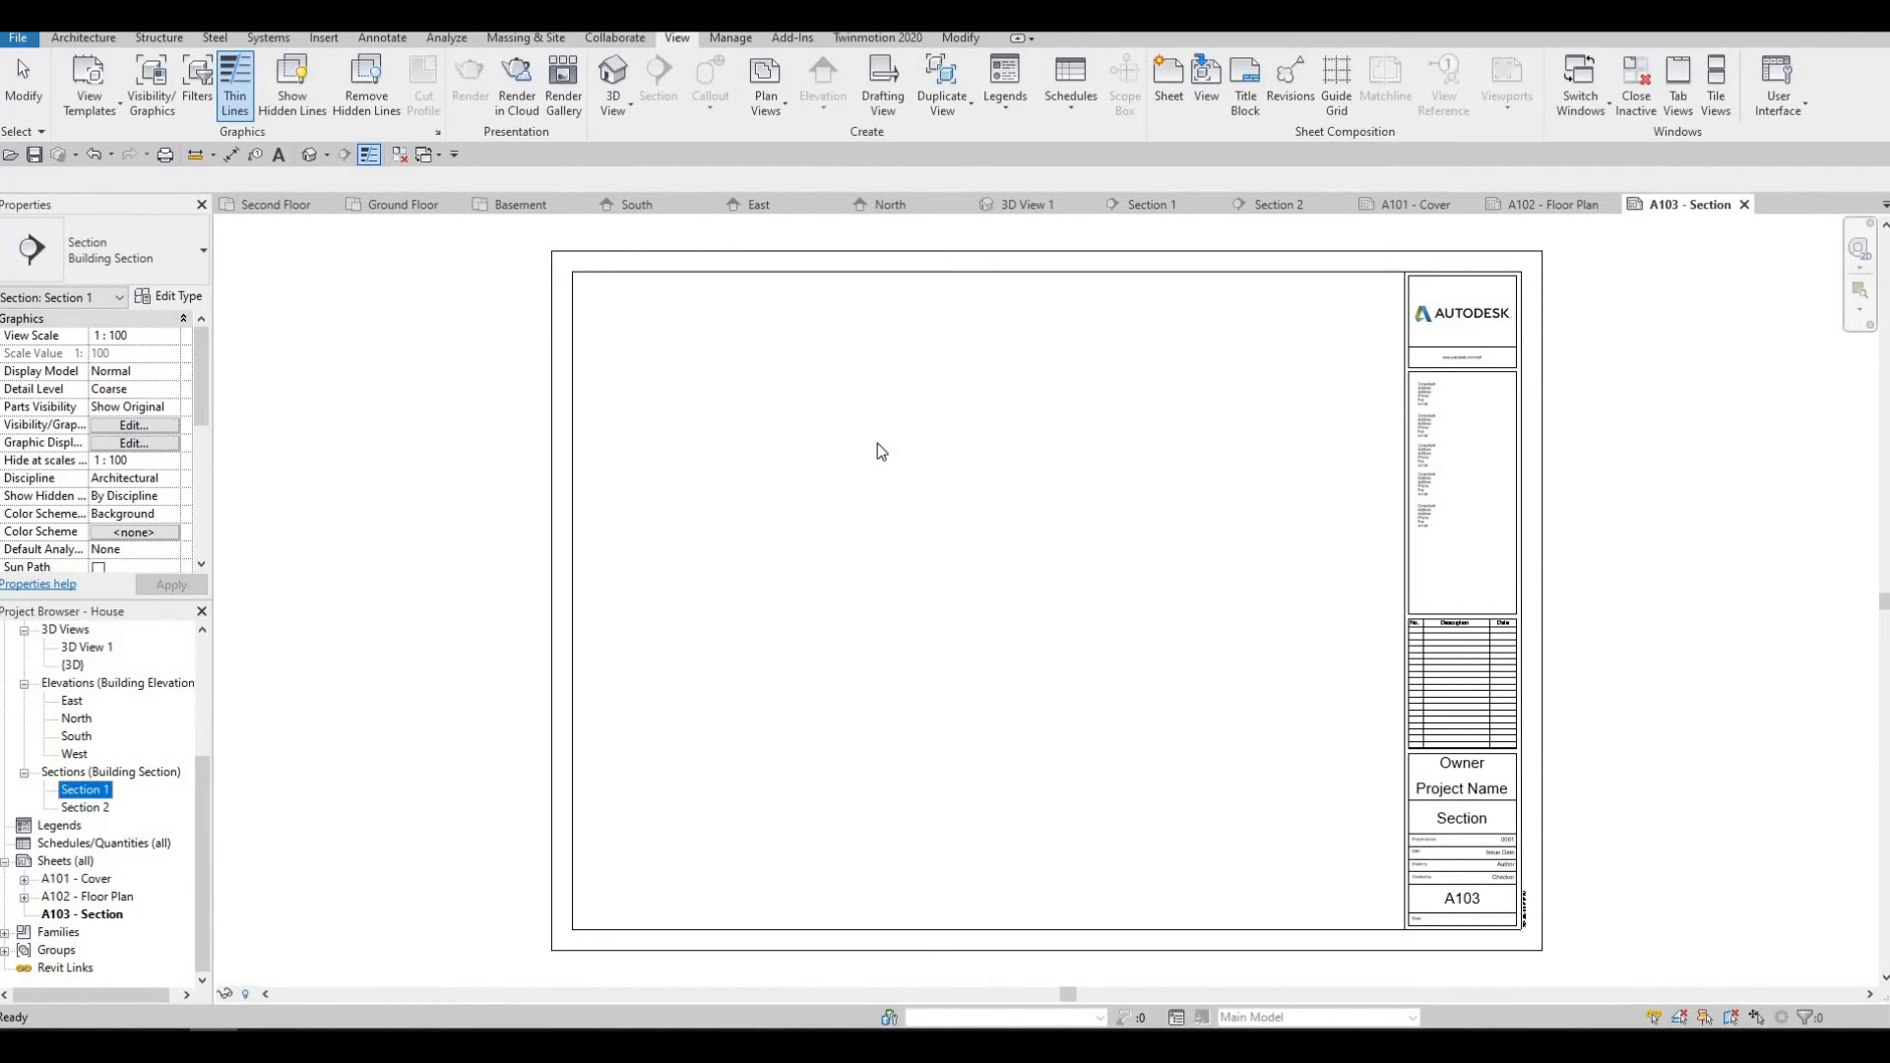
pyautogui.click(815, 433)
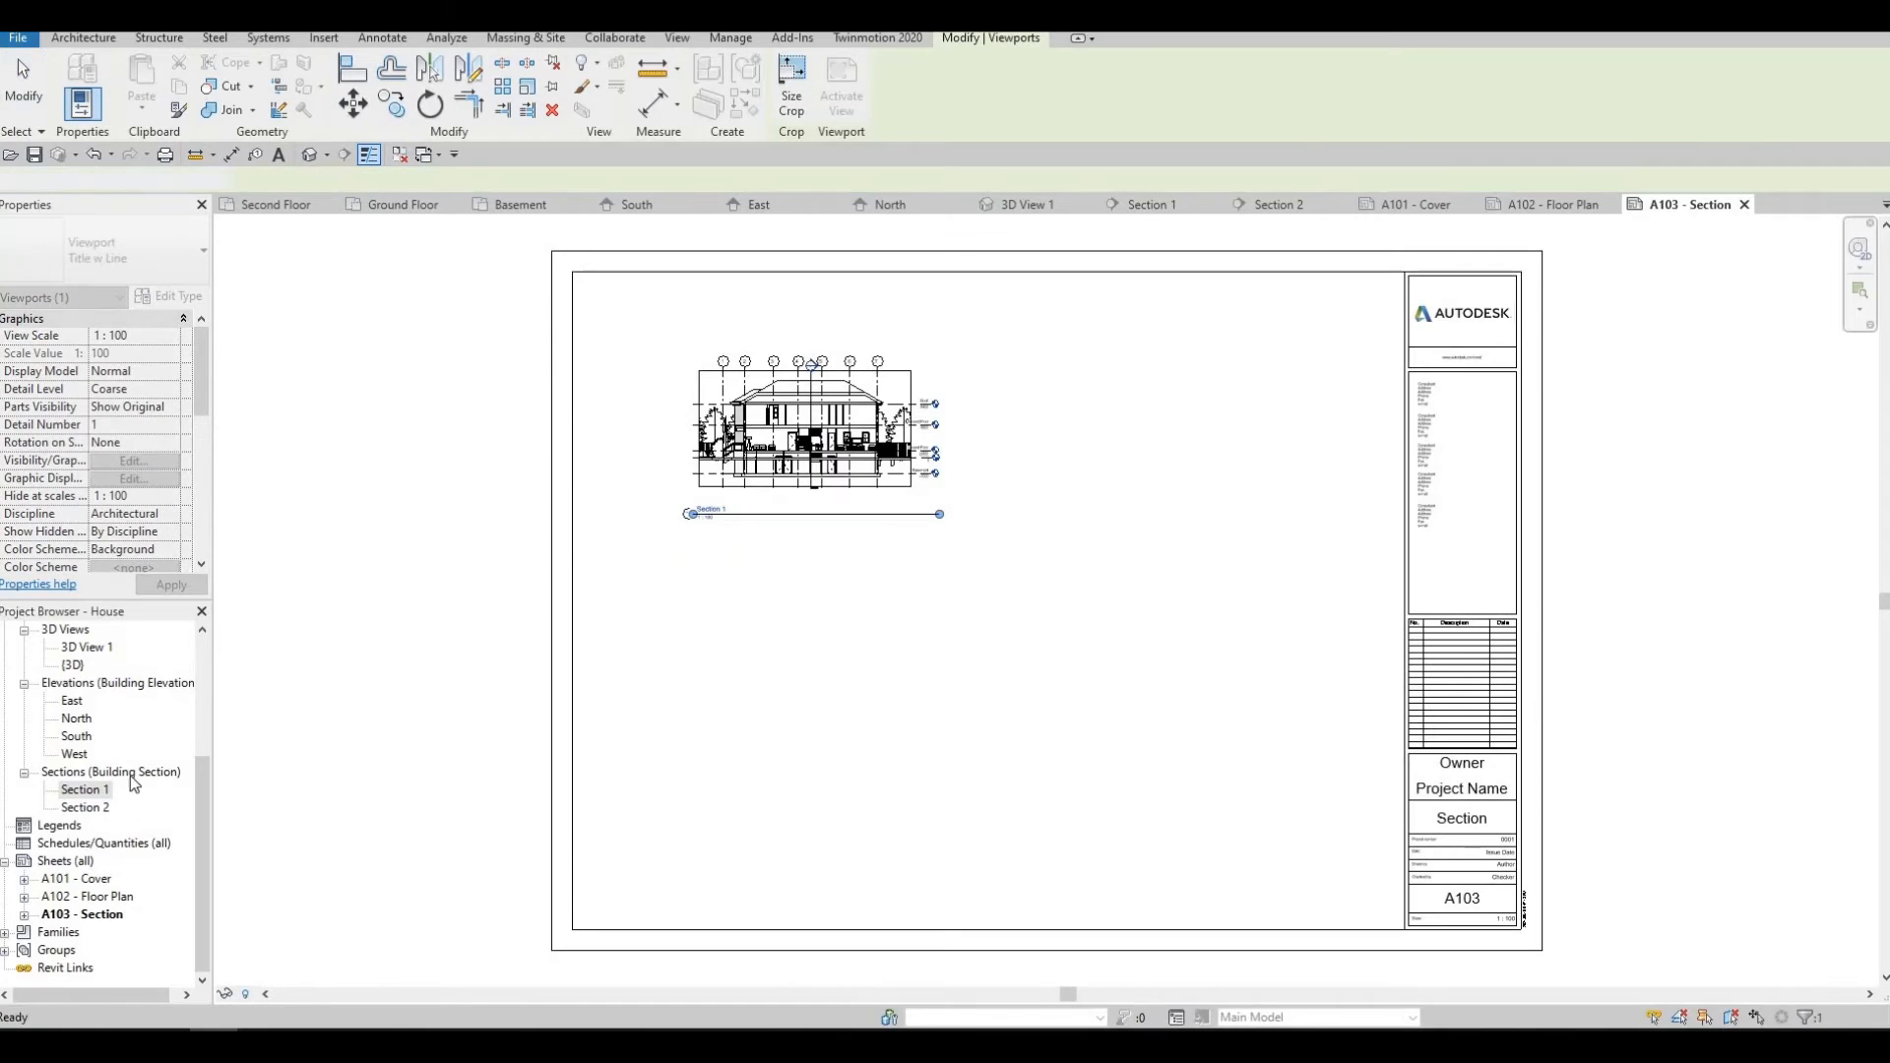
pyautogui.click(89, 807)
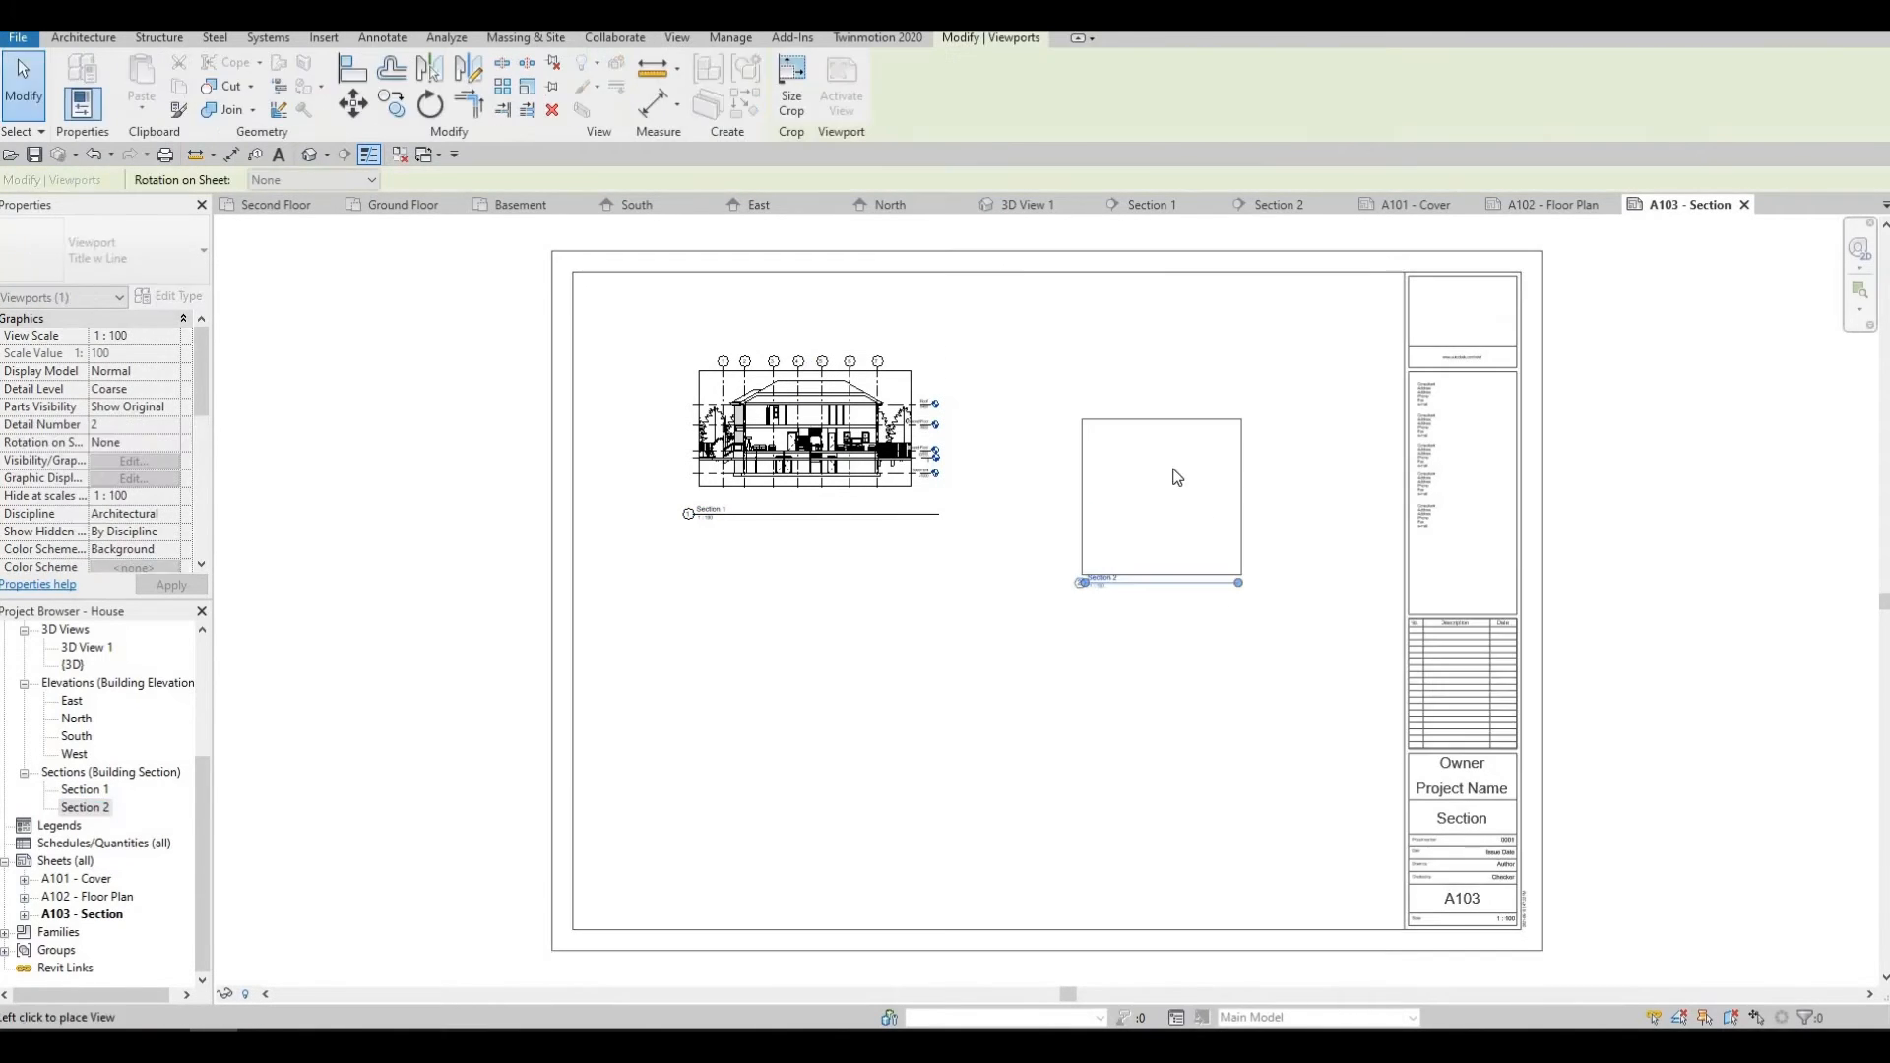
pyautogui.click(1168, 460)
pyautogui.press('Escape')
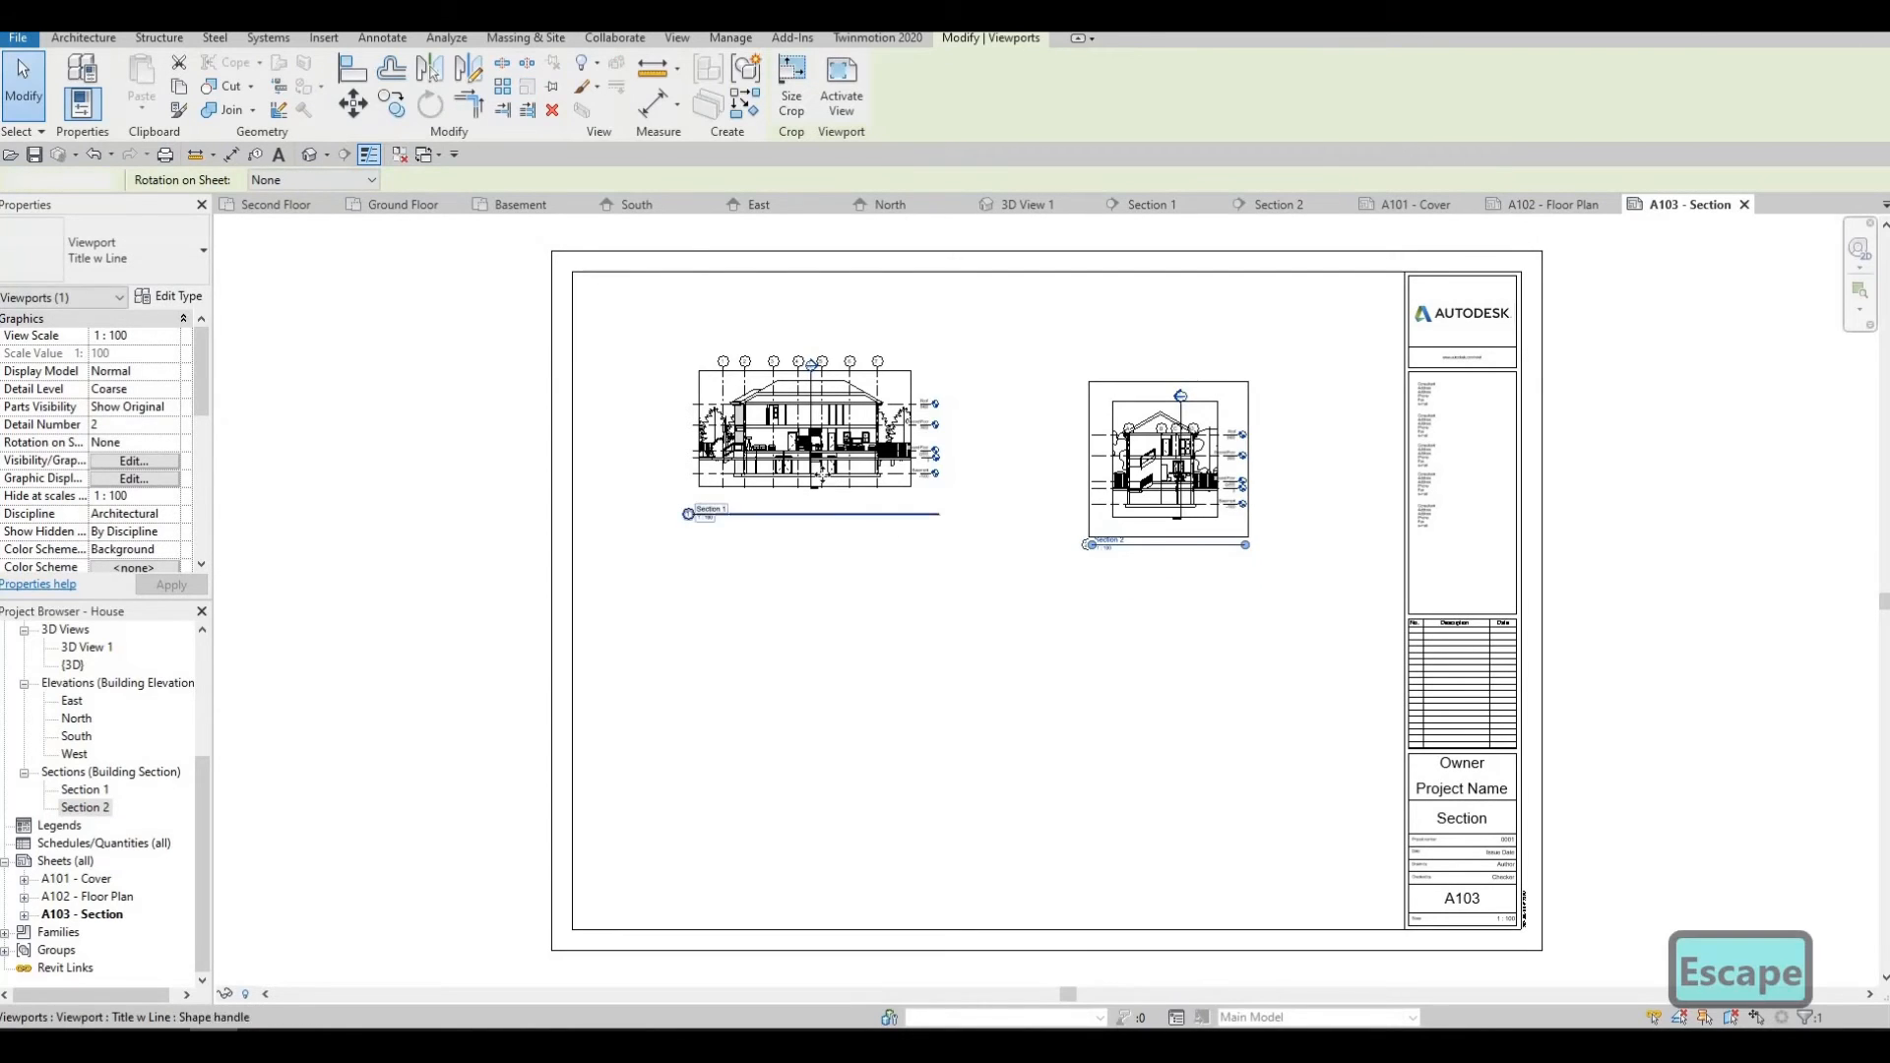
# Move the Section 1 viewport down on the sheet so it sits roughly level with Section 2.
pyautogui.click(817, 482)
pyautogui.moveTo(817, 483); pyautogui.dragTo(822, 521)
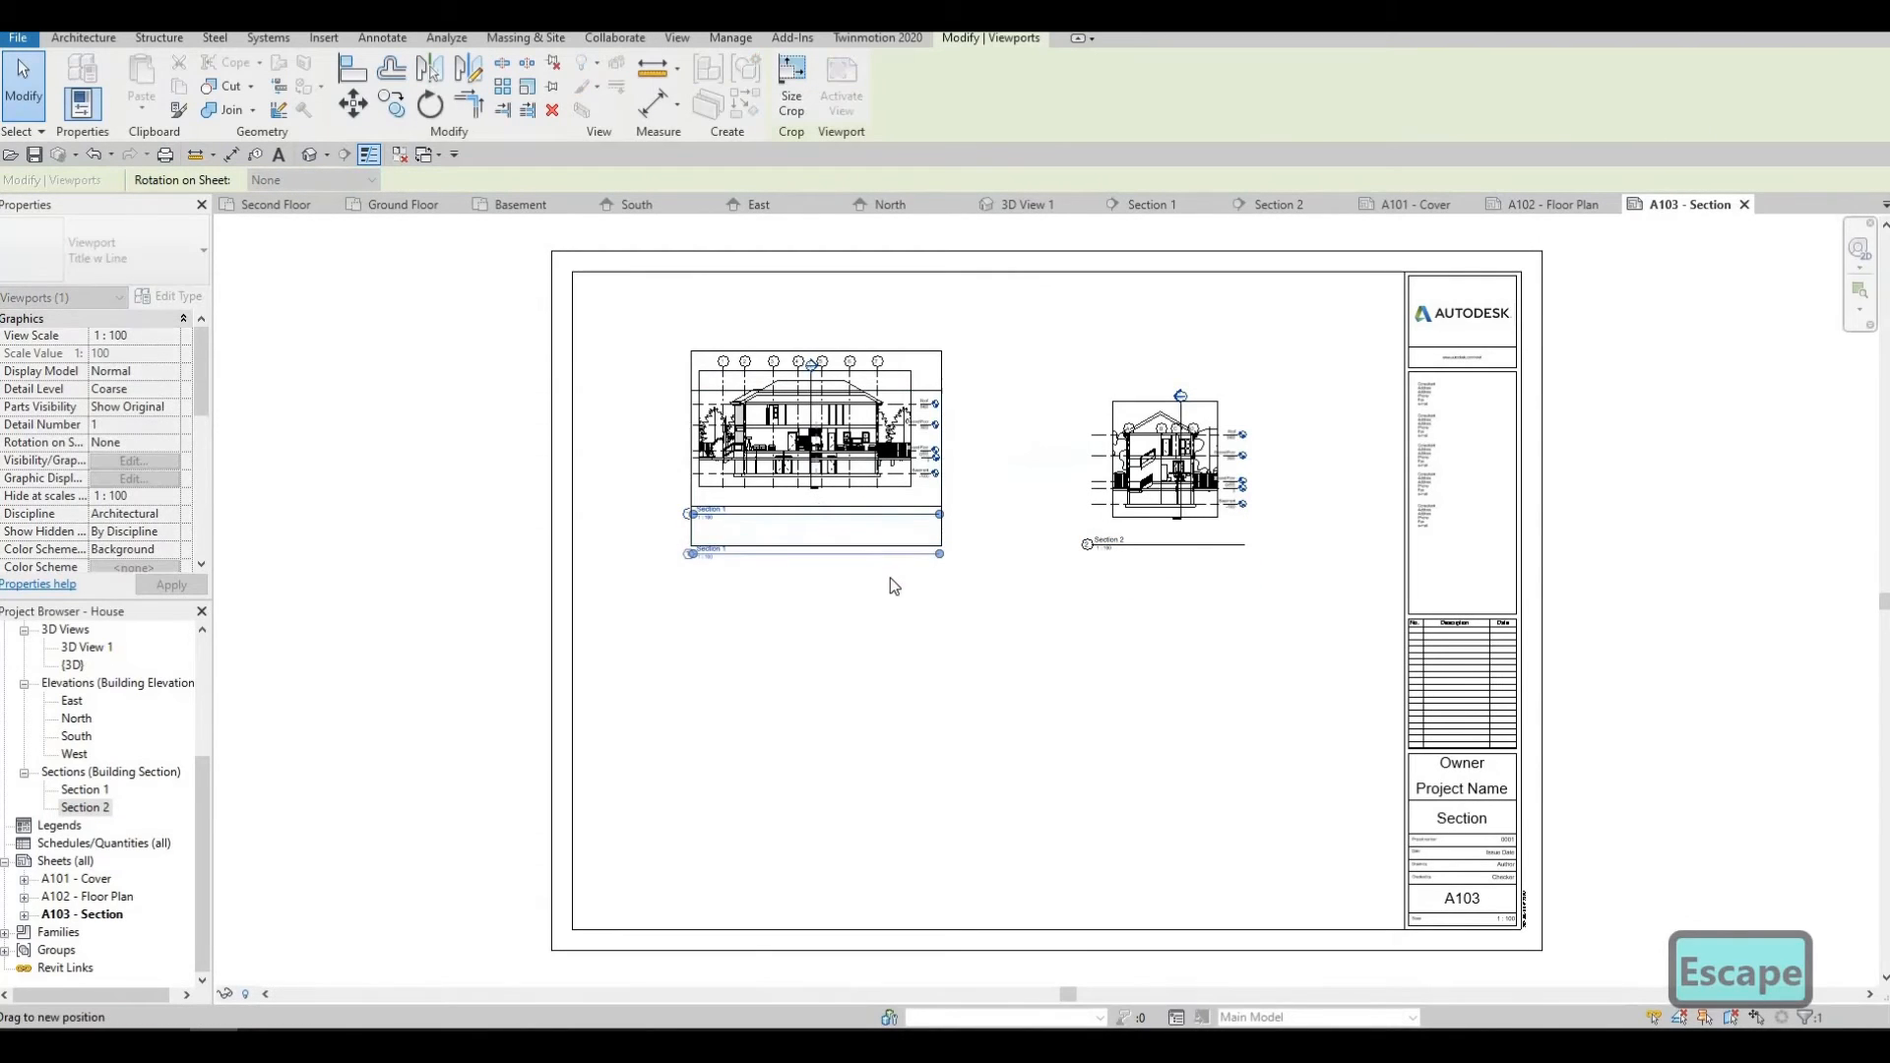
pyautogui.press('Escape')
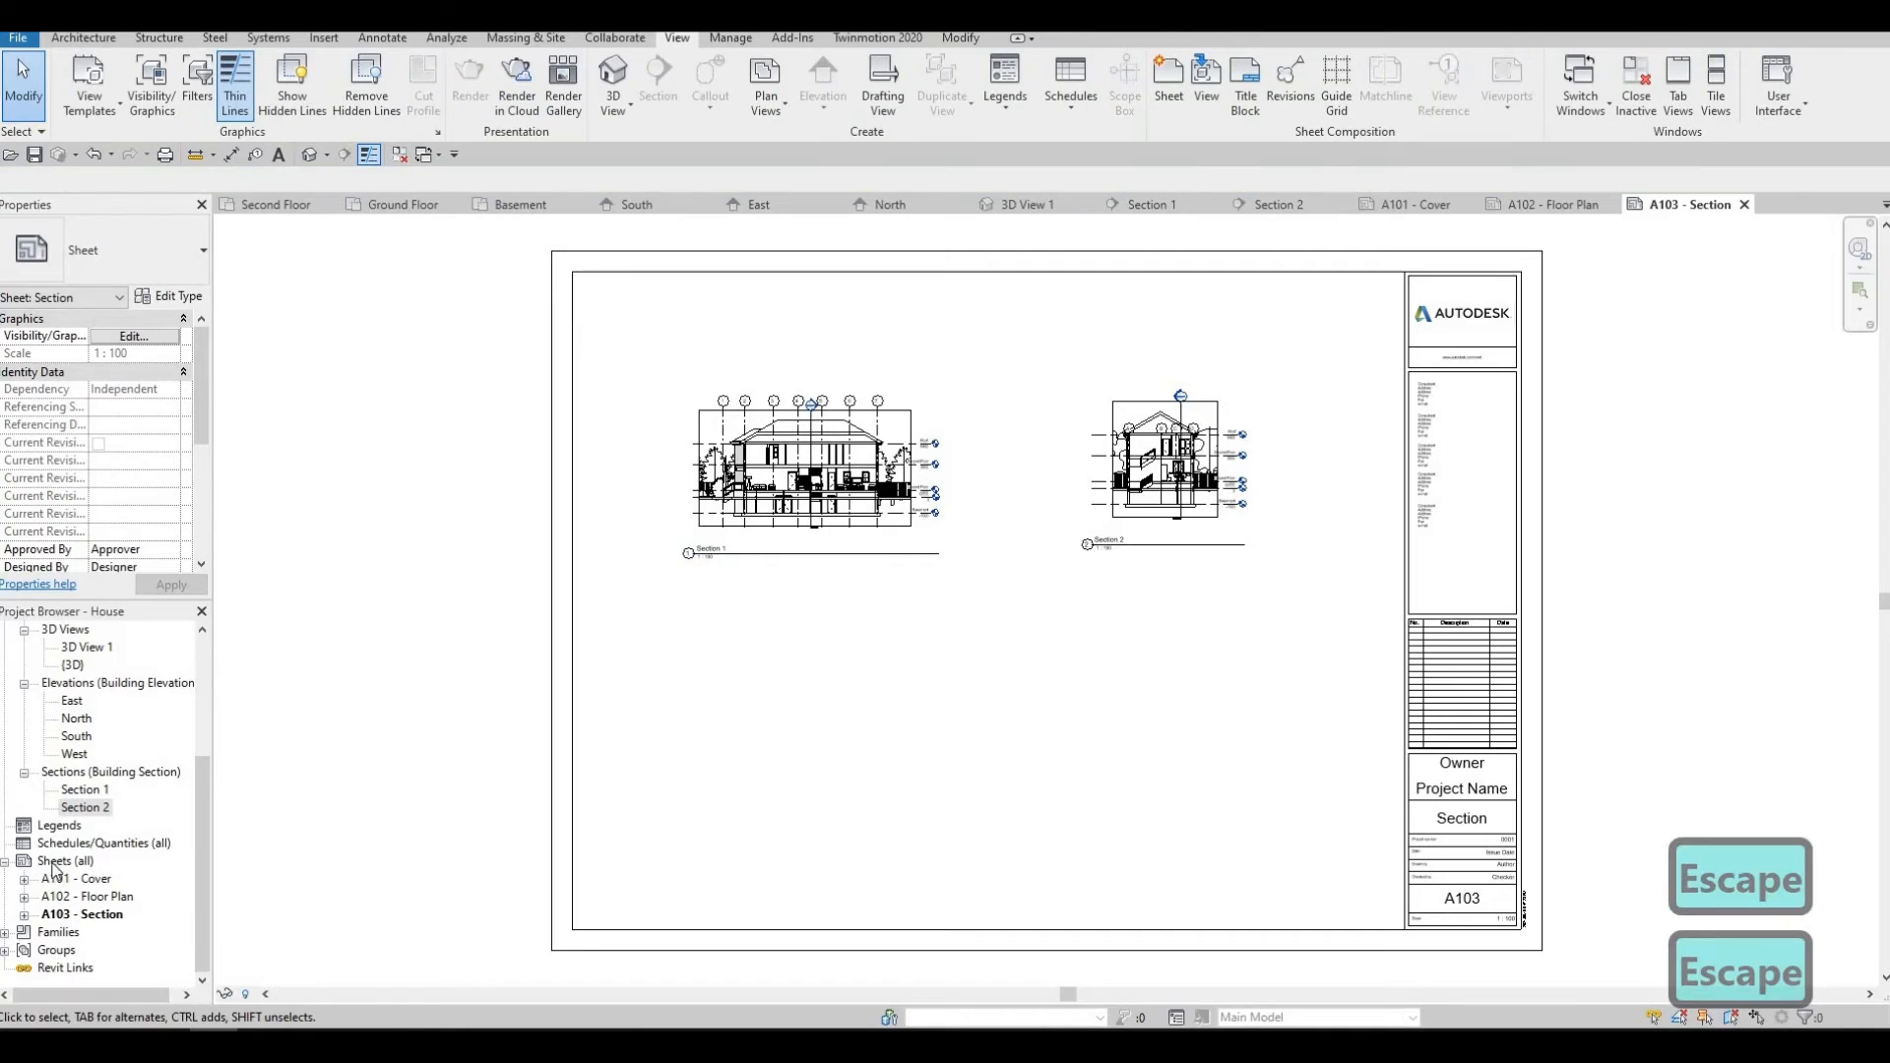
# Add another sheet with the A0 metric titleblock and name it Elevation.
pyautogui.click(52, 862)
pyautogui.rightClick(52, 863)
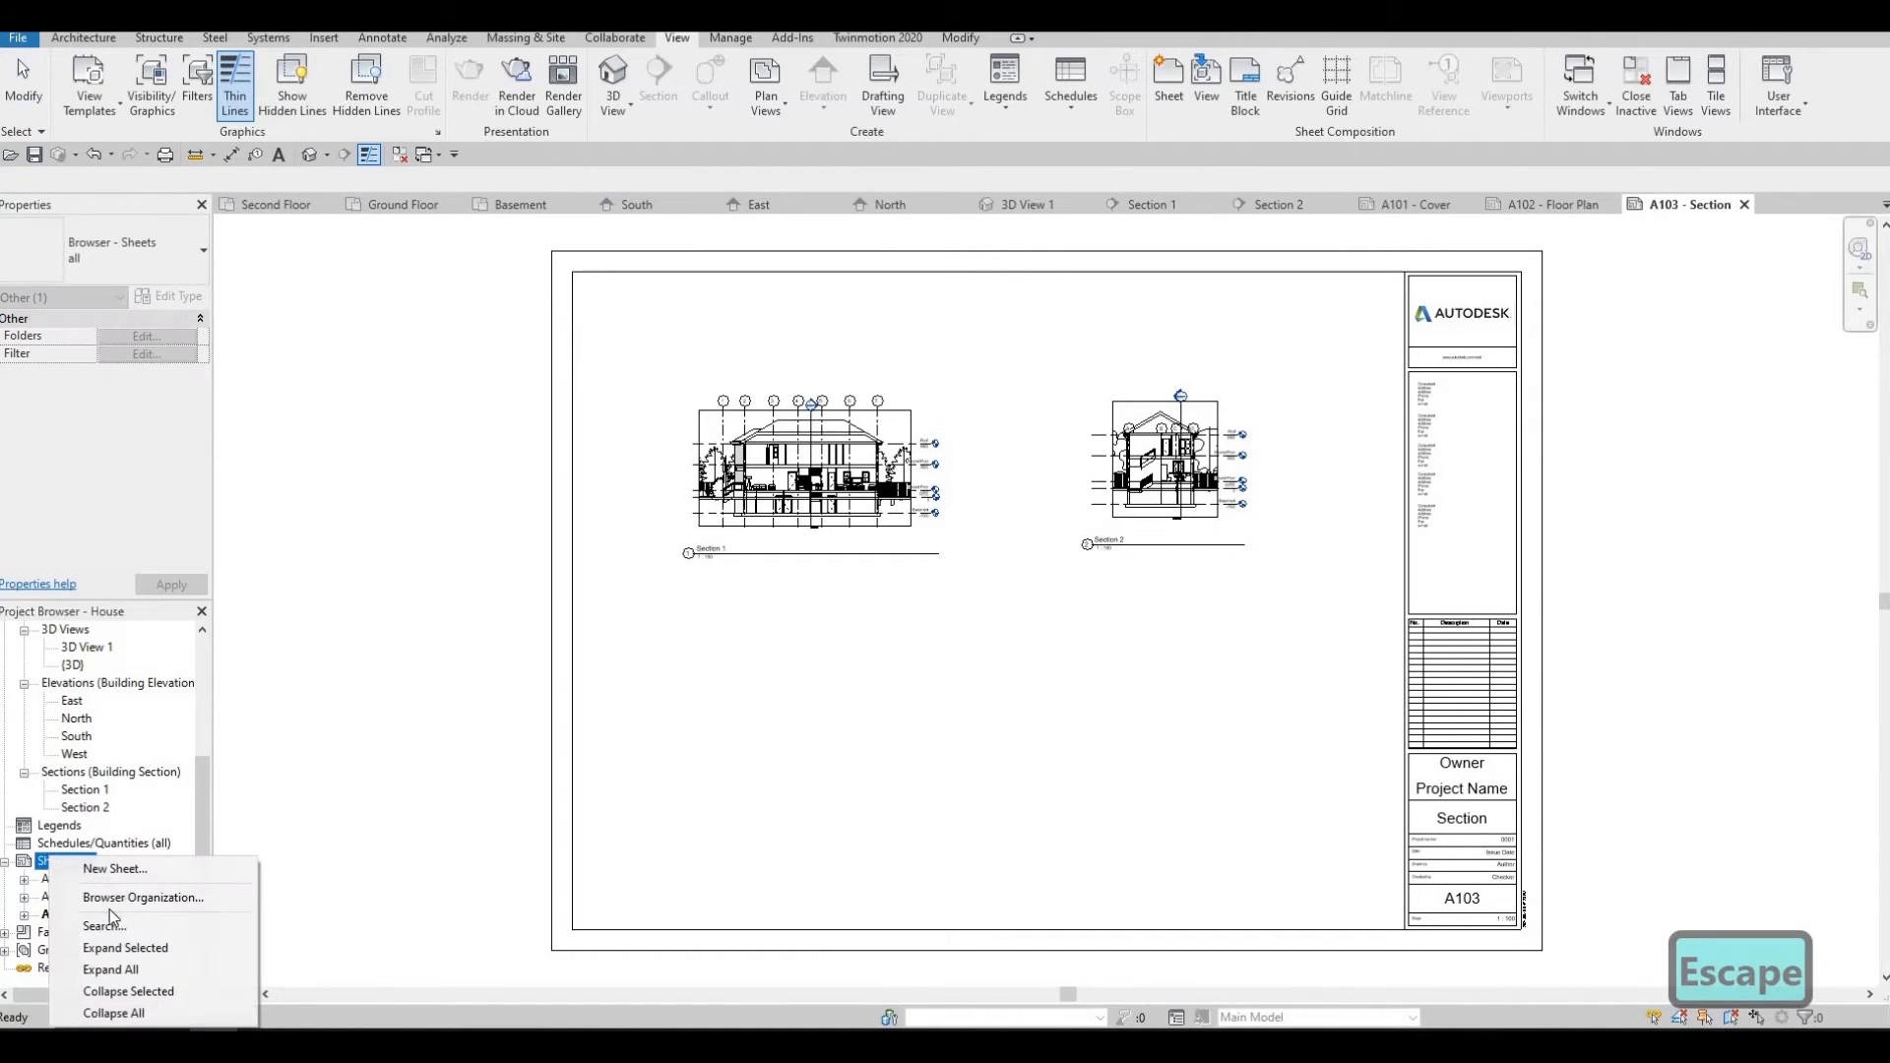
pyautogui.click(114, 870)
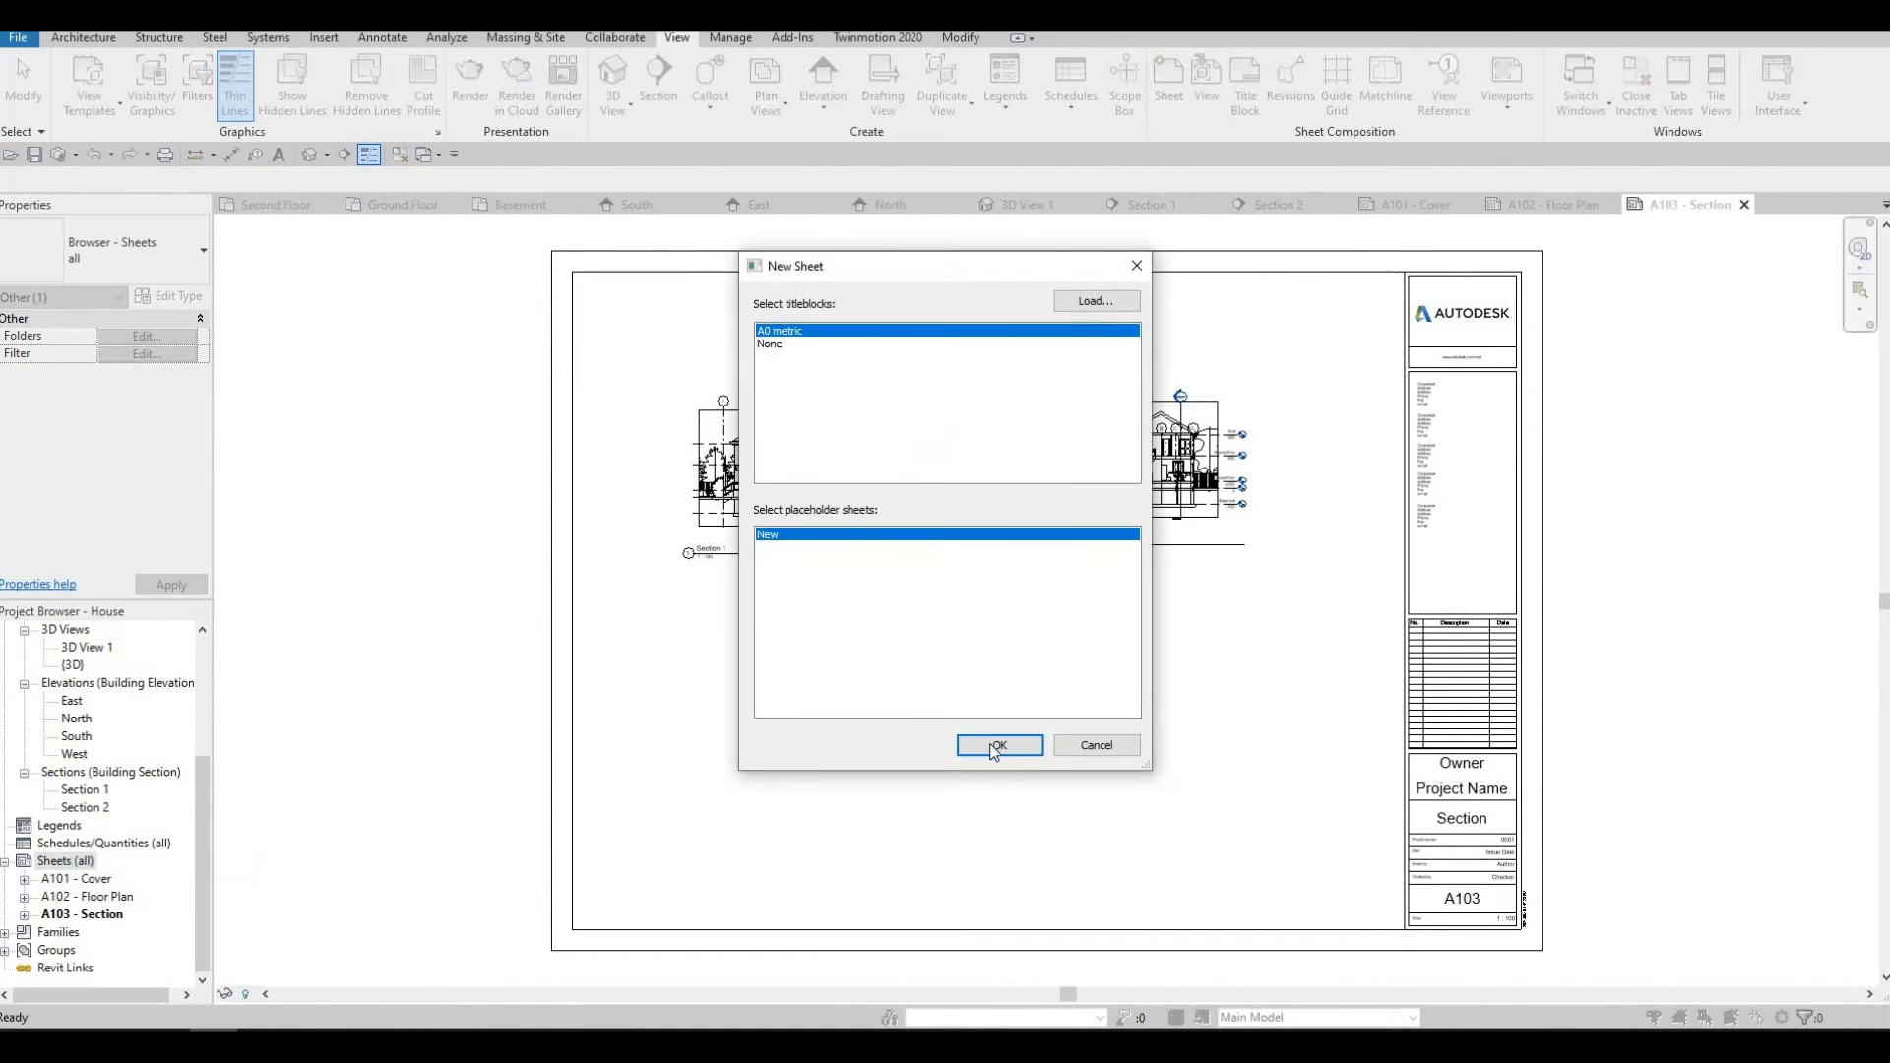
pyautogui.click(984, 746)
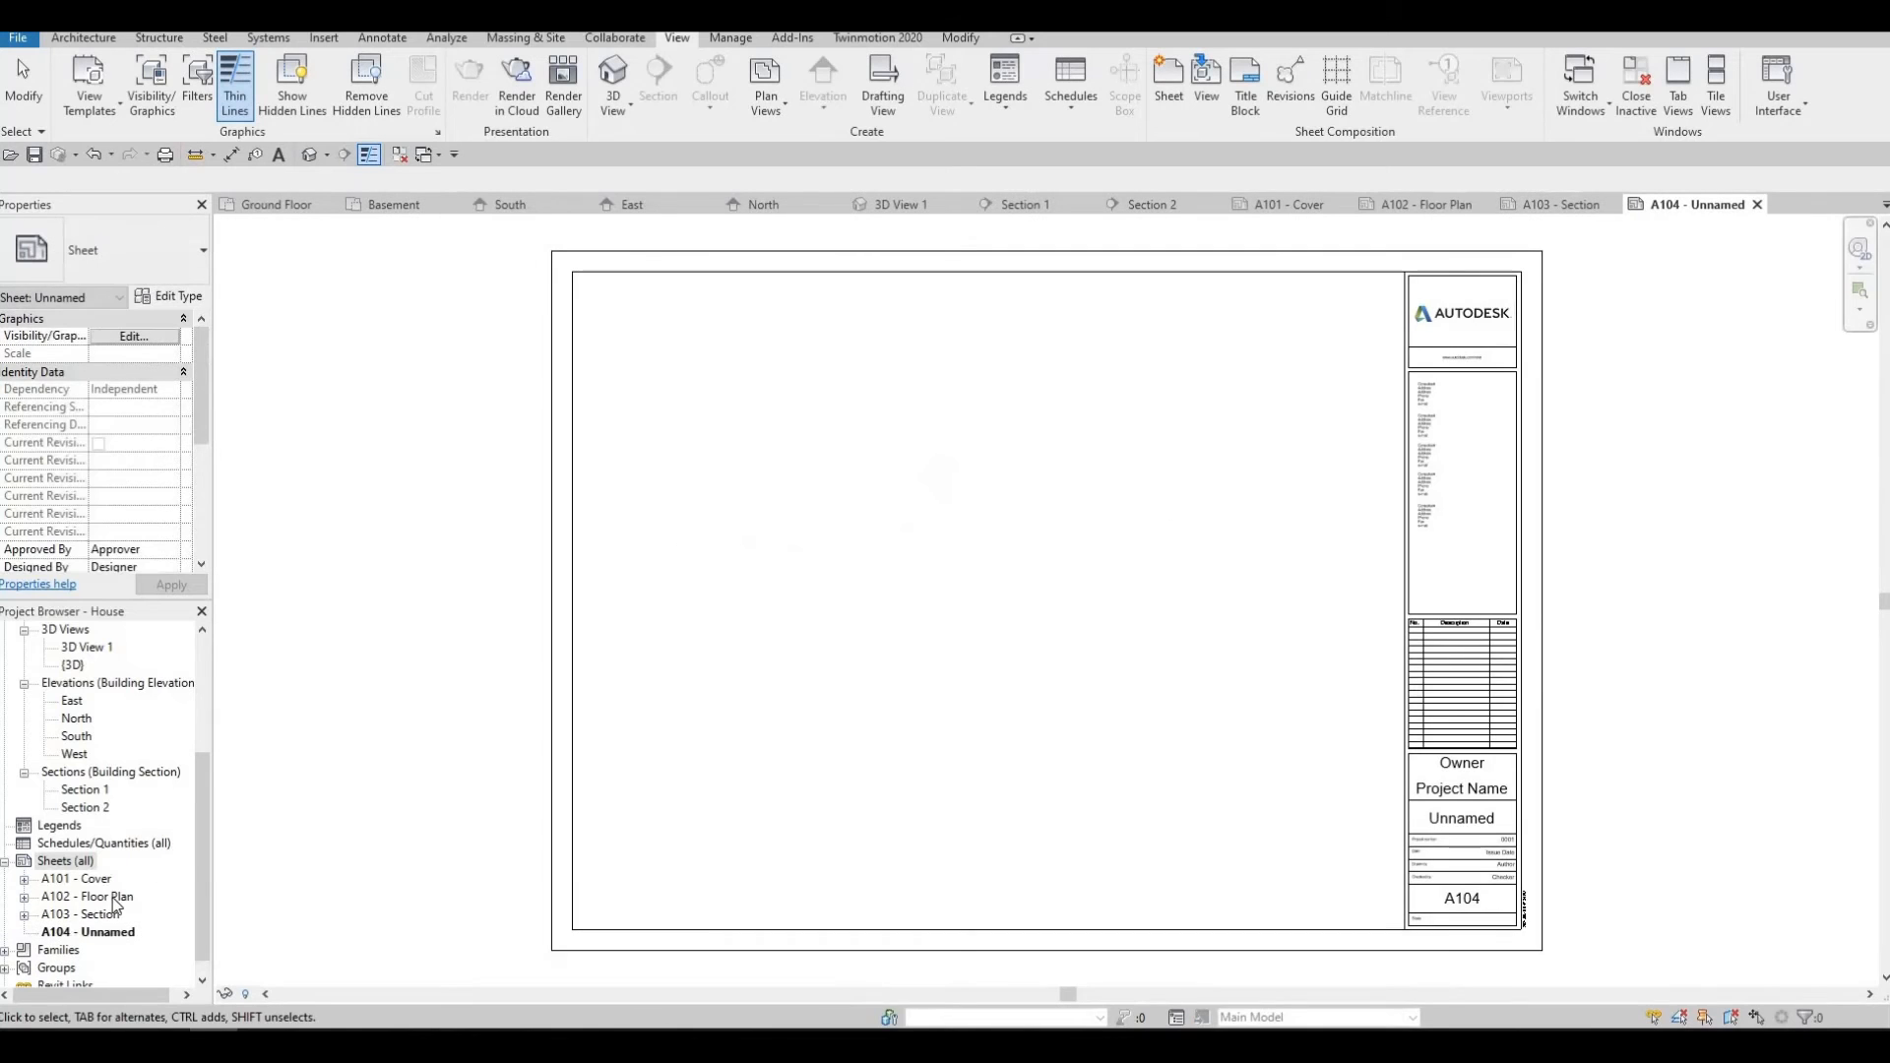
pyautogui.rightClick(88, 931)
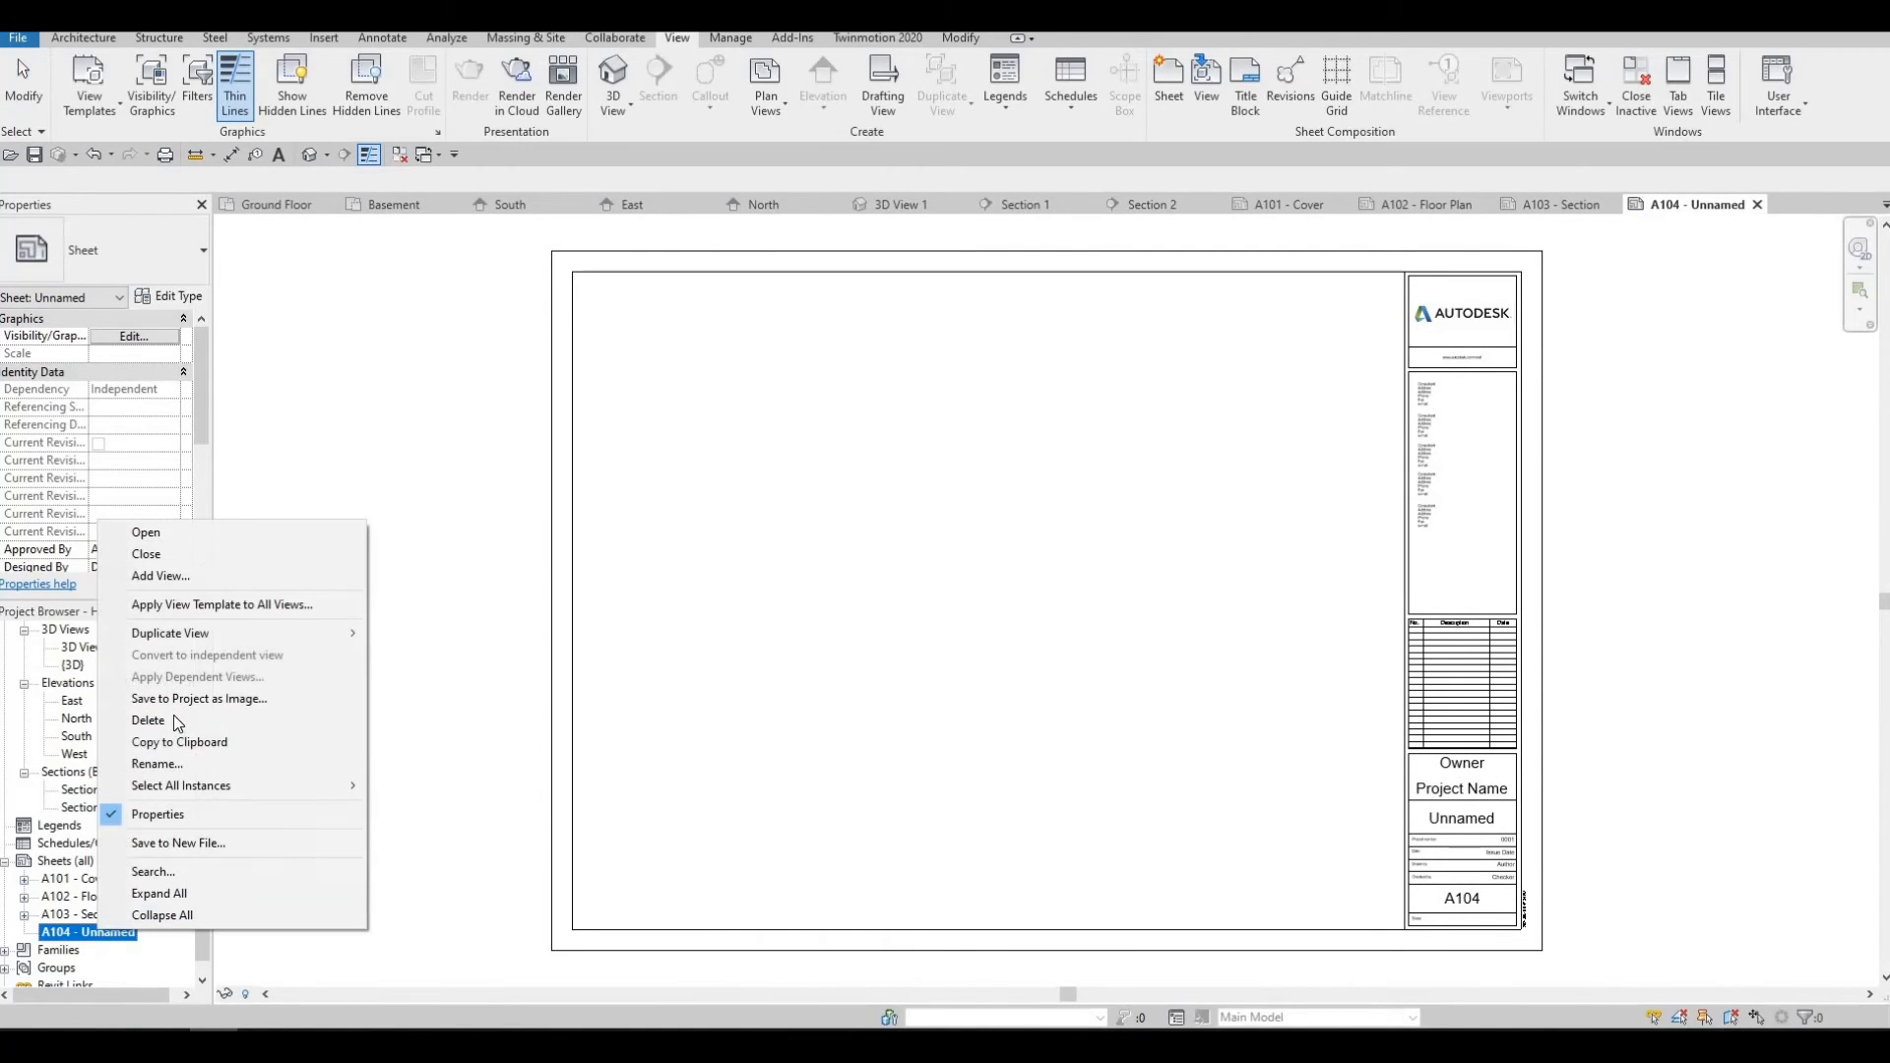
pyautogui.click(233, 765)
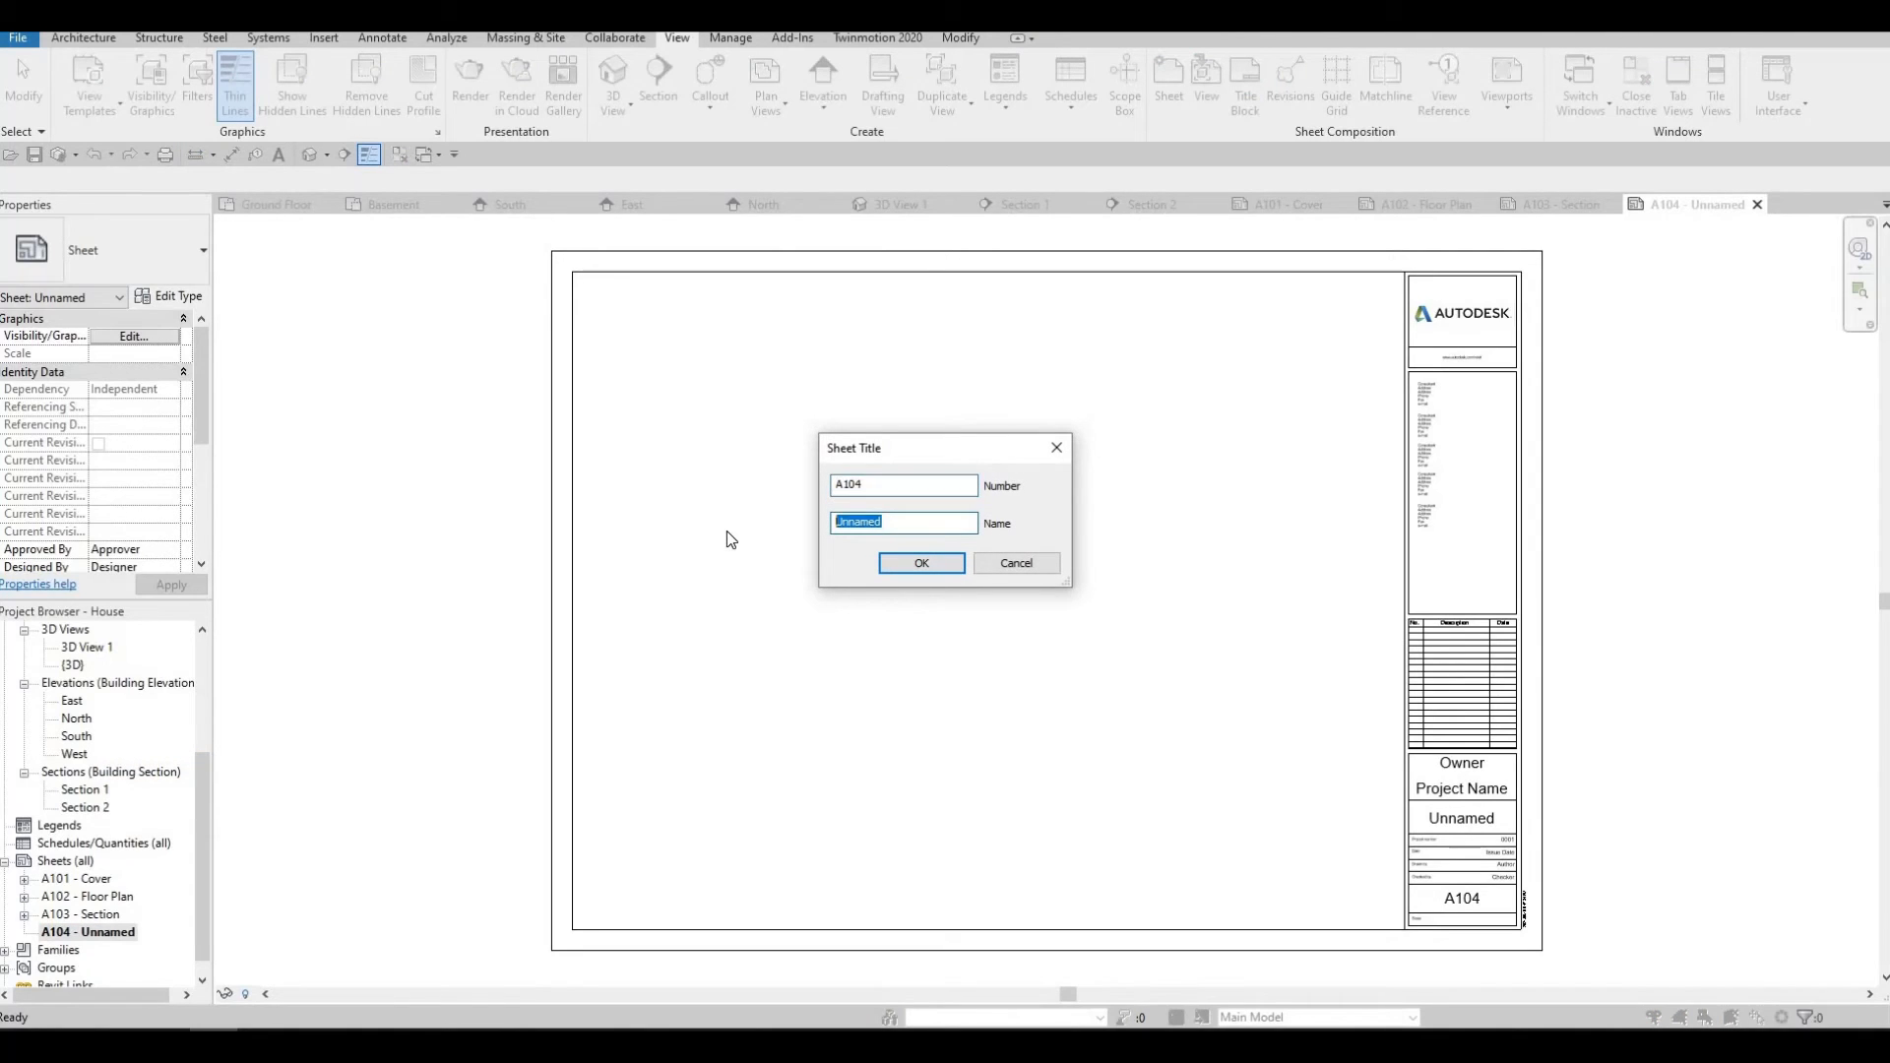
pyautogui.write('Elev')
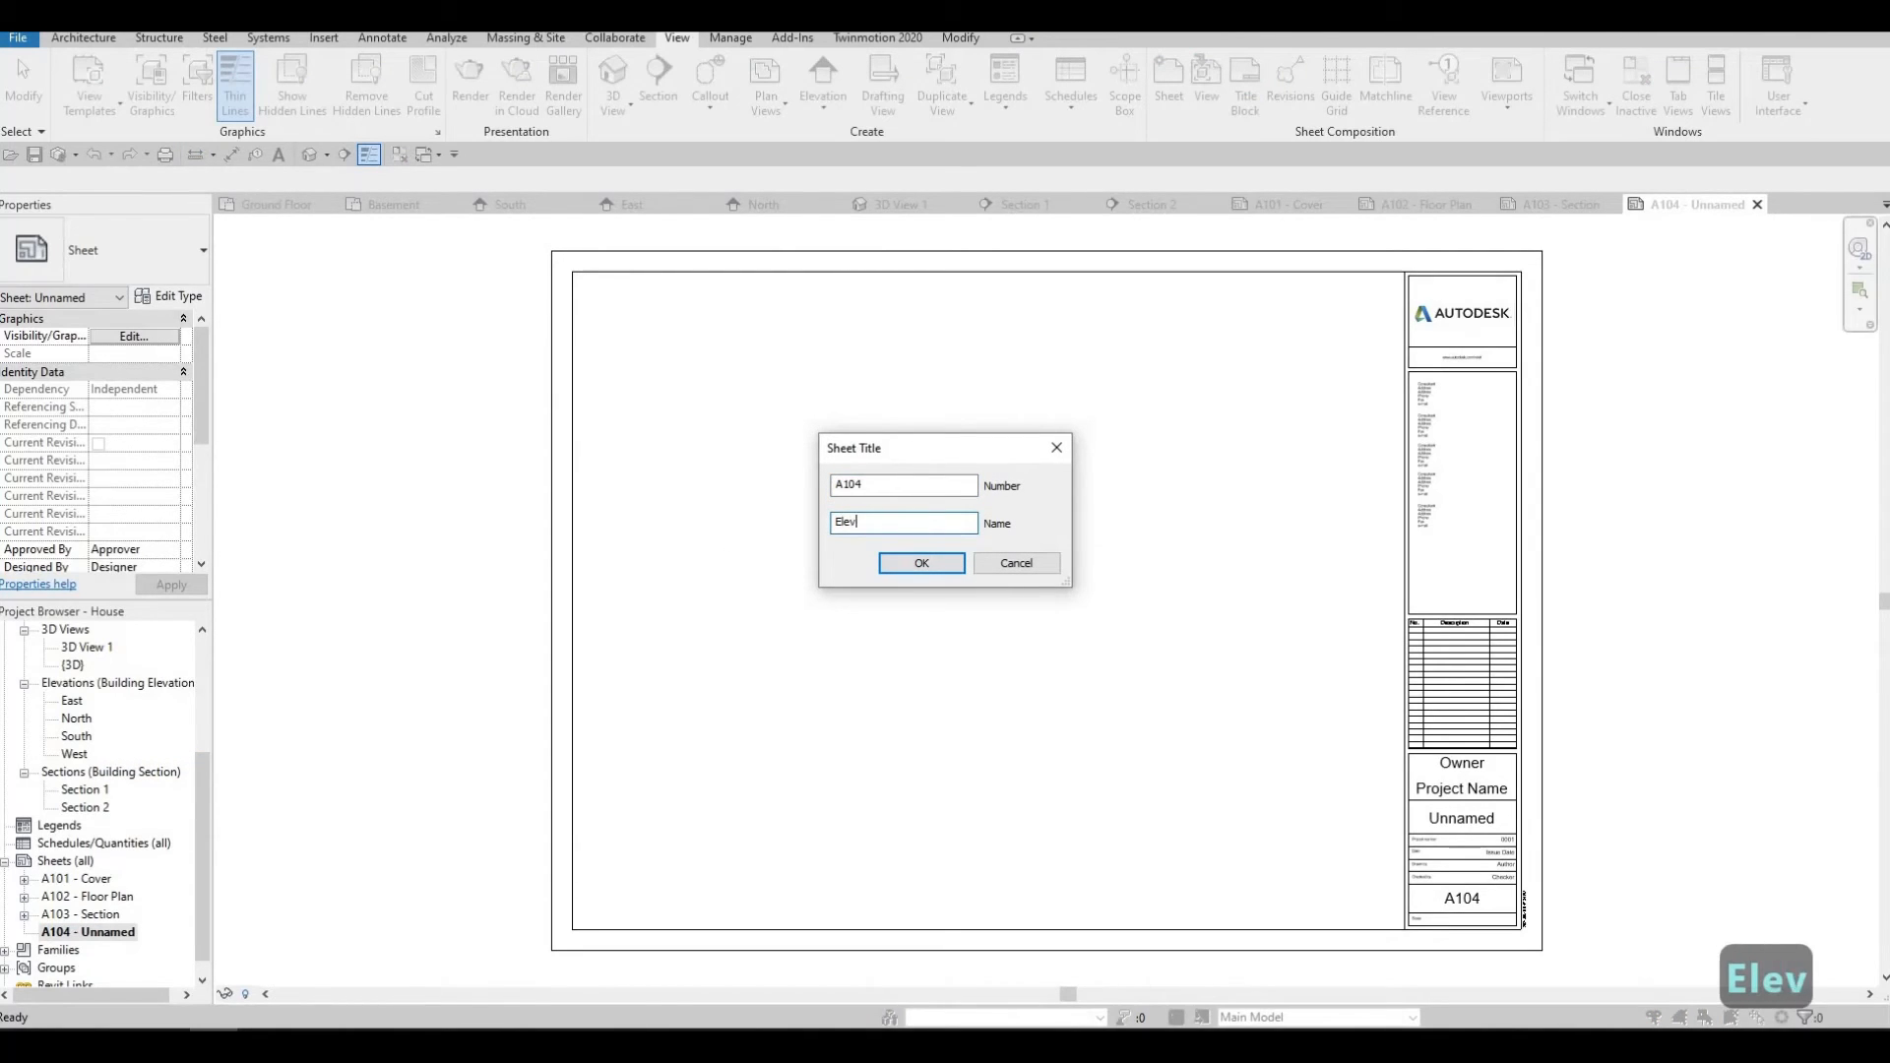
pyautogui.write('ation')
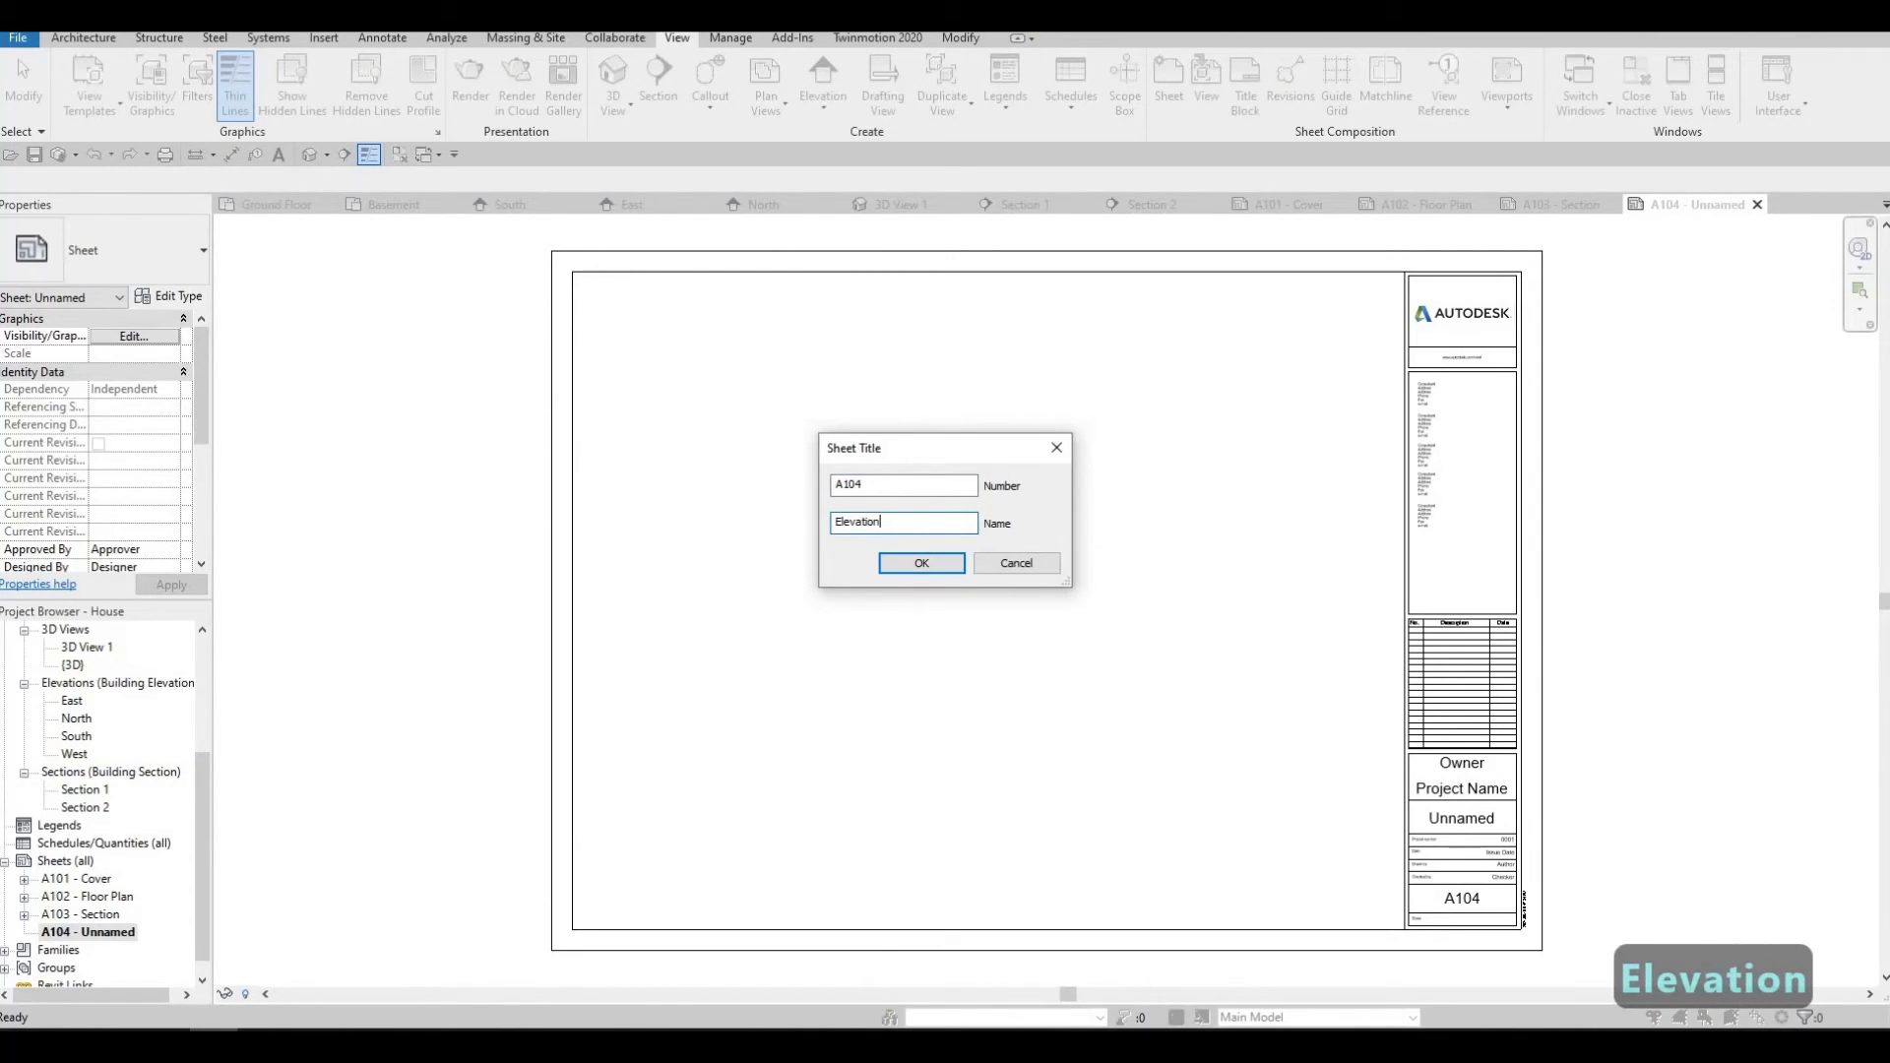
pyautogui.click(913, 567)
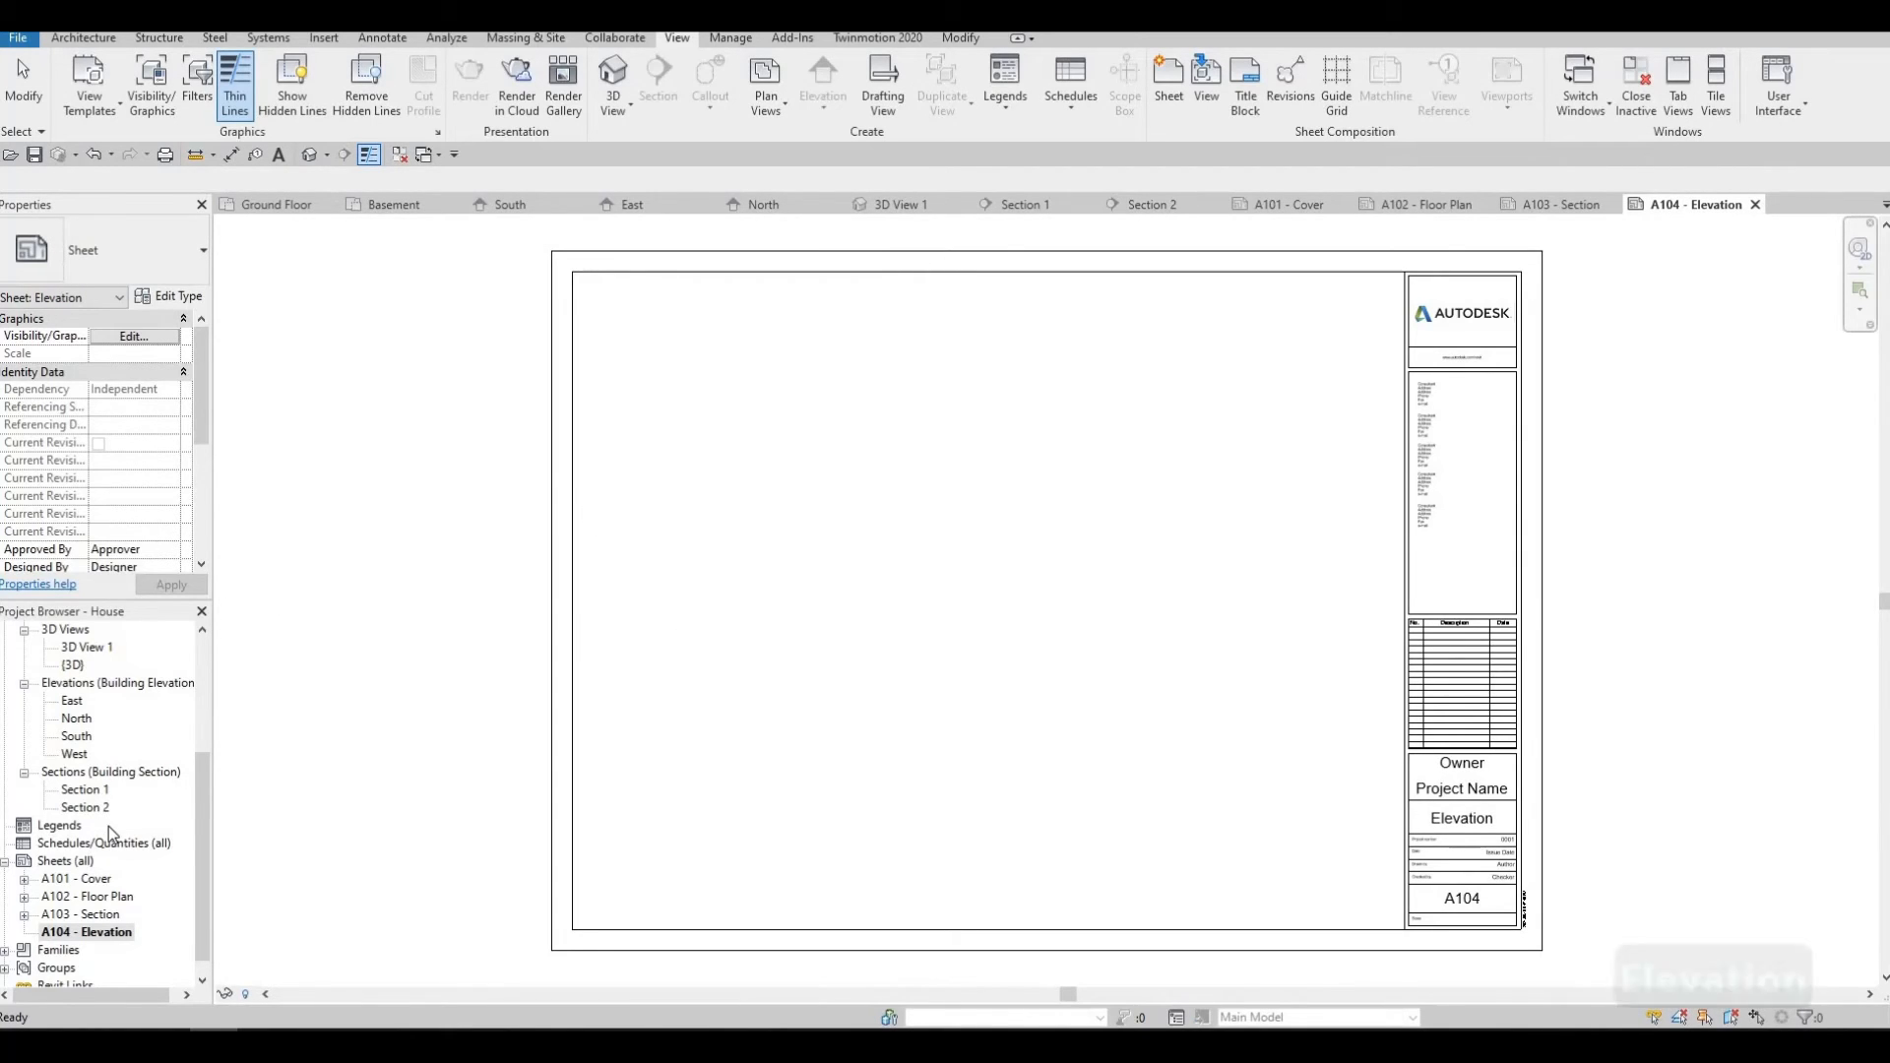
pyautogui.scroll(5, 108, 825)
pyautogui.scroll(-4, 108, 825)
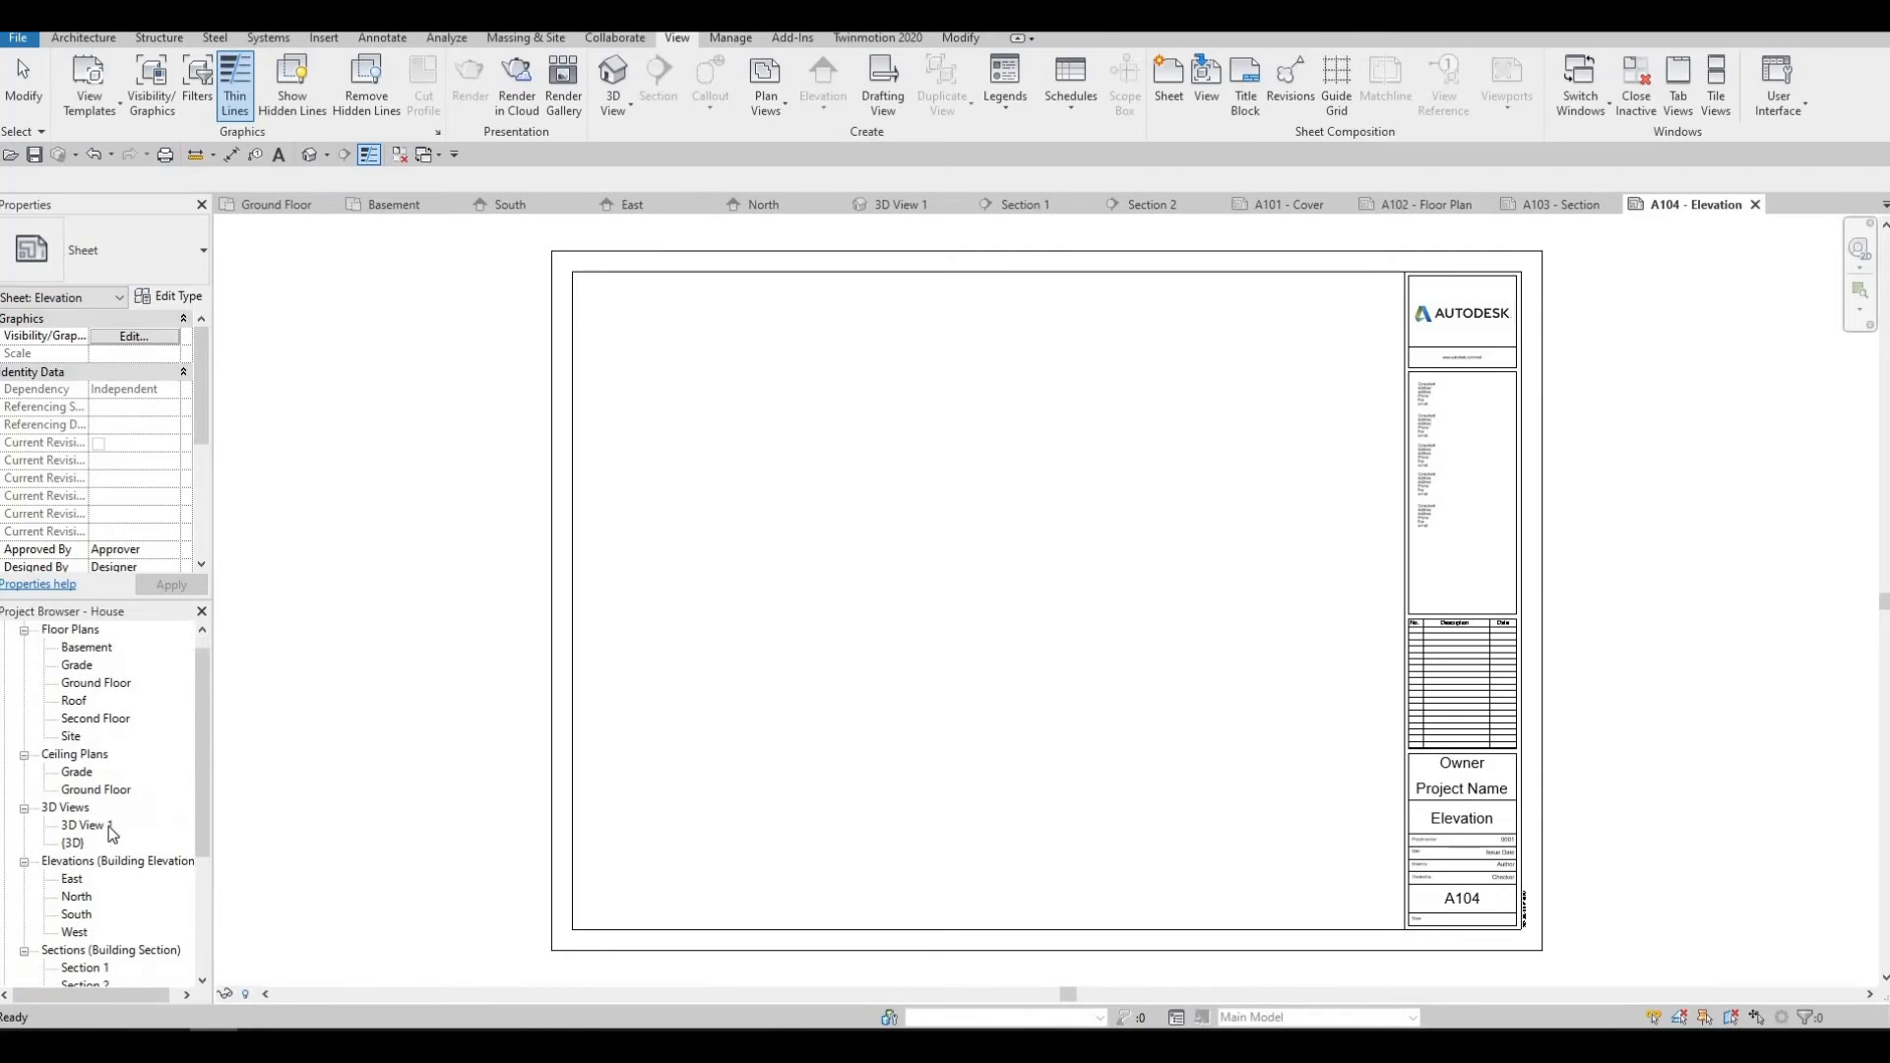
pyautogui.scroll(3, 84, 774)
pyautogui.scroll(1, 85, 774)
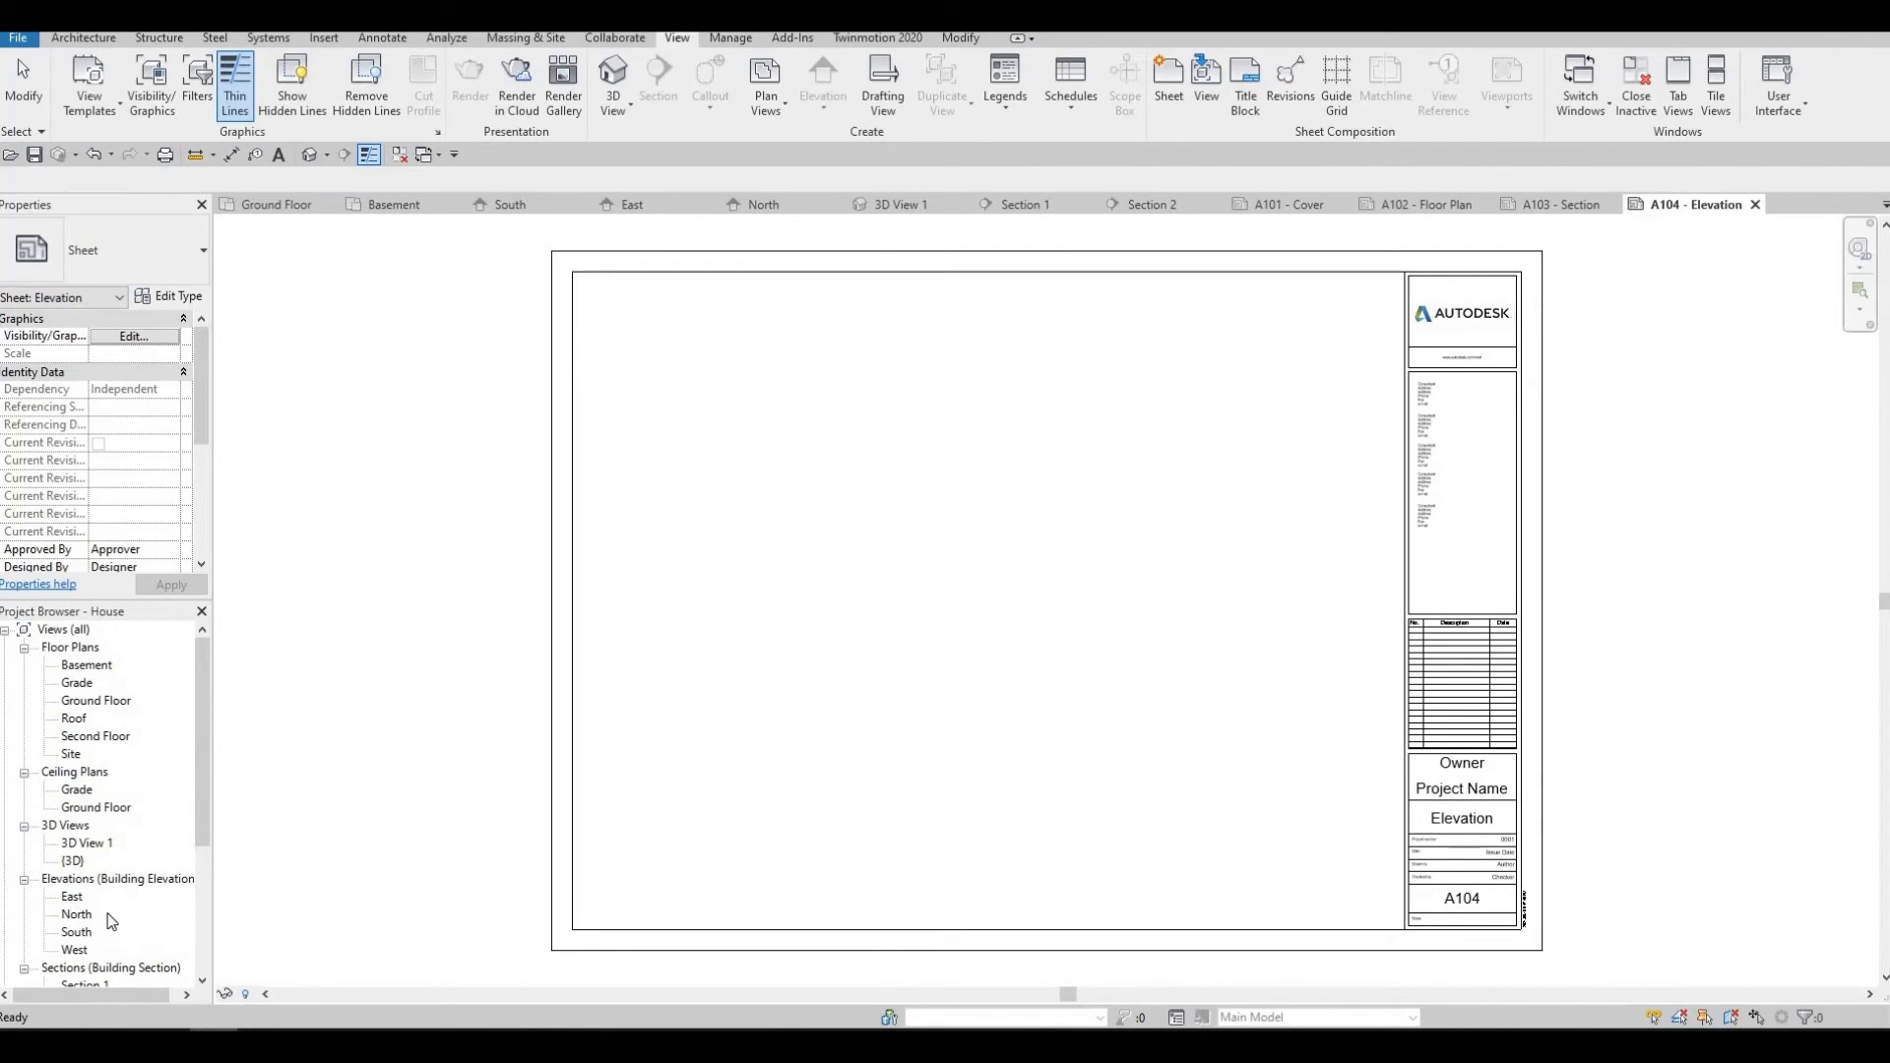
# Place the South and North elevations on the A104 sheet, aligning South directly above North in the right half.
pyautogui.click(73, 898)
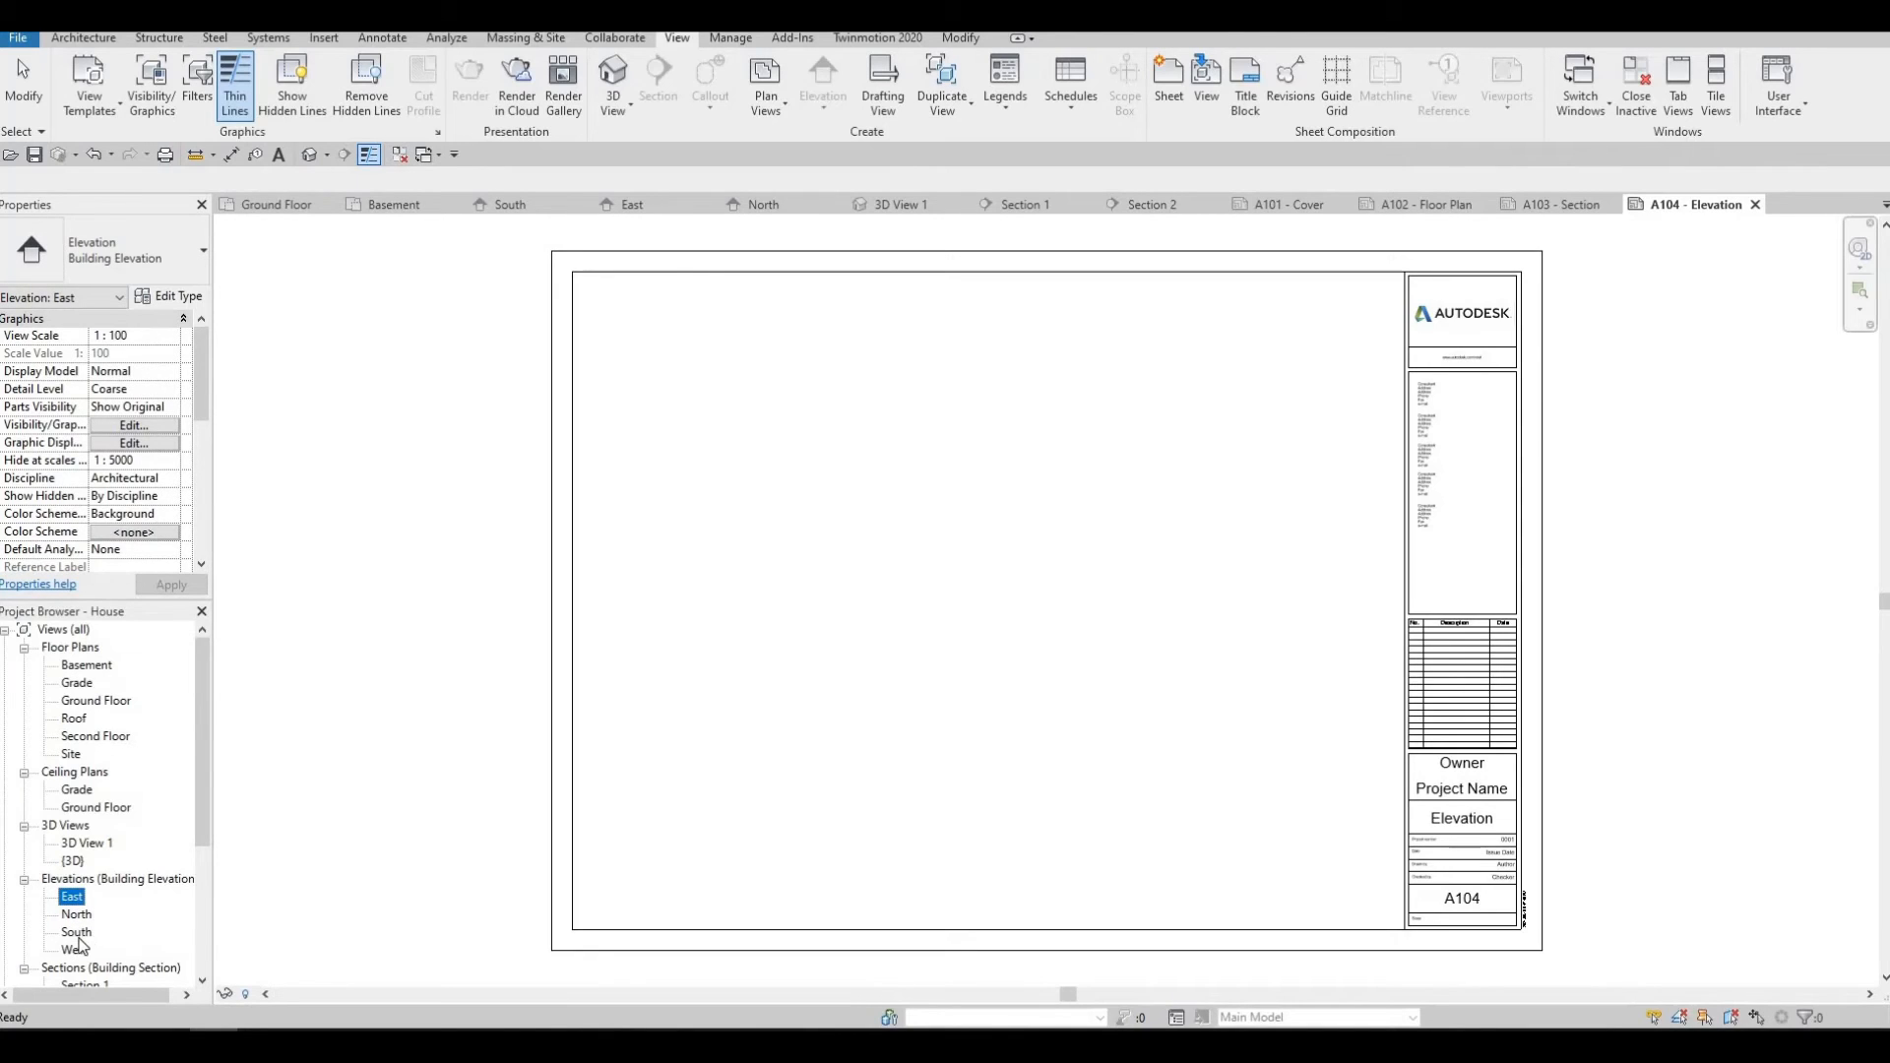
pyautogui.click(802, 406)
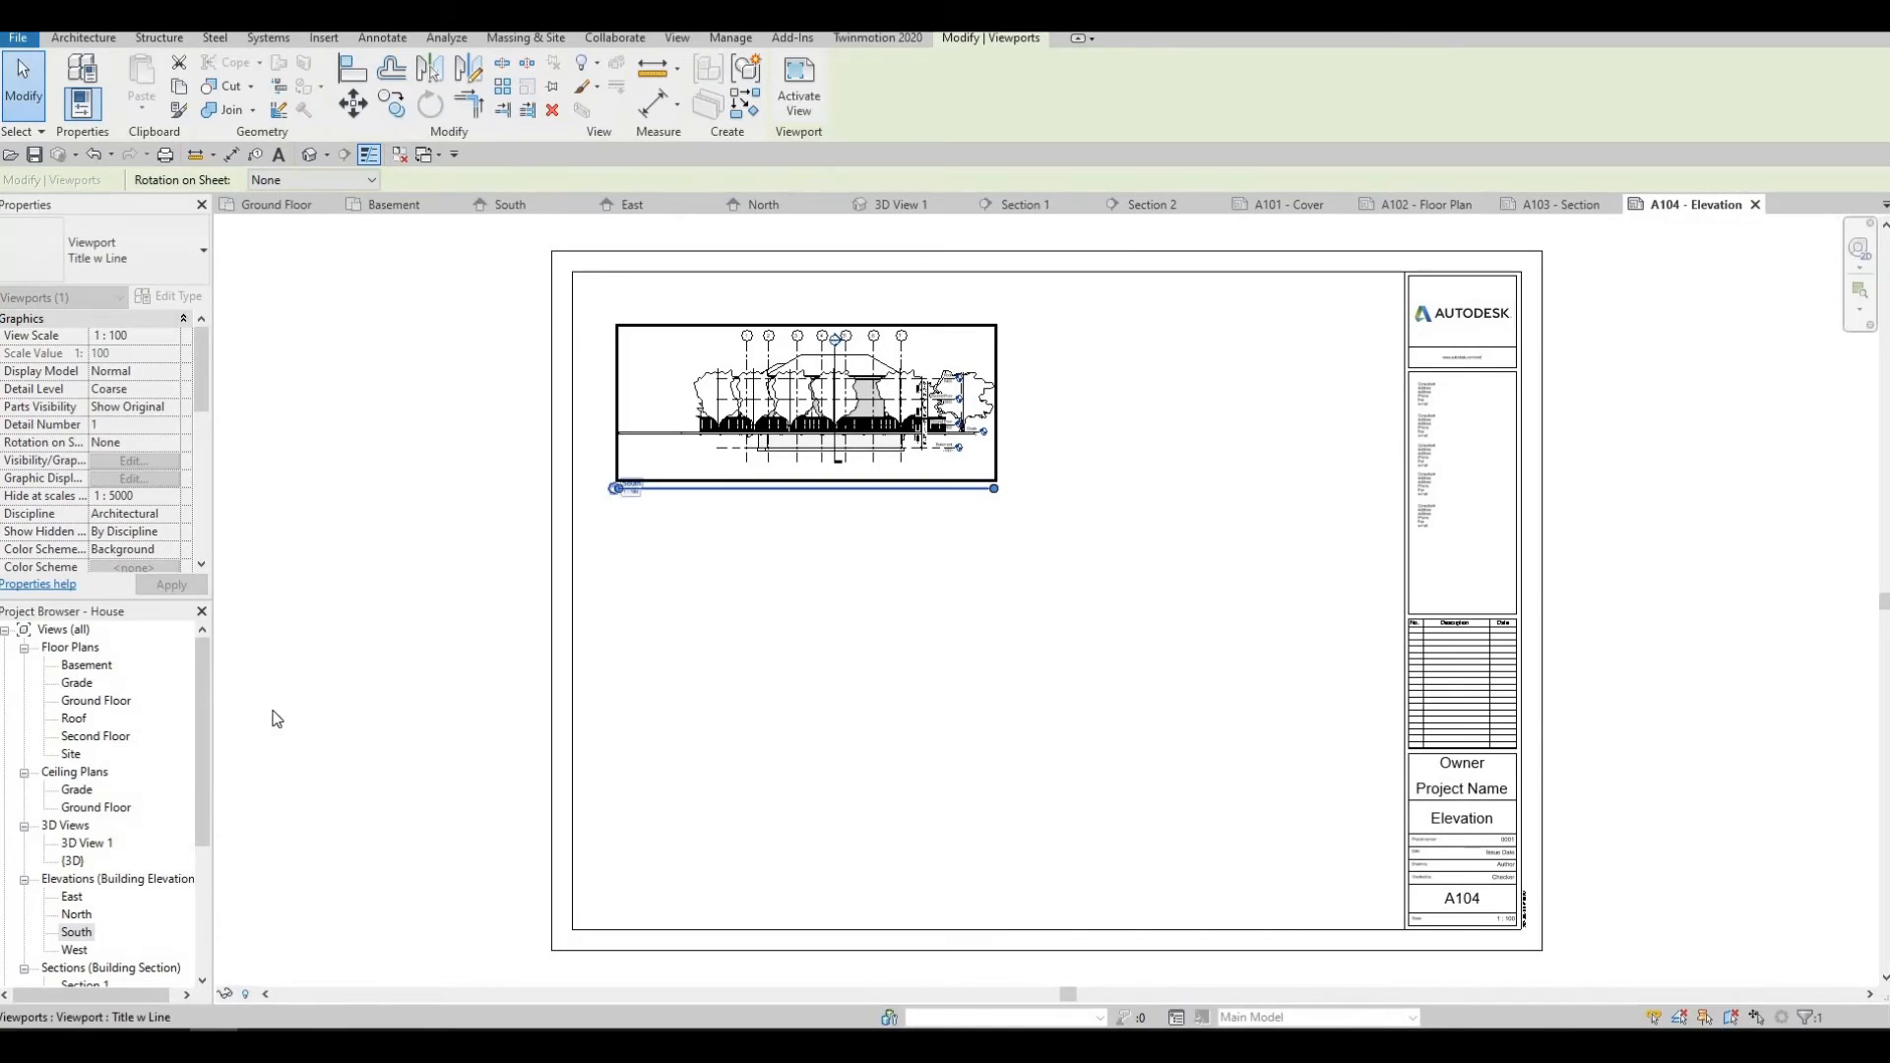
pyautogui.click(77, 915)
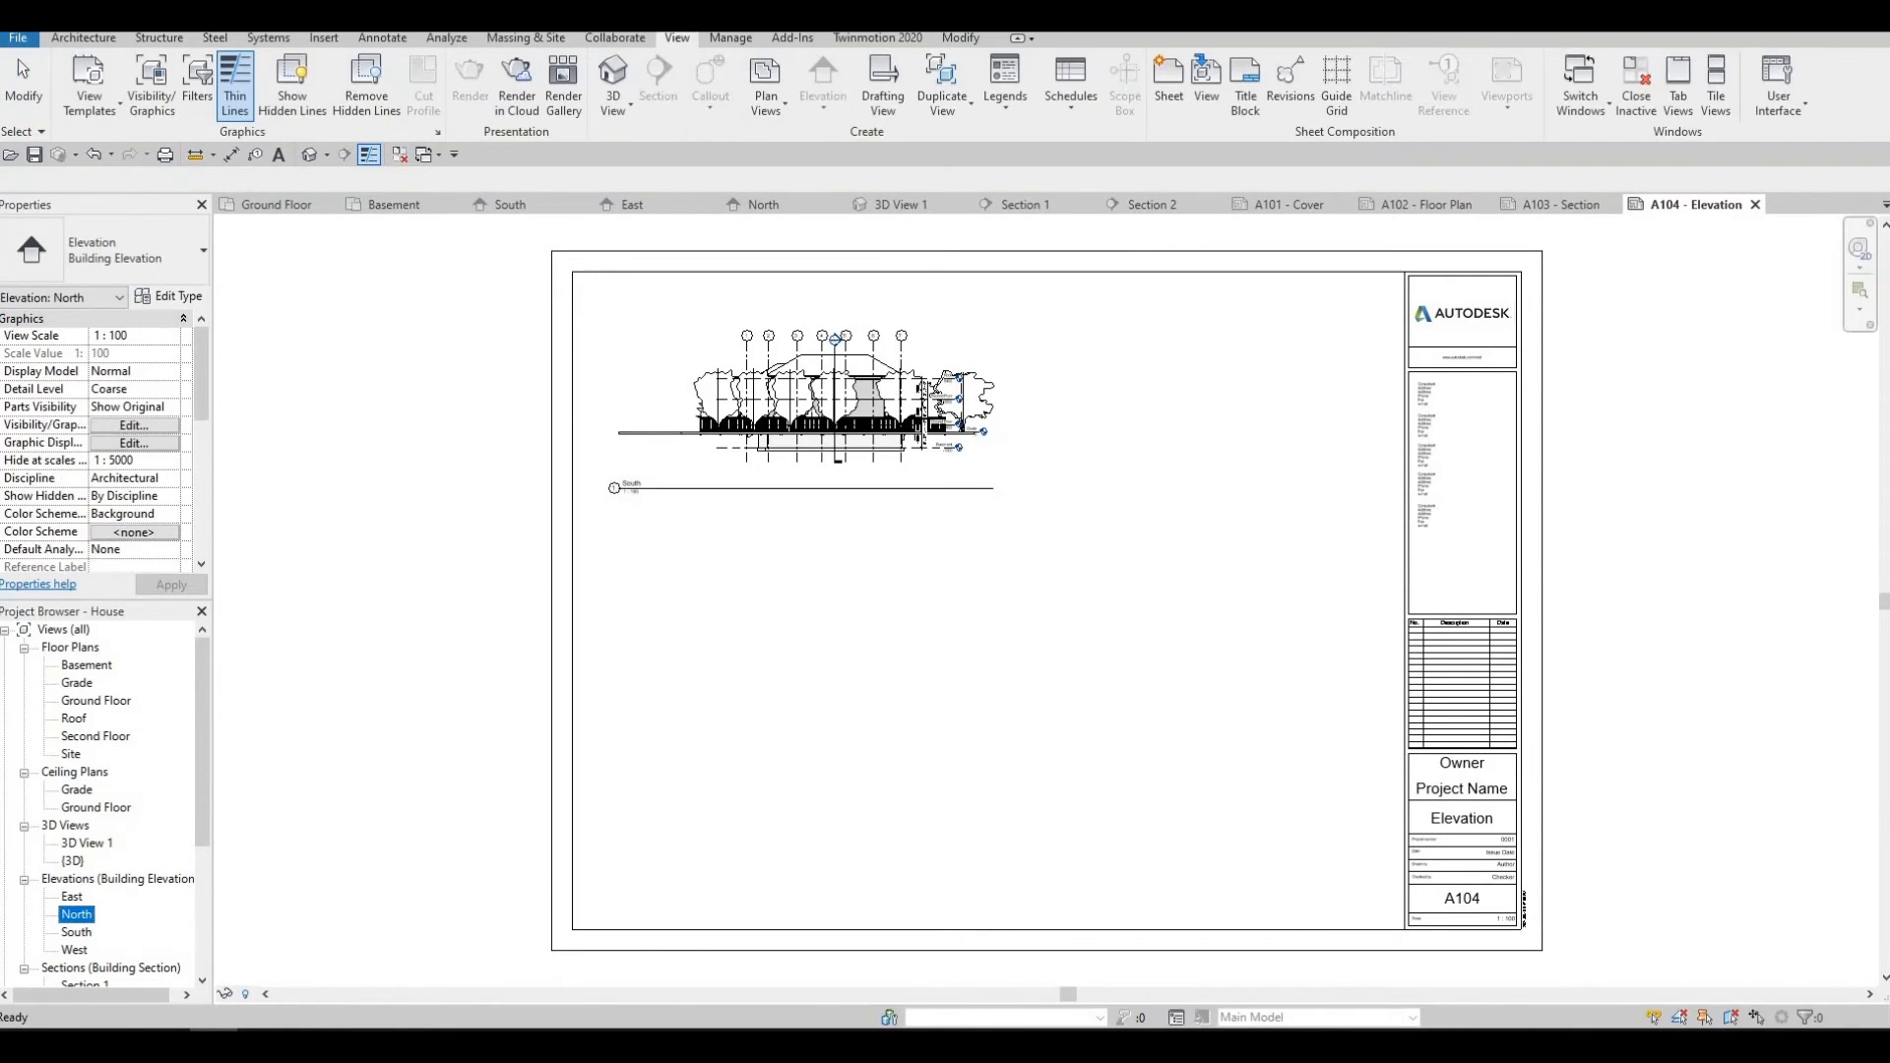
pyautogui.click(1182, 802)
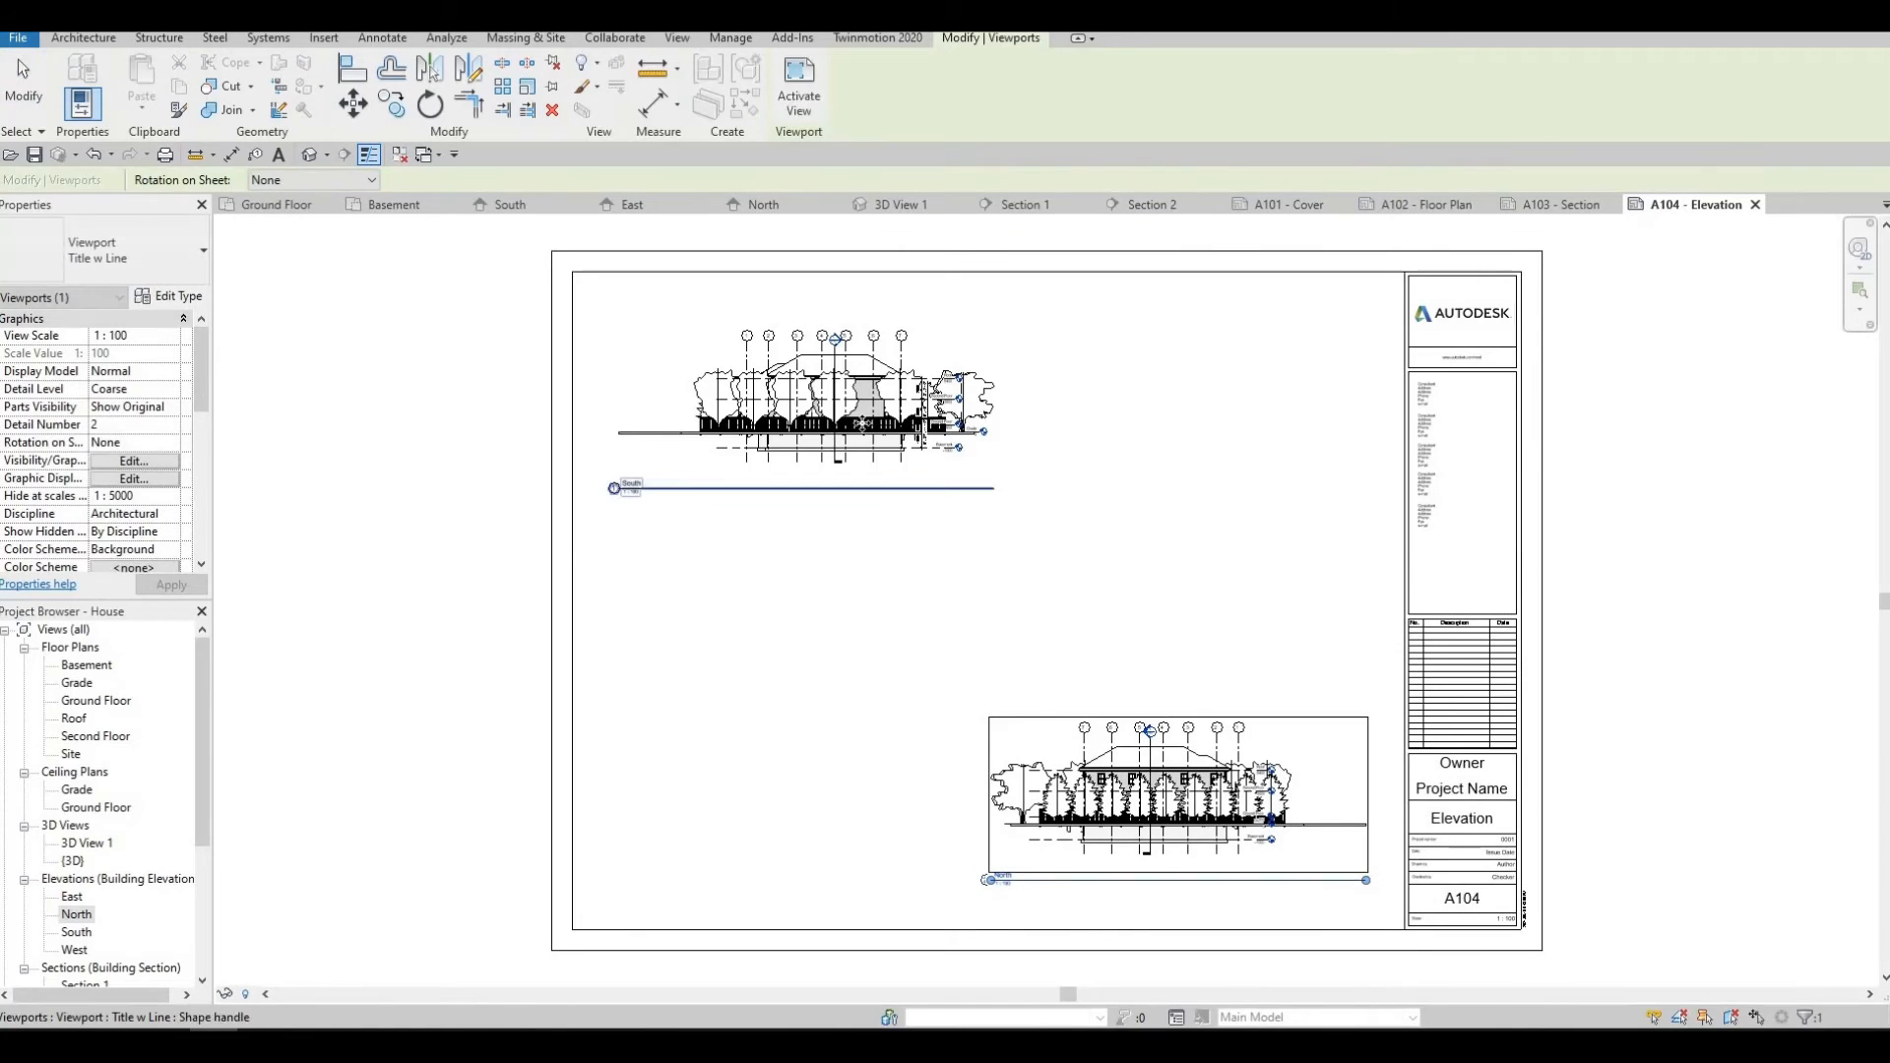
pyautogui.press('Escape')
pyautogui.moveTo(948, 472); pyautogui.dragTo(1087, 623)
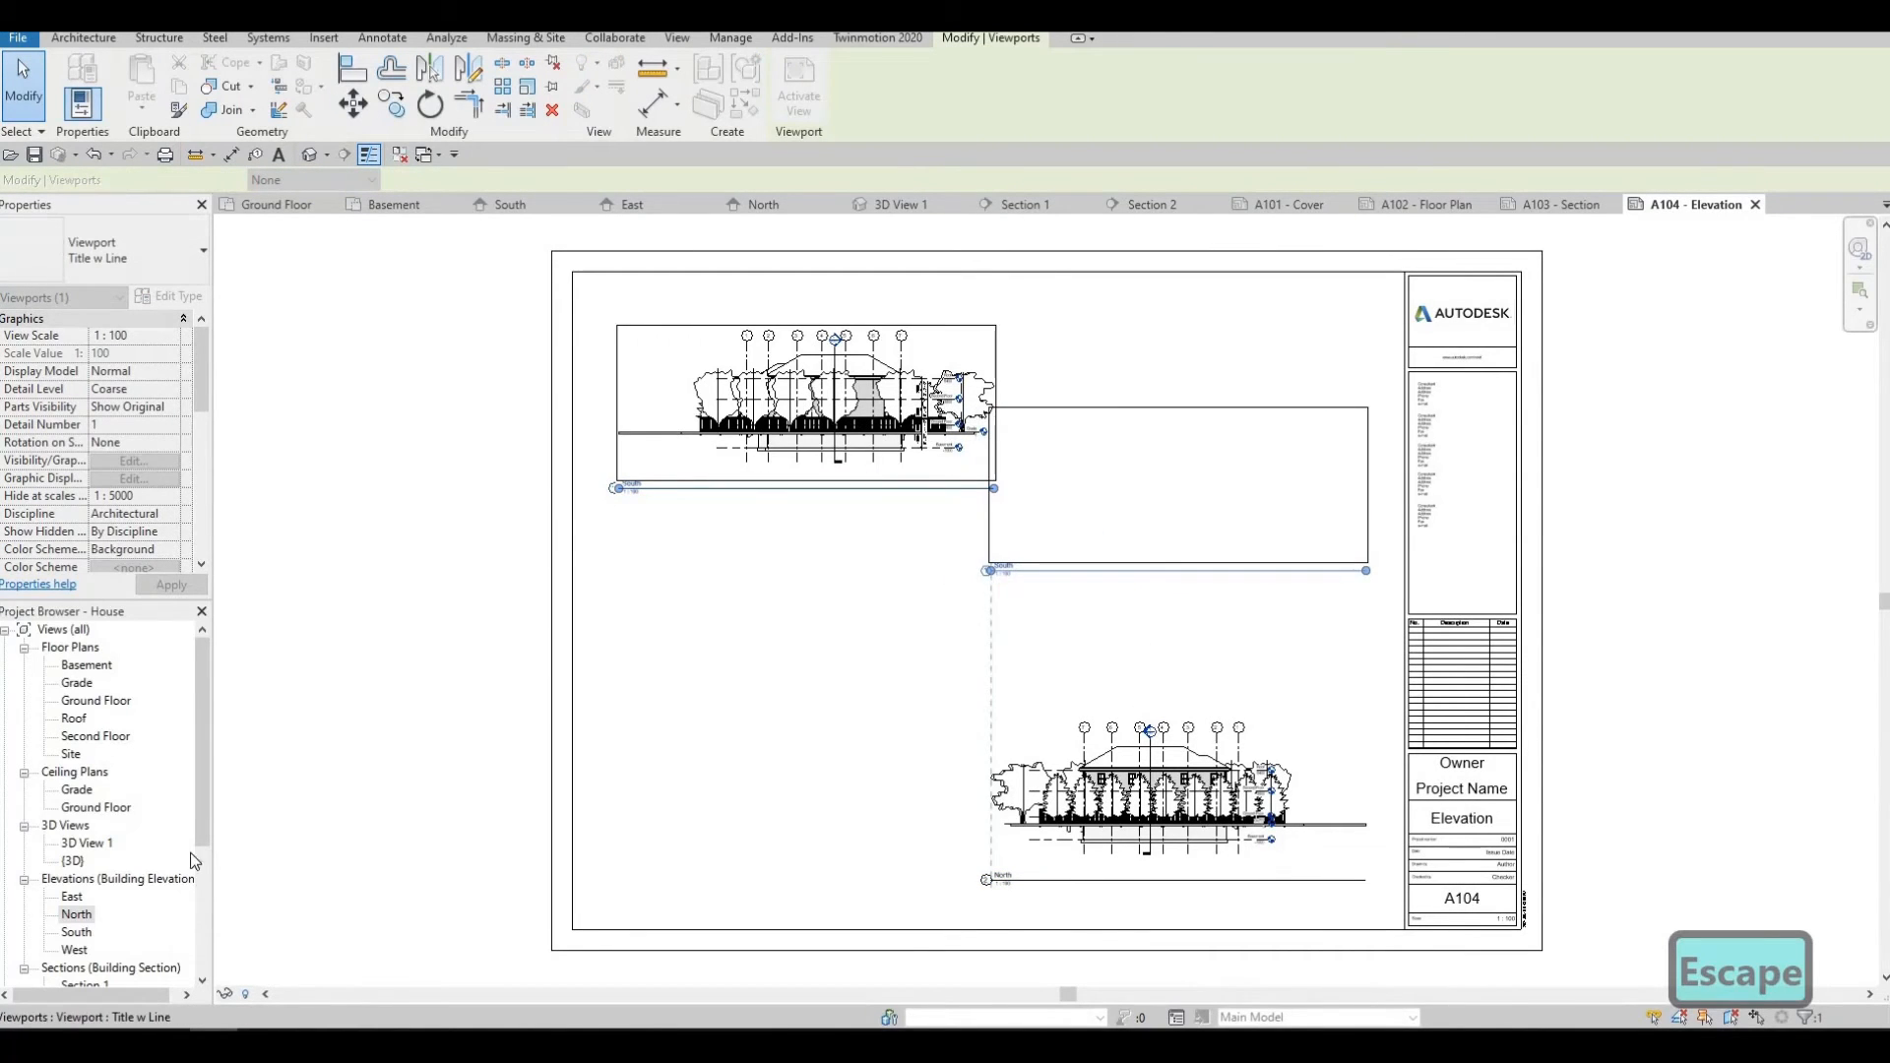
pyautogui.doubleClick(73, 898)
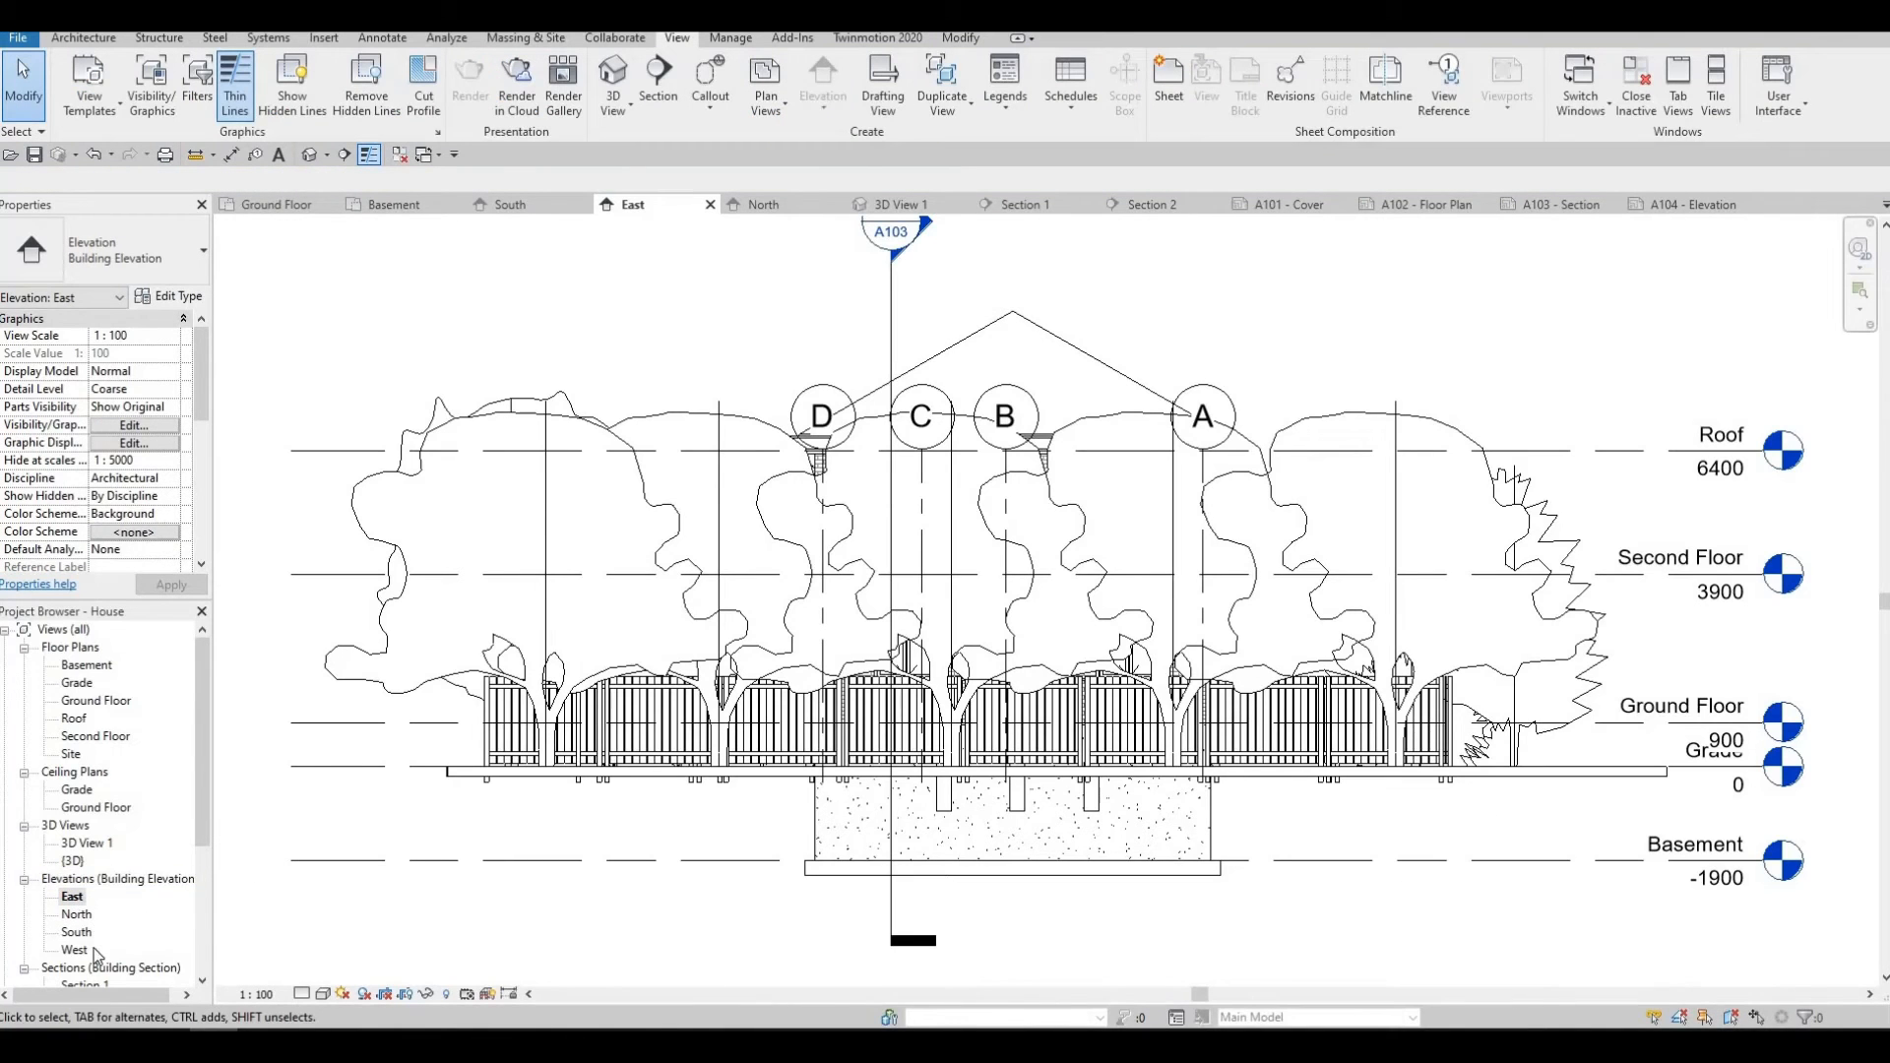
pyautogui.scroll(-3, 93, 948)
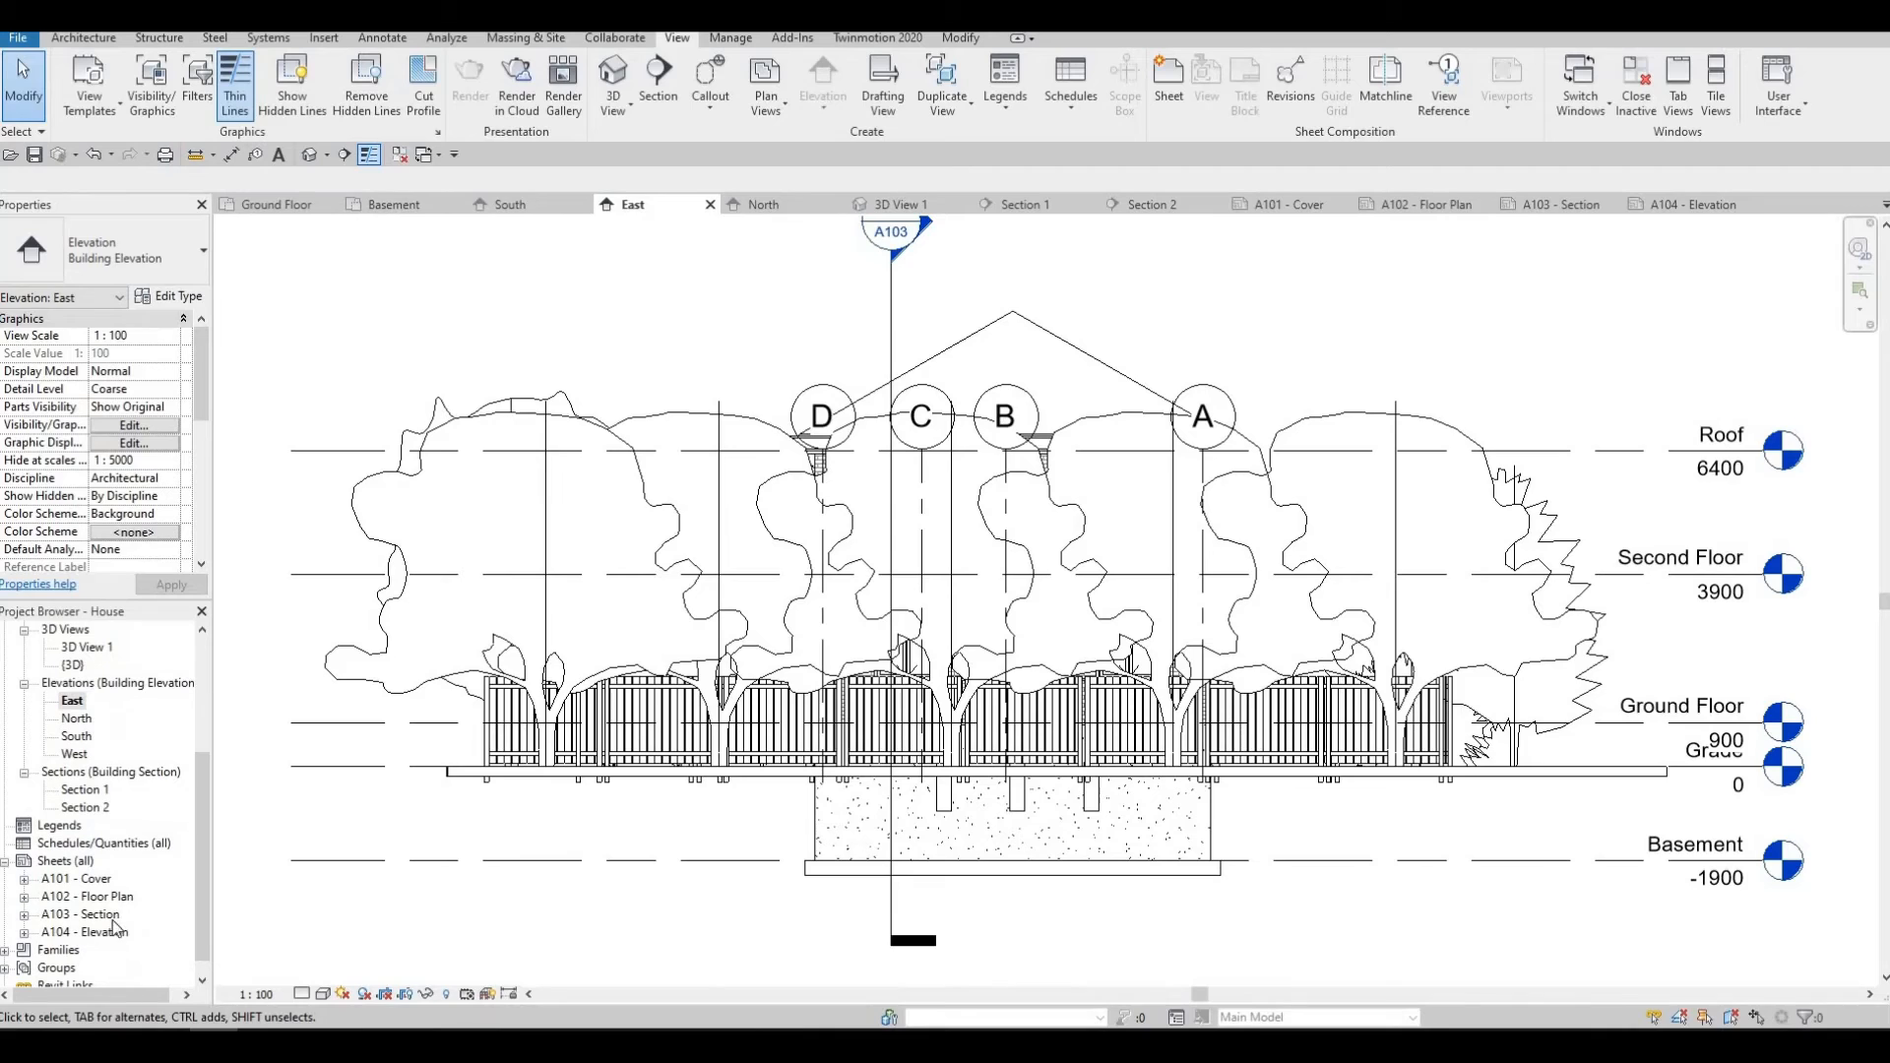
pyautogui.doubleClick(98, 931)
# Place the East elevation in the lower left of the A104 sheet, beside the North elevation.
pyautogui.scroll(1, 94, 768)
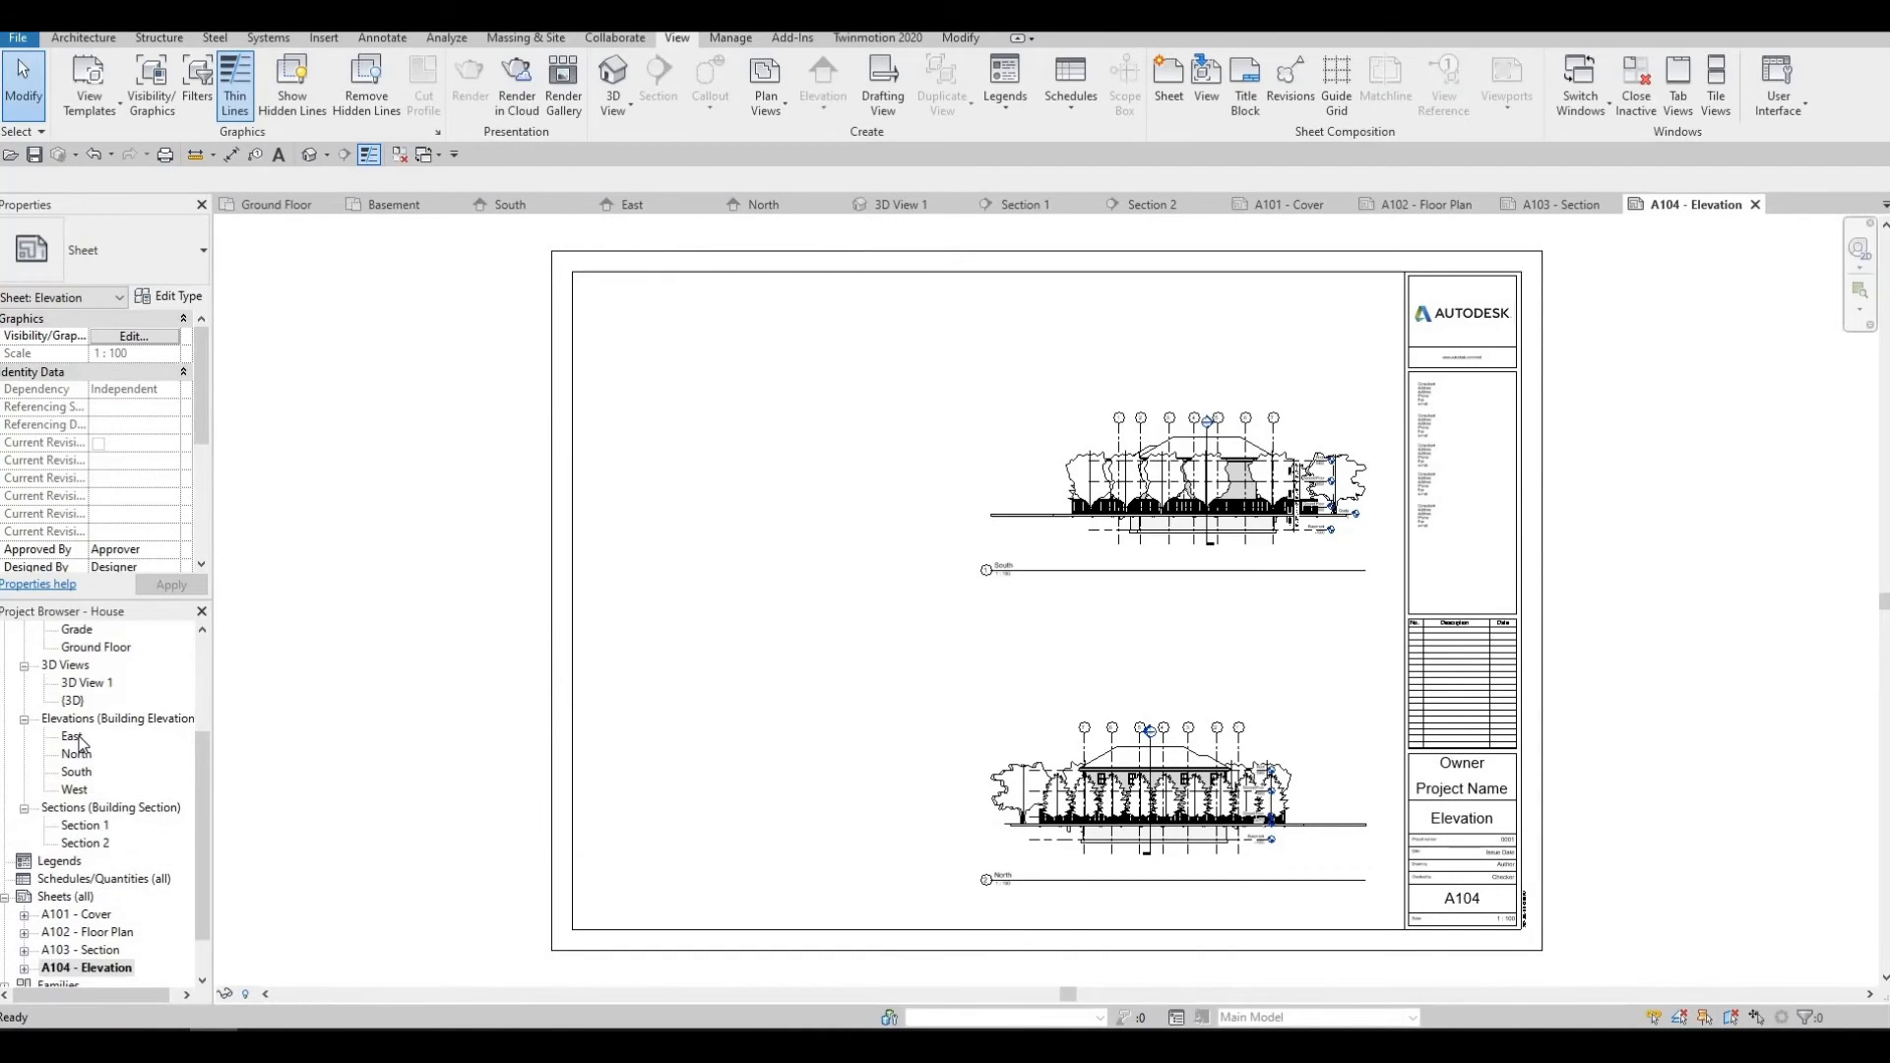
pyautogui.click(73, 737)
pyautogui.moveTo(731, 729); pyautogui.dragTo(744, 727)
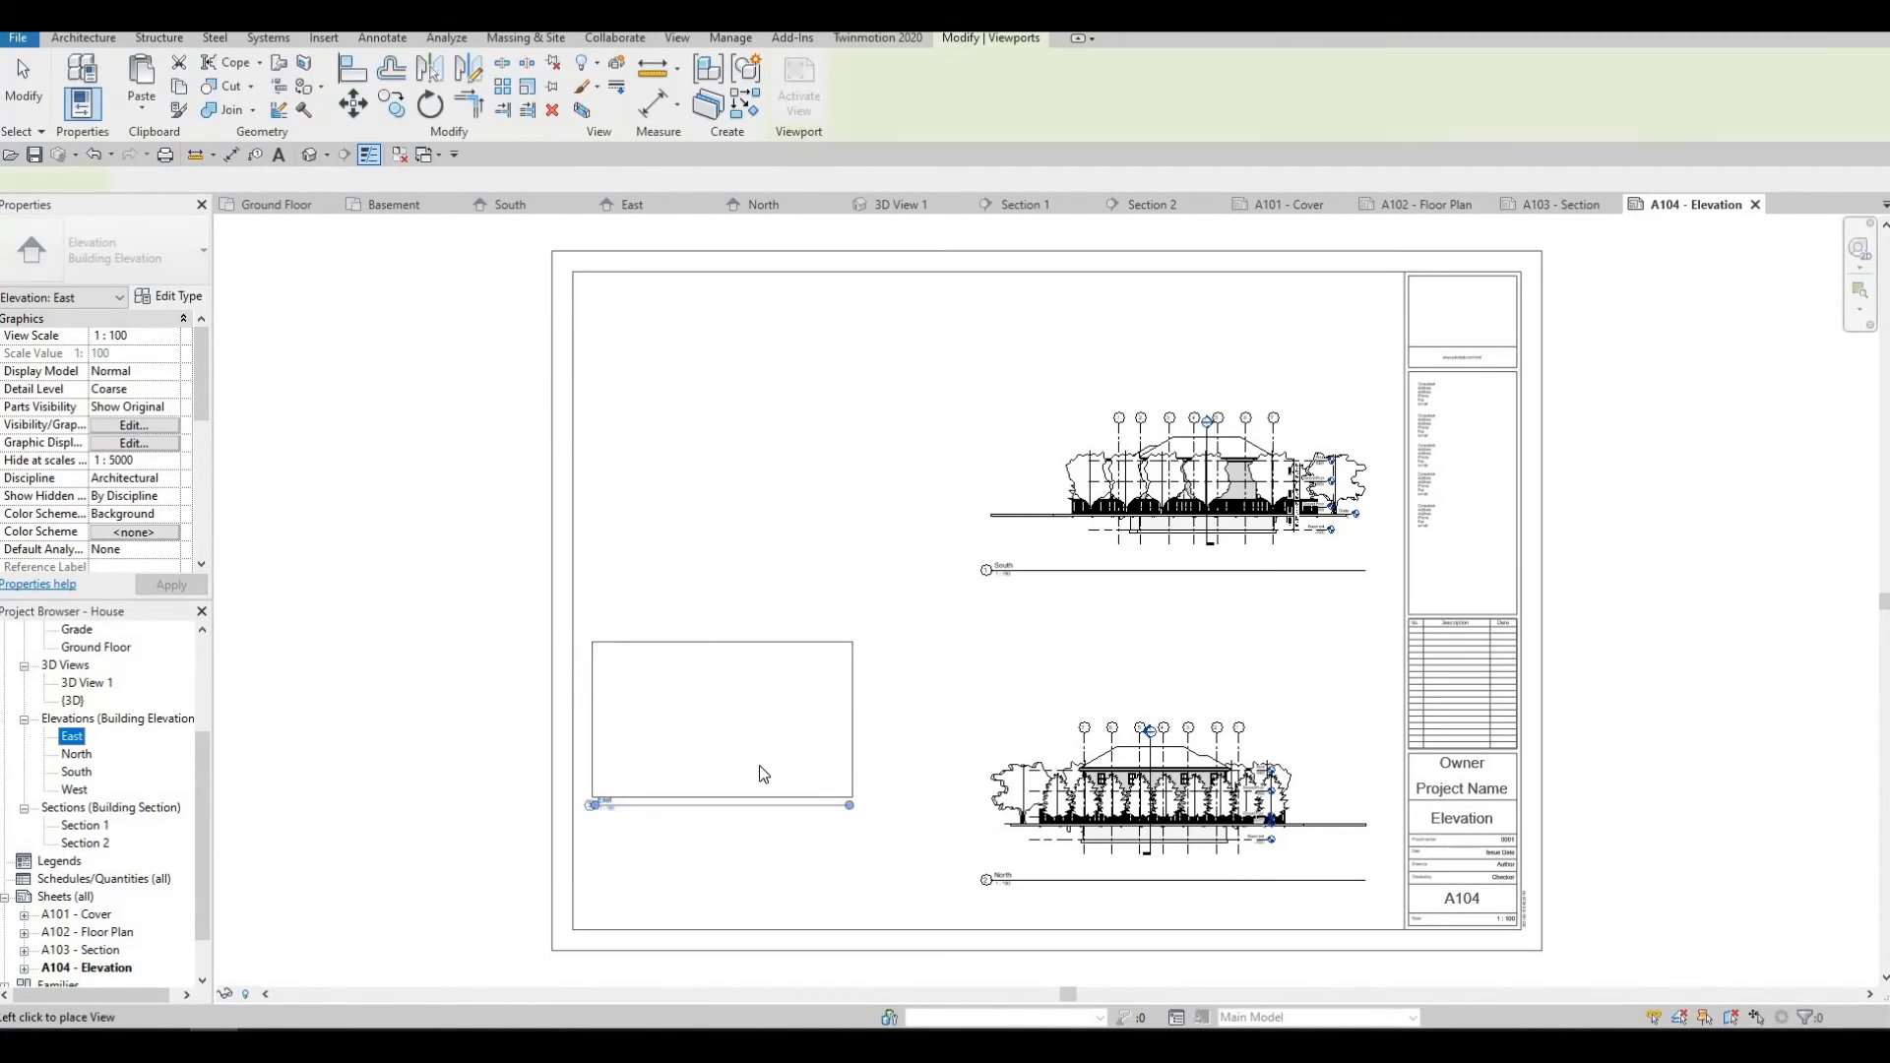
pyautogui.click(769, 790)
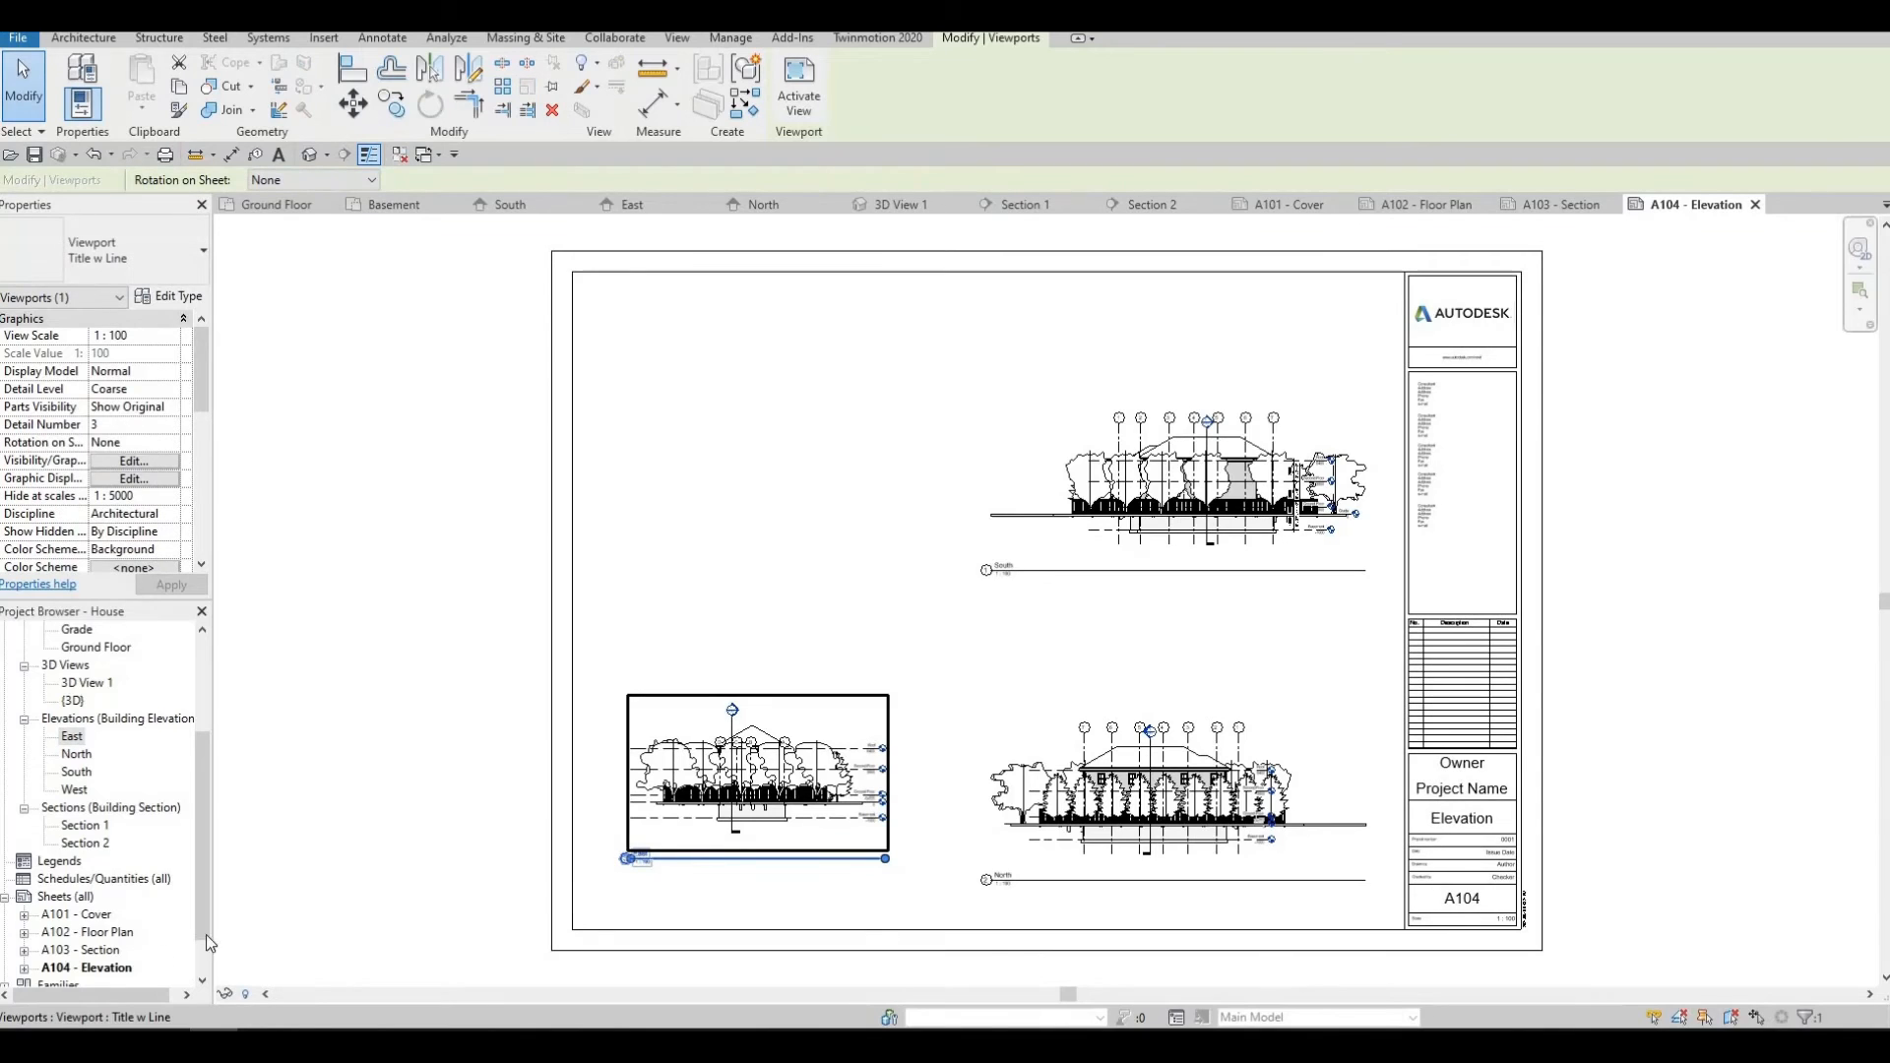
# Place the West elevation in the upper left of the A104 sheet, aligned above East and level with South.
pyautogui.scroll(-1, 98, 955)
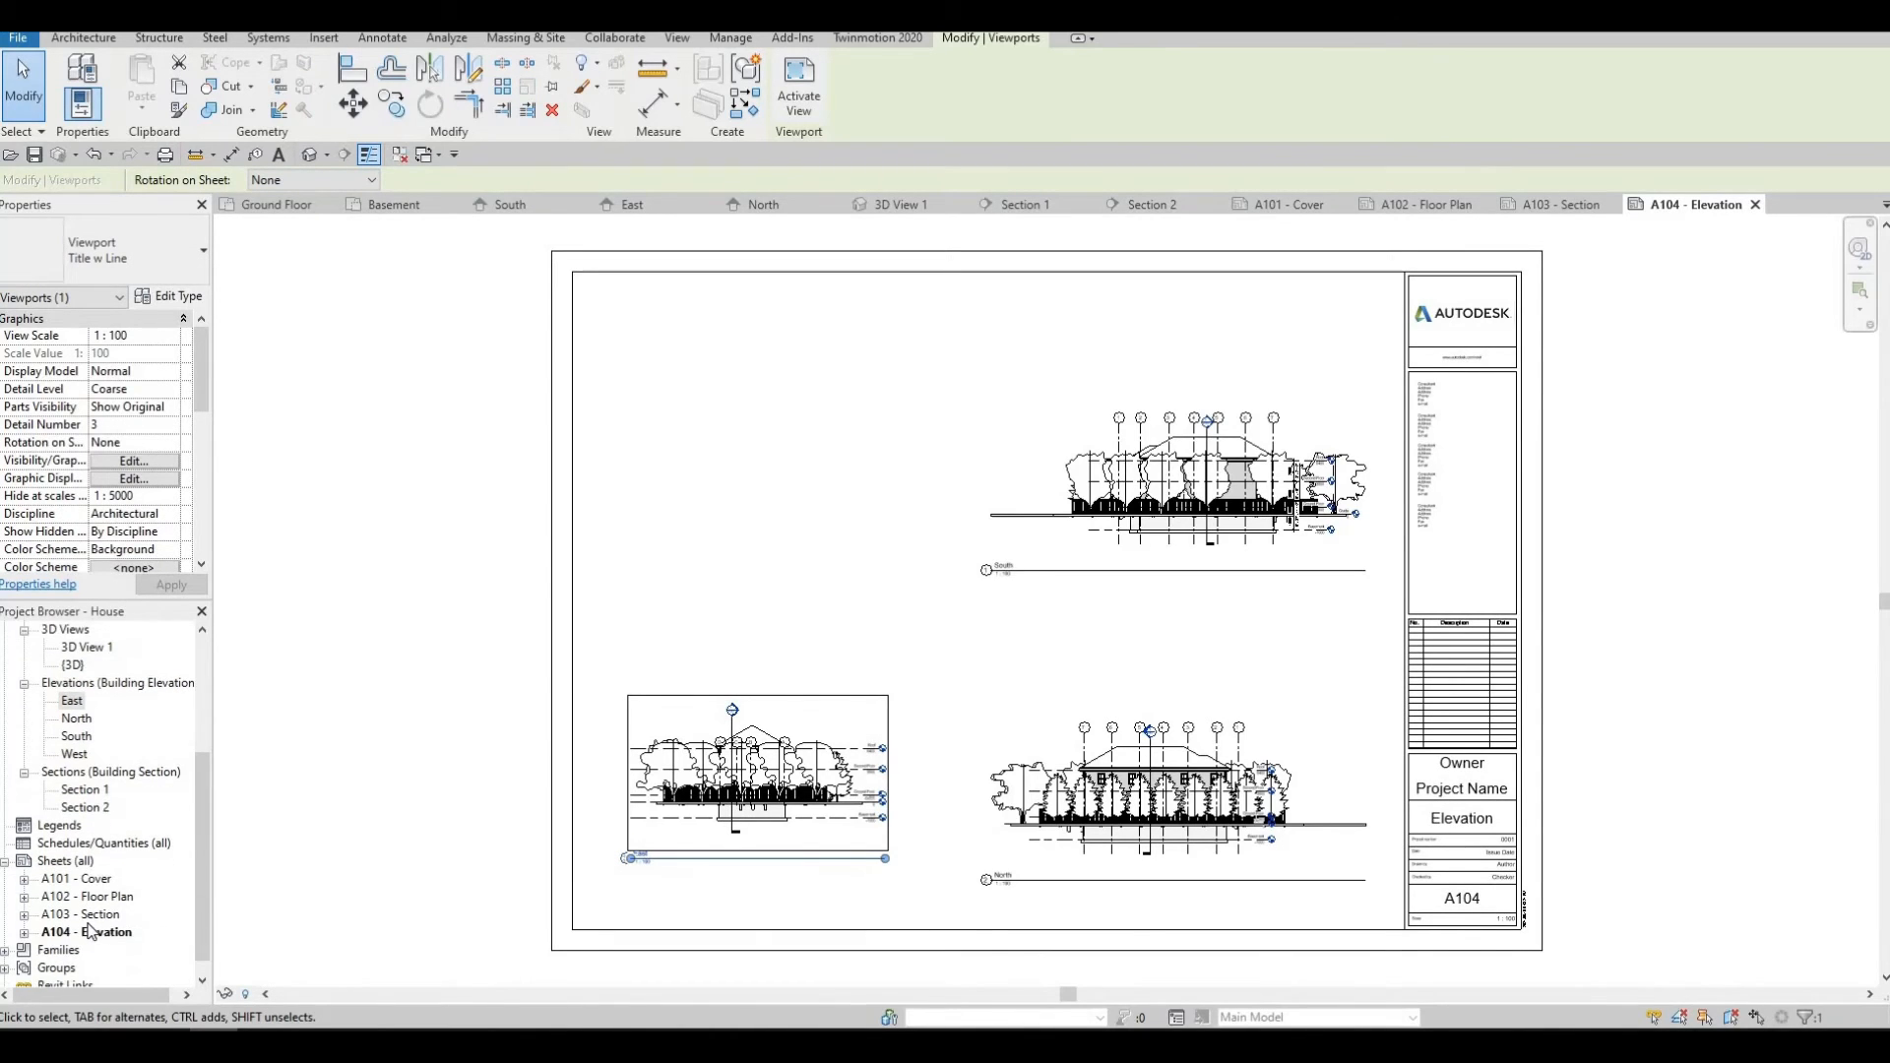
pyautogui.scroll(-1, 102, 915)
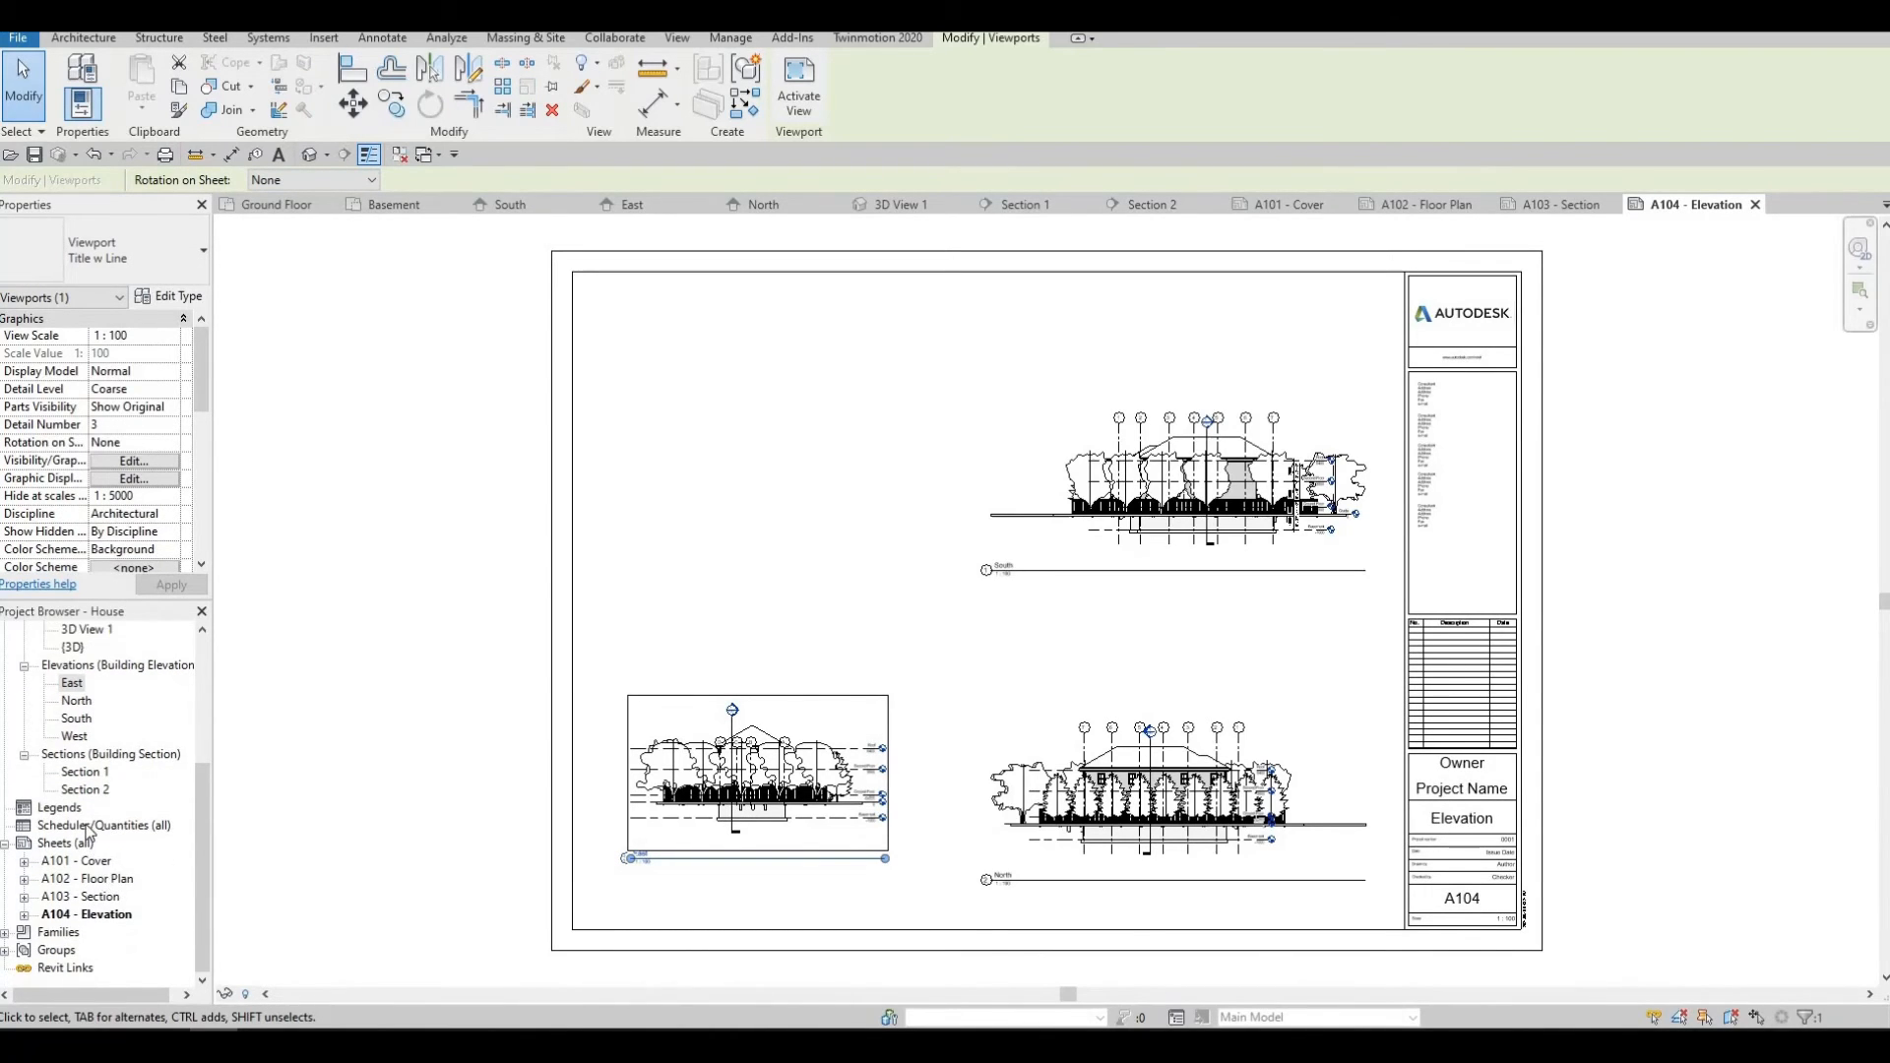
pyautogui.scroll(1, 84, 799)
pyautogui.click(75, 790)
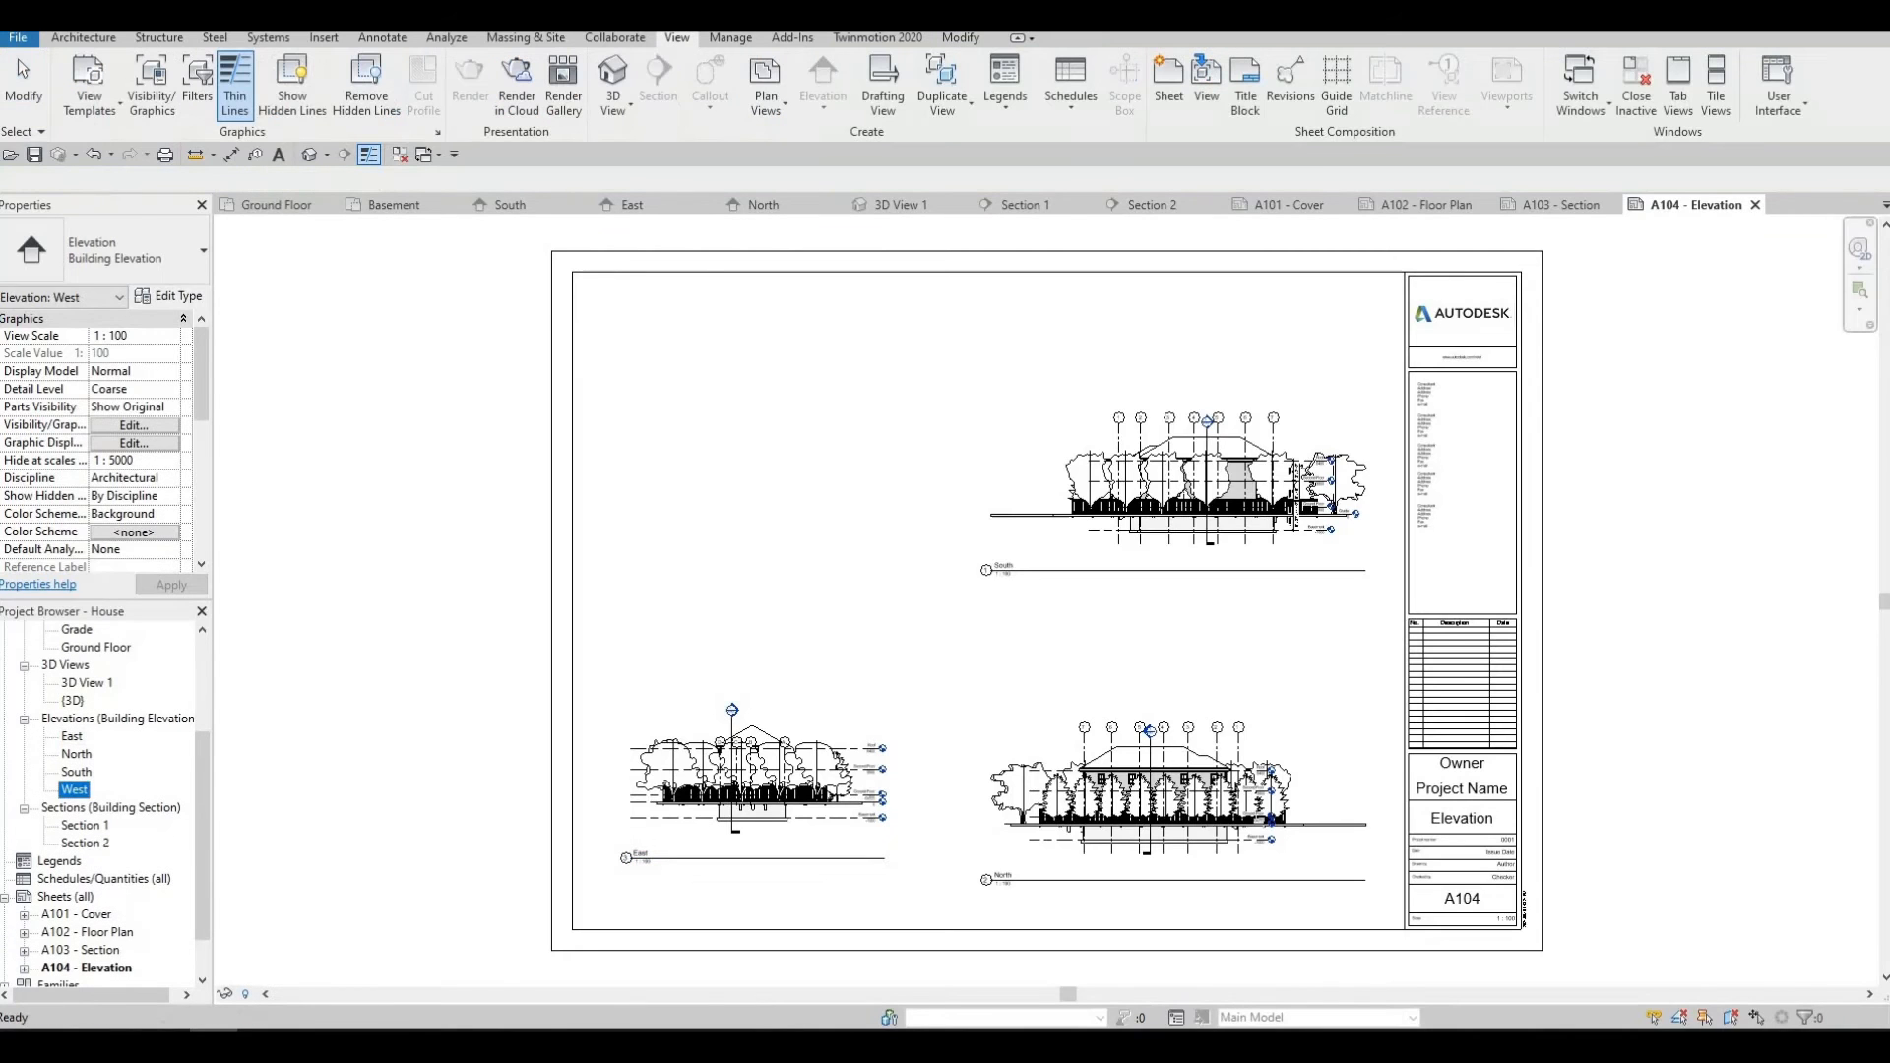
pyautogui.moveTo(758, 490); pyautogui.dragTo(759, 498)
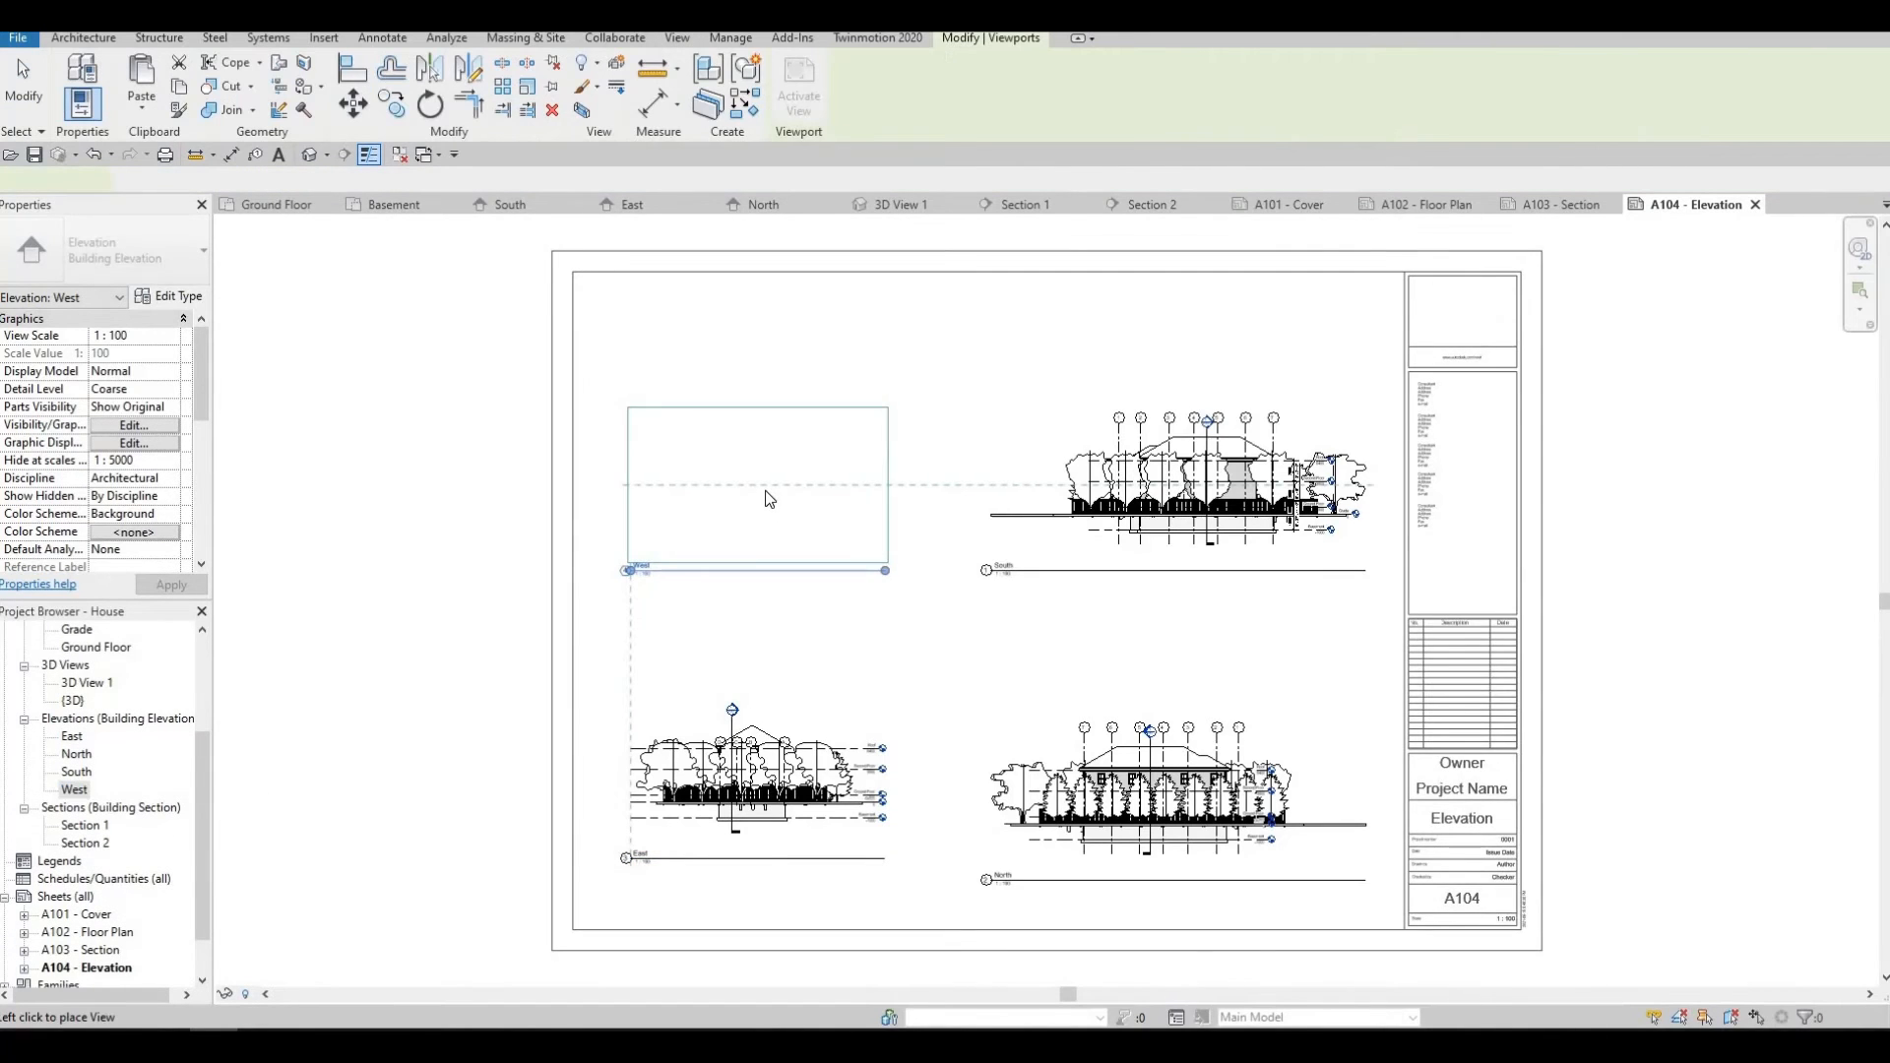
pyautogui.click(772, 498)
pyautogui.press('Escape')
pyautogui.press('Escape')
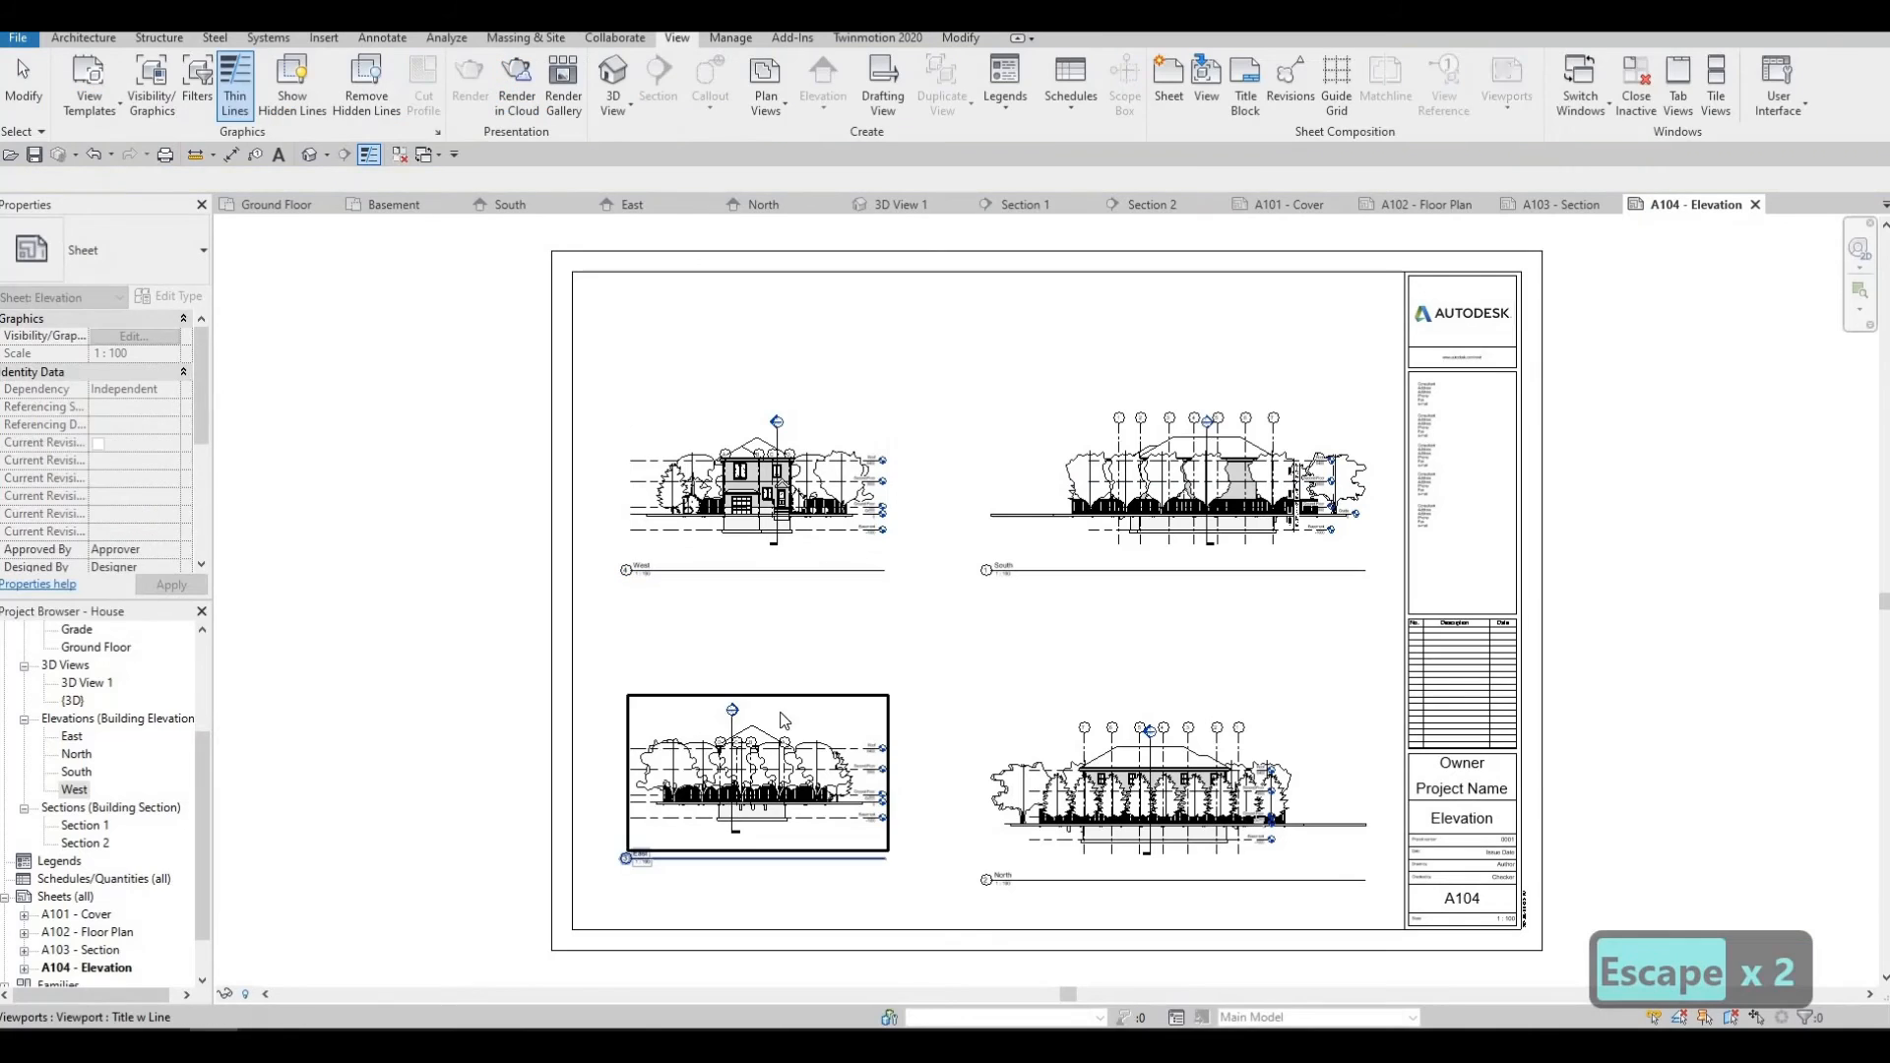
# Open the Ground Floor plan and examine the site slab and crop boundary around the house.
pyautogui.scroll(3, 110, 762)
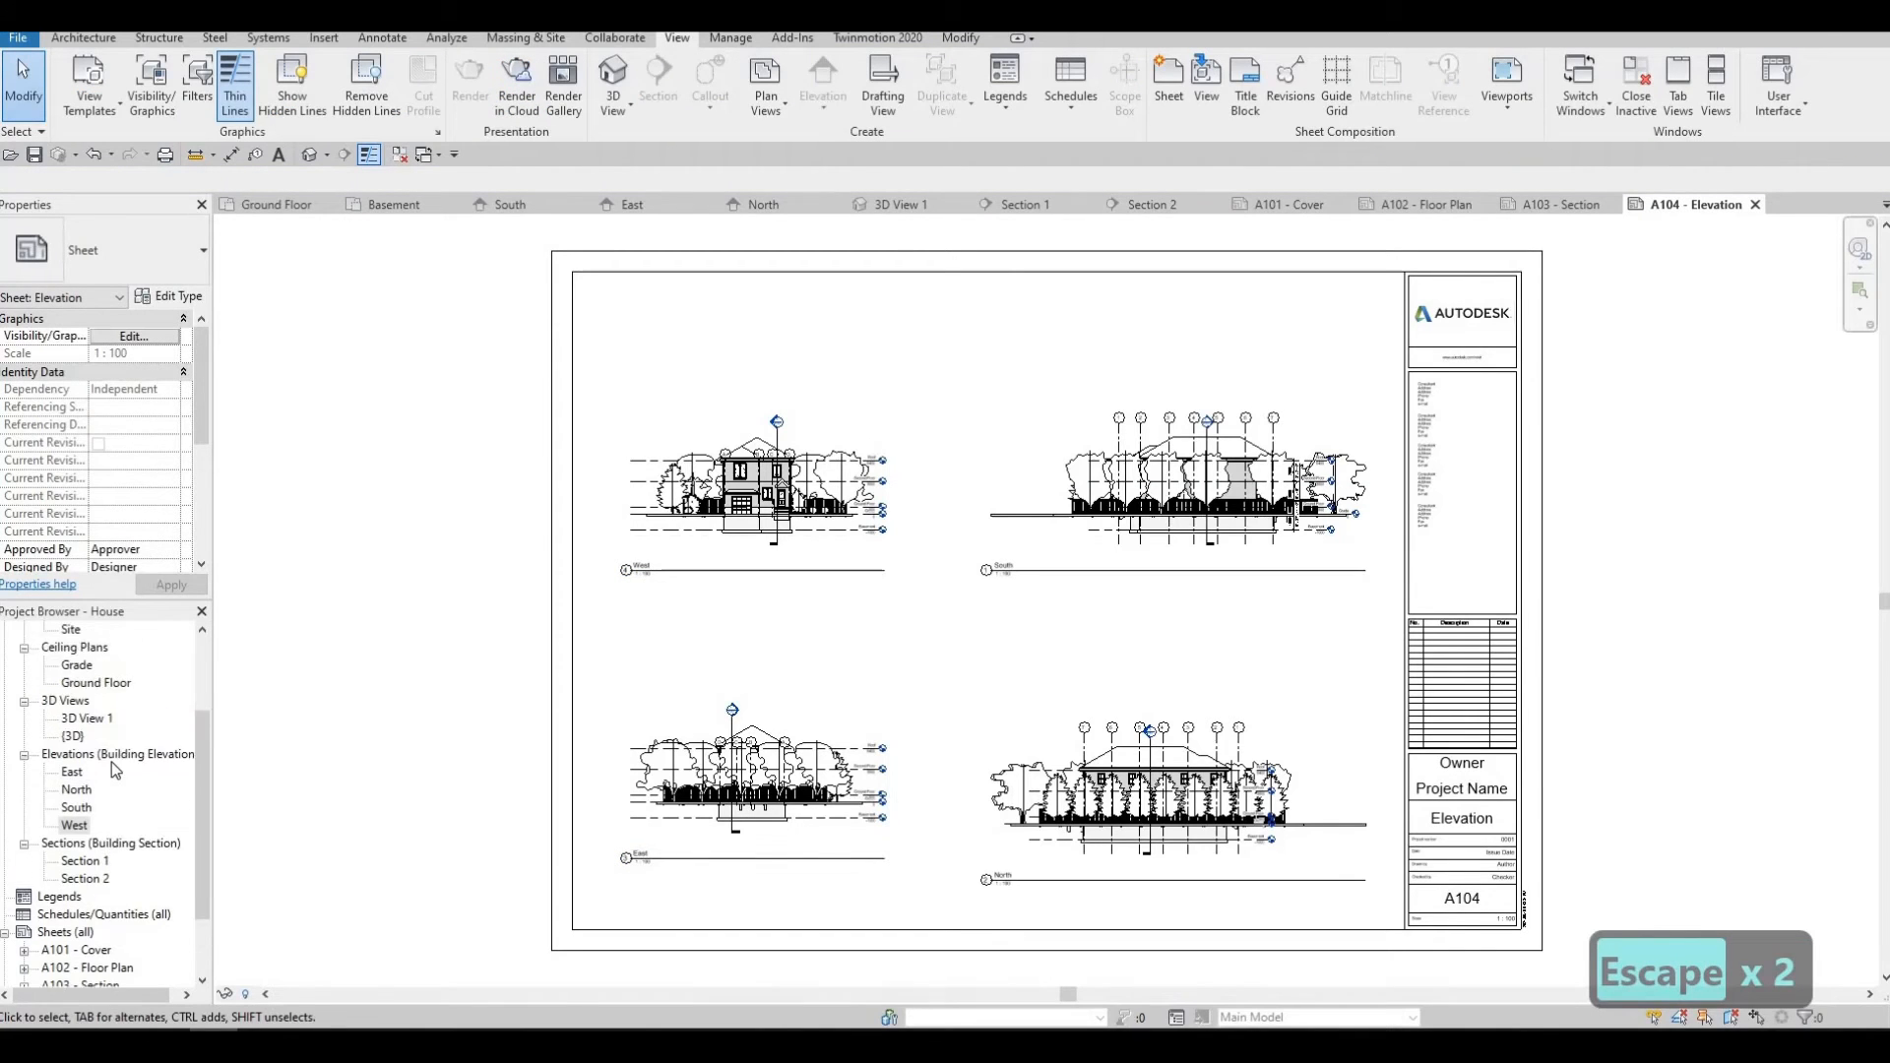
pyautogui.doubleClick(95, 700)
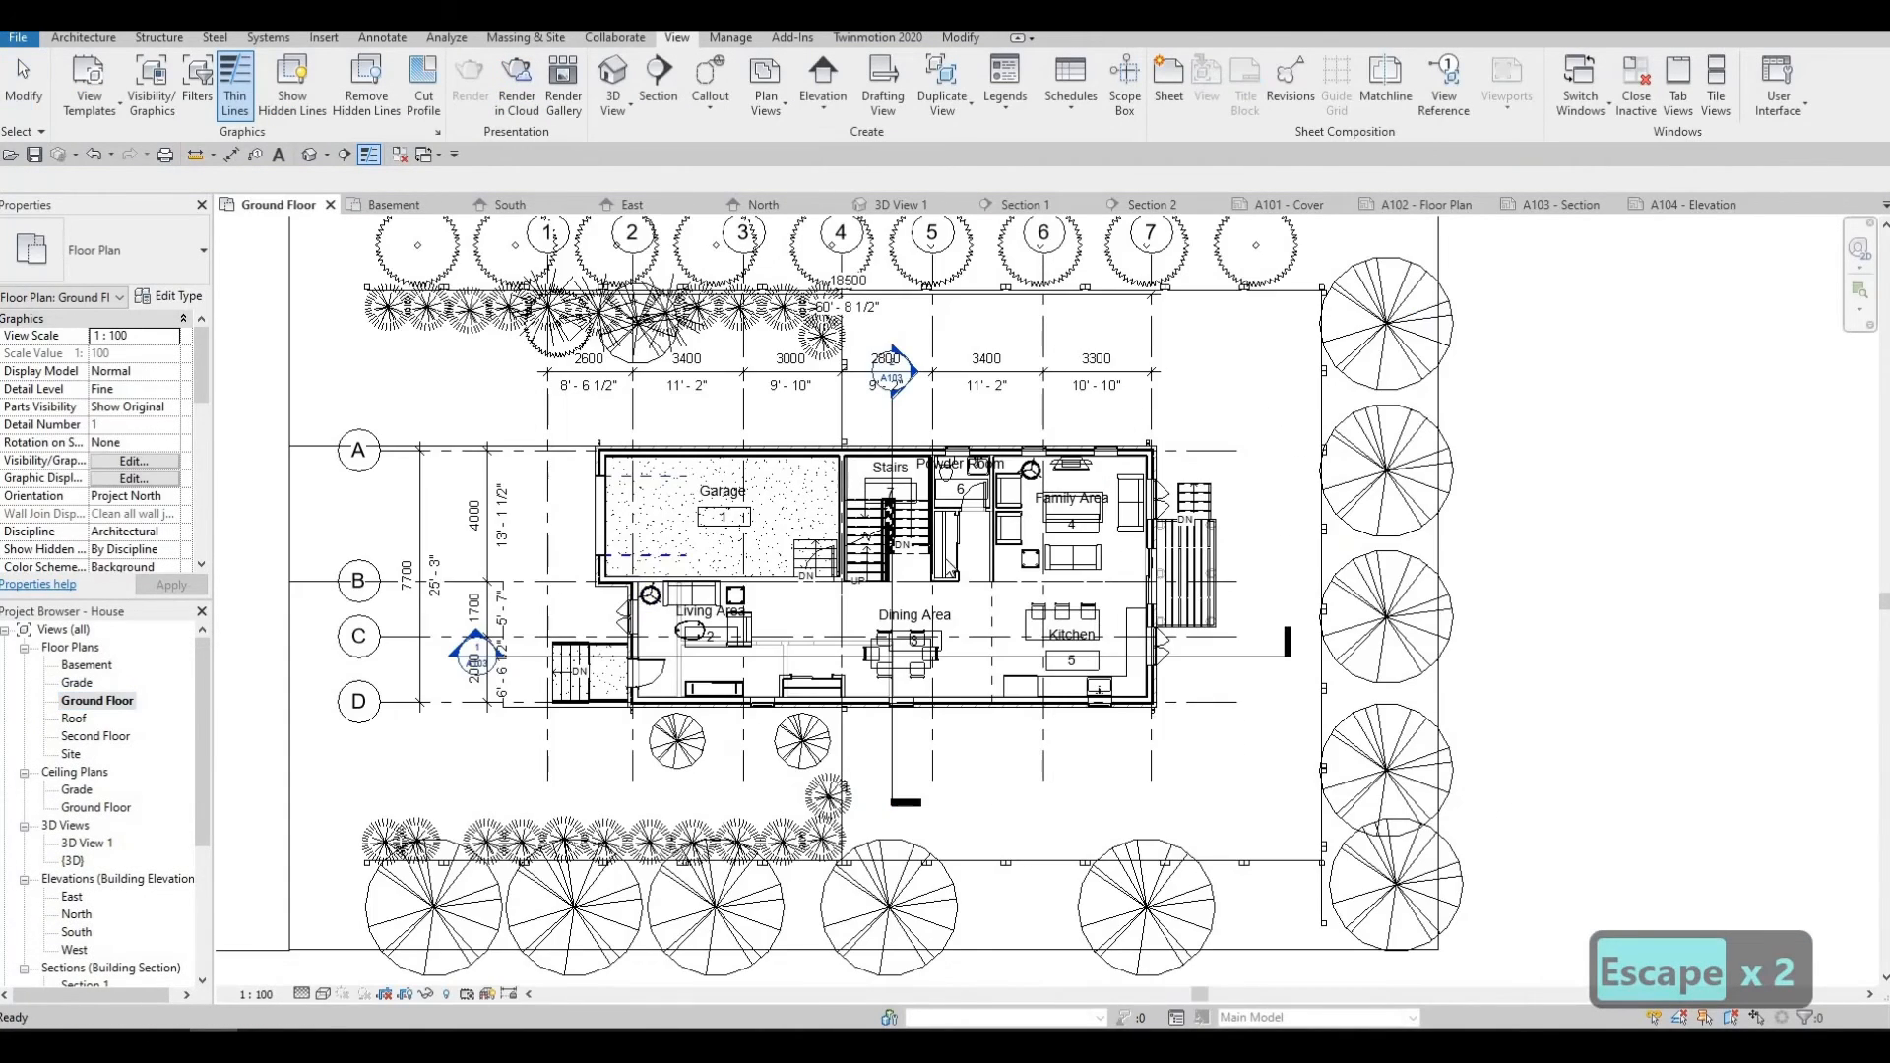
pyautogui.scroll(-3, 1091, 552)
pyautogui.scroll(3, 964, 495)
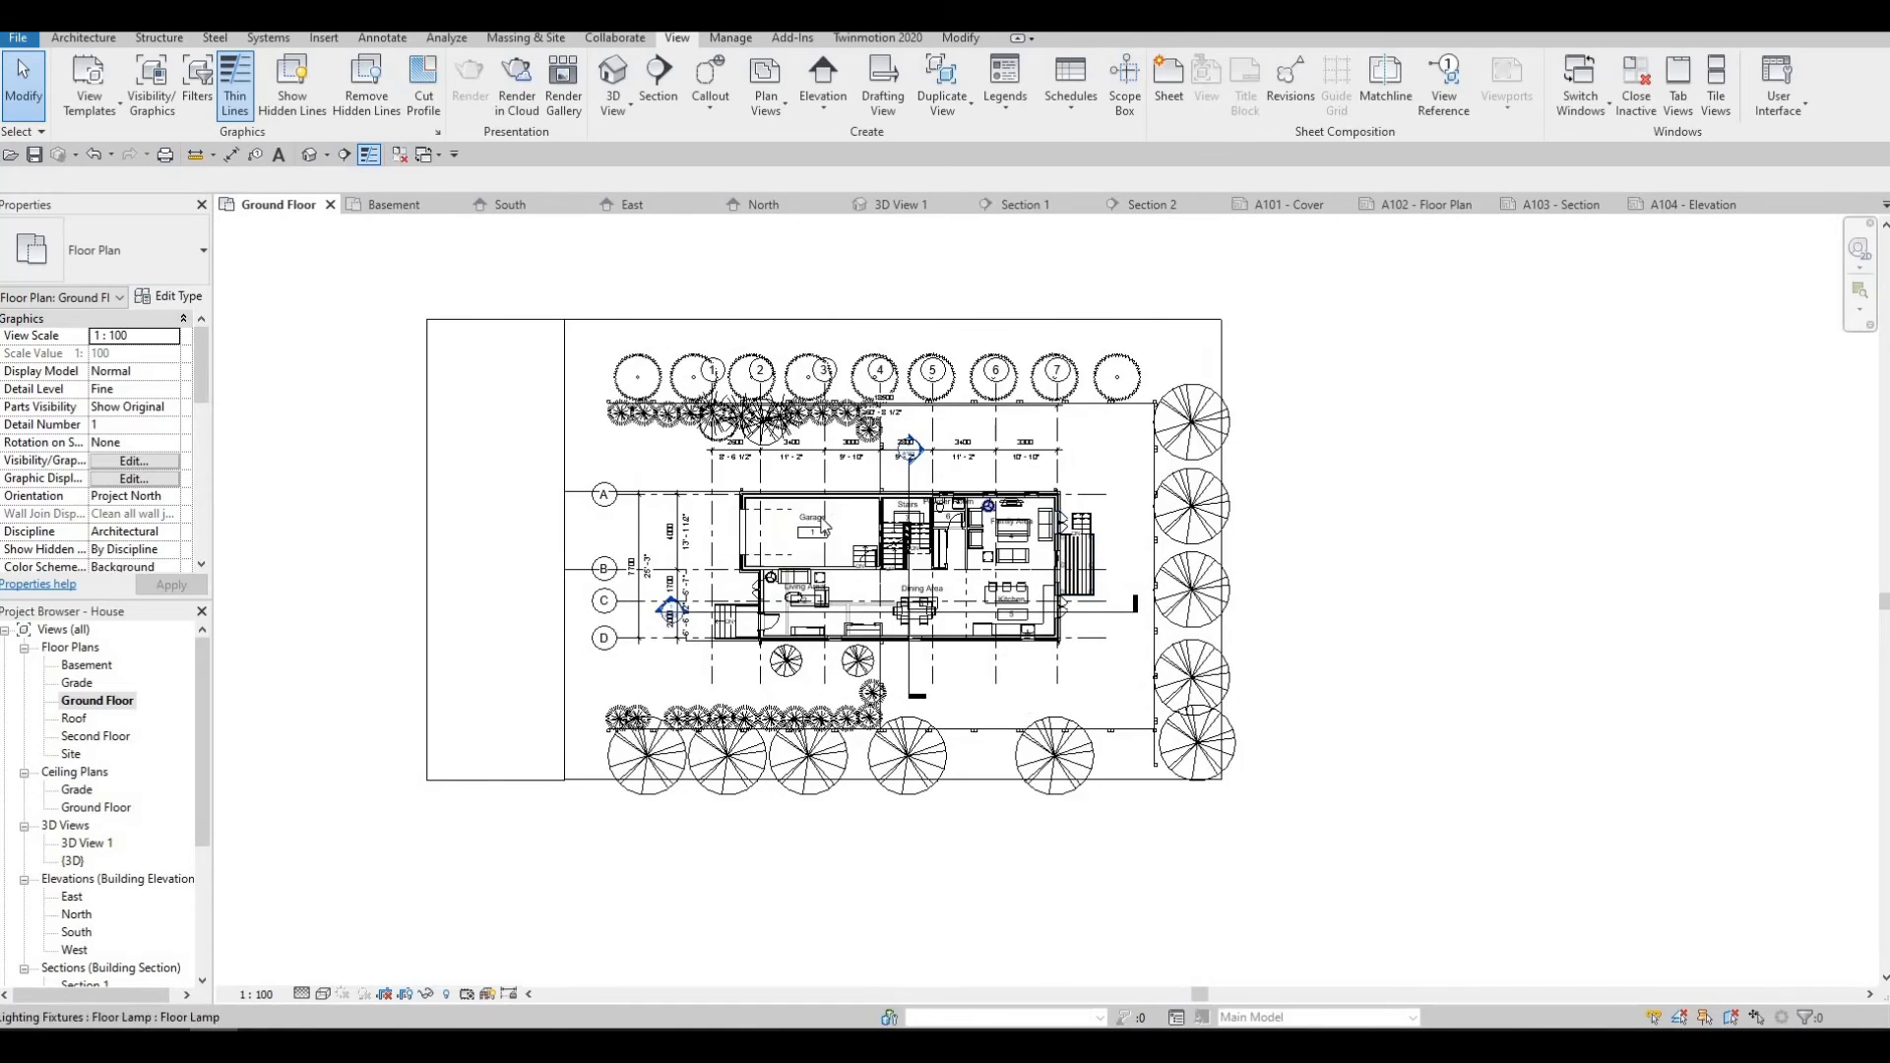
pyautogui.scroll(-2, 1043, 331)
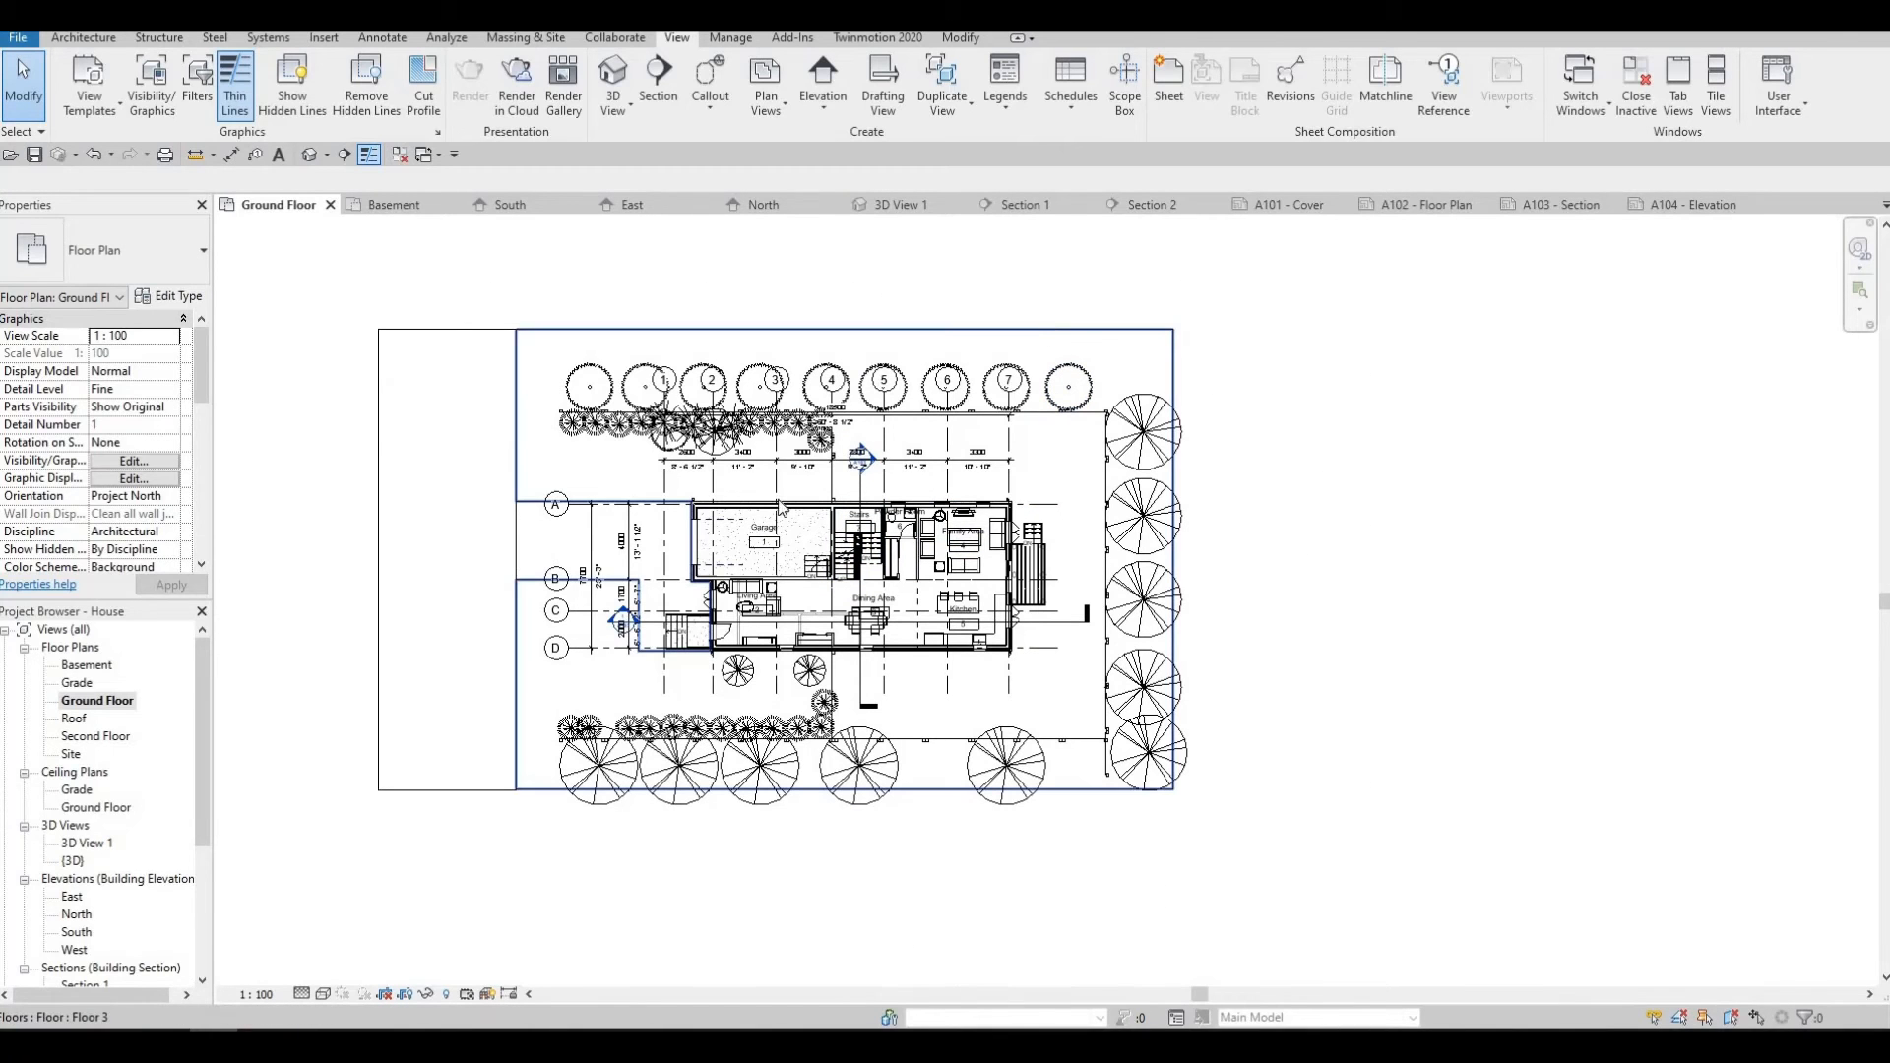
pyautogui.click(1046, 332)
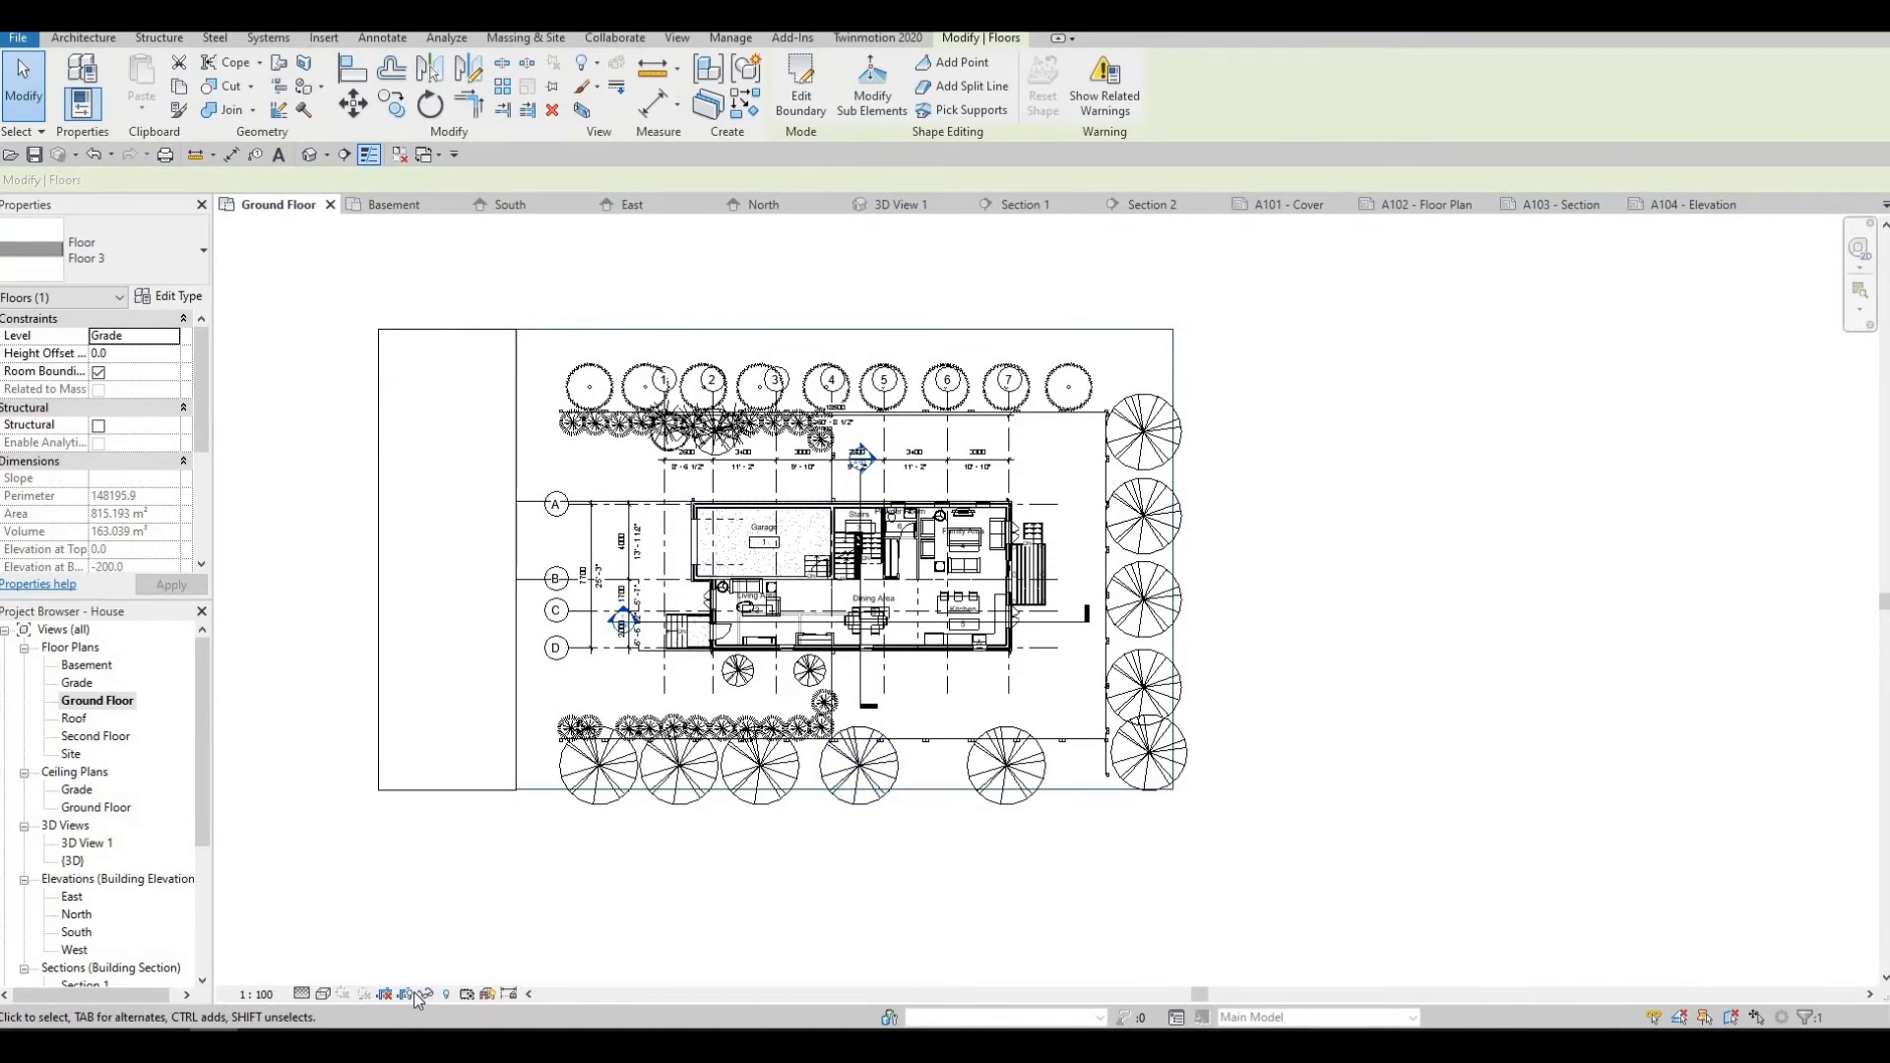
pyautogui.click(1239, 569)
pyautogui.scroll(-2, 1239, 567)
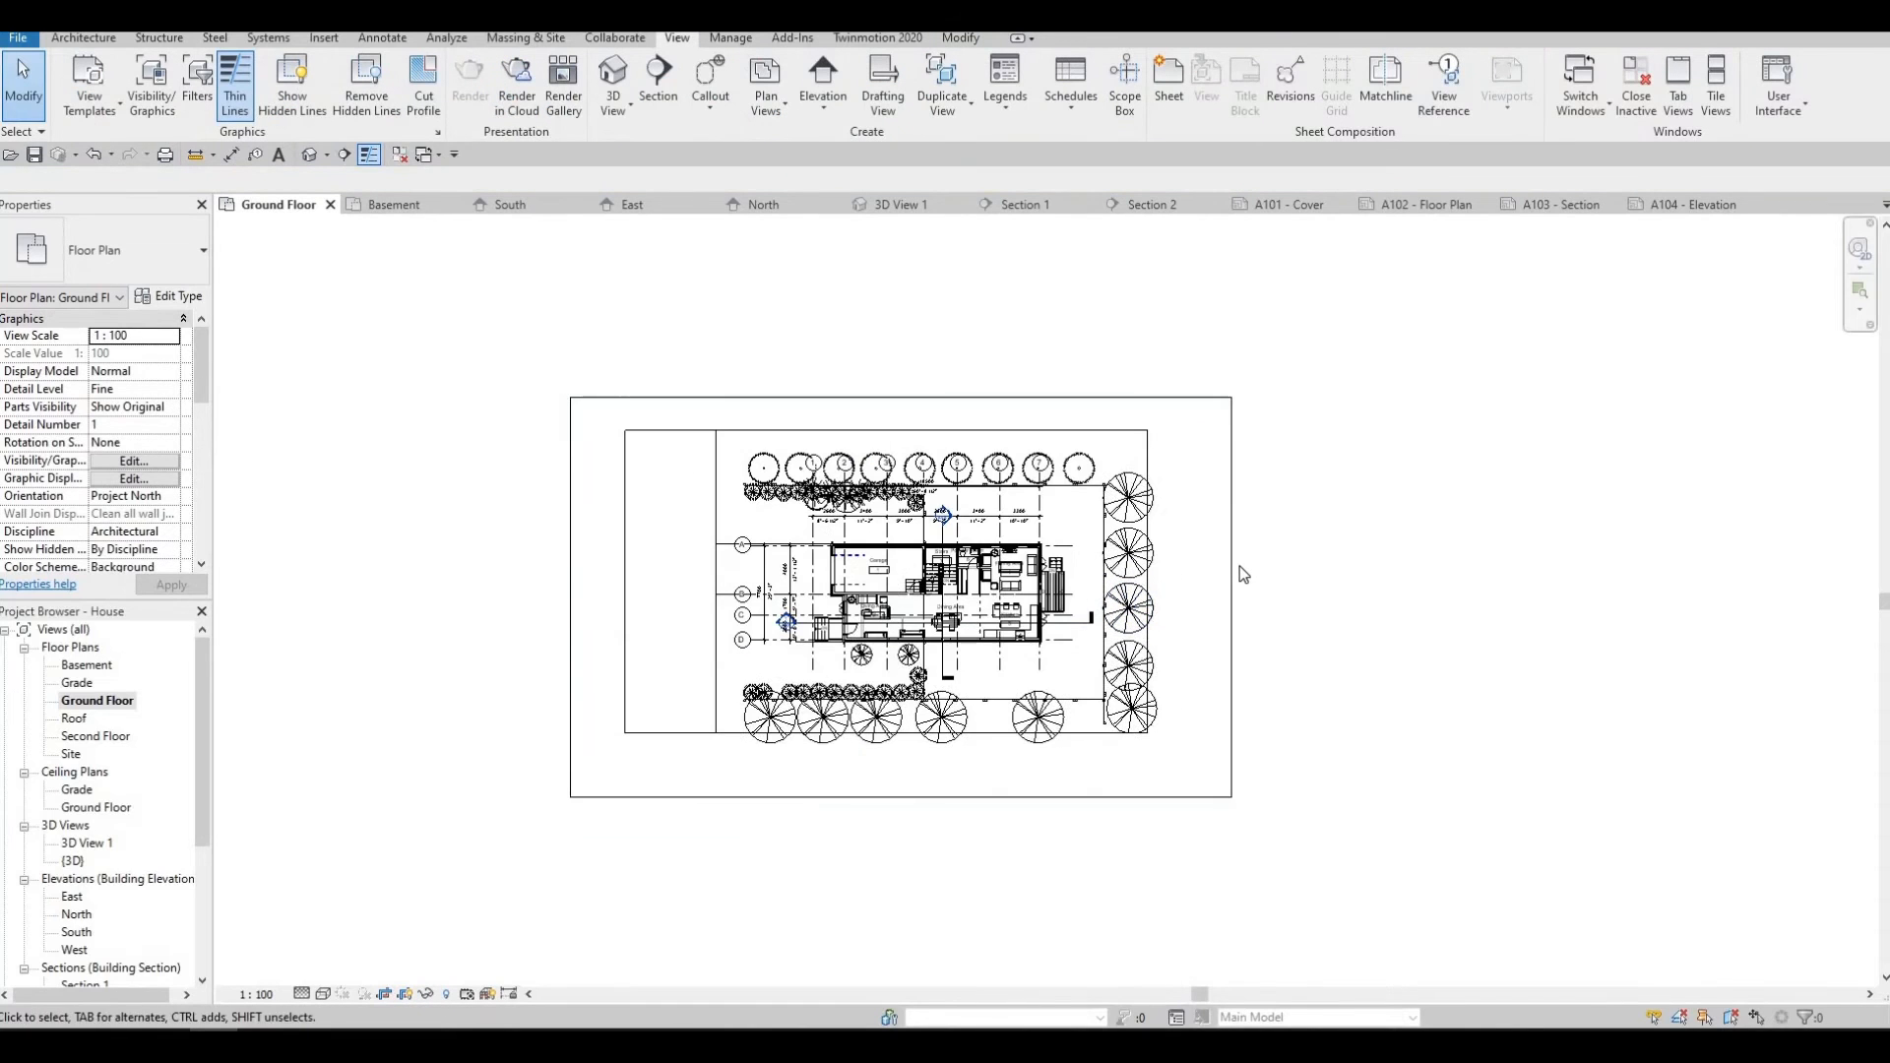
# Extend the right edge of the Ground Floor plan's crop region far beyond the east row of trees.
pyautogui.click(1232, 581)
pyautogui.moveTo(1229, 593); pyautogui.dragTo(1324, 602)
pyautogui.scroll(5, 1072, 588)
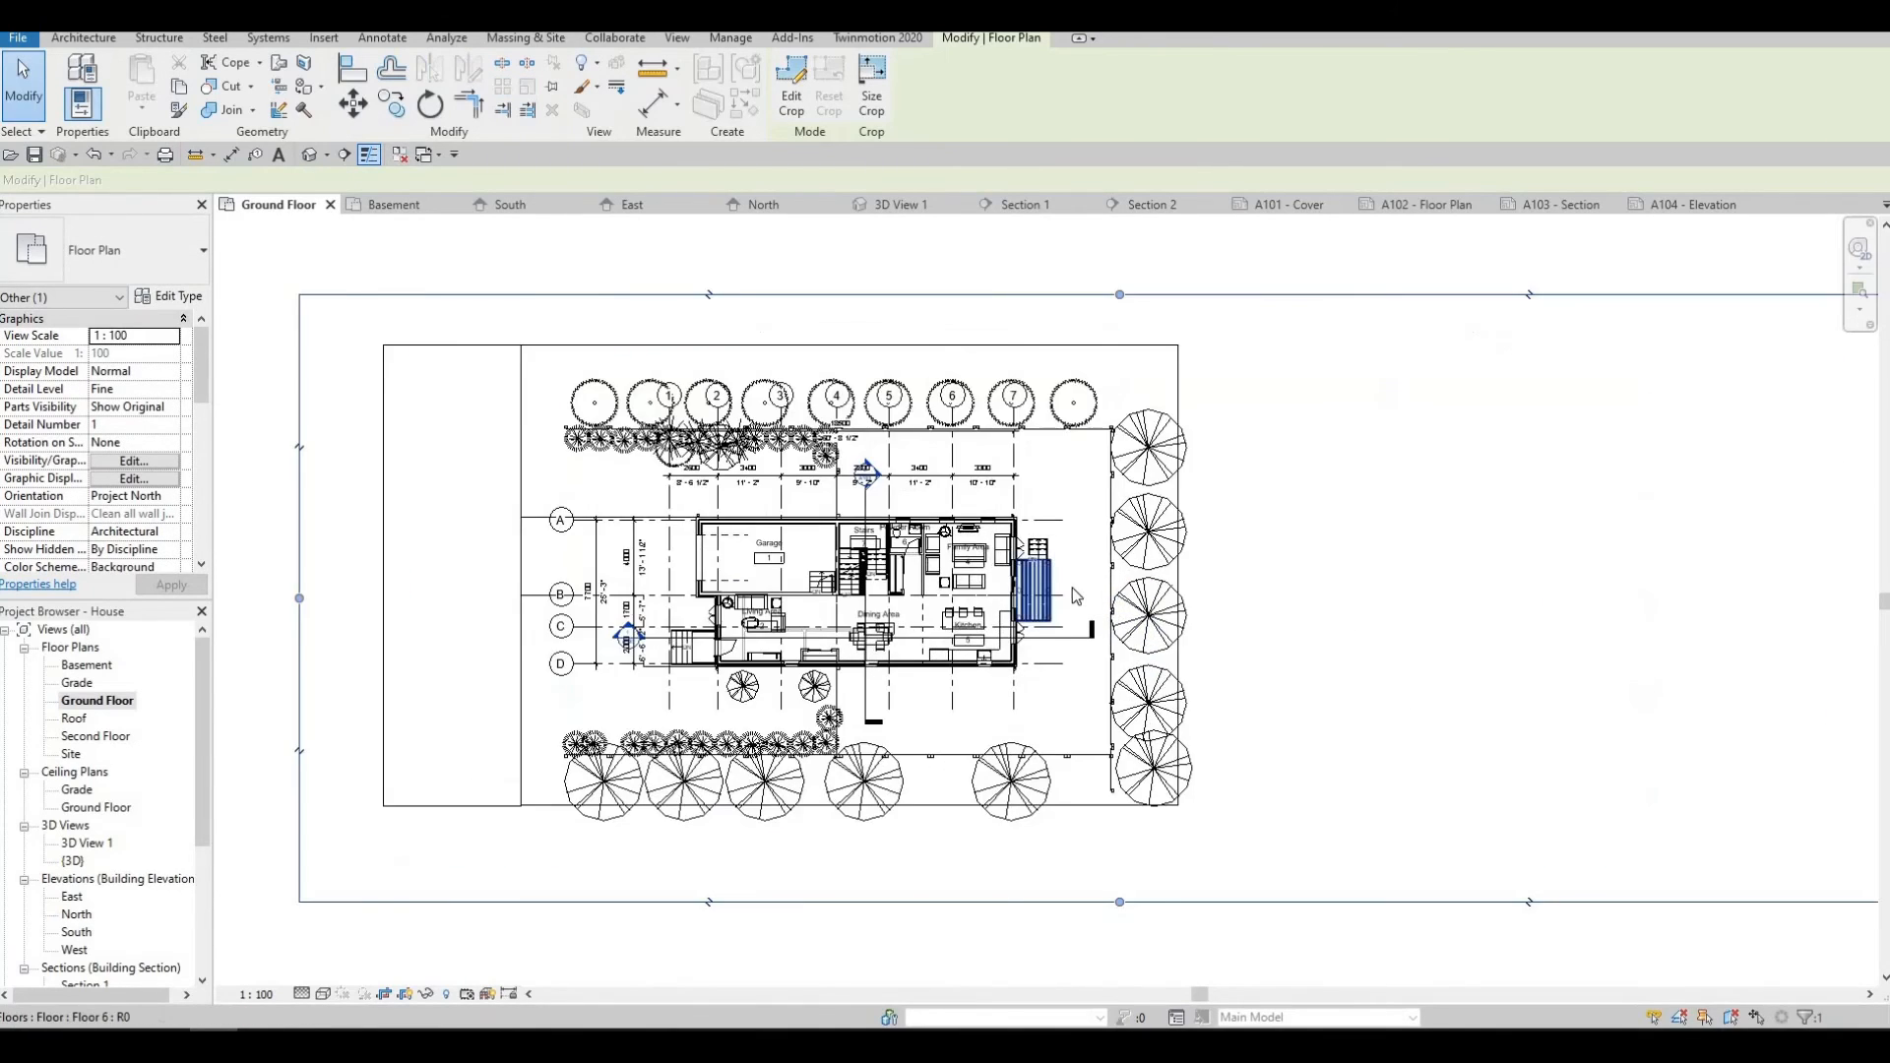
pyautogui.scroll(-3, 1065, 606)
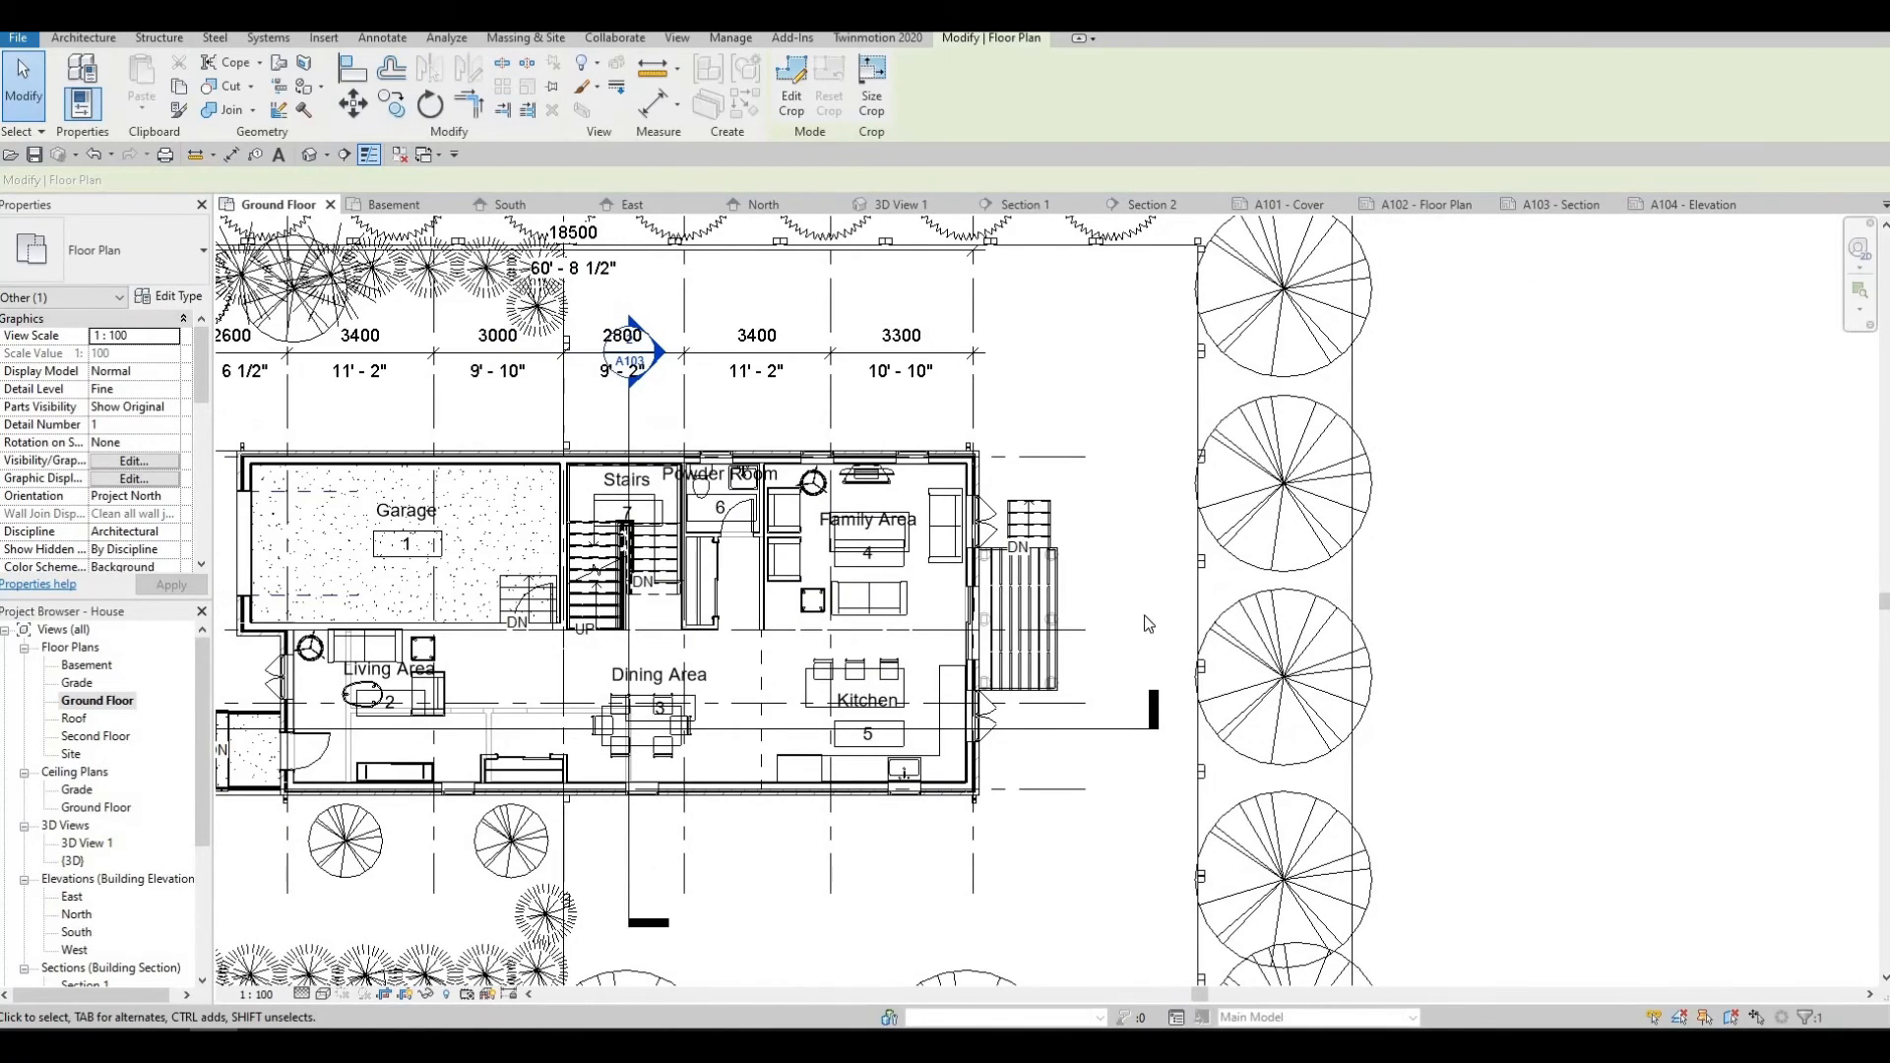
pyautogui.scroll(-5, 1072, 717)
# Try to shift the Ground Floor plan's crop region downward, and undo the move.
pyautogui.click(1093, 855)
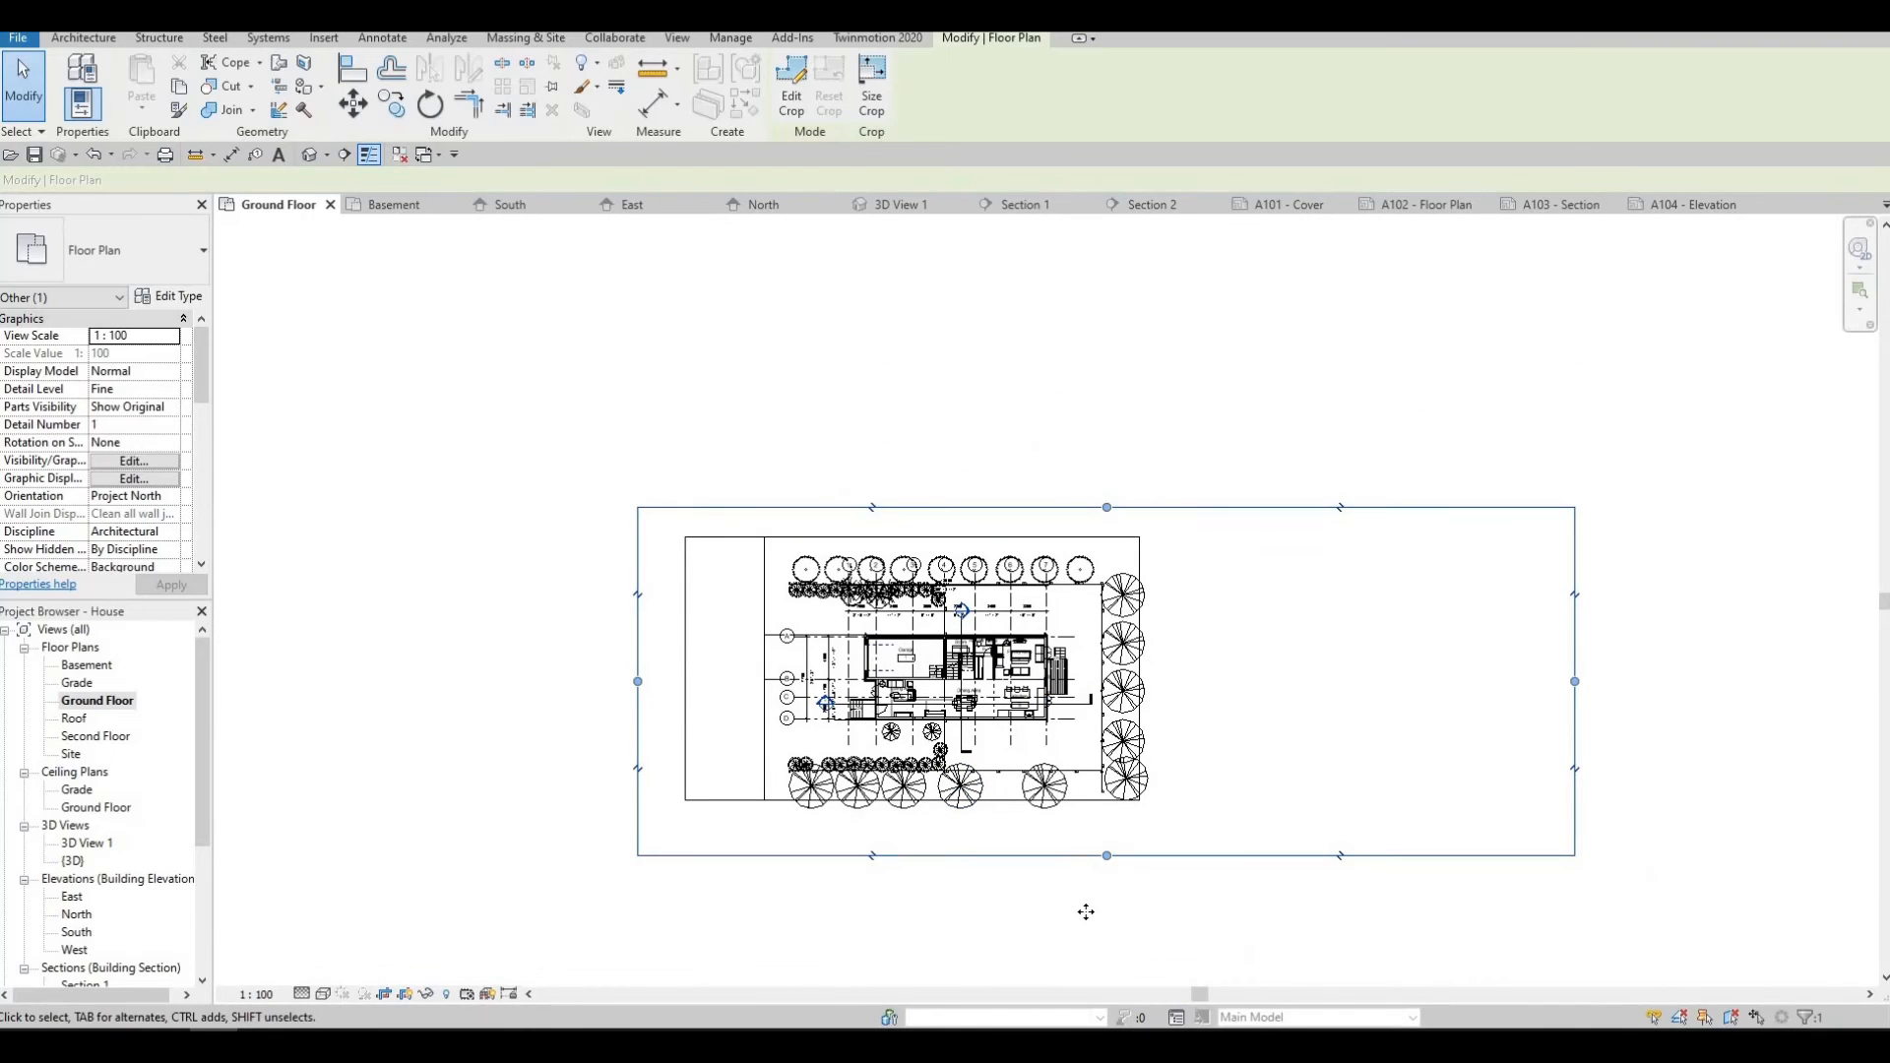
pyautogui.moveTo(1089, 903); pyautogui.dragTo(1100, 894)
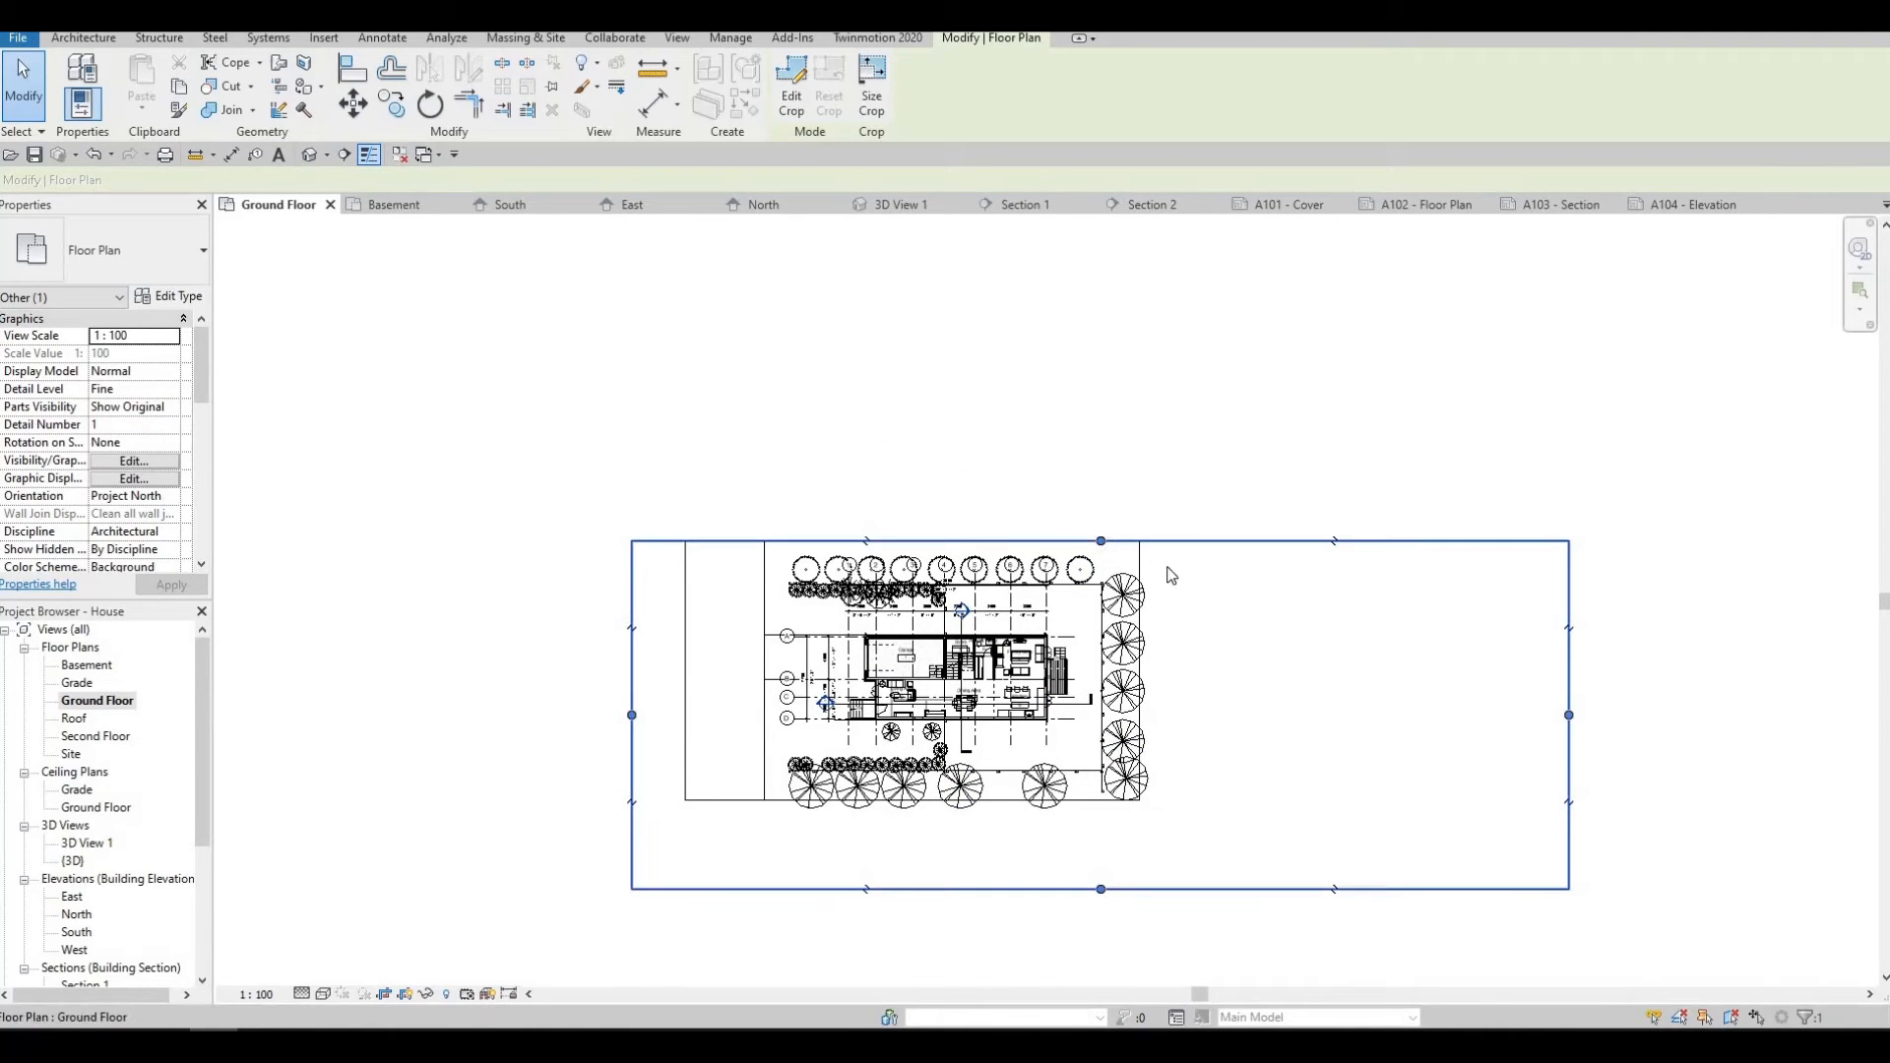
pyautogui.hotkey('ctrl', 'z')
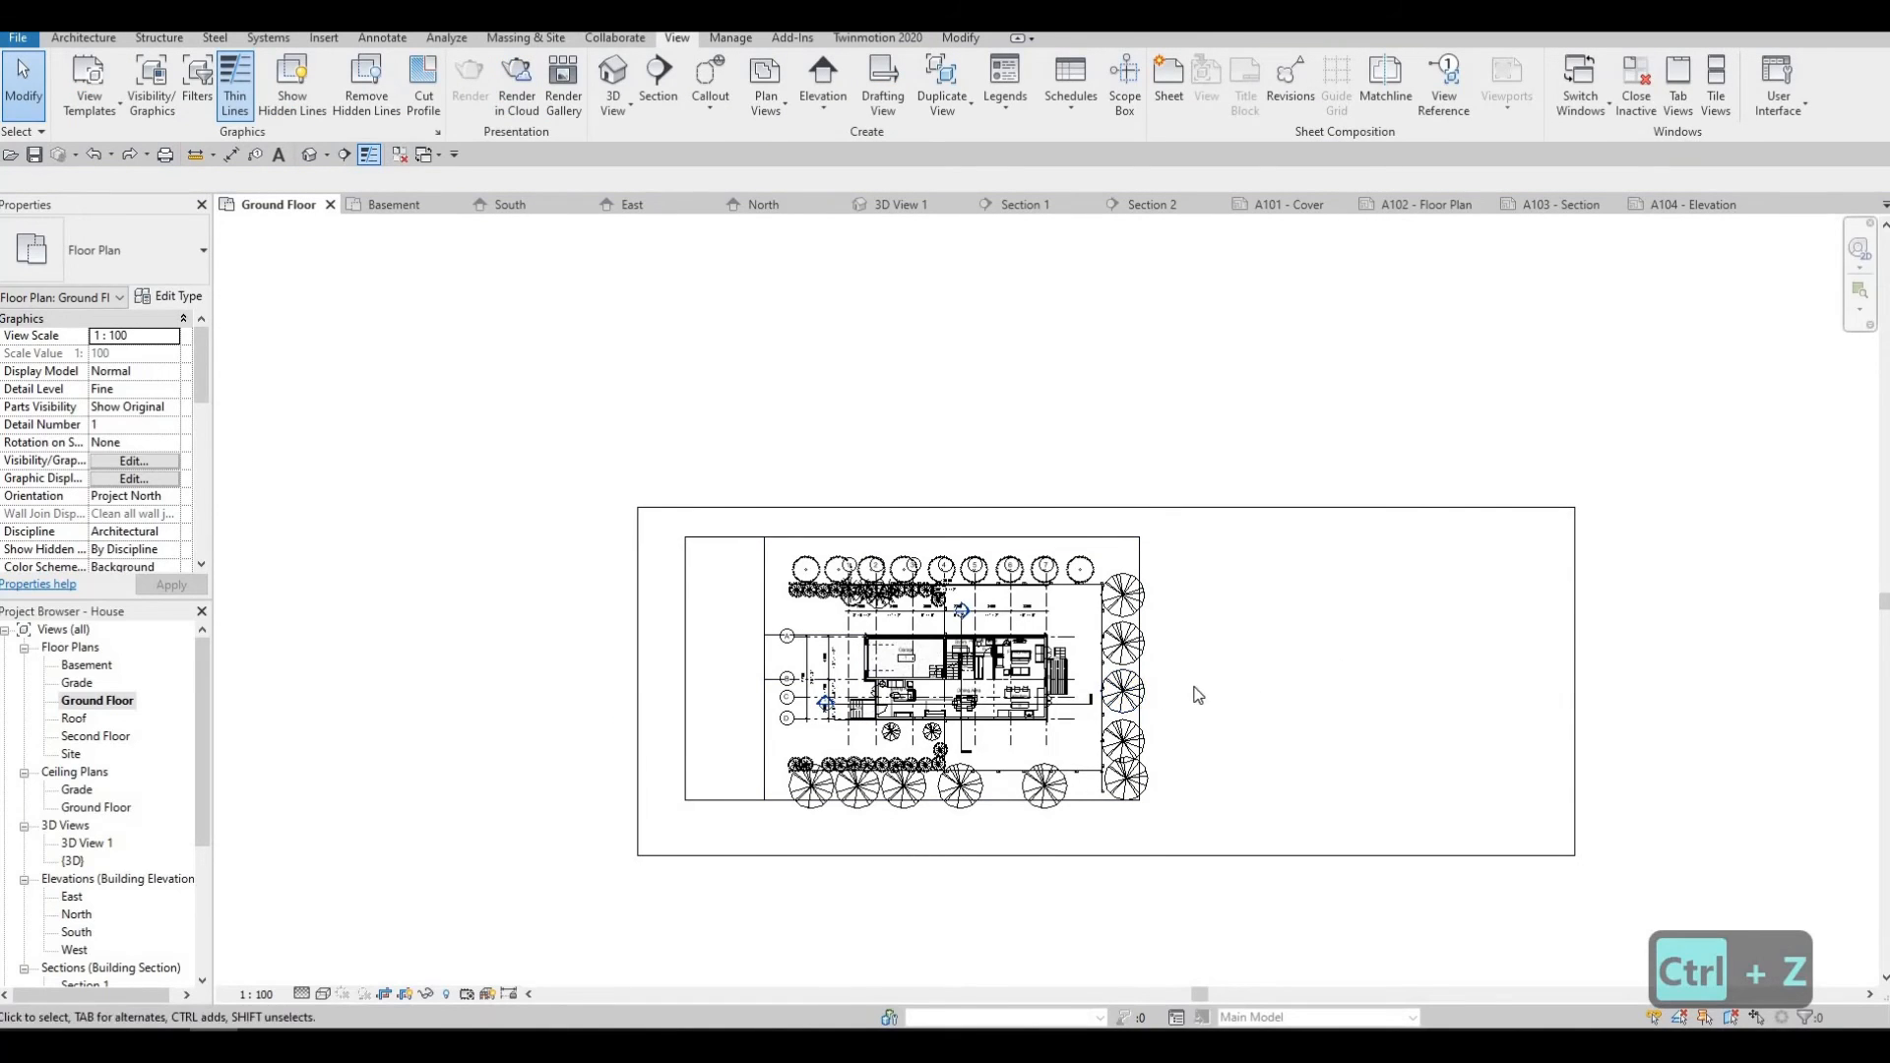
# Pull the right edge of the Ground Floor plan's crop region back in to just outside the east trees.
pyautogui.scroll(5, 1113, 689)
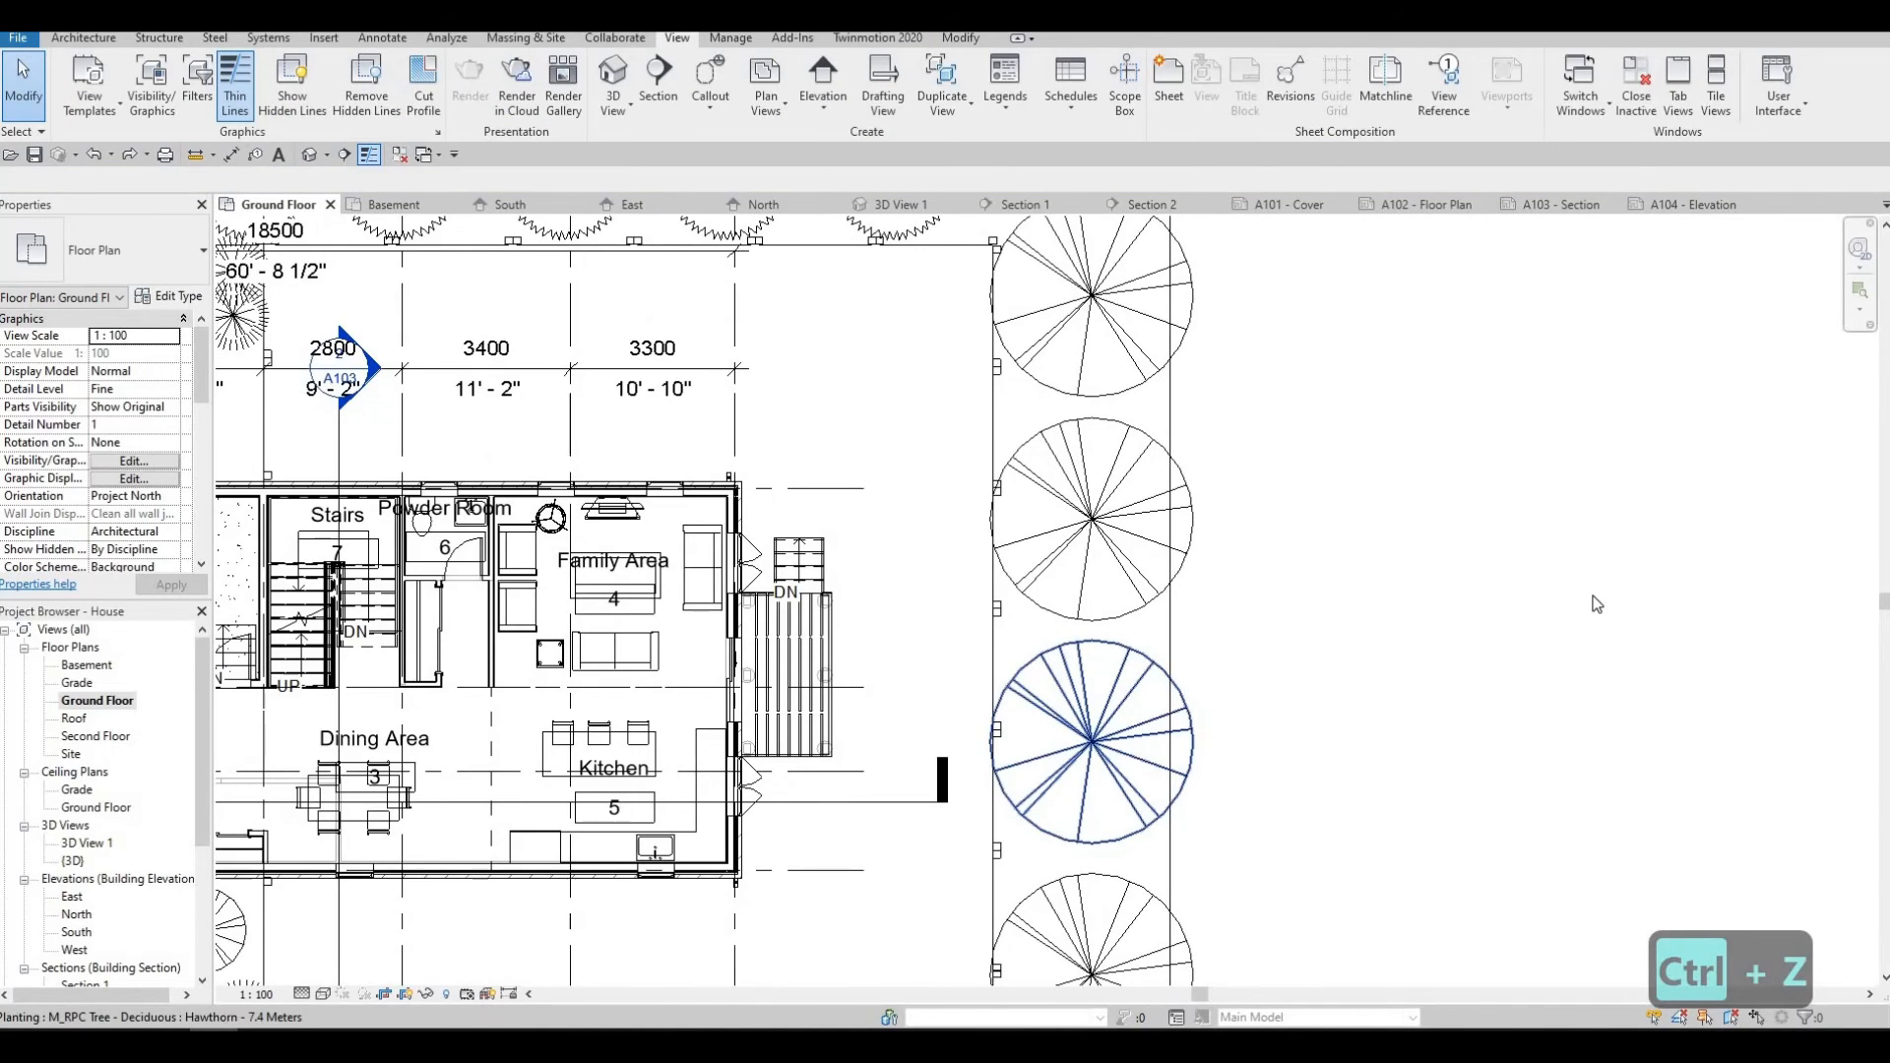
pyautogui.scroll(-5, 1593, 594)
pyautogui.moveTo(1557, 576); pyautogui.dragTo(1178, 541, button='middle')
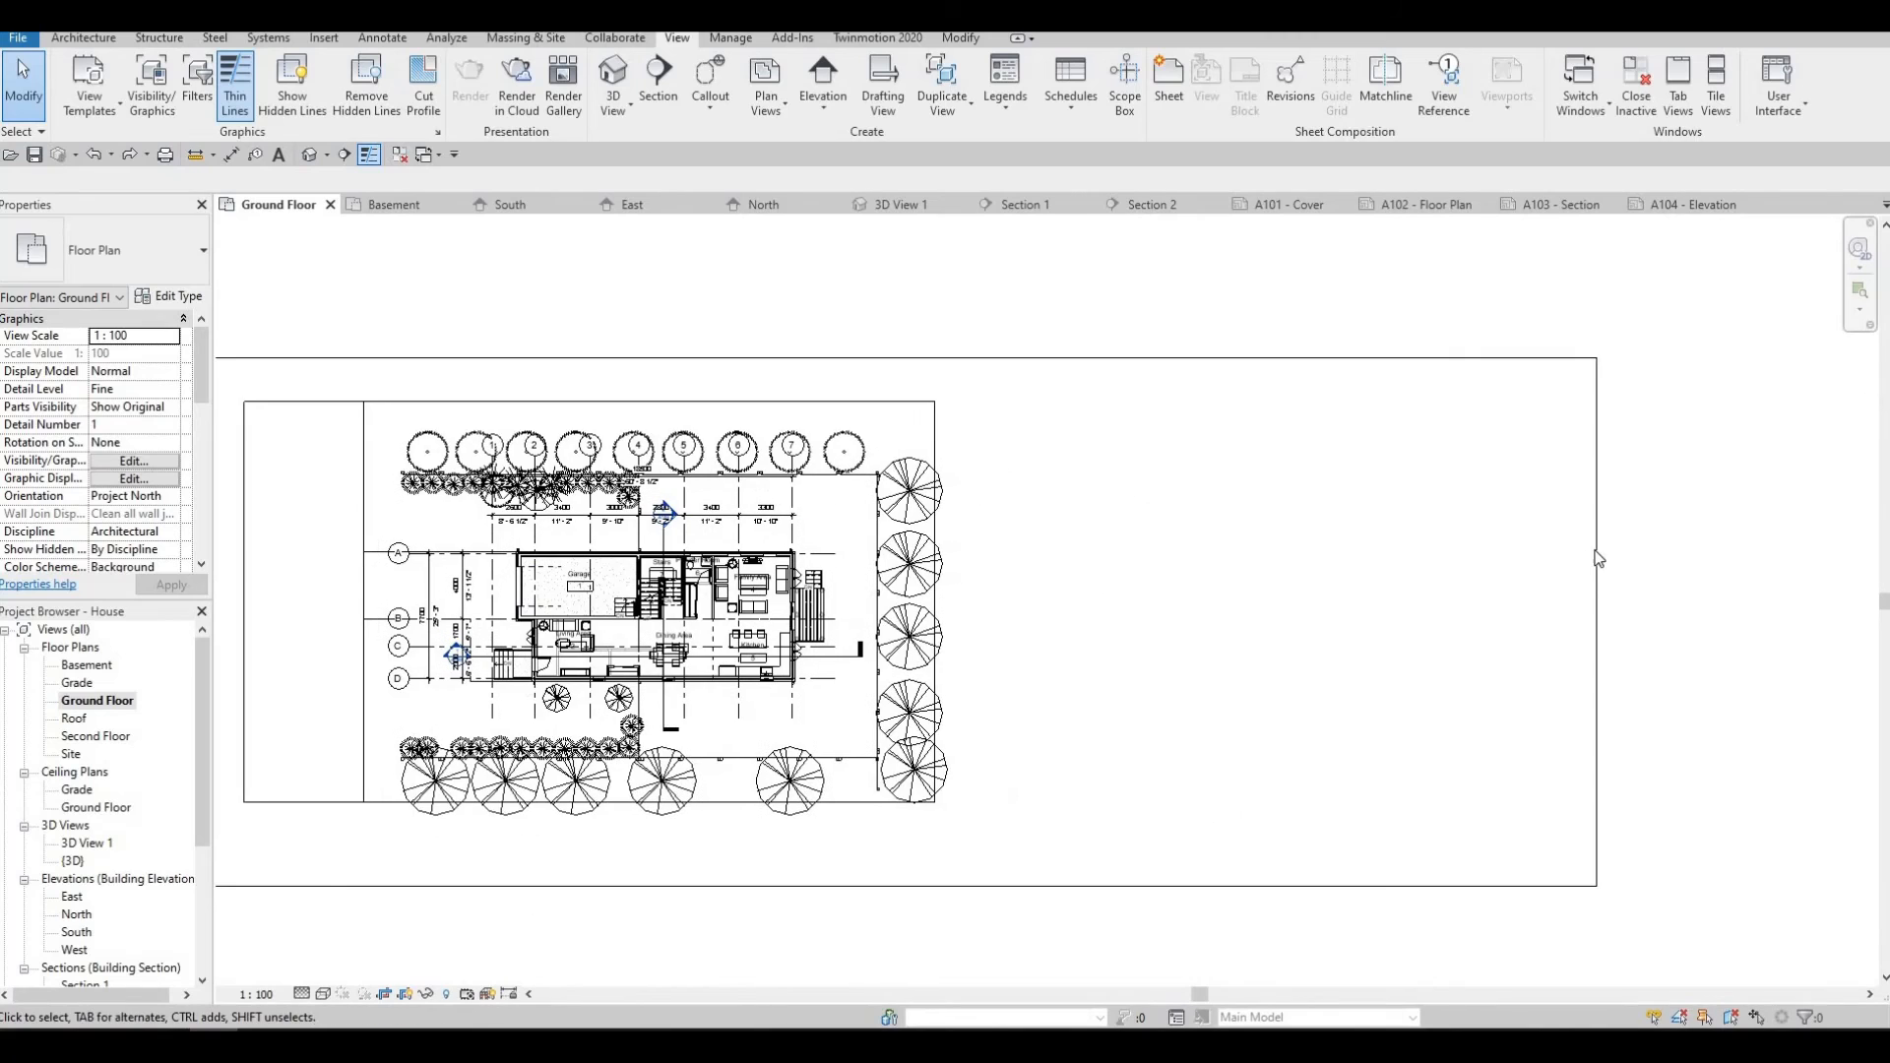
pyautogui.click(1596, 580)
pyautogui.moveTo(1596, 622); pyautogui.dragTo(1007, 630)
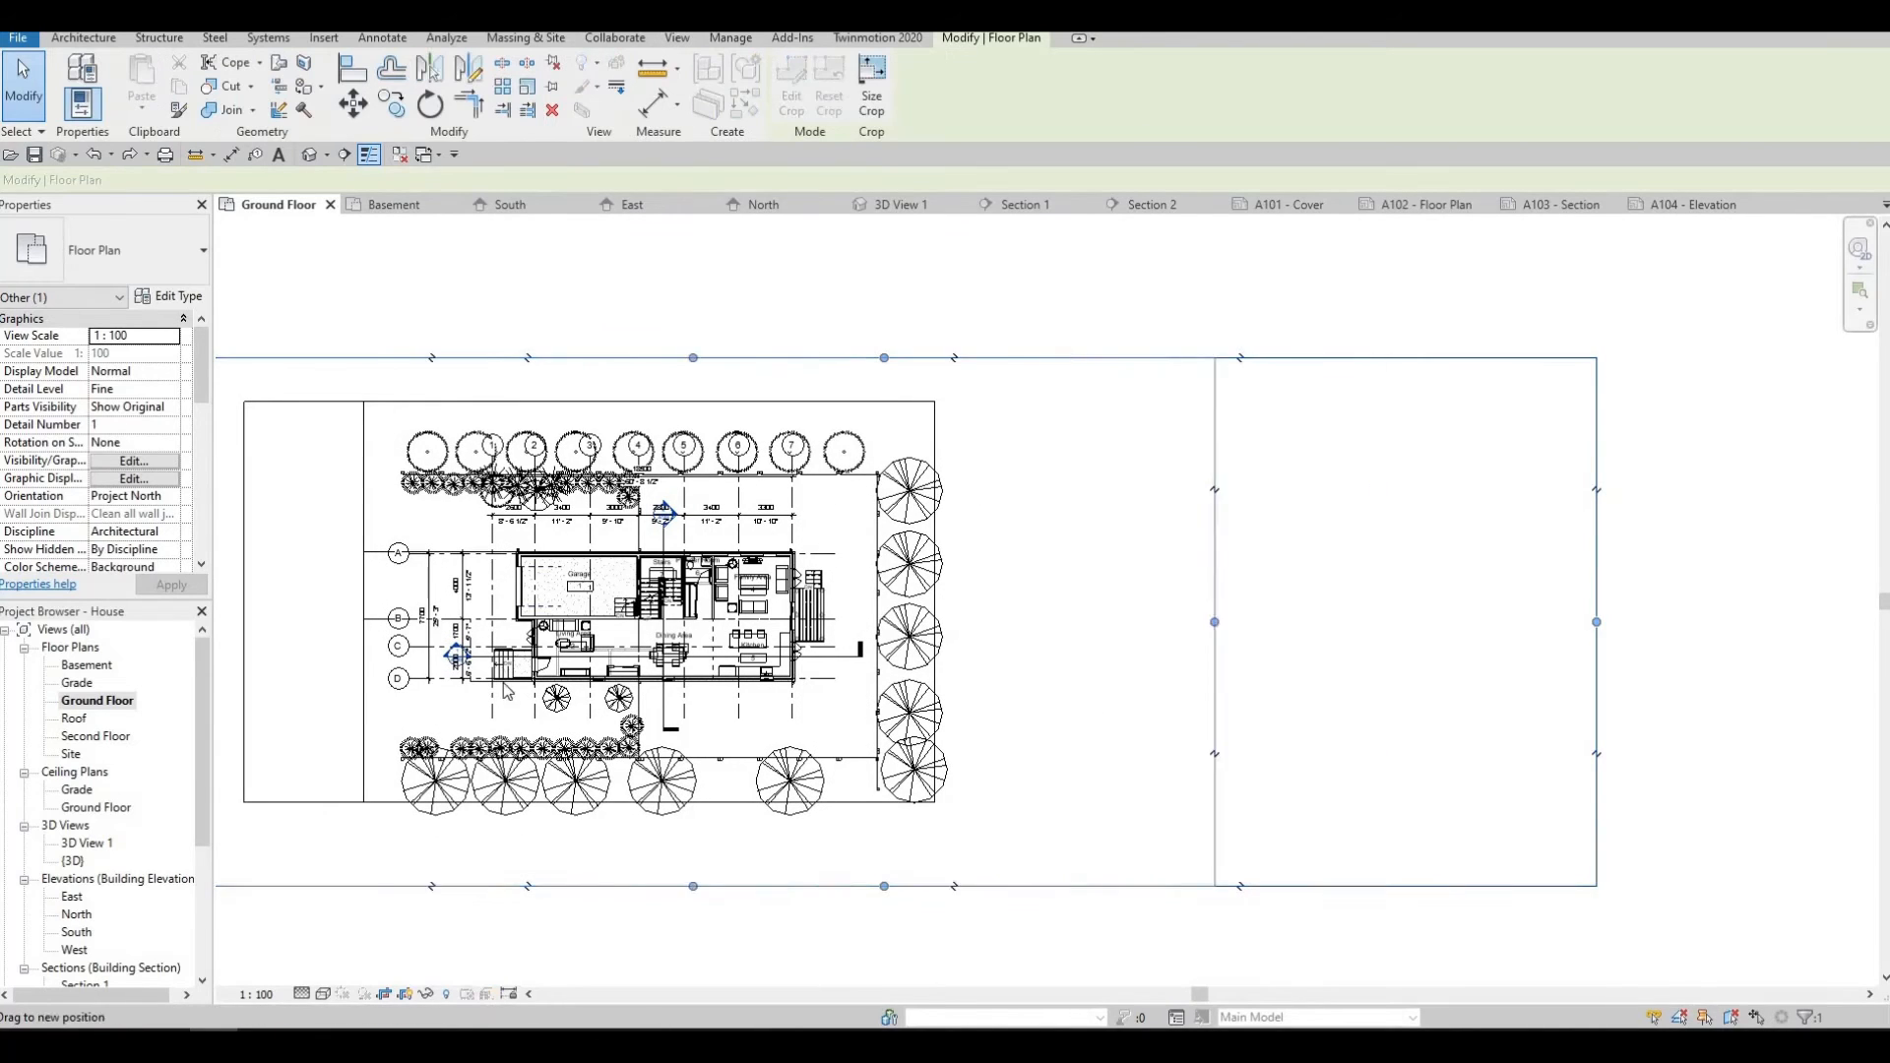
# In the Grade plan, move the whole East elevation marker inward past the tree row to just beside the rear deck.
pyautogui.doubleClick(78, 682)
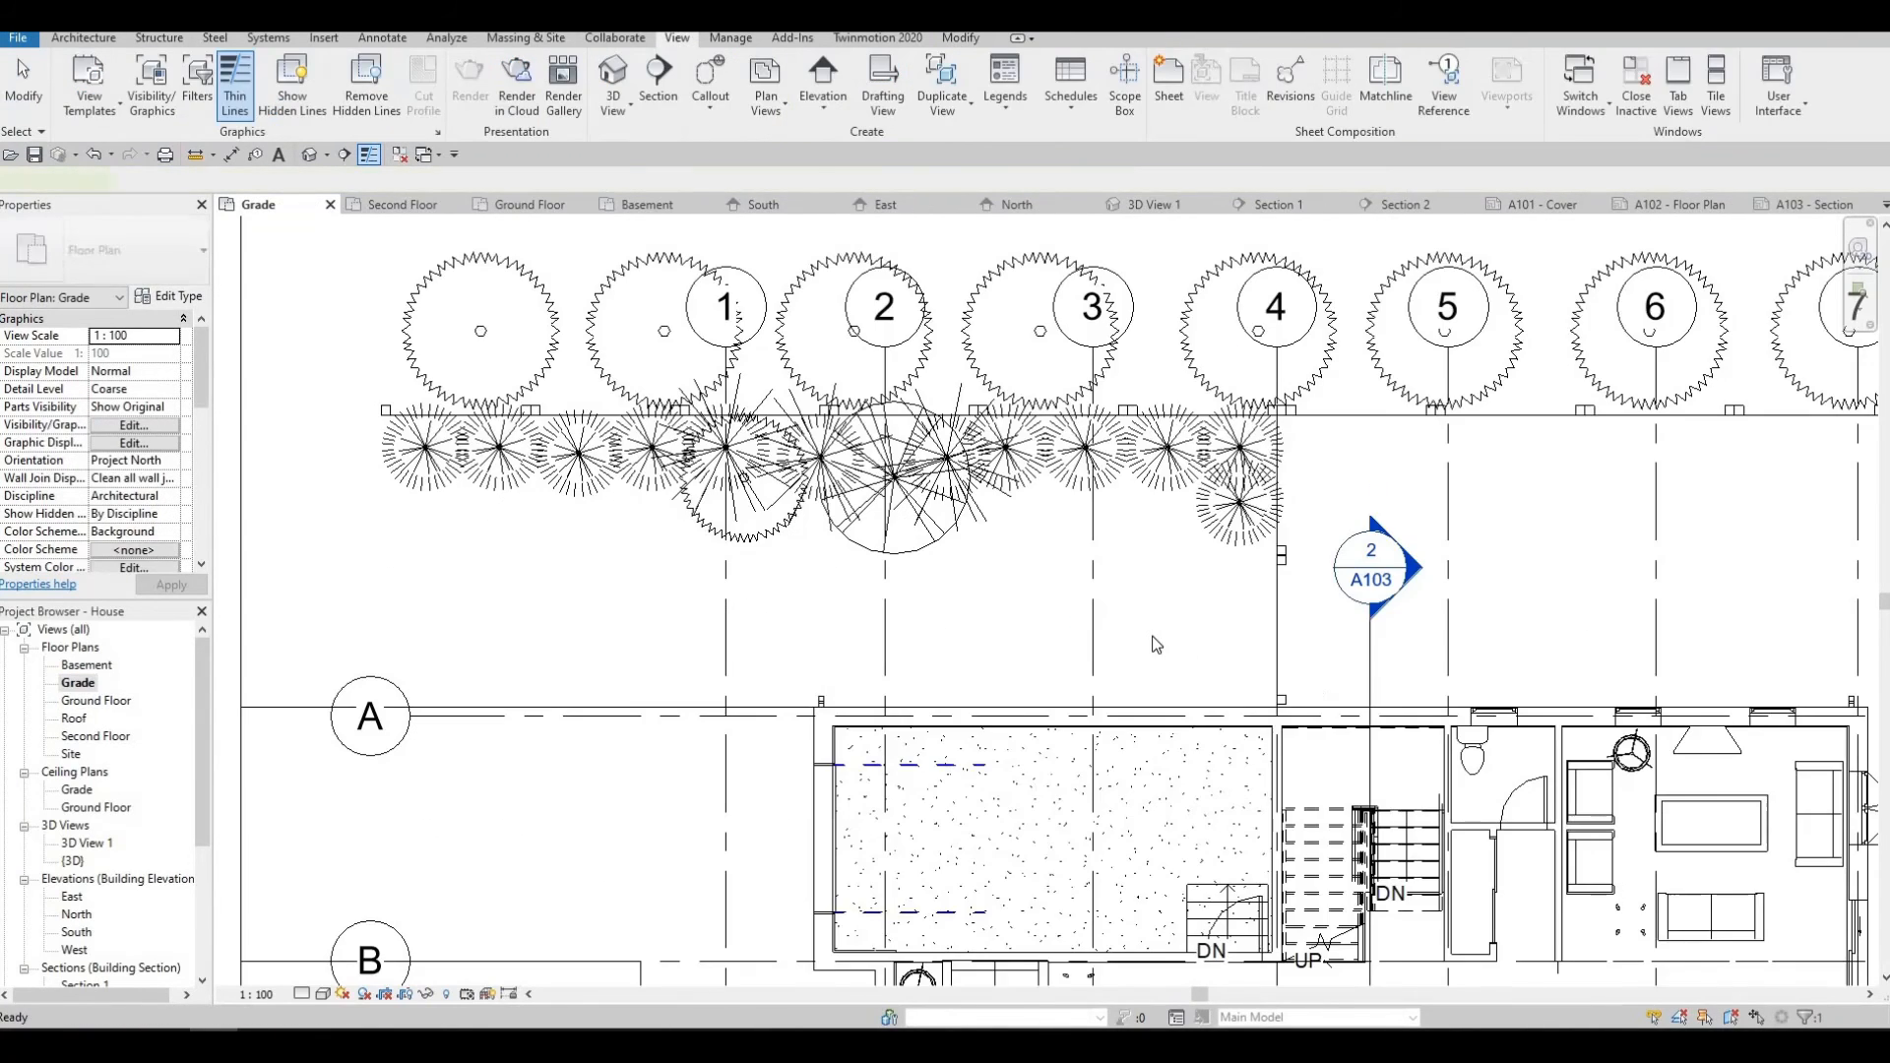
pyautogui.moveTo(1334, 693); pyautogui.dragTo(1220, 658, button='middle')
pyautogui.scroll(-4, 1220, 658)
pyautogui.moveTo(1653, 695); pyautogui.dragTo(1404, 602, button='middle')
pyautogui.scroll(1, 1452, 637)
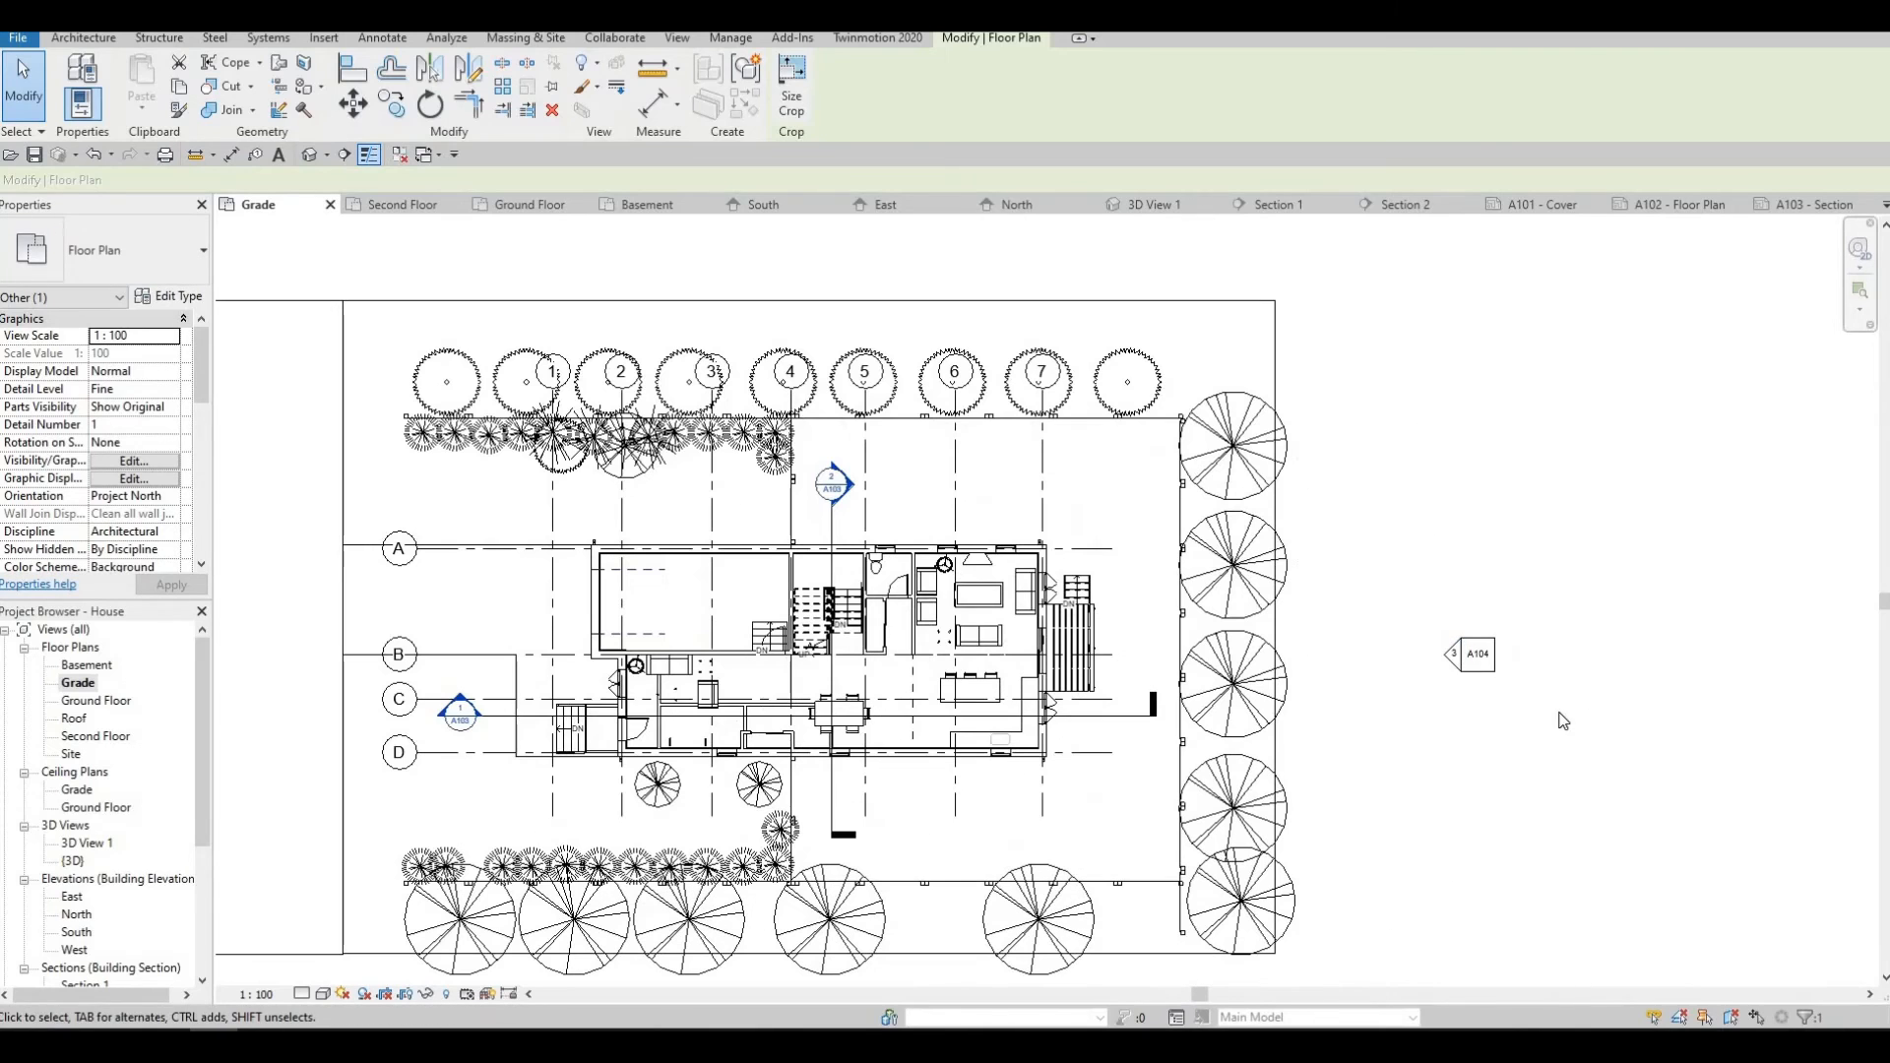
pyautogui.click(1531, 692)
pyautogui.moveTo(1555, 711); pyautogui.dragTo(1403, 601)
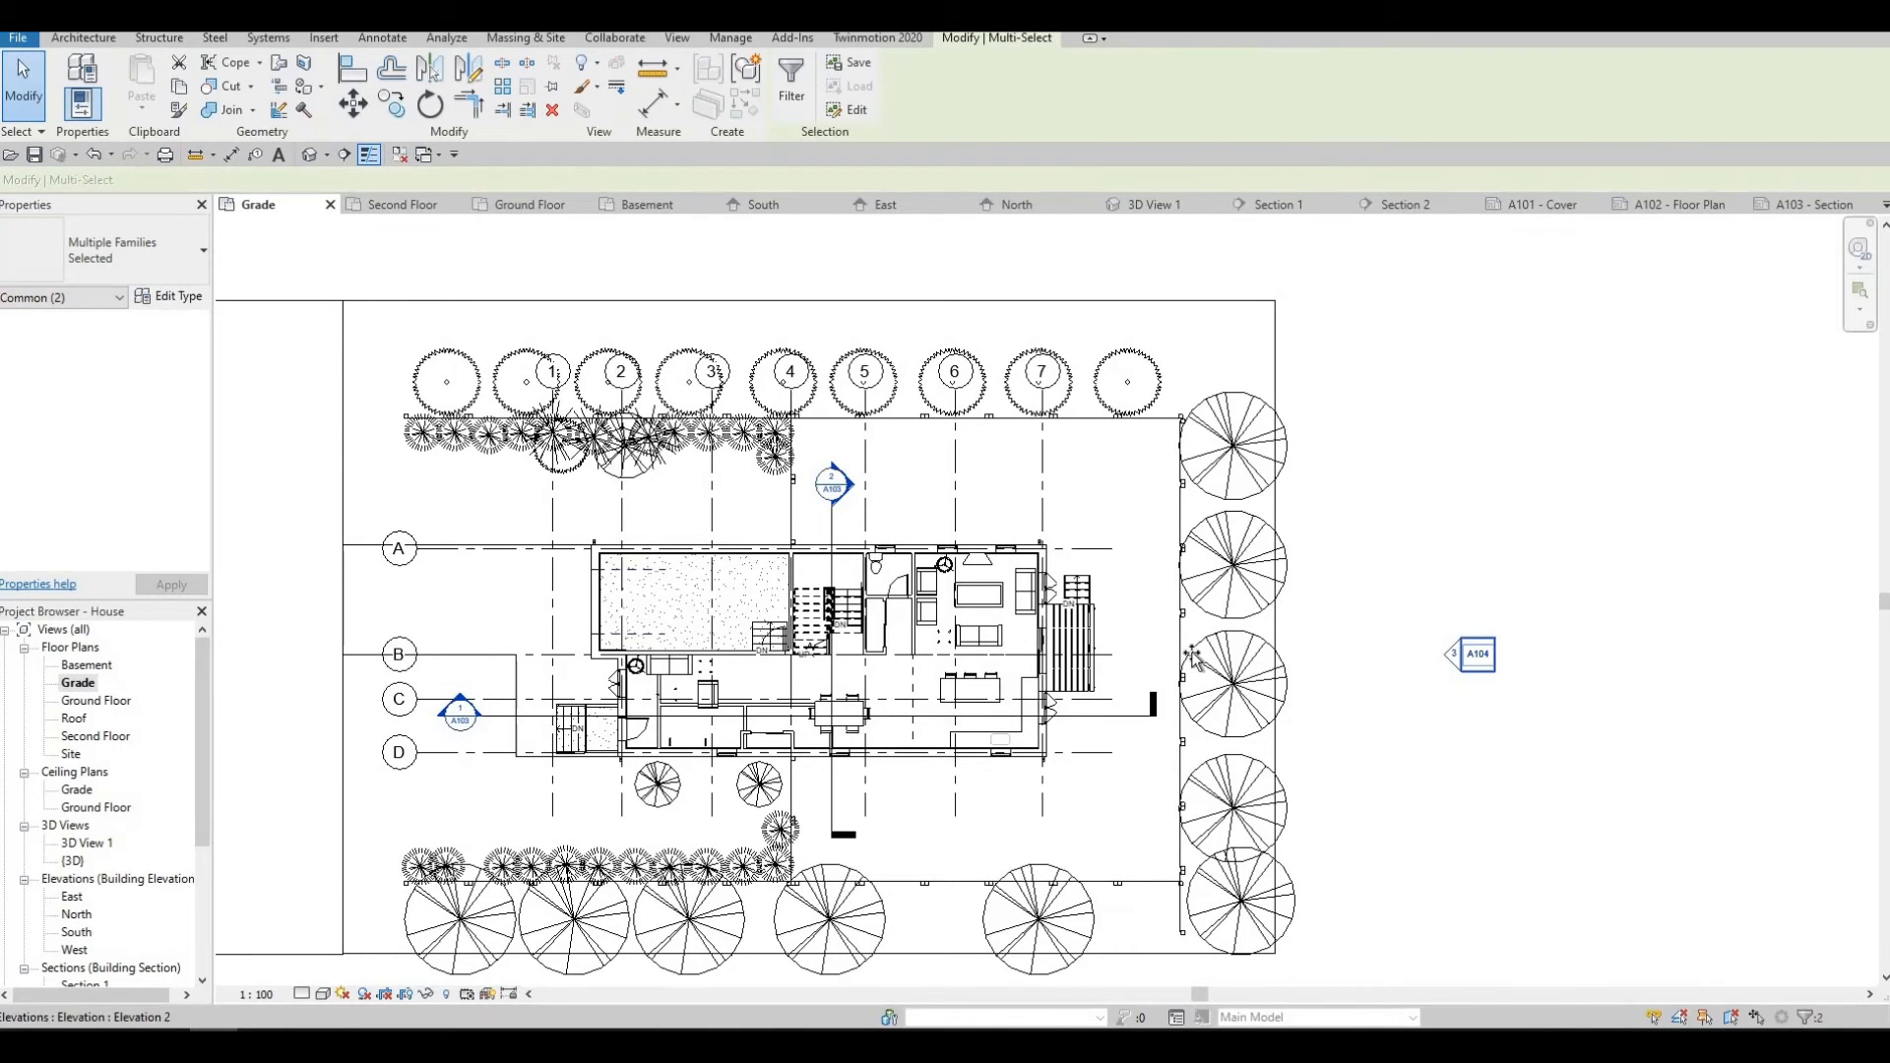
pyautogui.moveTo(1193, 657); pyautogui.dragTo(1164, 653)
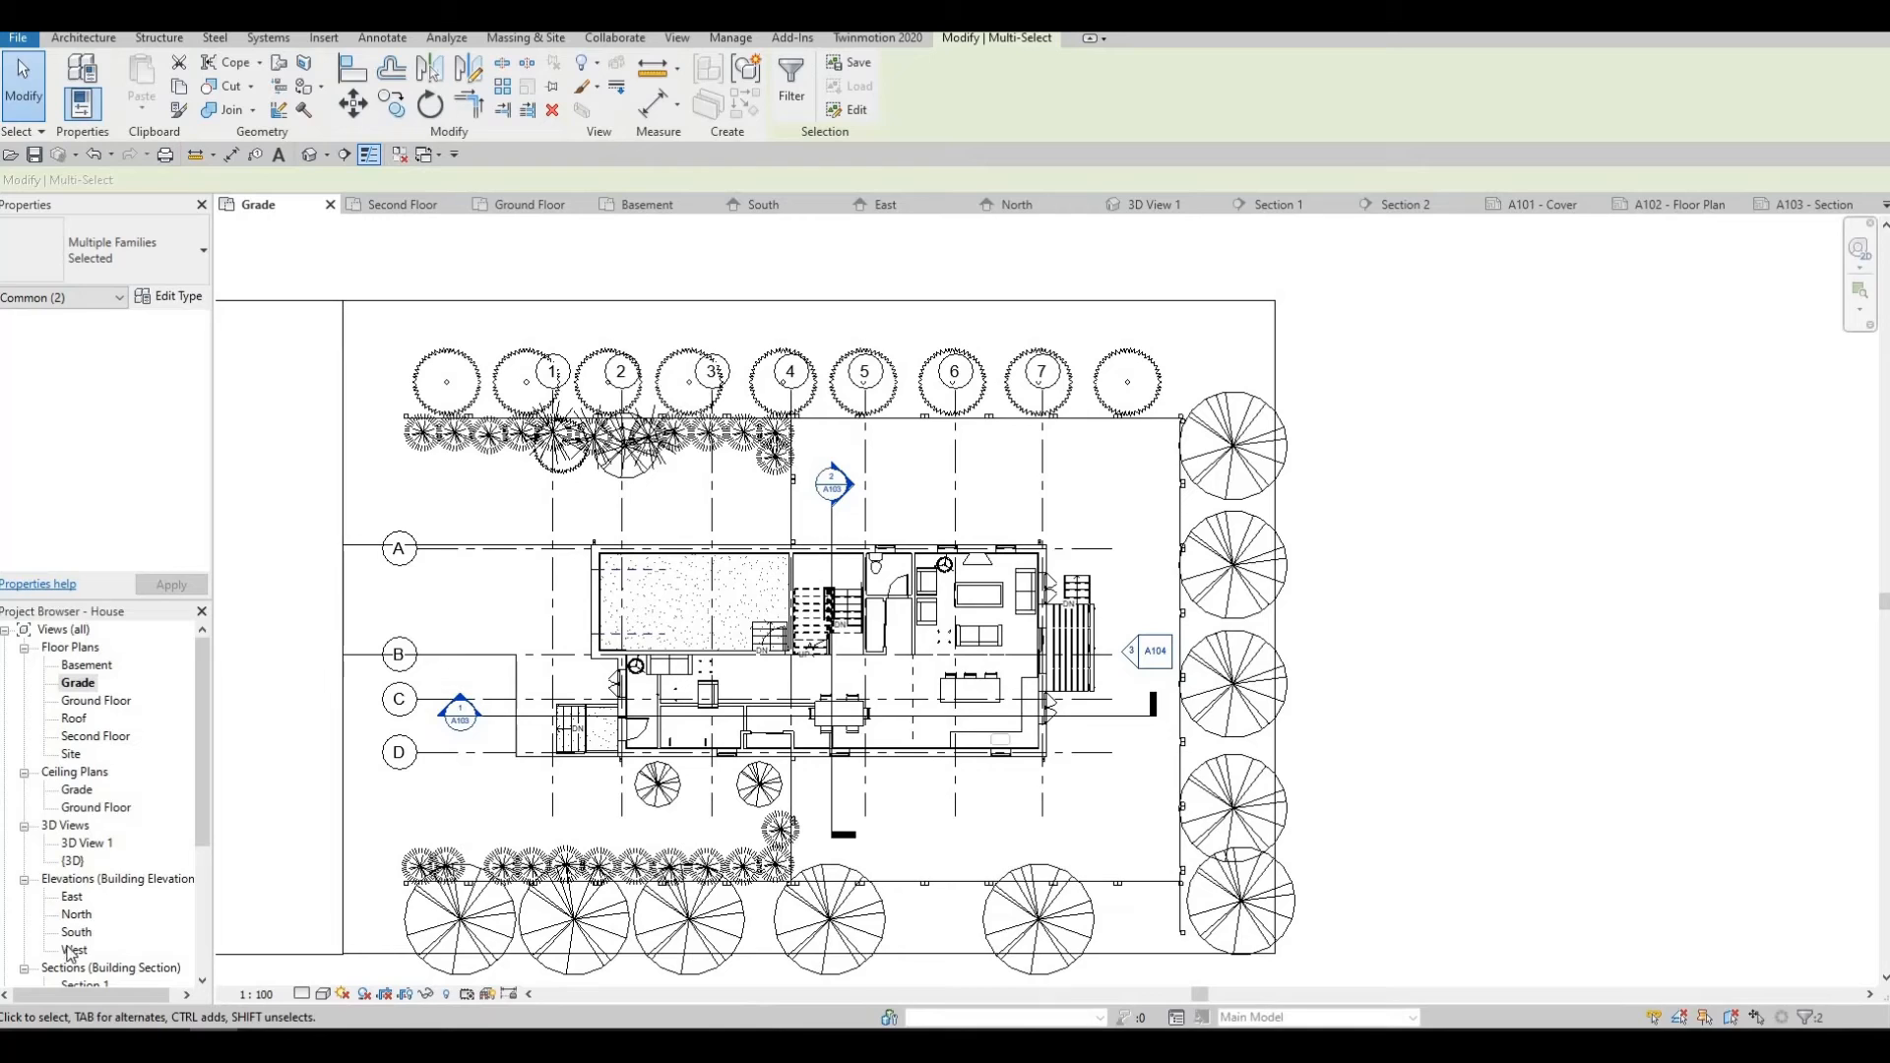
# Check the East elevation on sheet A104 - Elevation and in its own view for trees covering the house.
pyautogui.scroll(-4, 69, 952)
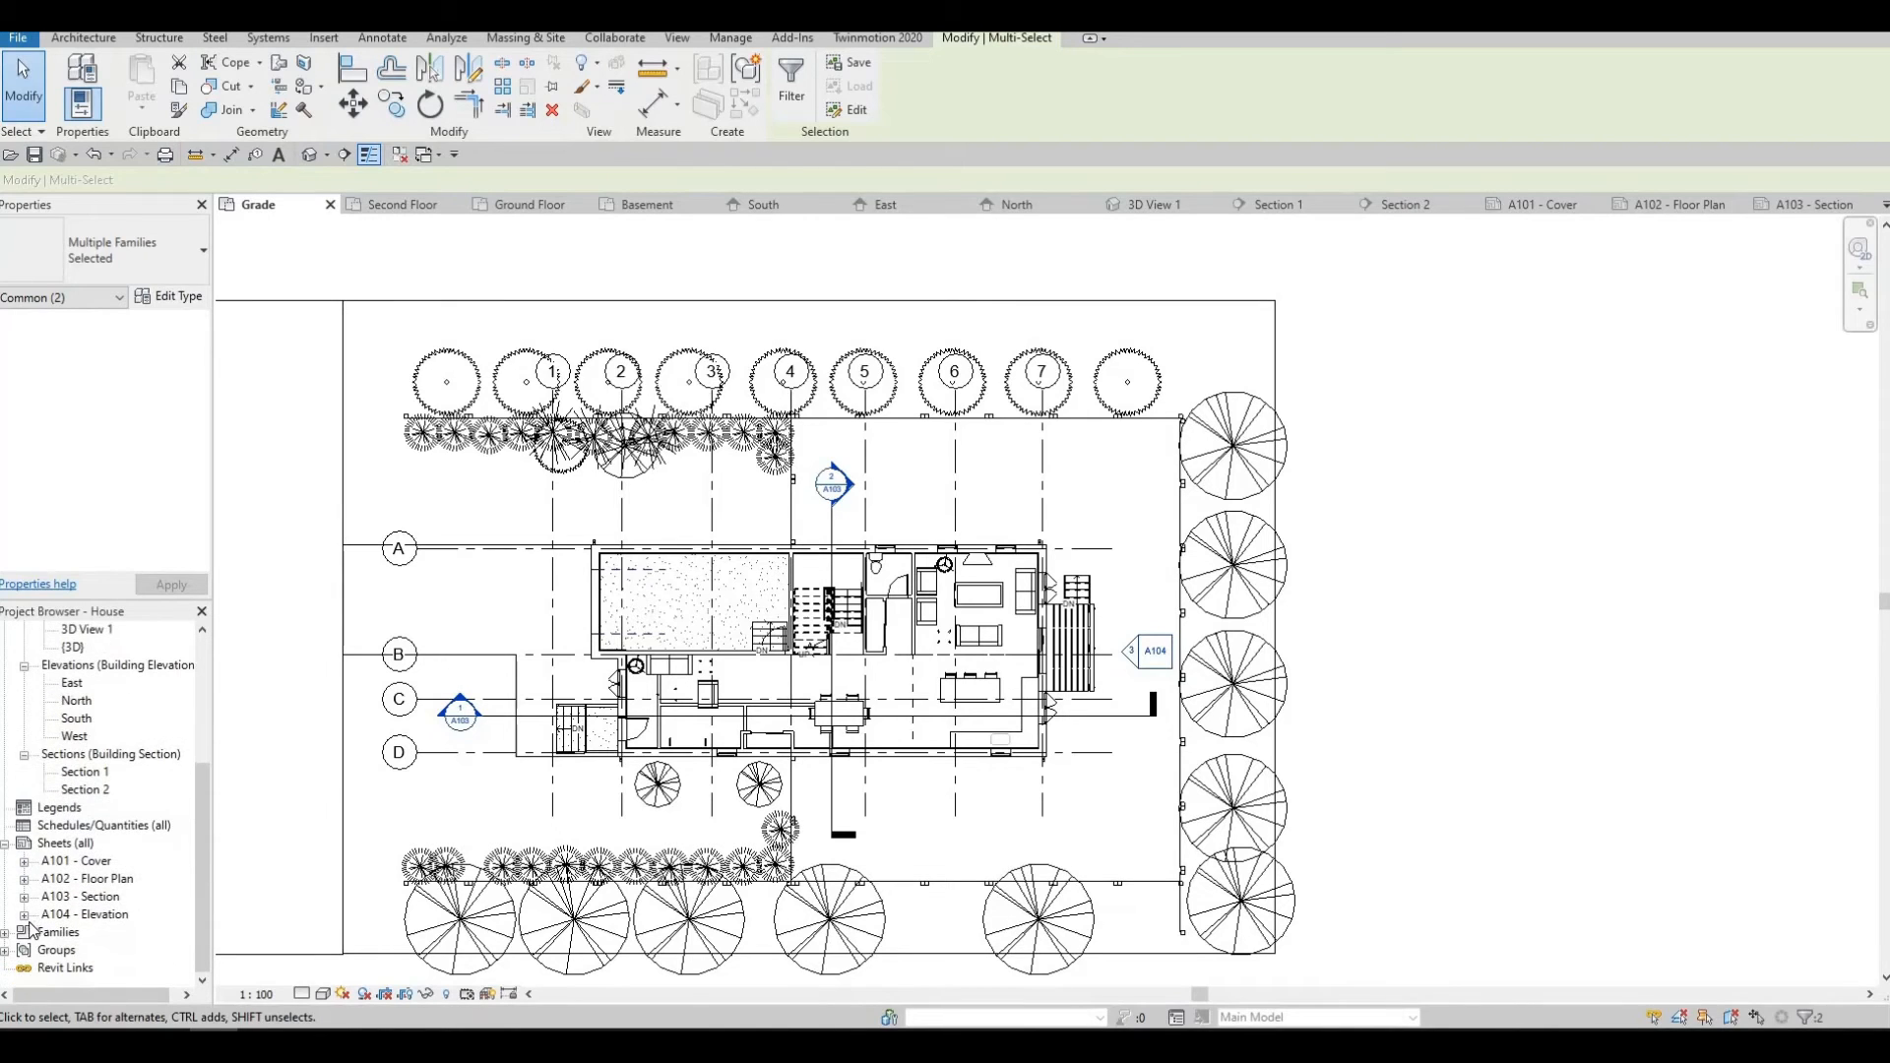
pyautogui.doubleClick(71, 914)
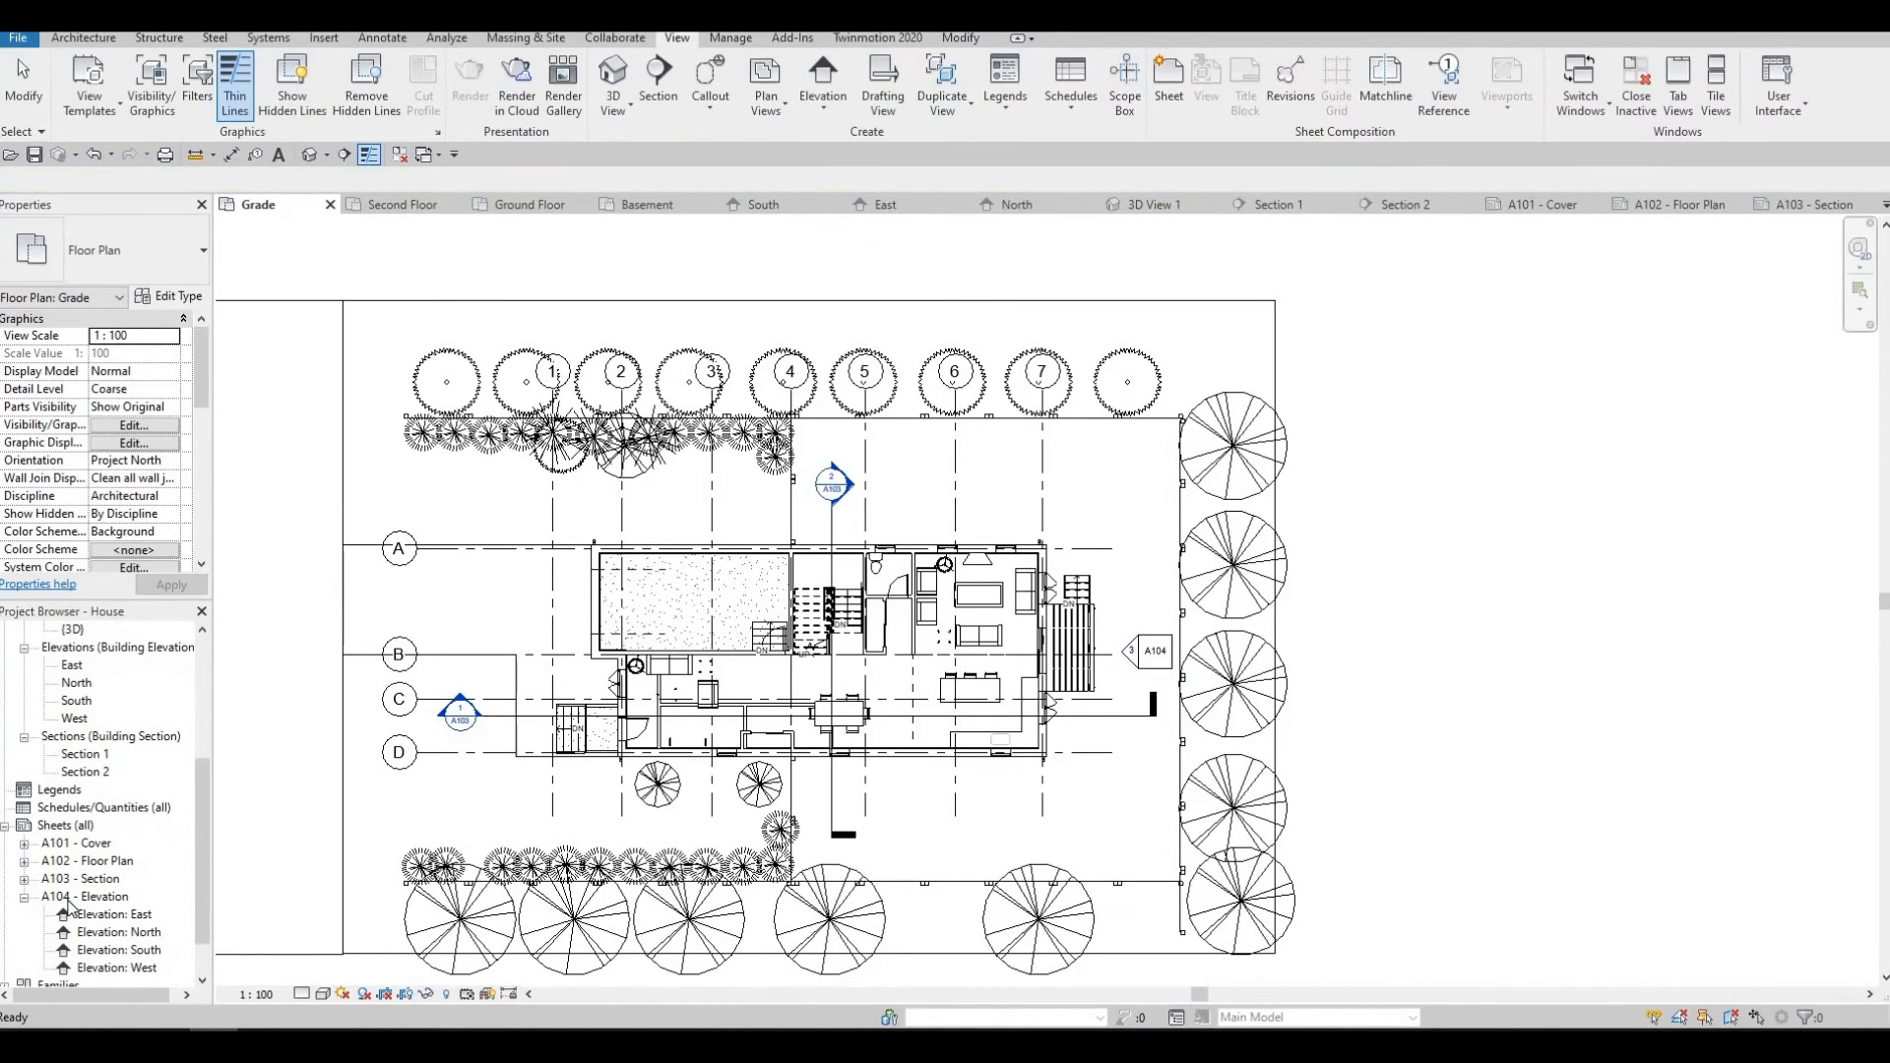
pyautogui.doubleClick(69, 899)
pyautogui.moveTo(908, 874); pyautogui.dragTo(832, 763)
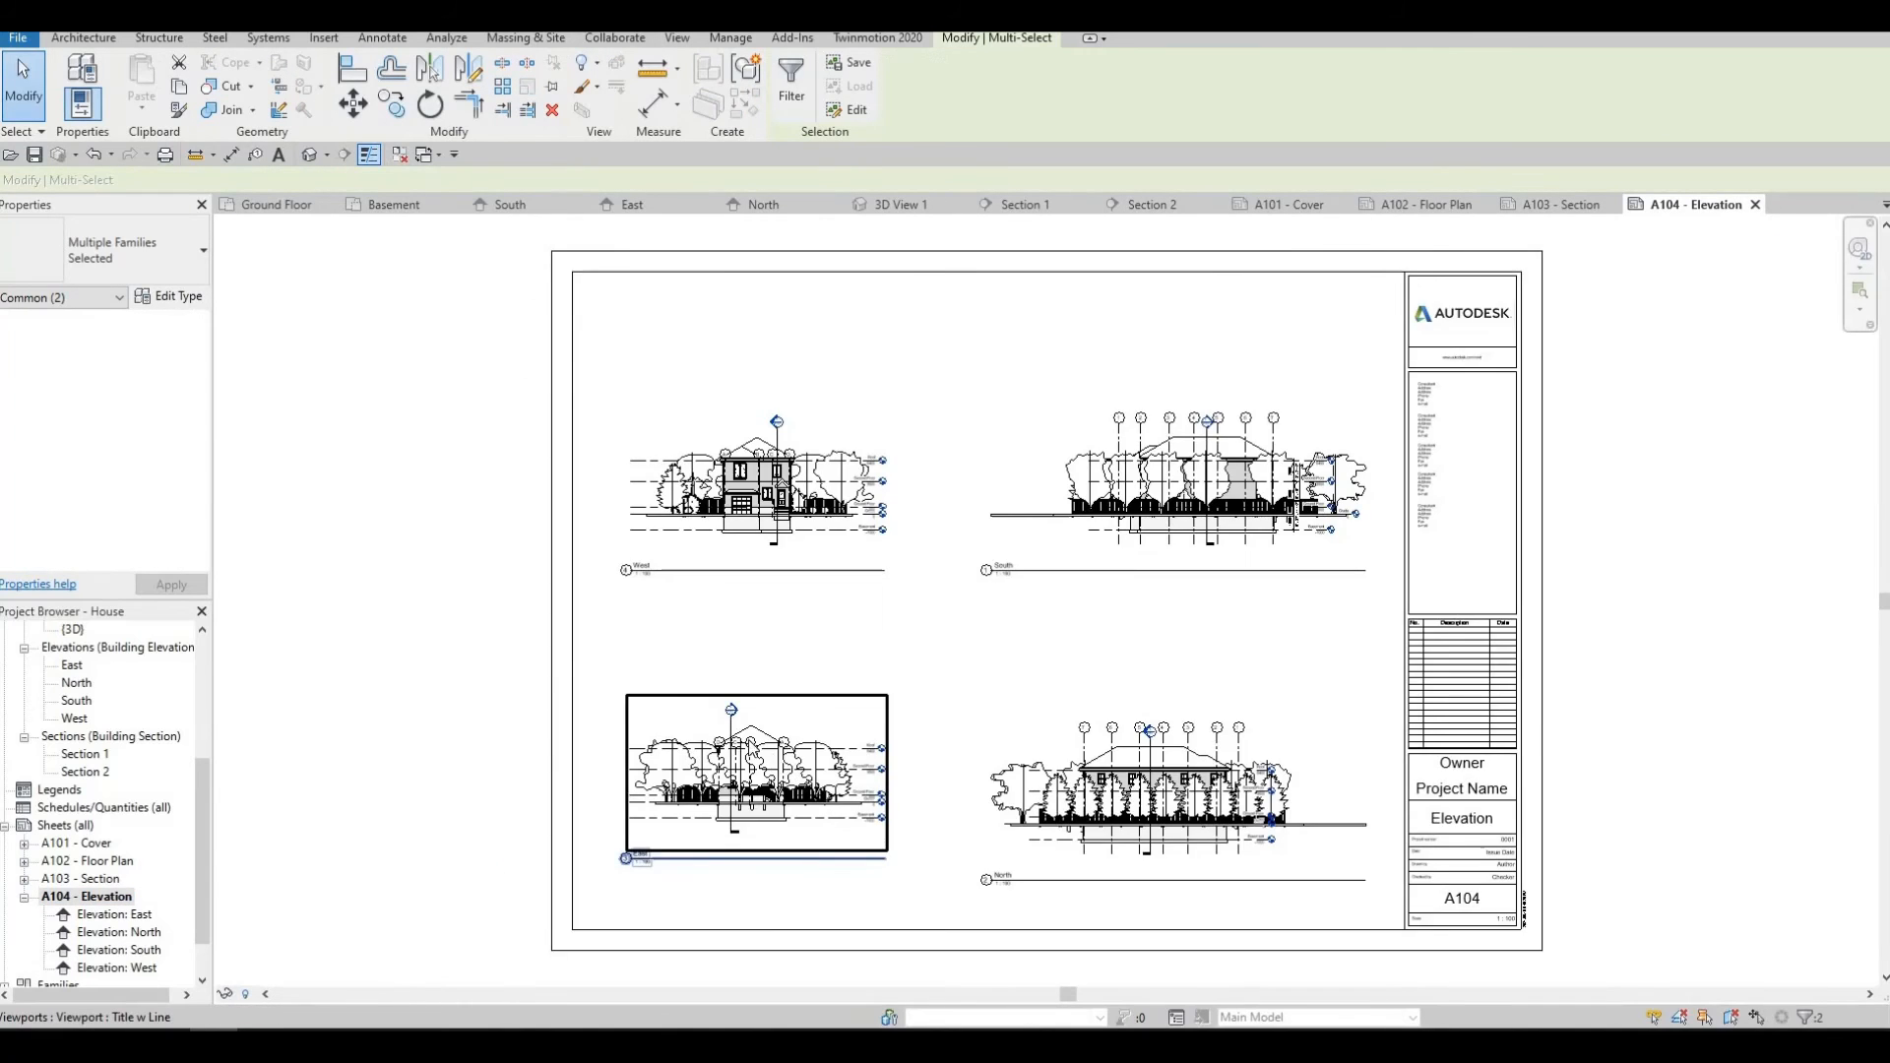
pyautogui.scroll(5, 753, 751)
pyautogui.scroll(-3, 753, 751)
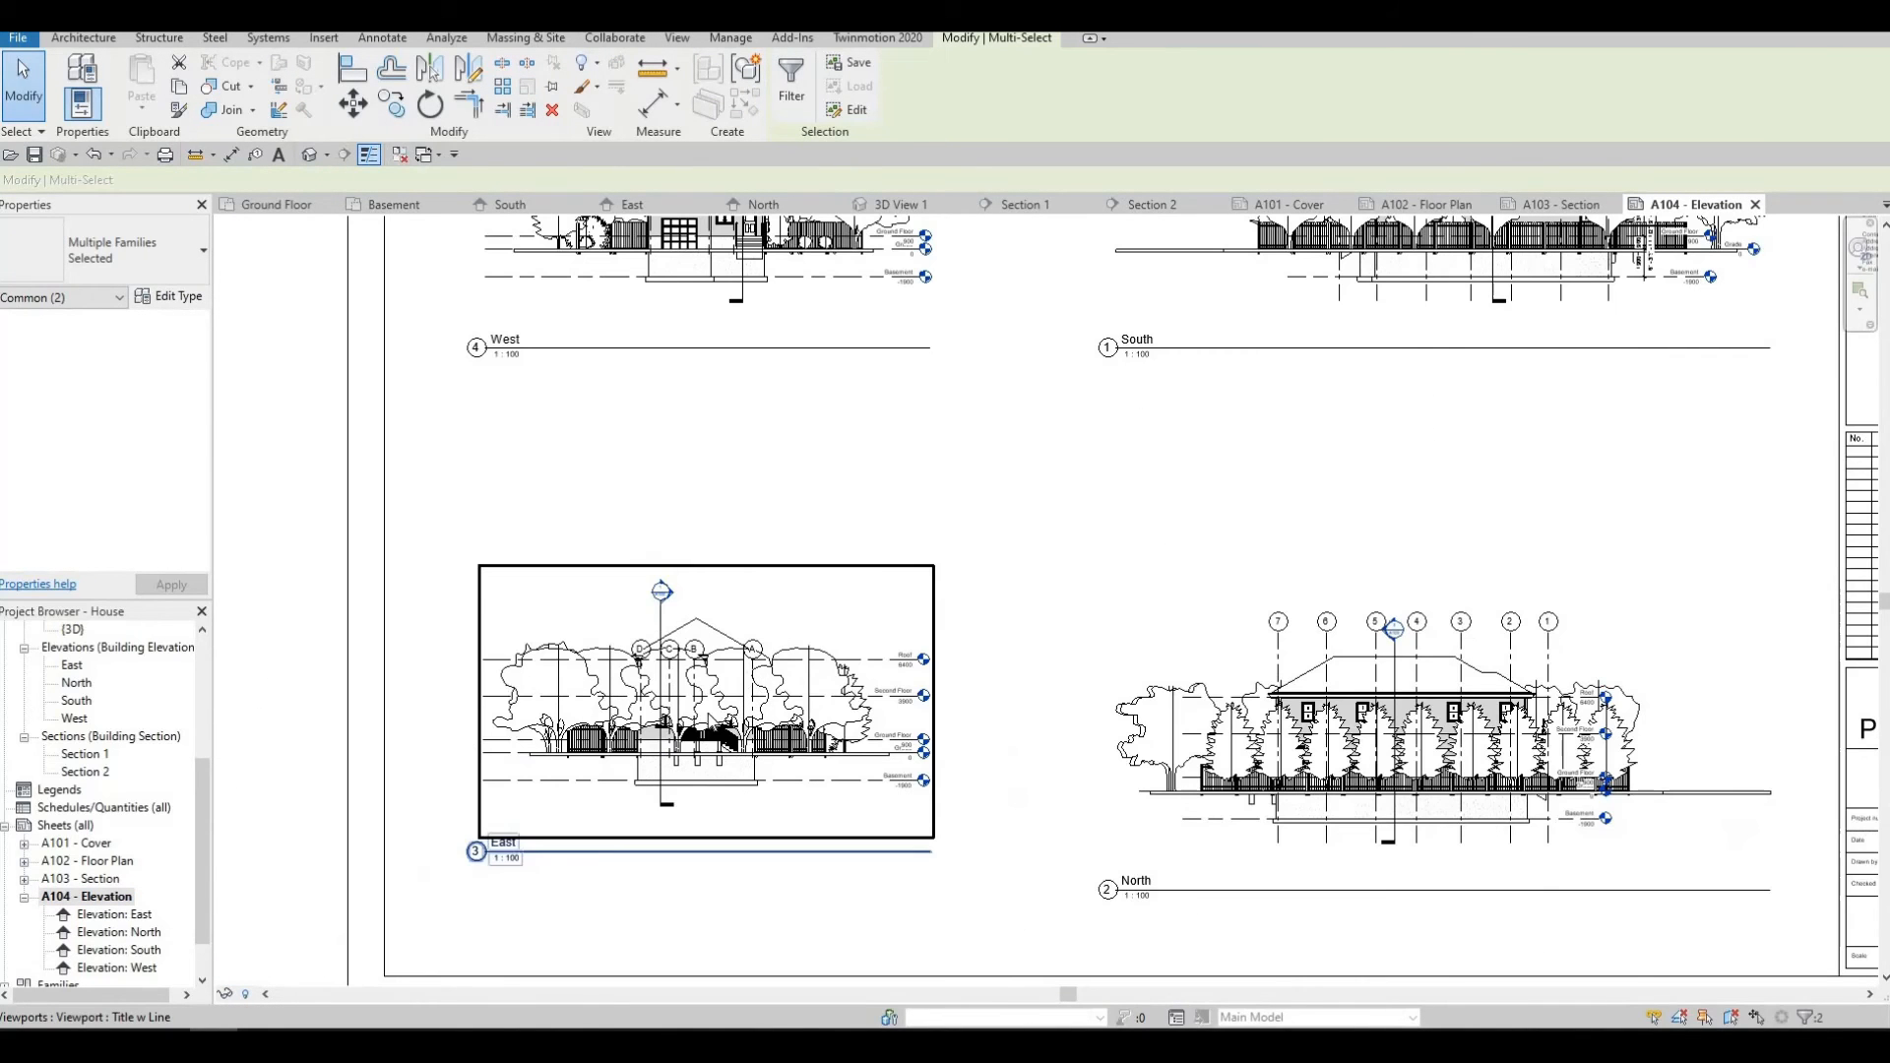
pyautogui.moveTo(716, 698); pyautogui.dragTo(714, 713, button='middle')
pyautogui.scroll(3, 713, 679)
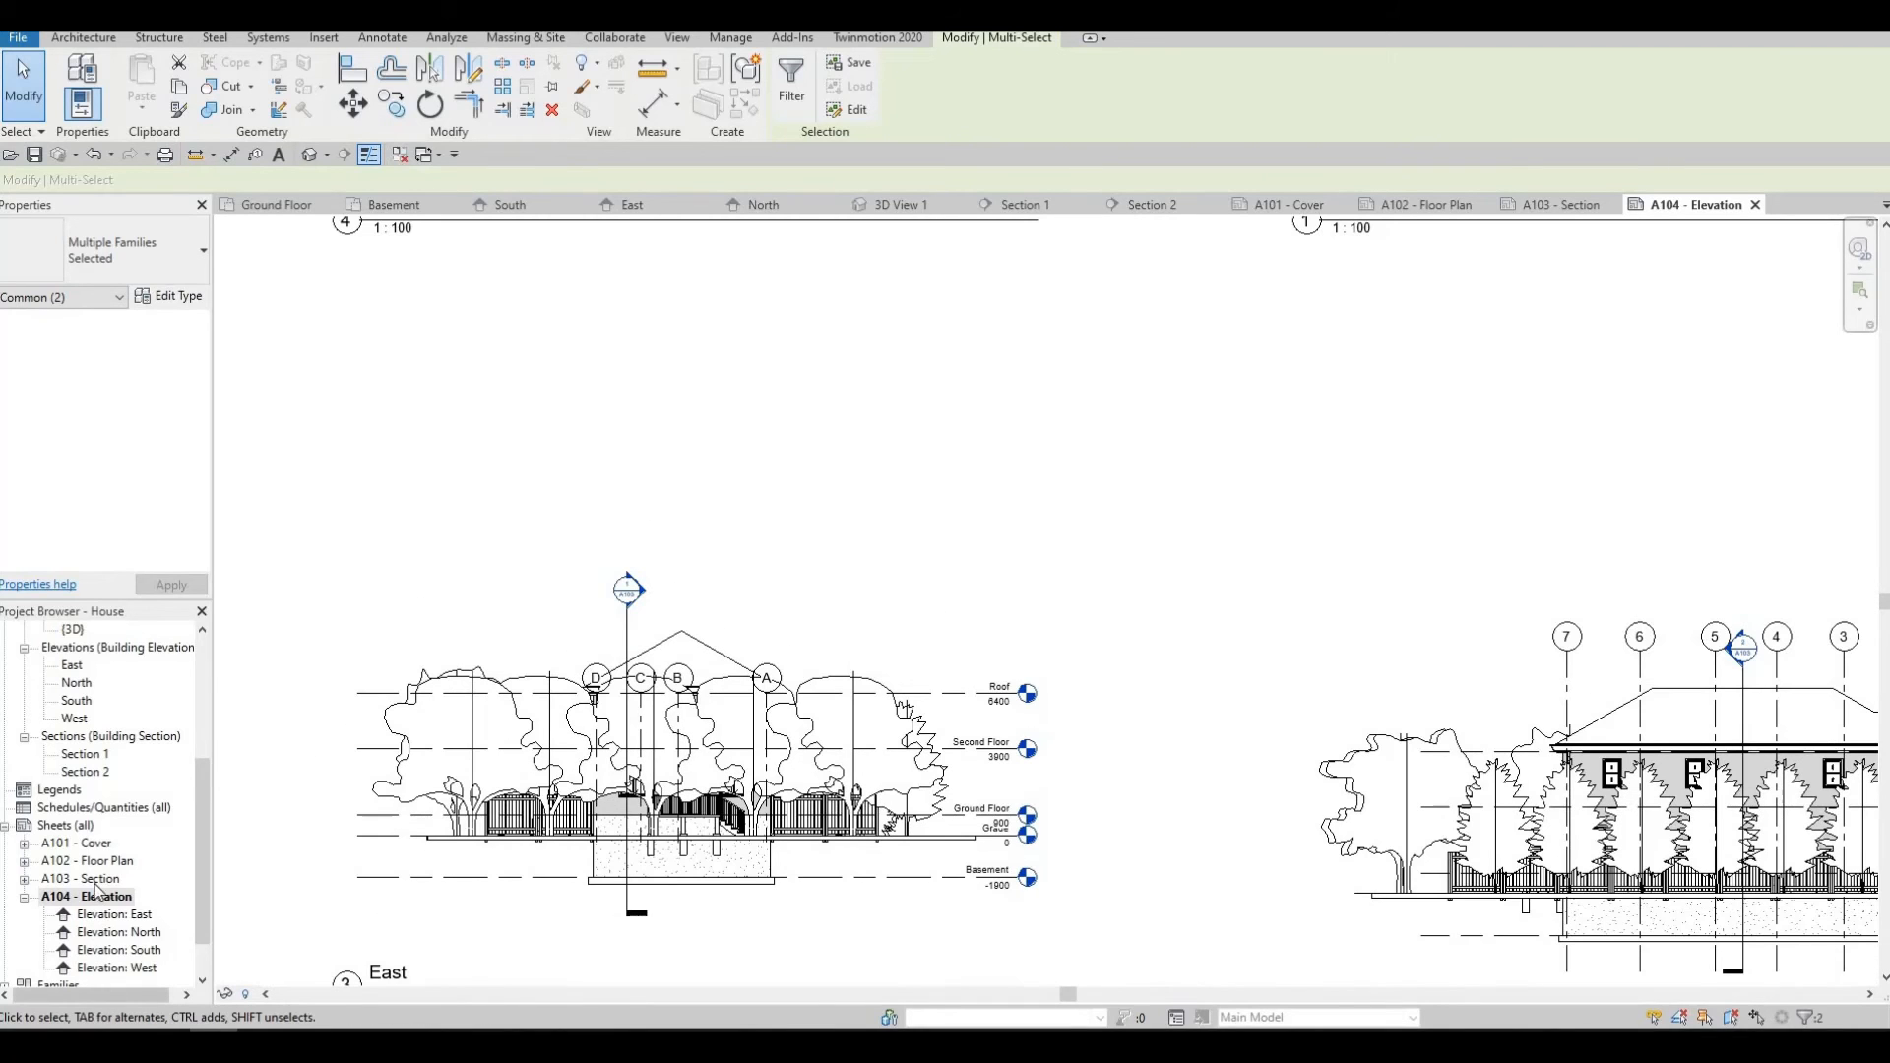
pyautogui.scroll(2, 98, 787)
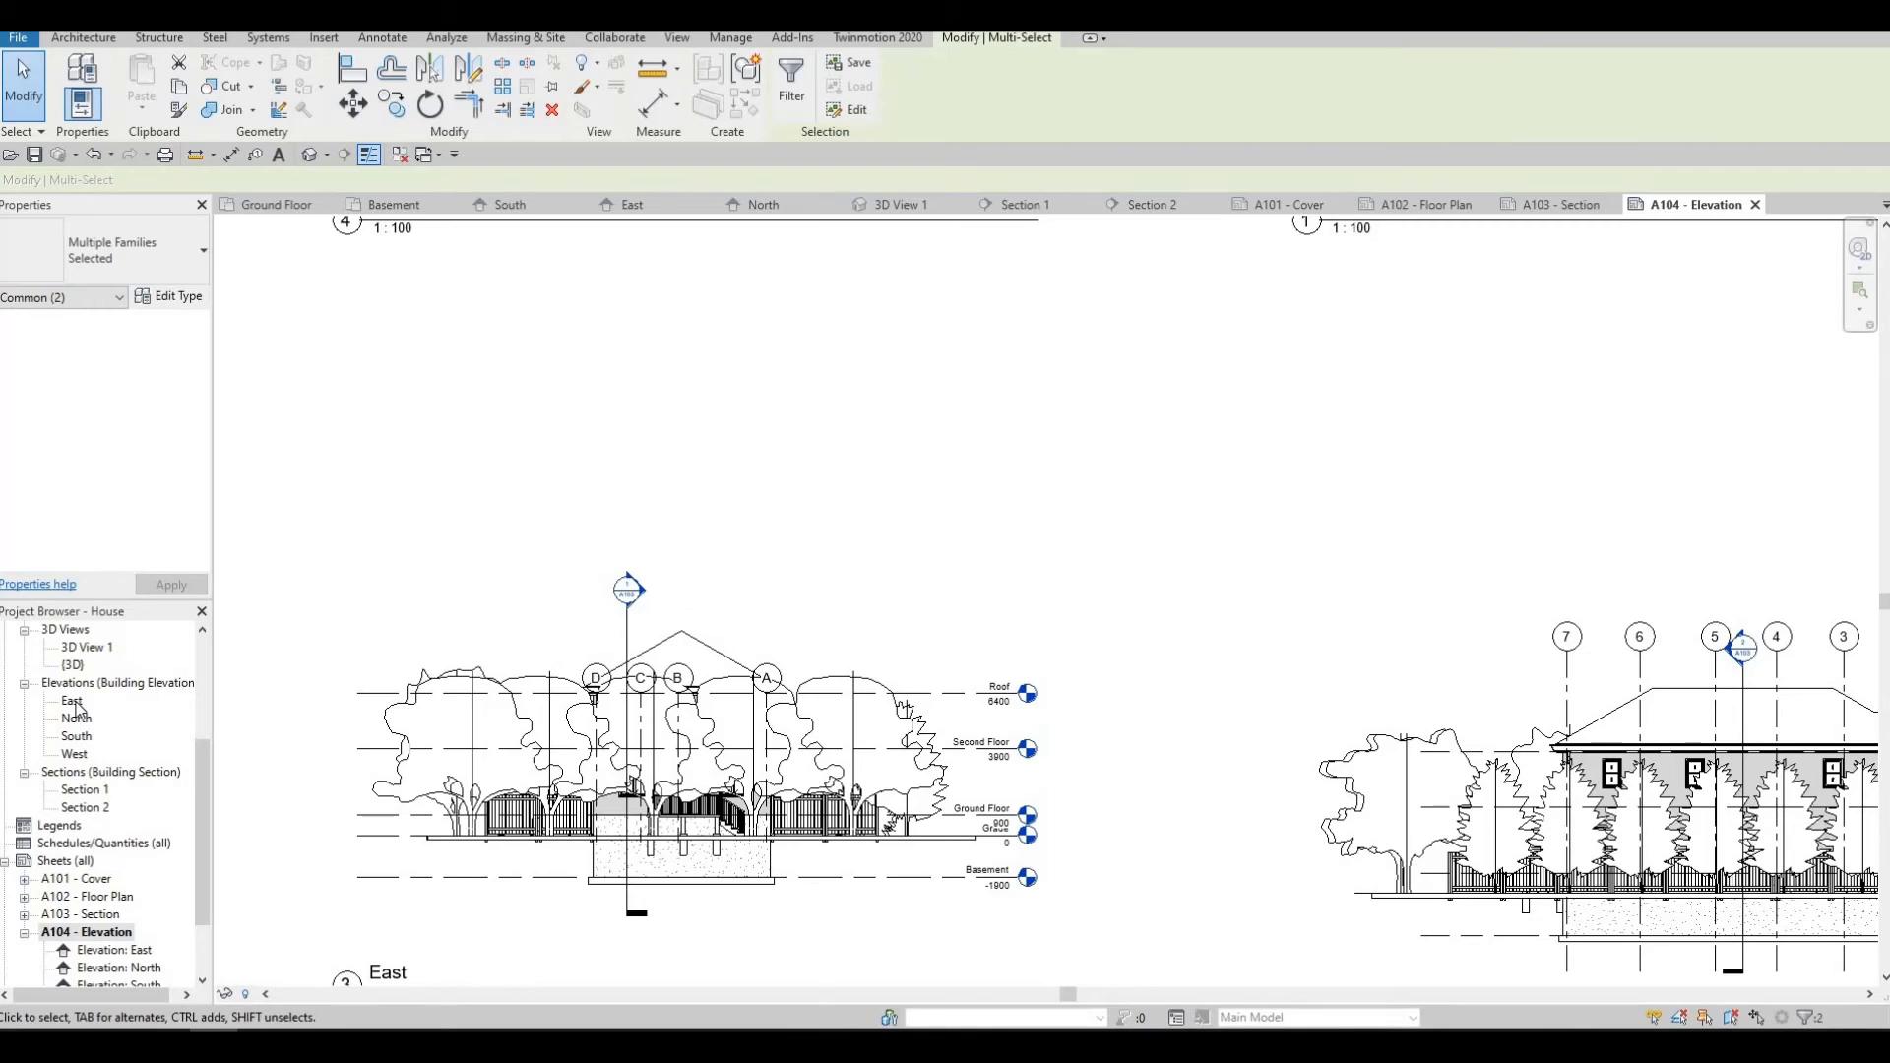
pyautogui.scroll(2, 86, 758)
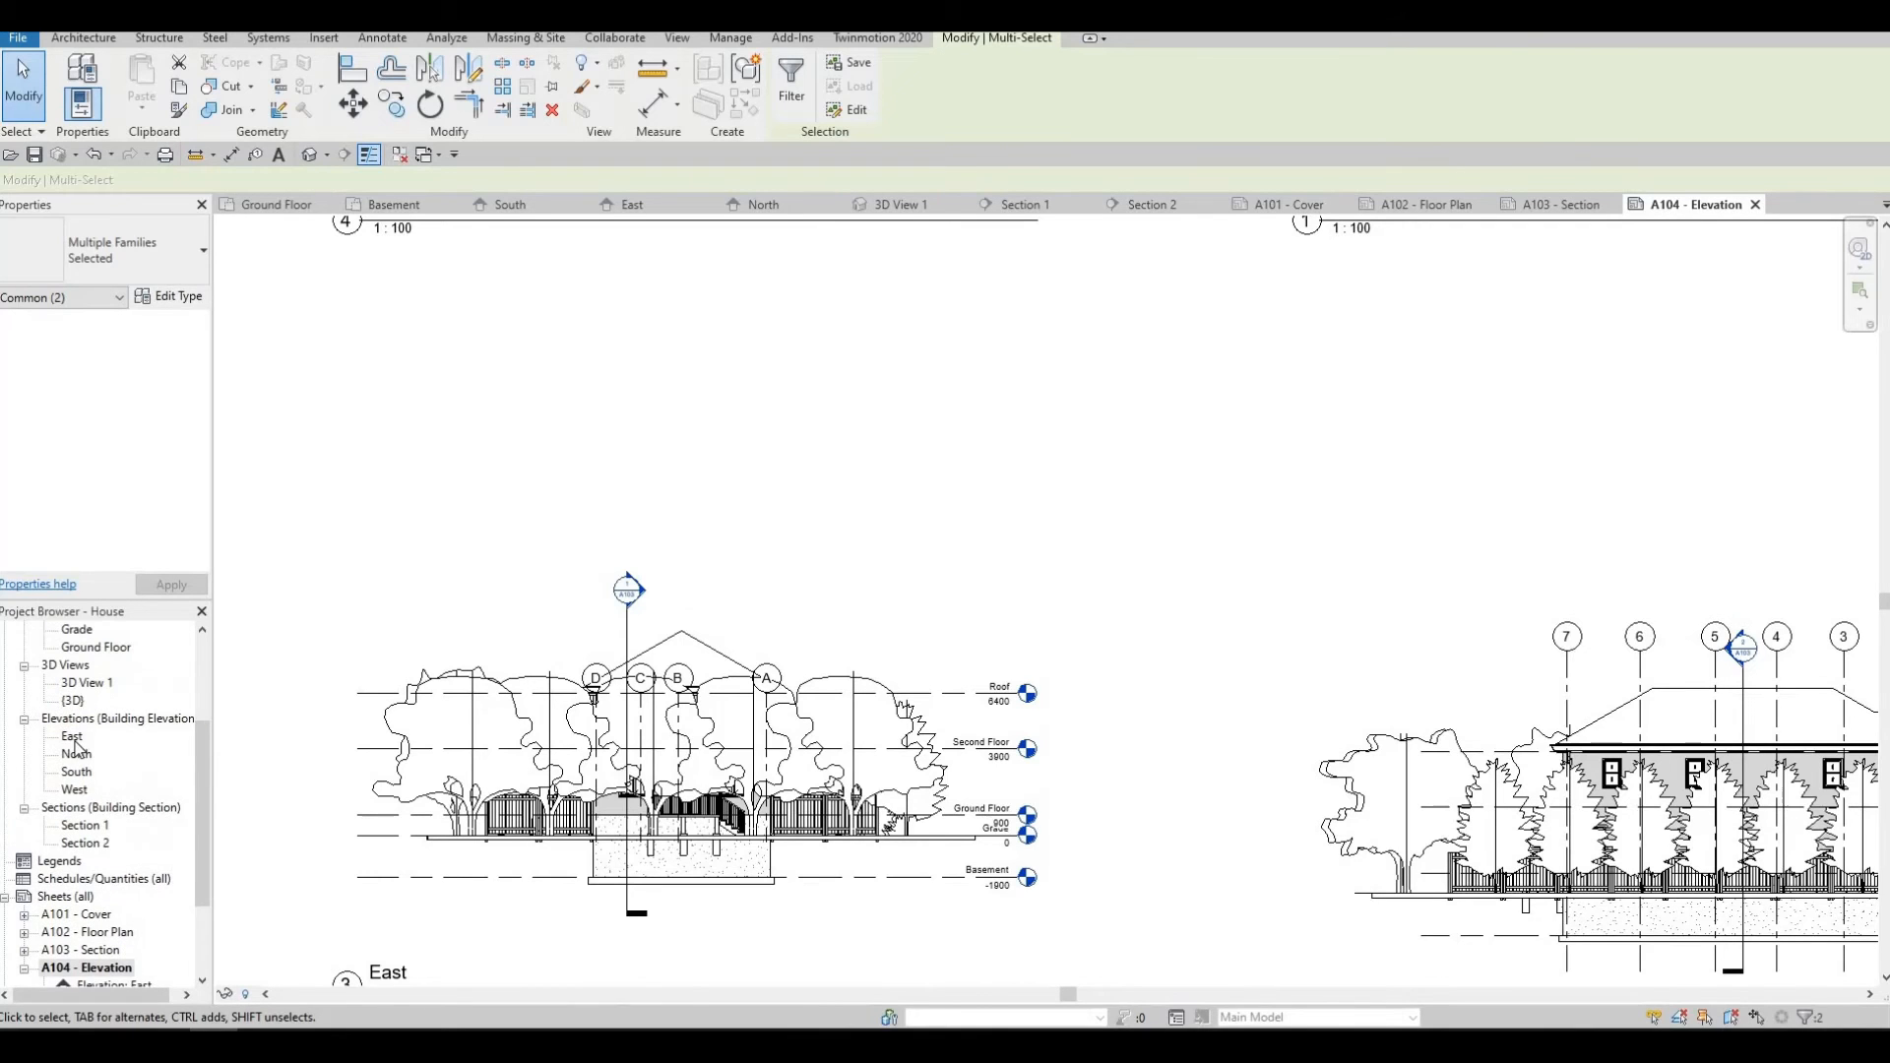
pyautogui.doubleClick(71, 738)
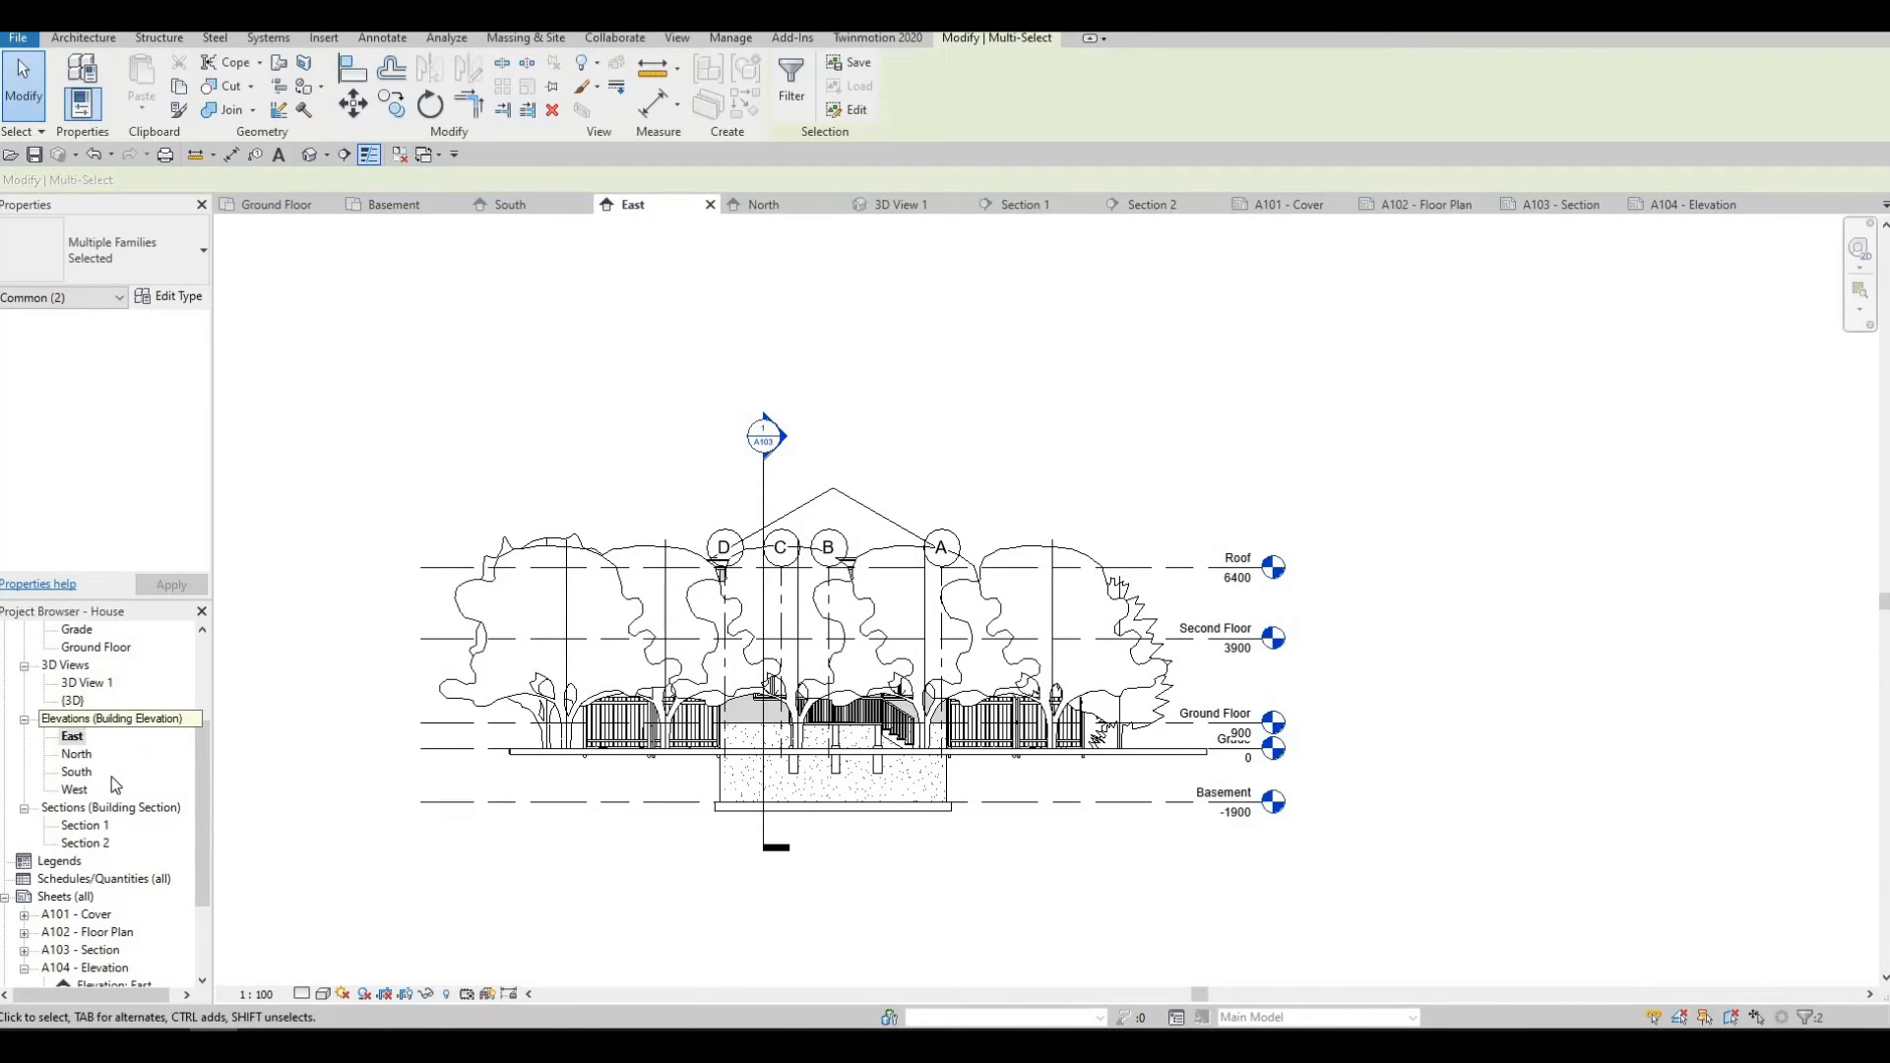
# In the Grade plan, move the whole East elevation marker slightly closer to the rear deck.
pyautogui.scroll(2, 110, 777)
pyautogui.scroll(1, 110, 745)
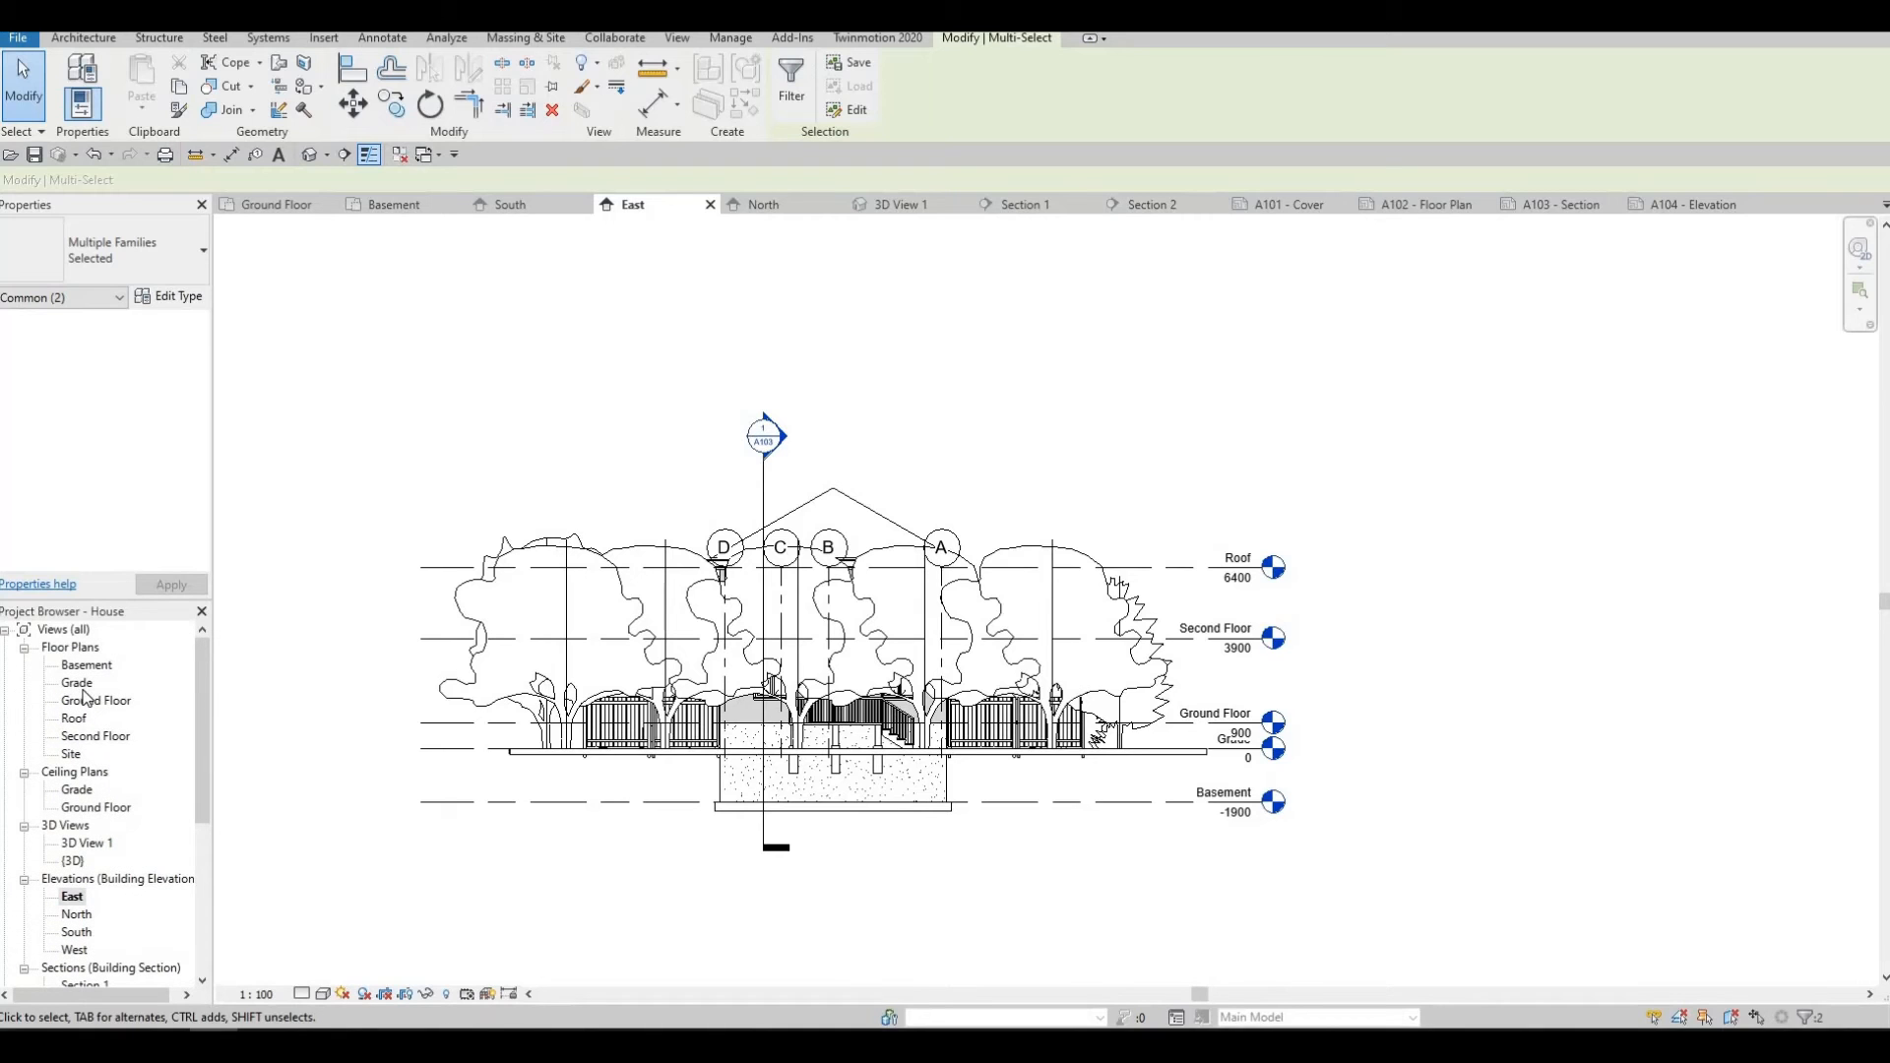
pyautogui.doubleClick(78, 683)
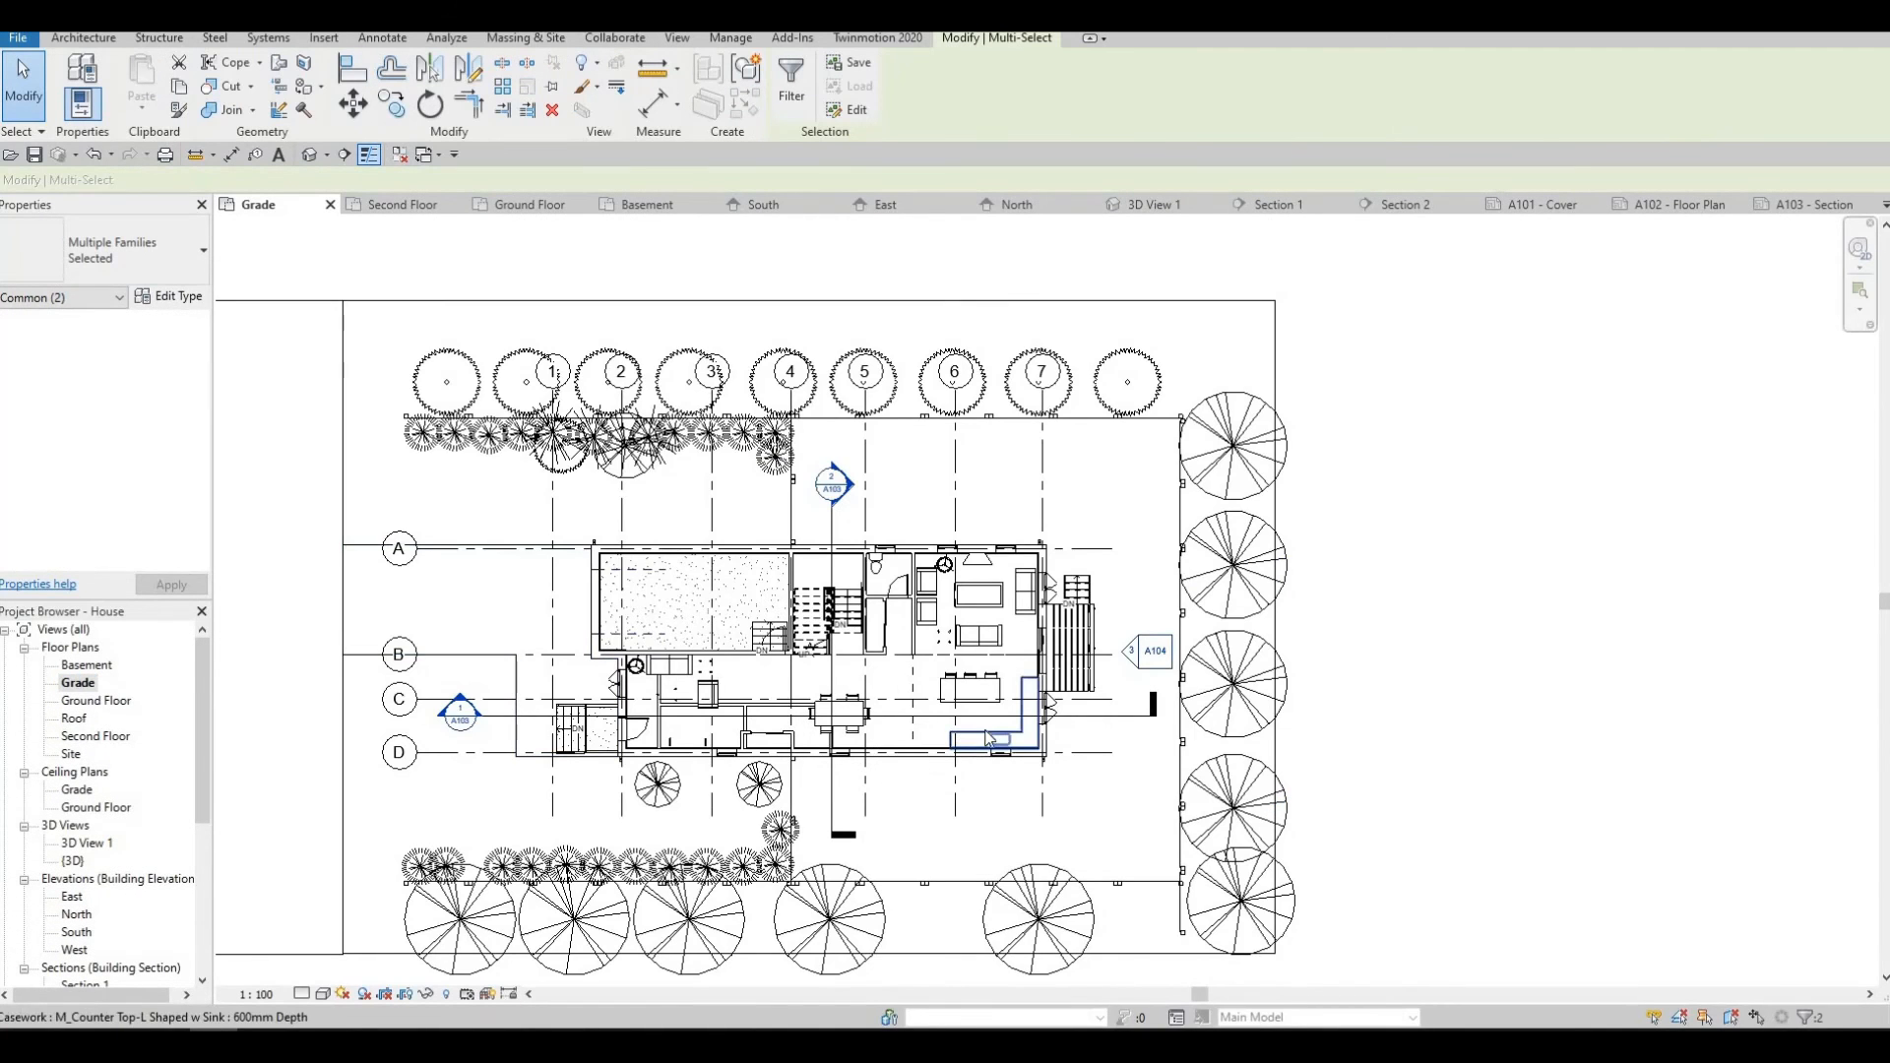
pyautogui.scroll(1, 1030, 717)
pyautogui.scroll(3, 1018, 652)
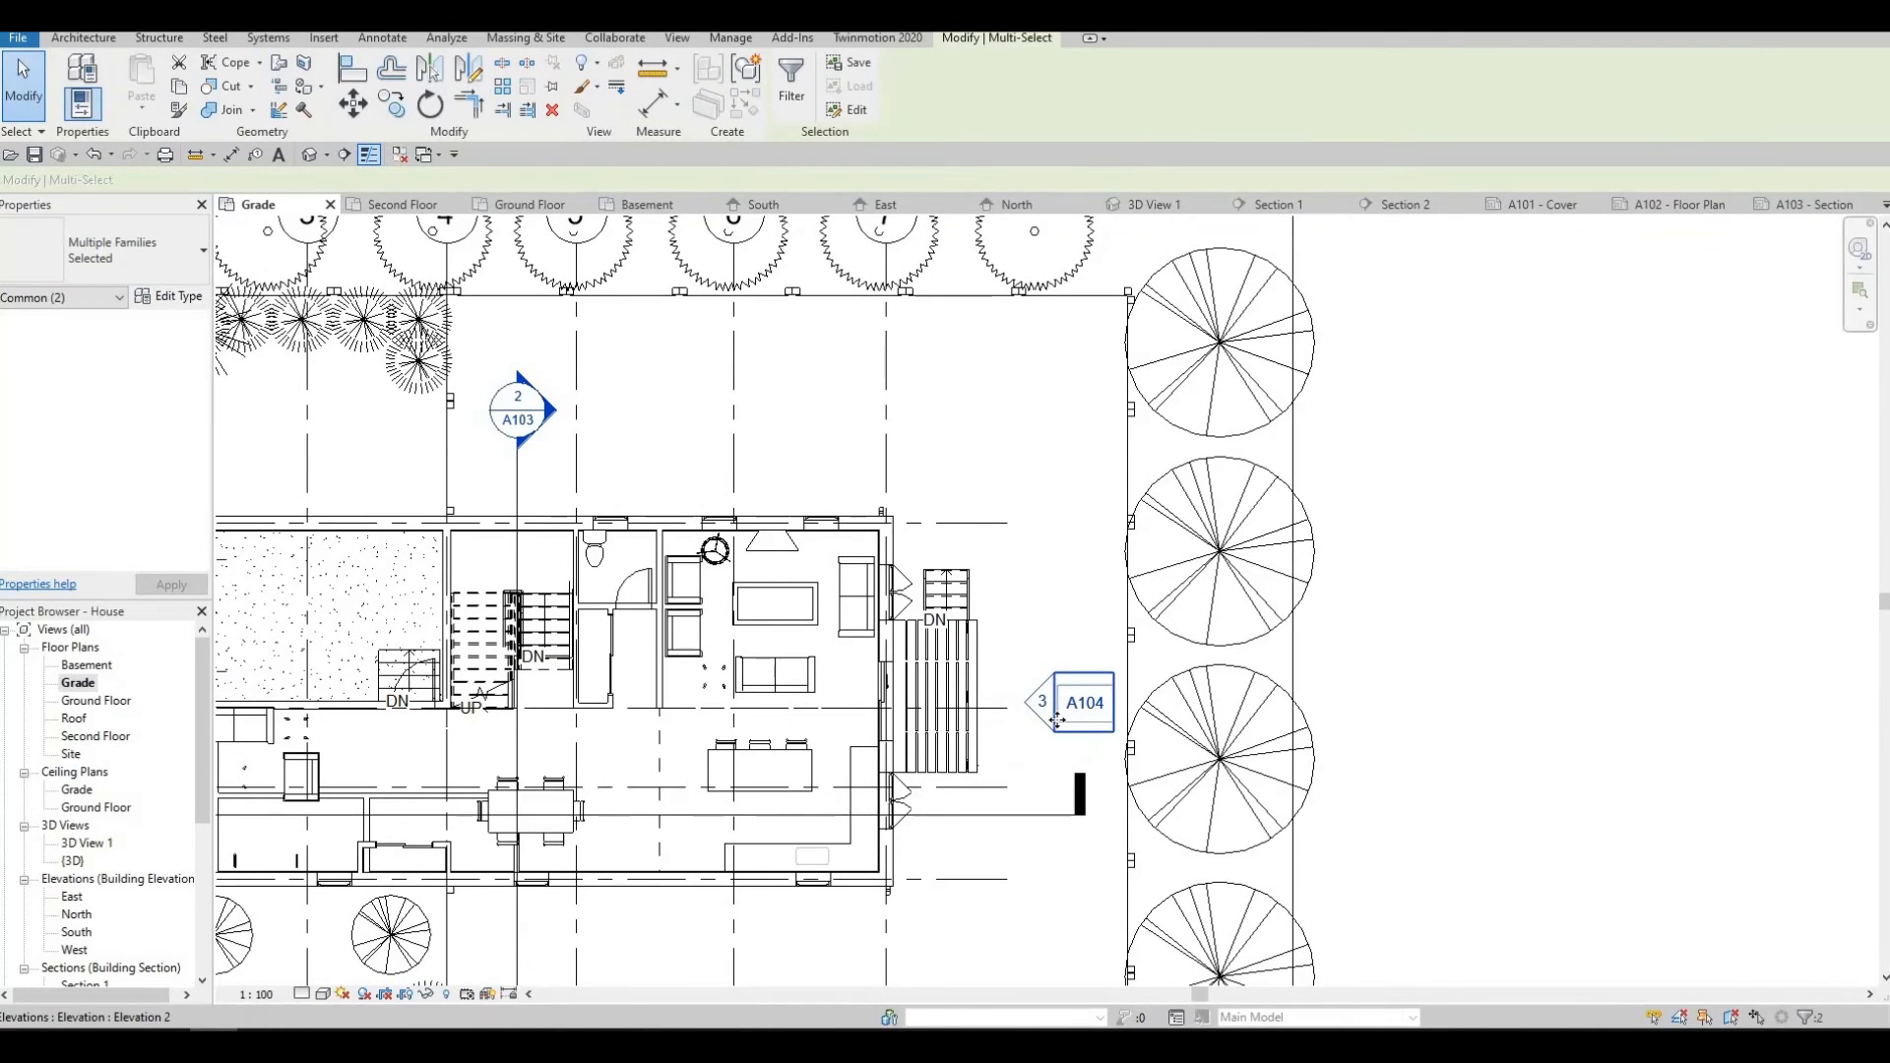
pyautogui.moveTo(1051, 726); pyautogui.dragTo(1023, 731)
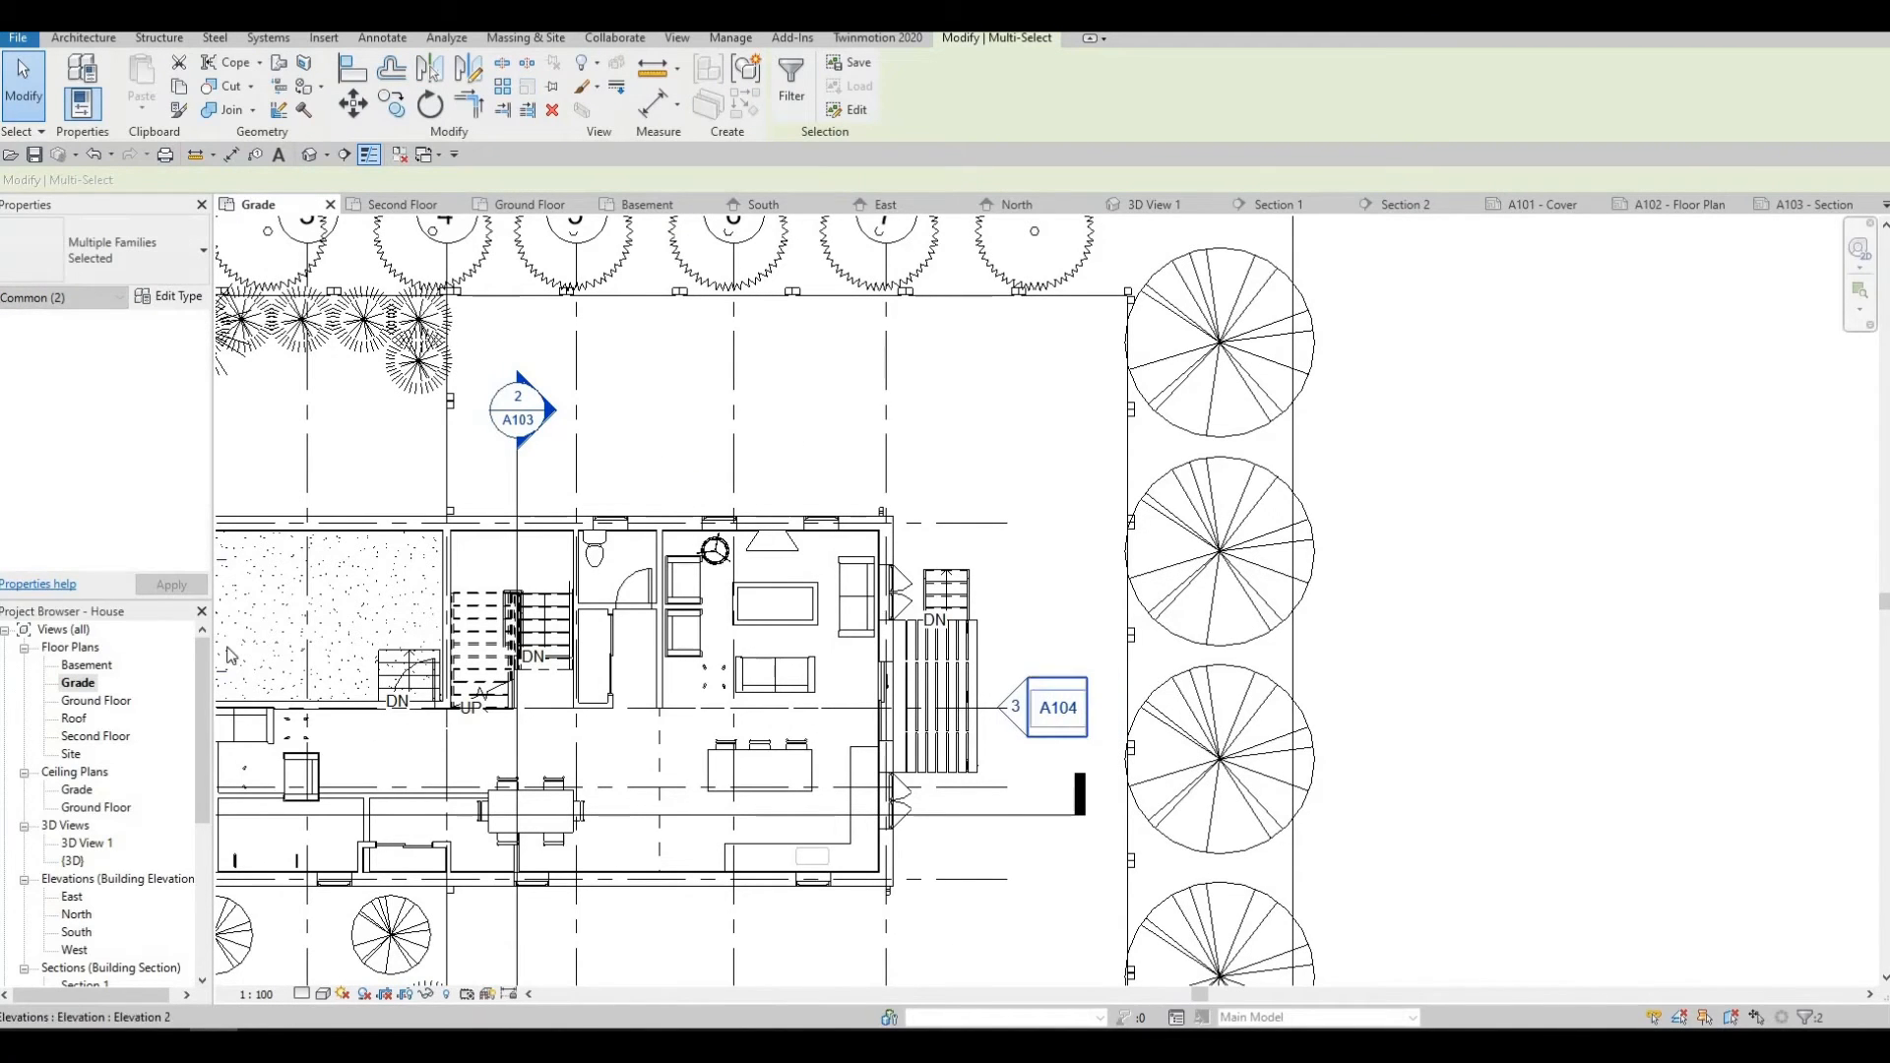
pyautogui.scroll(-1, 71, 756)
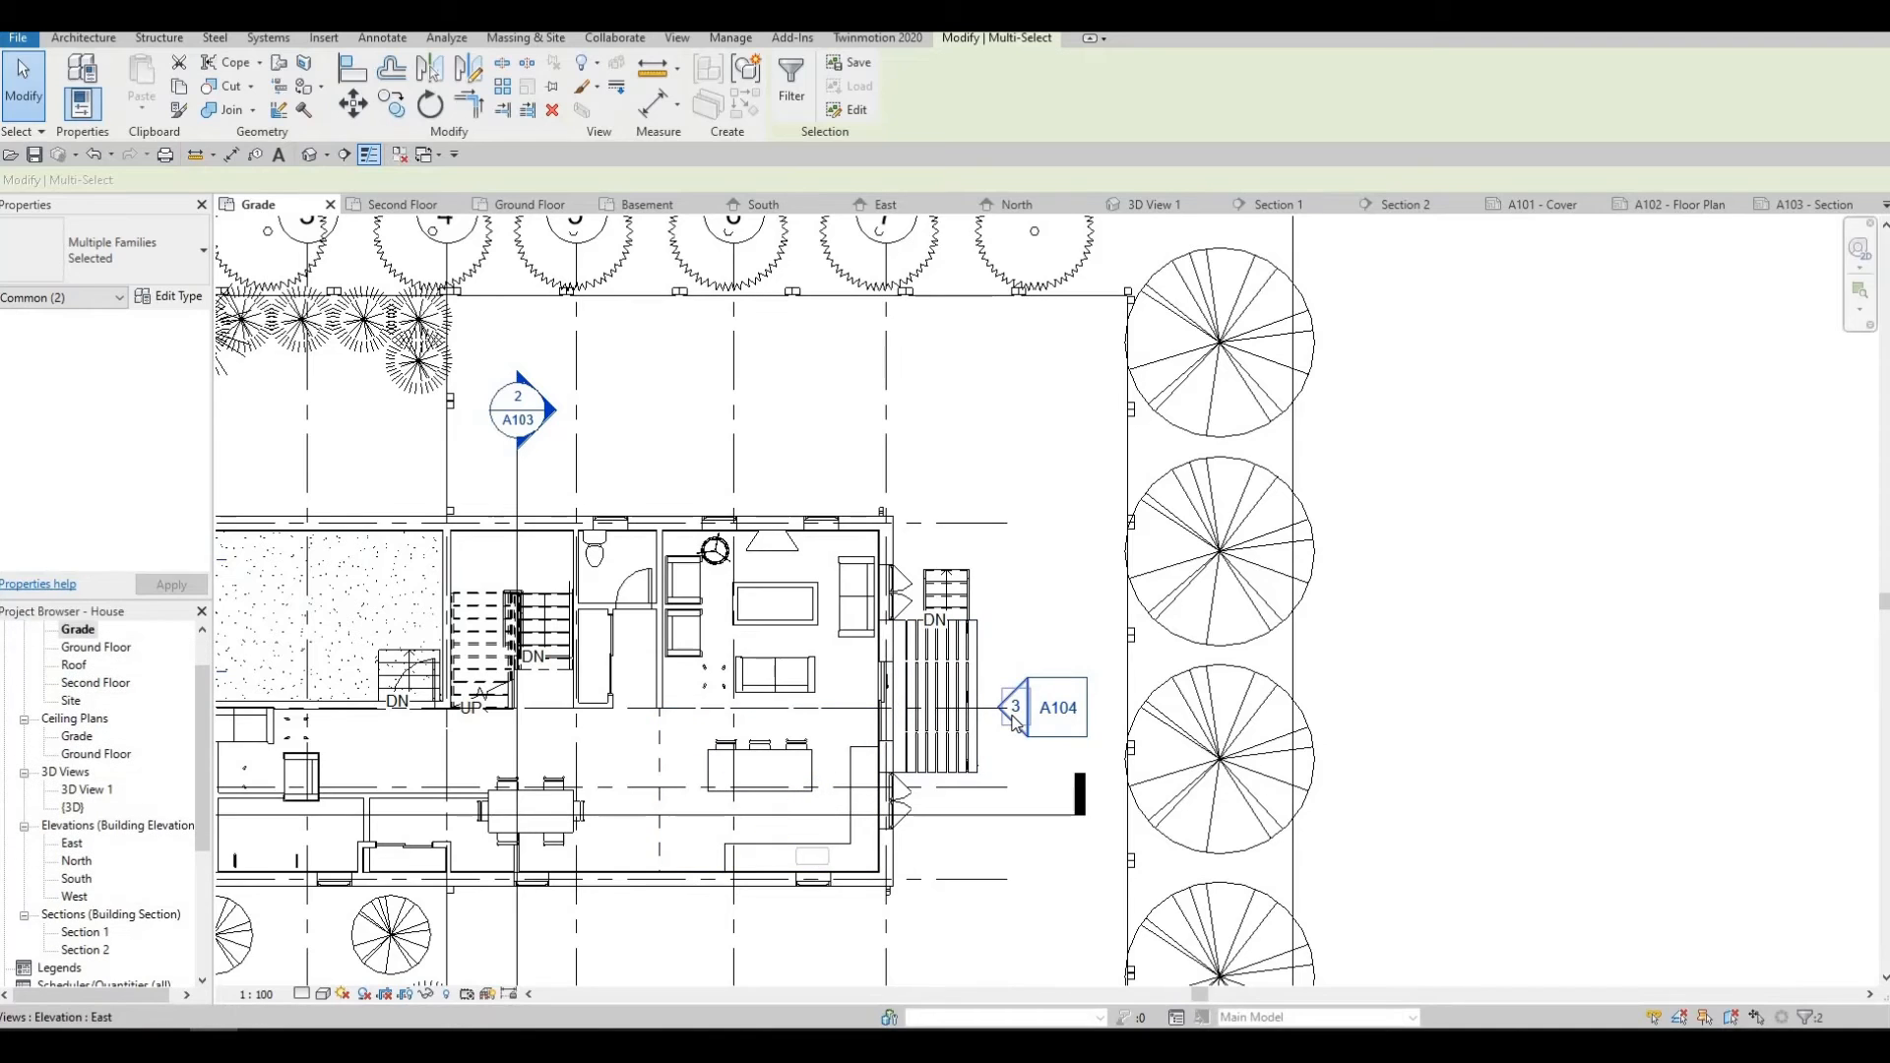
# Open the East elevation and hide the single Hawthorn tree standing between grids B and A in this view.
pyautogui.doubleClick(1015, 723)
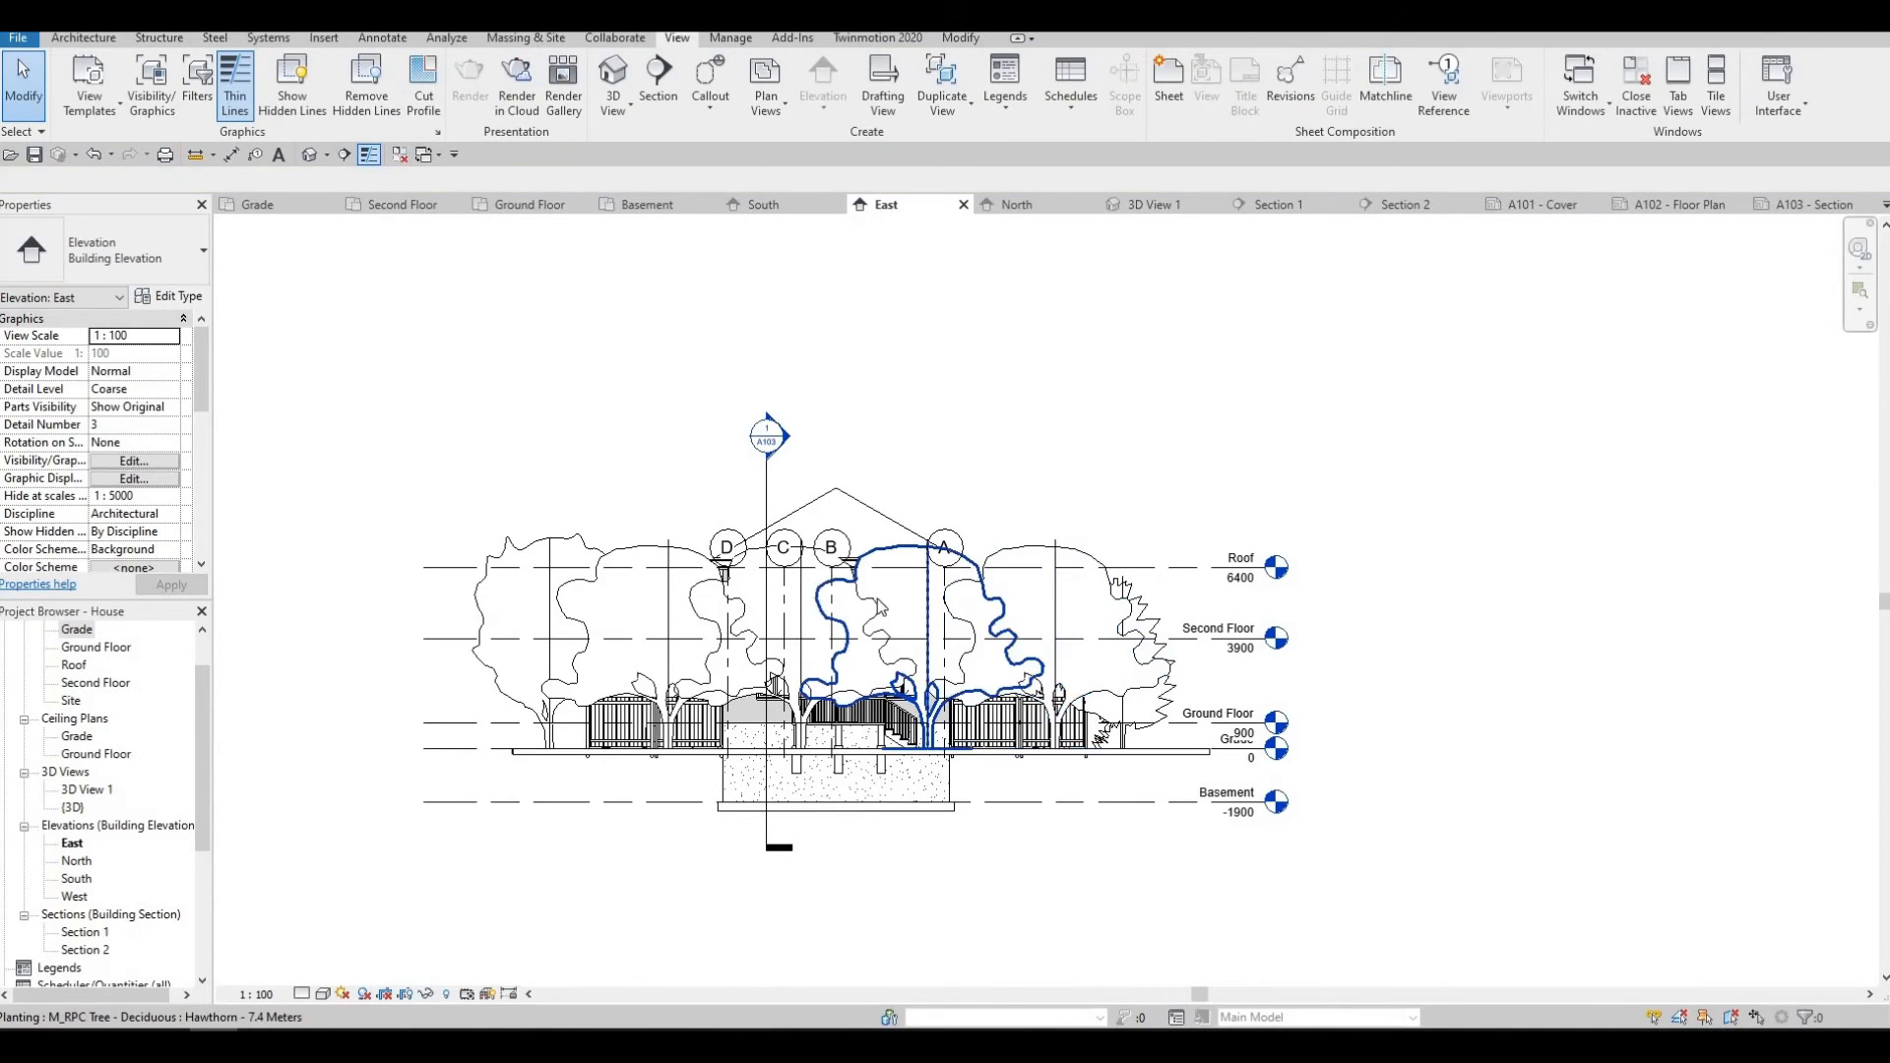
pyautogui.press('F1')
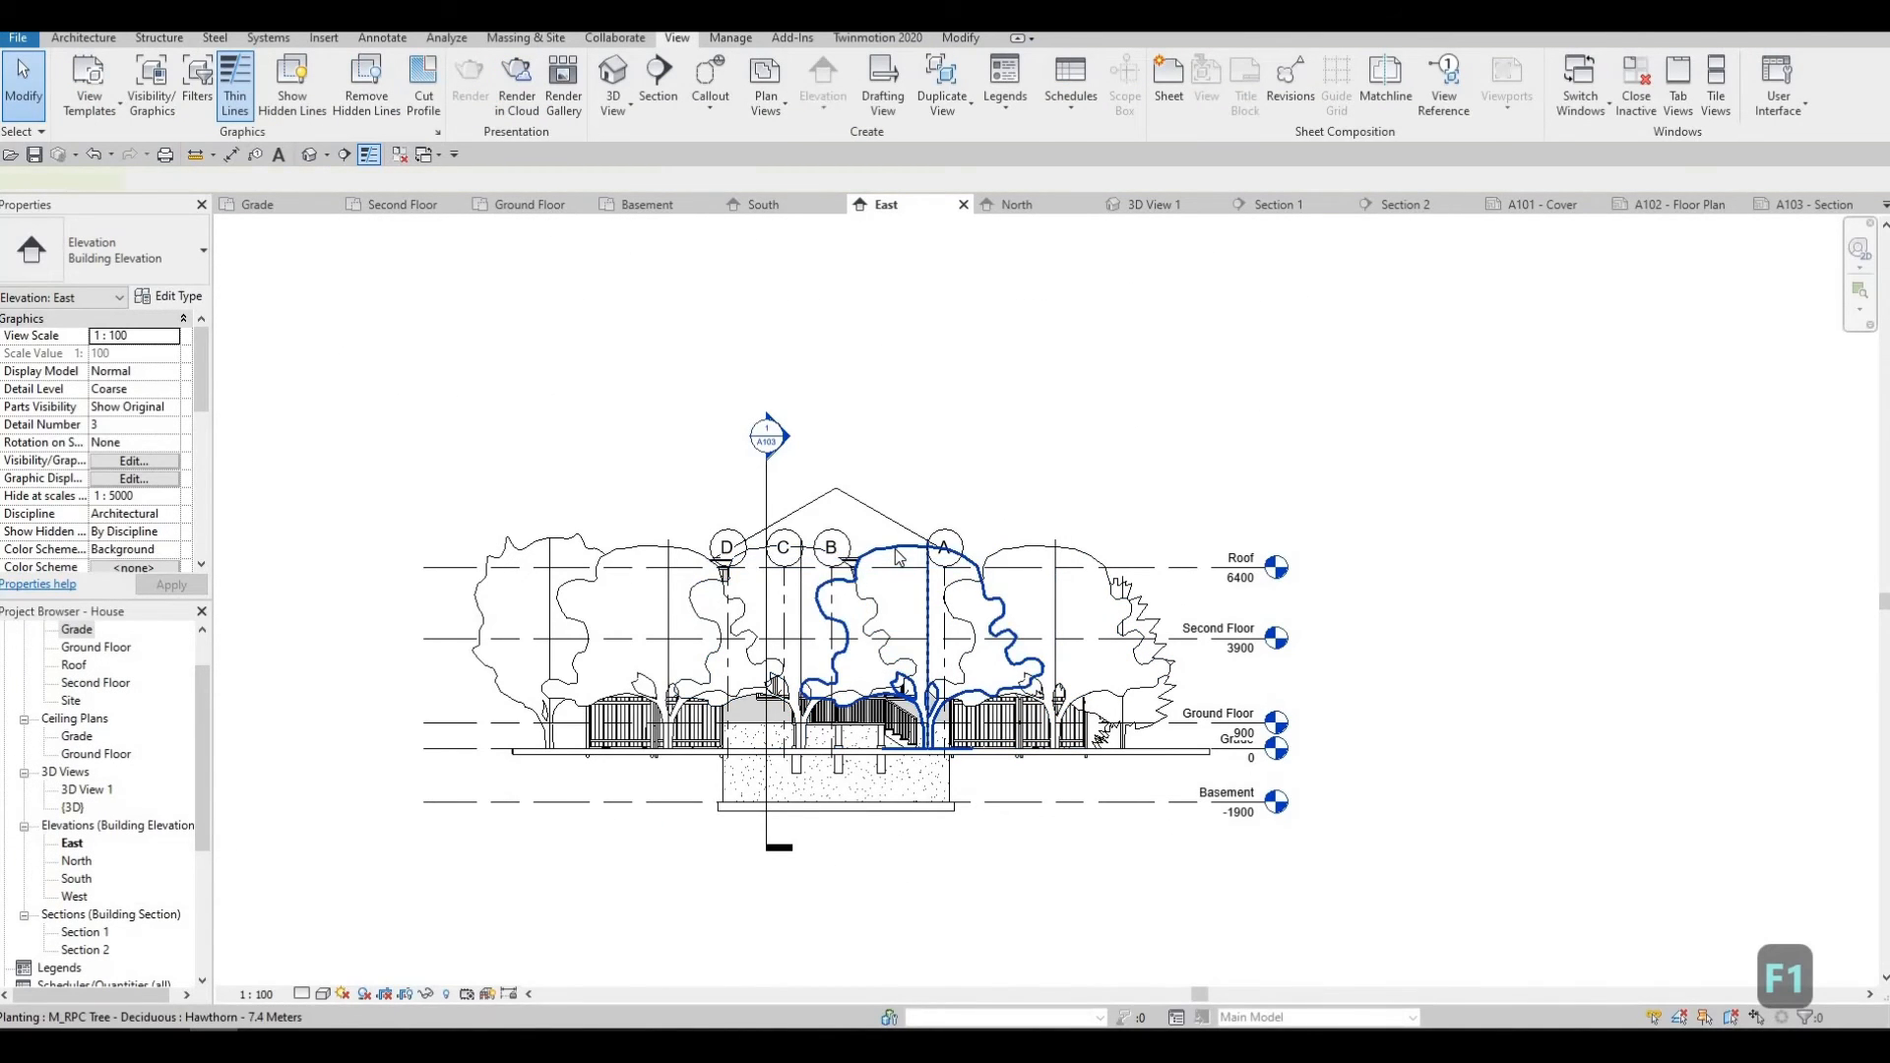
pyautogui.click(899, 558)
pyautogui.rightClick(897, 556)
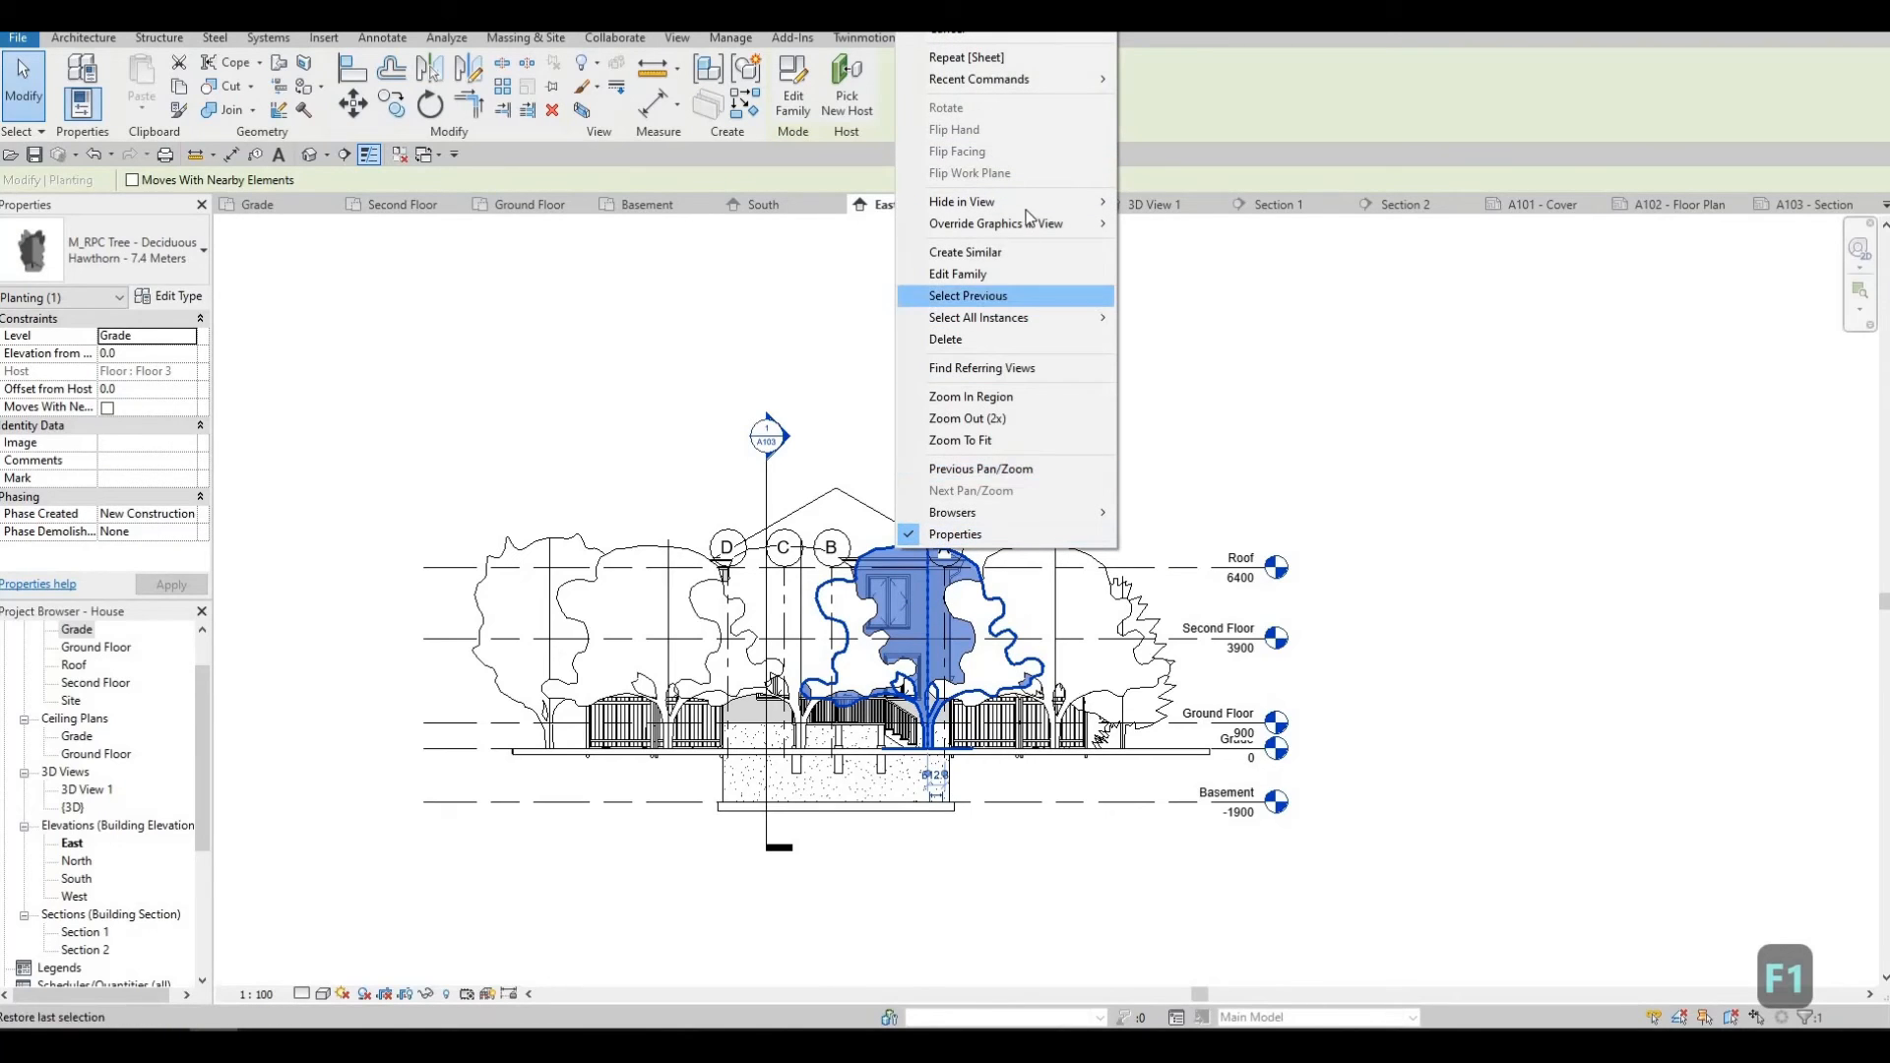
pyautogui.moveTo(1092, 202)
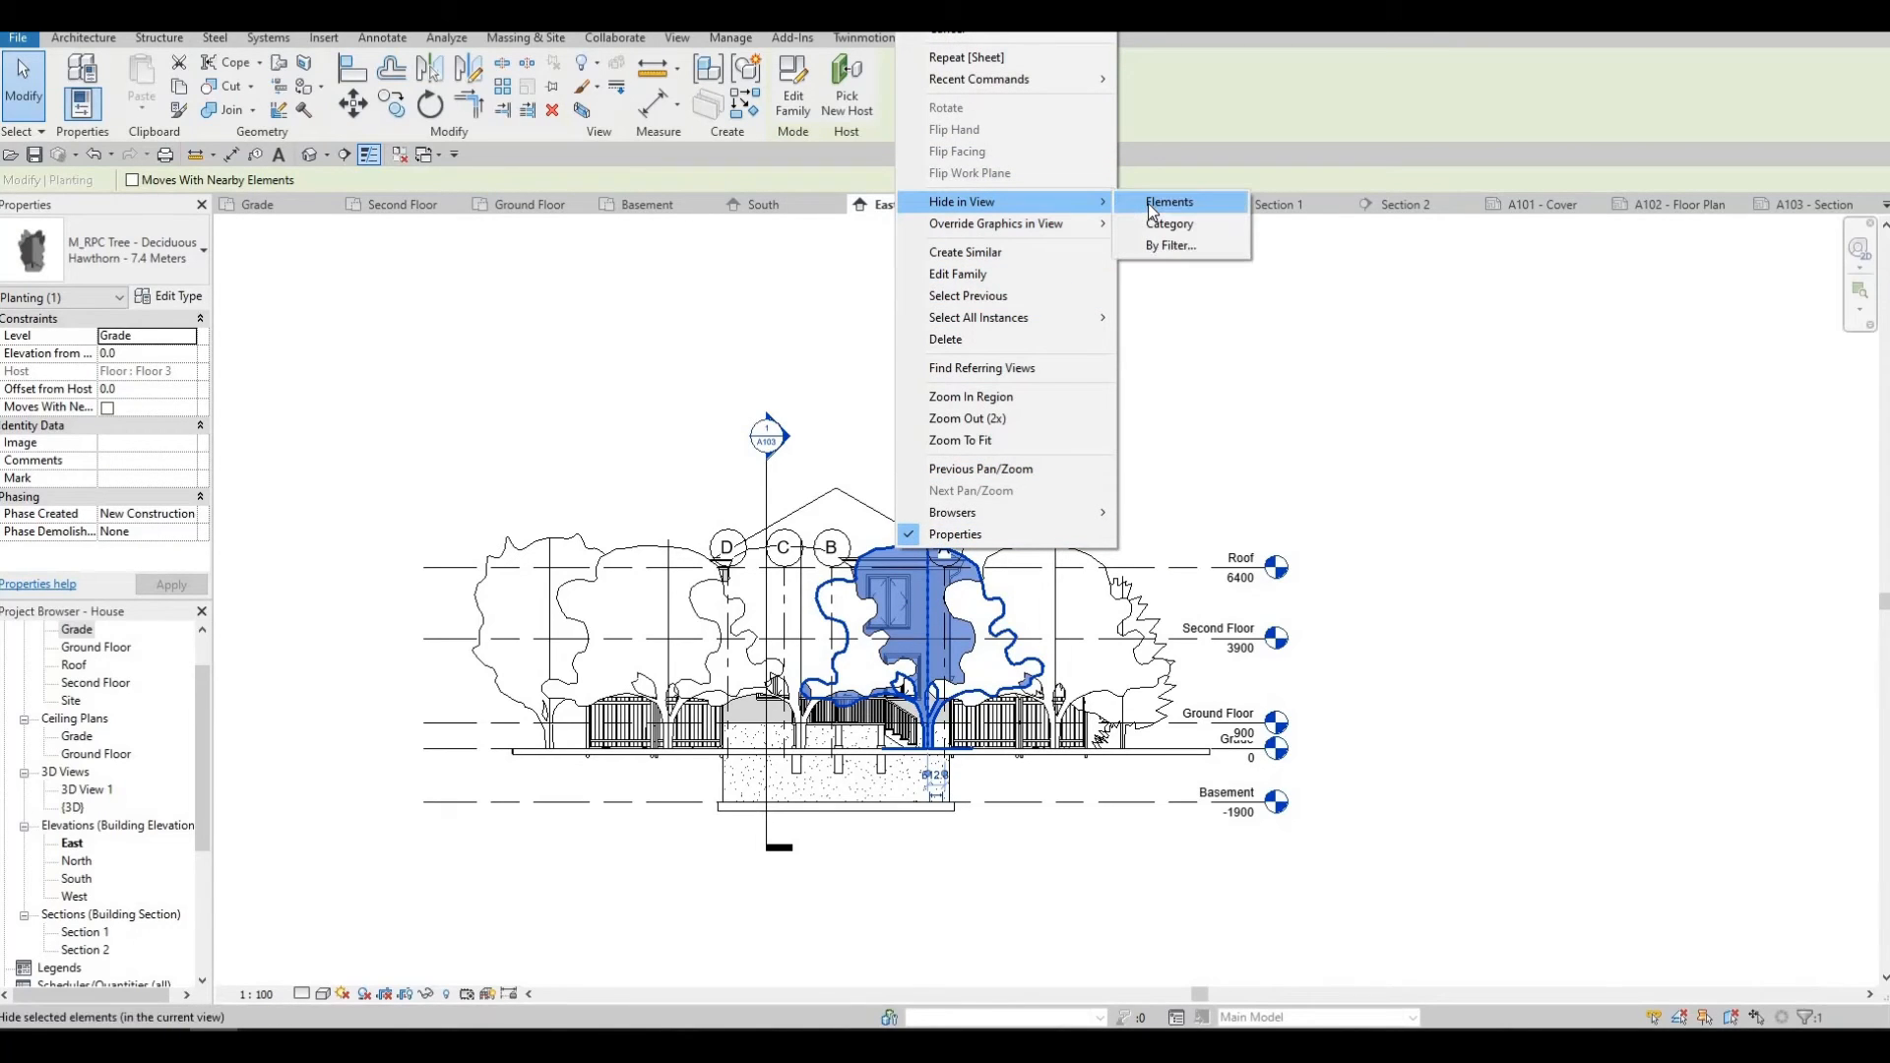
pyautogui.click(1148, 203)
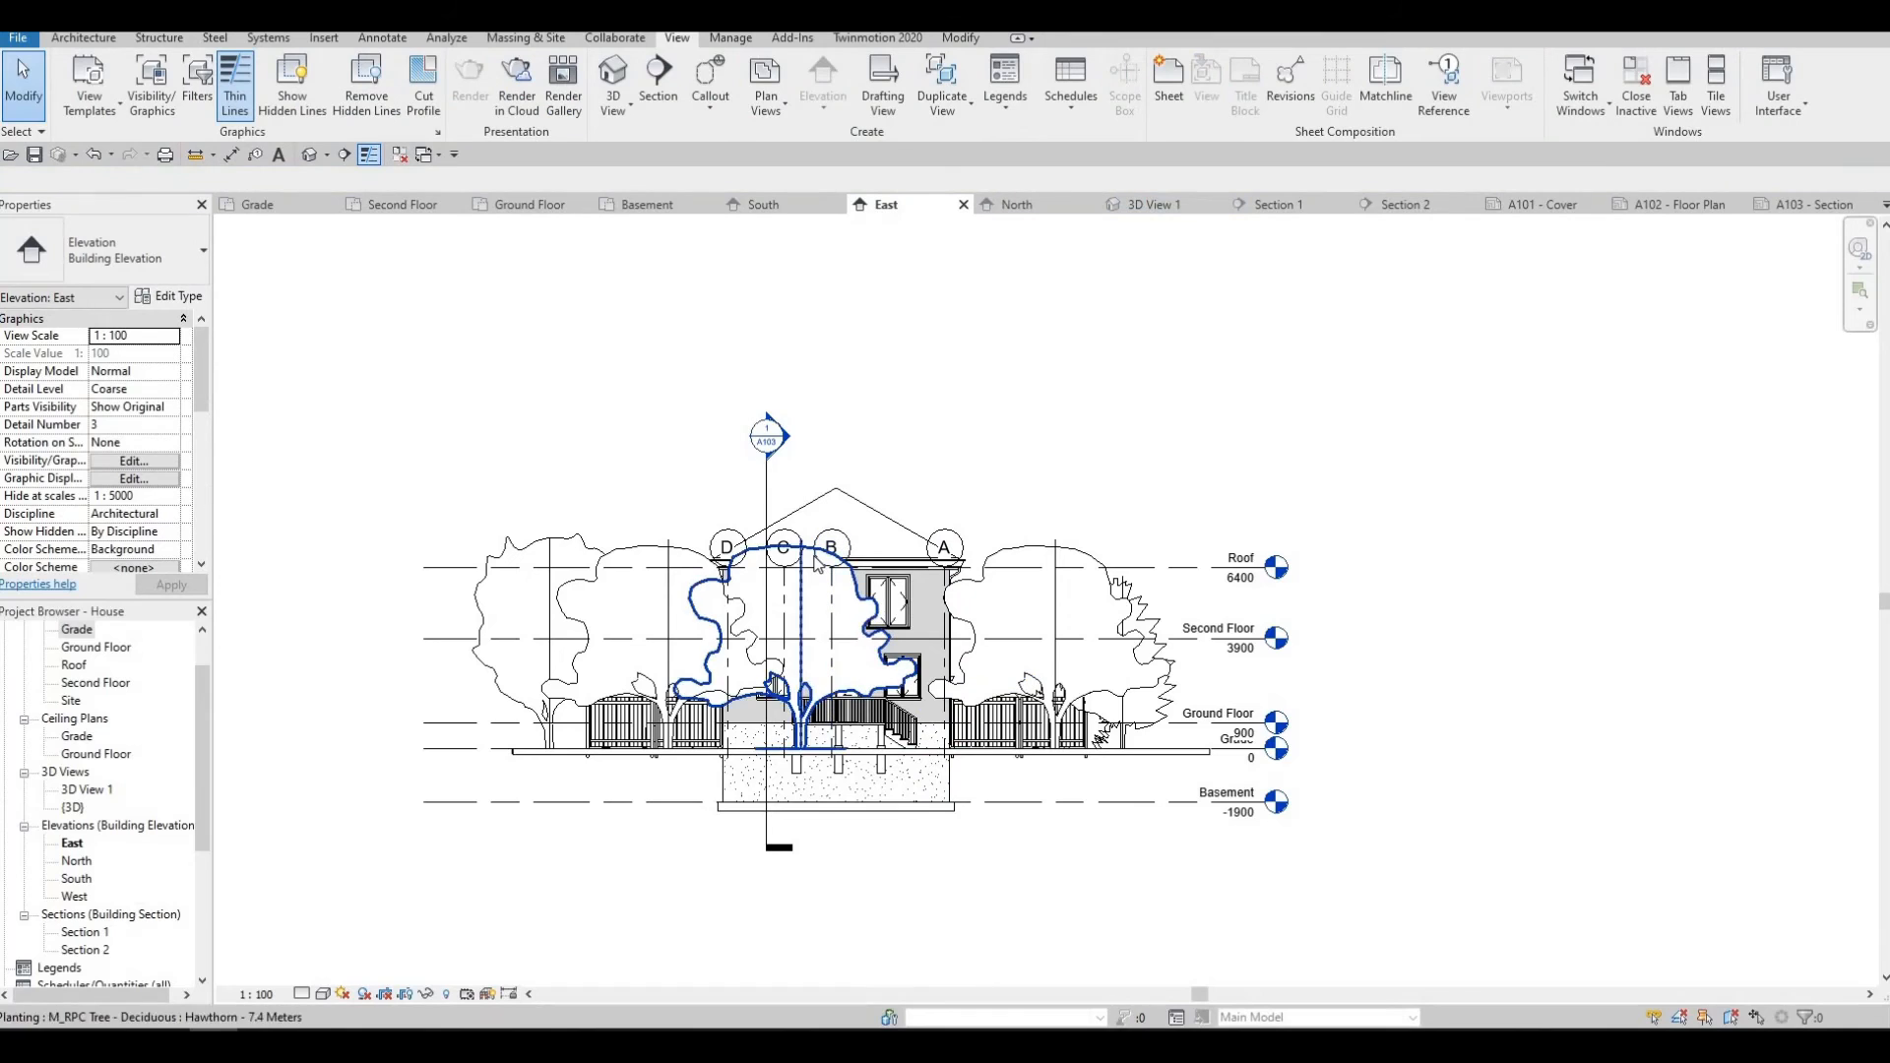
# Hide the Hawthorn tree in front of grids C and B and the one overlapping the facade beside grid D in the East elevation.
pyautogui.rightClick(815, 561)
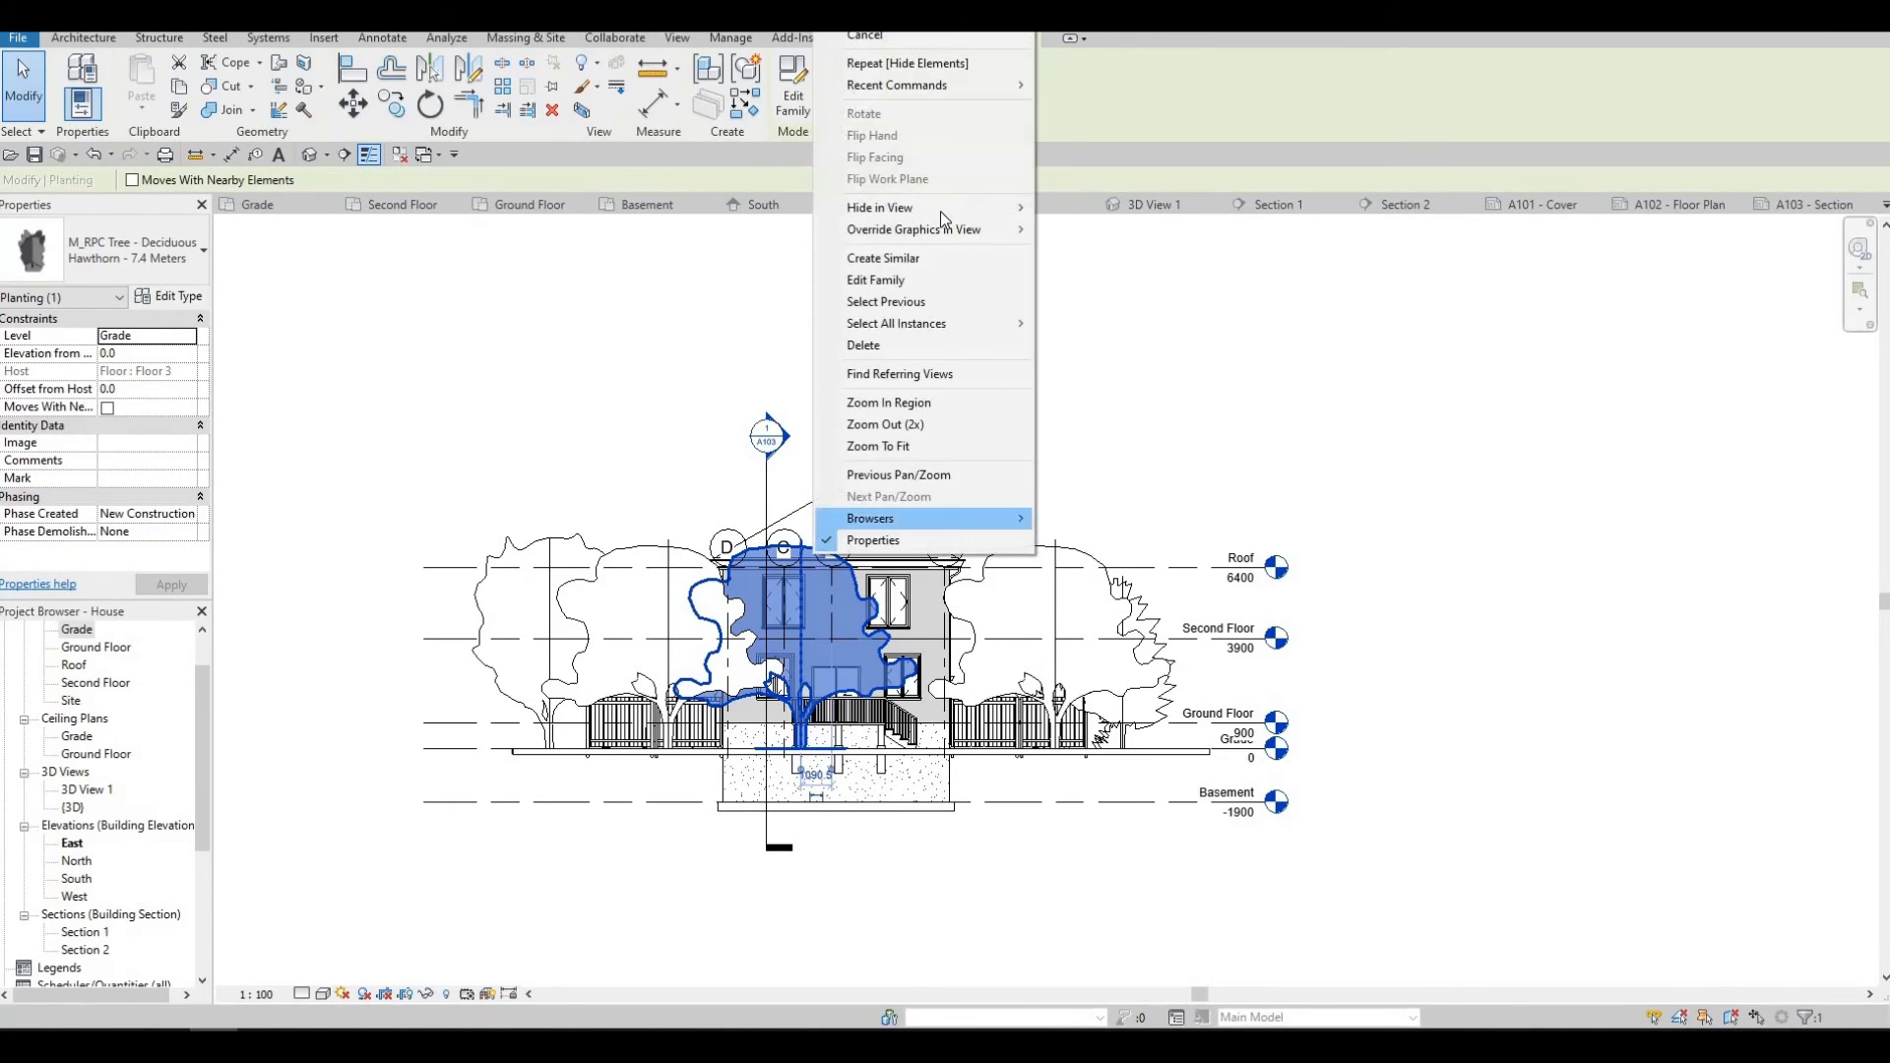
pyautogui.click(1082, 208)
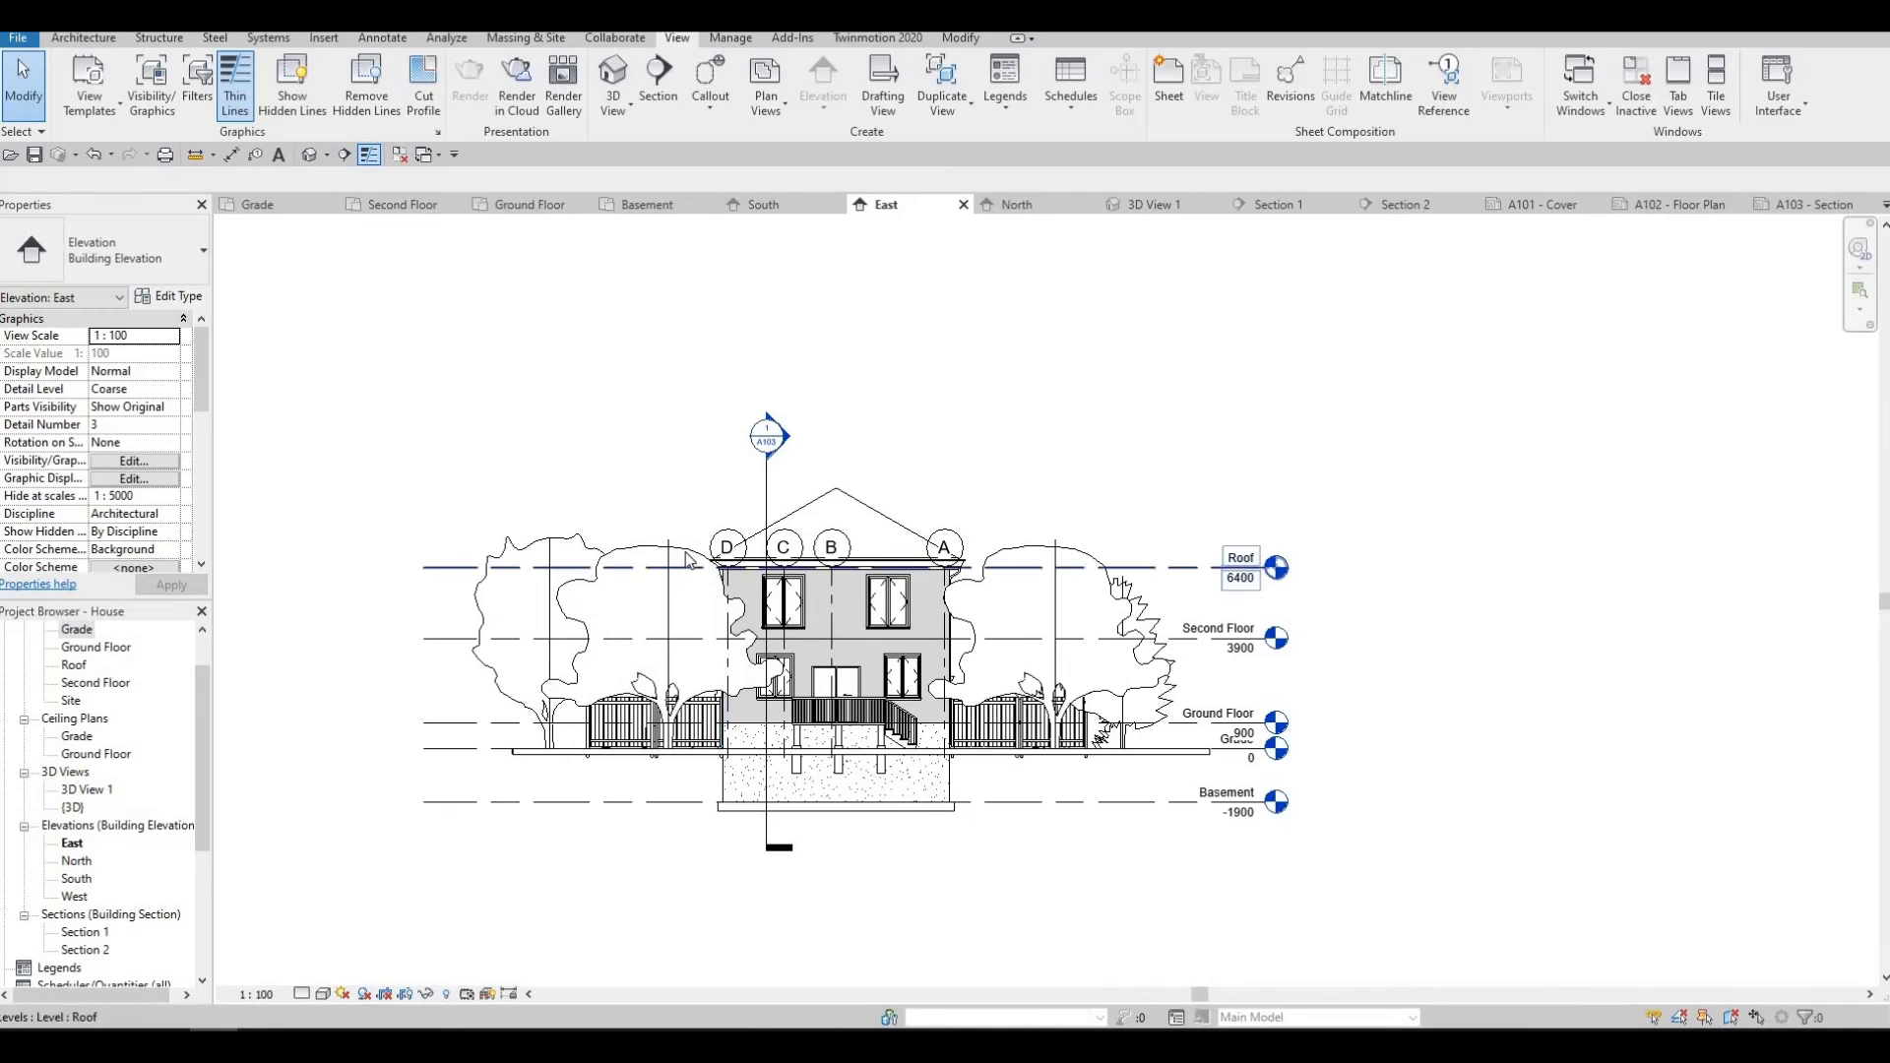
pyautogui.rightClick(688, 554)
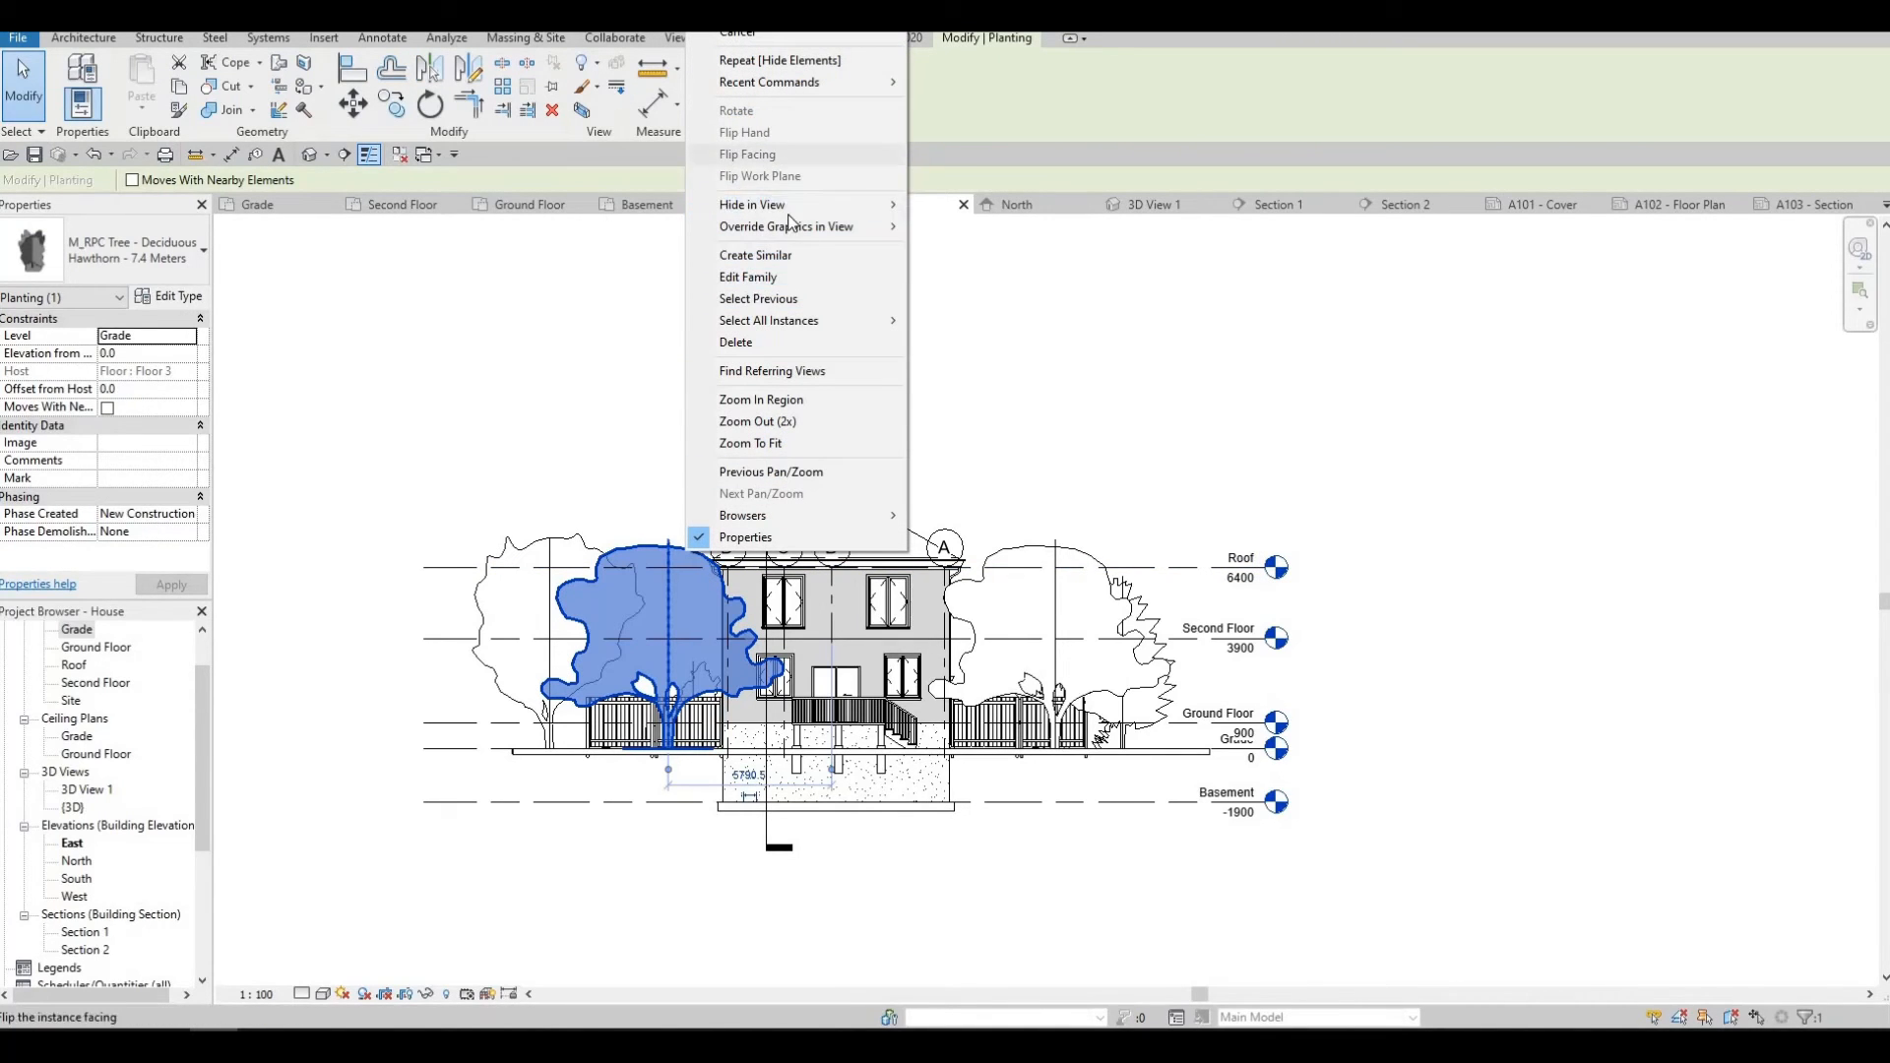
pyautogui.moveTo(896, 206)
pyautogui.click(959, 204)
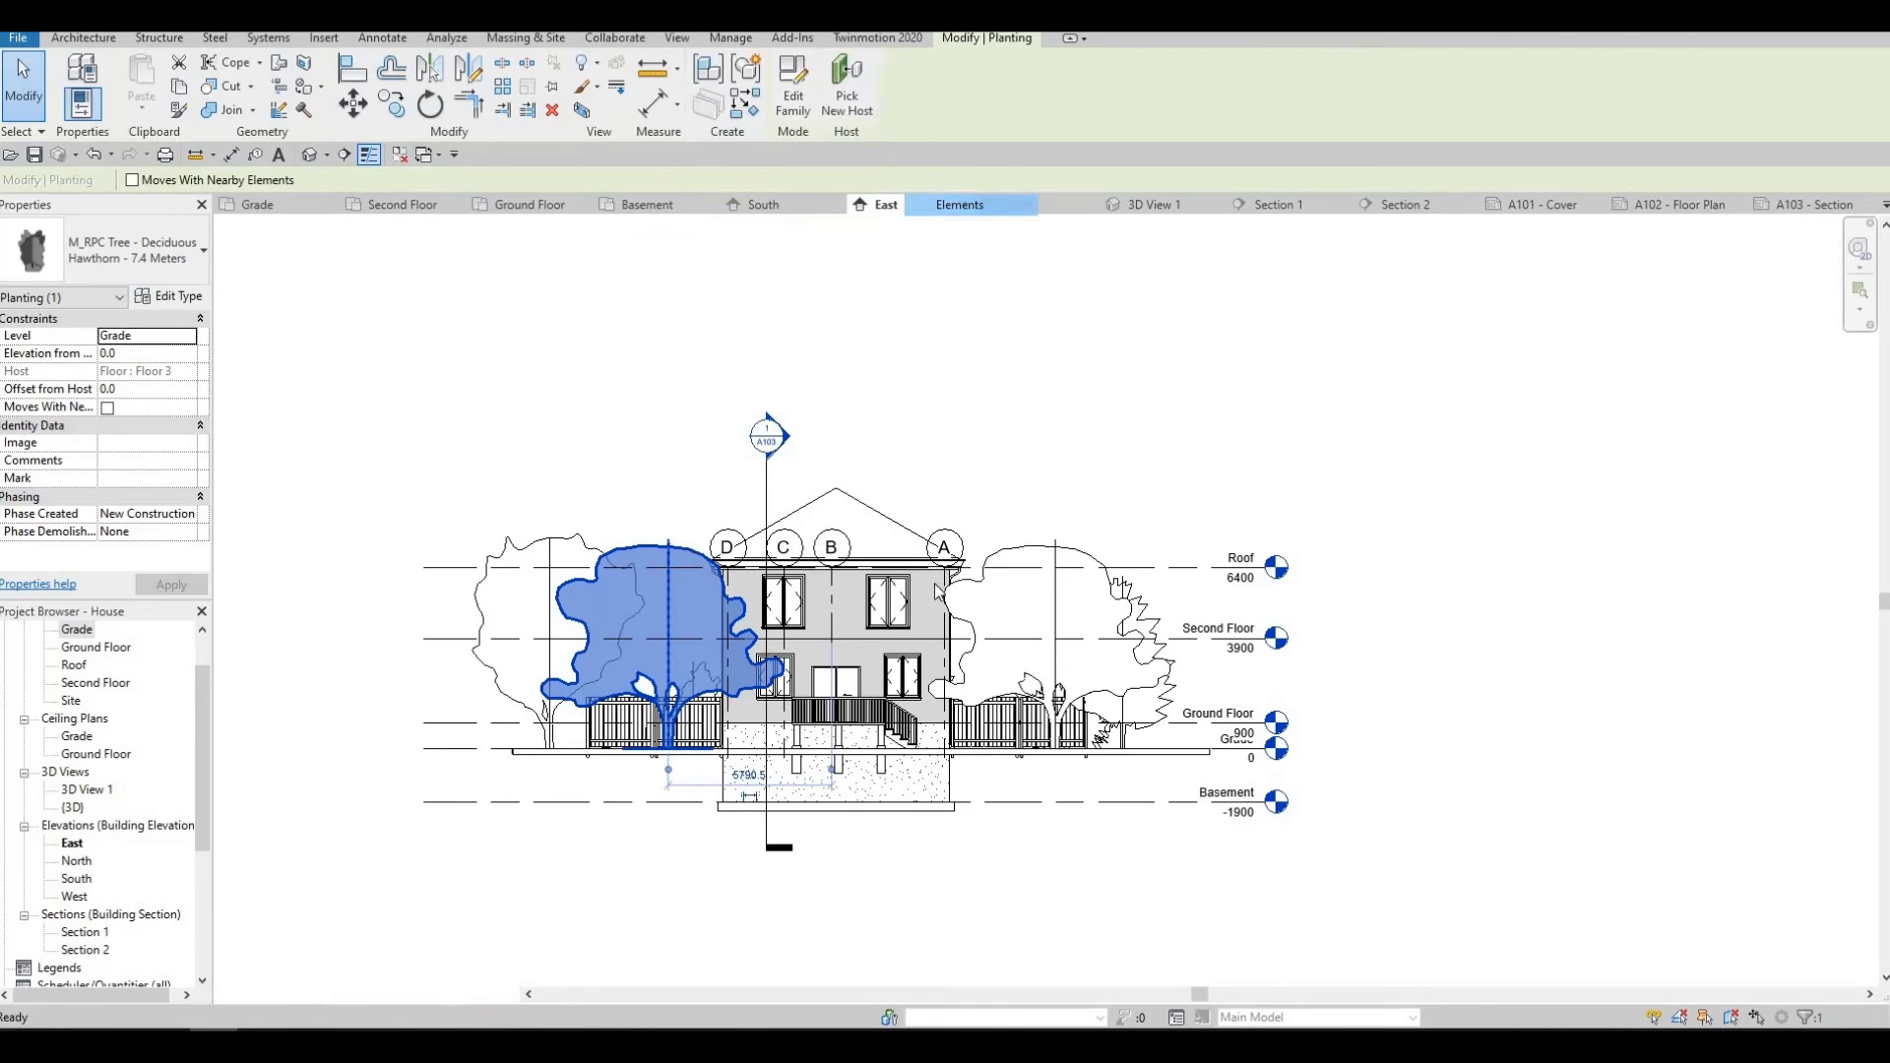
pyautogui.press('Escape')
# Open sheet A104 - Elevation and examine the East, North and South elevations for trees covering the facades.
pyautogui.scroll(1, 935, 690)
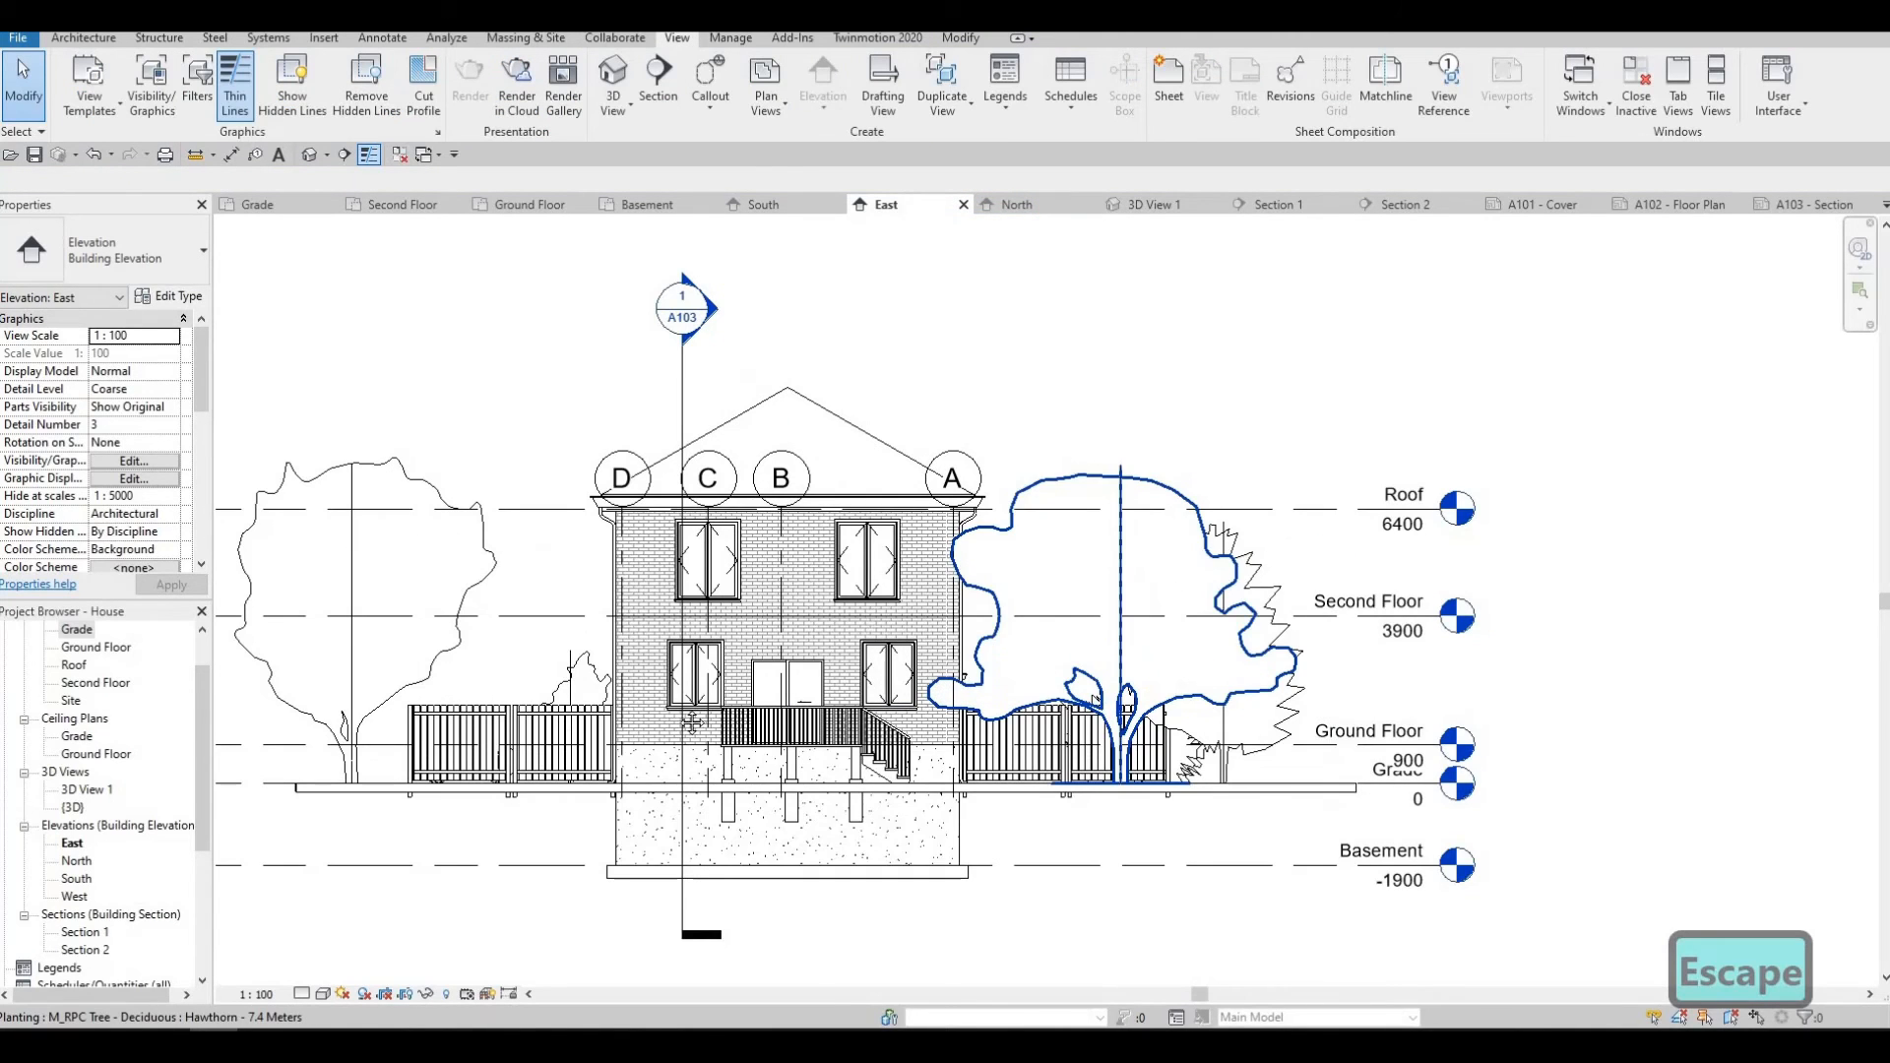
pyautogui.scroll(3, 387, 809)
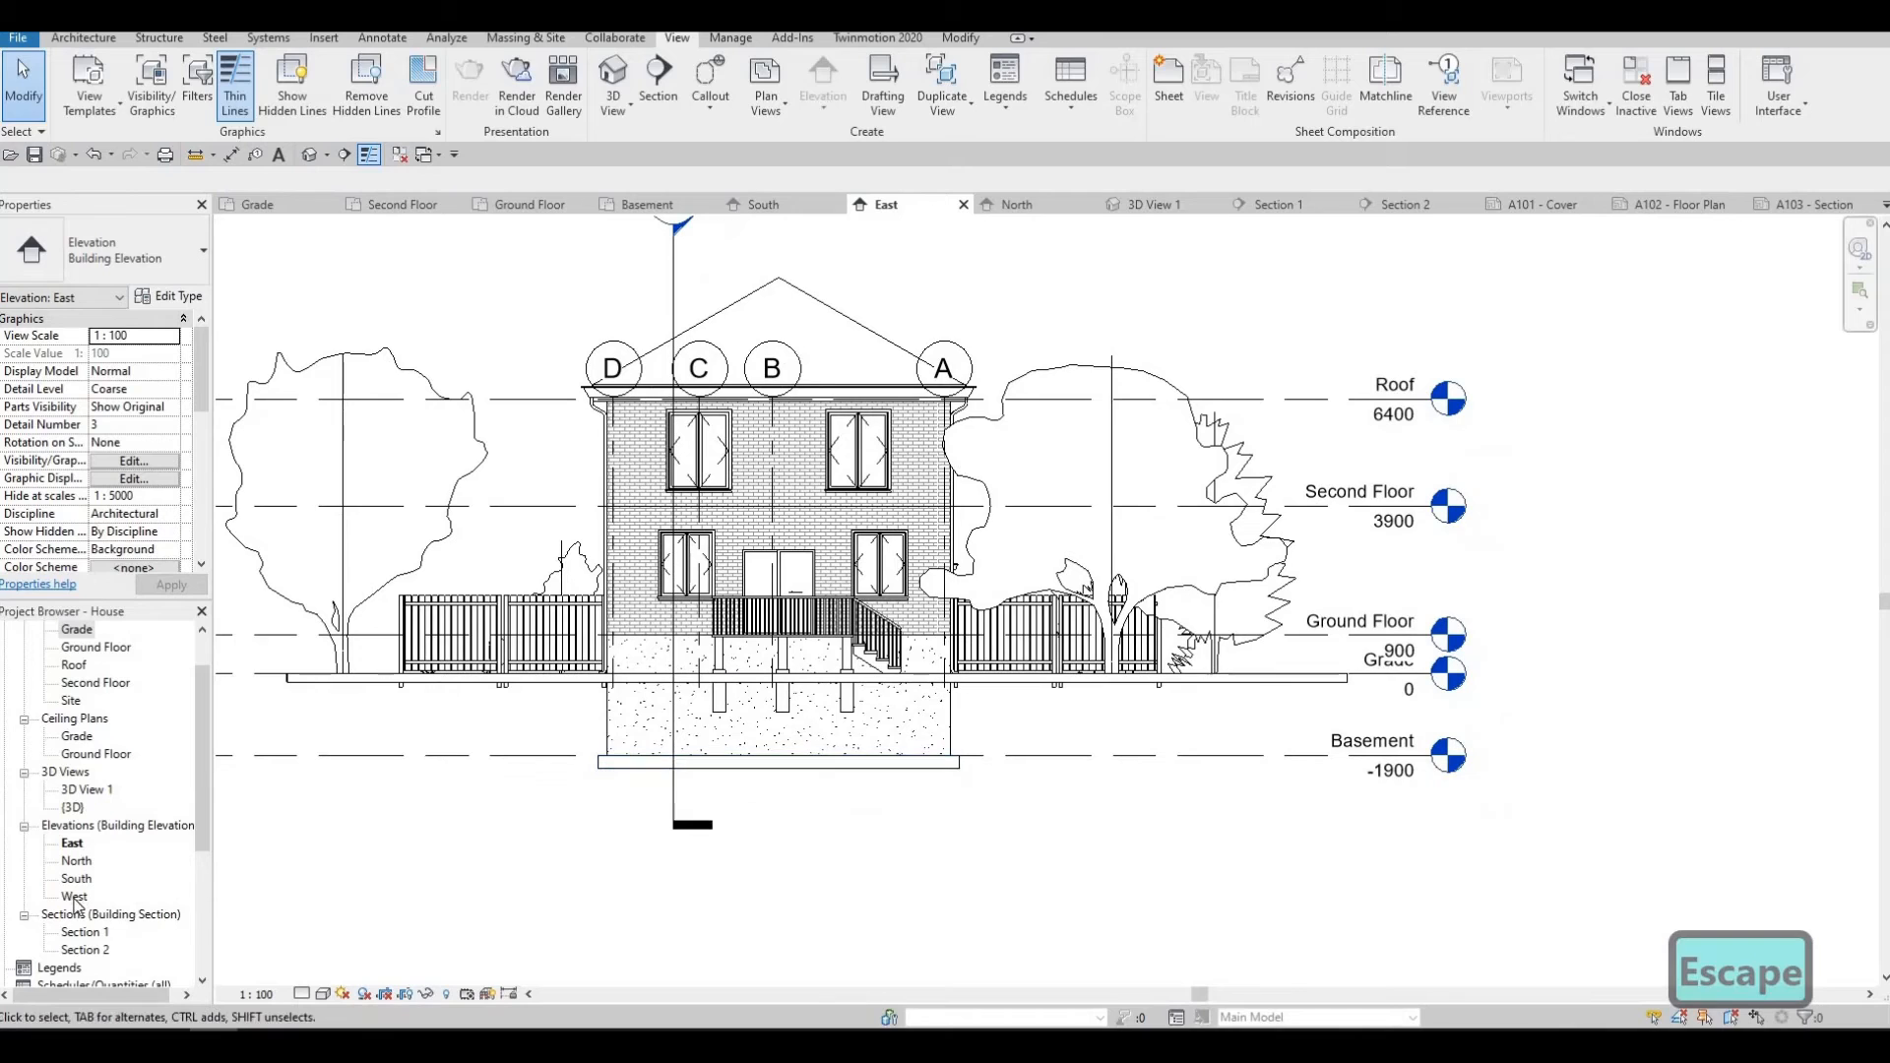
pyautogui.scroll(-3, 89, 925)
pyautogui.scroll(-2, 91, 938)
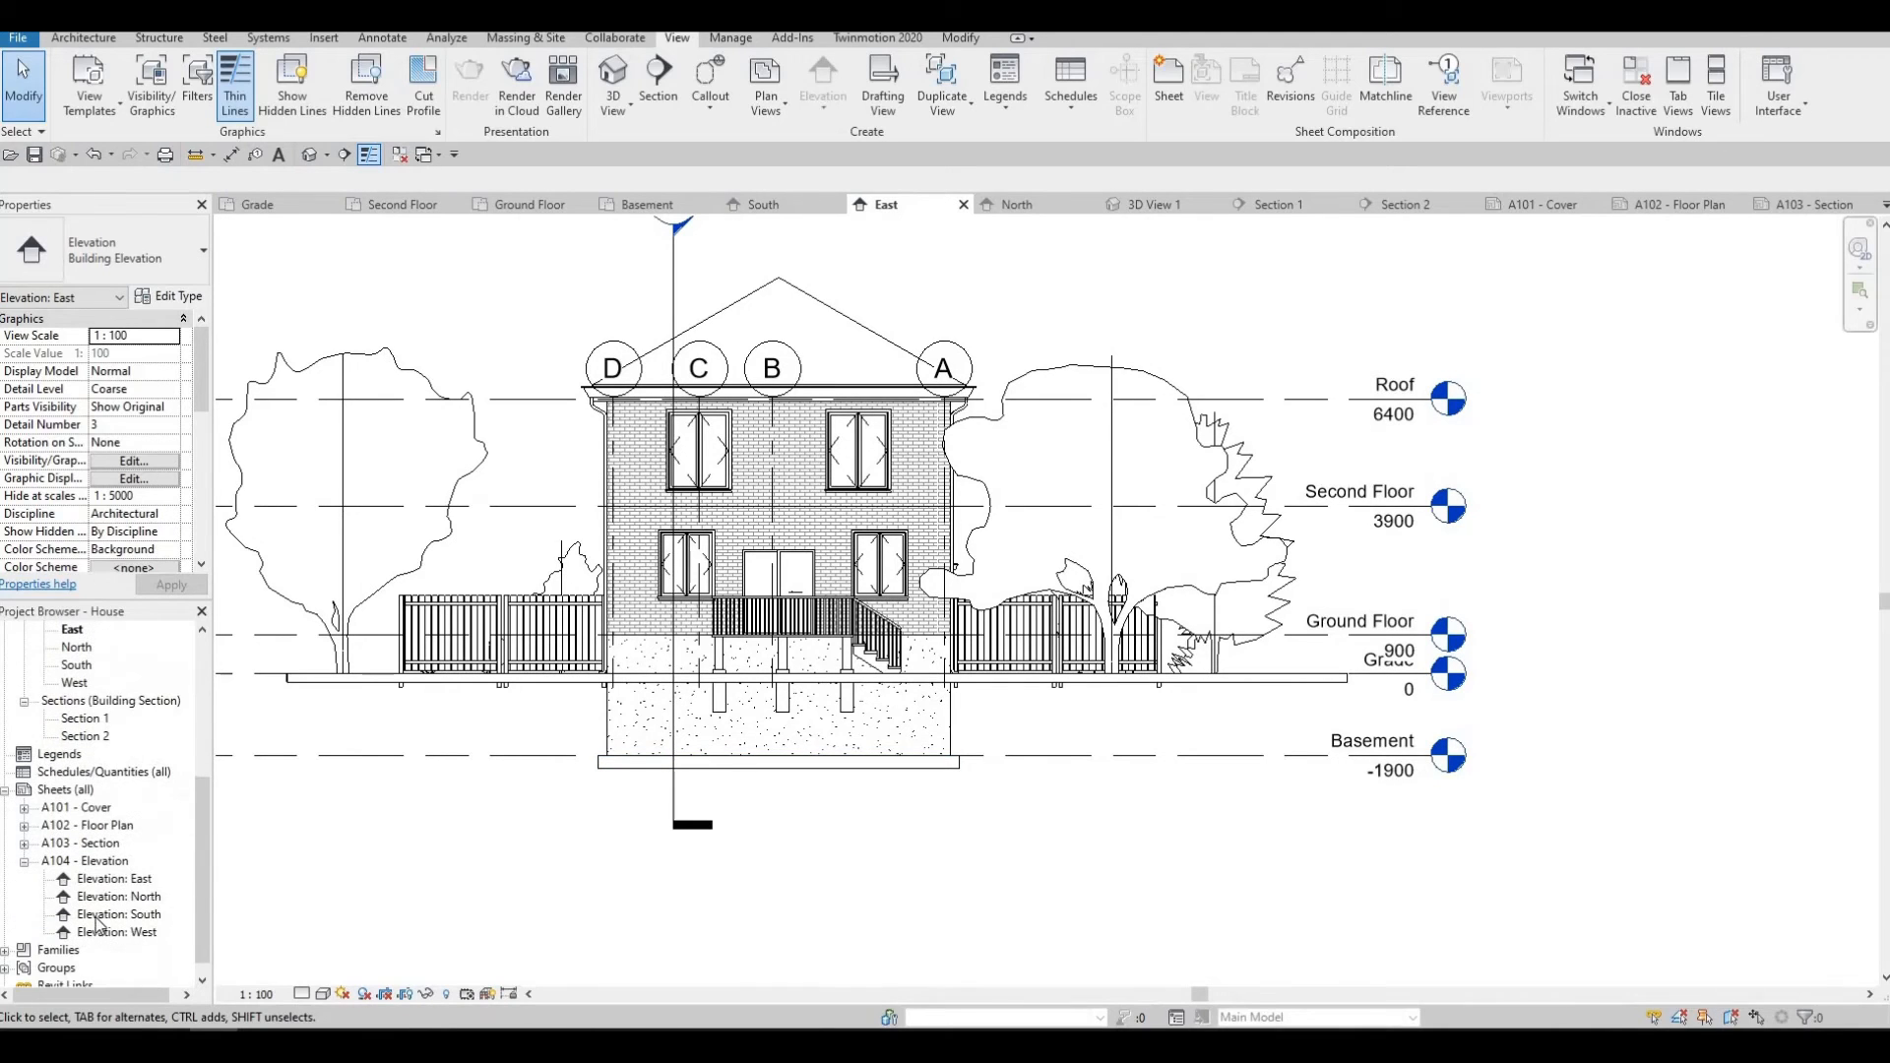
pyautogui.doubleClick(87, 862)
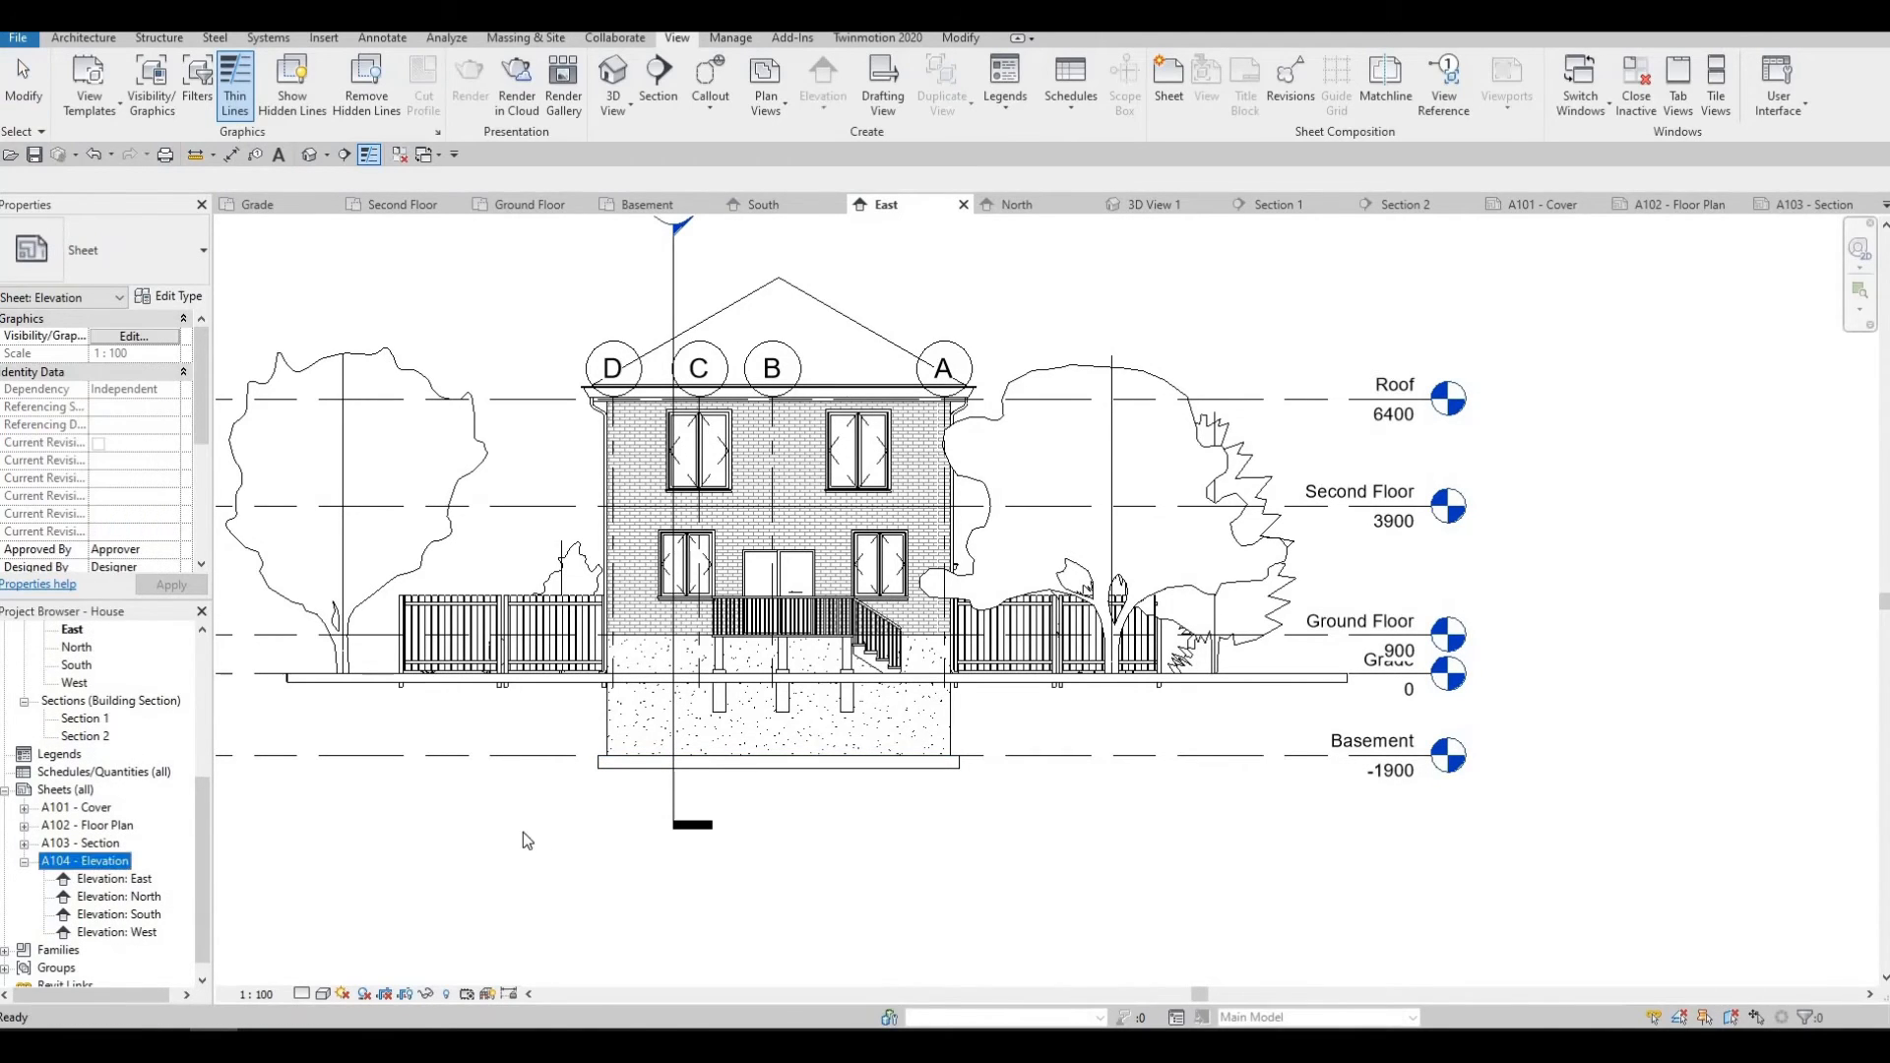
pyautogui.scroll(3, 852, 592)
pyautogui.scroll(-2, 851, 592)
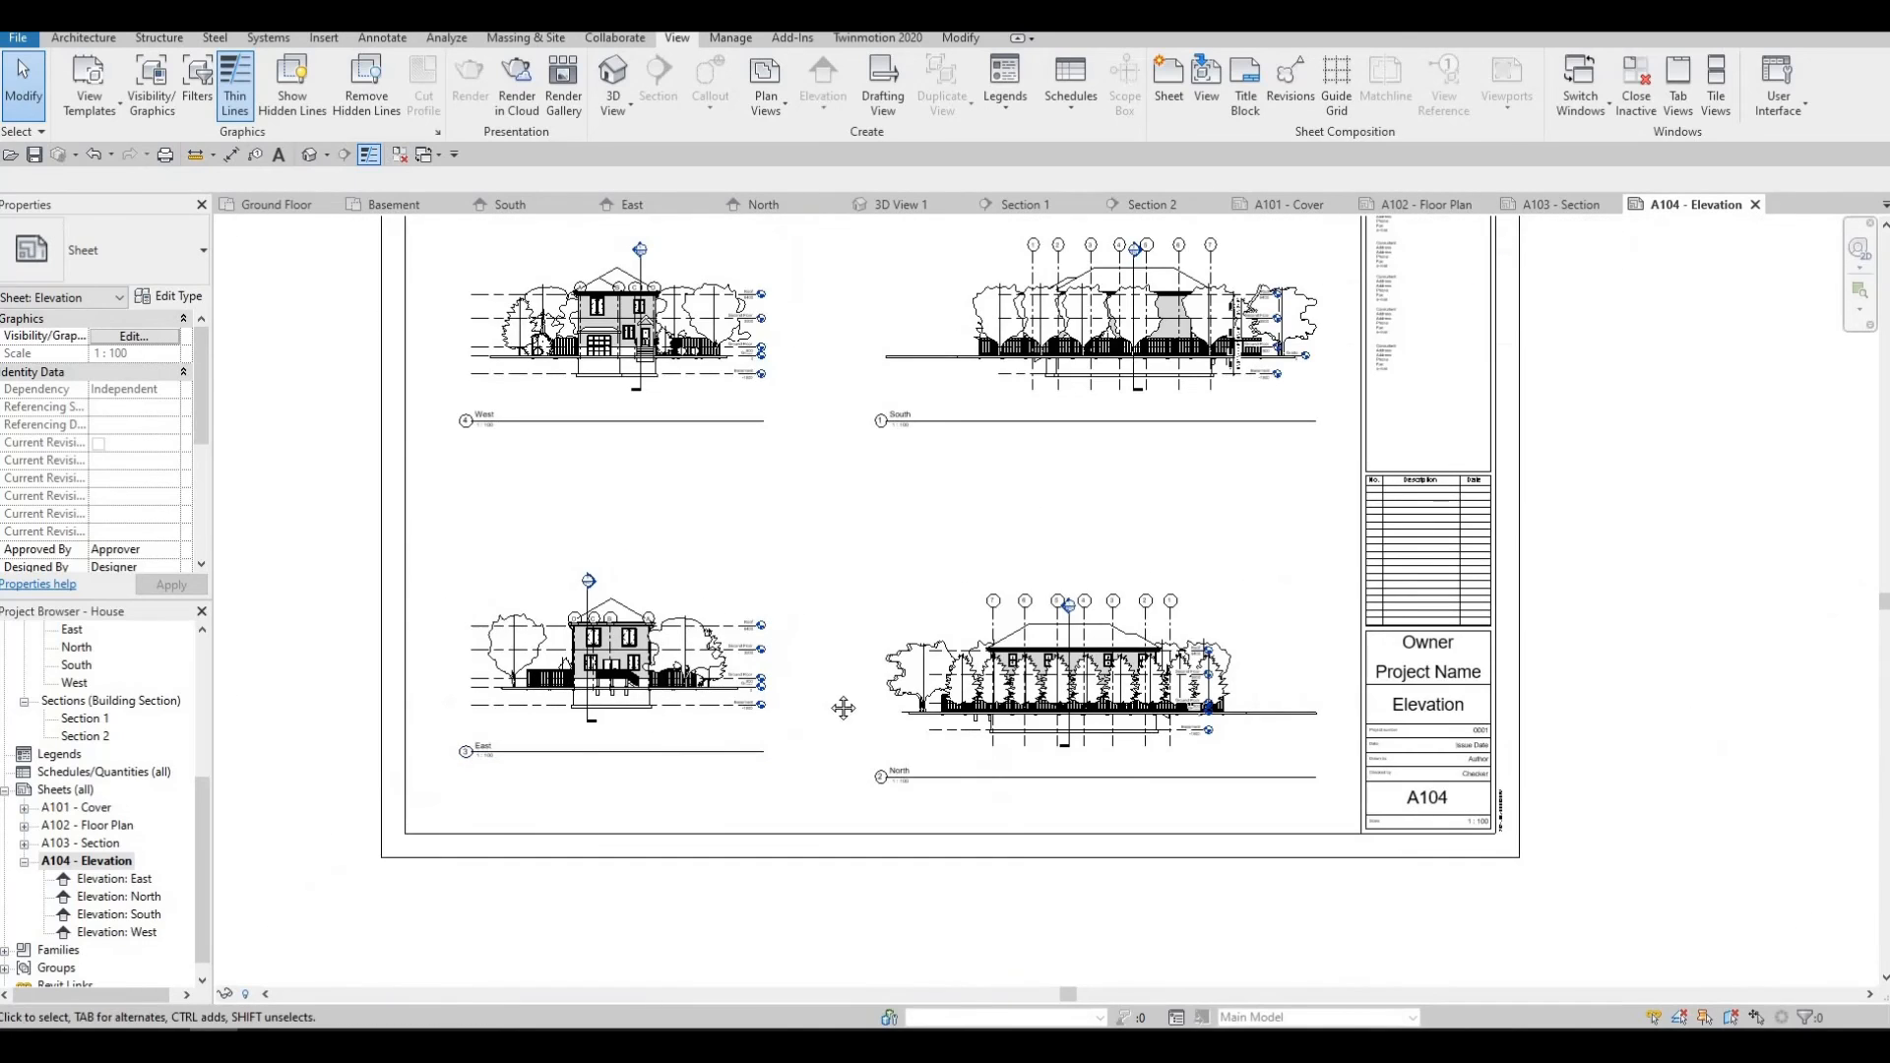
pyautogui.scroll(-3, 1025, 583)
pyautogui.scroll(1, 1046, 566)
pyautogui.scroll(4, 1045, 566)
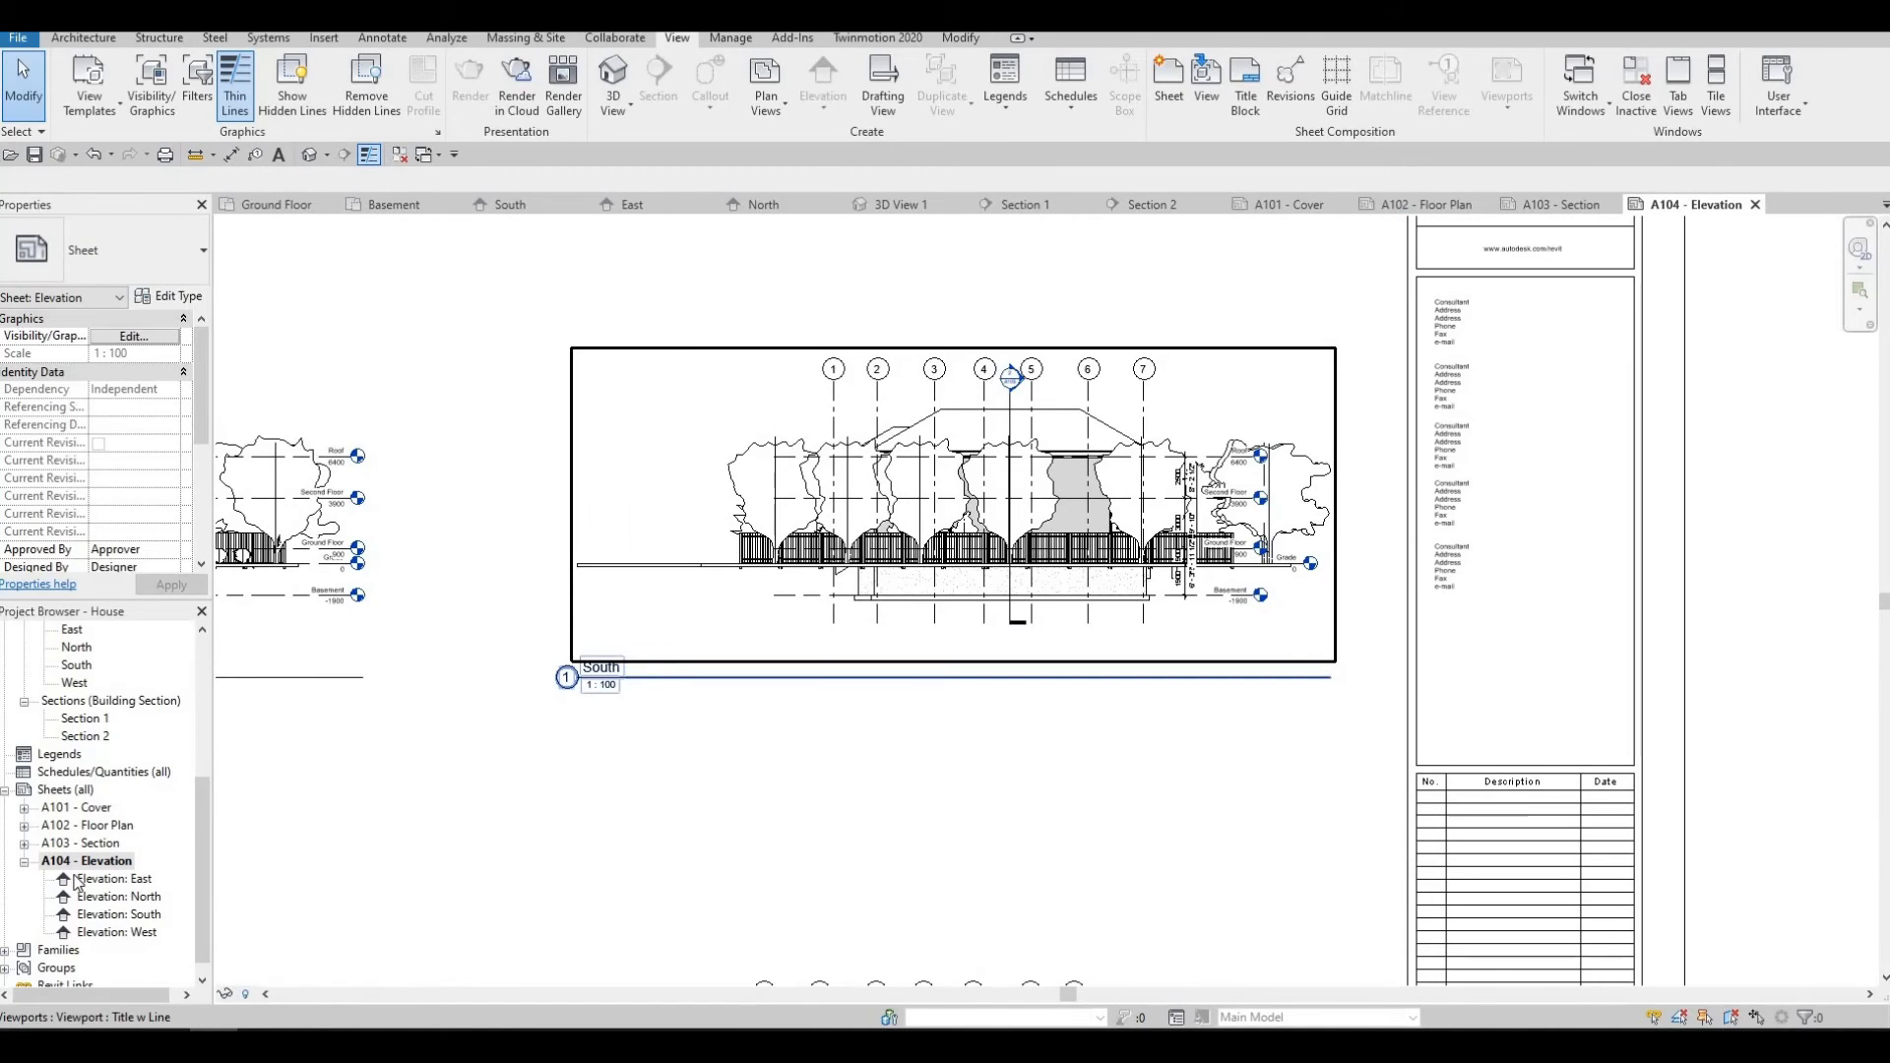
pyautogui.press('Escape')
pyautogui.scroll(-4, 645, 611)
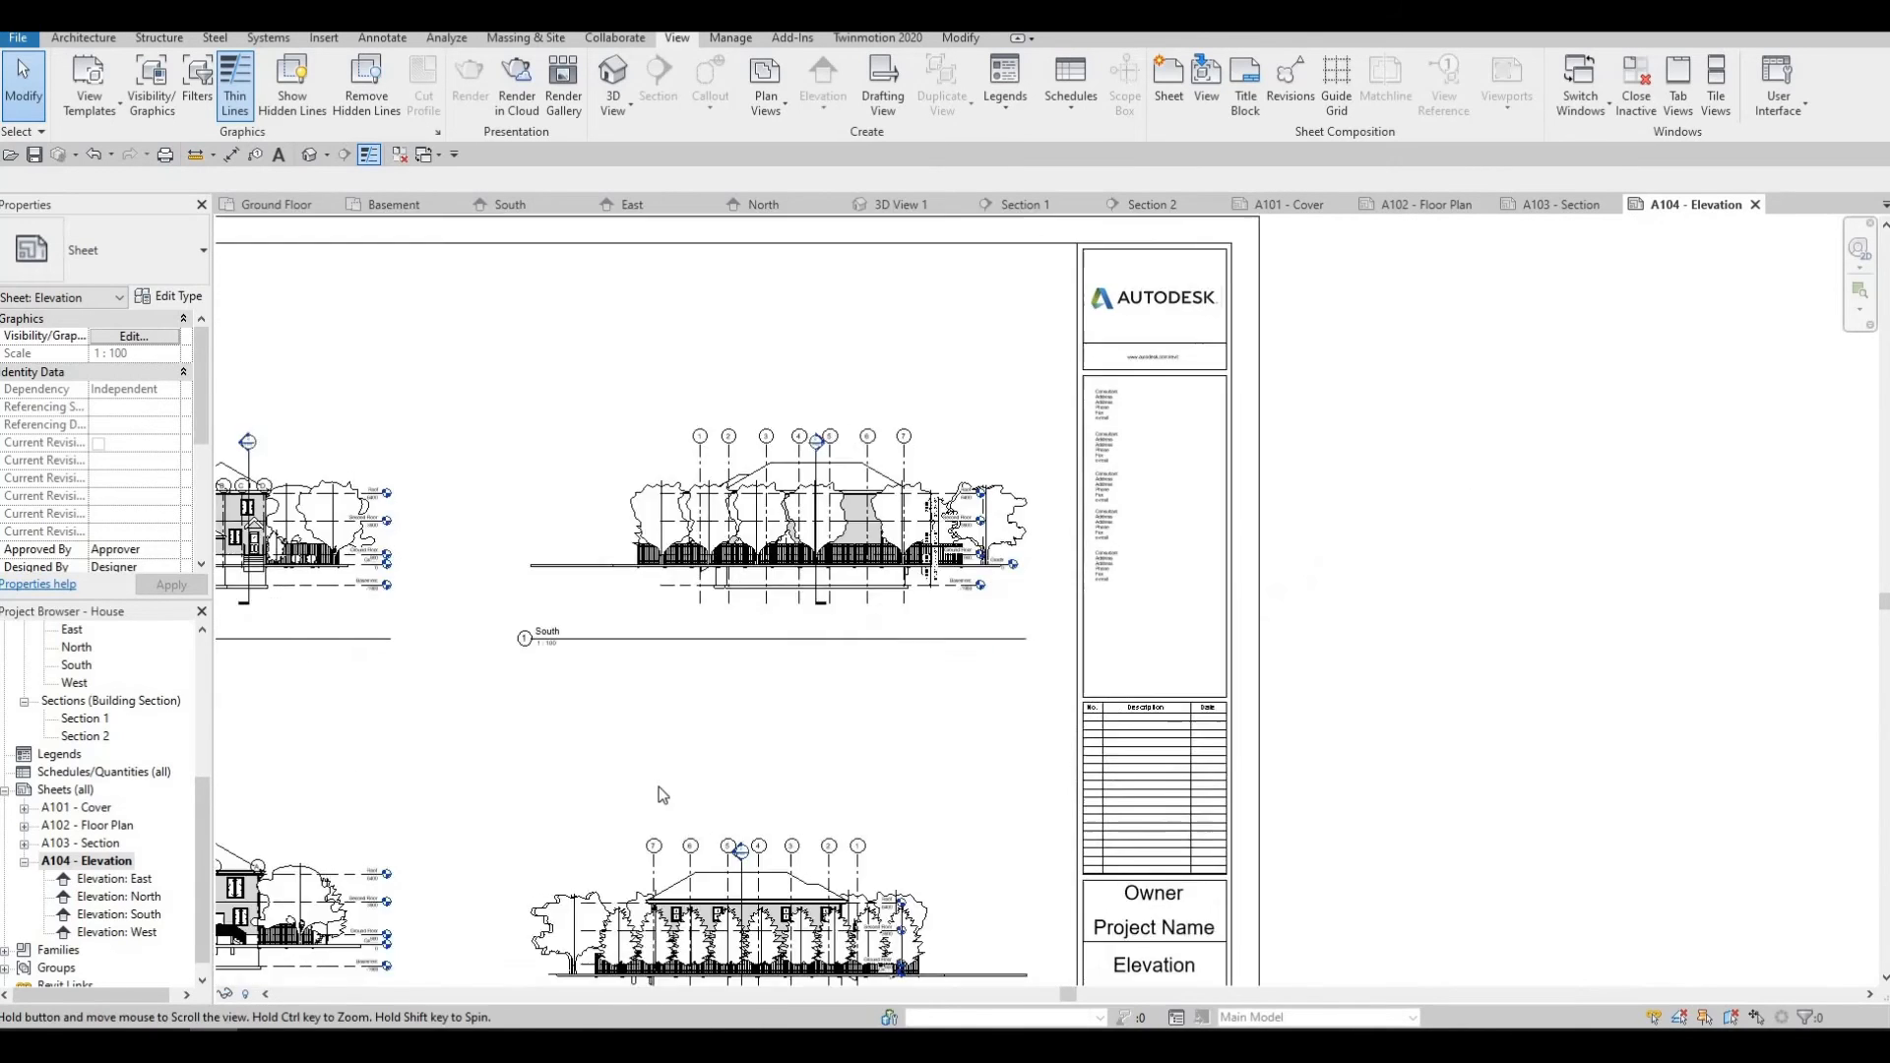
# Review the four elevations on sheet A104 for unobstructed facades, ending with a close look at the East elevation.
pyautogui.press('F1')
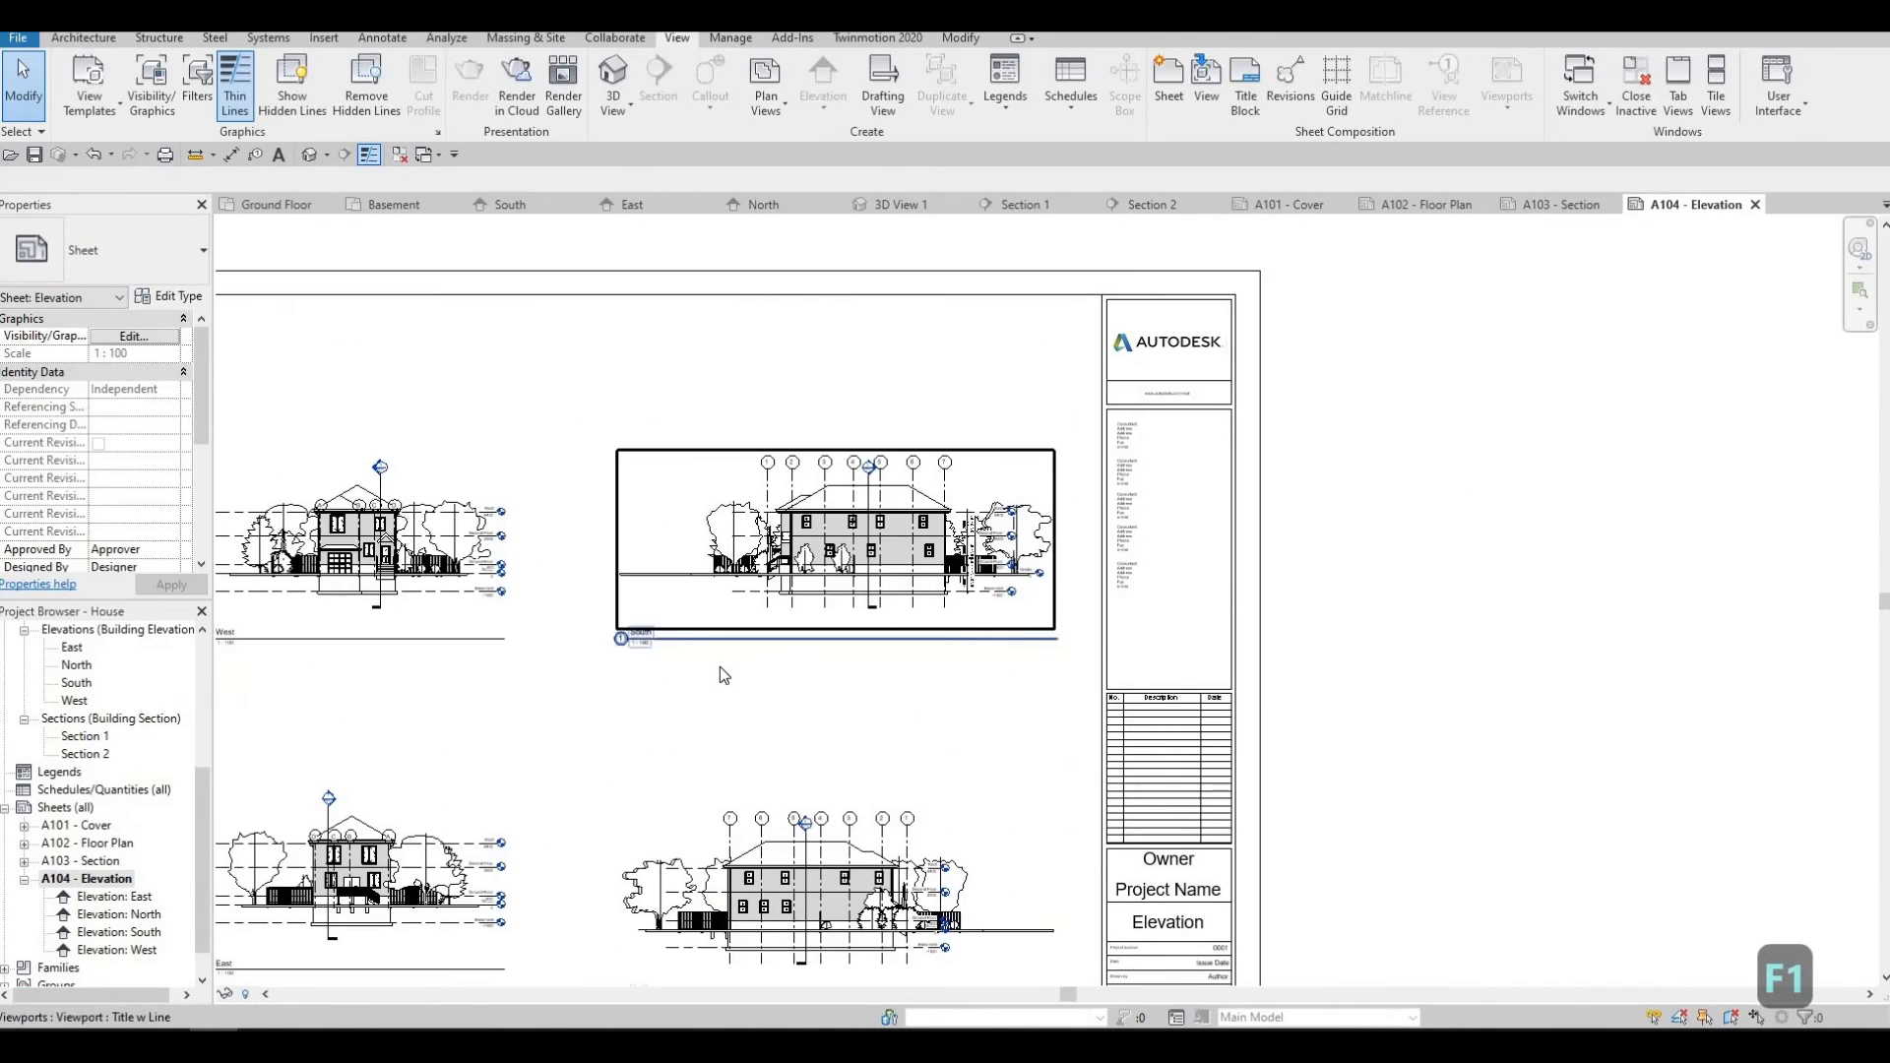
pyautogui.scroll(-2, 713, 663)
pyautogui.scroll(2, 394, 866)
pyautogui.click(919, 473)
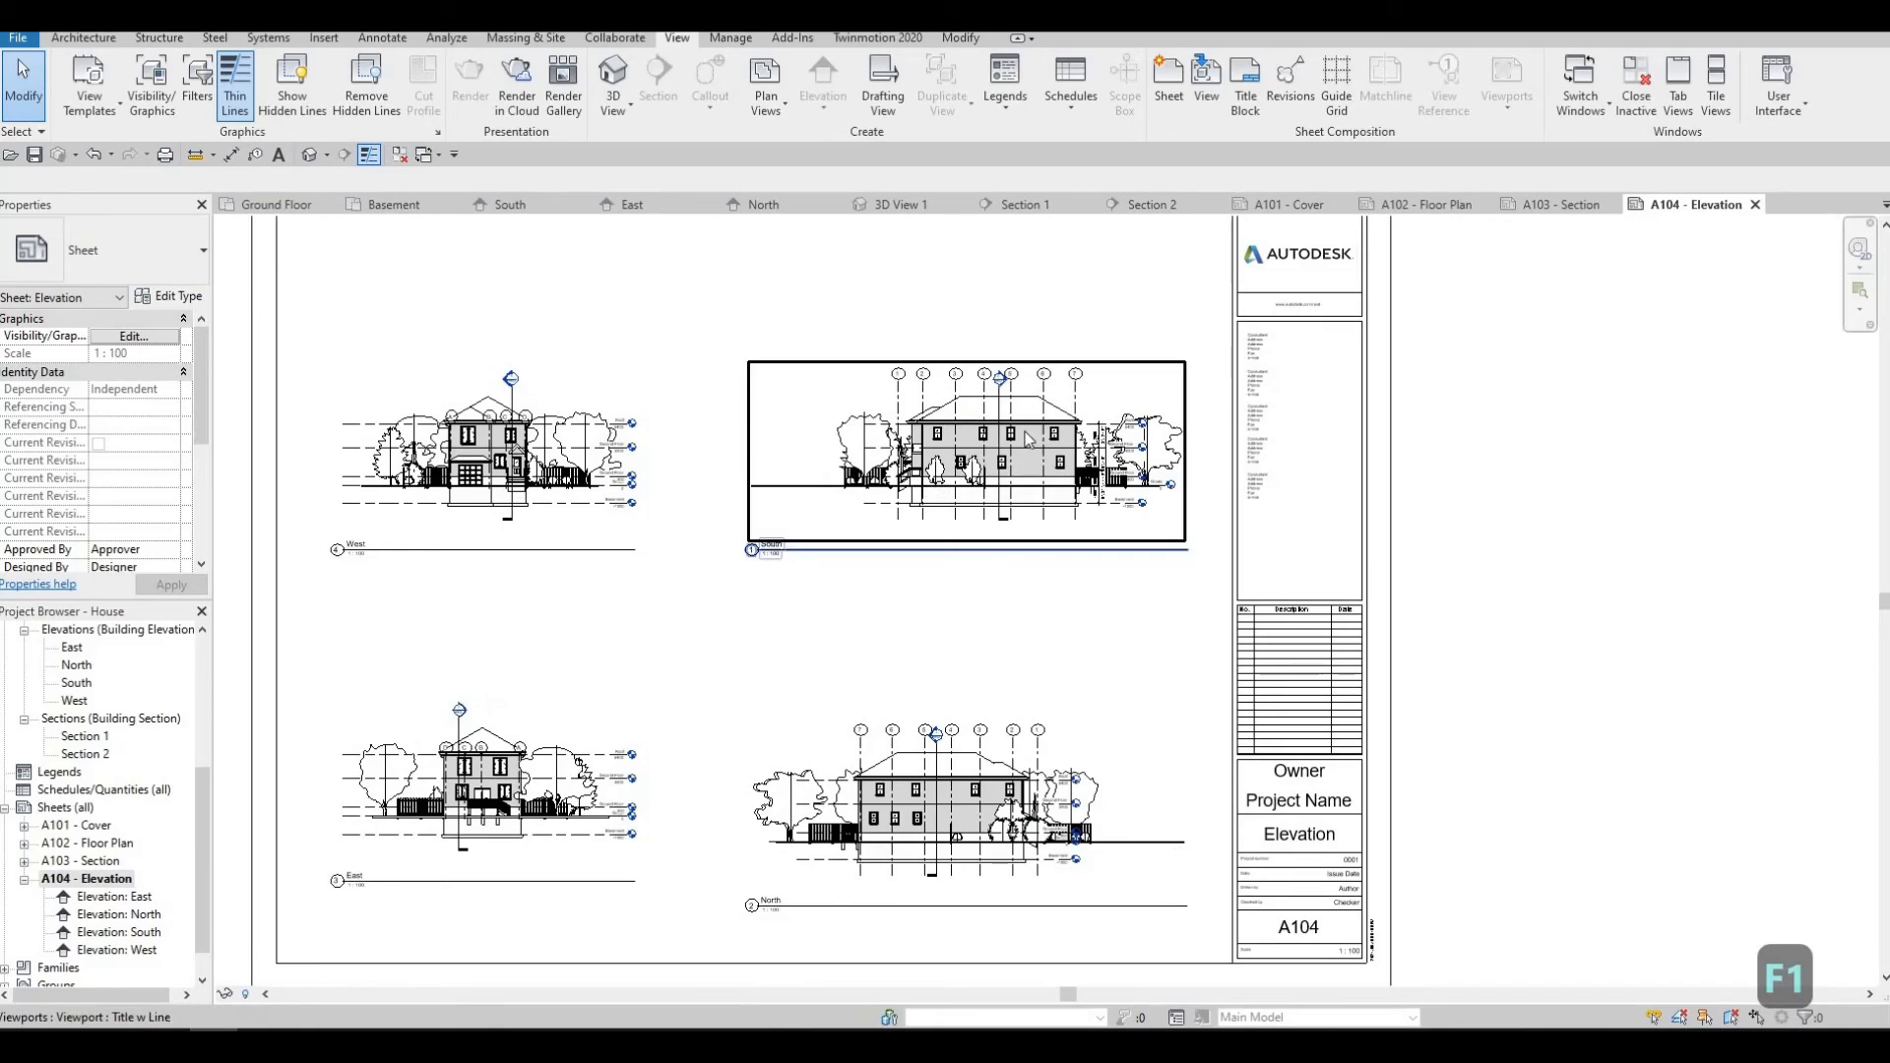
pyautogui.scroll(2, 920, 483)
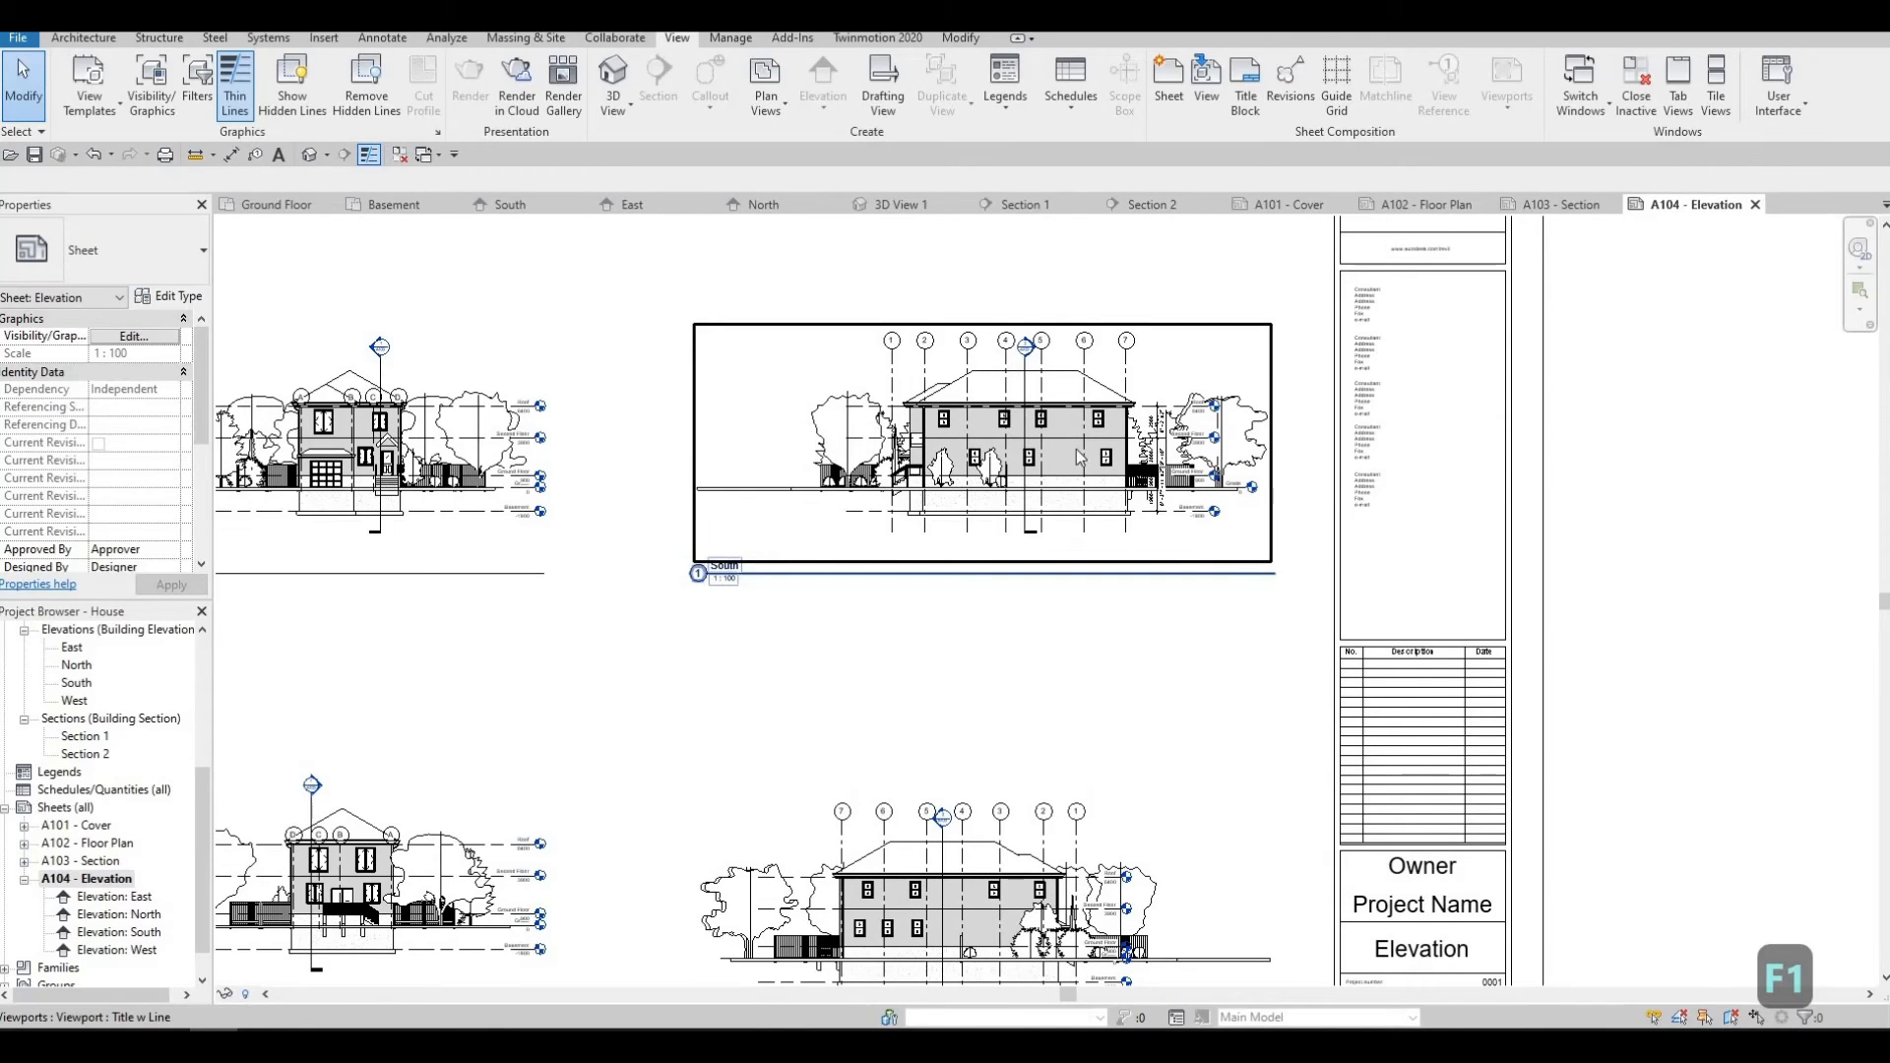
pyautogui.scroll(-1, 716, 587)
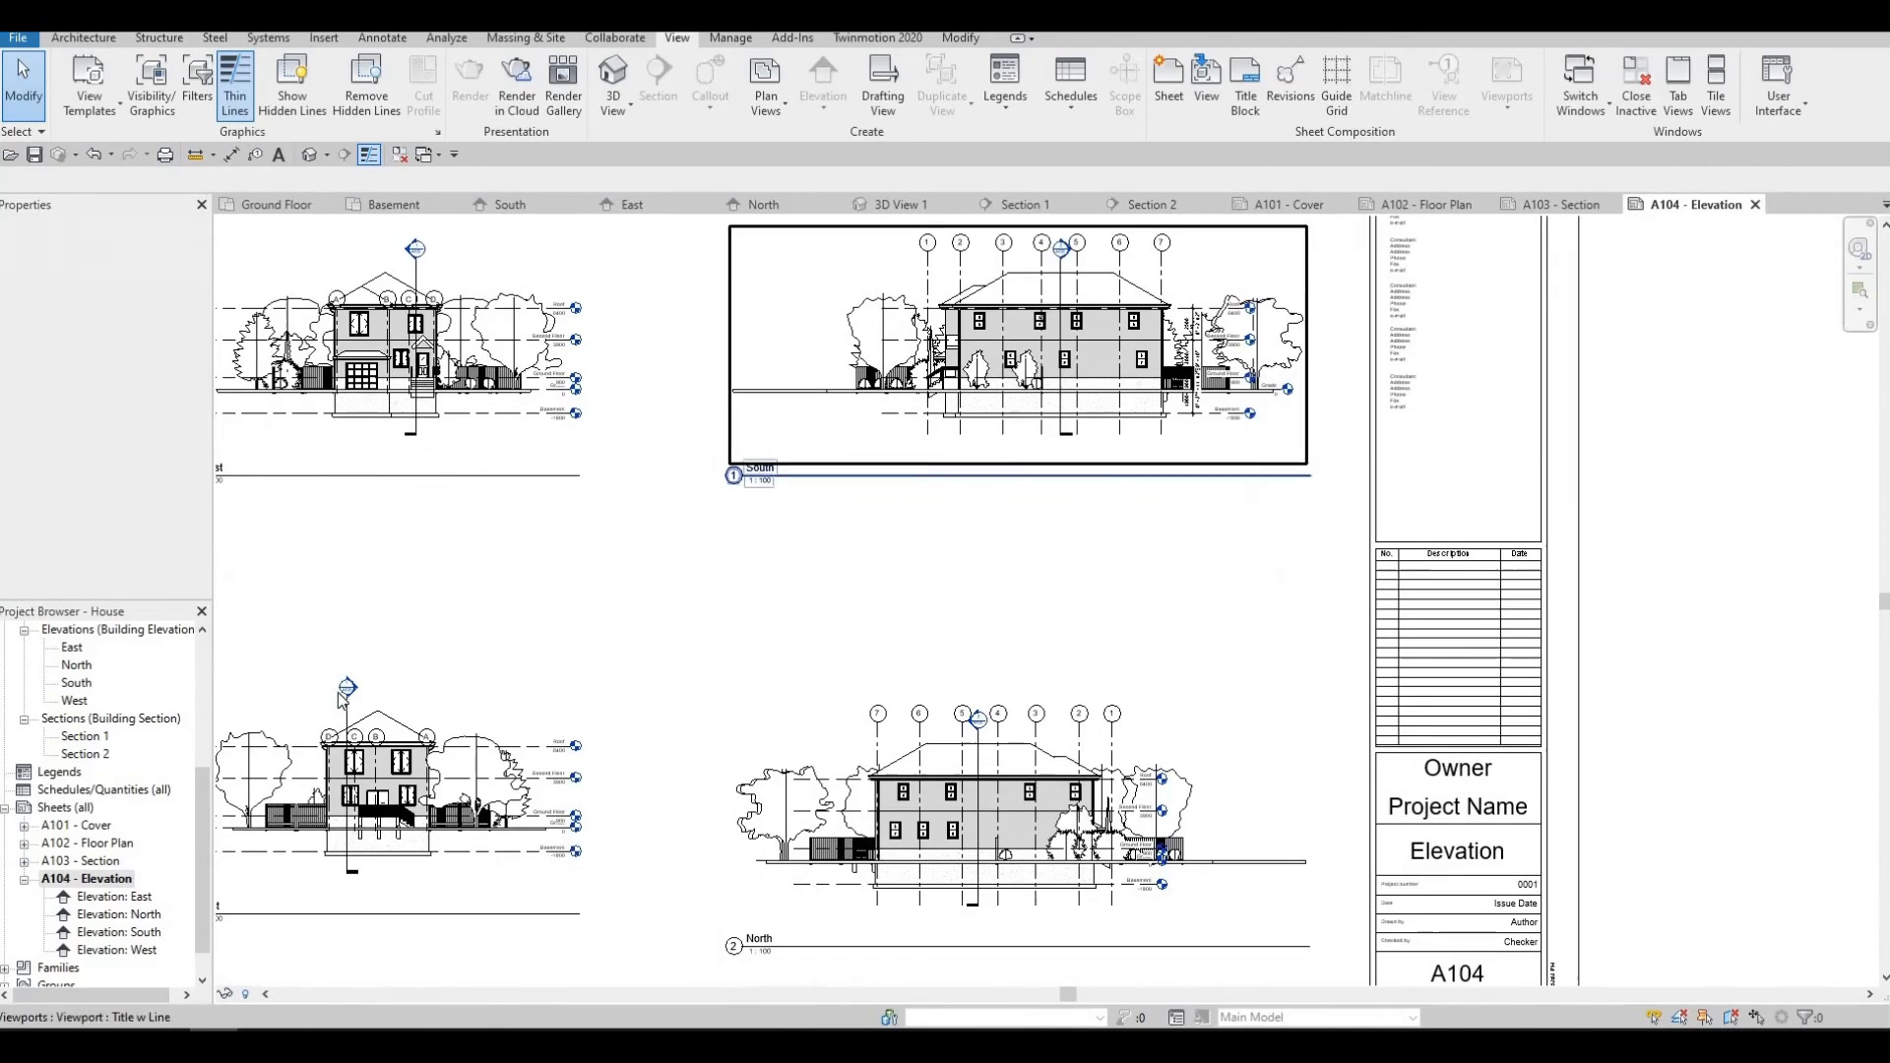
pyautogui.scroll(4, 469, 634)
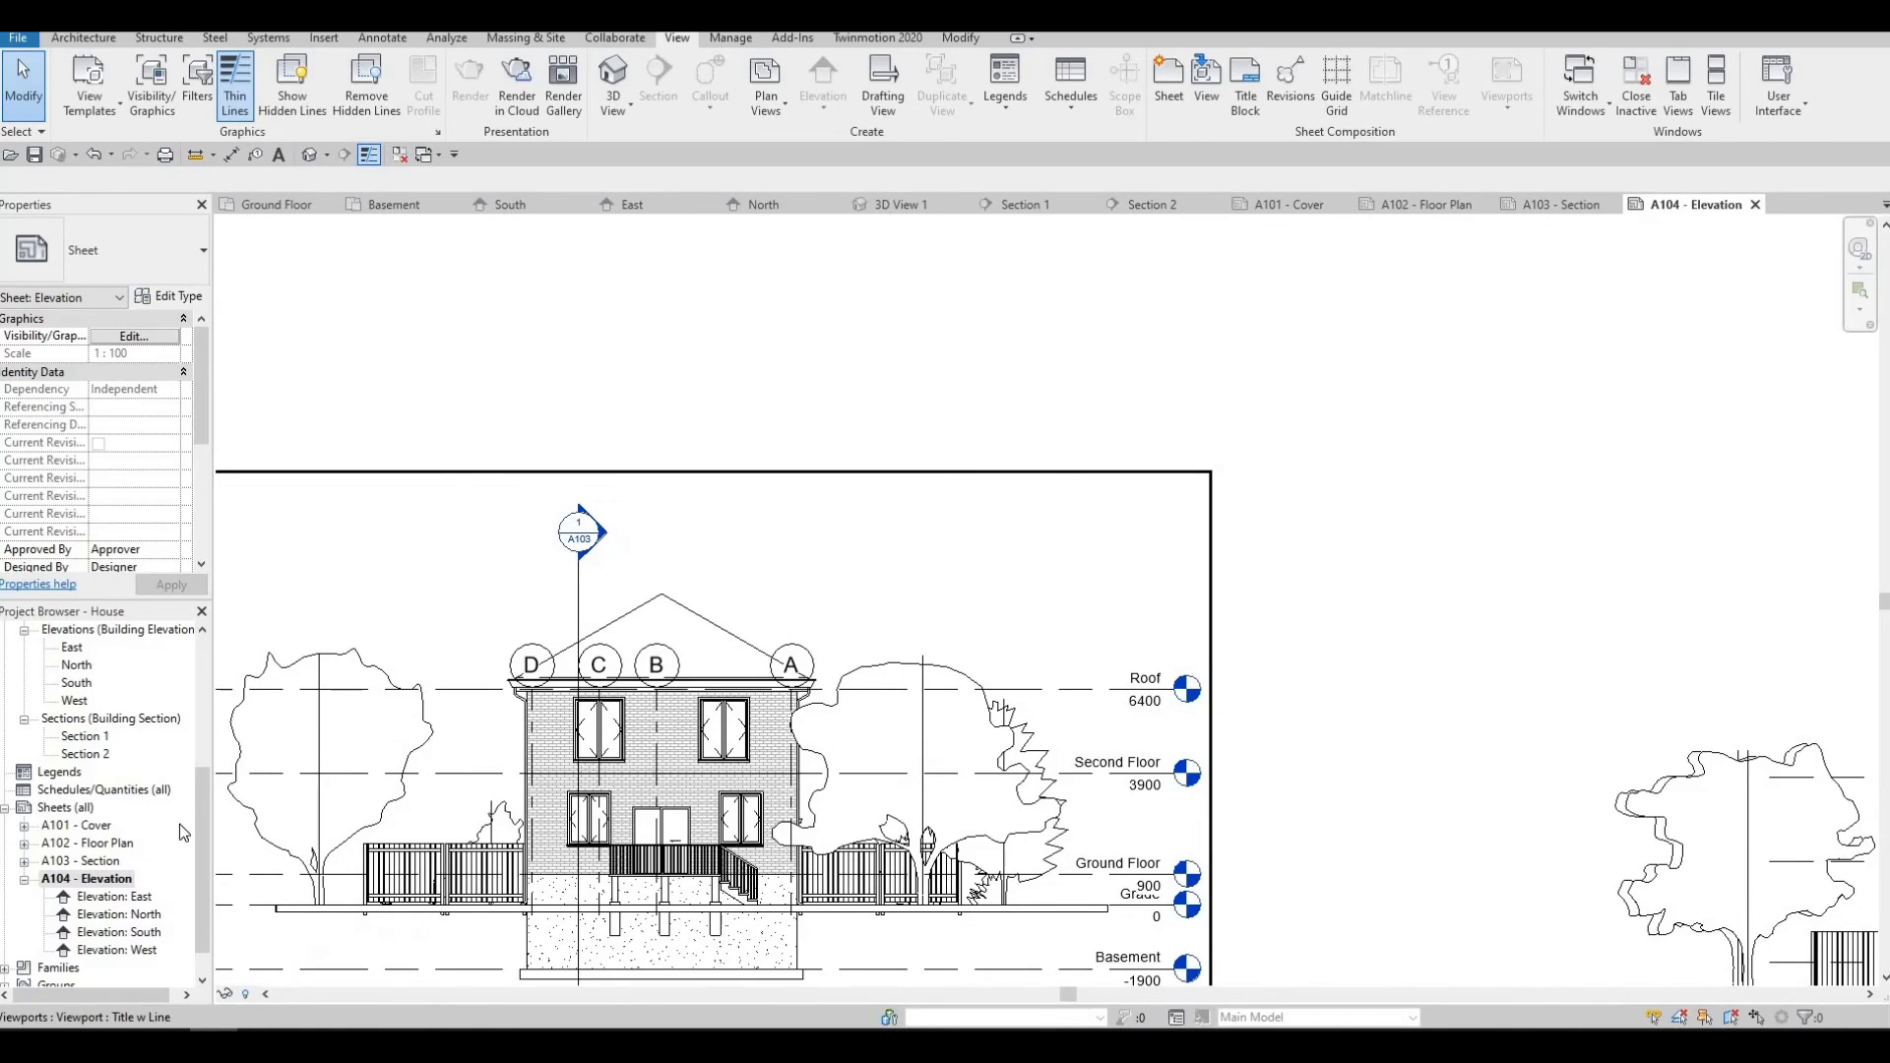
pyautogui.moveTo(296, 767); pyautogui.dragTo(413, 716, button='middle')
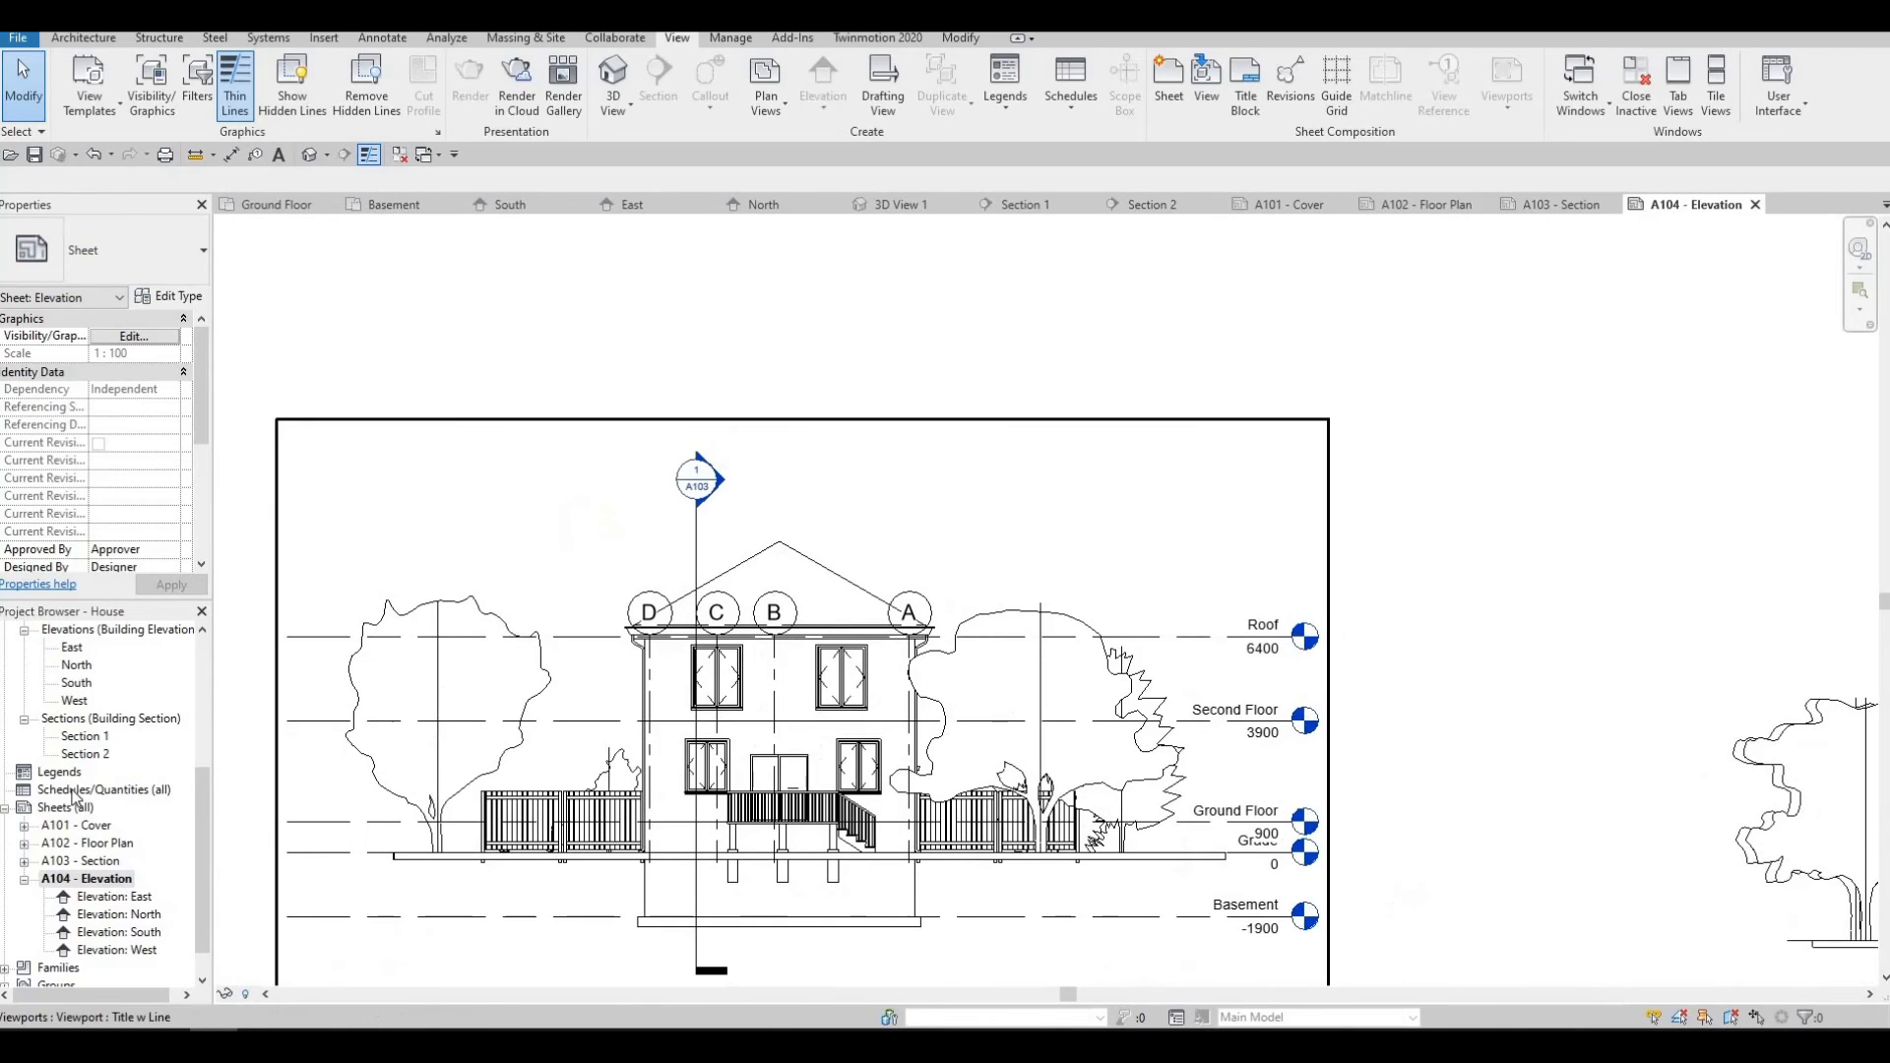
# Open the East elevation and extend grids A to D upward so their bubbles sit clear above the roof and section head.
pyautogui.doubleClick(118, 896)
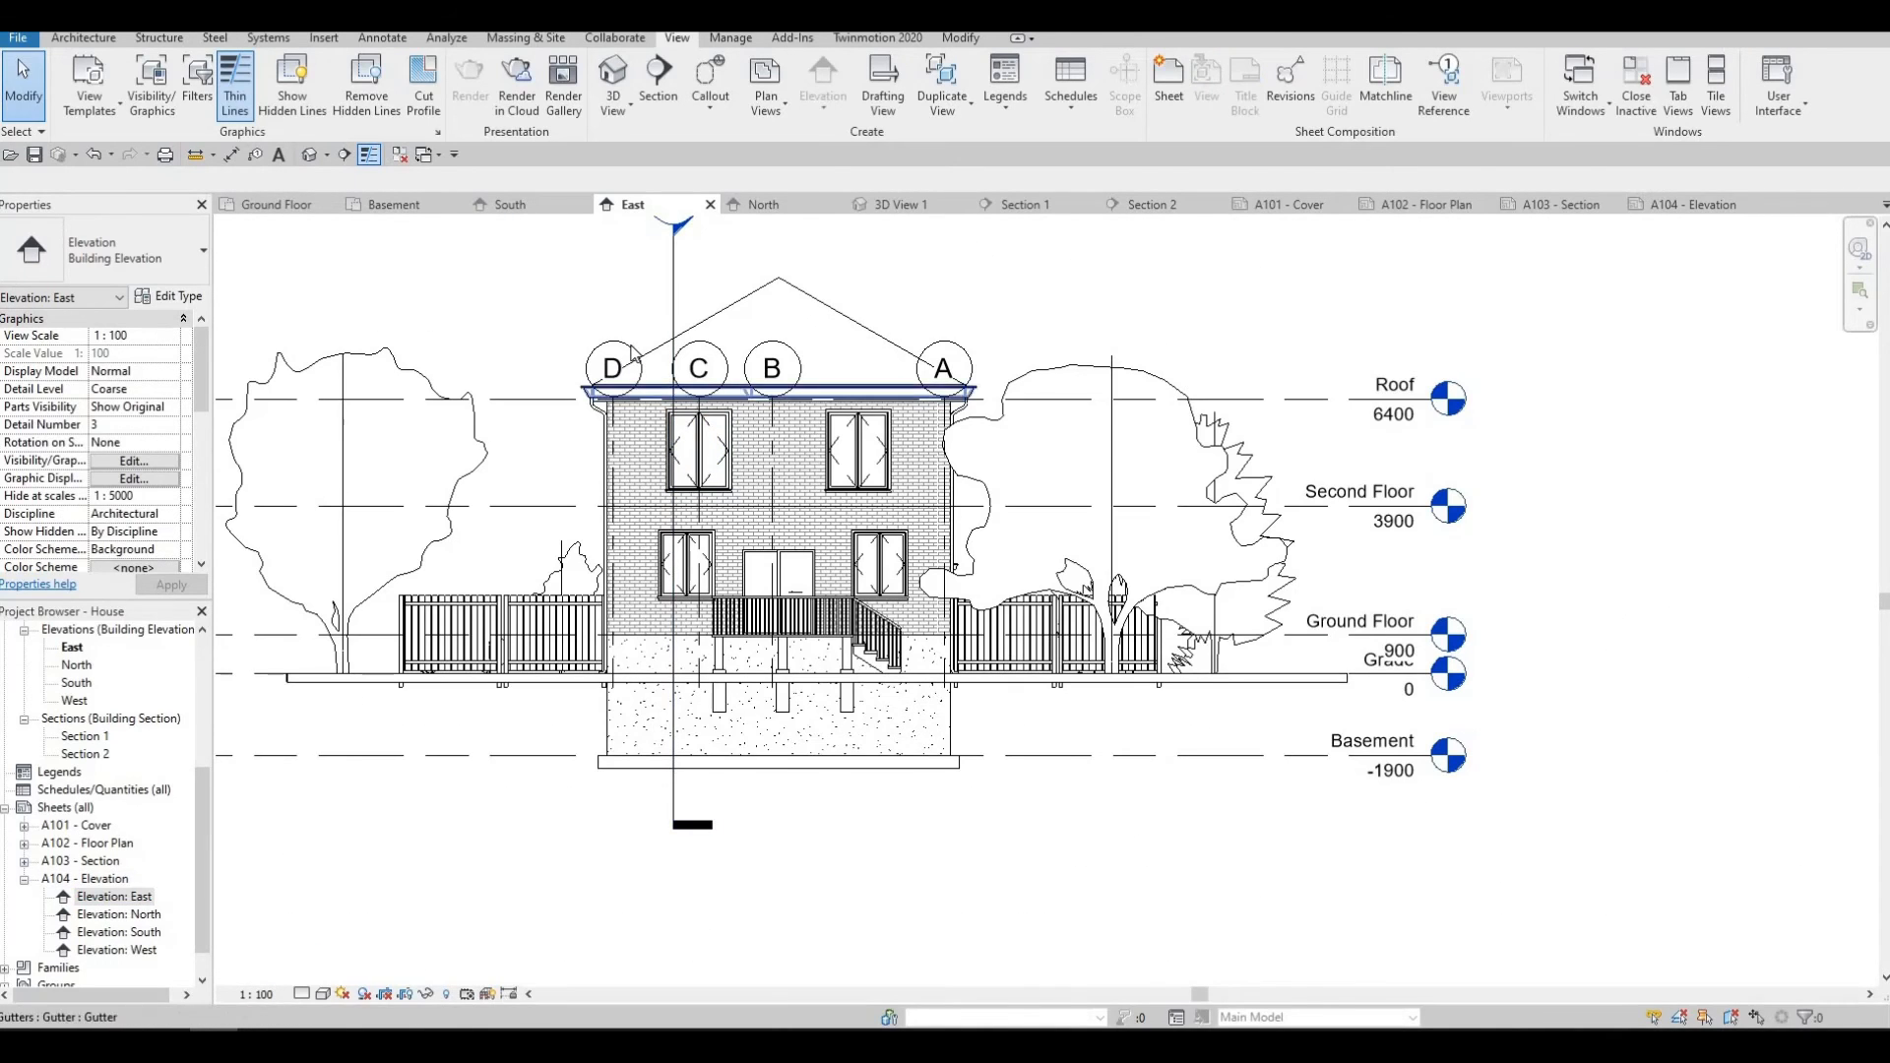
pyautogui.click(613, 382)
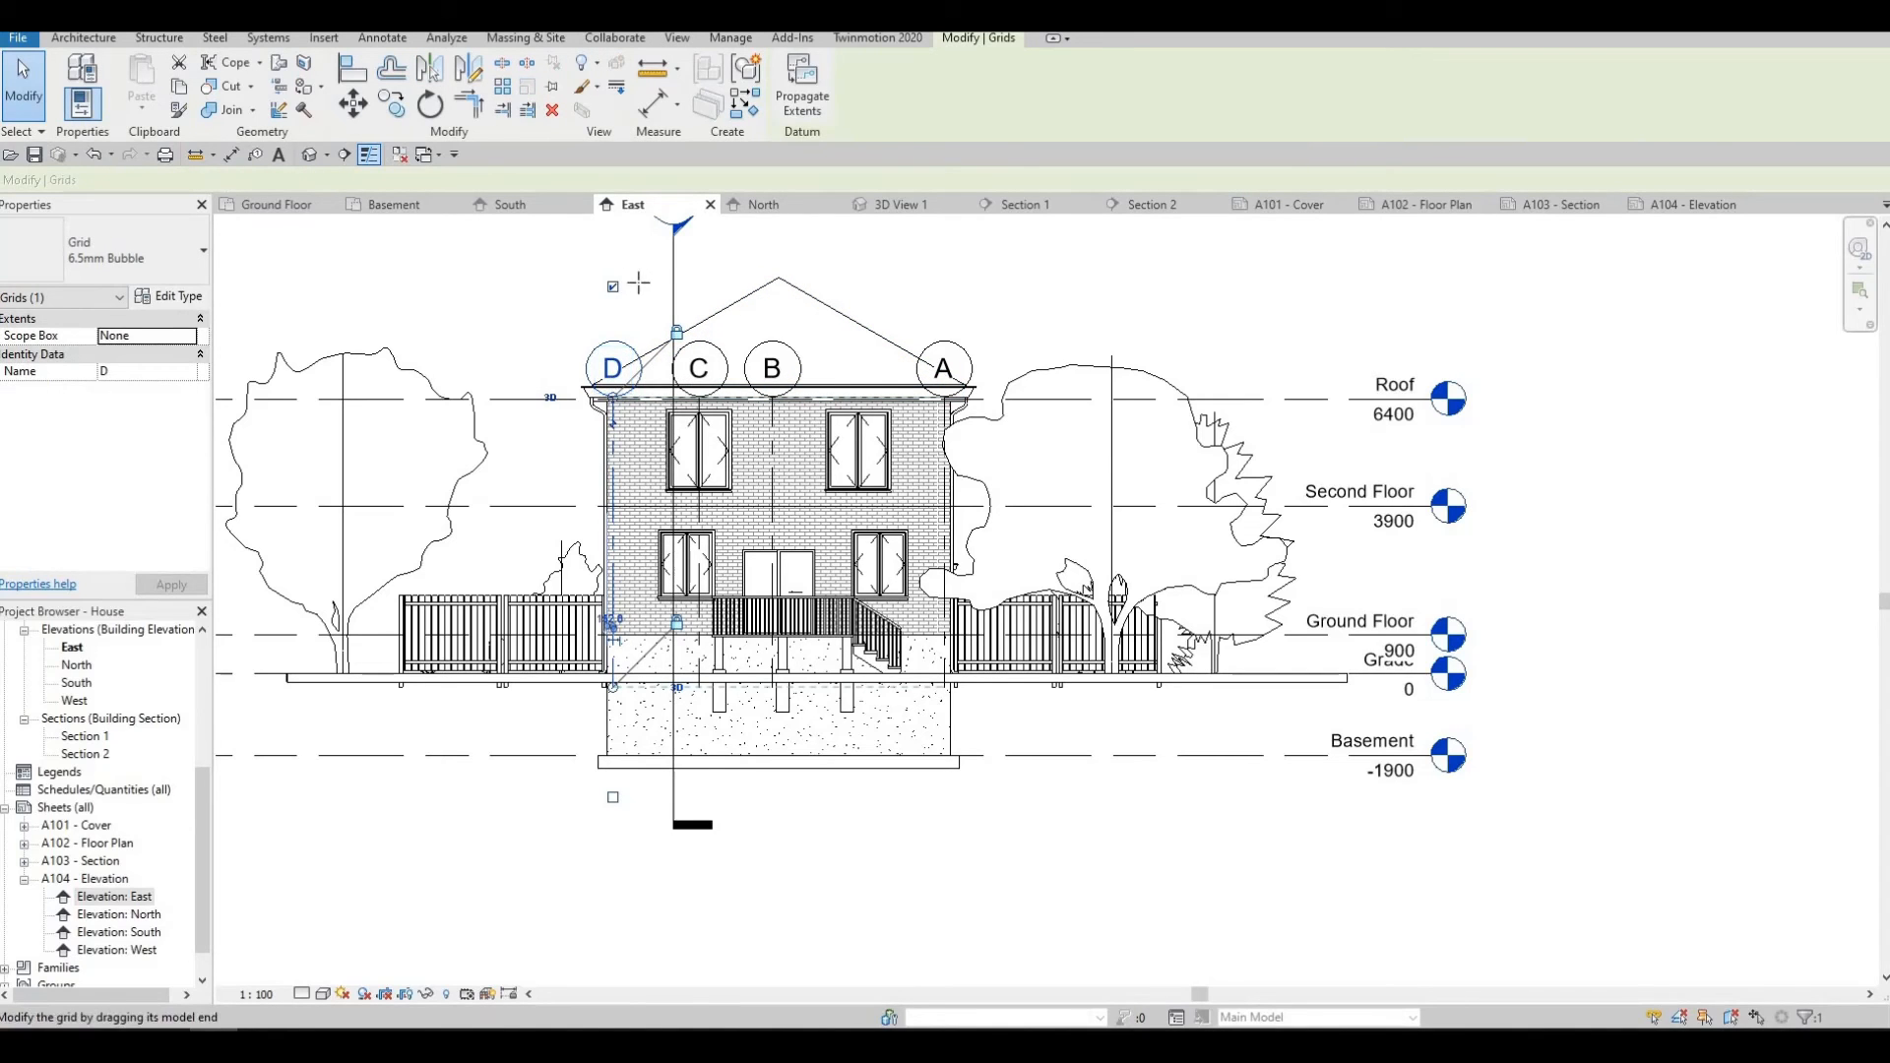
pyautogui.moveTo(614, 394); pyautogui.dragTo(642, 210)
pyautogui.moveTo(642, 211); pyautogui.dragTo(620, 435, button='middle')
pyautogui.moveTo(611, 456); pyautogui.dragTo(611, 382)
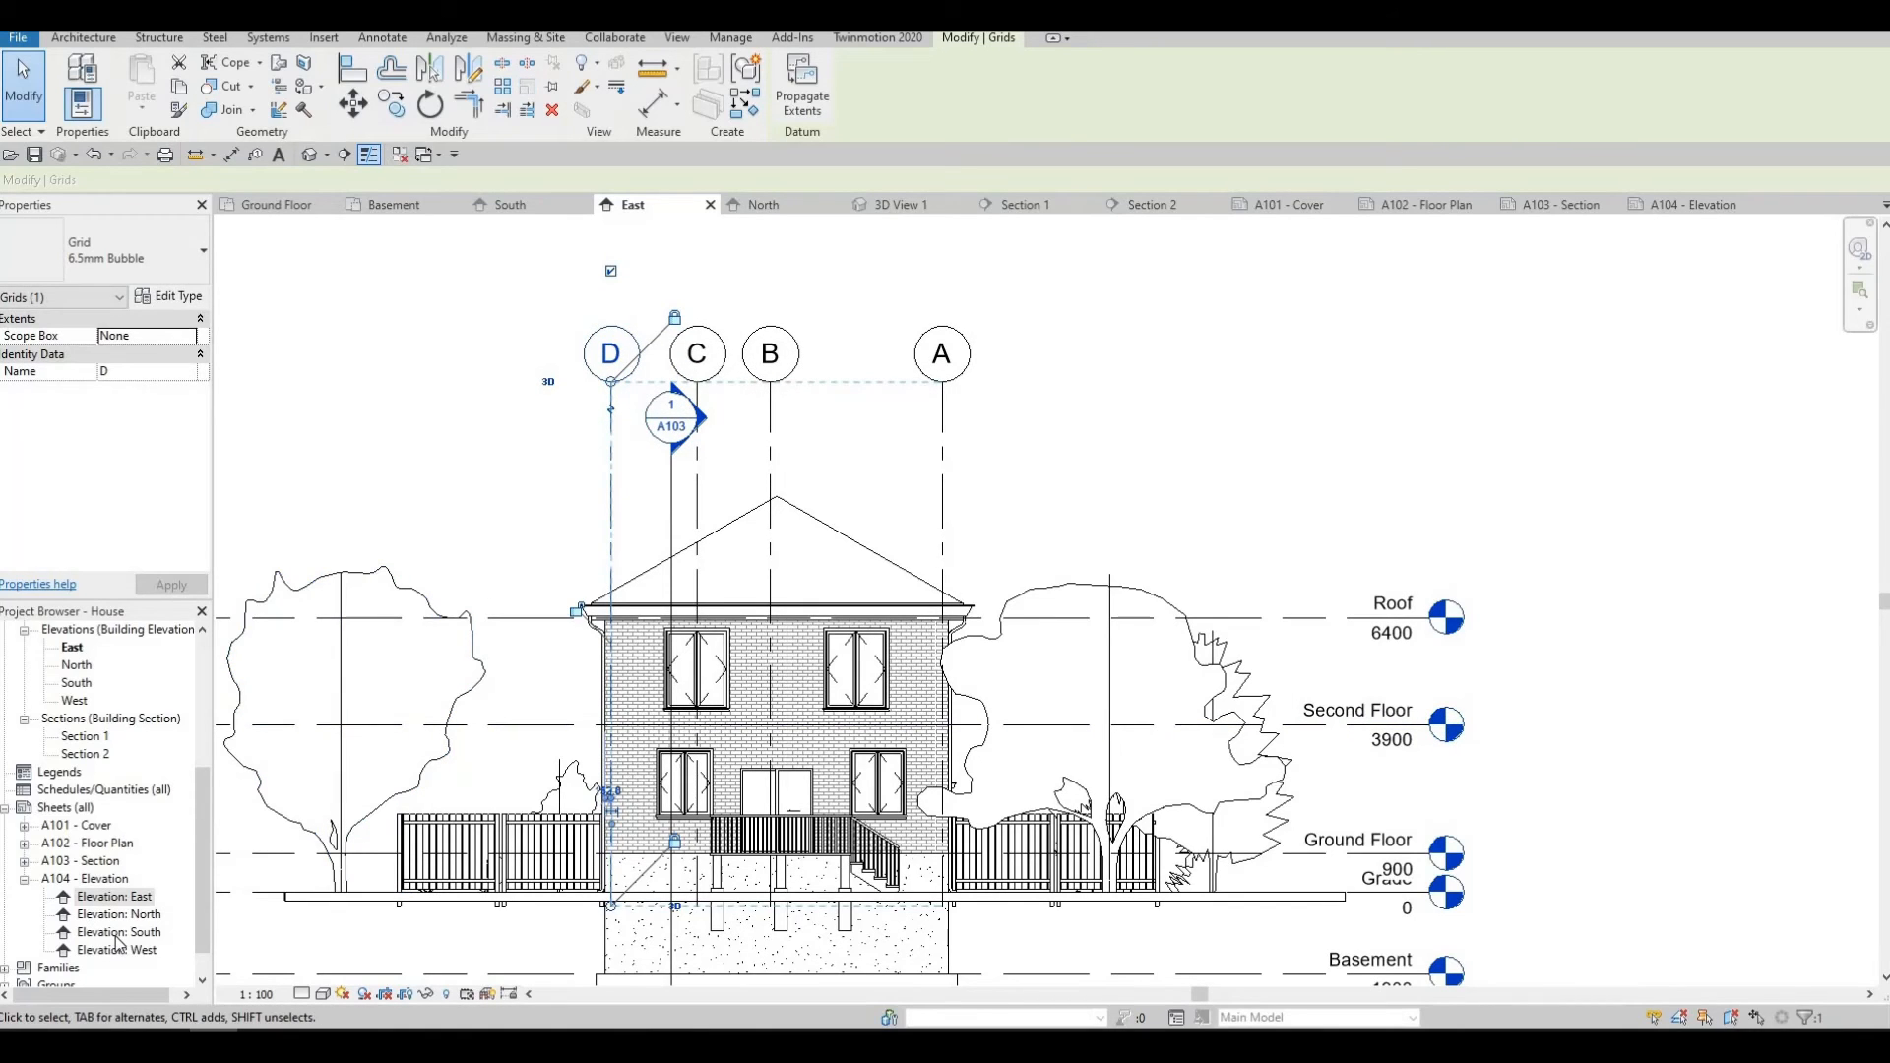
# Check the grid bubbles in the South, West and North elevations and the overall layout of the four elevations on sheet A104.
pyautogui.doubleClick(115, 933)
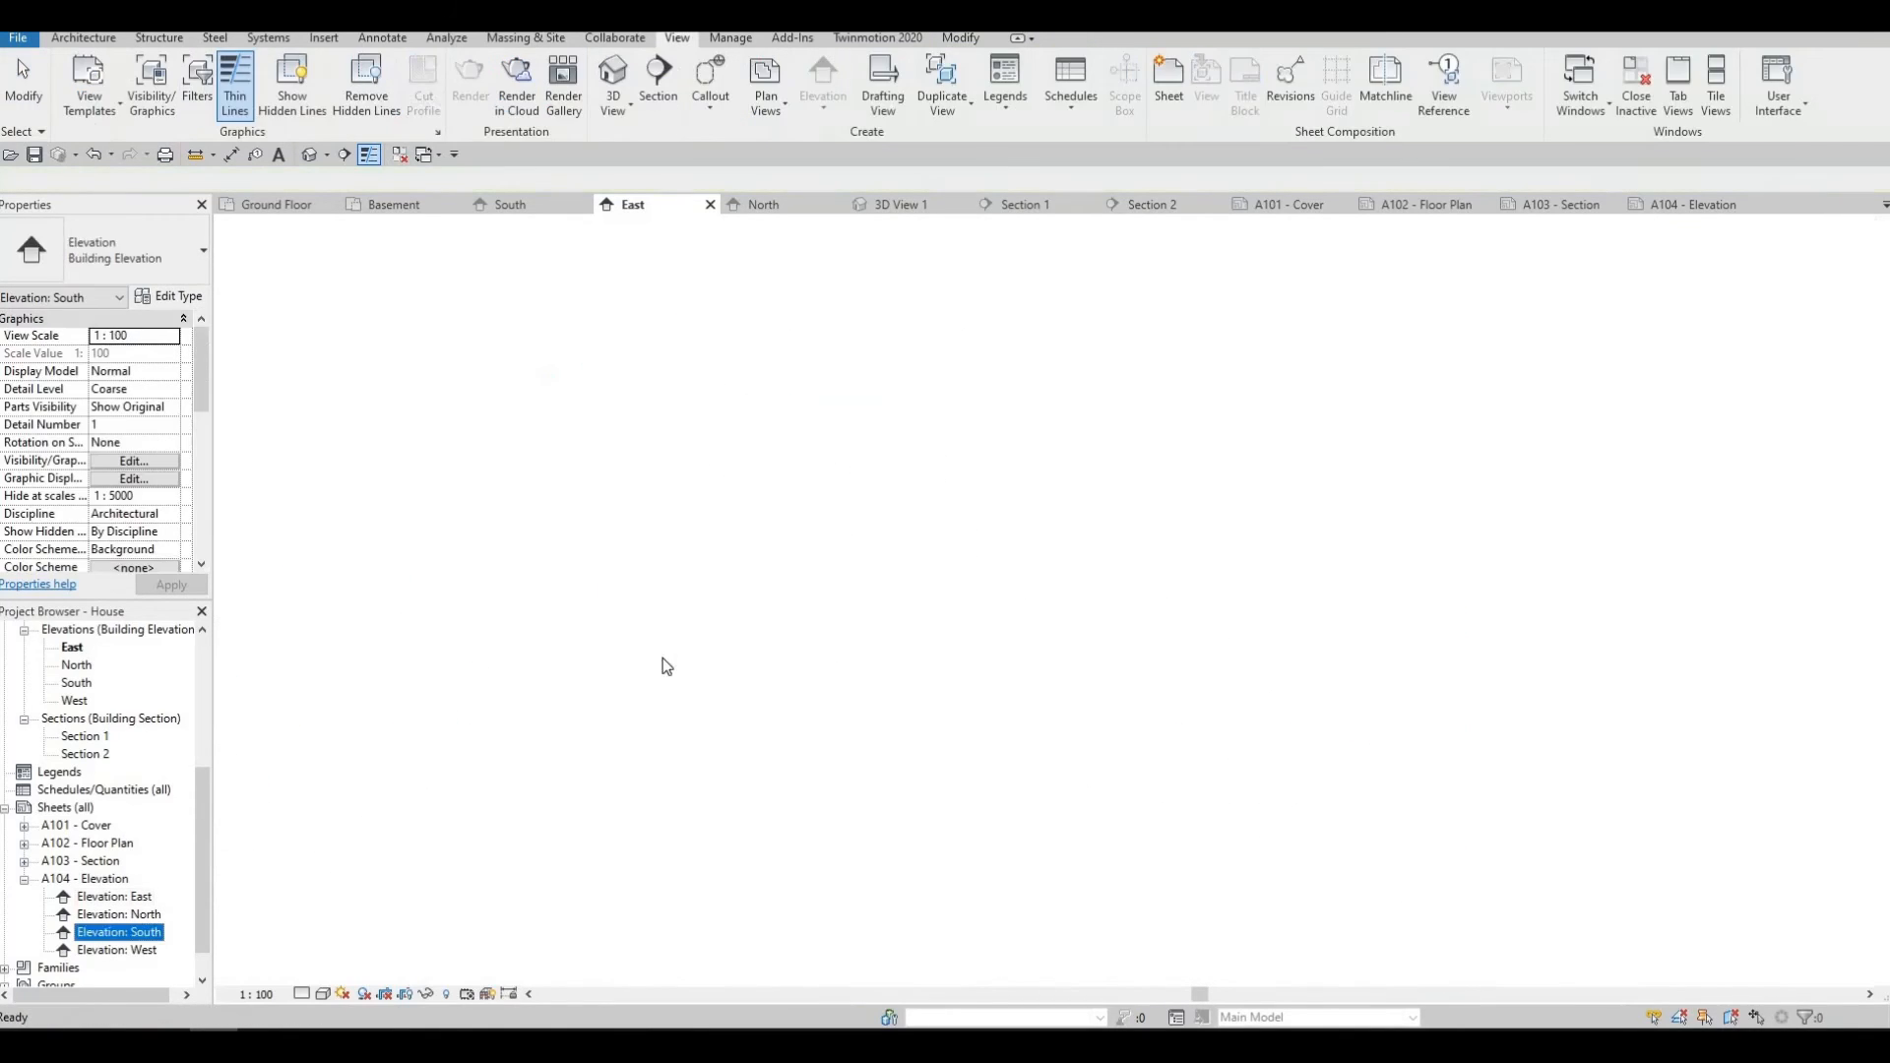
pyautogui.doubleClick(111, 951)
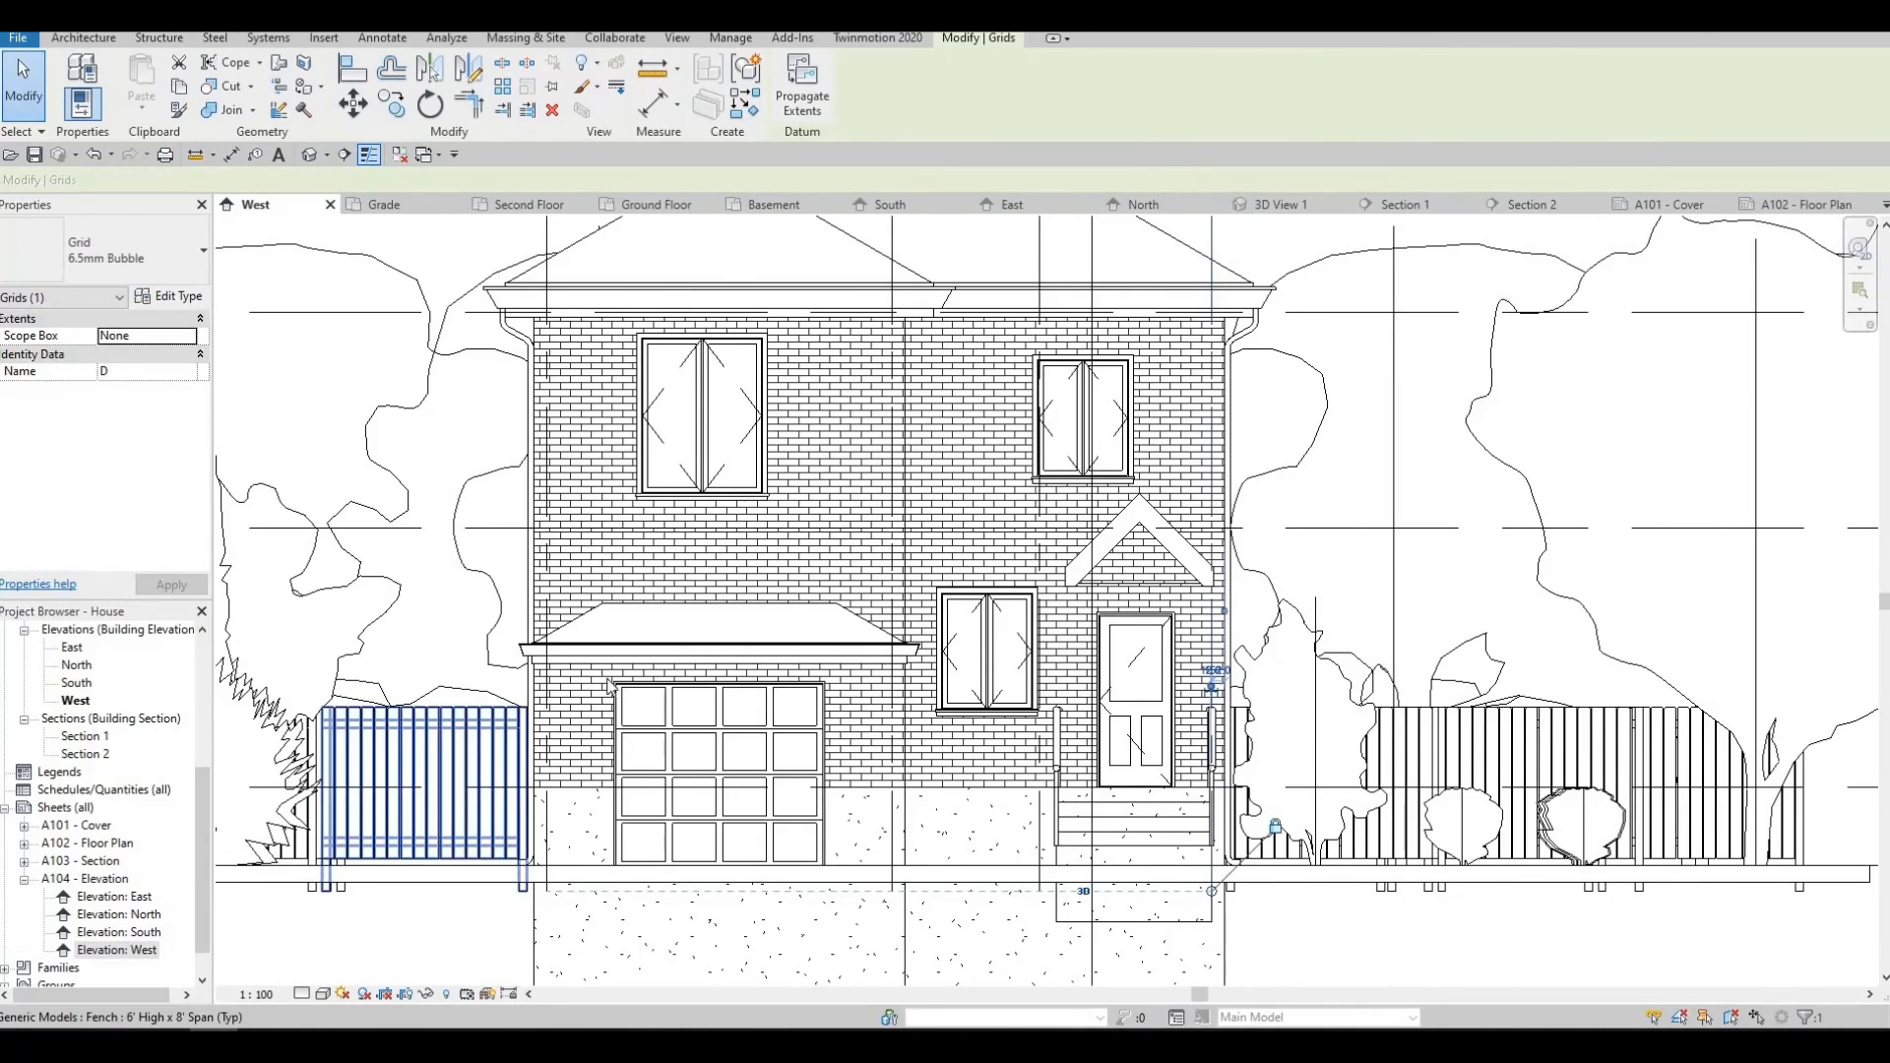
pyautogui.doubleClick(111, 916)
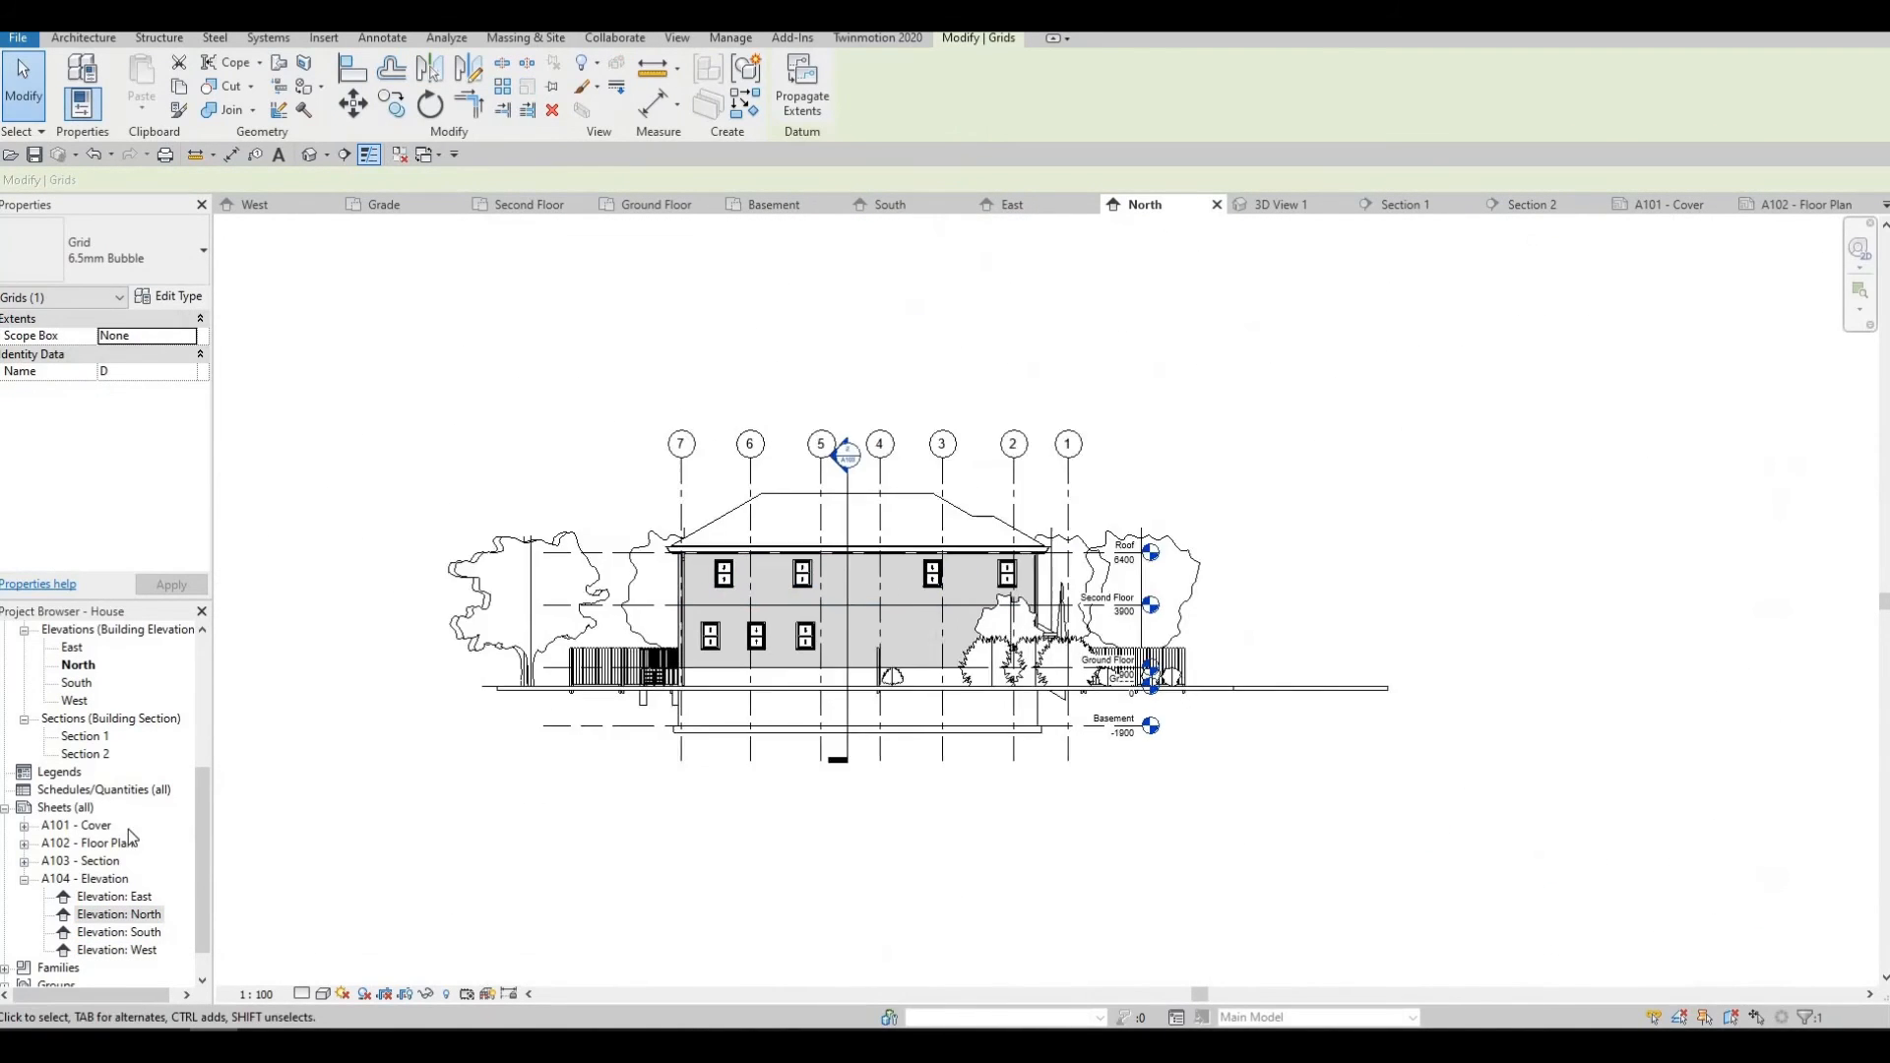
pyautogui.doubleClick(117, 879)
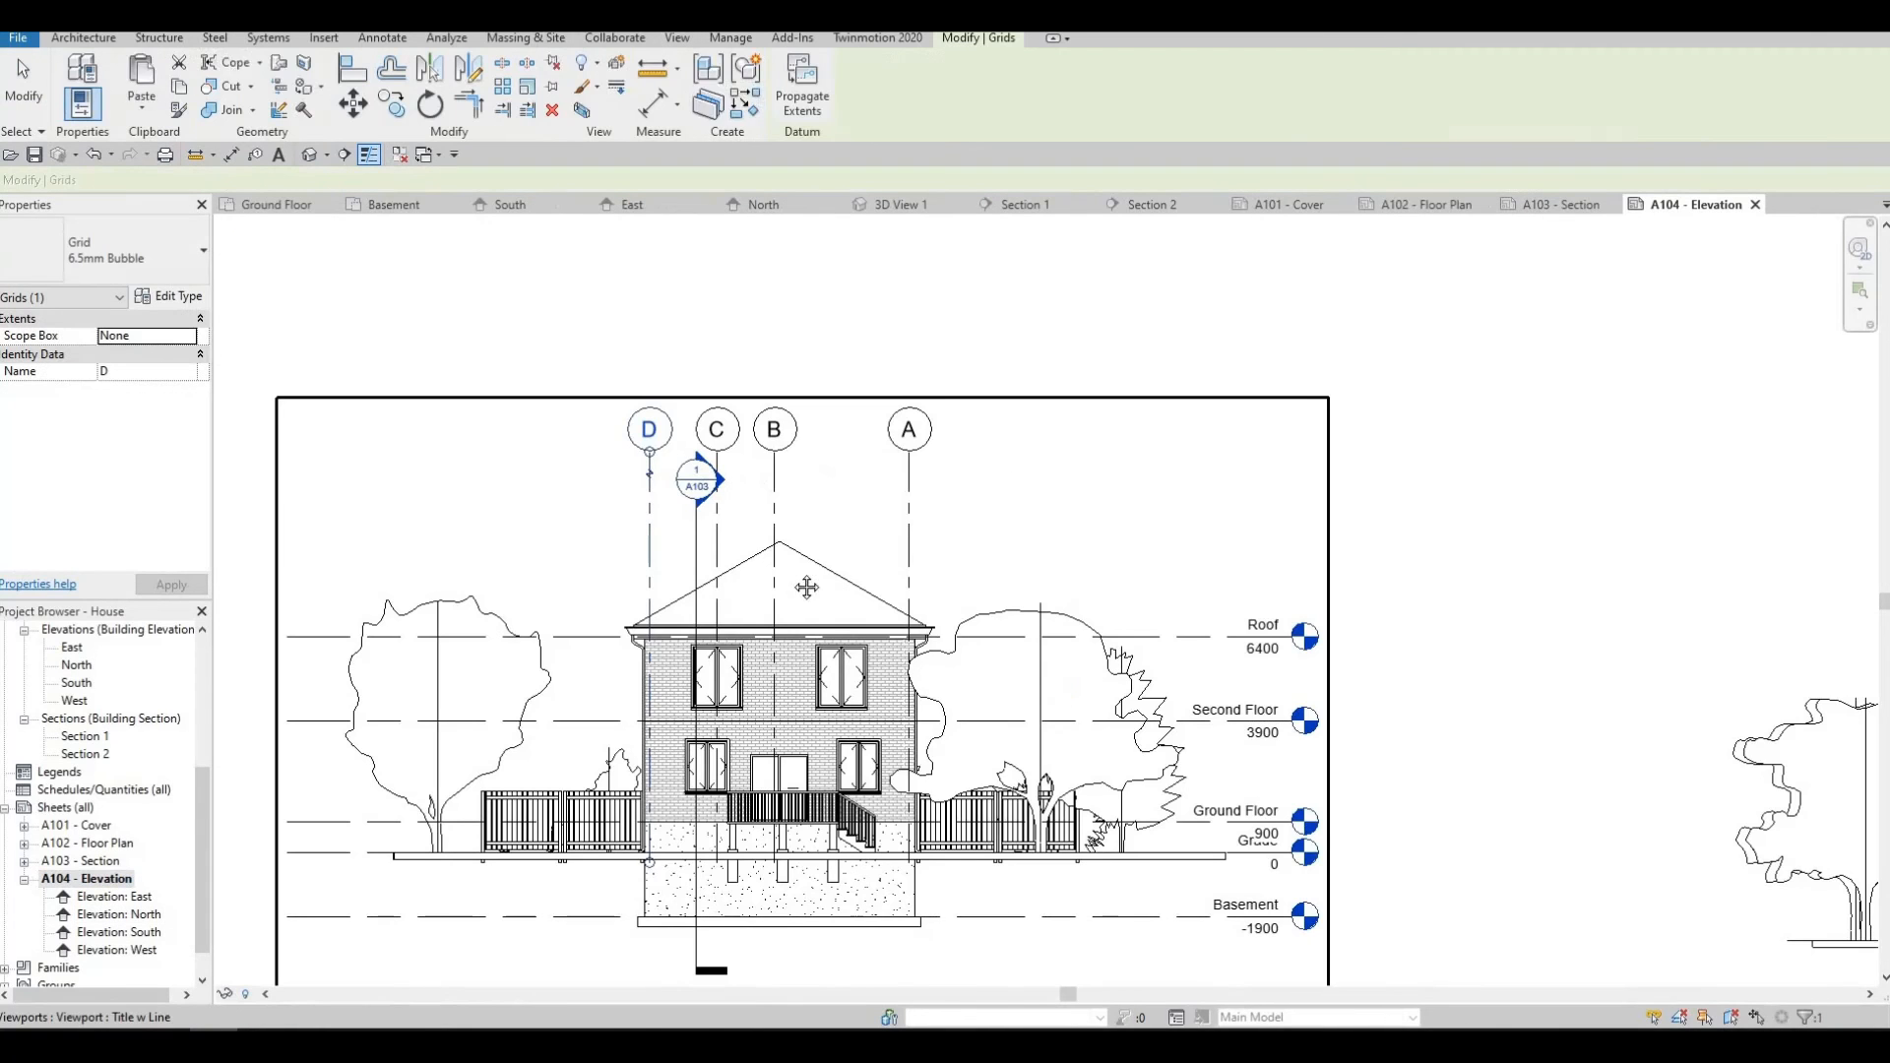
pyautogui.scroll(-5, 765, 600)
pyautogui.moveTo(807, 587); pyautogui.dragTo(805, 536, button='middle')
pyautogui.scroll(1, 765, 601)
pyautogui.scroll(-4, 802, 535)
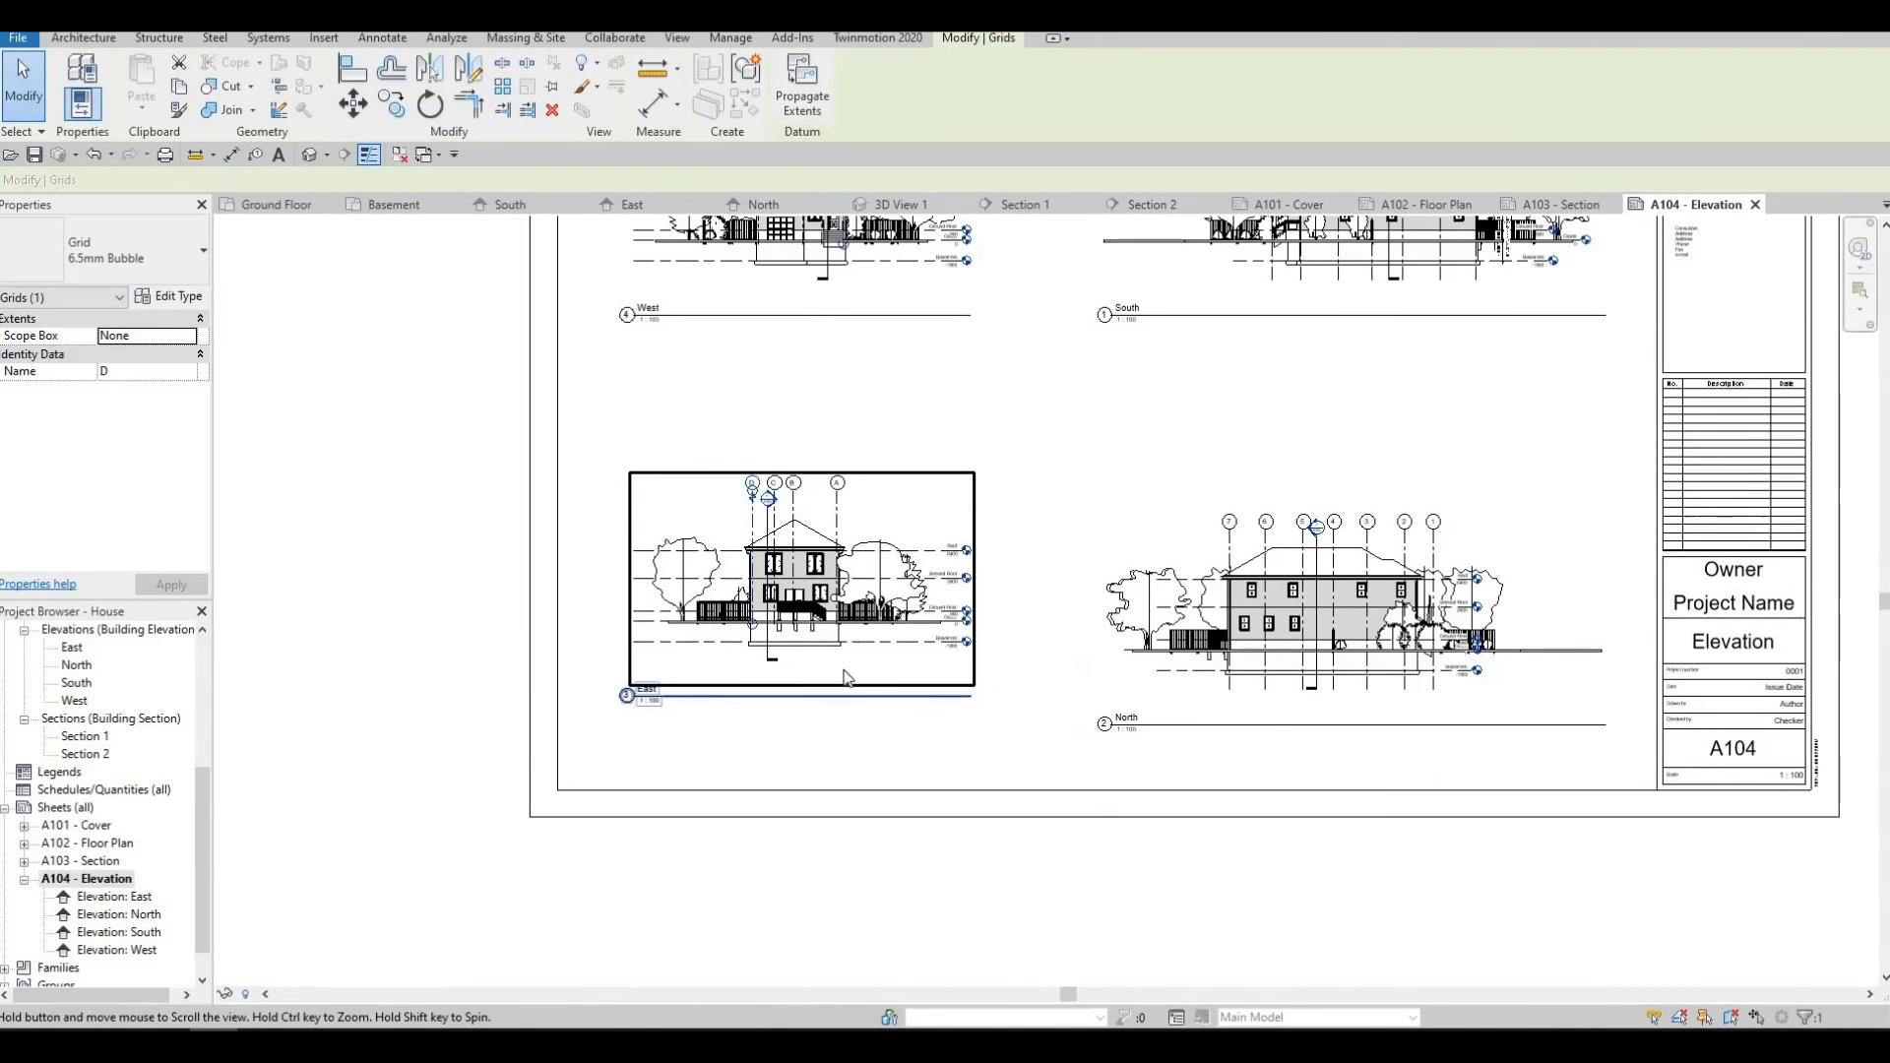
pyautogui.scroll(-2, 945, 630)
pyautogui.click(969, 655)
pyautogui.scroll(-2, 943, 561)
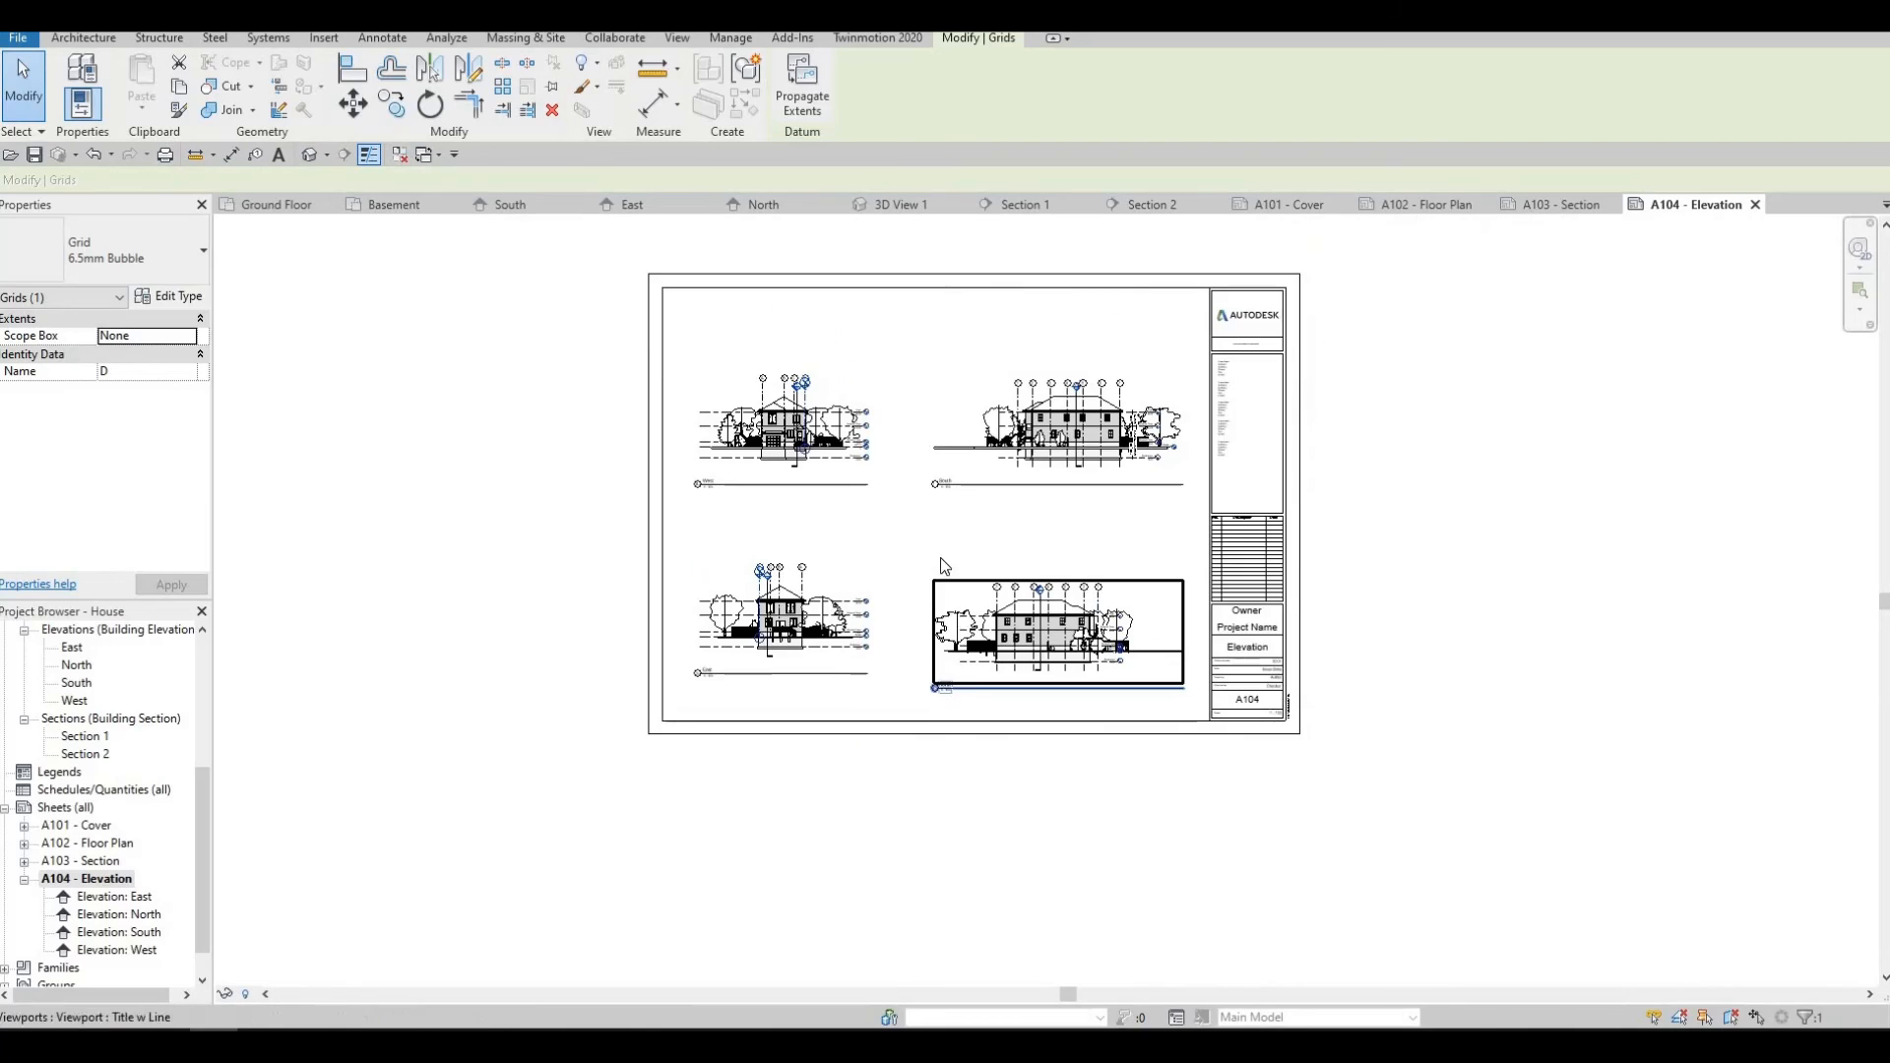
pyautogui.moveTo(986, 687); pyautogui.dragTo(966, 646, button='middle')
pyautogui.moveTo(918, 556); pyautogui.dragTo(929, 613, button='middle')
pyautogui.press('F1')
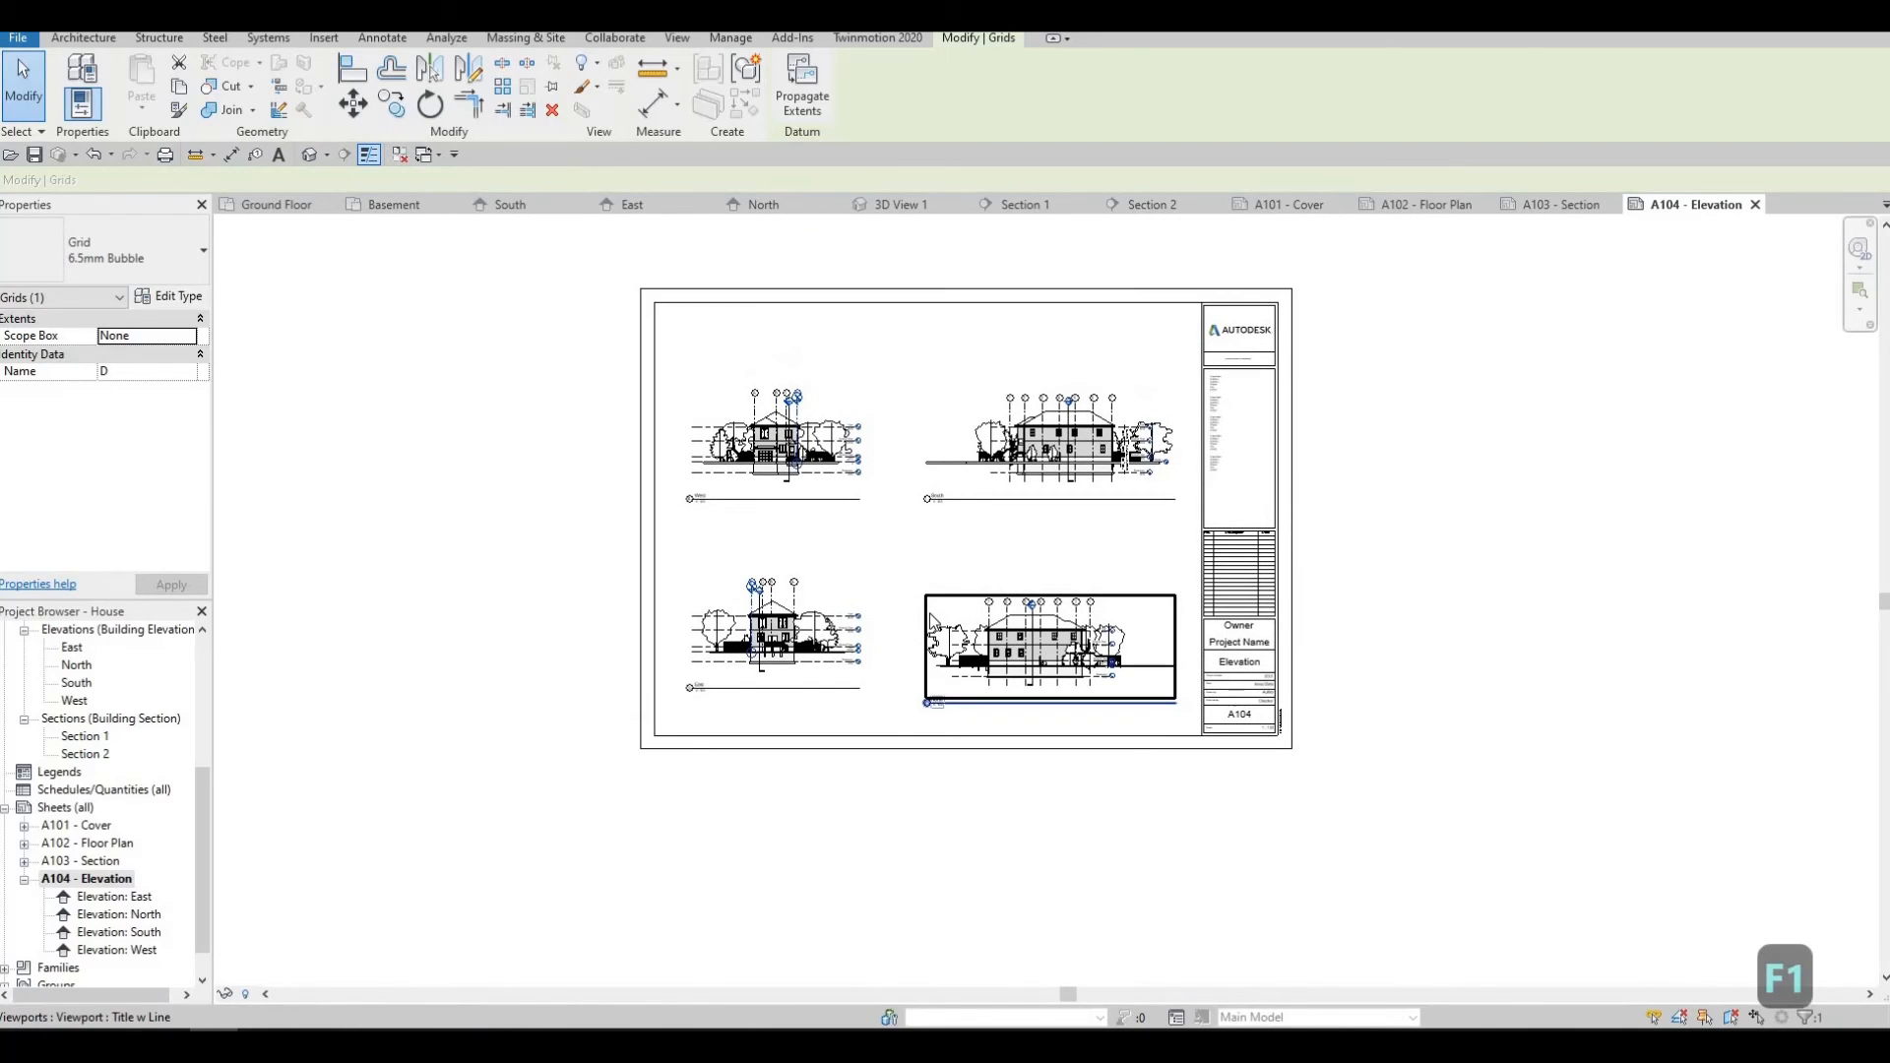
pyautogui.press('F1')
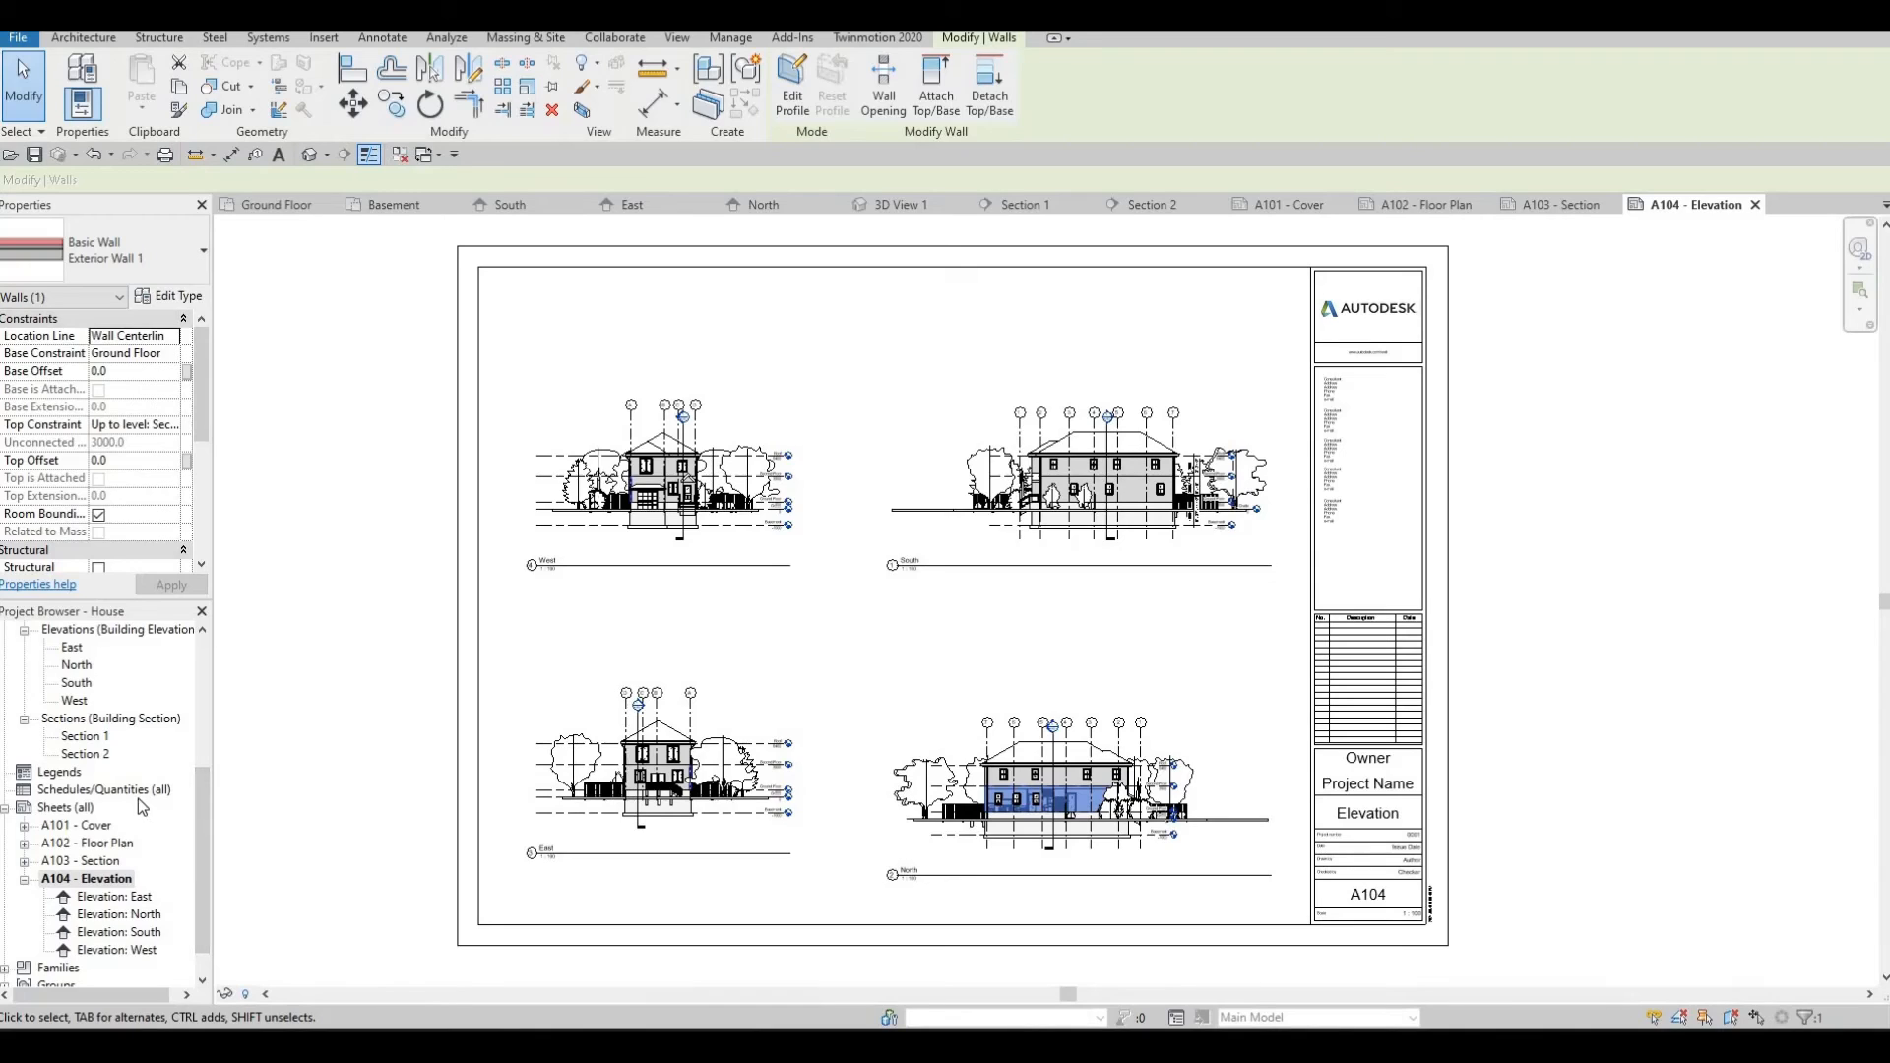
# Open 3D View 1 and render it at Draft quality with Exterior: Sun only lighting and the Sky: Few Clouds background.
pyautogui.scroll(3, 133, 809)
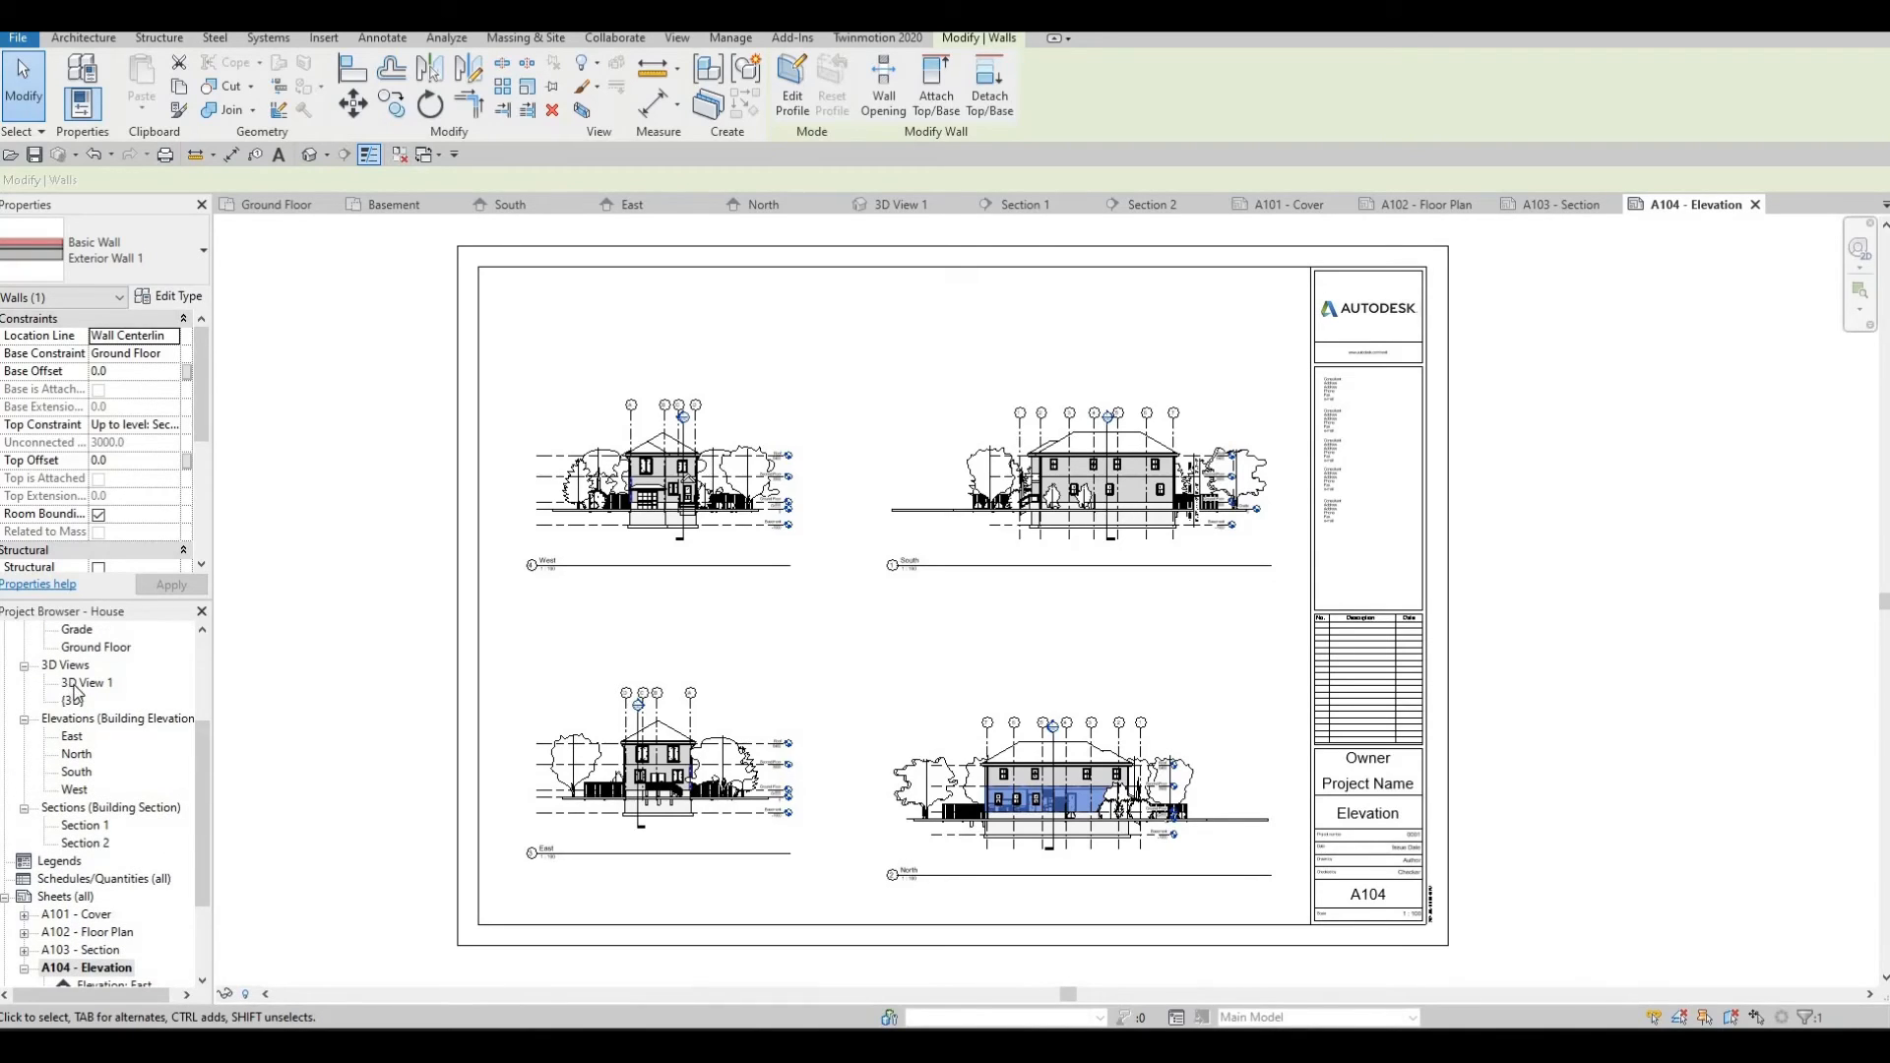
pyautogui.doubleClick(77, 684)
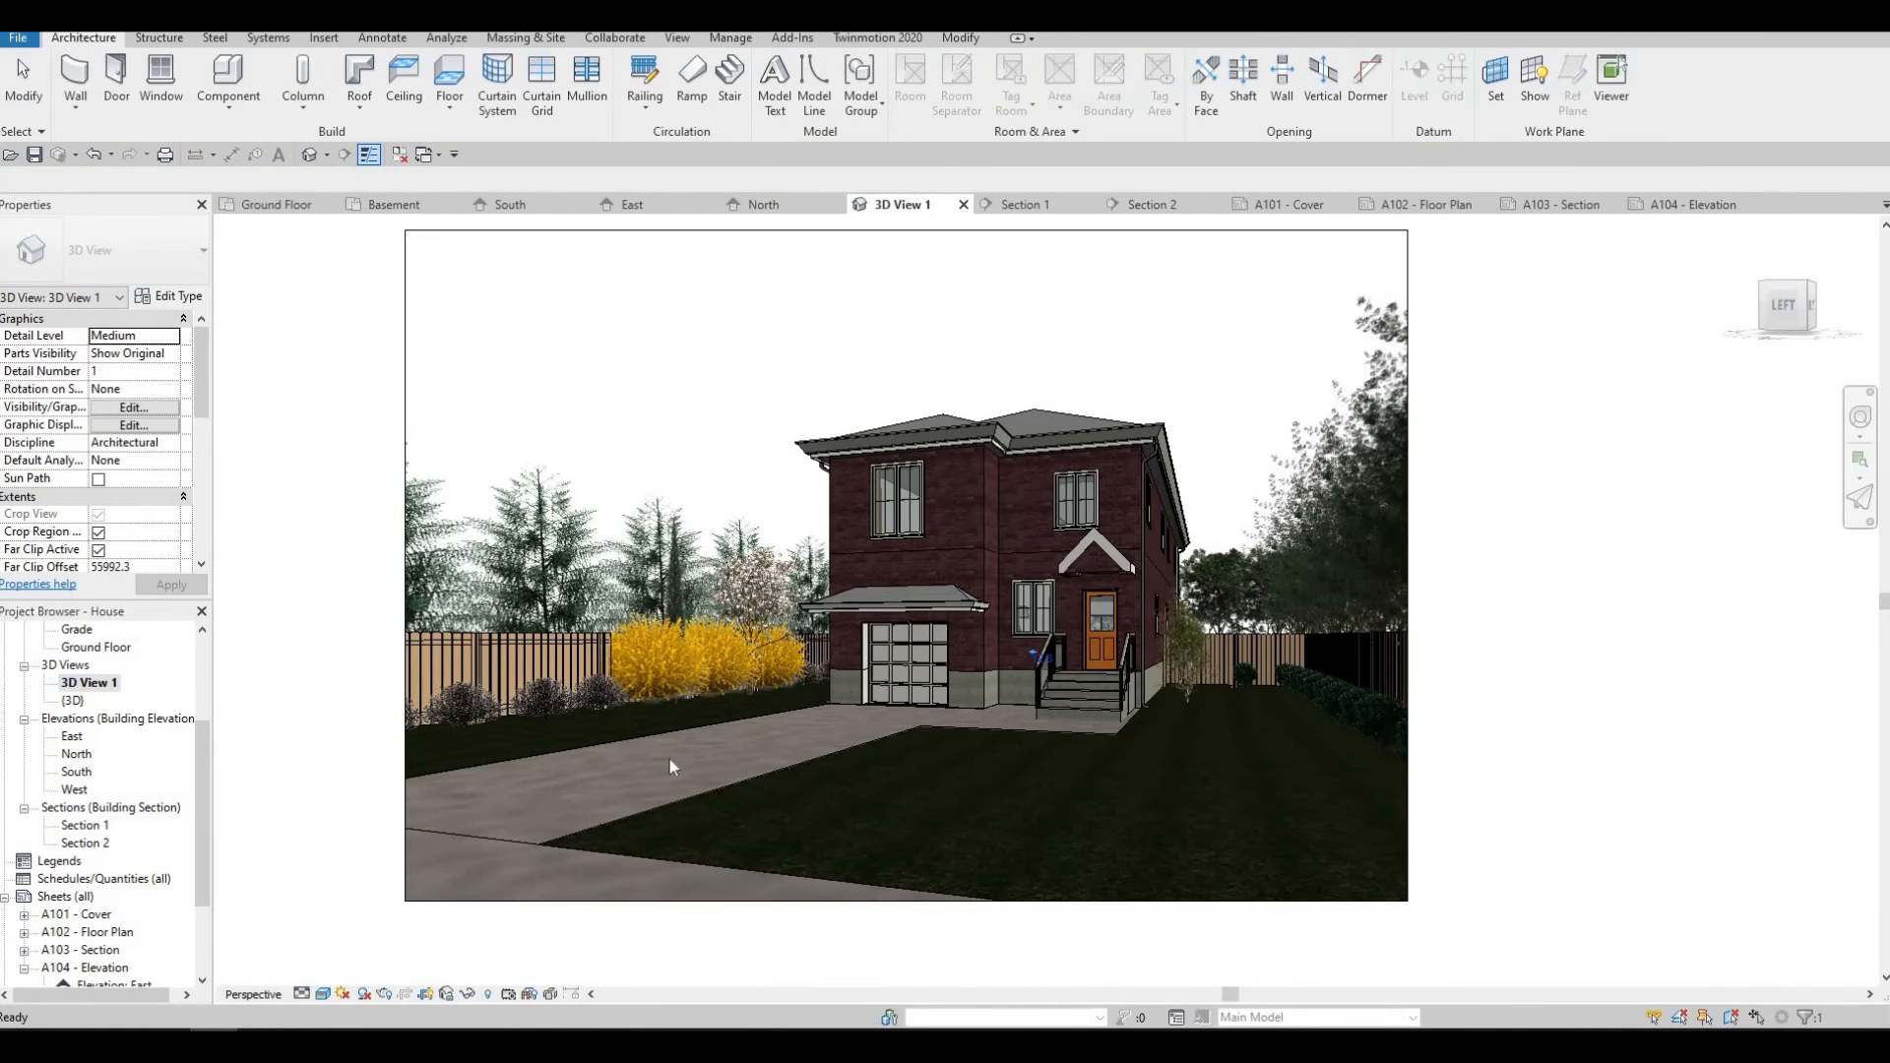
pyautogui.click(645, 777)
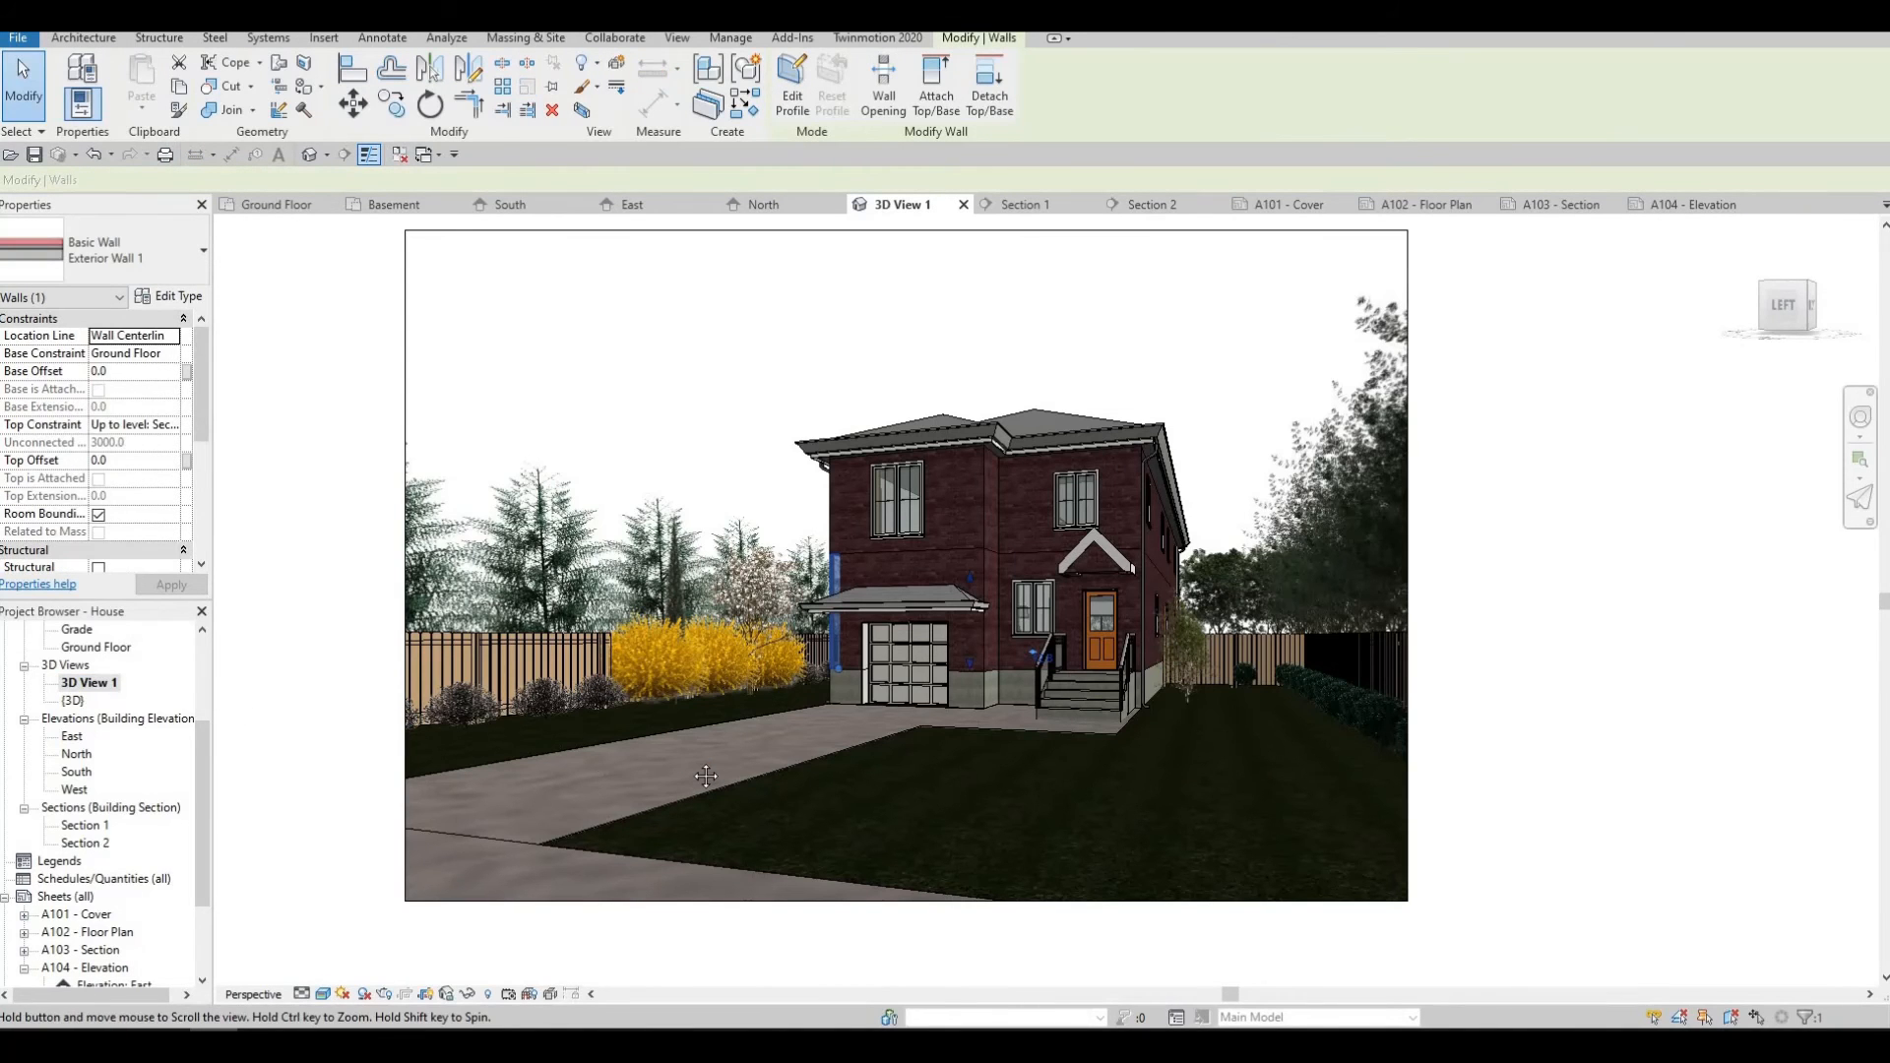
pyautogui.moveTo(702, 778); pyautogui.dragTo(416, 992, button='middle')
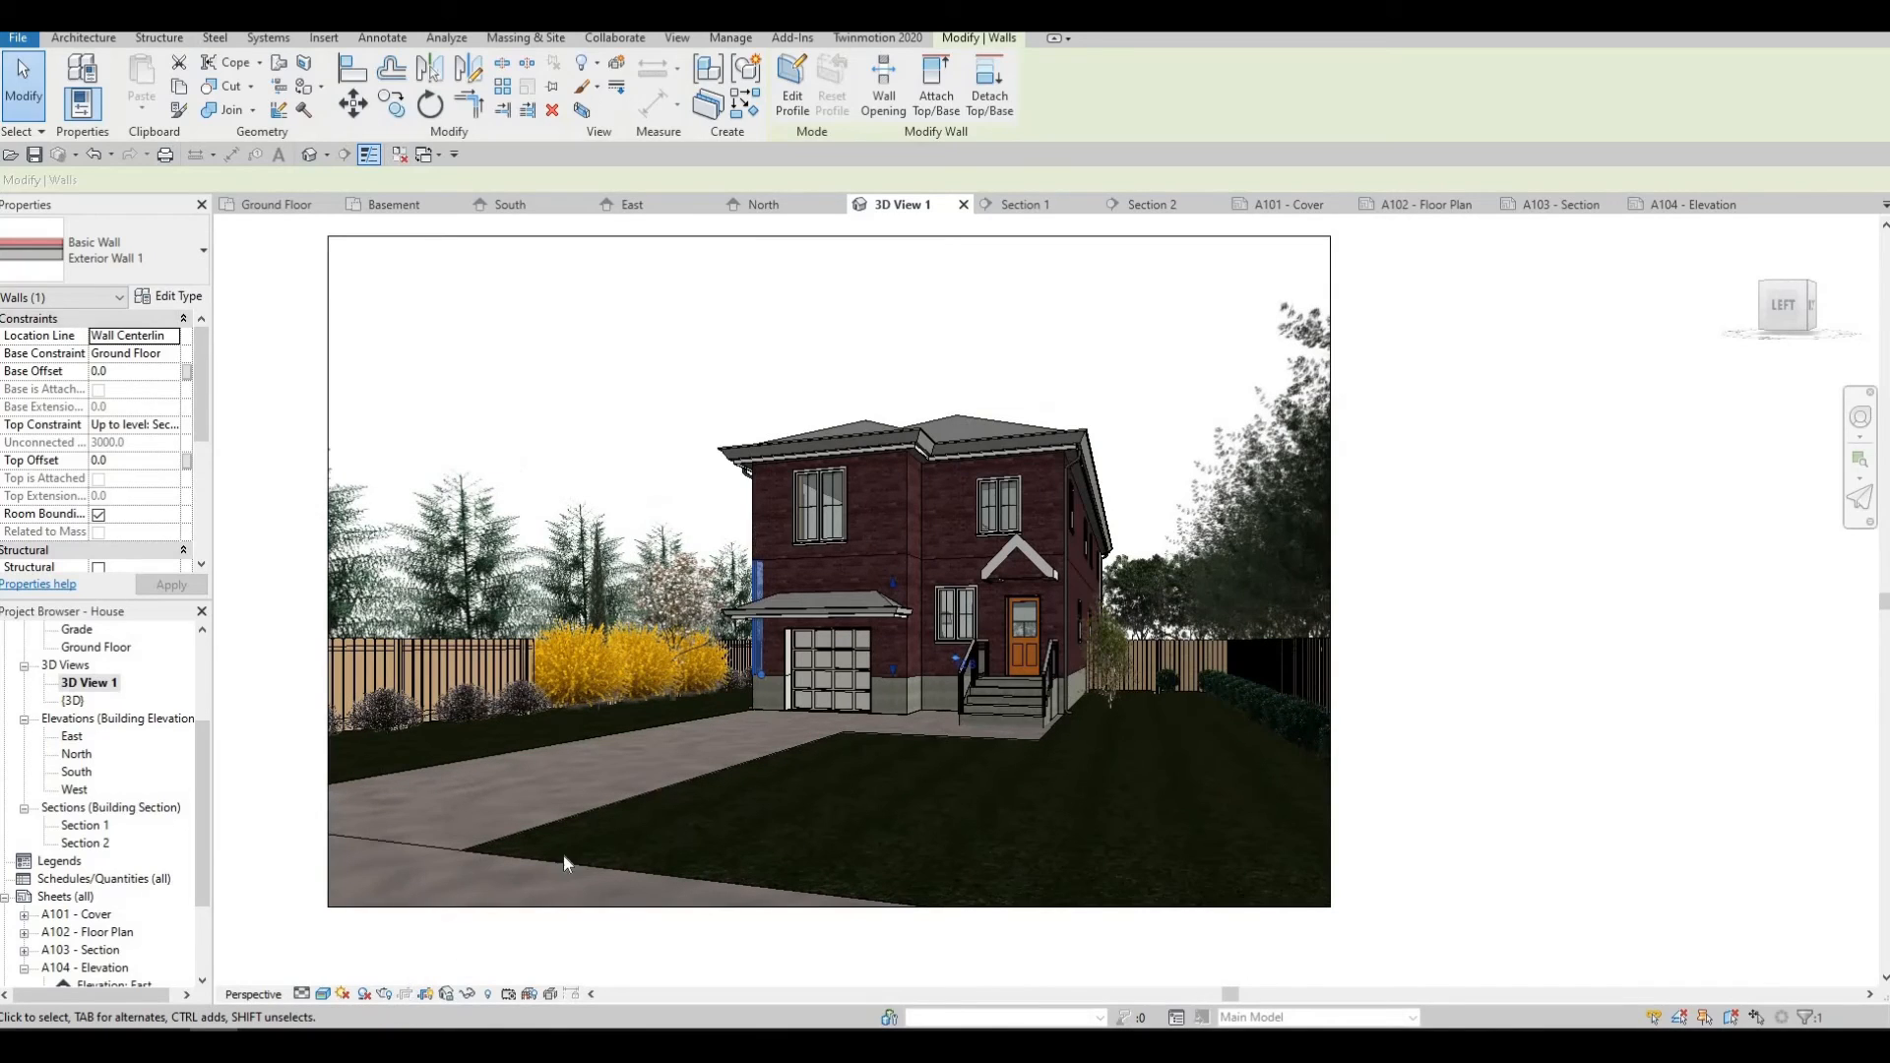
pyautogui.click(383, 996)
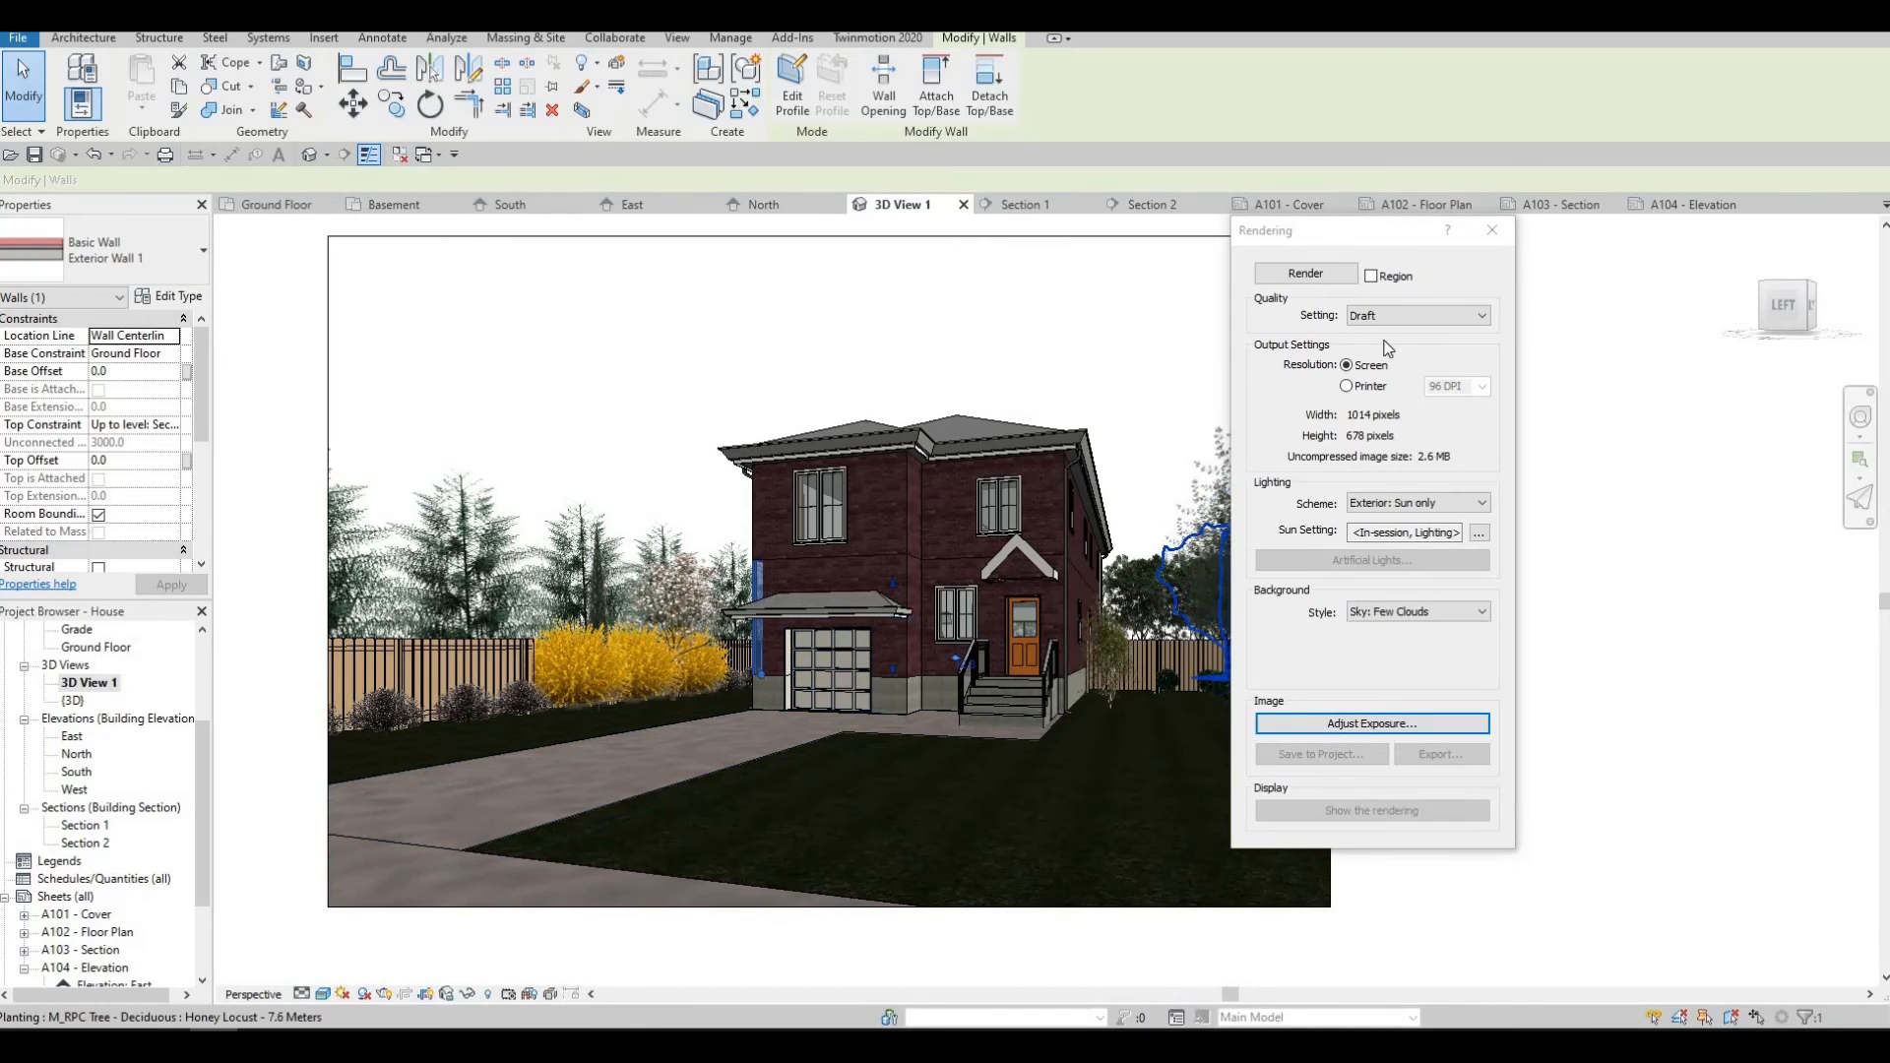
pyautogui.click(1383, 619)
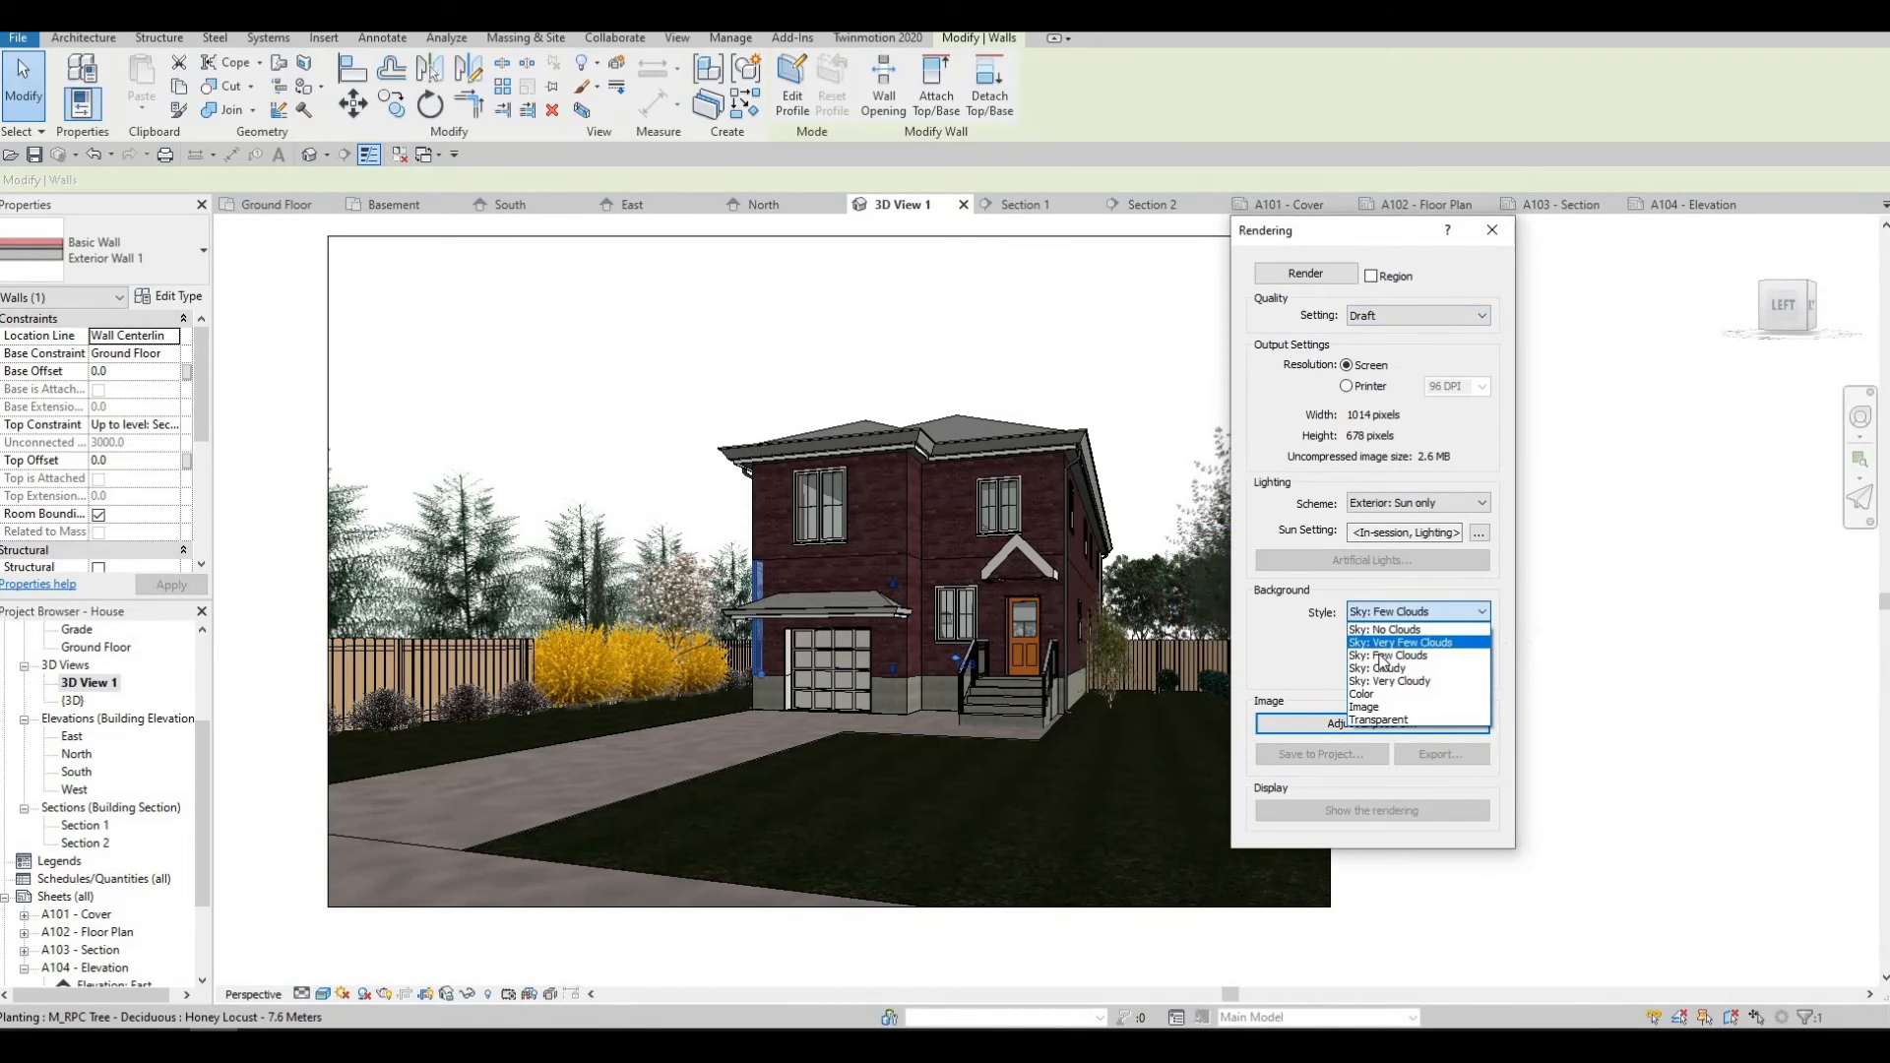
pyautogui.click(1398, 697)
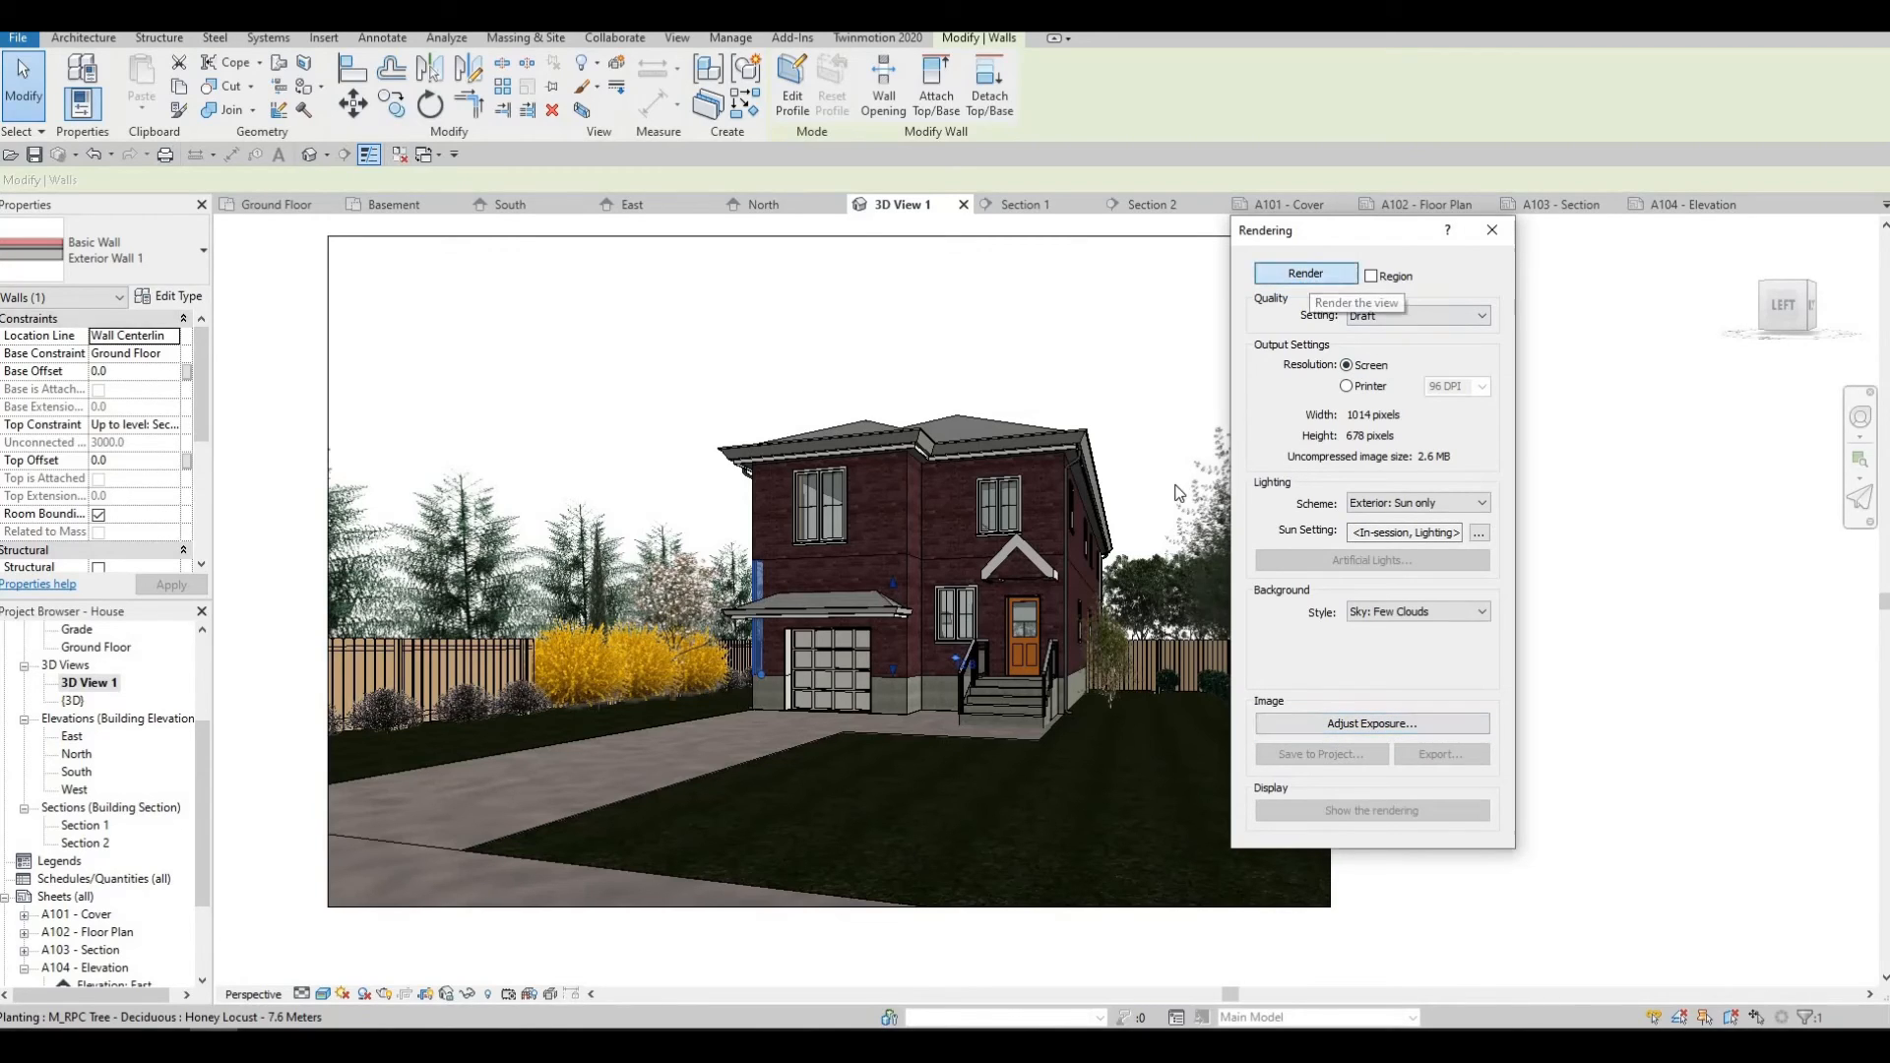
pyautogui.click(1305, 273)
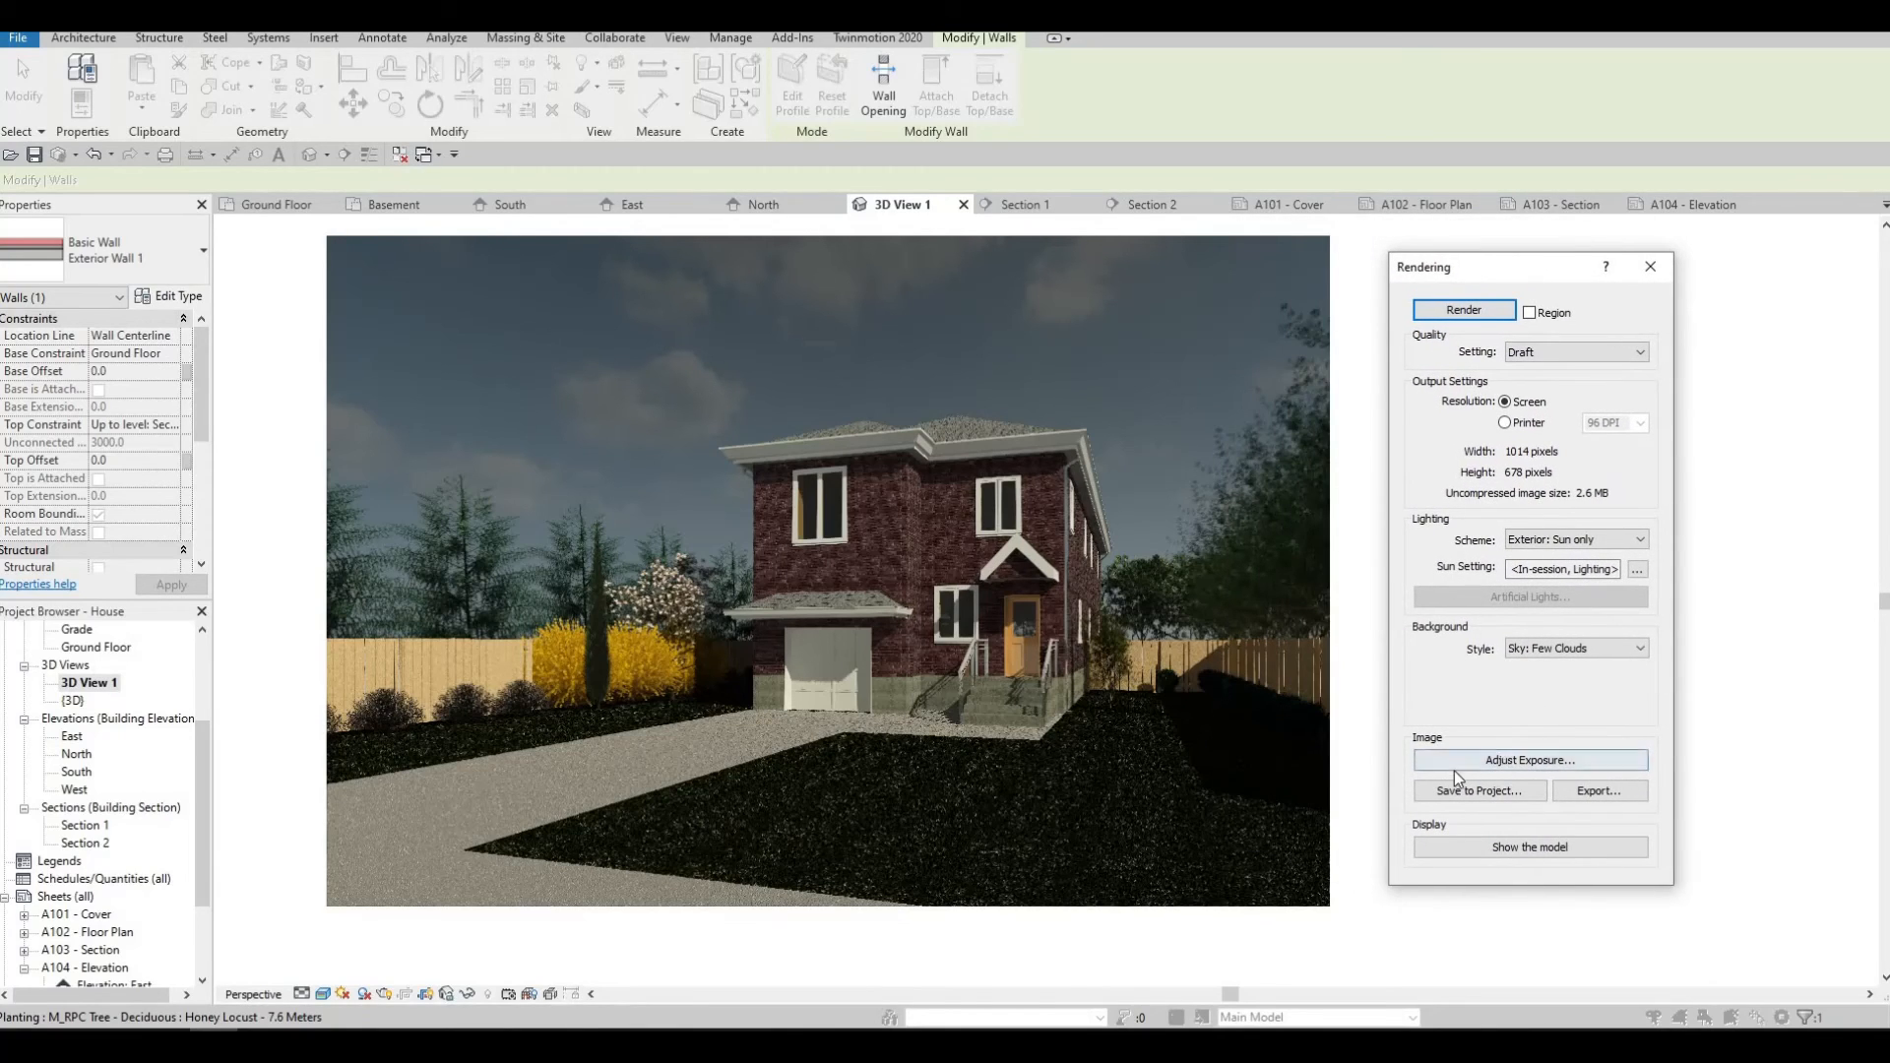
# Adjust the rendering's exposure, cooling the white point to about 5953 and brightening the exposure value to about 13.33.
pyautogui.click(1454, 771)
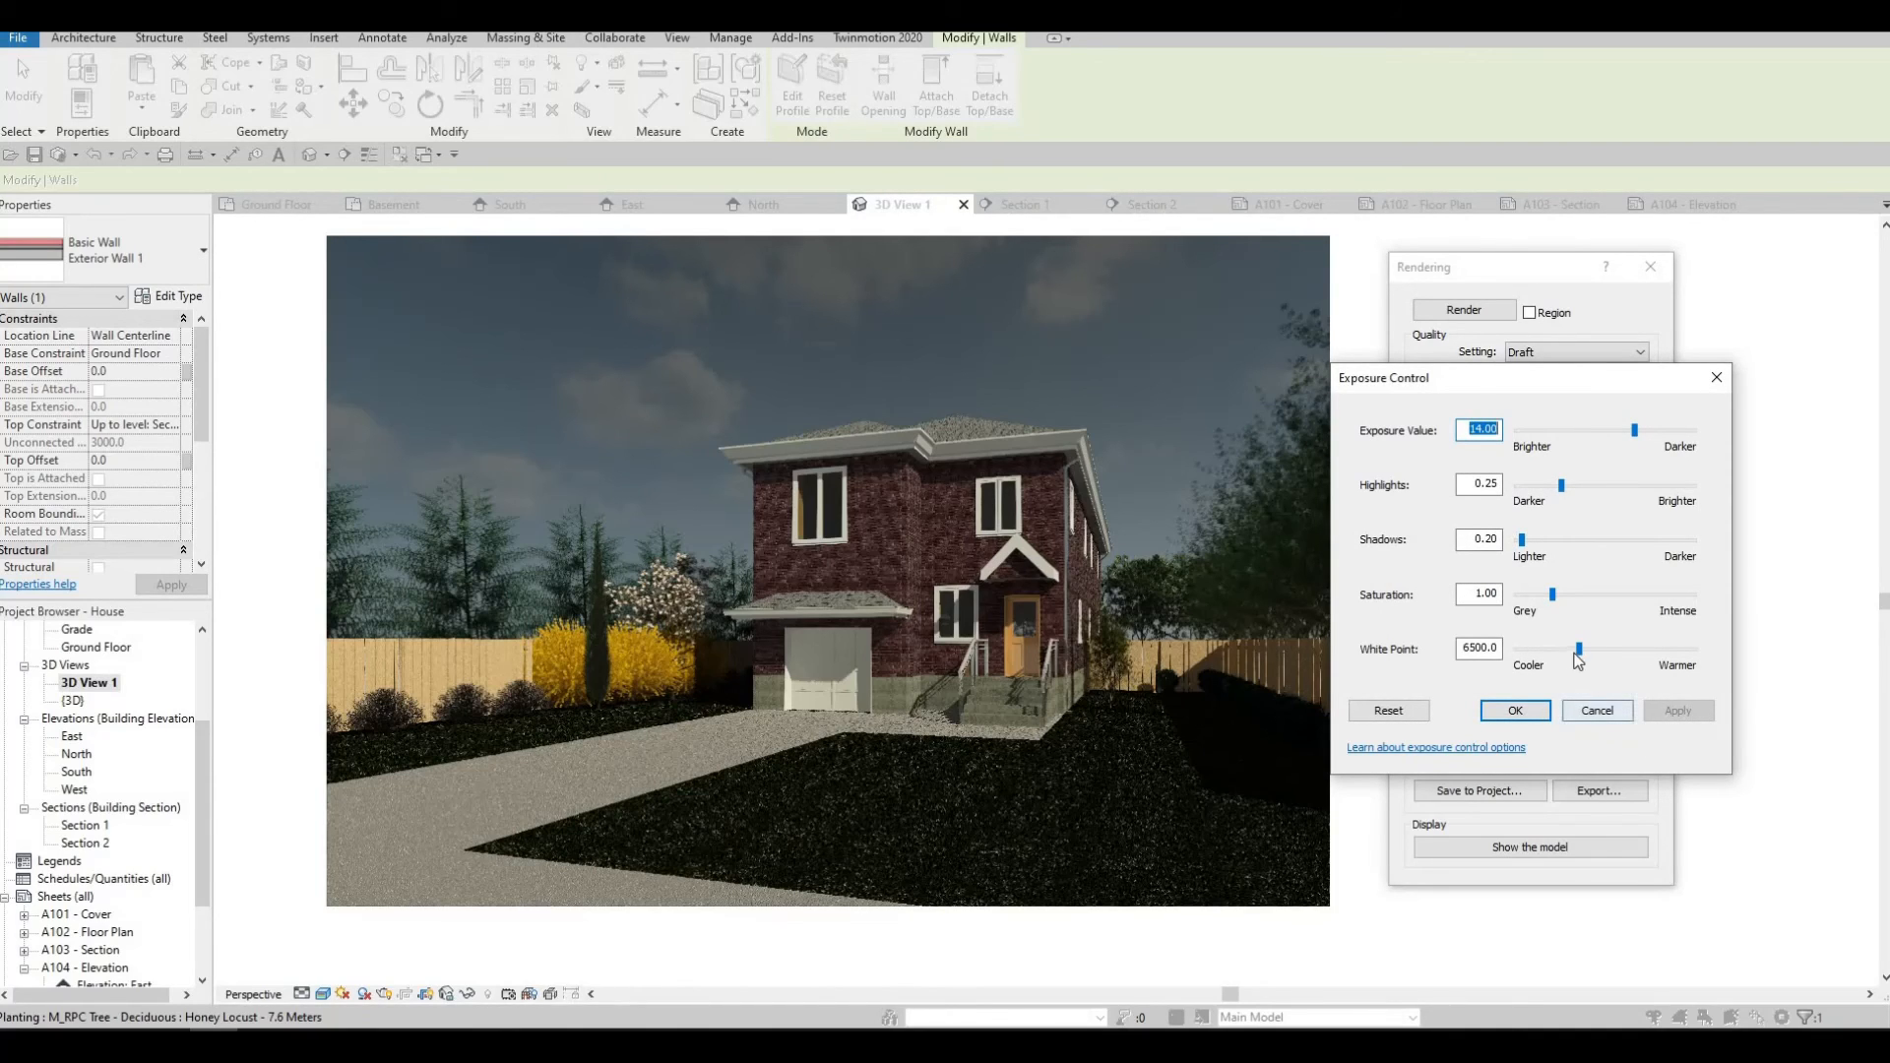
pyautogui.moveTo(1578, 652); pyautogui.dragTo(1571, 652)
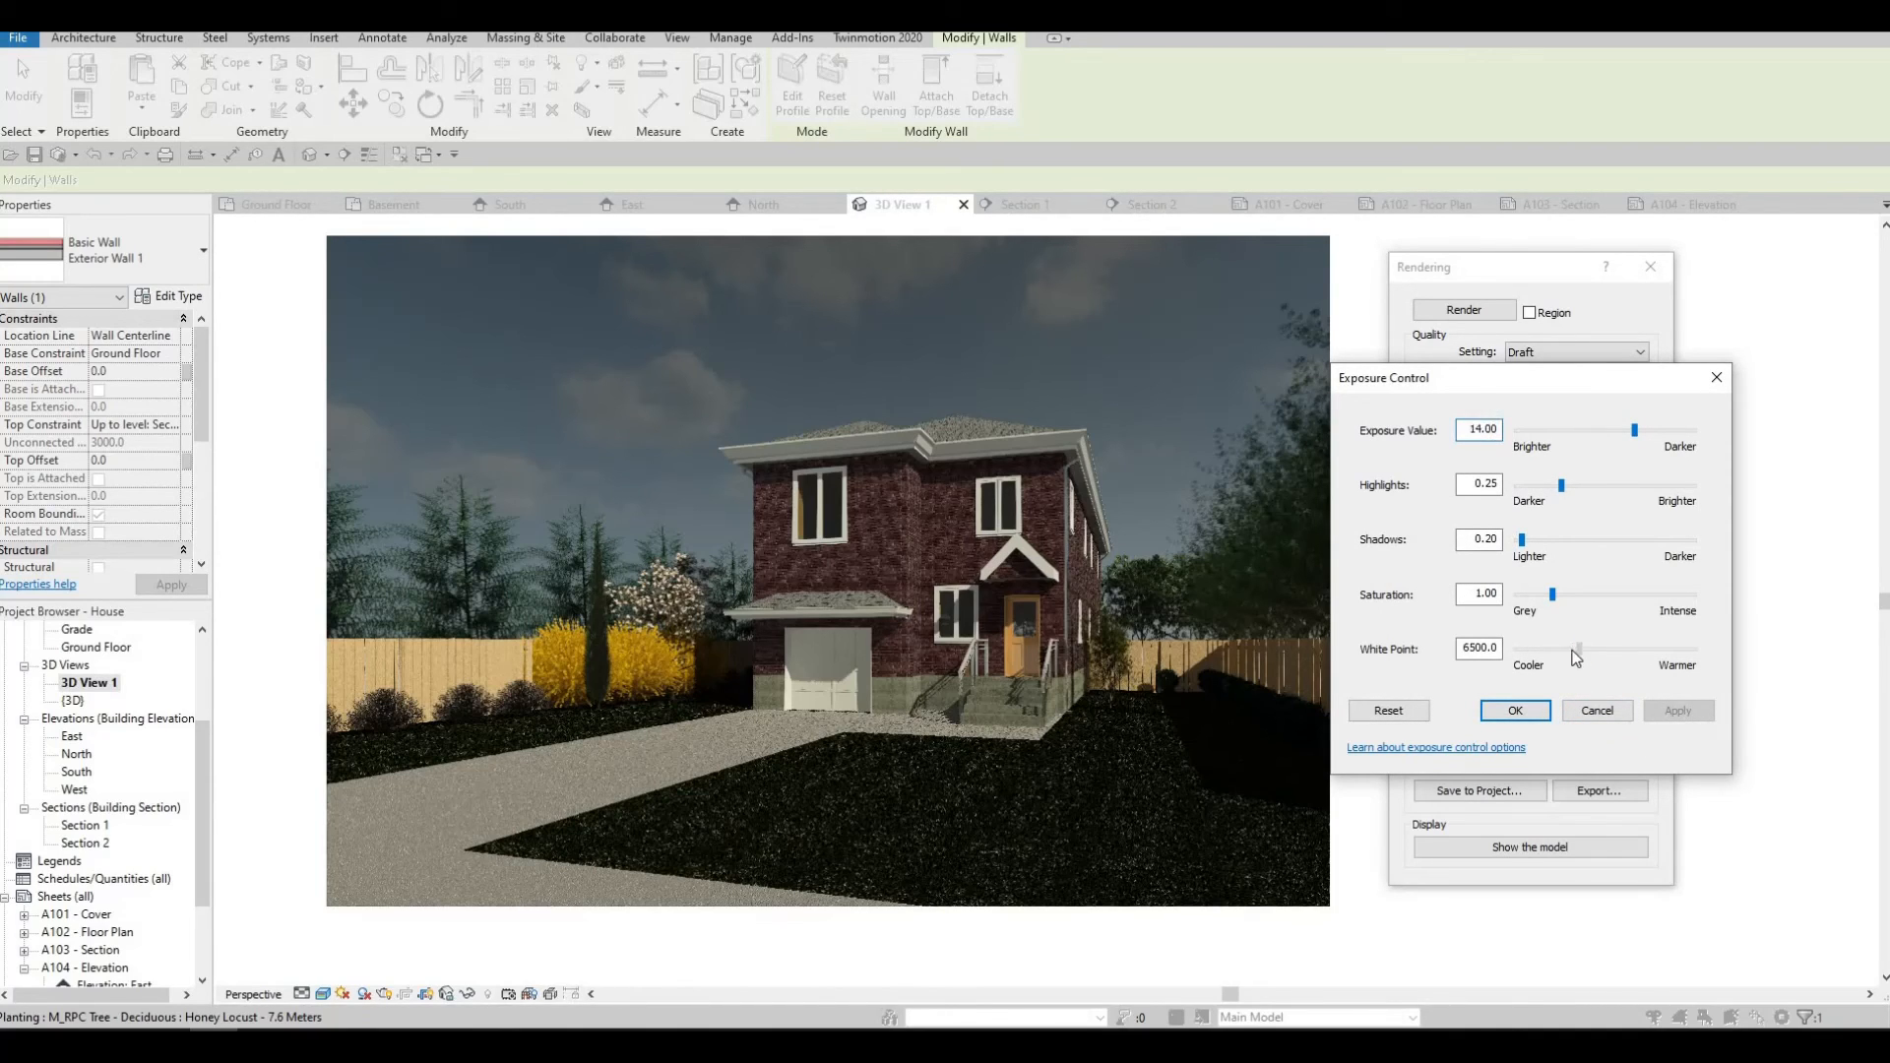
pyautogui.click(1666, 714)
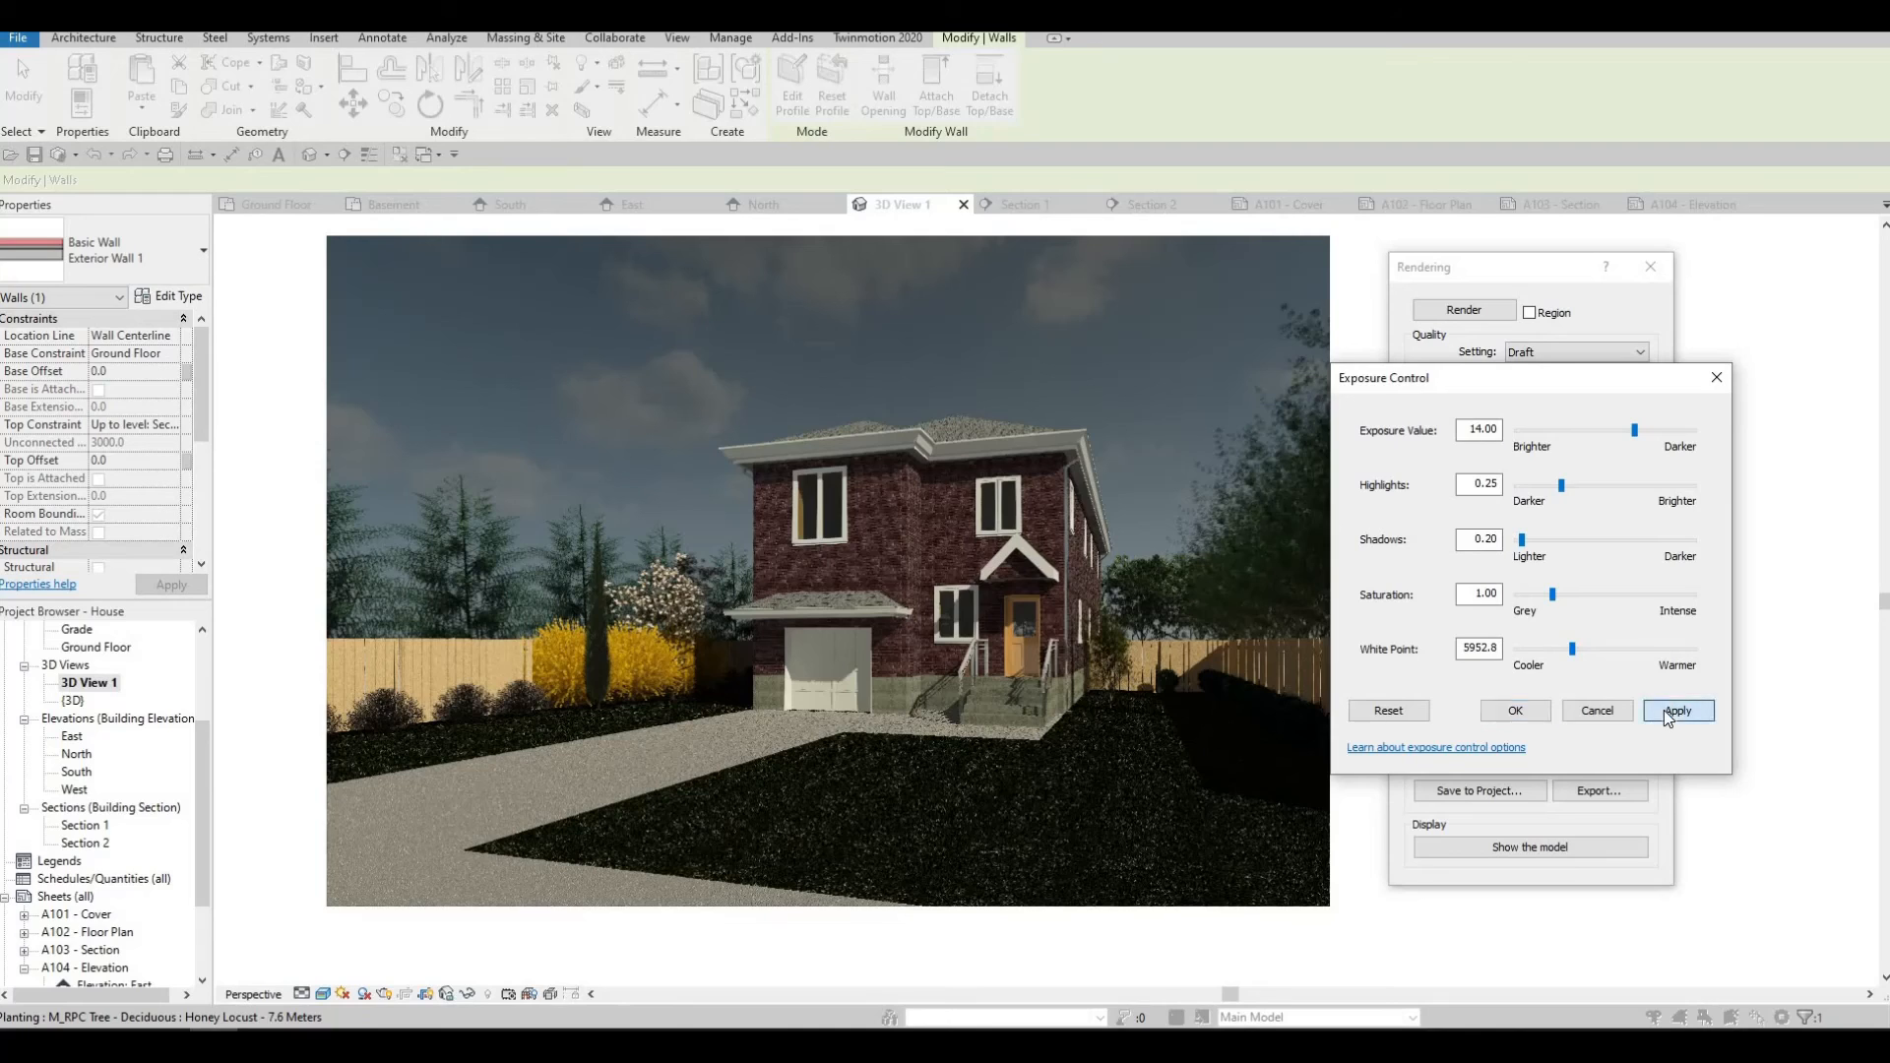
pyautogui.click(1635, 433)
pyautogui.moveTo(1635, 437); pyautogui.dragTo(1633, 437)
pyautogui.click(1671, 711)
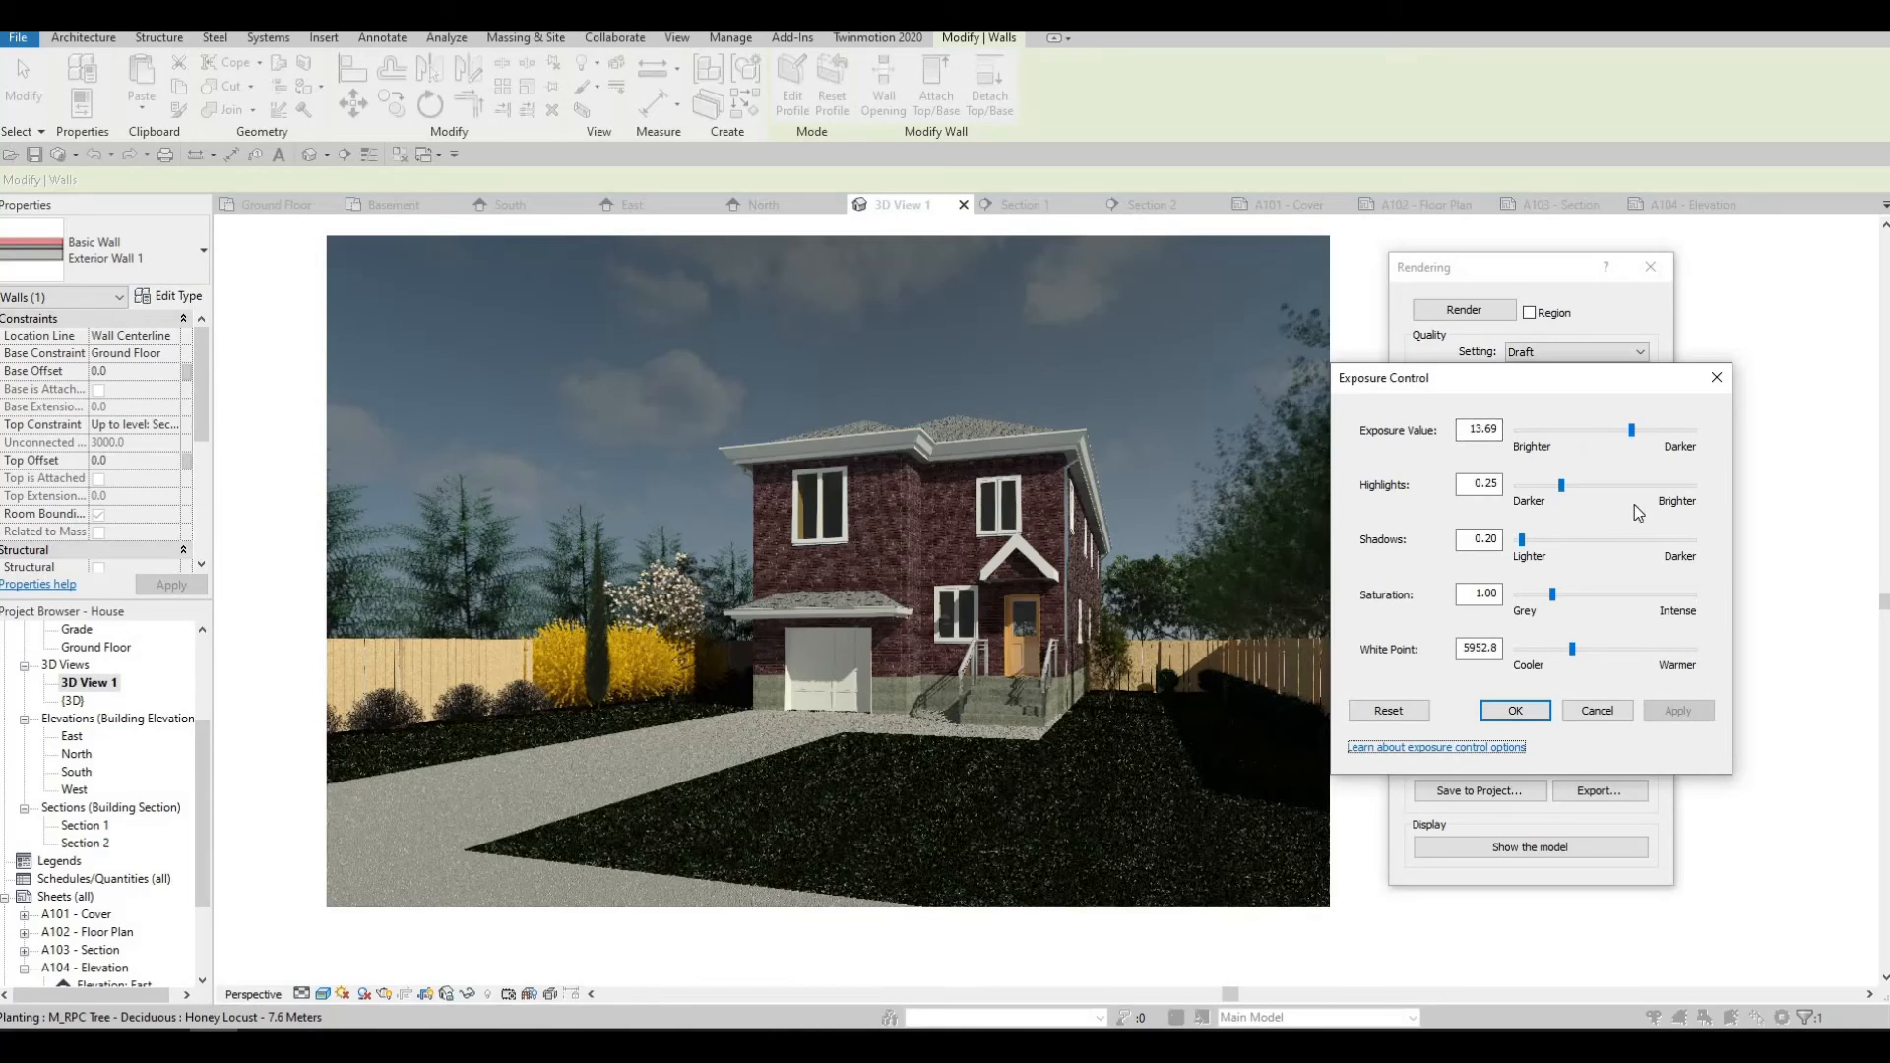
pyautogui.click(1632, 432)
pyautogui.moveTo(1632, 434); pyautogui.dragTo(1629, 432)
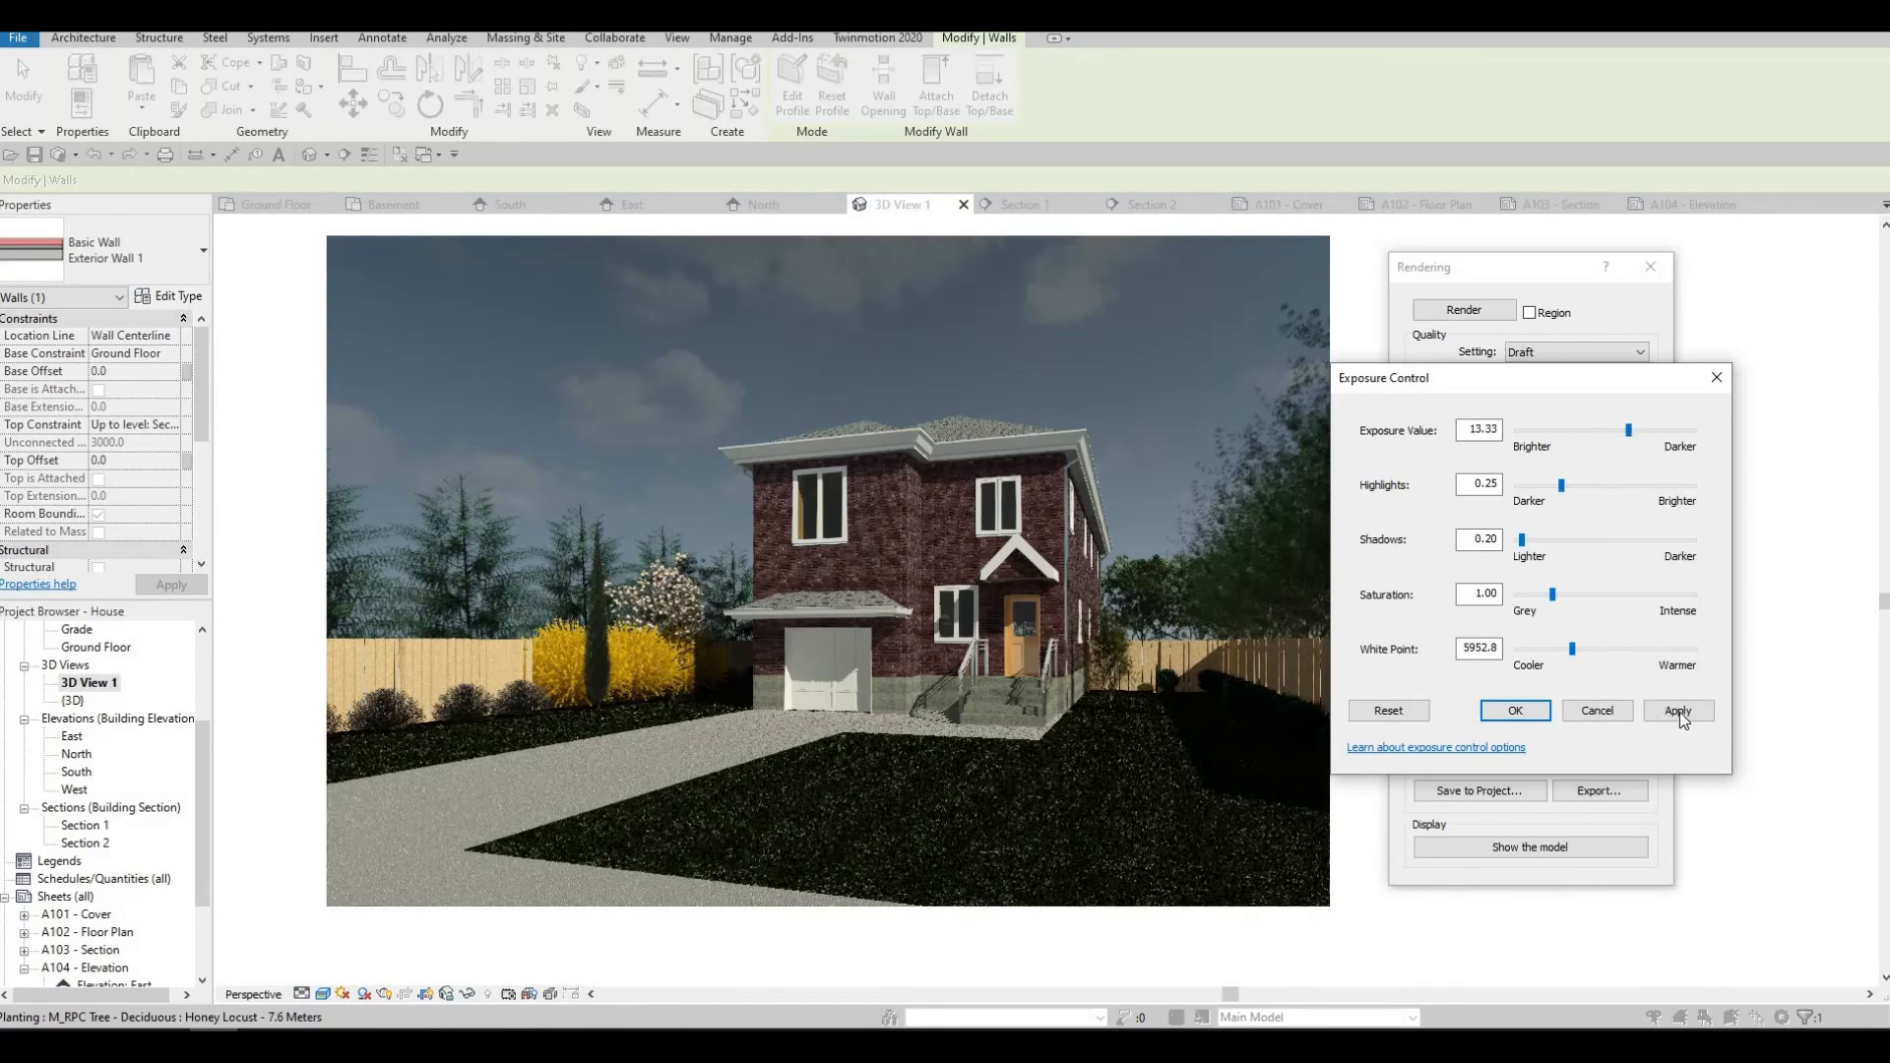
pyautogui.click(1681, 717)
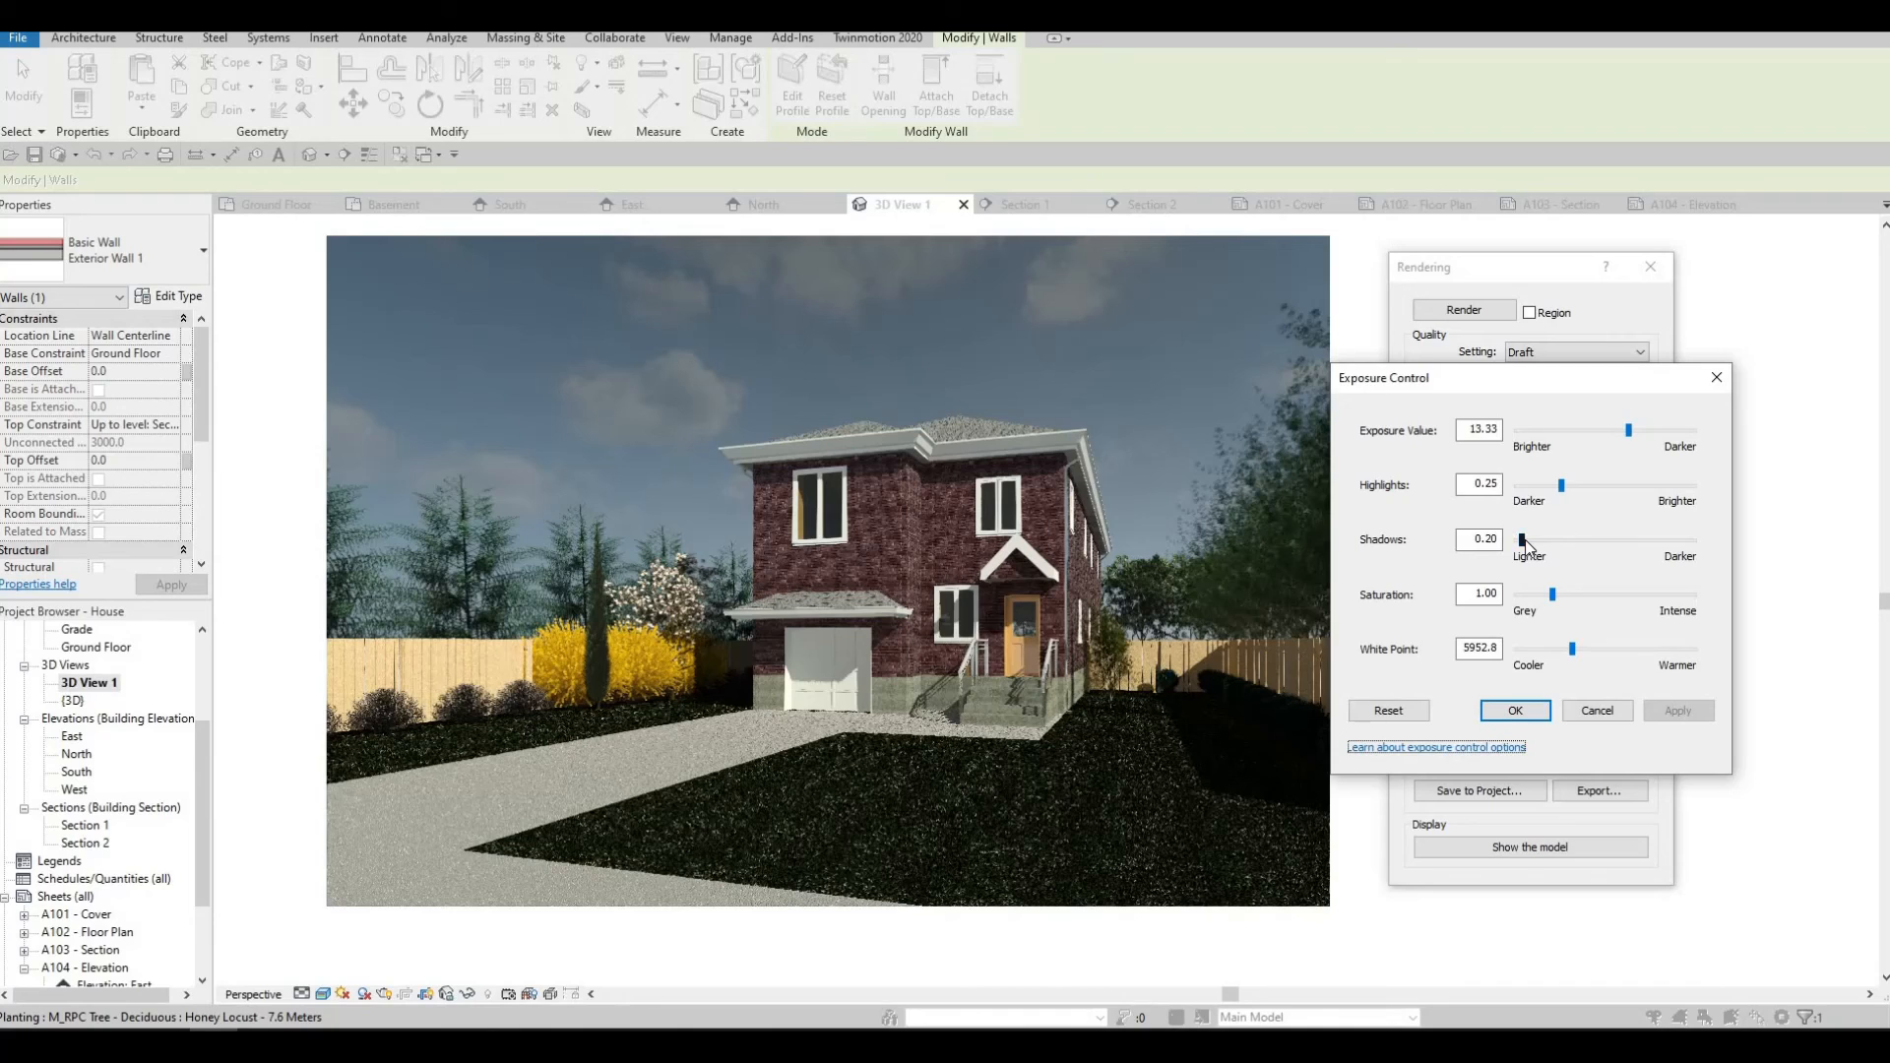
# Darken the rendering's shadows to about 0.32 and reduce its saturation to about 0.87.
pyautogui.moveTo(1525, 543); pyautogui.dragTo(1531, 539)
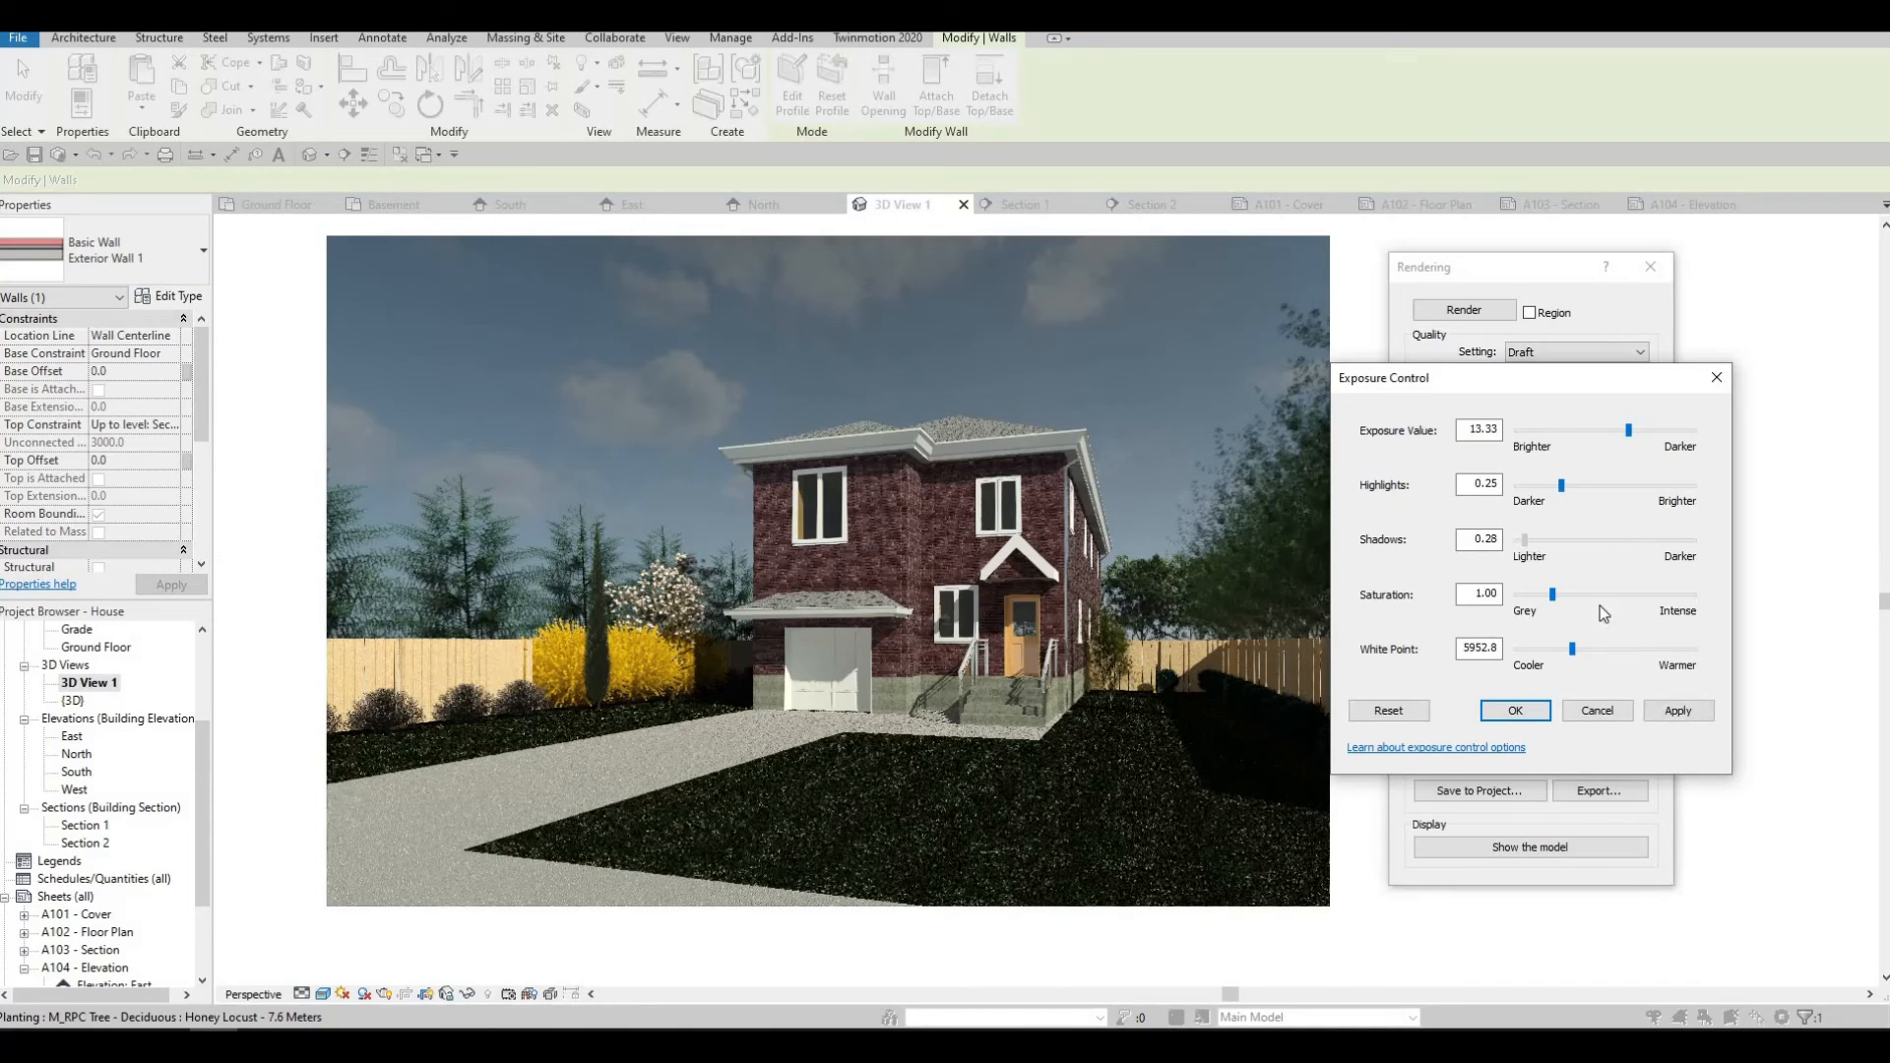
pyautogui.click(1666, 705)
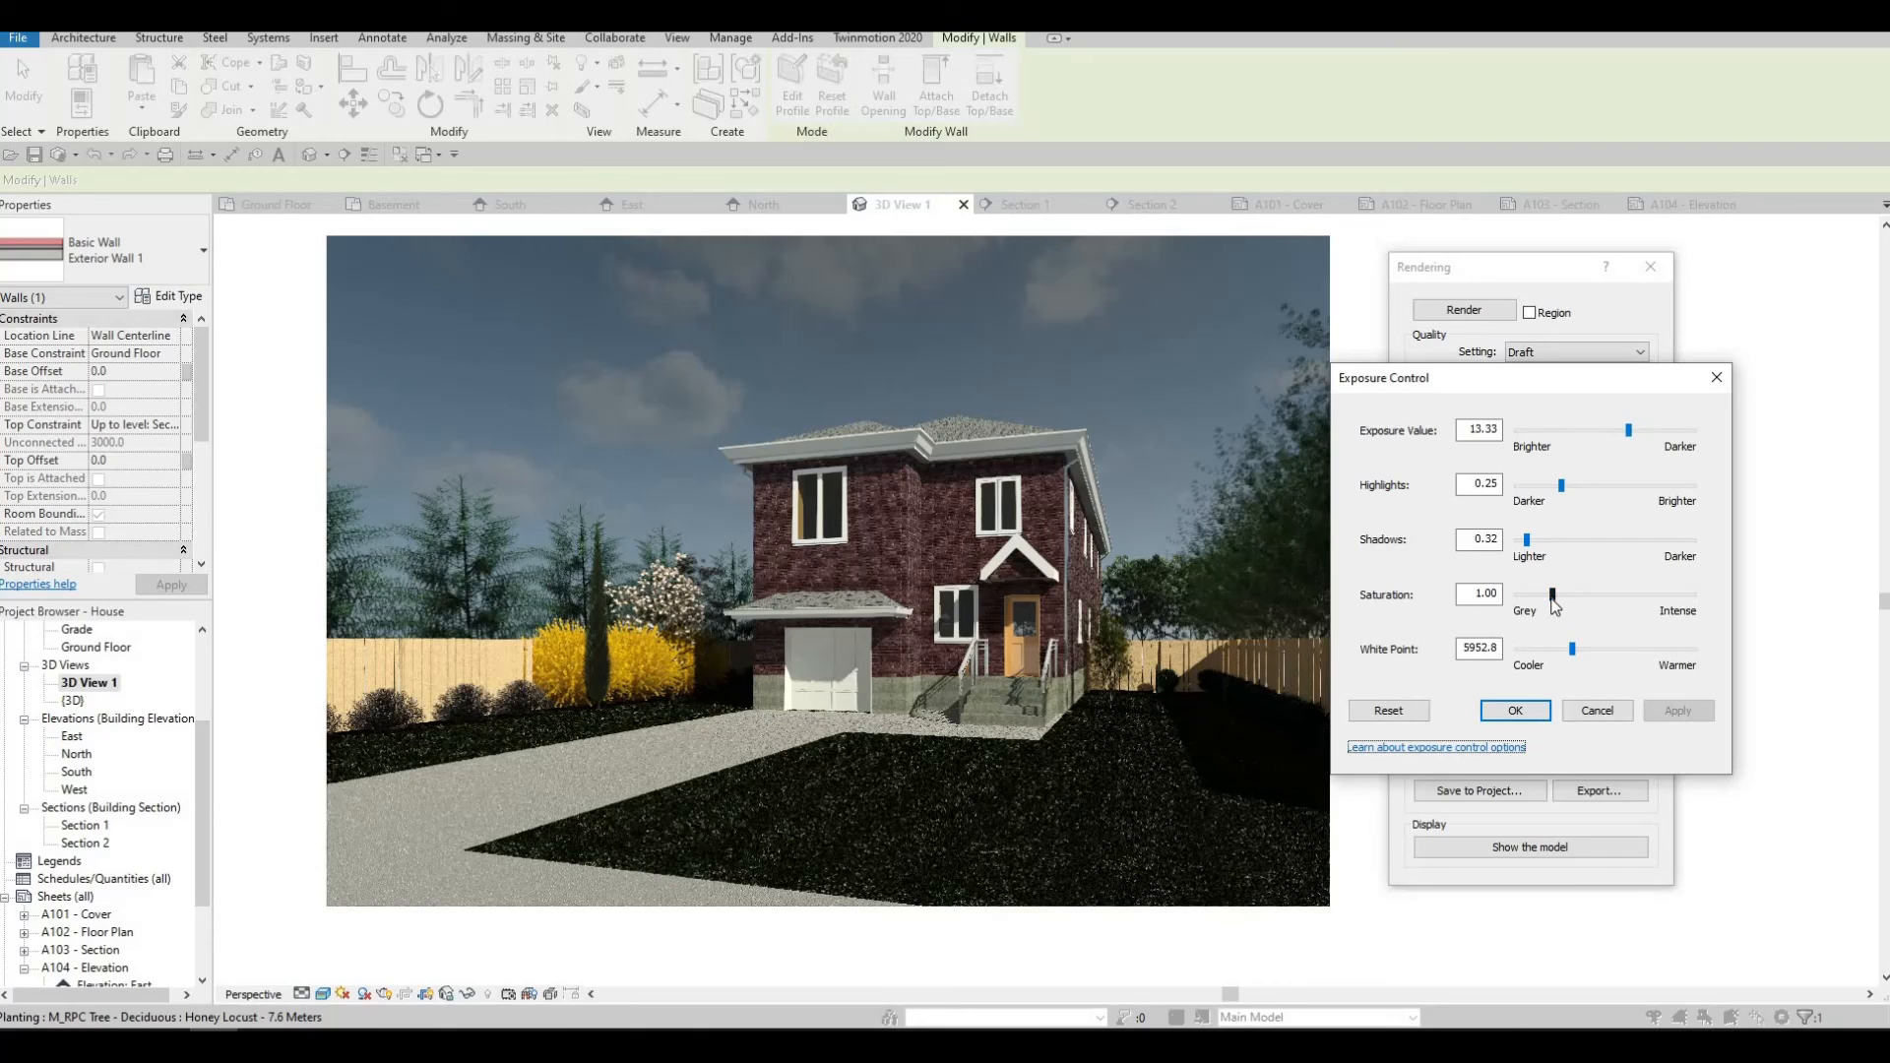
pyautogui.moveTo(1554, 606); pyautogui.dragTo(1549, 602)
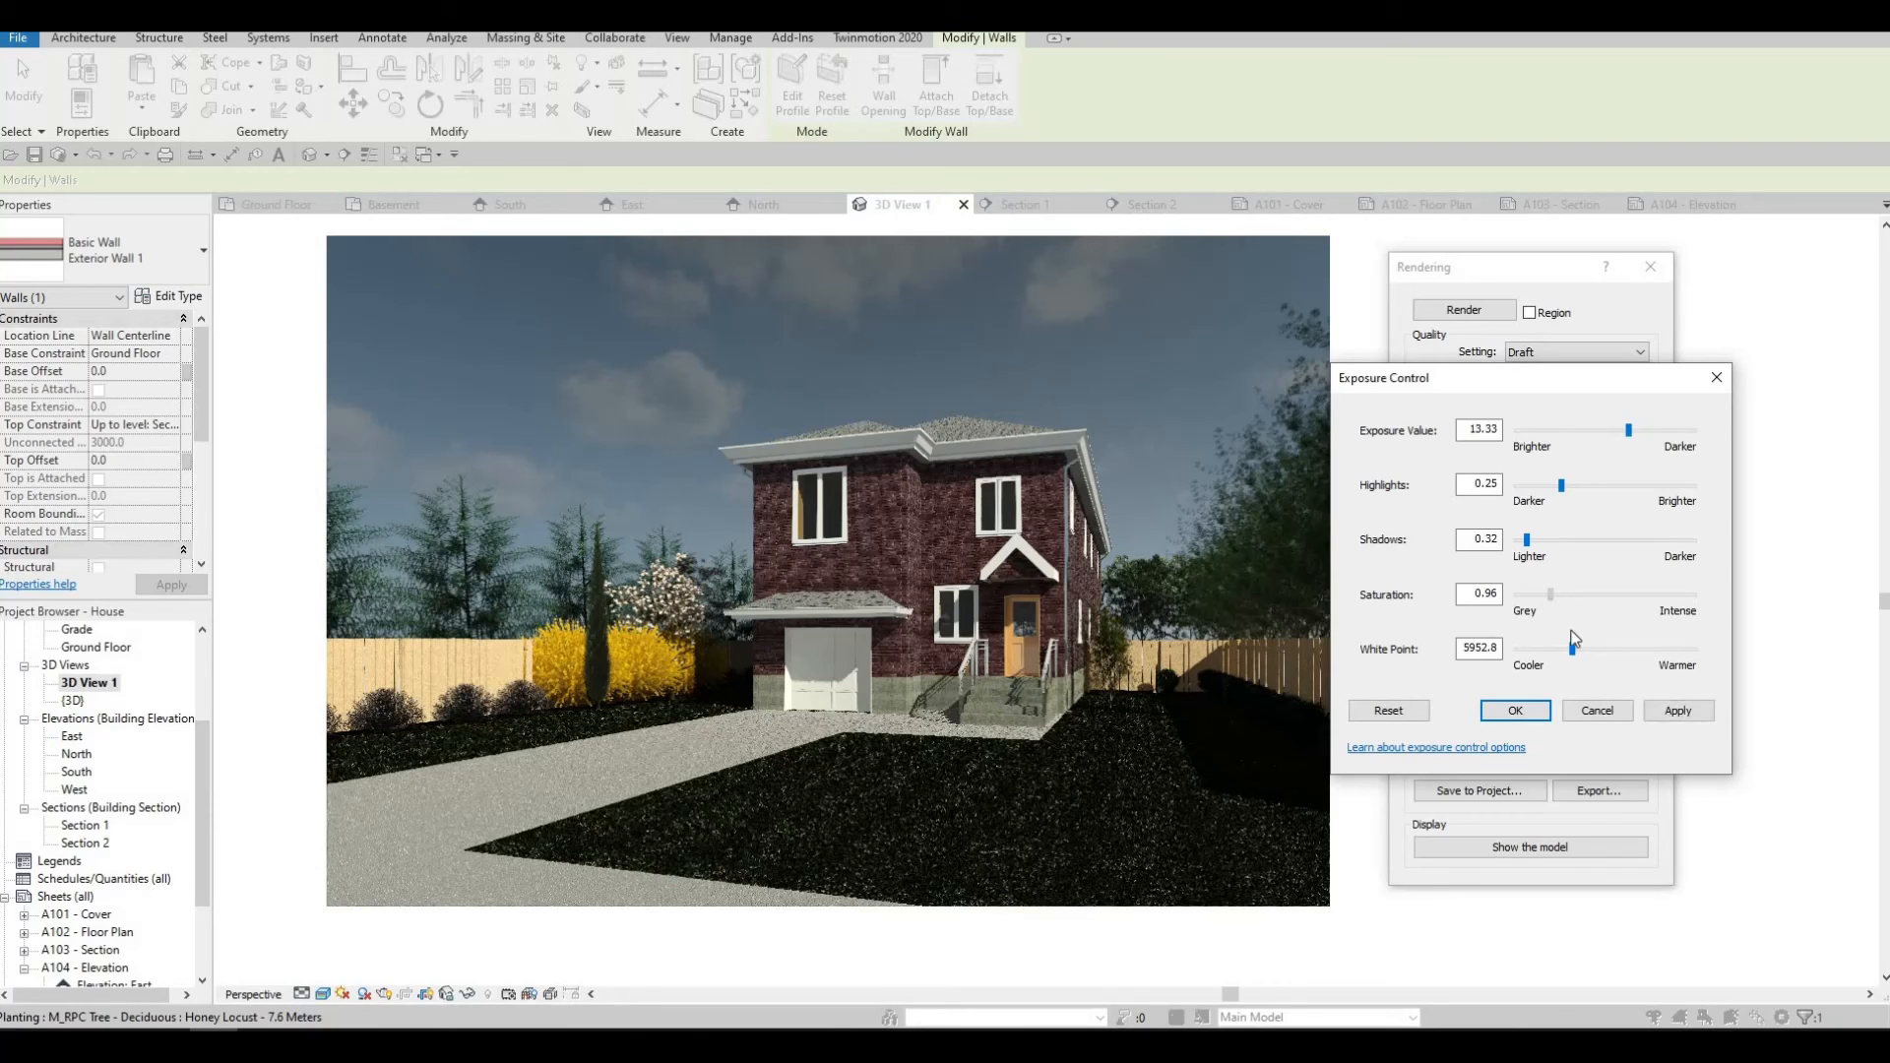
pyautogui.click(1660, 713)
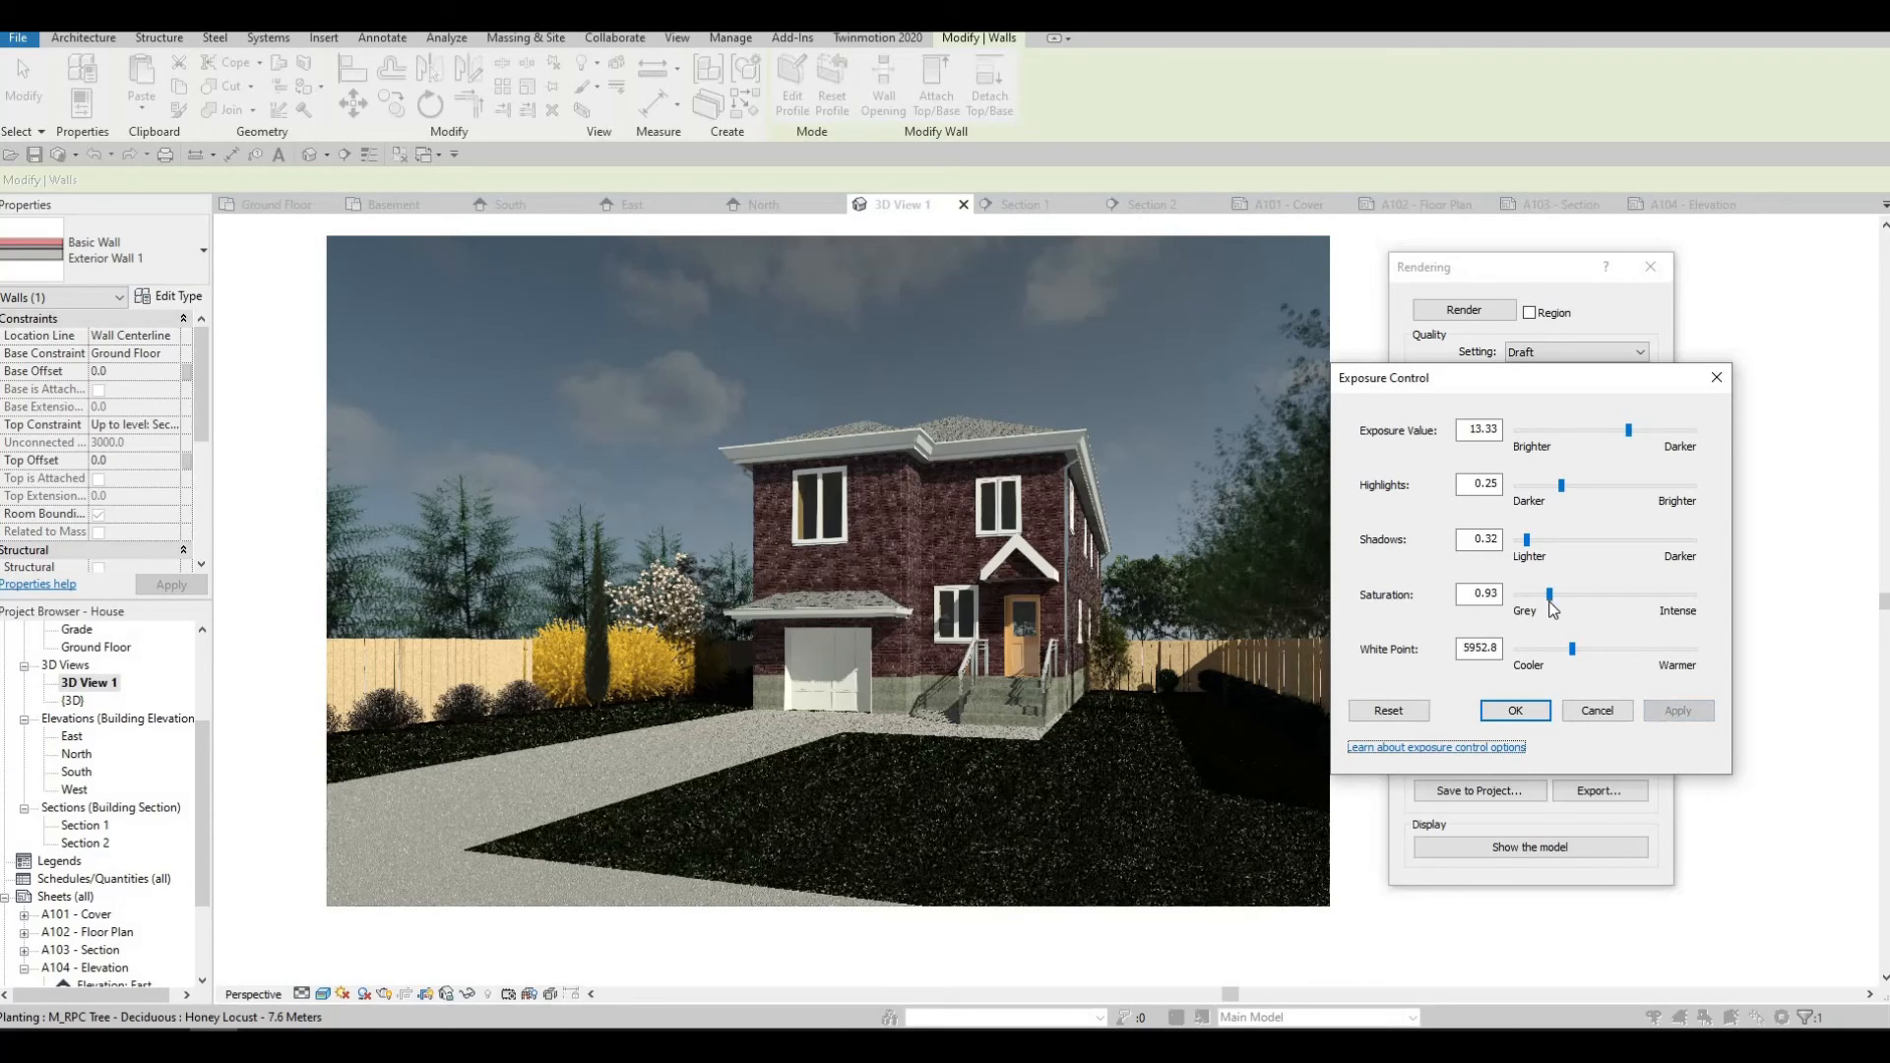
pyautogui.moveTo(1552, 605); pyautogui.dragTo(1548, 604)
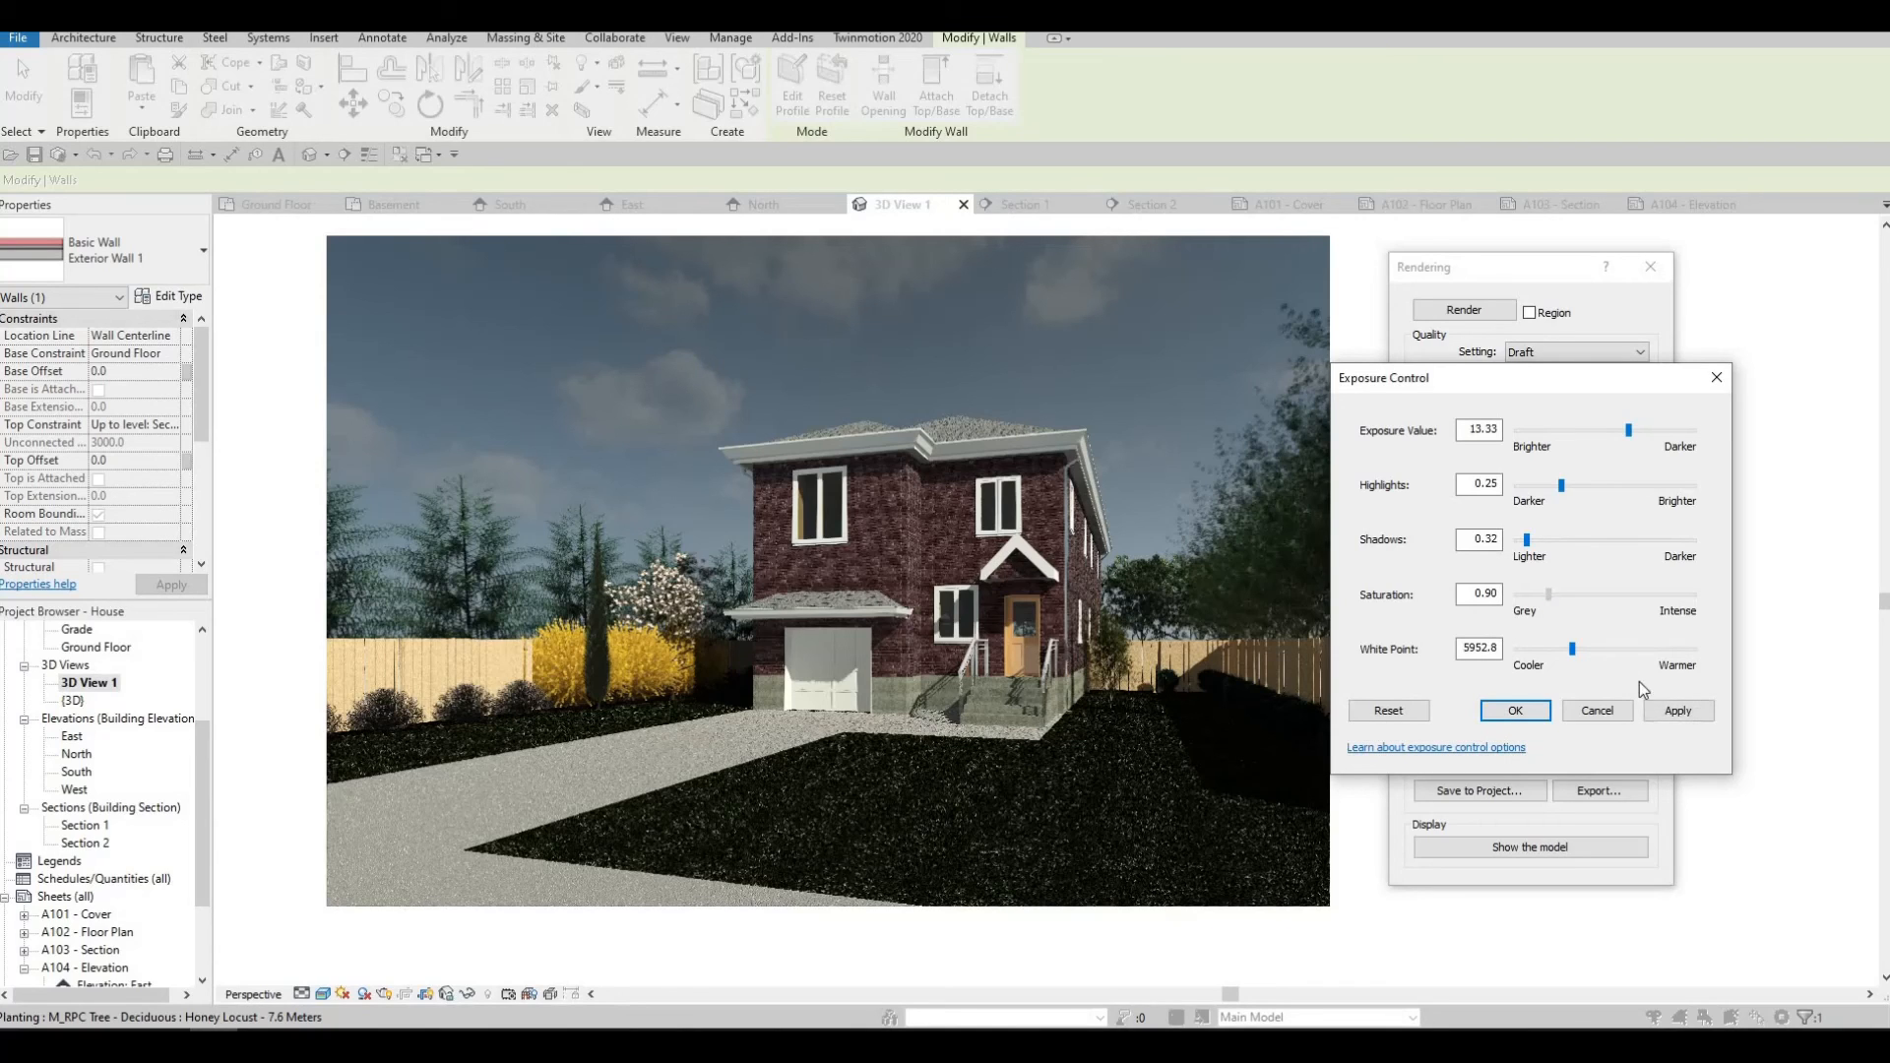
pyautogui.click(1660, 711)
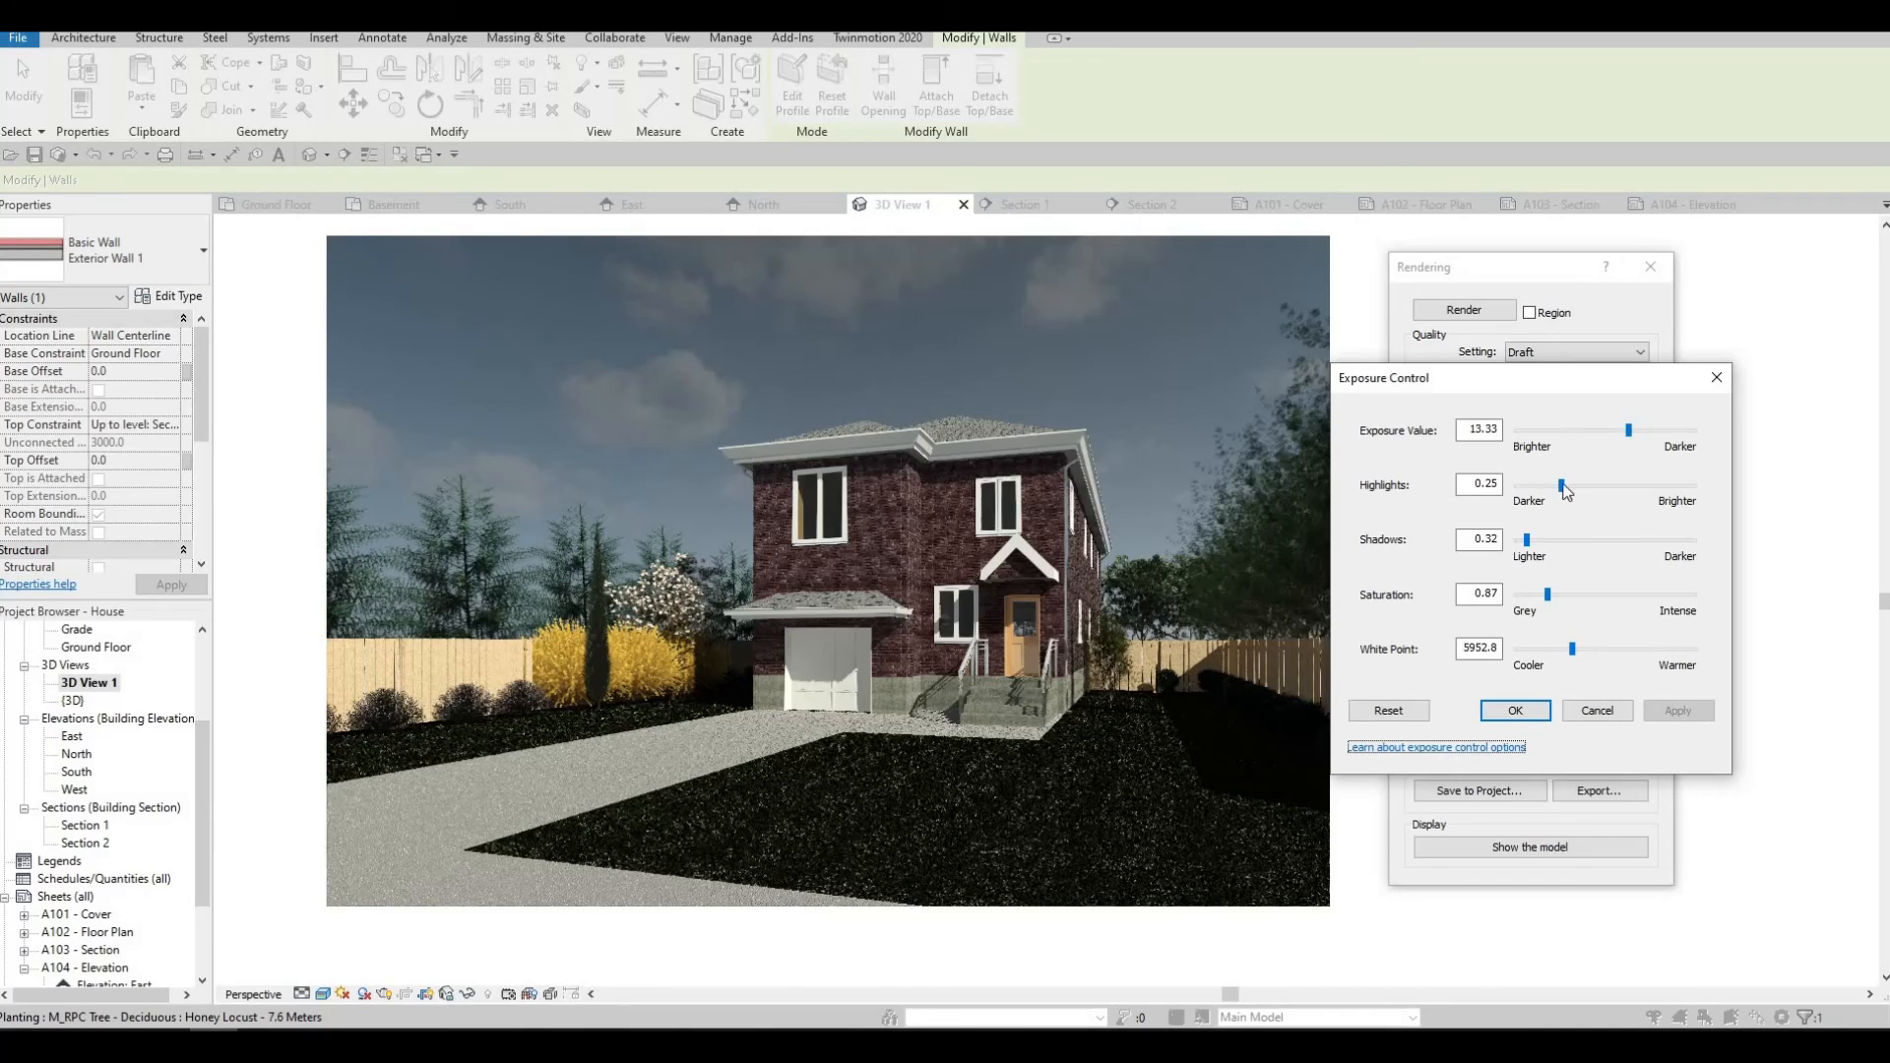
# Brighten the rendering's highlights to about 0.31, set the exposure value to about 12.86 and accept the exposure settings.
pyautogui.moveTo(1569, 495); pyautogui.dragTo(1575, 495)
pyautogui.click(1666, 711)
pyautogui.moveTo(1630, 438); pyautogui.dragTo(1631, 440)
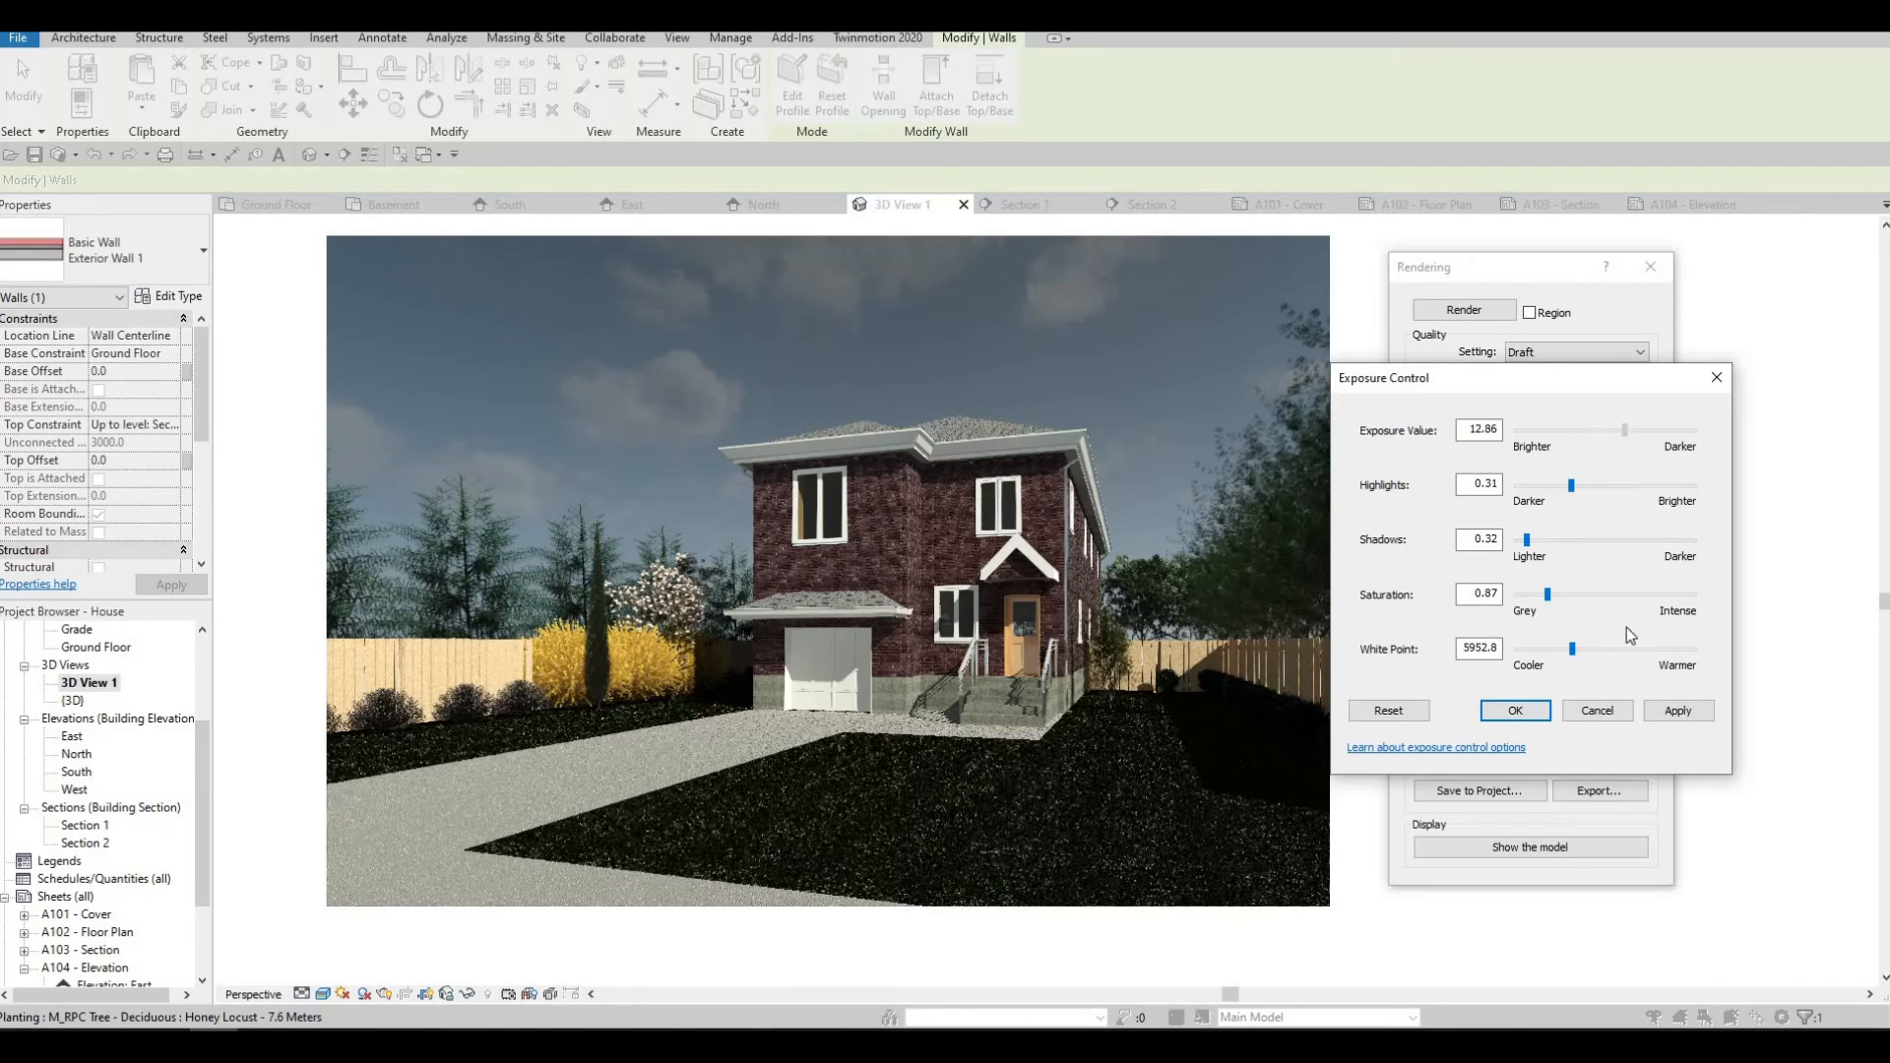
pyautogui.click(1657, 717)
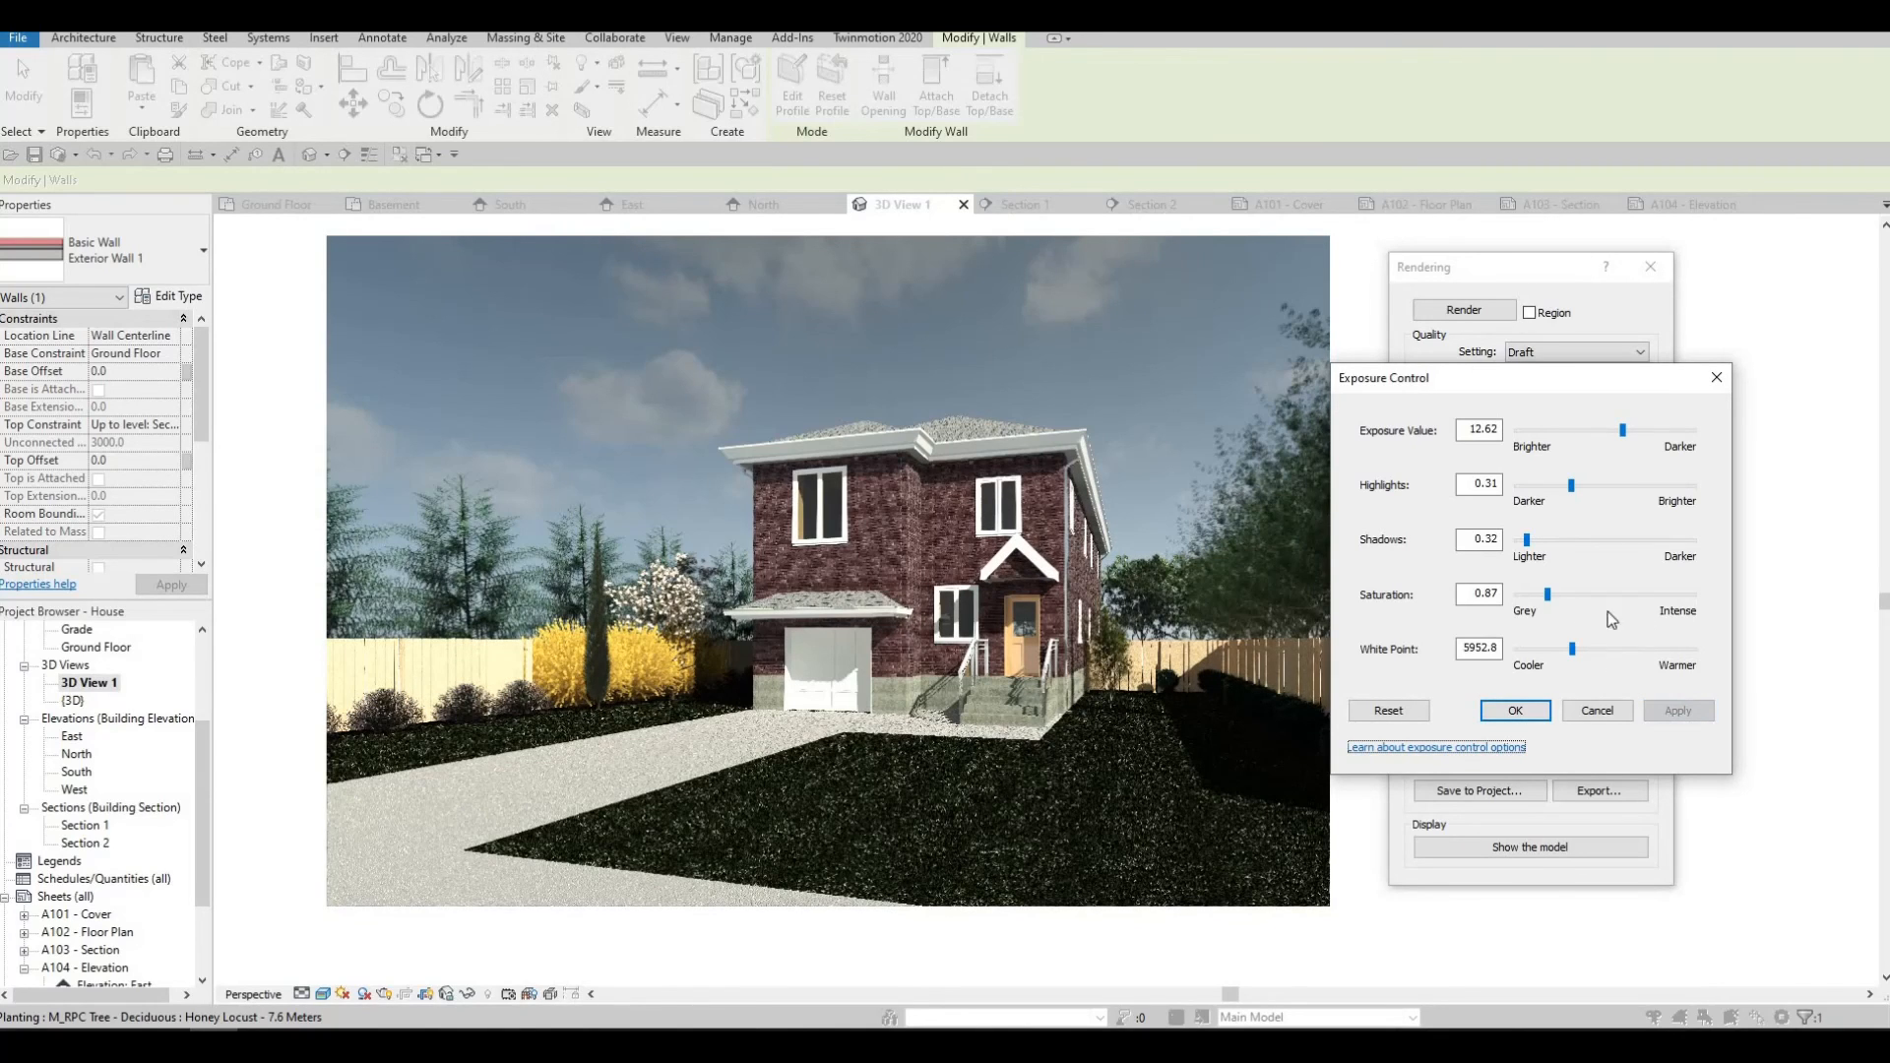
pyautogui.moveTo(1623, 434); pyautogui.dragTo(1624, 431)
pyautogui.click(1689, 710)
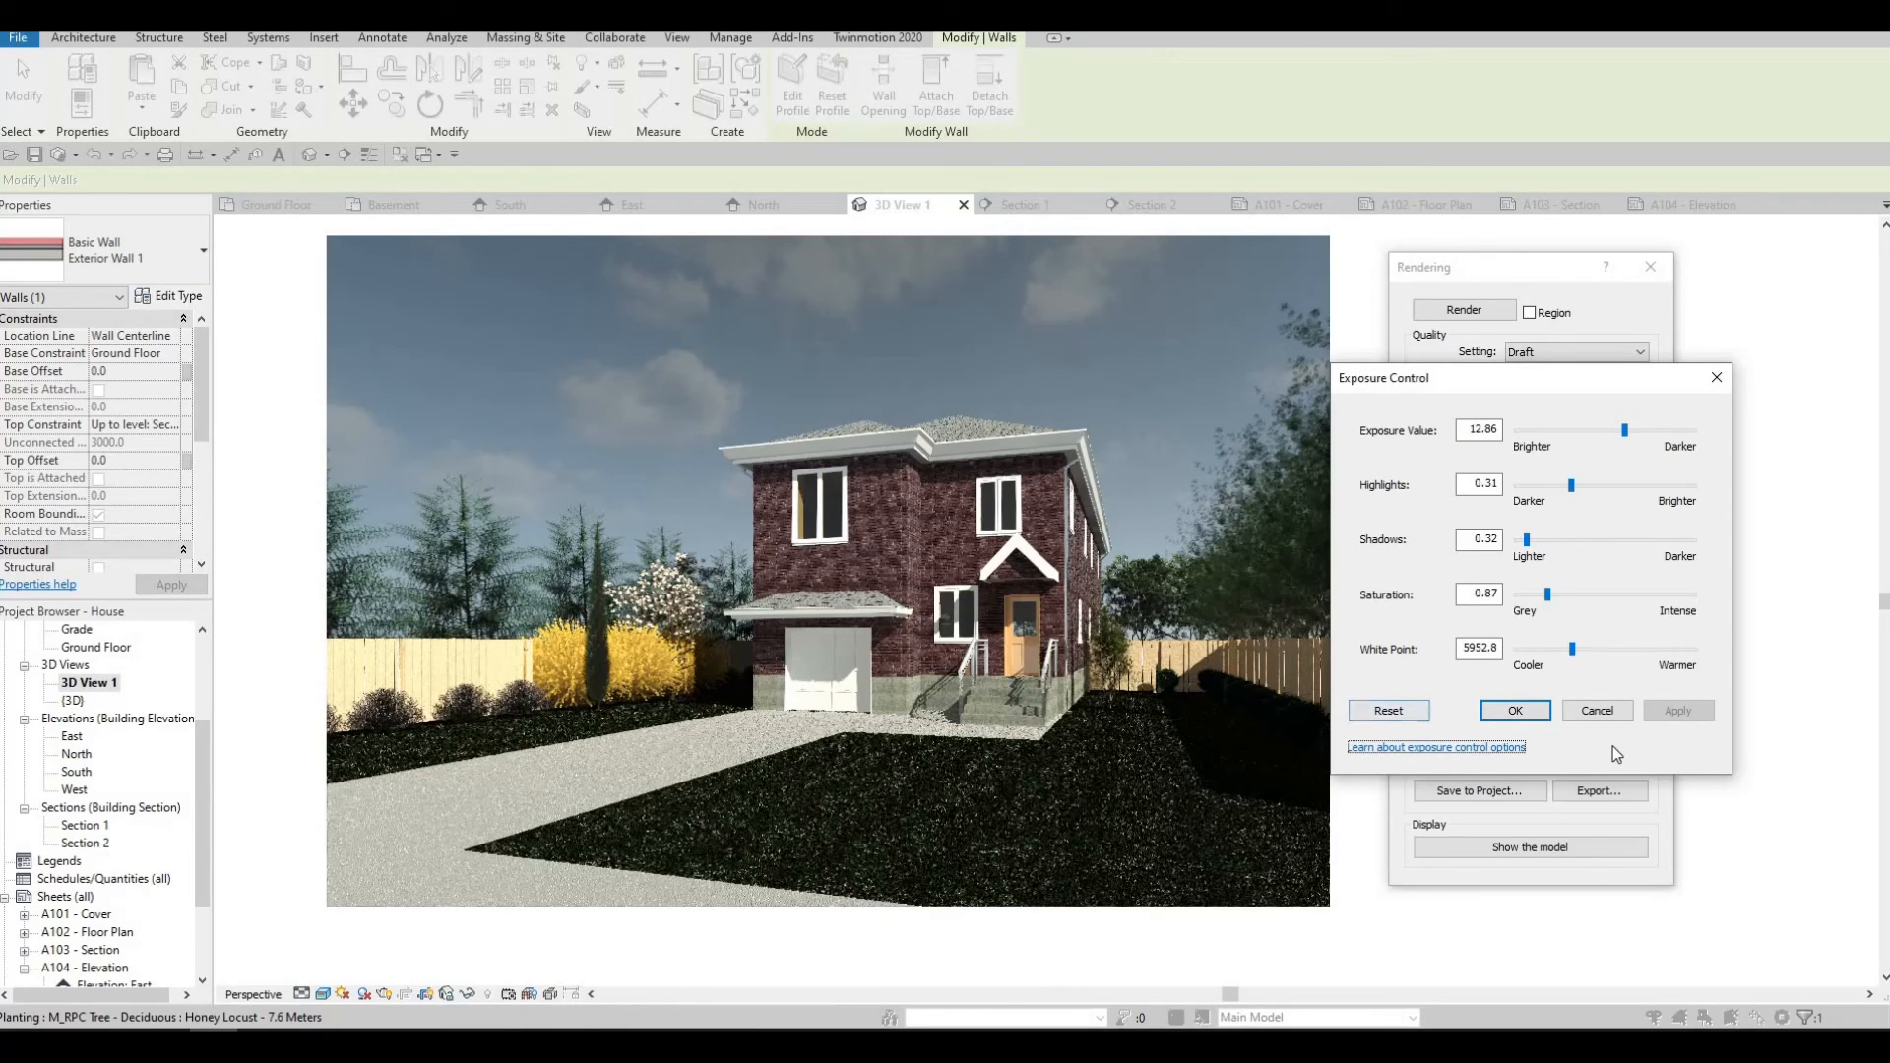
pyautogui.click(1528, 717)
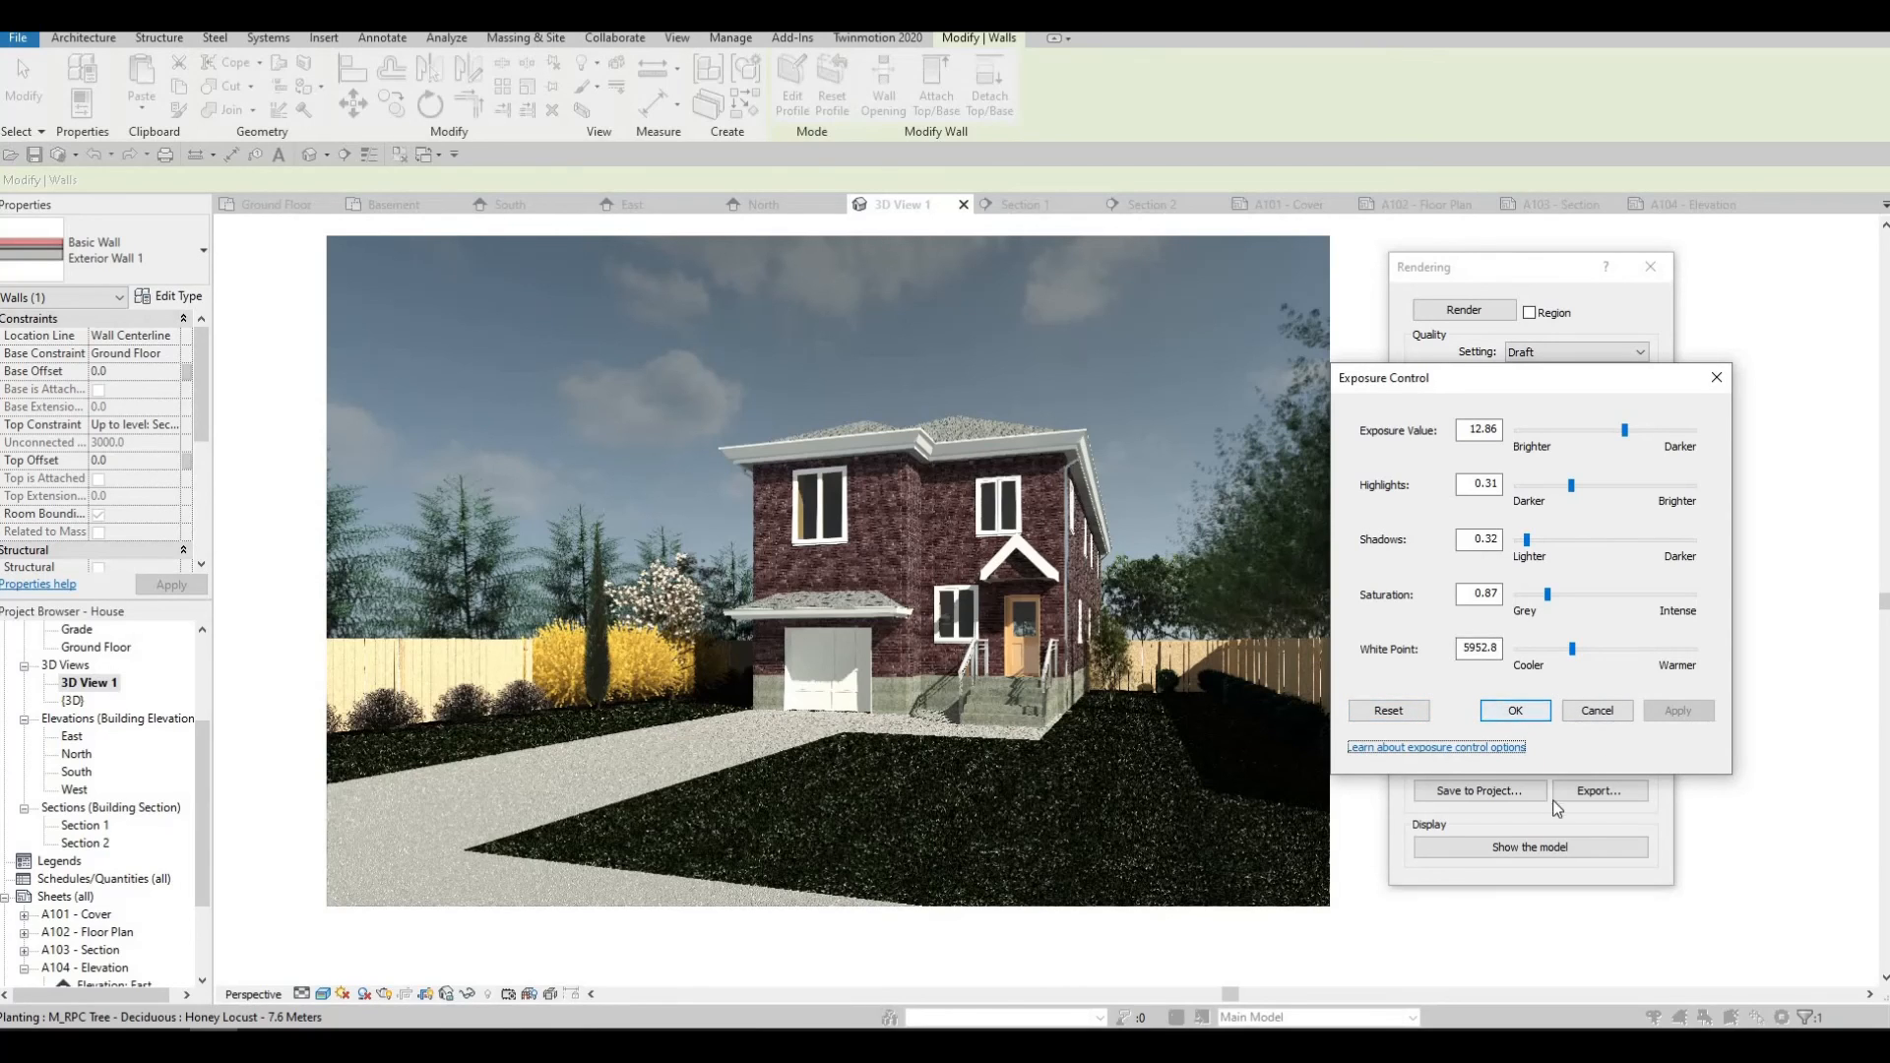
# Save the rendering to the project as Render 1, list it under Renderings, and close the rendering settings.
pyautogui.click(1473, 793)
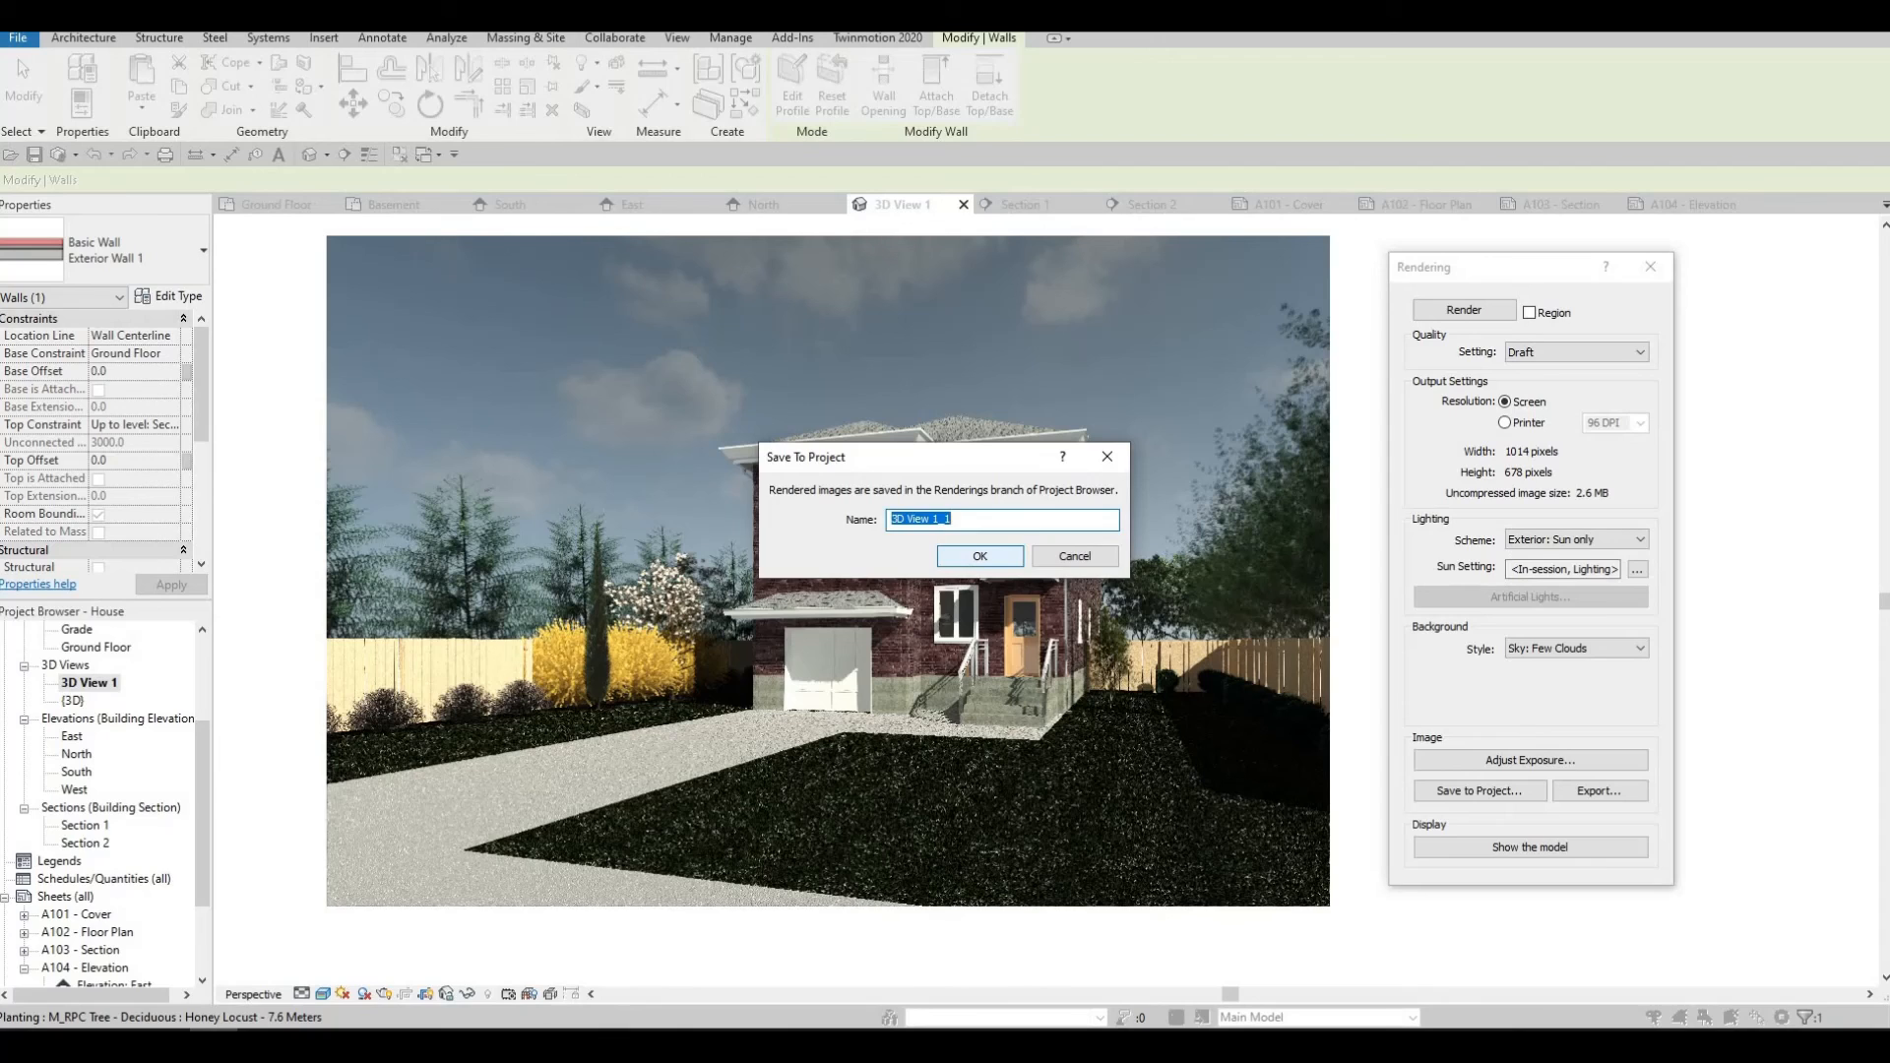
pyautogui.write('Render 1')
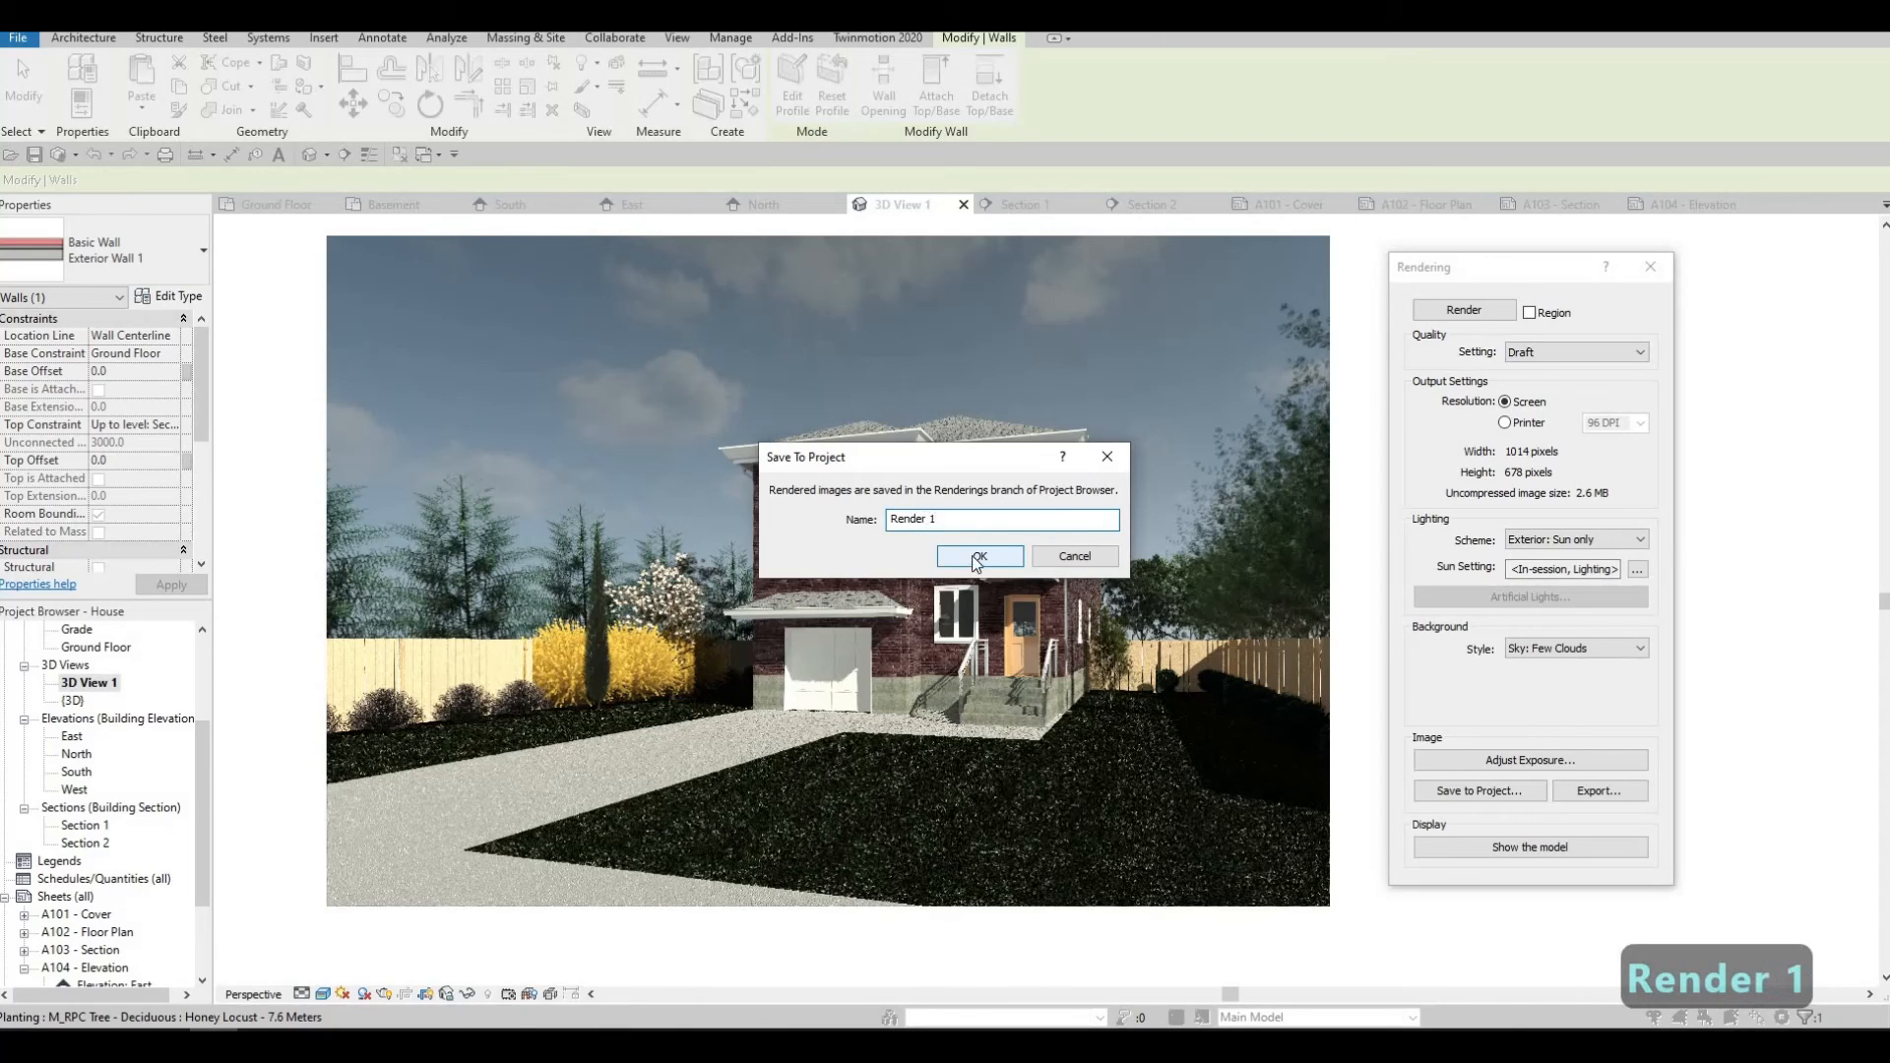
pyautogui.click(978, 557)
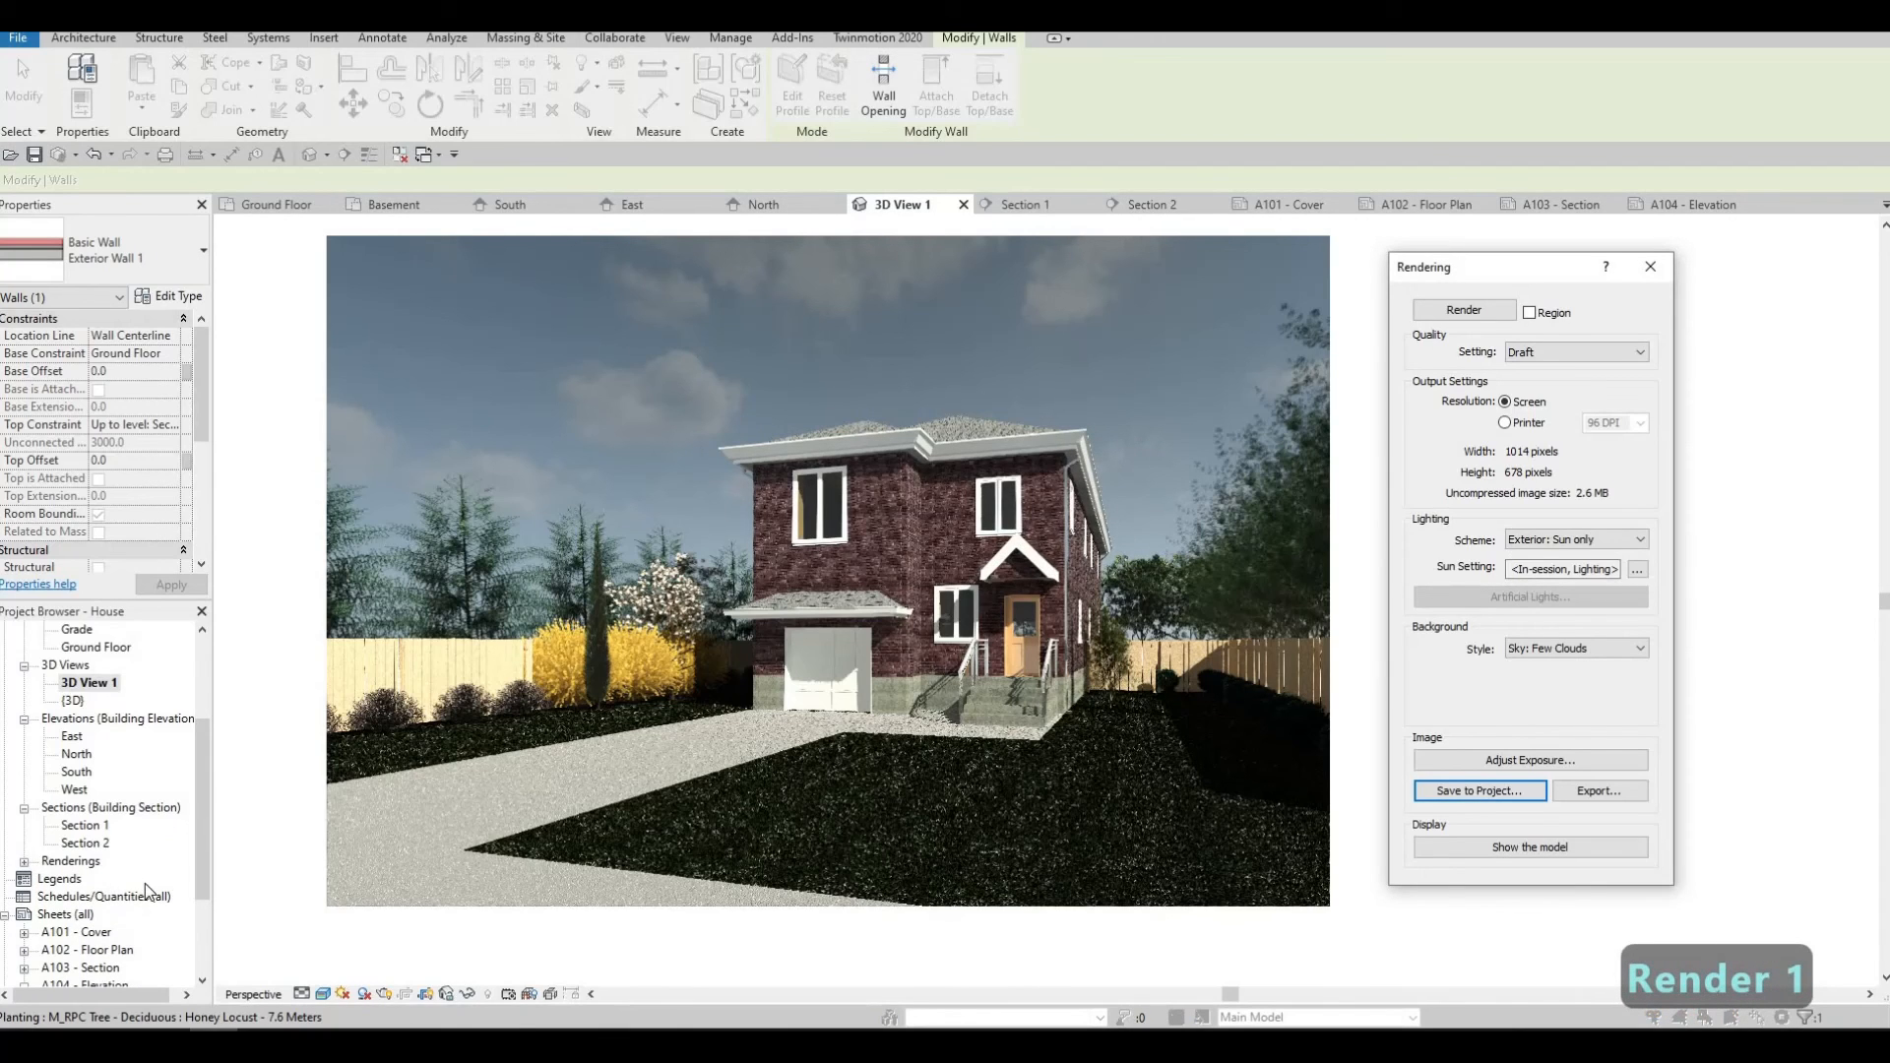
pyautogui.scroll(-3, 145, 882)
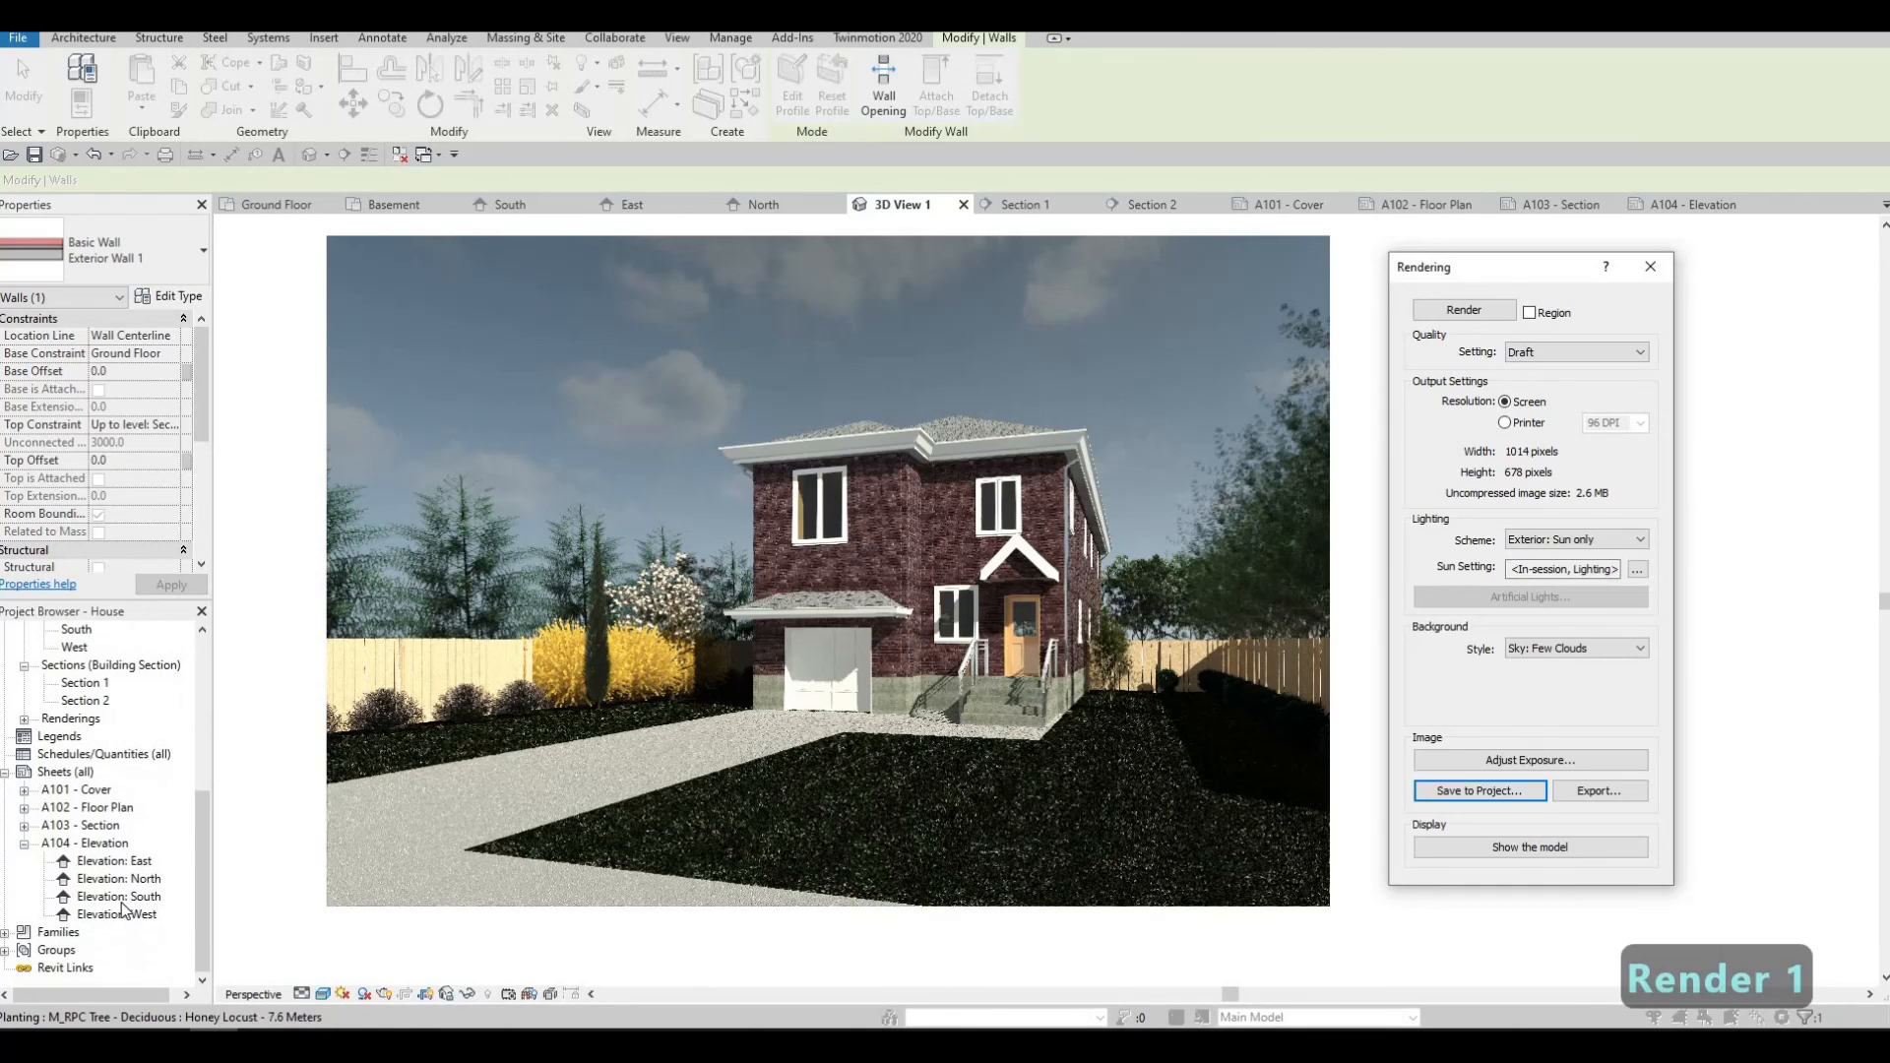
pyautogui.scroll(1, 84, 906)
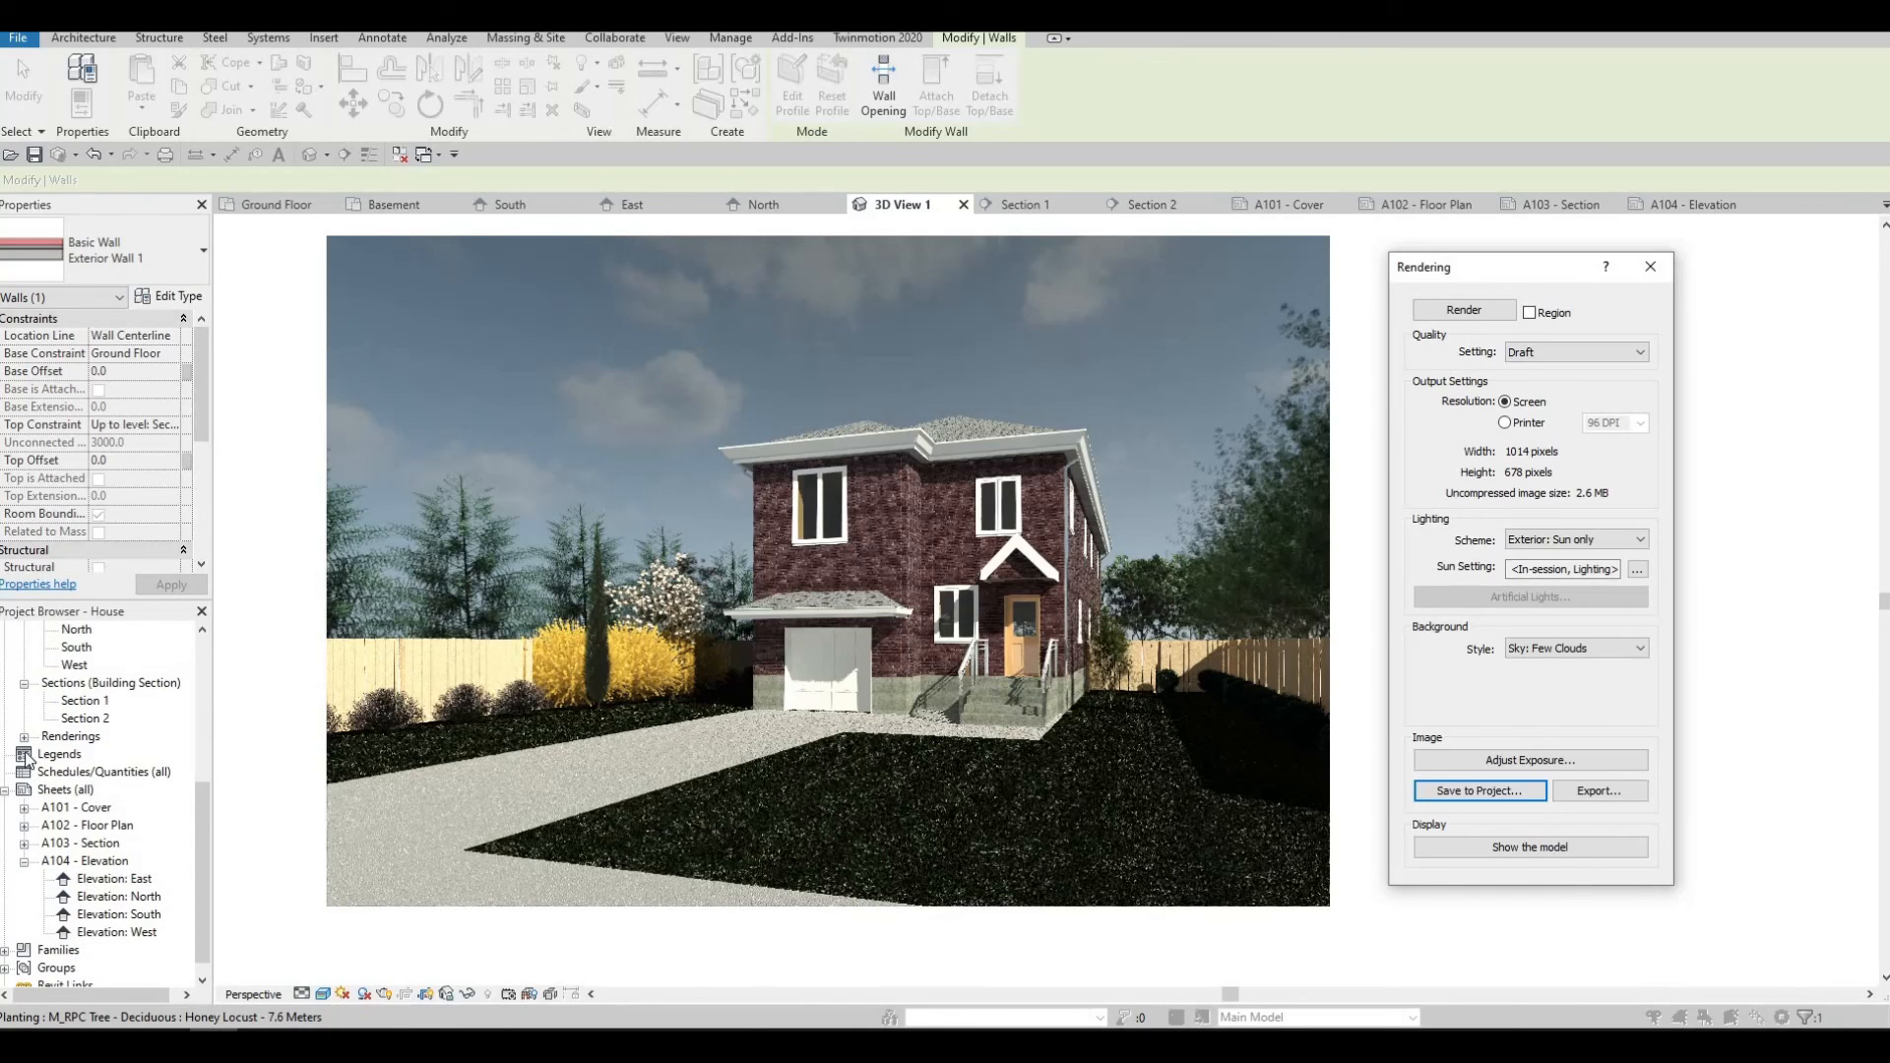
pyautogui.click(677, 780)
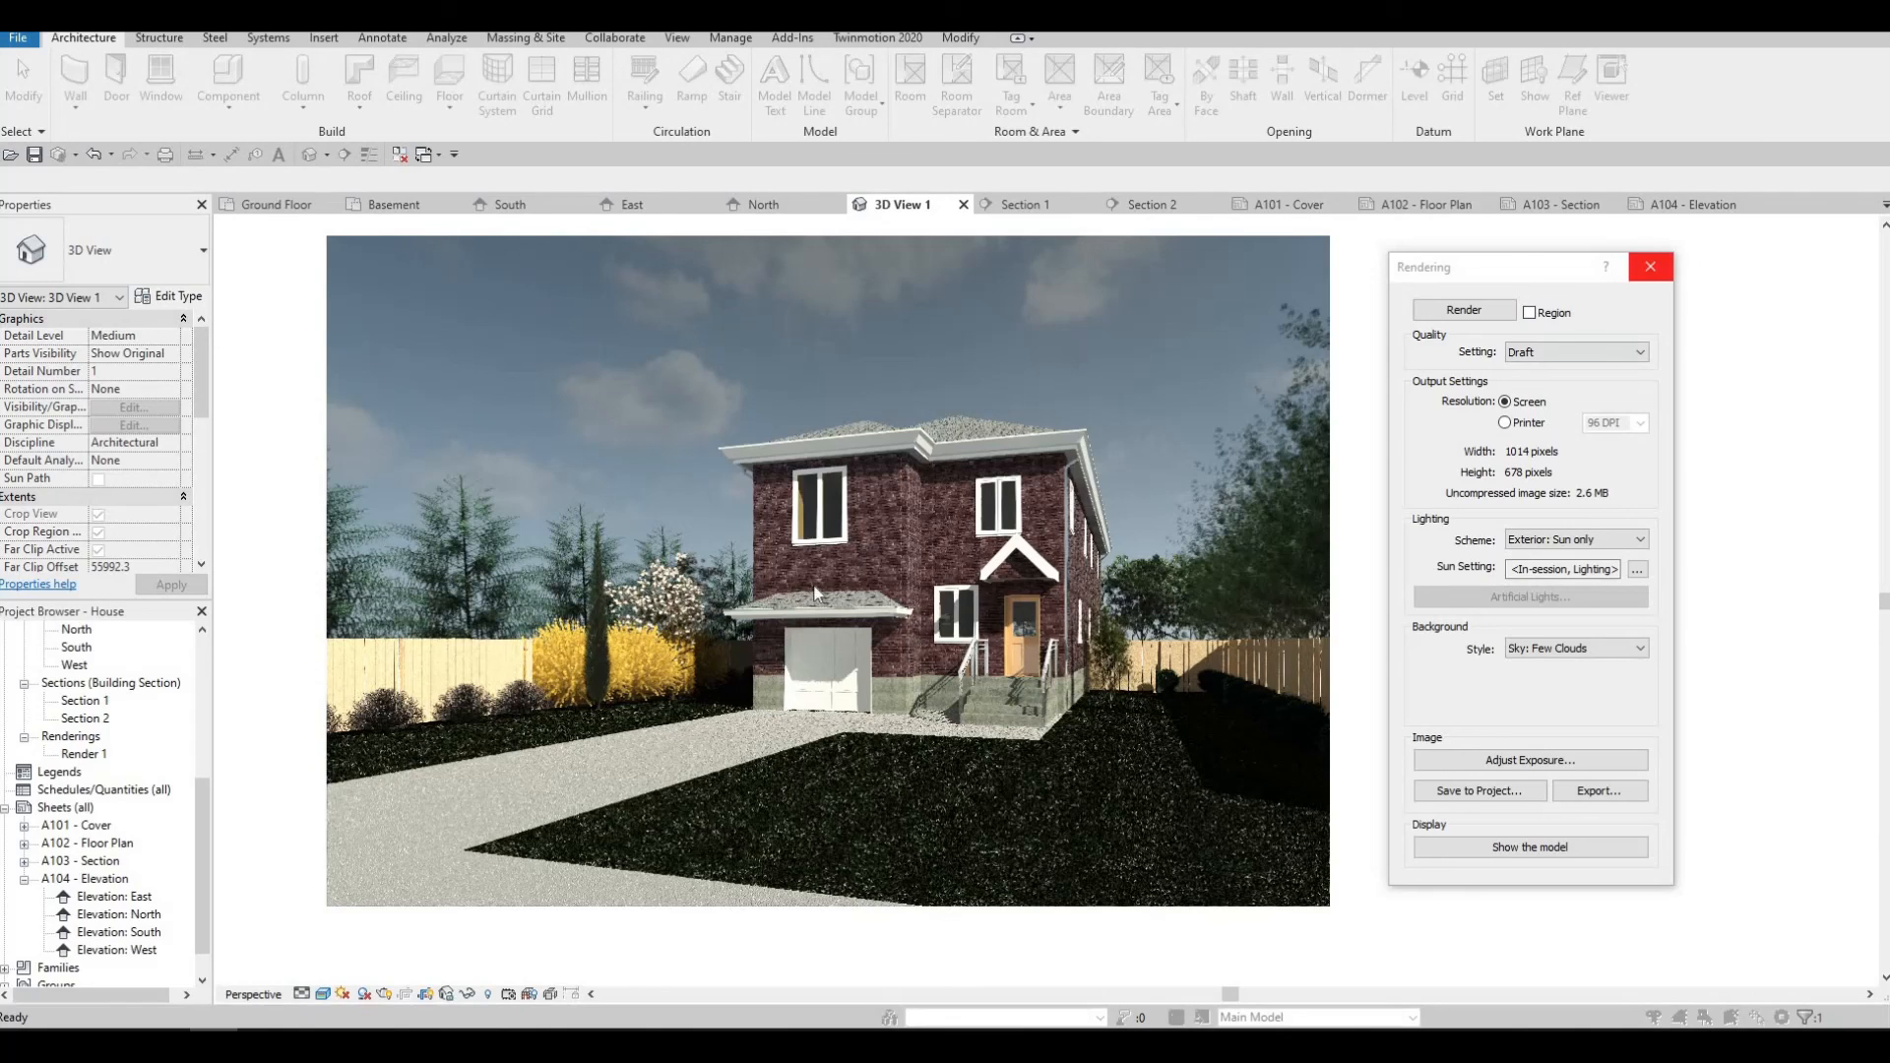
pyautogui.press('Escape')
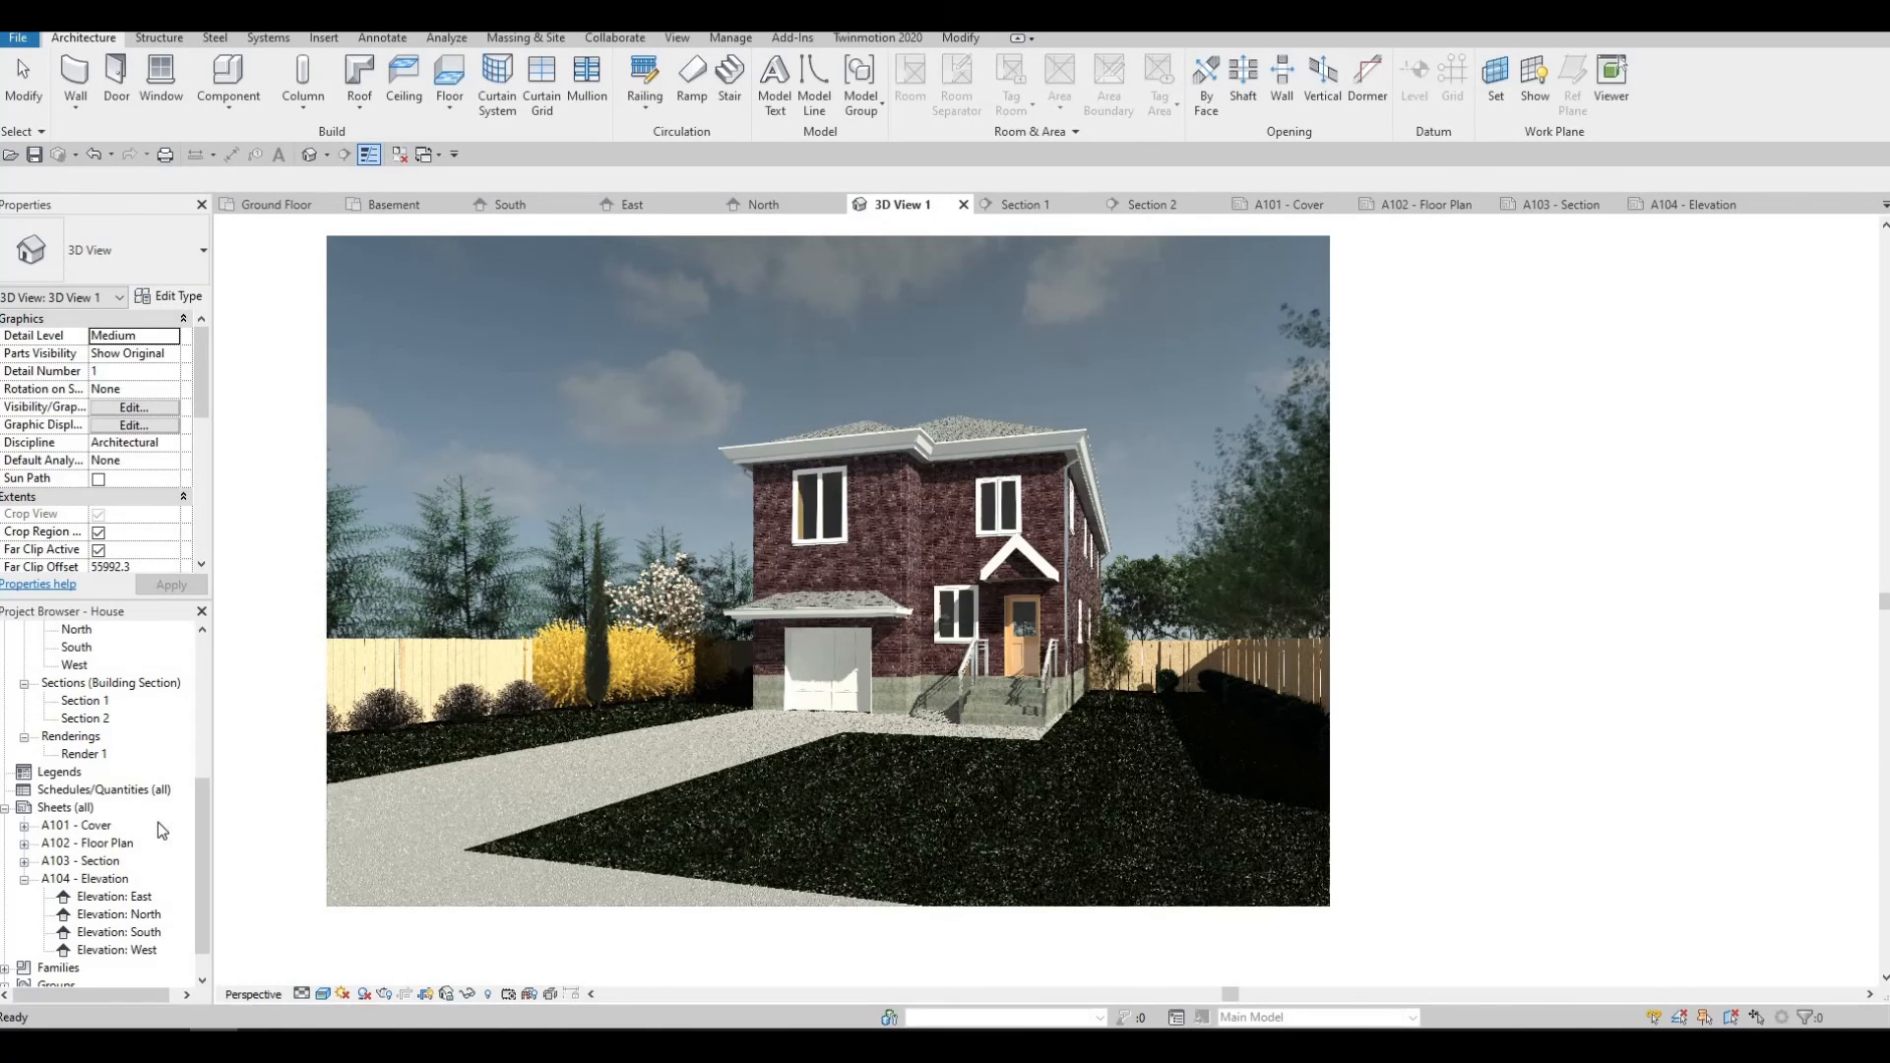
# Open sheet A101 - Cover and delete the existing 3D view viewport from it.
pyautogui.doubleClick(83, 825)
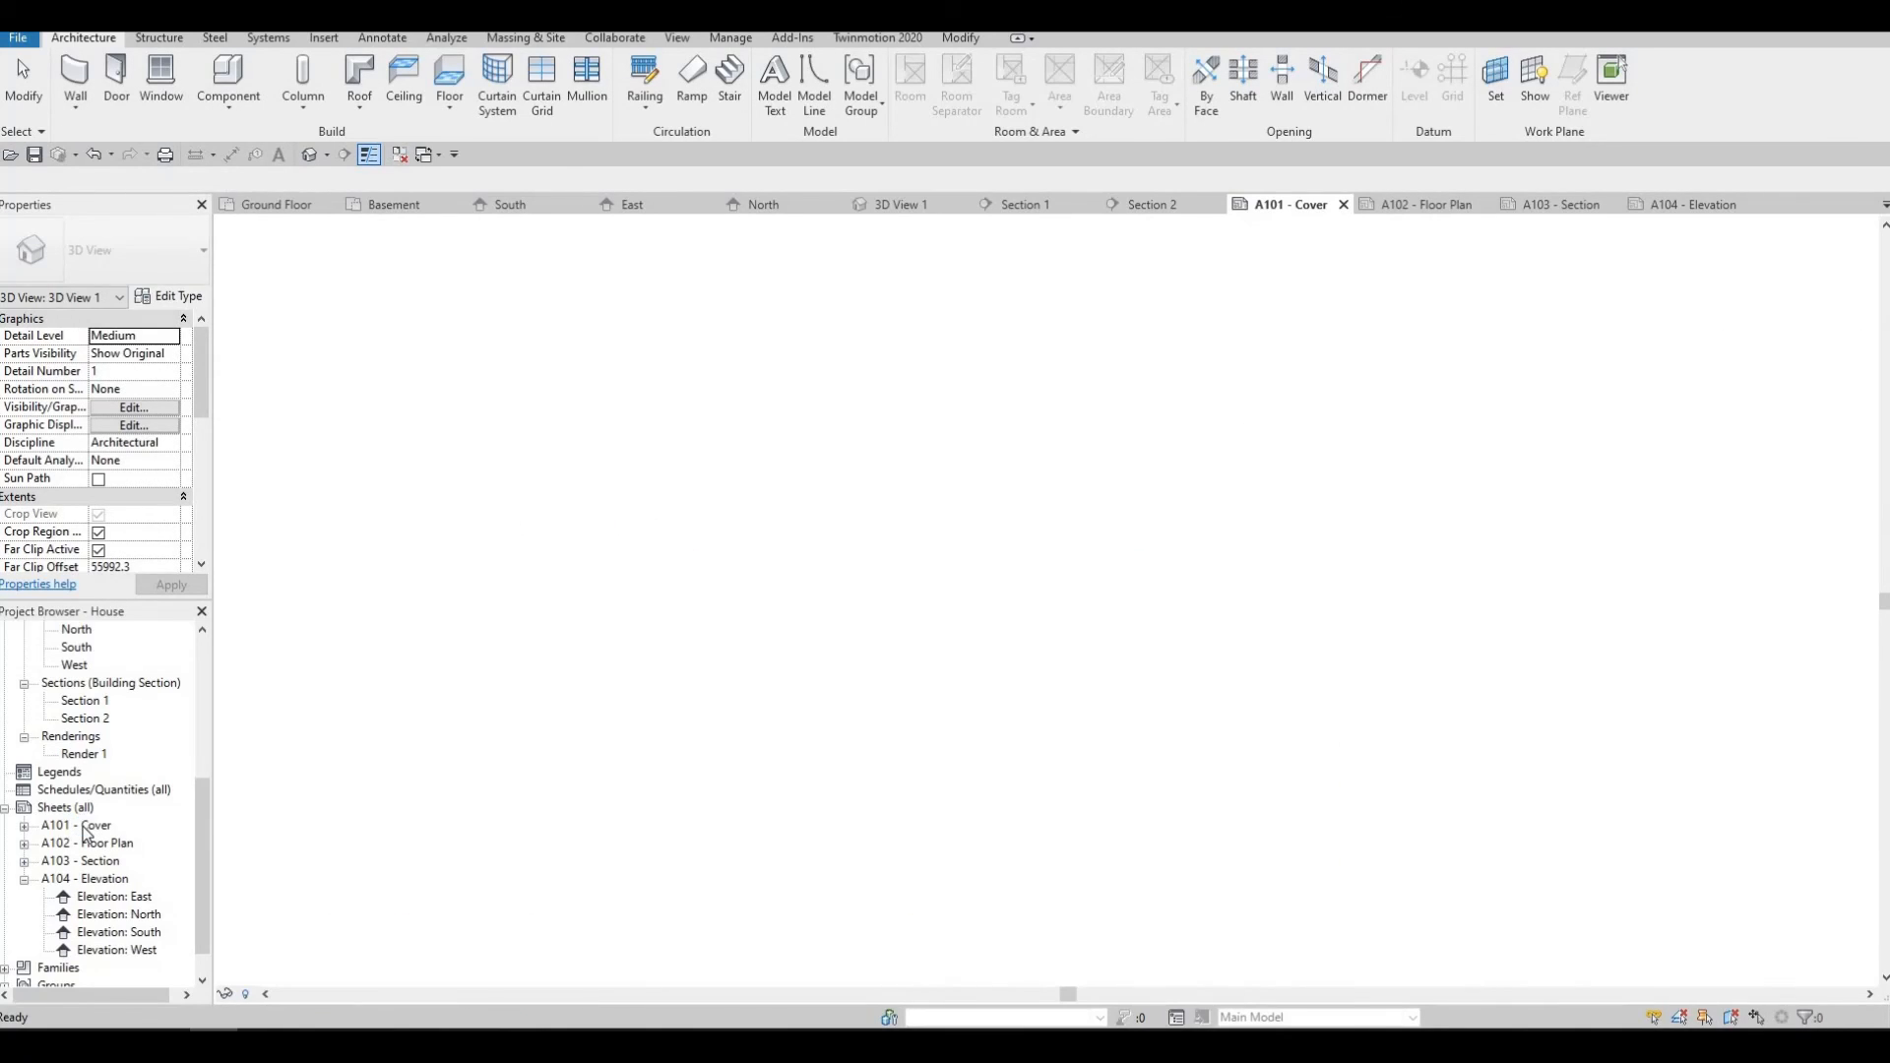
pyautogui.click(835, 484)
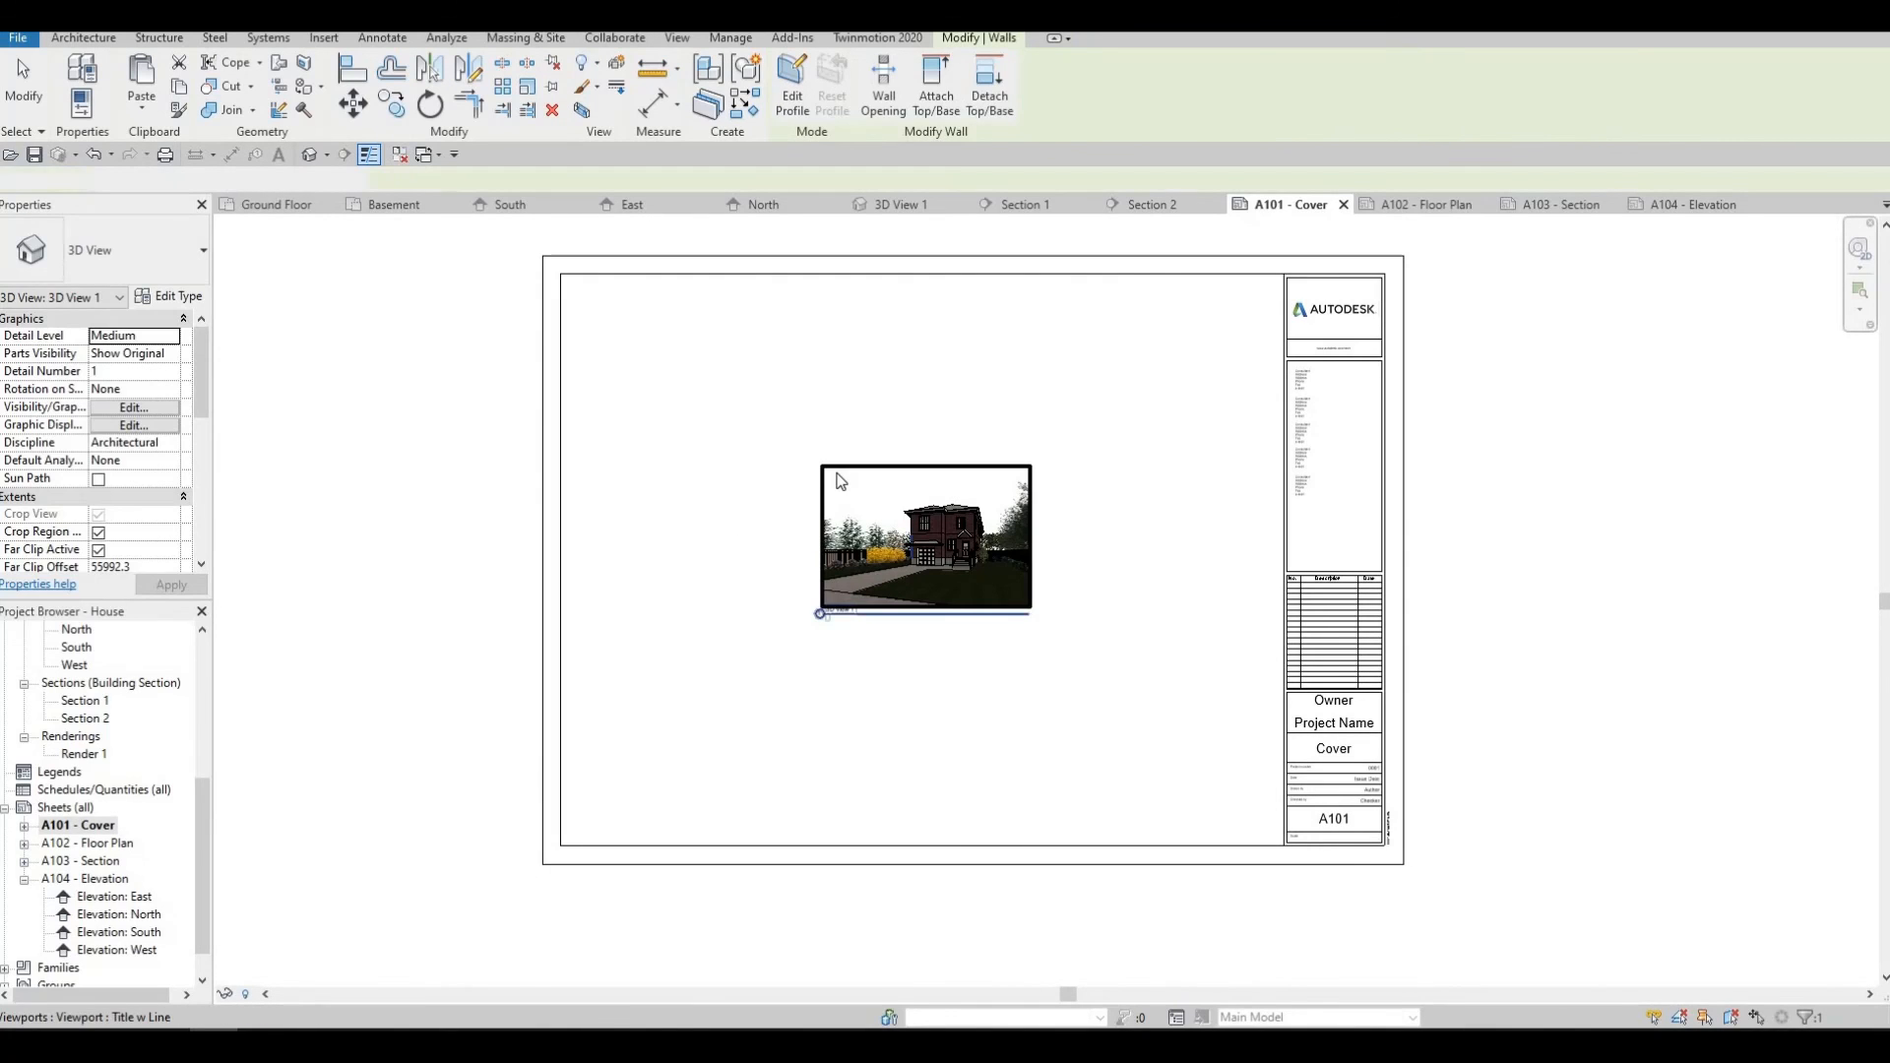
pyautogui.press('Delete')
# Place the Render 1 rendering on the A101 cover sheet, in the lower-left part of the drawing area.
pyautogui.scroll(-1, 78, 785)
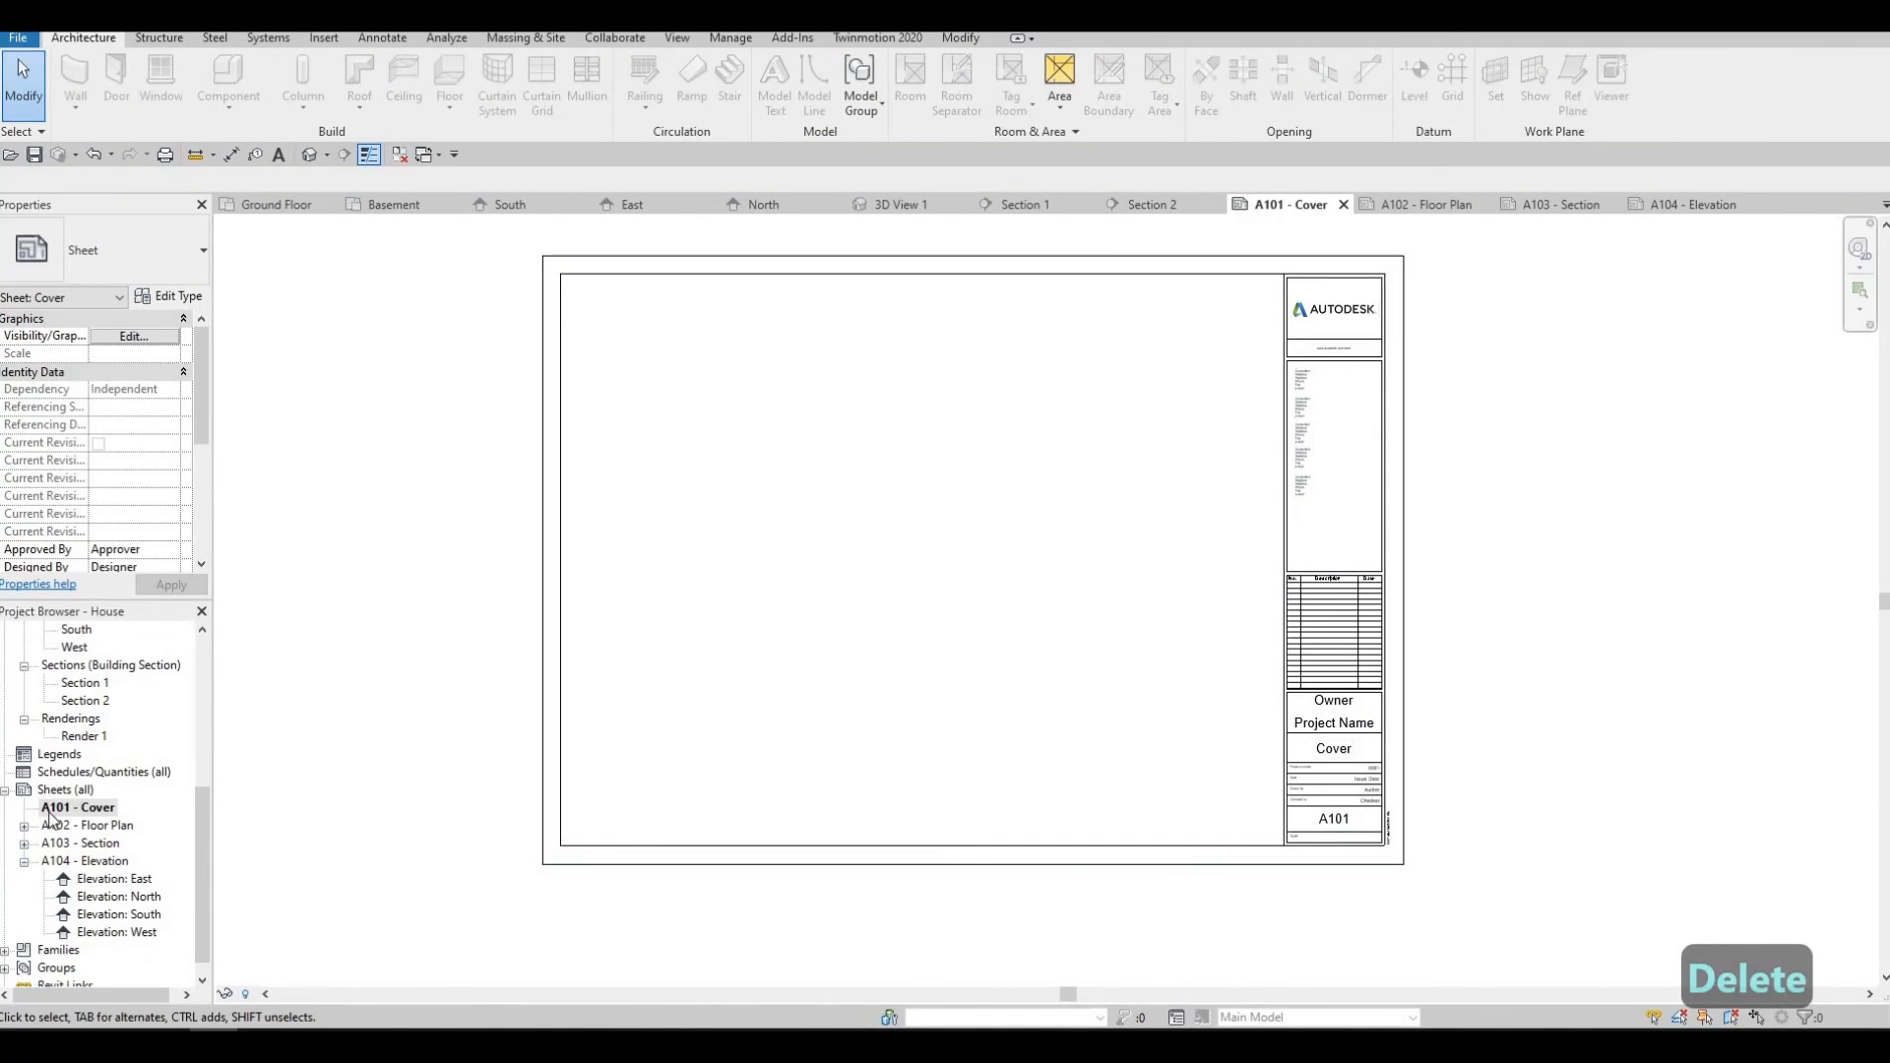
pyautogui.click(85, 720)
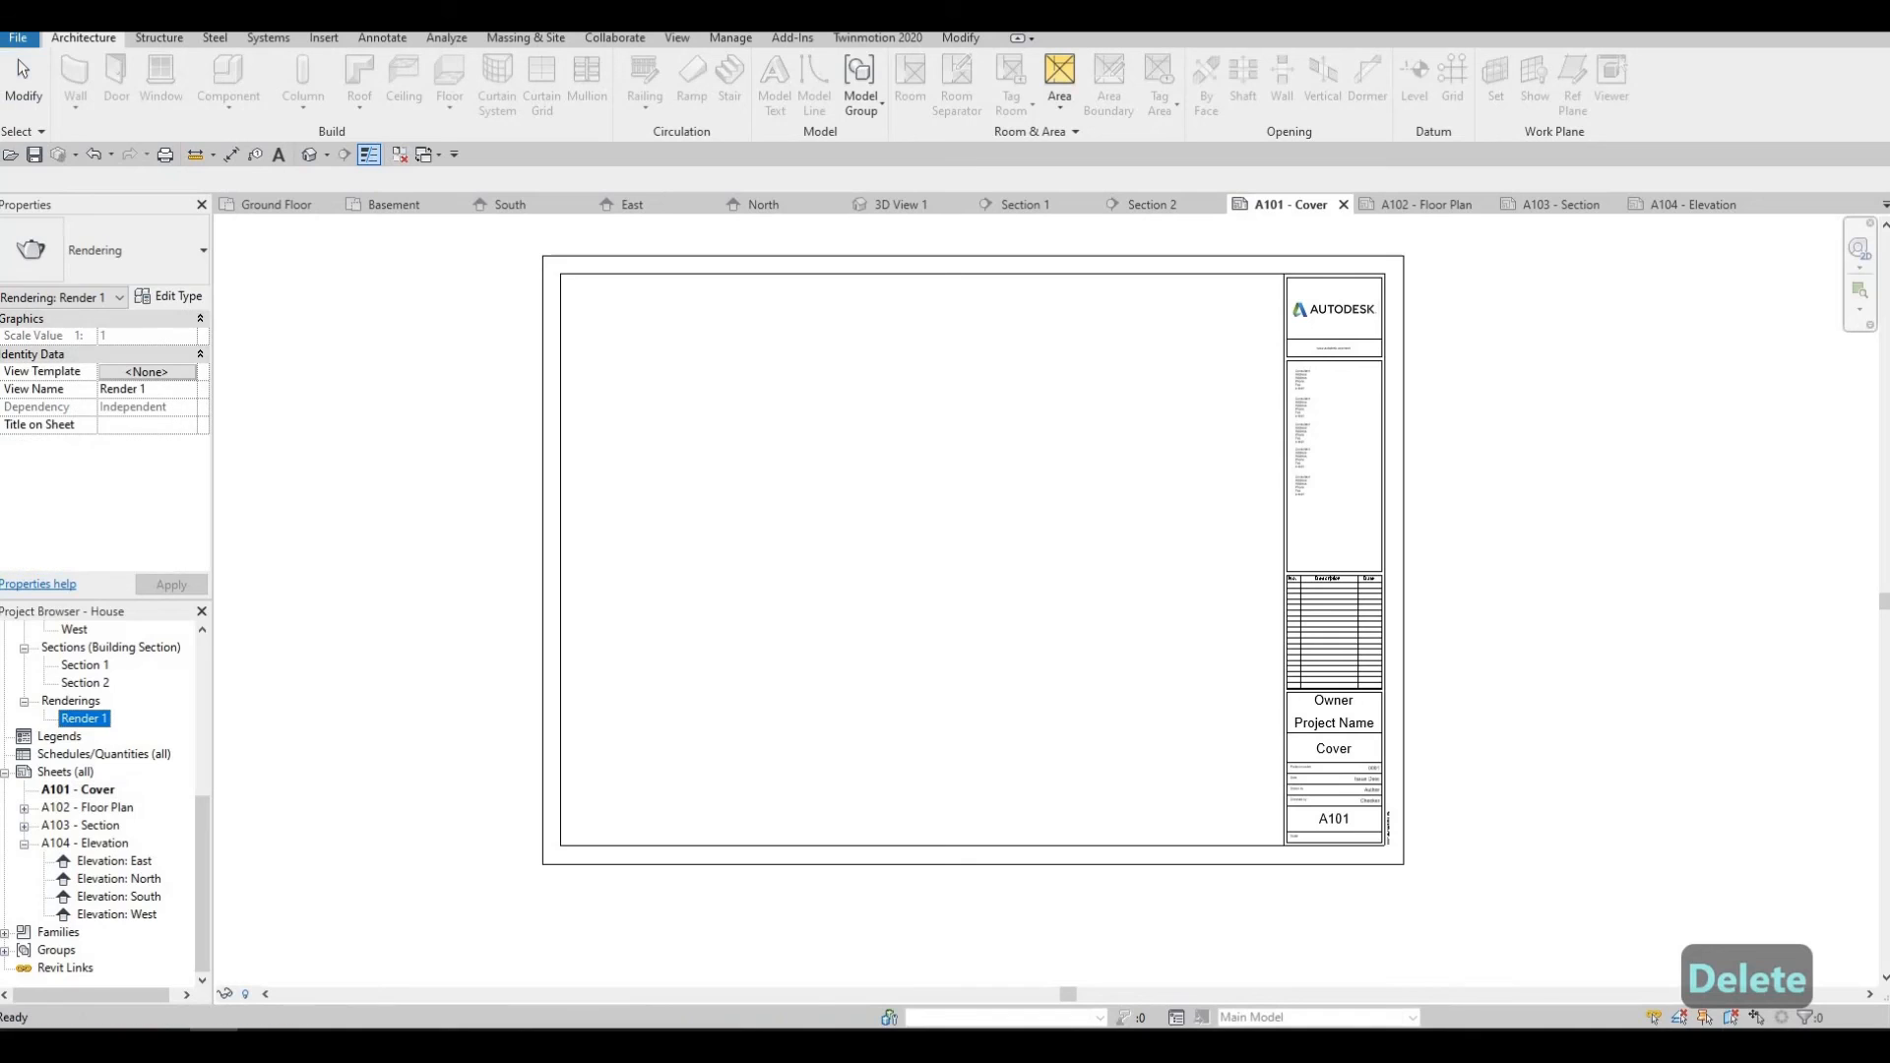
pyautogui.click(746, 666)
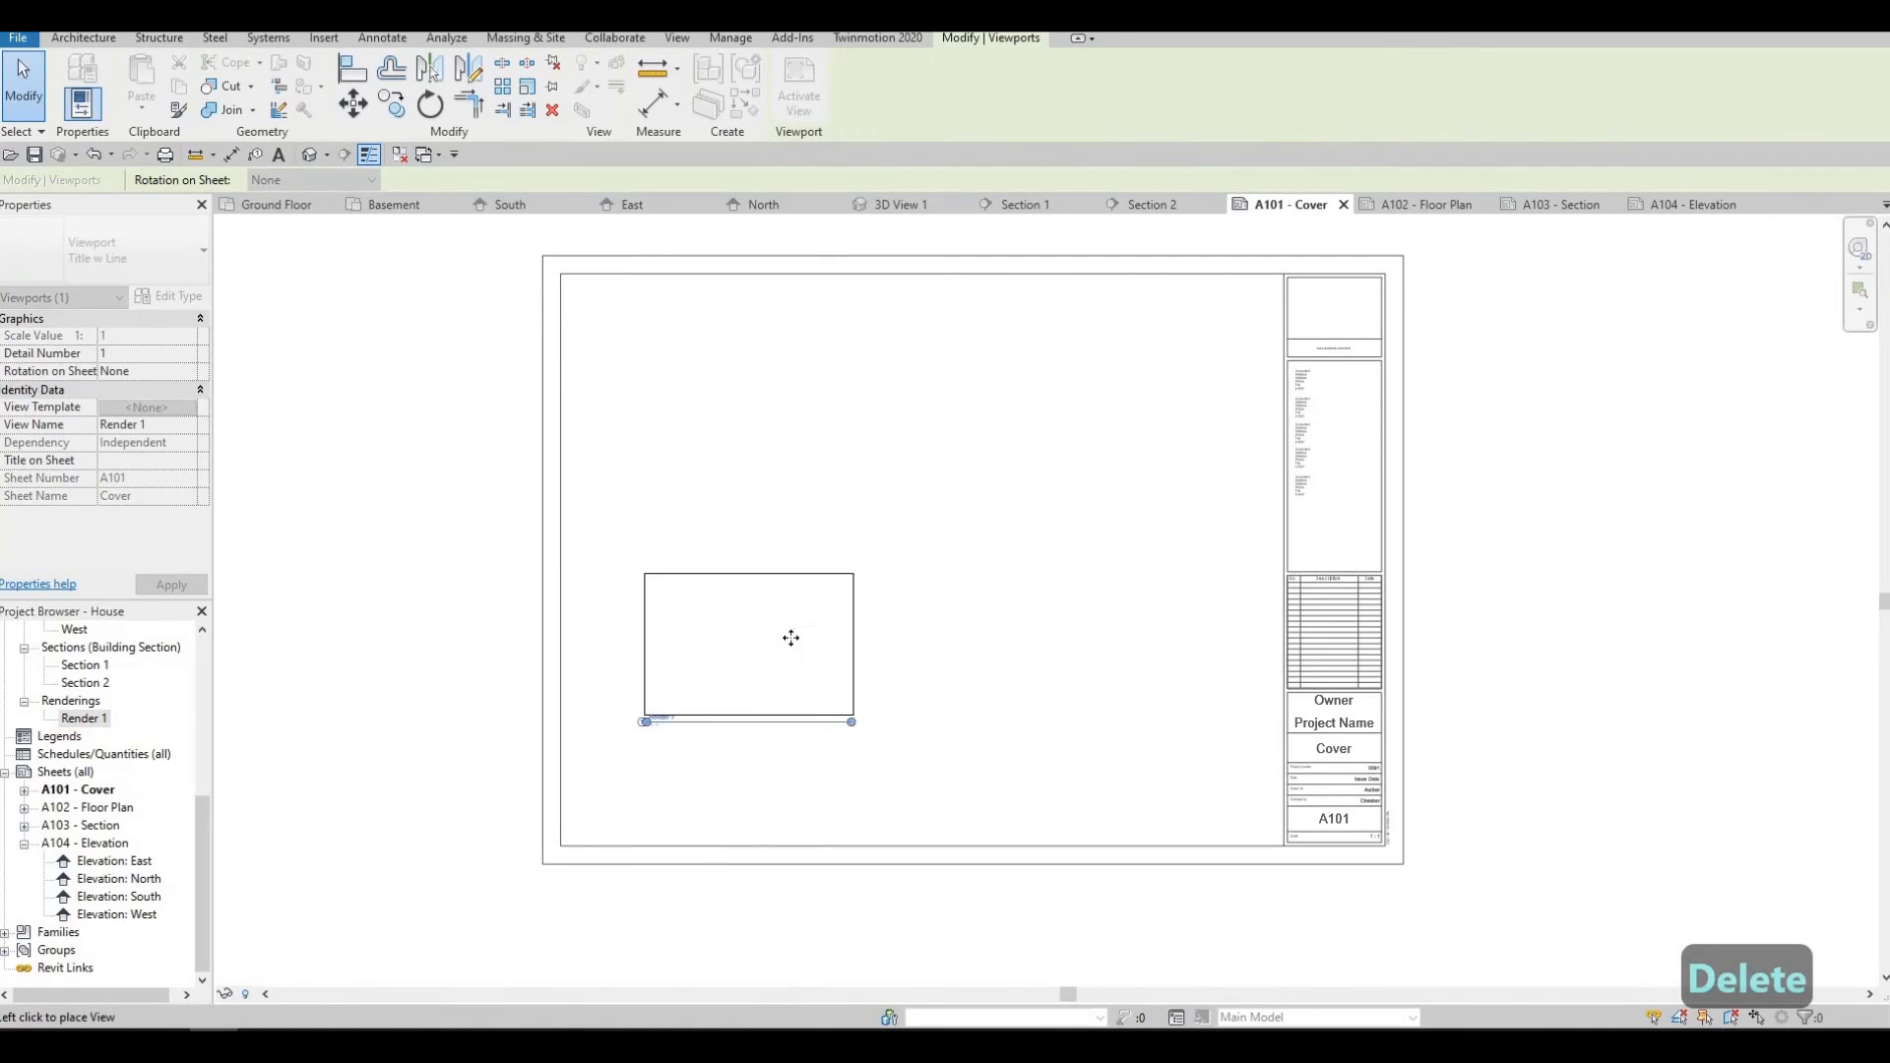
pyautogui.press('Escape')
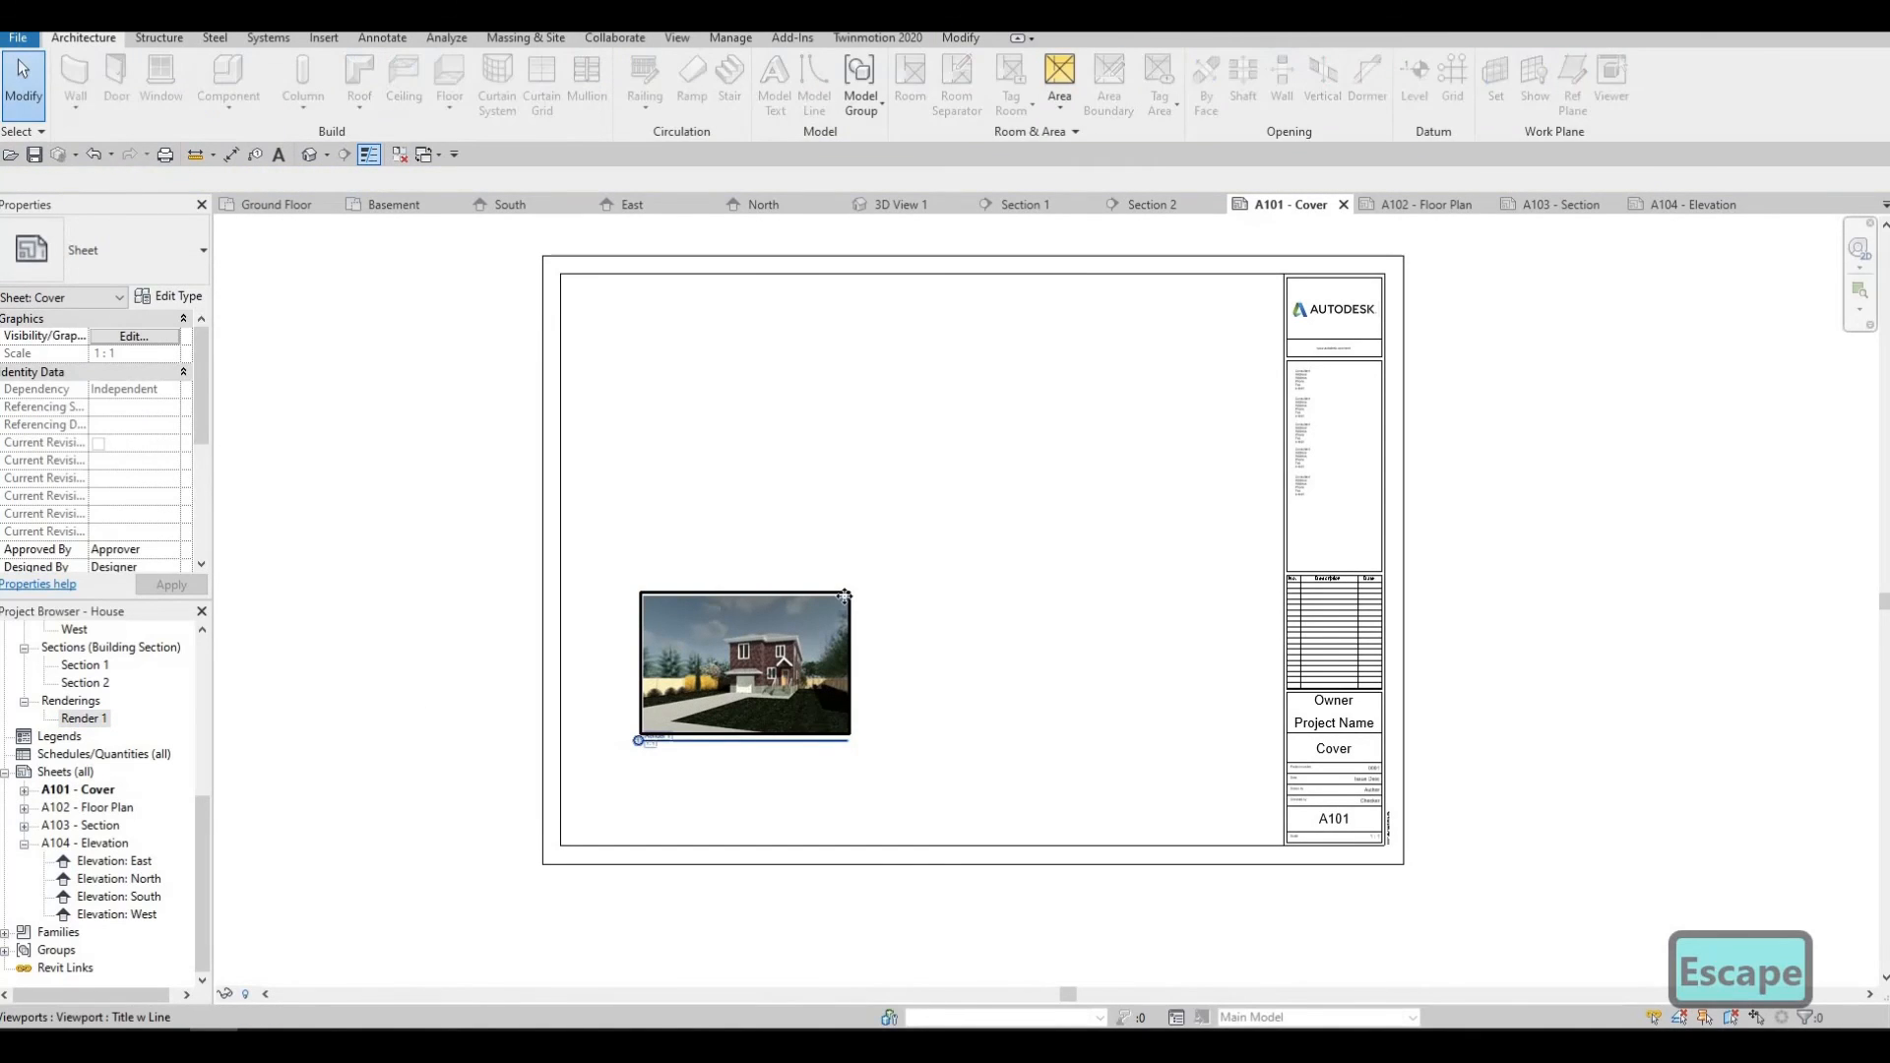
# Activate the Render 1 viewport, enlarge its image proportionally to about 908 by 607, and deactivate the view.
pyautogui.click(849, 604)
pyautogui.doubleClick(848, 605)
pyautogui.click(845, 600)
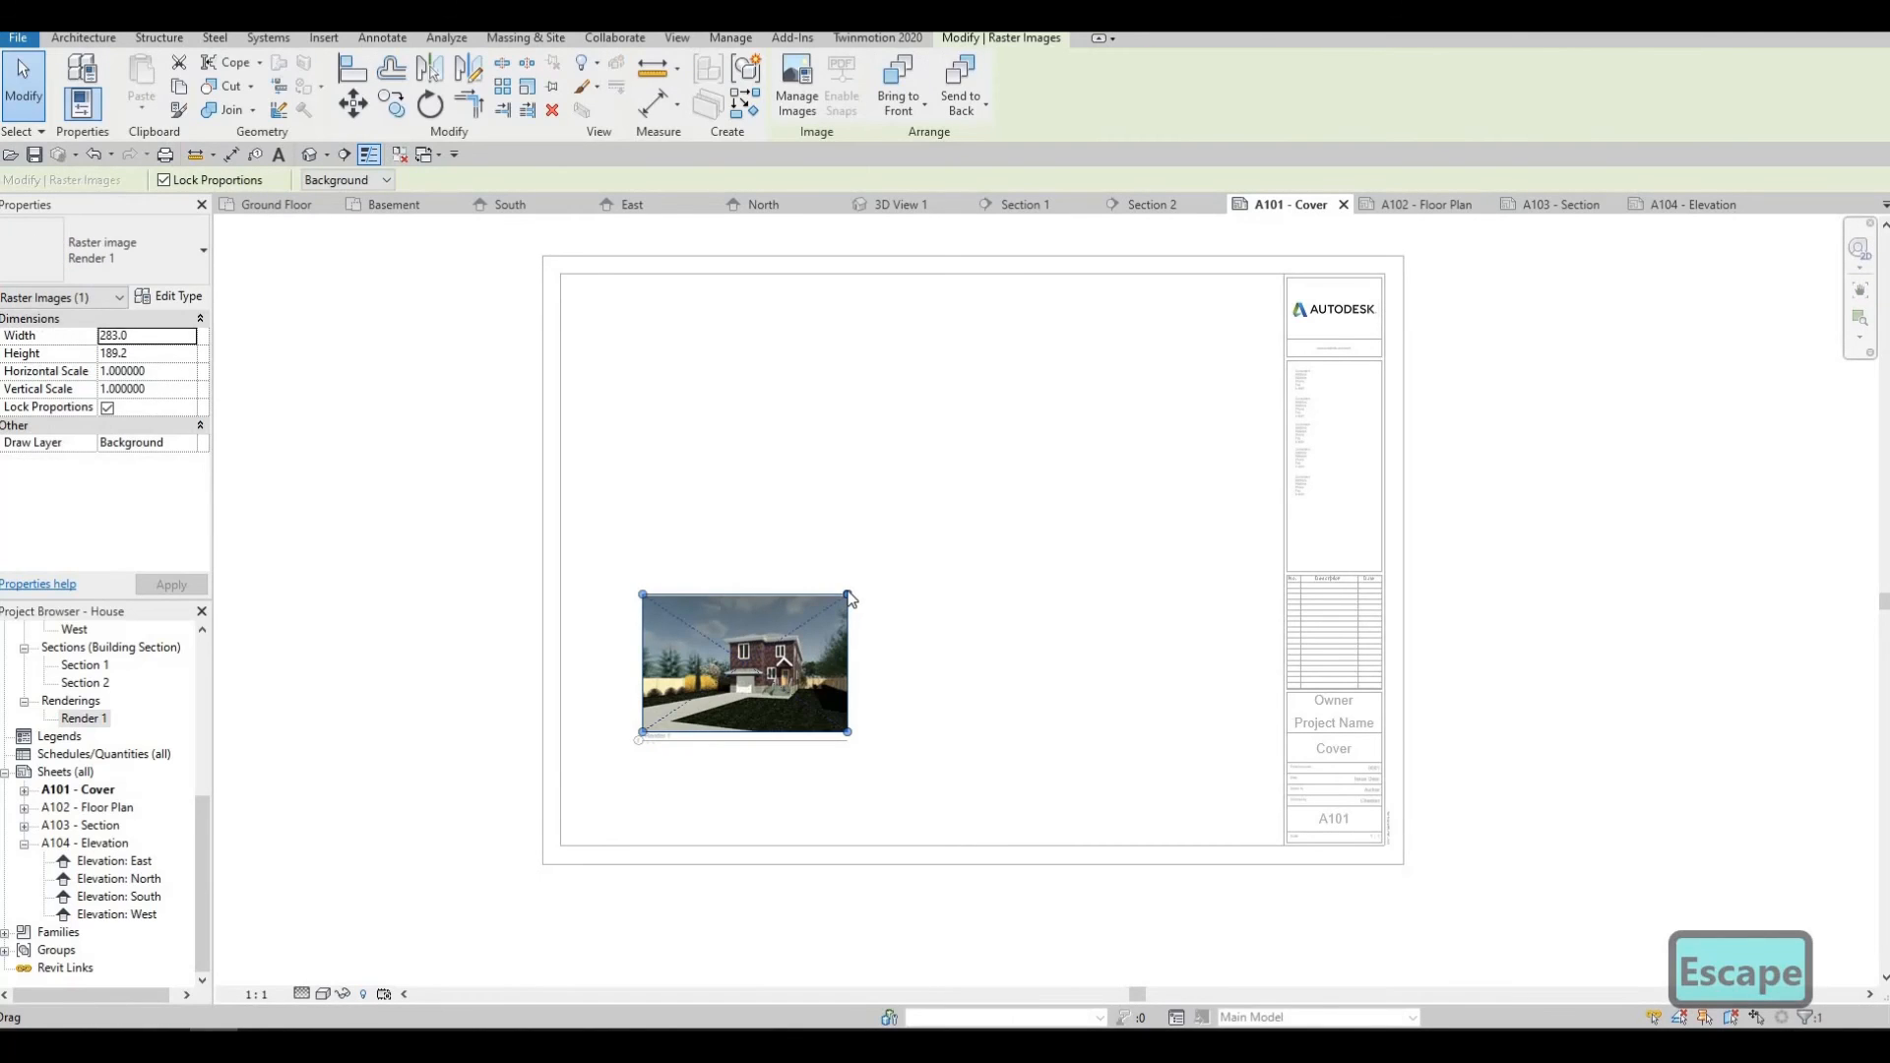
pyautogui.moveTo(938, 525); pyautogui.dragTo(1219, 327)
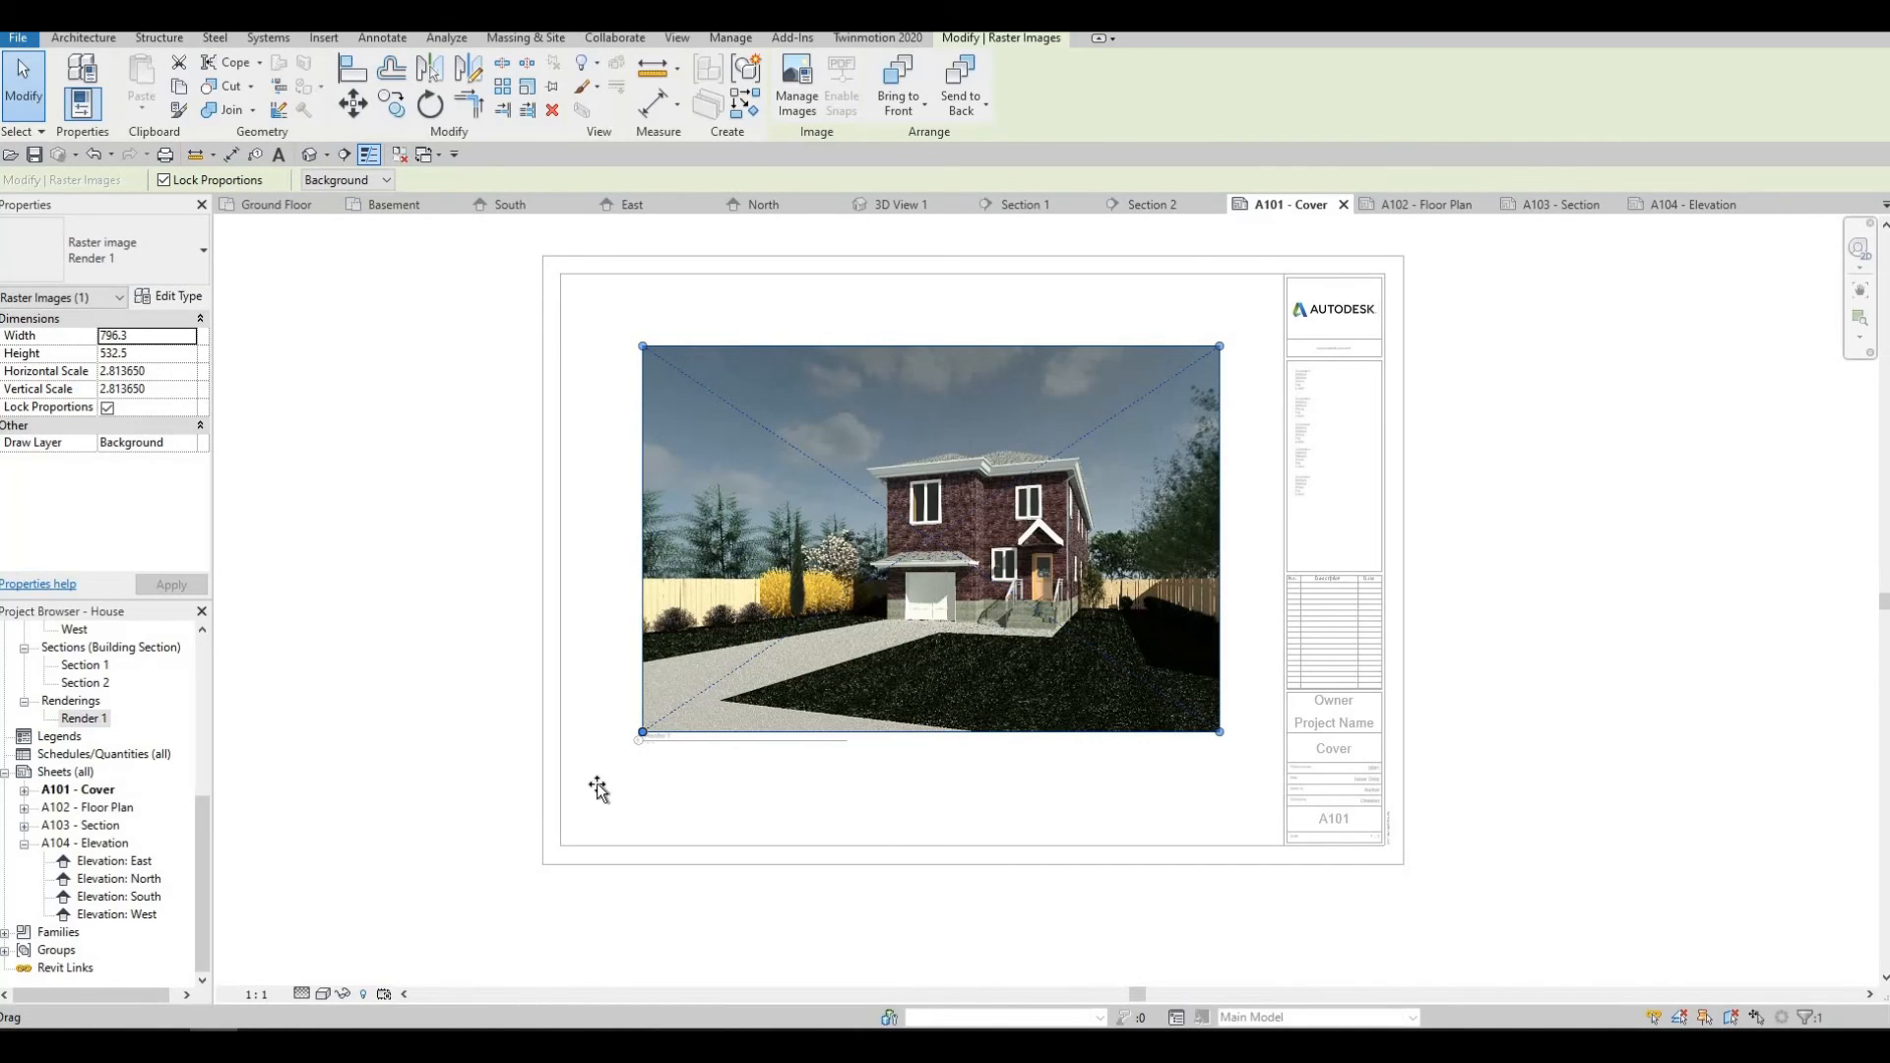
pyautogui.moveTo(597, 787); pyautogui.dragTo(600, 788)
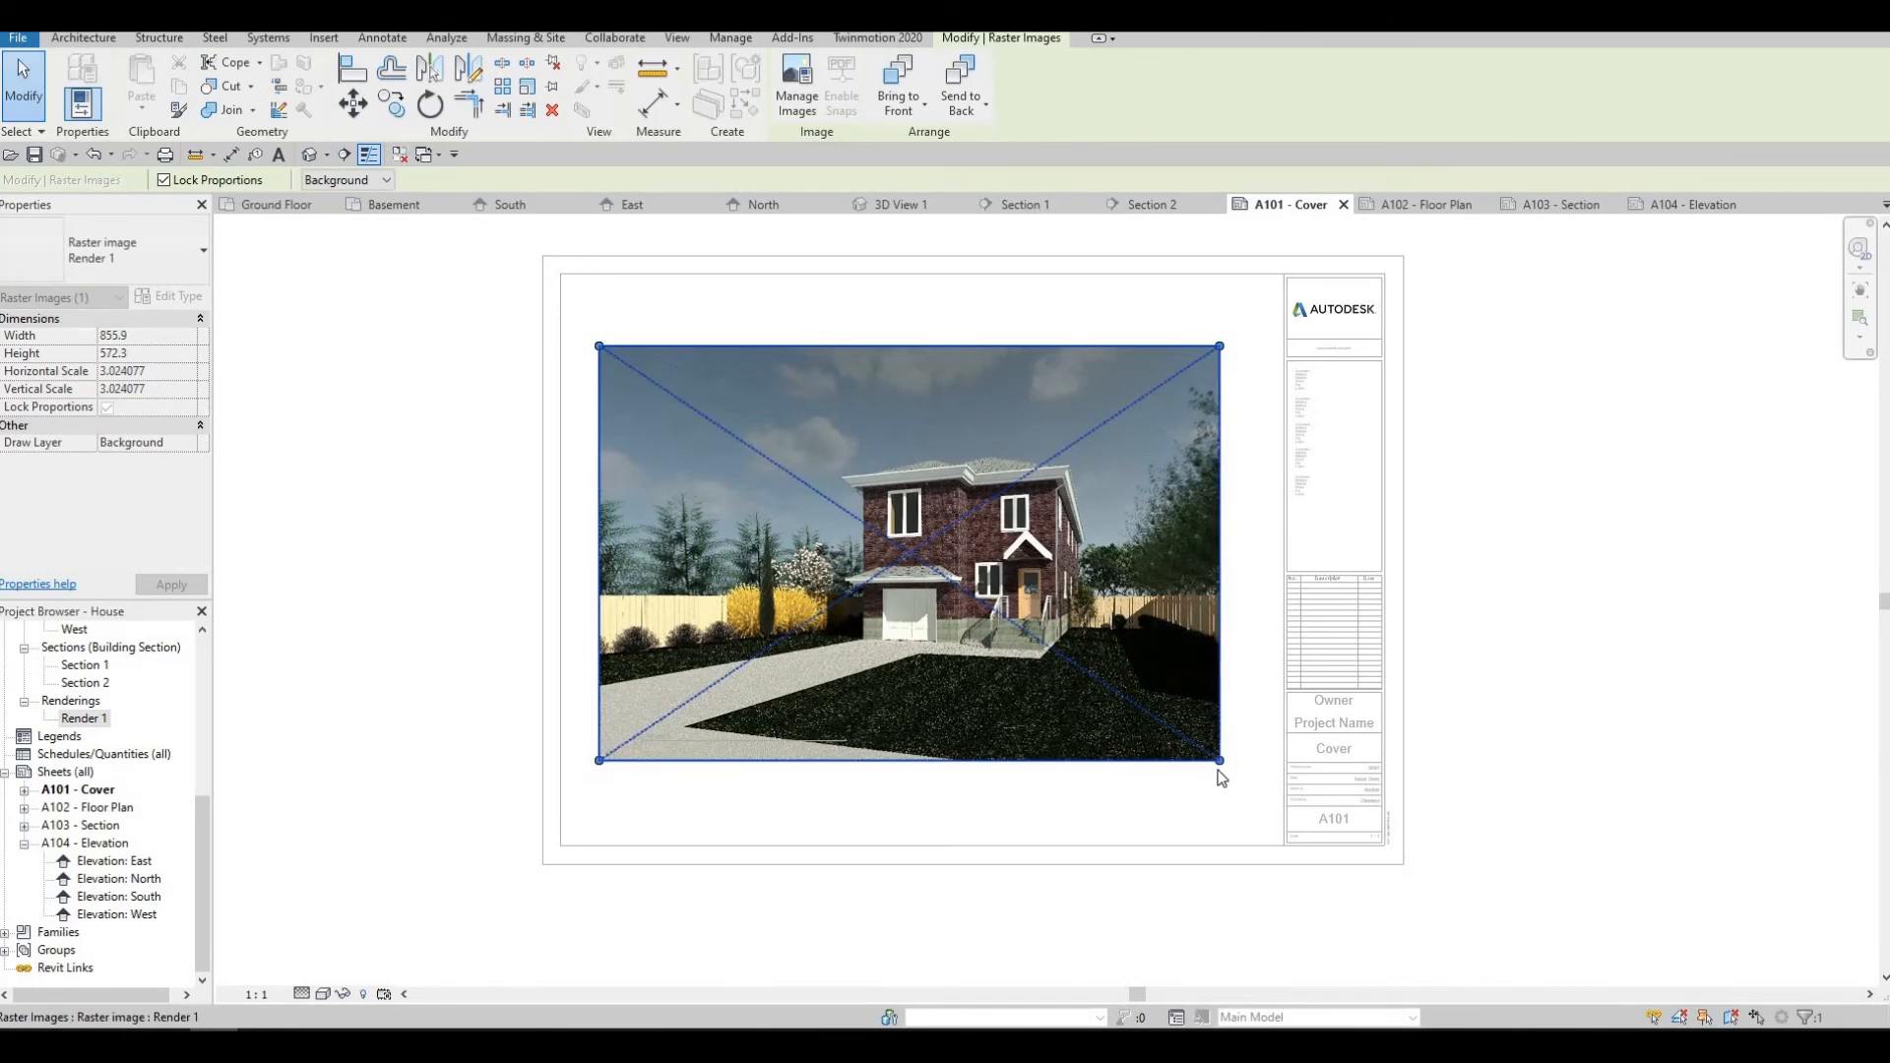
pyautogui.moveTo(1232, 774); pyautogui.dragTo(1254, 796)
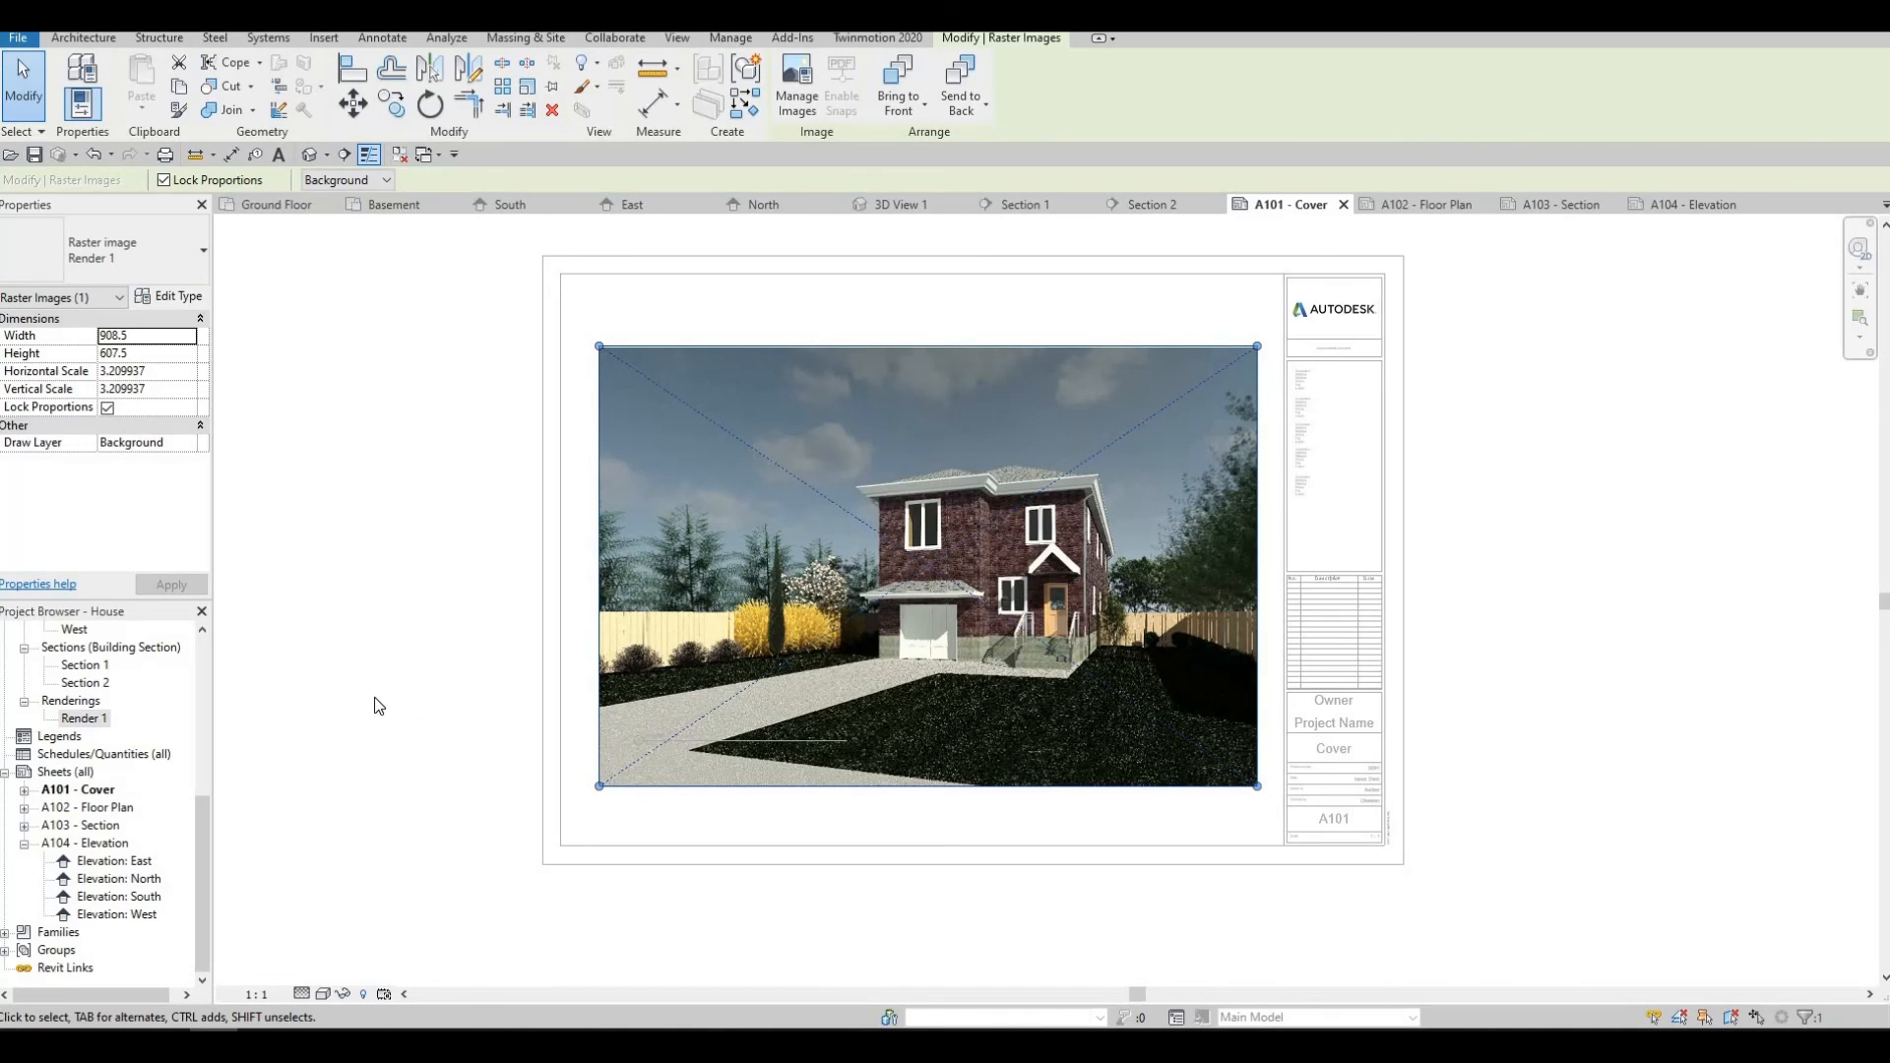
pyautogui.click(494, 719)
pyautogui.doubleClick(436, 545)
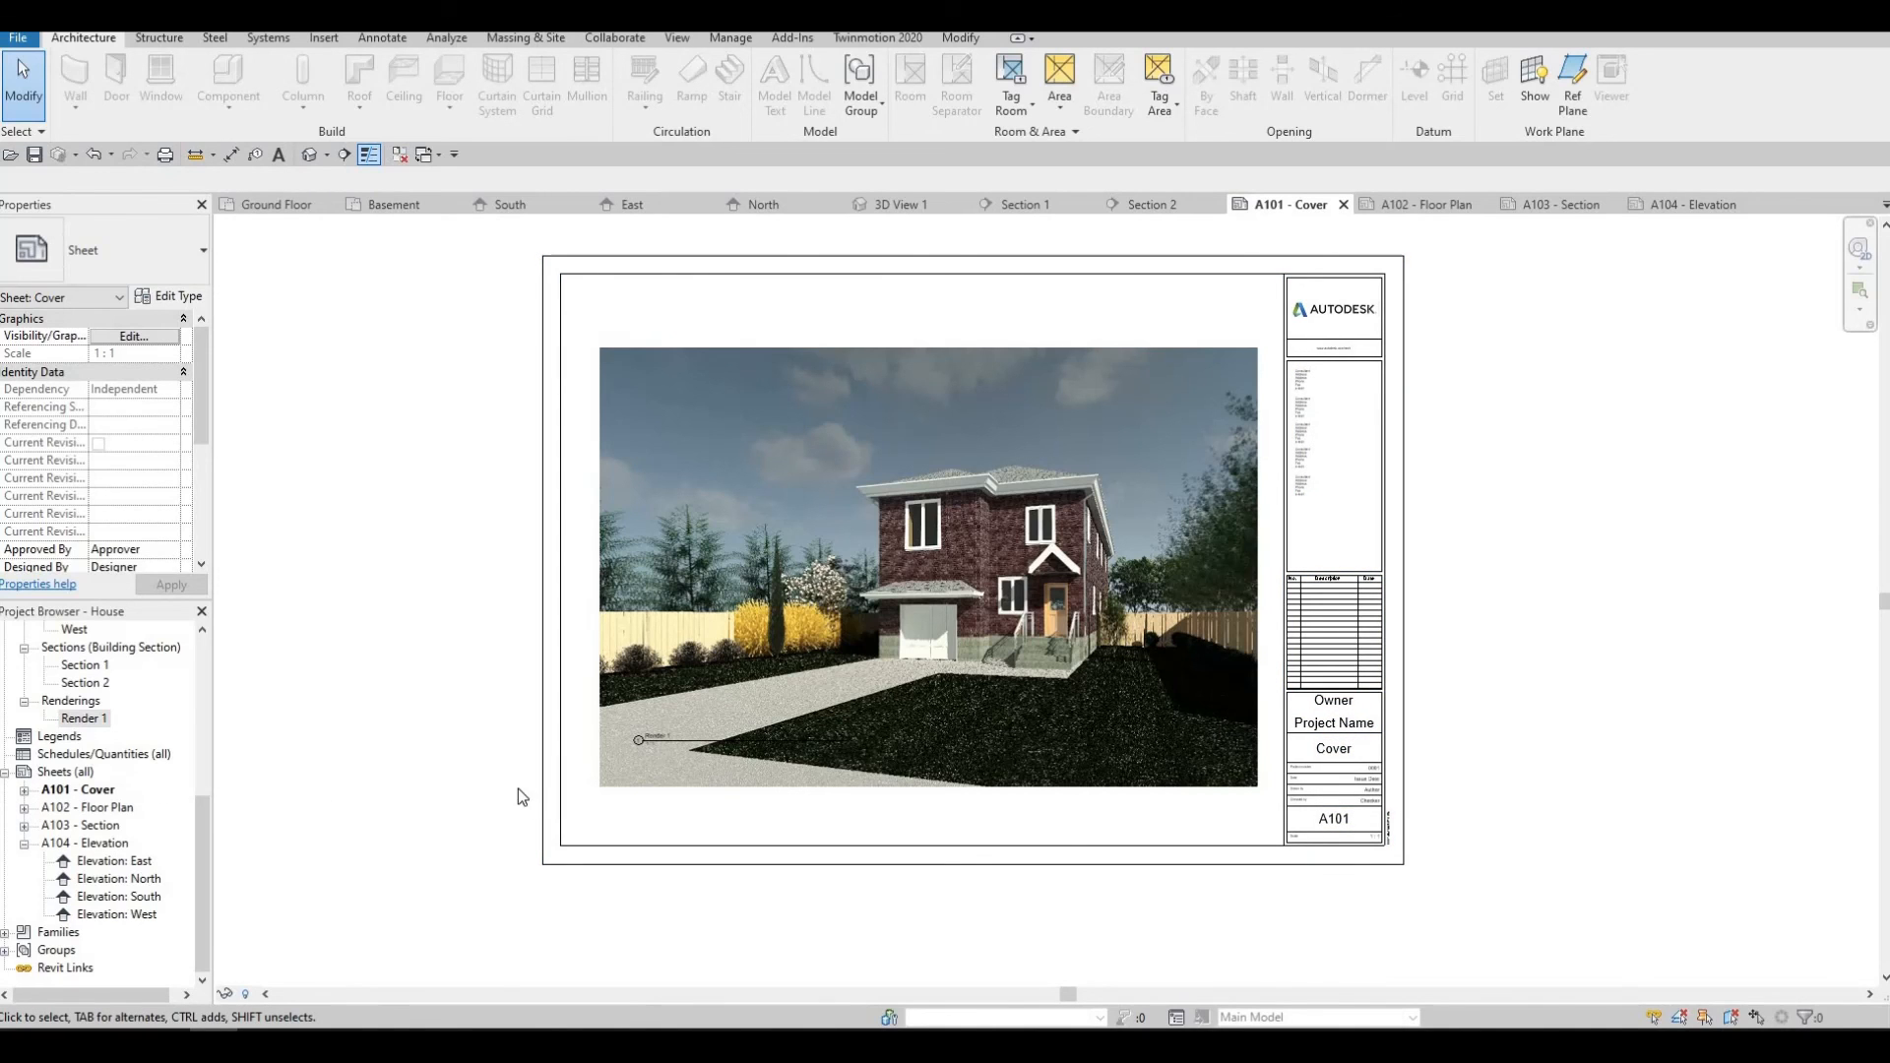
# Move the Render 1 view title off the image to just below its lower edge.
pyautogui.press('F1')
pyautogui.scroll(3, 670, 774)
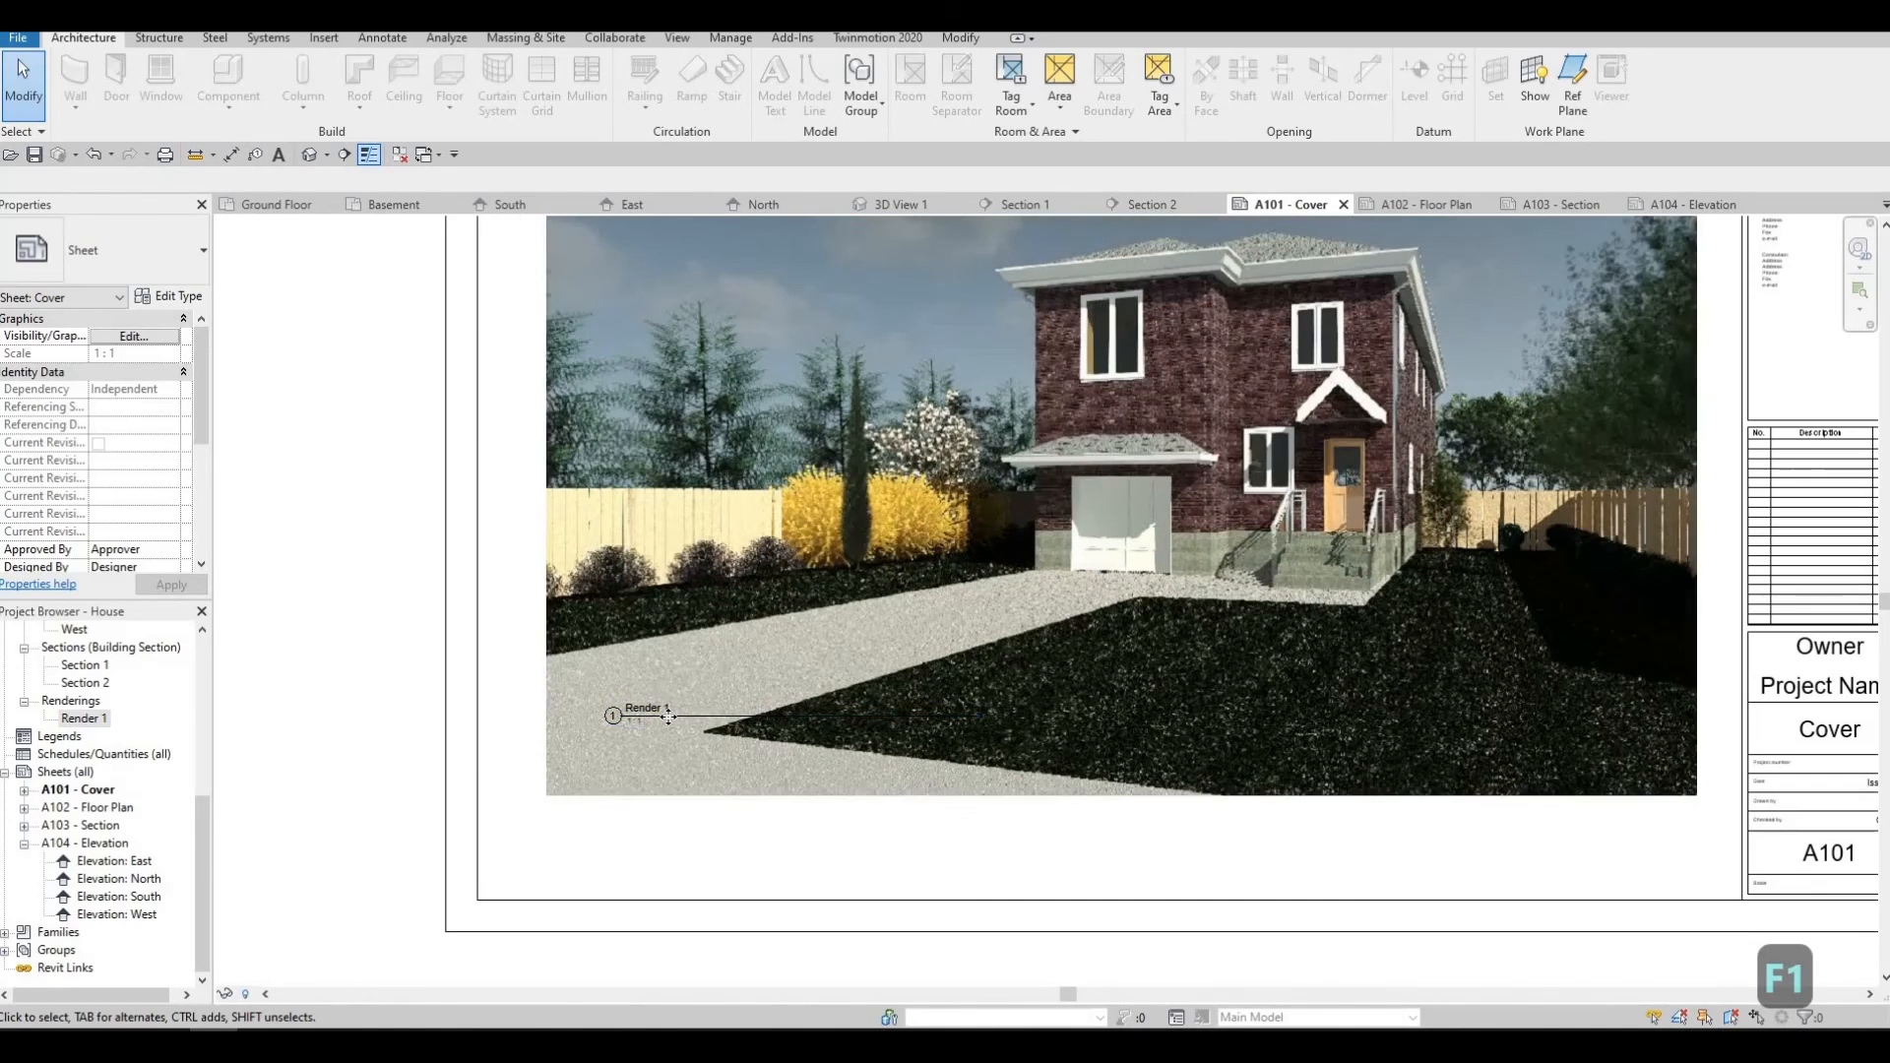
pyautogui.moveTo(658, 715); pyautogui.dragTo(661, 842)
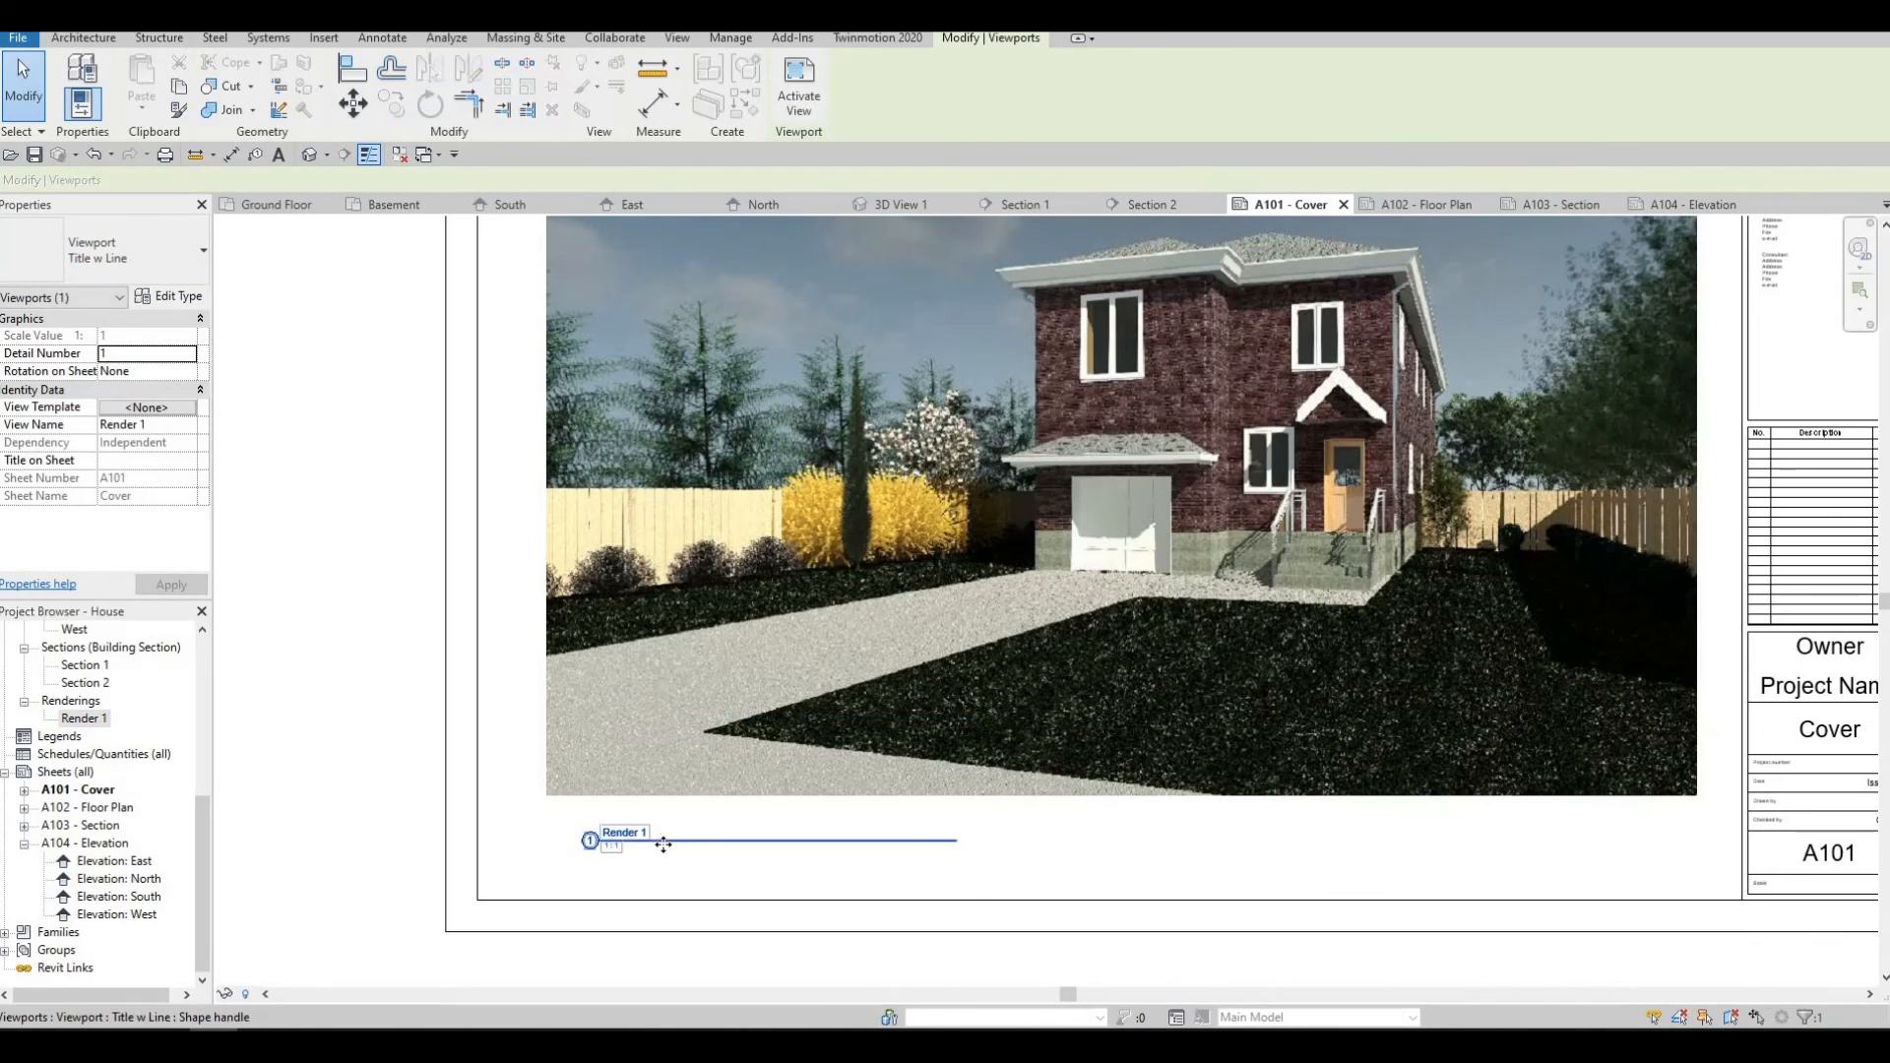
# Try to delete the Render 1 view title from the cover sheet.
pyautogui.press('Delete')
pyautogui.press('Delete')
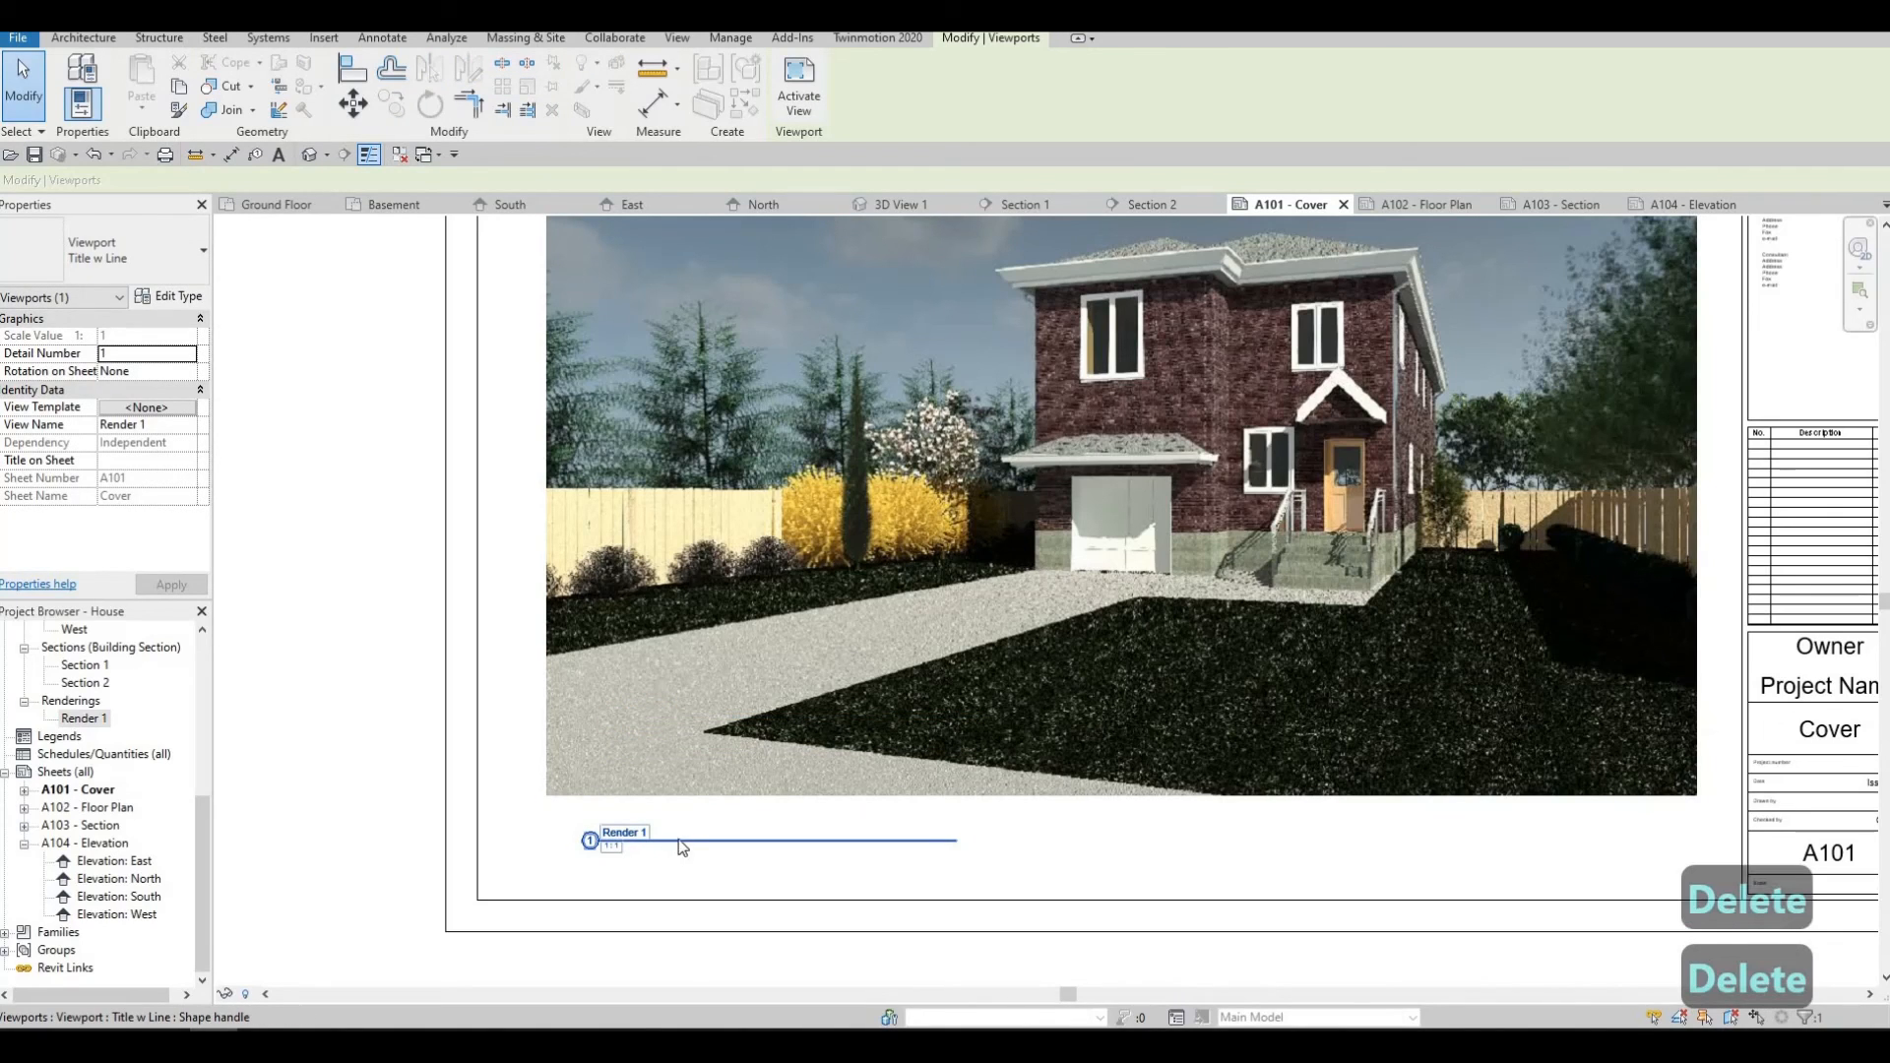
pyautogui.rightClick(677, 839)
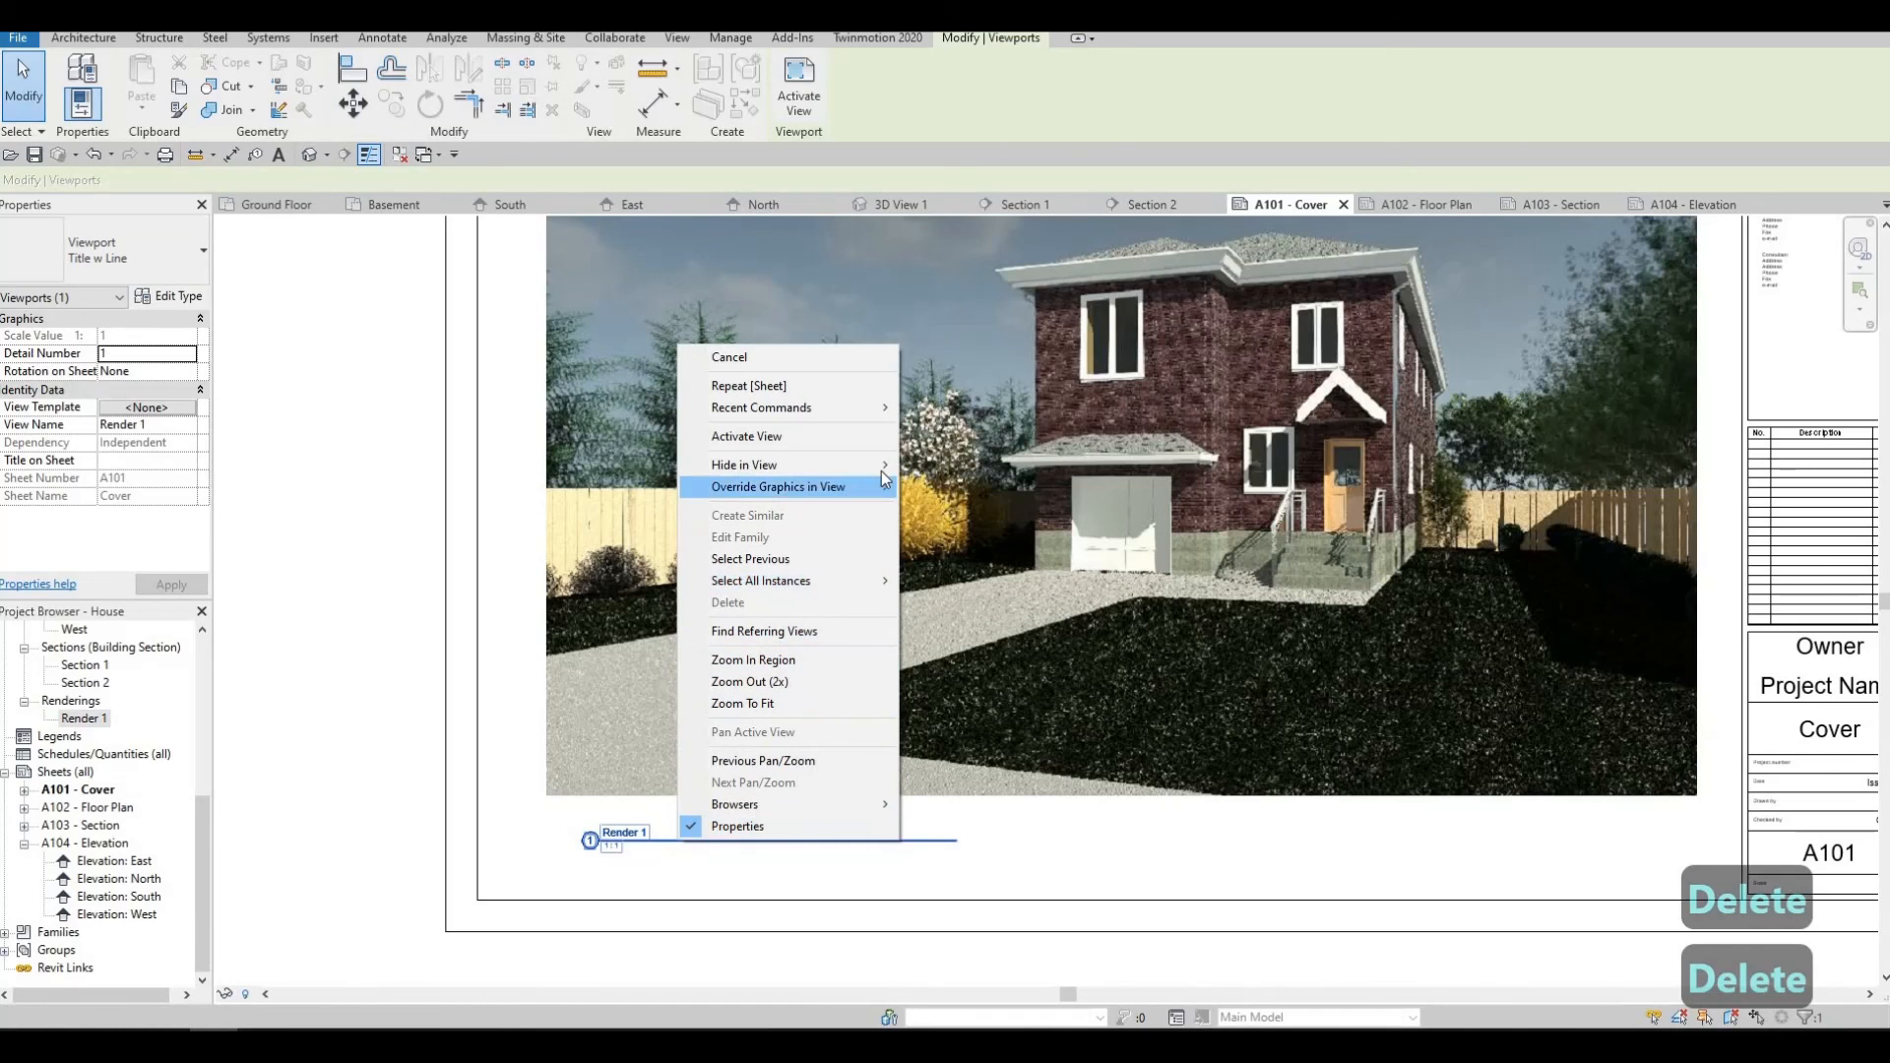
pyautogui.moveTo(852, 482)
pyautogui.press('Escape')
pyautogui.press('Escape')
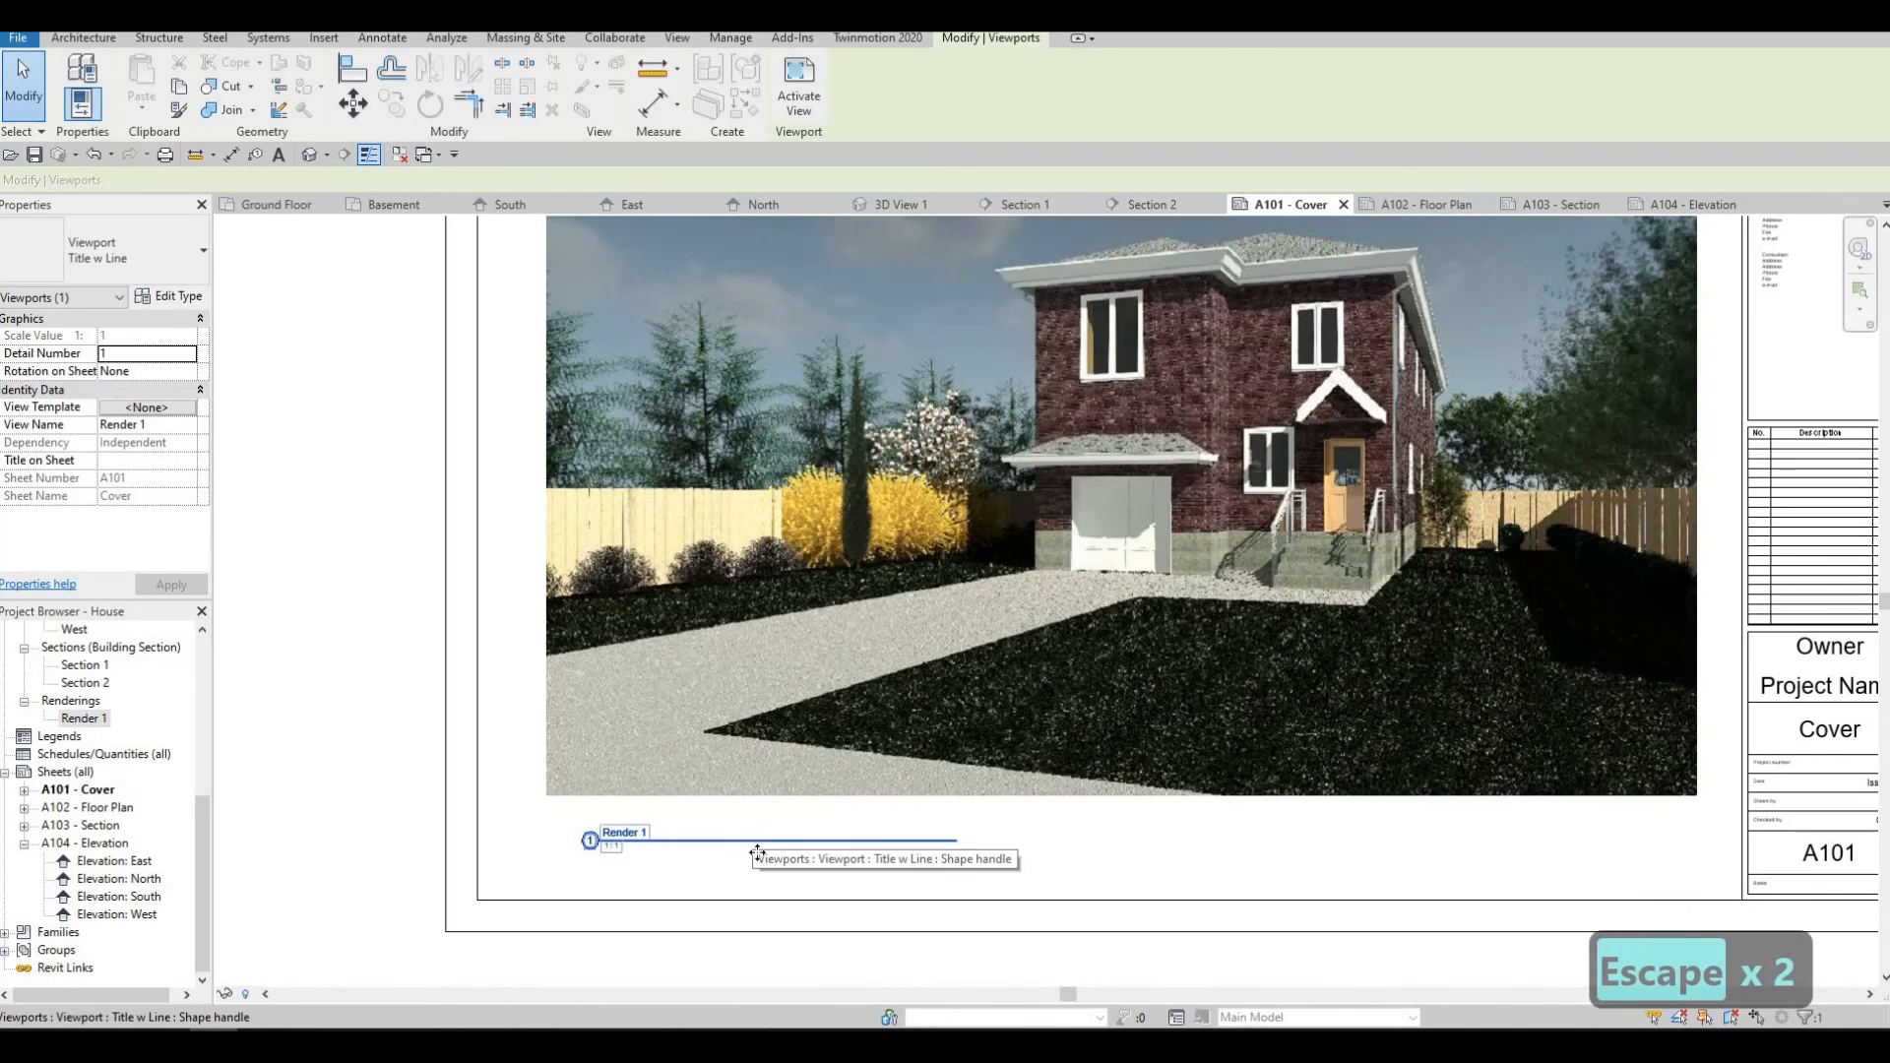
# Move the Render 1 view title further down, close to the sheet's lower border, and clear the selection.
pyautogui.moveTo(722, 844); pyautogui.dragTo(728, 888)
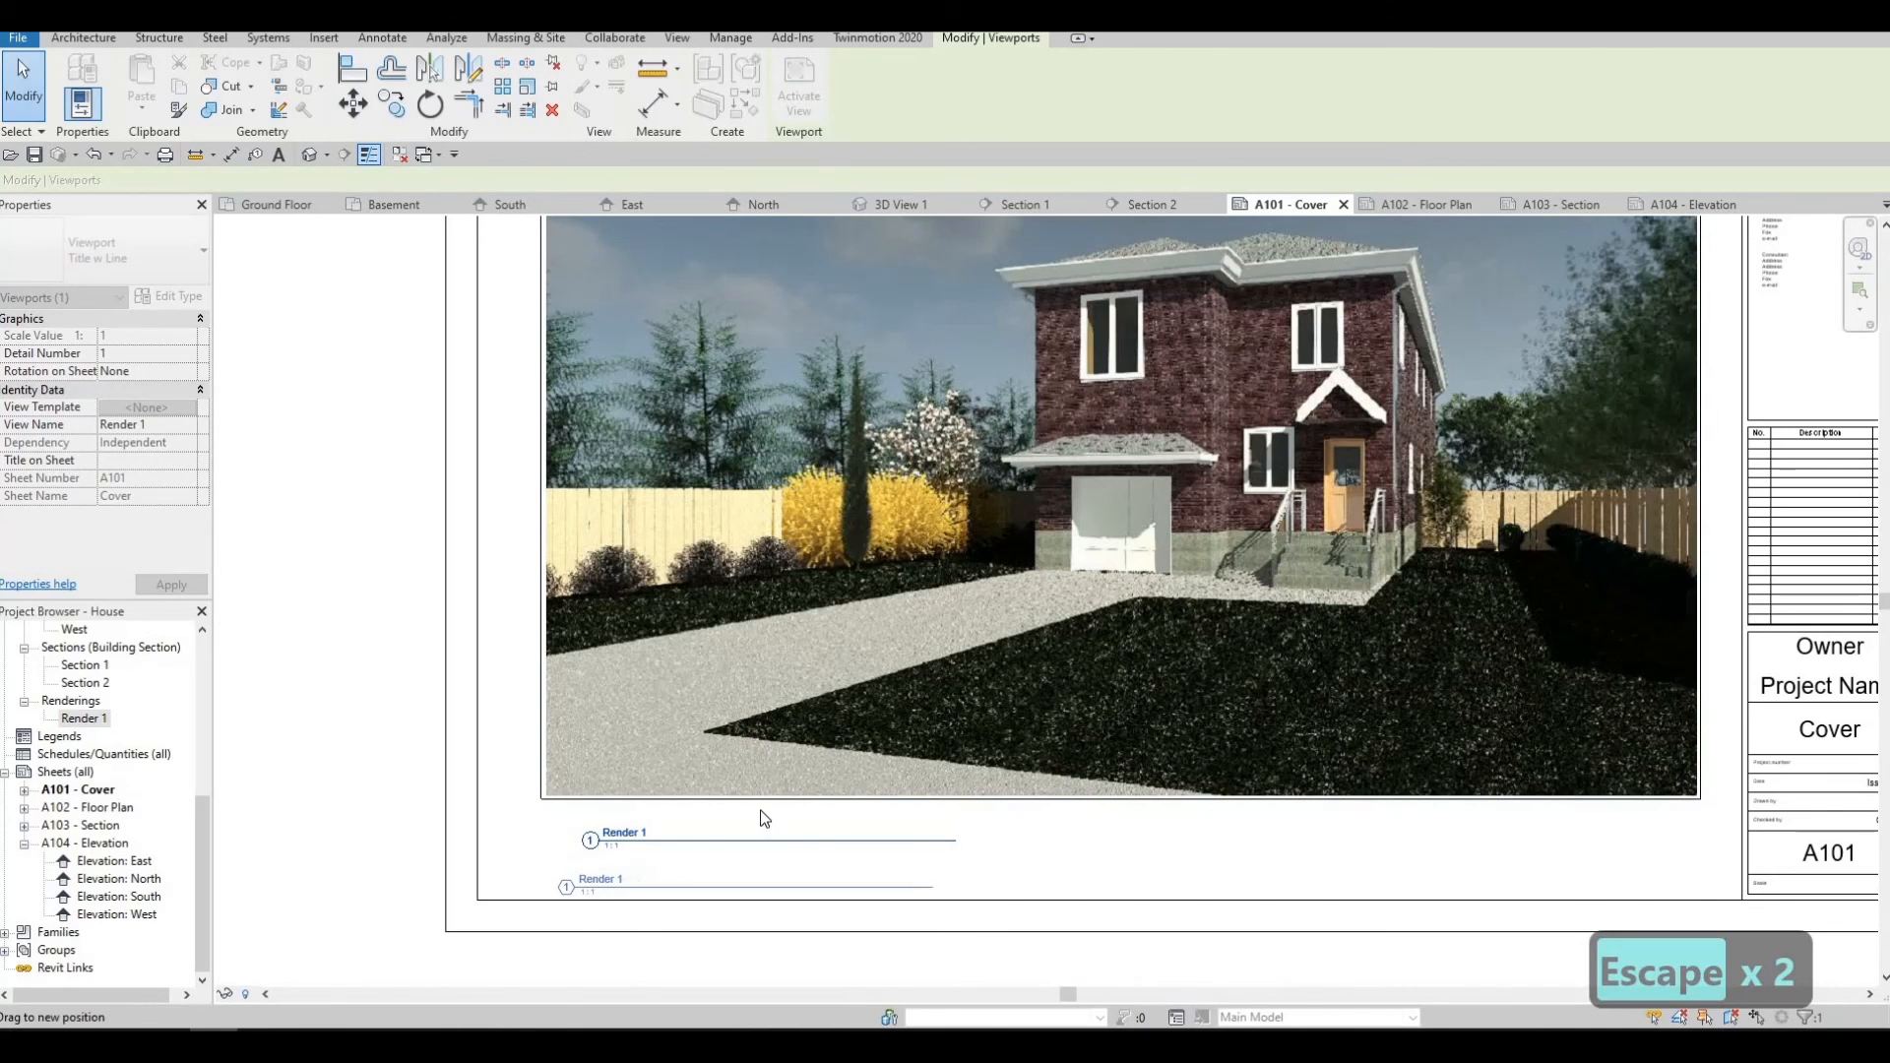
pyautogui.press('Escape')
pyautogui.scroll(-3, 784, 801)
pyautogui.scroll(2, 832, 768)
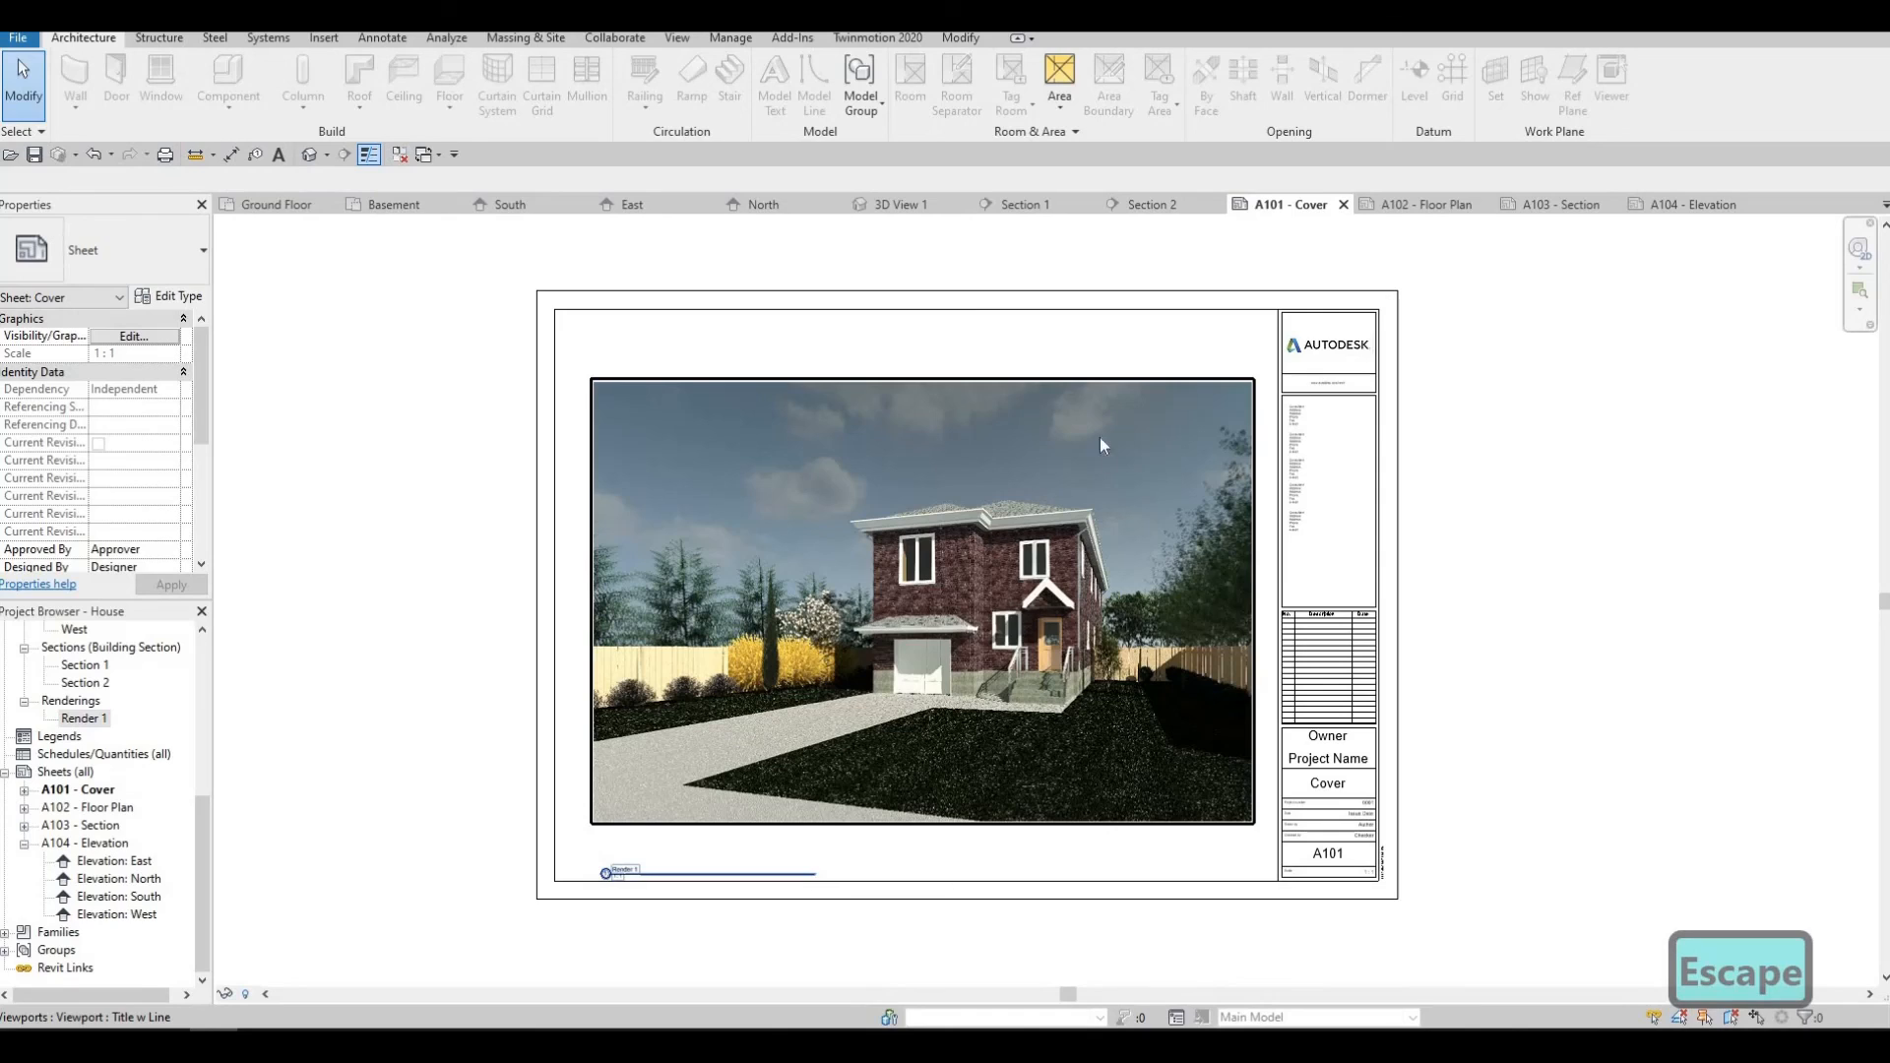
pyautogui.press('Escape')
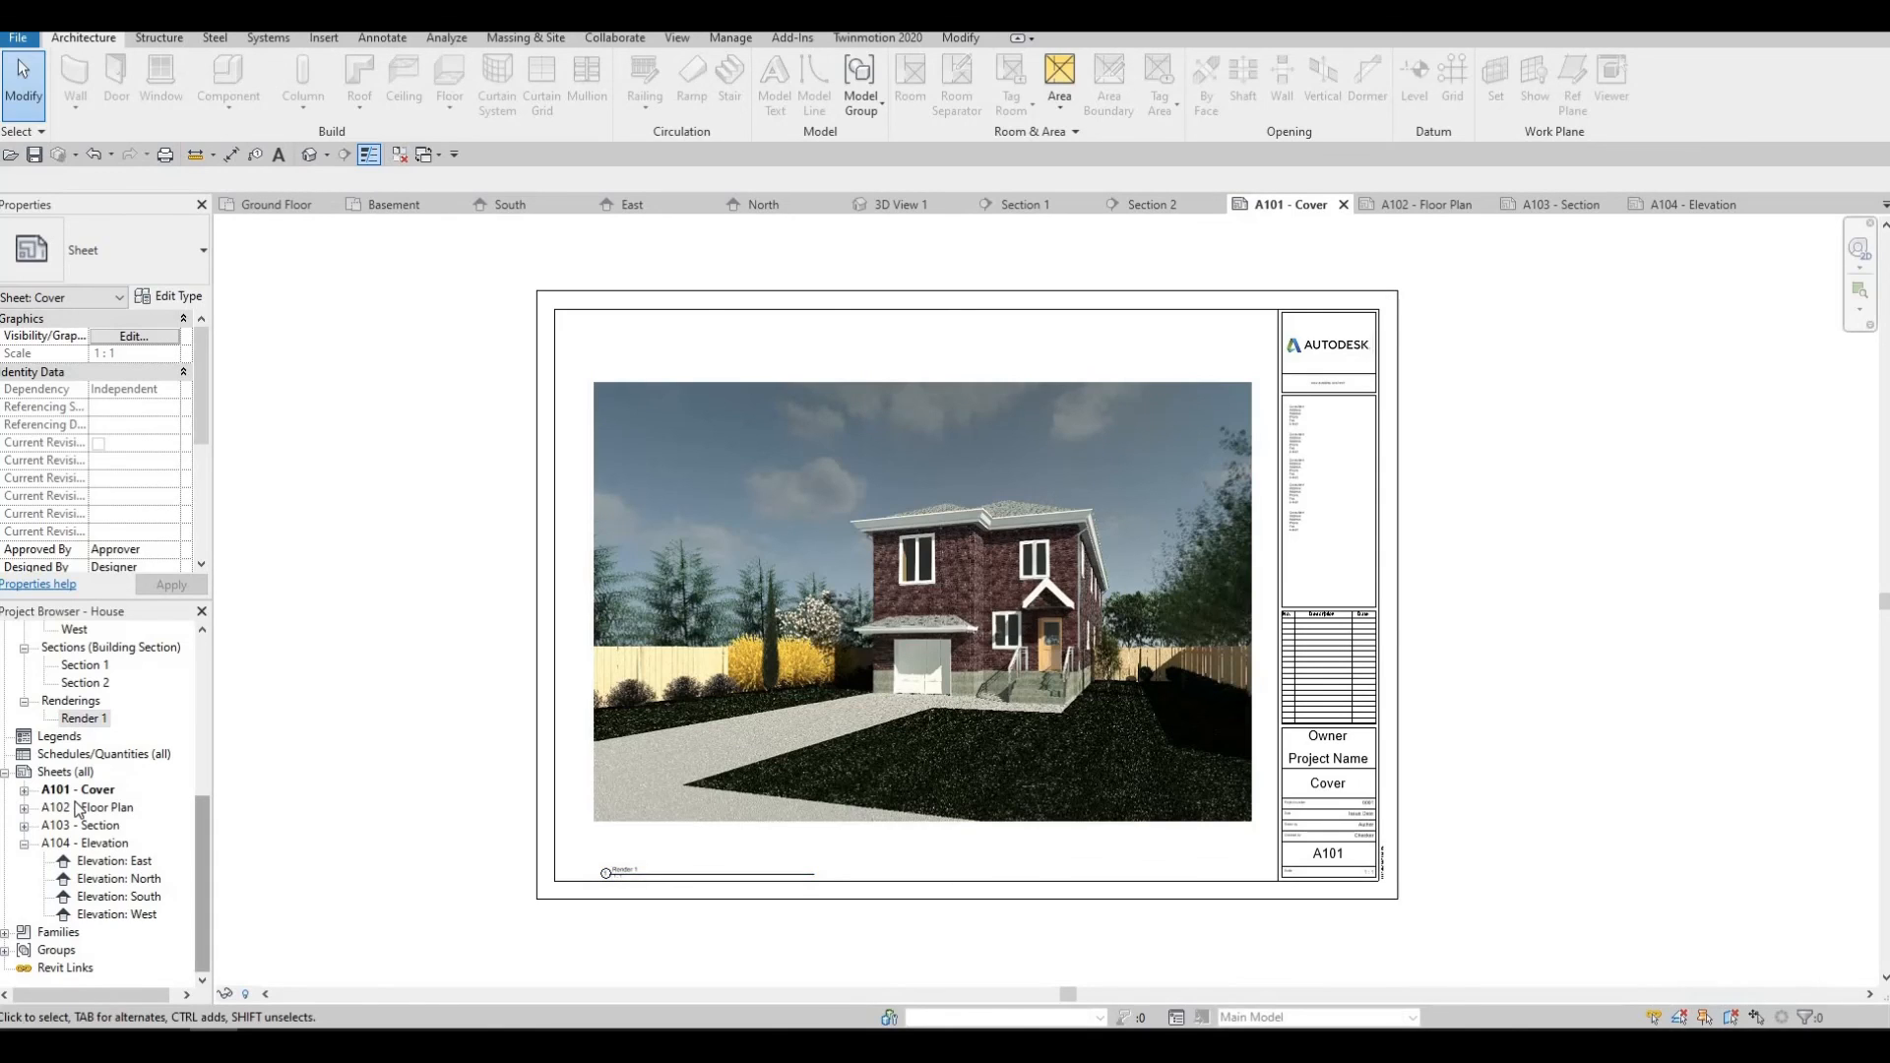
pyautogui.scroll(5, 78, 807)
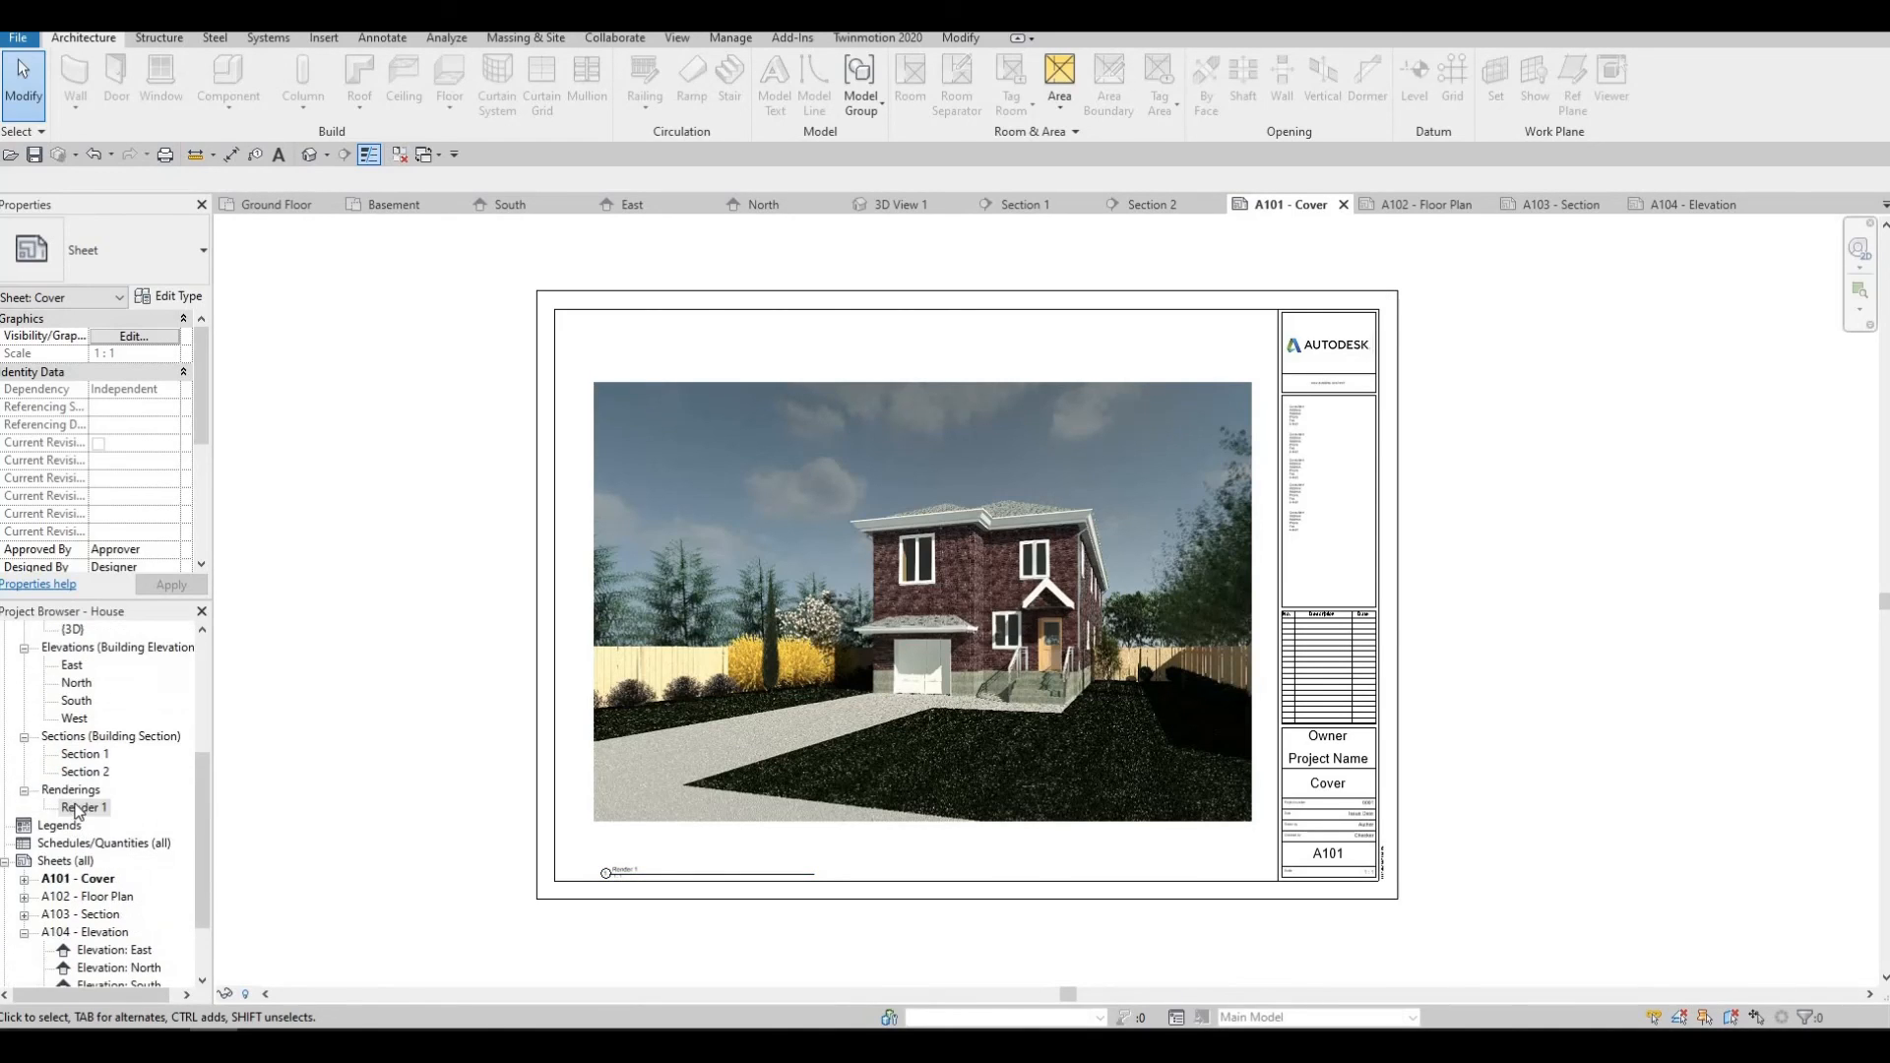
pyautogui.scroll(-2, 32, 896)
pyautogui.scroll(-1, 29, 894)
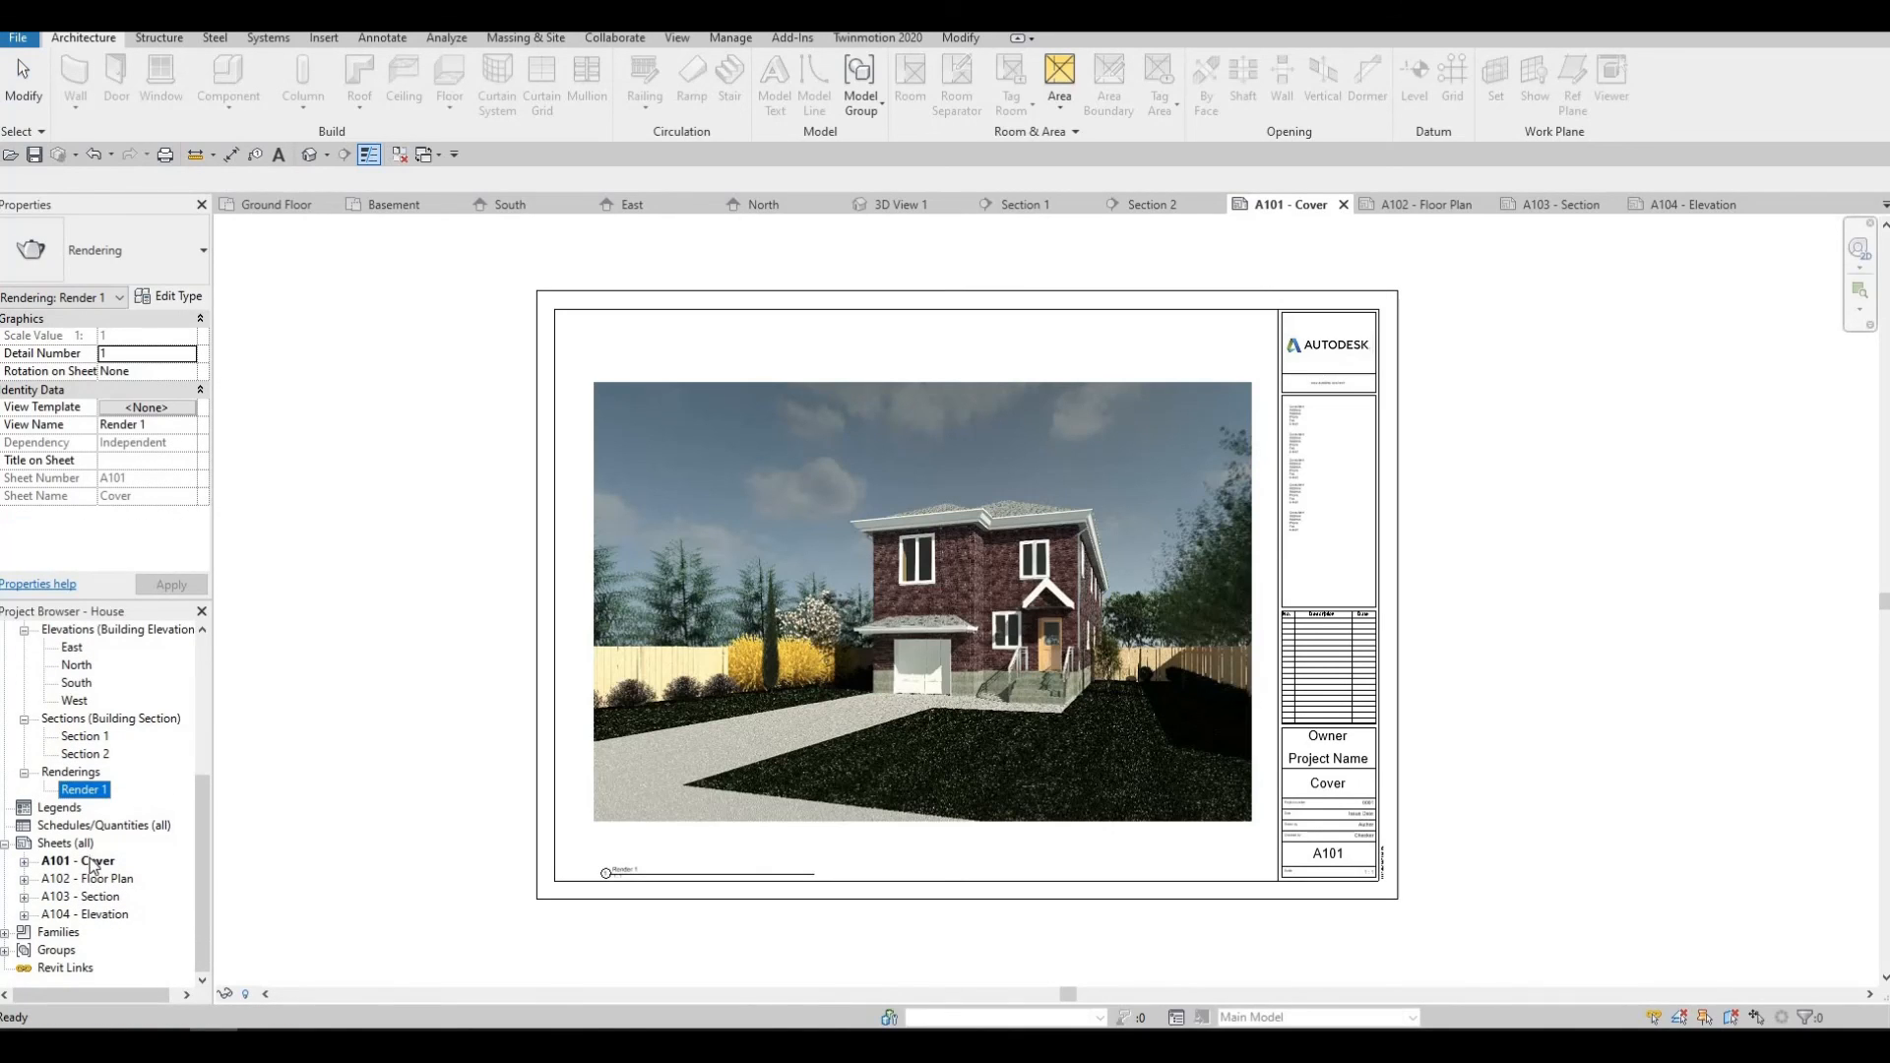
pyautogui.scroll(5, 101, 883)
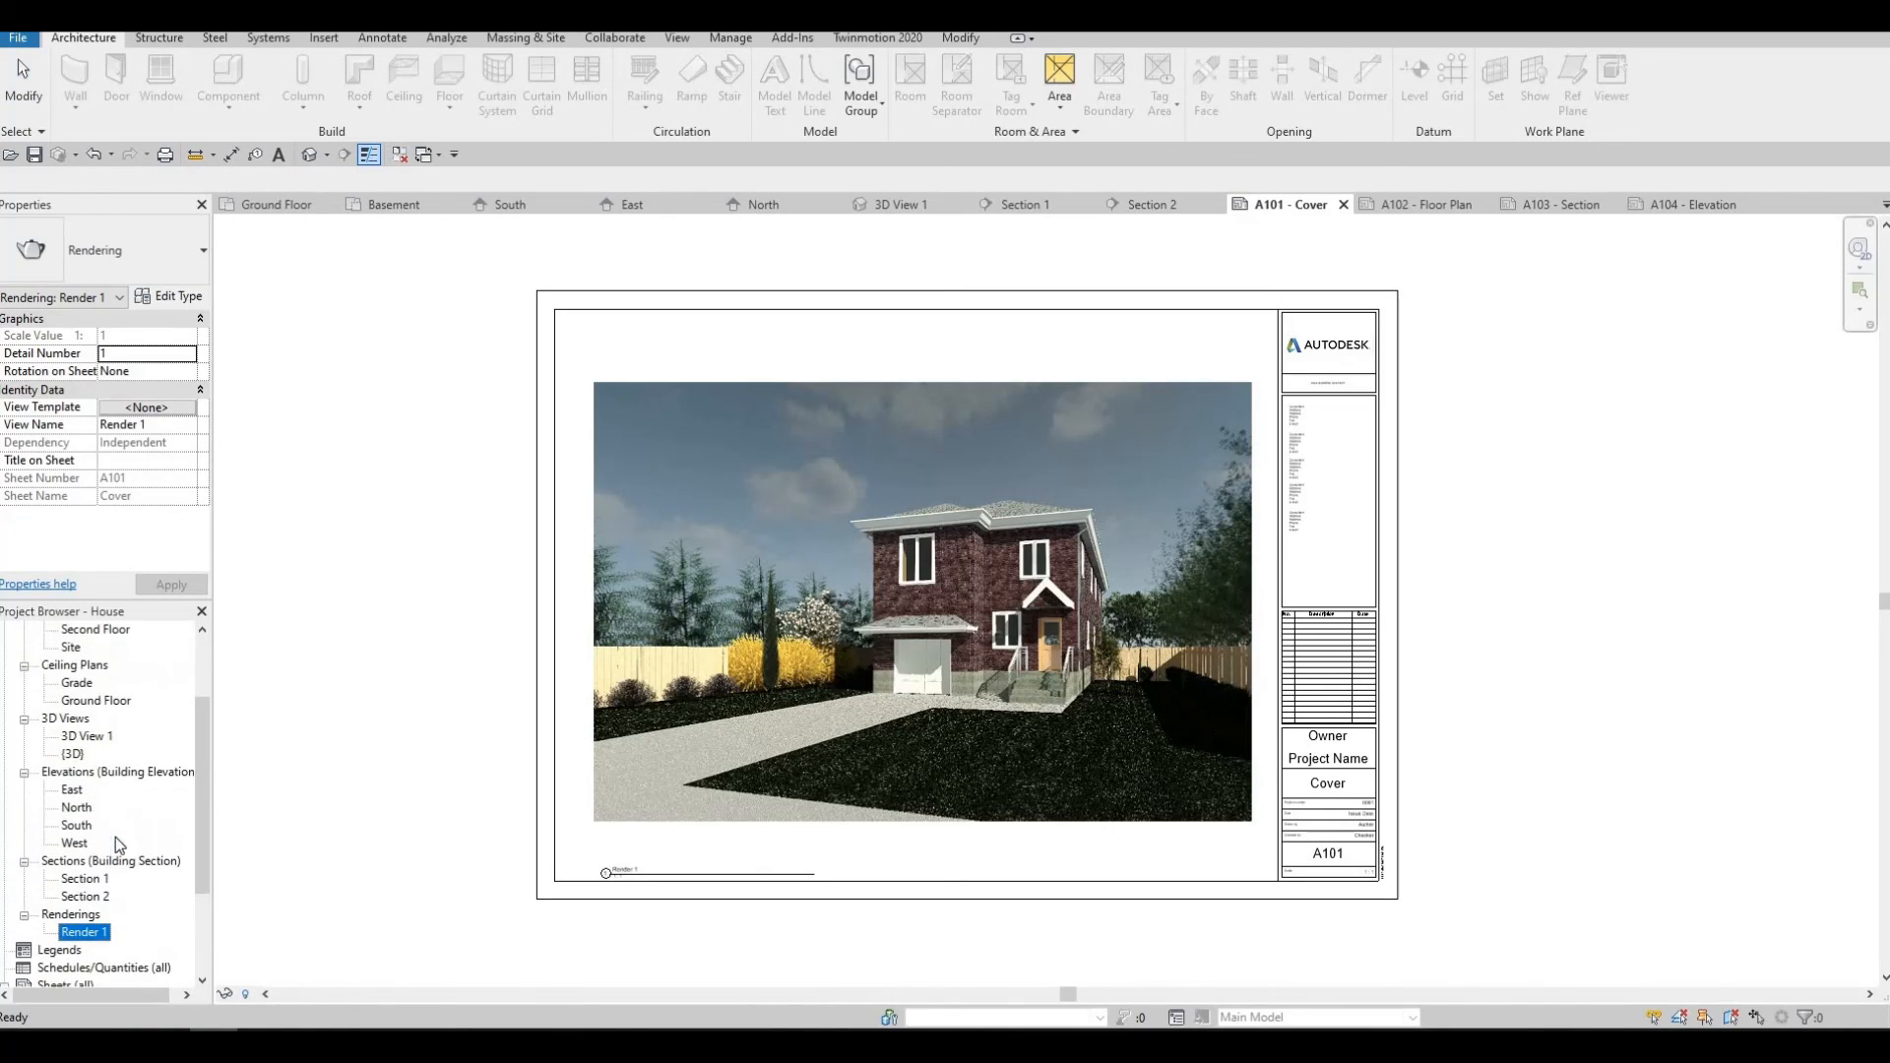
# Review the project's export options, including CAD formats and Images and Animations, without exporting anything.
pyautogui.click(18, 41)
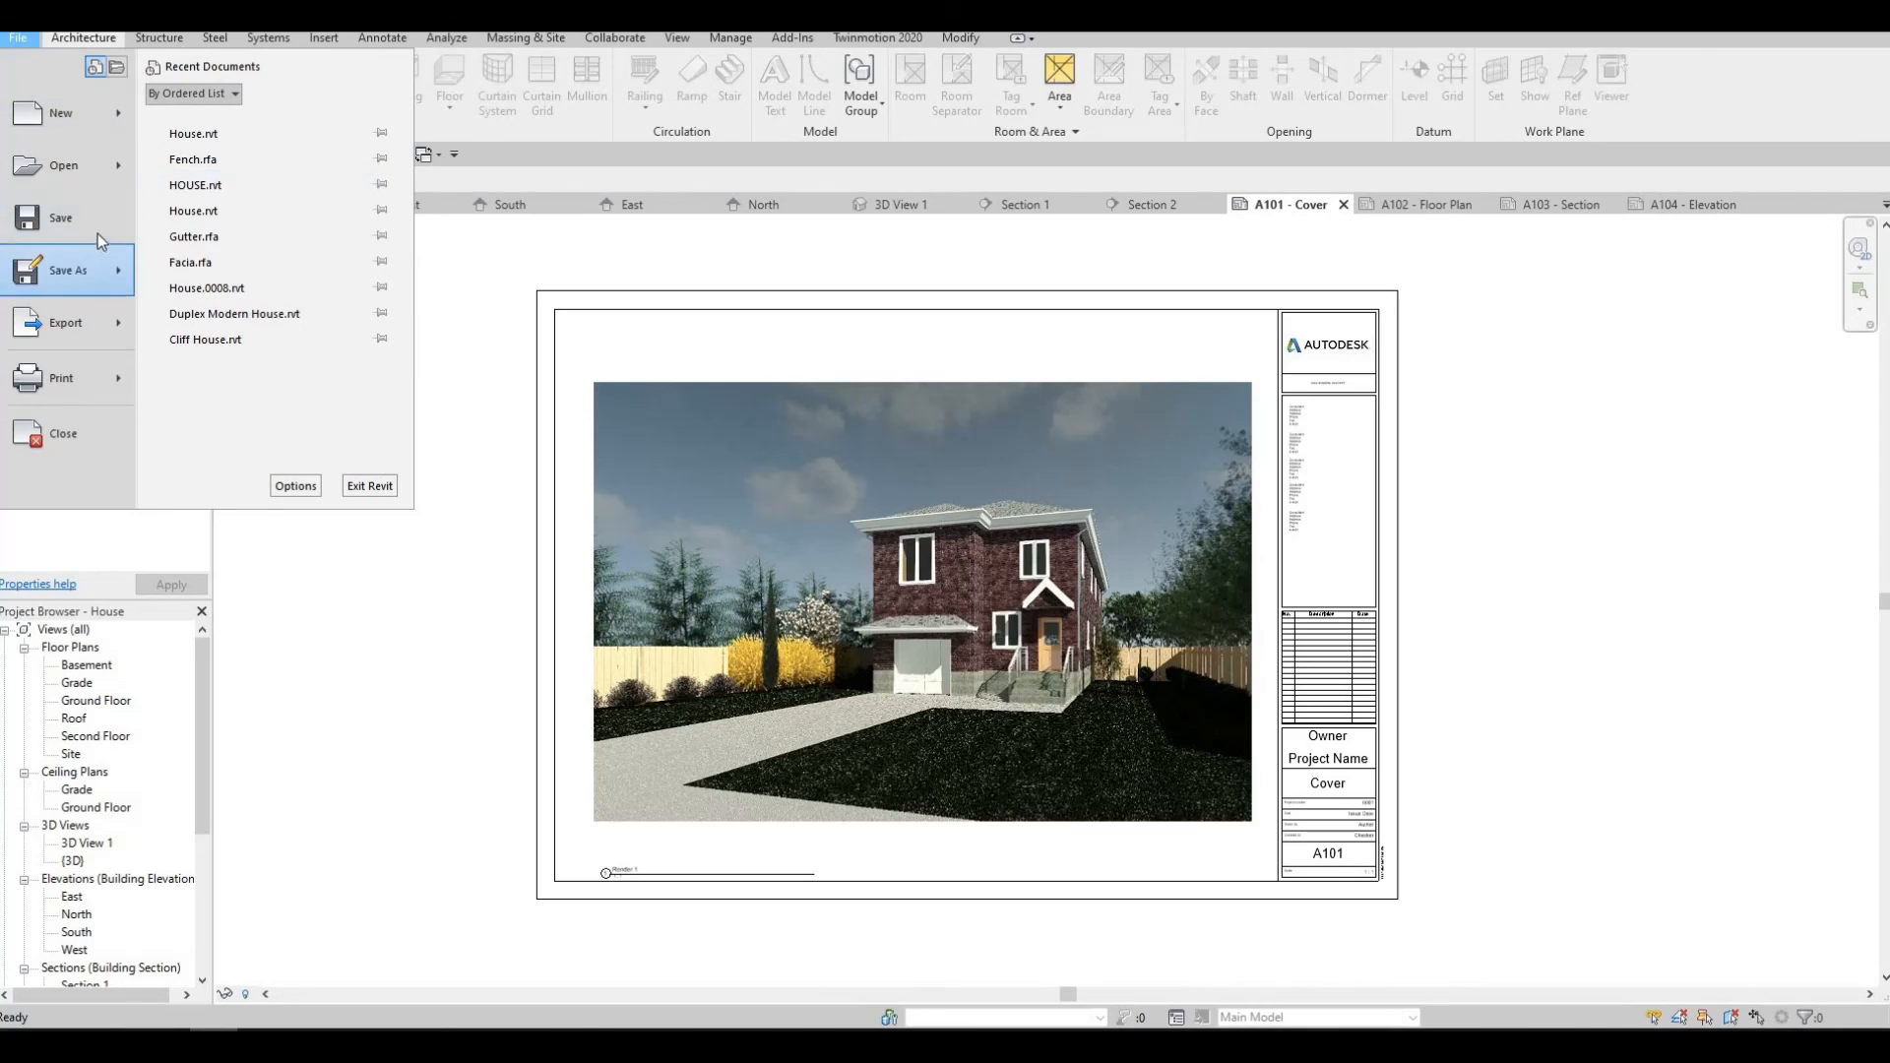
pyautogui.click(108, 320)
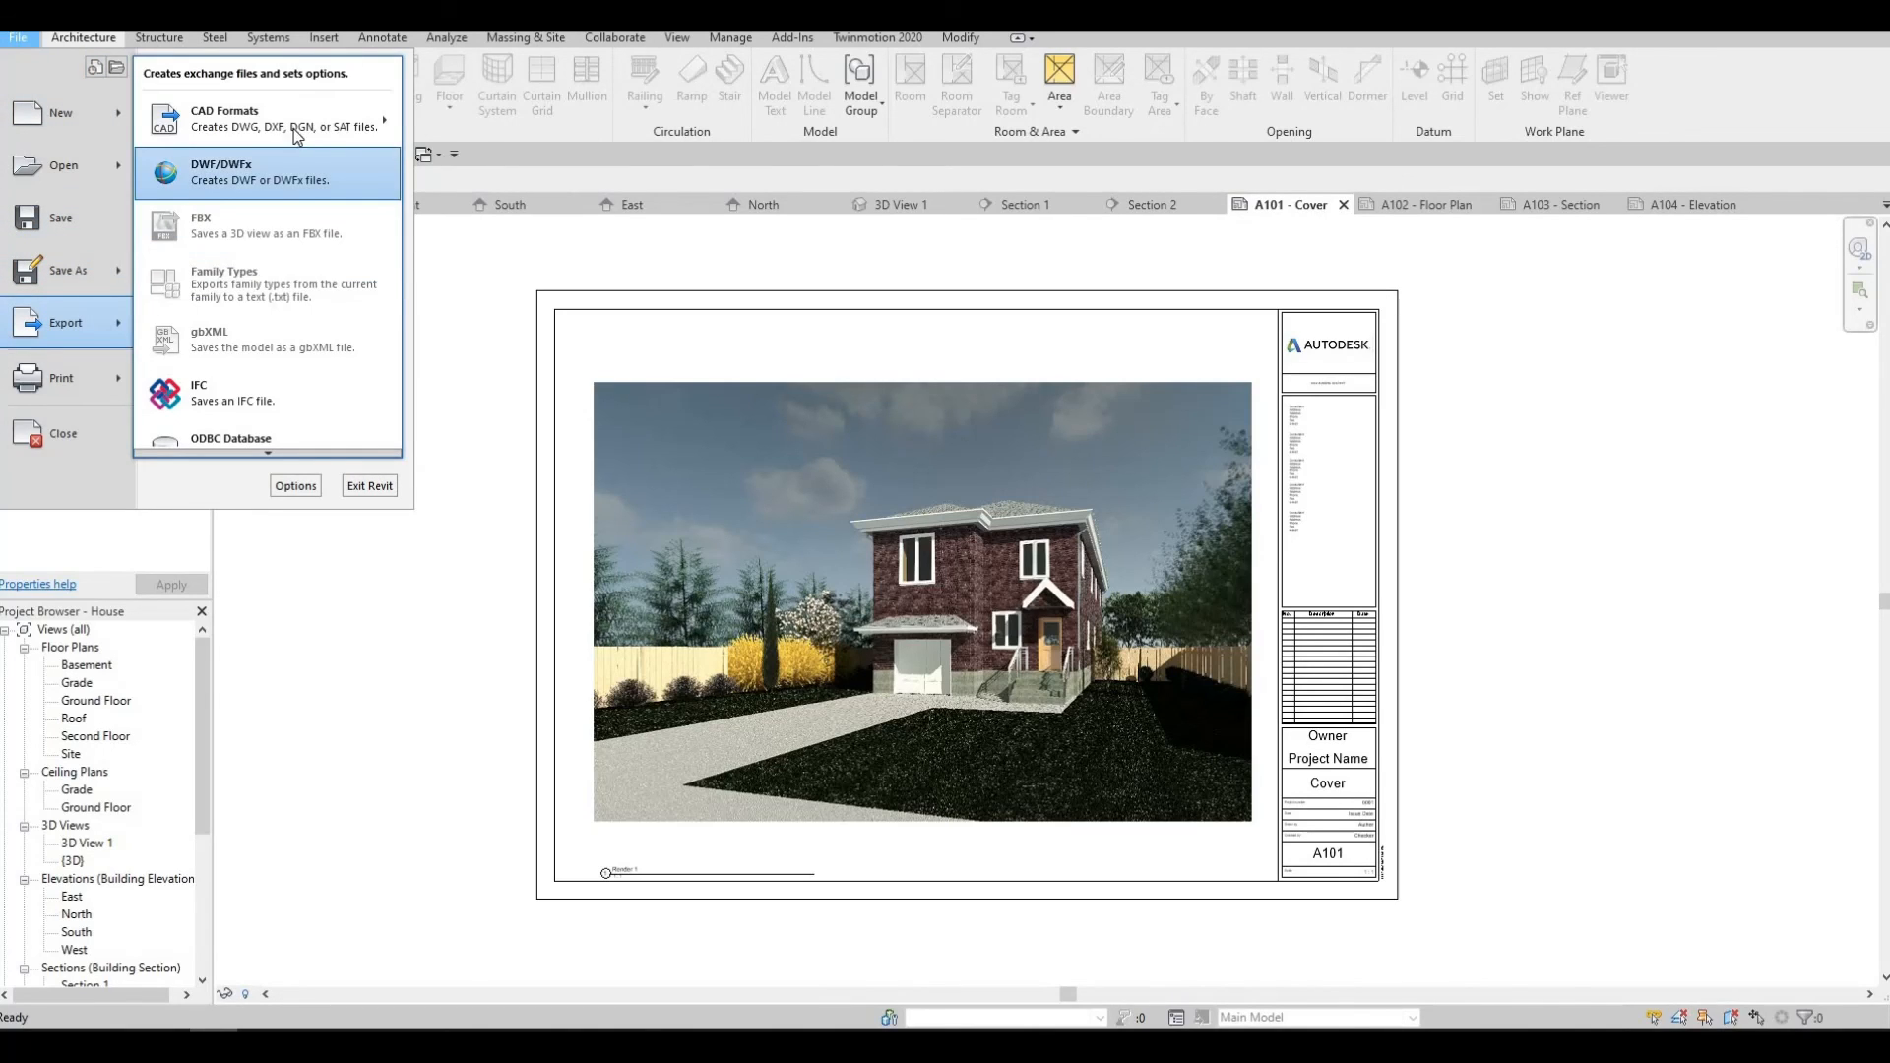
pyautogui.moveTo(379, 120)
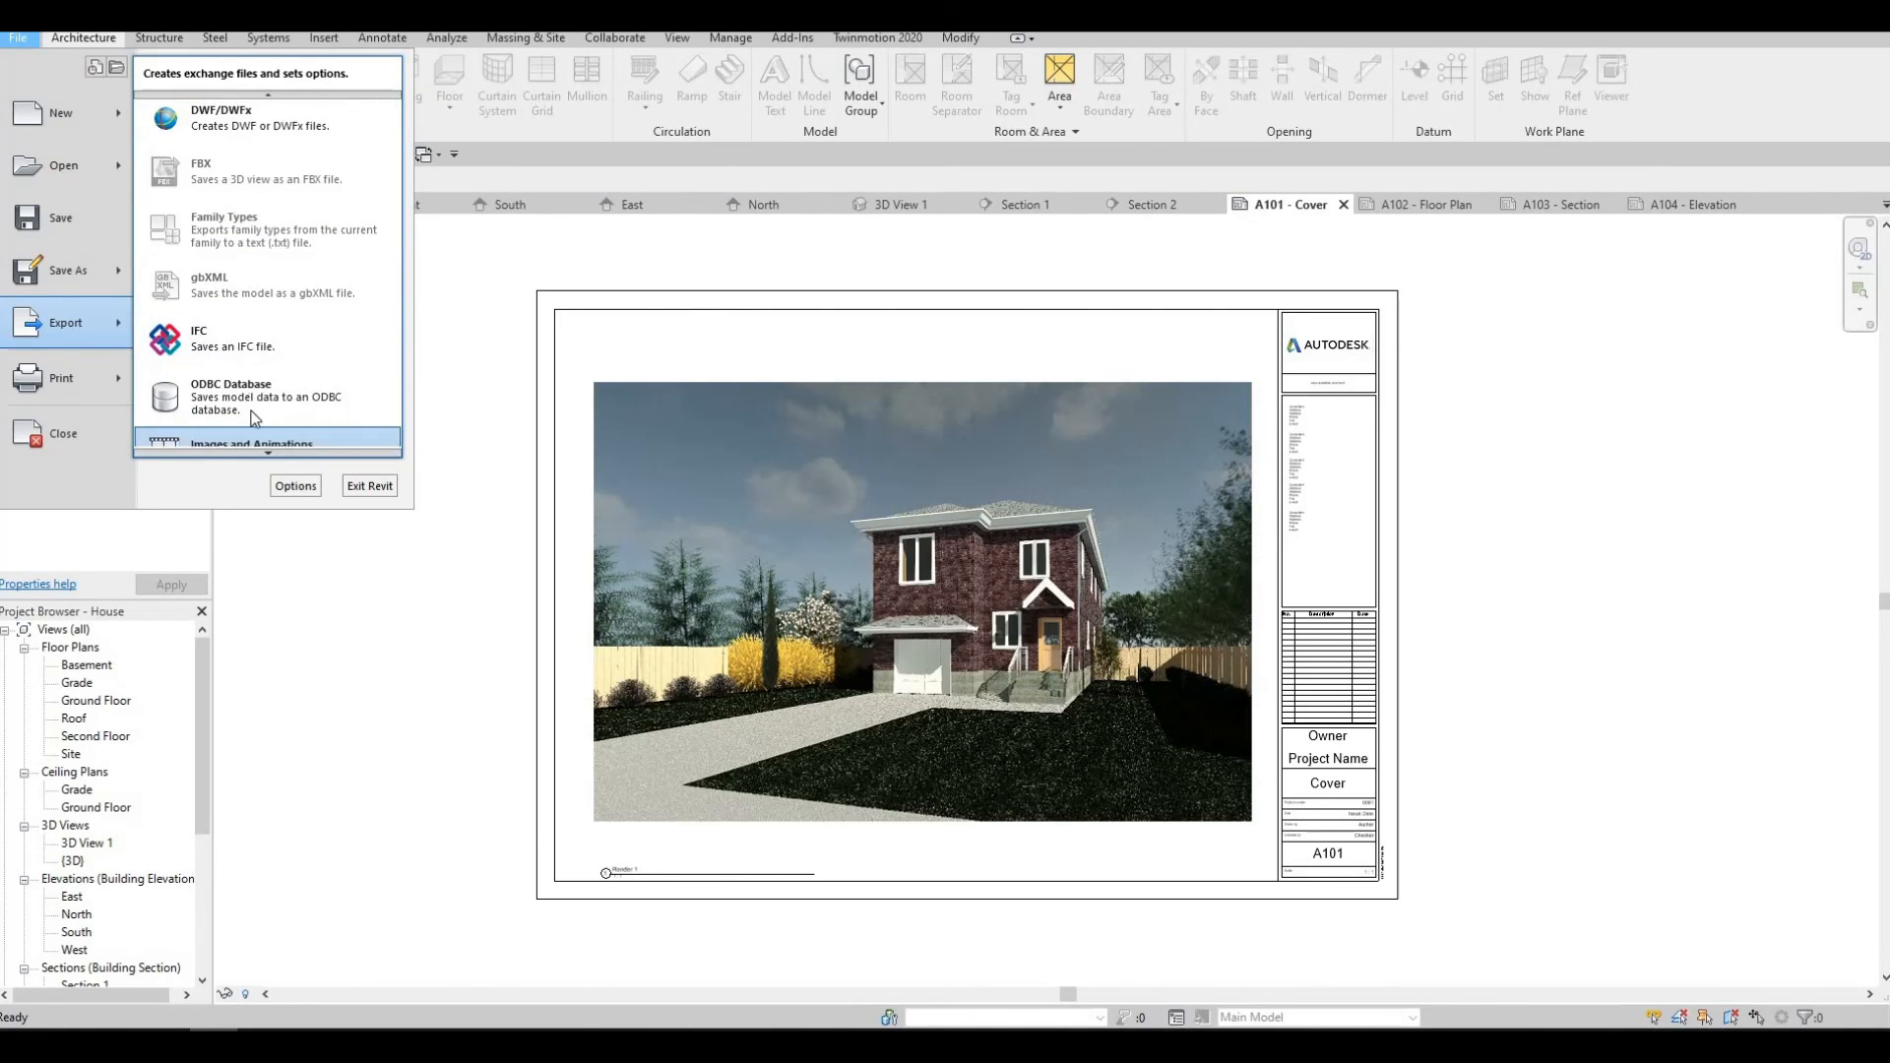
pyautogui.moveTo(250, 428)
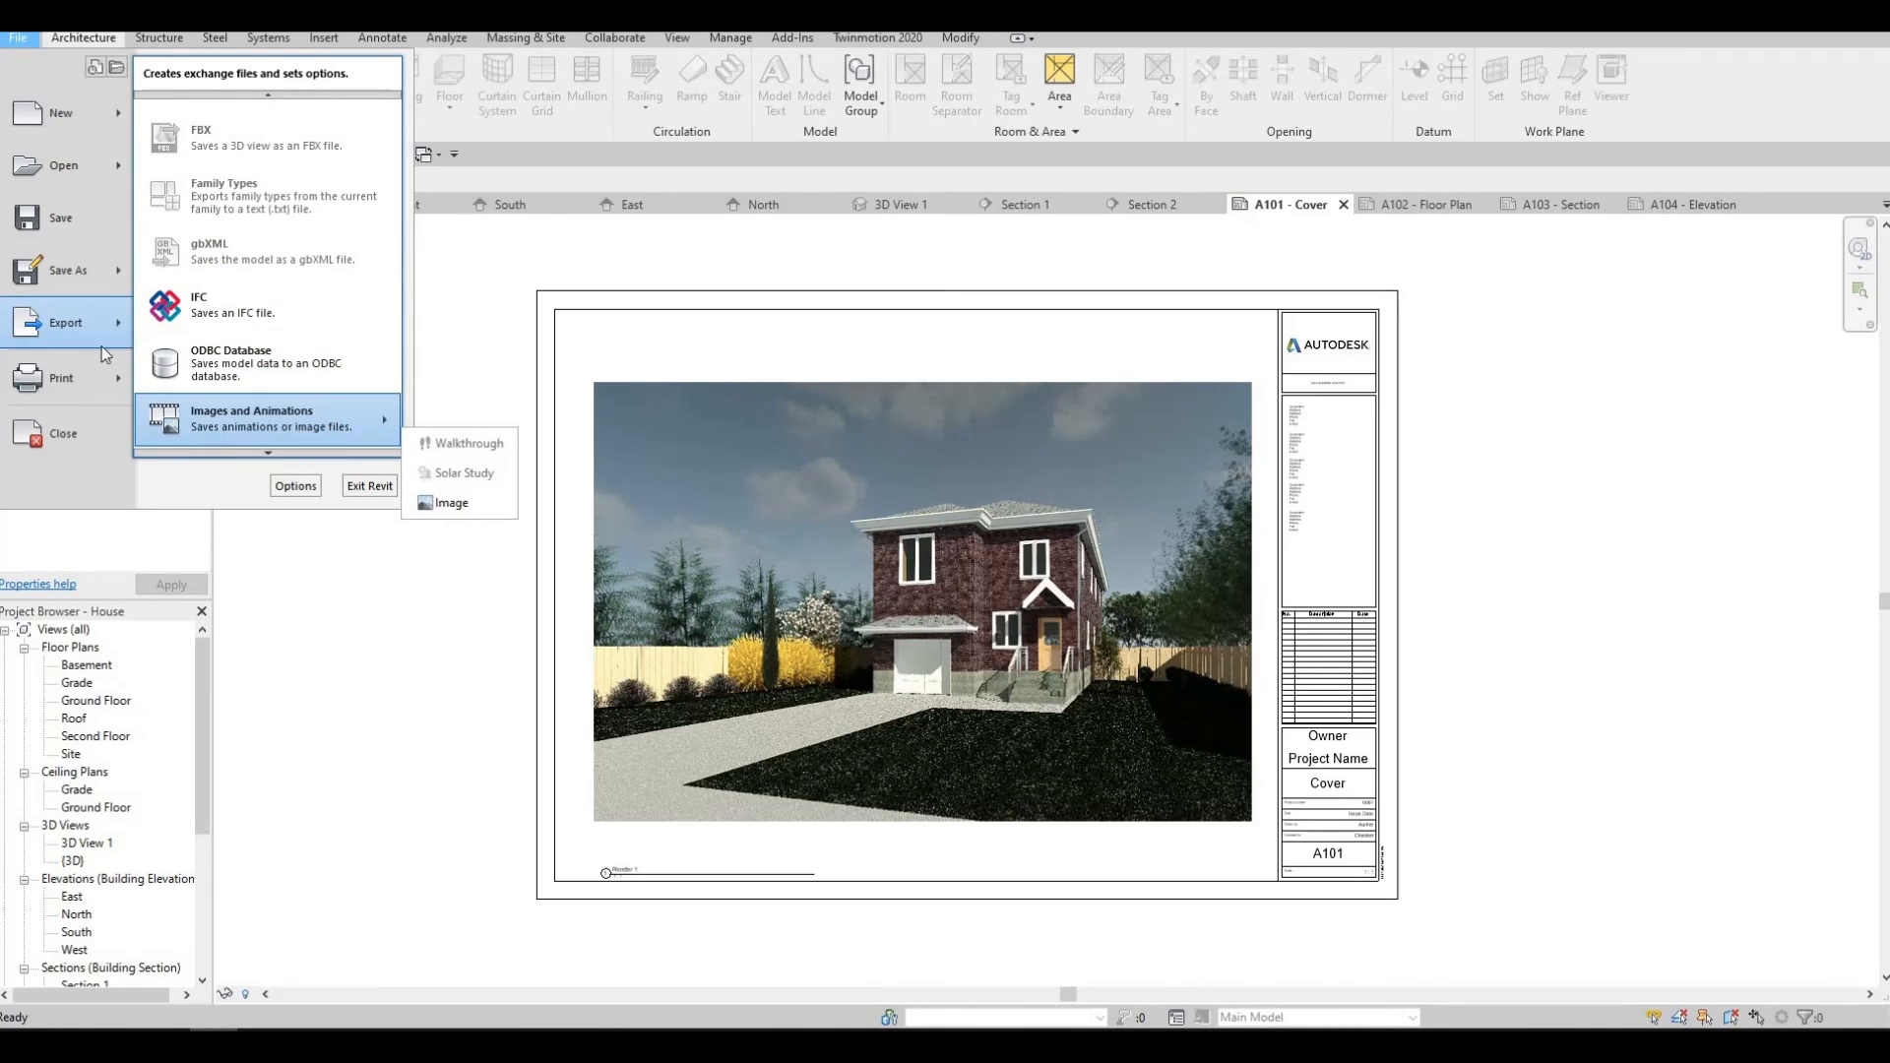
pyautogui.press('Escape')
pyautogui.press('Escape')
pyautogui.press('Escape')
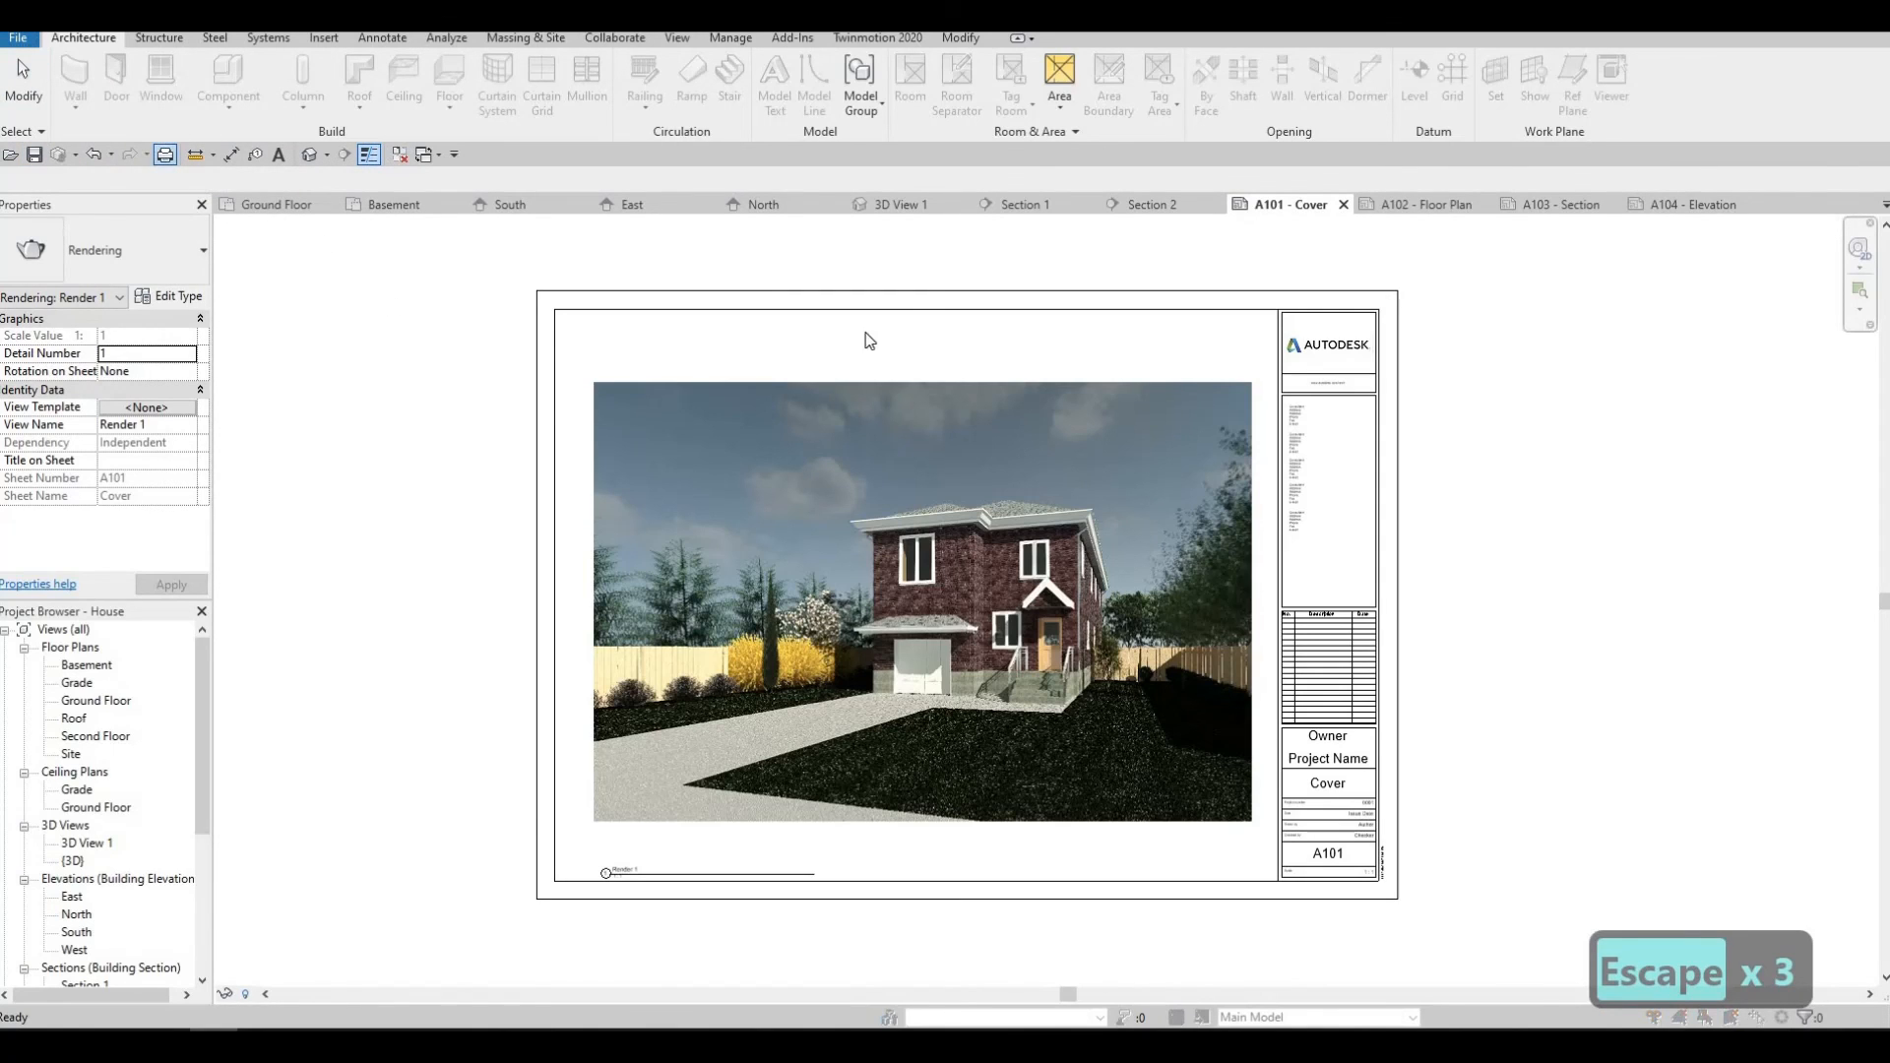
# Review the print setup for CutePDF Writer, including the available paper sizes, and leave it without changing any settings.
pyautogui.hotkey('ctrl', 'p')
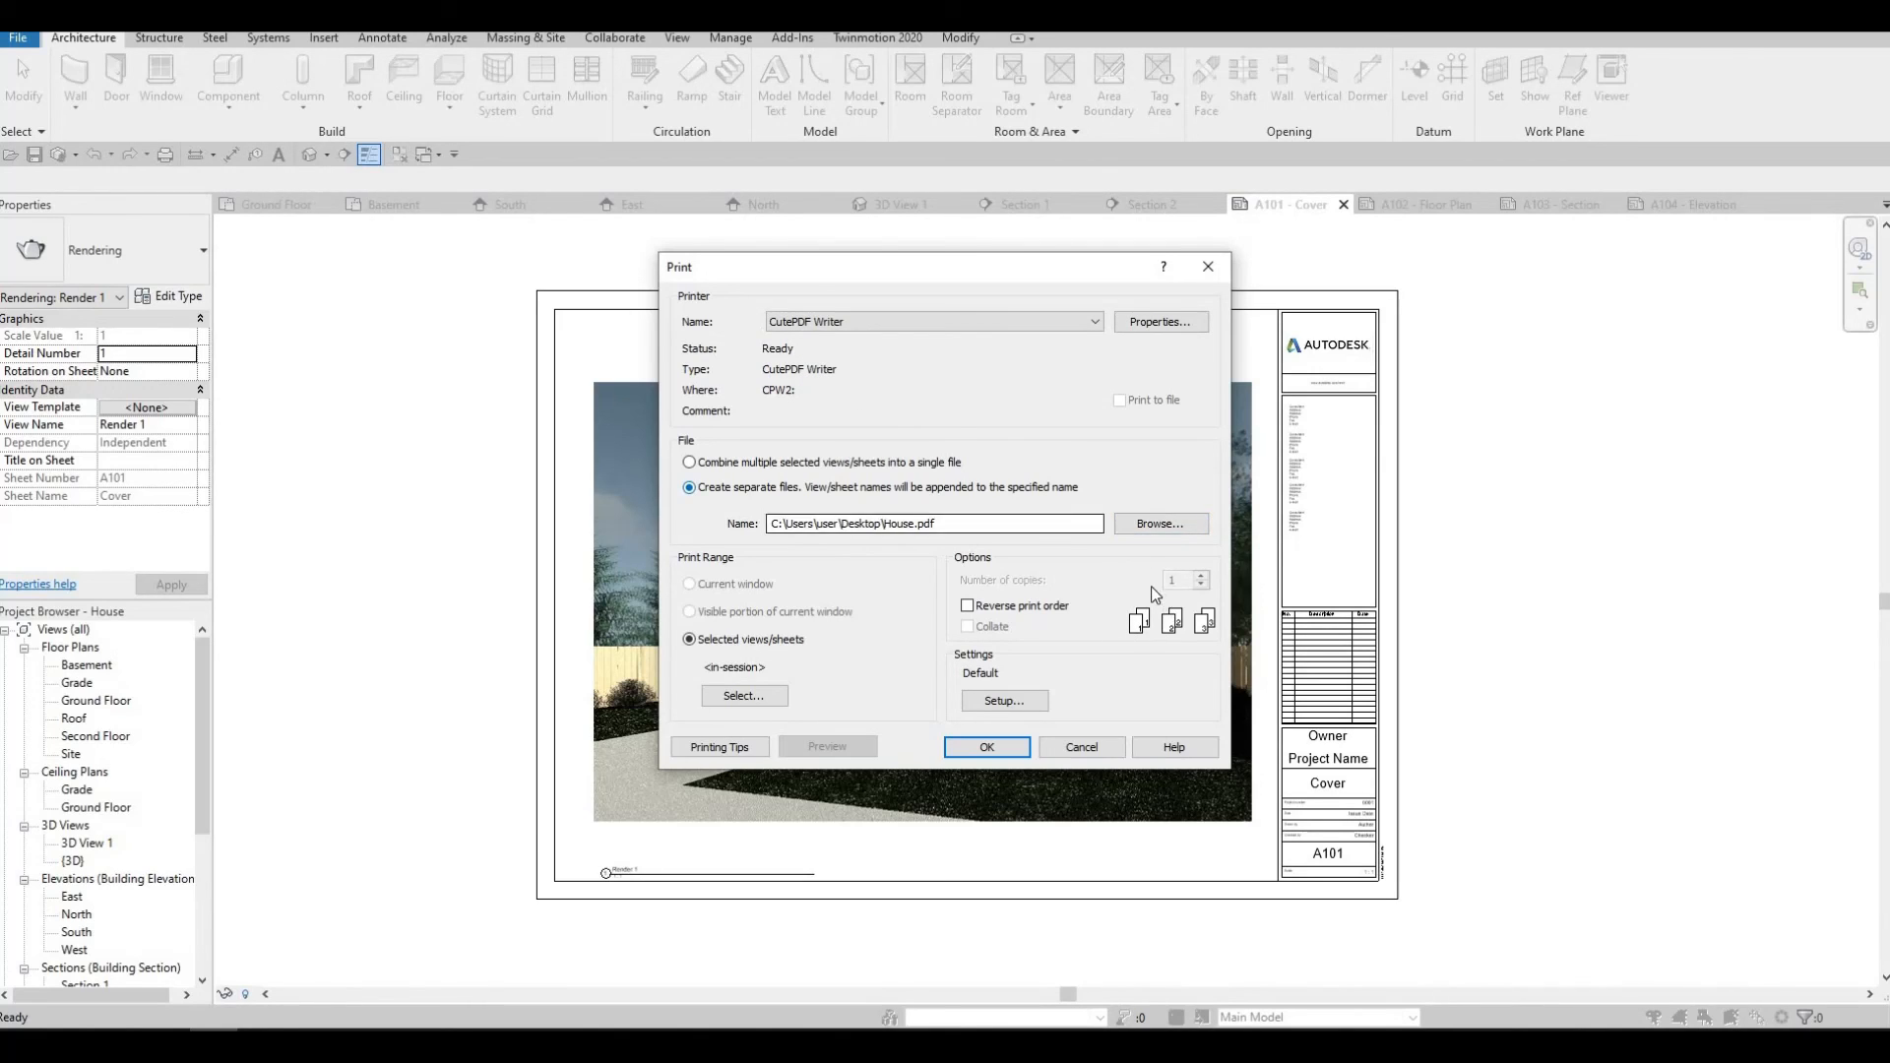
pyautogui.click(1007, 703)
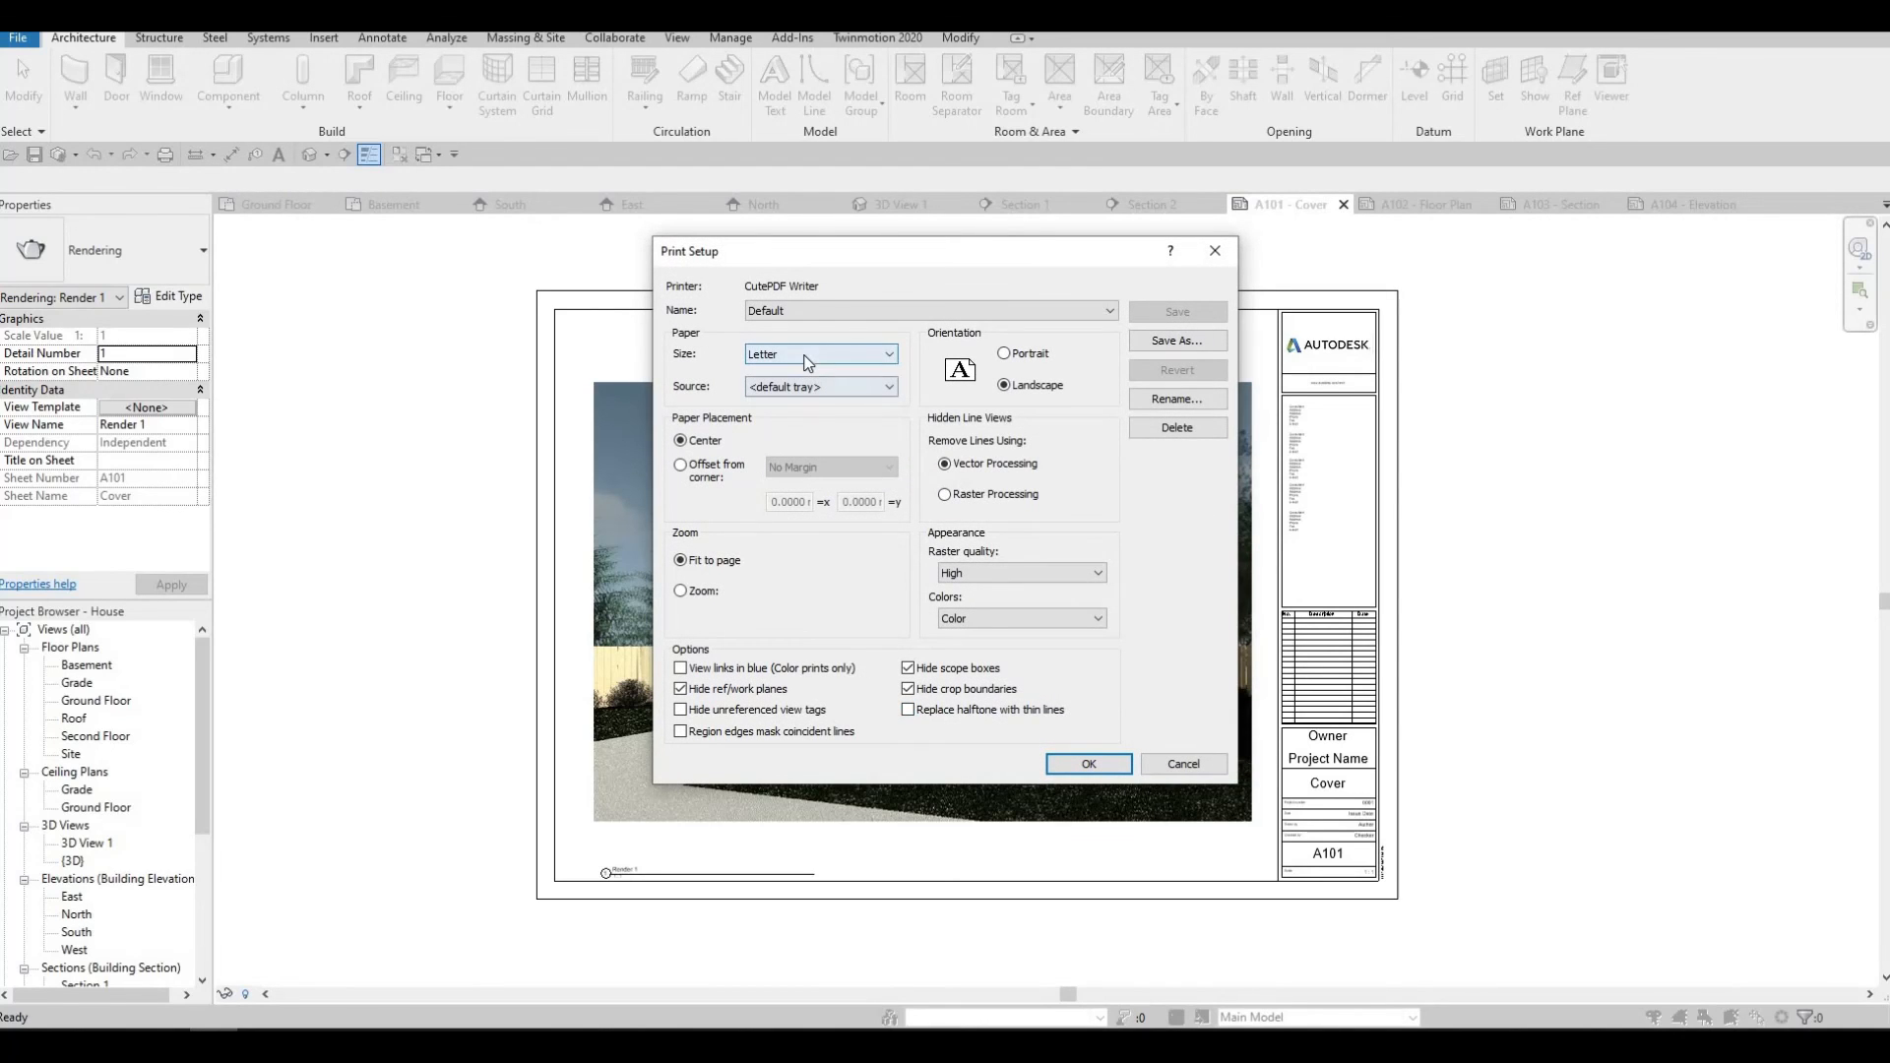
pyautogui.click(803, 365)
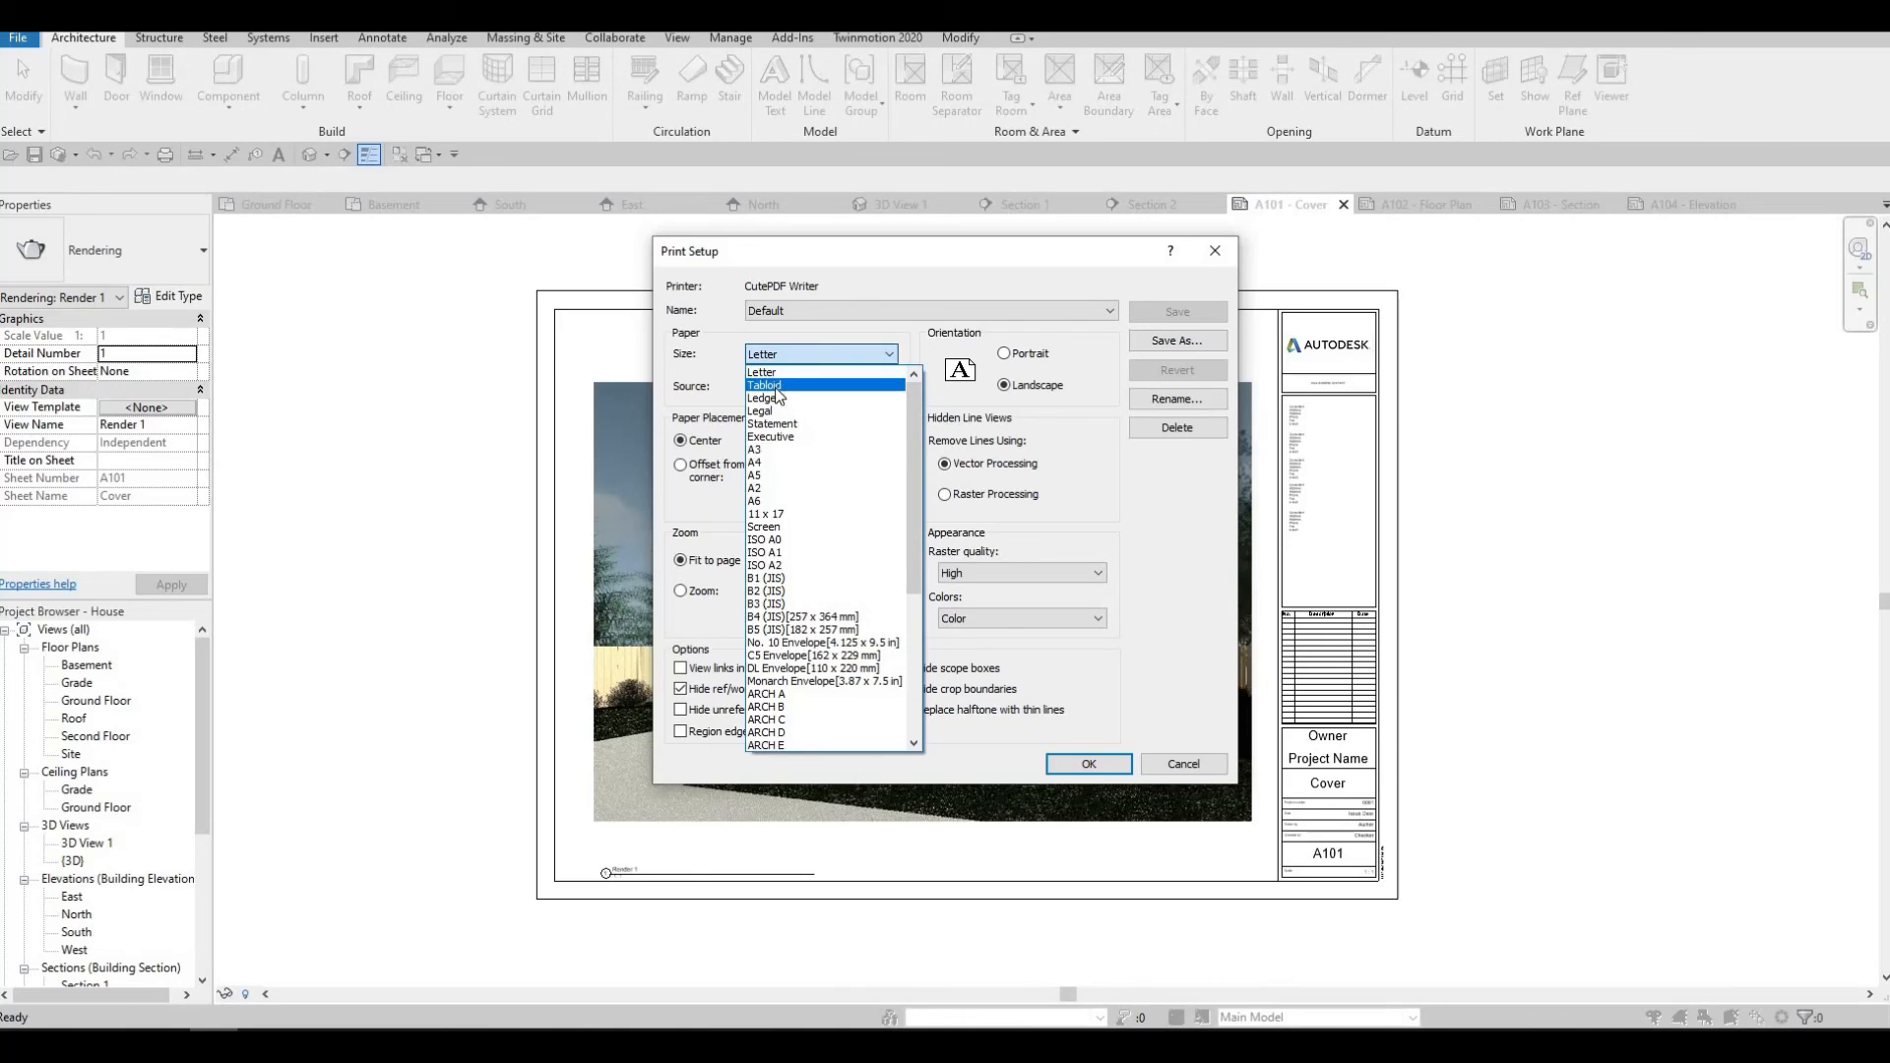
pyautogui.click(1216, 257)
pyautogui.click(1215, 256)
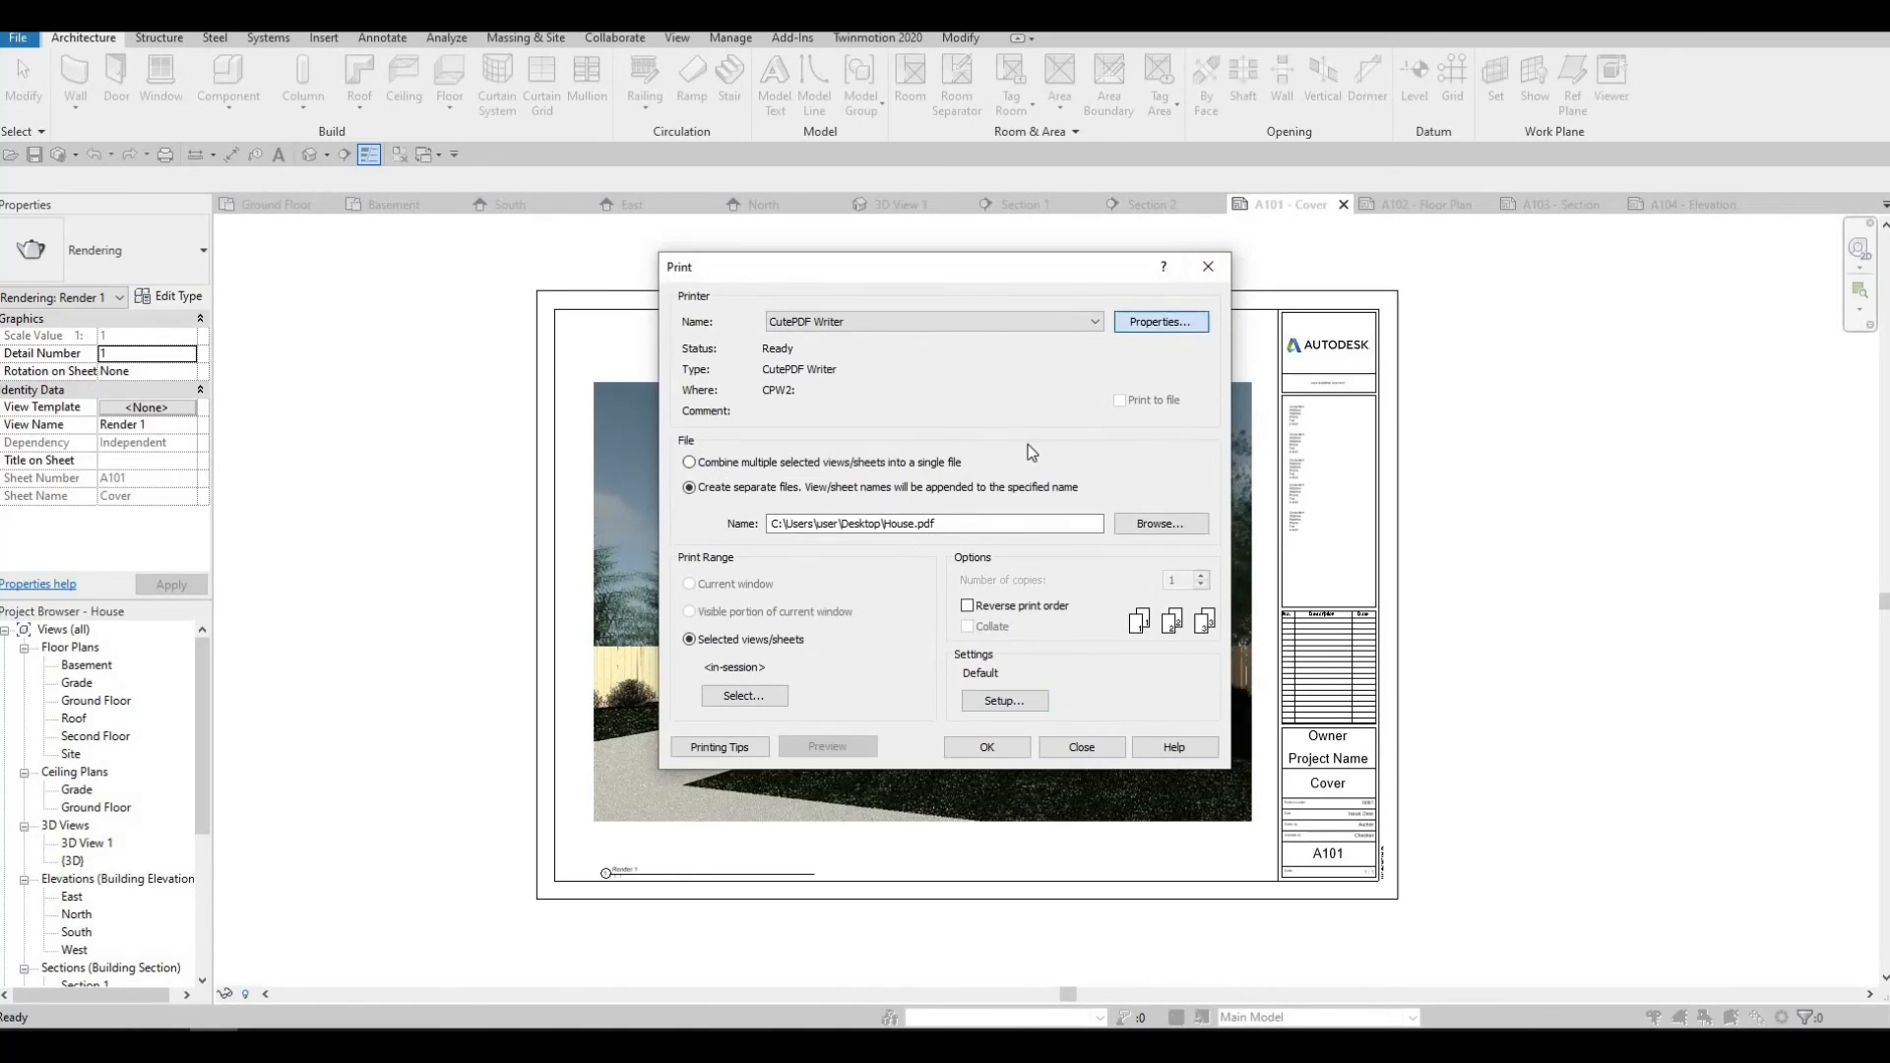
# Examine the CutePDF Writer's paper, color and layout properties, and leave printing without sending a job.
pyautogui.click(1162, 322)
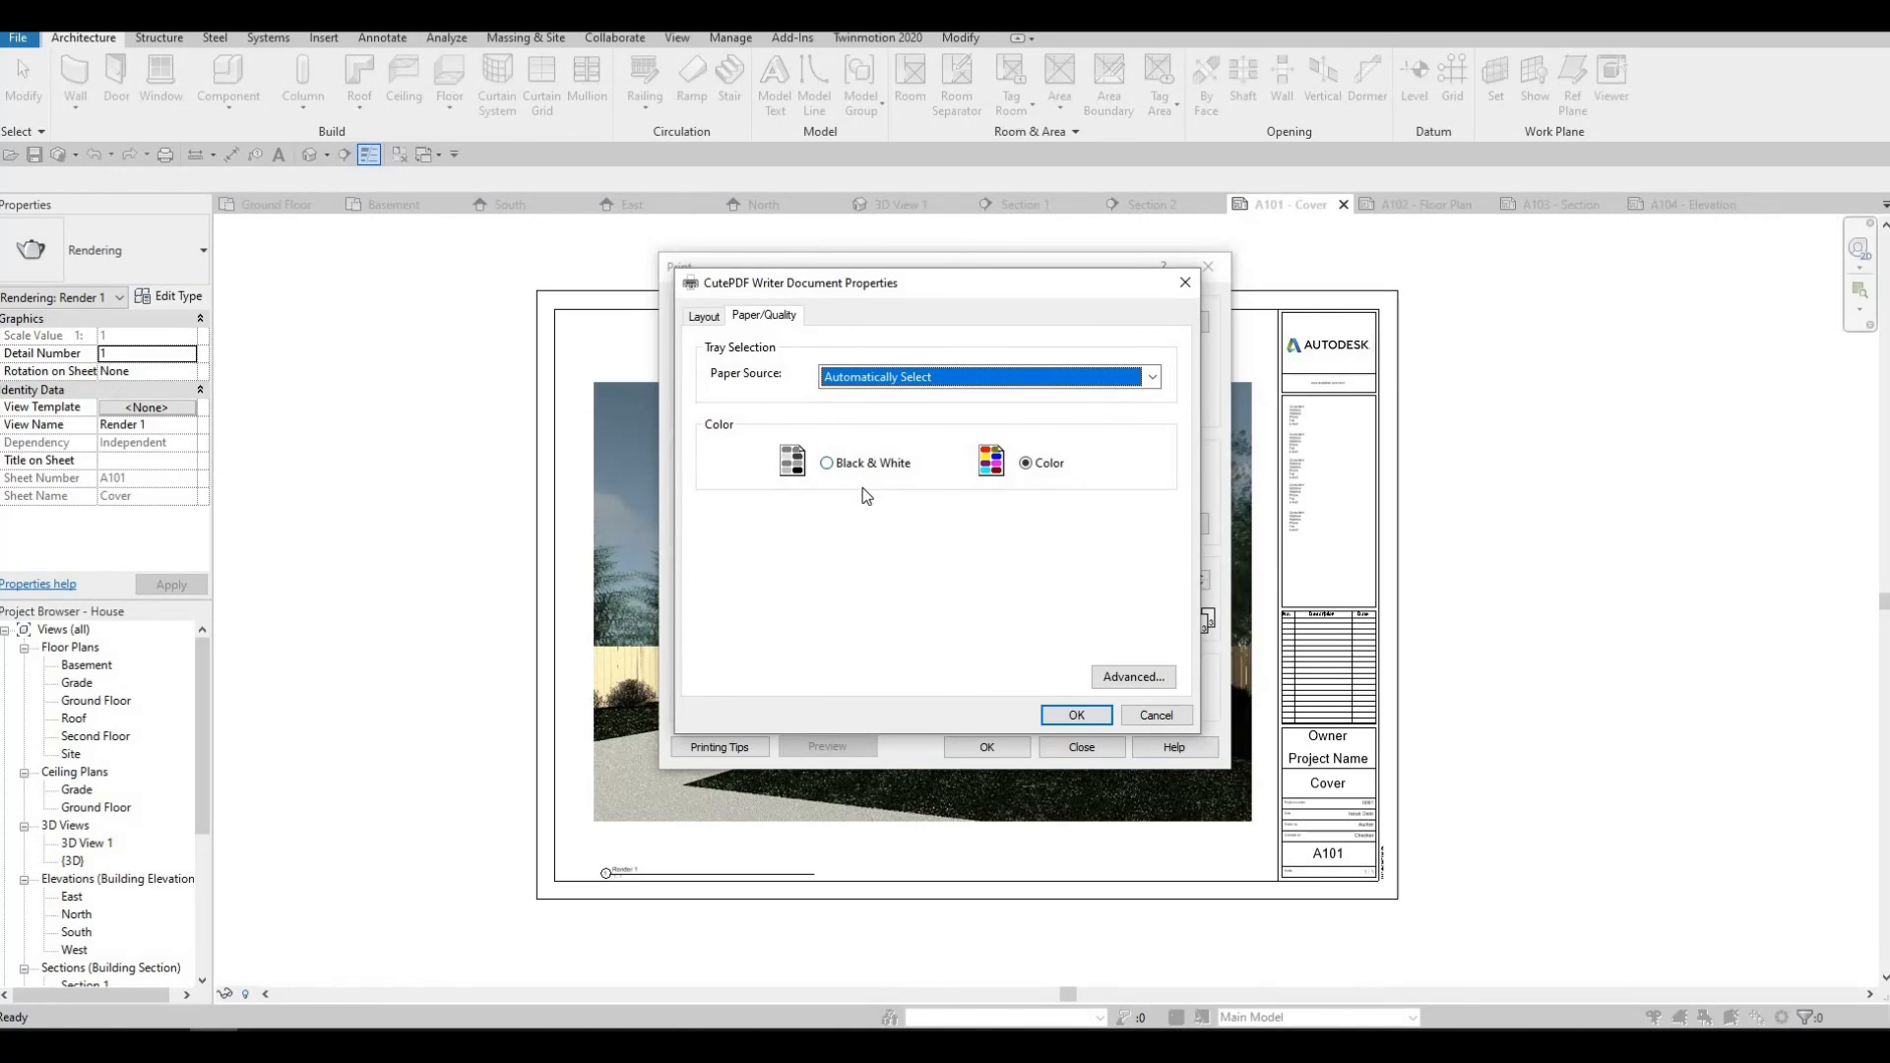
pyautogui.click(702, 316)
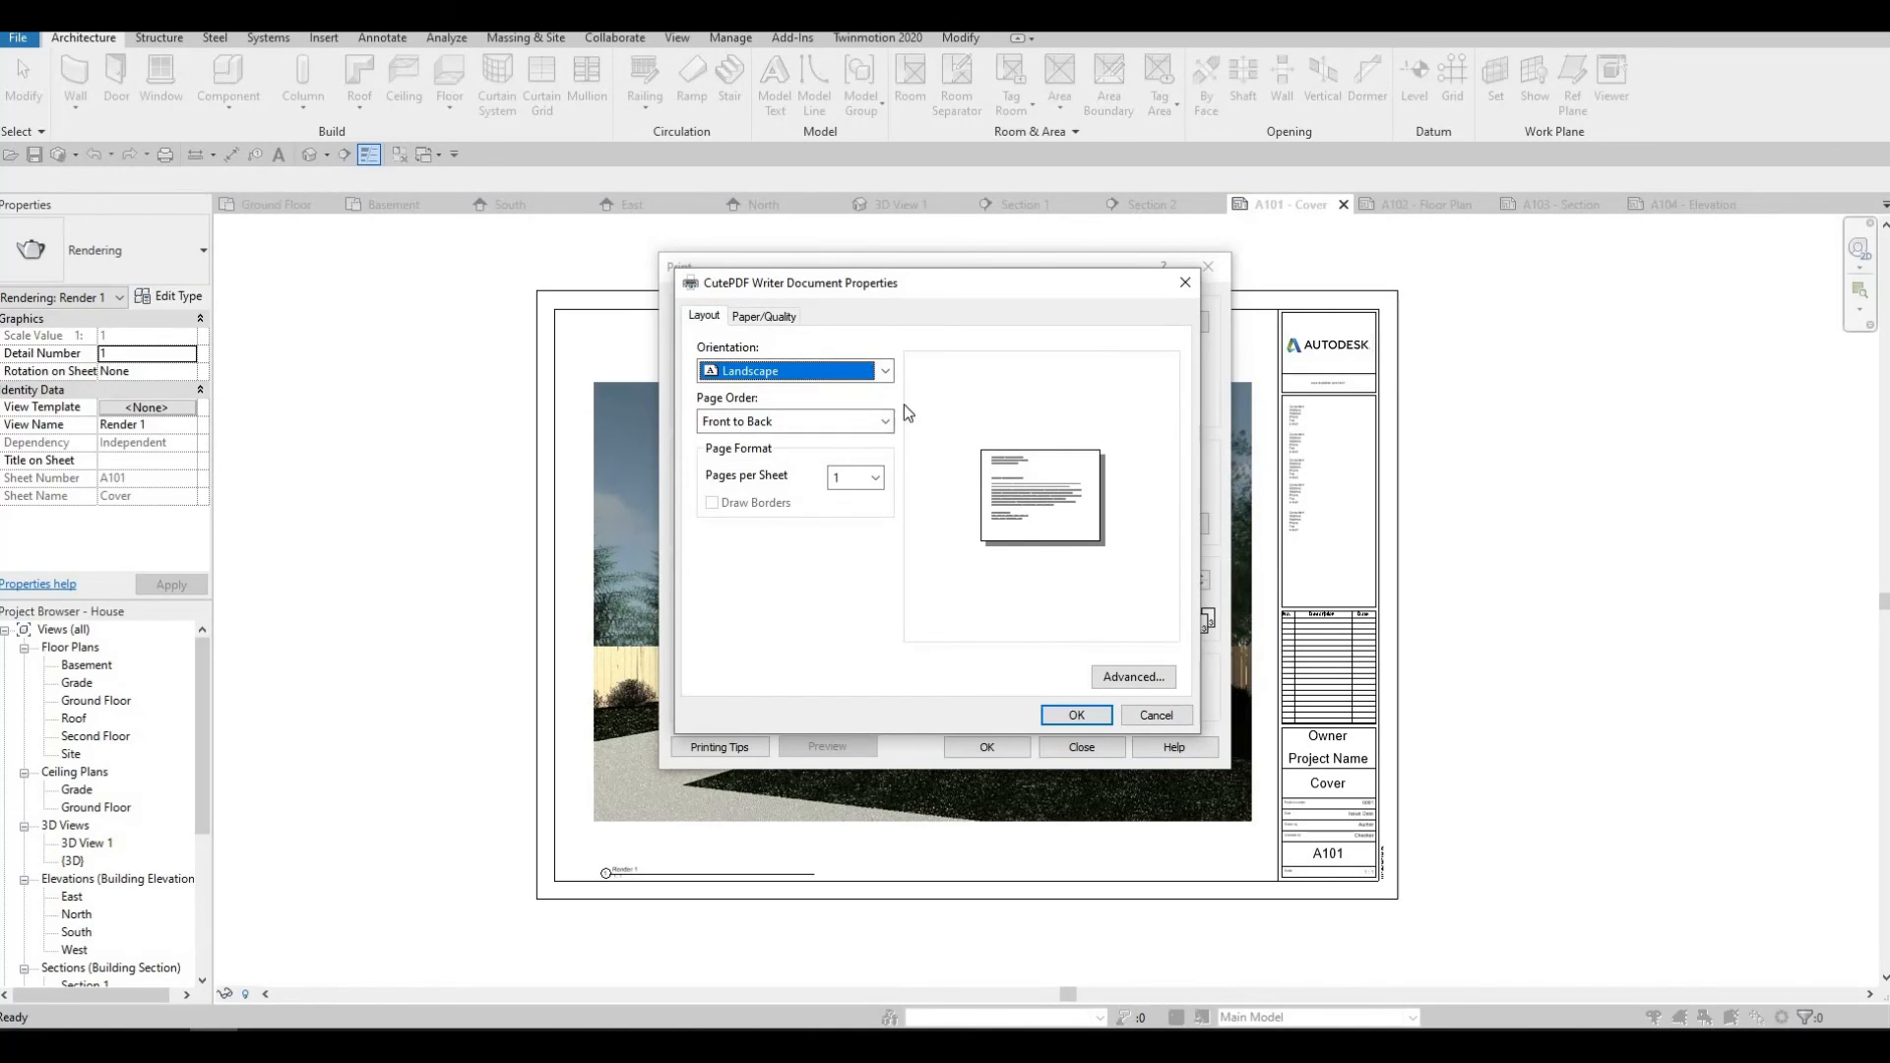
pyautogui.click(1184, 283)
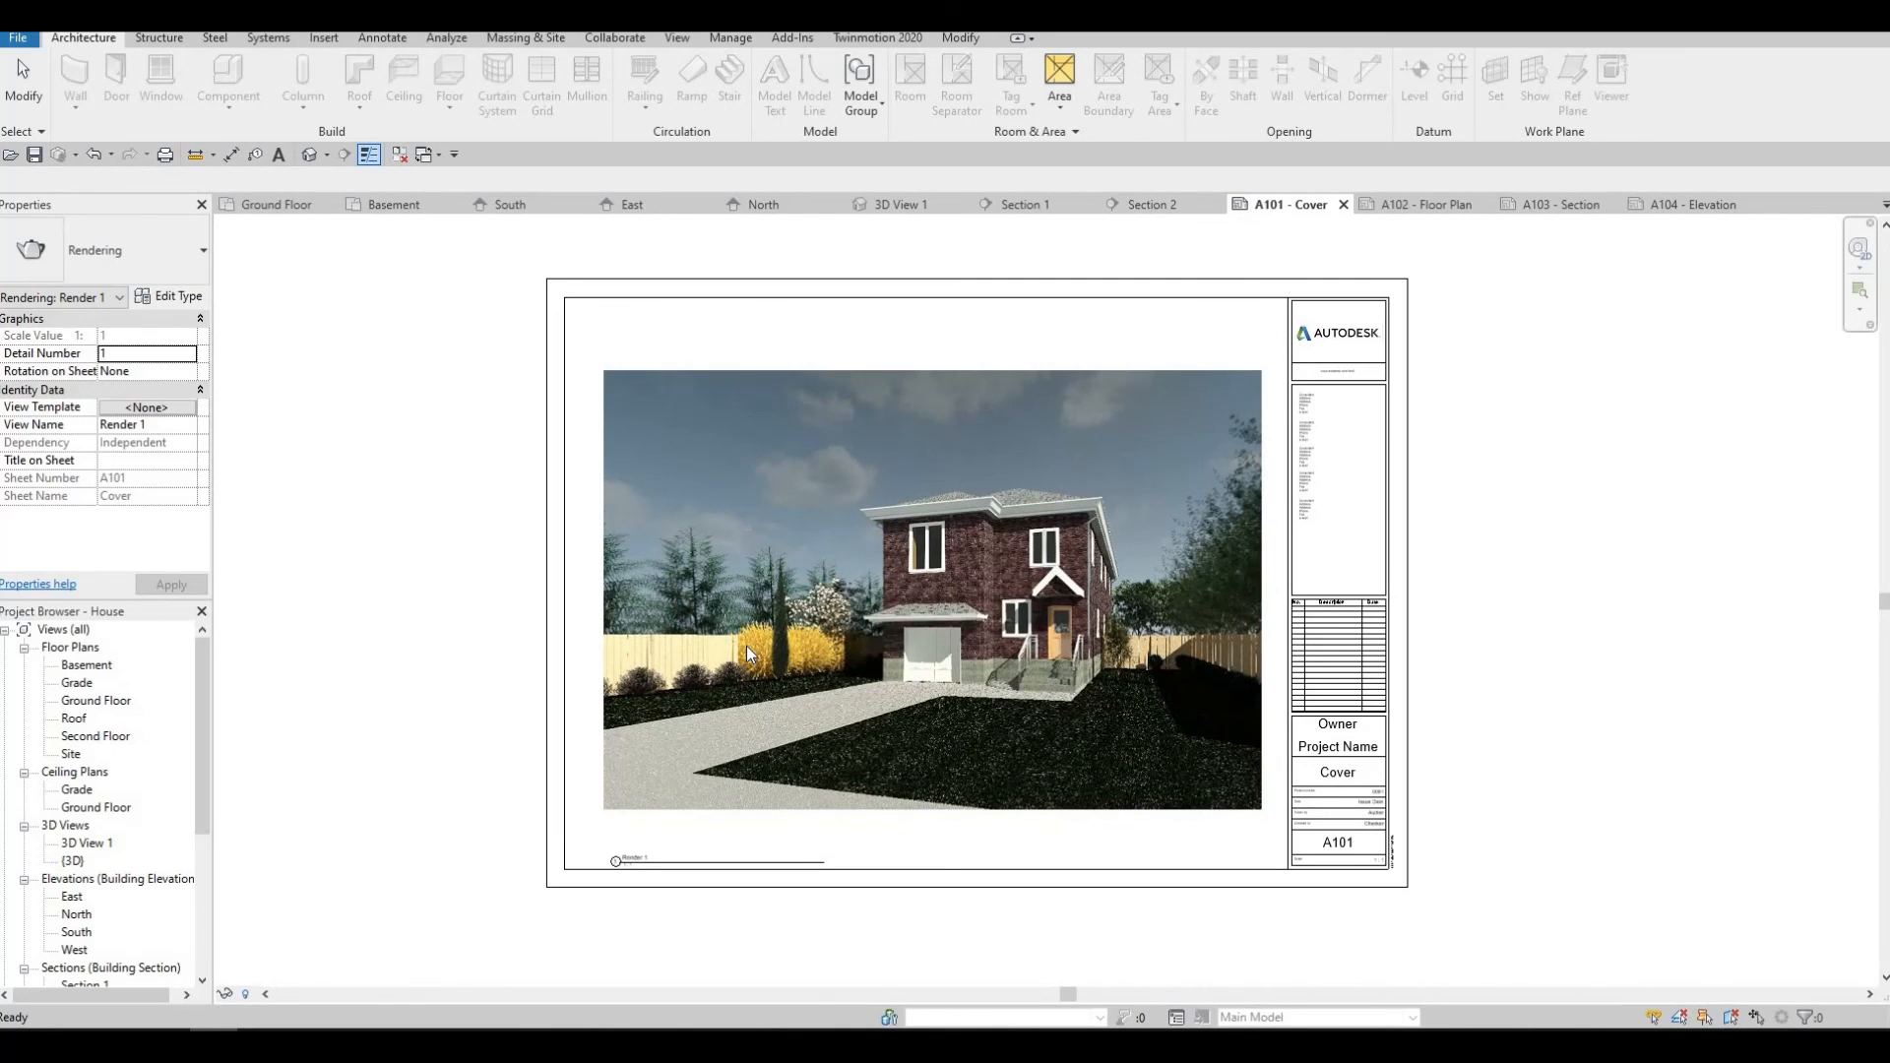
pyautogui.press('F1')
pyautogui.press('F1')
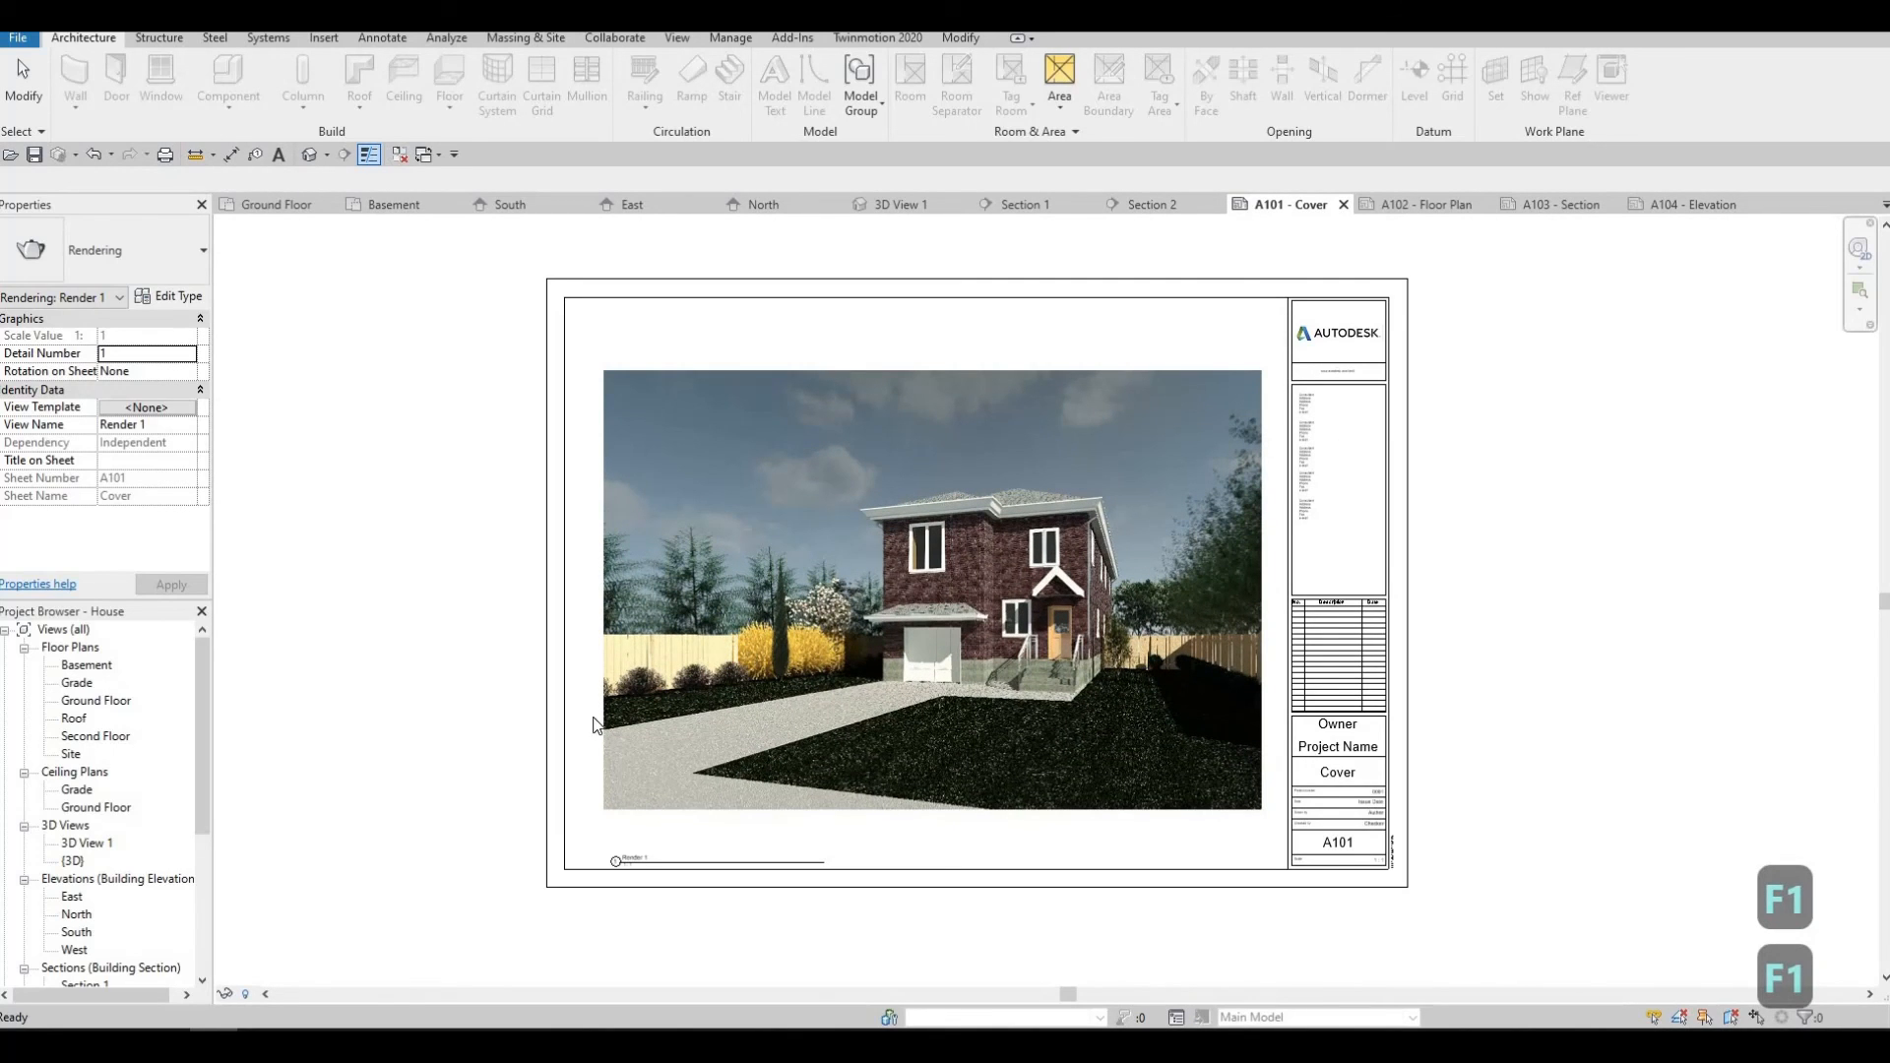